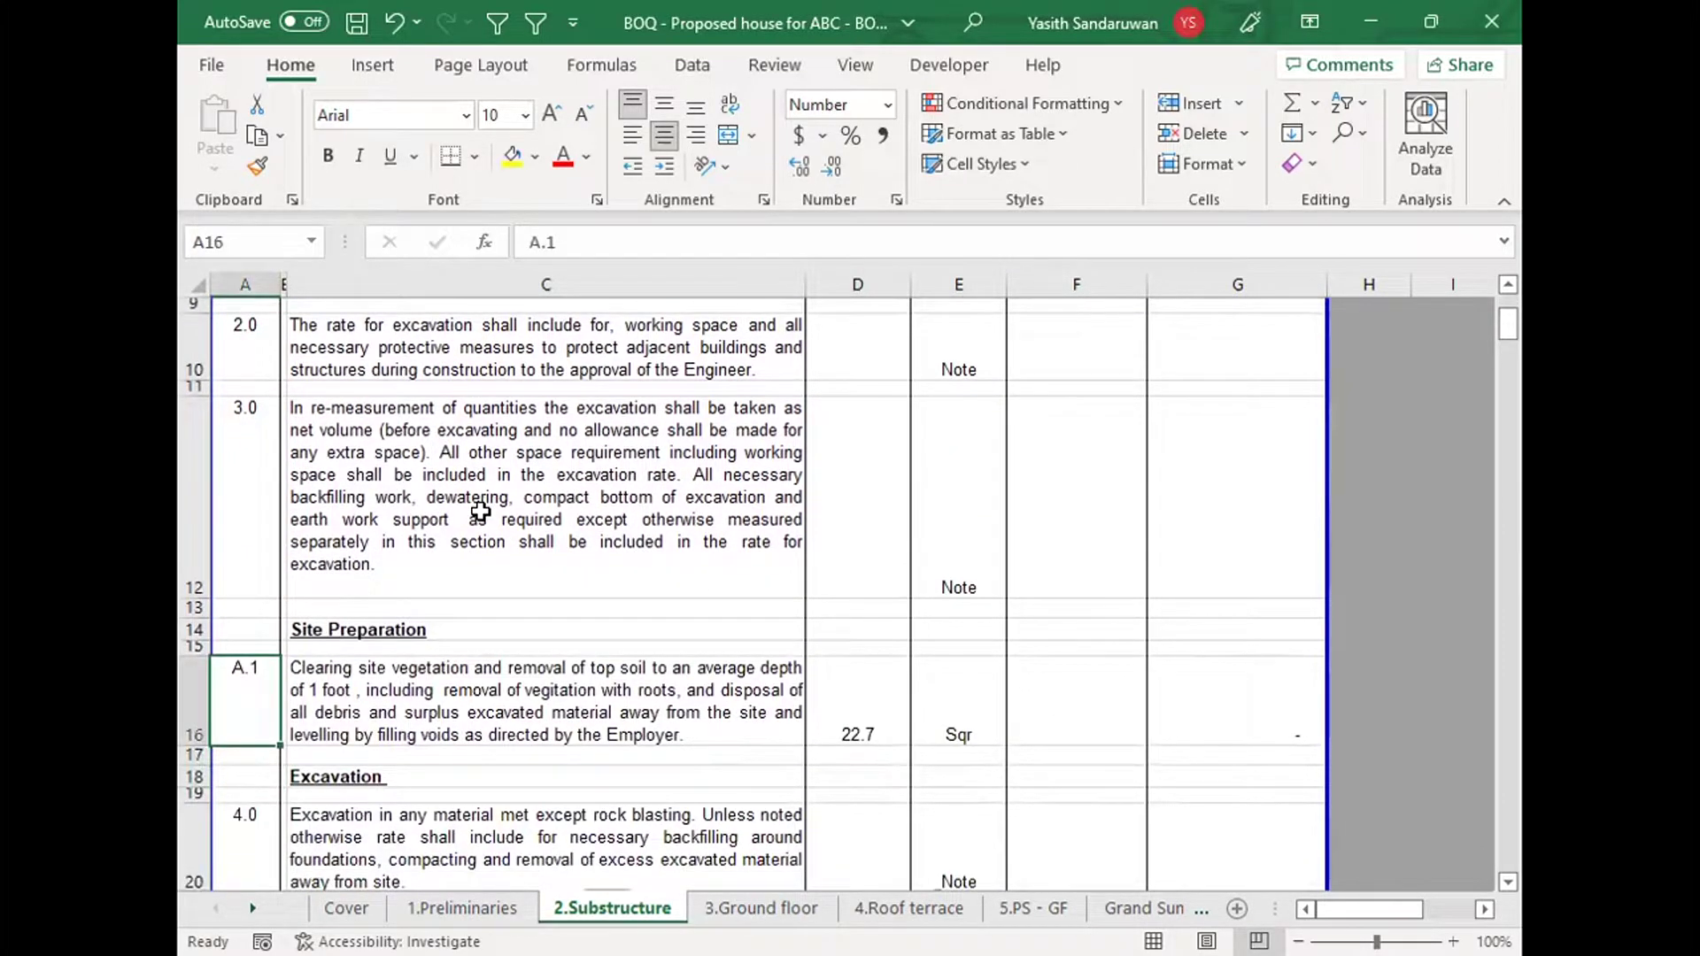
# Step: Review the site preparation item A.1 and the excavation note 4.0 in the 2.Substructure sheet
pyautogui.press('Down')
pyautogui.press('Down')
pyautogui.press('Down')
pyautogui.press('Down')
pyautogui.press('Down')
pyautogui.press('Down')
pyautogui.press('Down')
pyautogui.press('Down')
pyautogui.press('Down')
pyautogui.press('Down')
pyautogui.press('Down')
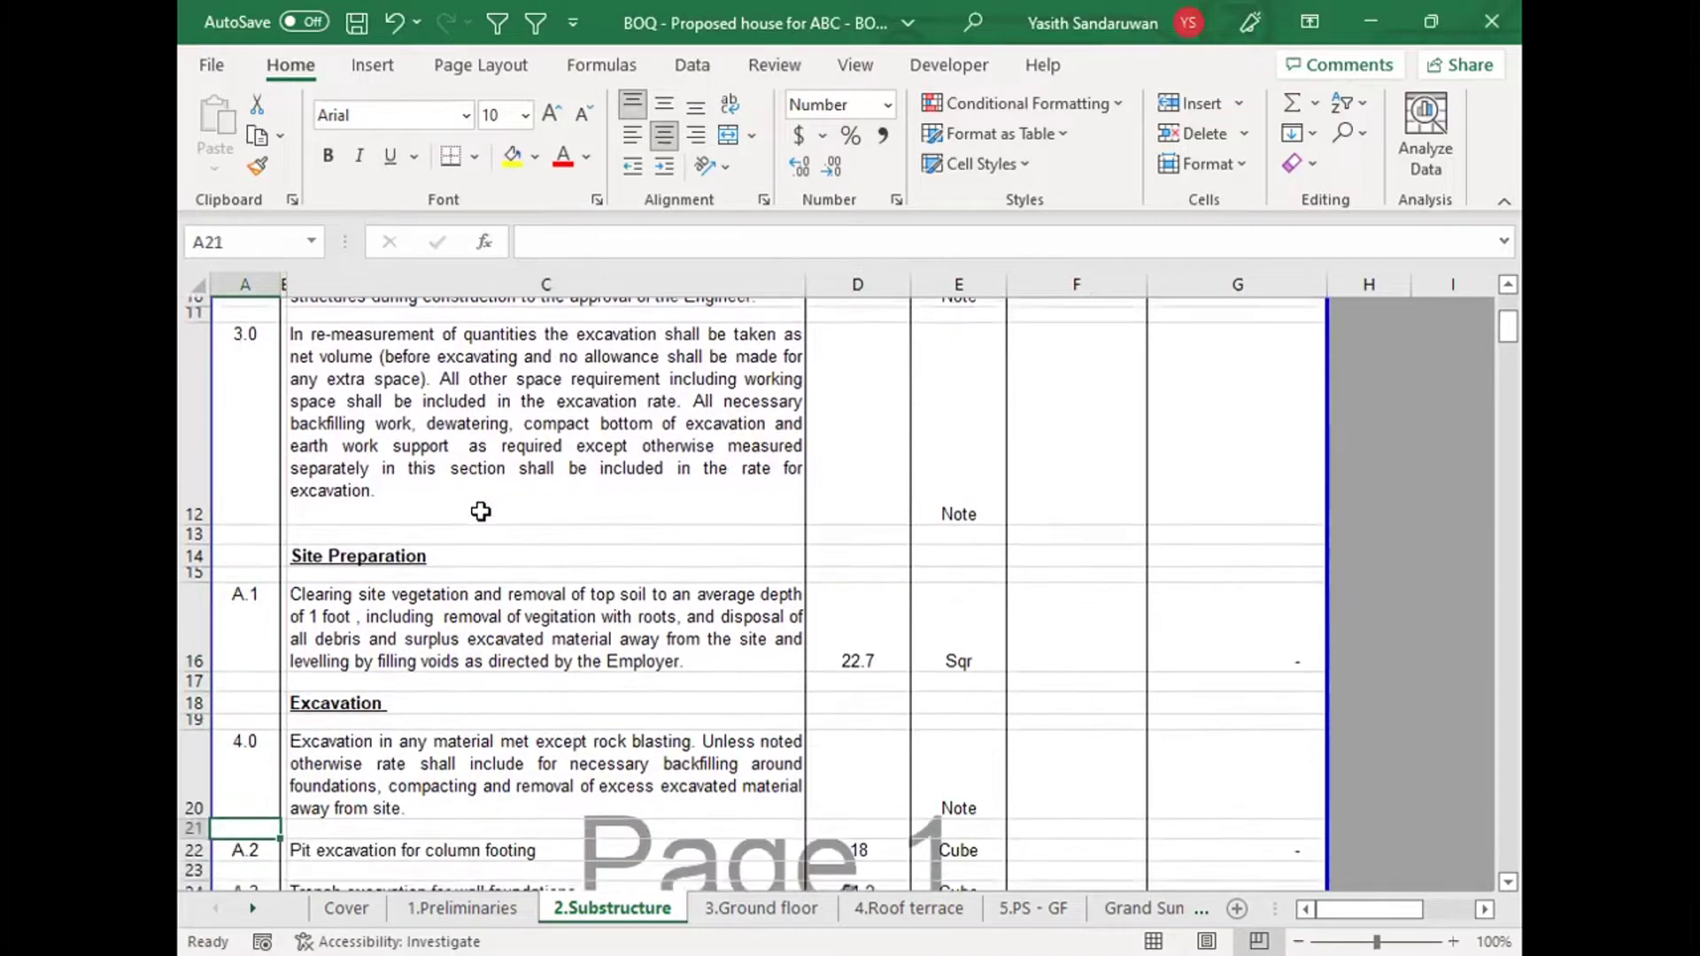
# Step: Review the pit and trench excavation, earthwork supports and dewatering items A.2 to A.5
pyautogui.press('Down')
pyautogui.press('Down')
pyautogui.press('Down')
pyautogui.press('Down')
pyautogui.press('Down')
pyautogui.press('Down')
pyautogui.press('Down')
pyautogui.press('Down')
pyautogui.press('Down')
pyautogui.press('Down')
pyautogui.press('Down')
pyautogui.press('Down')
pyautogui.press('Down')
pyautogui.press('Down')
pyautogui.press('Down')
pyautogui.press('Down')
pyautogui.press('Down')
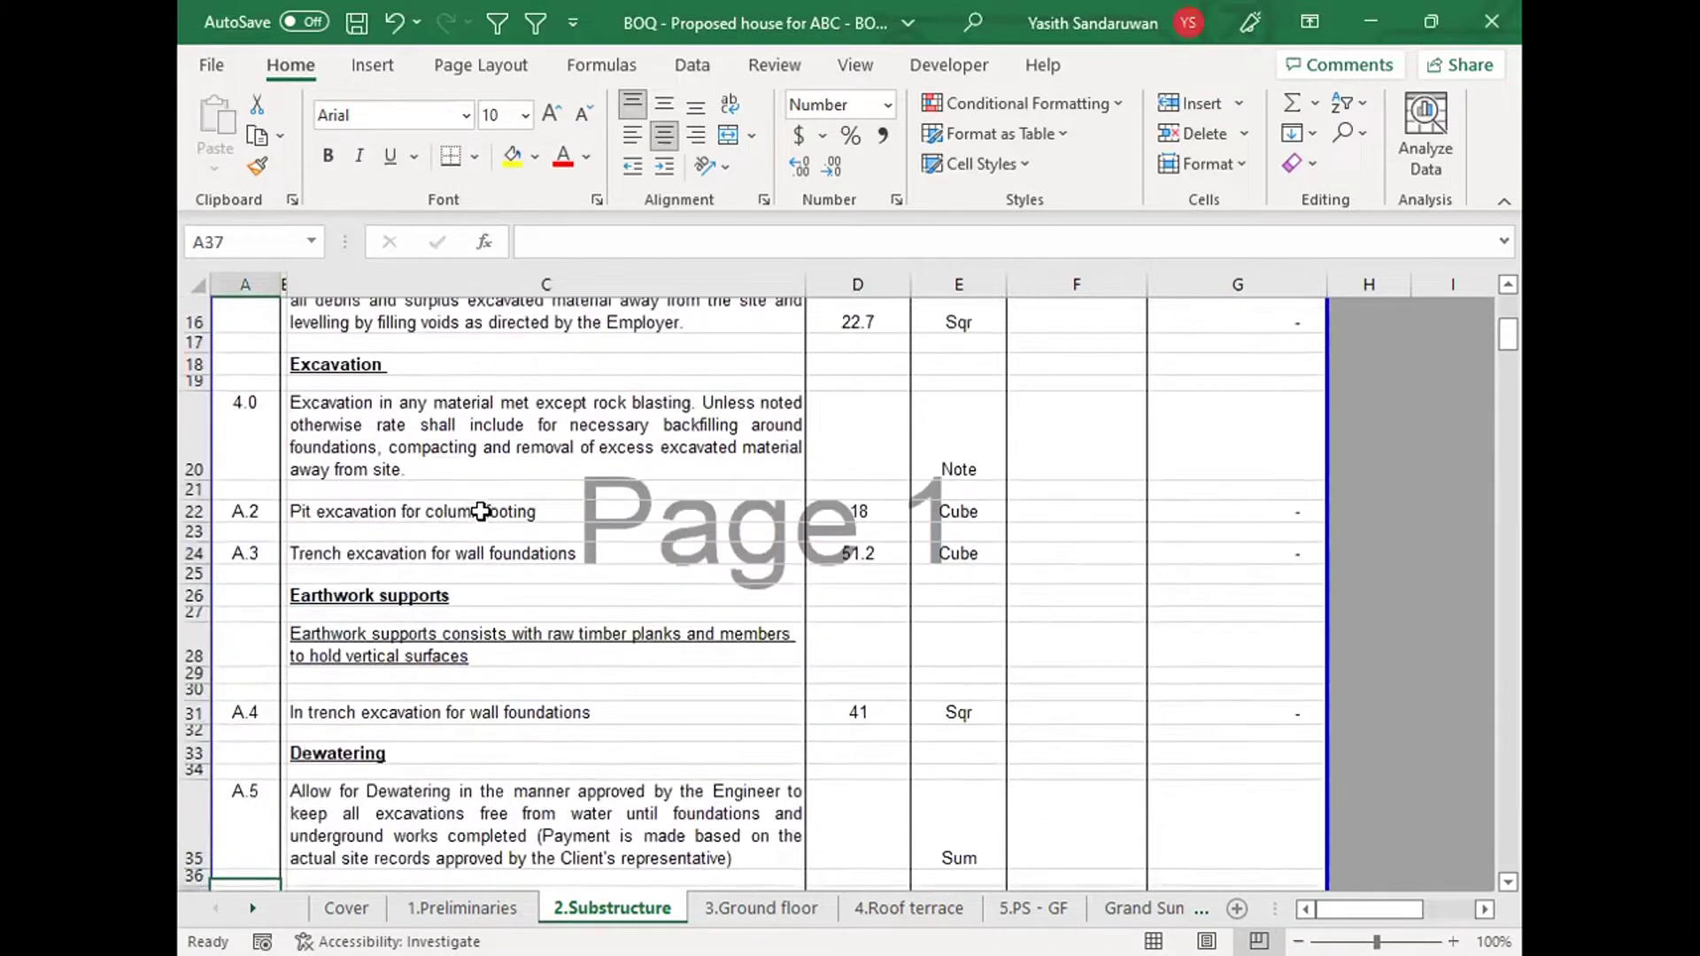
# Step: Look through the remaining earthwork items, including termite treatment A.9, and the excavation total down to the Concrete Work section
pyautogui.press('Down')
pyautogui.press('Down')
pyautogui.press('Down')
pyautogui.press('Down')
pyautogui.press('Down')
pyautogui.press('Down')
pyautogui.press('Down')
pyautogui.press('Down')
pyautogui.press('Down')
pyautogui.press('Down')
pyautogui.press('Down')
pyautogui.press('Down')
pyautogui.press('Down')
pyautogui.press('Down')
pyautogui.press('Down')
pyautogui.press('Down')
pyautogui.press('Down')
pyautogui.press('Down')
pyautogui.press('Down')
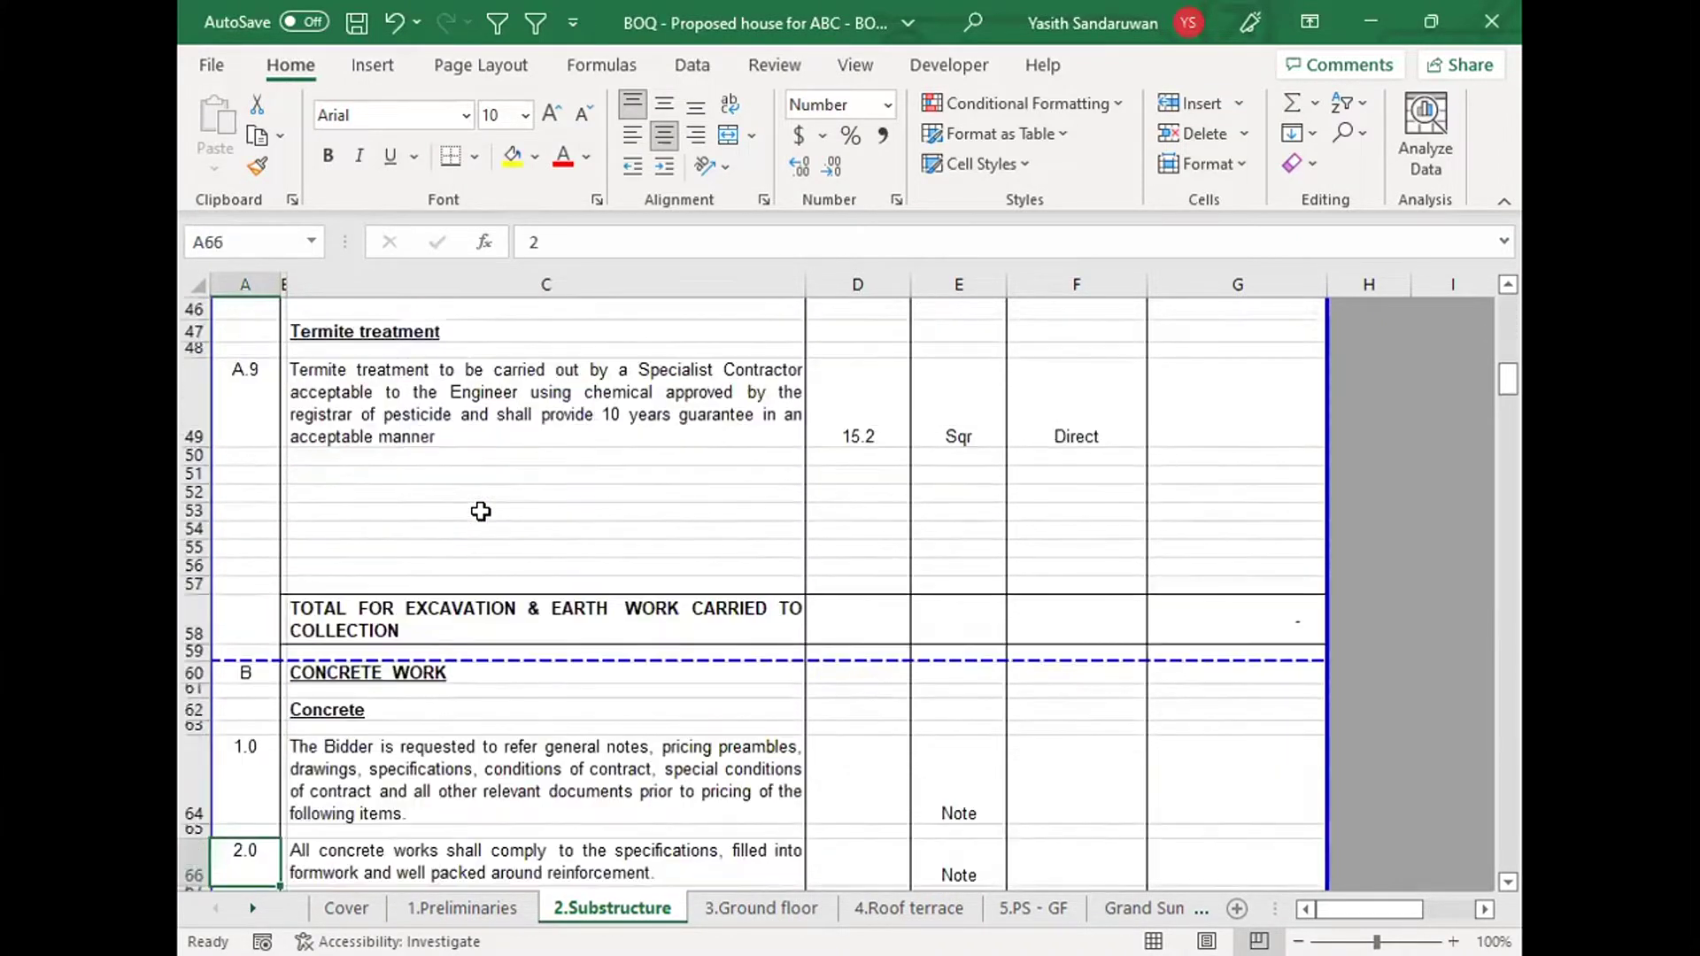
# Step: Examine the Concrete Work section B heading, its general notes and the start of the Plain concrete items
pyautogui.press('Up')
pyautogui.press('Up')
pyautogui.press('Up')
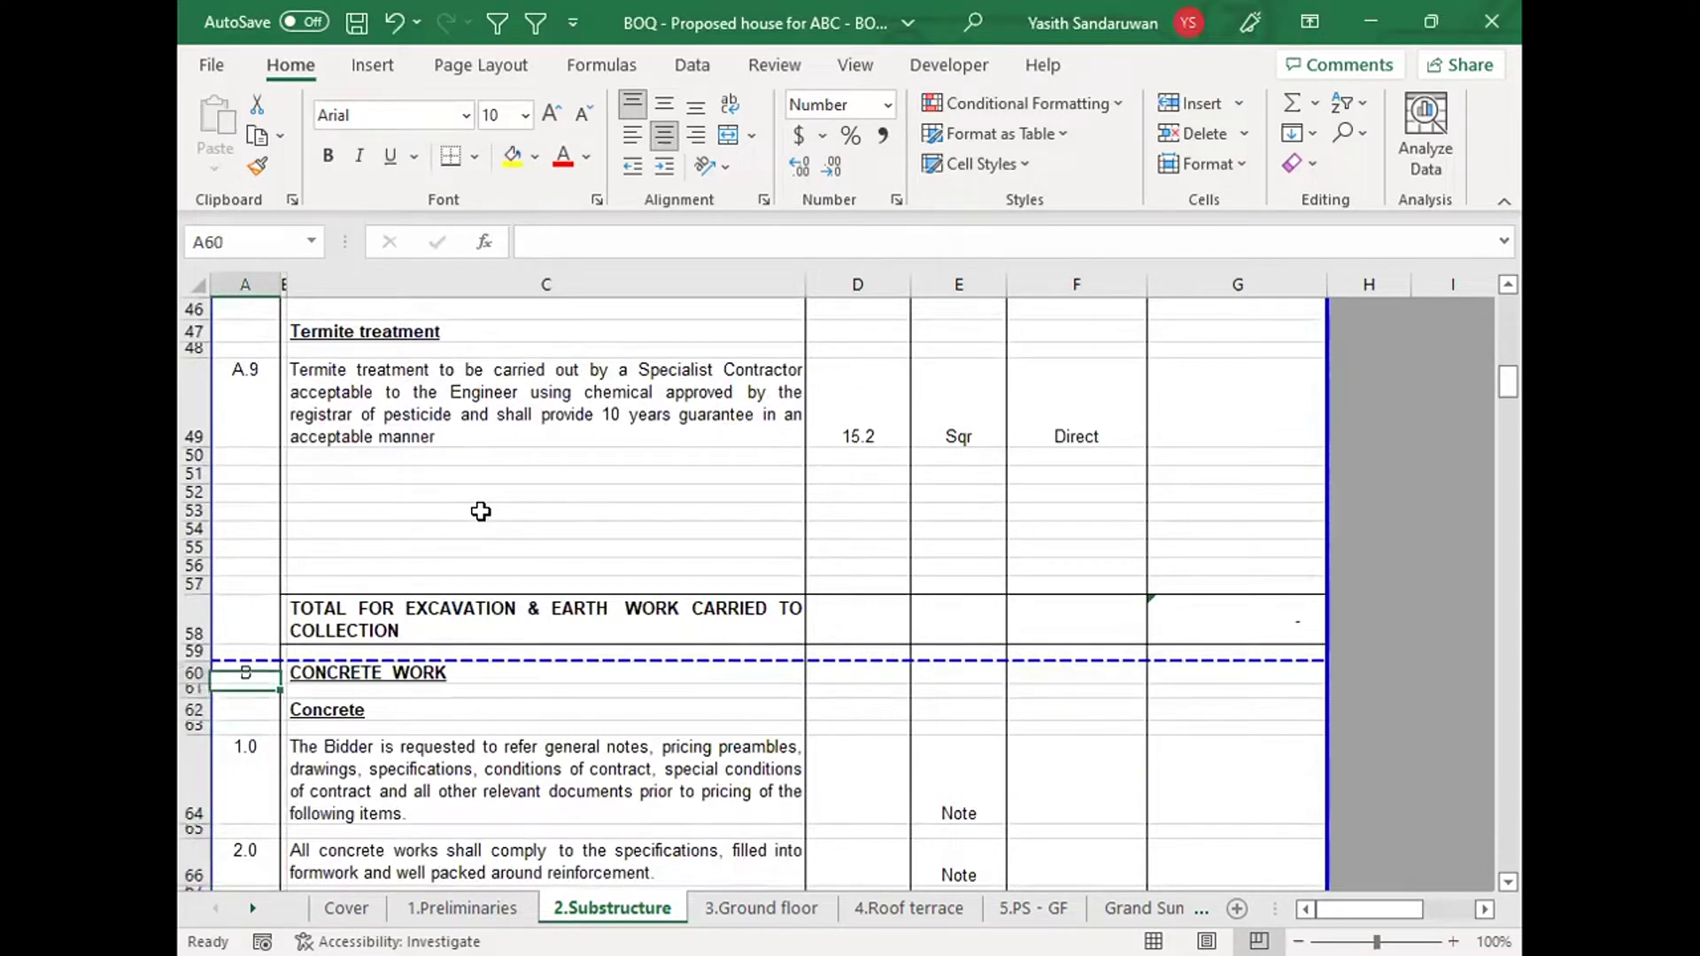
pyautogui.press('Right')
pyautogui.press('Right')
pyautogui.press('Left')
pyautogui.press('Left')
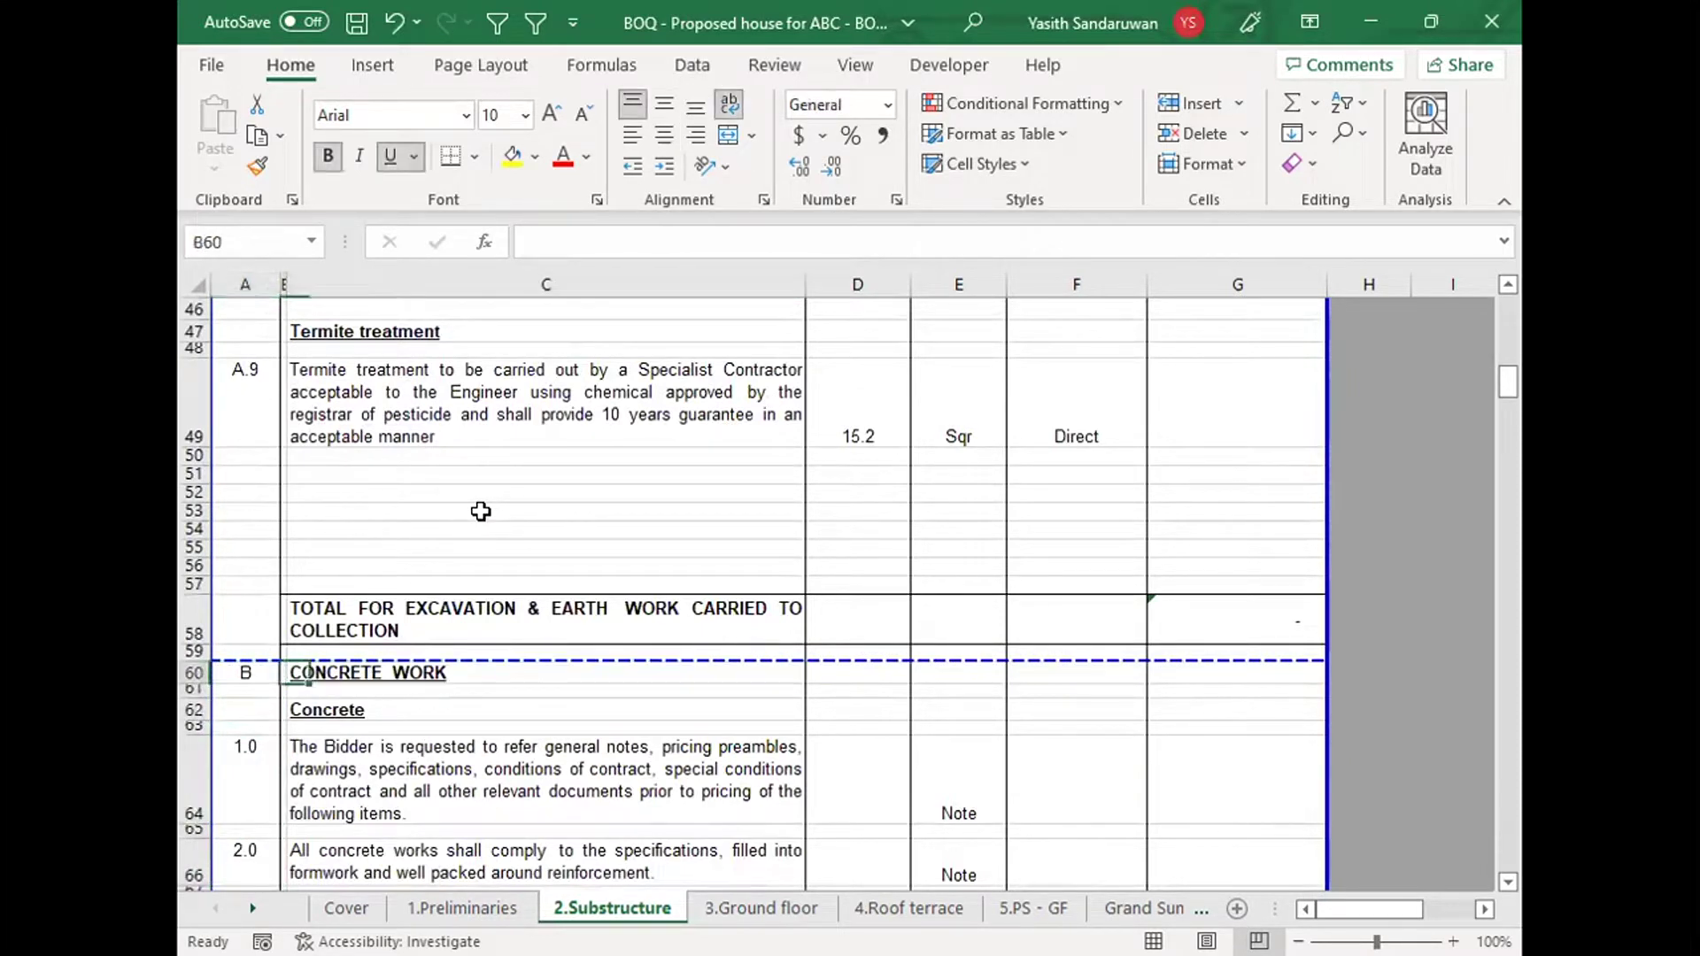
pyautogui.press('Down')
pyautogui.press('Down')
pyautogui.press('Down')
pyautogui.press('Down')
pyautogui.press('Down')
pyautogui.press('Right')
pyautogui.press('Right')
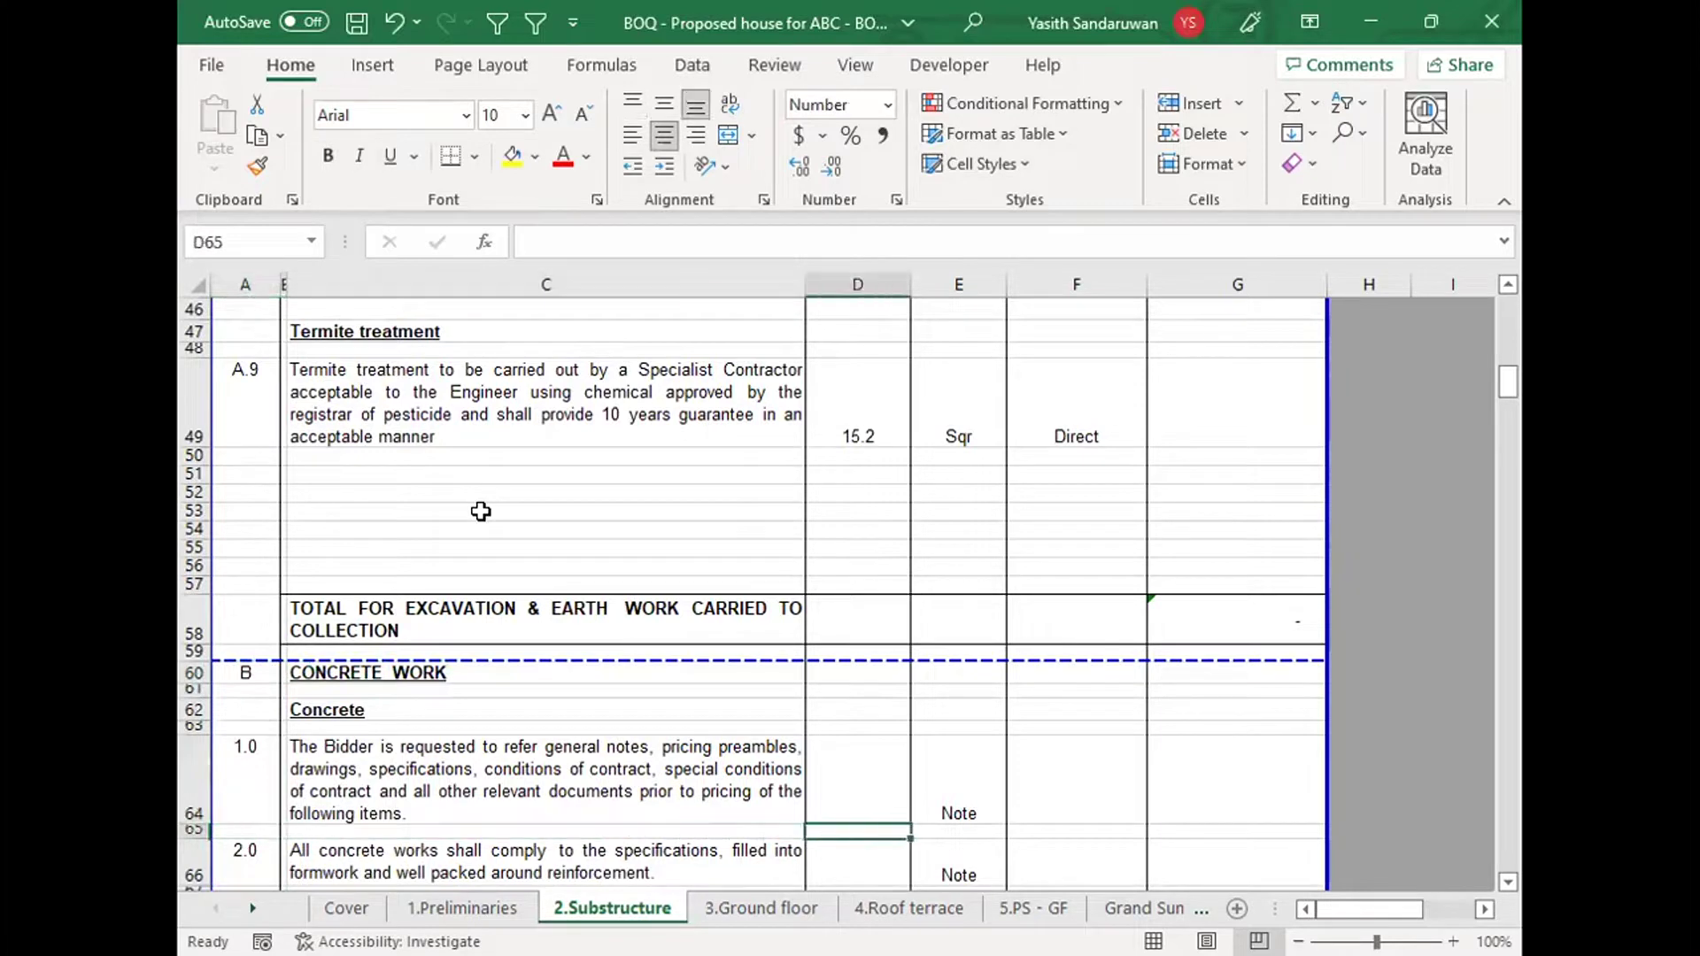
pyautogui.press('Down')
pyautogui.press('Down')
pyautogui.press('Down')
pyautogui.press('Down')
pyautogui.press('Down')
pyautogui.press('Down')
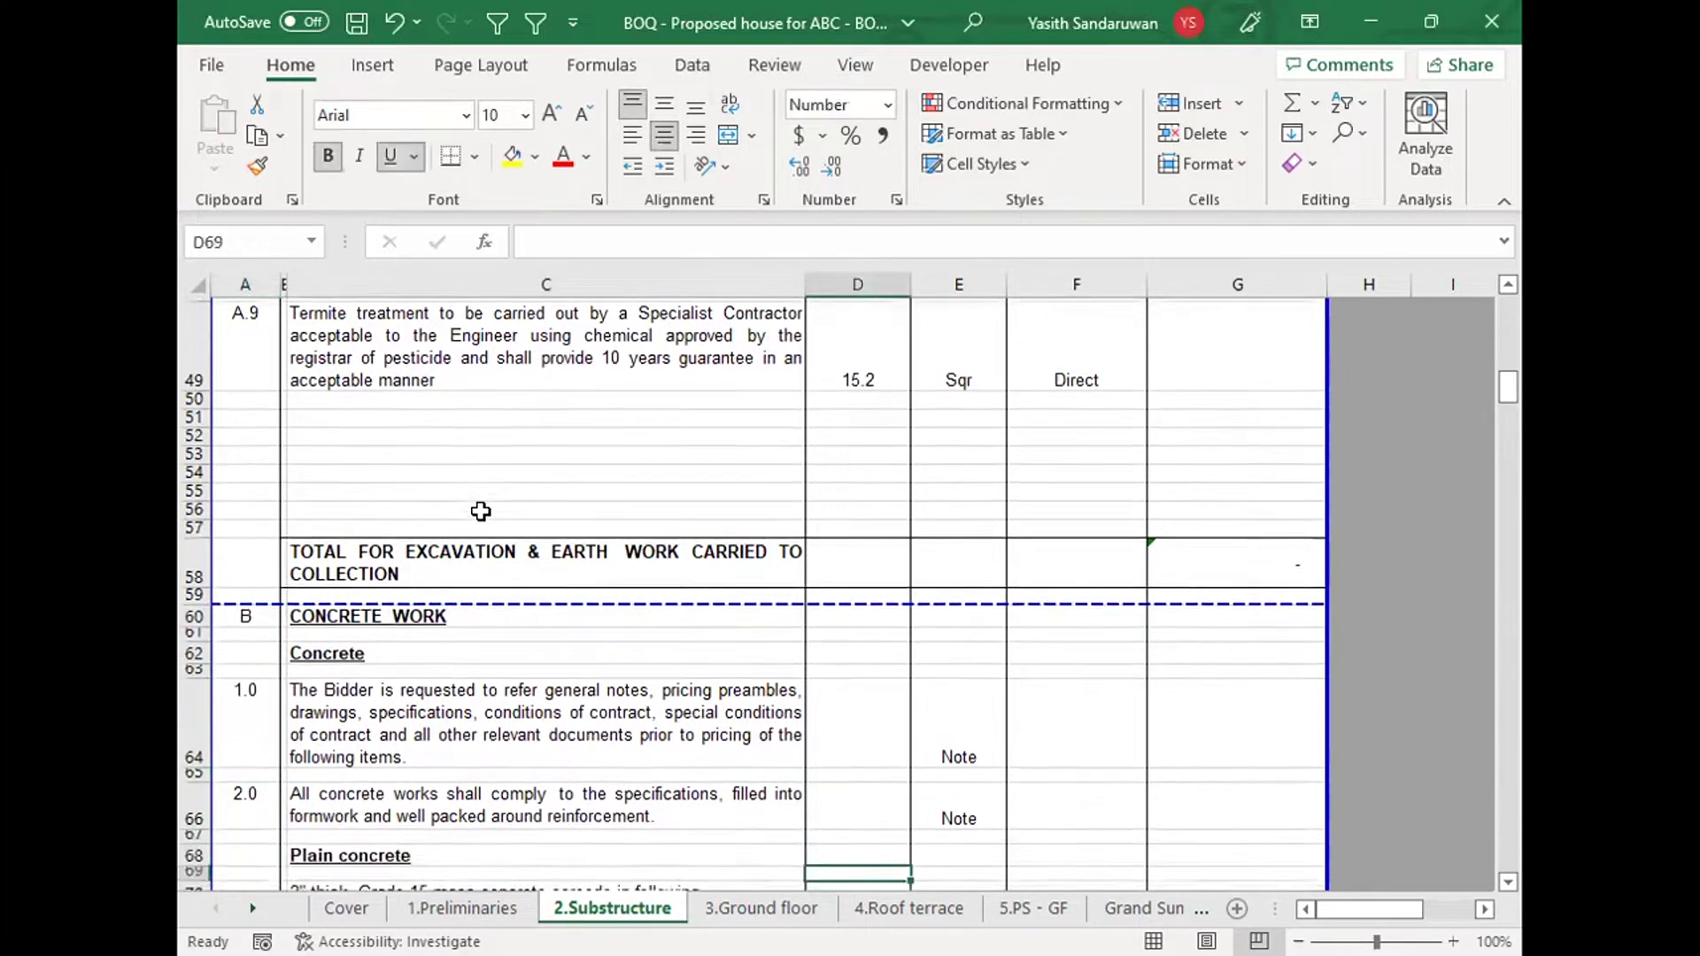
pyautogui.press('Up')
pyautogui.press('Up')
pyautogui.press('Up')
pyautogui.press('Up')
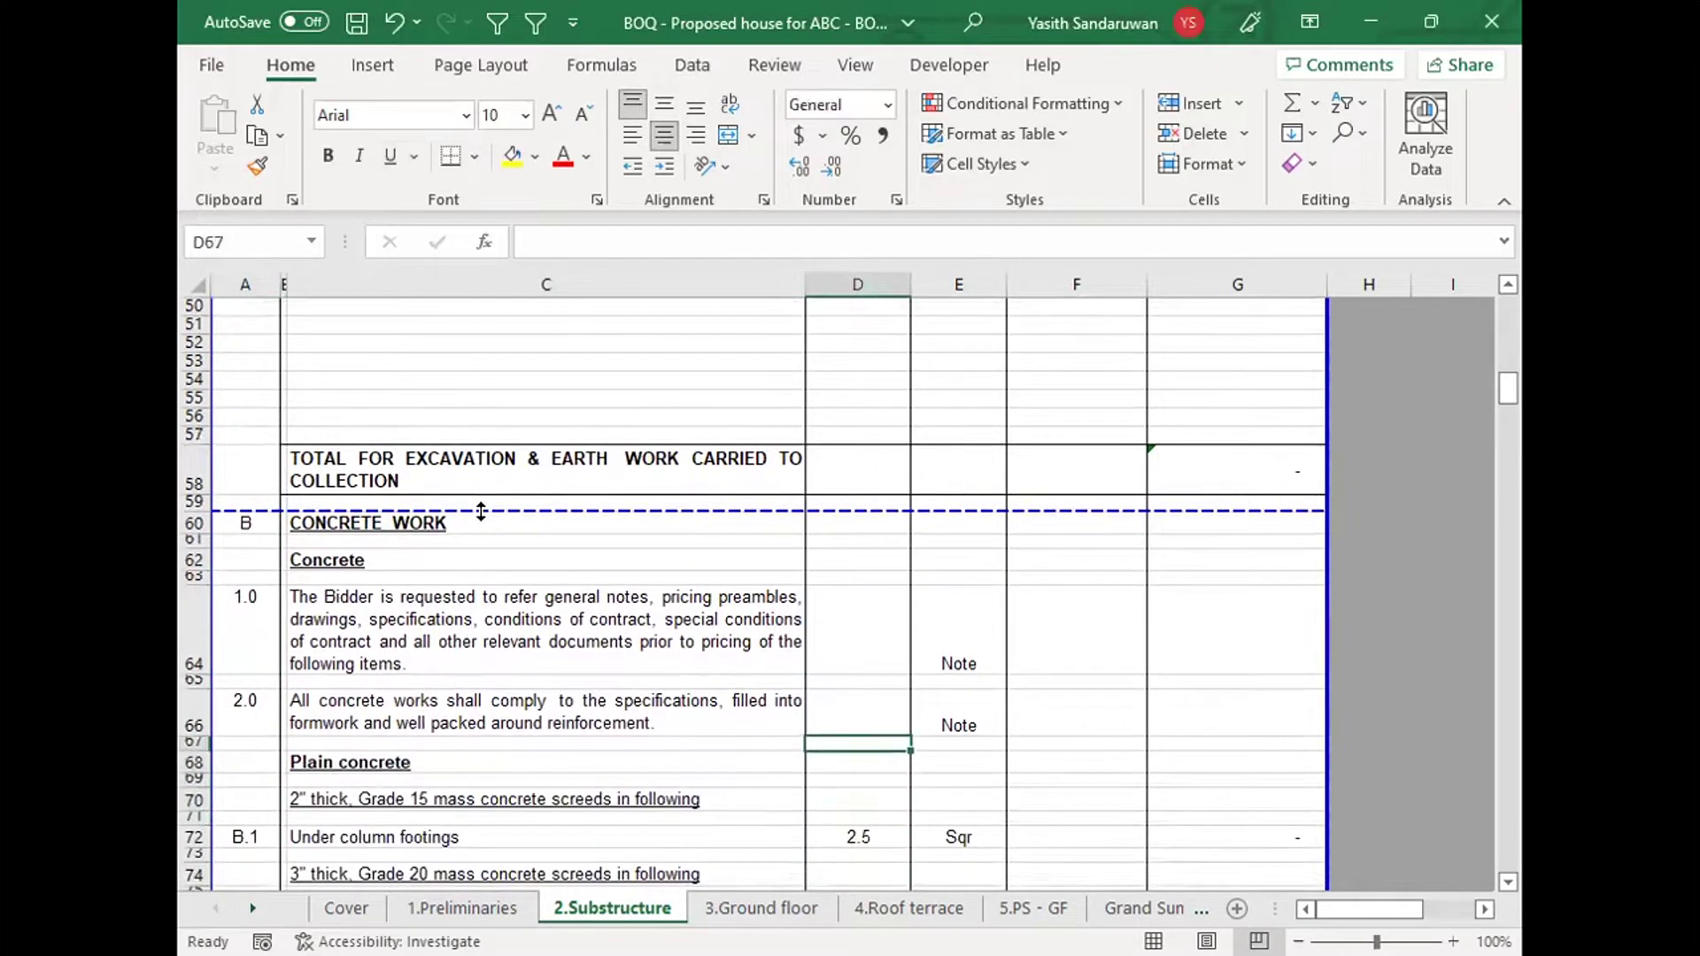
# Step: Examine how the item column numbers concrete notes 1.0 and 2.0 and the measured item B.1
pyautogui.click(436, 617)
pyautogui.click(237, 618)
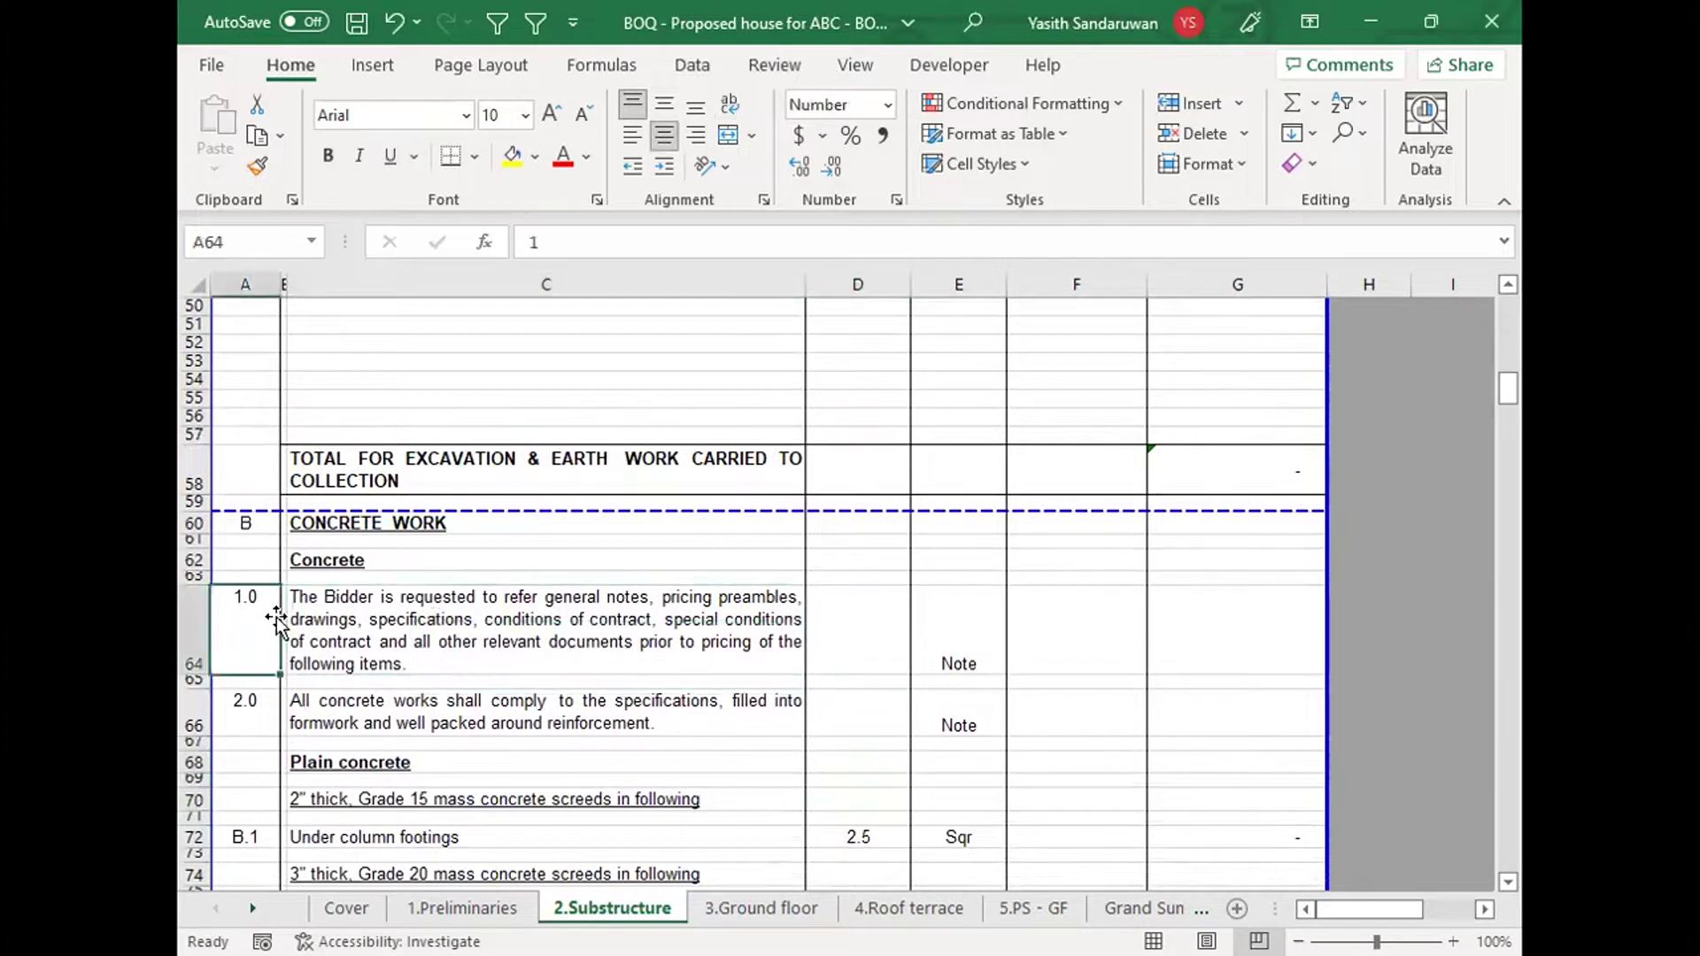
pyautogui.click(281, 619)
pyautogui.press('Down')
pyautogui.press('Down')
pyautogui.press('Down')
pyautogui.press('Left')
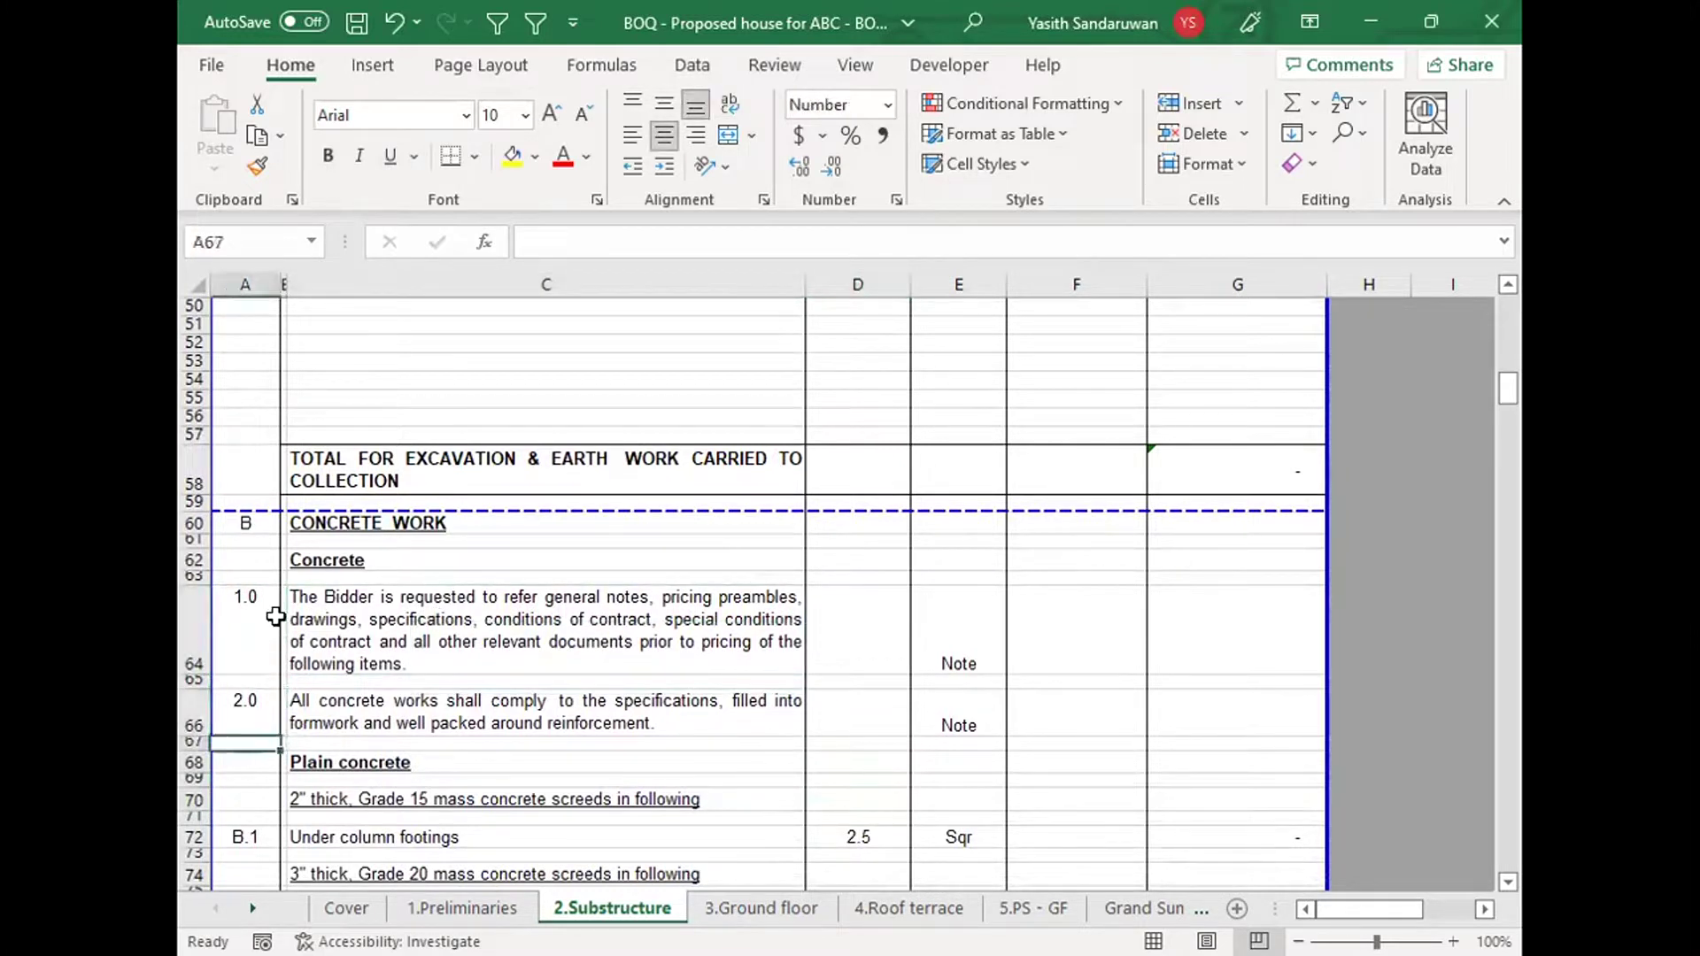
pyautogui.press('Up')
pyautogui.press('Down')
pyautogui.press('Down')
pyautogui.press('Down')
pyautogui.press('Down')
pyautogui.press('Down')
pyautogui.press('Down')
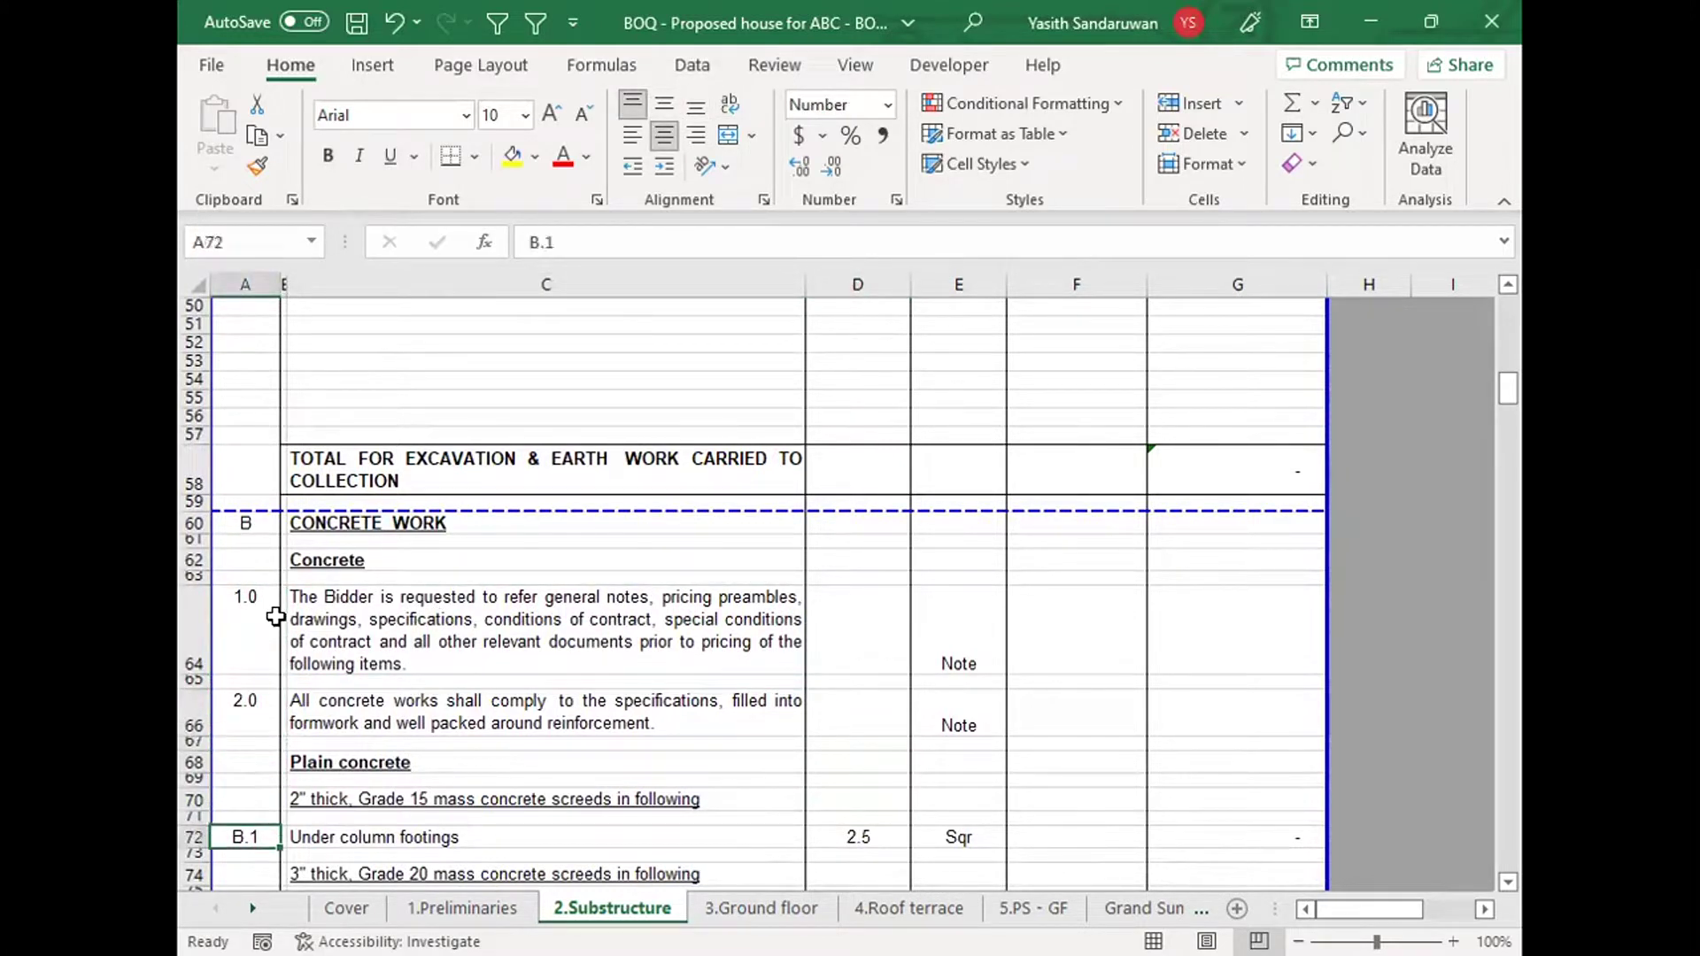
# Step: Review the mass concrete screed and Grade 25 reinforced concrete items B.1 to B.6, down to the Formwork note 3.0
pyautogui.press('Down')
pyautogui.press('Down')
pyautogui.press('Down')
pyautogui.press('Down')
pyautogui.press('Down')
pyautogui.press('Down')
pyautogui.press('Down')
pyautogui.press('Down')
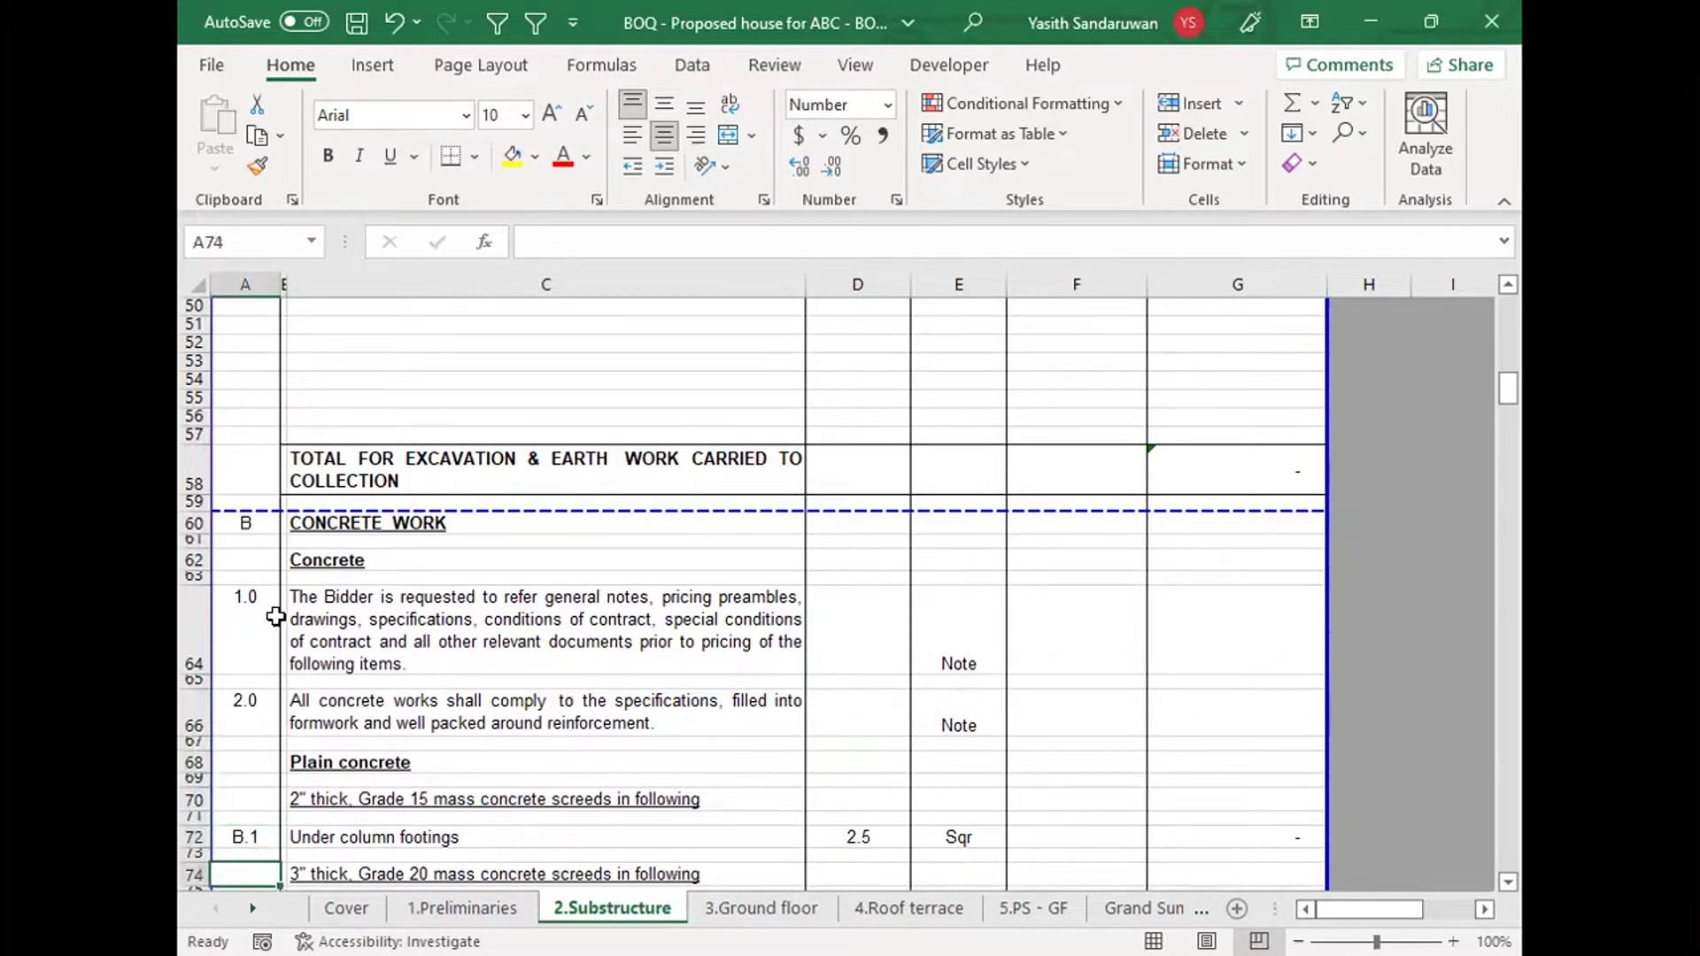
pyautogui.press('Down')
pyautogui.press('Down')
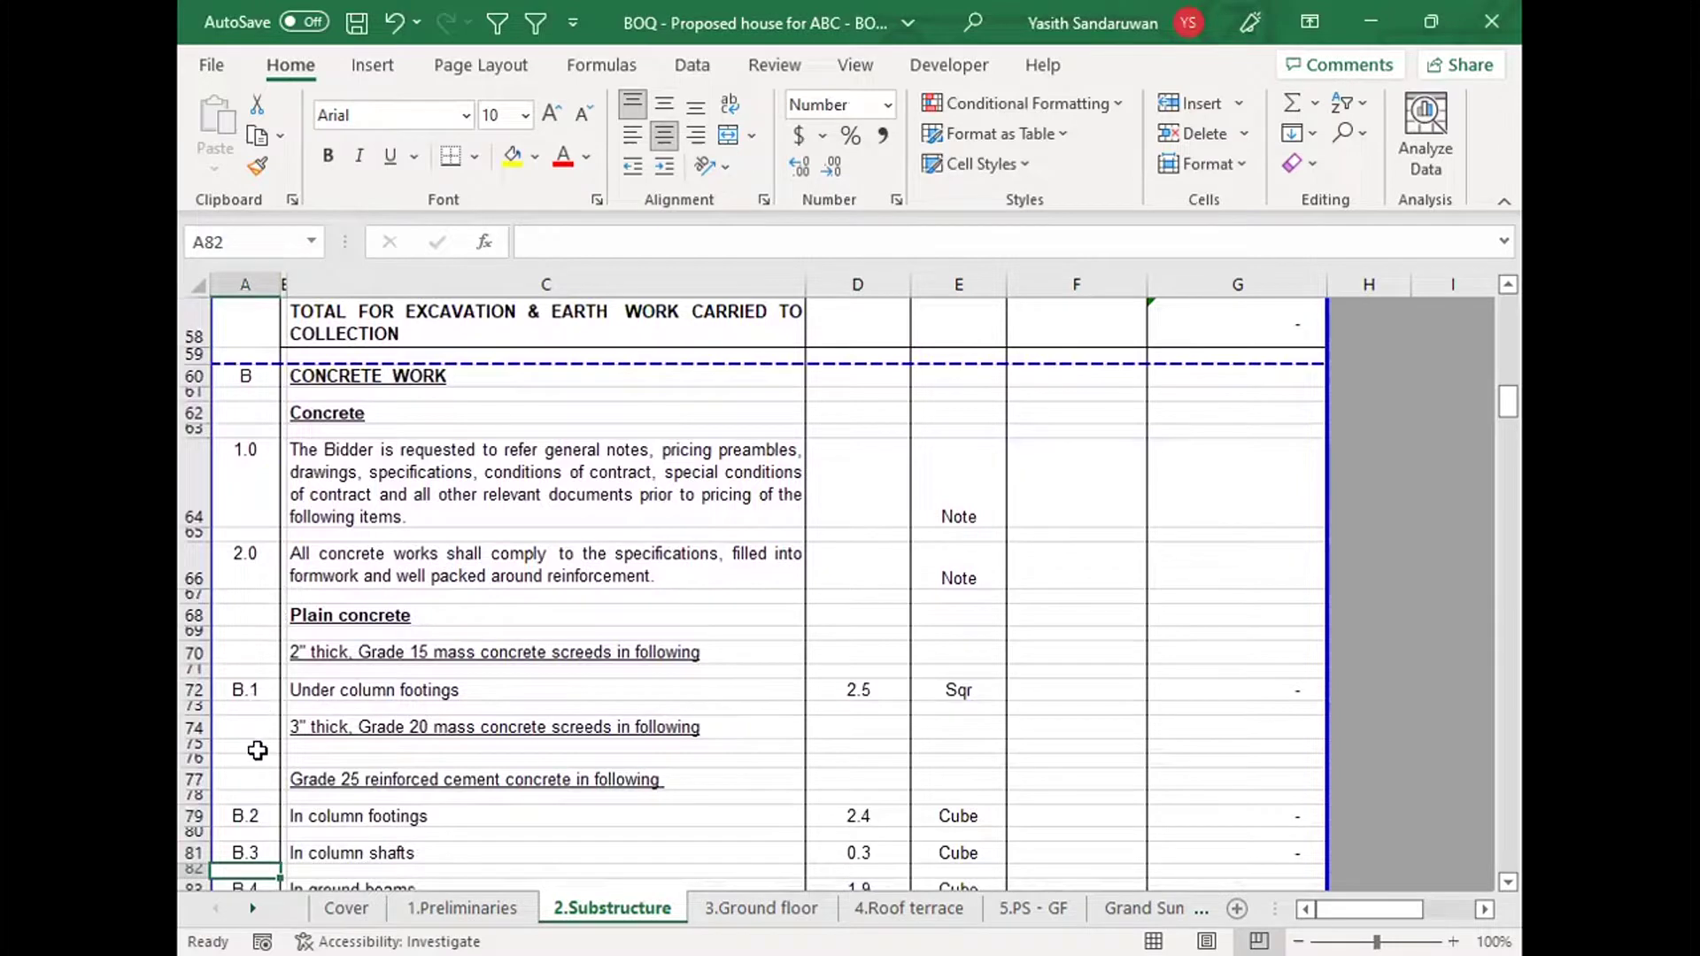
pyautogui.press('Down')
pyautogui.press('Down')
pyautogui.press('Down')
pyautogui.press('Down')
pyautogui.press('Down')
pyautogui.press('Down')
pyautogui.press('Down')
pyautogui.press('Down')
pyautogui.press('Down')
pyautogui.press('Down')
pyautogui.press('Down')
pyautogui.press('Down')
pyautogui.press('Down')
pyautogui.press('Down')
pyautogui.press('Down')
pyautogui.press('Down')
pyautogui.press('Down')
pyautogui.press('Down')
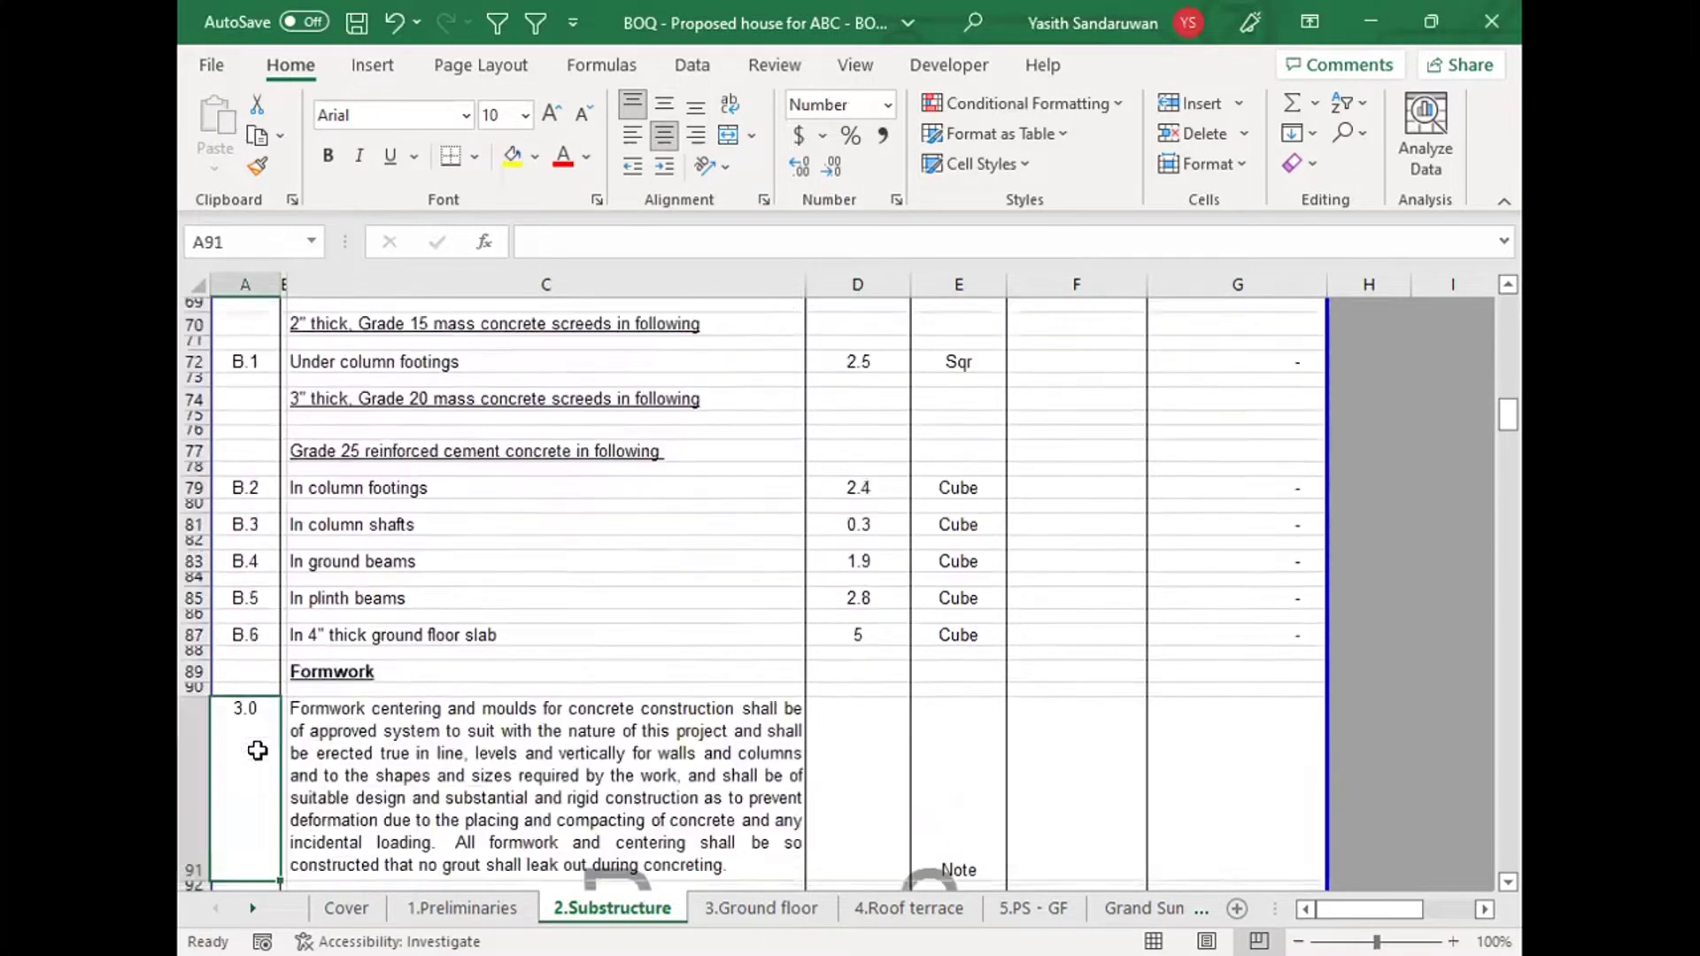
# Step: Review the formwork notes up to 9.0 and the formwork items B.7 to B.10
pyautogui.press('Down')
pyautogui.press('Down')
pyautogui.press('Down')
pyautogui.press('Down')
pyautogui.press('Down')
pyautogui.press('Down')
pyautogui.press('Down')
pyautogui.press('Down')
pyautogui.press('Down')
pyautogui.press('Down')
pyautogui.press('Down')
pyautogui.press('Down')
pyautogui.press('Down')
pyautogui.press('Down')
pyautogui.press('Down')
pyautogui.press('Down')
pyautogui.press('Down')
pyautogui.press('Down')
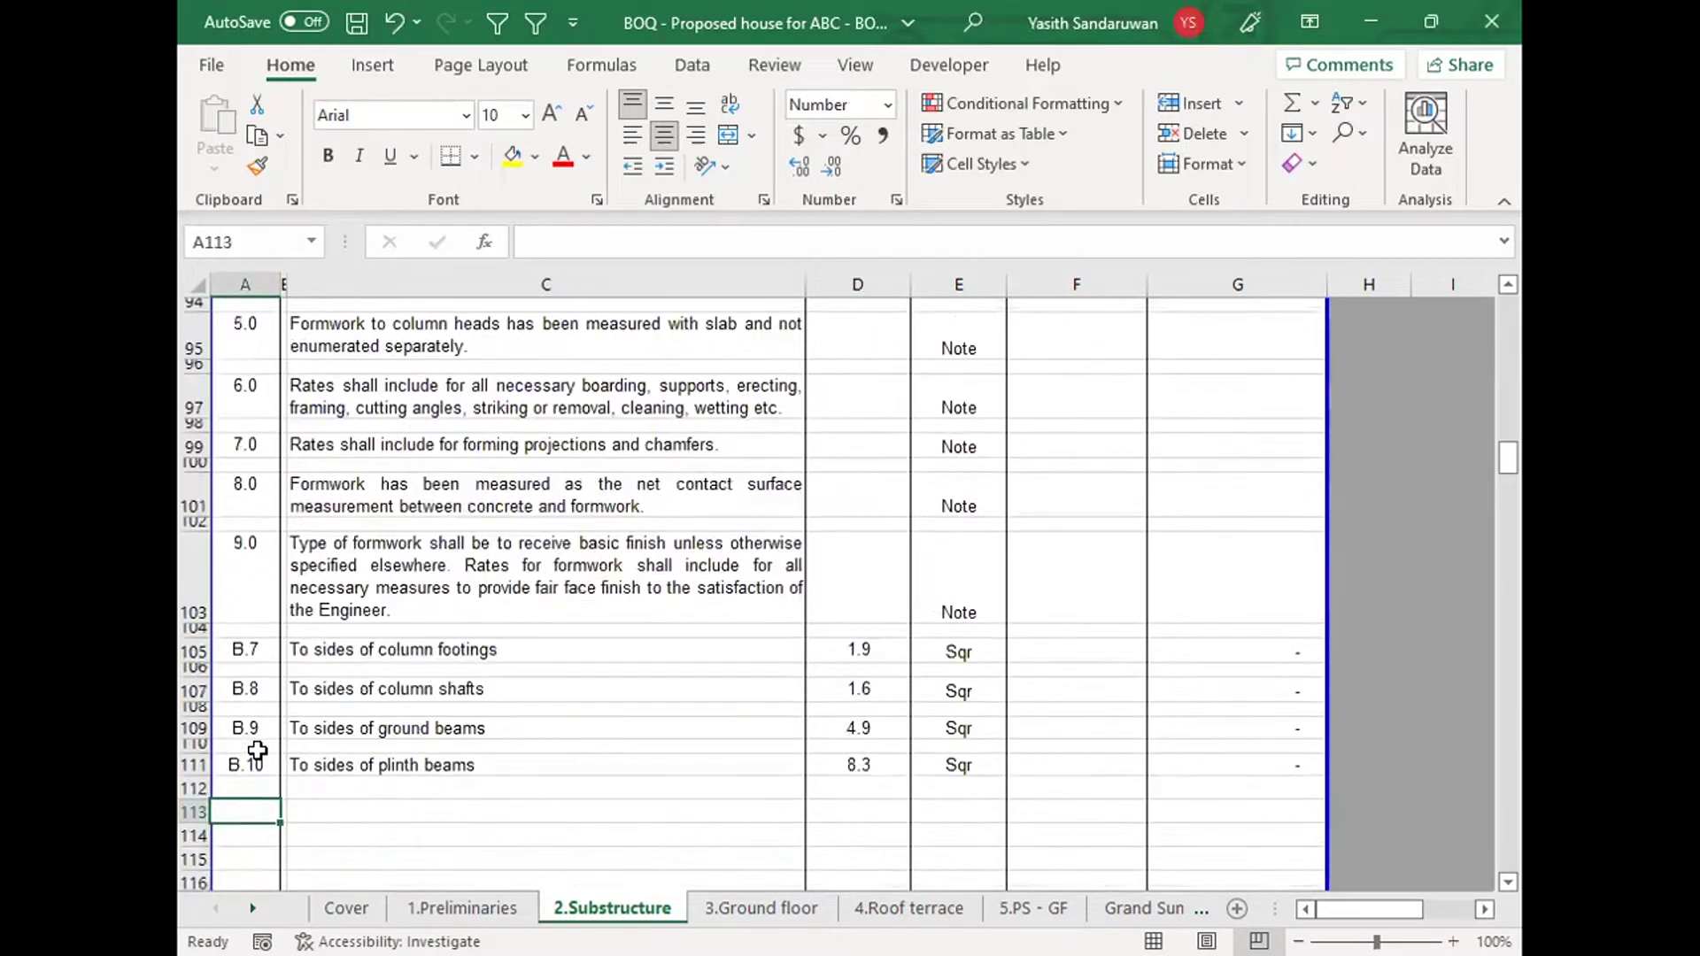
# Step: Look over the page total carried and brought forward rows and the first Reinforcement note, 10.0
pyautogui.press('Down')
pyautogui.press('Down')
pyautogui.press('Down')
pyautogui.press('Down')
pyautogui.press('Down')
pyautogui.press('Down')
pyautogui.press('Down')
pyautogui.press('Down')
pyautogui.press('Down')
pyautogui.press('Down')
pyautogui.press('Down')
pyautogui.press('Down')
pyautogui.press('Down')
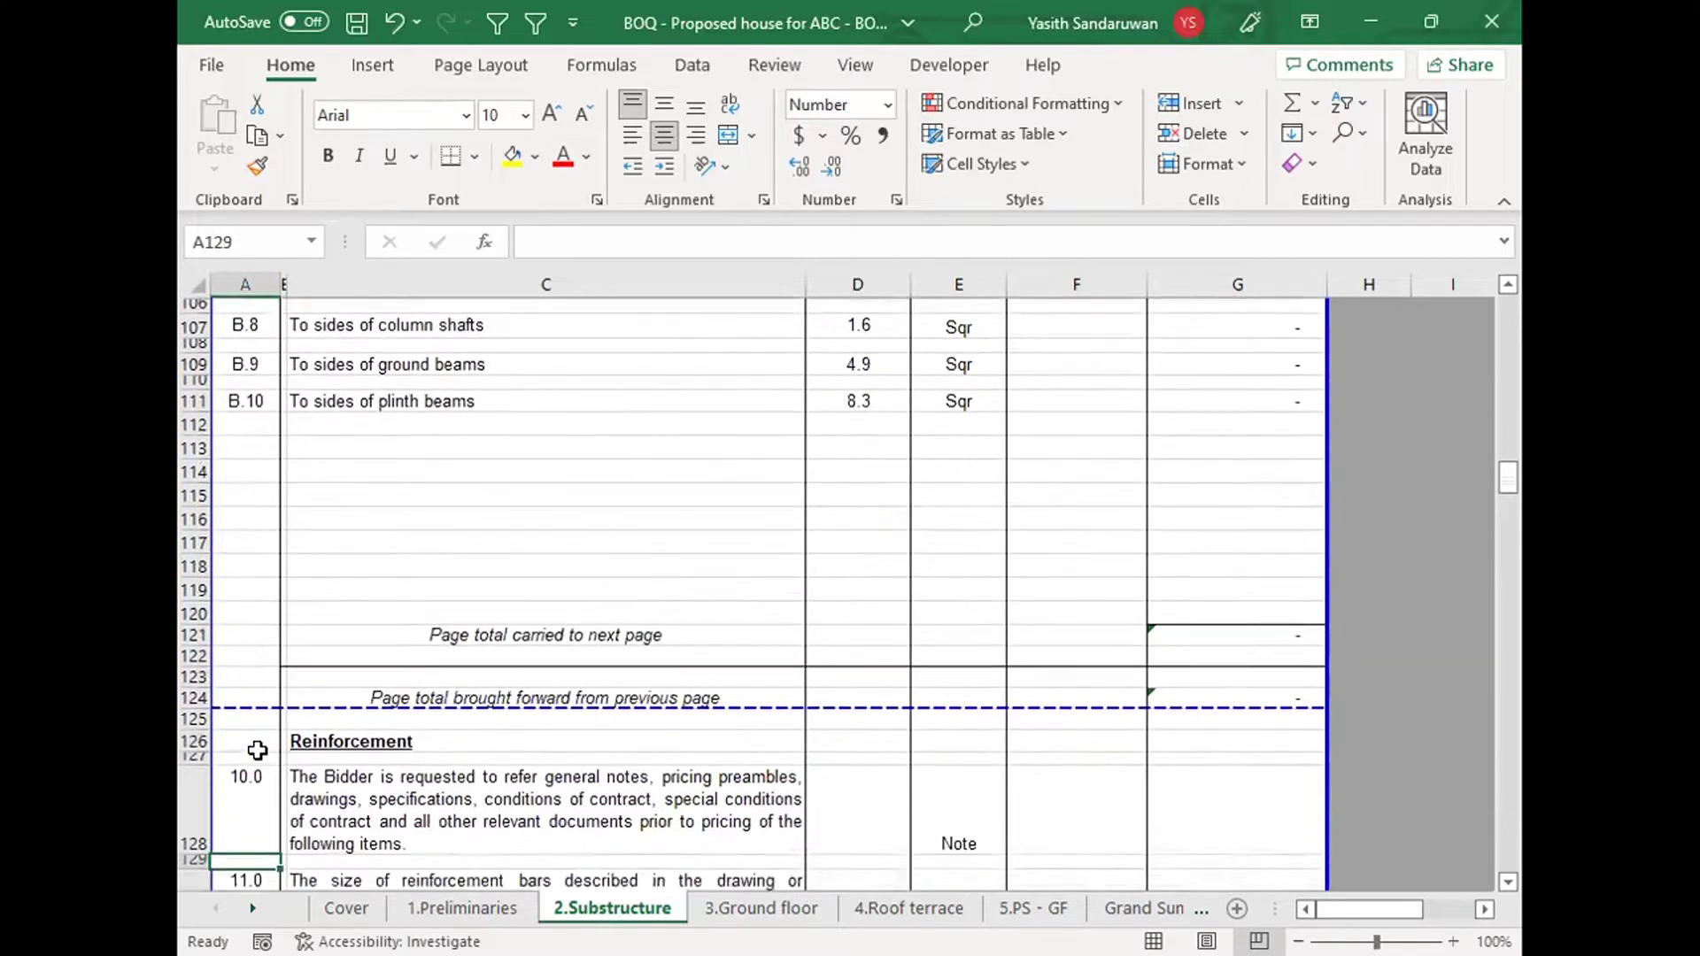
# Step: Review the Reinforcement notes 11.0 to 17.0 in the Substructure bill
pyautogui.press('Down')
pyautogui.press('Down')
pyautogui.press('Down')
pyautogui.press('Down')
pyautogui.press('Down')
pyautogui.press('Down')
pyautogui.press('Down')
pyautogui.press('Down')
pyautogui.press('Down')
pyautogui.press('Down')
pyautogui.press('Down')
pyautogui.press('Down')
pyautogui.press('Down')
pyautogui.press('Down')
pyautogui.press('Down')
pyautogui.press('Down')
pyautogui.press('Down')
pyautogui.press('Down')
pyautogui.press('Down')
pyautogui.press('Down')
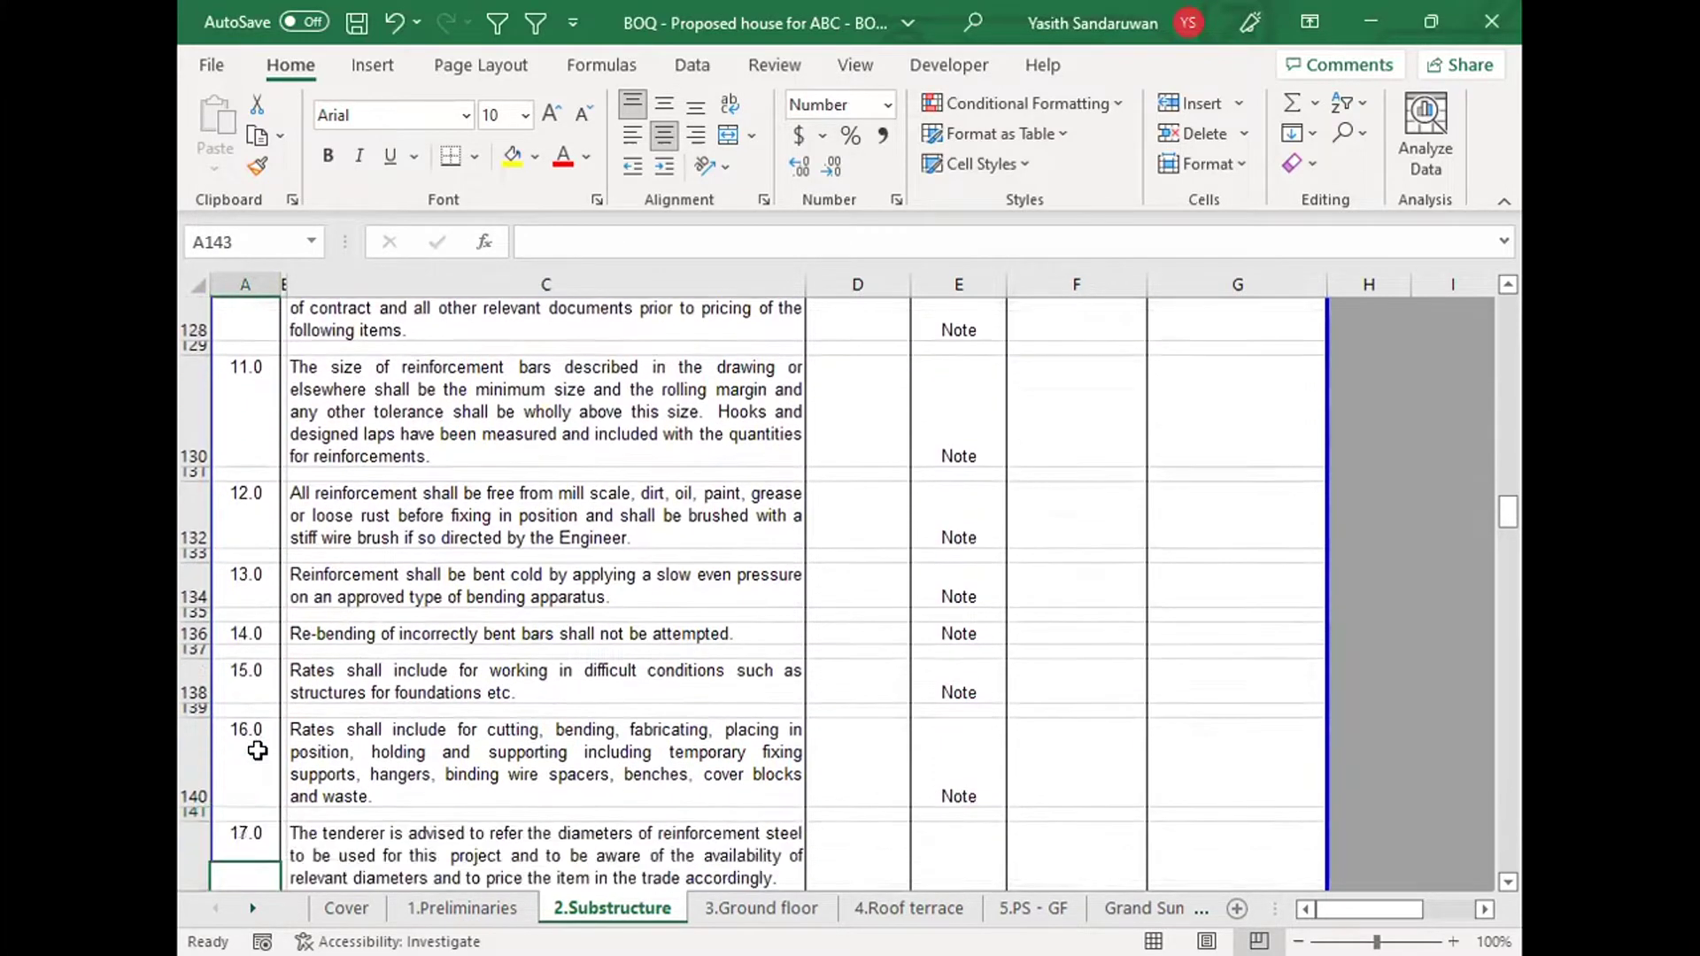
# Step: Review the reinforcement items B.11 to B.15 and the isolation and expansion joint items B.16 and B.17
pyautogui.press('Down')
pyautogui.press('Down')
pyautogui.press('Down')
pyautogui.press('Down')
pyautogui.press('Down')
pyautogui.press('Down')
pyautogui.press('Down')
pyautogui.press('Down')
pyautogui.press('Down')
pyautogui.press('Down')
pyautogui.press('Down')
pyautogui.press('Down')
pyautogui.press('Down')
pyautogui.press('Down')
pyautogui.press('Down')
pyautogui.press('Down')
pyautogui.press('Down')
pyautogui.press('Down')
pyautogui.press('Down')
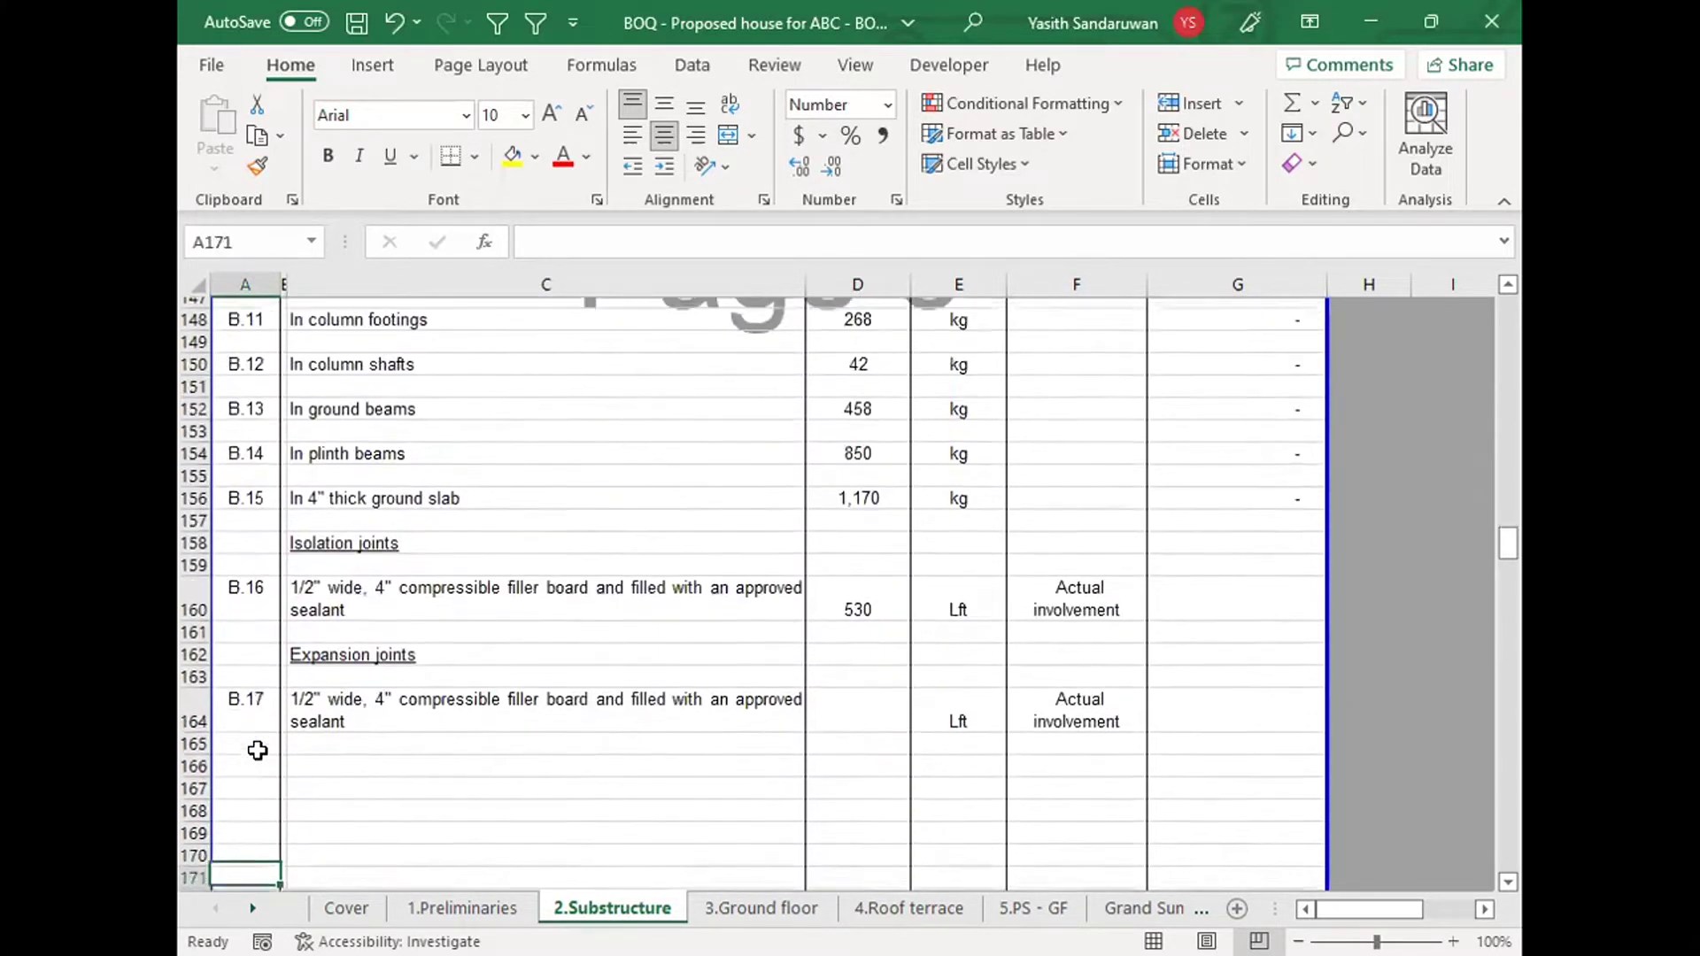
# Step: Look over the concrete work total row and the Masonry Work notes 1.0 to 4.0
pyautogui.press('Down')
pyautogui.press('Down')
pyautogui.press('Down')
pyautogui.press('Down')
pyautogui.press('Down')
pyautogui.press('Down')
pyautogui.press('Down')
pyautogui.press('Down')
pyautogui.press('Down')
pyautogui.press('Down')
pyautogui.press('Down')
pyautogui.press('Down')
pyautogui.press('Down')
pyautogui.press('Down')
pyautogui.press('Down')
pyautogui.press('Down')
pyautogui.press('Down')
pyautogui.press('Down')
pyautogui.press('Down')
pyautogui.press('Down')
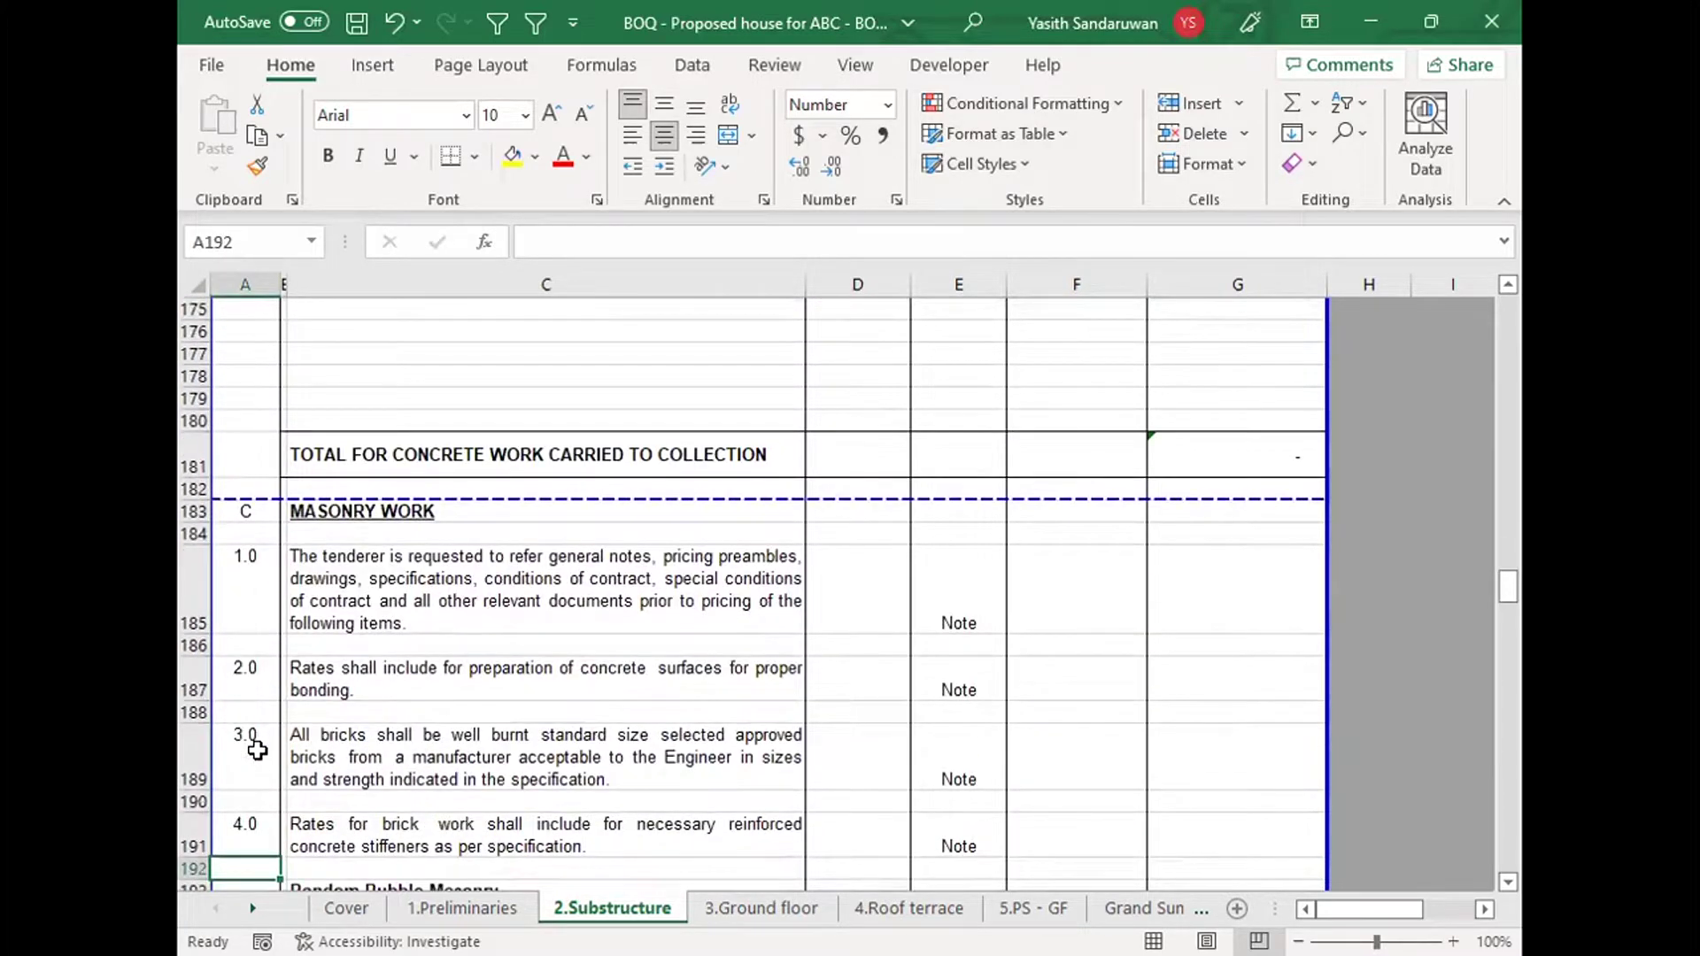
# Step: Examine how the measured items C.1 and C.2 are numbered under Random Rubble Masonry and Block work
pyautogui.press('Down')
pyautogui.press('Down')
pyautogui.press('Down')
pyautogui.press('Down')
pyautogui.press('Down')
pyautogui.press('Down')
pyautogui.press('Down')
pyautogui.press('Down')
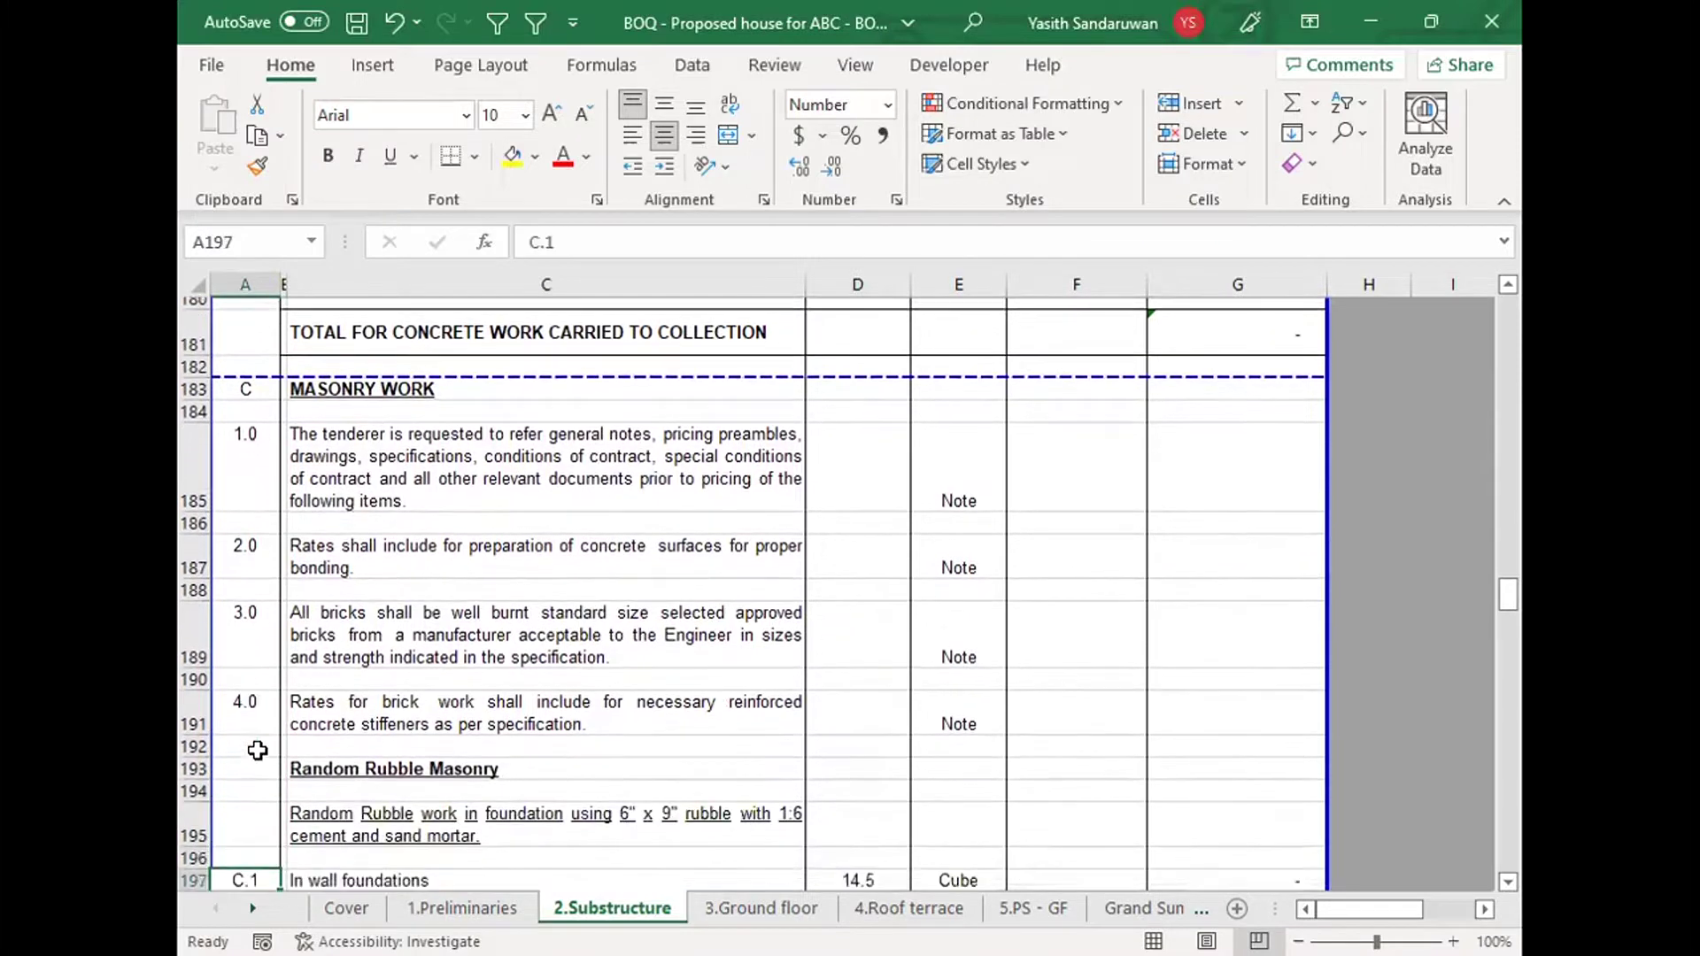
pyautogui.press('Up')
pyautogui.press('Up')
pyautogui.press('Up')
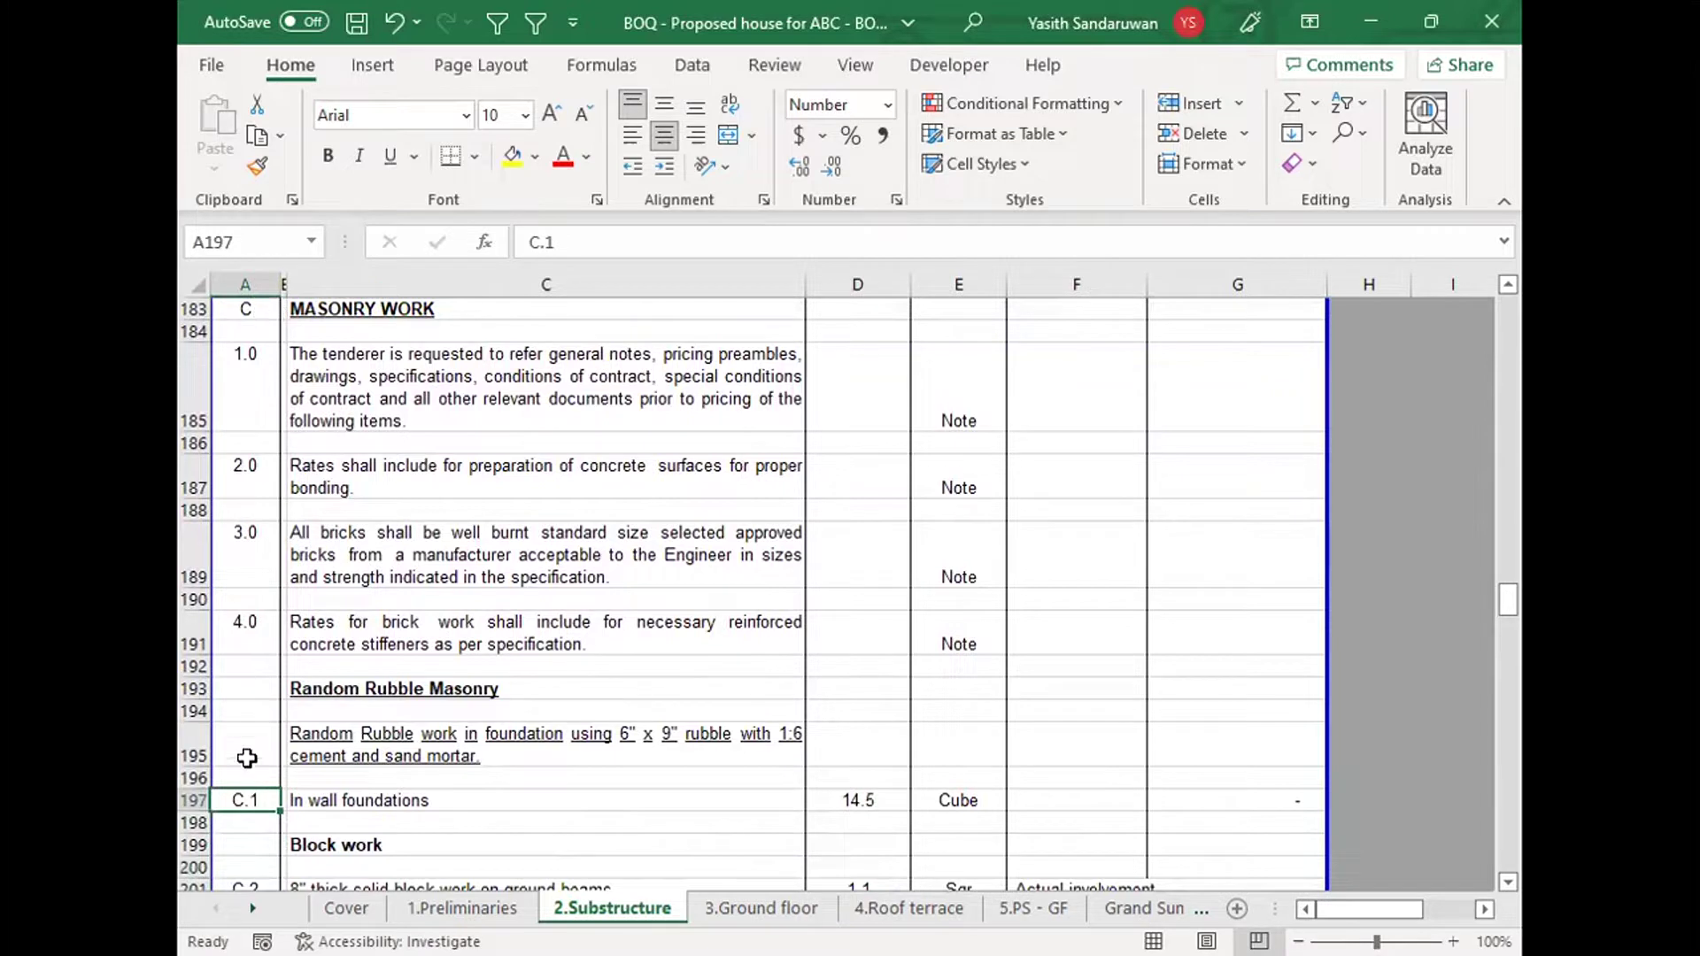
pyautogui.press('Down')
pyautogui.press('Down')
pyautogui.press('Down')
pyautogui.press('Down')
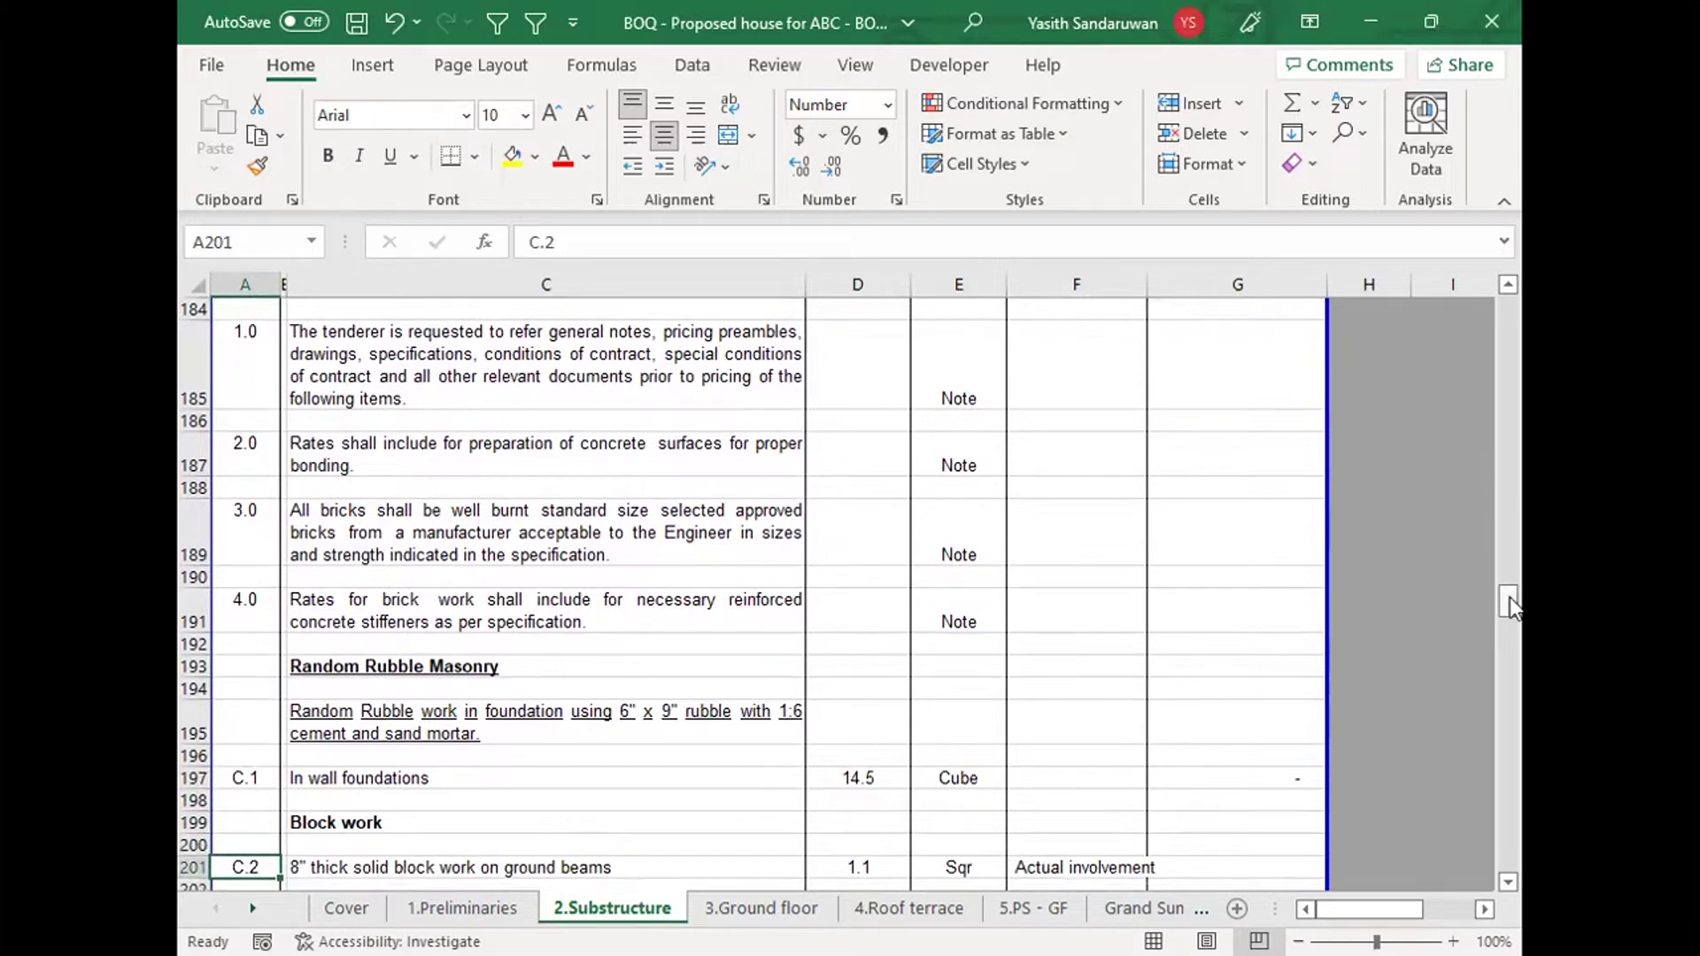
# Step: Insert five blank columns before the item number column of the Substructure sheet
pyautogui.click(1515, 493)
pyautogui.moveTo(1514, 494); pyautogui.dragTo(1521, 302)
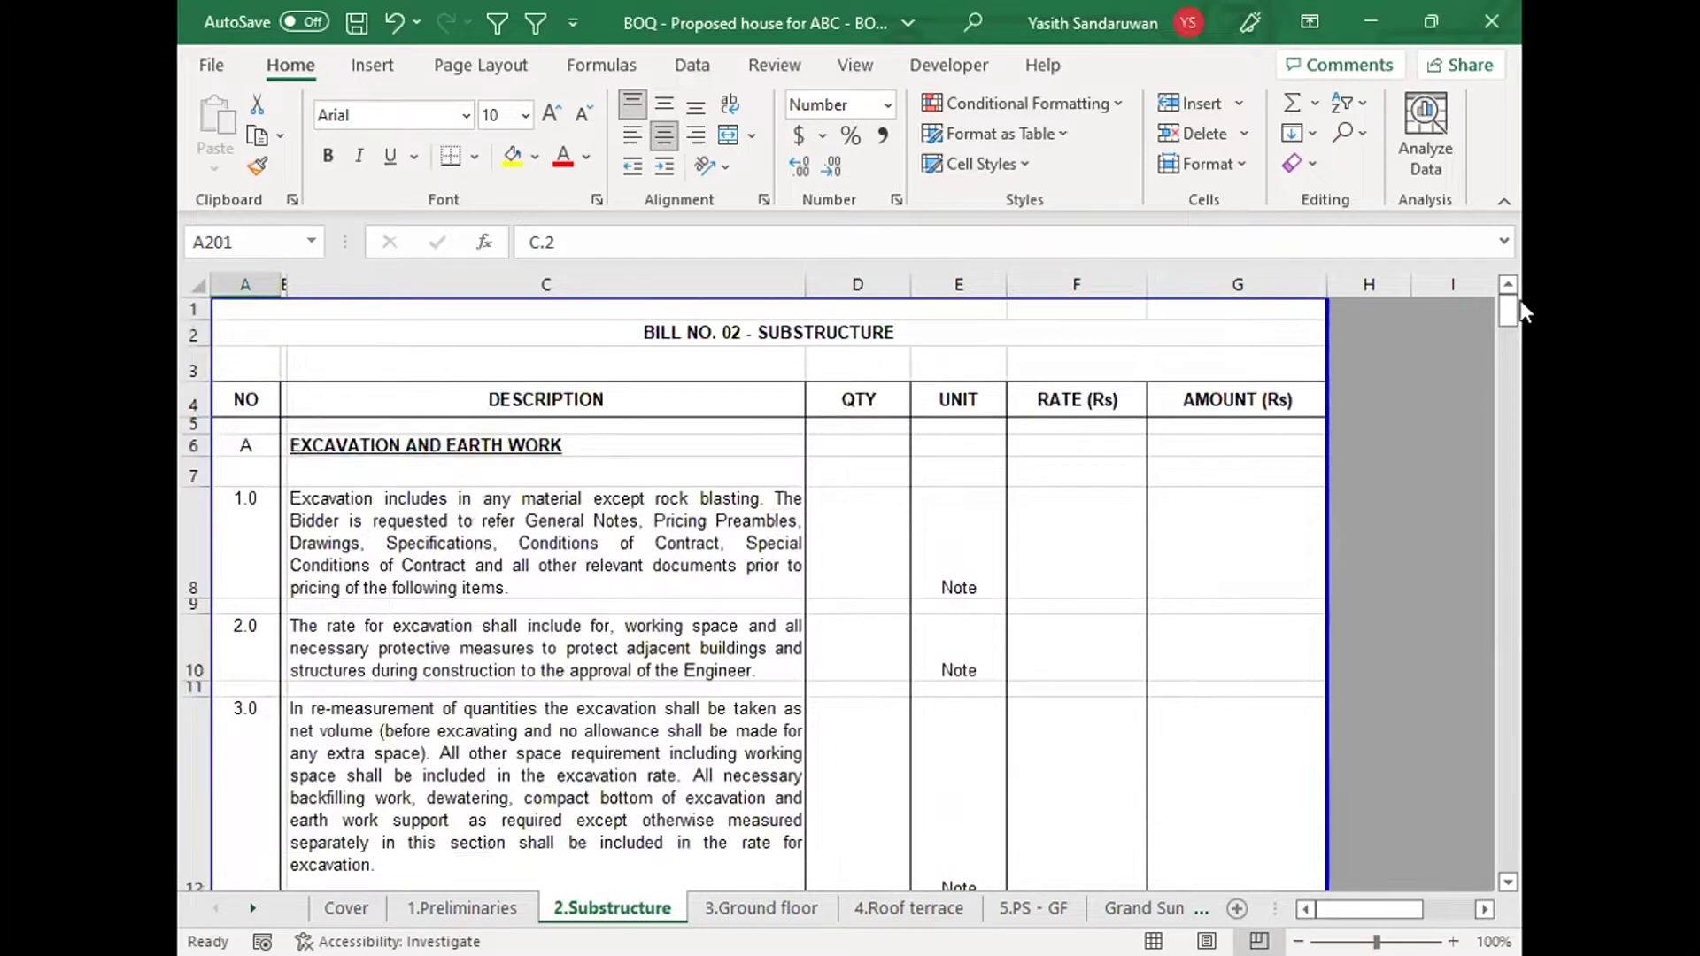
pyautogui.click(218, 284)
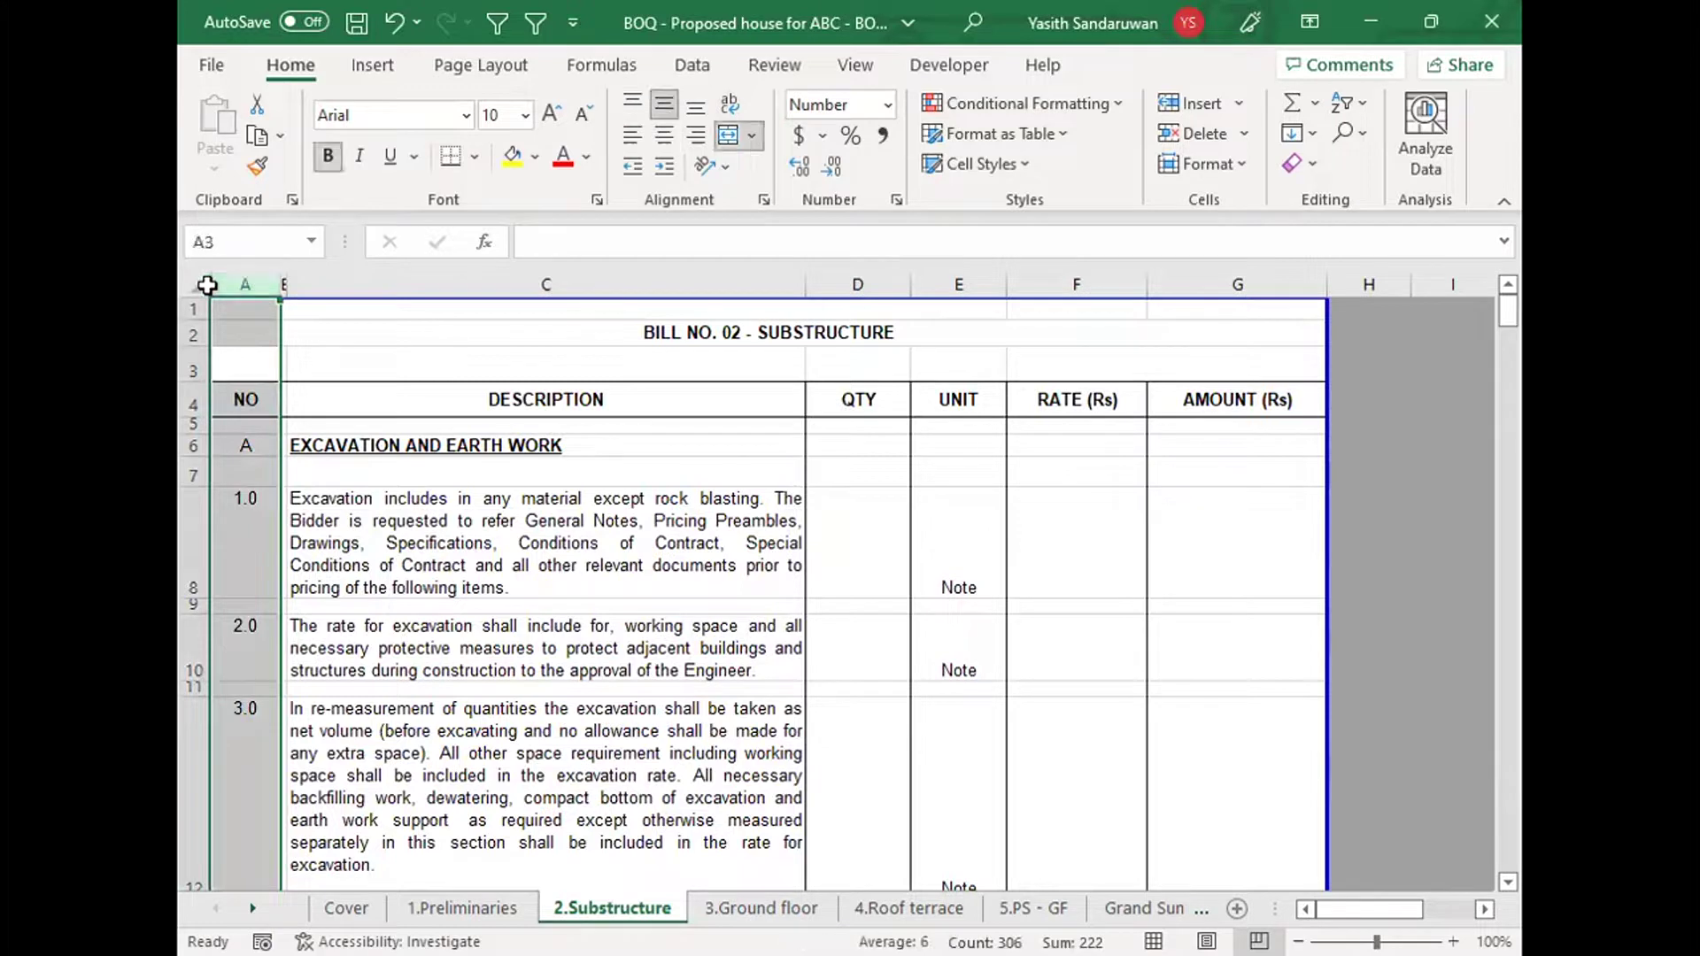
pyautogui.click(451, 338)
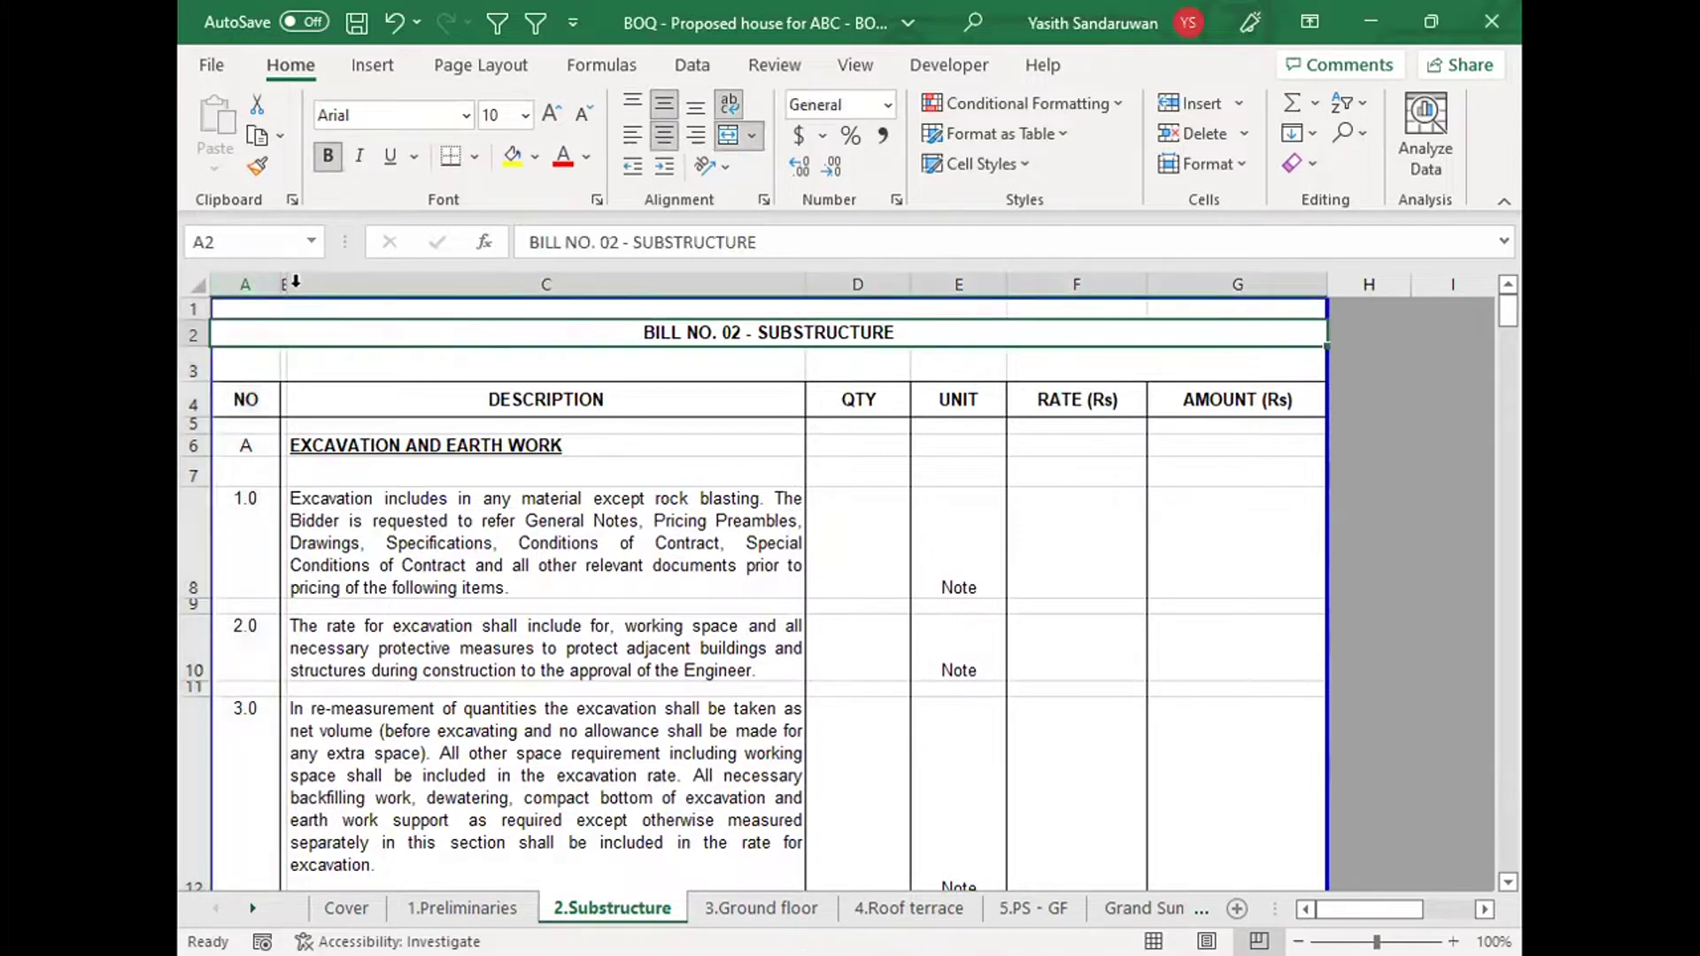
pyautogui.click(251, 277)
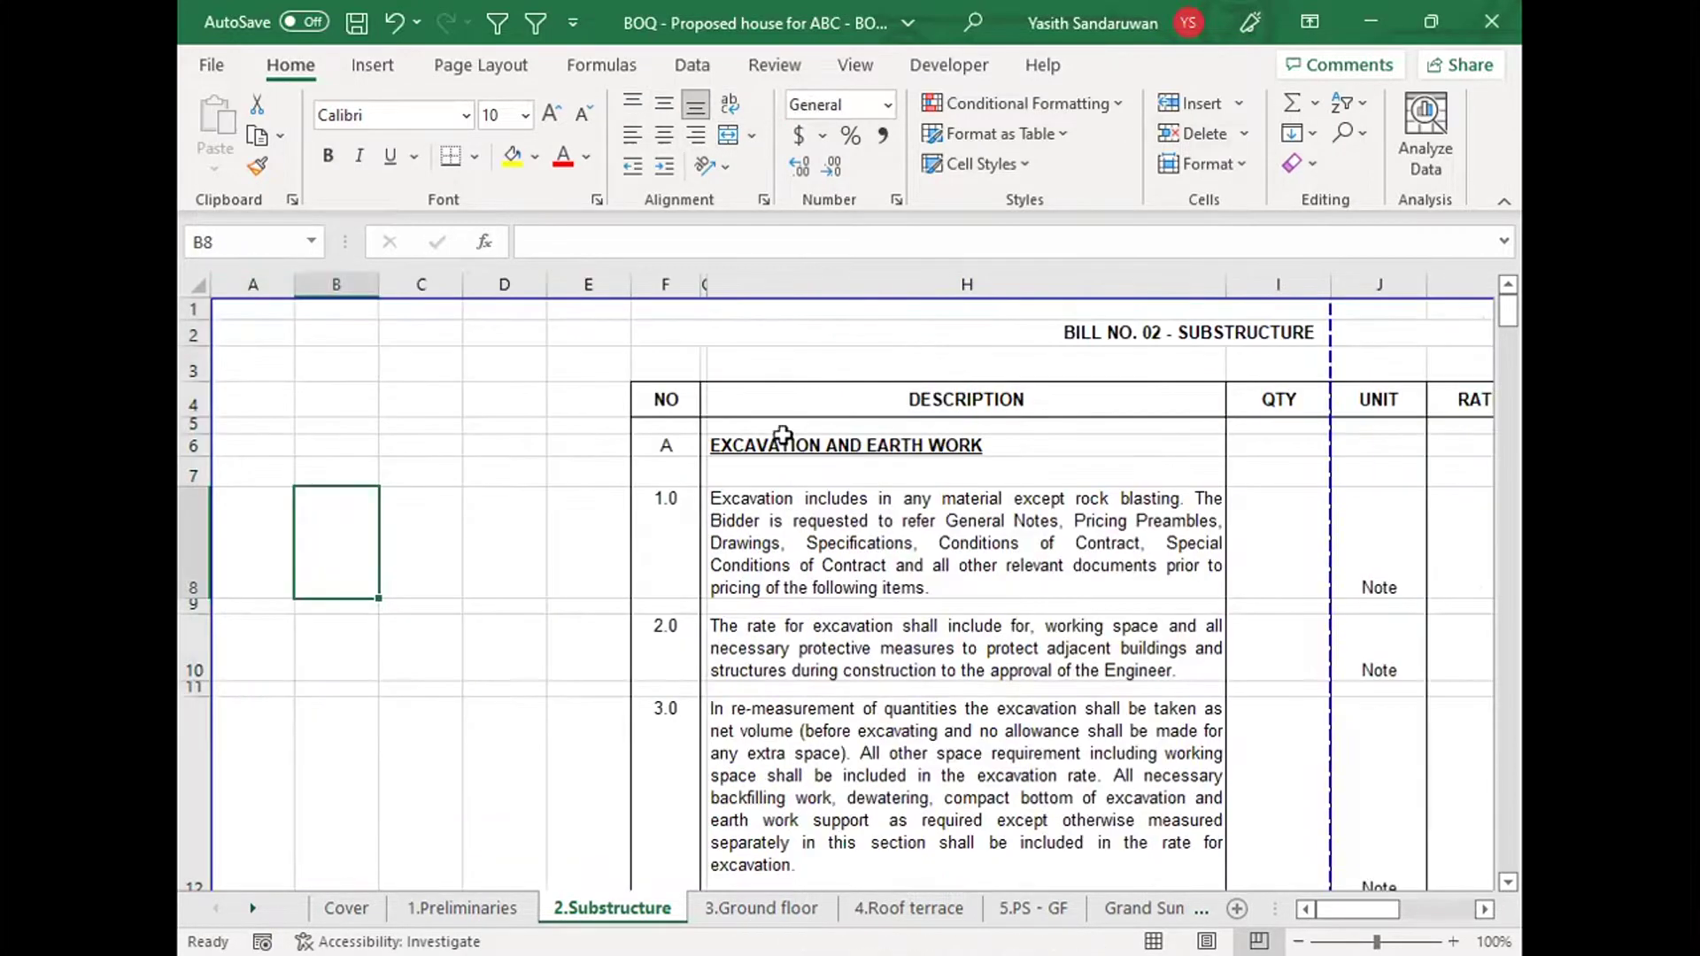
# Step: Examine the section letter A and its Excavation and Earth Work heading in row 6, along with the note numbering beneath
pyautogui.click(673, 449)
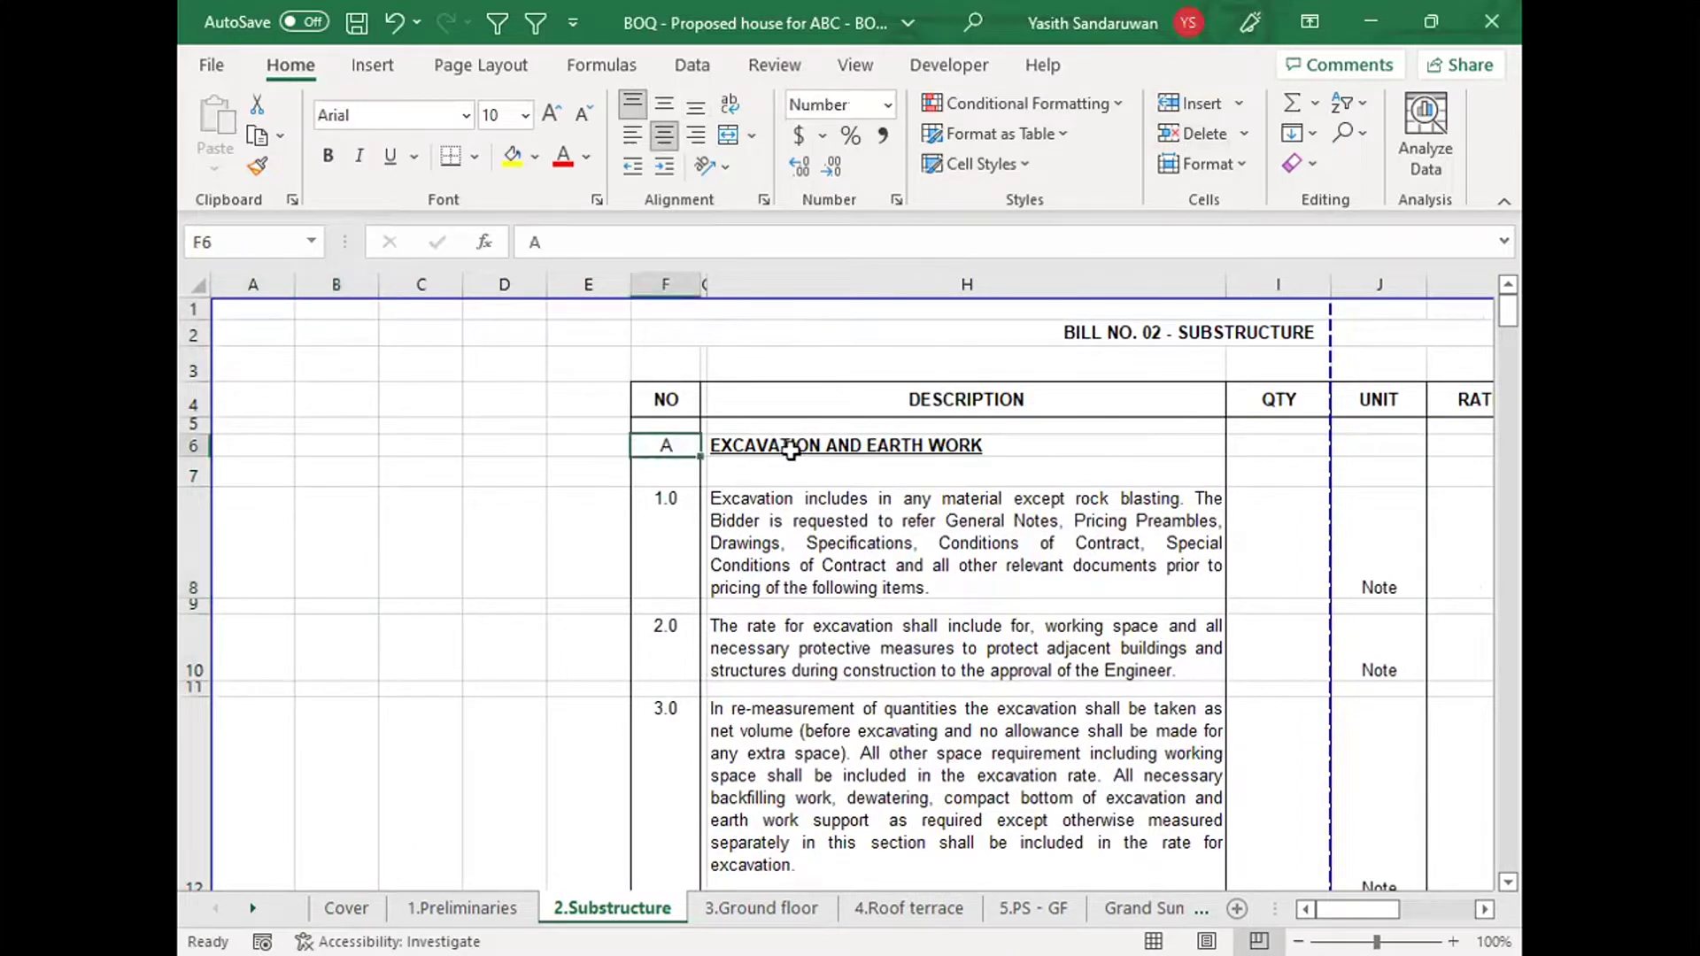
pyautogui.press('Right')
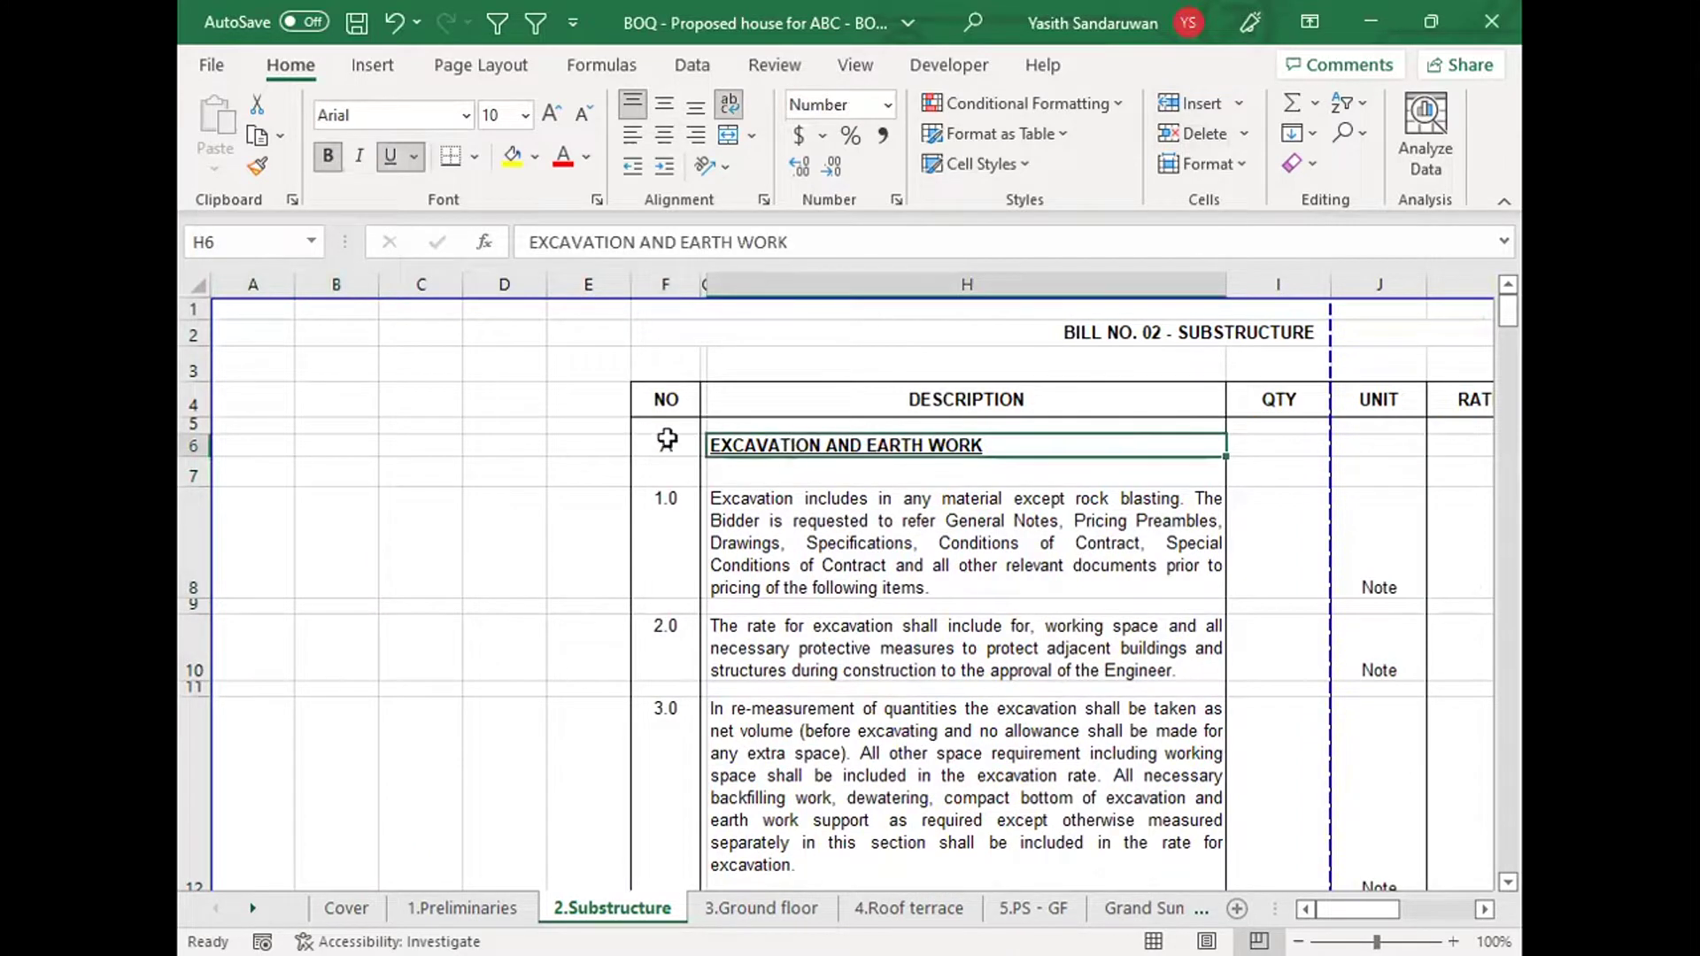
pyautogui.click(649, 439)
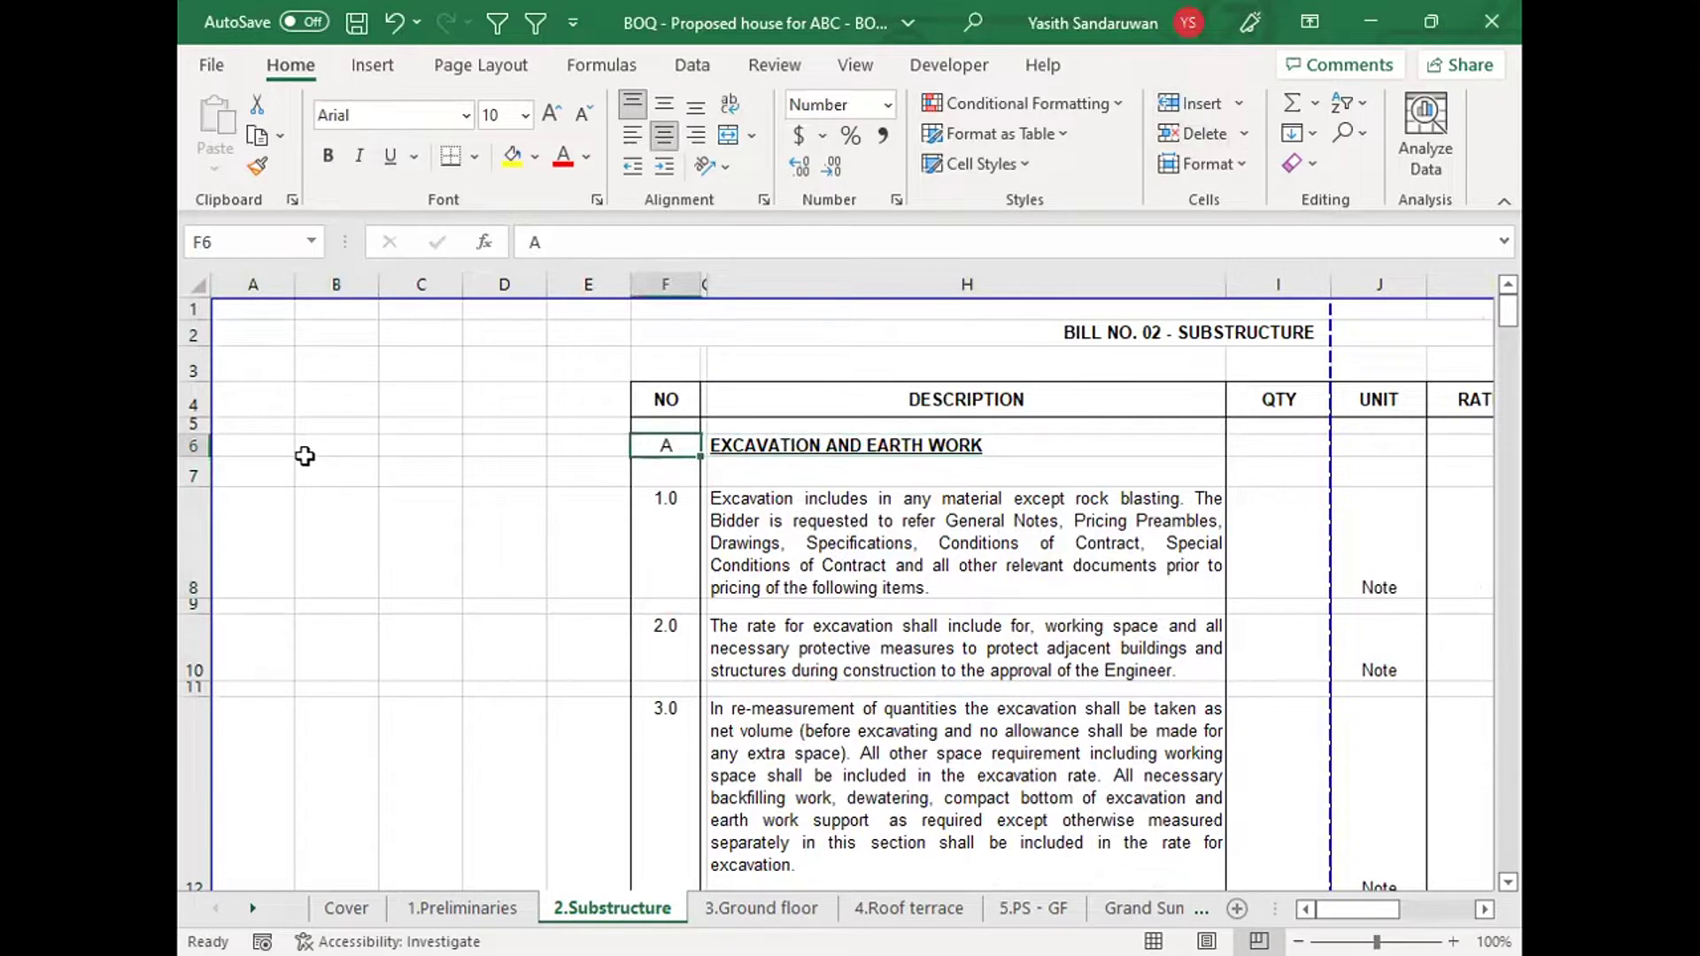
pyautogui.press('Right')
pyautogui.press('Right')
pyautogui.press('Left')
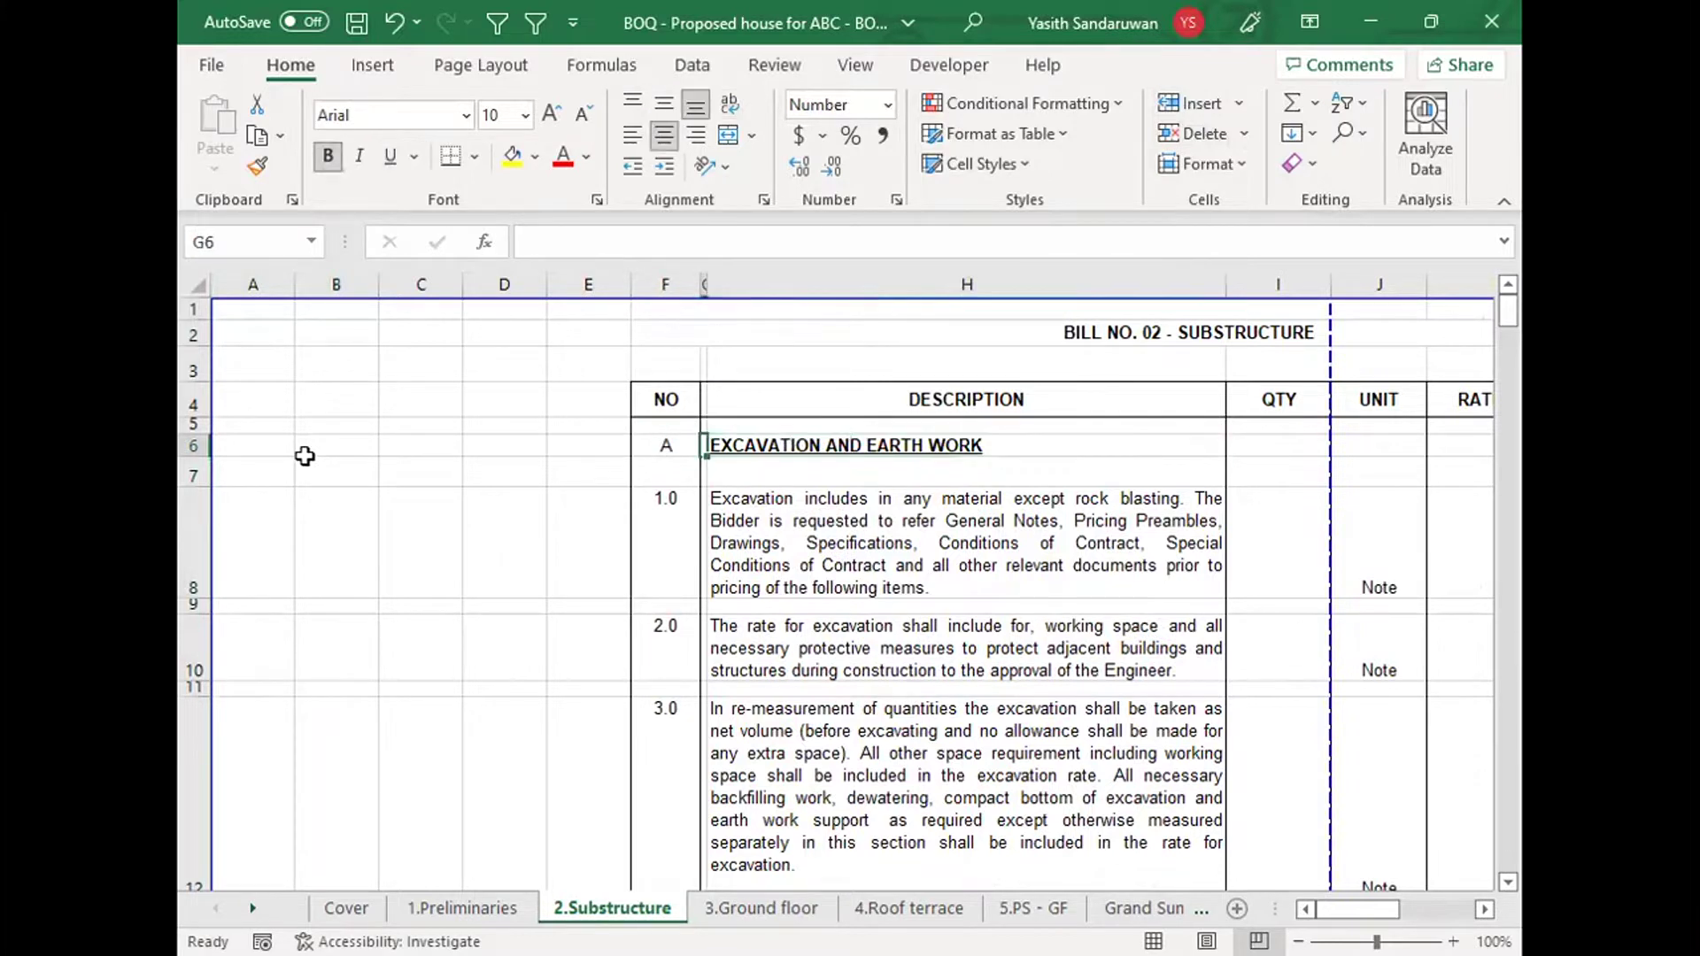
pyautogui.press('Left')
pyautogui.press('Down')
pyautogui.press('Down')
pyautogui.press('Down')
pyautogui.press('Up')
pyautogui.press('Up')
pyautogui.press('Up')
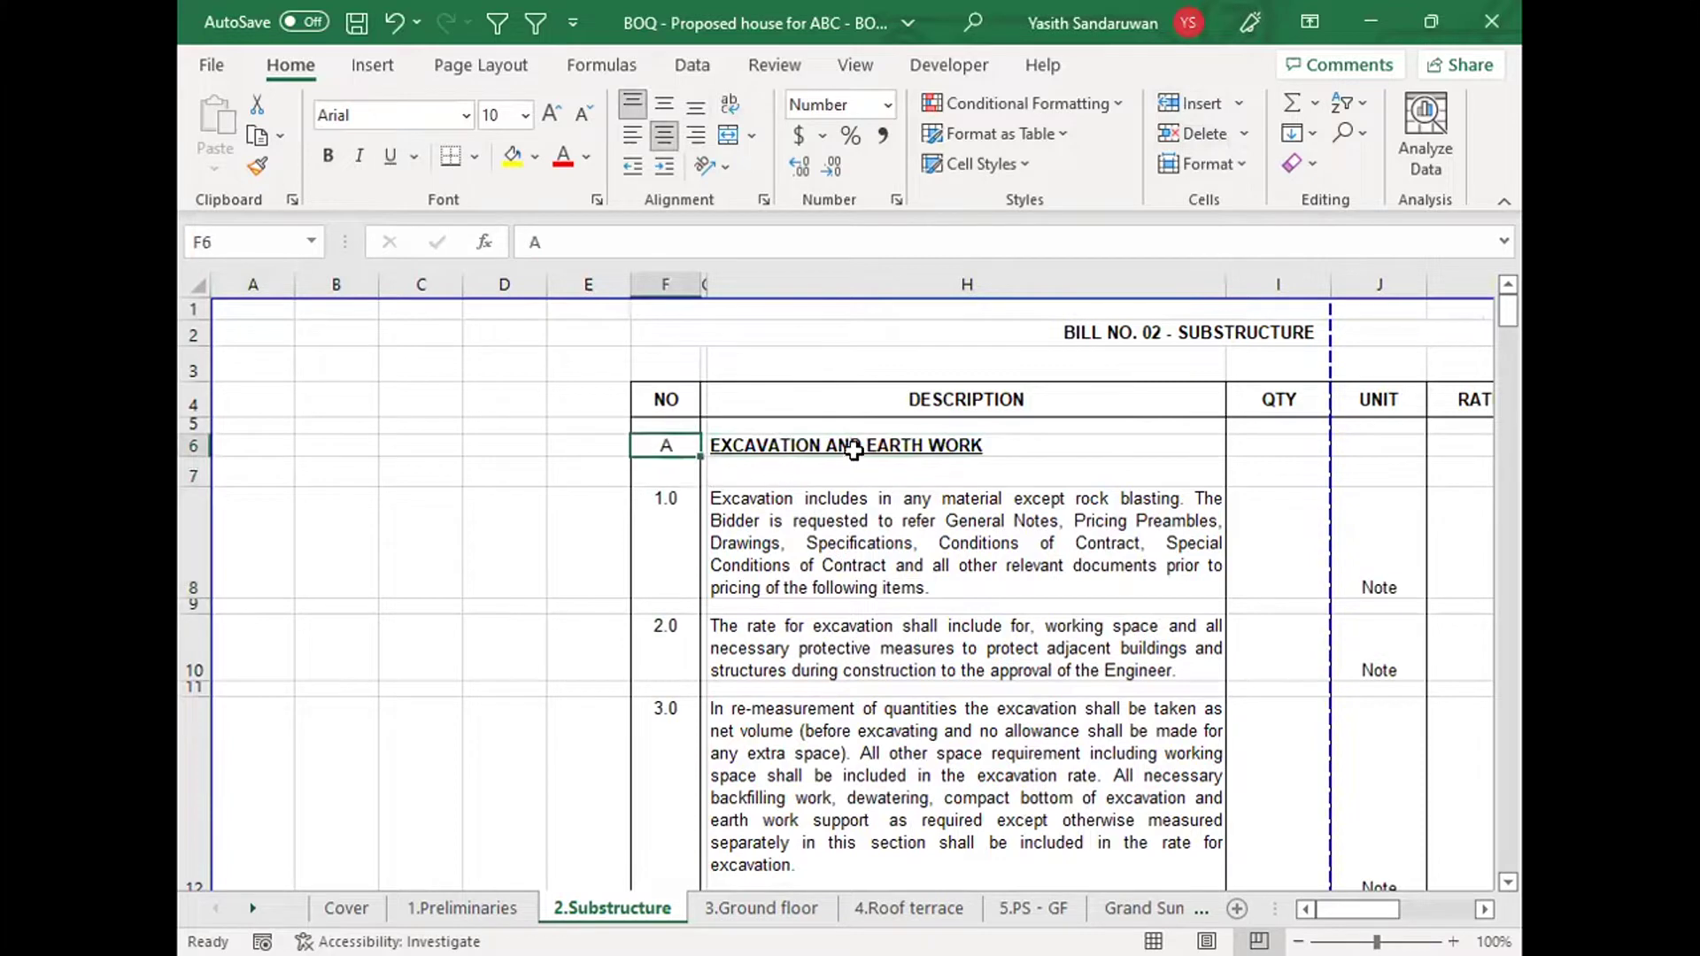
# Step: Compare the Excavation and Earth Work heading with the section B Concrete Work heading and their section letters
pyautogui.click(852, 448)
pyautogui.click(689, 441)
pyautogui.moveTo(1516, 308); pyautogui.dragTo(1507, 384)
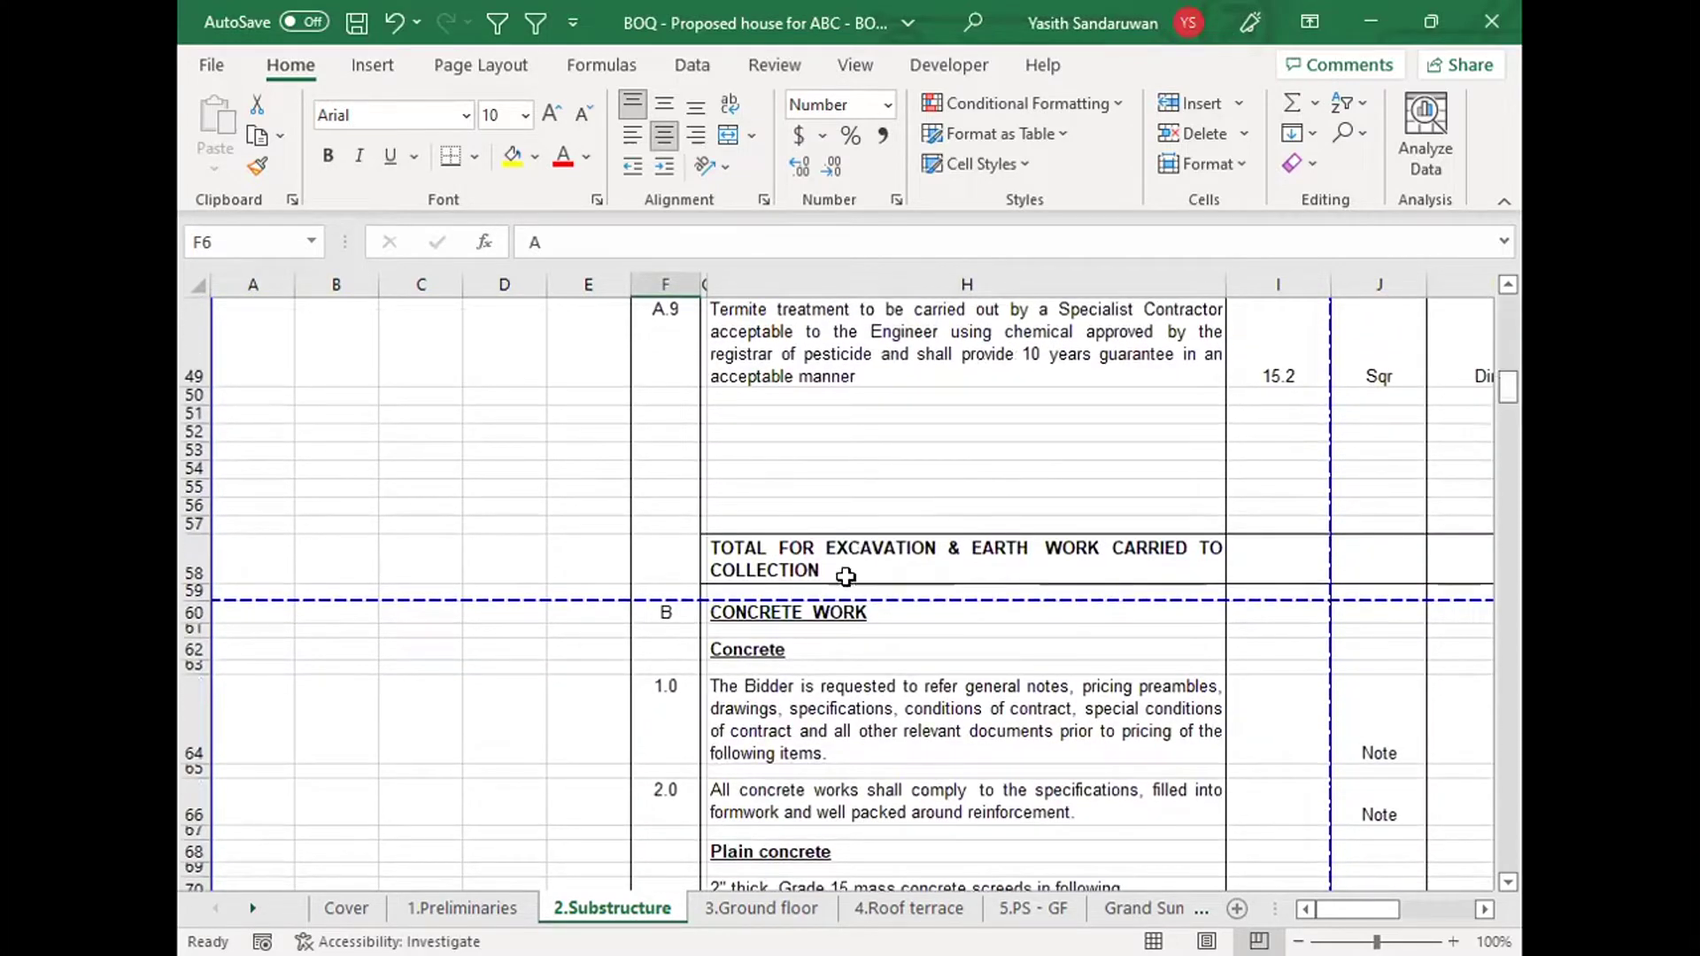
pyautogui.click(809, 617)
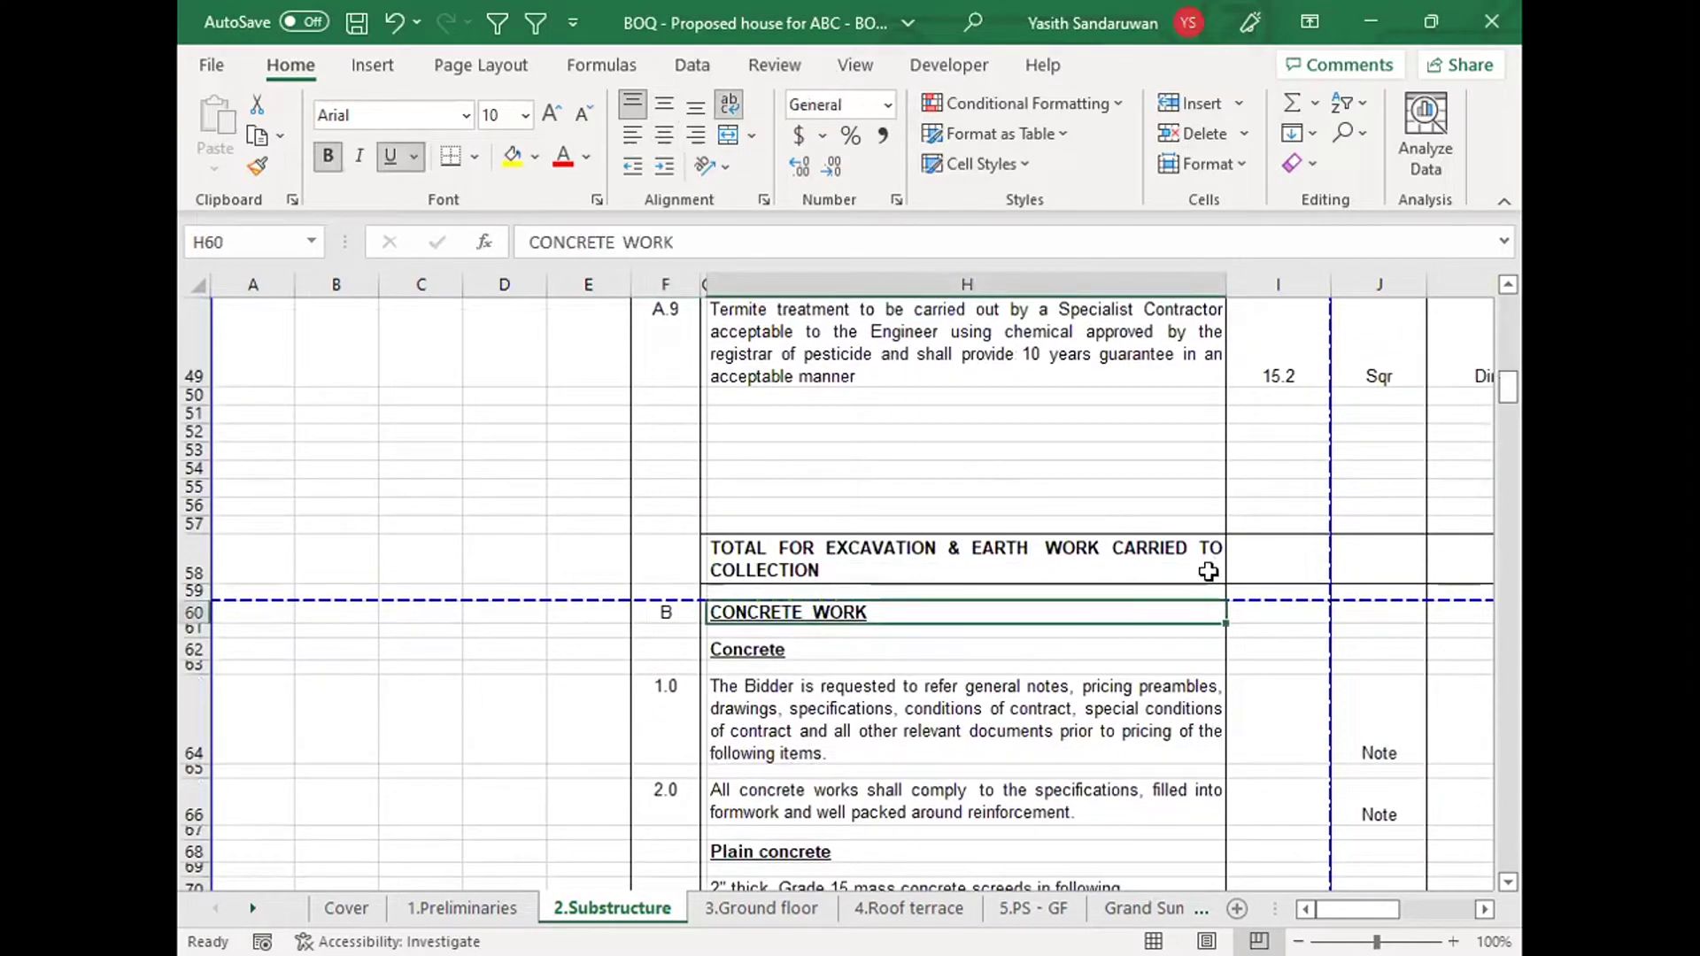
pyautogui.moveTo(1513, 386); pyautogui.dragTo(1511, 282)
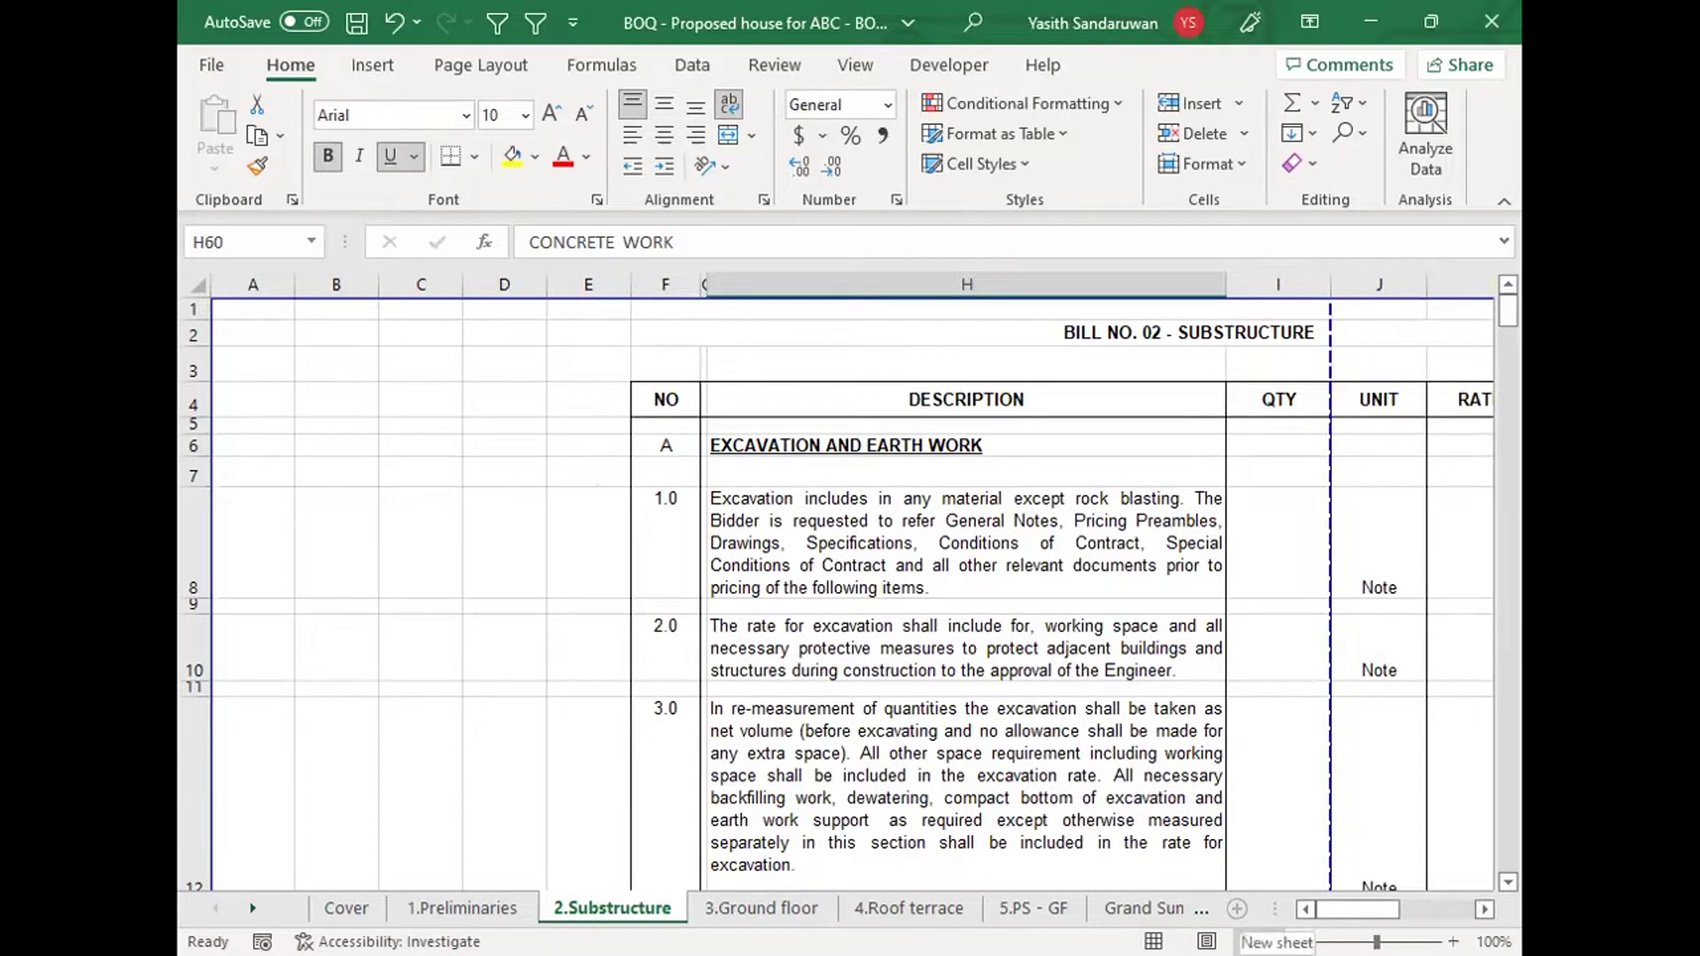
# Step: Add a new worksheet and fill A1:A26 with the number series 1 to 26
pyautogui.click(1237, 909)
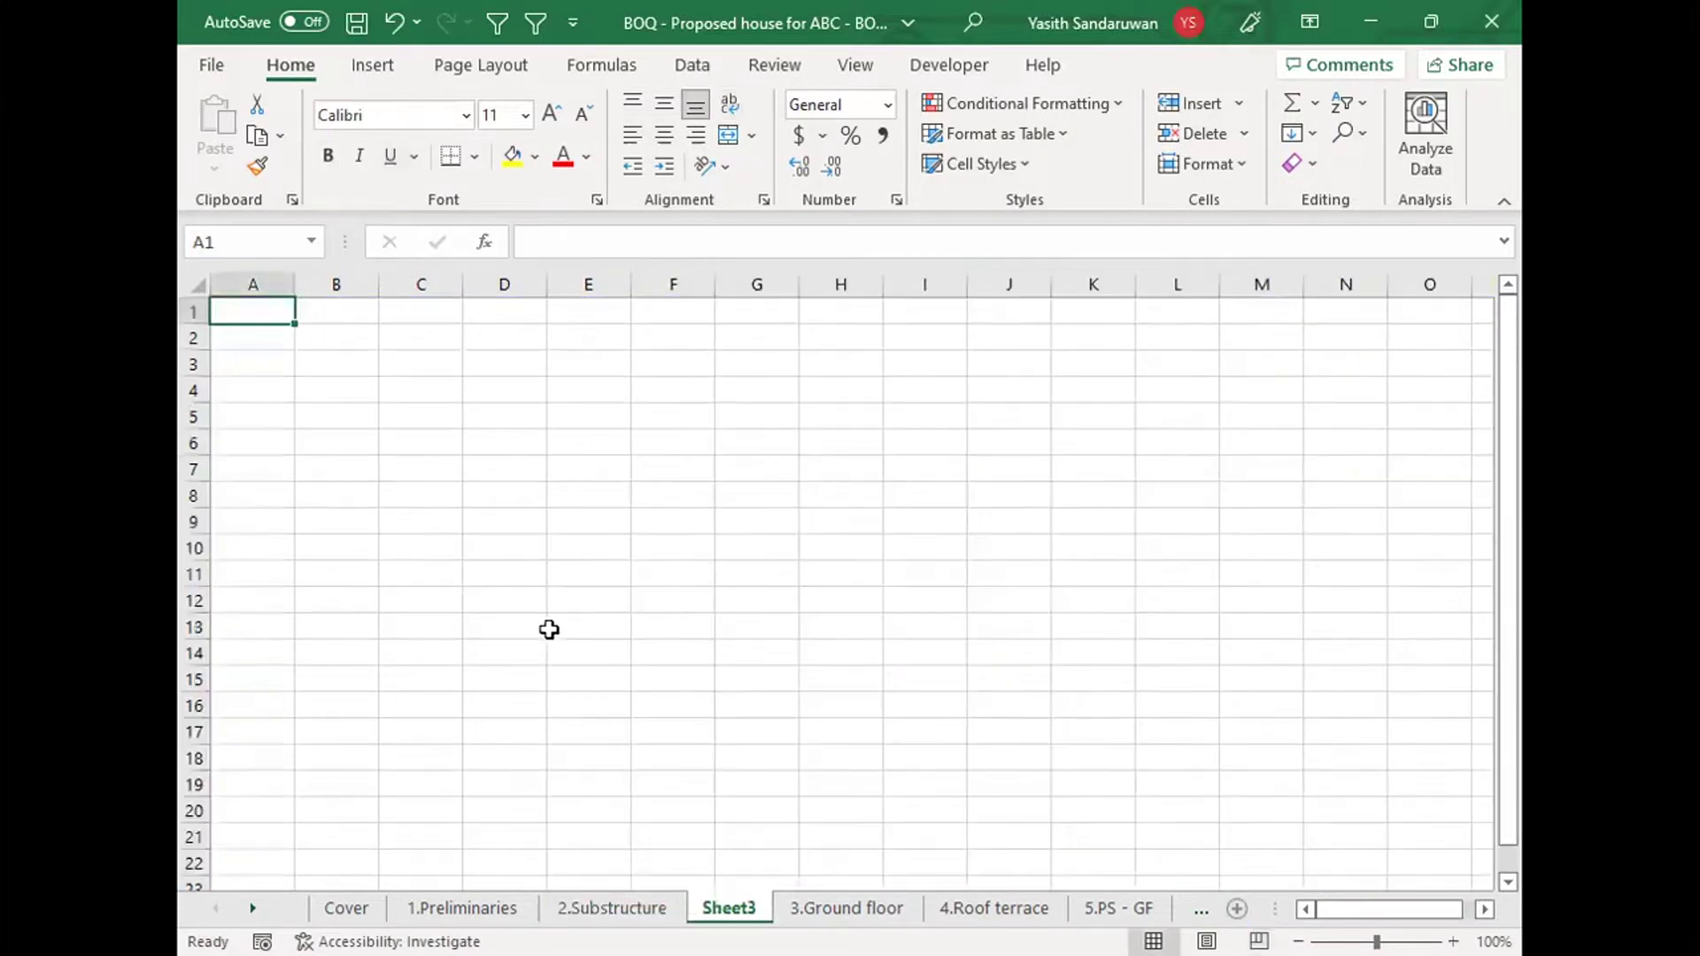
pyautogui.write('1')
pyautogui.press('Return')
pyautogui.write('2')
pyautogui.press('Return')
pyautogui.moveTo(281, 315); pyautogui.dragTo(293, 371)
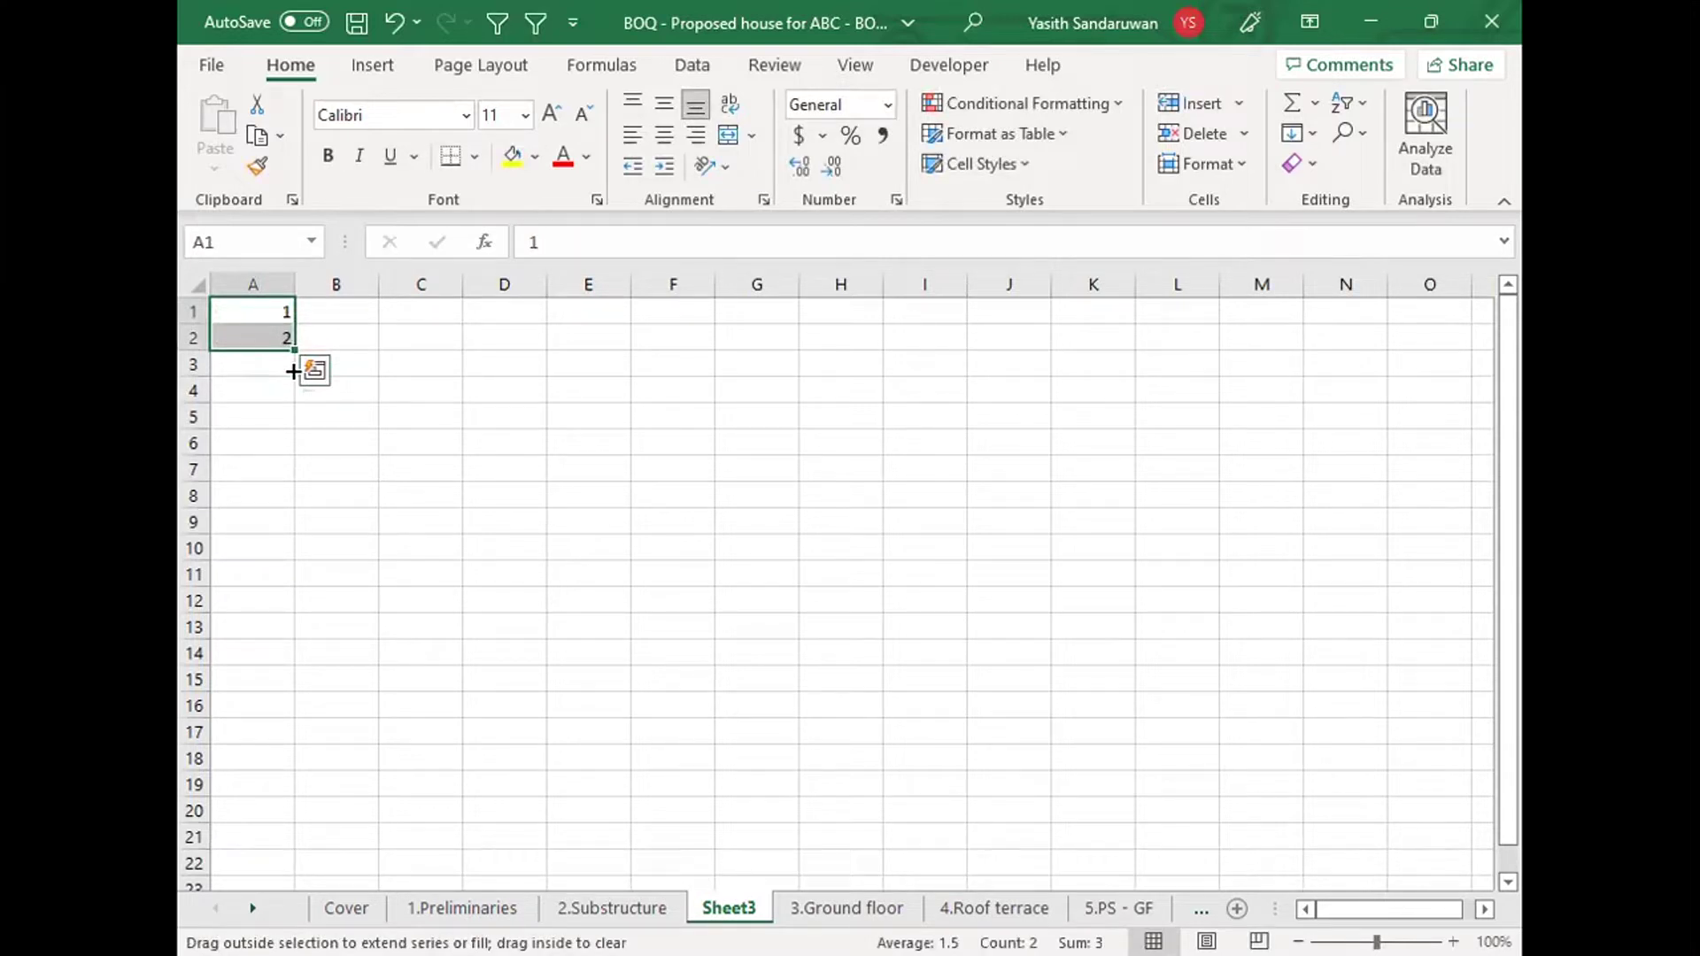
pyautogui.moveTo(294, 371); pyautogui.dragTo(296, 793)
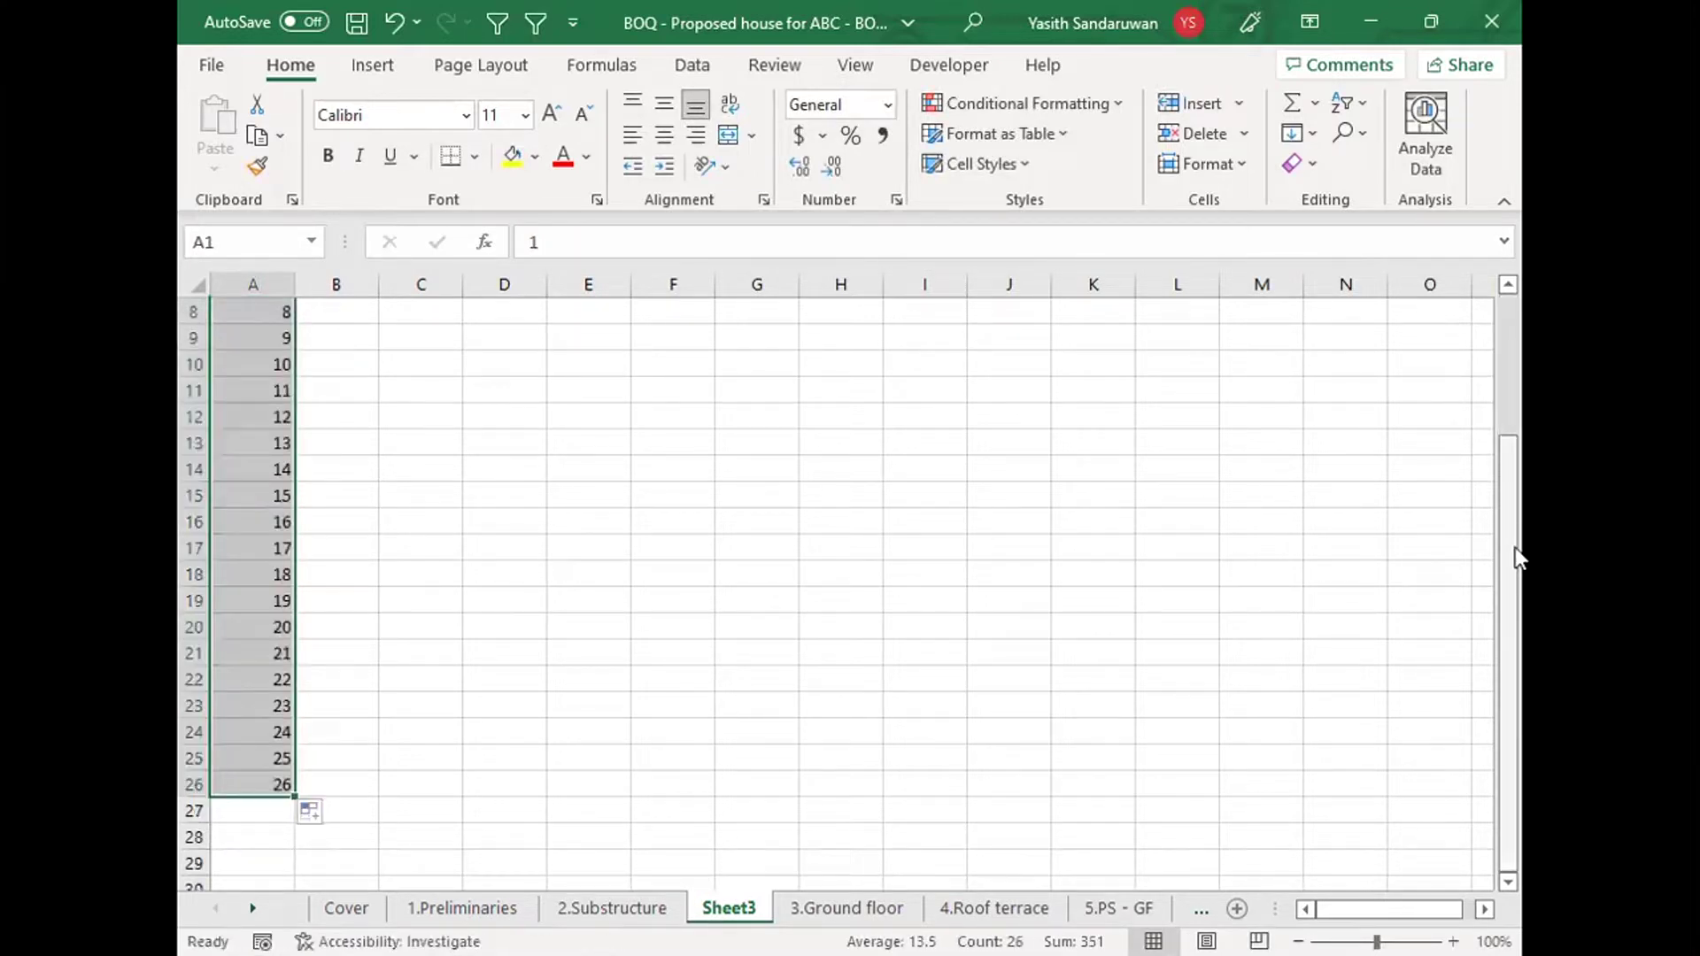
# Step: Enter the letters A to Z in B1:B26 beside the numbers on the new sheet
pyautogui.scroll(3, 364, 311)
pyautogui.click(364, 311)
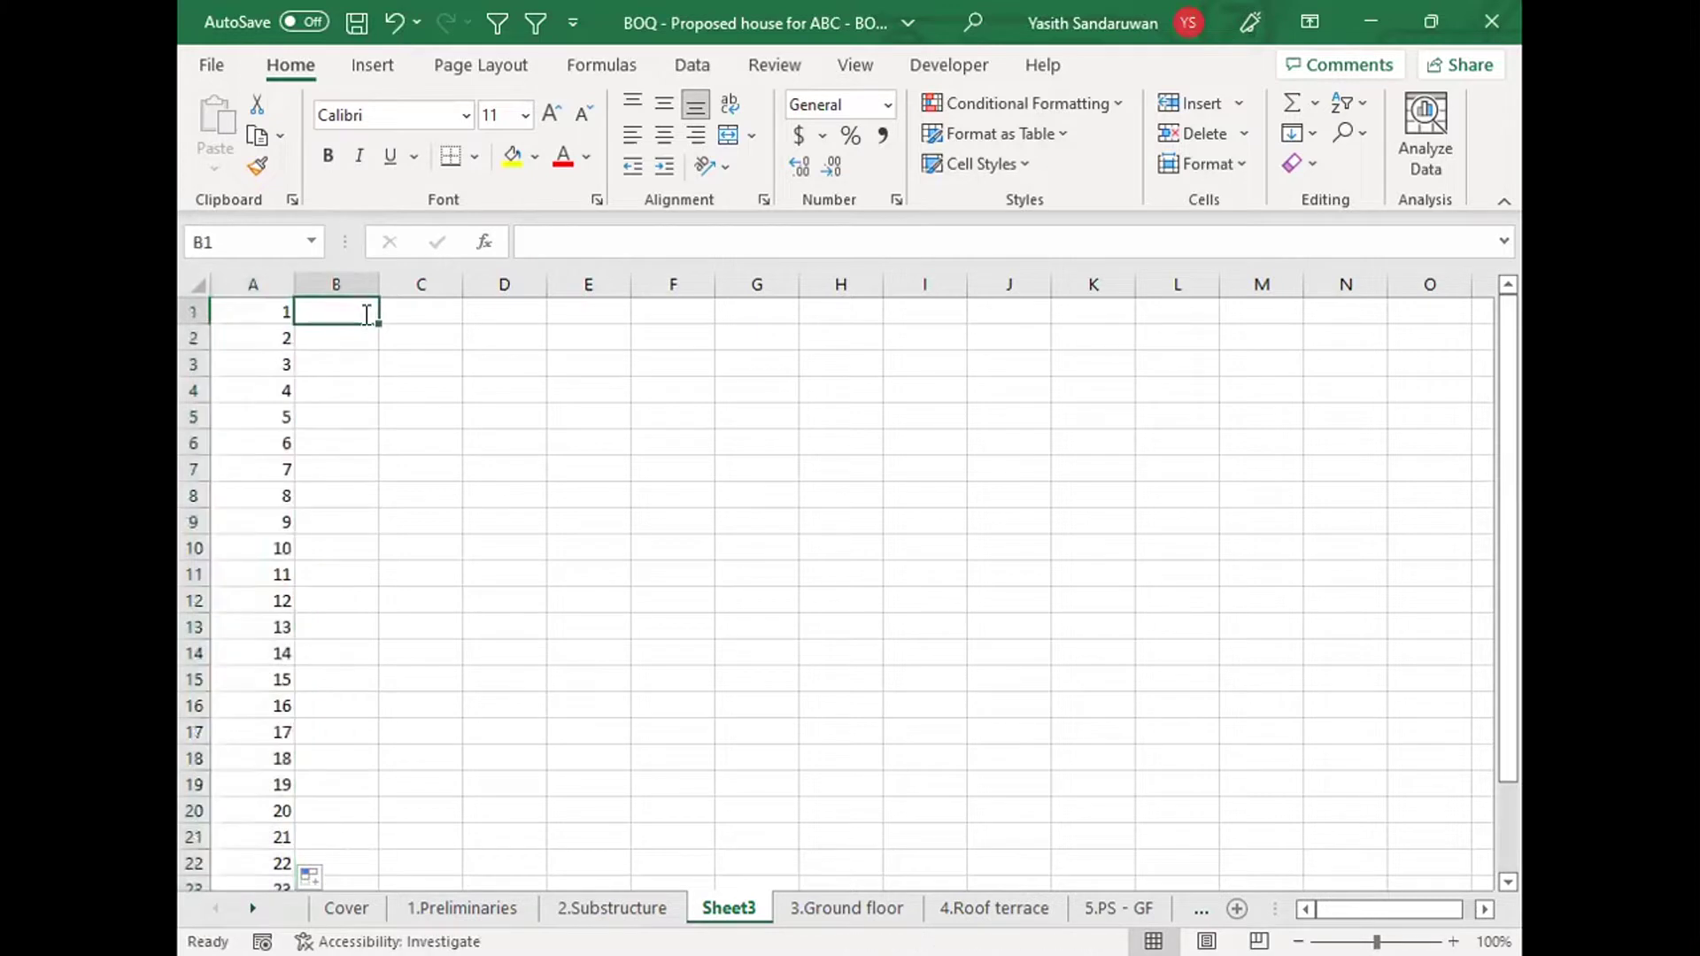
pyautogui.write('A')
pyautogui.press('Return')
pyautogui.write('B')
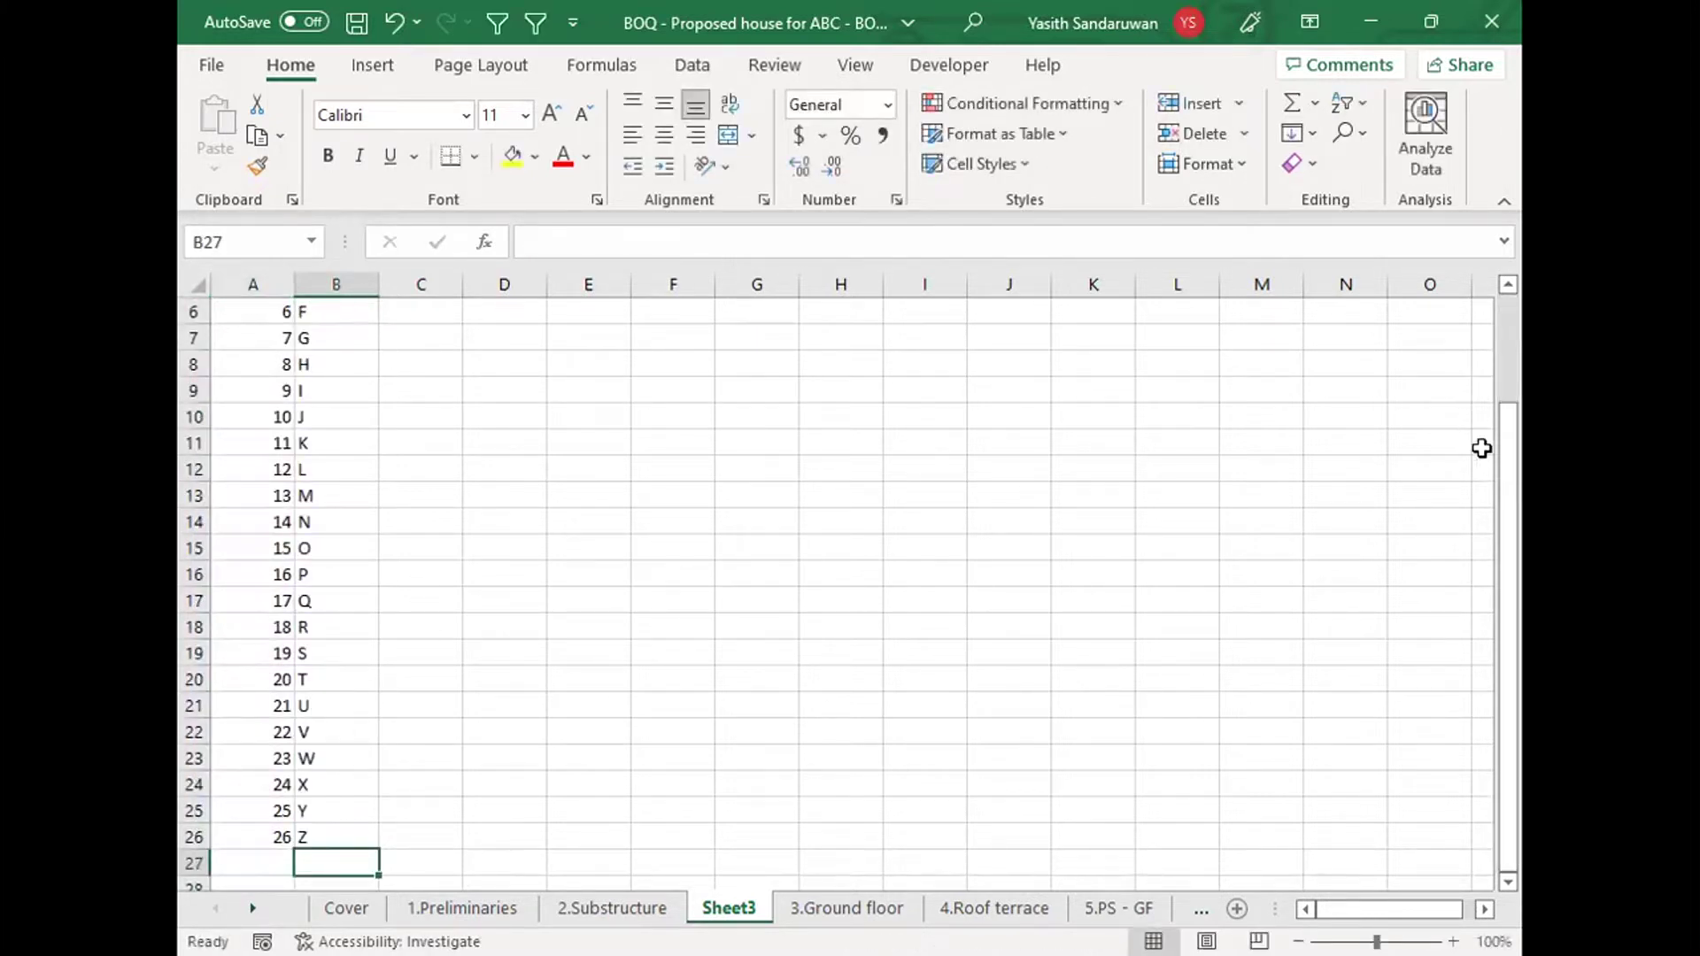
pyautogui.scroll(2, 1518, 282)
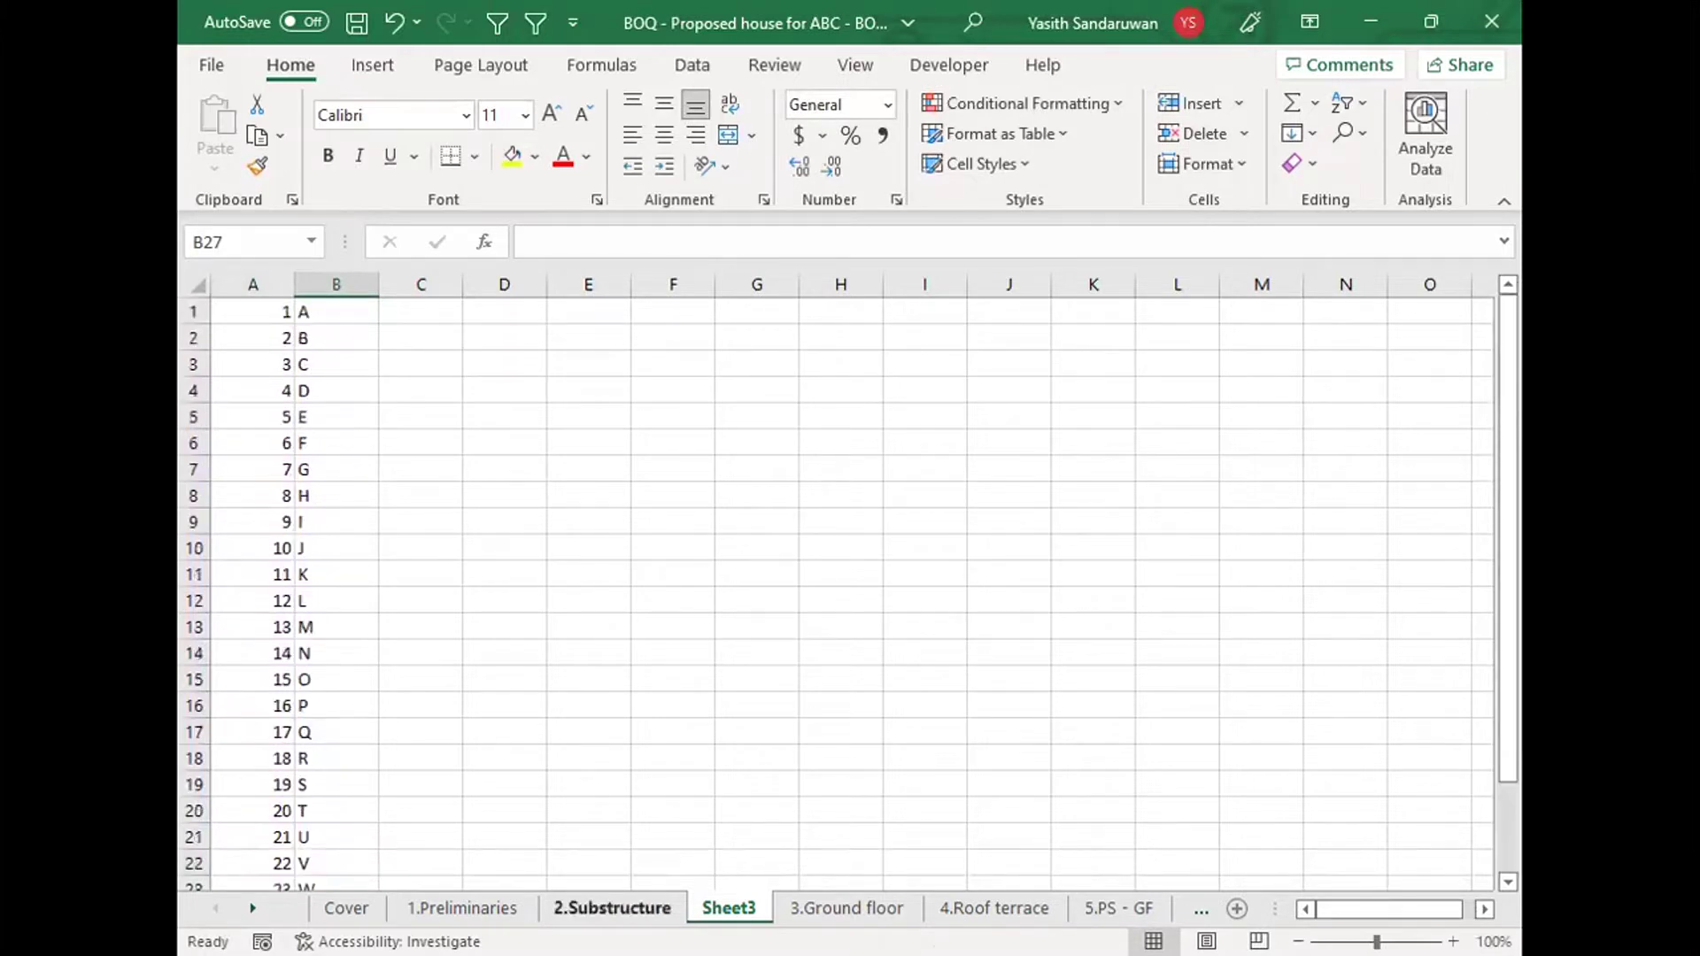
# Step: Return to the Substructure sheet and examine the Excavation and Earth Work heading row alongside its blank cell A6
pyautogui.click(612, 908)
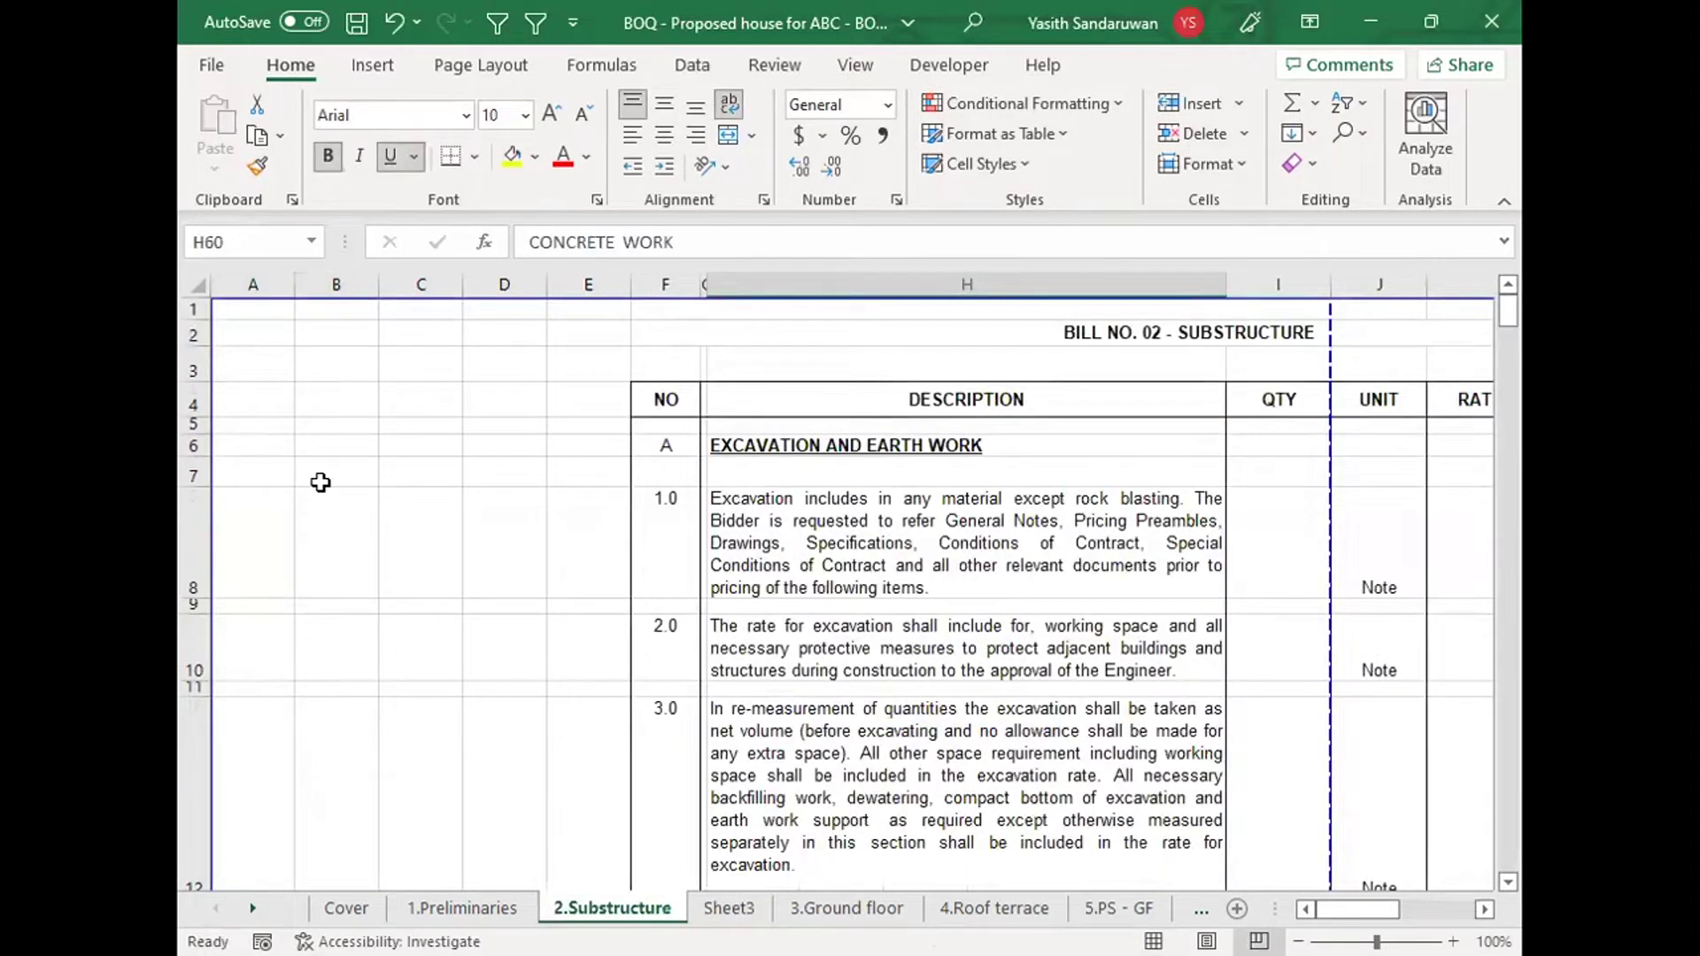
pyautogui.click(266, 446)
pyautogui.click(813, 445)
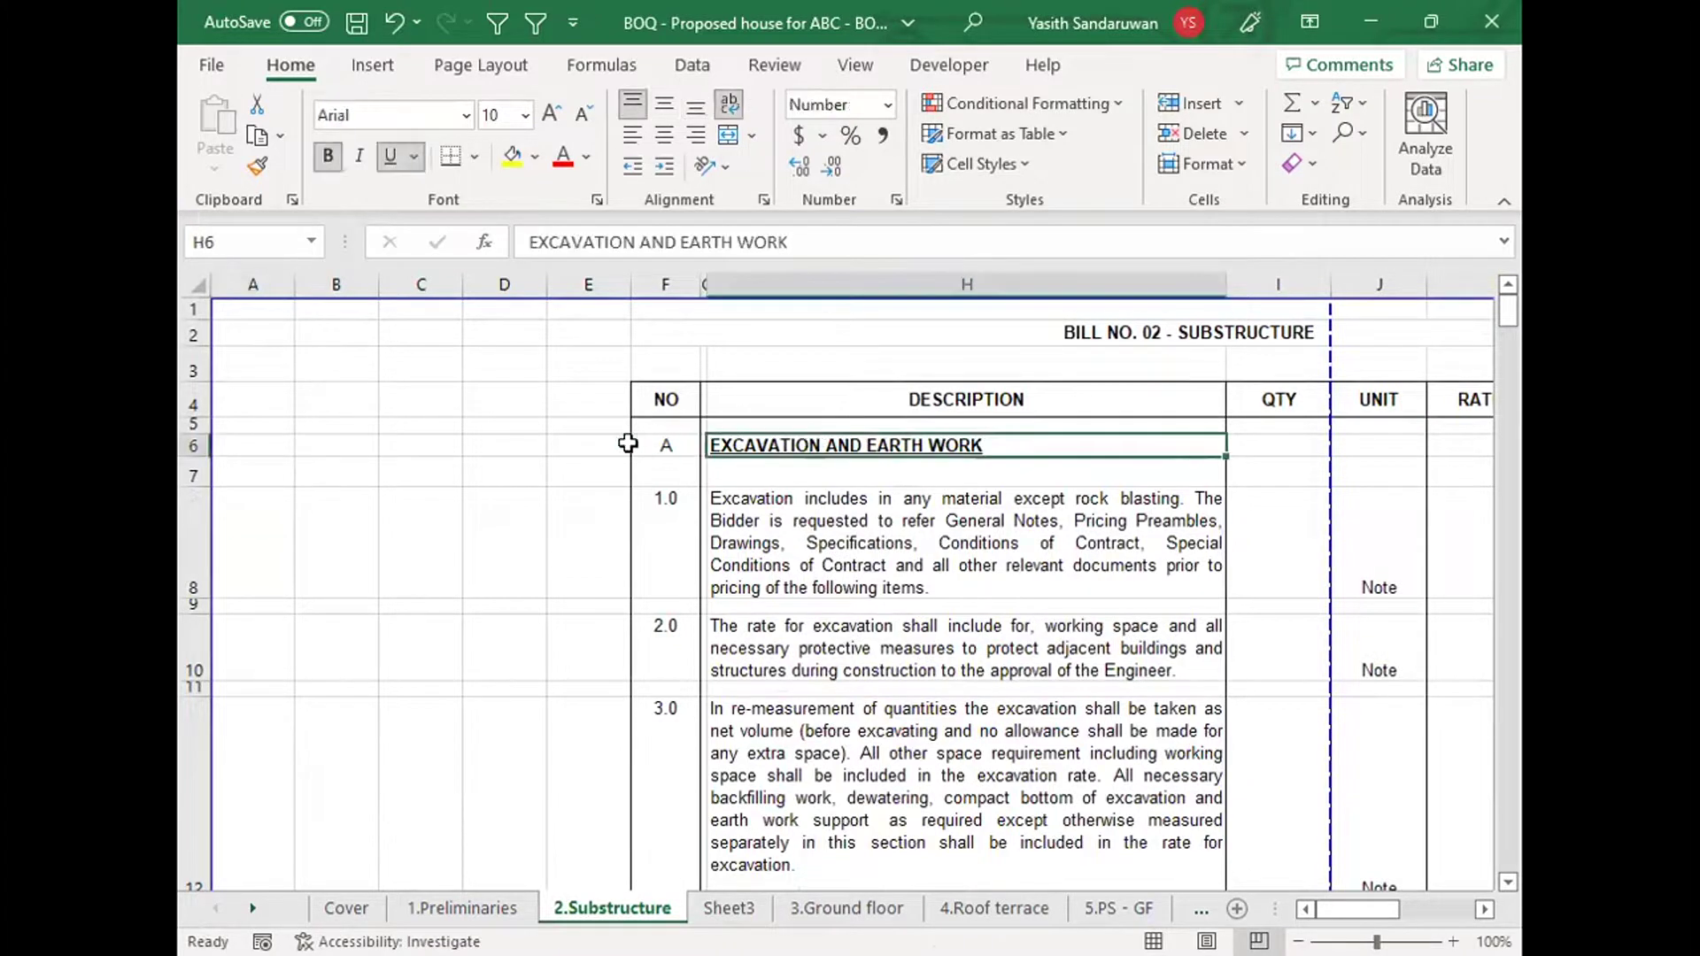
pyautogui.click(263, 453)
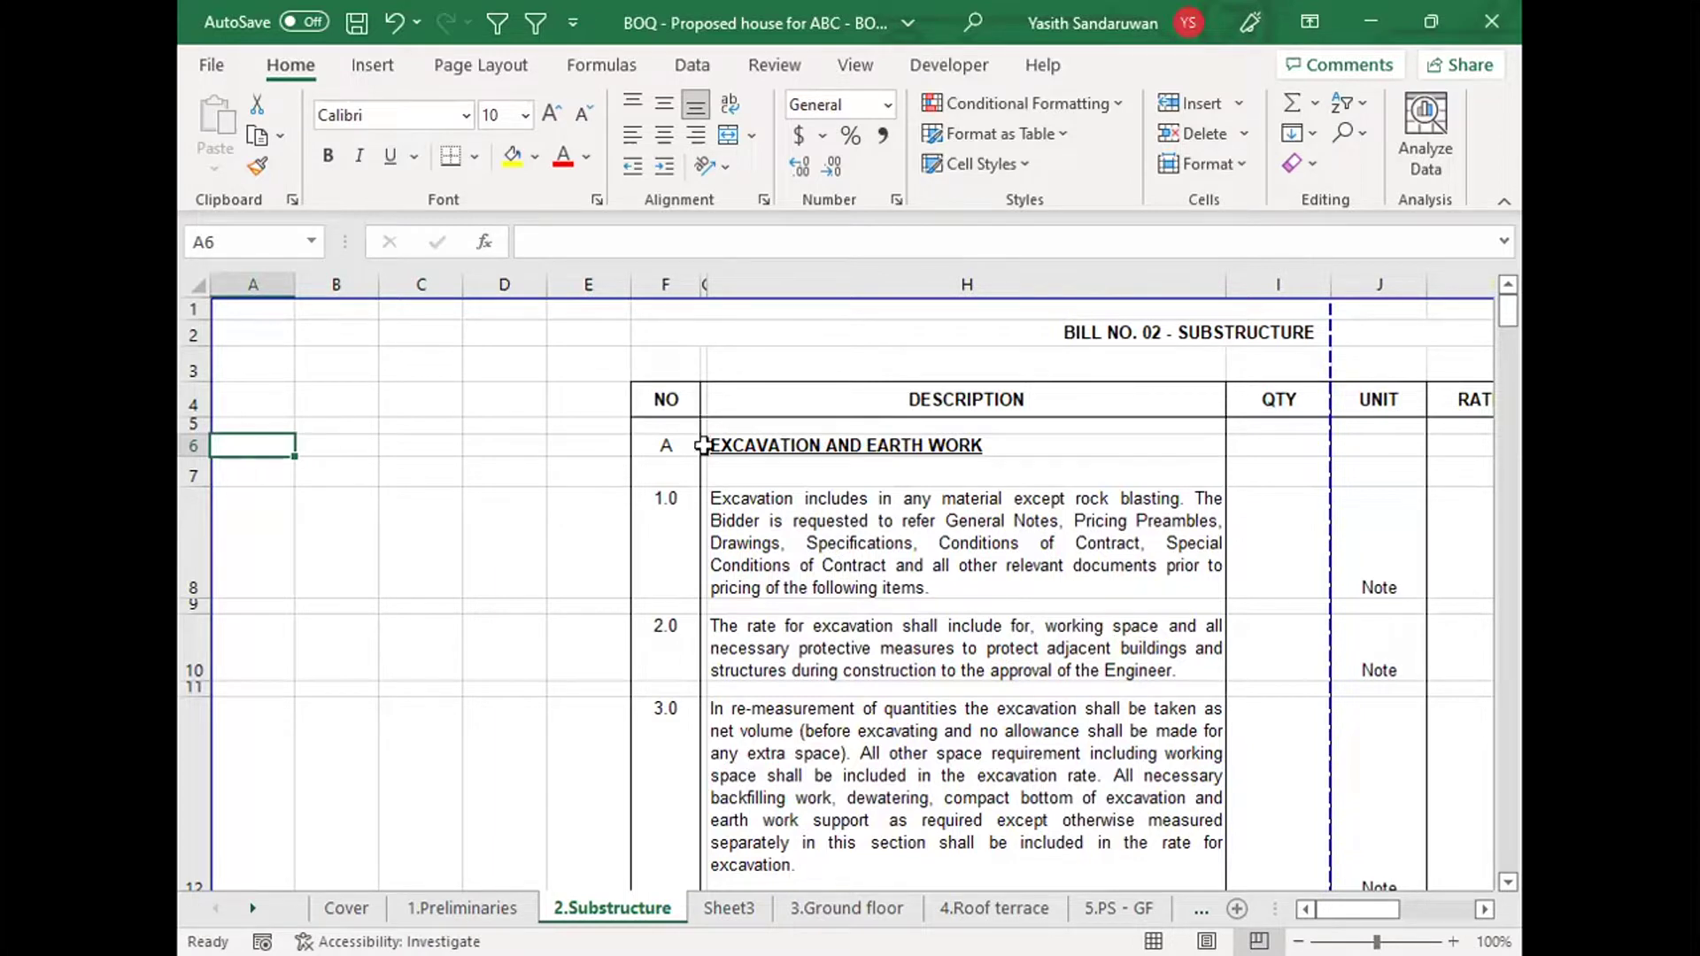
pyautogui.click(840, 447)
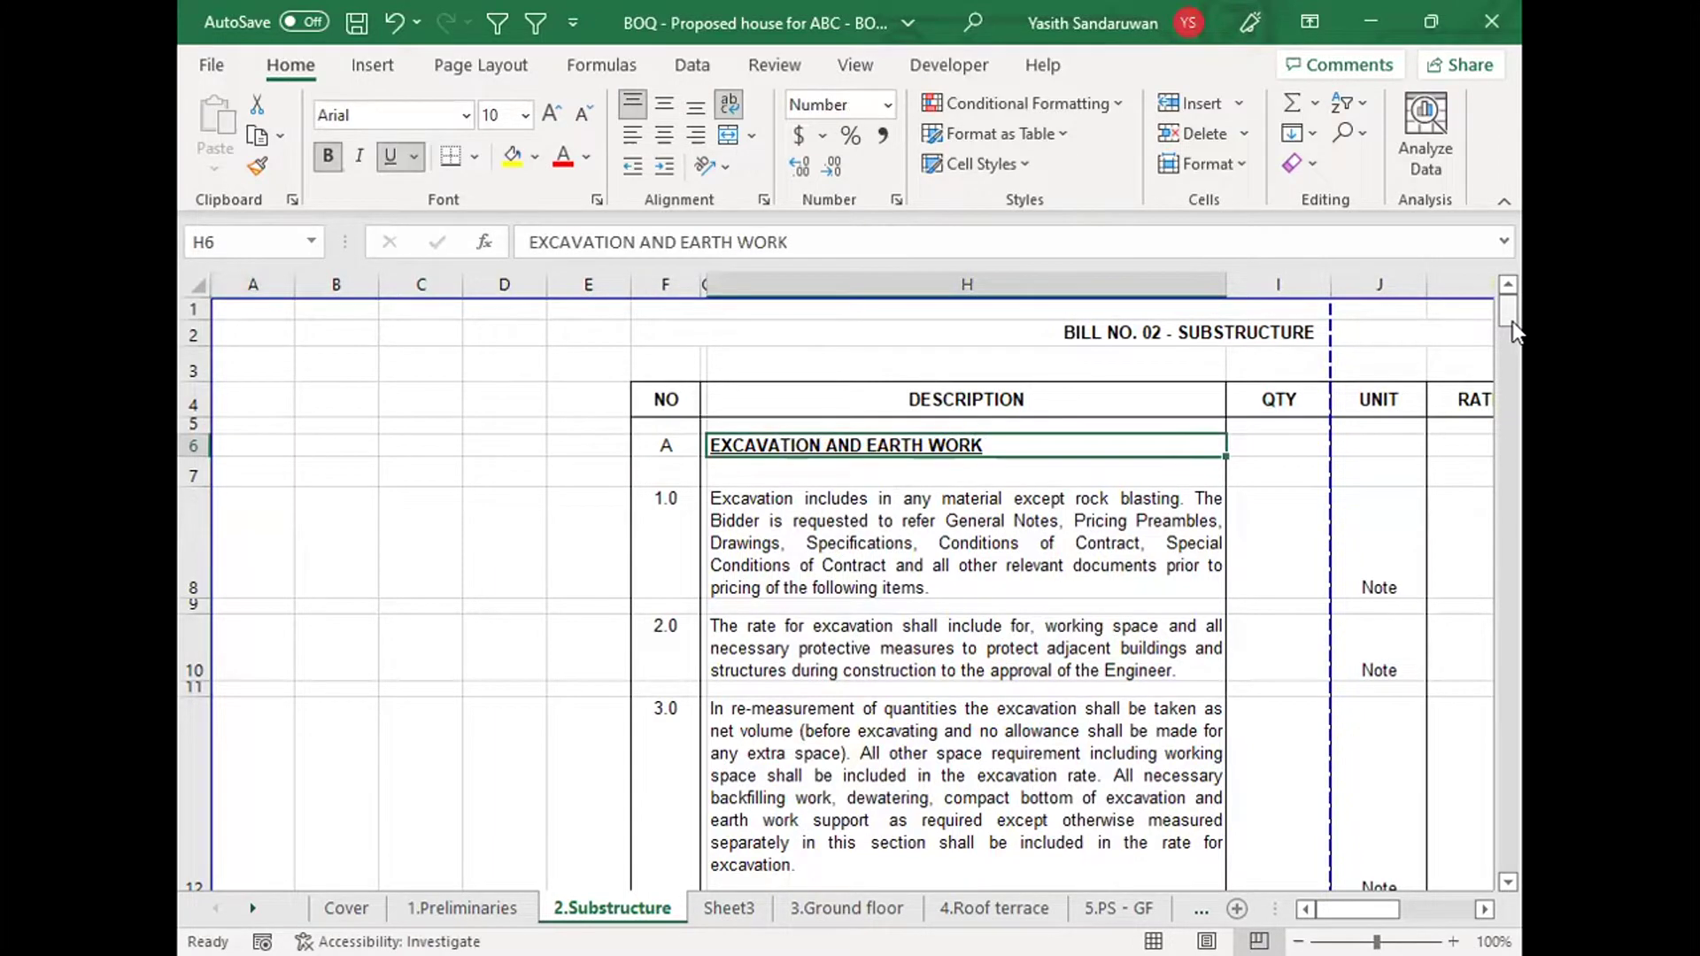
pyautogui.moveTo(1512, 321)
pyautogui.mouseDown()
pyautogui.moveTo(1507, 418)
pyautogui.moveTo(1516, 308)
pyautogui.mouseUp()
# Step: Review the excavation notes 1.0 to 3.0 down to the Site Preparation heading
pyautogui.click(953, 529)
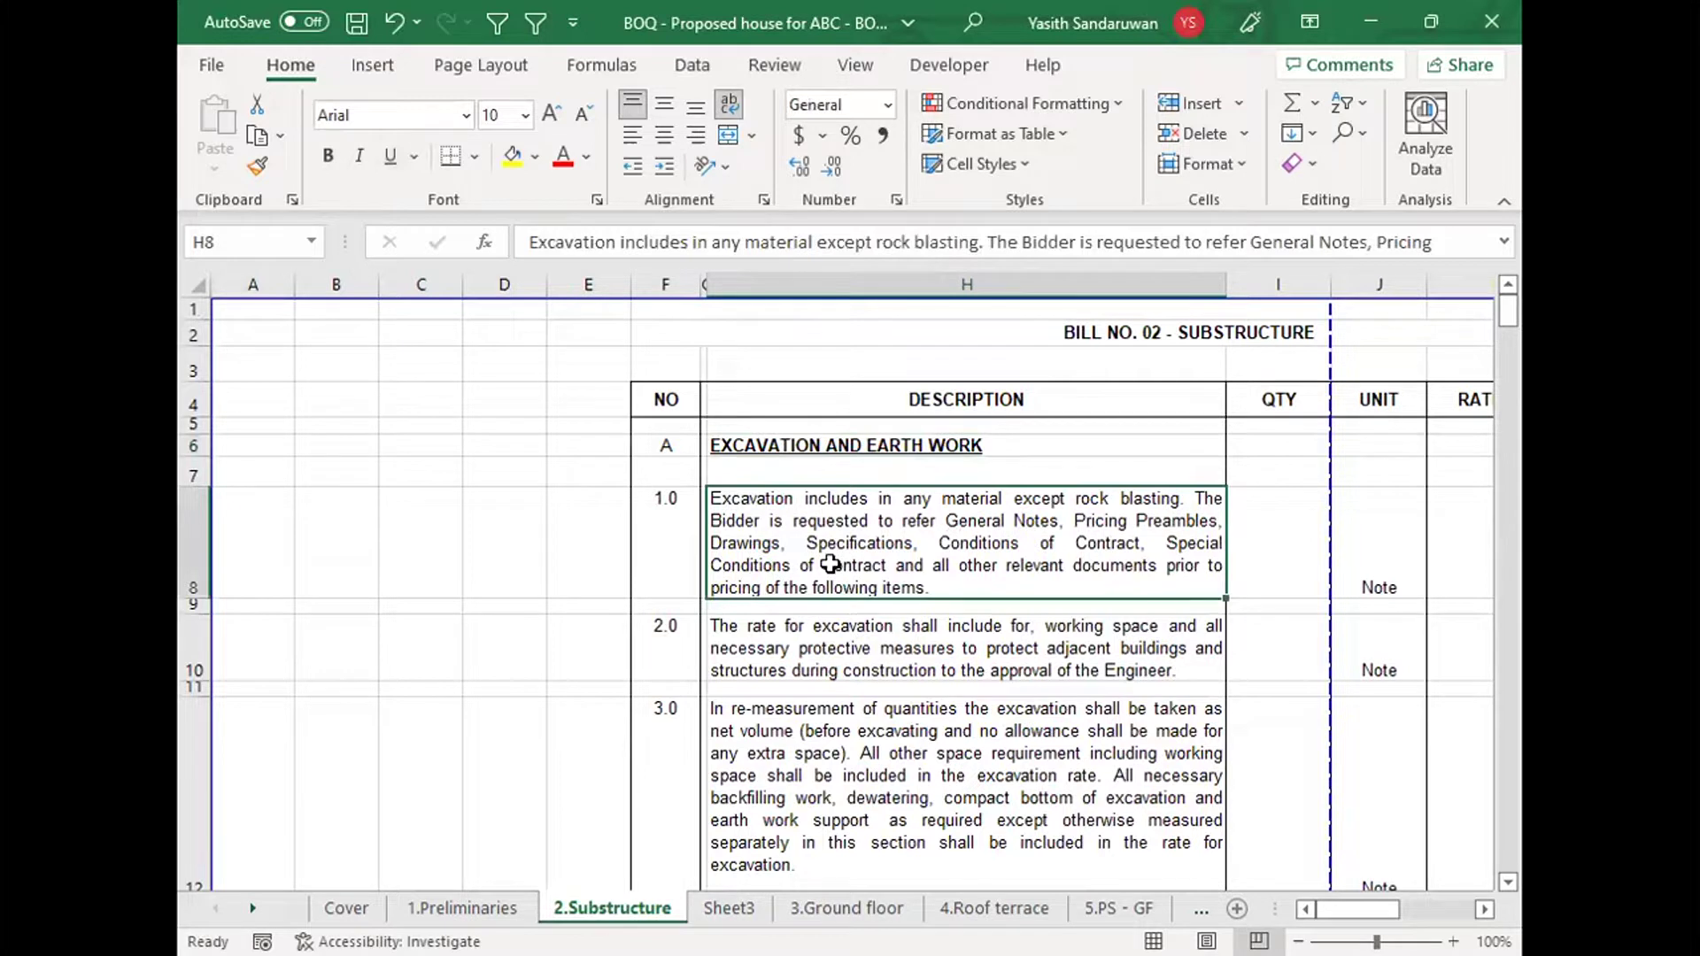
pyautogui.click(850, 653)
pyautogui.click(850, 738)
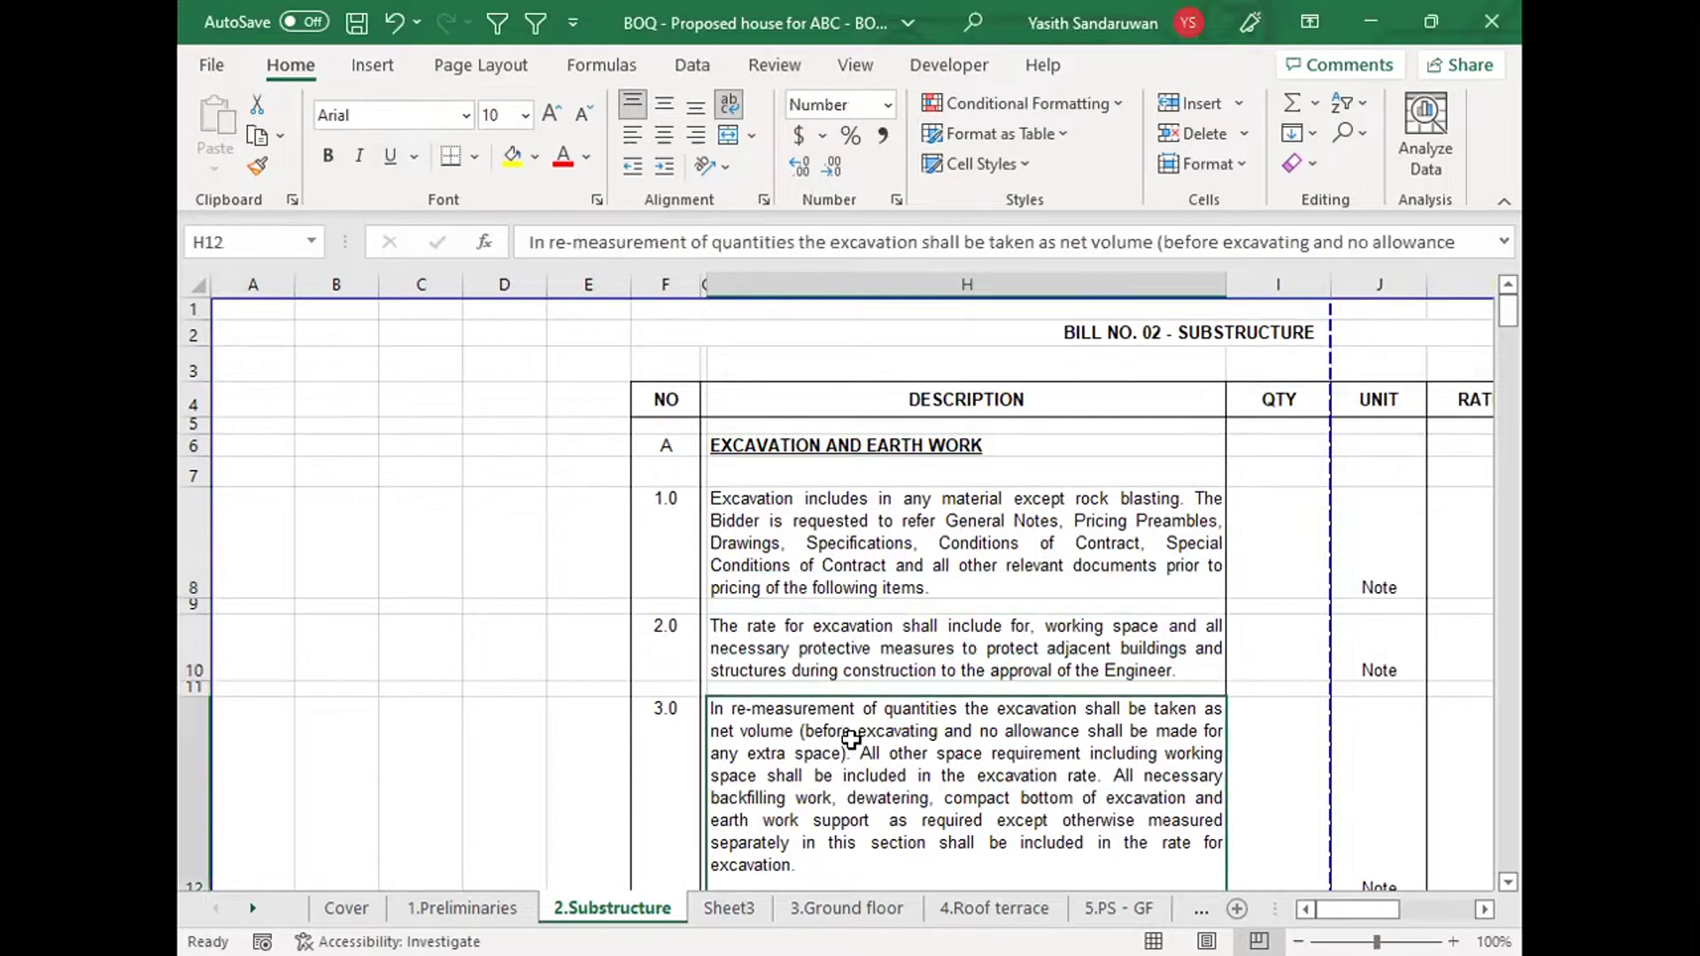
pyautogui.press('Down')
pyautogui.press('Down')
pyautogui.press('Down')
pyautogui.press('Down')
pyautogui.press('Up')
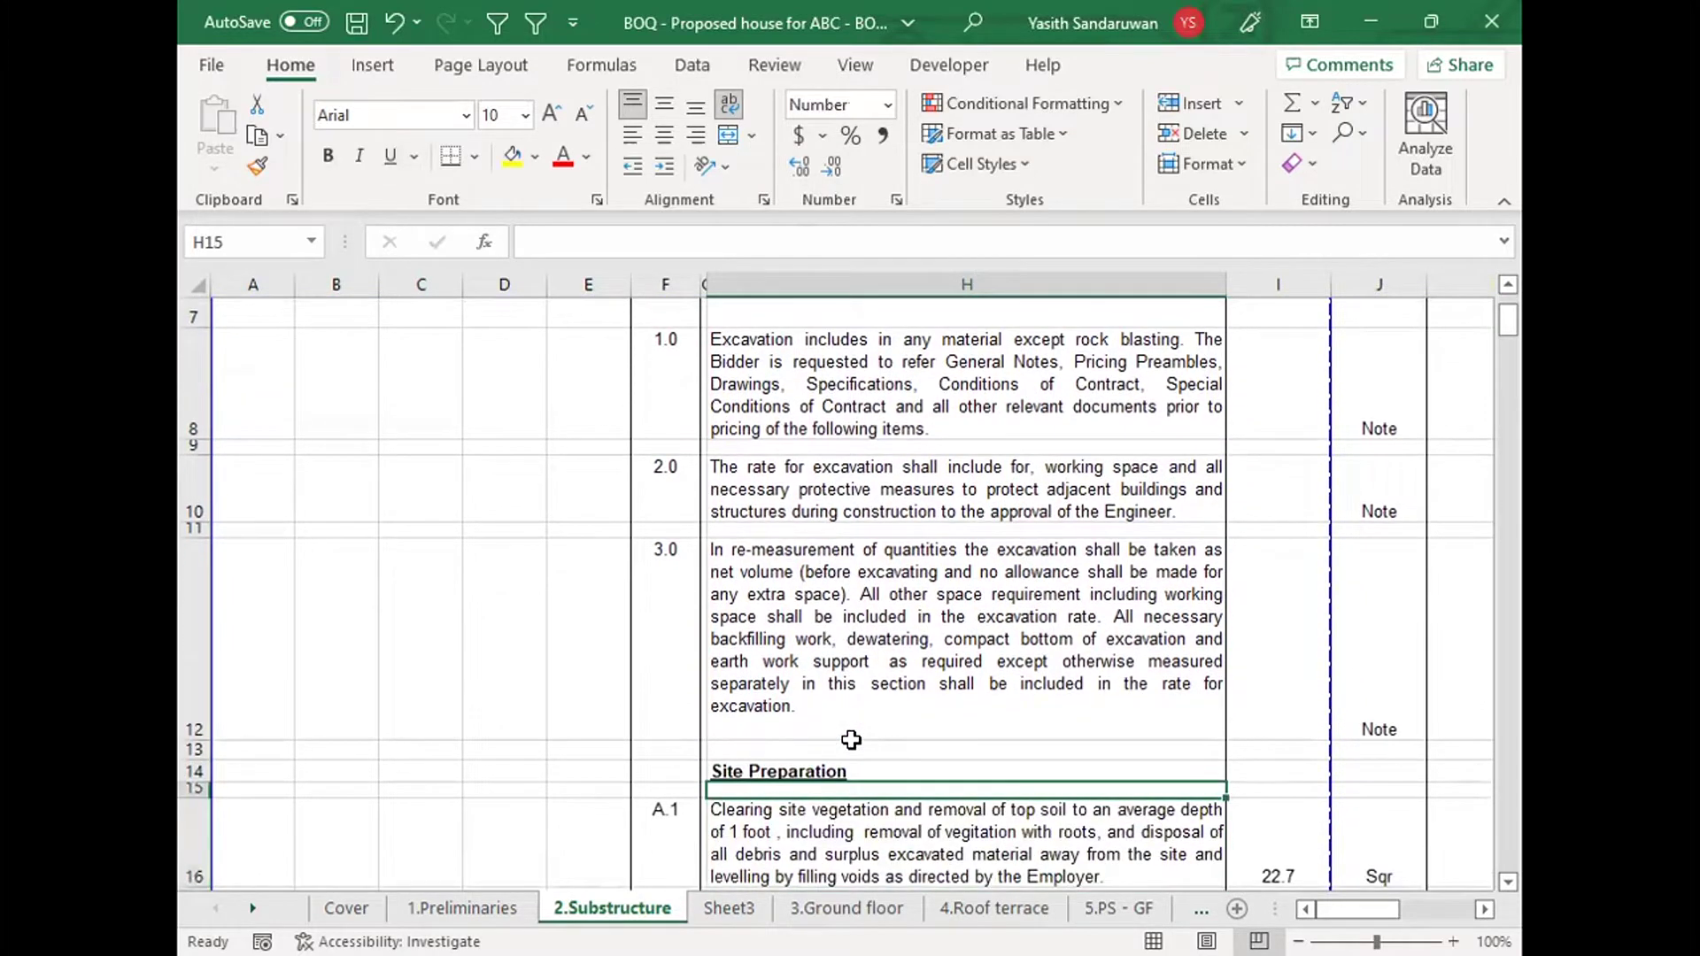
# Step: Review the Site Preparation and Excavation items A.1 to A.3, note 4.0 and the Earthwork supports section
pyautogui.press('Down')
pyautogui.press('Down')
pyautogui.press('Down')
pyautogui.press('Down')
pyautogui.press('Down')
pyautogui.press('Down')
pyautogui.press('Down')
pyautogui.press('Down')
pyautogui.press('Down')
pyautogui.press('Down')
pyautogui.press('Down')
pyautogui.press('Down')
pyautogui.press('Down')
pyautogui.press('Down')
pyautogui.press('Down')
pyautogui.press('Down')
pyautogui.press('Down')
pyautogui.press('Down')
pyautogui.press('Down')
pyautogui.press('Down')
pyautogui.press('Down')
pyautogui.press('Down')
pyautogui.press('Down')
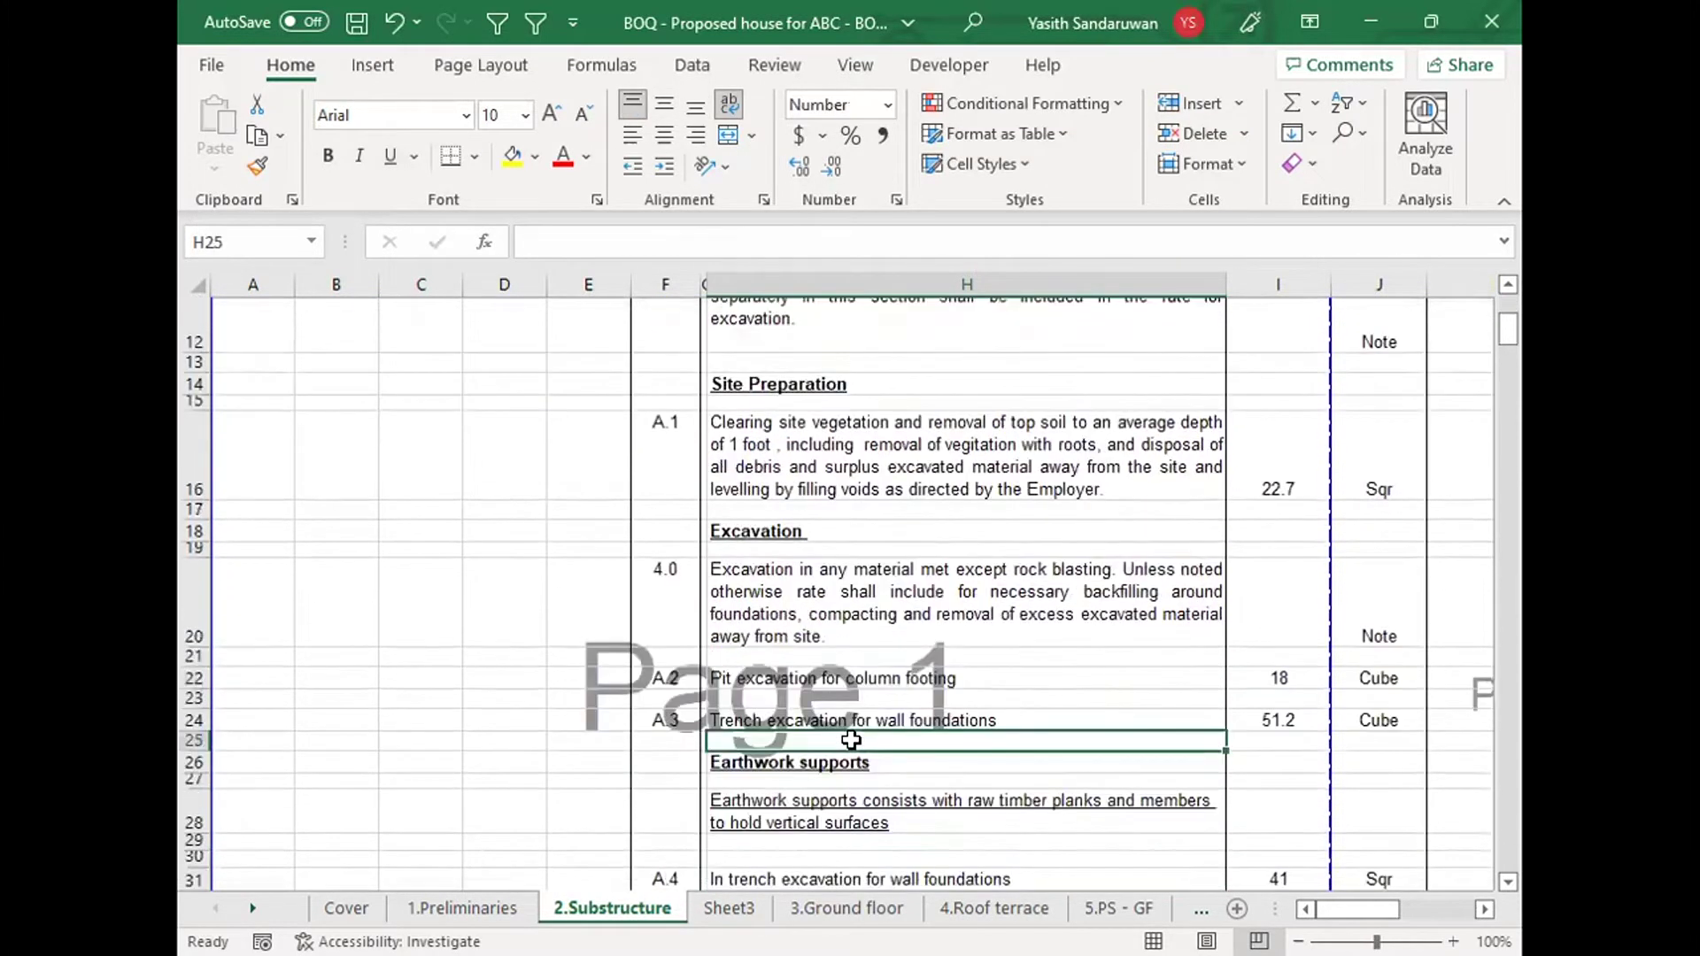
# Step: Review the Substructure items from Earthwork supports through Dewatering and Dry Earth Filling down to the Quarry dust filling heading
pyautogui.press('Down')
pyautogui.press('Down')
pyautogui.press('Down')
pyautogui.press('Down')
pyautogui.press('Down')
pyautogui.press('Down')
pyautogui.press('Down')
pyautogui.press('Down')
pyautogui.press('Down')
pyautogui.press('Down')
pyautogui.press('Down')
pyautogui.press('Down')
pyautogui.press('Down')
pyautogui.press('Down')
pyautogui.press('Down')
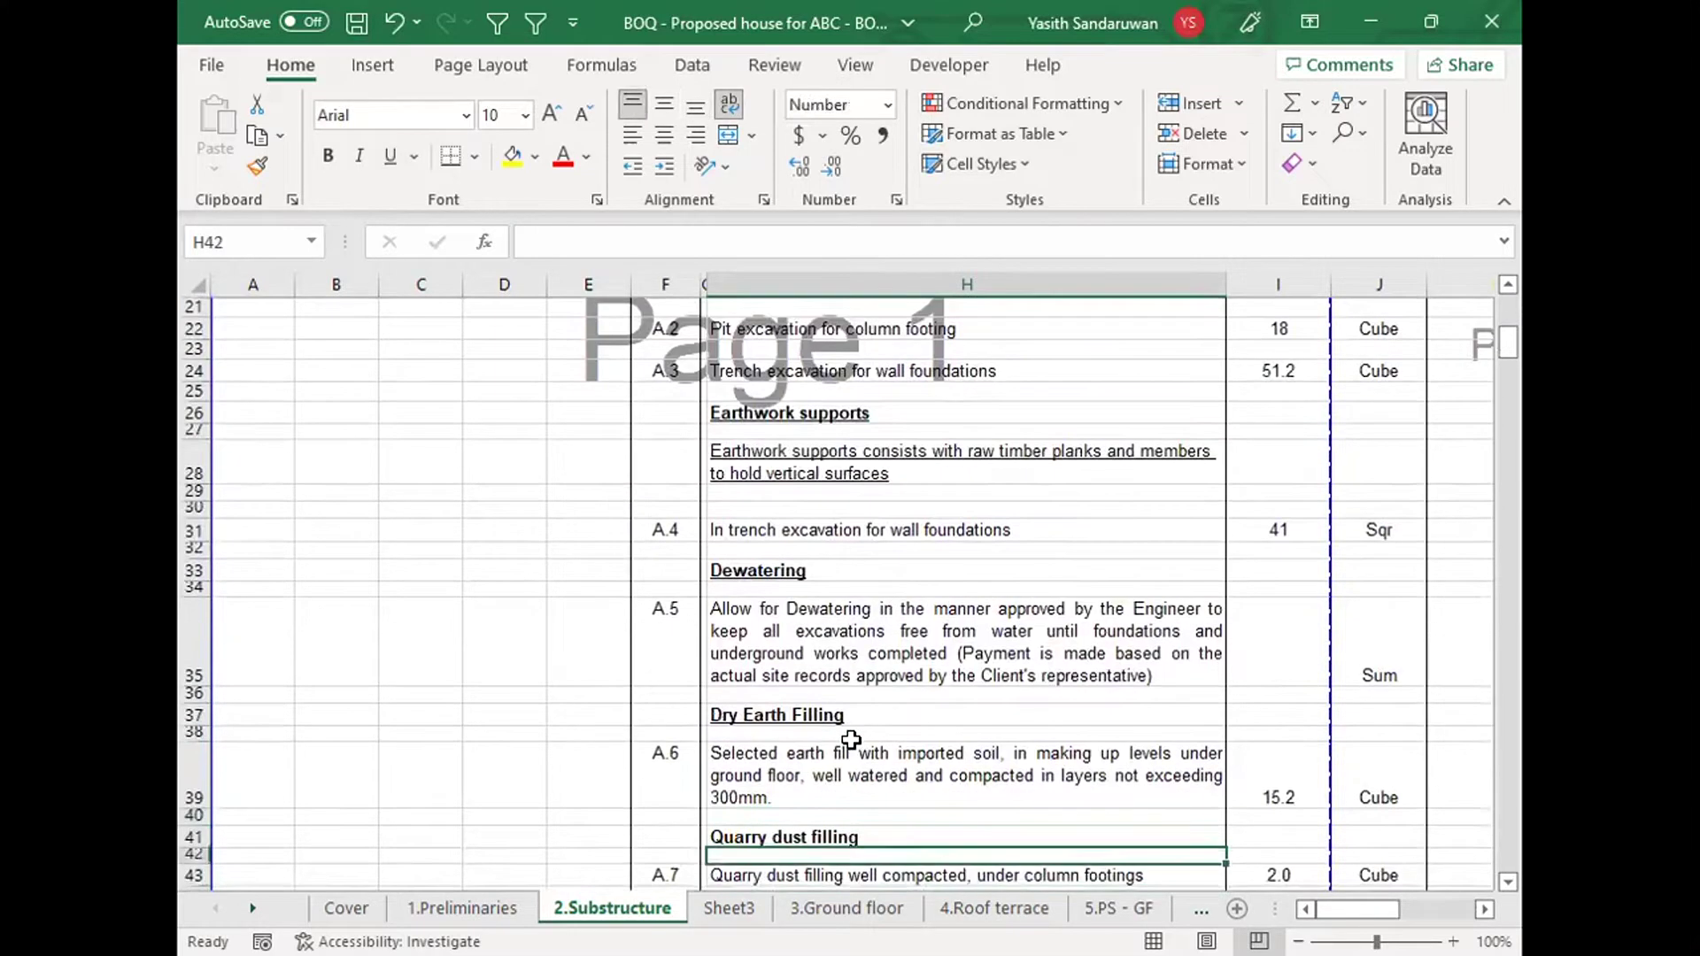
# Step: Review the quarry dust filling and termite treatment items down to the first note under Concrete Work
pyautogui.press('Down')
pyautogui.press('Down')
pyautogui.press('Down')
pyautogui.press('Down')
pyautogui.press('Down')
pyautogui.press('Down')
pyautogui.press('Down')
pyautogui.press('Down')
pyautogui.press('Down')
pyautogui.press('Down')
pyautogui.press('Down')
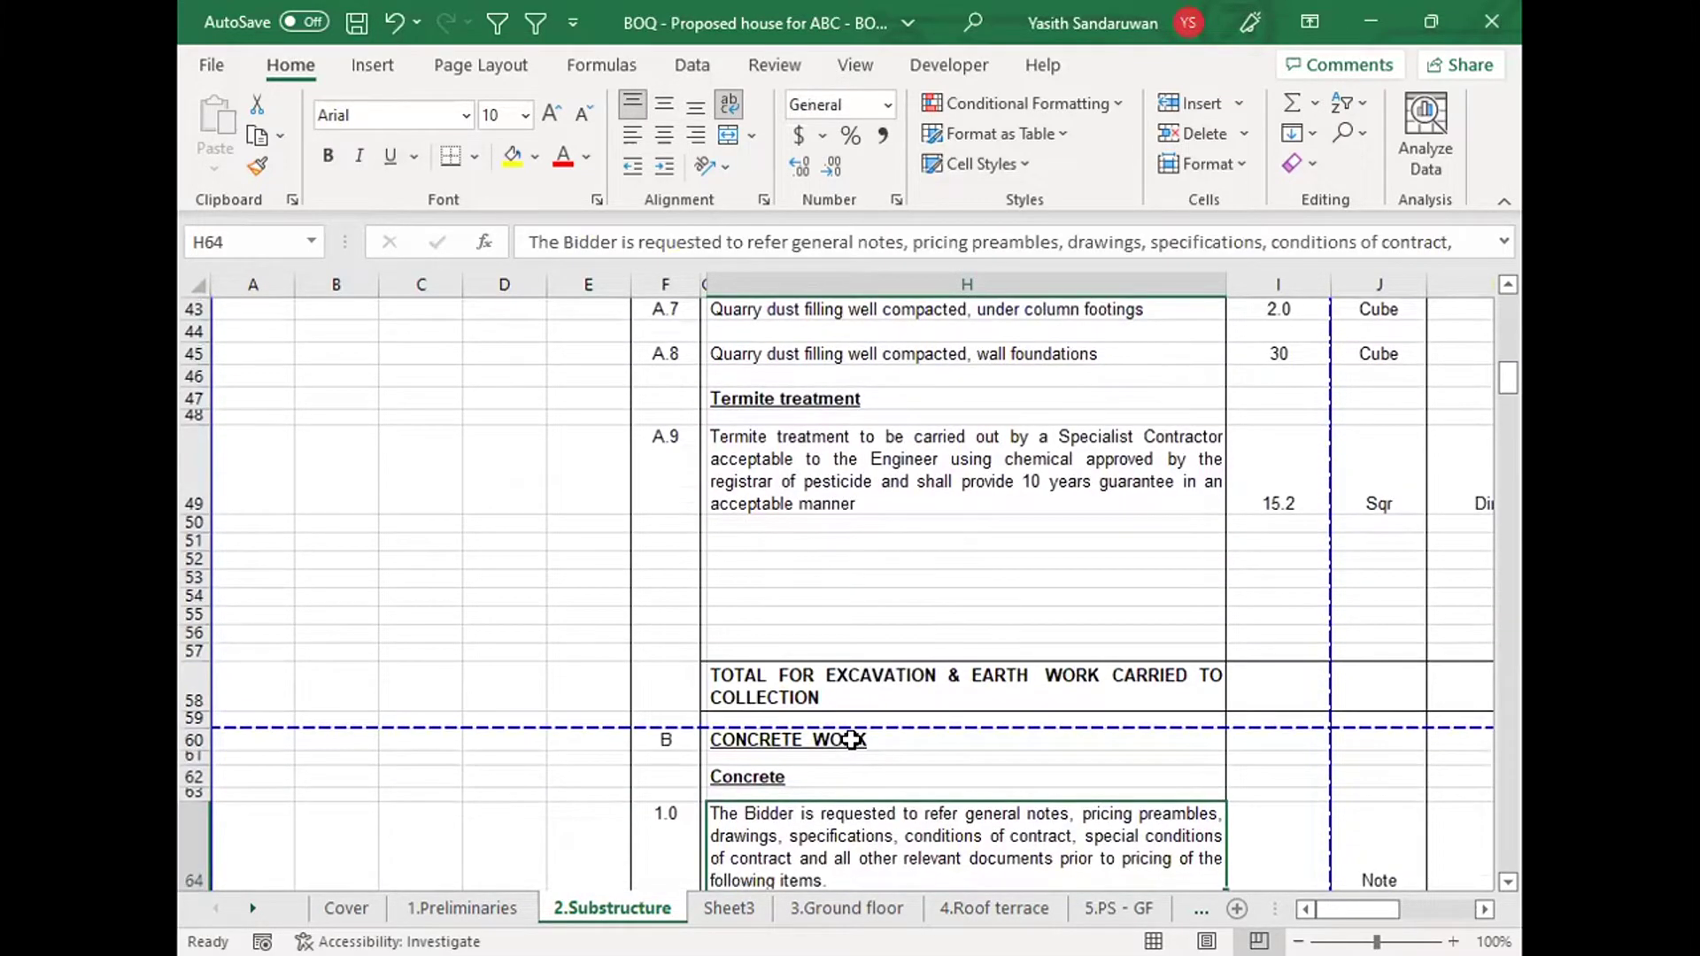
# Step: Compare the Excavation and Earth Work total row with the Concrete Work heading below it
pyautogui.click(851, 739)
pyautogui.click(978, 682)
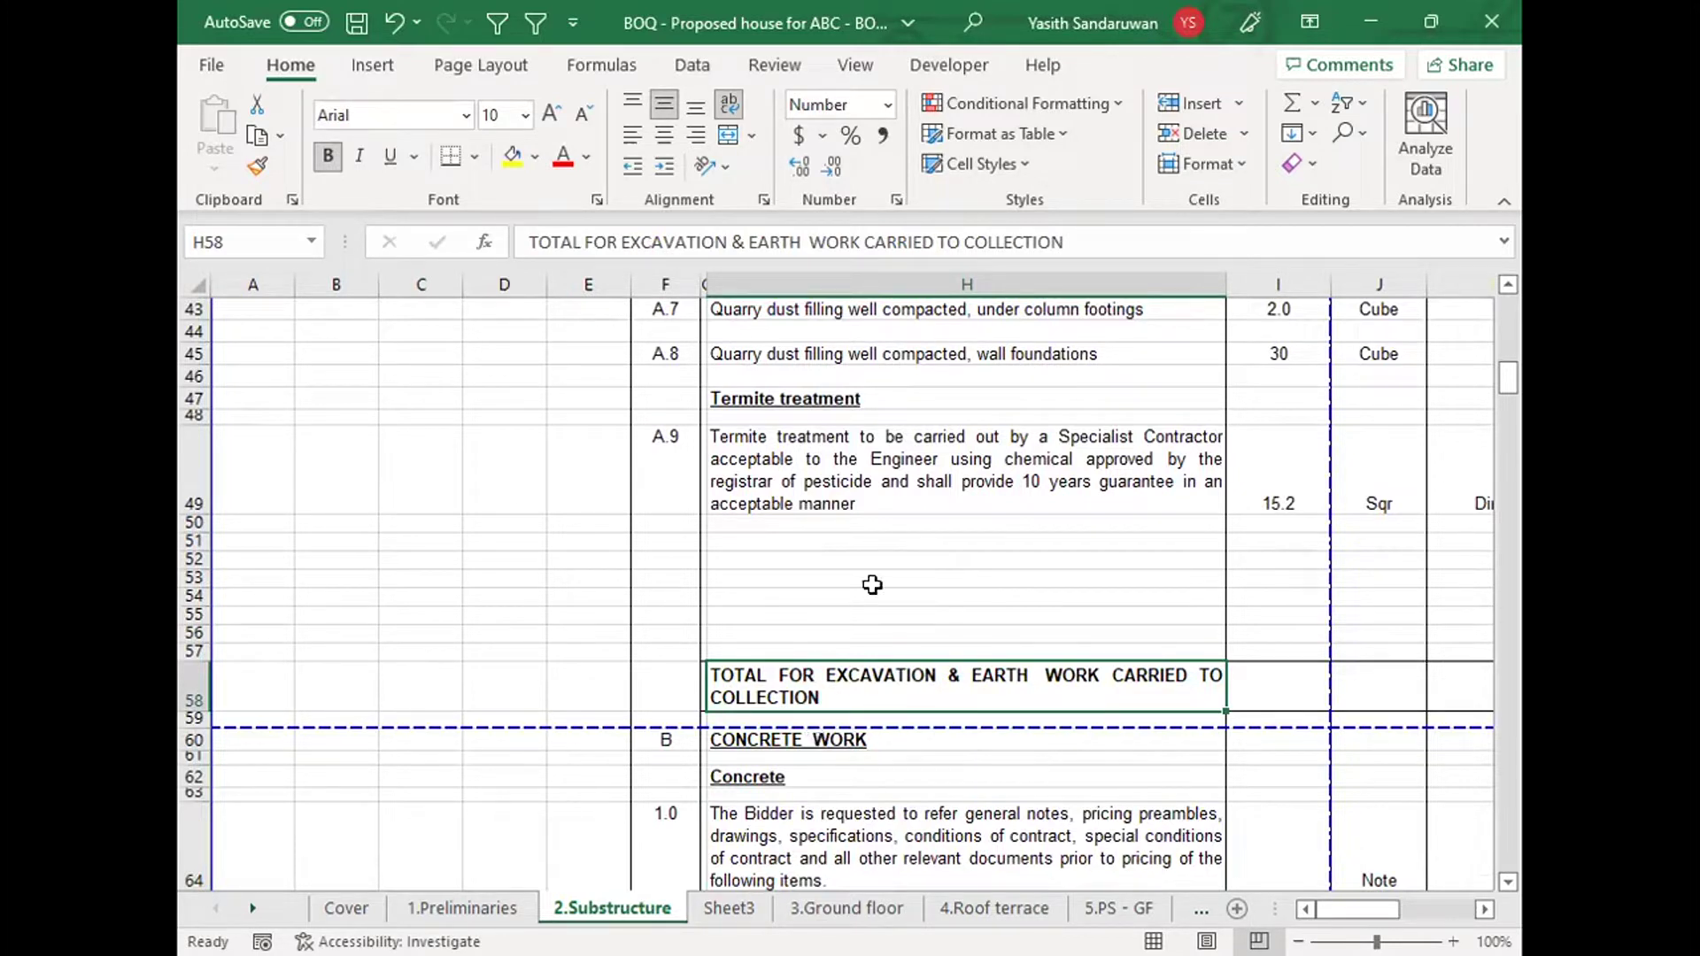
pyautogui.click(835, 742)
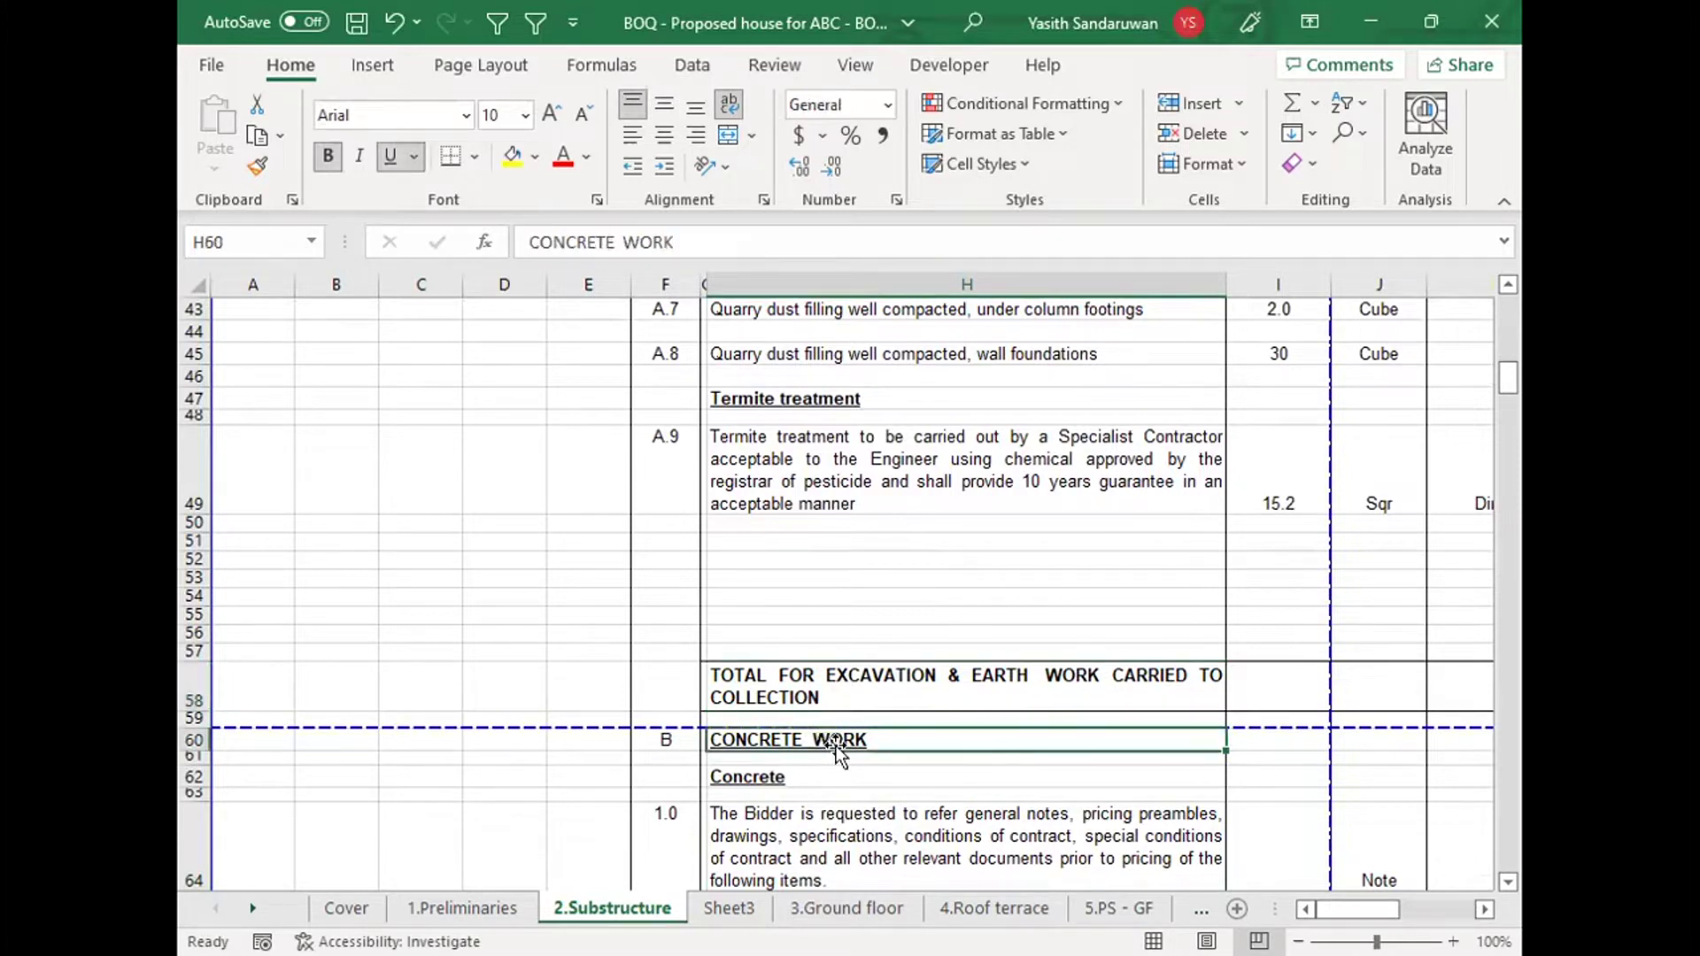
pyautogui.click(820, 675)
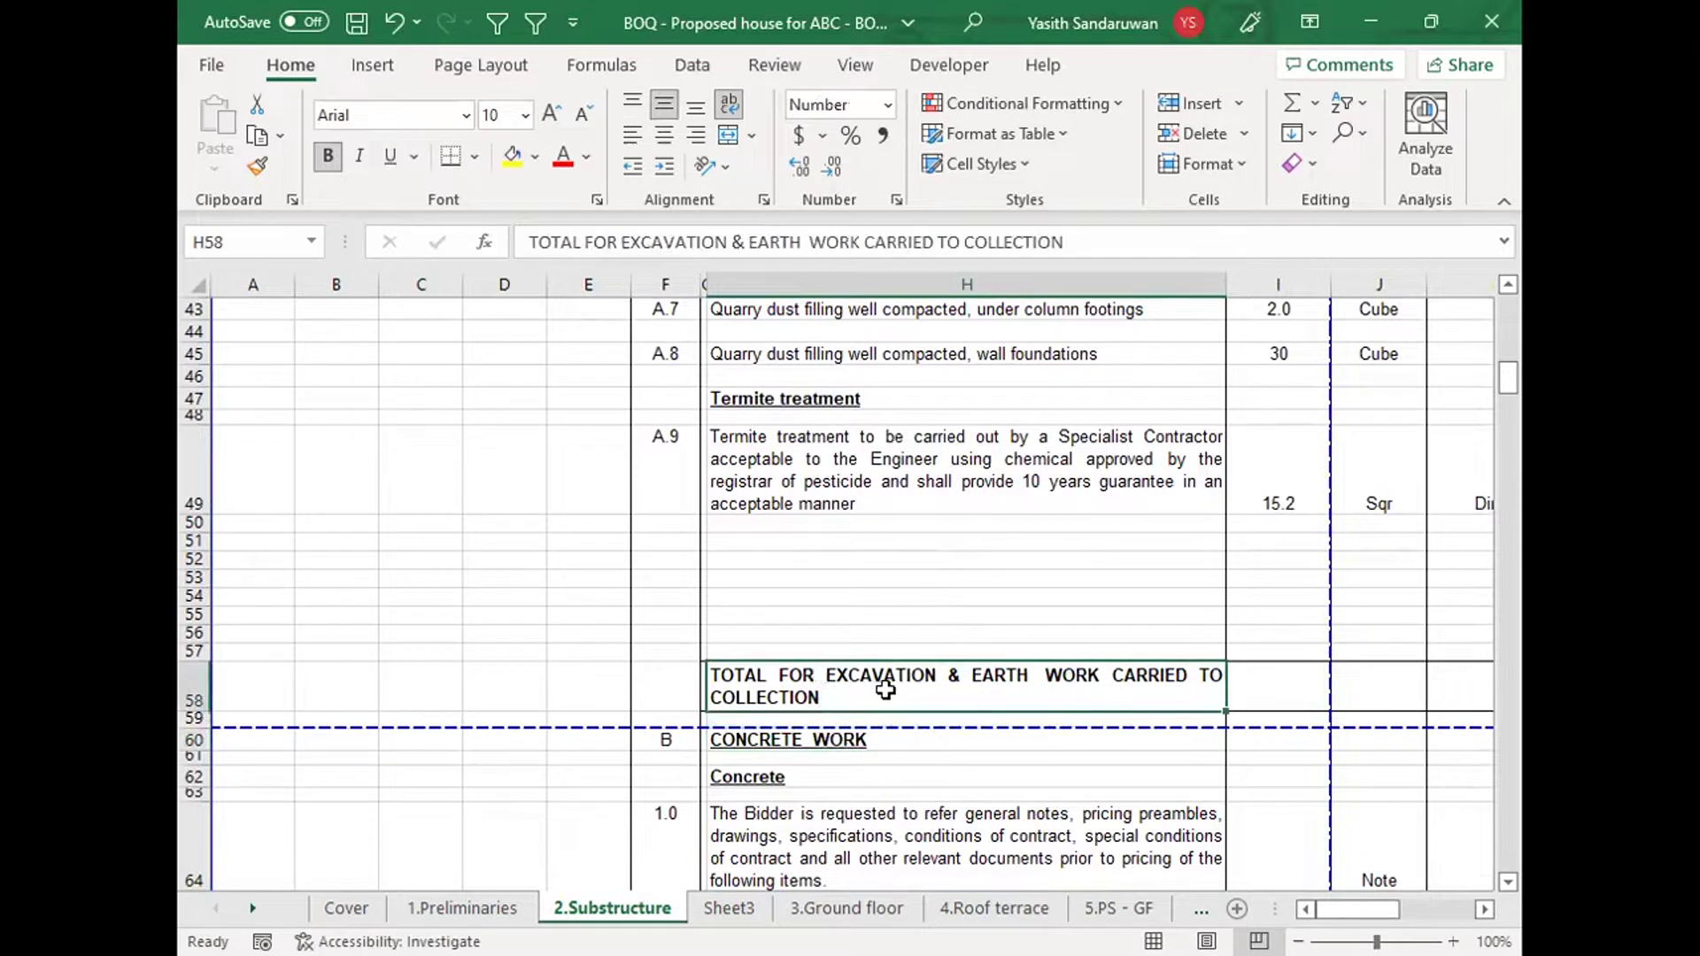
pyautogui.click(807, 742)
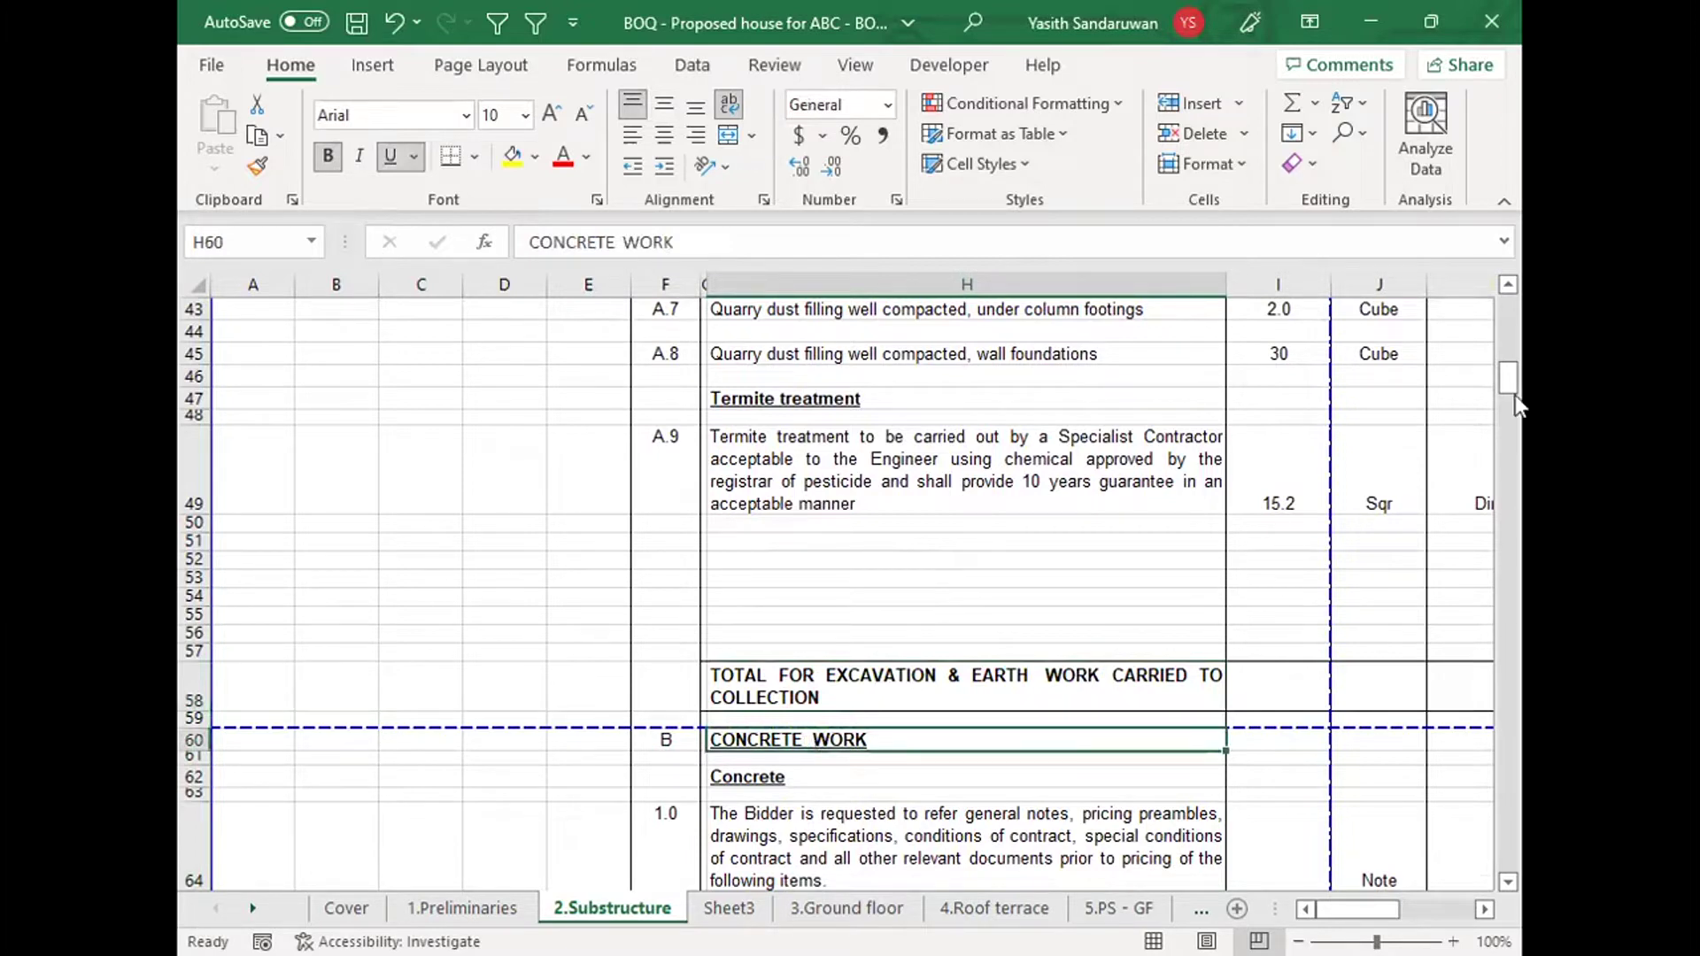
# Step: Compare the Excavation and Earth Work heading in H6 with the section's total row in H58
pyautogui.moveTo(1507, 379); pyautogui.dragTo(1511, 300)
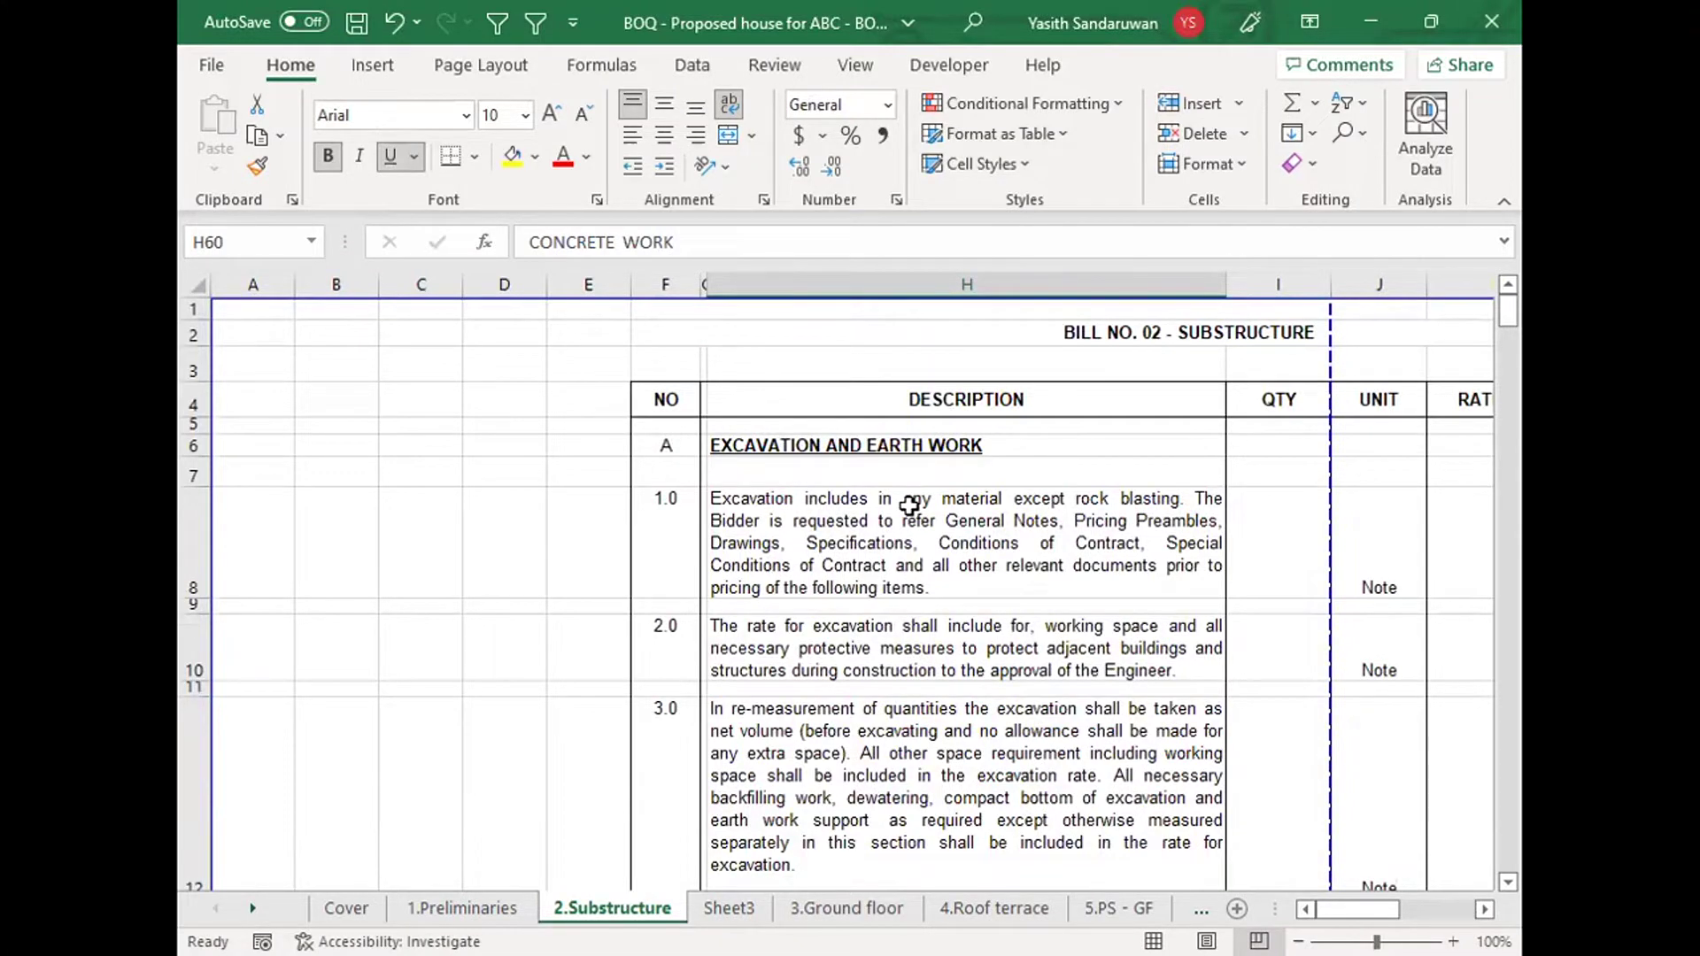
pyautogui.moveTo(1510, 313); pyautogui.dragTo(1507, 390)
pyautogui.scroll(-1, 912, 522)
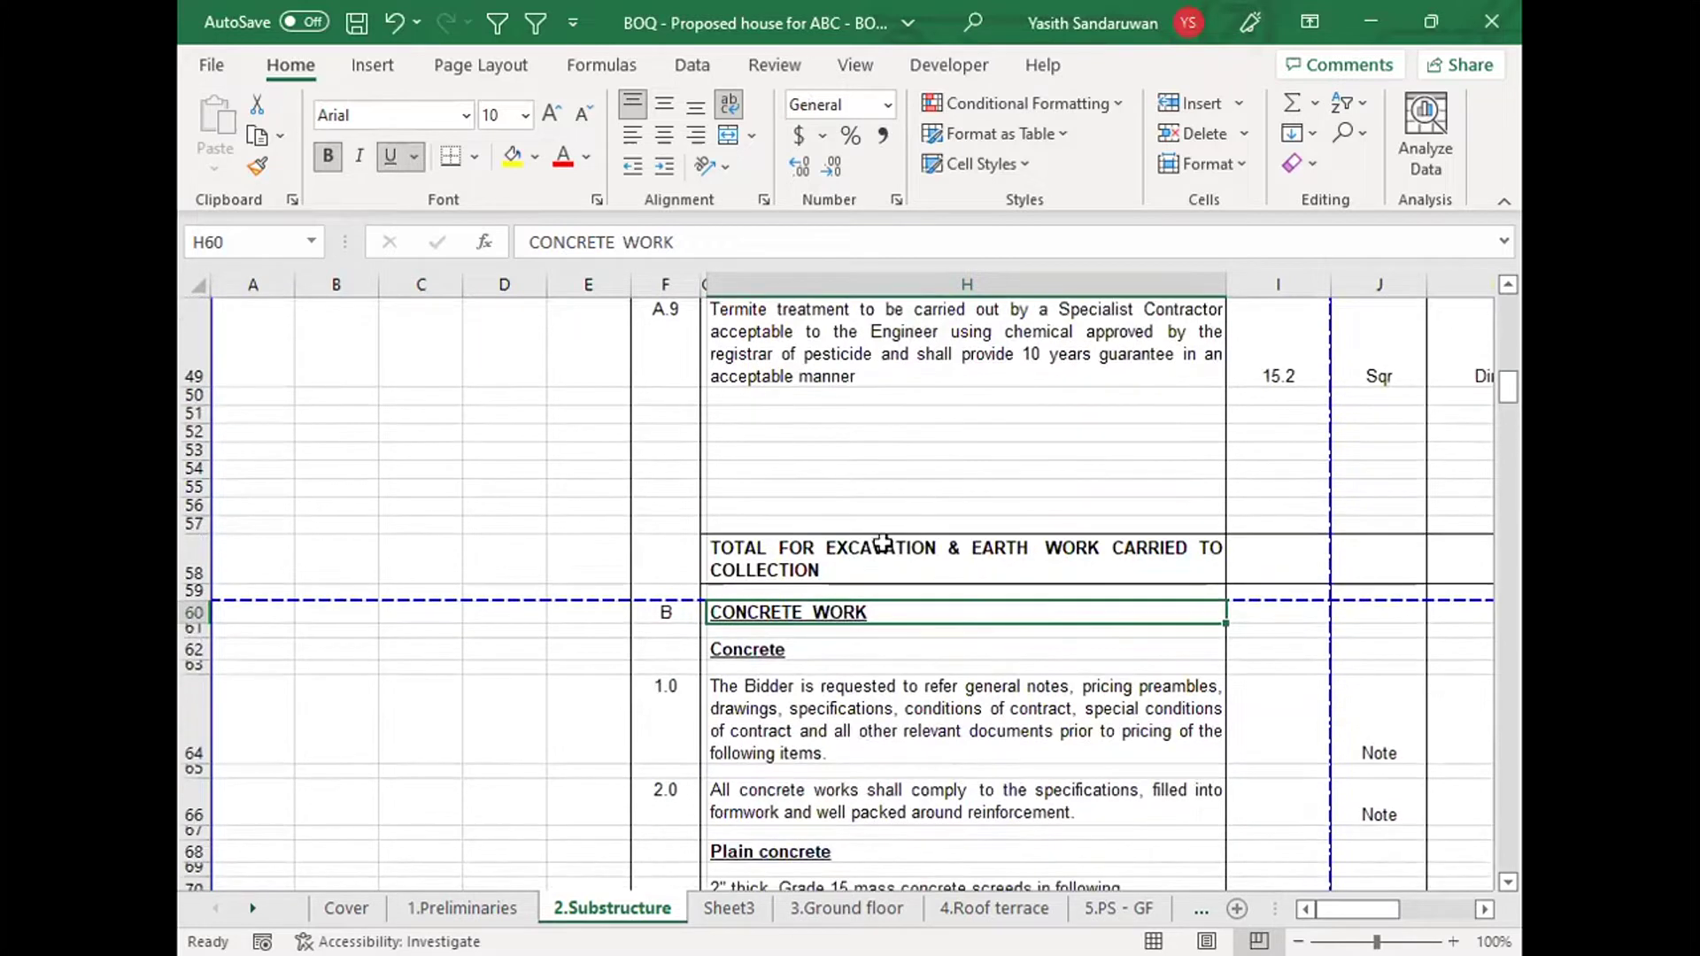
pyautogui.click(872, 556)
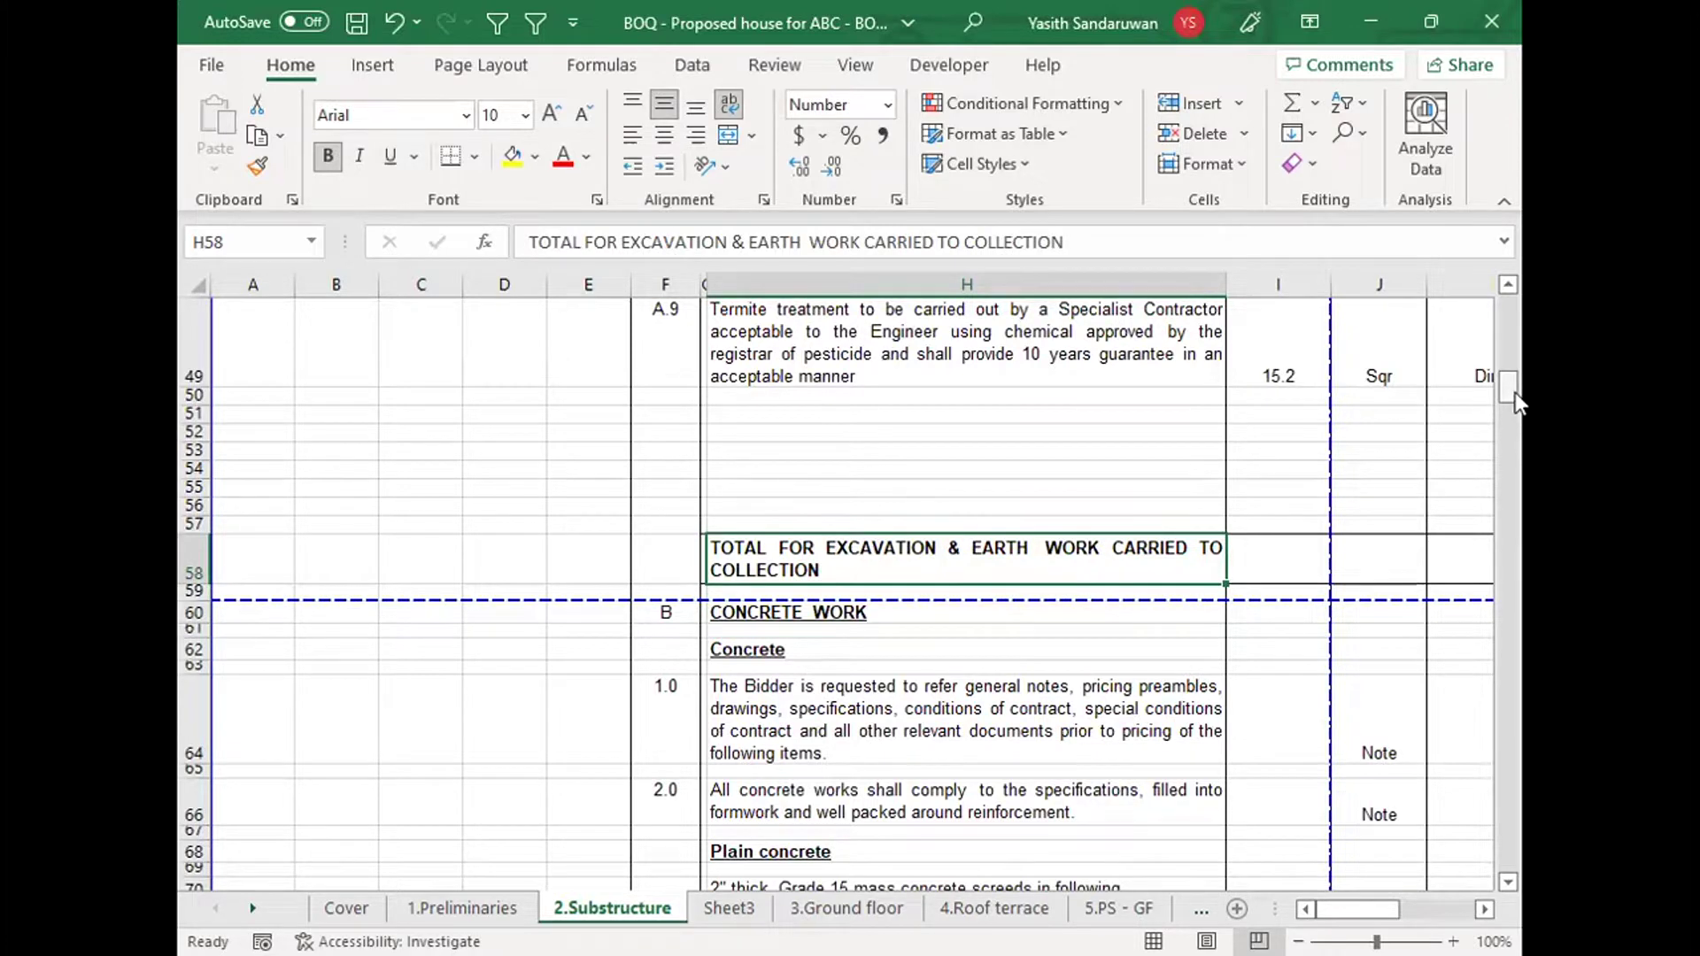
pyautogui.moveTo(1515, 391); pyautogui.dragTo(1516, 298)
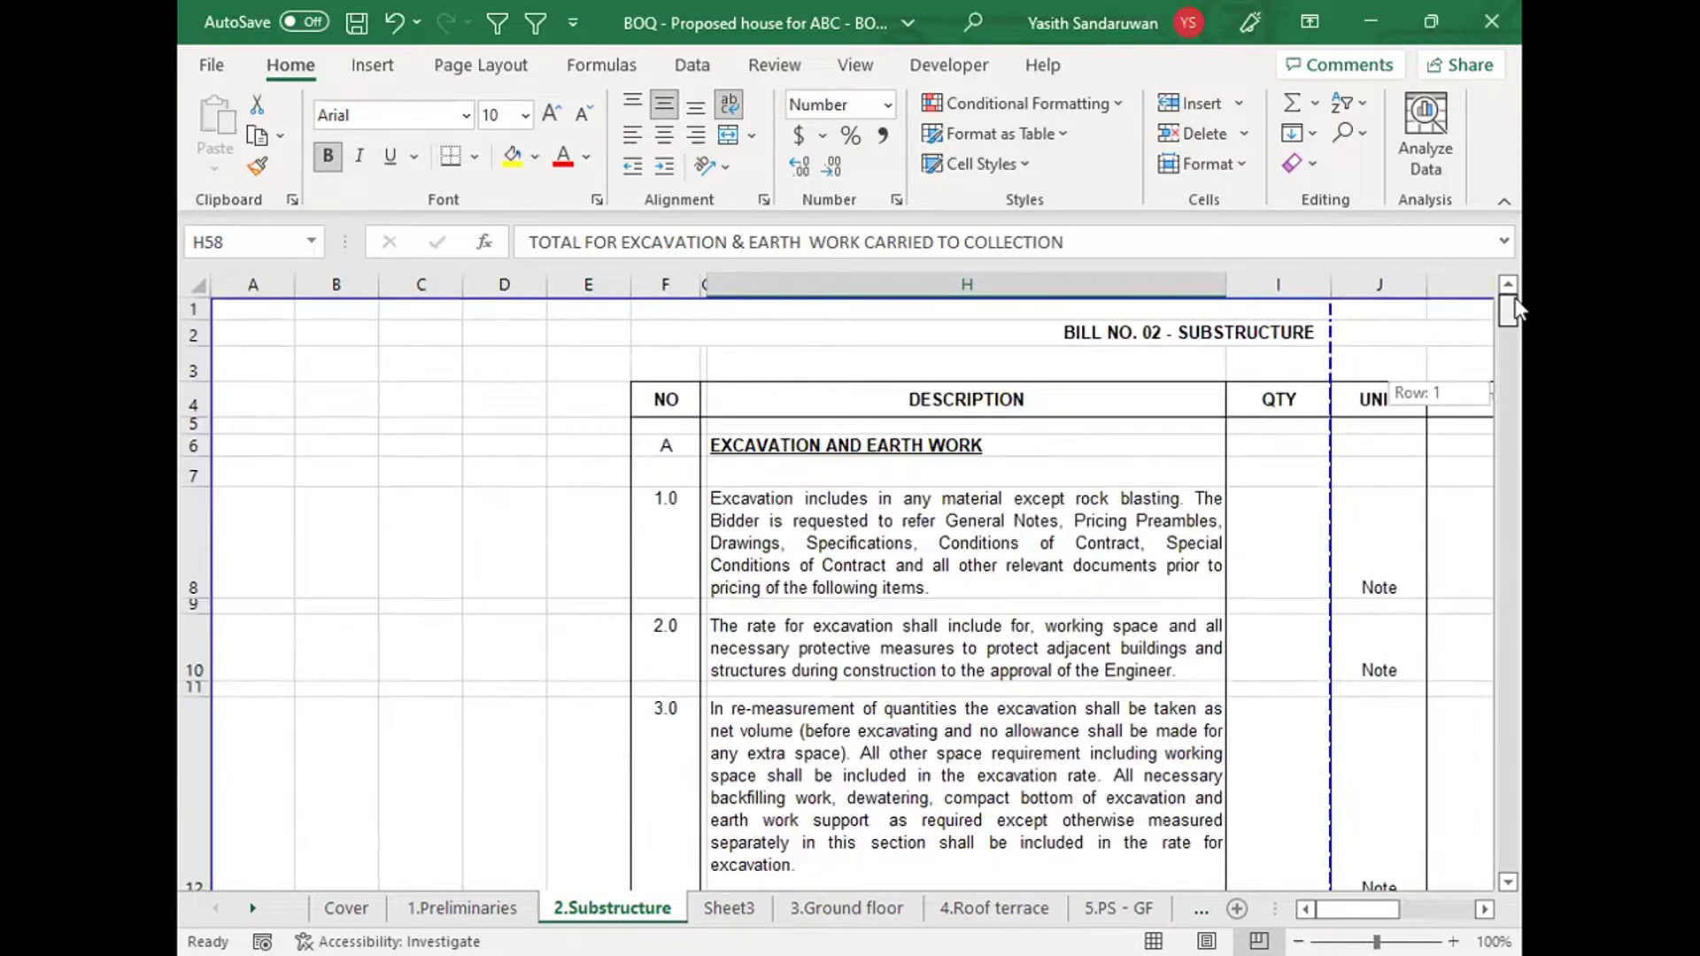
pyautogui.click(950, 440)
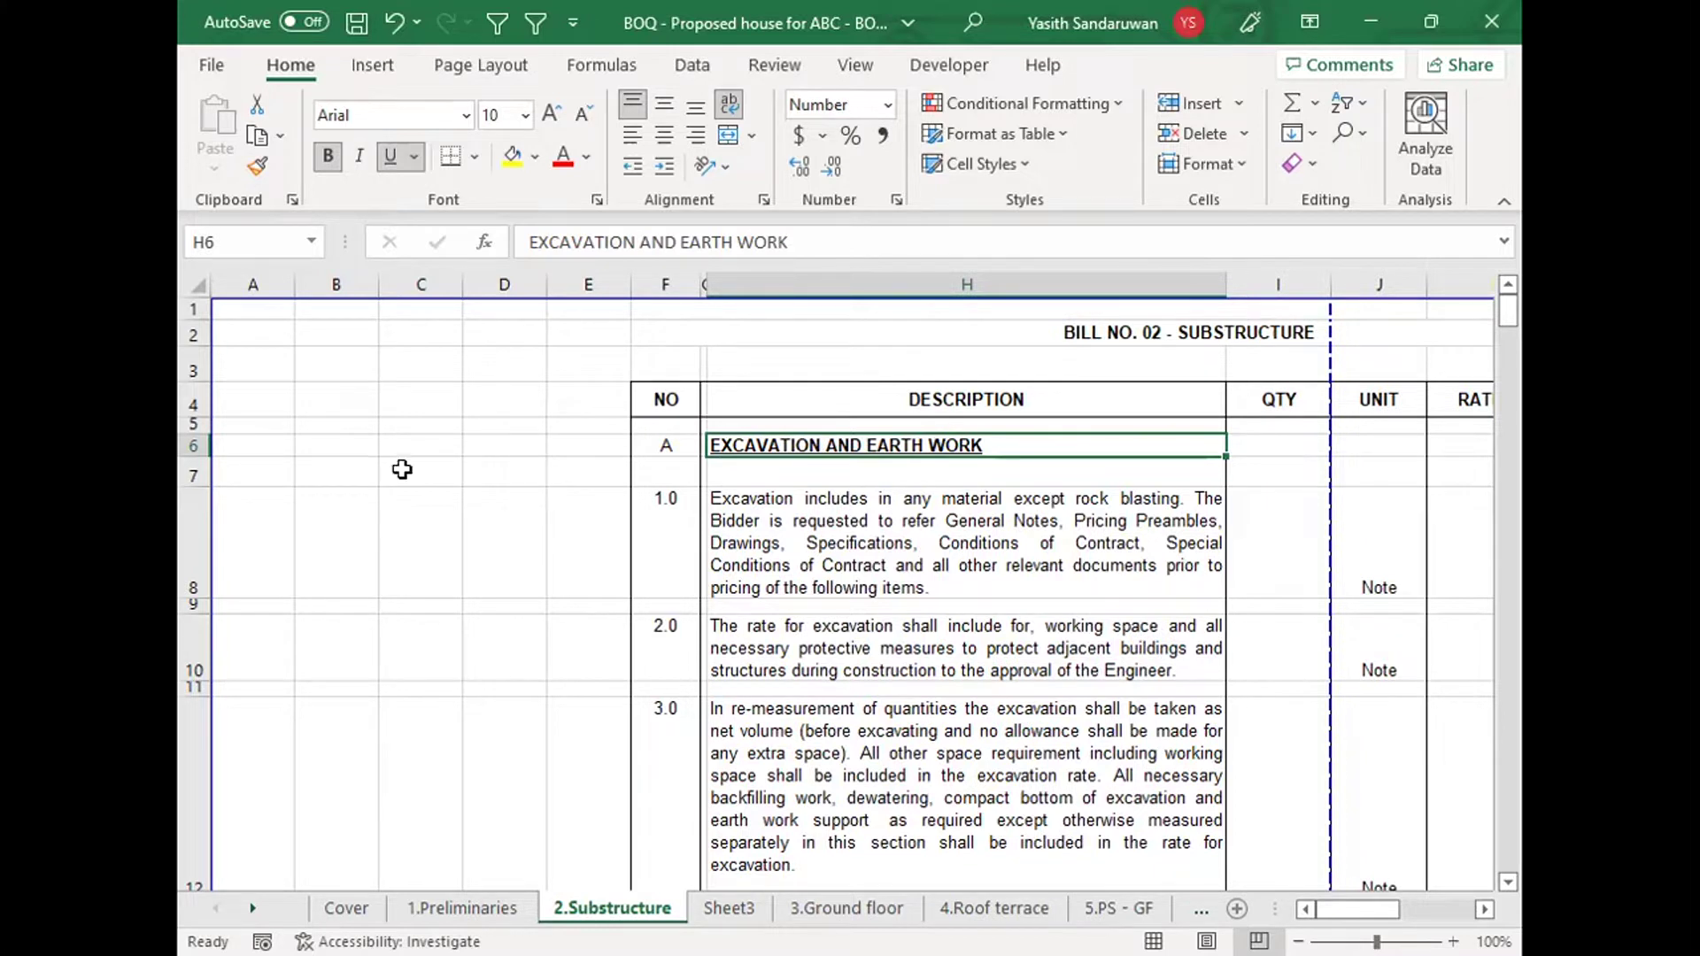
# Step: Enter the sample text Apple in A6 and the labels Find in B6 and Search in B7
pyautogui.click(250, 440)
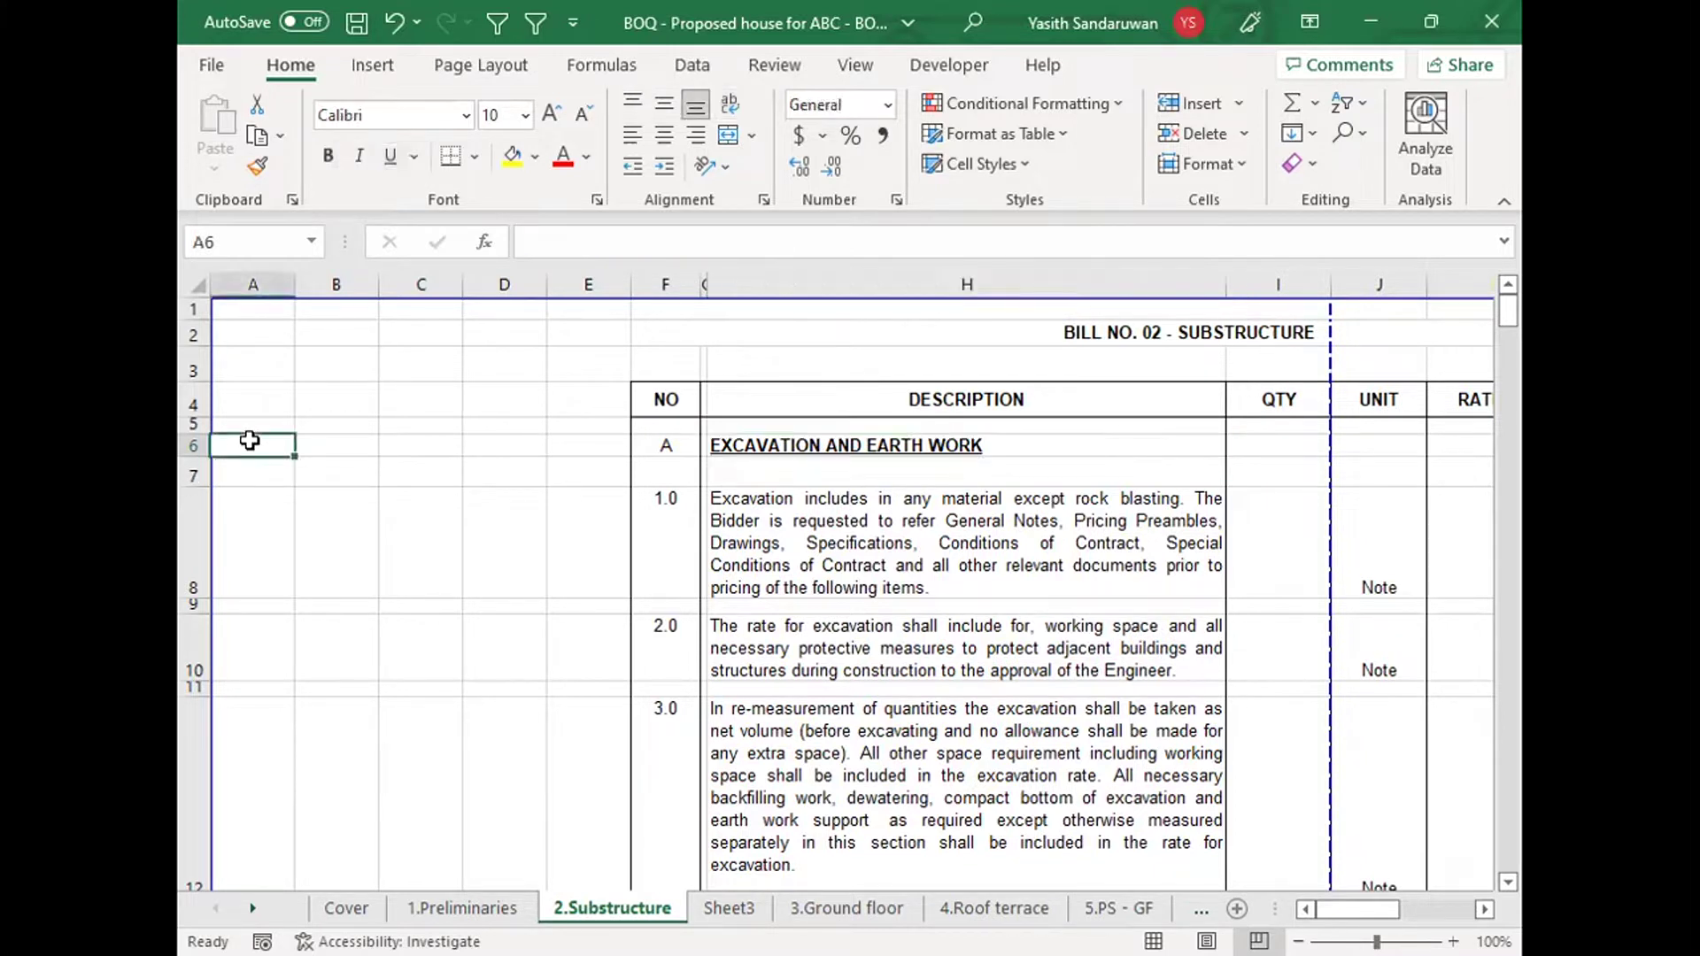
pyautogui.write('Apple')
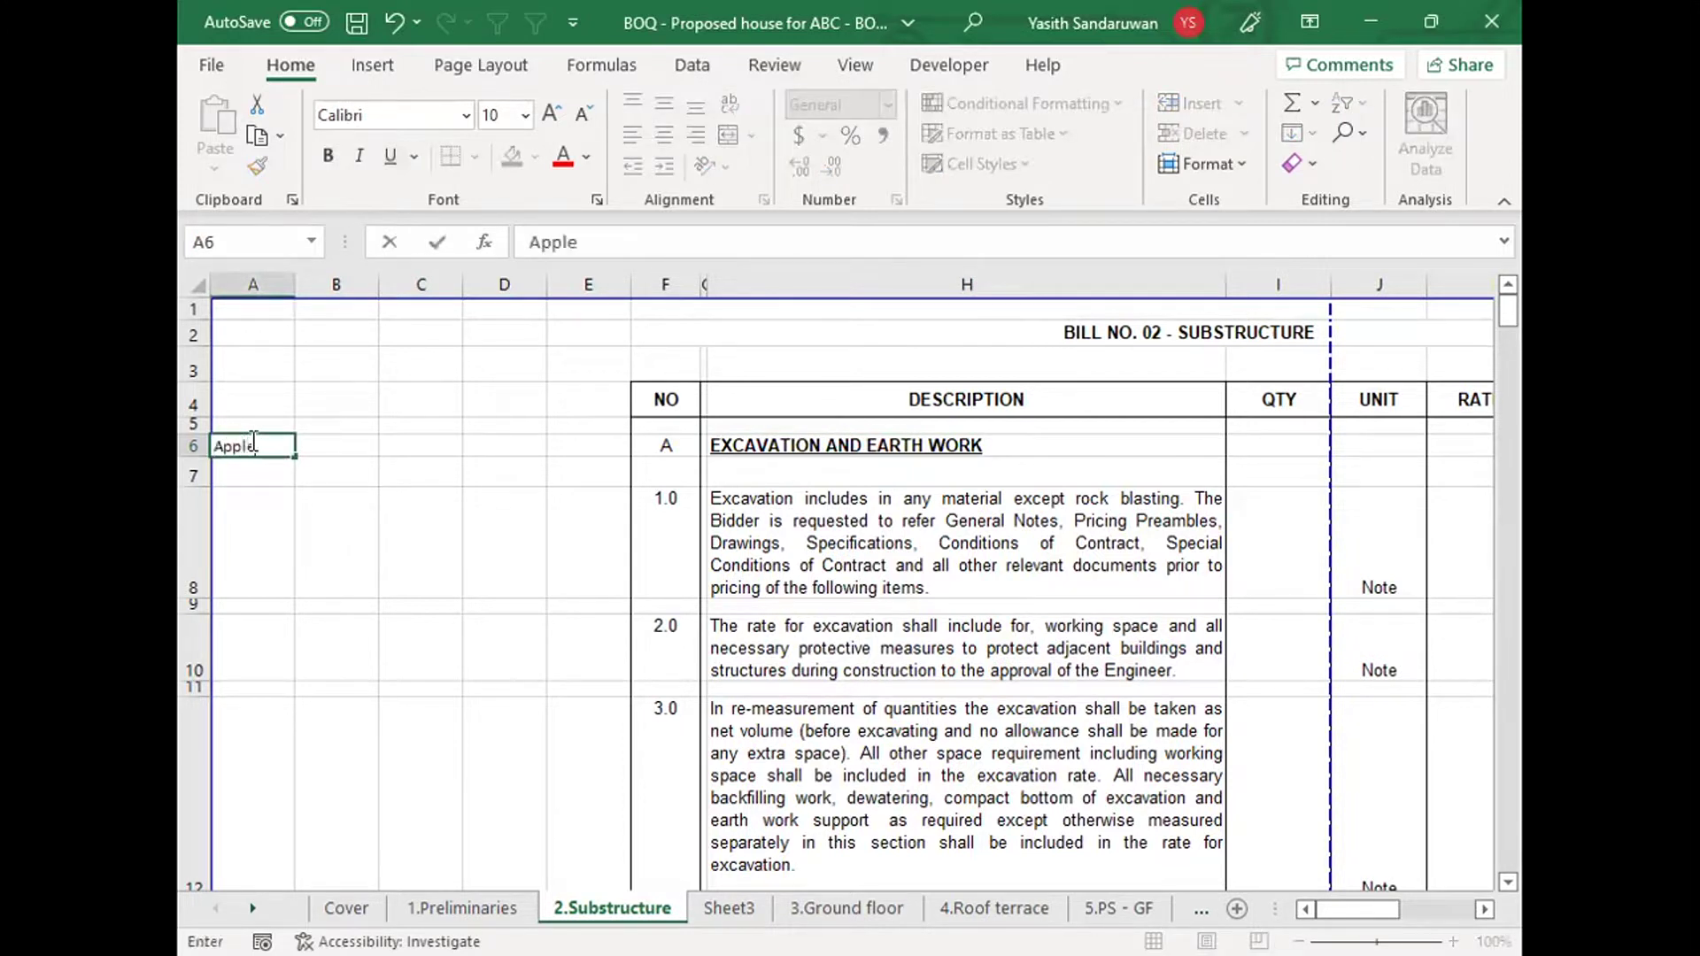
pyautogui.press('Tab')
pyautogui.write('Find')
pyautogui.press('Return')
pyautogui.write('Search')
pyautogui.press('Tab')
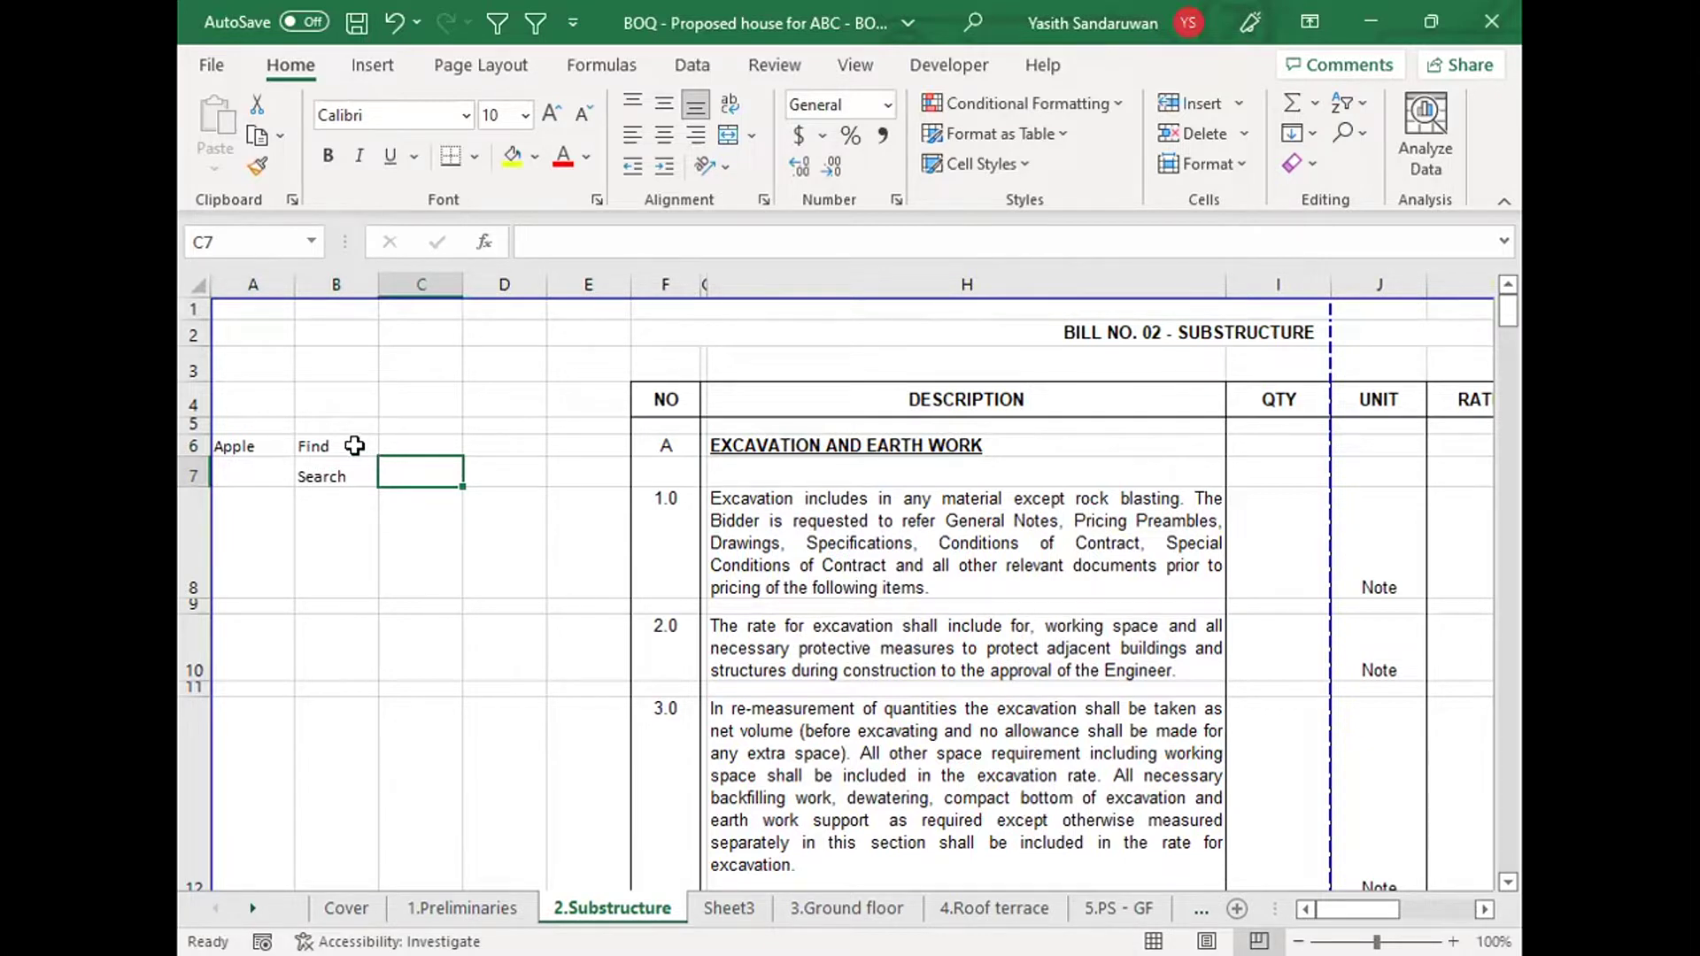
# Step: Enter =SEARCH("p",A6) in C7 beside the Search label
pyautogui.click(383, 447)
pyautogui.click(396, 467)
pyautogui.write('=')
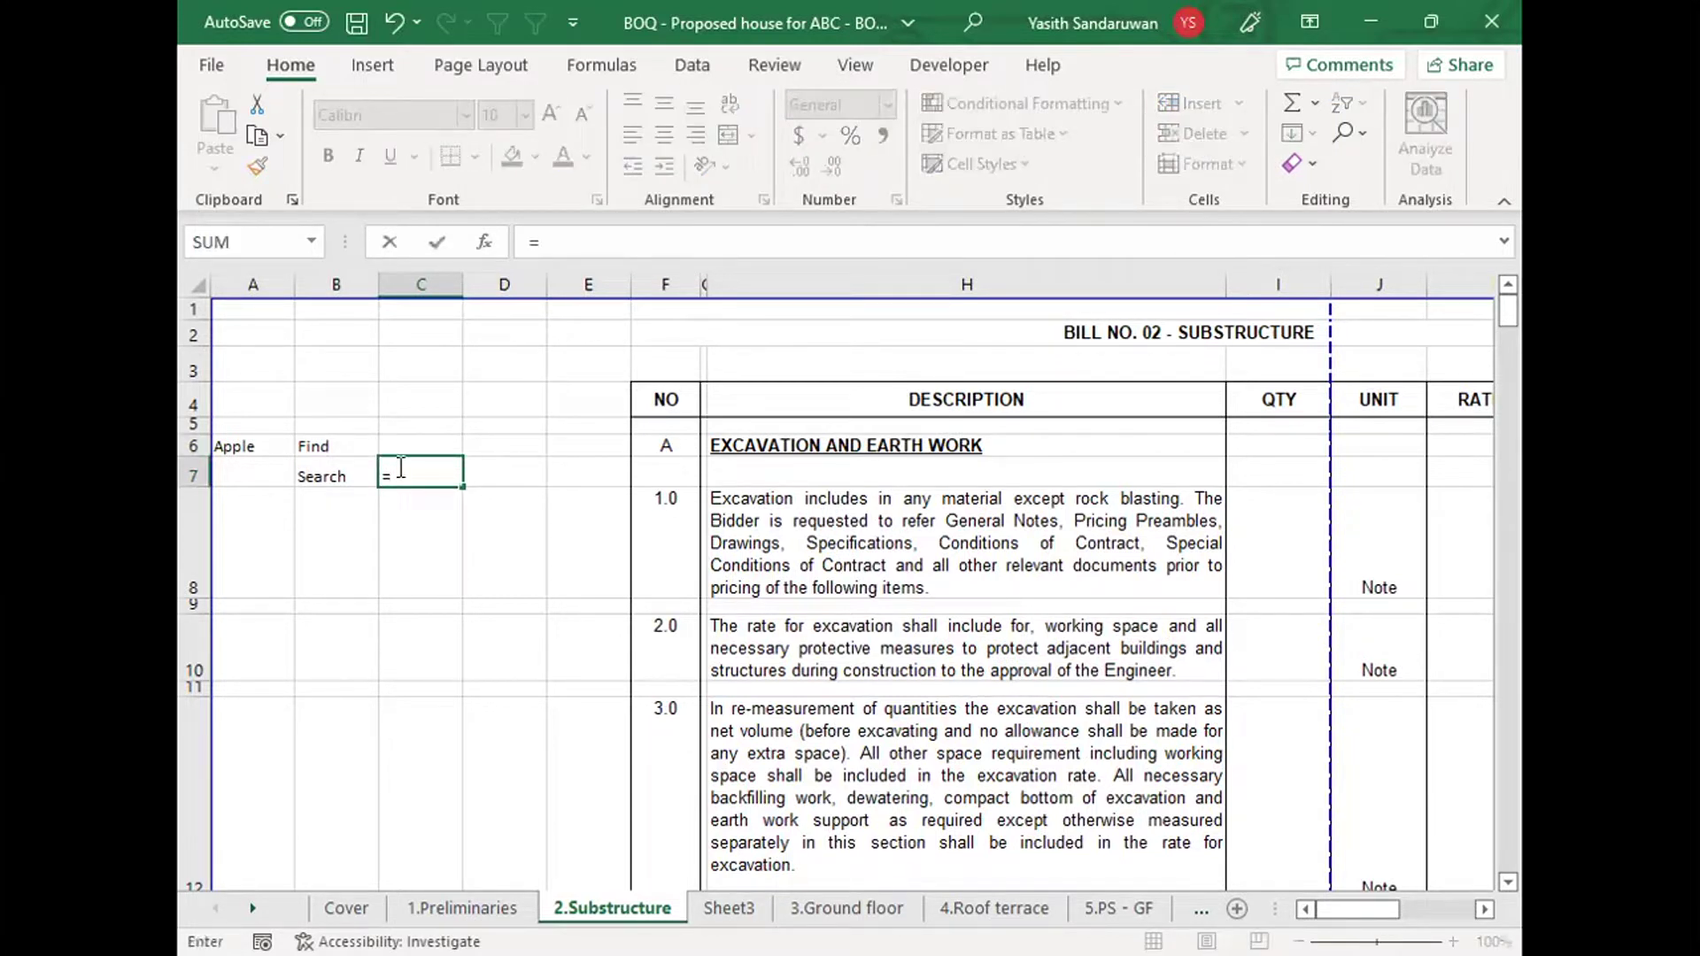
pyautogui.write('search(')
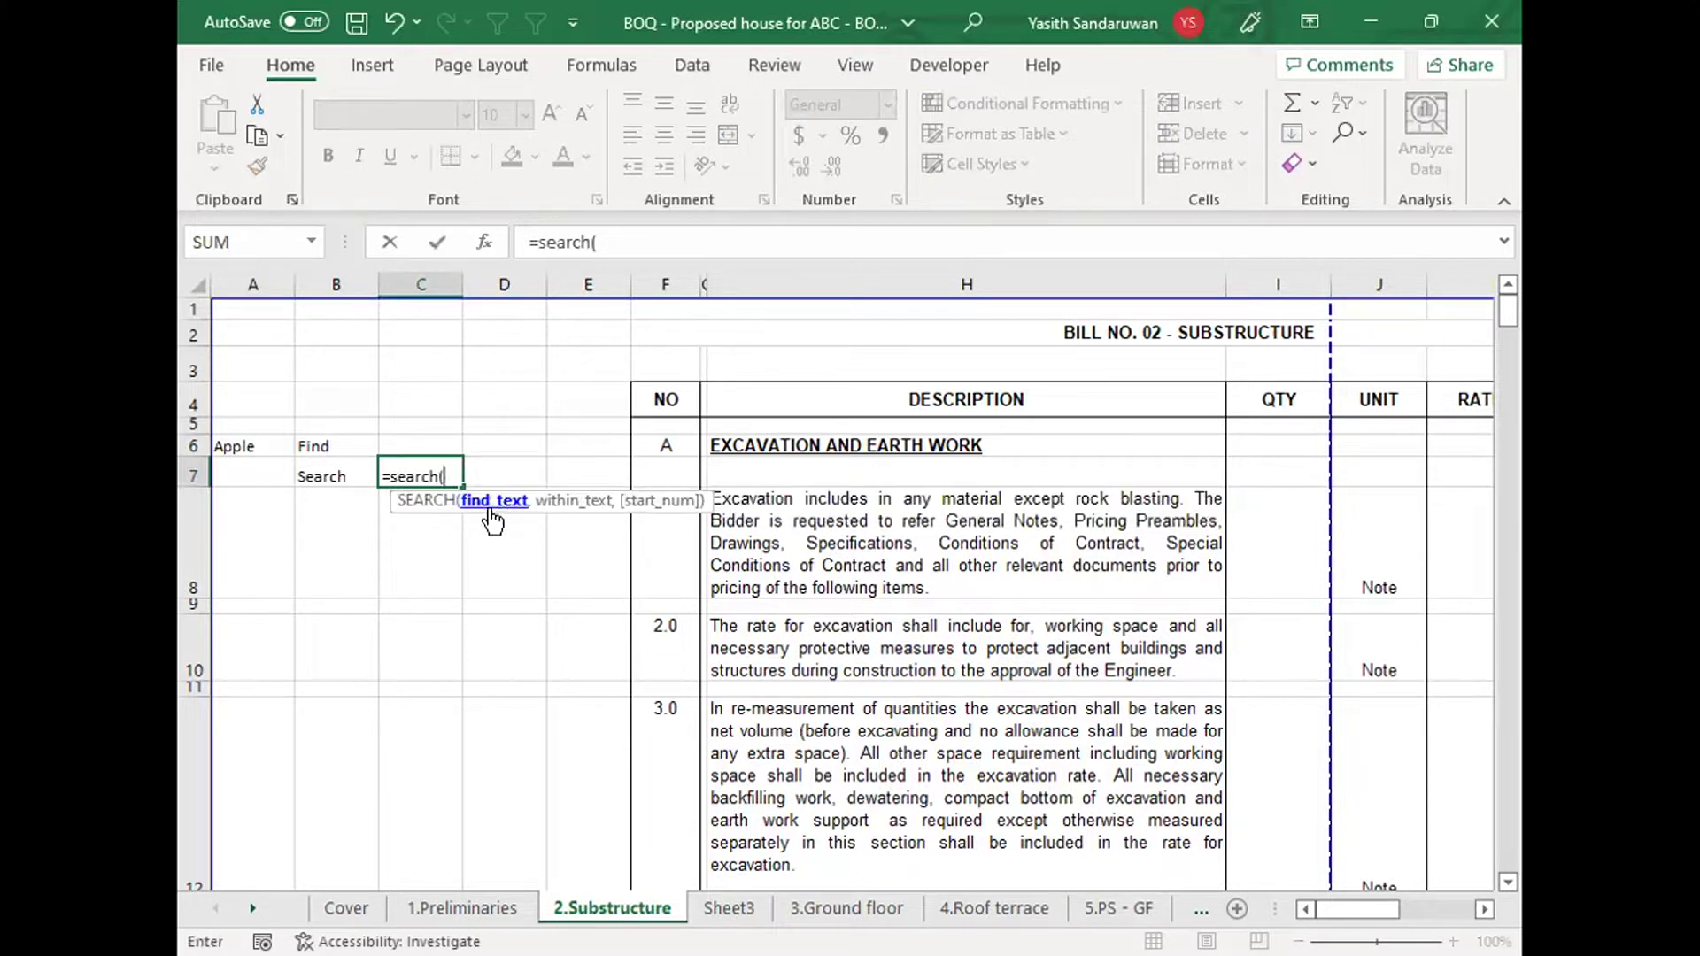
pyautogui.write('"p"')
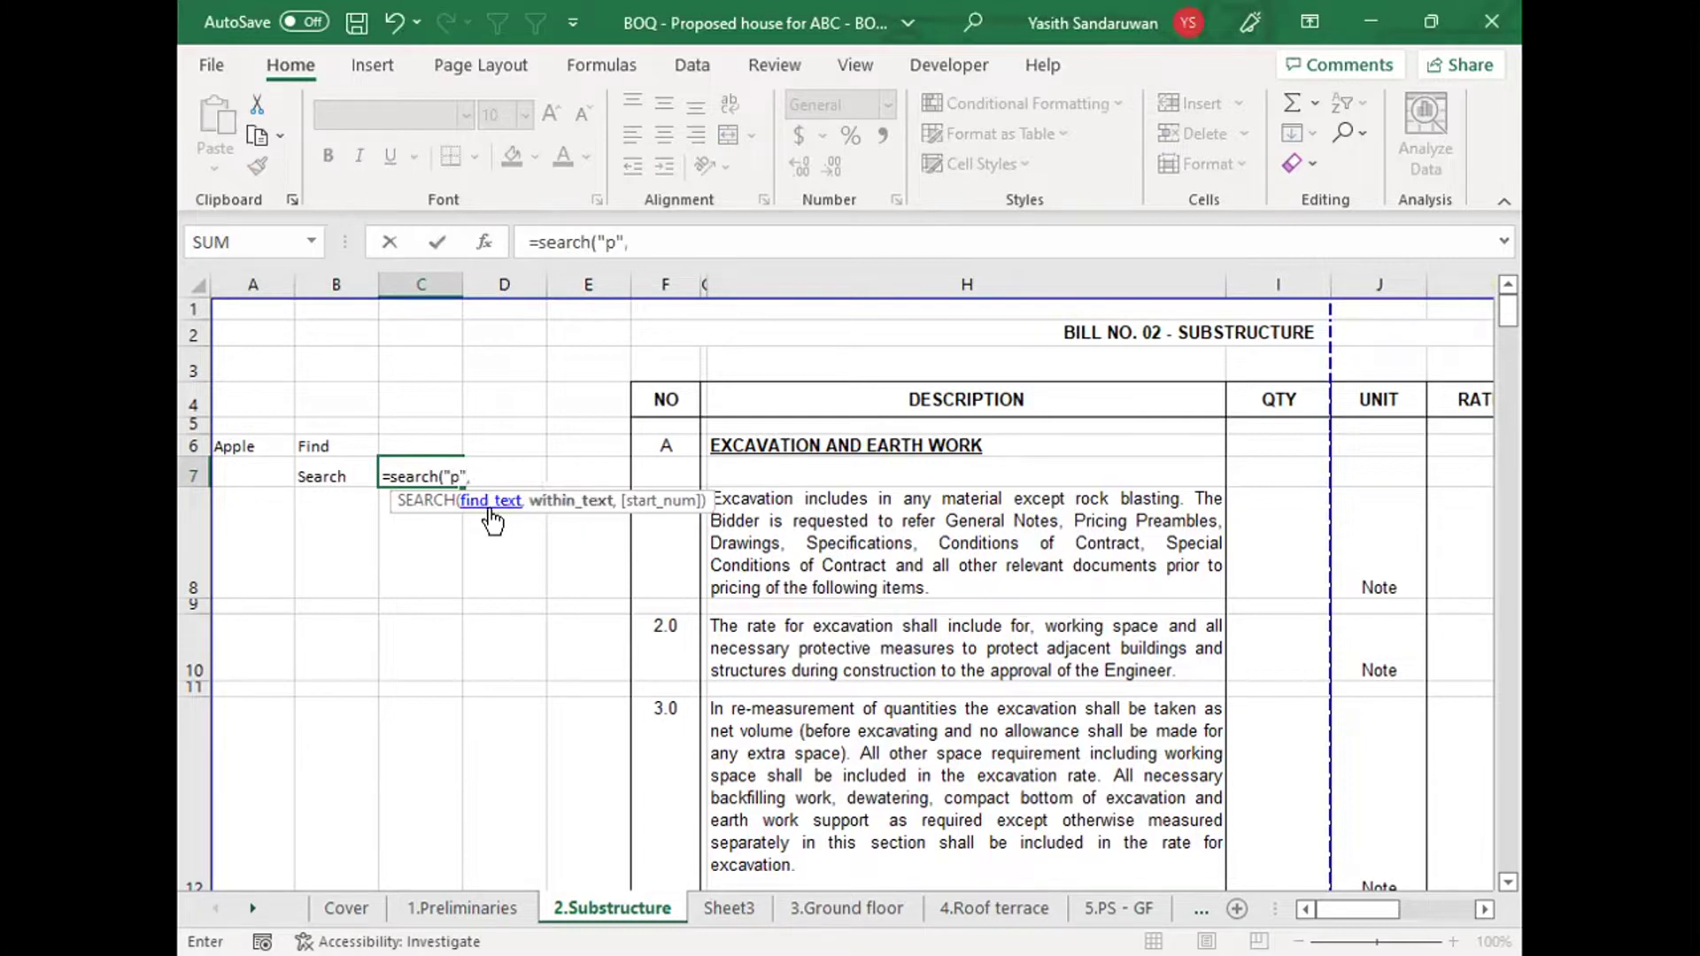
pyautogui.write(',')
pyautogui.click(232, 445)
pyautogui.press('Return')
pyautogui.click(421, 479)
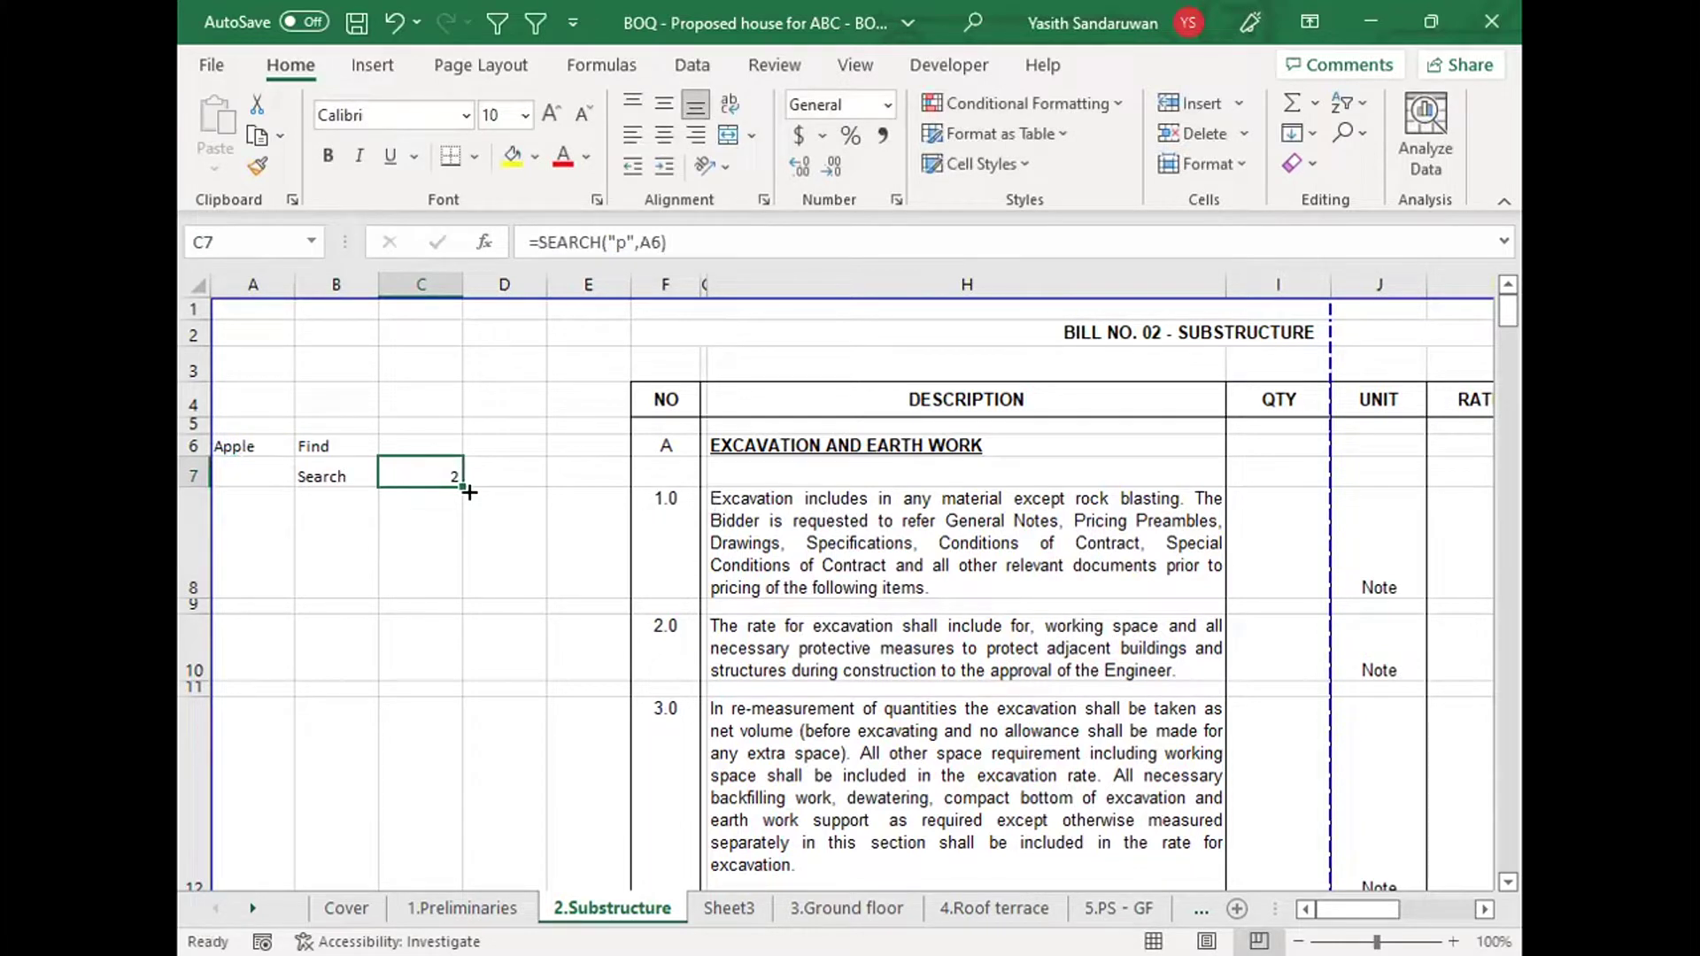
# Step: Enter =FIND("p",A6) in C6 beside the Find label
pyautogui.click(413, 440)
pyautogui.write('=f')
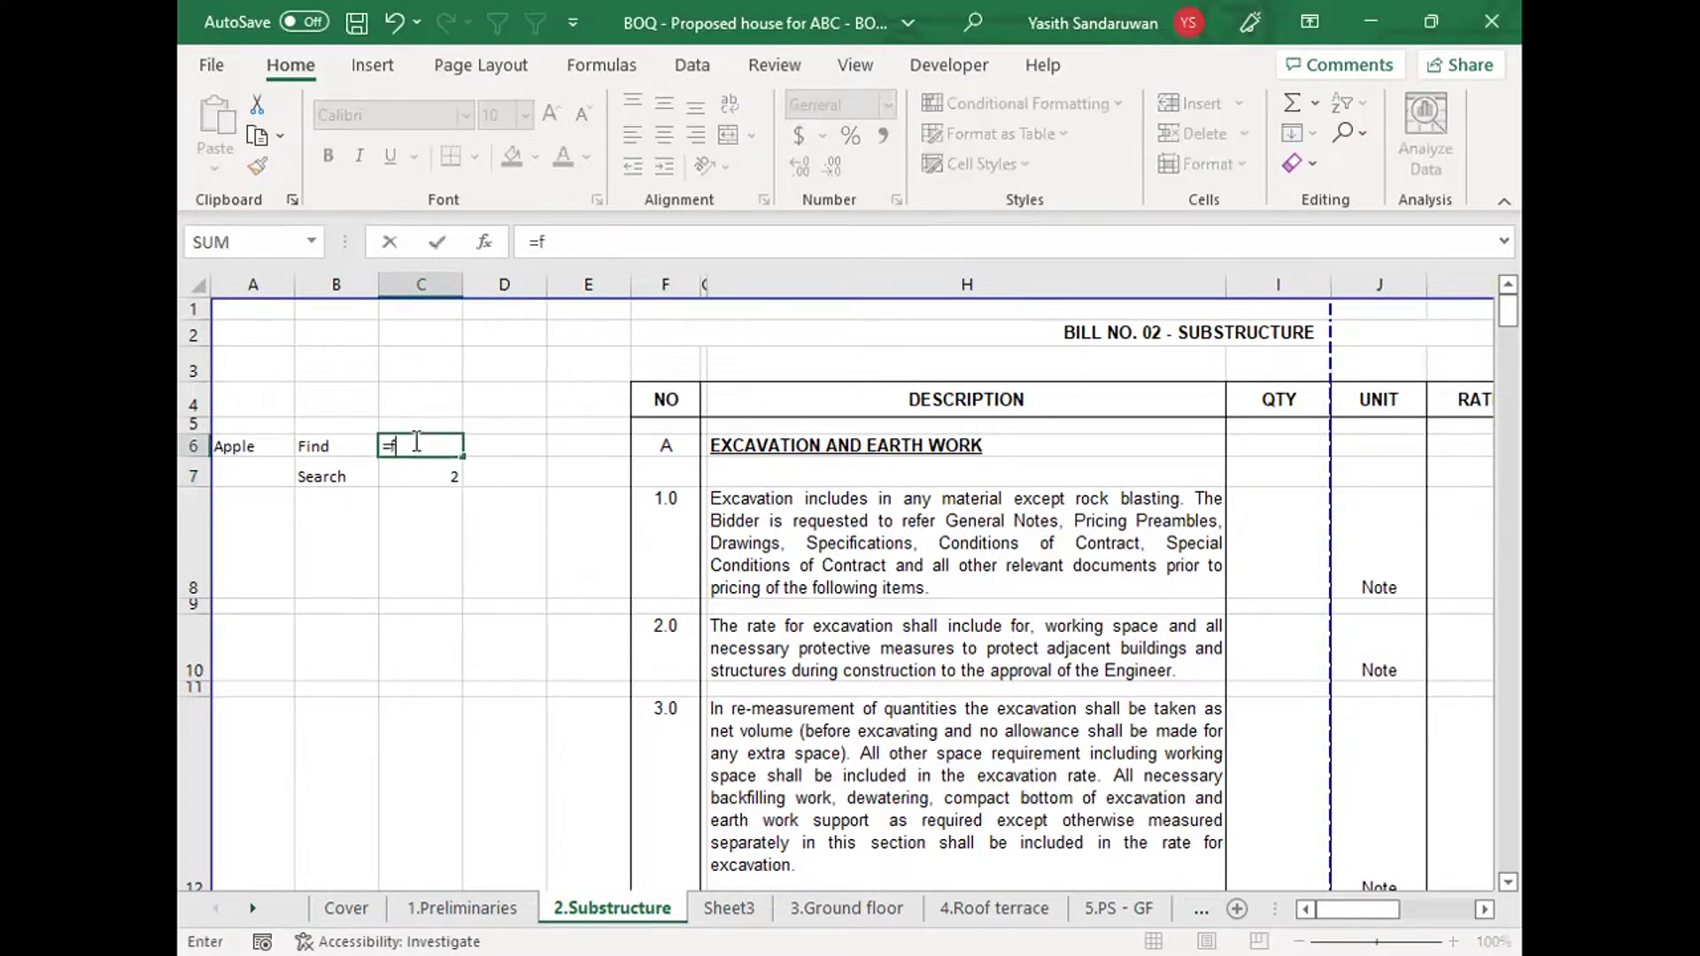
pyautogui.write('ind("')
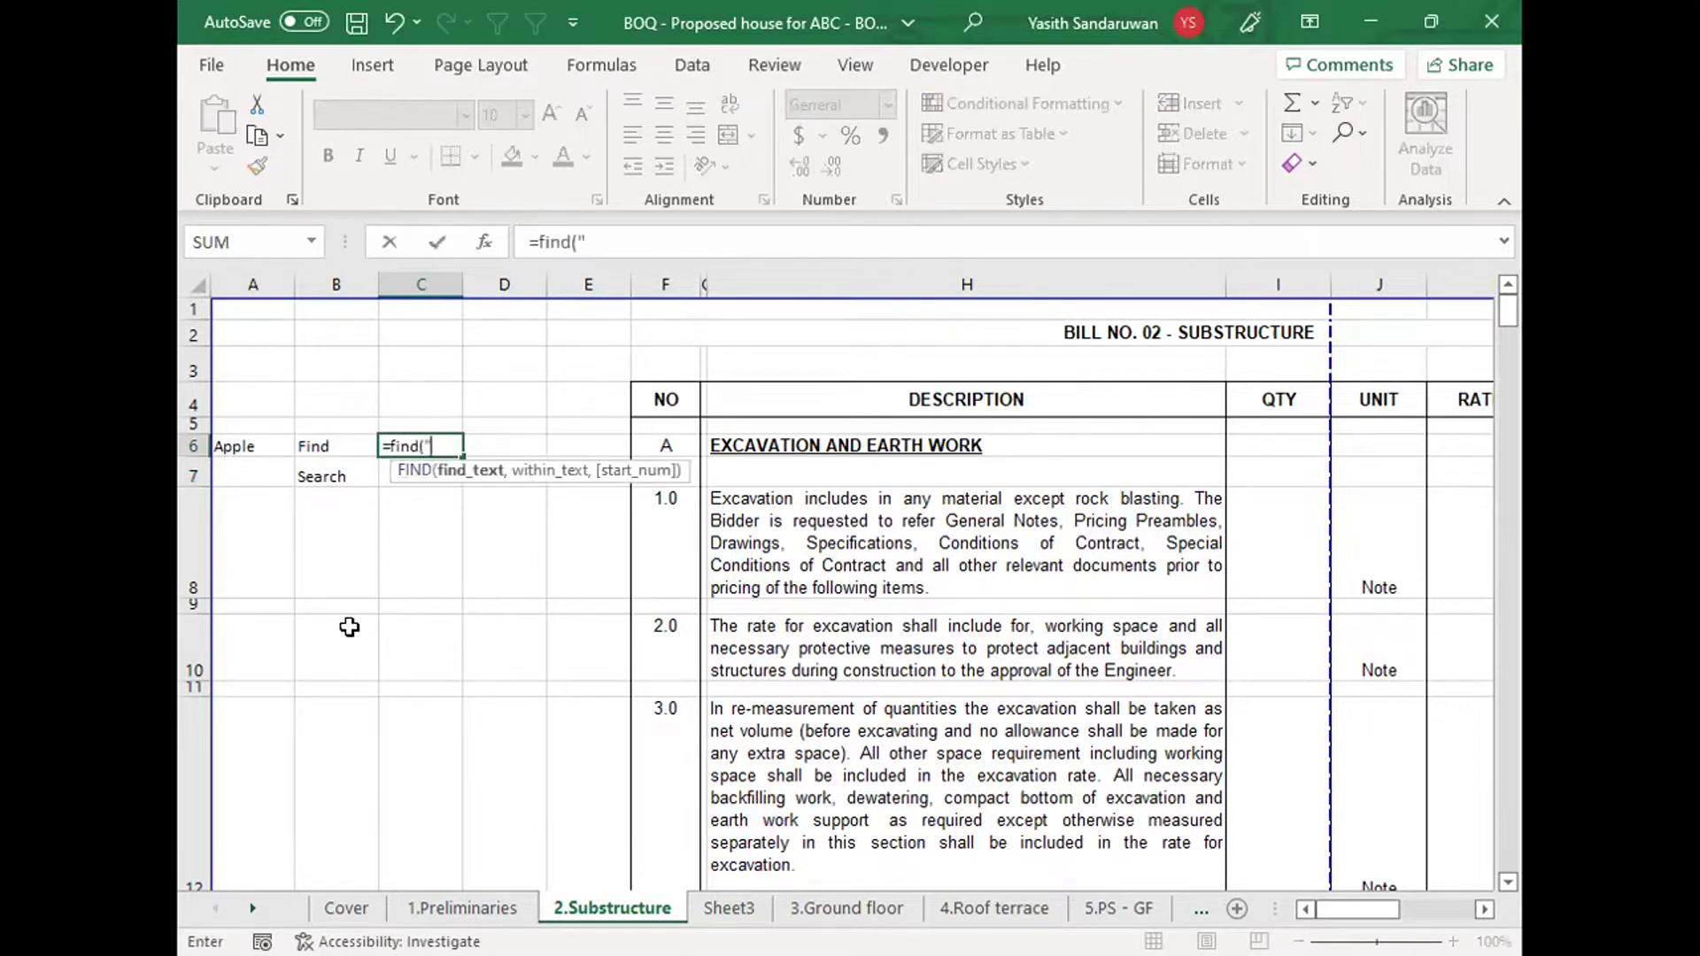
pyautogui.write('p"')
pyautogui.write(',')
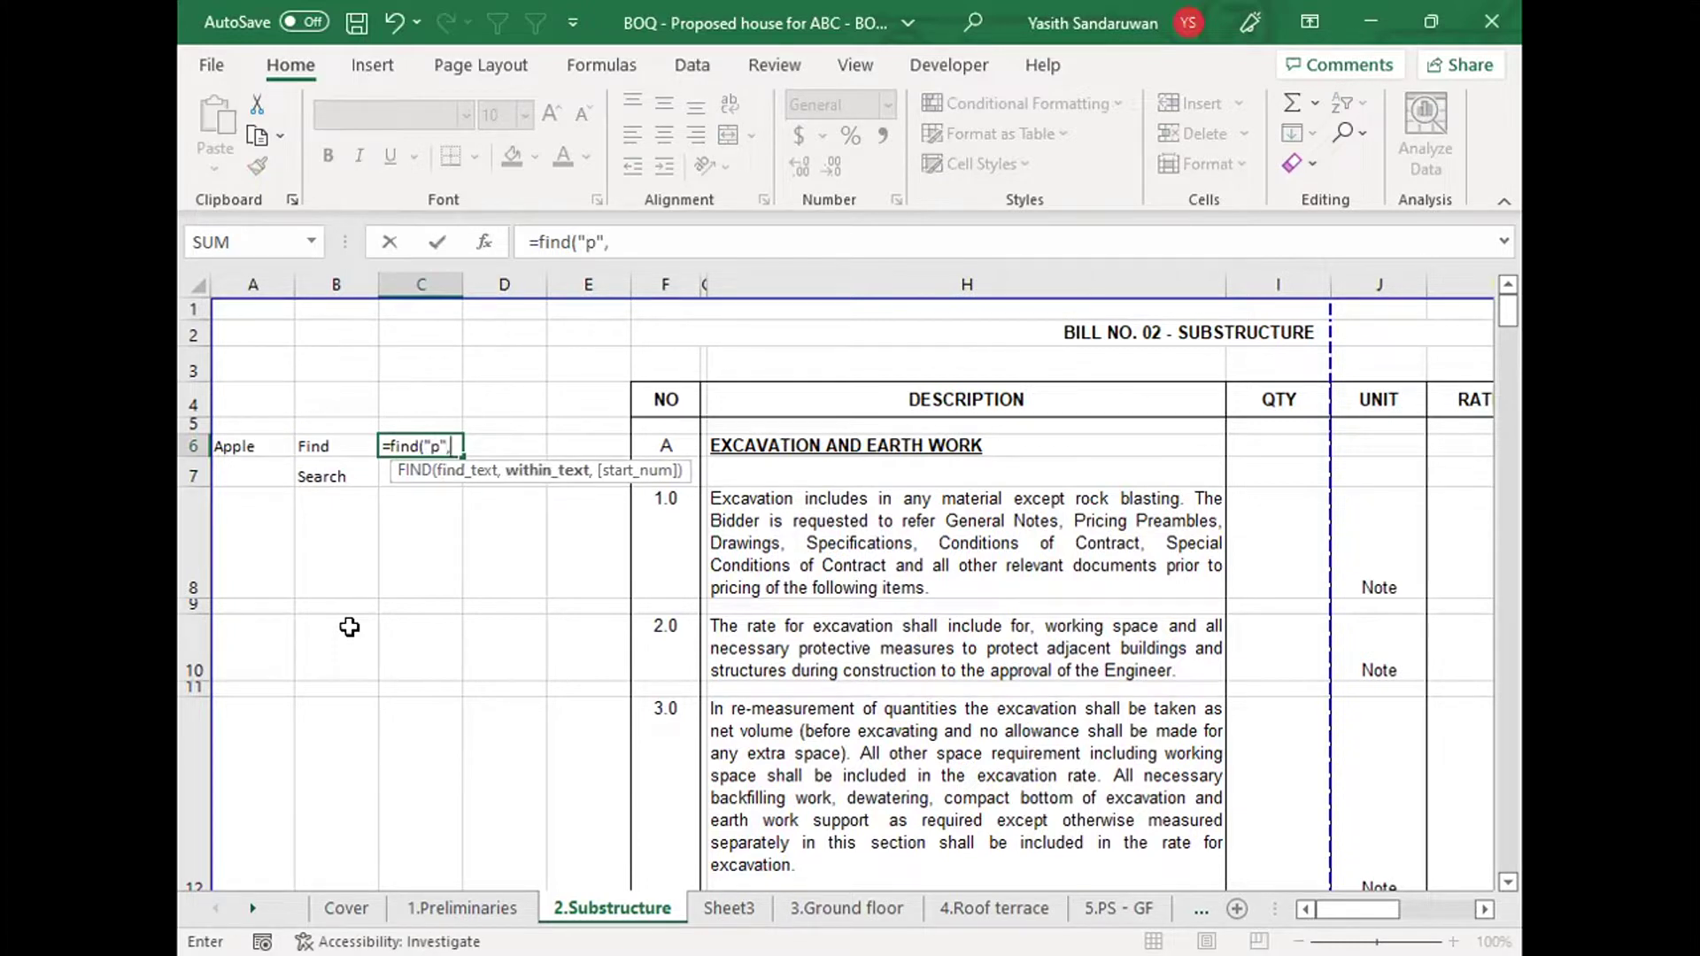
pyautogui.click(243, 446)
pyautogui.write(')')
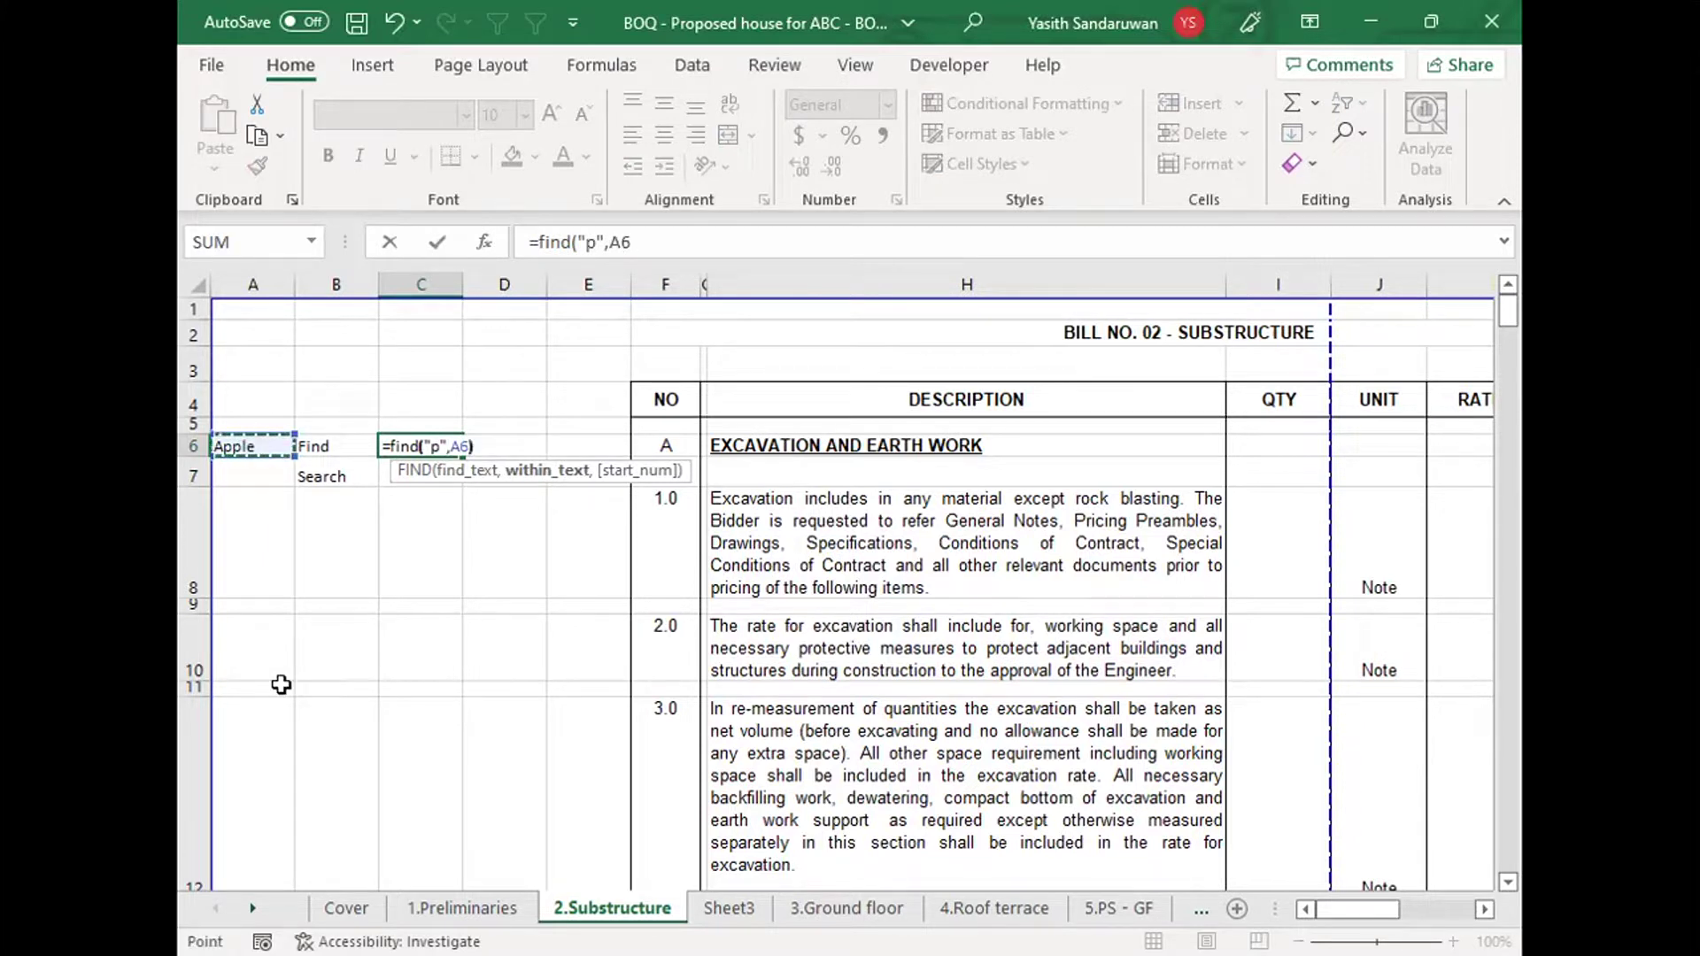
pyautogui.press('Return')
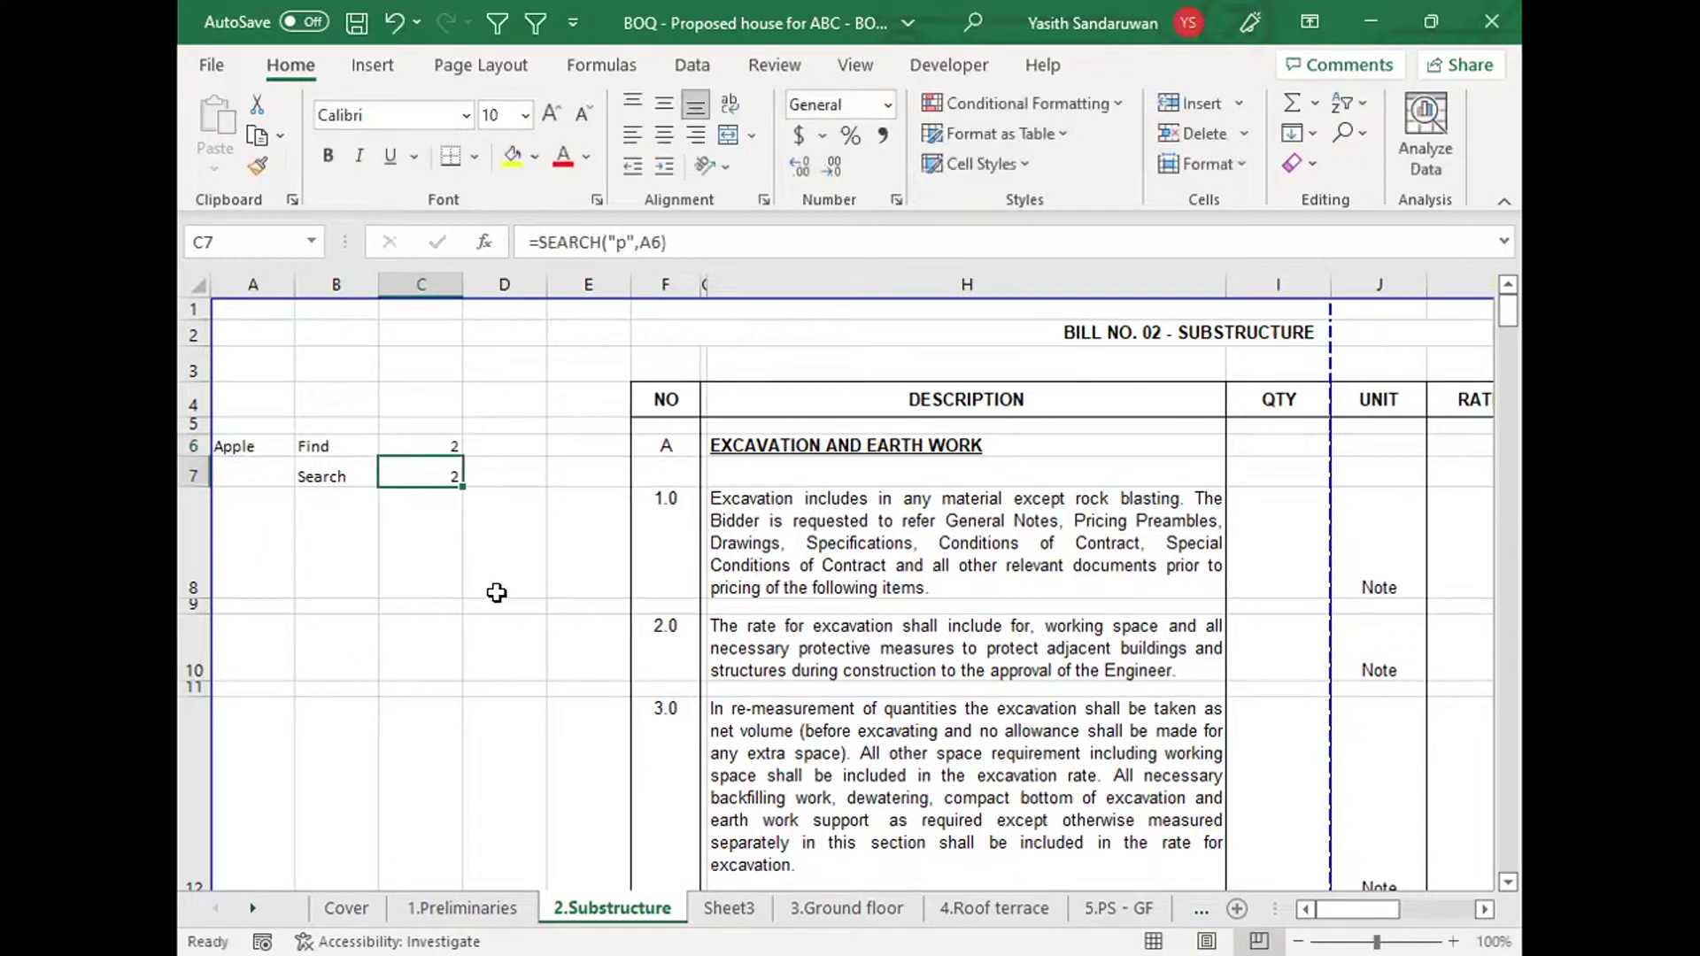
# Step: Change the search text of the SEARCH formula in C7 to a capital "P"
pyautogui.click(433, 444)
pyautogui.click(436, 469)
pyautogui.click(626, 244)
pyautogui.press('BackSpace')
pyautogui.write('P')
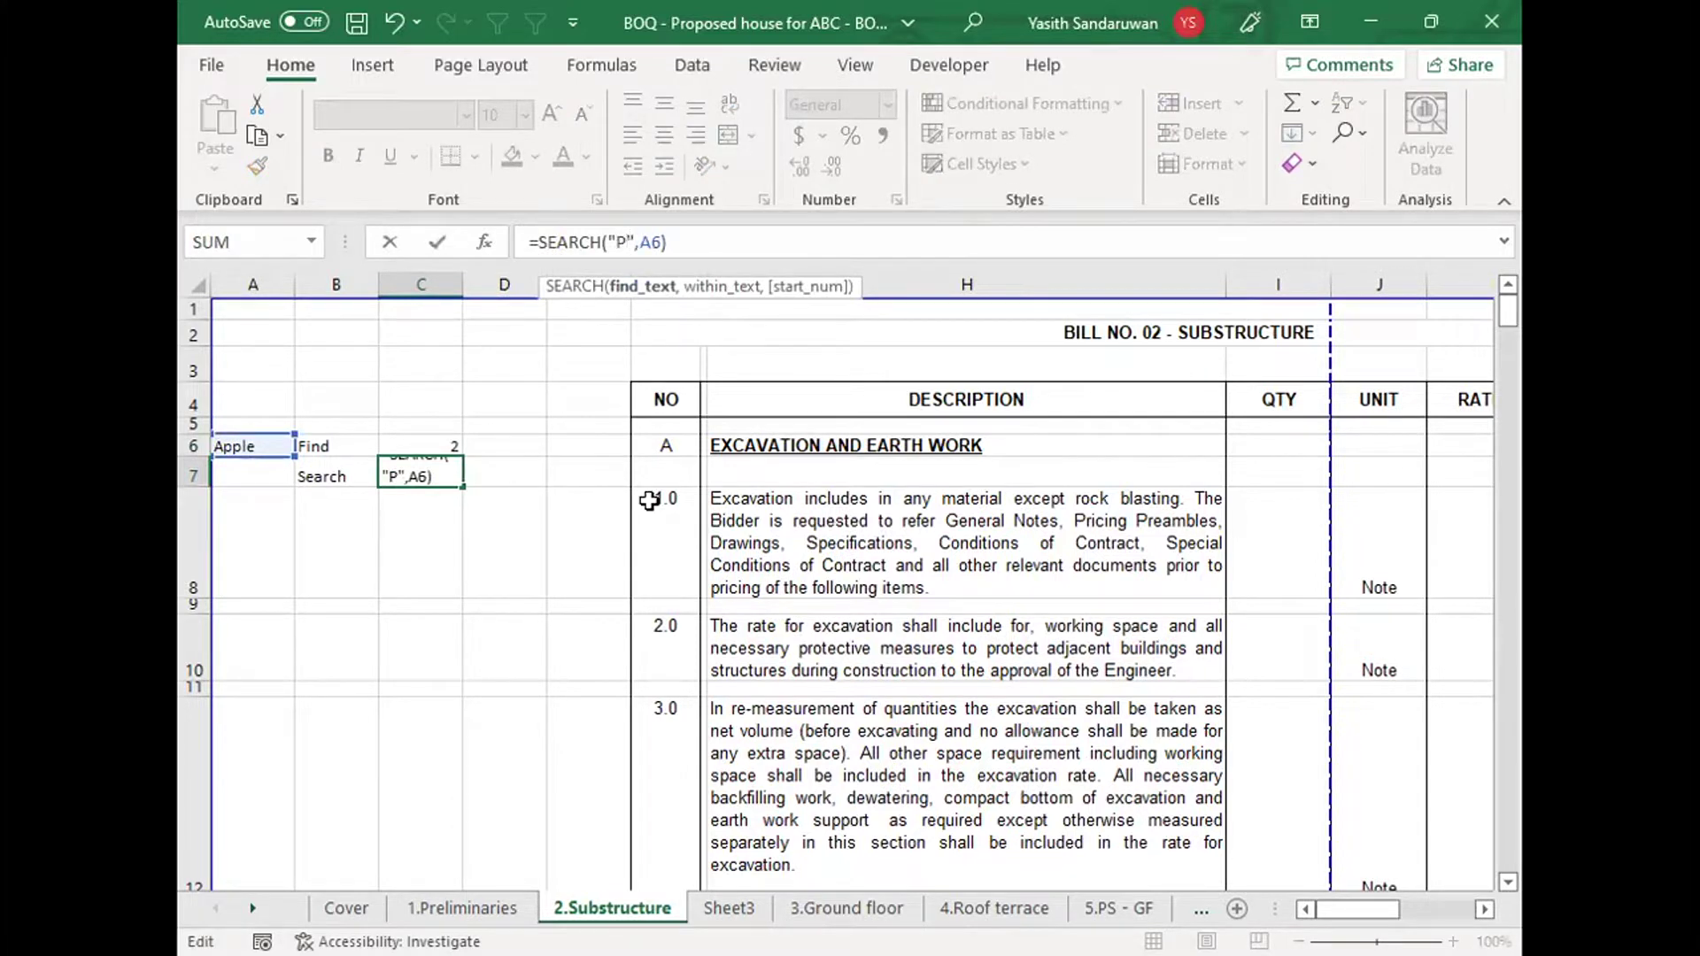
pyautogui.press('Return')
pyautogui.press('Up')
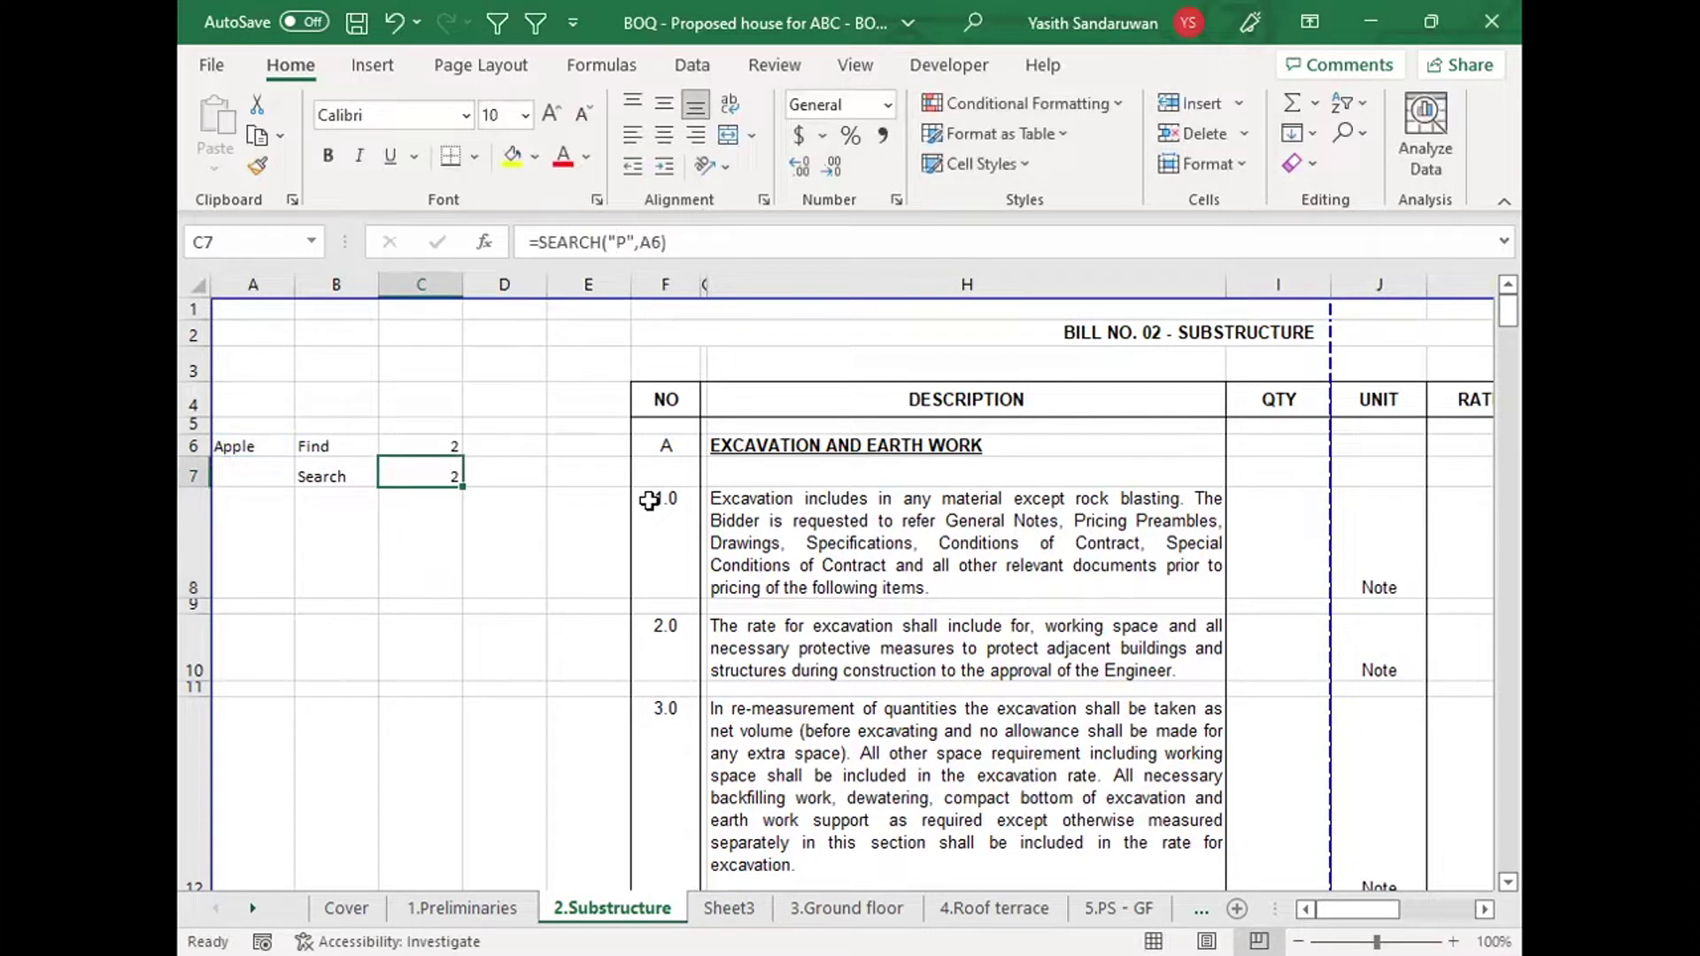
# Step: Change the search text of the FIND formula in C6 to a capital "P"
pyautogui.press('Up')
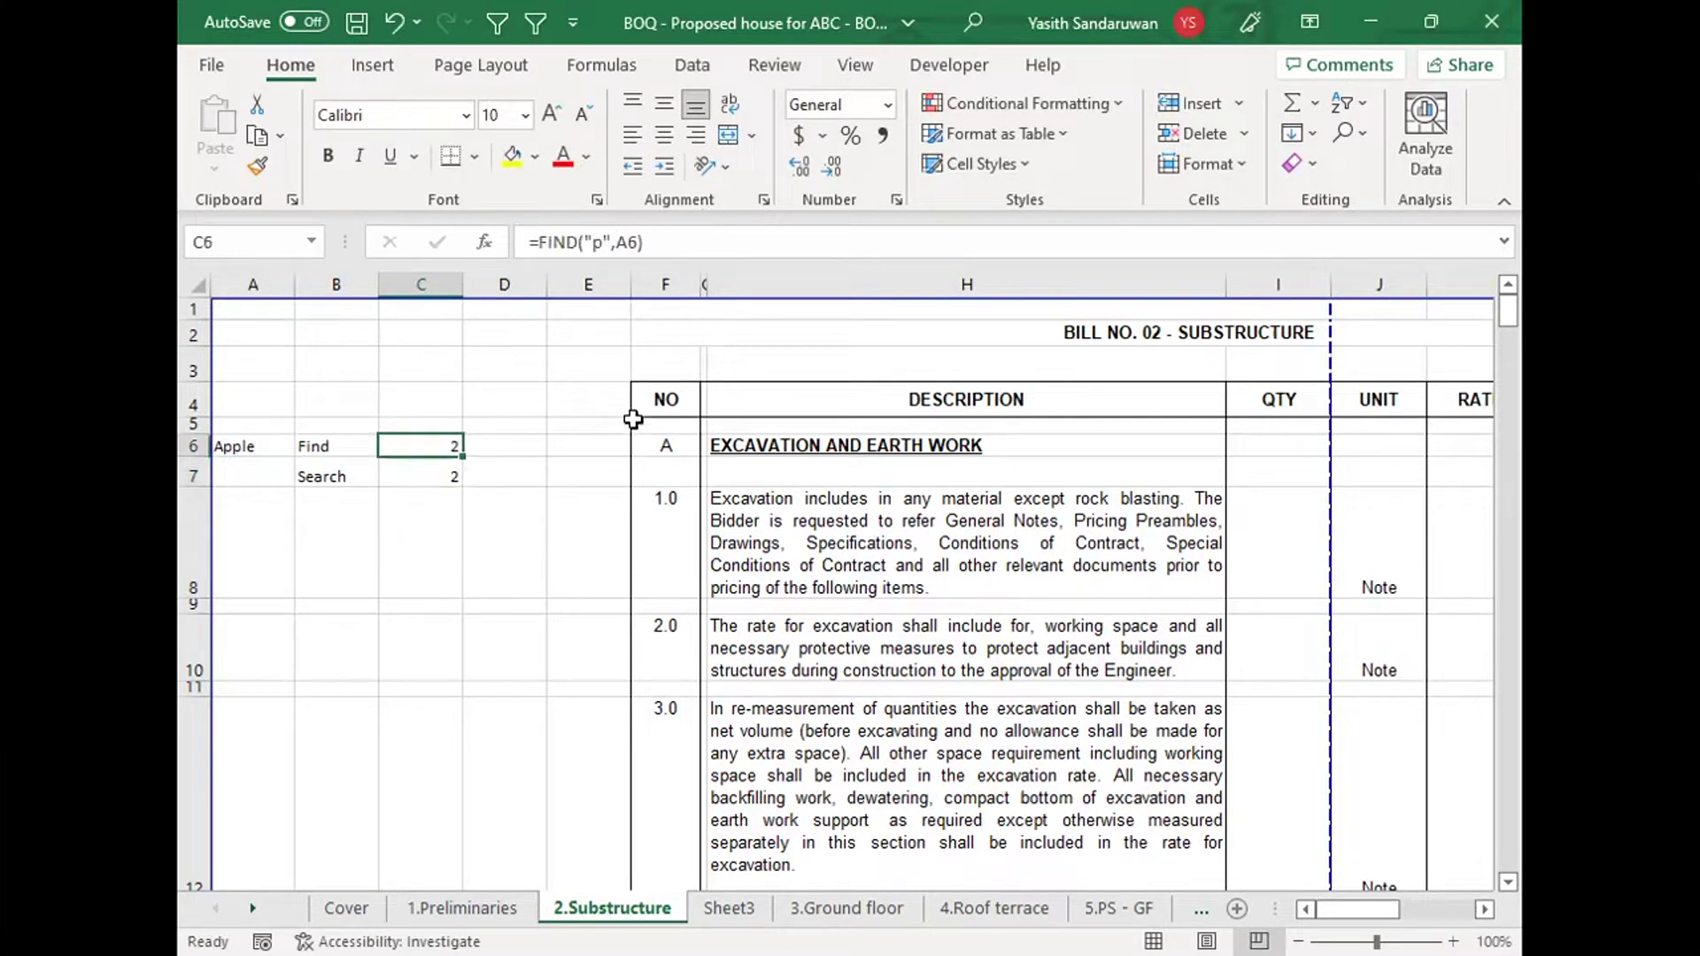
pyautogui.click(606, 242)
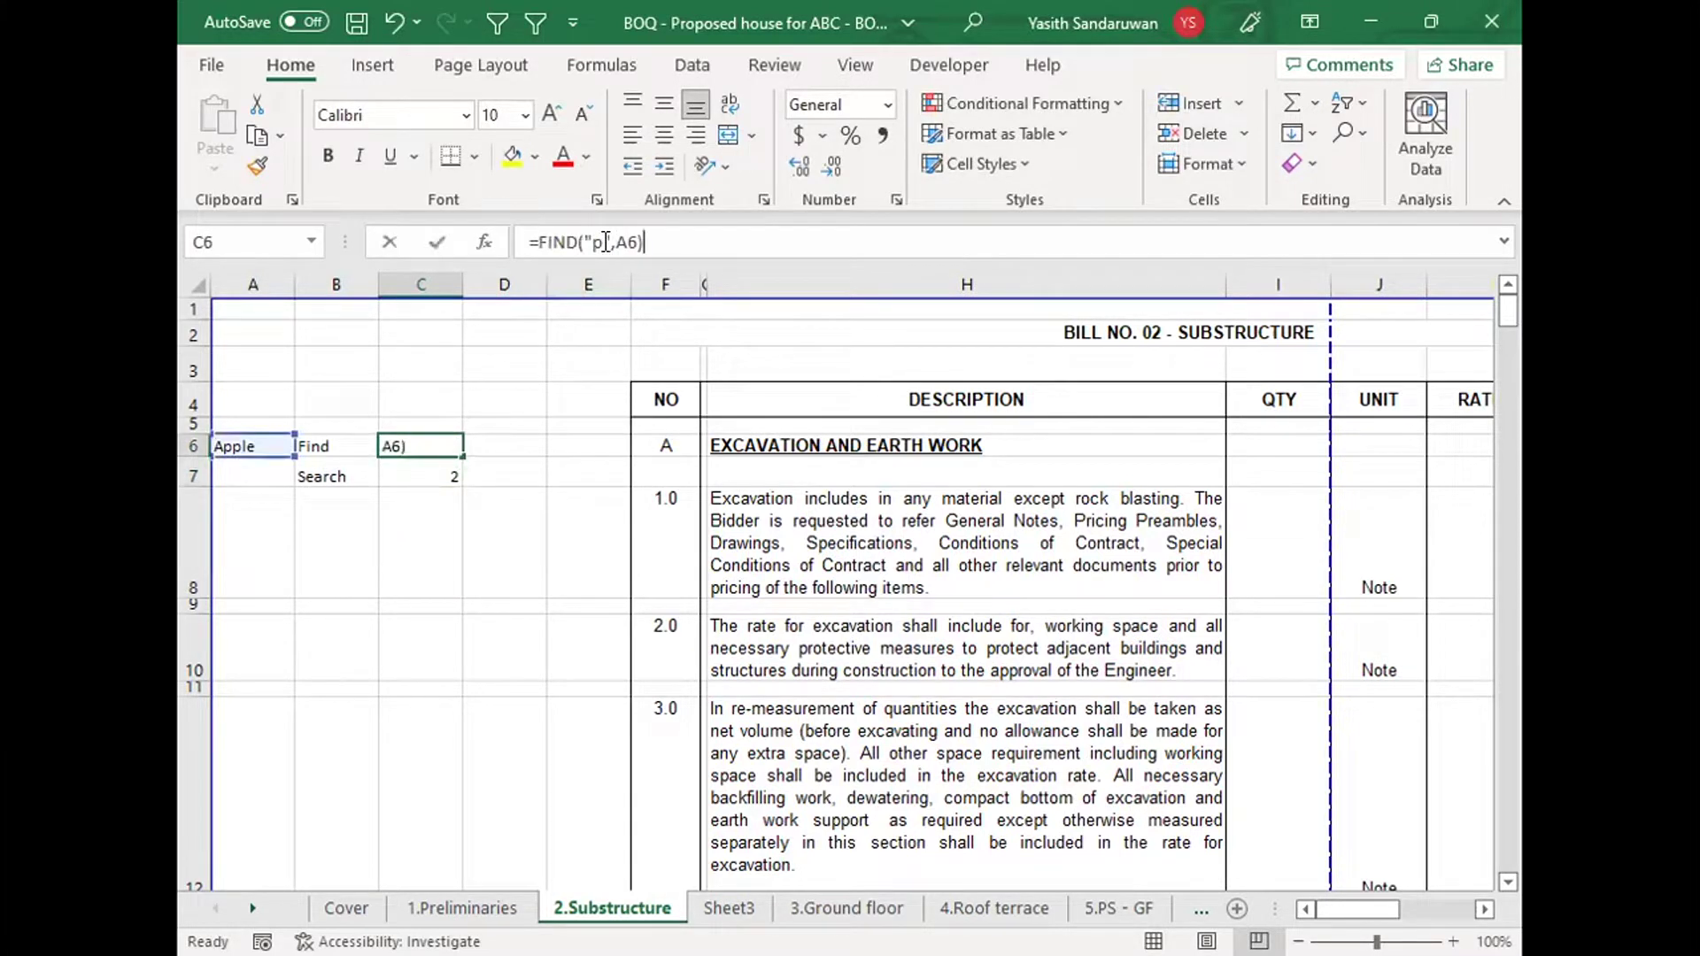
pyautogui.click(605, 241)
pyautogui.press('BackSpace')
pyautogui.write('P')
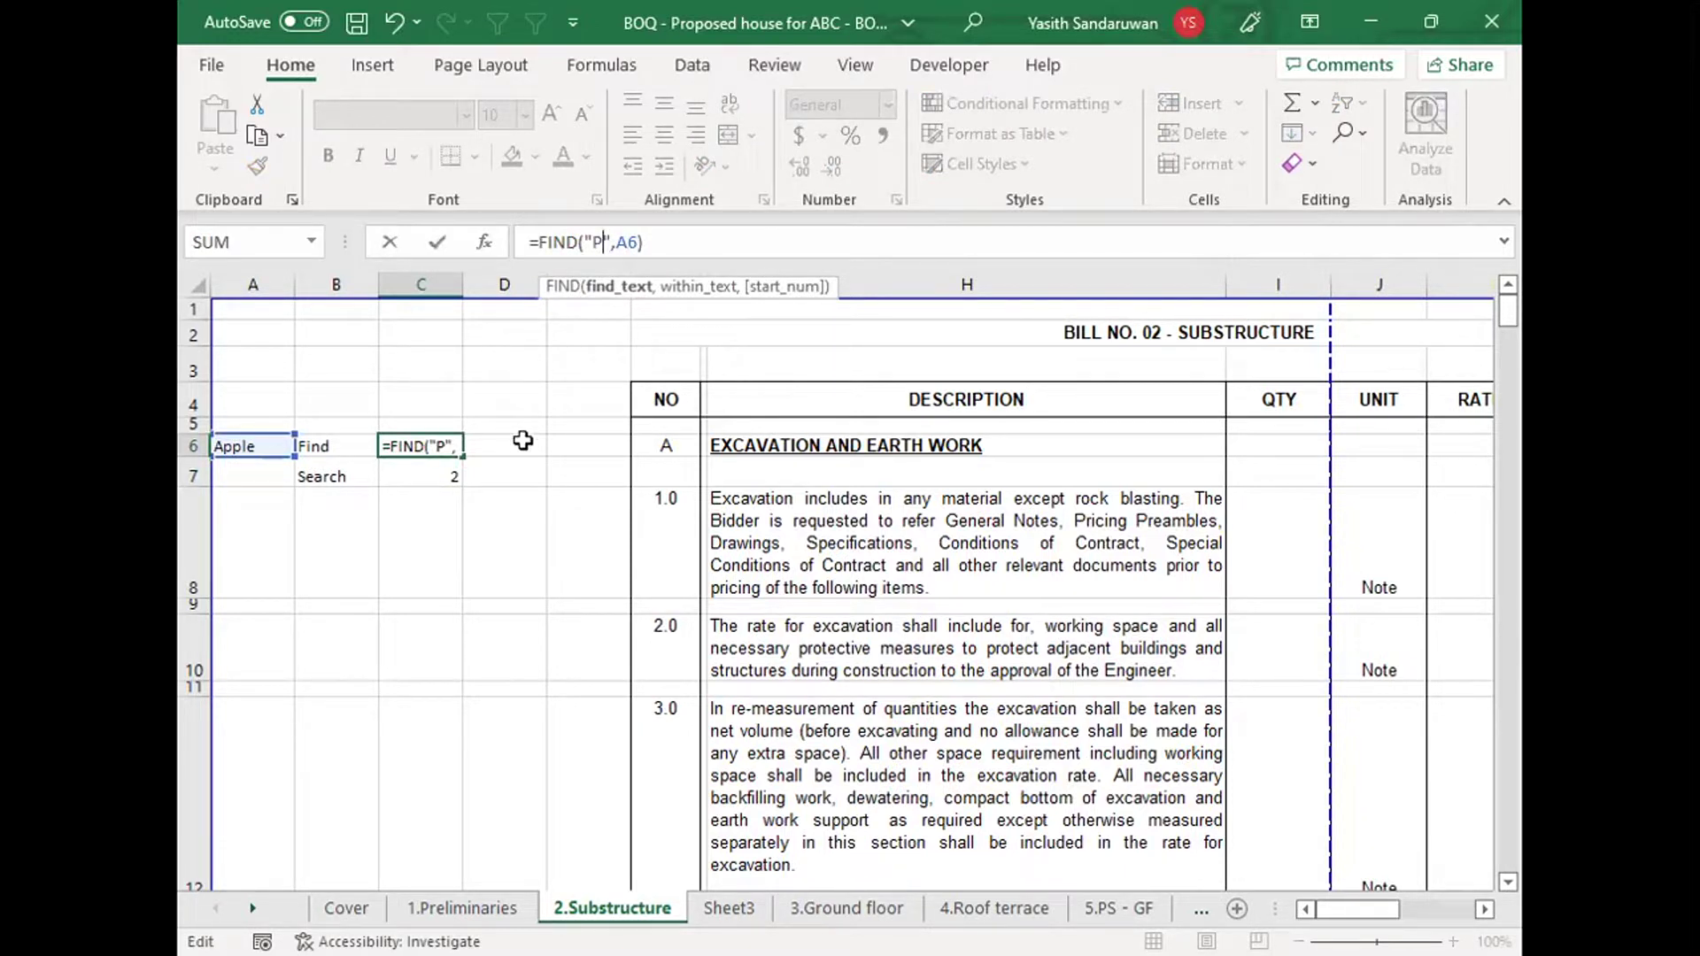
pyautogui.press('Return')
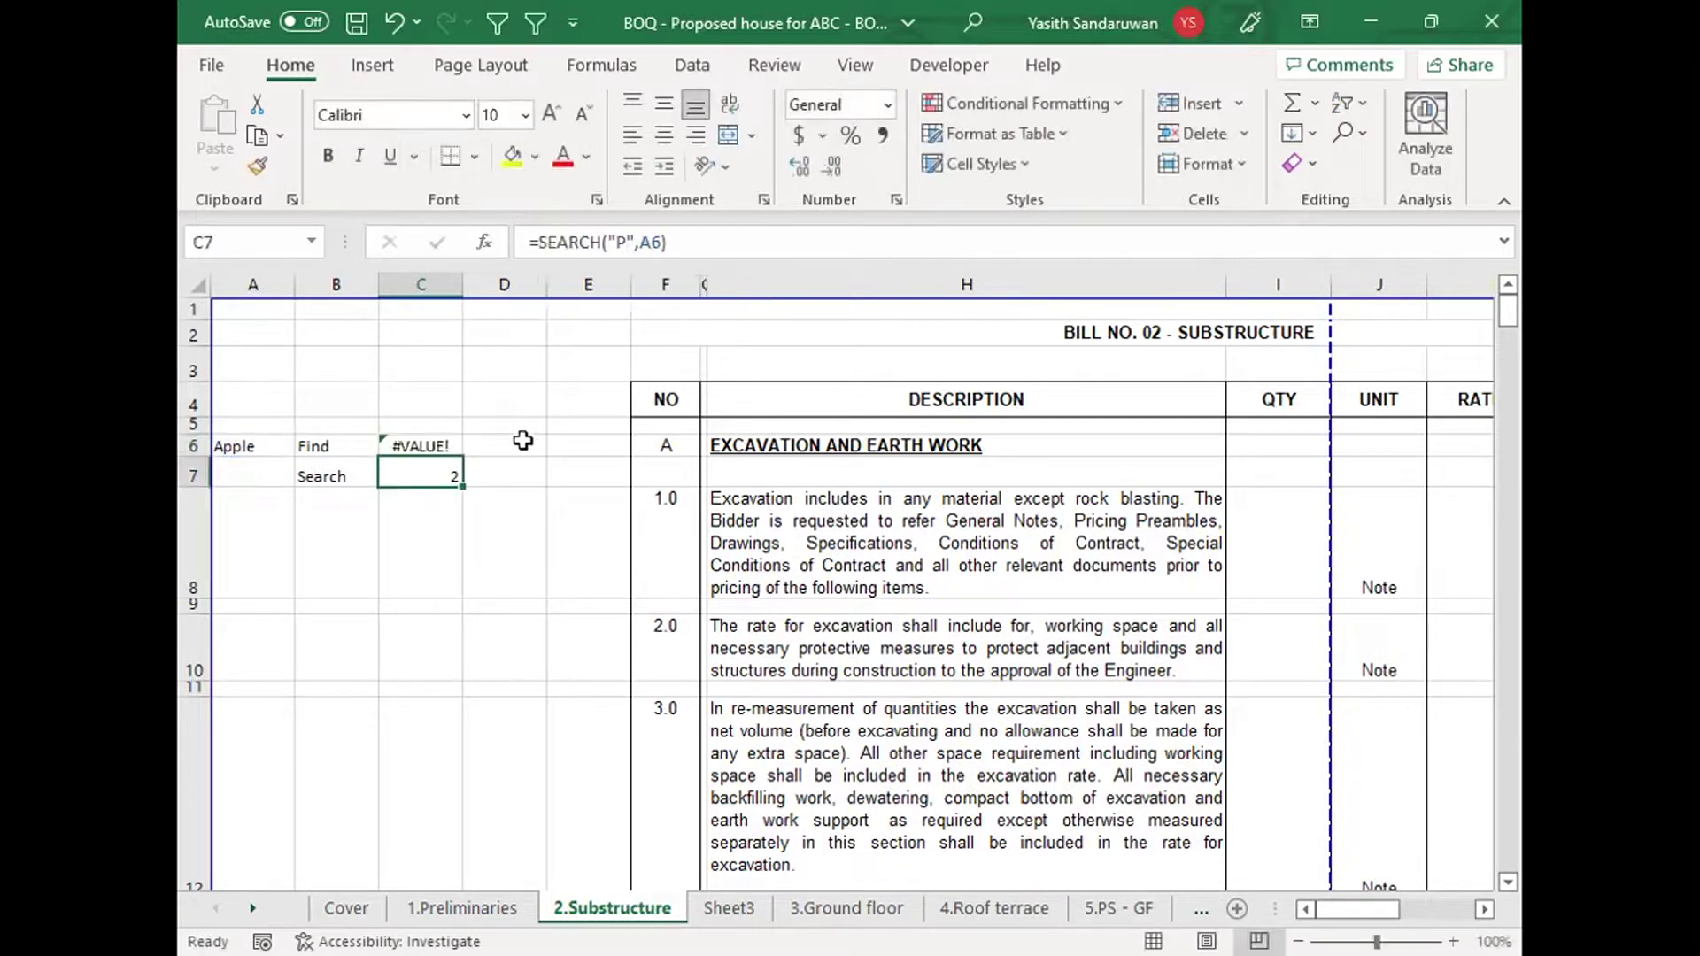
# Step: Compare the results of the FIND formula in C6 and the SEARCH formula in C7
pyautogui.click(466, 448)
pyautogui.click(443, 444)
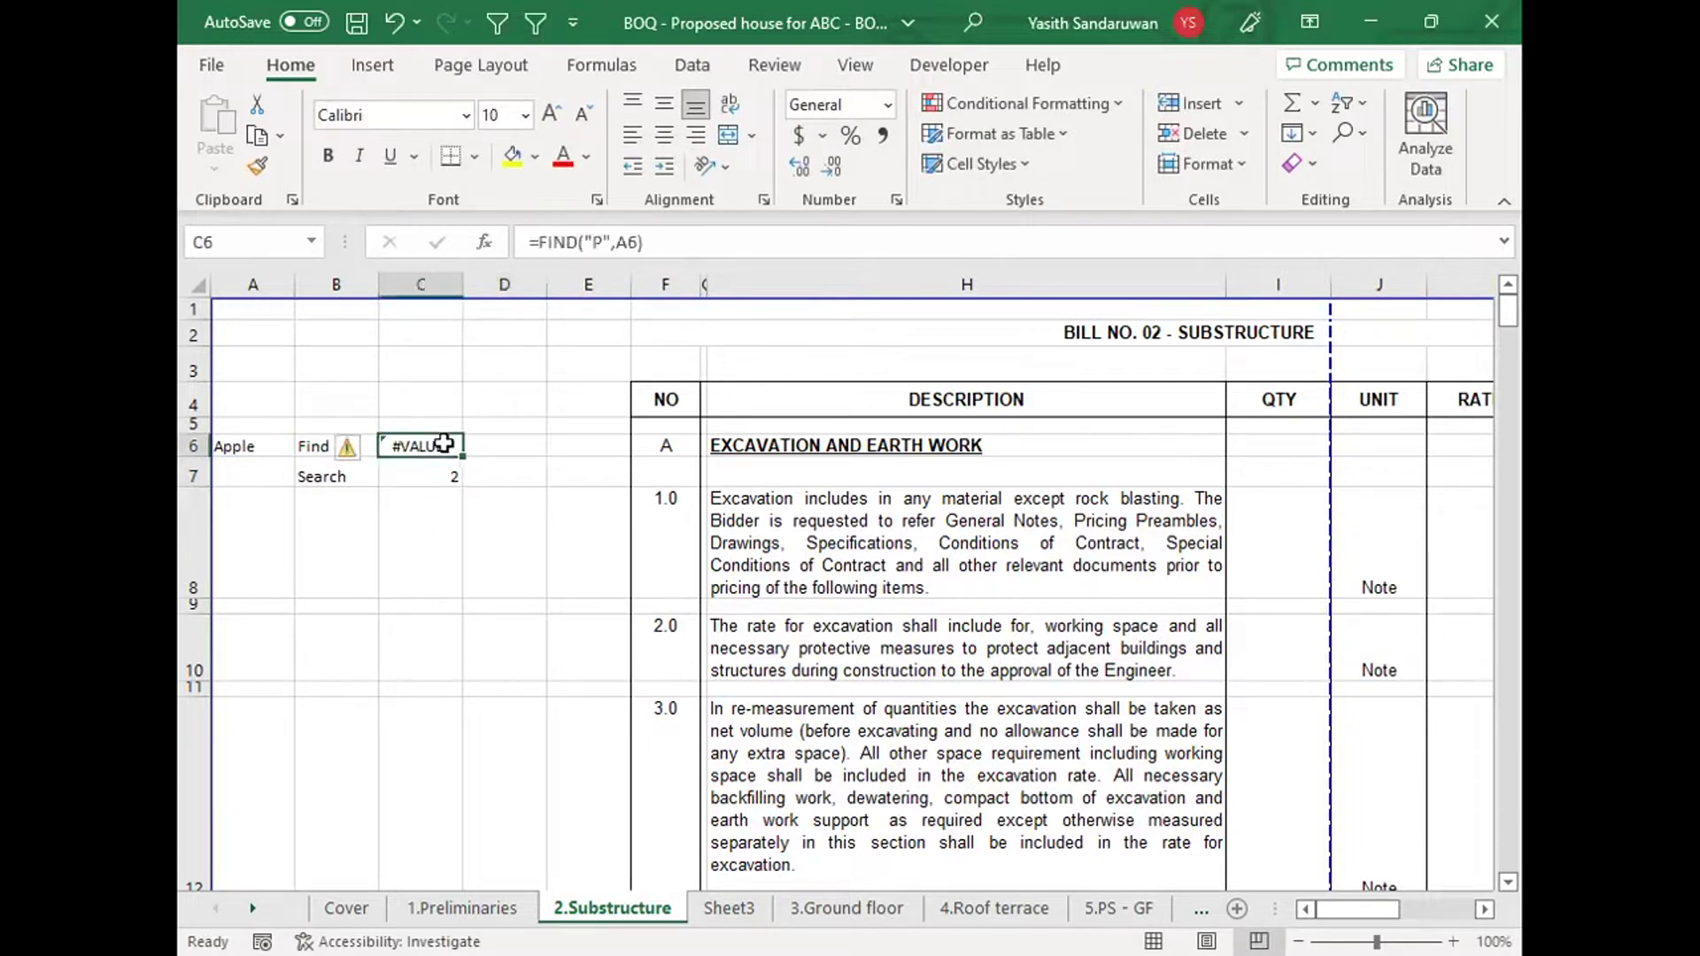
pyautogui.click(414, 476)
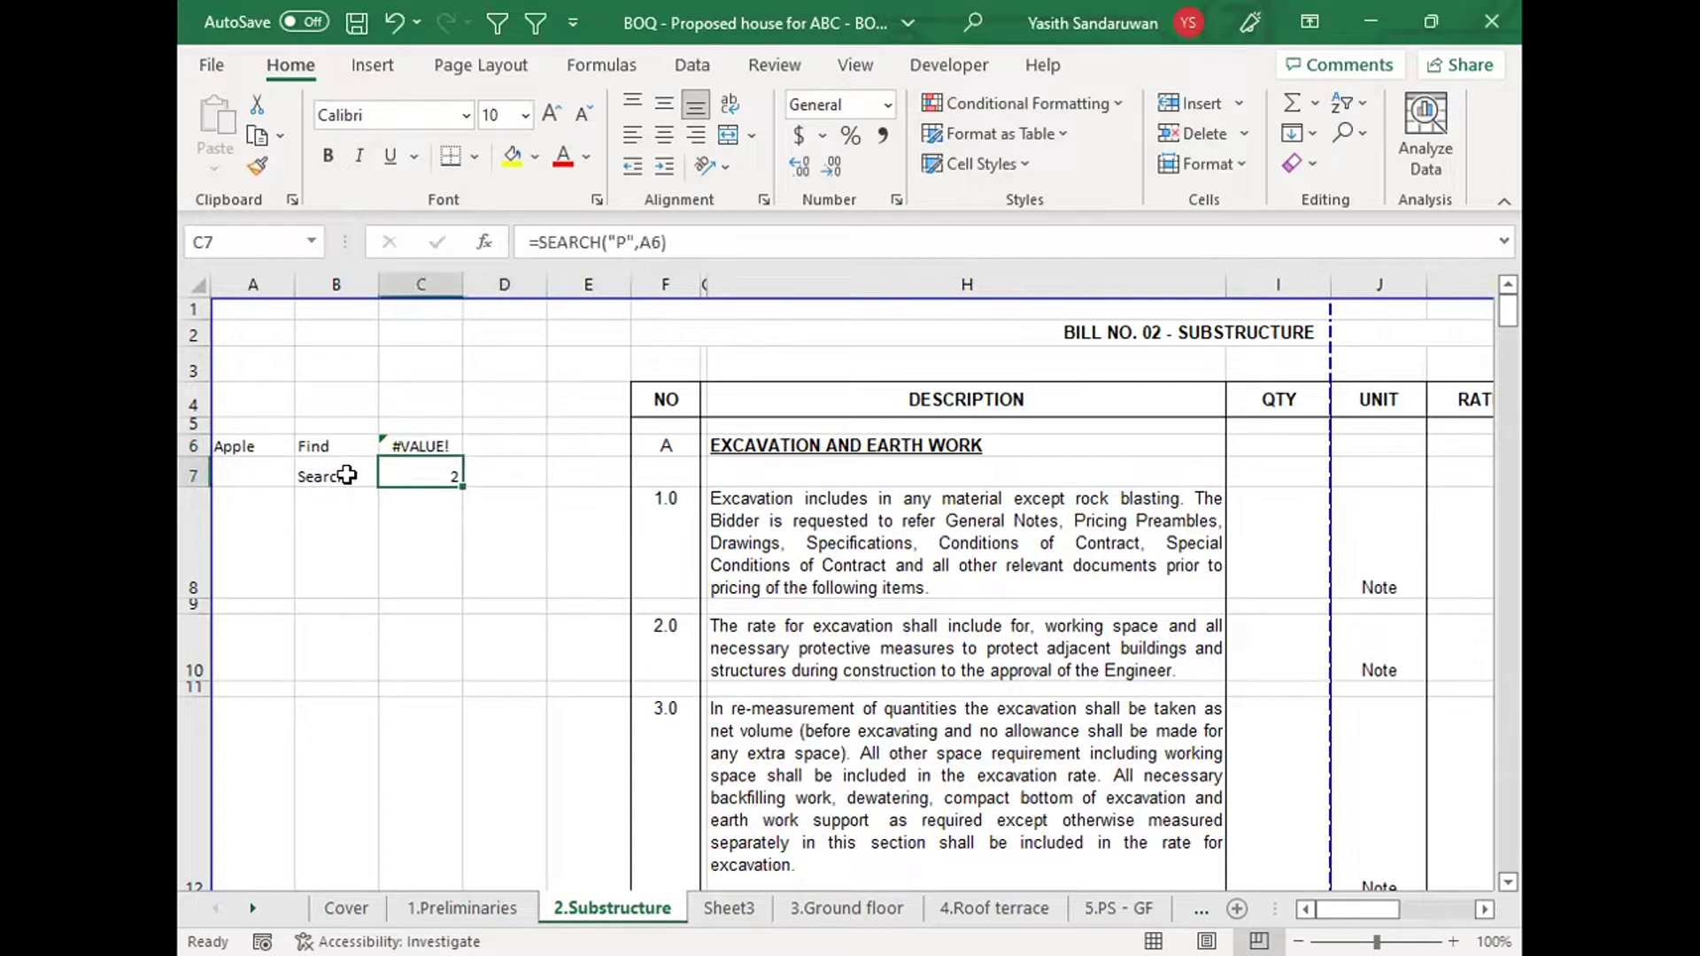
pyautogui.click(410, 444)
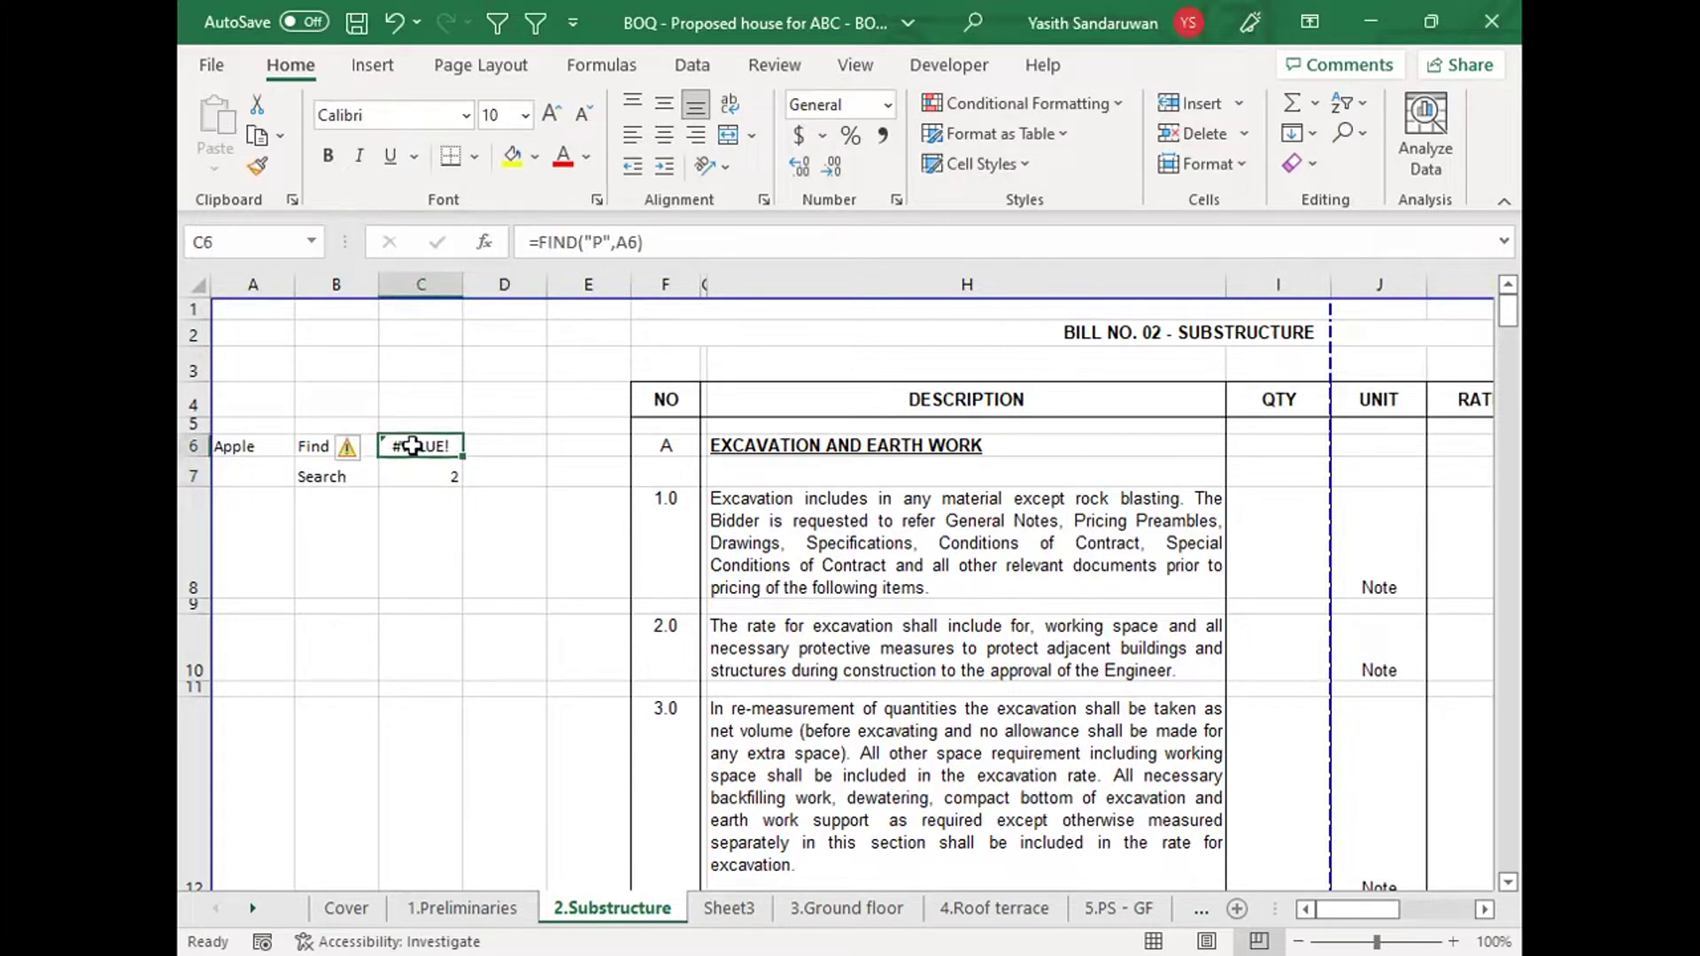
pyautogui.click(423, 473)
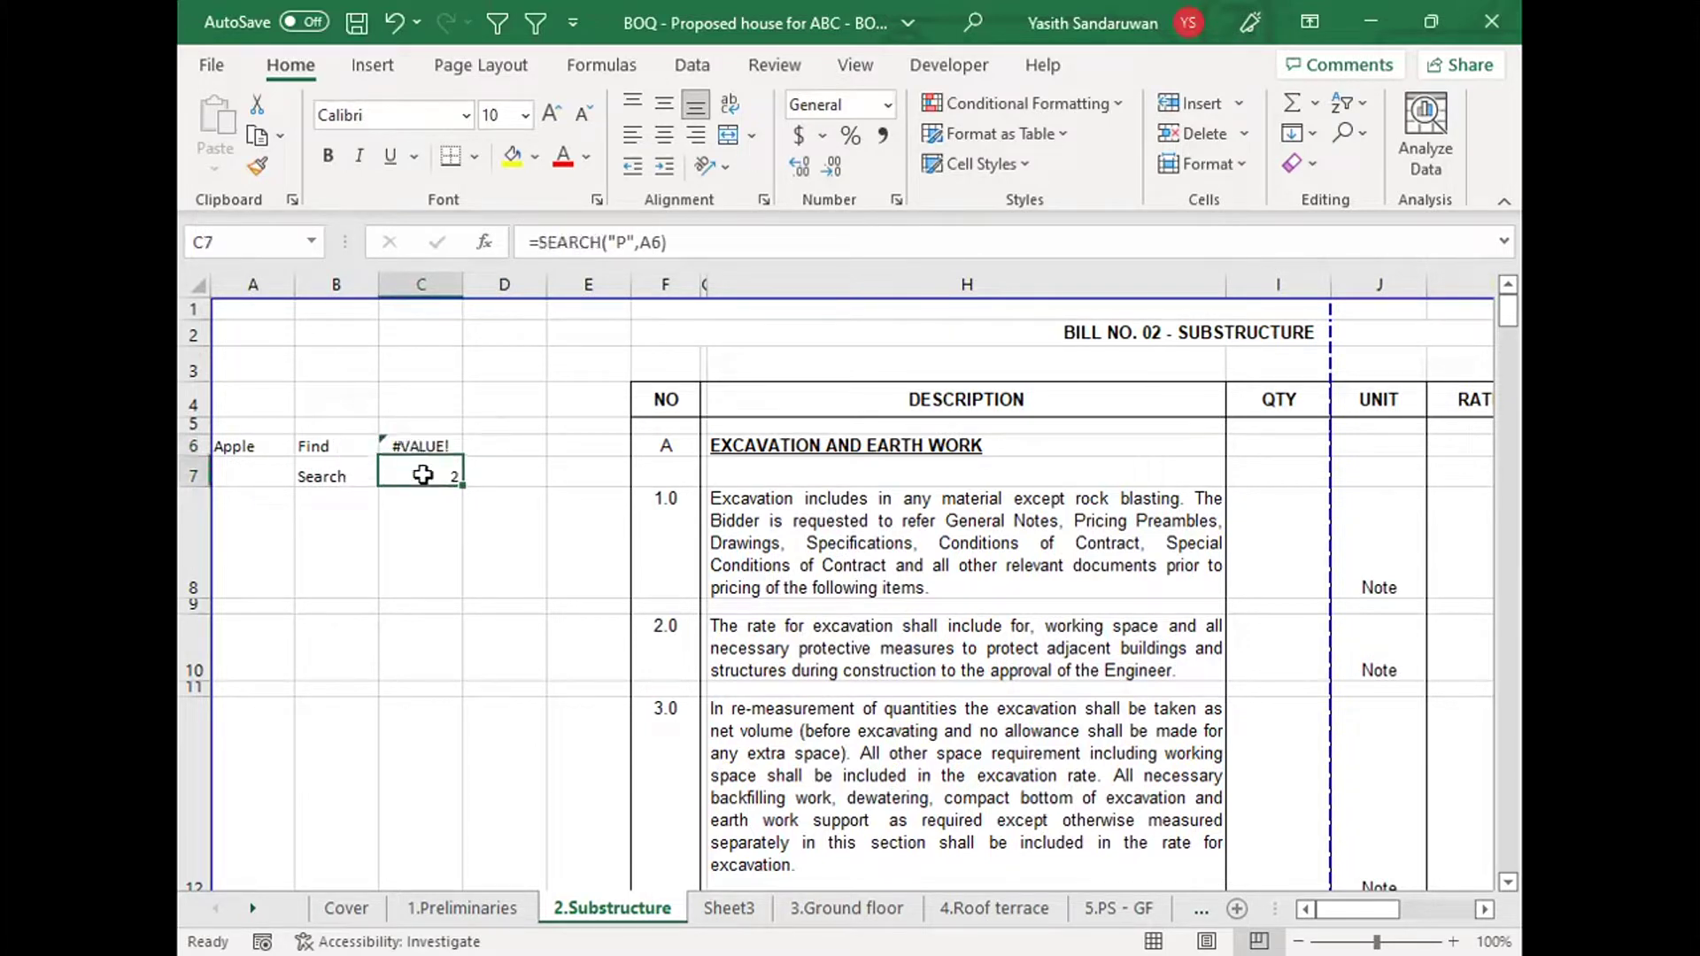
# Step: Wrap the FIND formula in C6 in ISNUMBER and review the FIND part as its argument
pyautogui.click(425, 444)
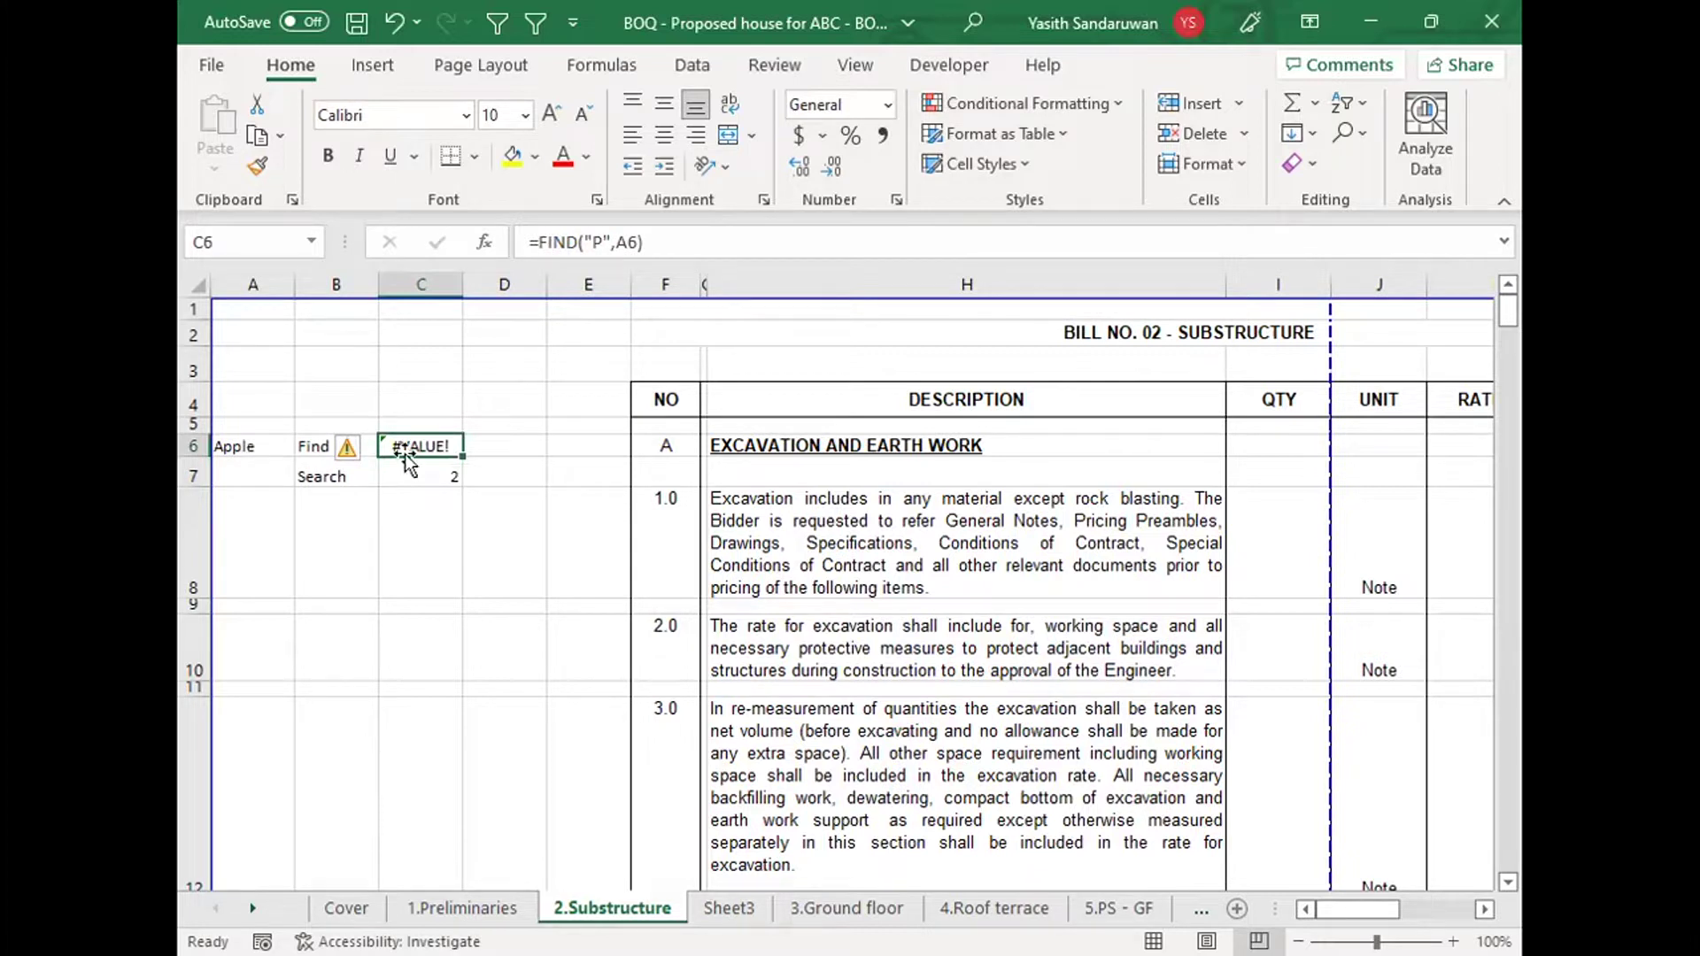
pyautogui.click(537, 245)
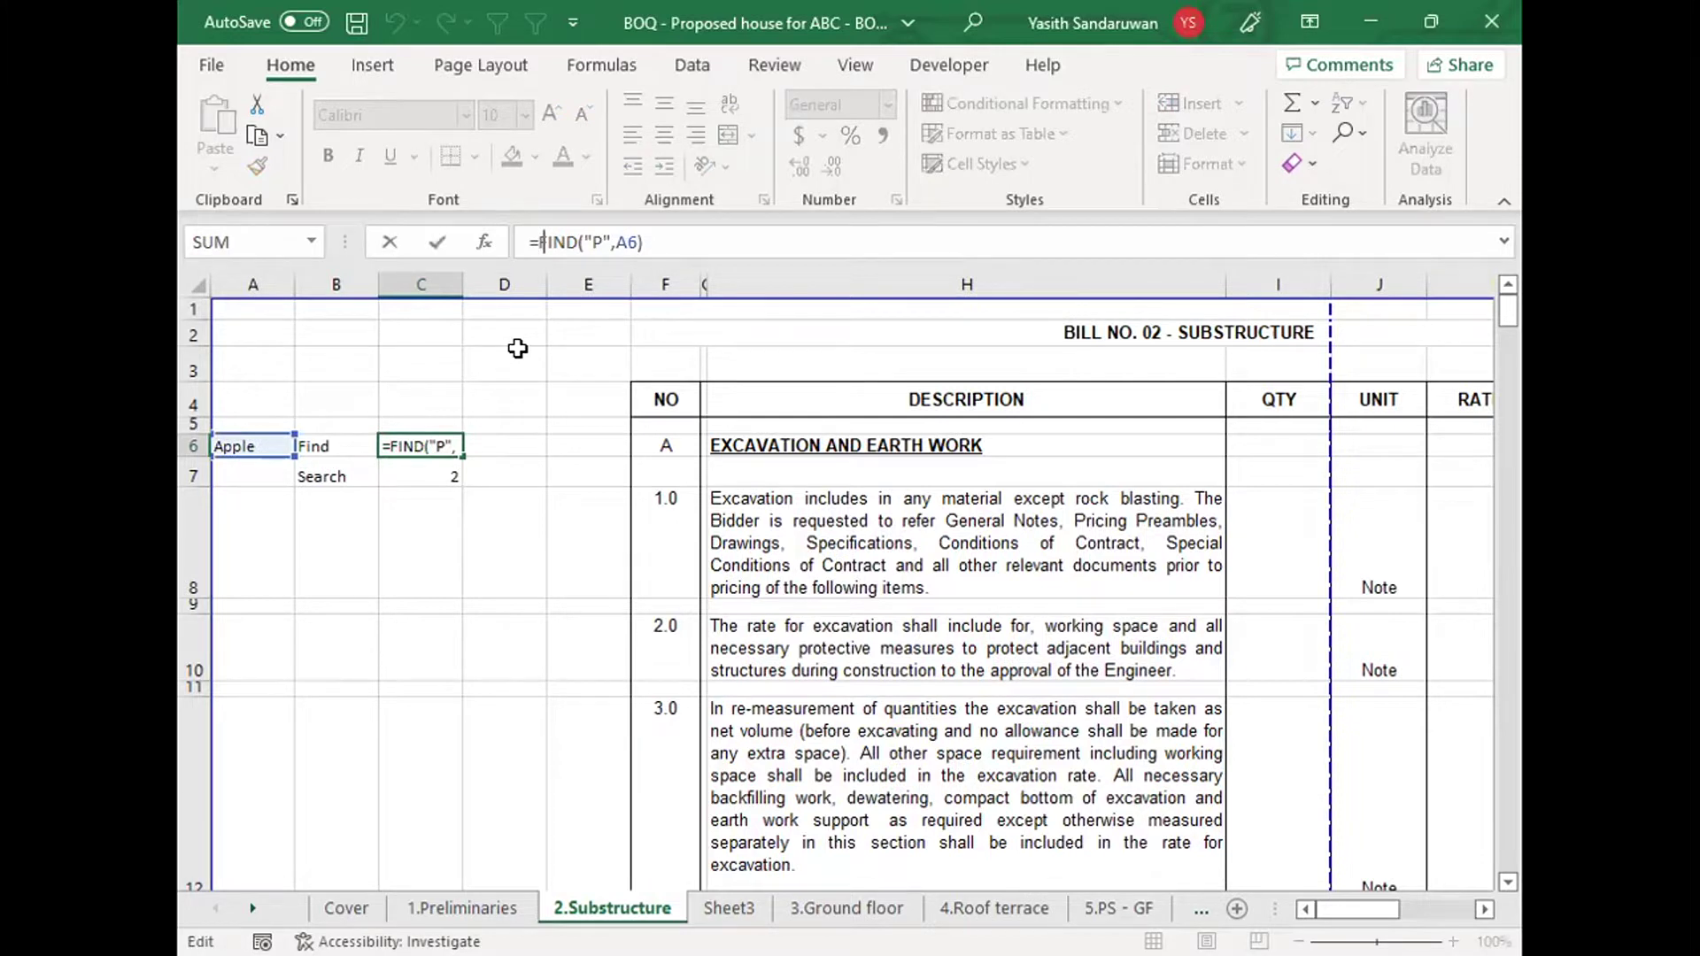
pyautogui.write('isnumber')
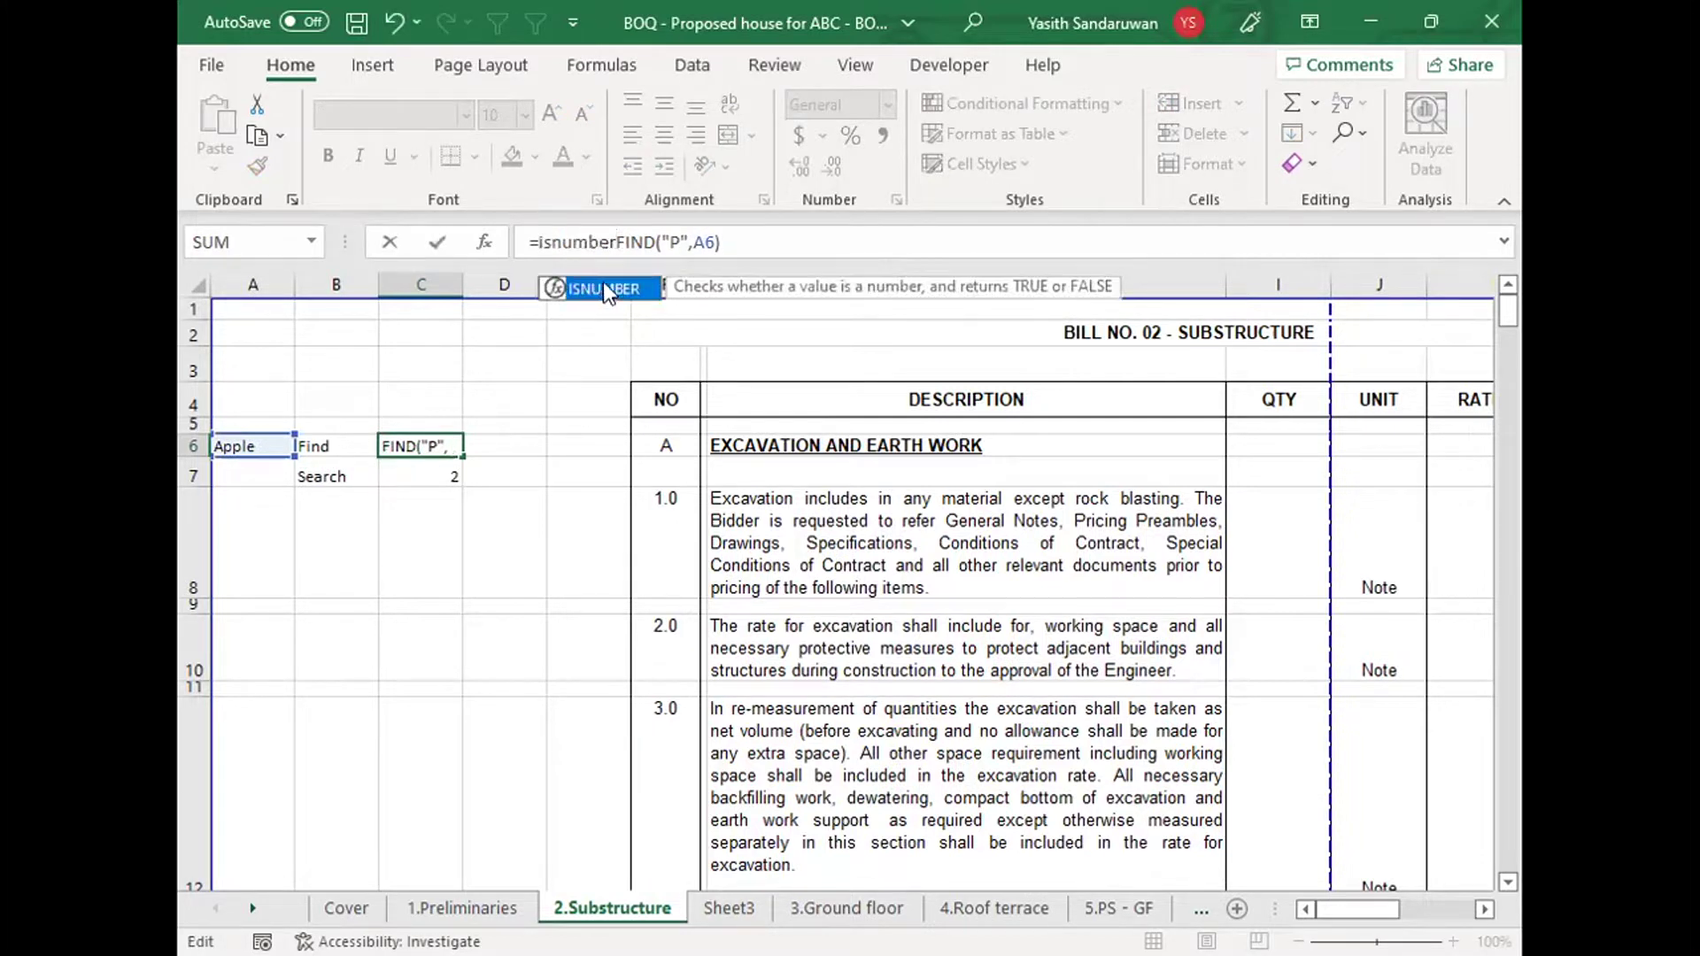
pyautogui.press('Tab')
pyautogui.click(766, 237)
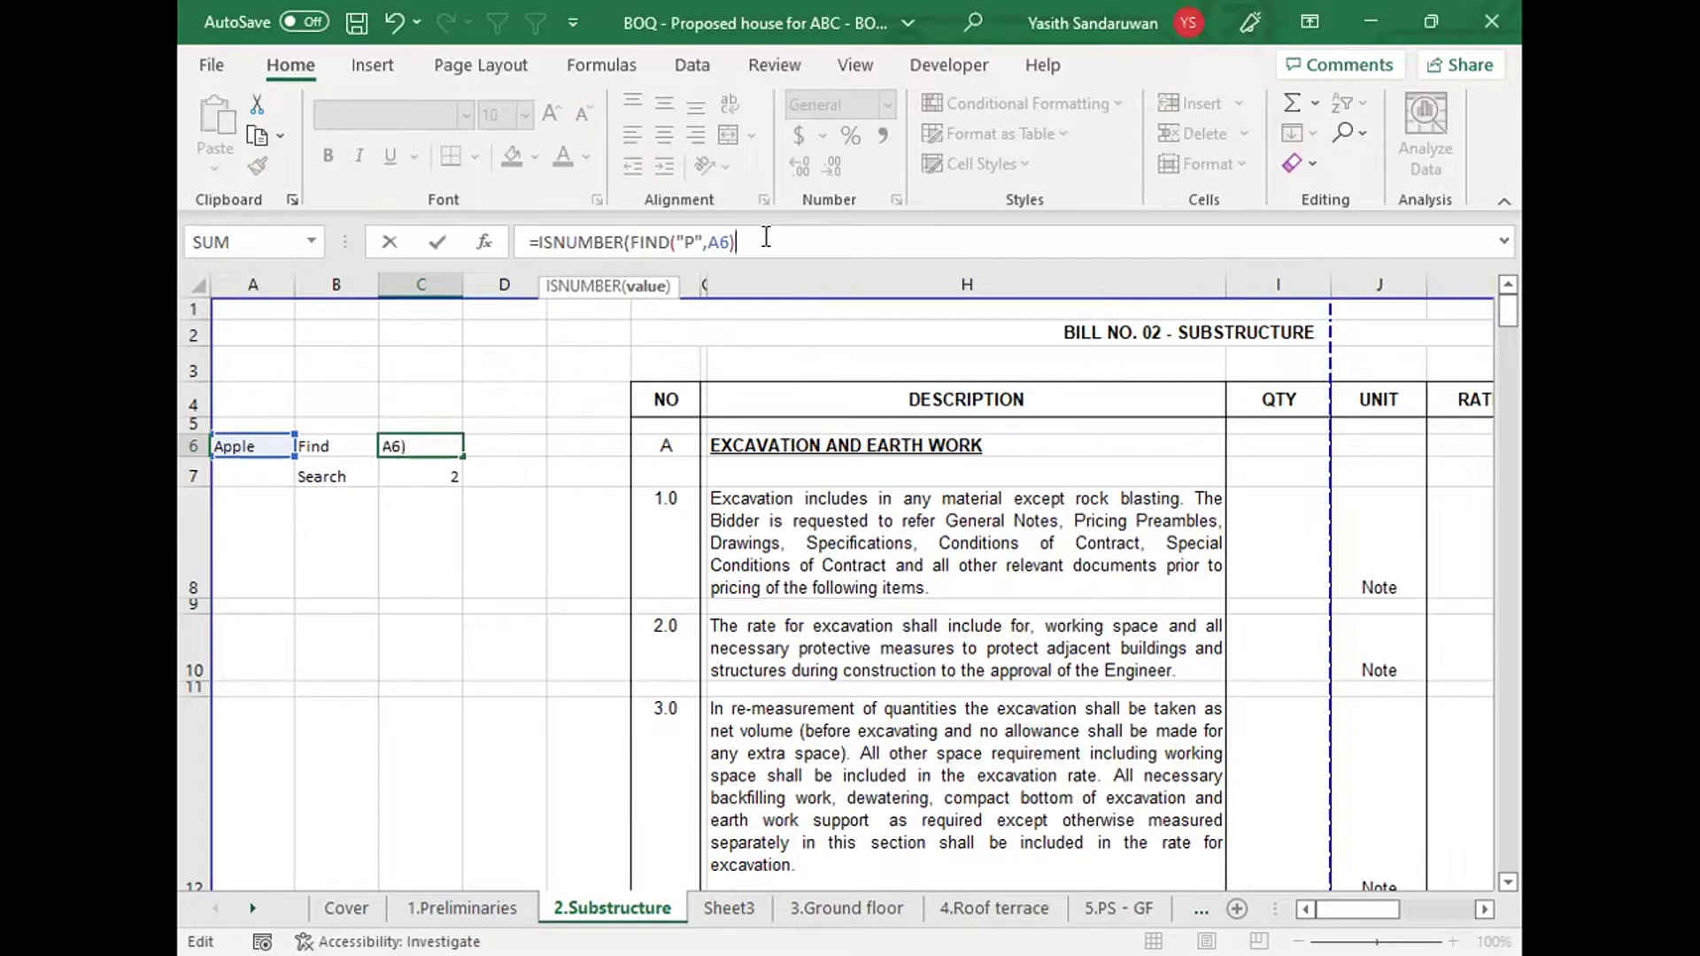
pyautogui.write(')')
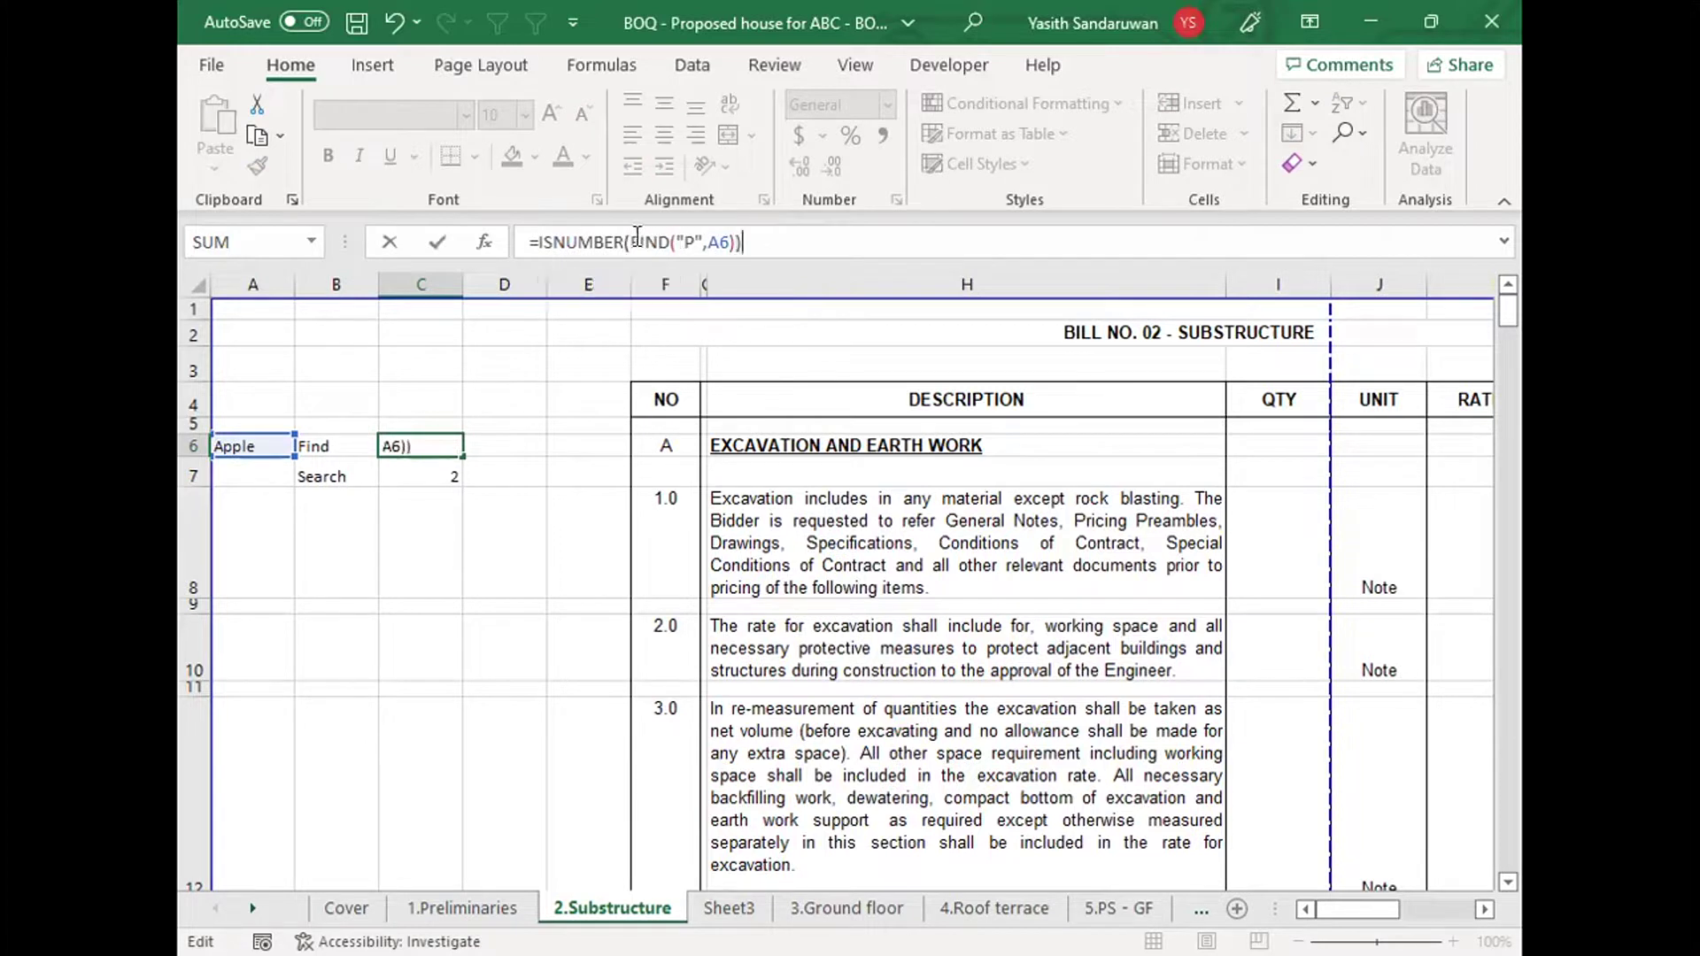
pyautogui.moveTo(634, 241); pyautogui.dragTo(740, 241)
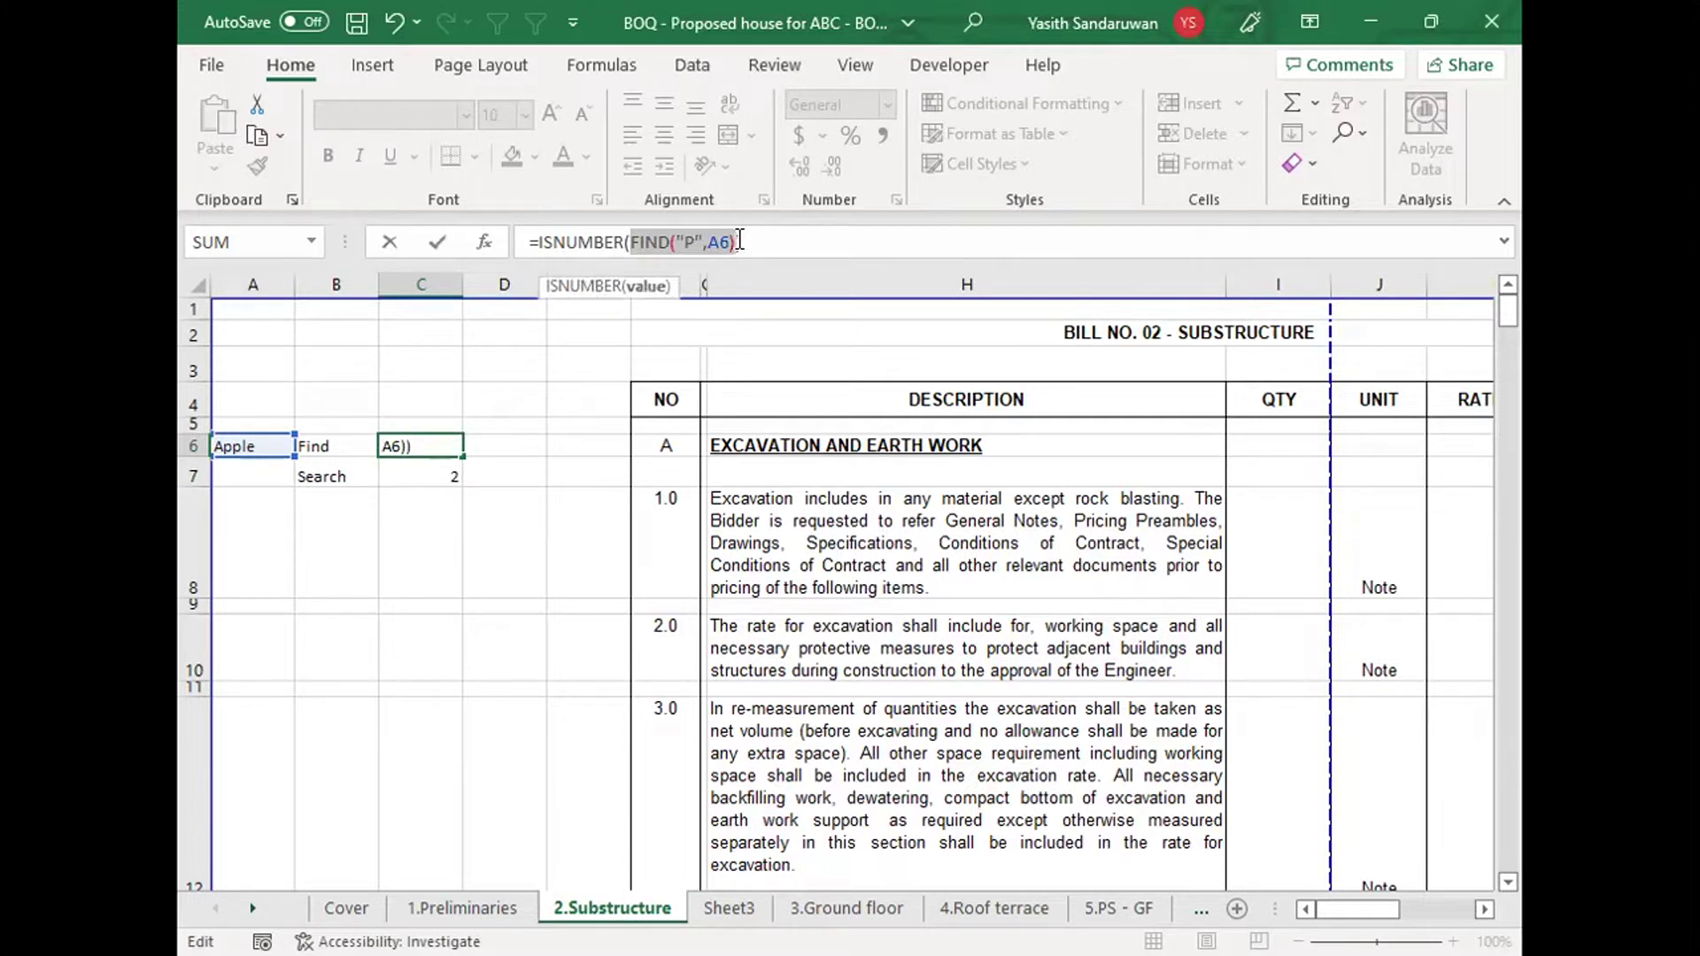
pyautogui.press('Return')
pyautogui.click(444, 440)
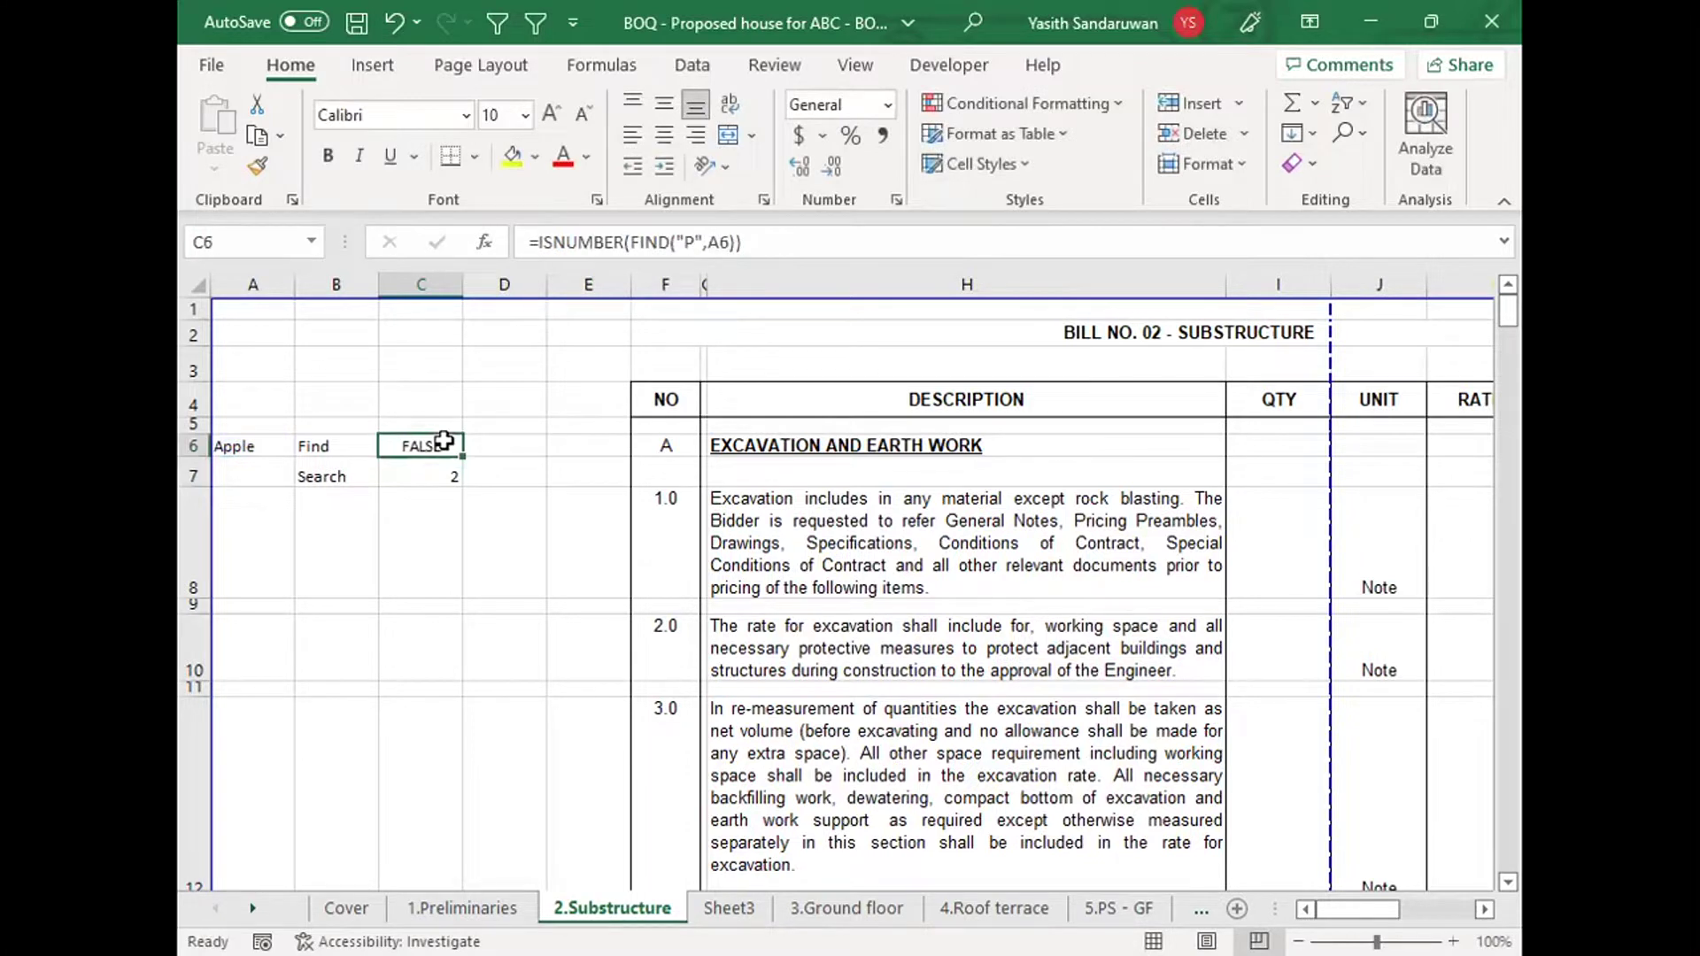
pyautogui.click(633, 244)
pyautogui.moveTo(632, 244); pyautogui.dragTo(718, 242)
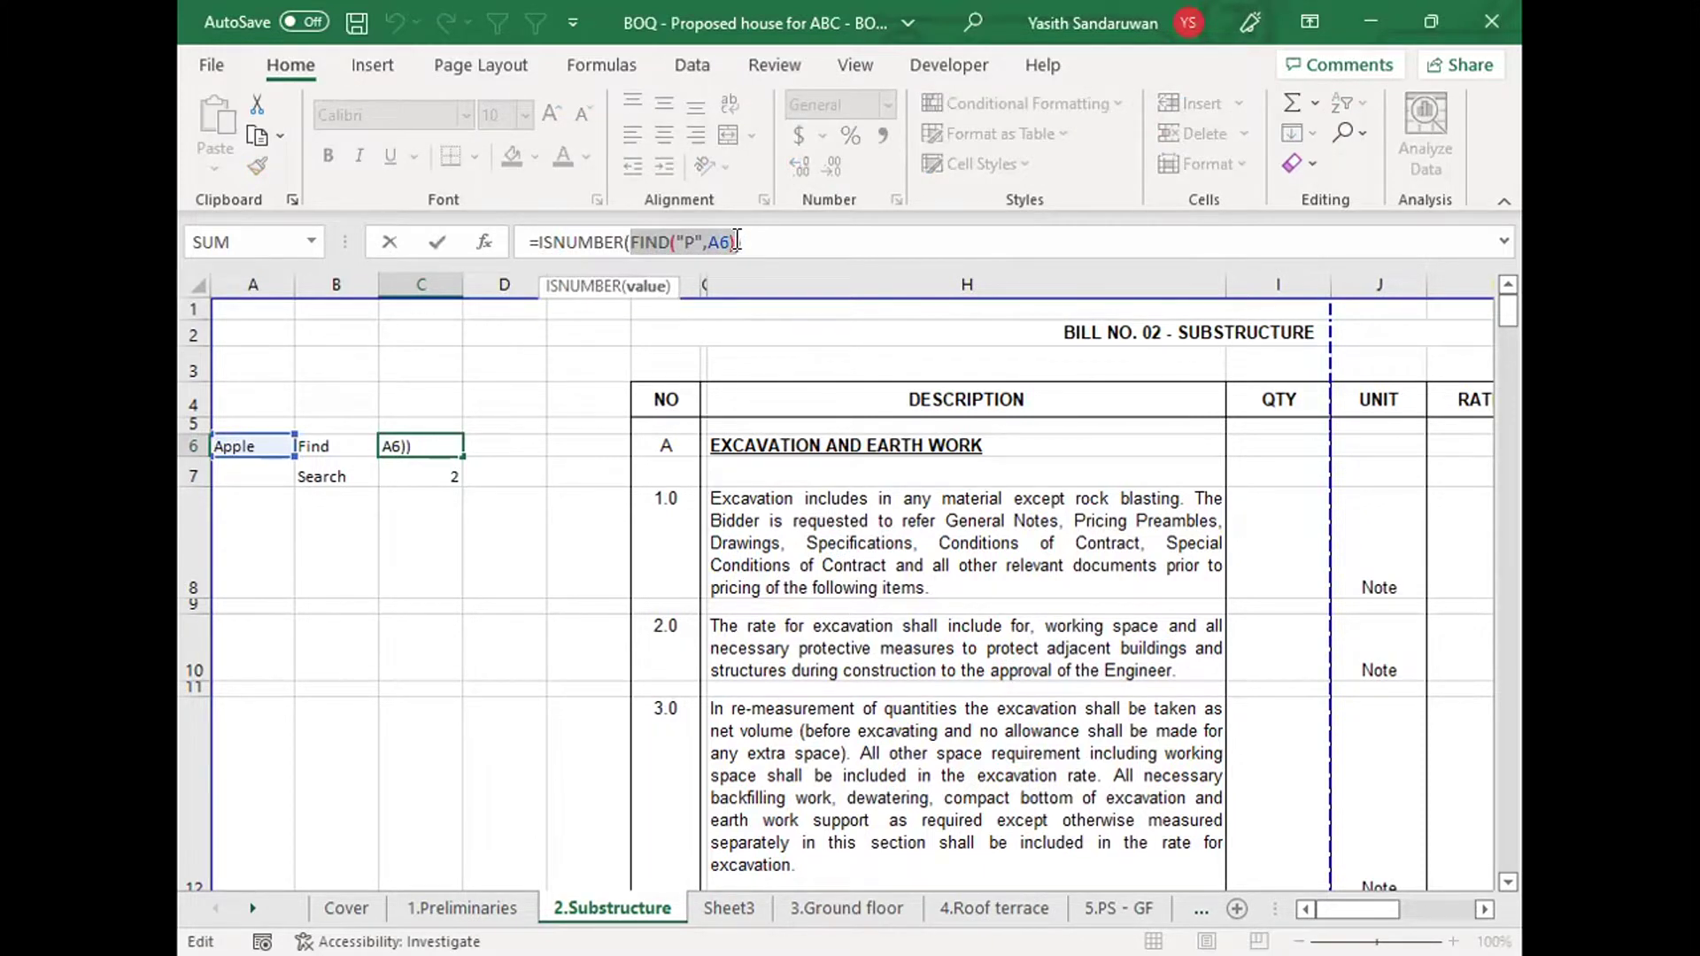
pyautogui.press('Return')
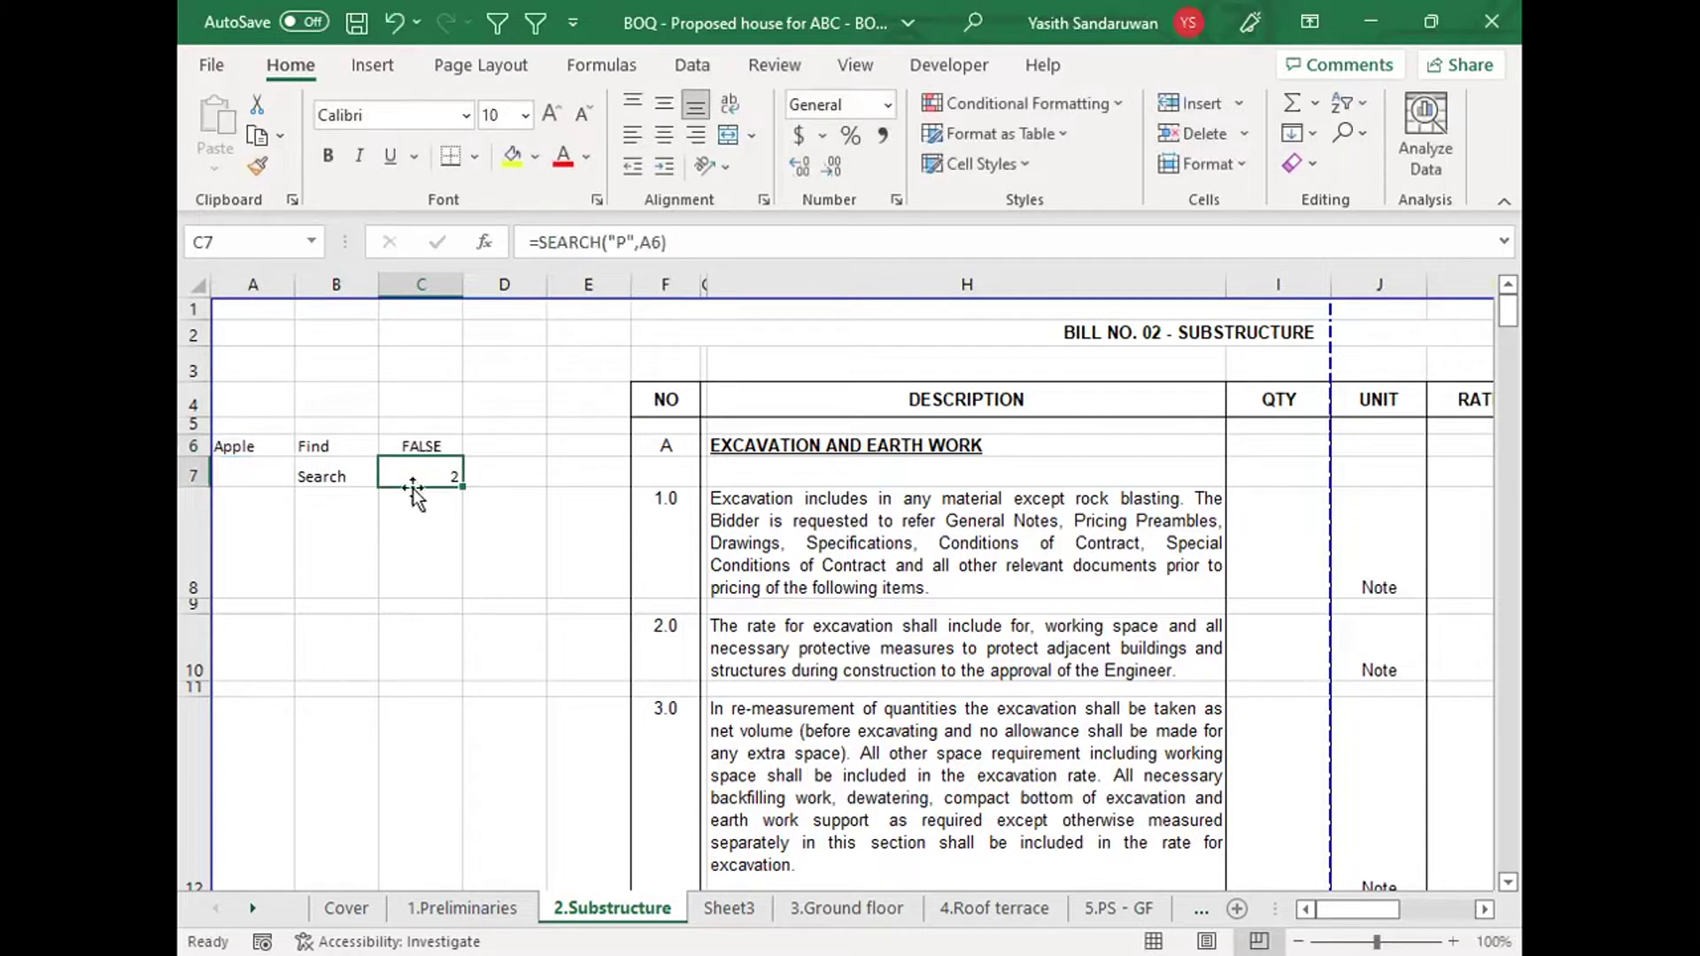
# Step: Remove the ISNUMBER wrapper from the formula in C6, restoring =FIND("P",A6)
pyautogui.click(441, 447)
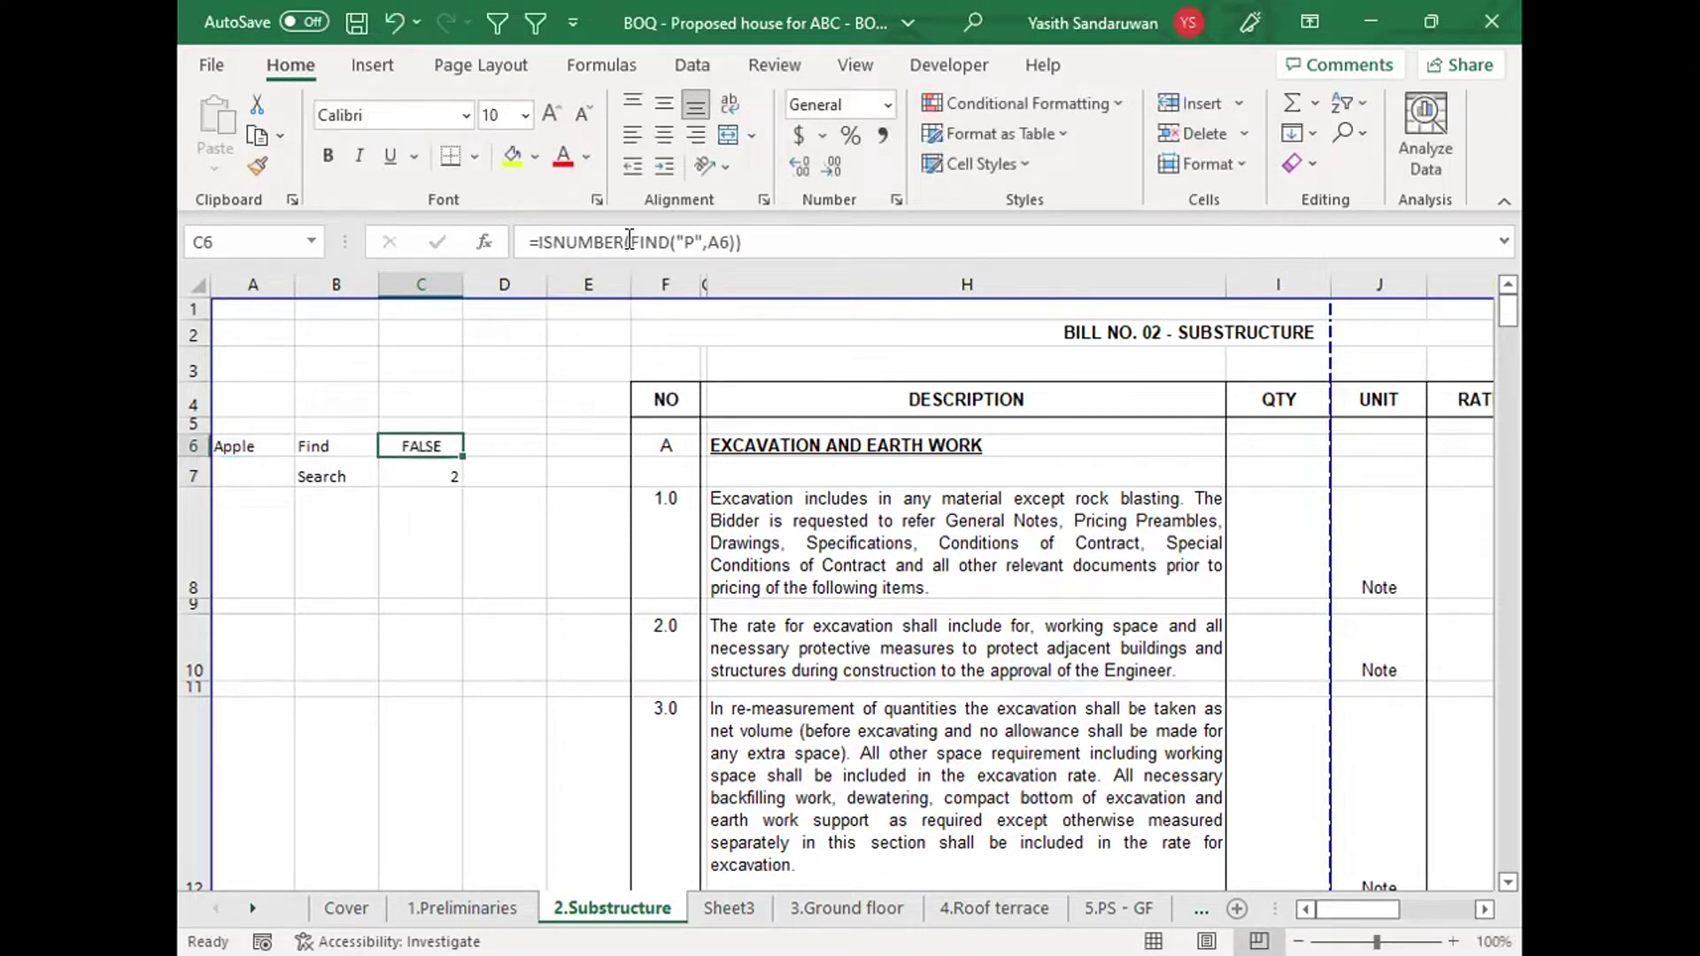
pyautogui.click(558, 242)
pyautogui.moveTo(559, 237); pyautogui.dragTo(545, 233)
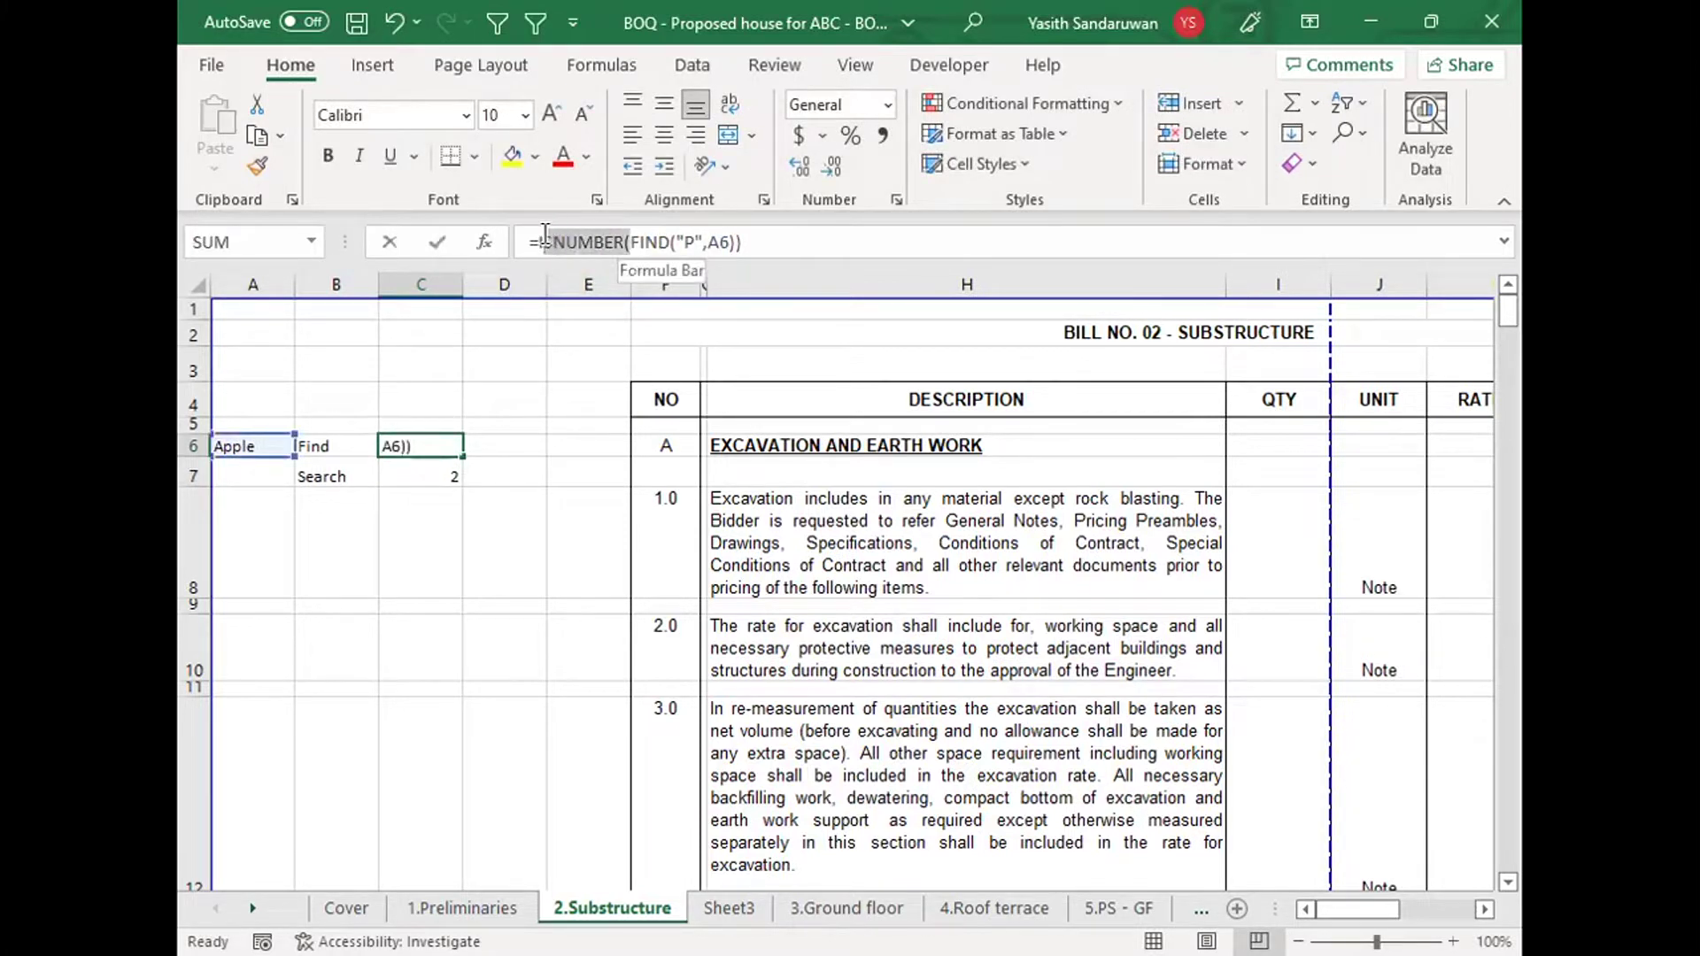
pyautogui.press('BackSpace')
pyautogui.click(682, 242)
pyautogui.press('BackSpace')
pyautogui.press('Return')
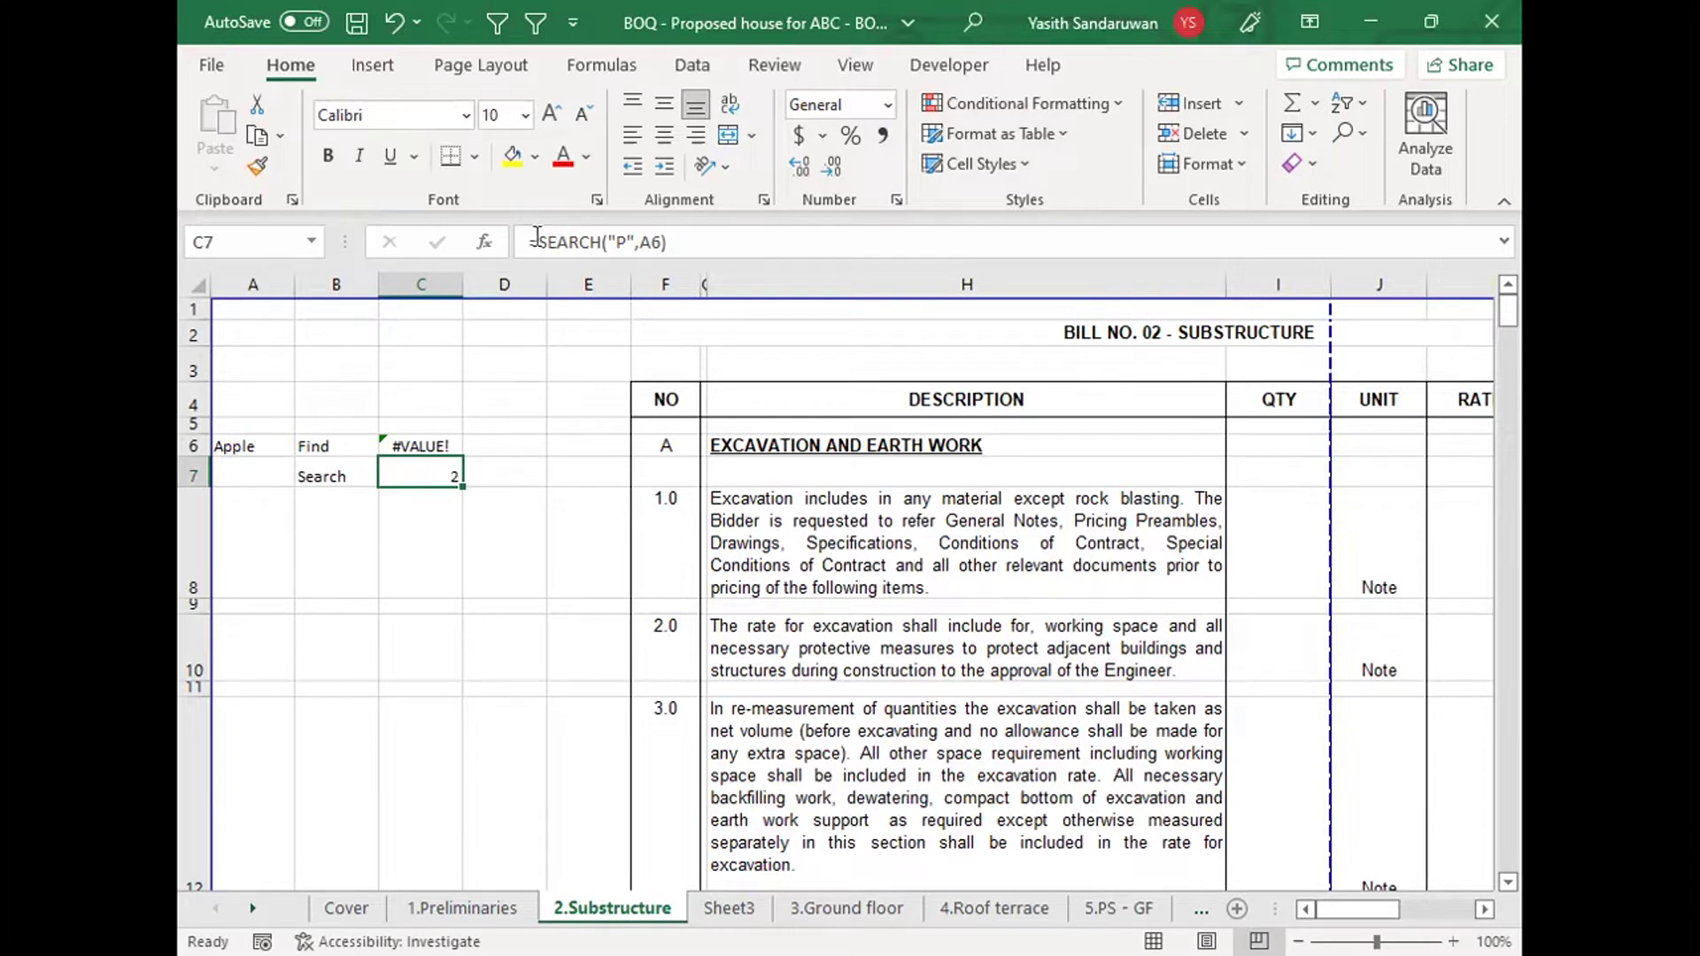
# Step: Wrap the SEARCH formula in C7 in ISNUMBER so it reads =ISNUMBER(SEARCH("P",A6))
pyautogui.press('F2')
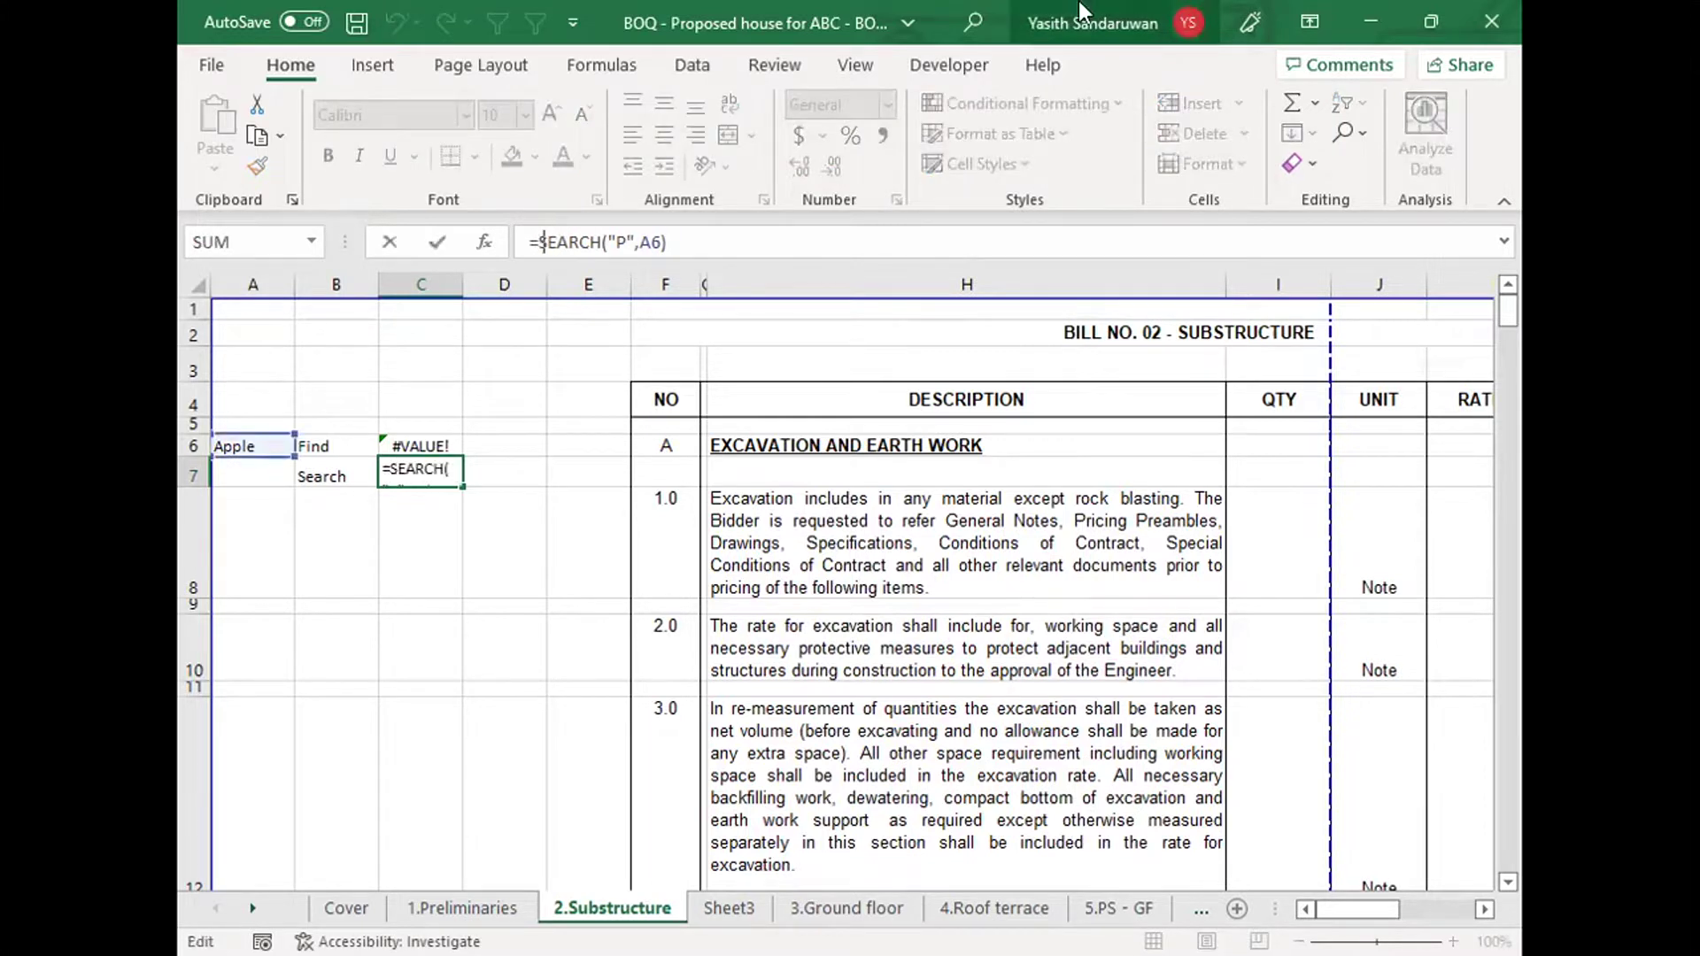
pyautogui.write('isnumber')
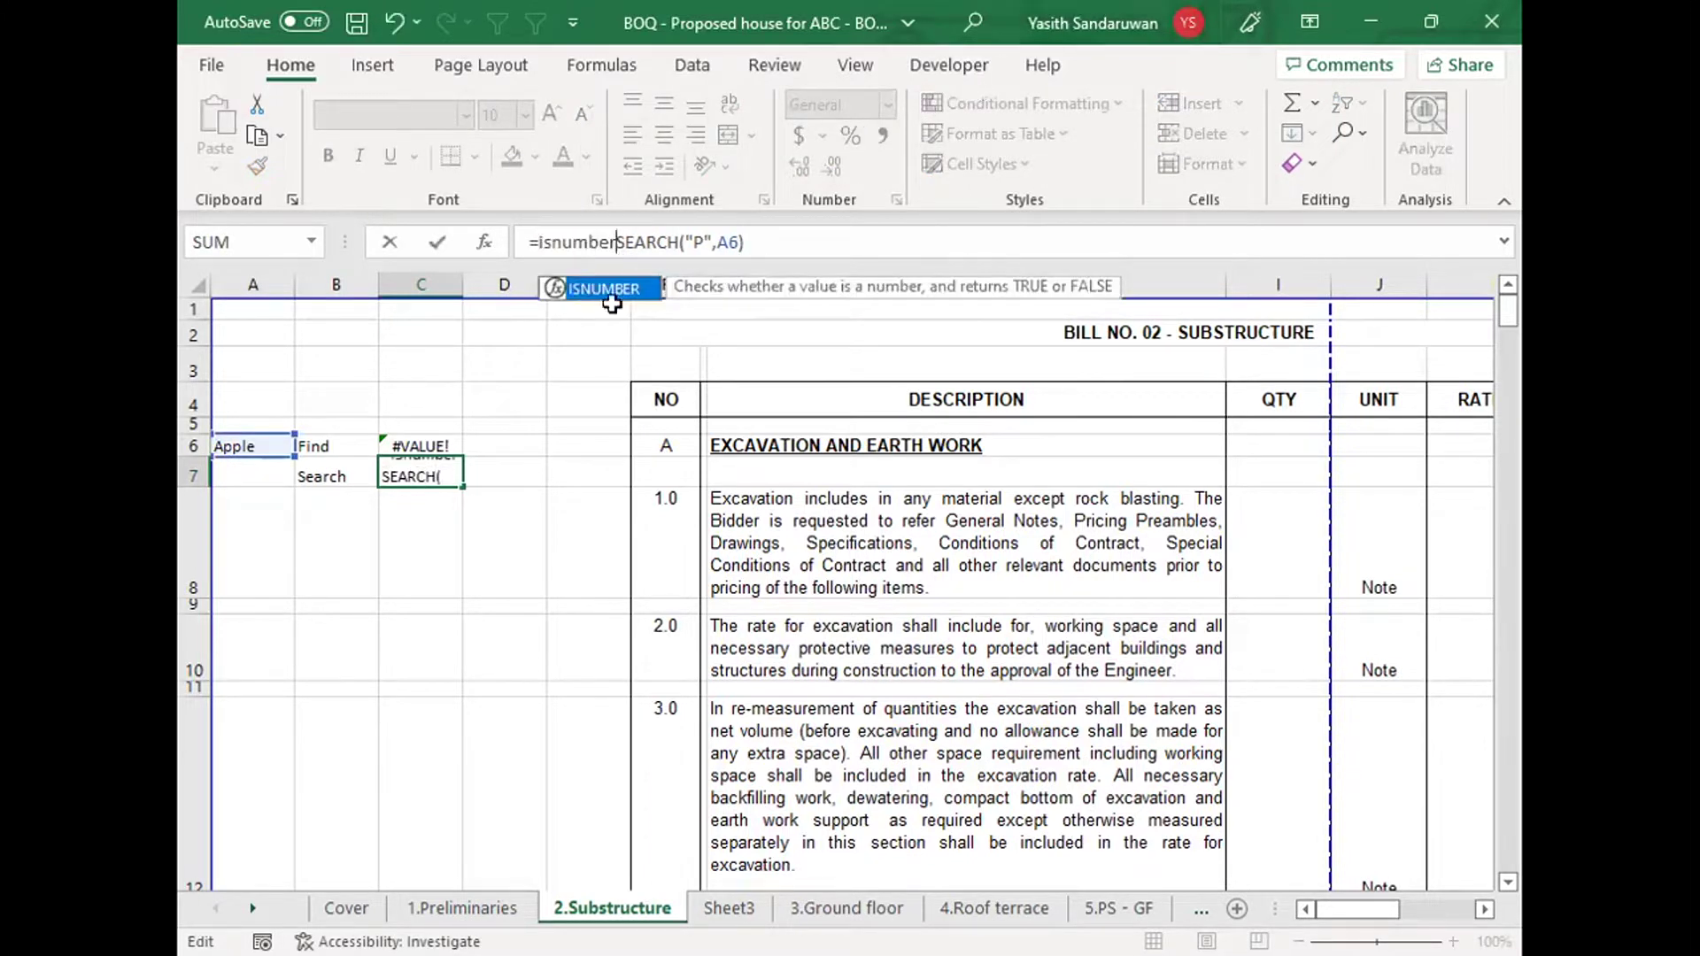
pyautogui.press('Tab')
pyautogui.press('End')
pyautogui.write(')')
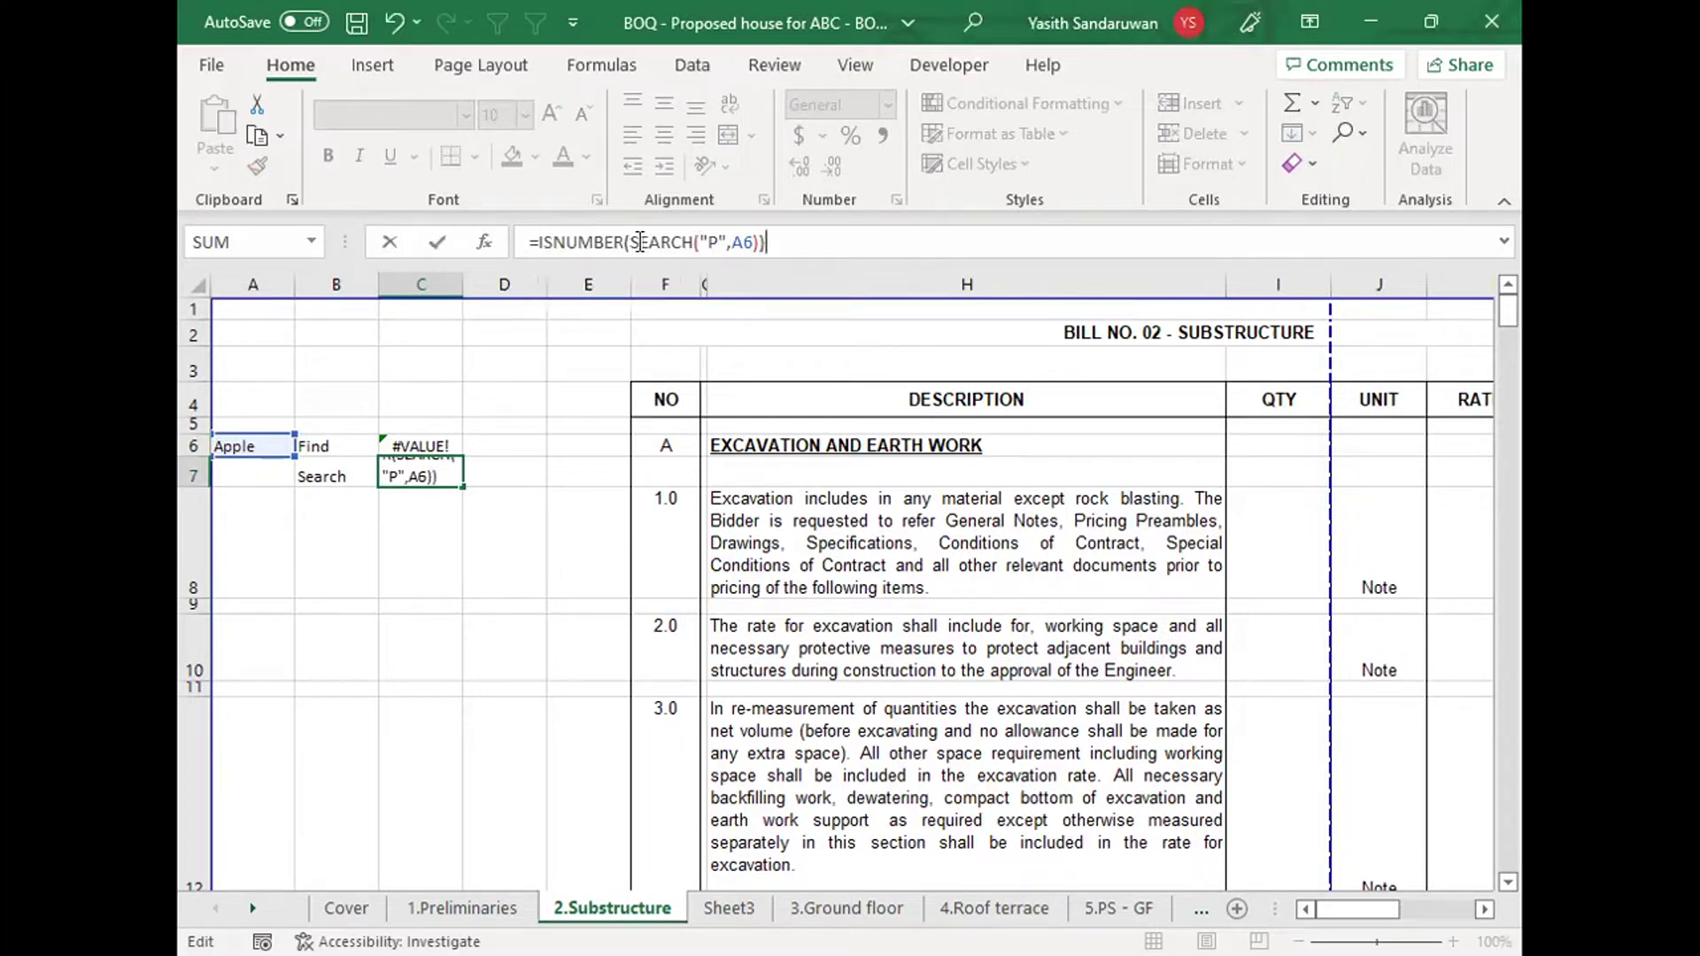
pyautogui.moveTo(630, 242); pyautogui.dragTo(760, 242)
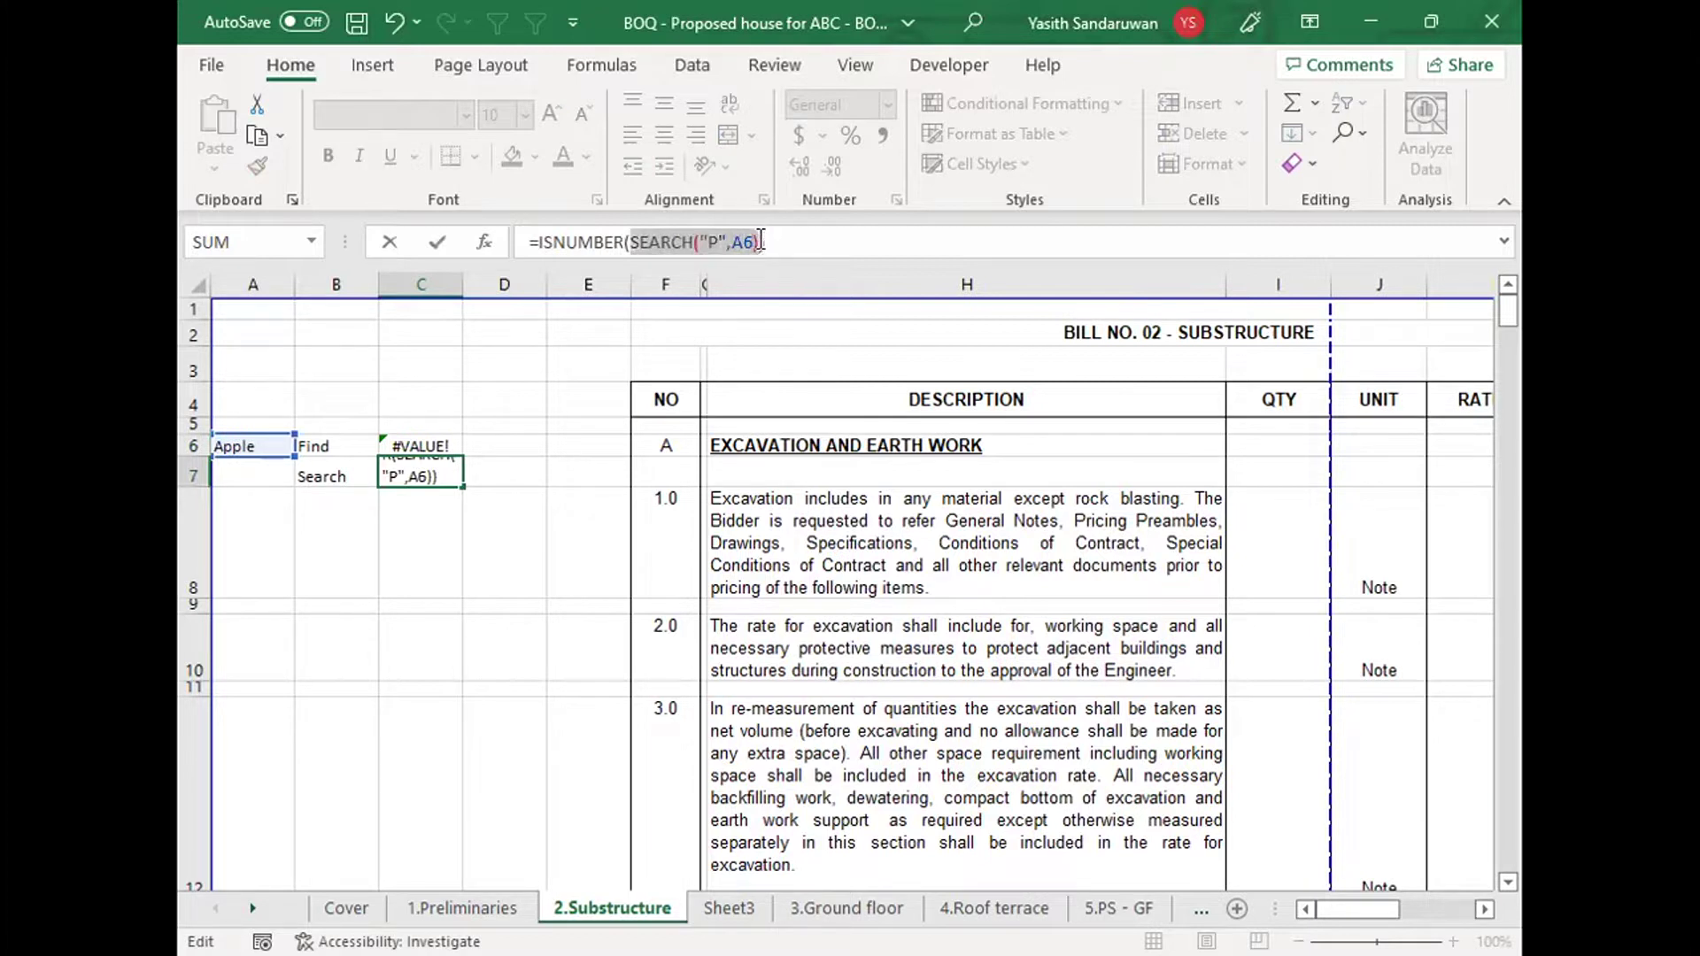
pyautogui.press('Escape')
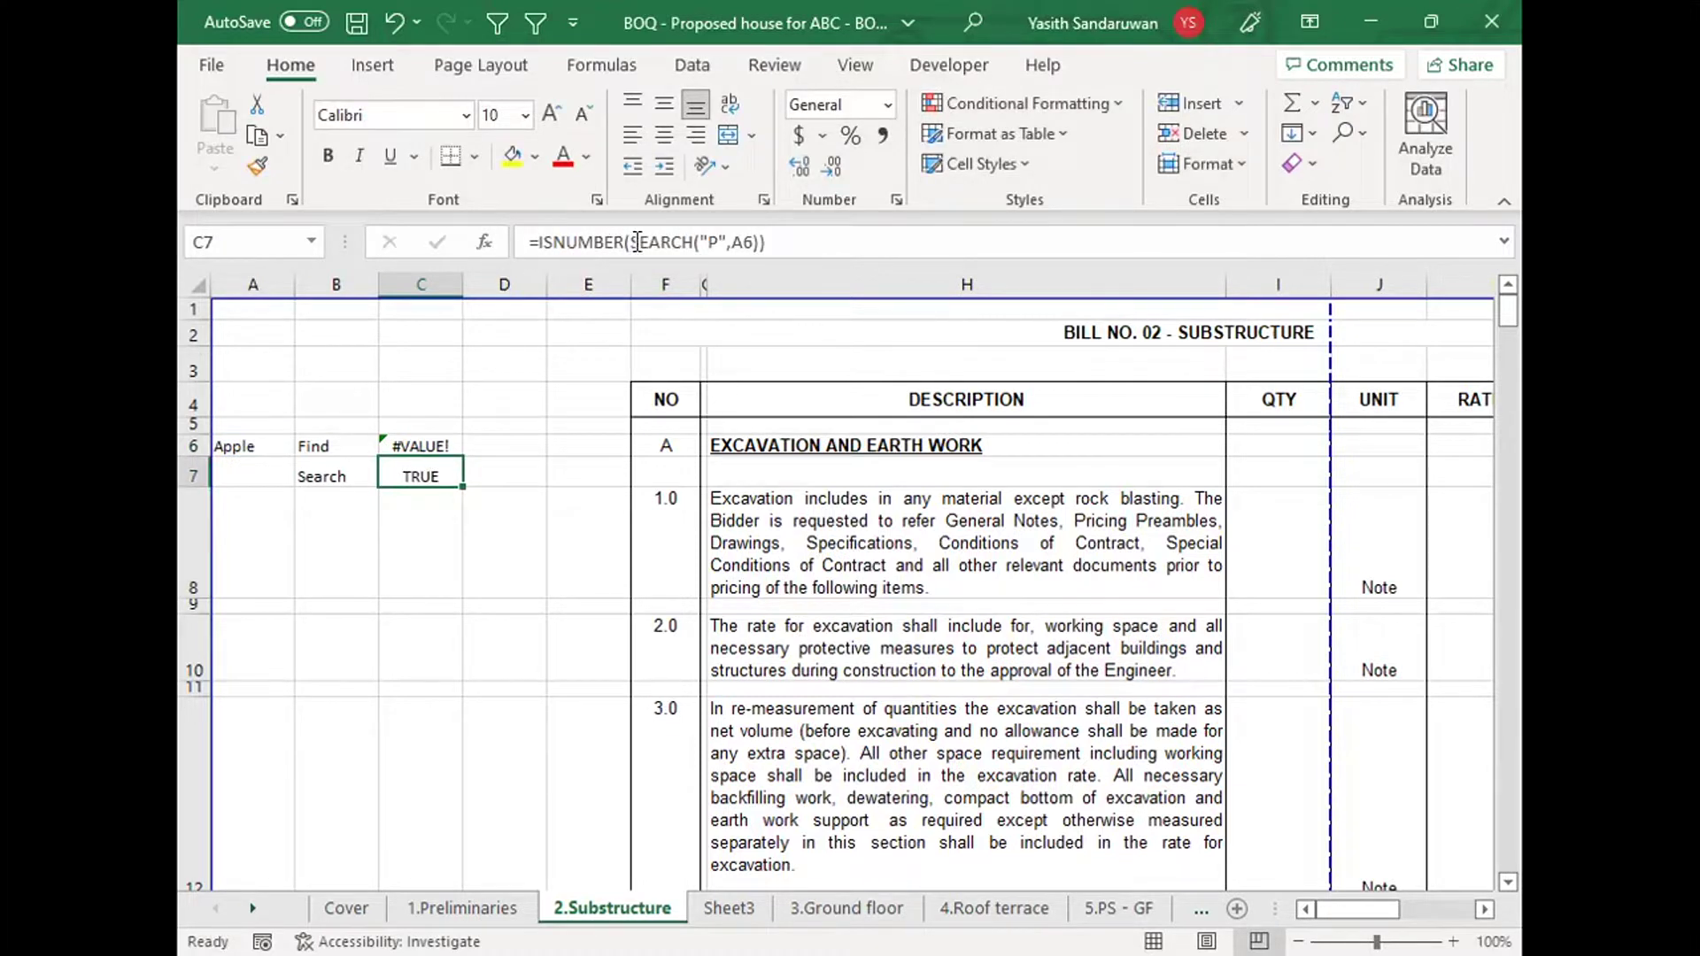
# Step: Remove the ISNUMBER wrapper from the formula in C7, restoring =SEARCH("P",A6)
pyautogui.moveTo(635, 242); pyautogui.dragTo(761, 242)
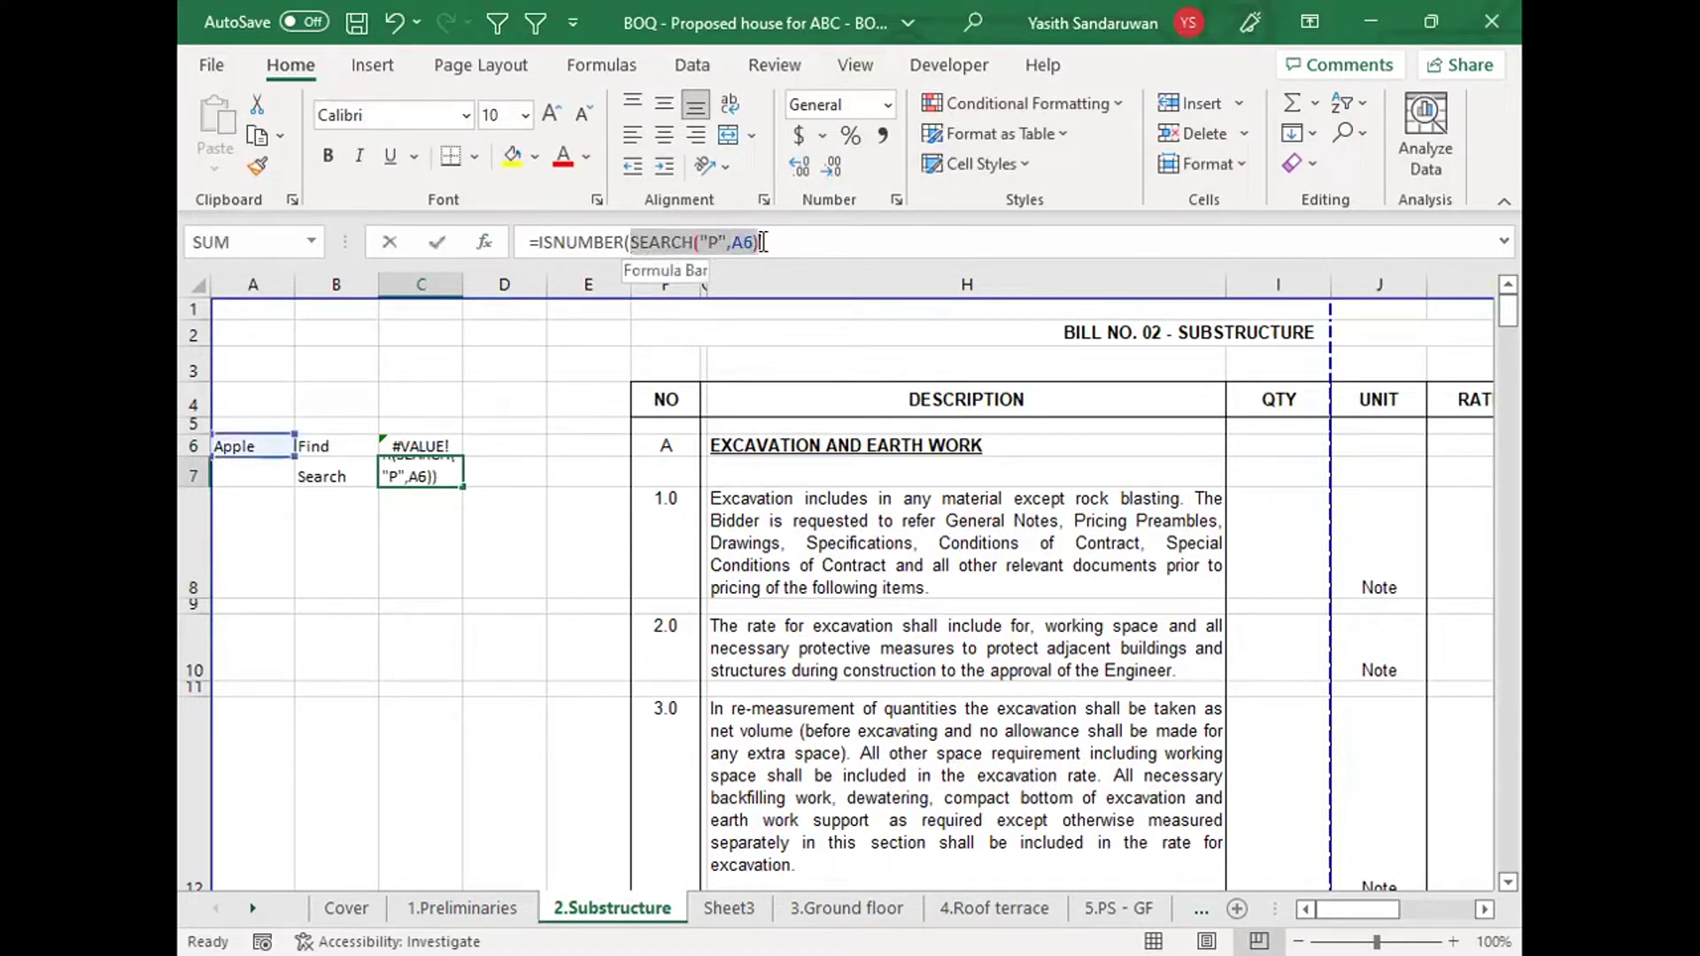
pyautogui.click(630, 242)
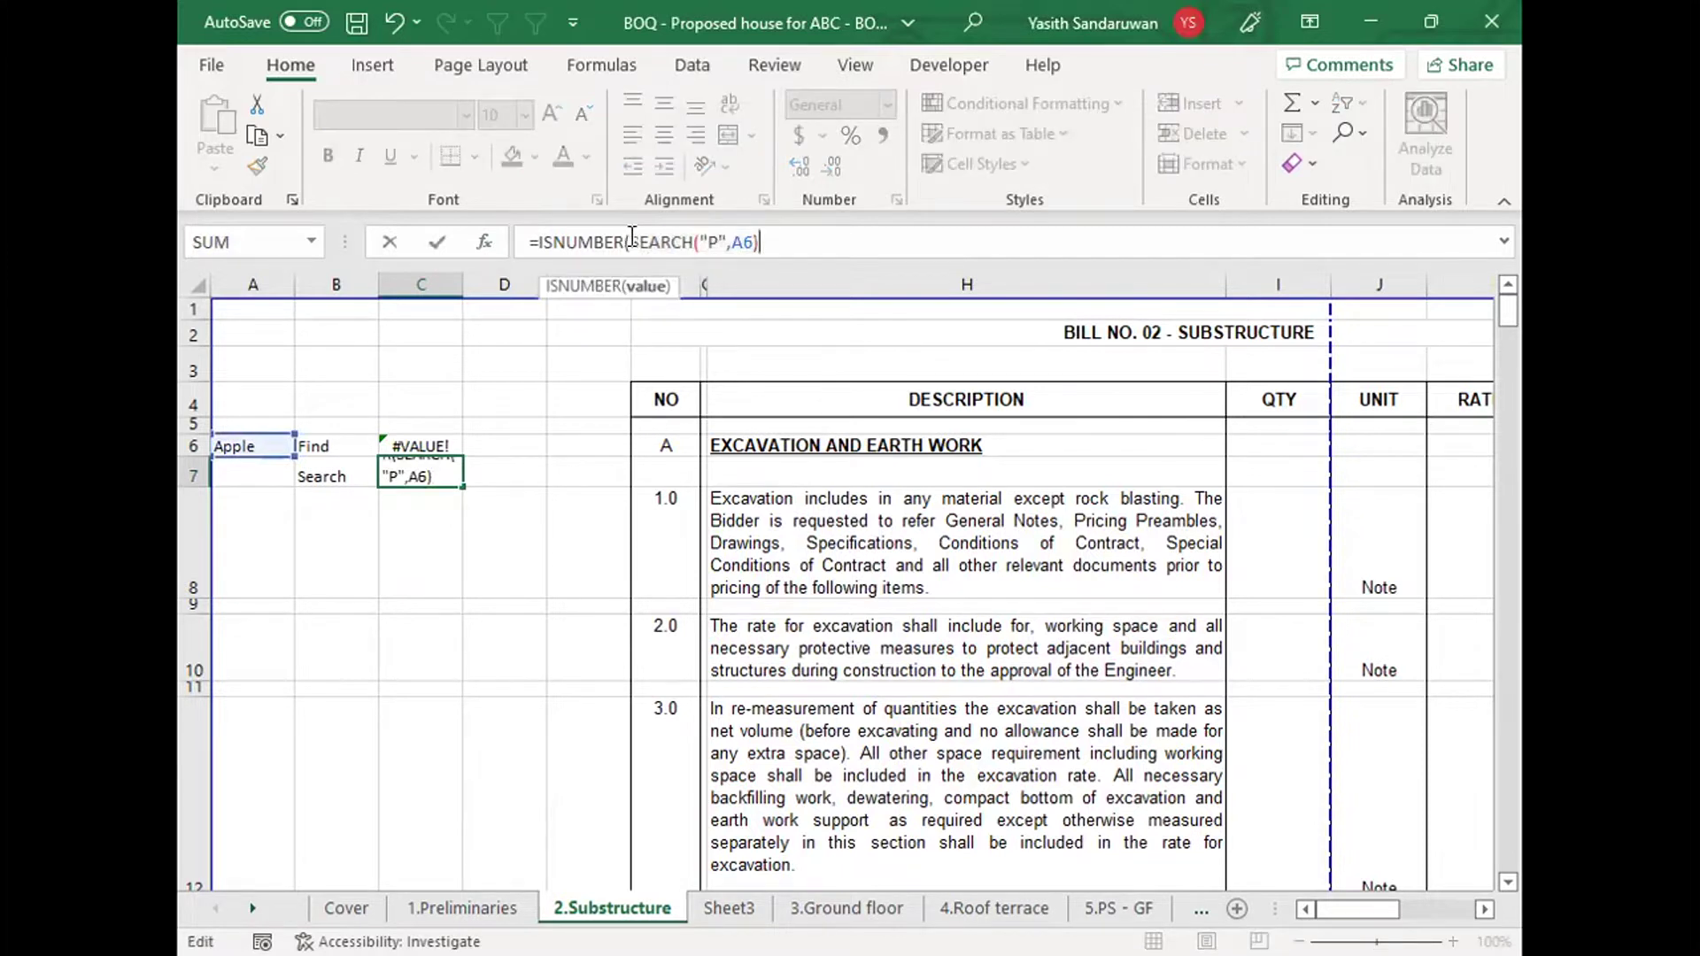
pyautogui.moveTo(630, 242); pyautogui.dragTo(537, 237)
pyautogui.press('BackSpace')
pyautogui.press('Return')
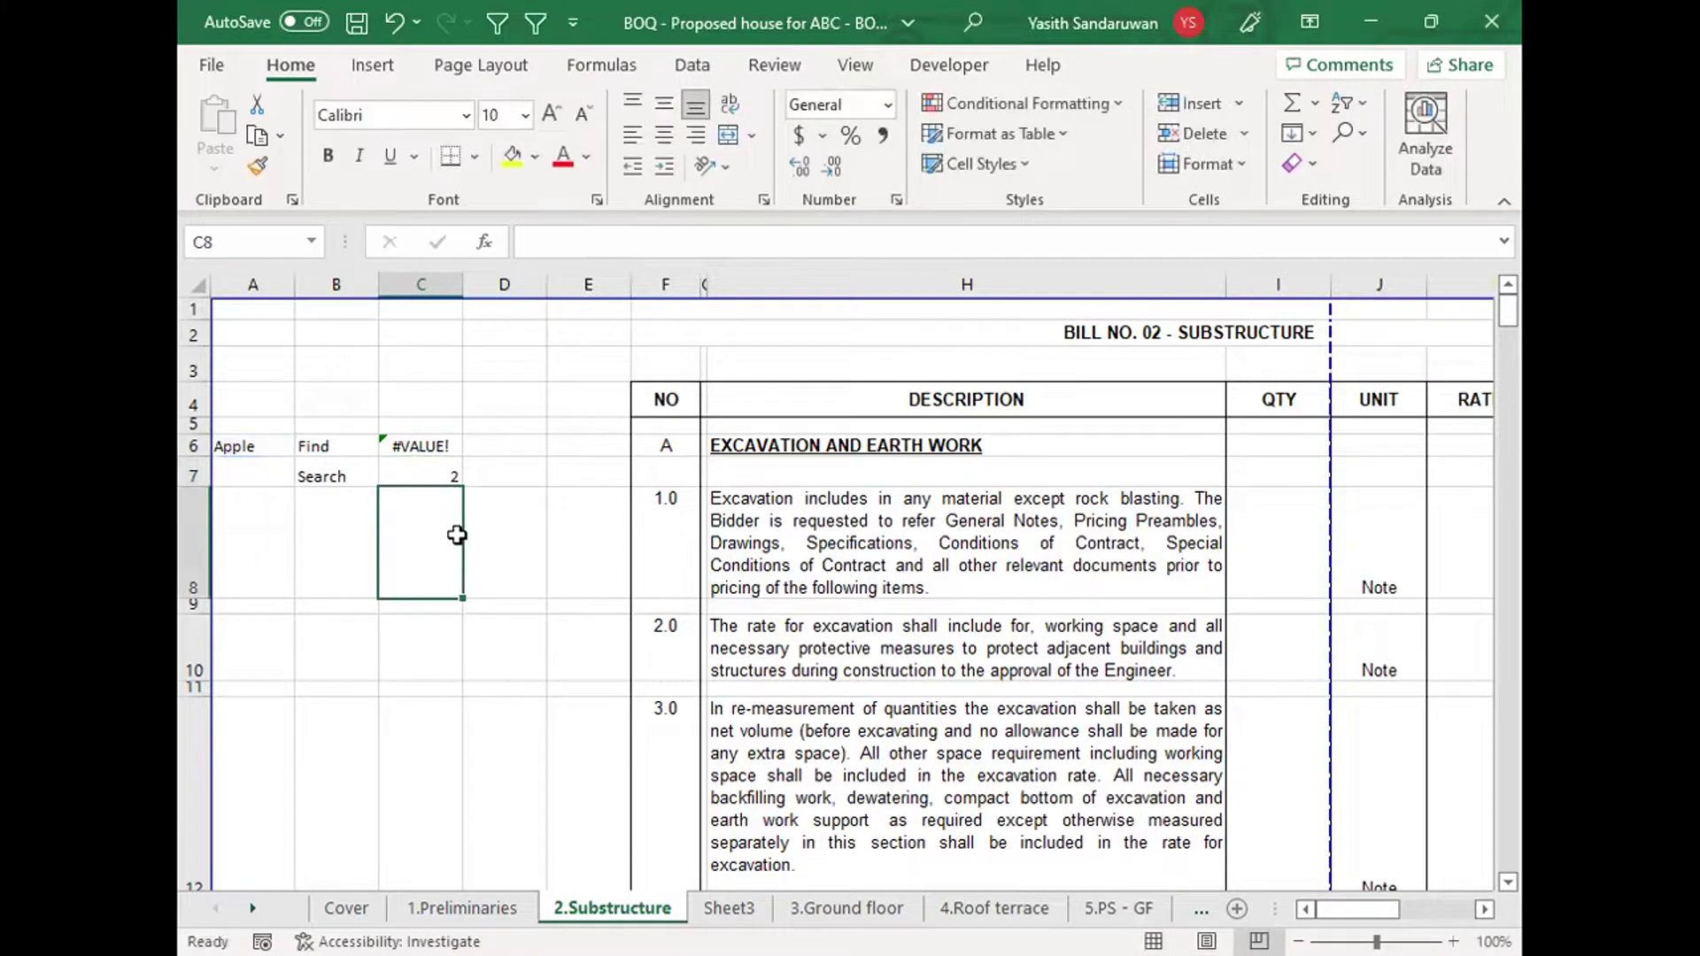
# Step: Review the Apple sample with its Find and Search labels against the formulas in C6 and C7
pyautogui.click(427, 466)
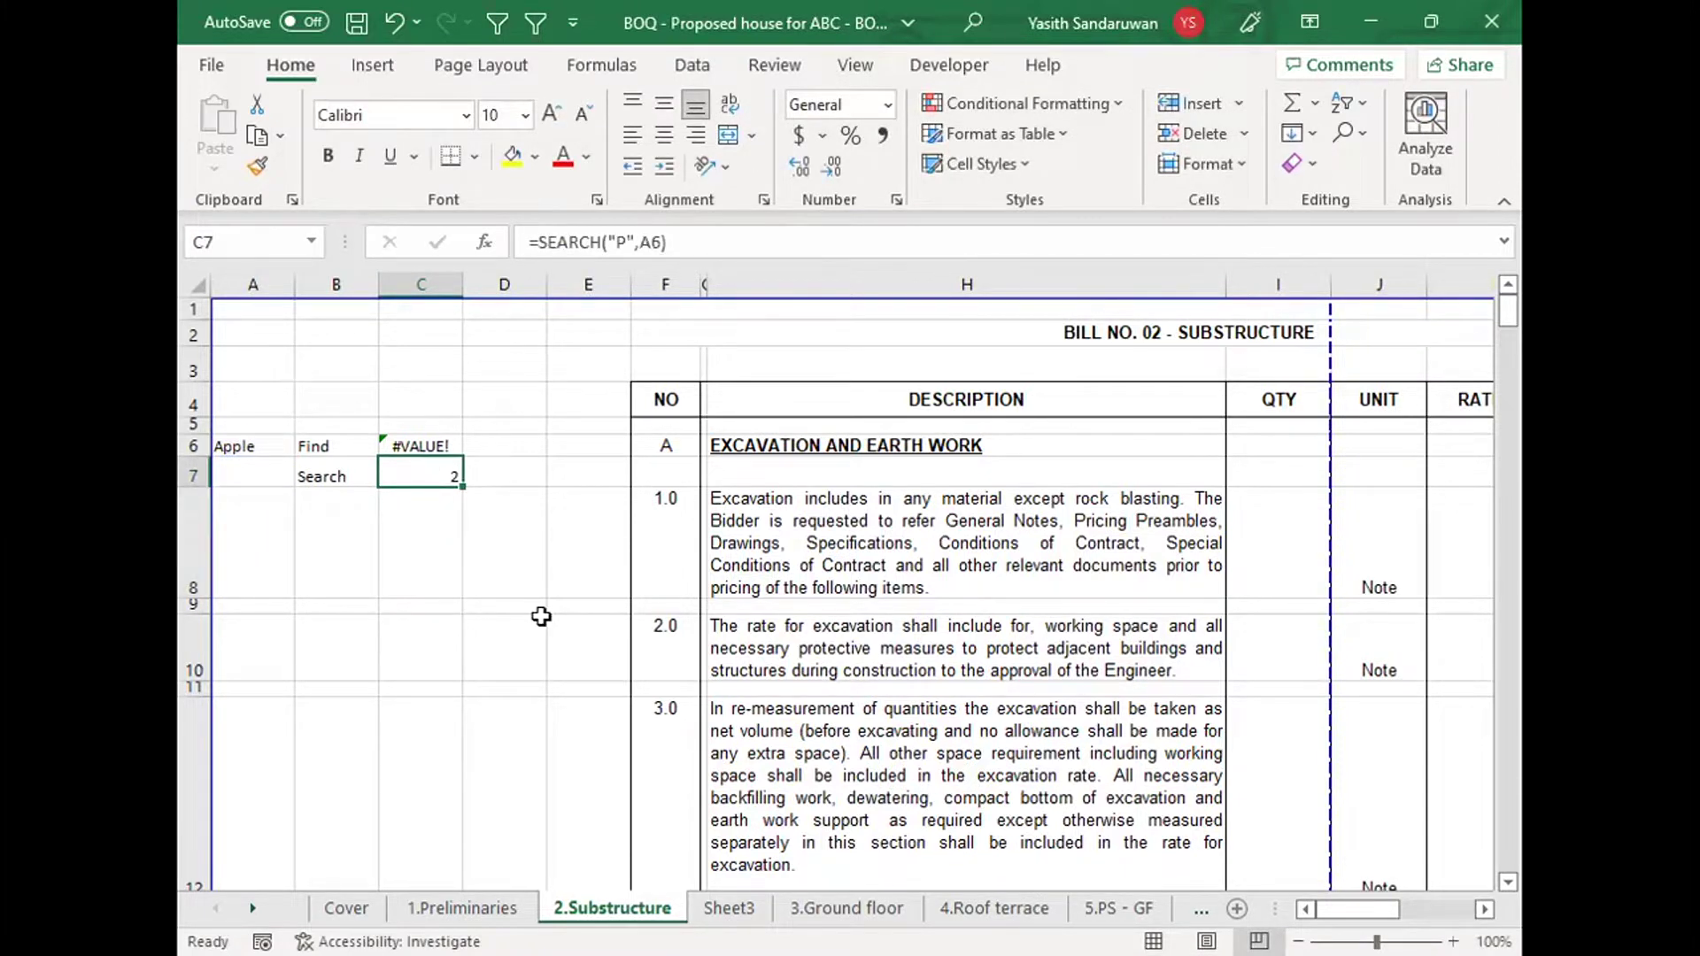
pyautogui.click(440, 444)
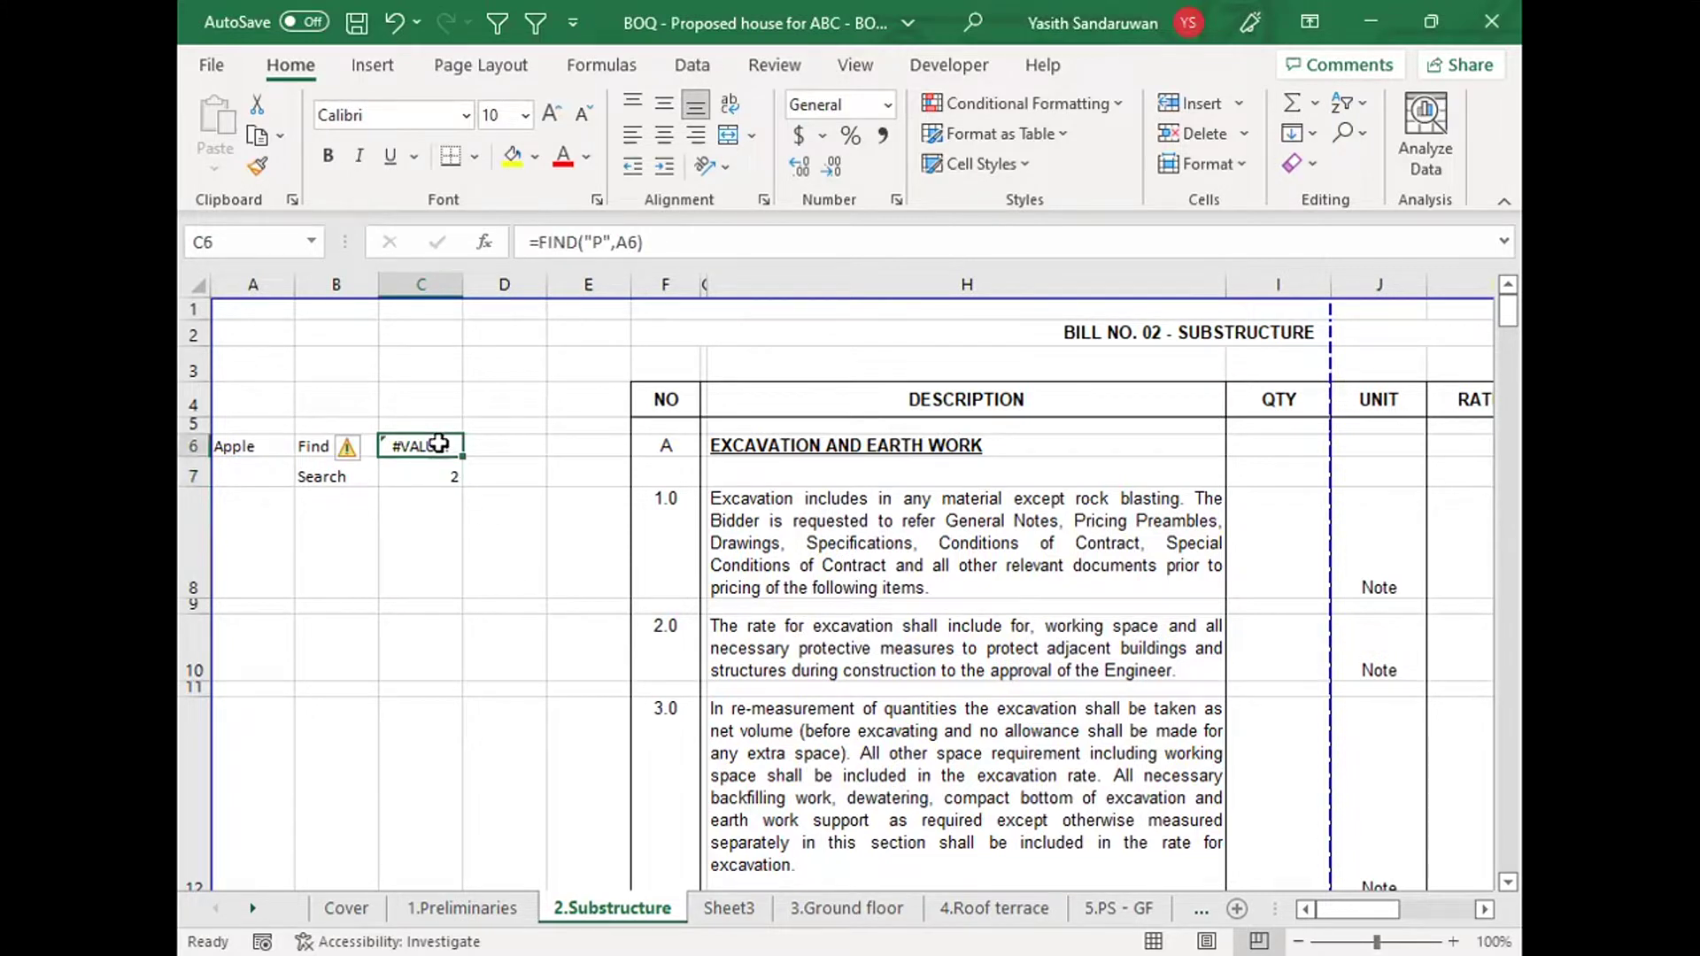
pyautogui.click(440, 475)
pyautogui.click(439, 445)
pyautogui.click(305, 447)
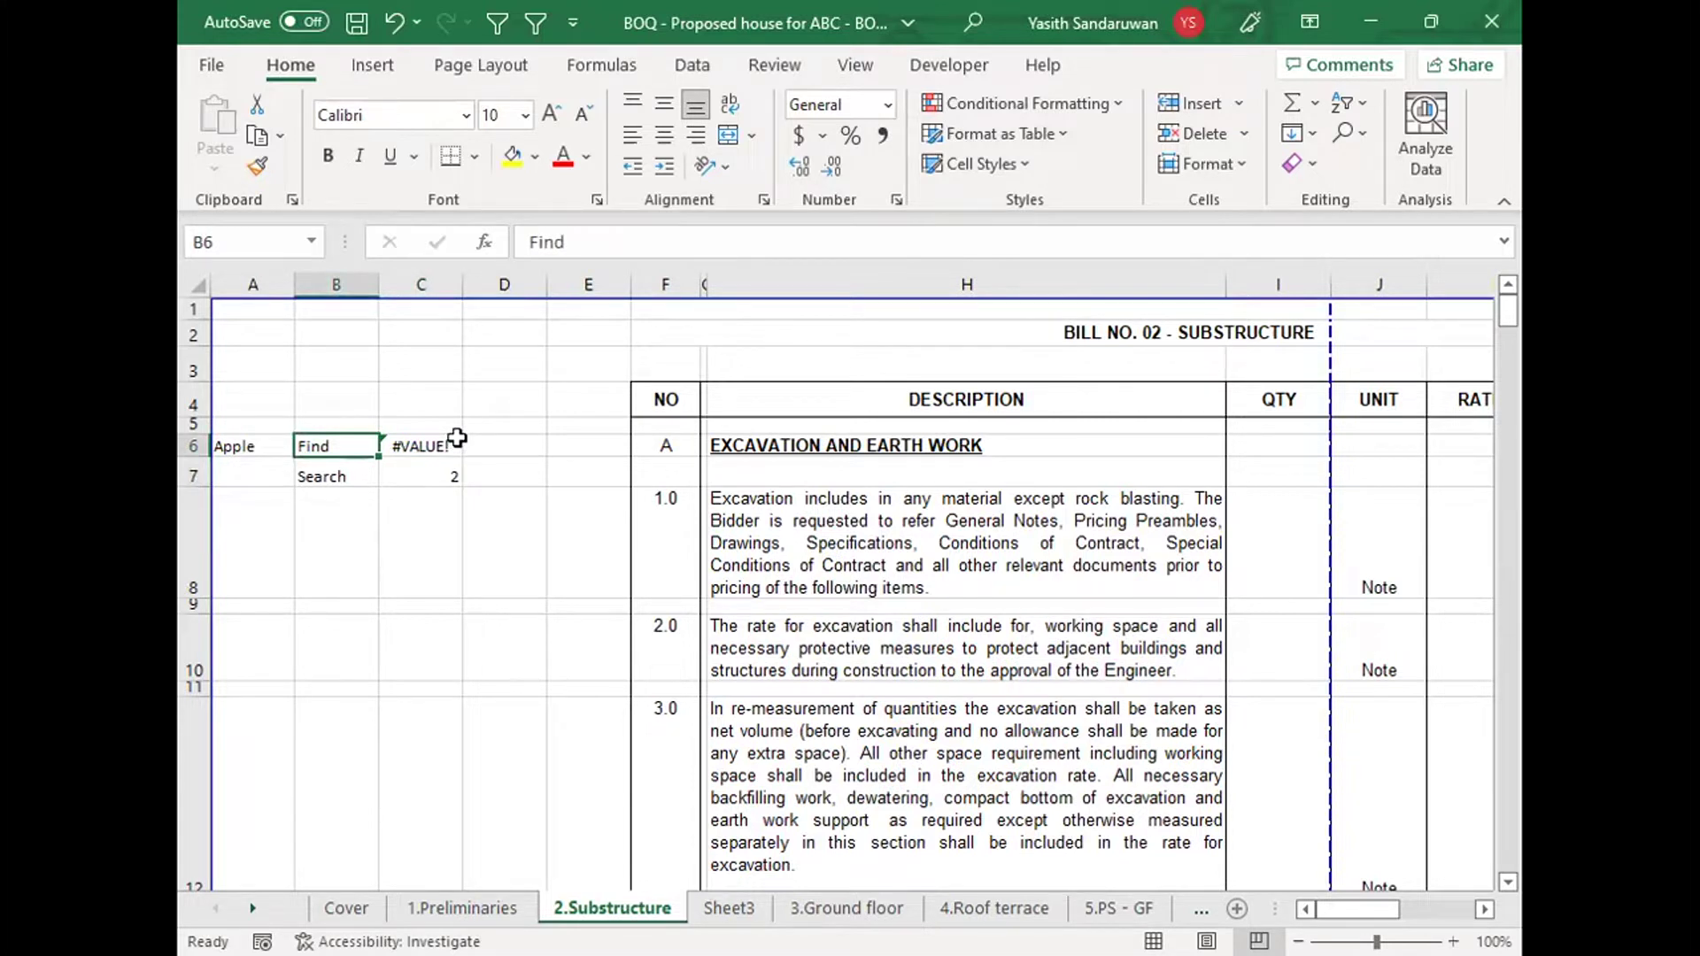
pyautogui.moveTo(228, 445); pyautogui.dragTo(336, 452)
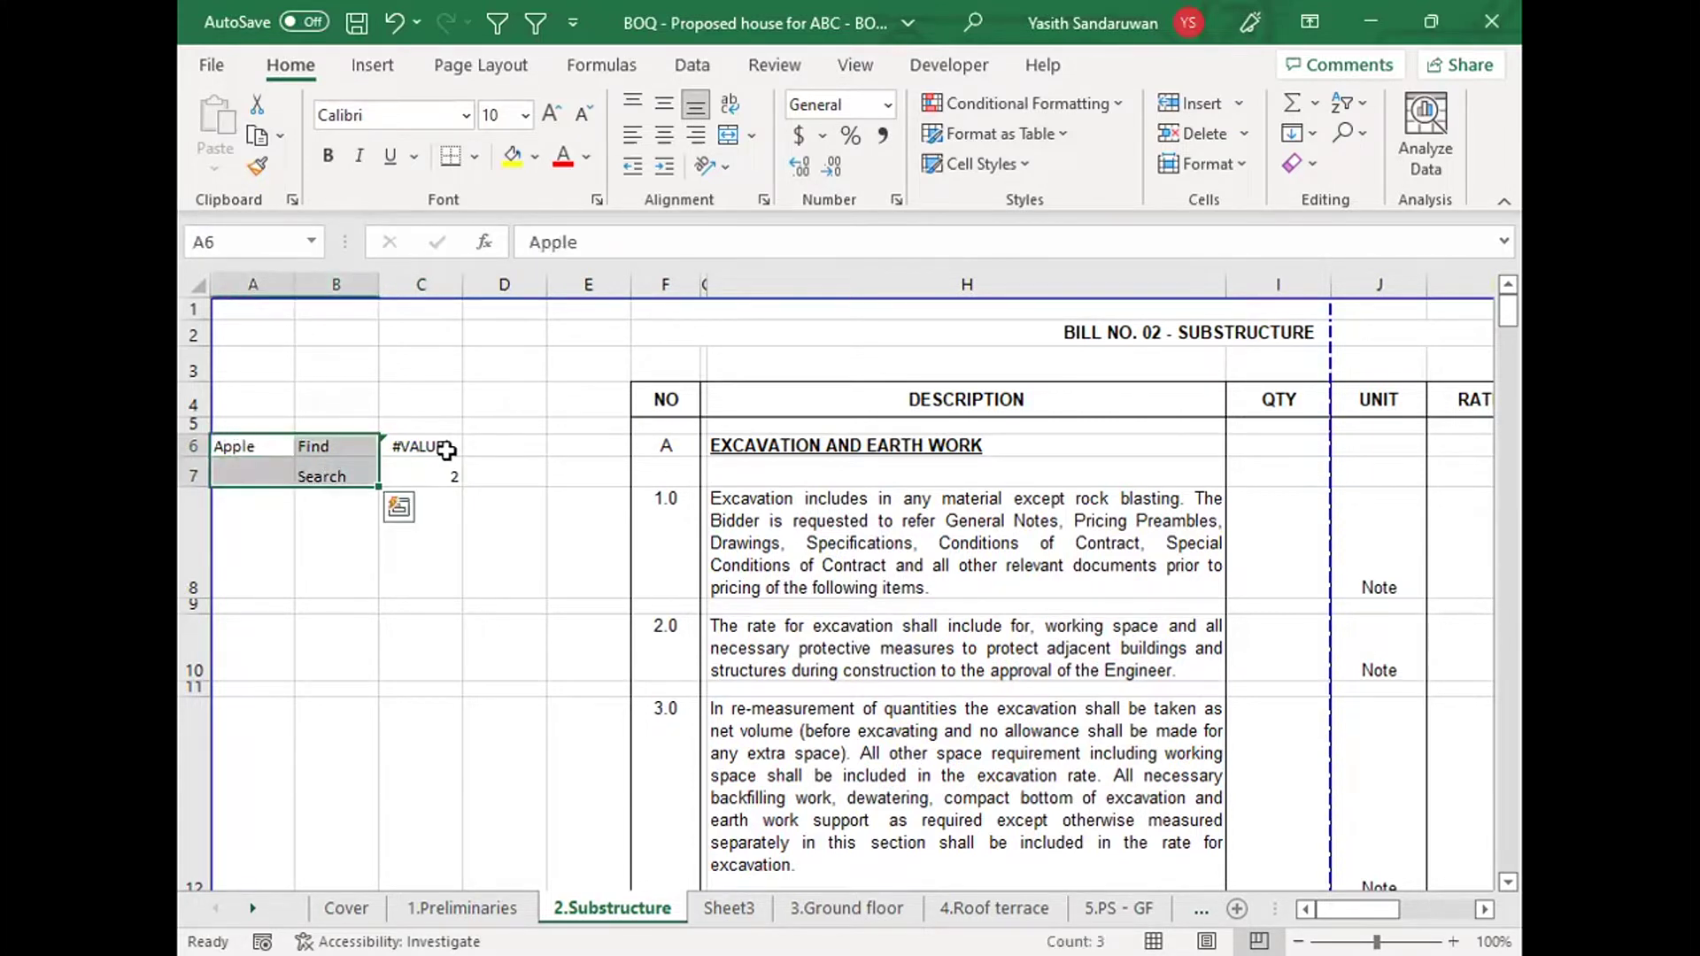
# Step: Replace the search text "P" in the FIND formula in C6 with UPPER(H6), referencing the excavation heading
pyautogui.click(443, 447)
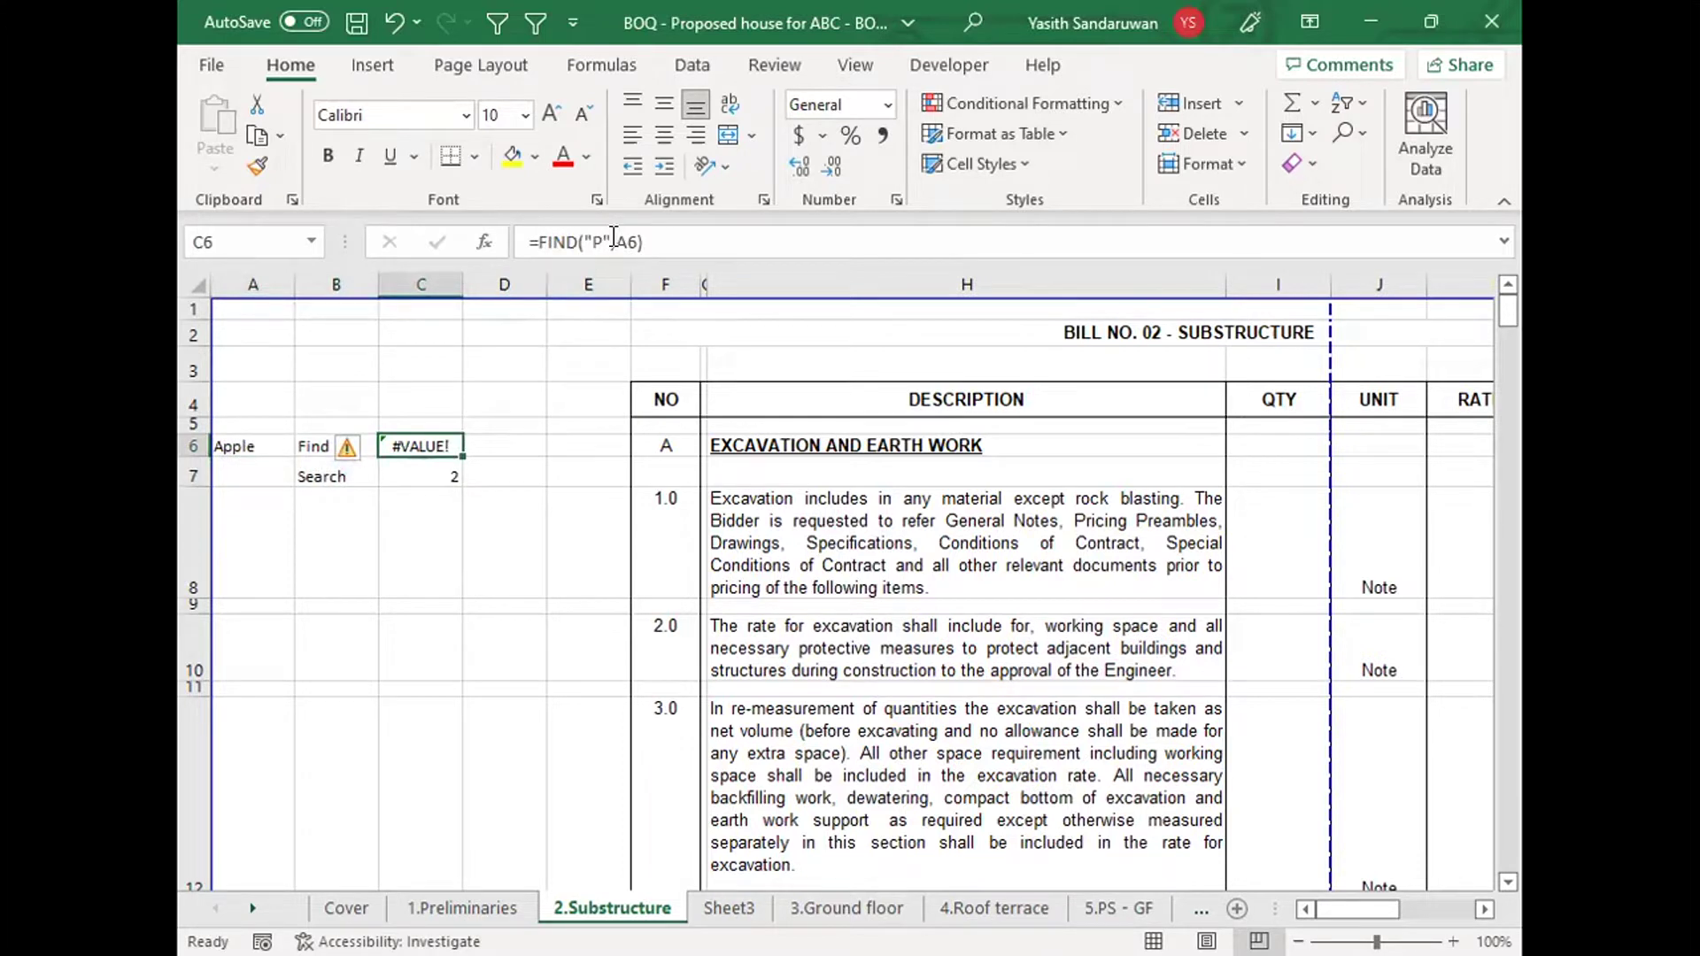
pyautogui.click(613, 241)
pyautogui.press('BackSpace')
pyautogui.press('BackSpace')
pyautogui.press('BackSpace')
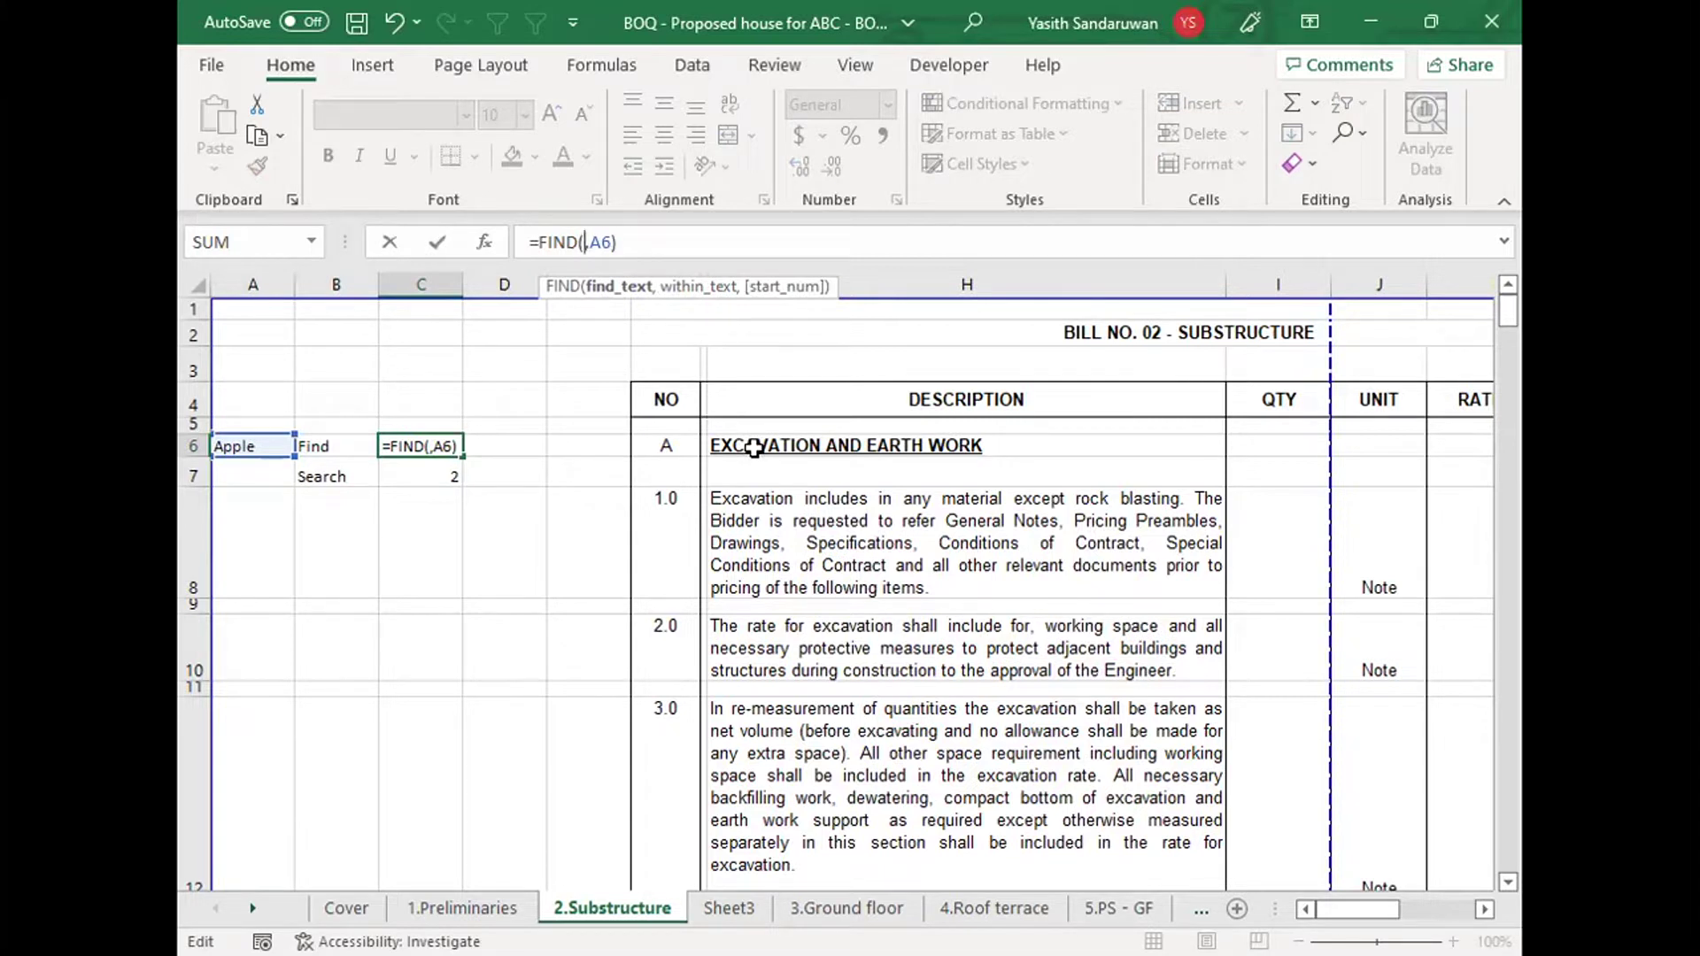
pyautogui.press('Right')
pyautogui.write('up')
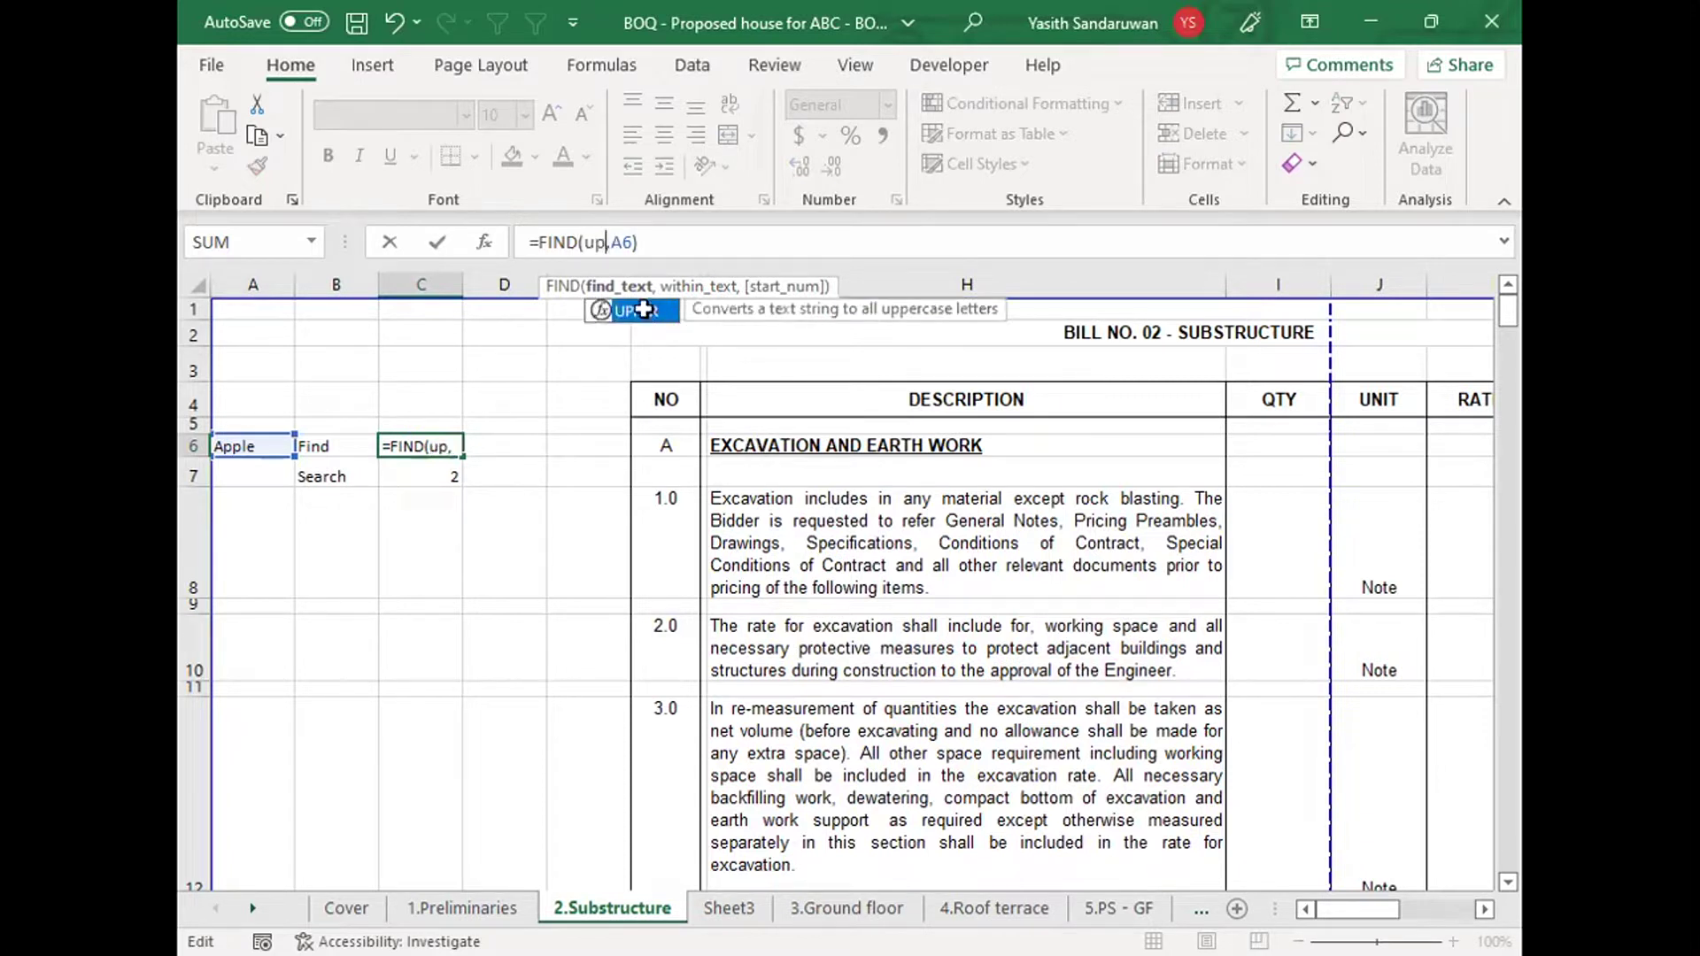
pyautogui.doubleClick(644, 309)
pyautogui.click(741, 448)
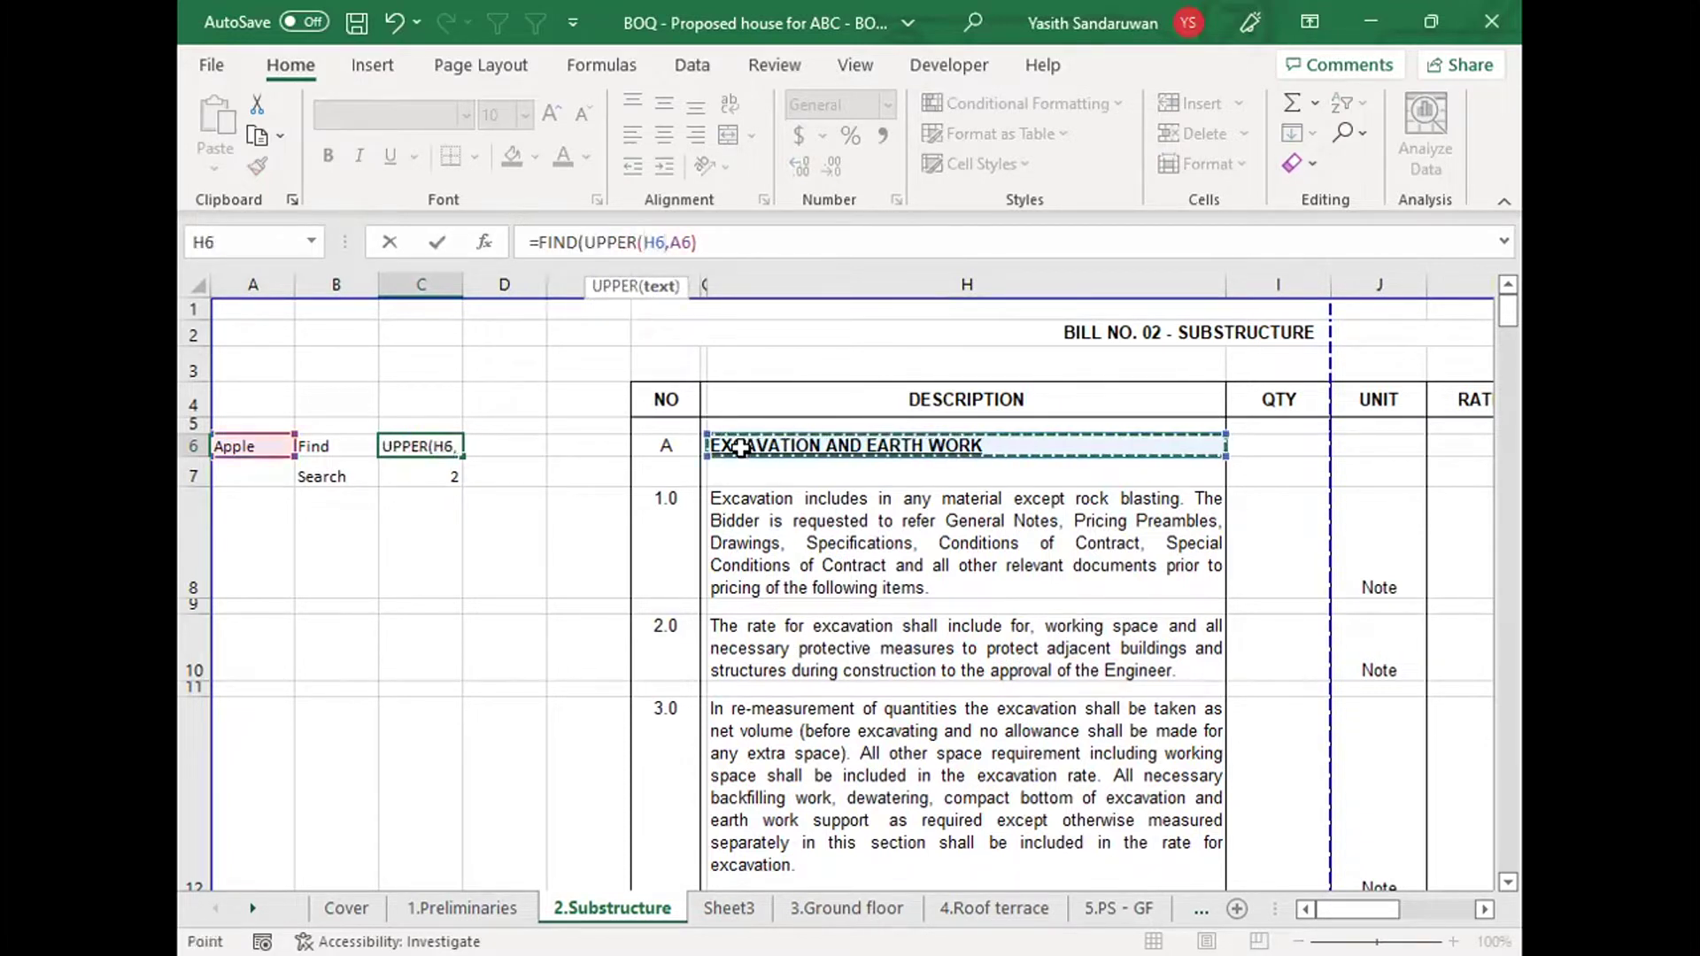
pyautogui.write(')')
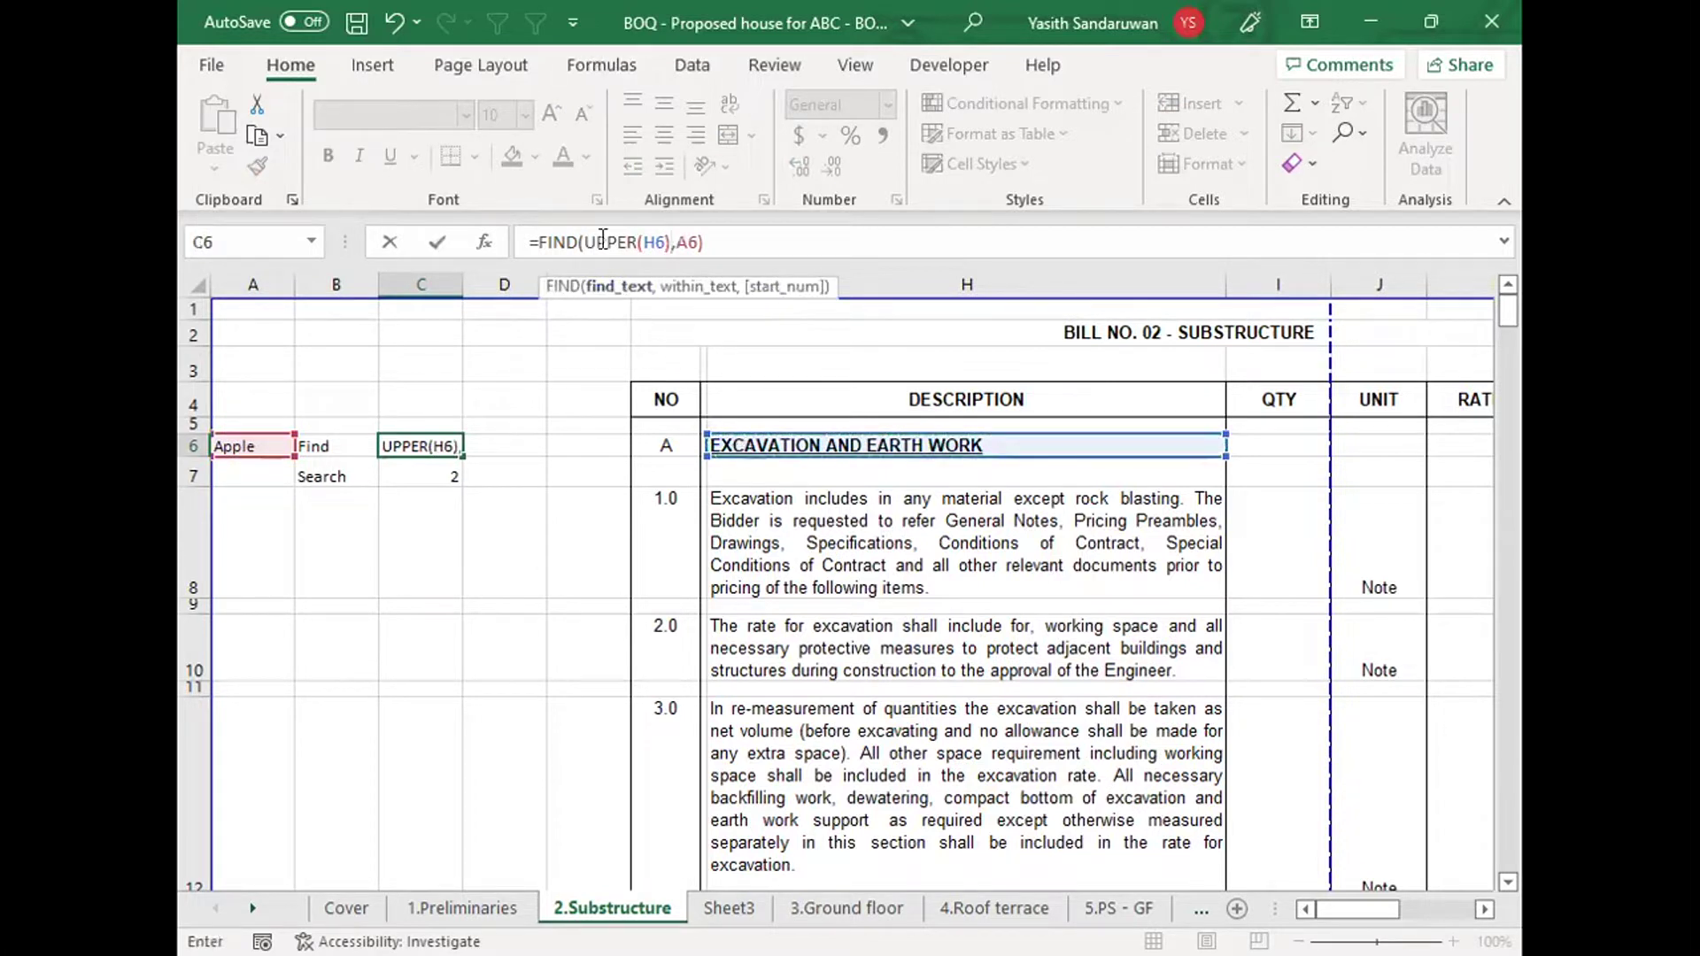
# Step: Change the within-text reference in C6 from A6 to H6 so the formula reads =FIND(UPPER(H6),H6)
pyautogui.moveTo(585, 241); pyautogui.dragTo(637, 242)
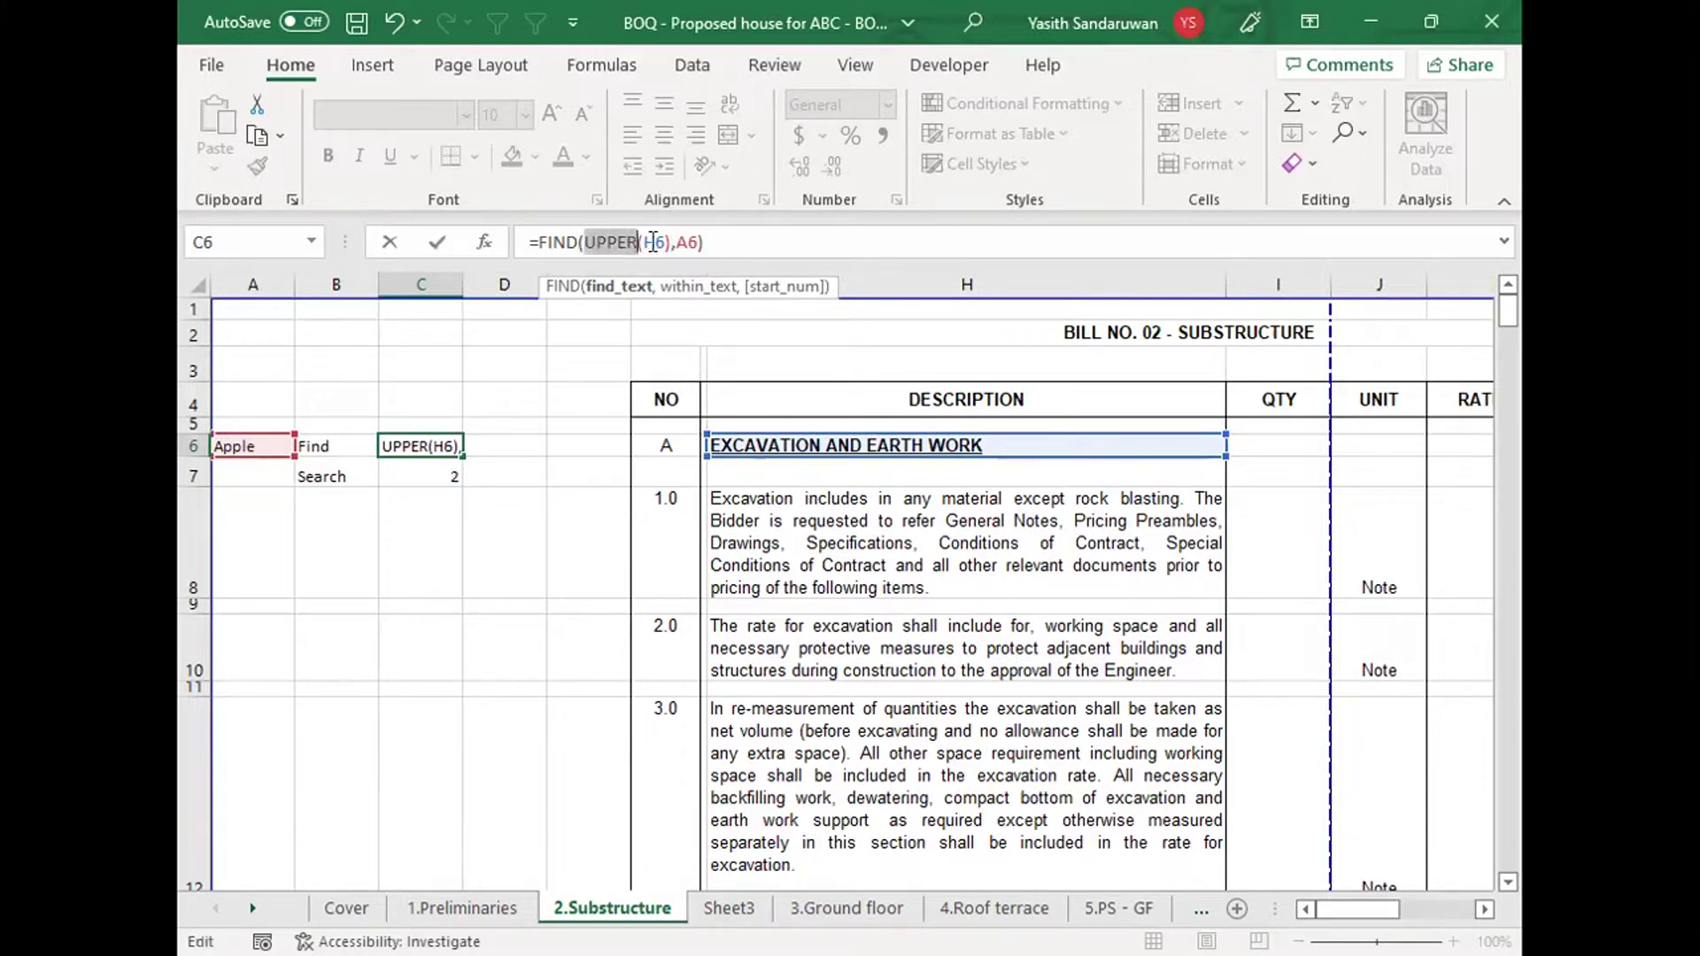
pyautogui.click(653, 241)
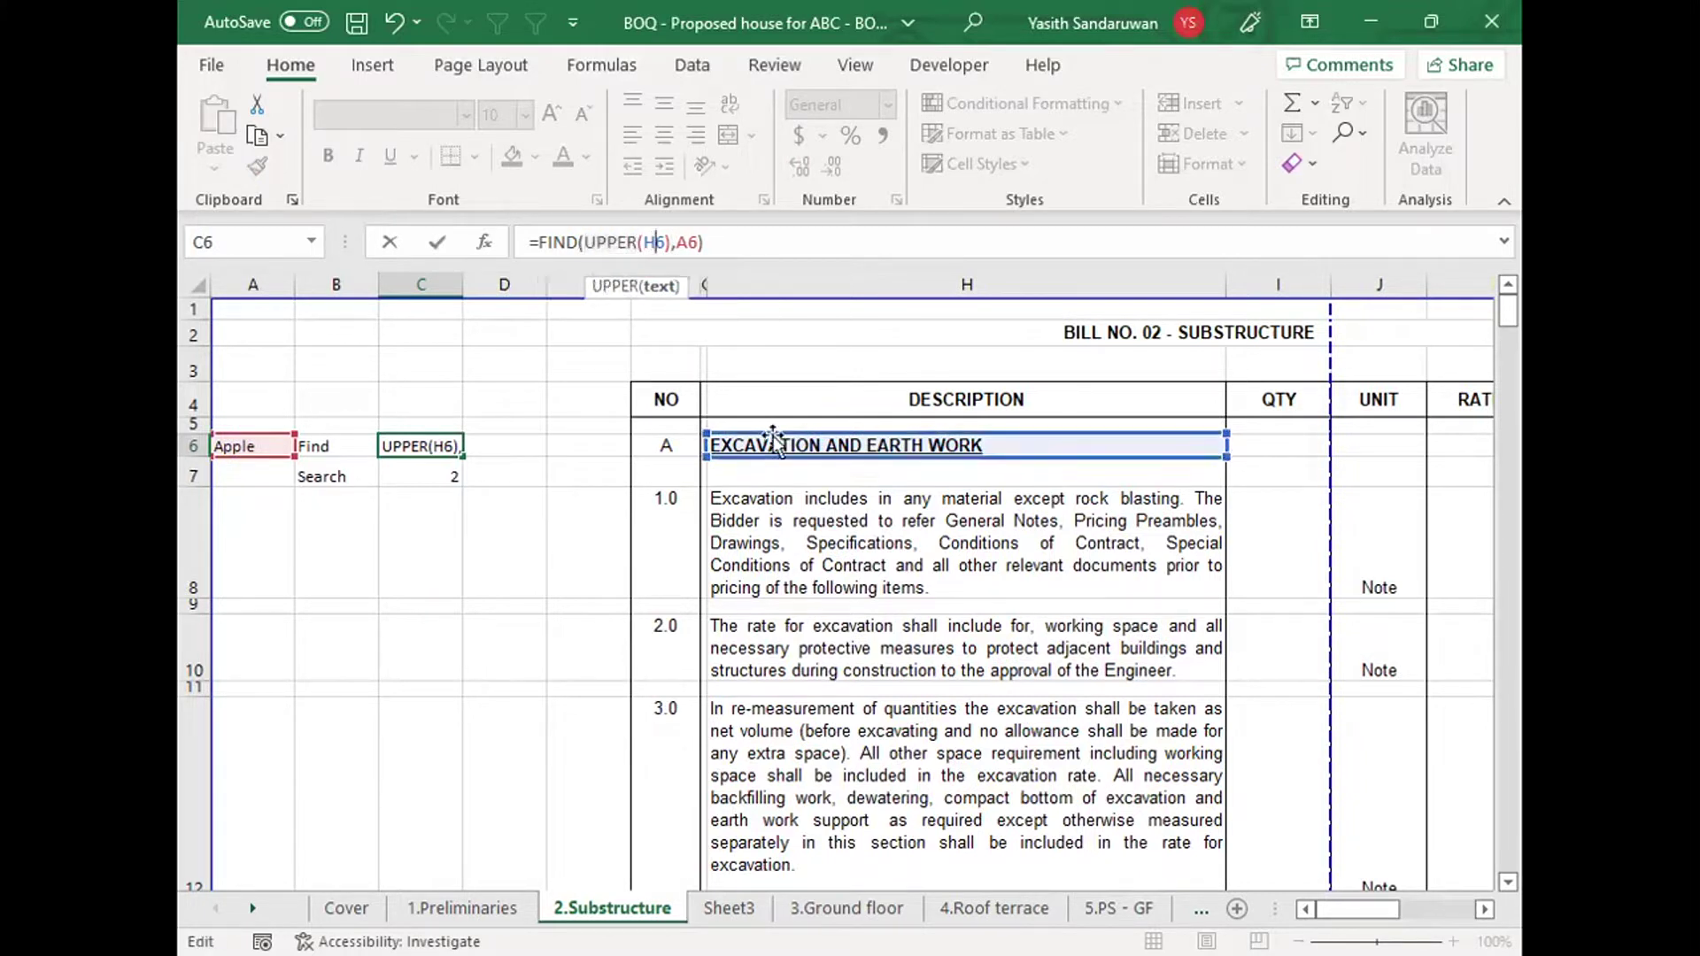
pyautogui.click(671, 242)
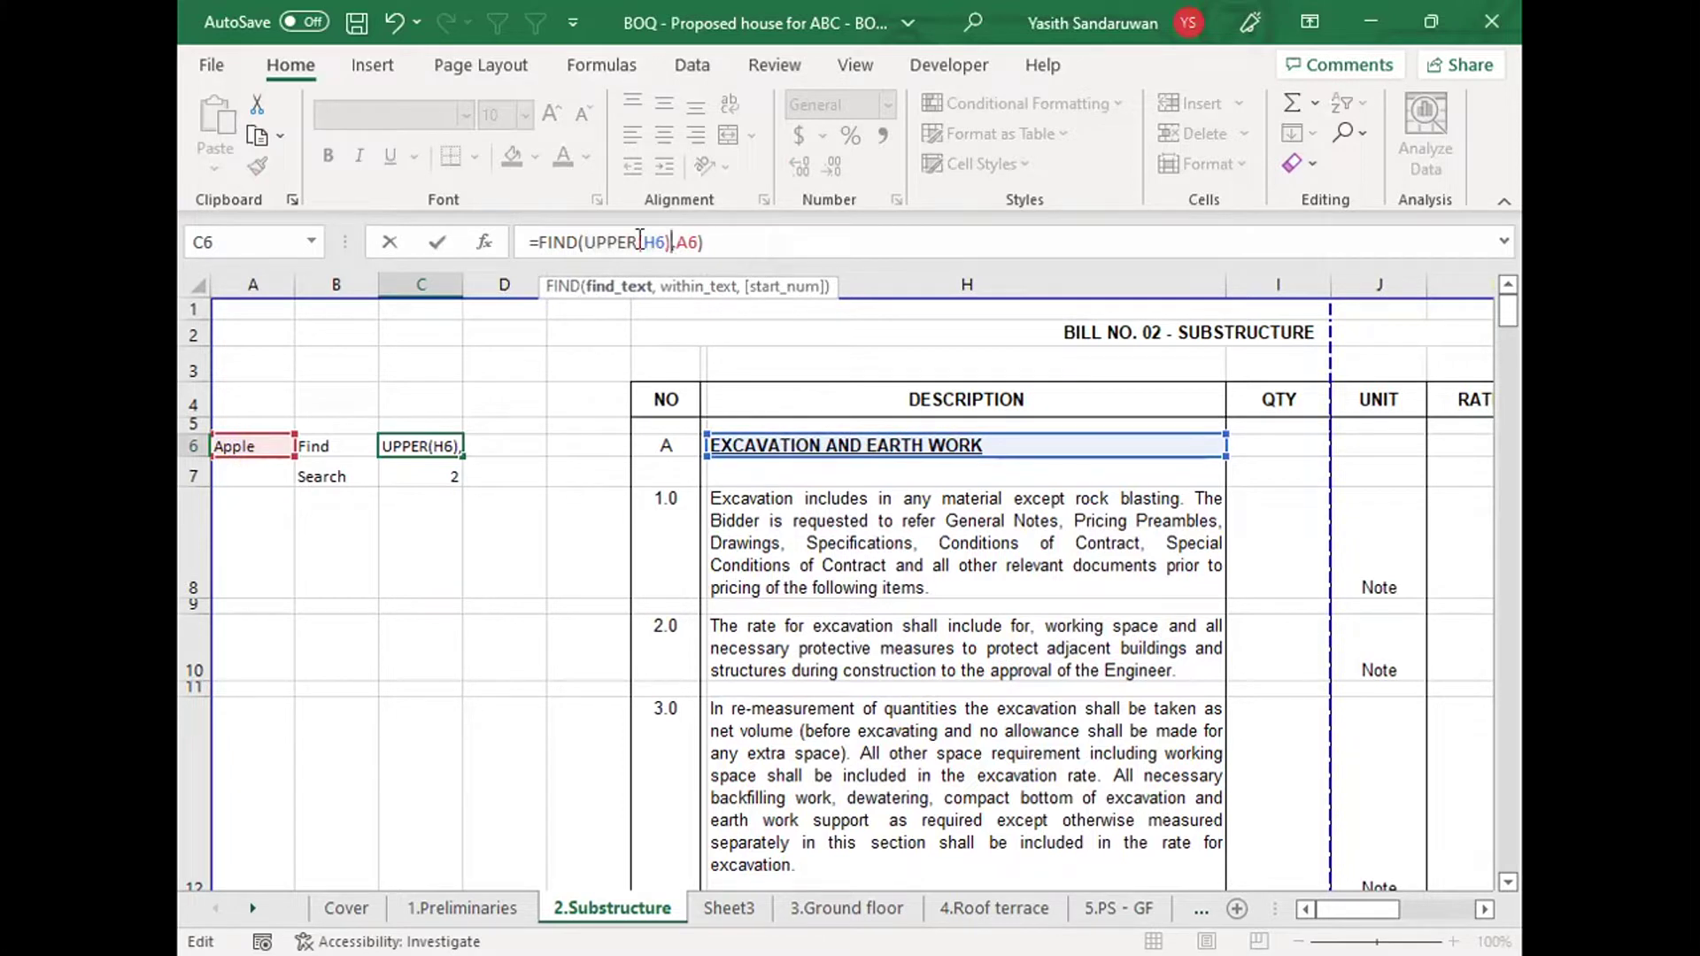
pyautogui.moveTo(643, 242); pyautogui.dragTo(589, 237)
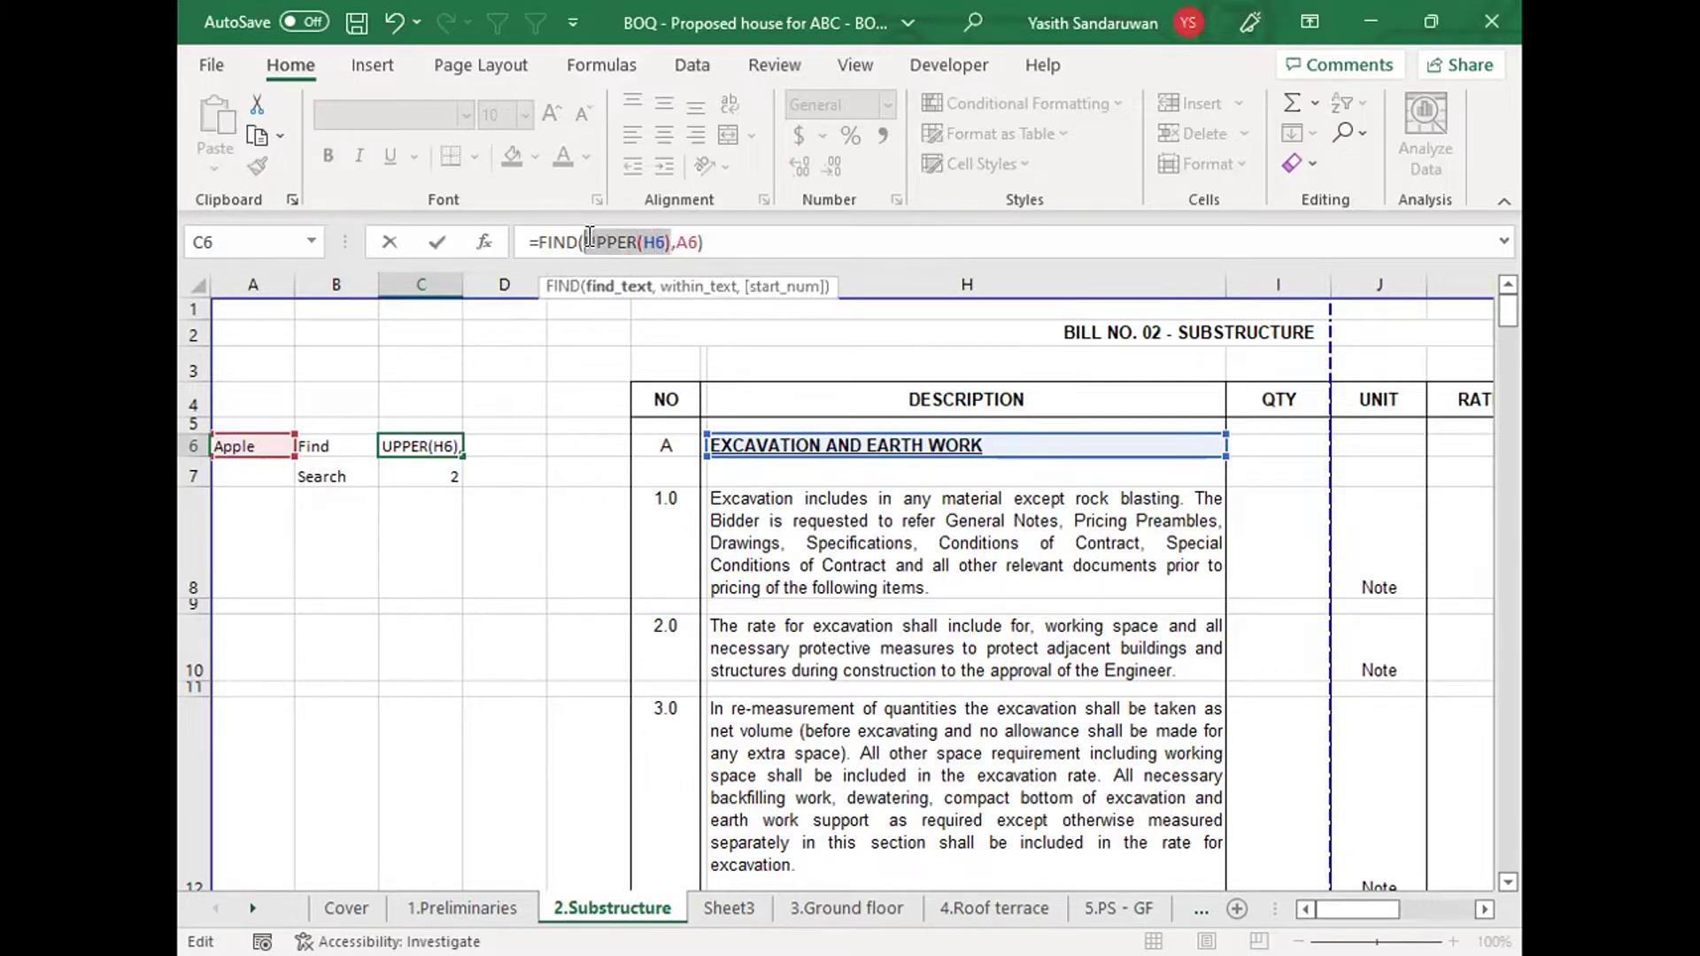
pyautogui.click(700, 244)
pyautogui.press('BackSpace')
pyautogui.press('BackSpace')
pyautogui.press('BackSpace')
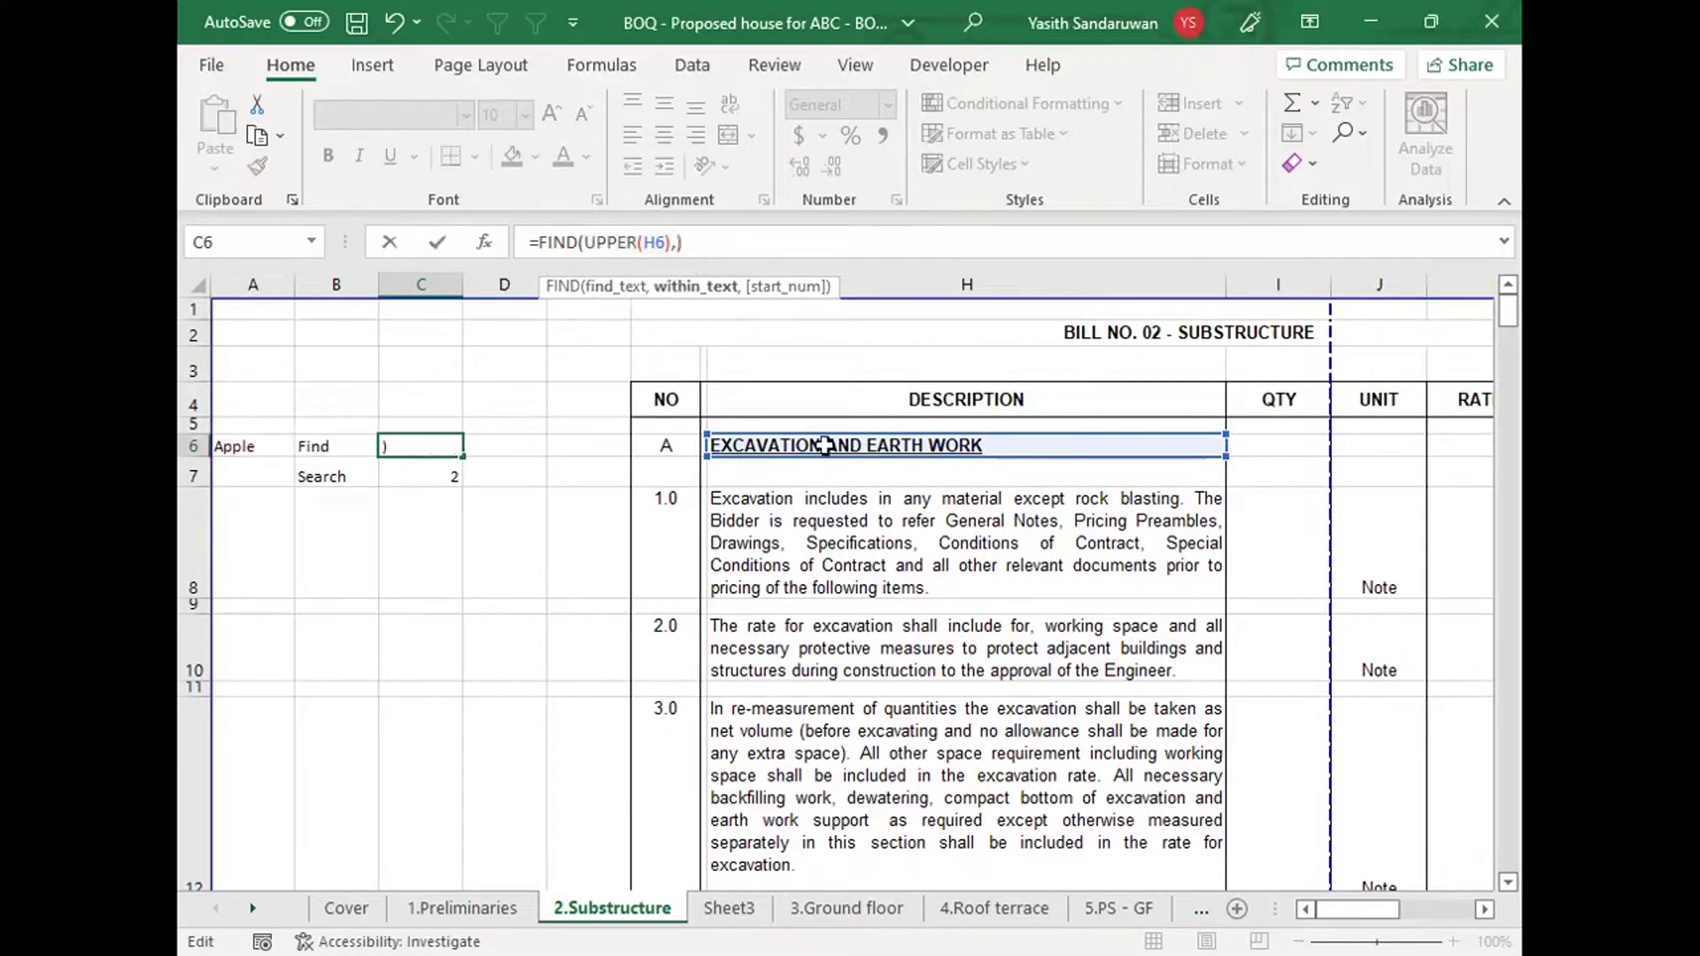
pyautogui.click(813, 445)
pyautogui.write(')')
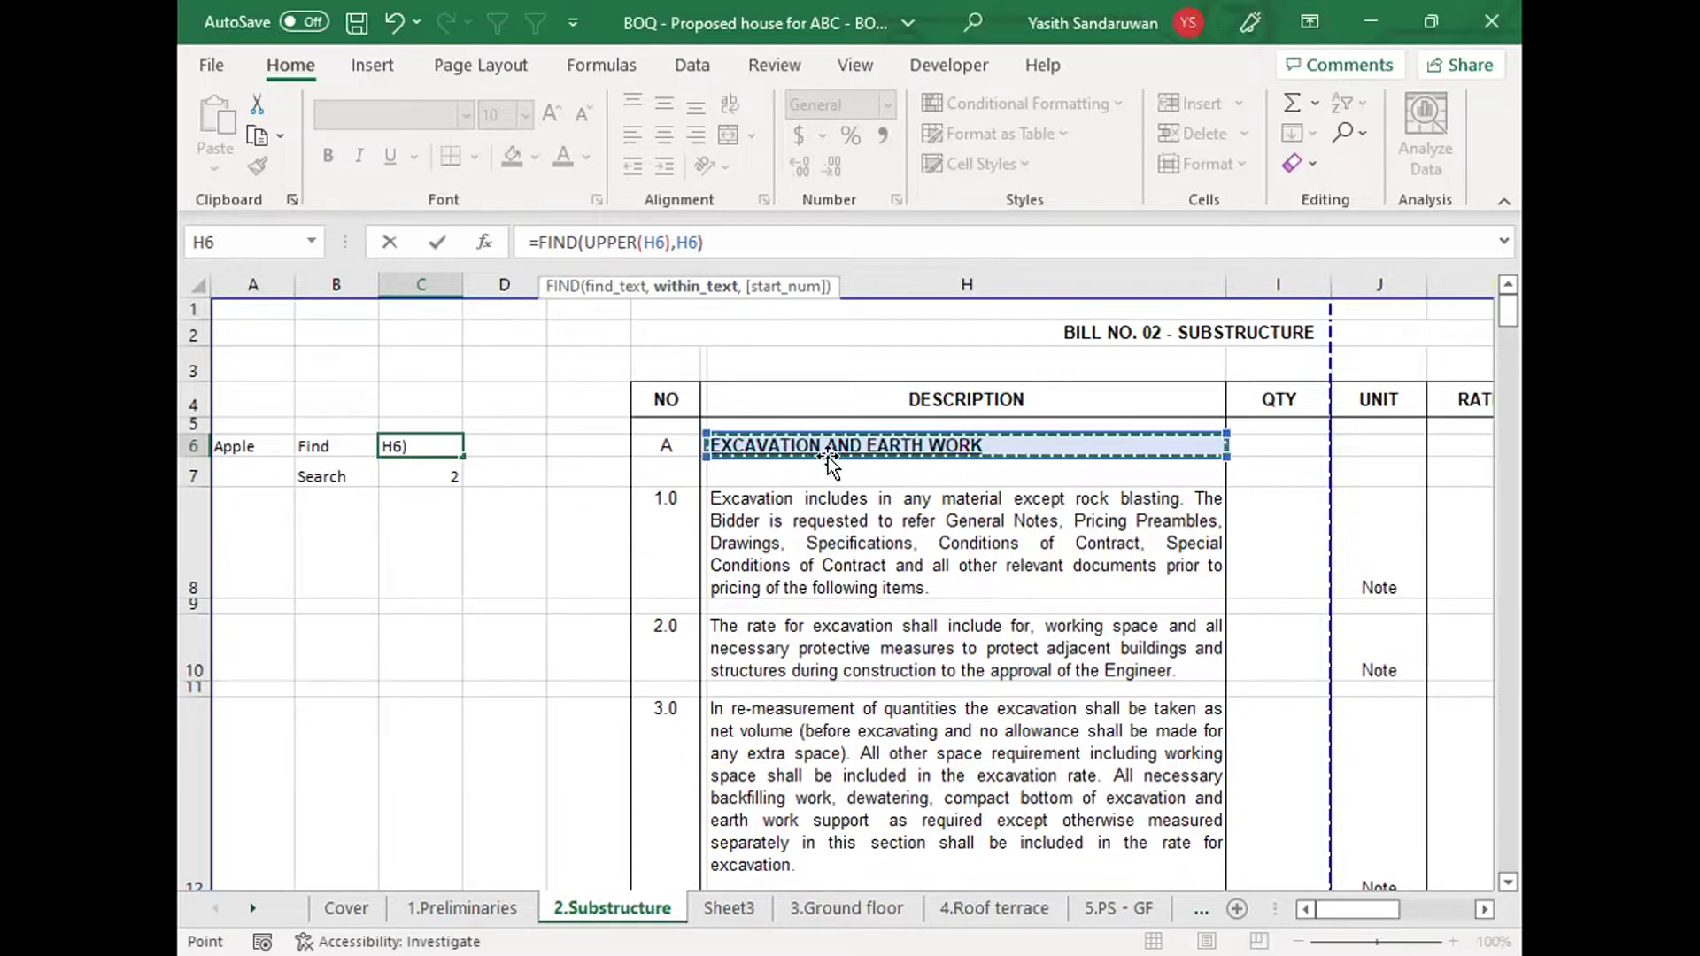
pyautogui.press('Return')
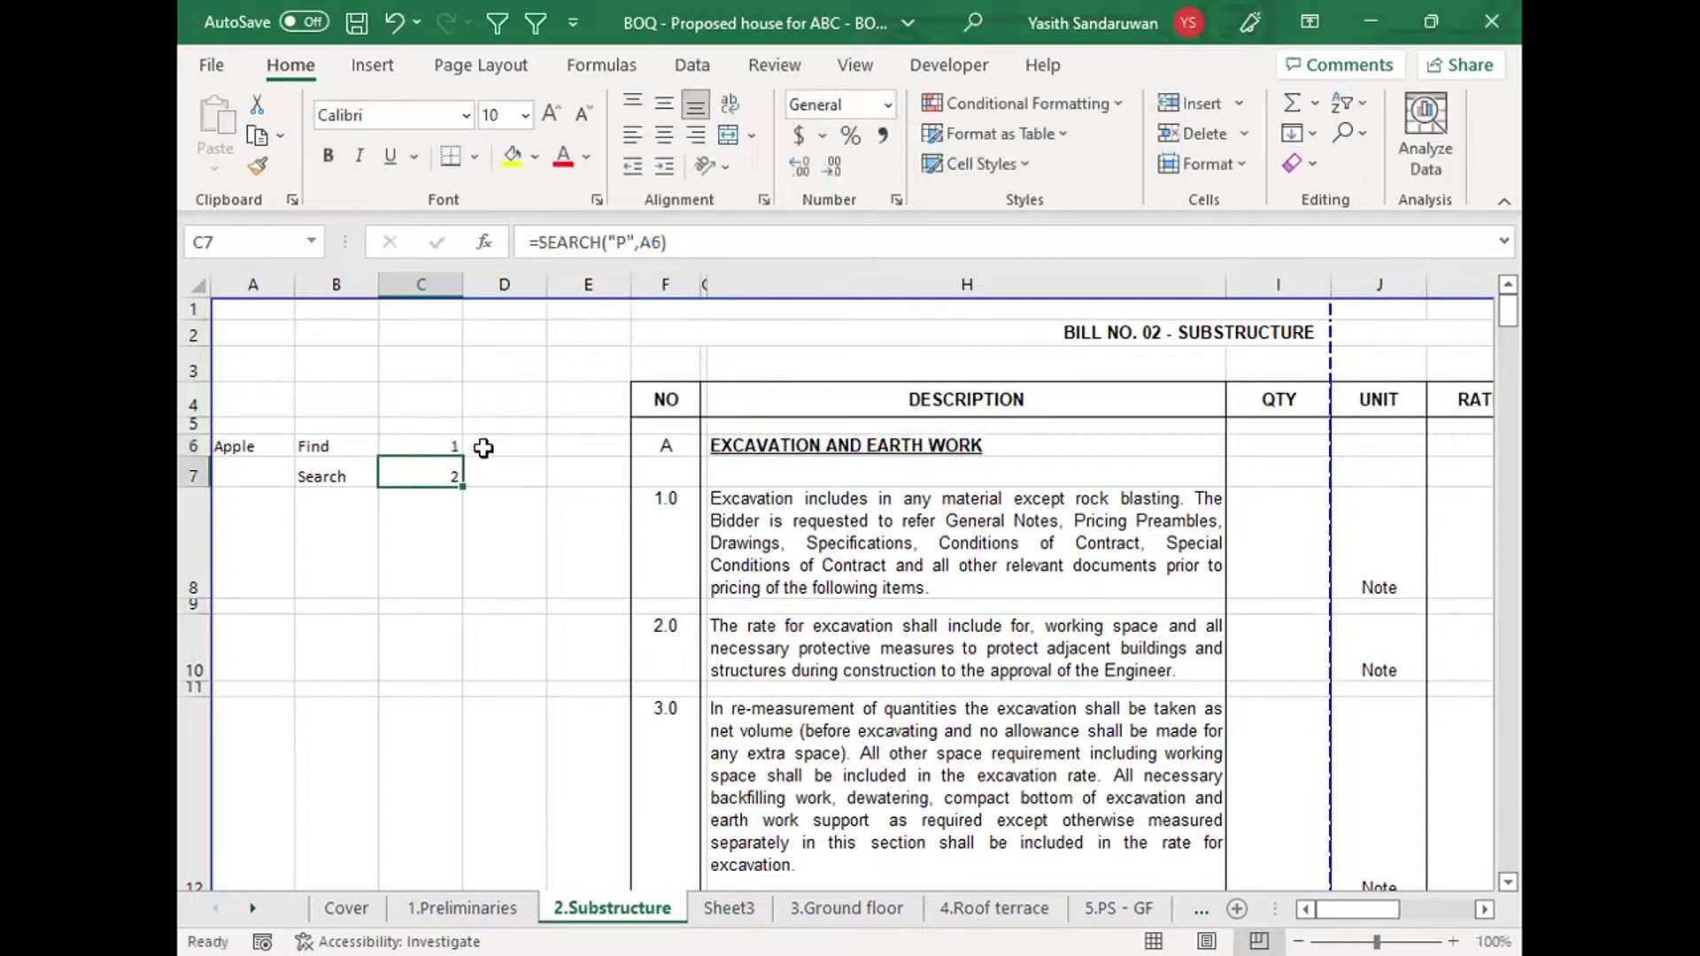
# Step: Fill the FIND and UPPER formula from C6 down through C8
pyautogui.click(457, 445)
pyautogui.moveTo(462, 452); pyautogui.dragTo(452, 595)
pyautogui.click(539, 545)
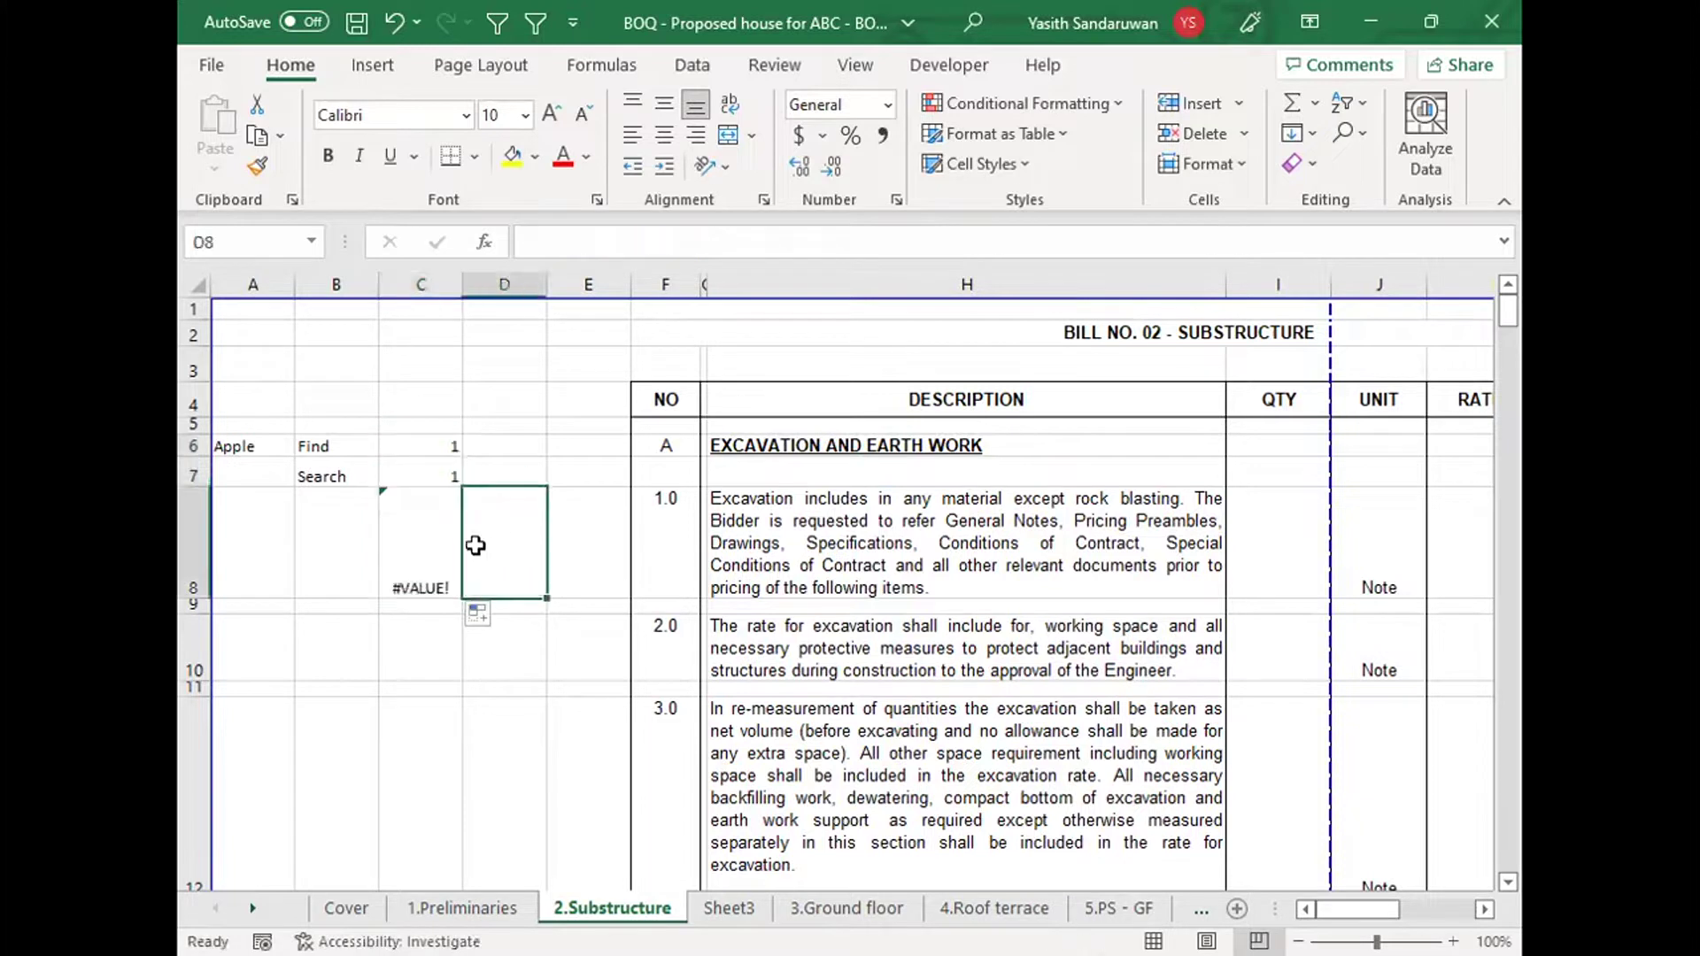
# Step: Examine the FIND formulas in C6 and C8 against the heading in H6 and the mixed-case description in H8
pyautogui.click(422, 548)
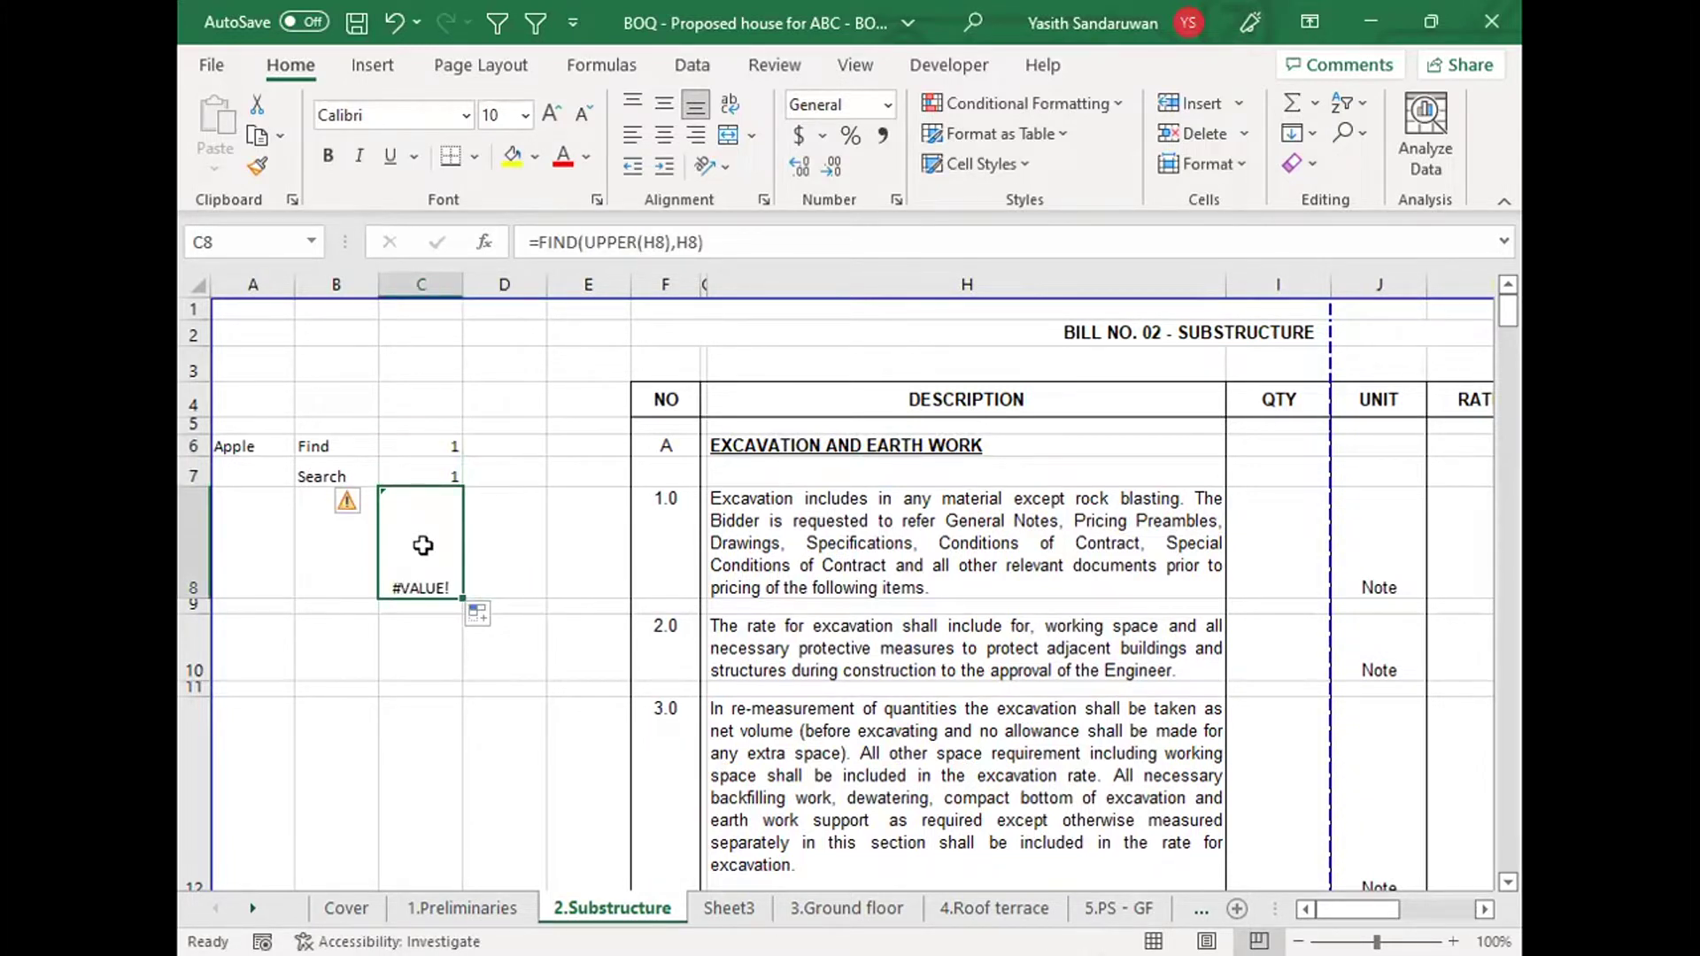
pyautogui.doubleClick(423, 545)
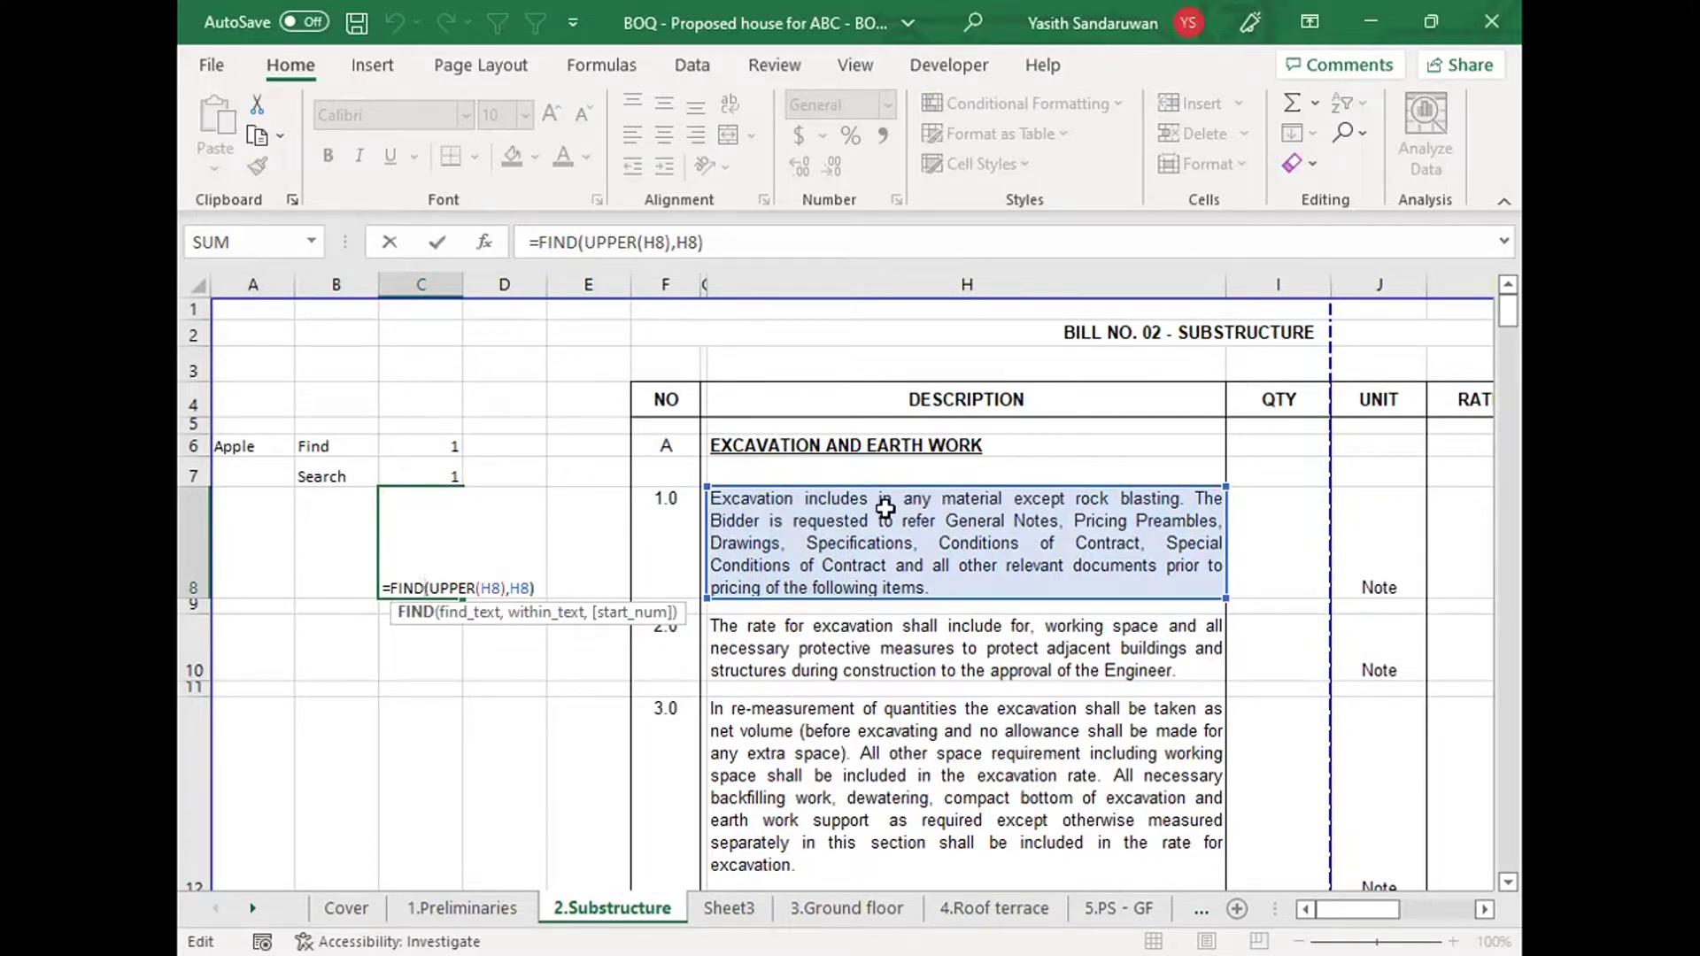
pyautogui.press('Return')
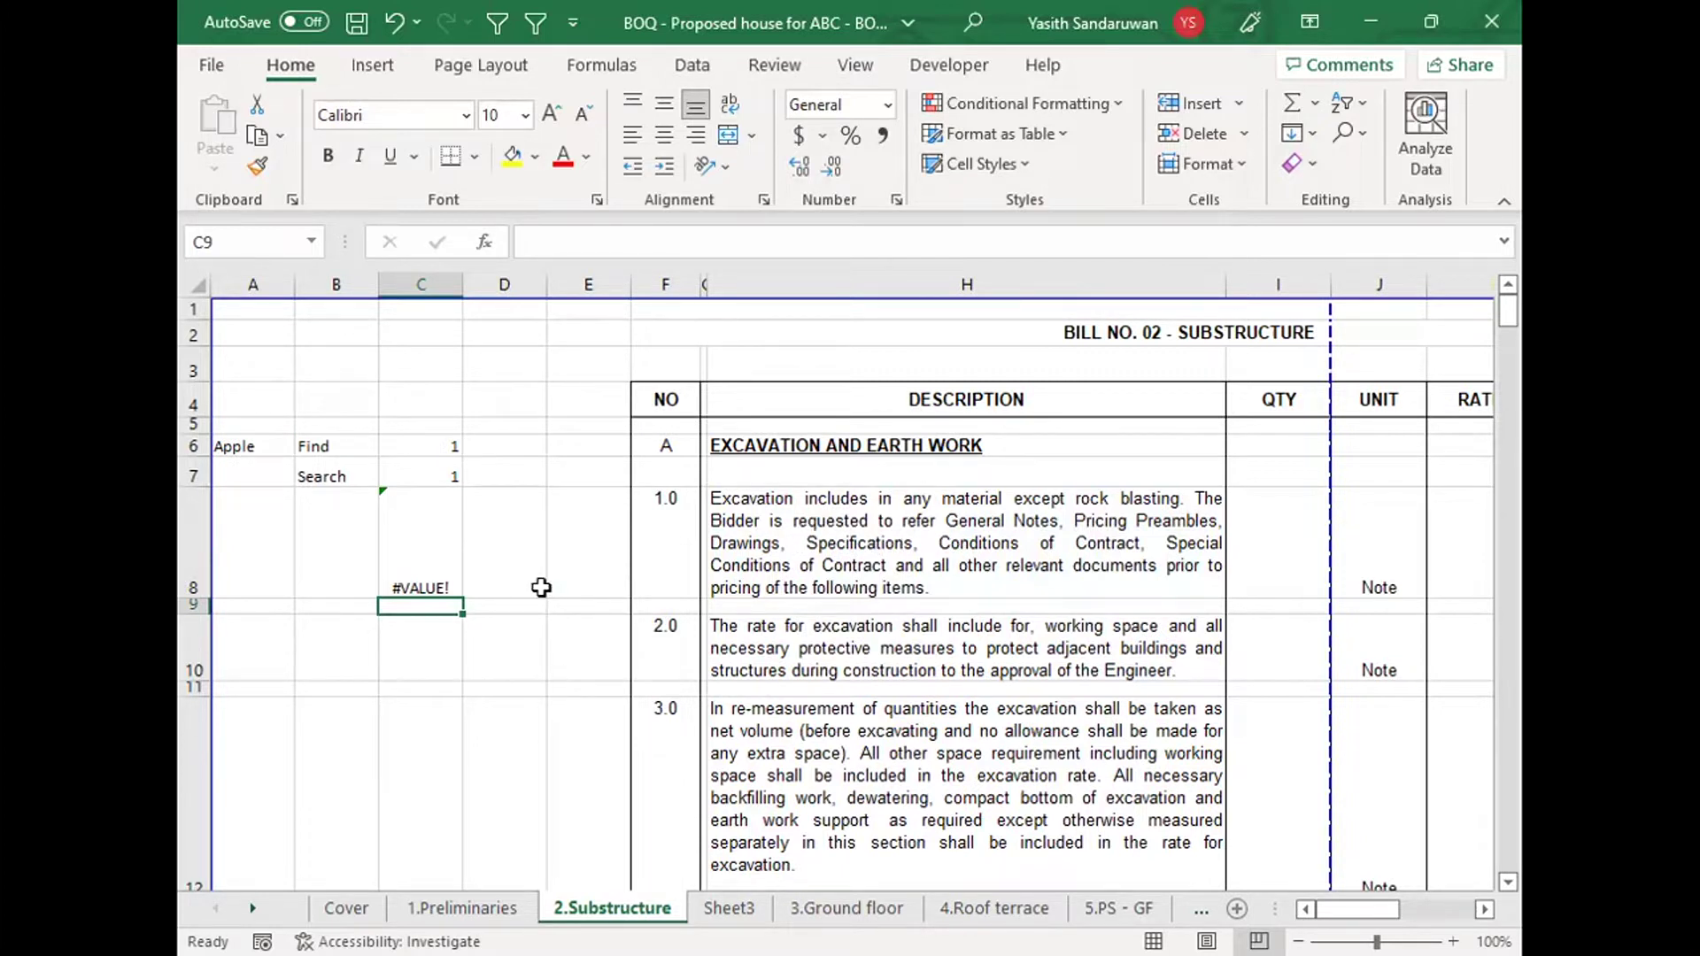
pyautogui.click(832, 438)
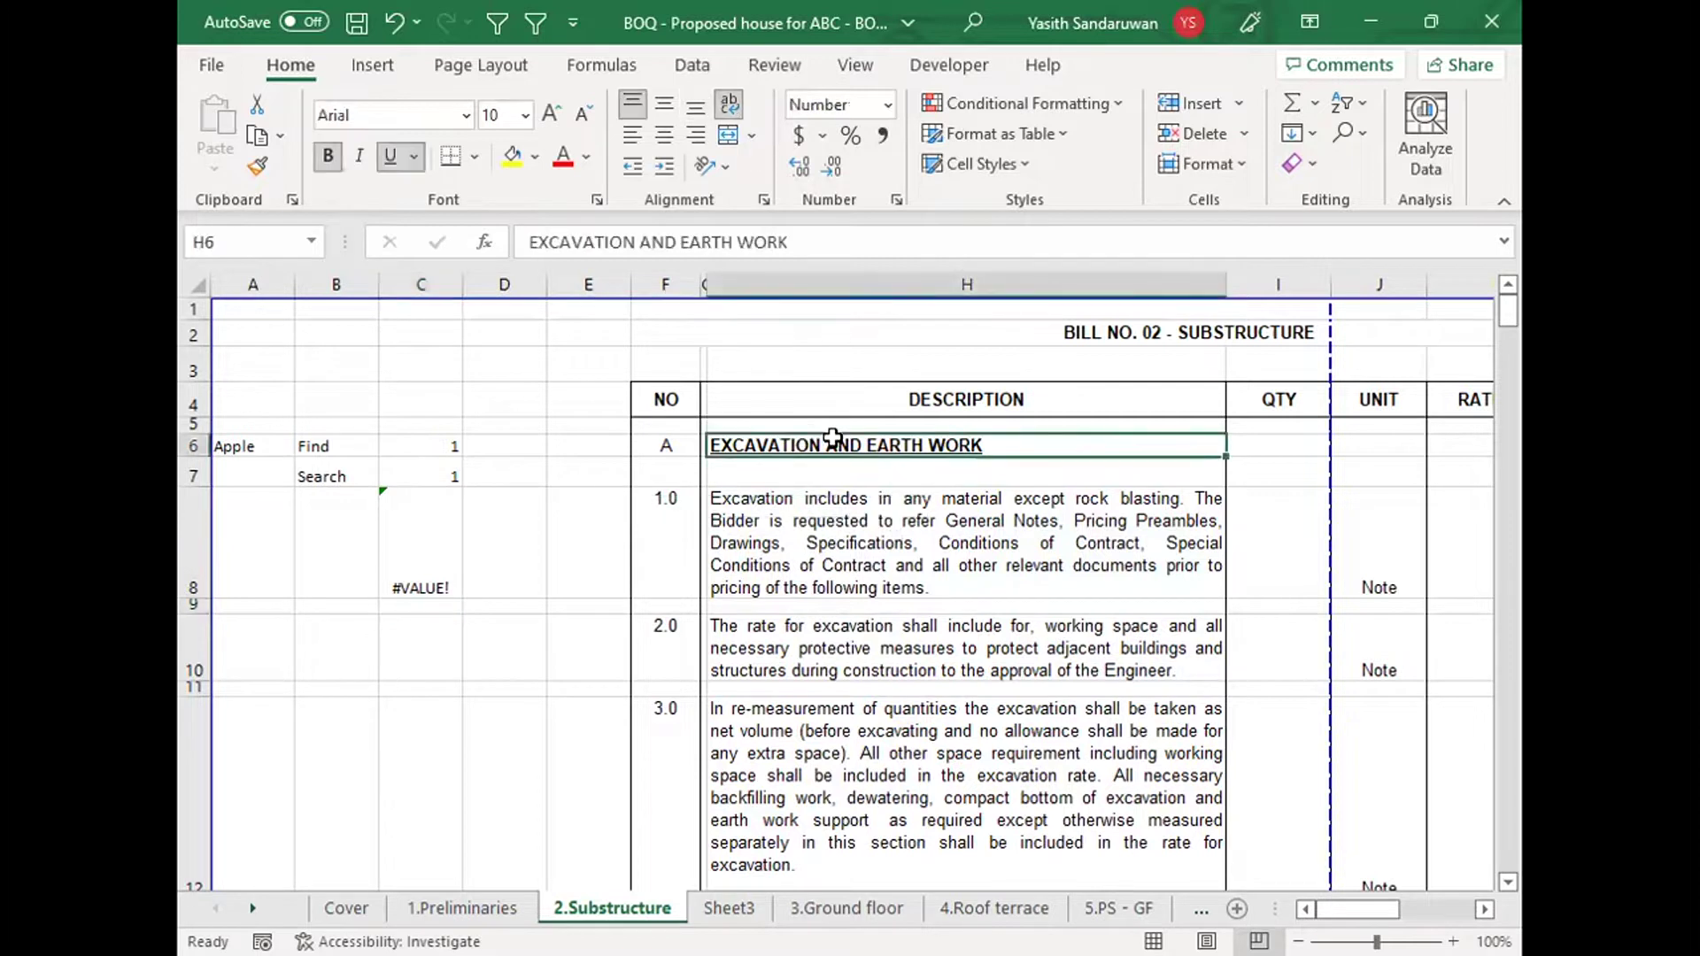
pyautogui.click(450, 440)
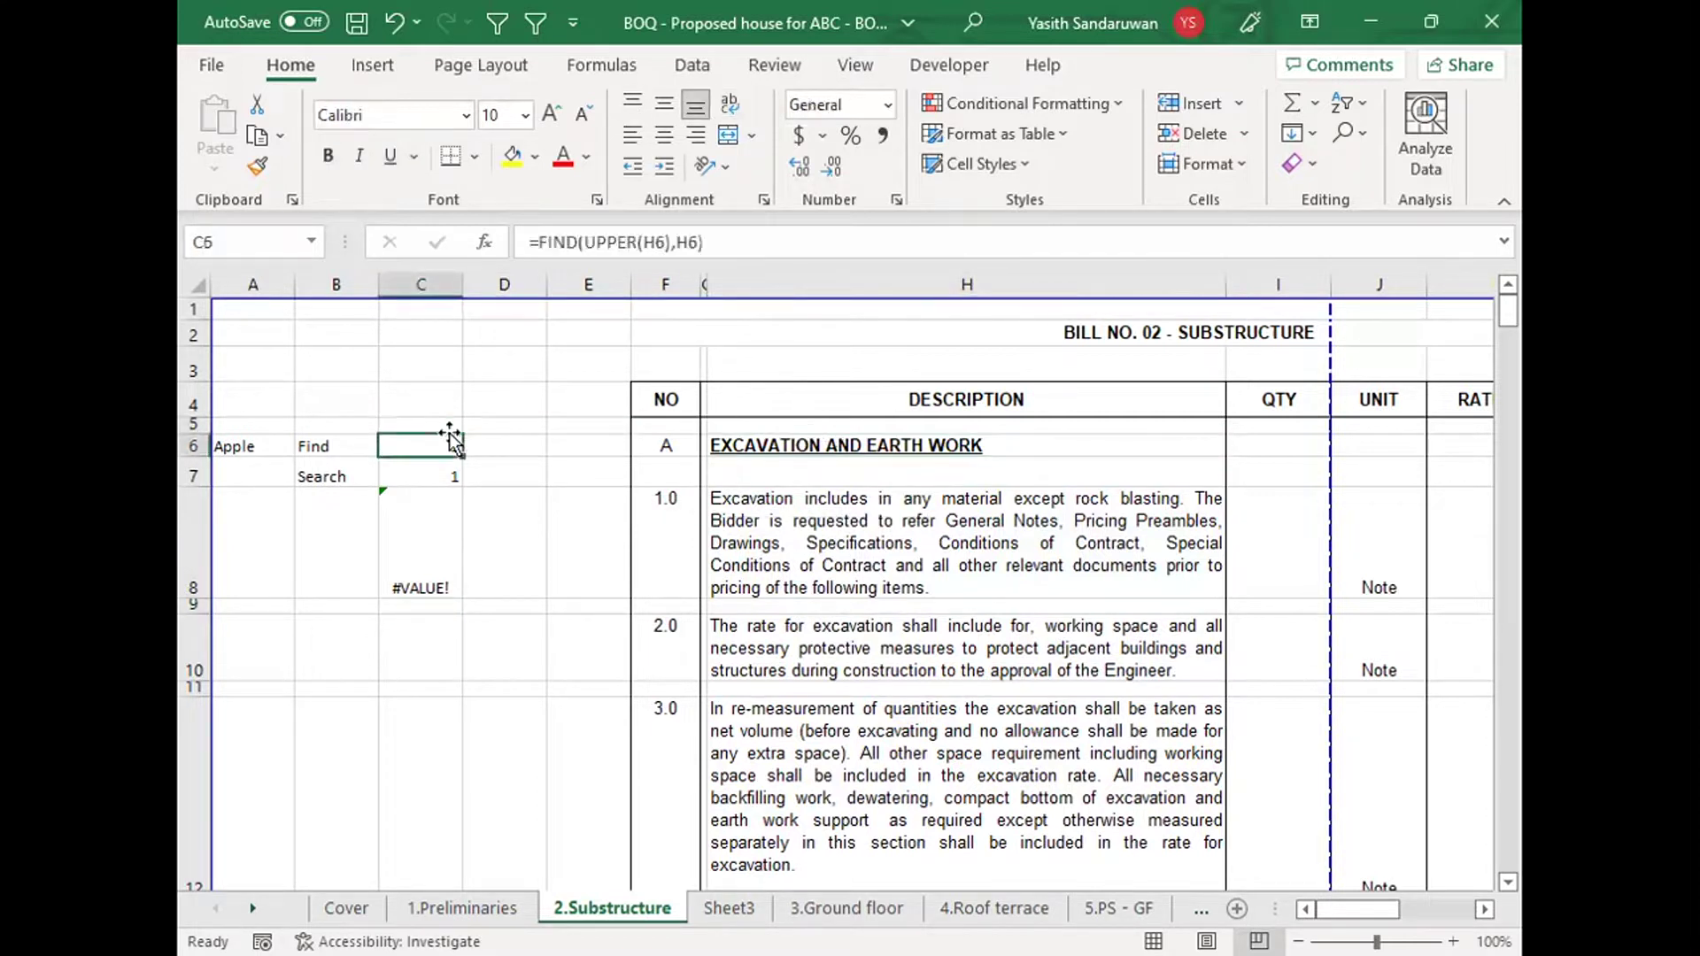
pyautogui.click(812, 543)
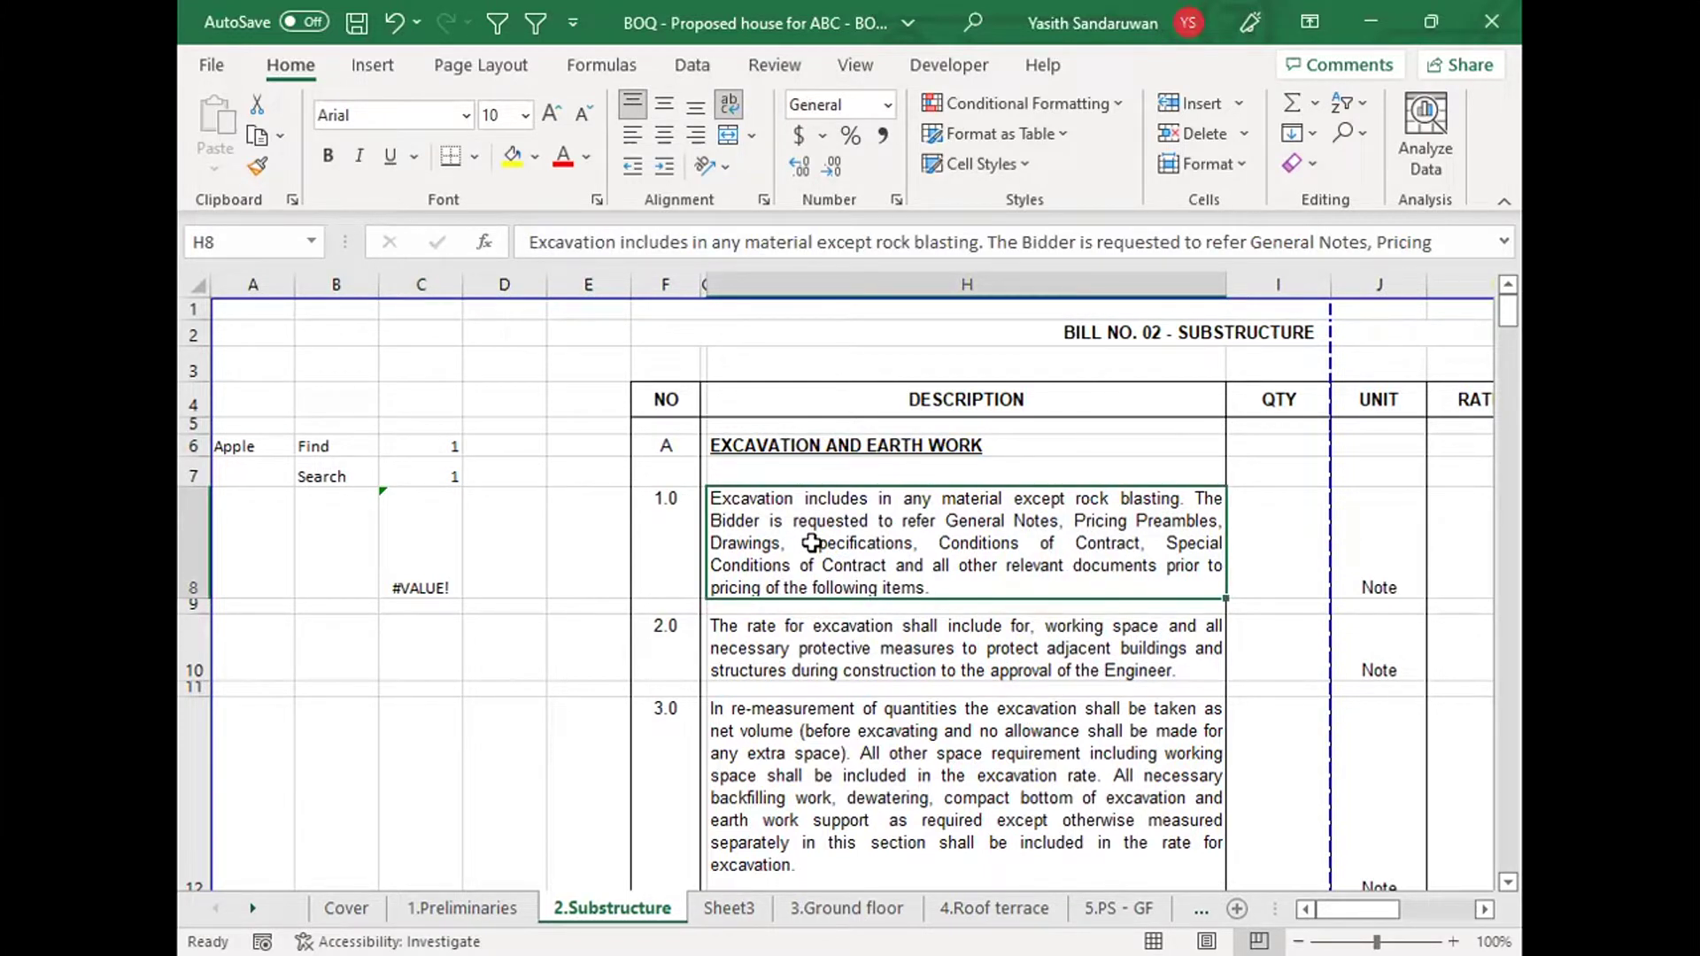
pyautogui.press('Left')
pyautogui.press('Left')
pyautogui.press('Left')
pyautogui.press('Left')
pyautogui.press('Left')
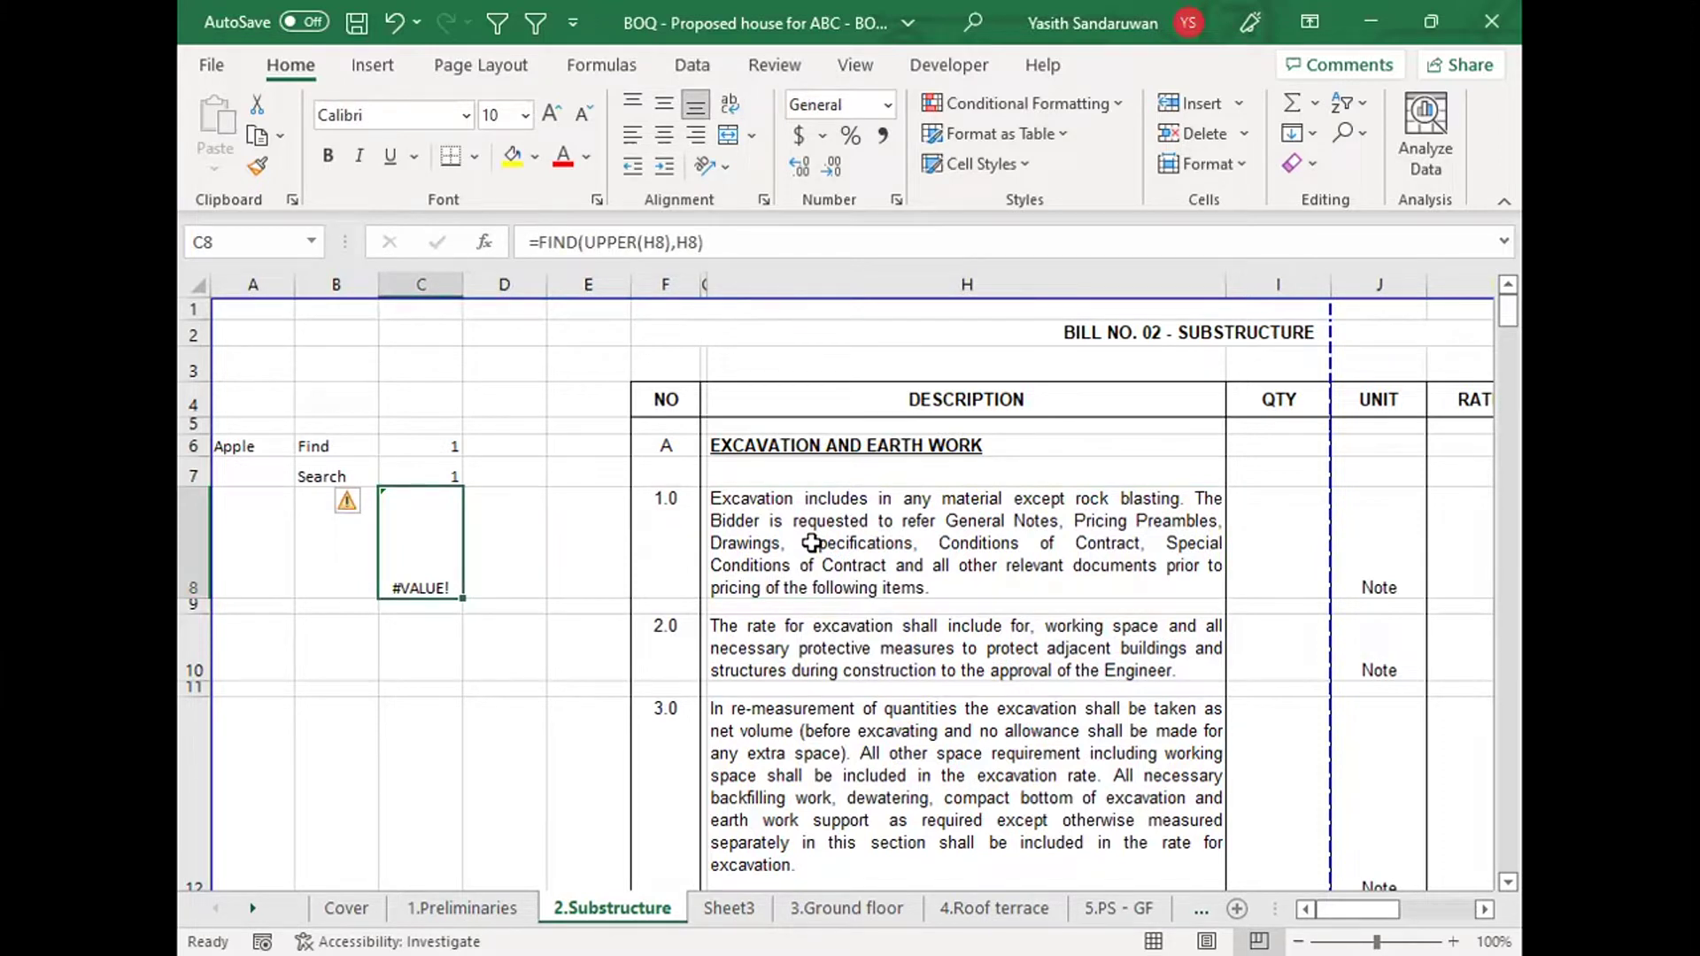
# Step: Wrap the formula in C6 in ISNUMBER so it reads =ISNUMBER(FIND(UPPER(H6),H6))
pyautogui.press('Up')
pyautogui.press('Up')
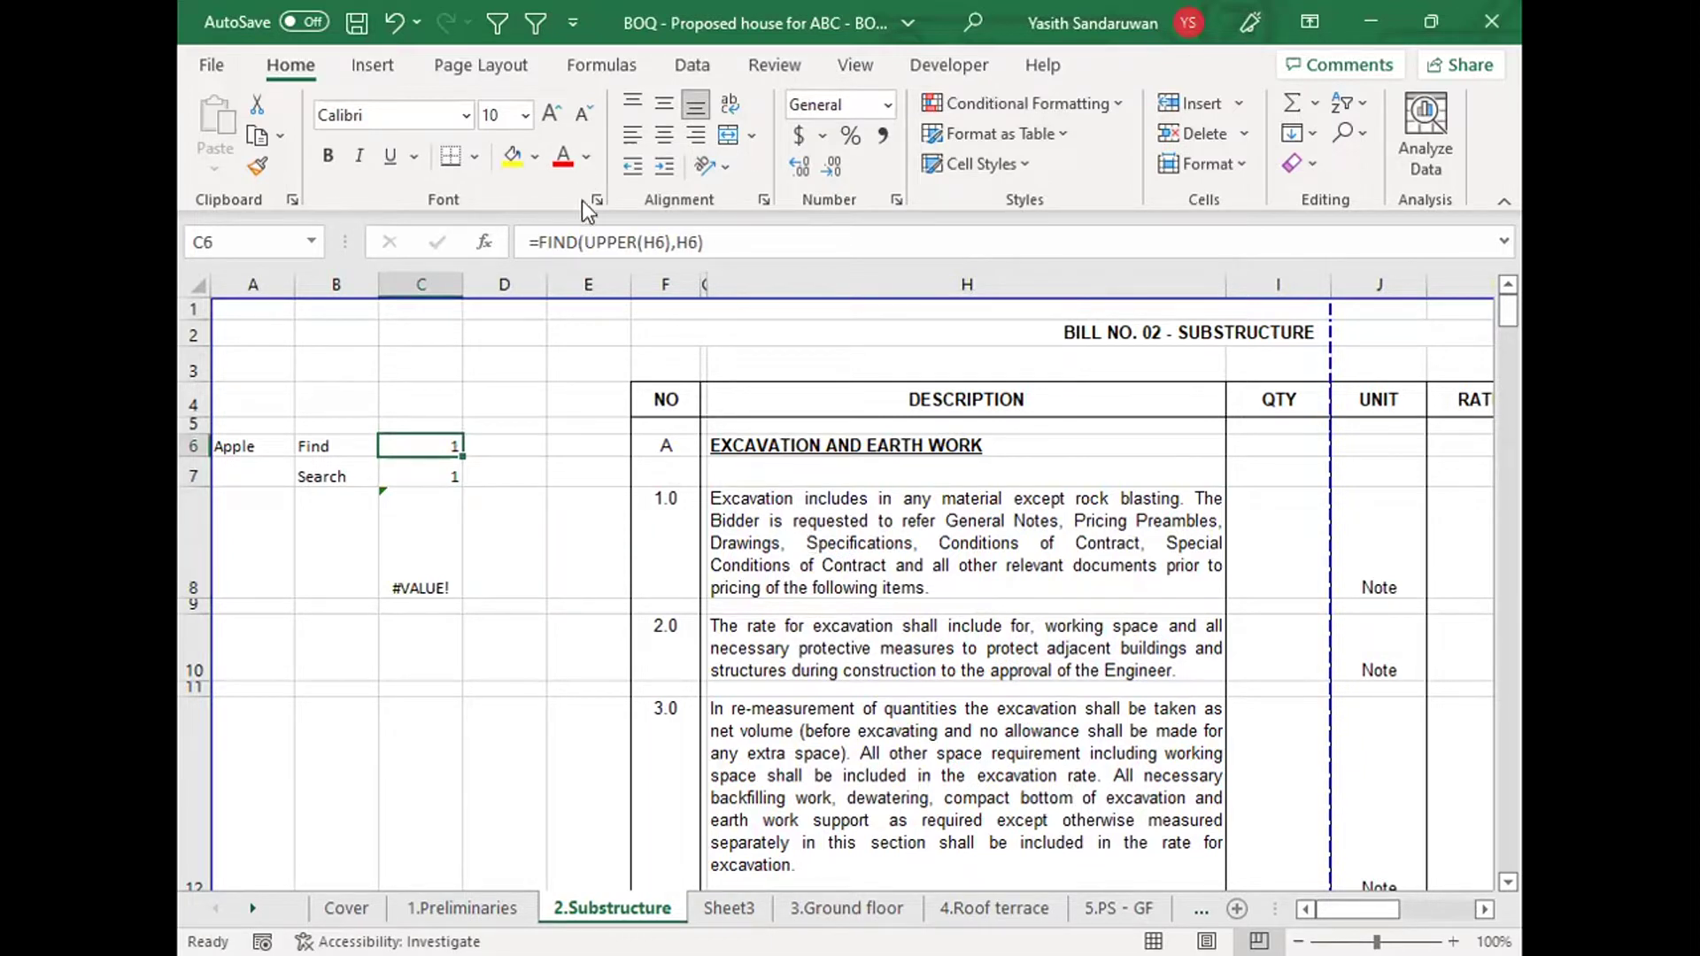
pyautogui.click(540, 239)
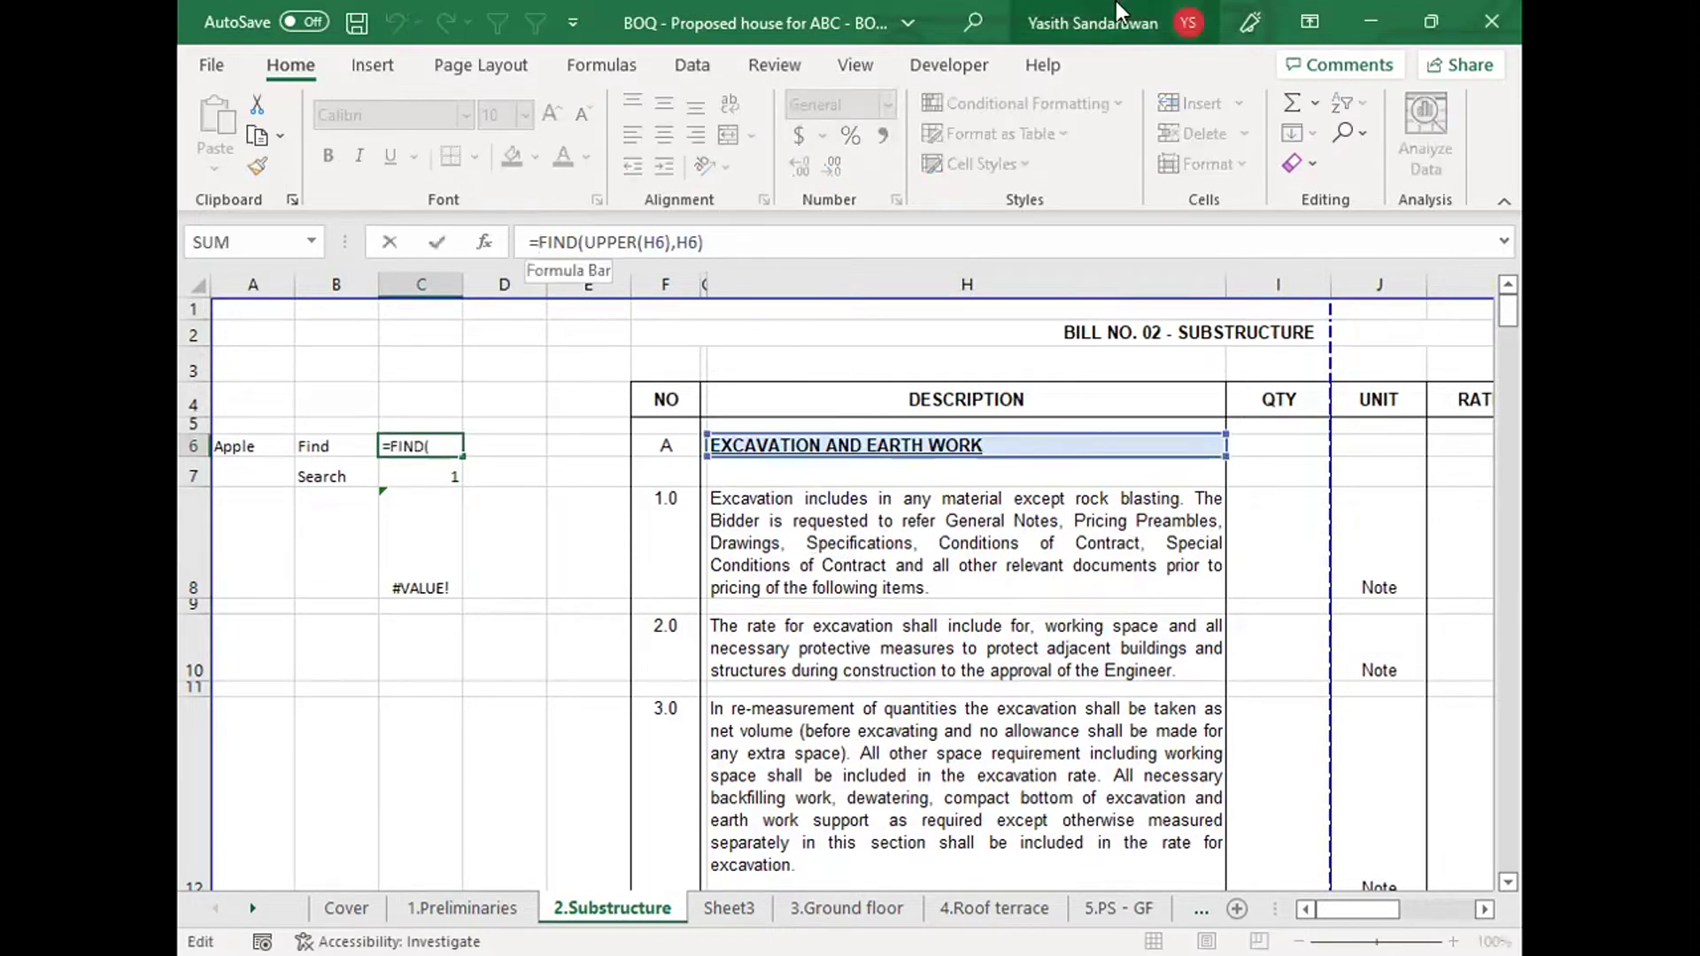
pyautogui.write('is')
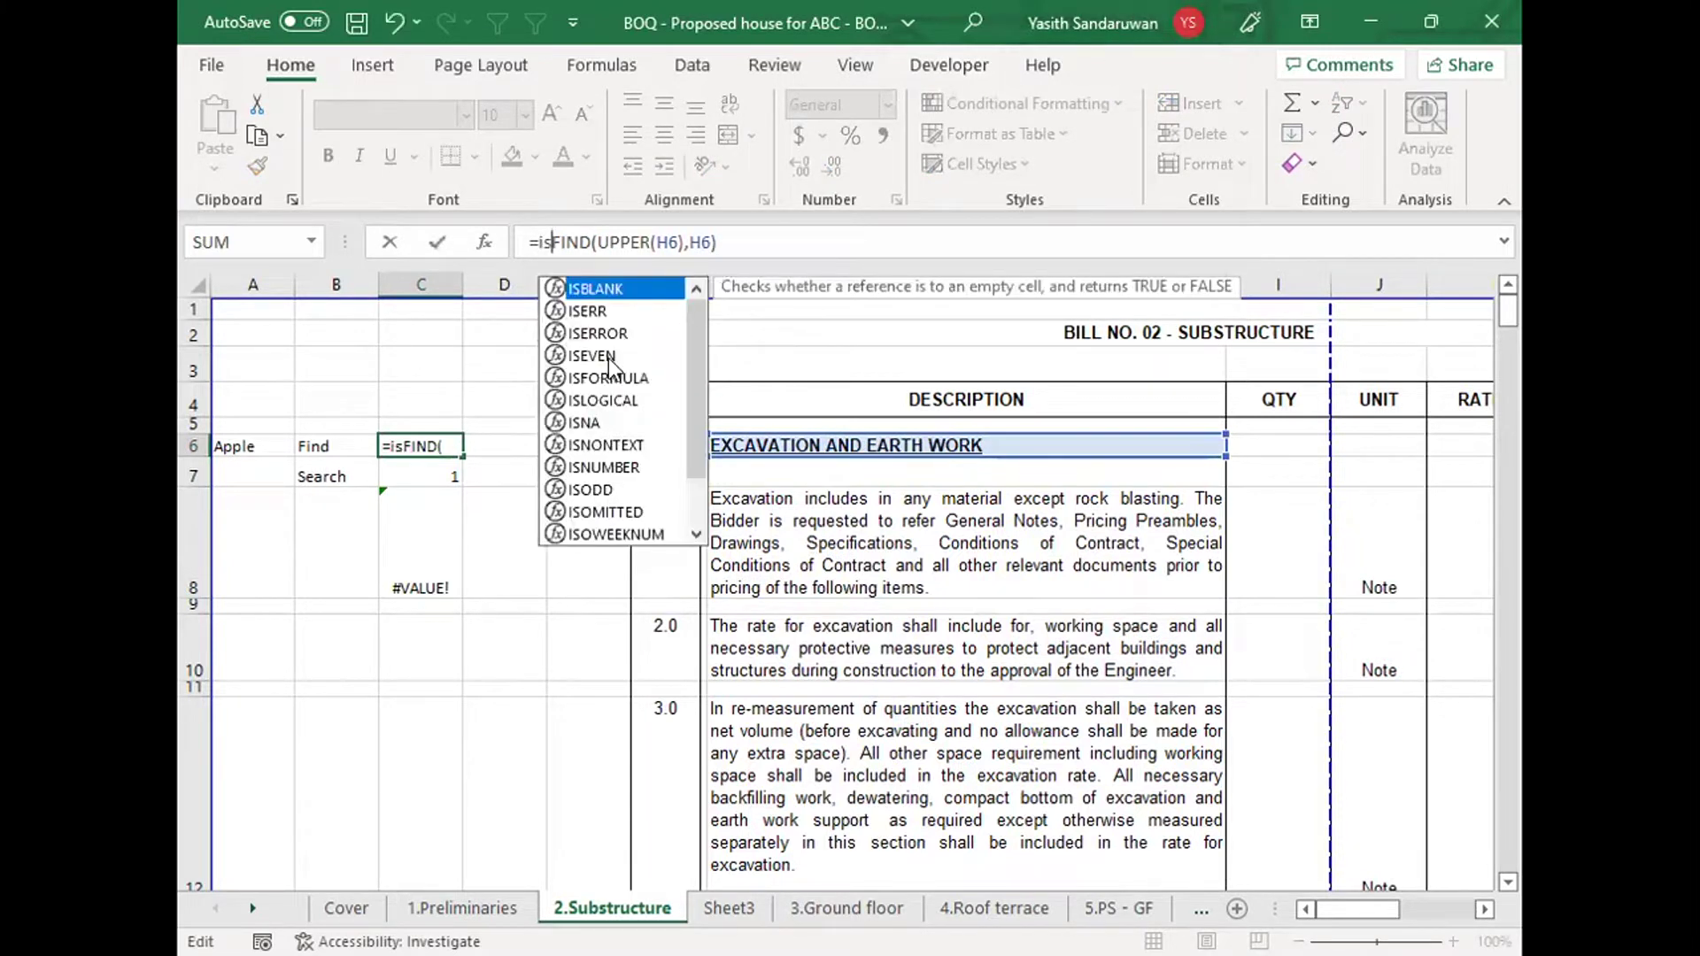
pyautogui.write('n')
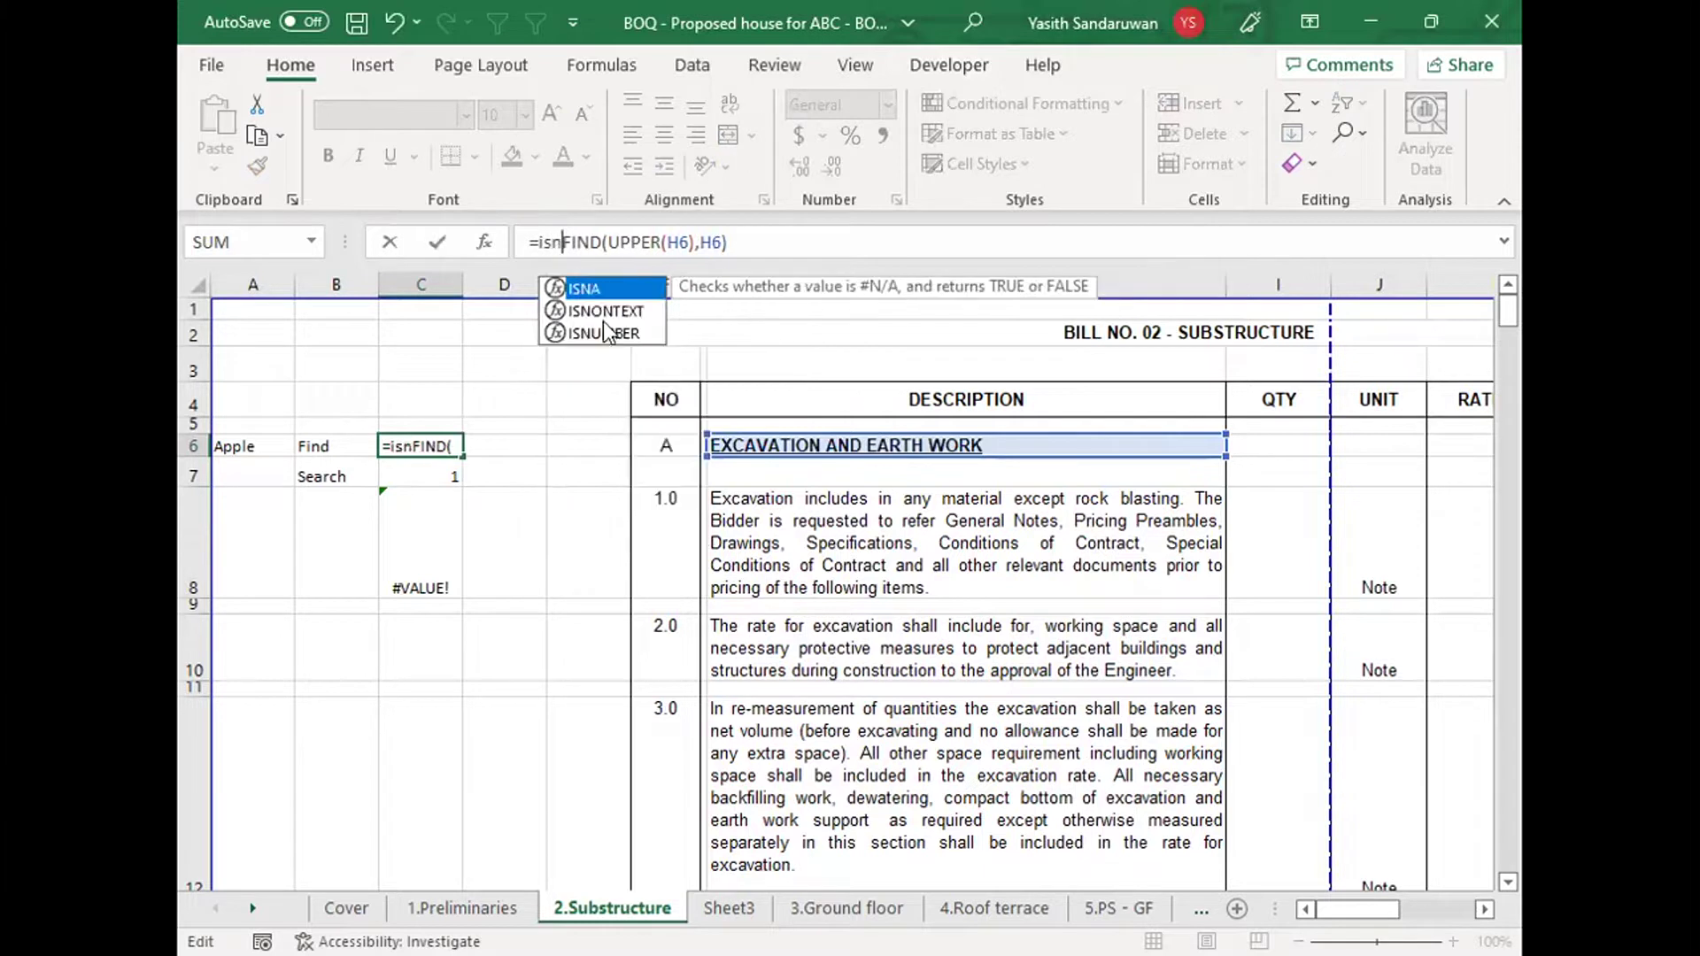
pyautogui.click(603, 331)
pyautogui.doubleClick(603, 331)
pyautogui.click(832, 242)
pyautogui.write(')')
pyautogui.press('Return')
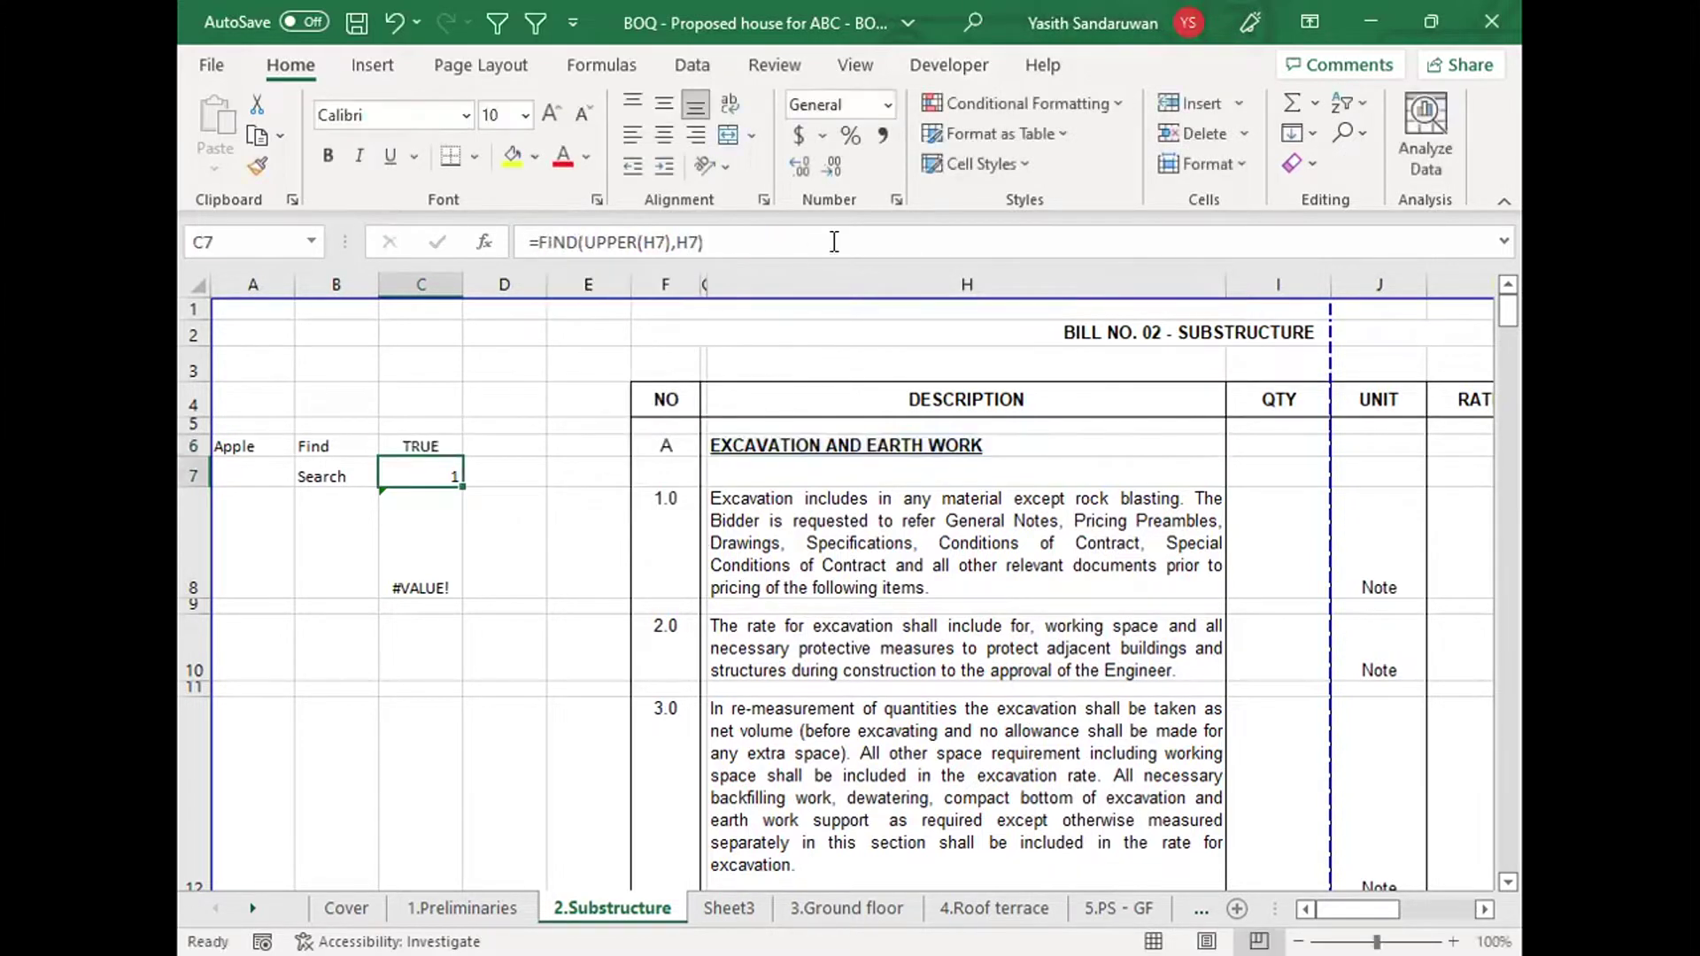
# Step: Fill the ISNUMBER formula from C6 down through C8
pyautogui.click(452, 448)
pyautogui.moveTo(454, 454); pyautogui.dragTo(459, 561)
pyautogui.click(470, 423)
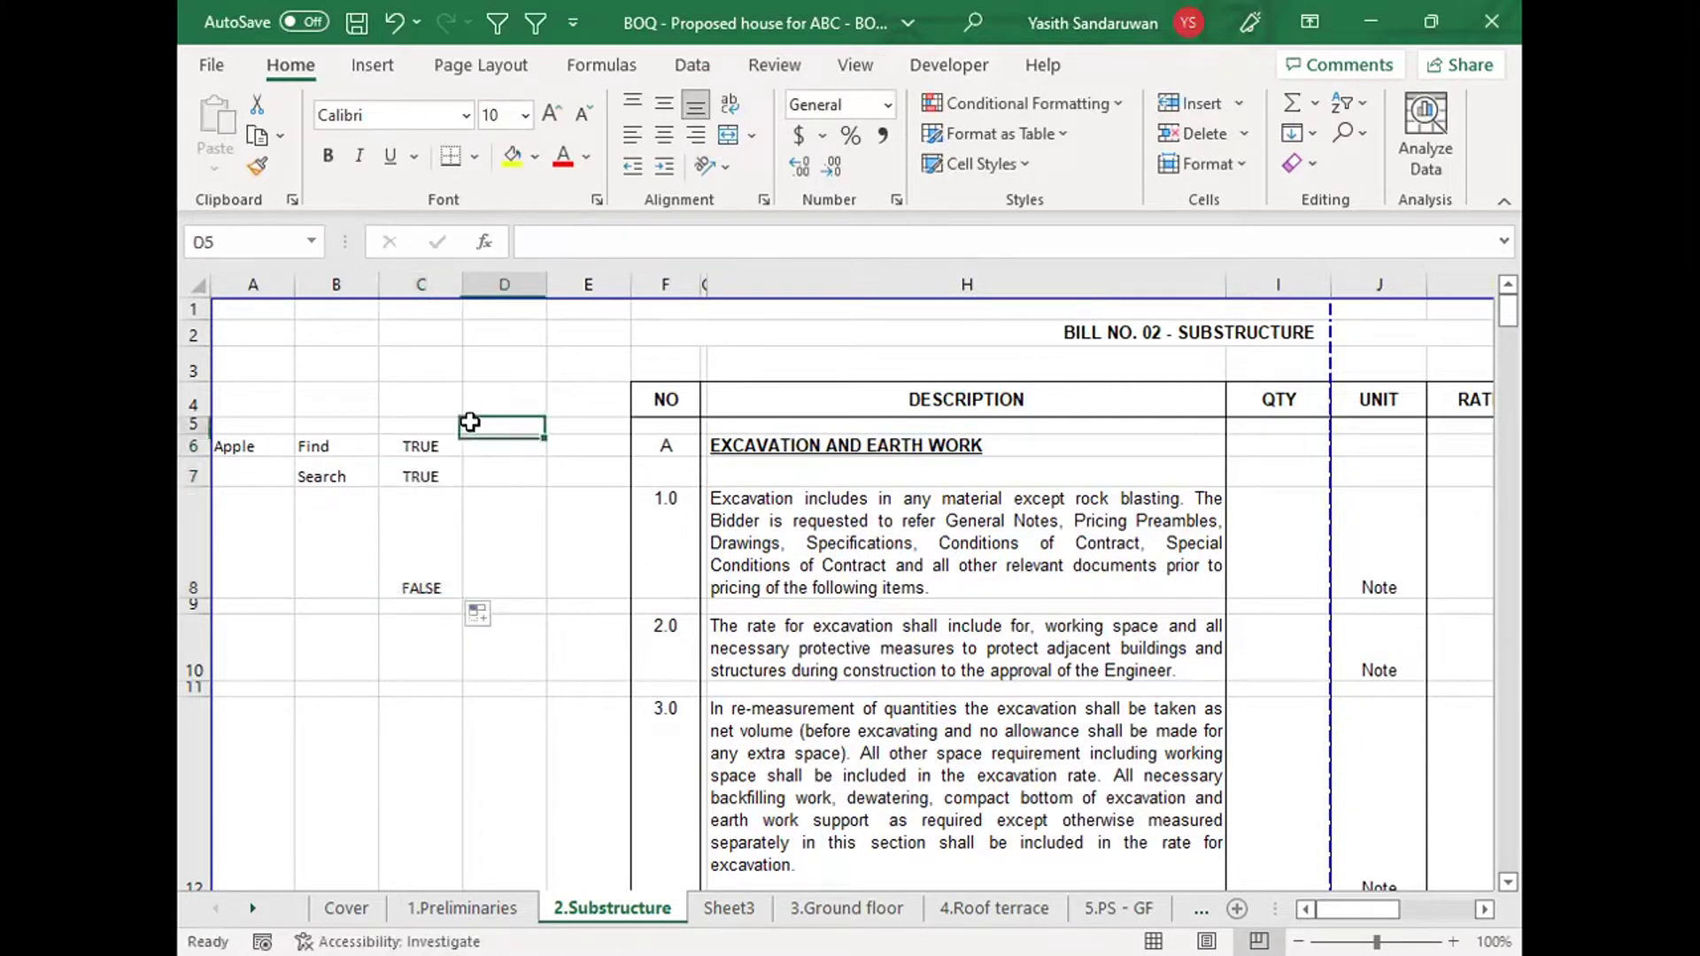
# Step: Delete columns A and B, which hold the Apple sample and its Find and Search labels
pyautogui.click(335, 284)
pyautogui.keyDown('shift'); pyautogui.click(252, 285); pyautogui.keyUp('shift')
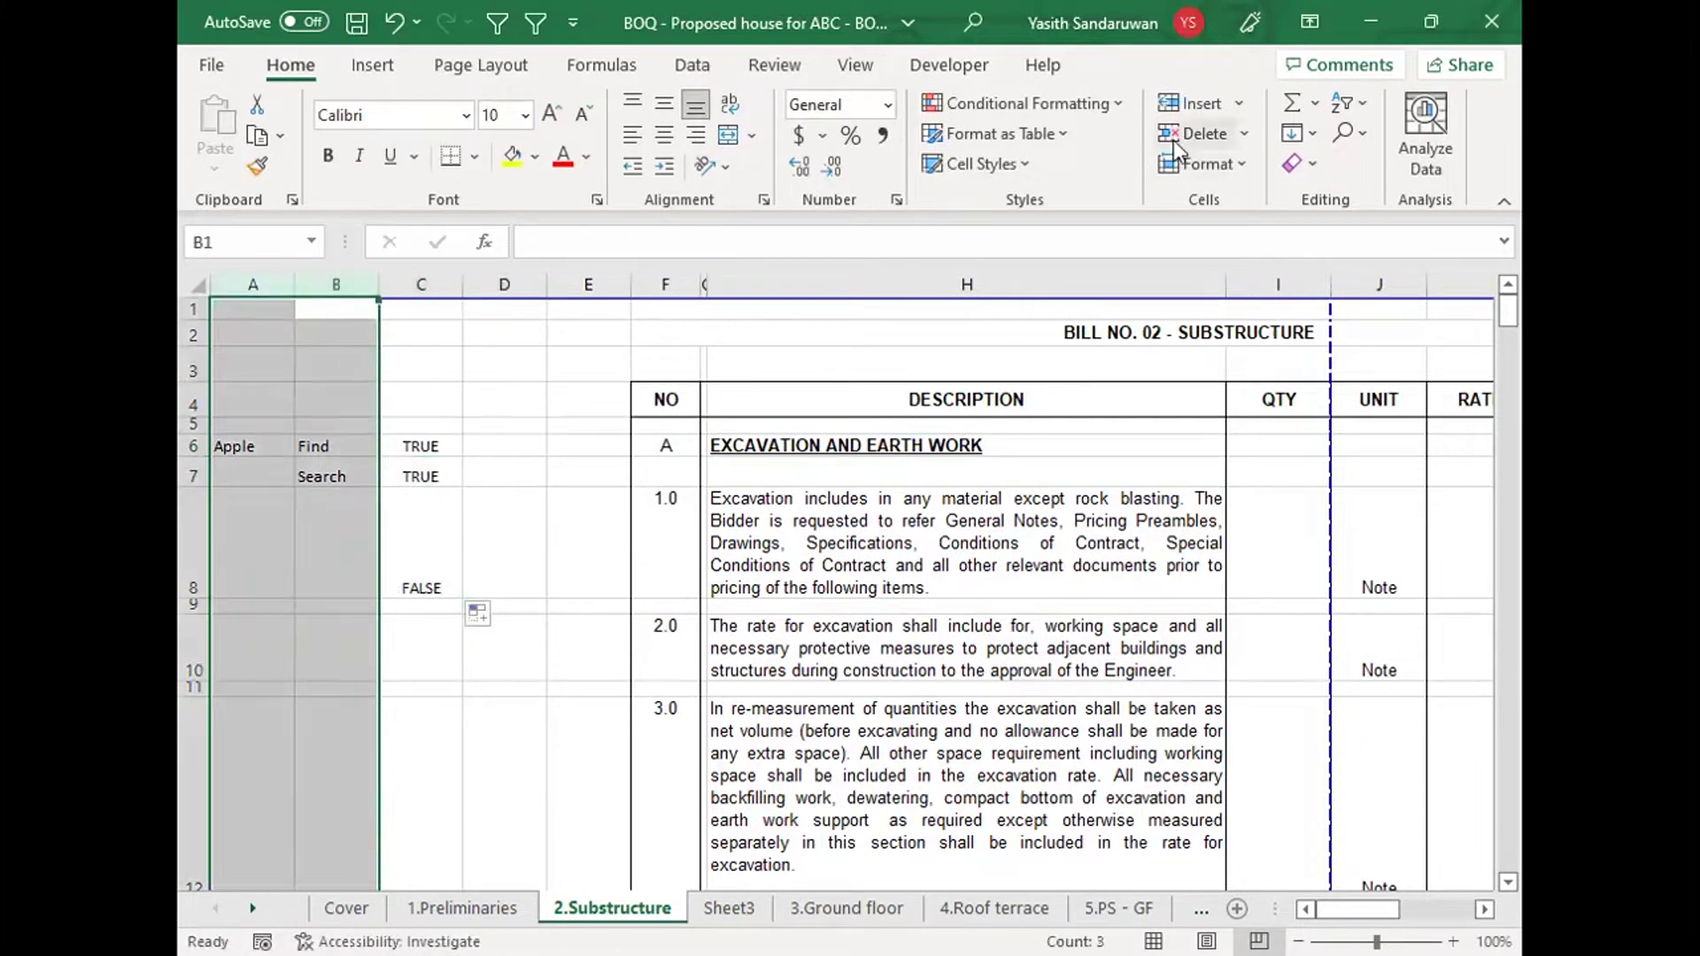
pyautogui.click(1192, 133)
# Step: Insert two blank columns at column B, between the uppercase check results and the bill table
pyautogui.click(354, 285)
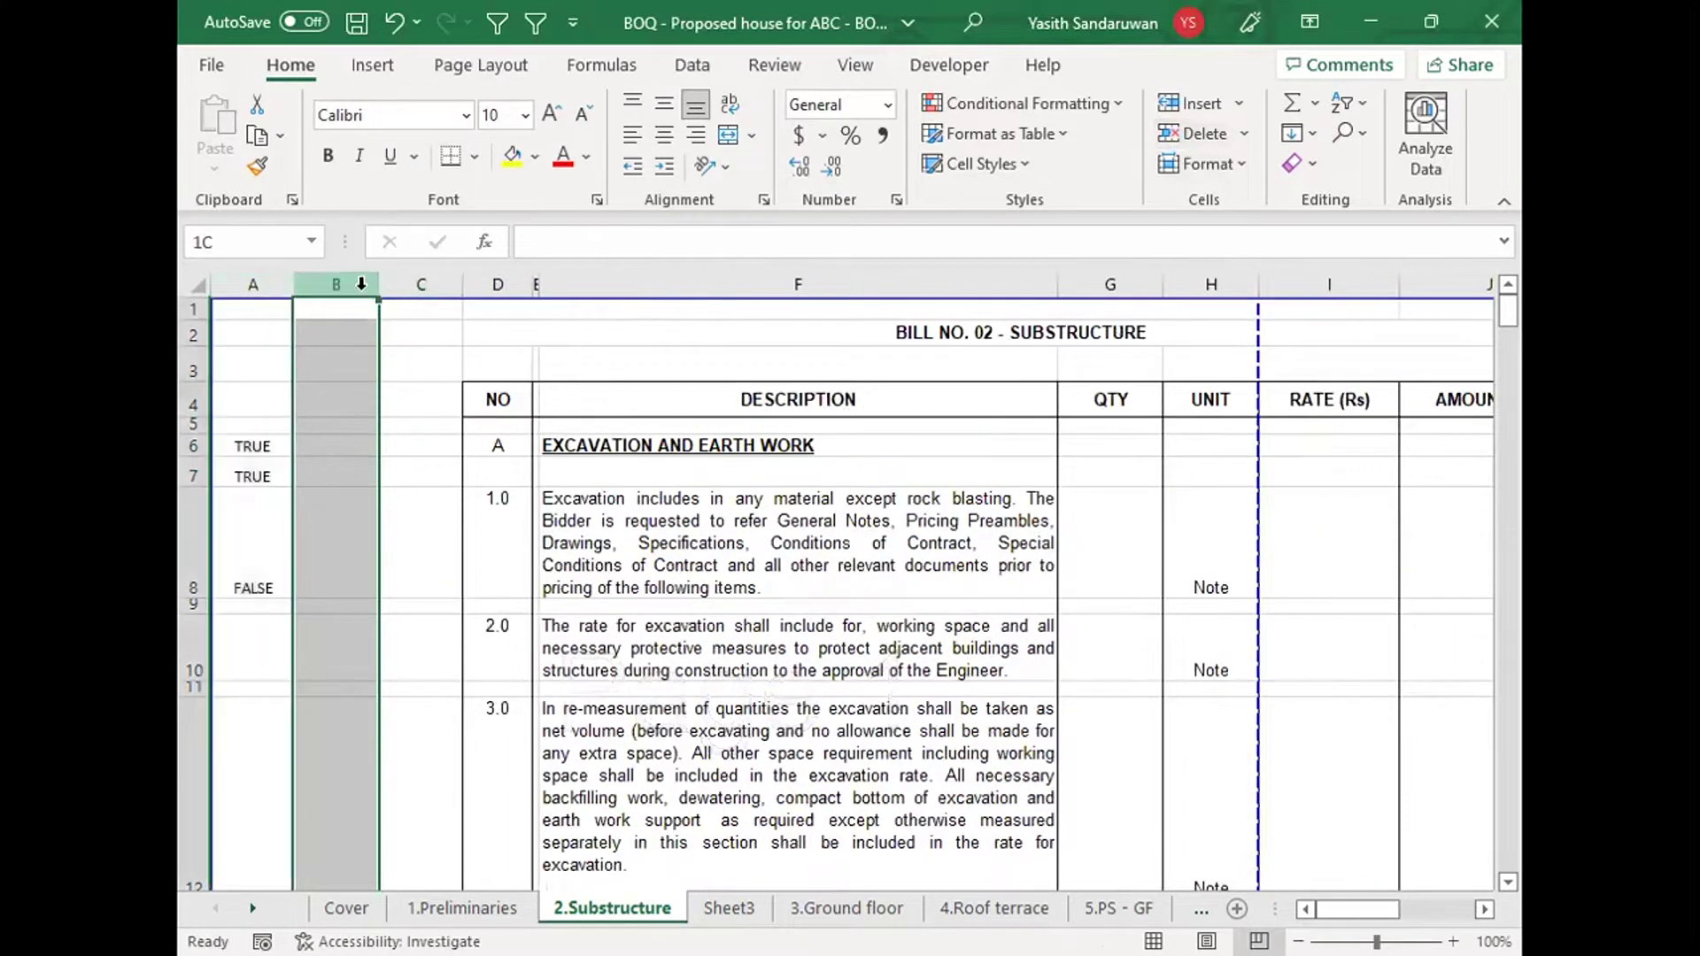
pyautogui.click(1204, 104)
pyautogui.click(1204, 105)
pyautogui.click(516, 426)
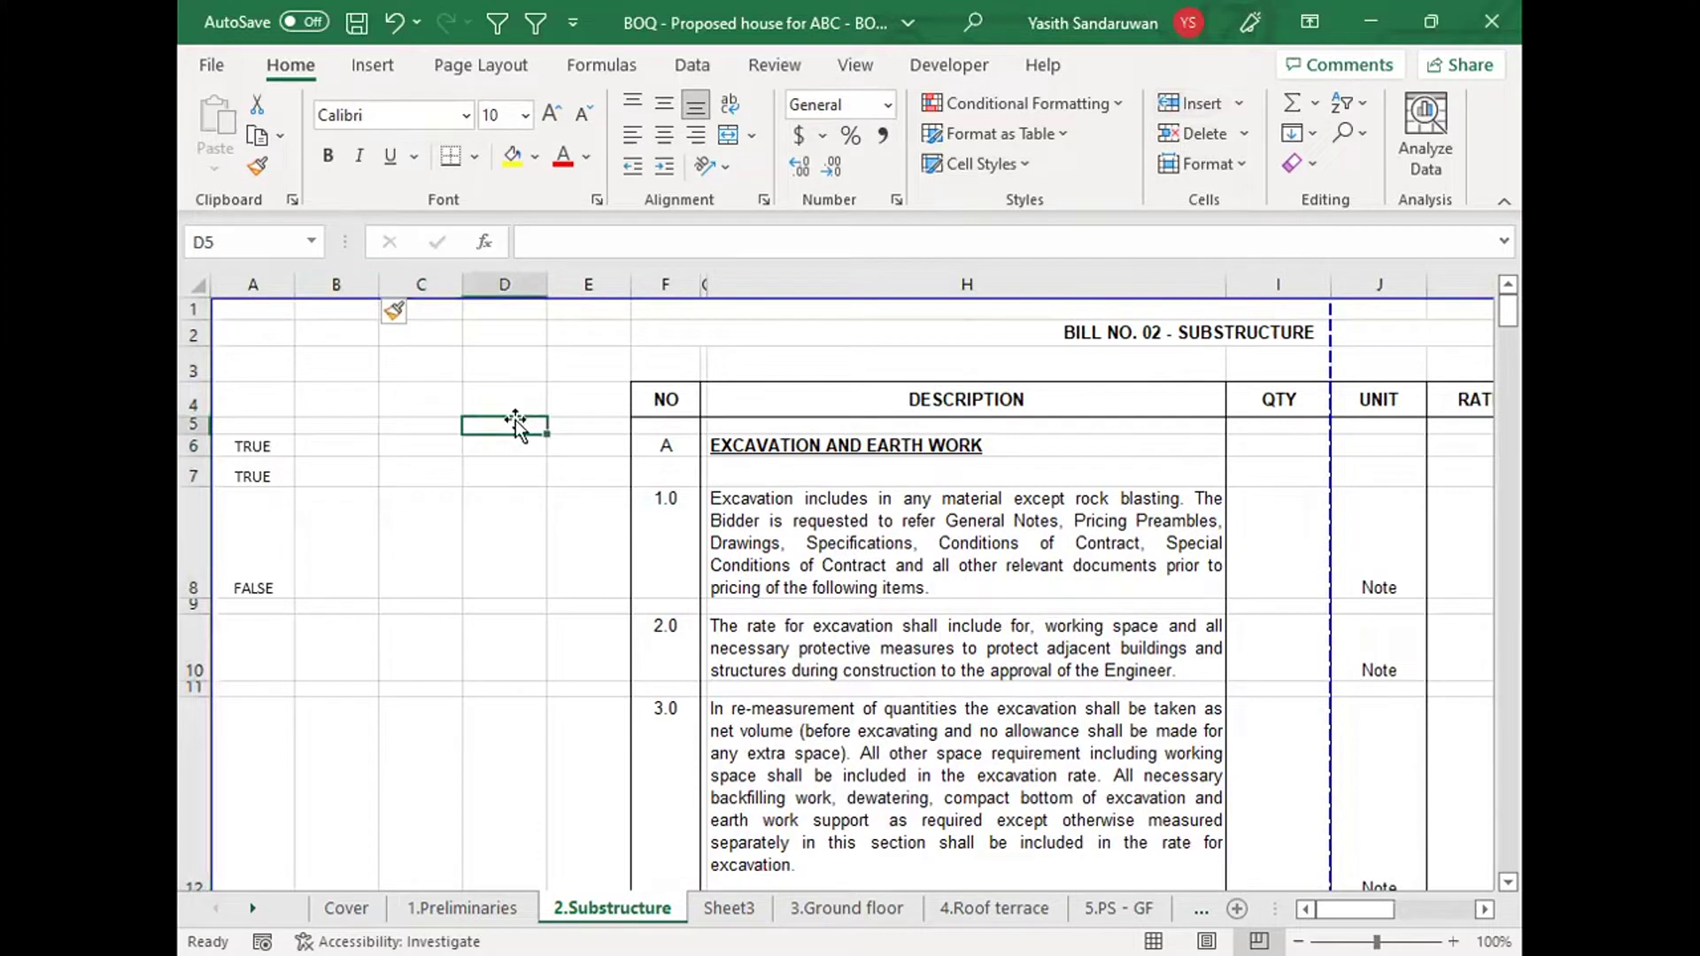
# Step: Fill the uppercase check formula from A6 down through A10
pyautogui.click(258, 447)
pyautogui.moveTo(299, 455); pyautogui.dragTo(293, 684)
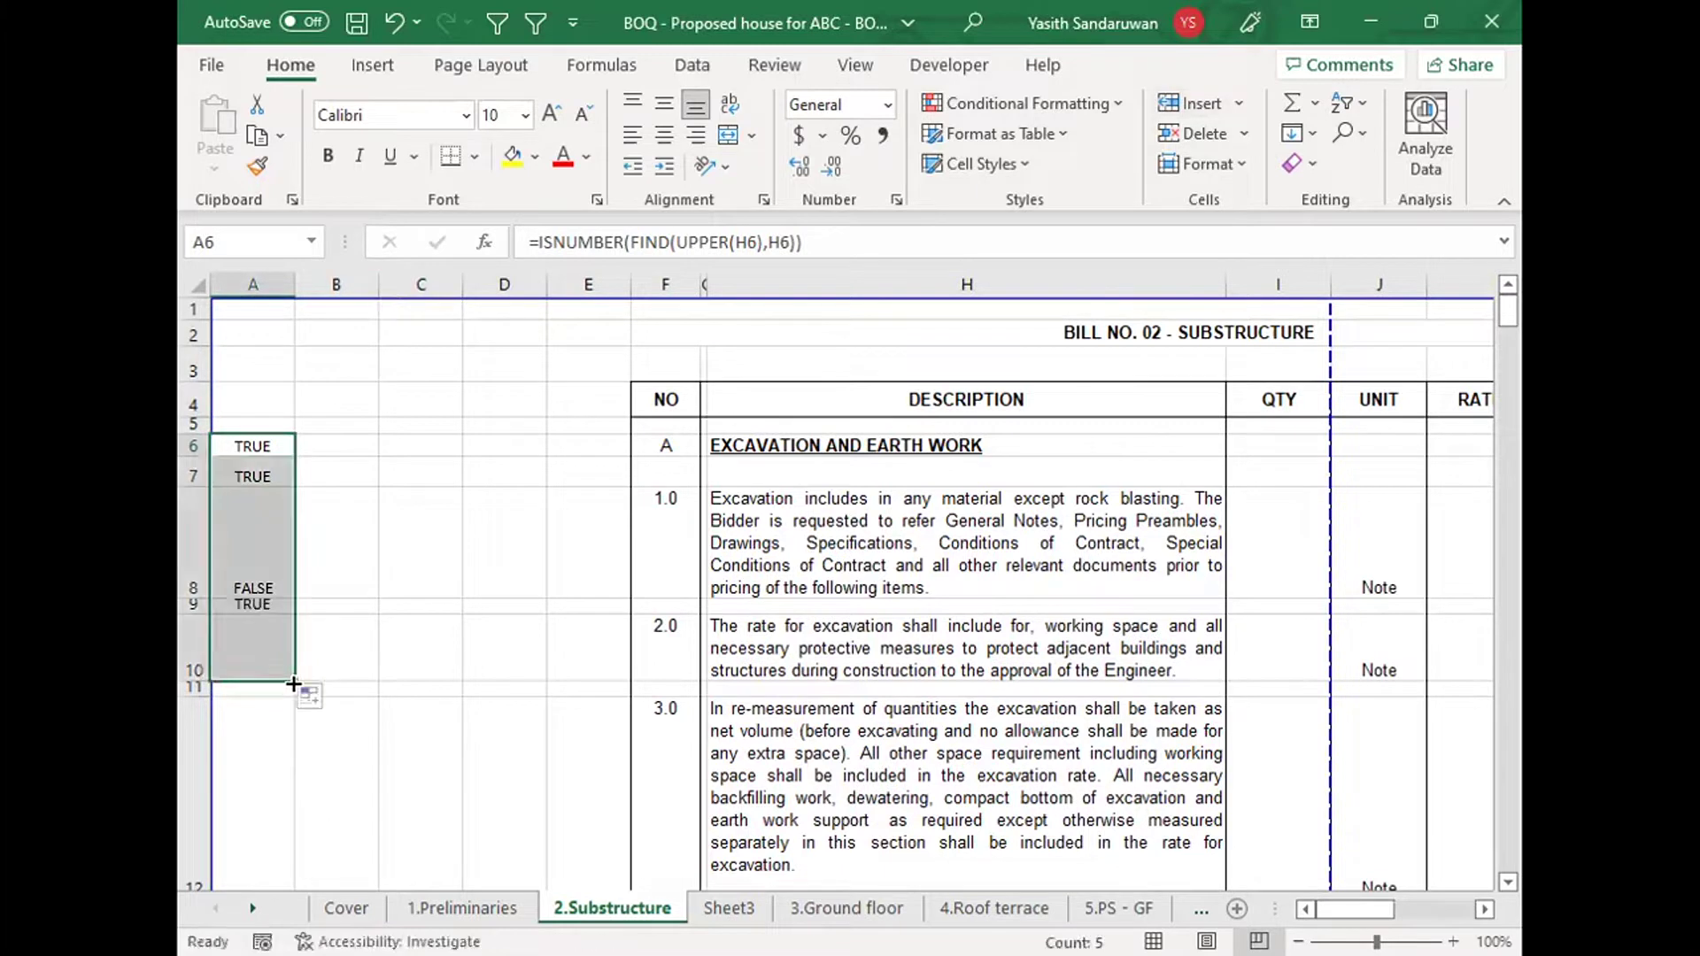
pyautogui.click(448, 573)
# Step: Compare the check results in A6 and A7 with the excavation heading in H6 and the blank description in H7
pyautogui.click(266, 479)
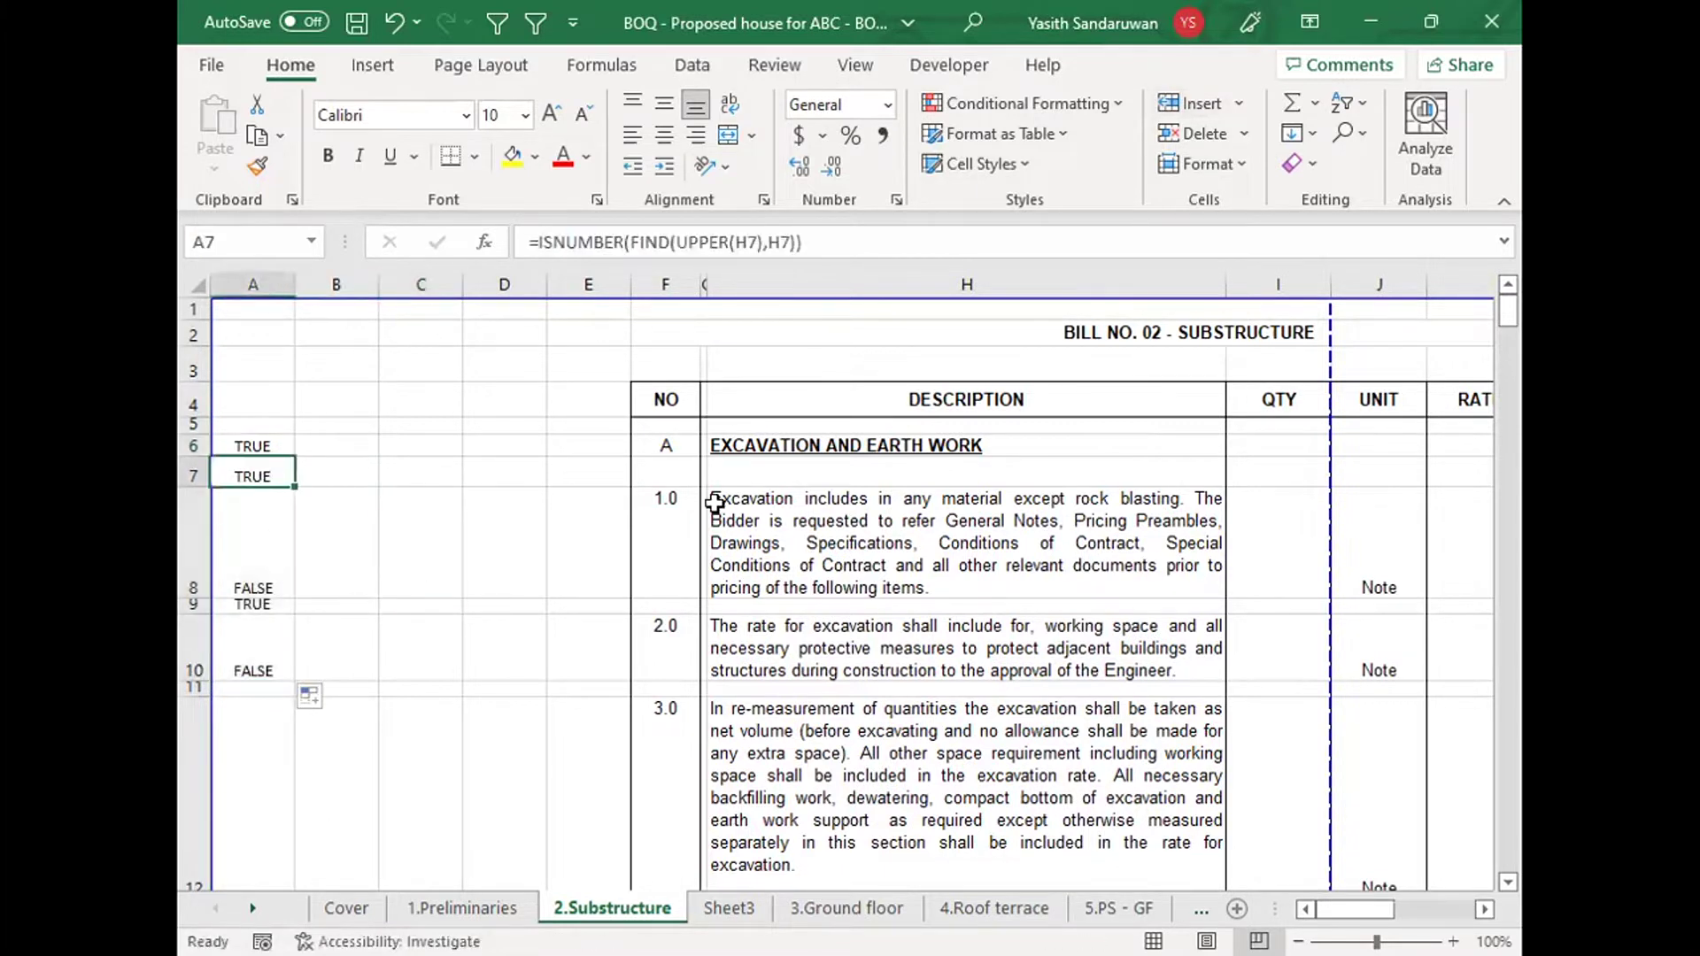
pyautogui.click(826, 480)
pyautogui.click(274, 469)
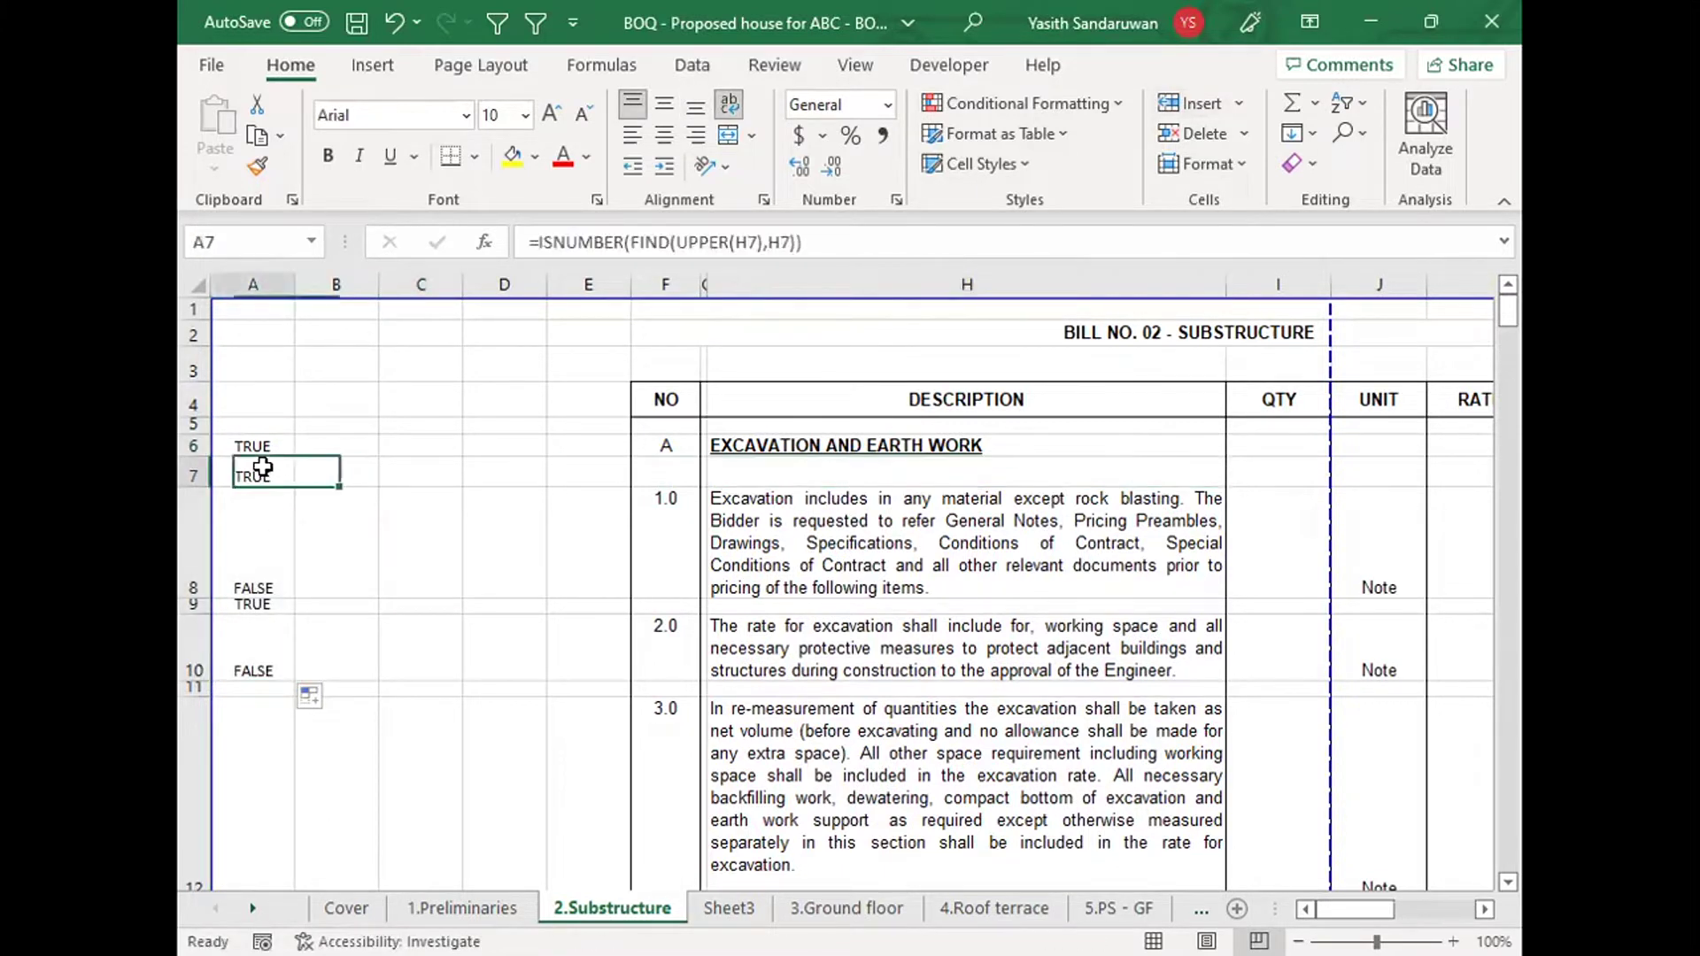
pyautogui.click(764, 467)
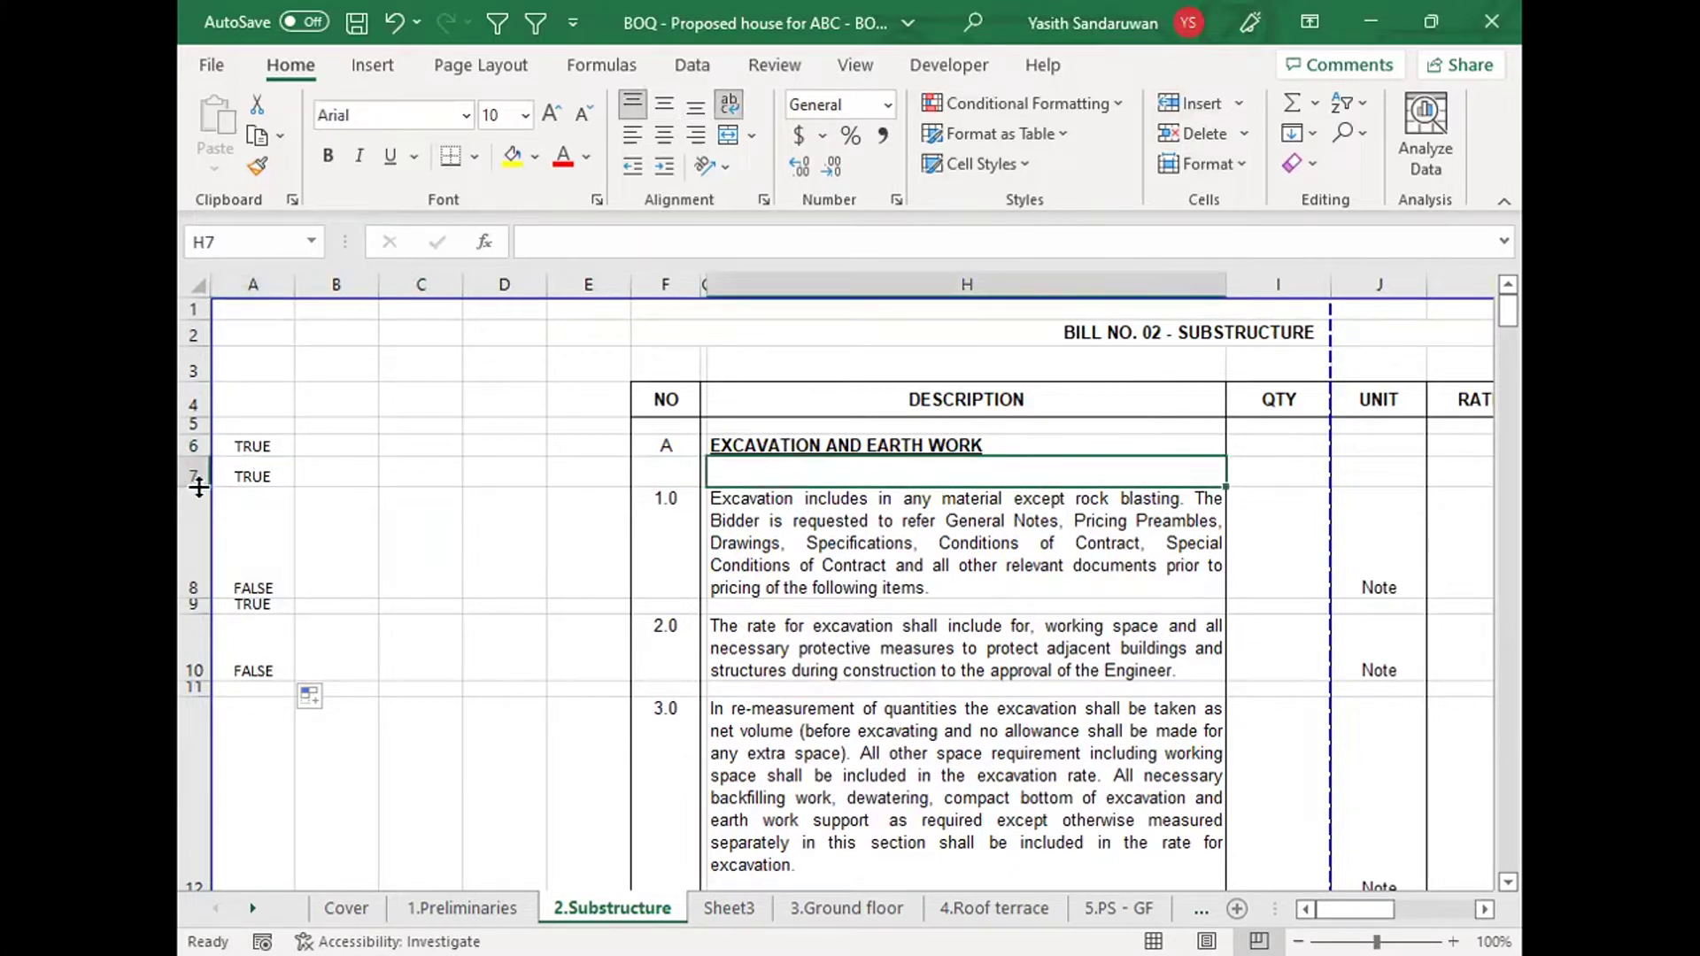
pyautogui.click(239, 482)
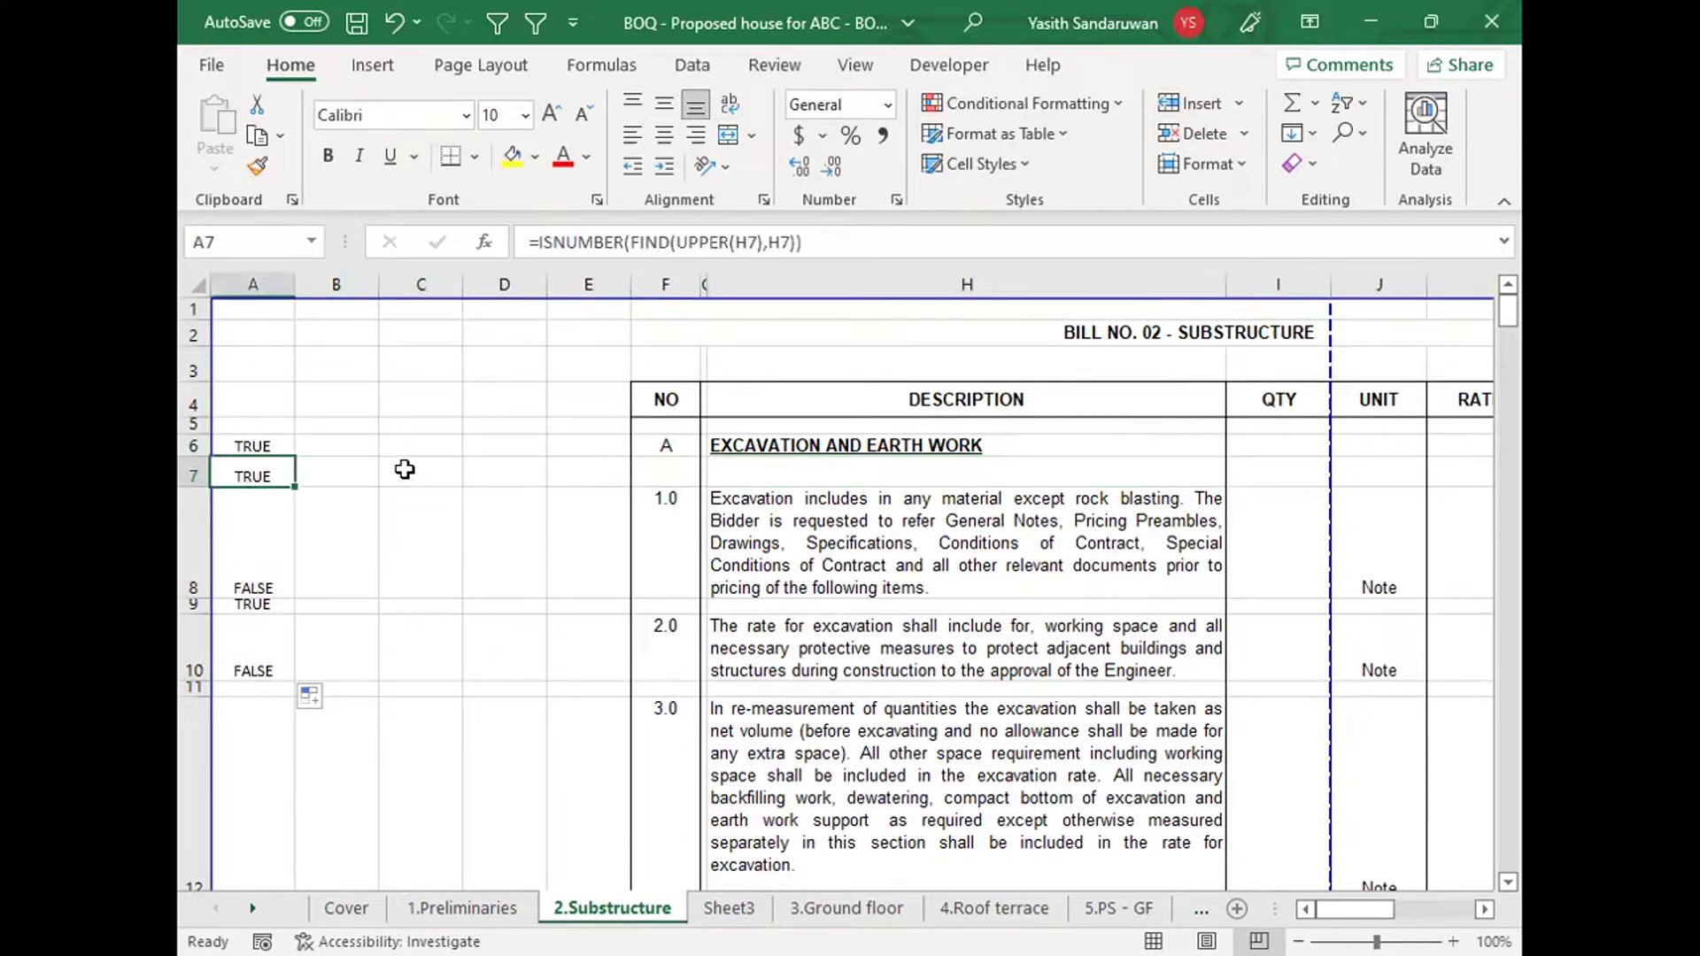
pyautogui.click(264, 444)
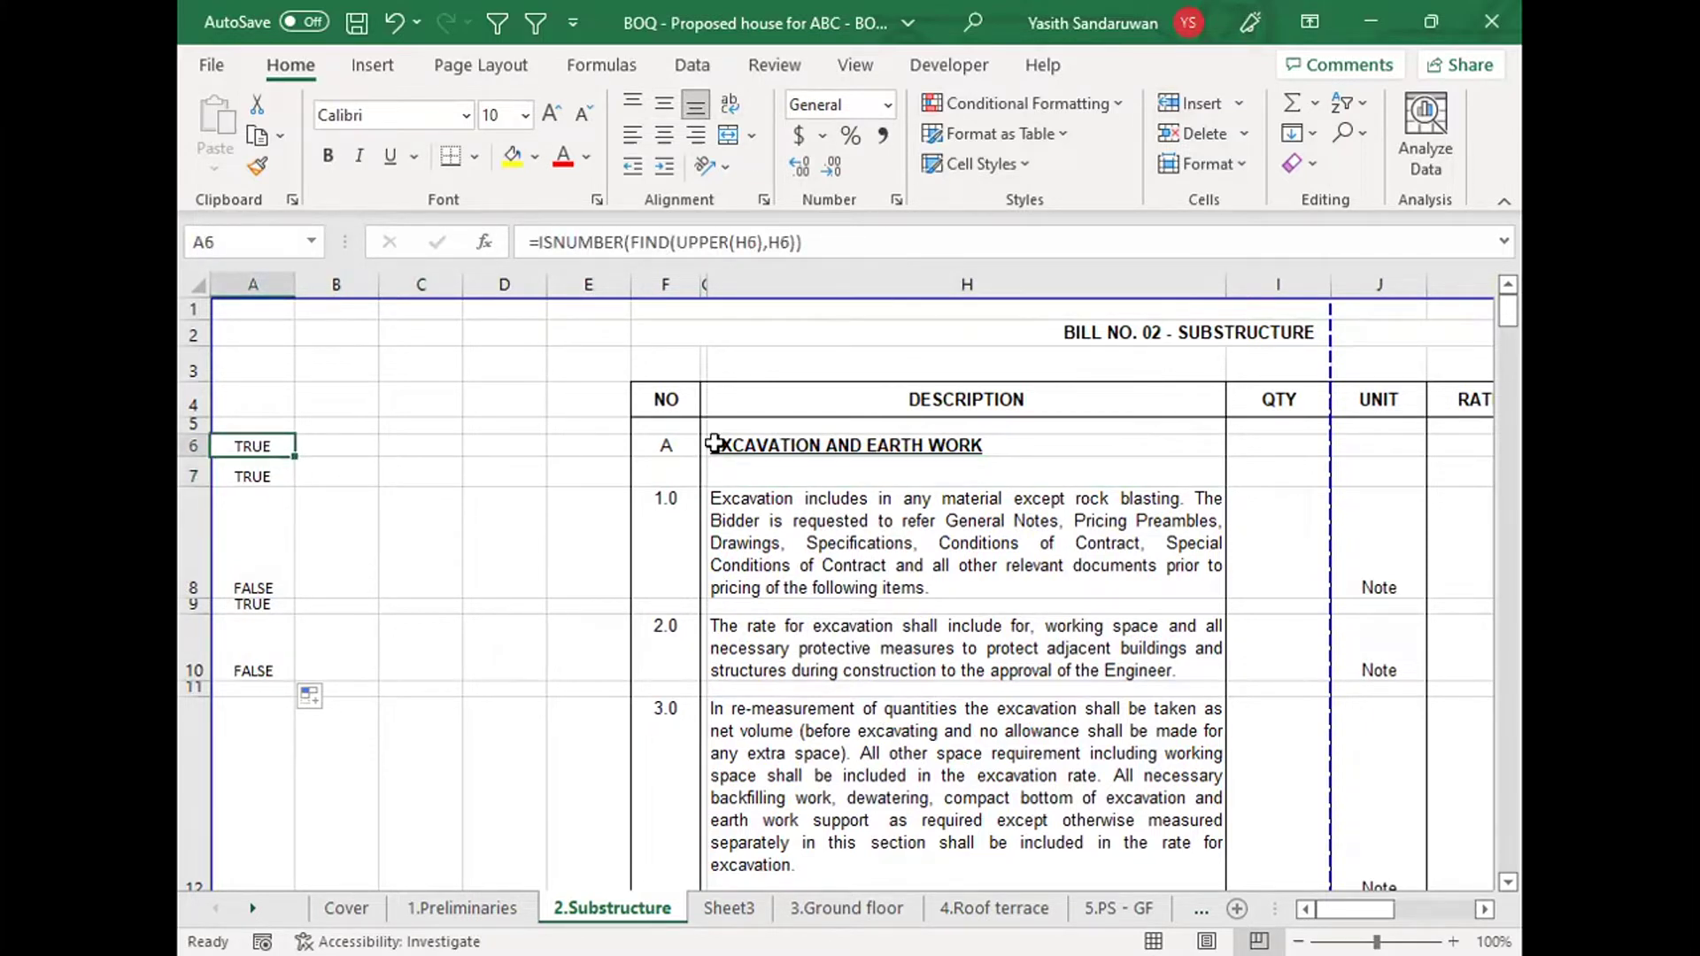
pyautogui.click(807, 445)
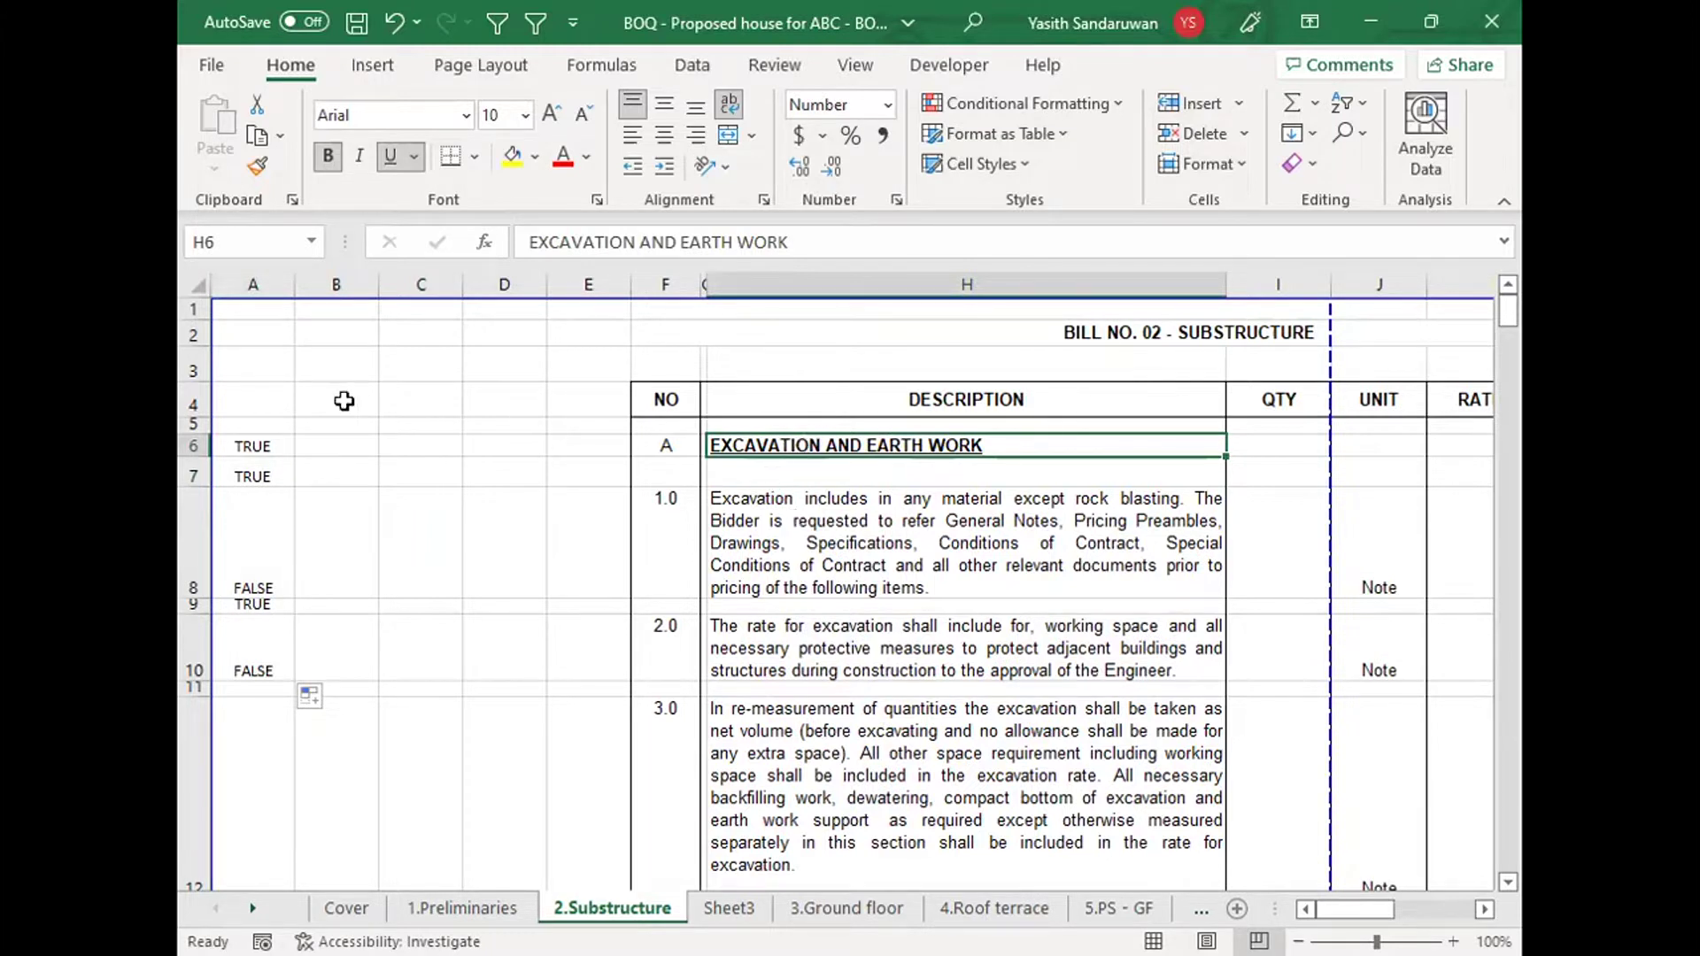
pyautogui.click(282, 438)
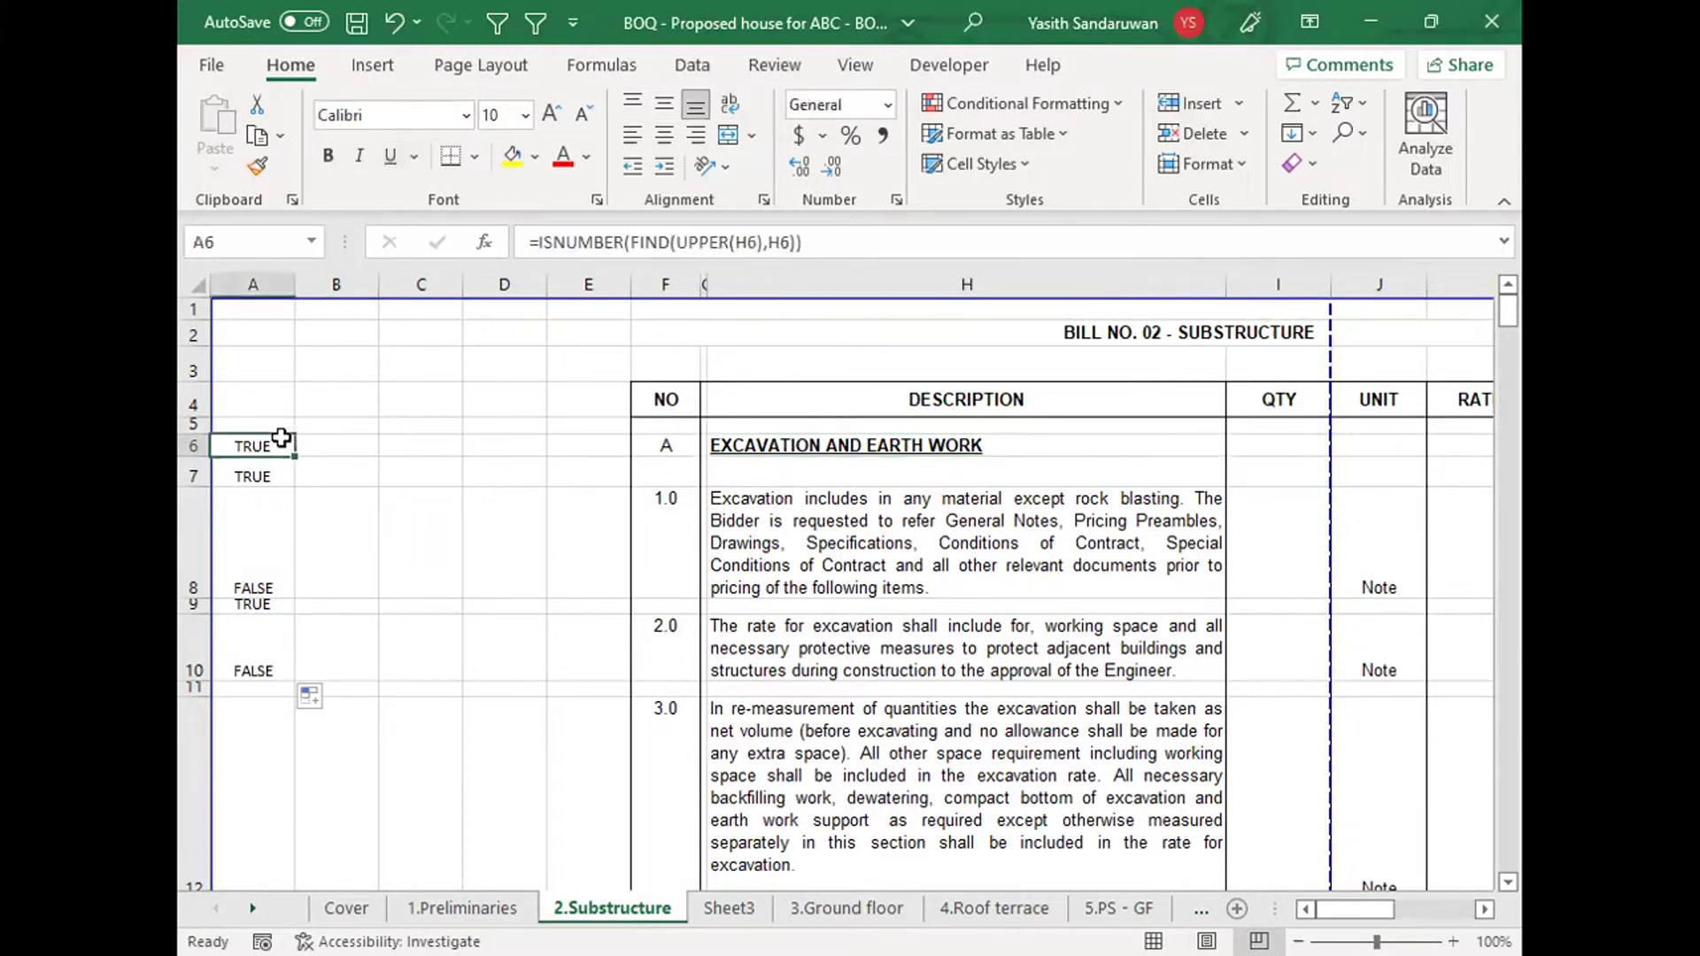
pyautogui.click(785, 441)
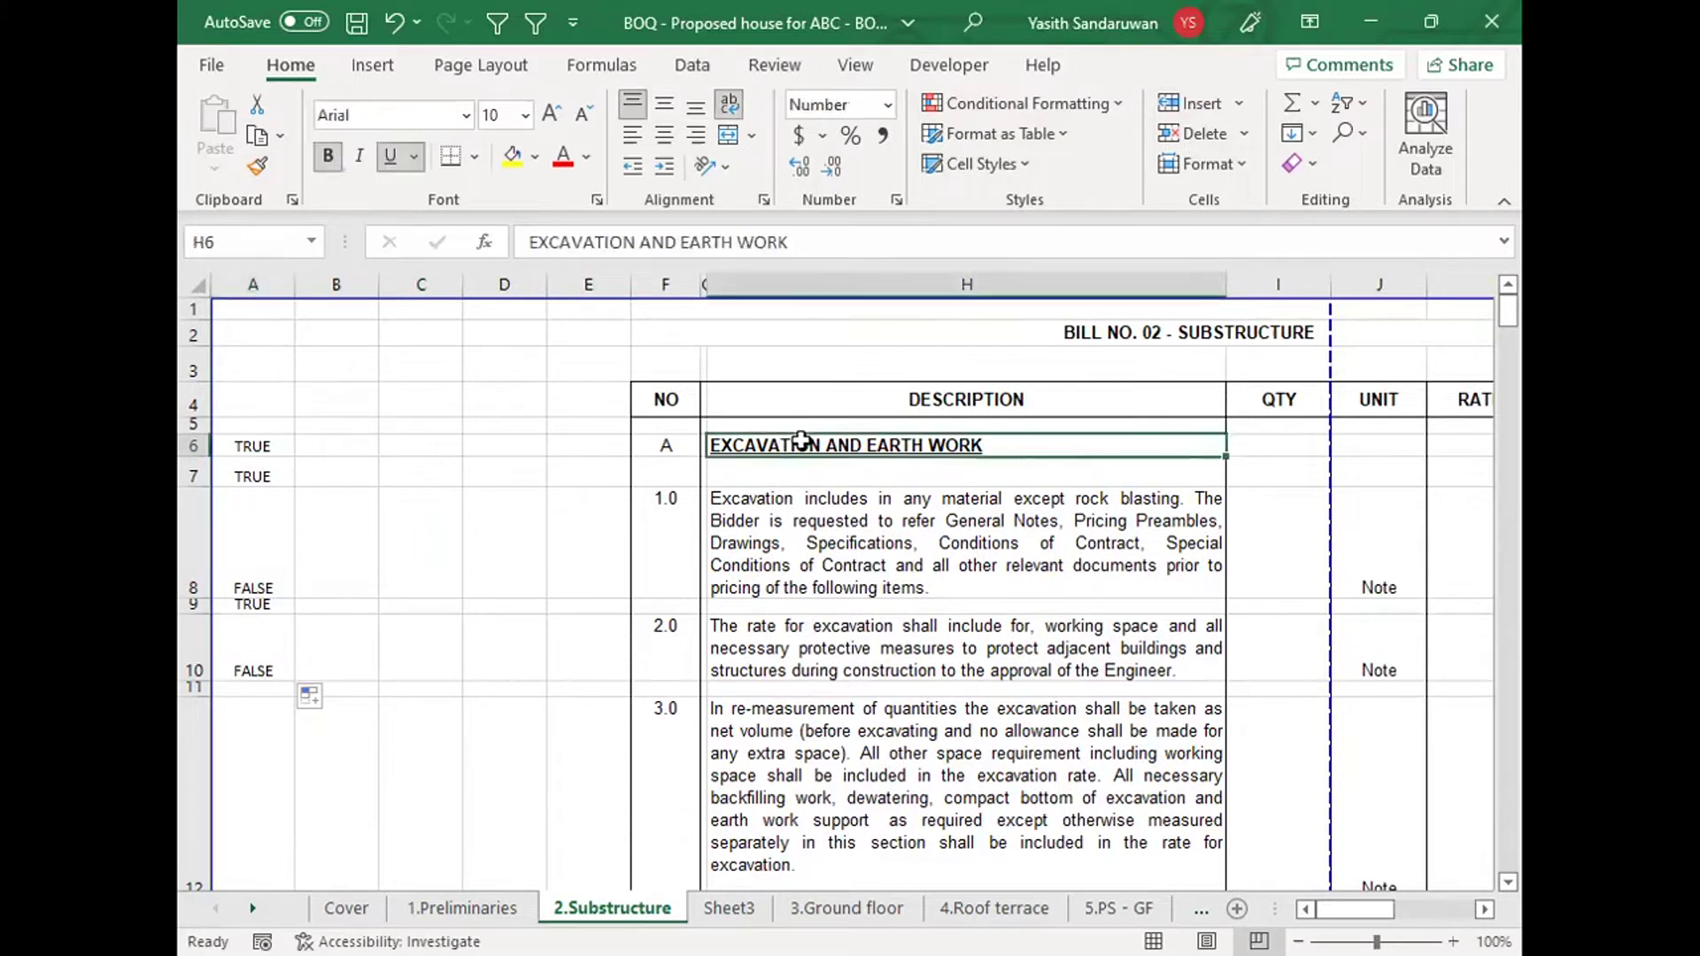
pyautogui.click(270, 438)
pyautogui.click(273, 474)
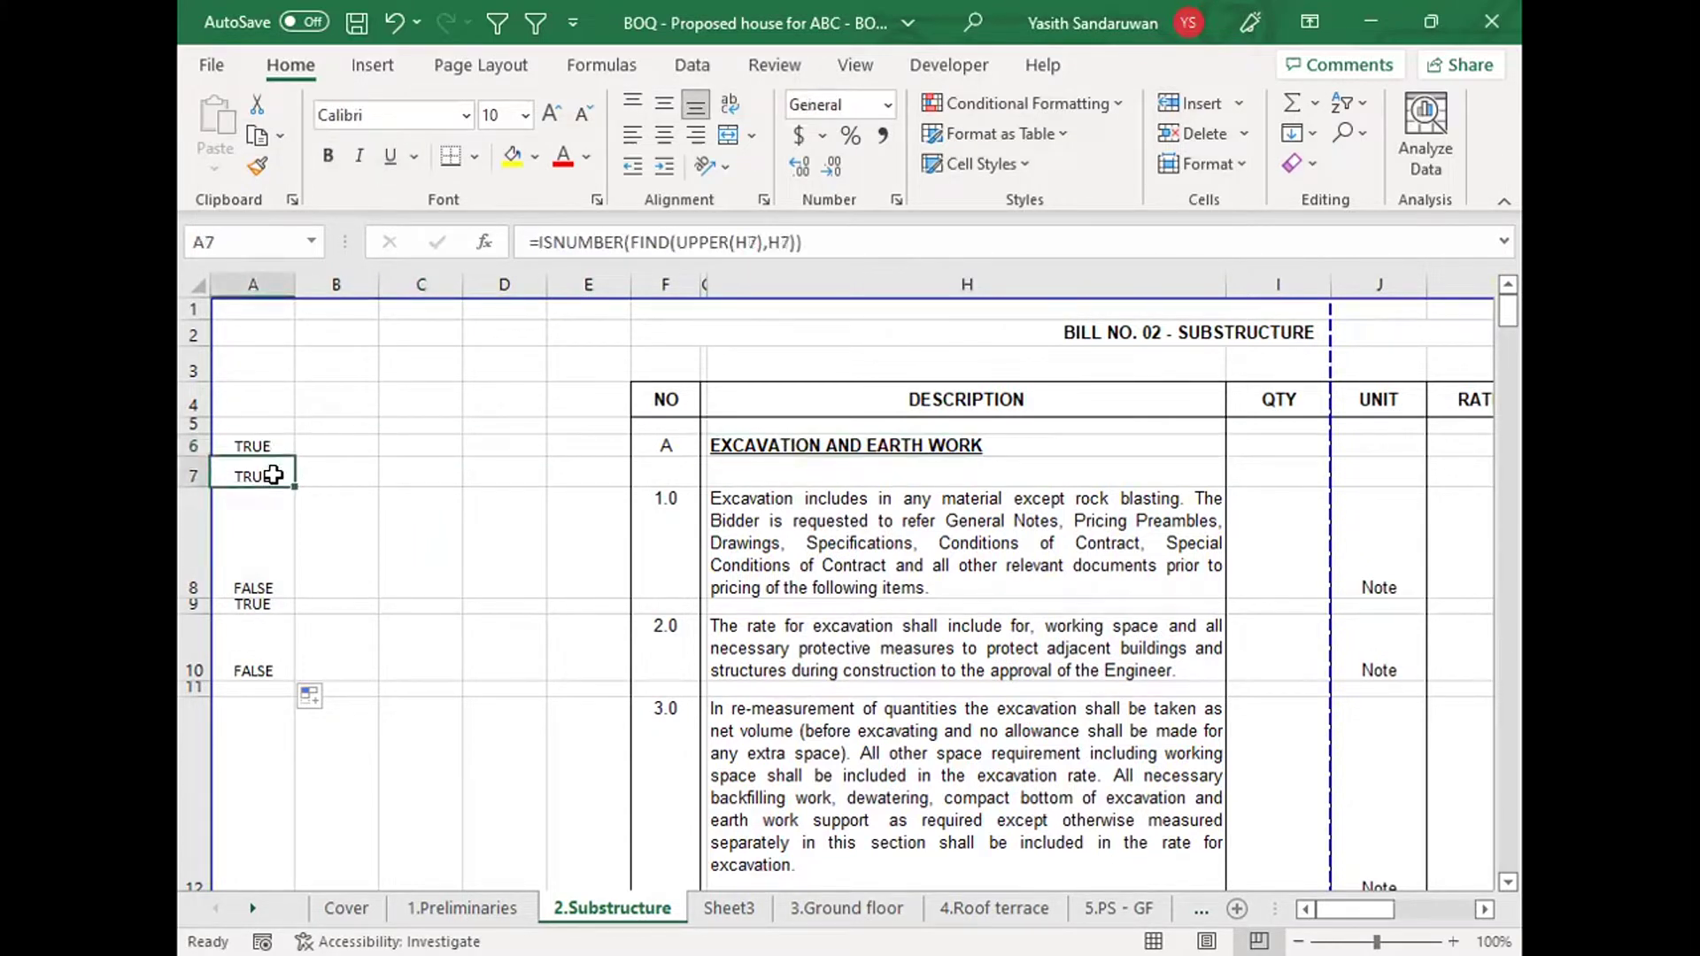
pyautogui.click(767, 471)
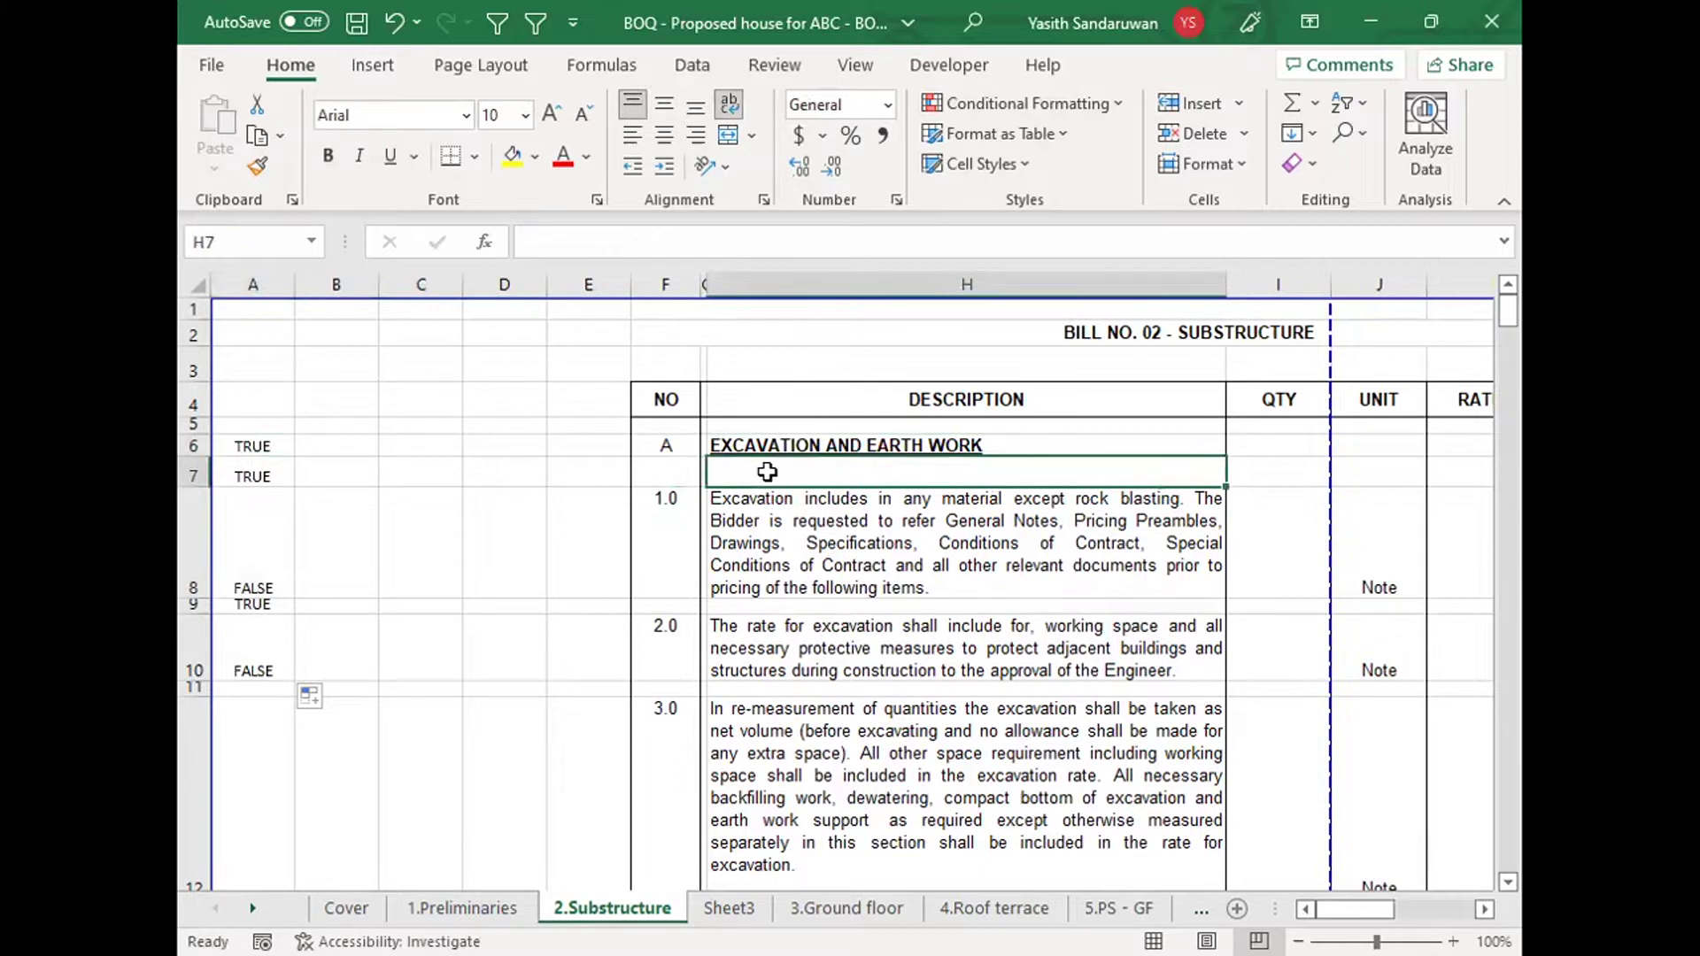
# Step: Recheck the uppercase check formulas in A7 and A6 against the excavation heading in H6
pyautogui.click(271, 475)
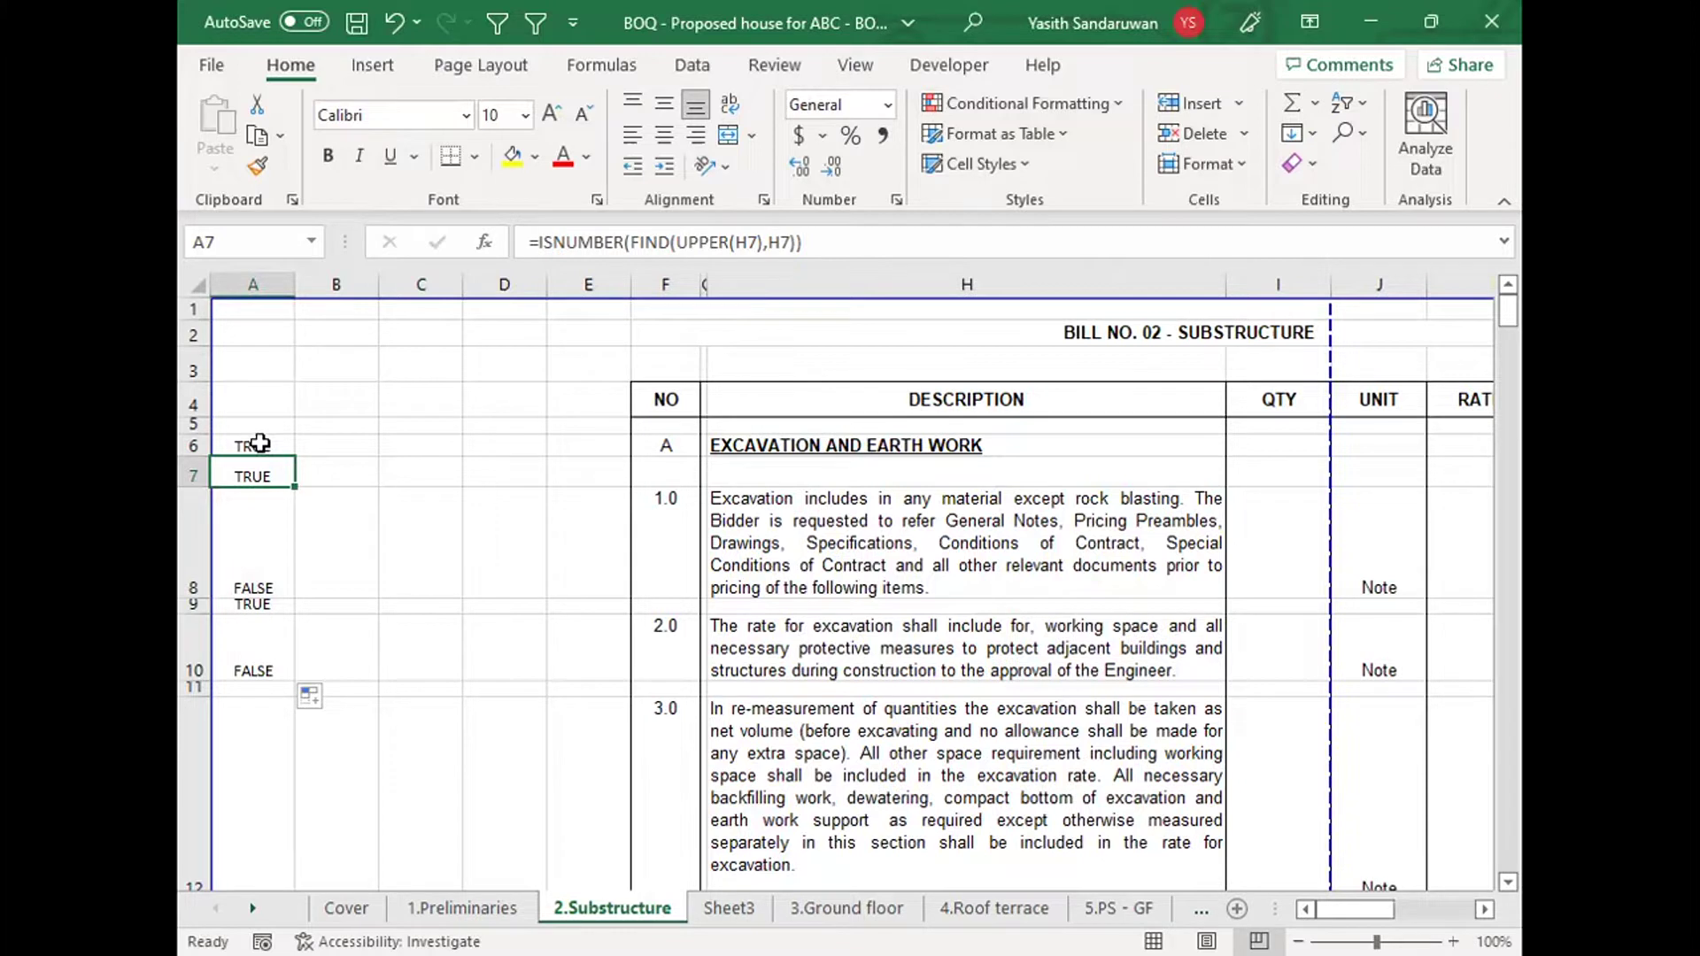
pyautogui.click(785, 448)
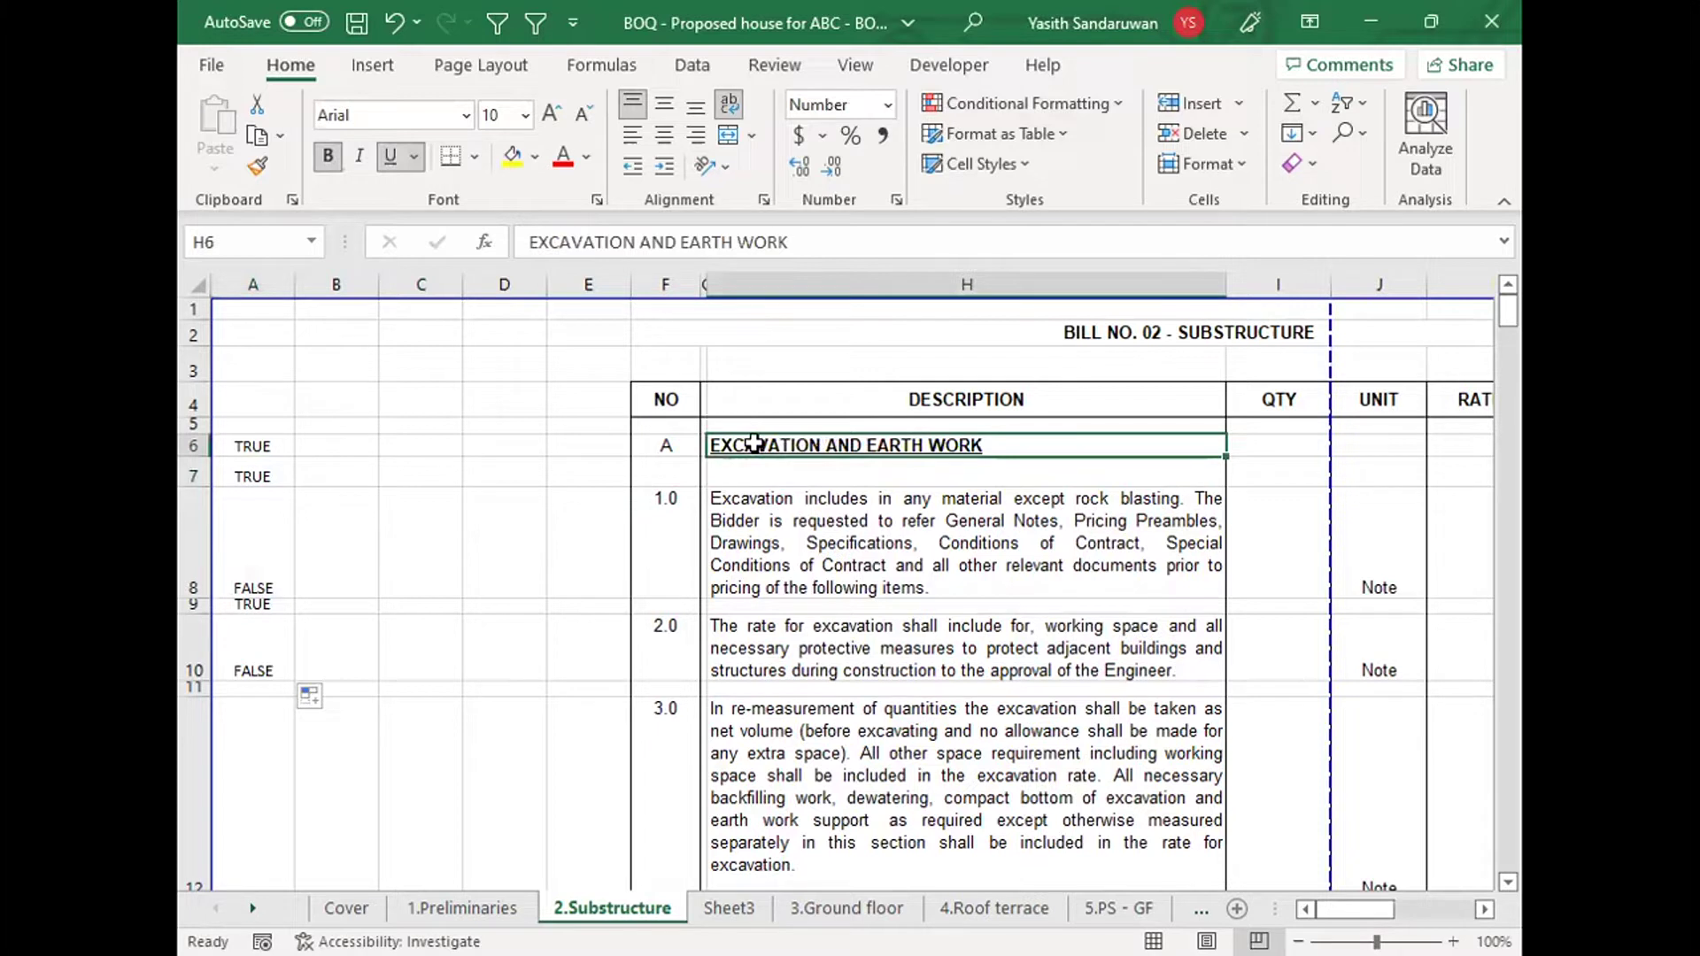
pyautogui.click(265, 444)
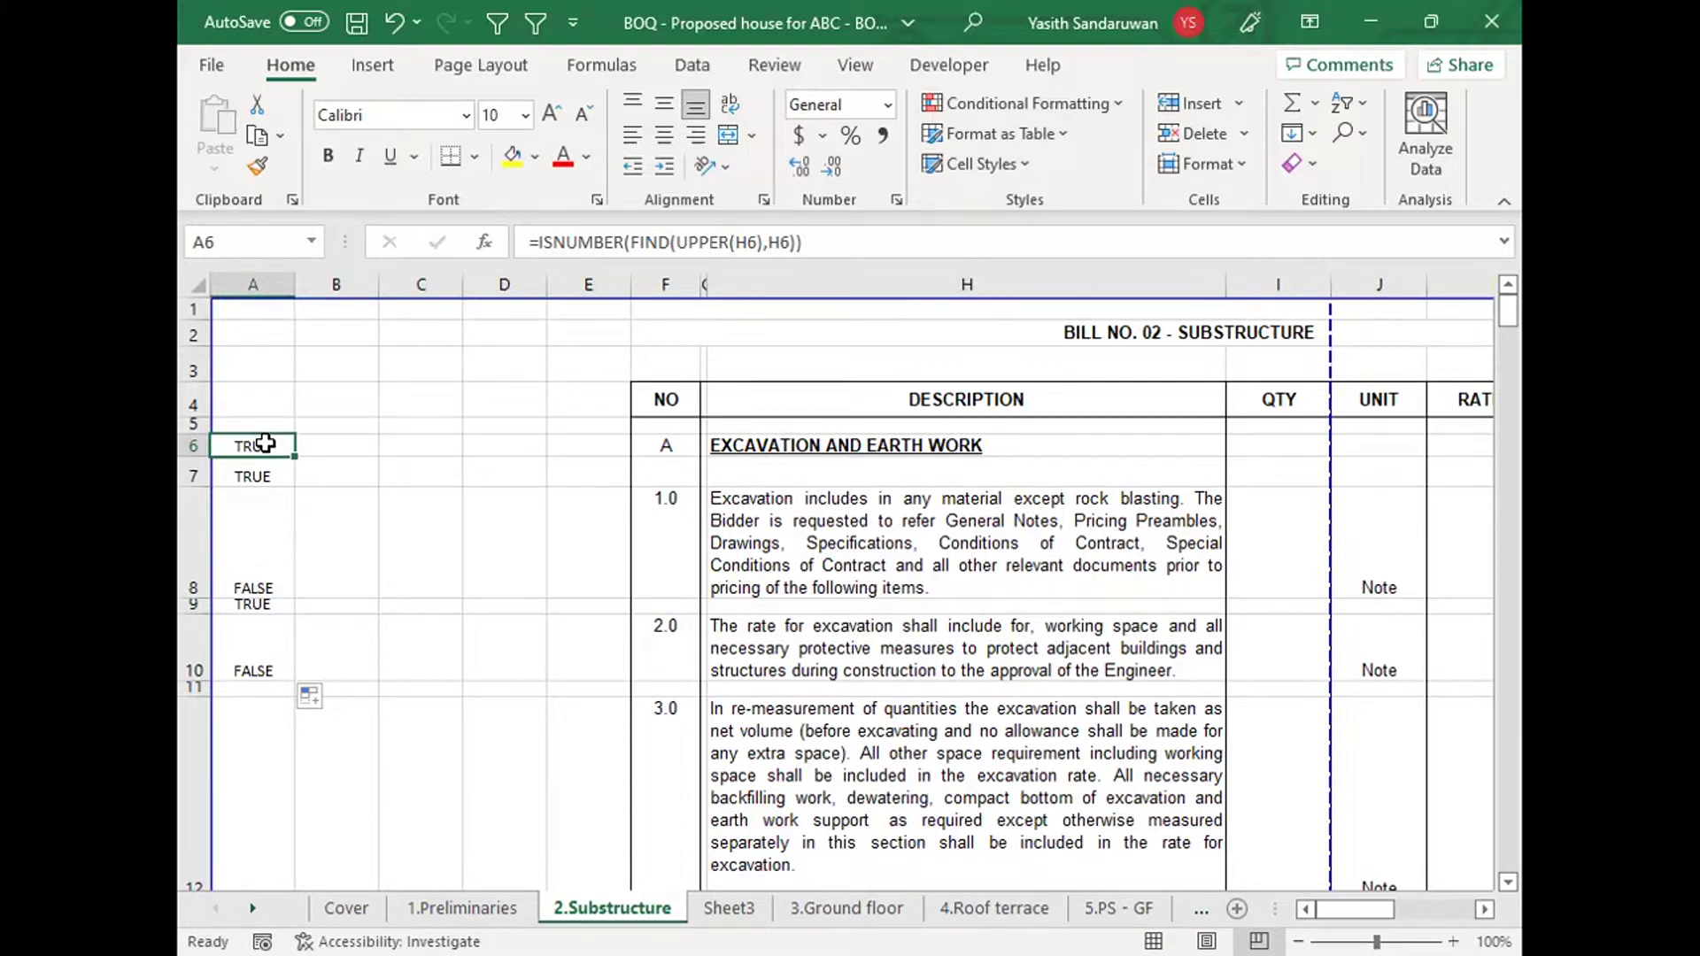
# Step: Note the function names And in C6 and OR in C7
pyautogui.click(342, 444)
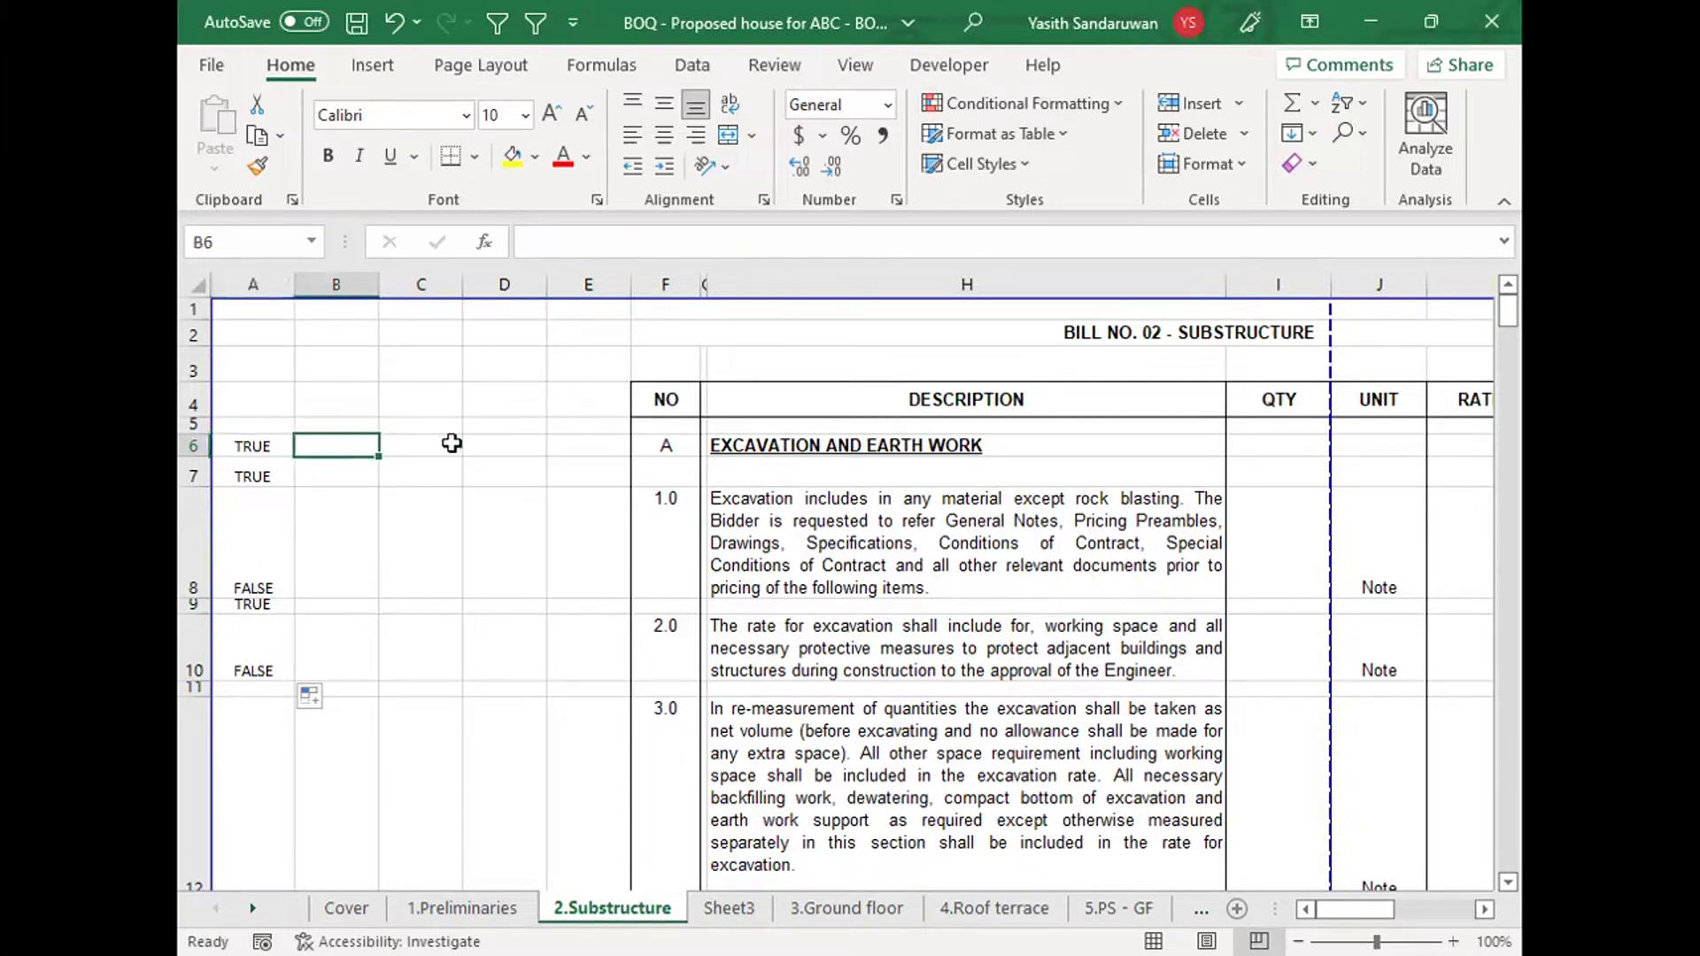
pyautogui.click(452, 444)
pyautogui.write('And')
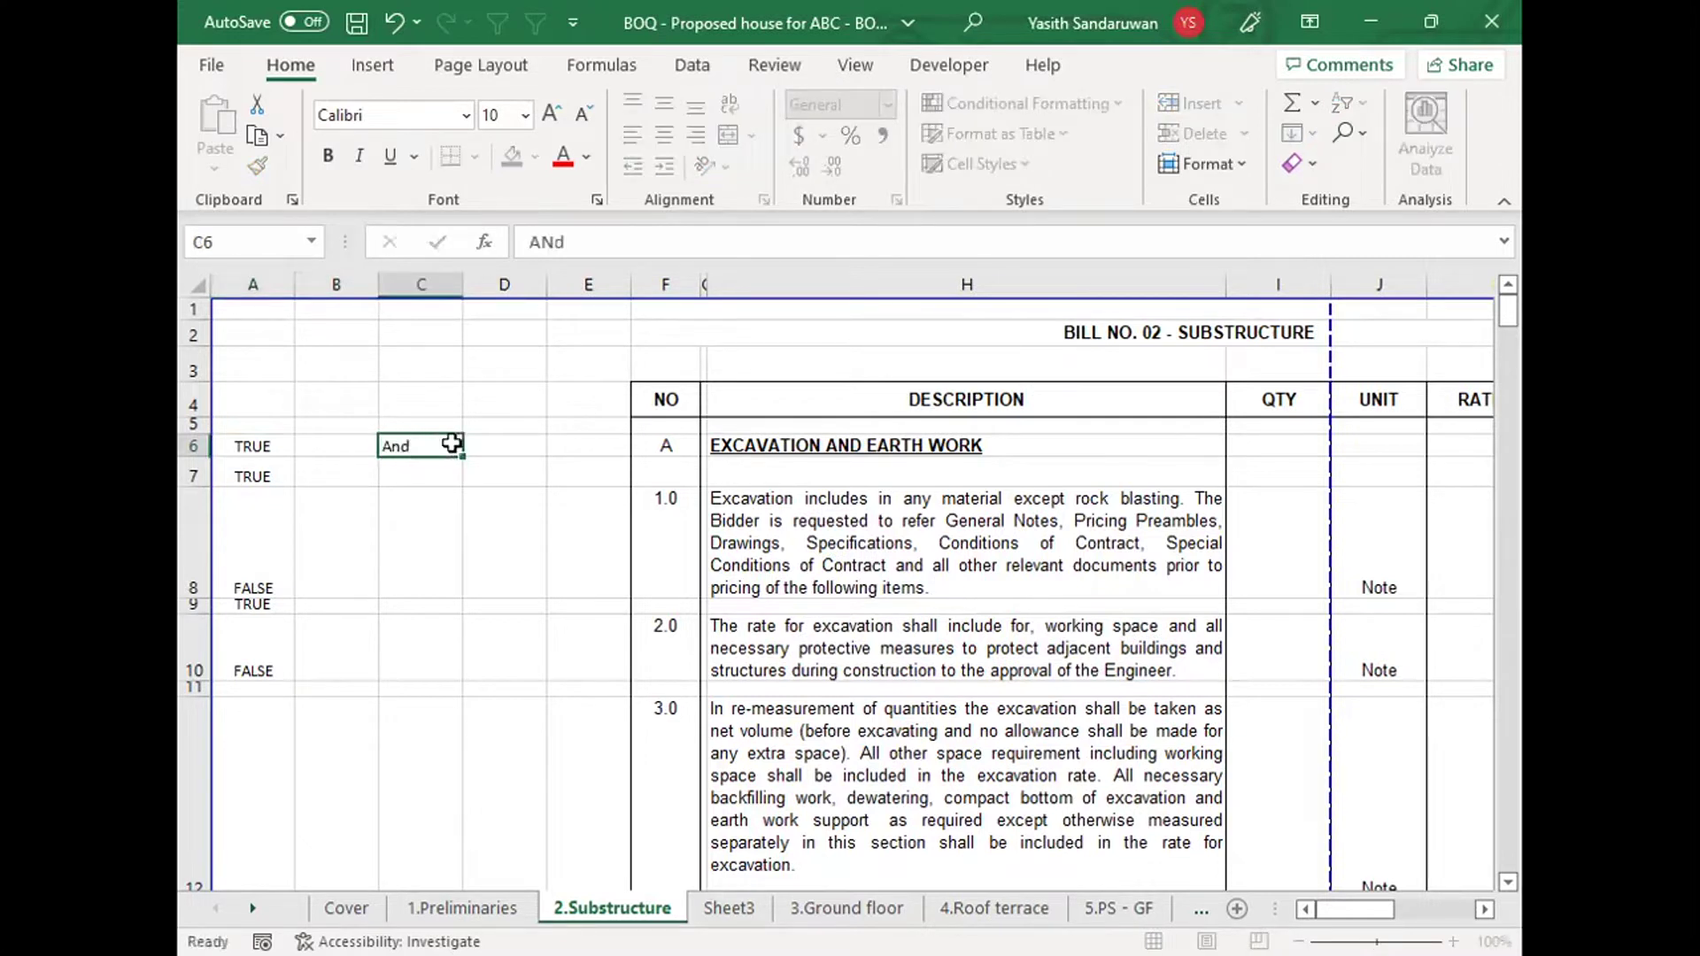
pyautogui.press('Return')
pyautogui.write('OR')
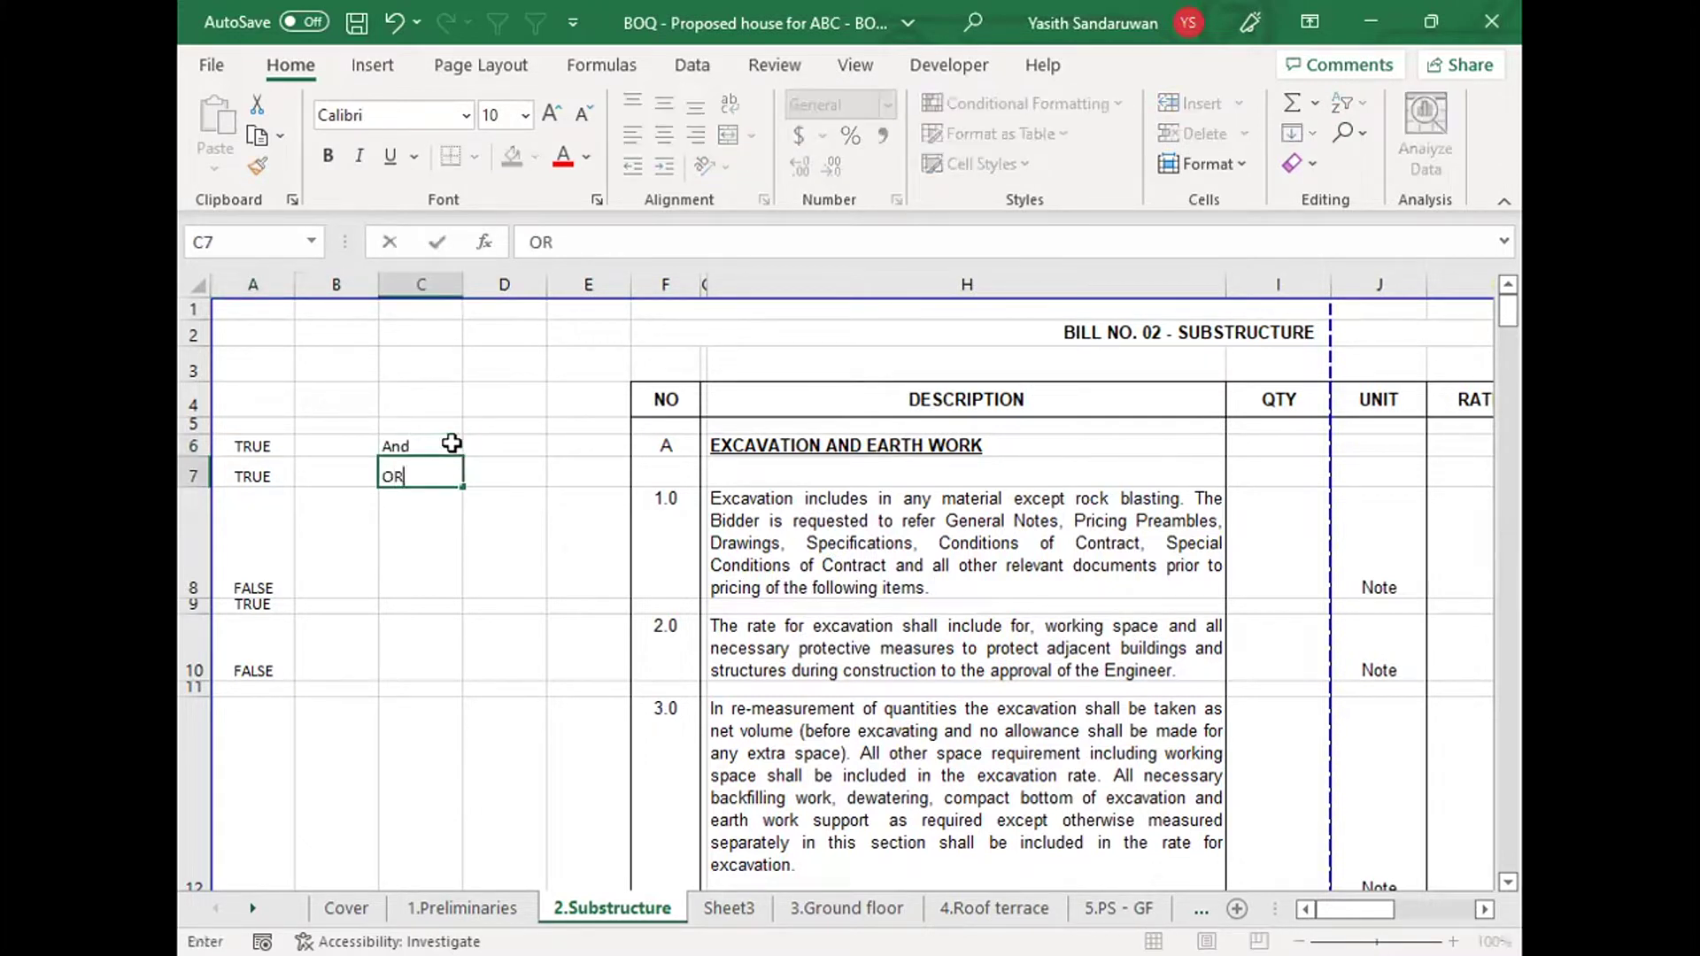
pyautogui.press('Return')
pyautogui.press('Up')
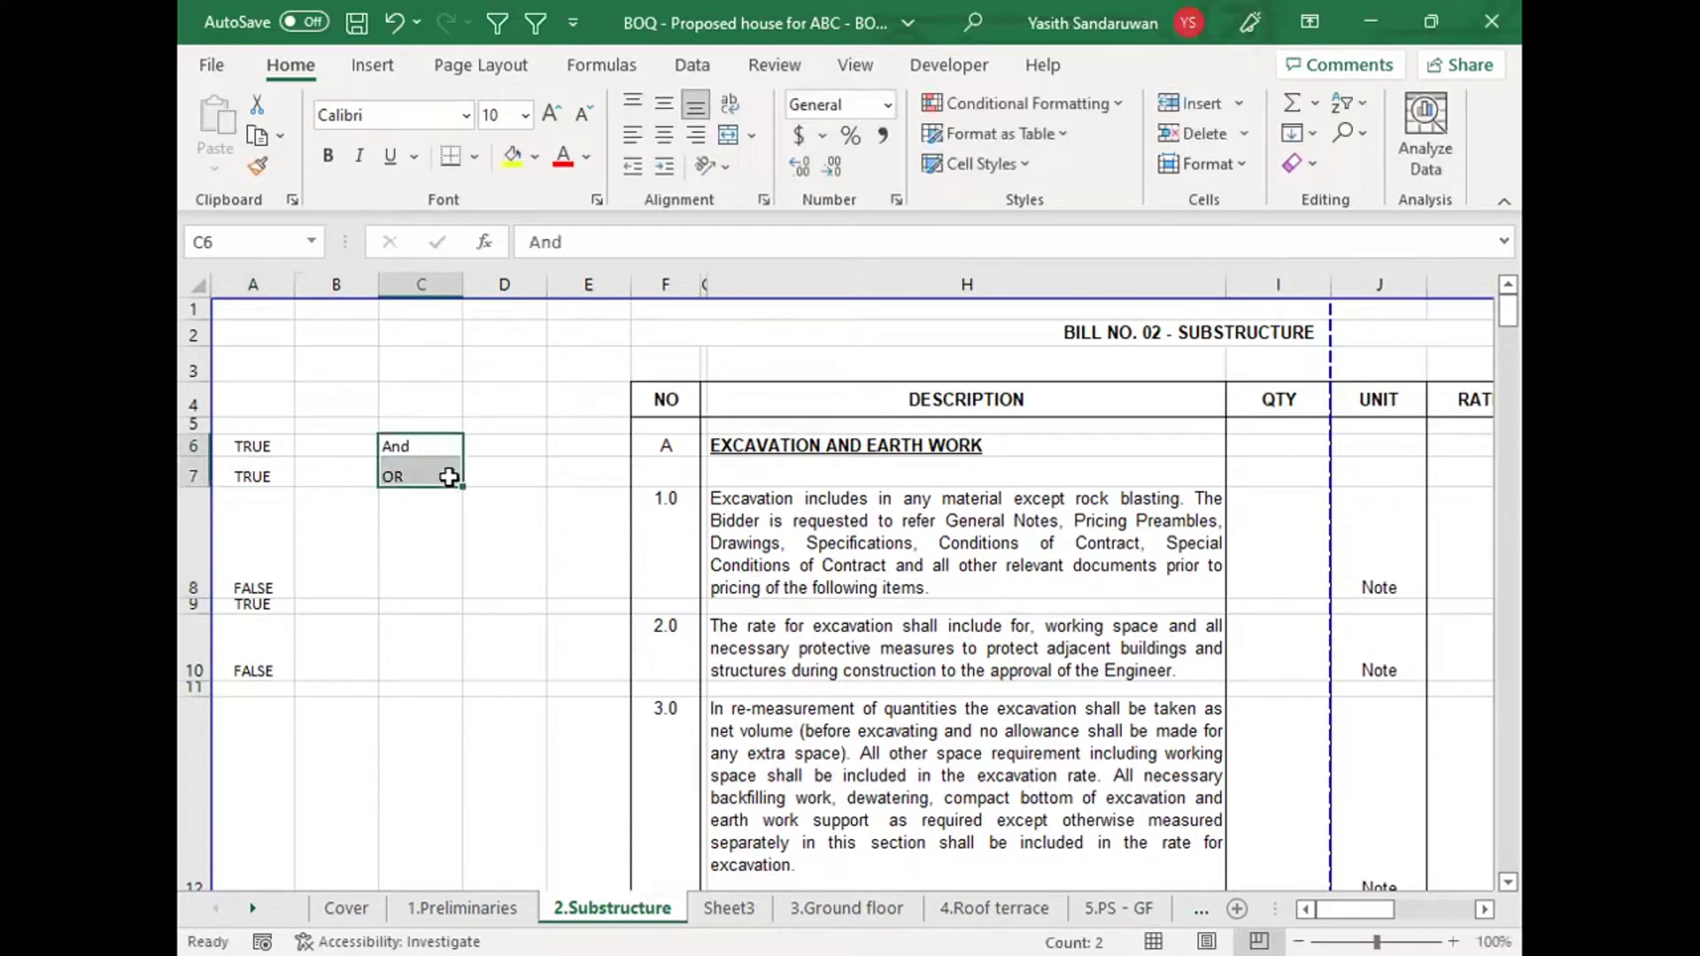
pyautogui.click(426, 450)
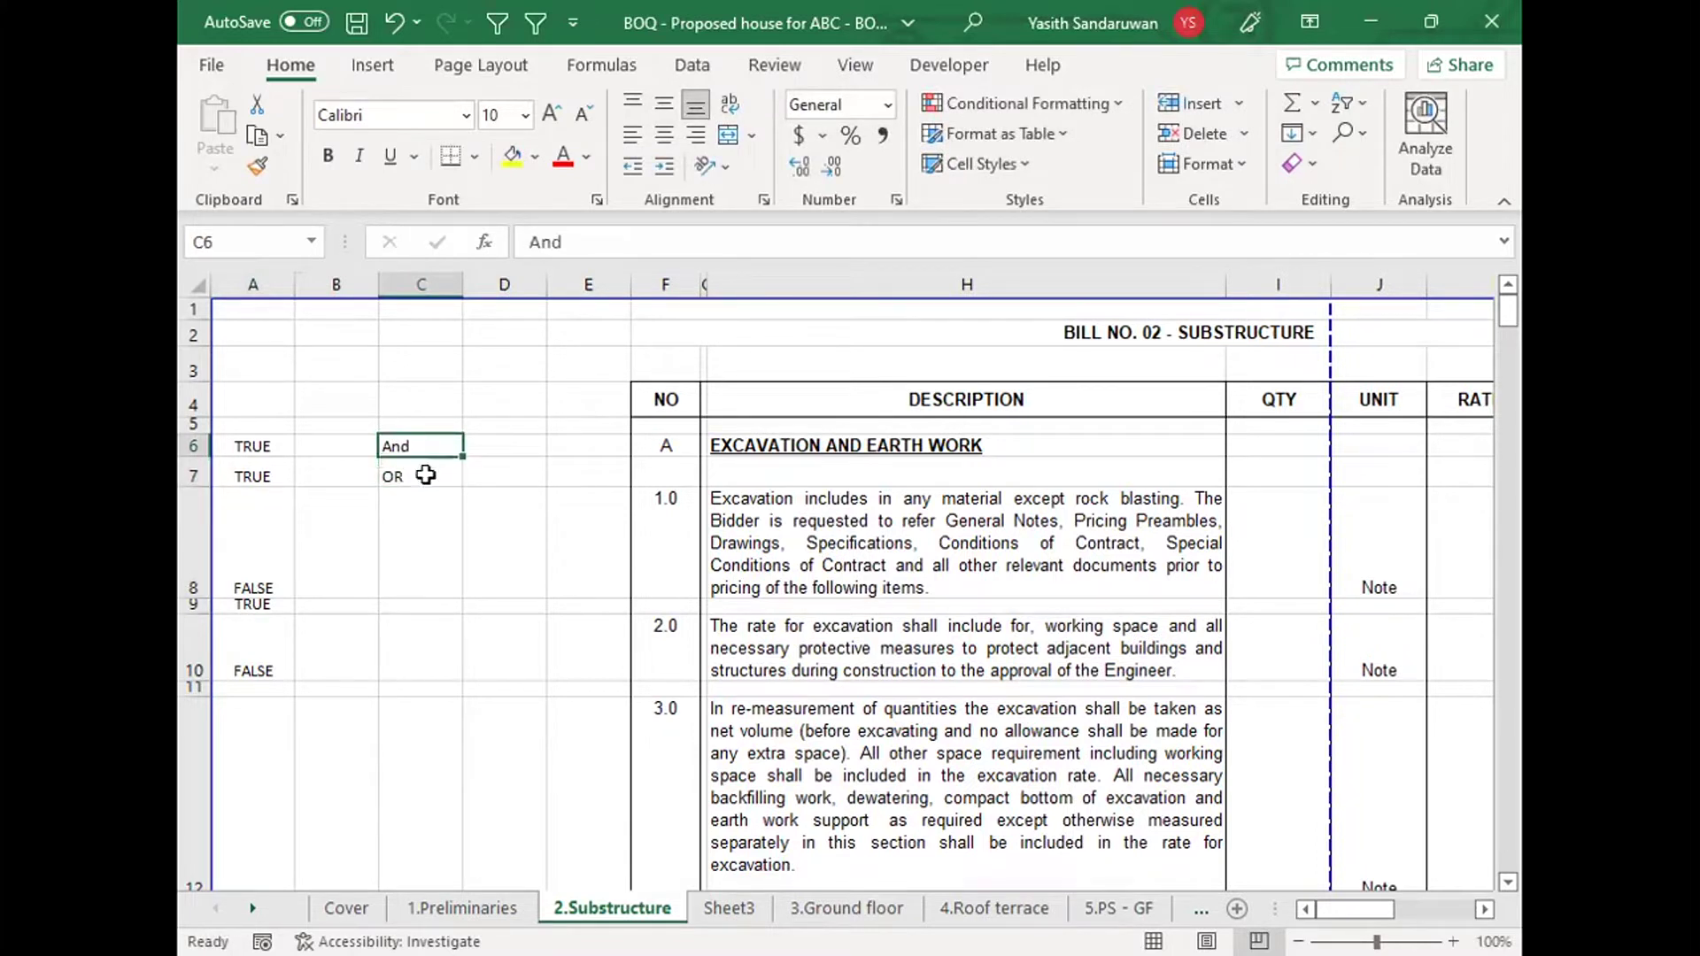
# Step: Clear the function name notes from C7 and C6
pyautogui.click(421, 476)
pyautogui.press('Delete')
pyautogui.click(410, 441)
pyautogui.press('Delete')
# Step: Wrap the ISNUMBER formula in A6 in an AND function, keeping it as the first condition
pyautogui.click(243, 446)
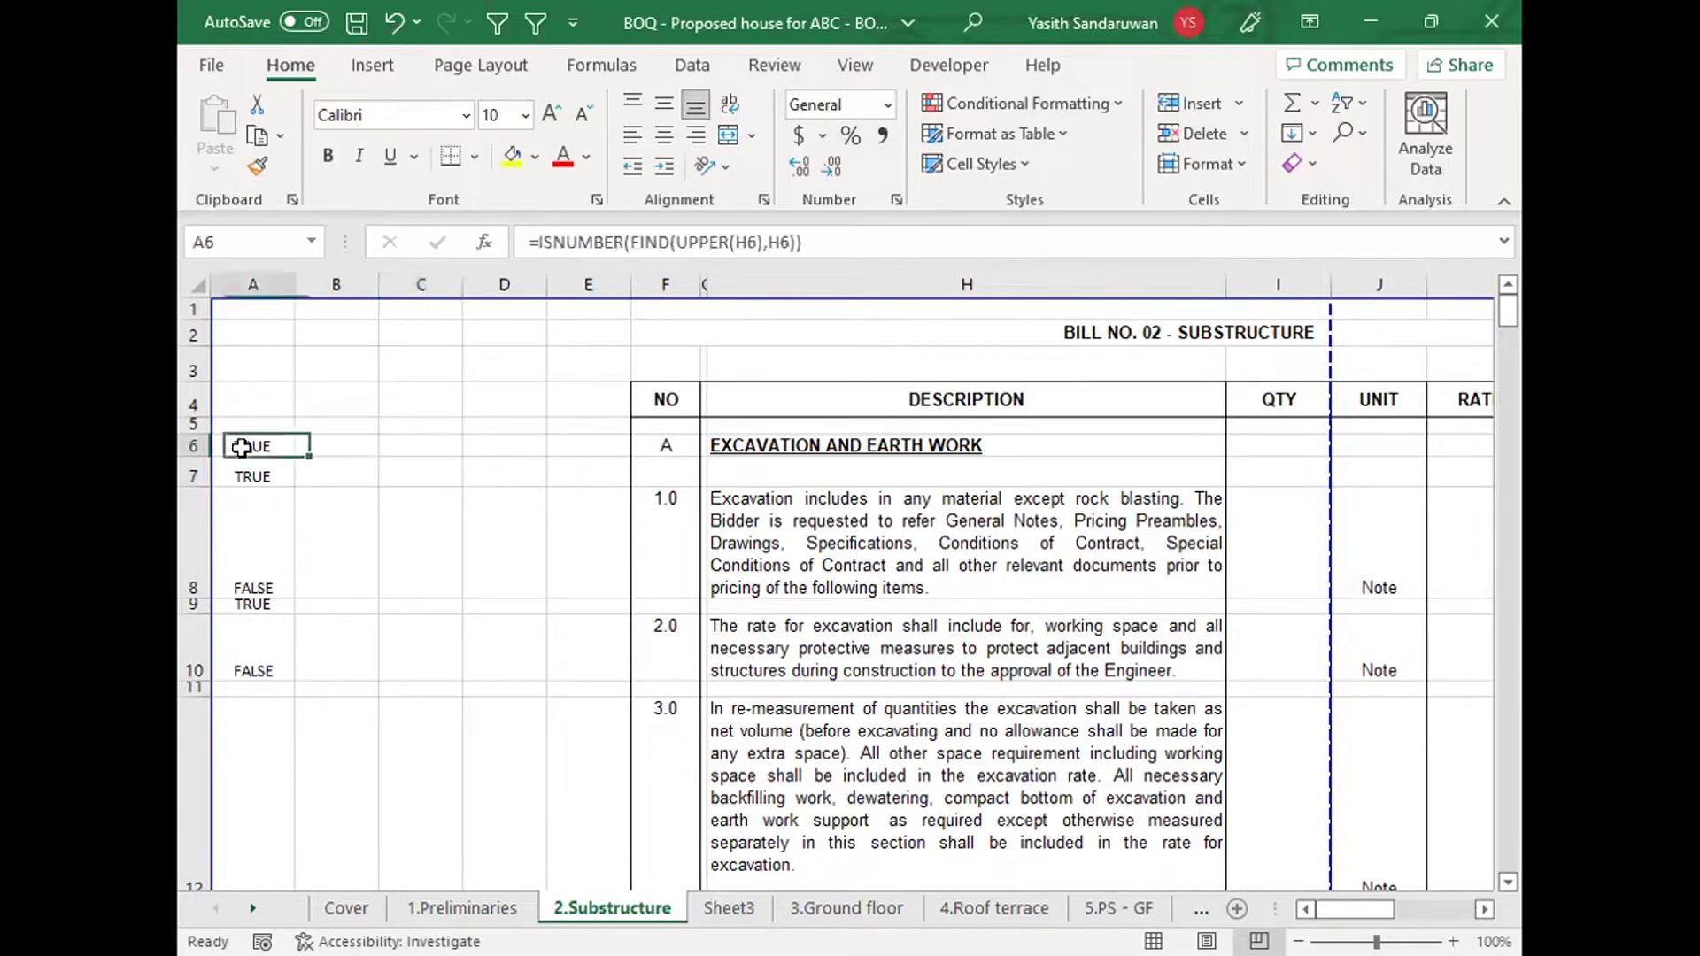
pyautogui.click(542, 233)
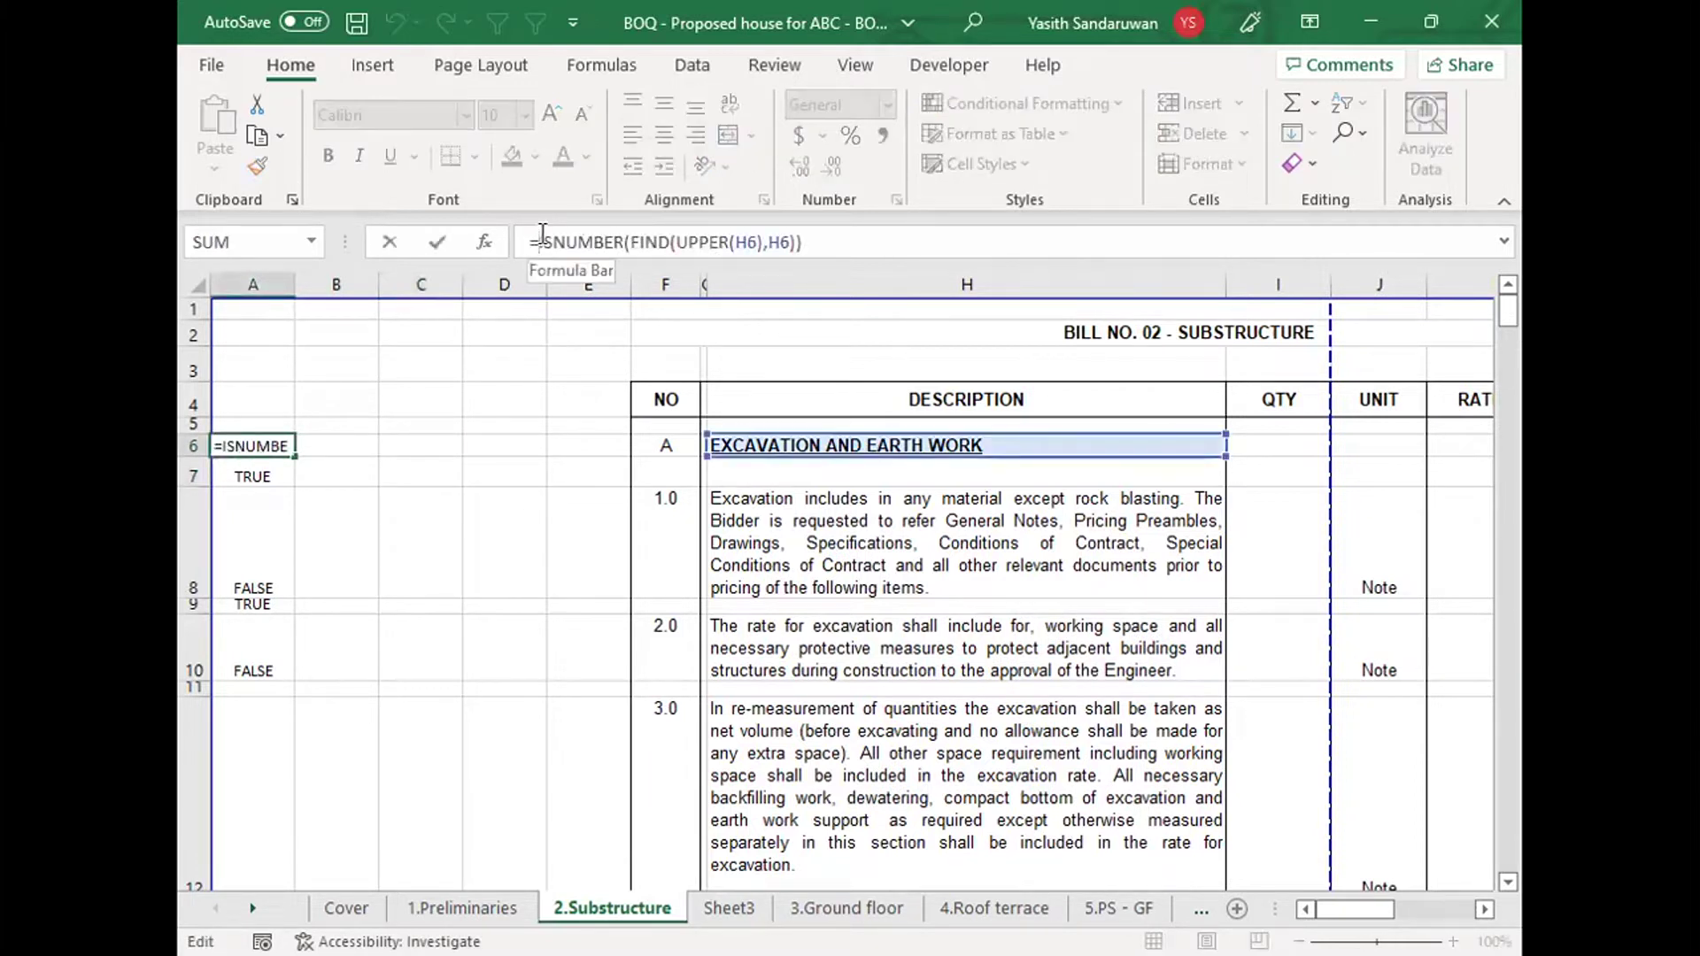
pyautogui.write('and(')
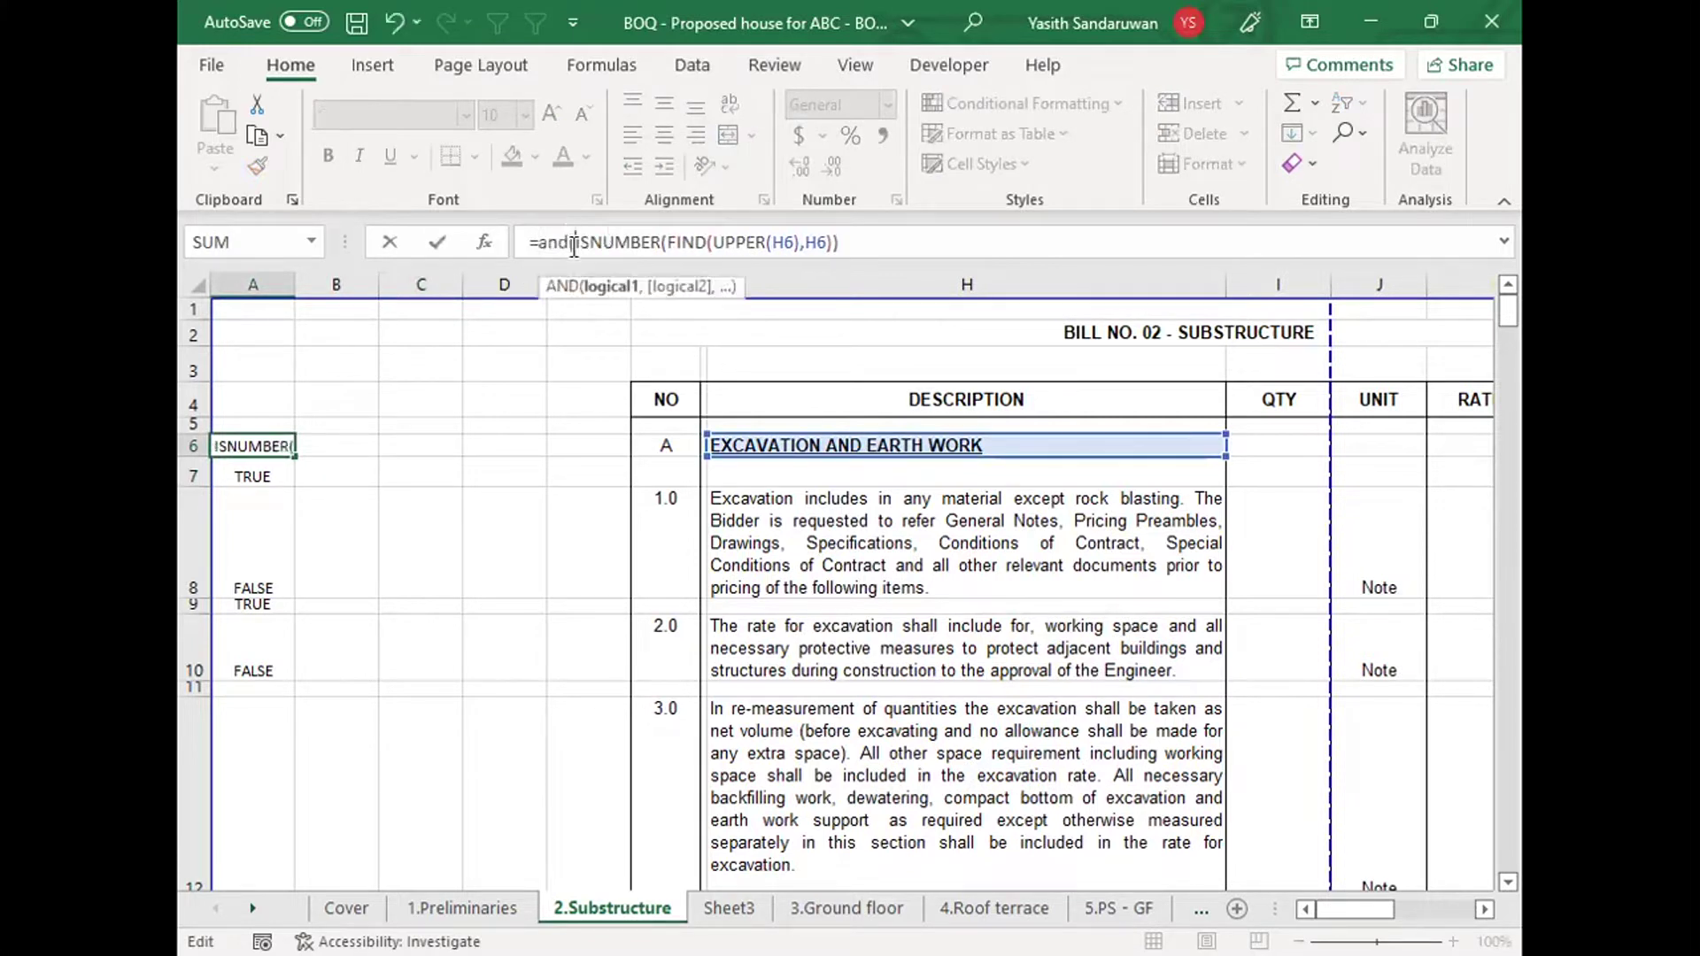
pyautogui.moveTo(574, 242); pyautogui.dragTo(866, 242)
pyautogui.click(866, 242)
pyautogui.write(',')
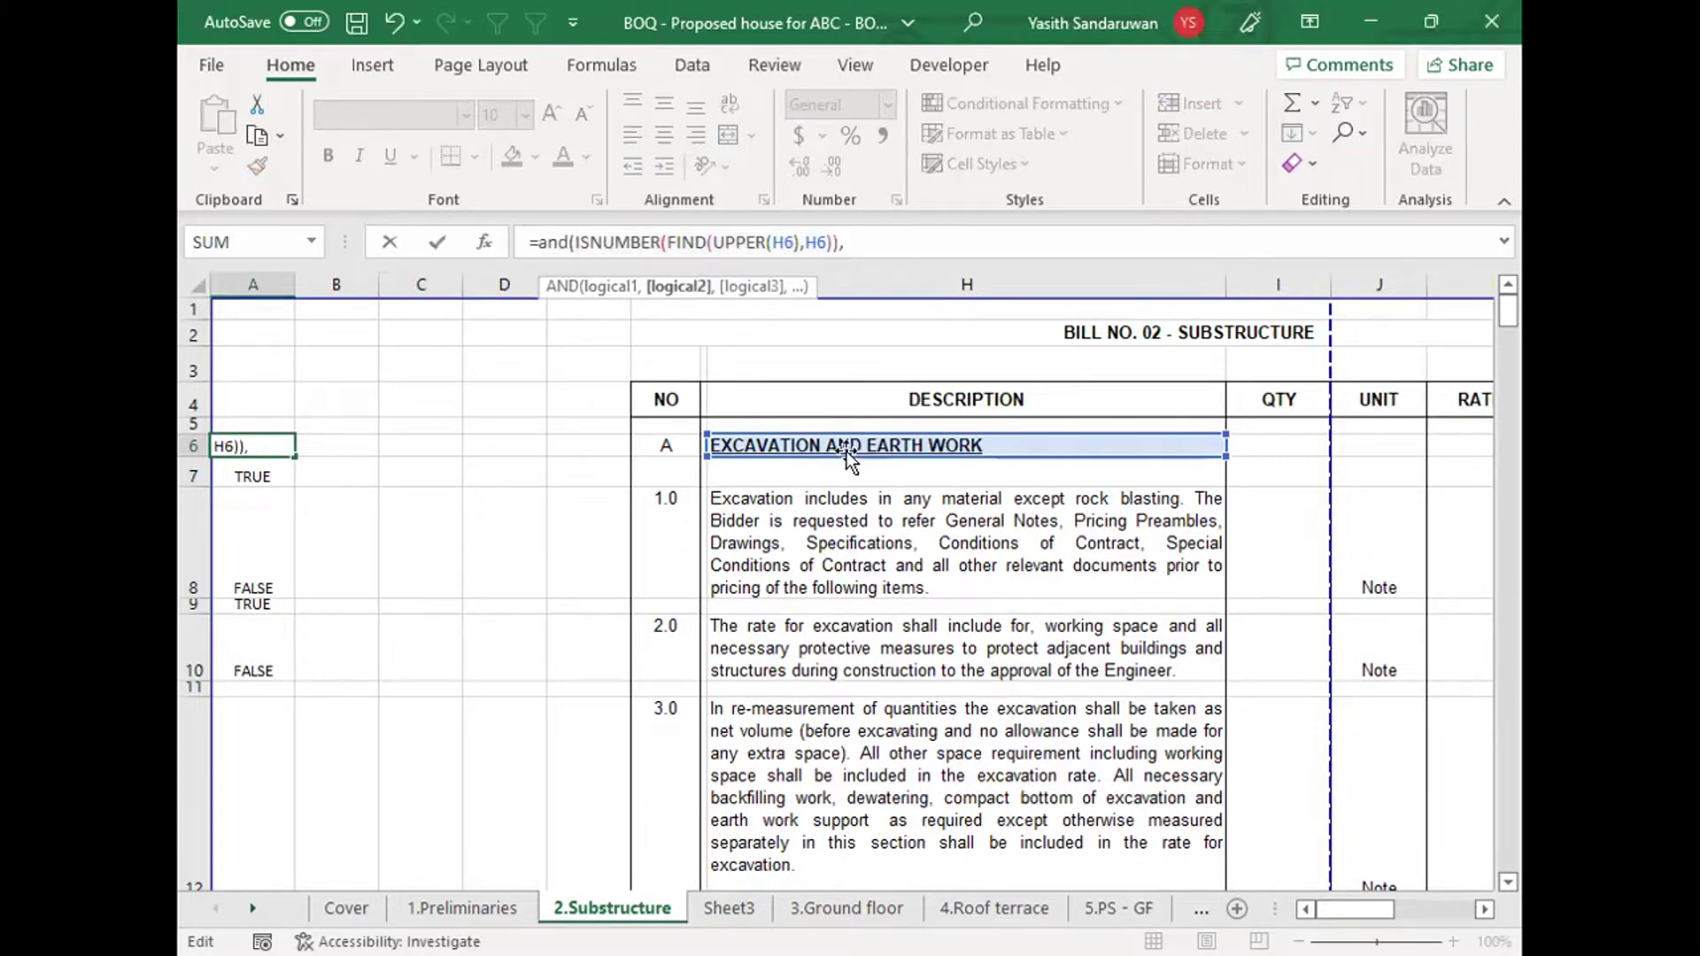
# Step: Add H6<>"" as the second AND condition in A6 and complete the formula
pyautogui.click(813, 440)
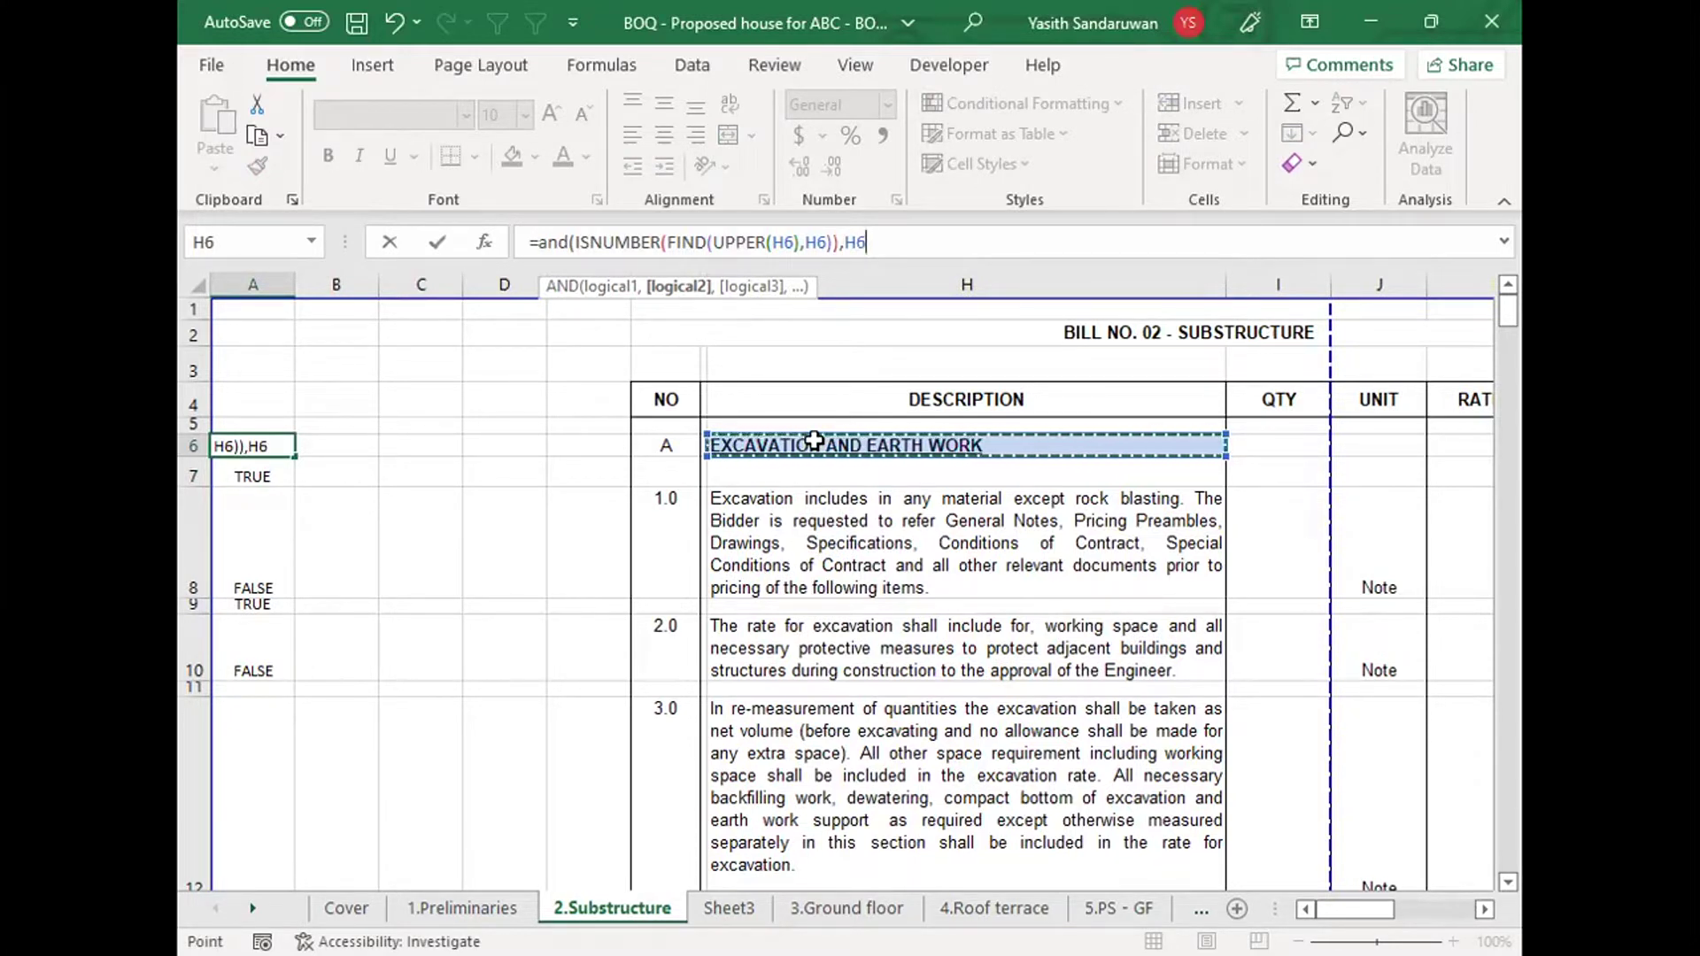
pyautogui.write('<>')
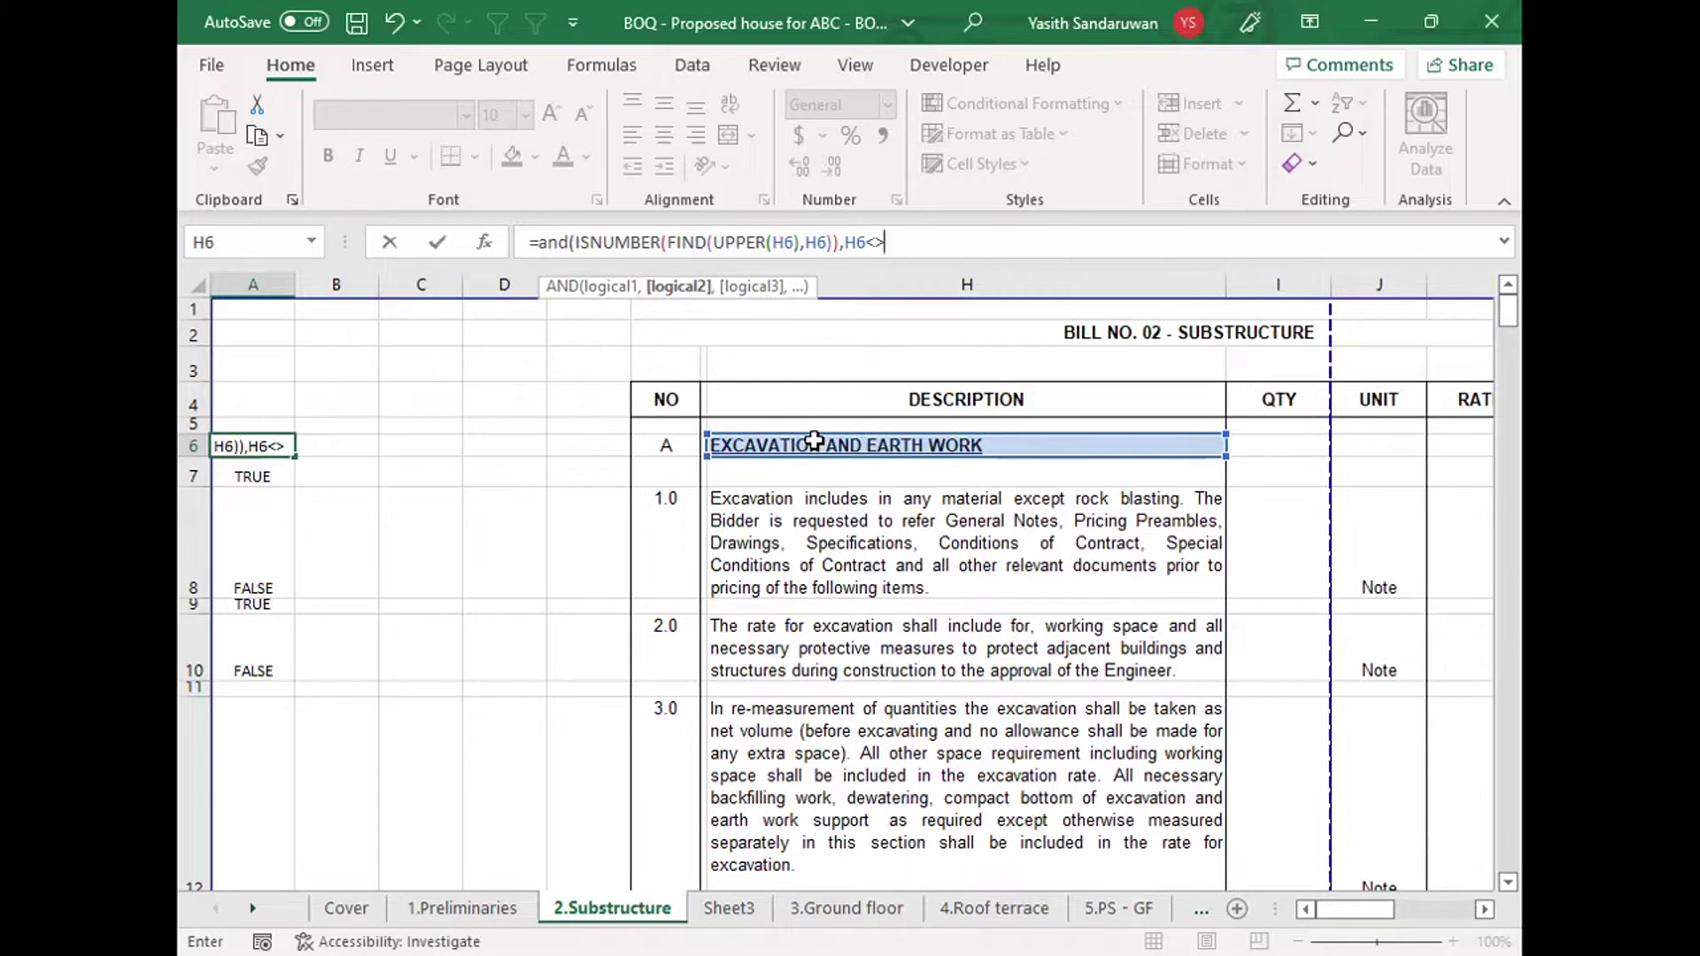
pyautogui.write('""')
pyautogui.write(')')
pyautogui.moveTo(576, 241); pyautogui.dragTo(904, 241)
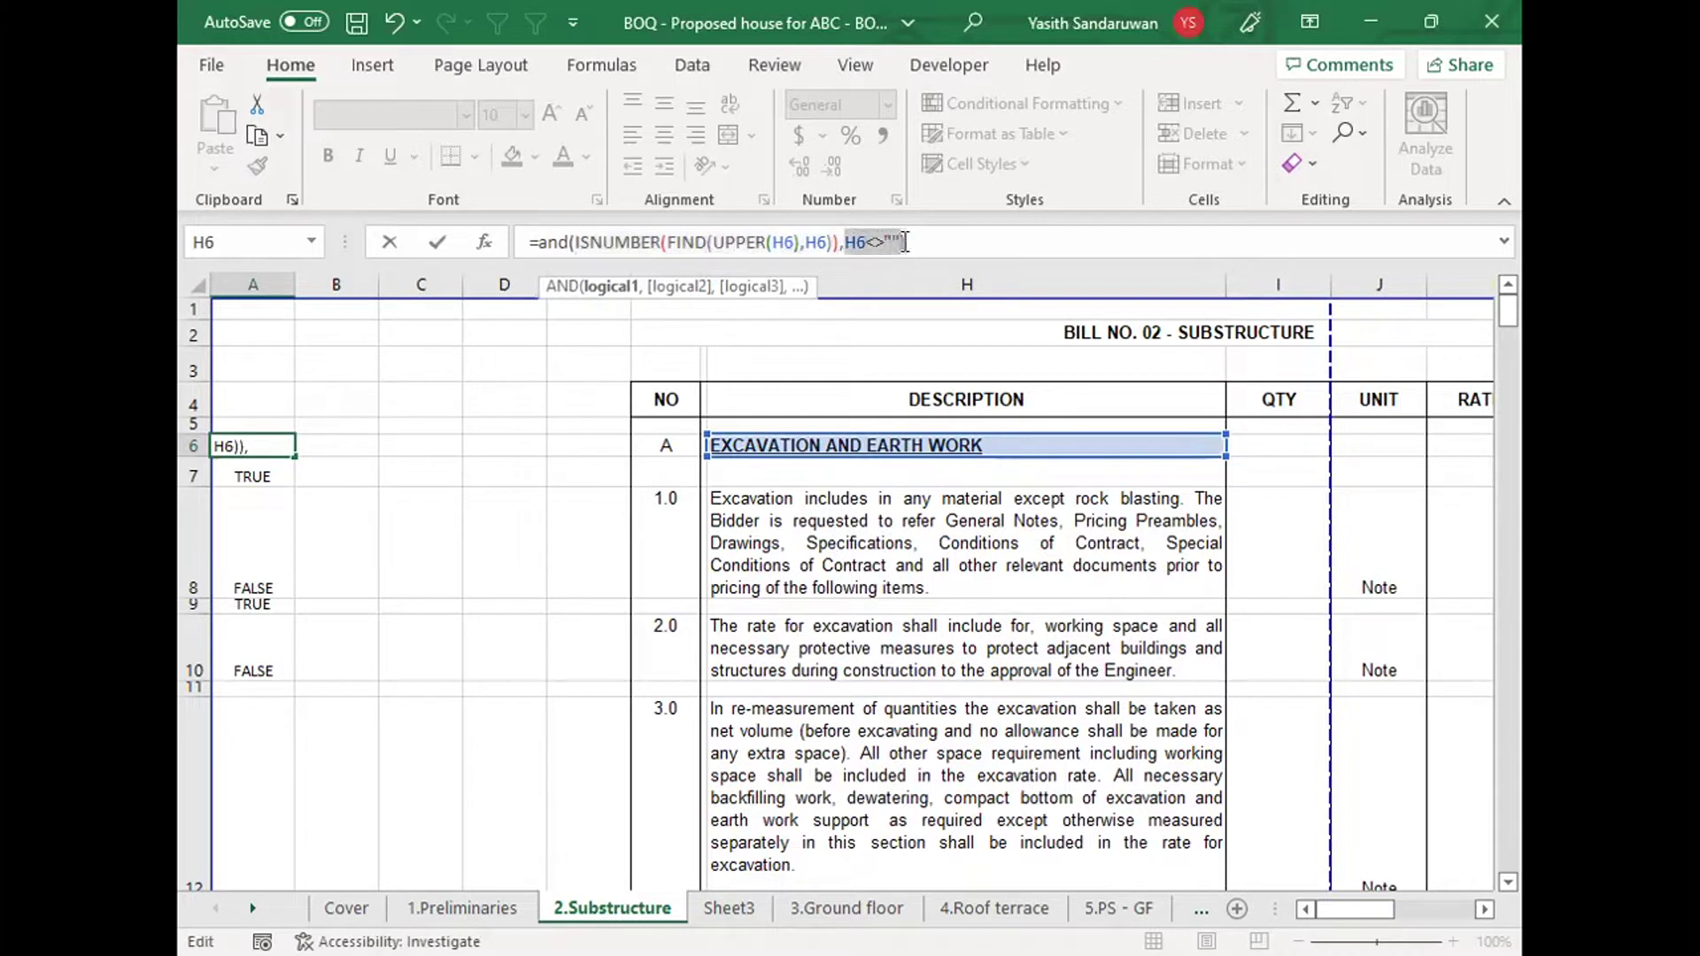
pyautogui.press('End')
pyautogui.write(')')
pyautogui.click(847, 242)
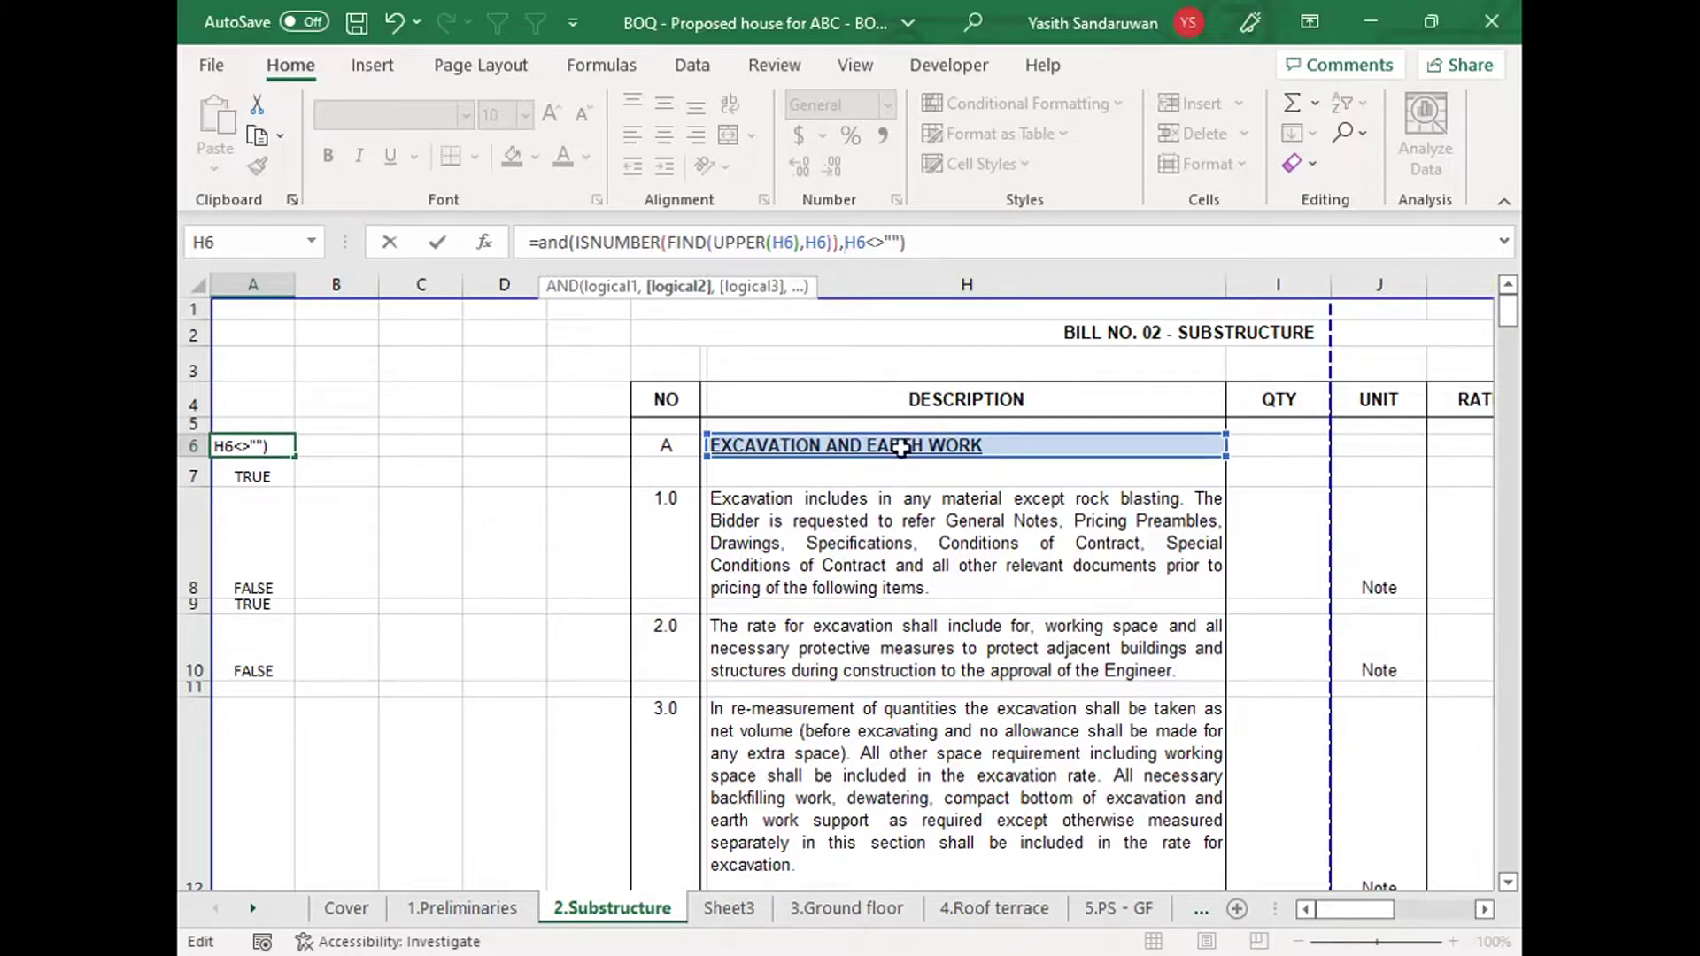
pyautogui.moveTo(839, 242); pyautogui.dragTo(577, 242)
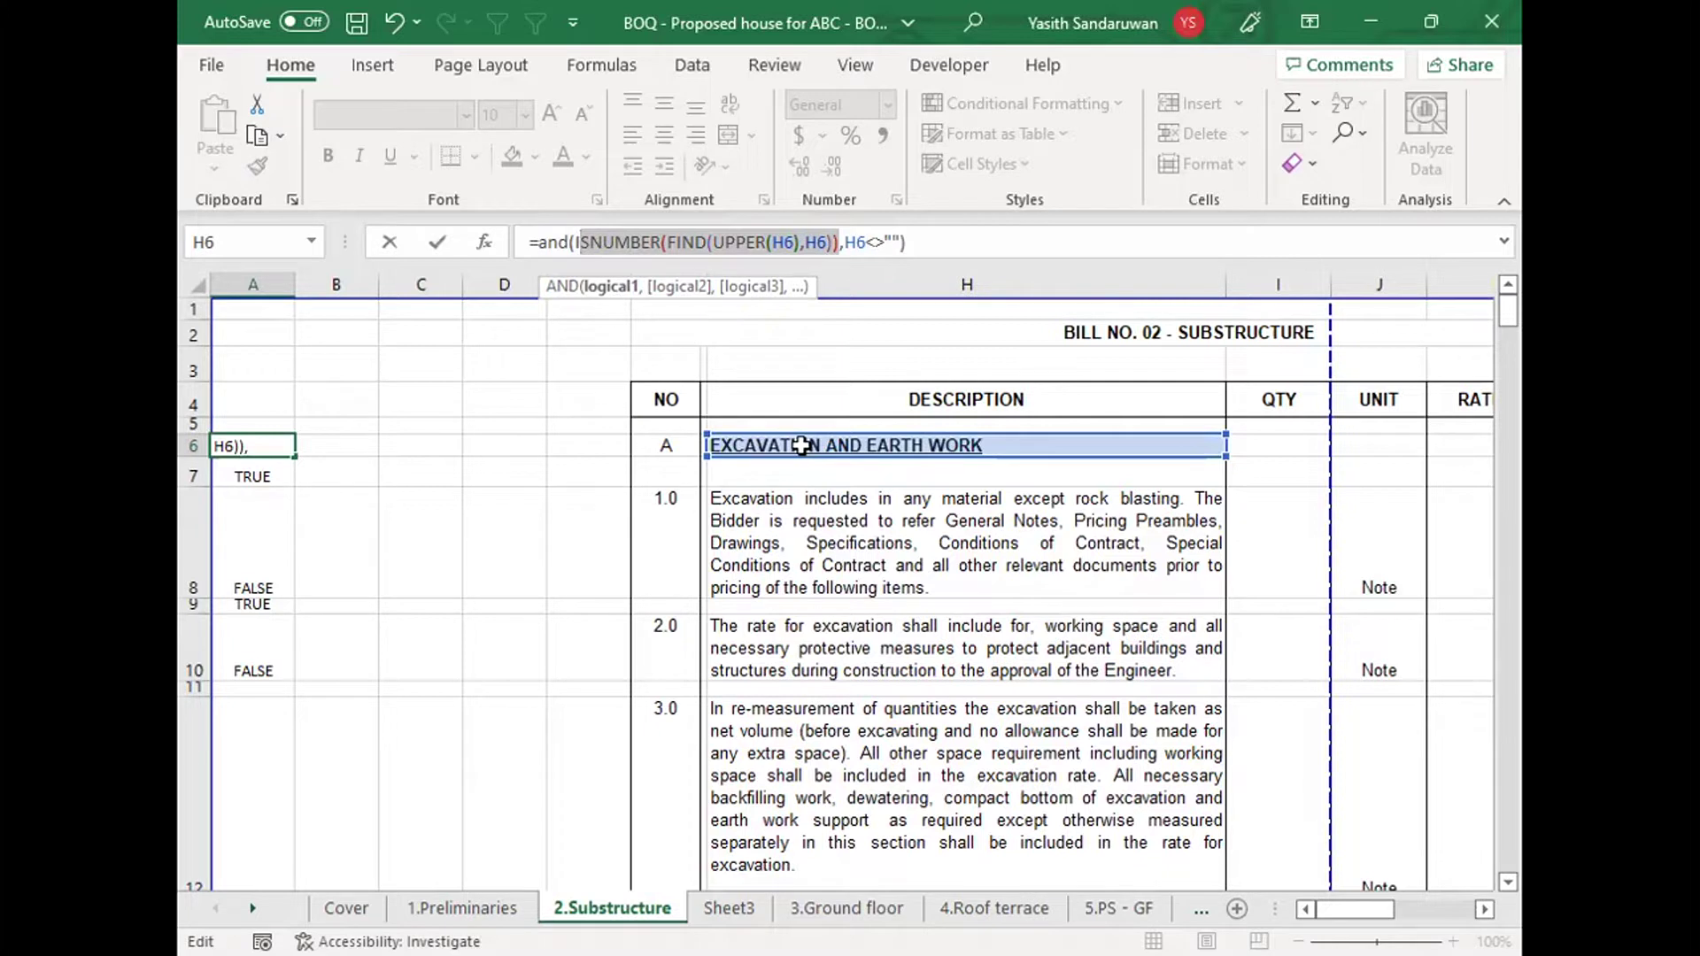
pyautogui.press('Return')
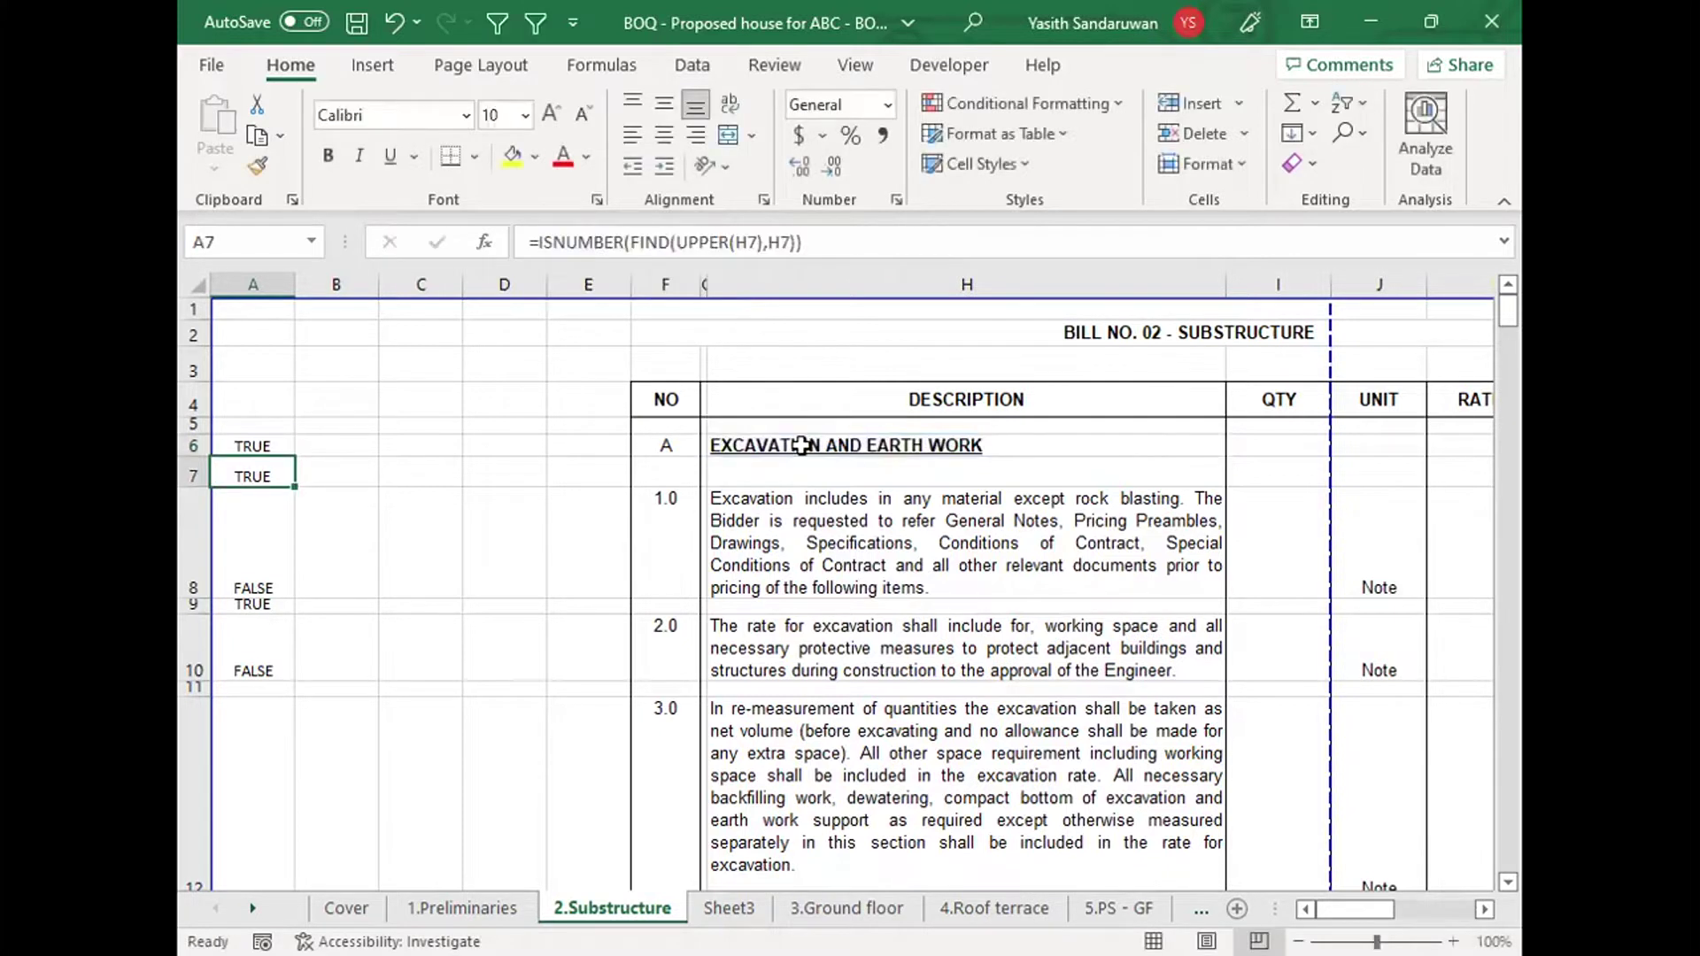
# Step: Review both AND conditions in A6 and fill the formula down through A10
pyautogui.click(266, 447)
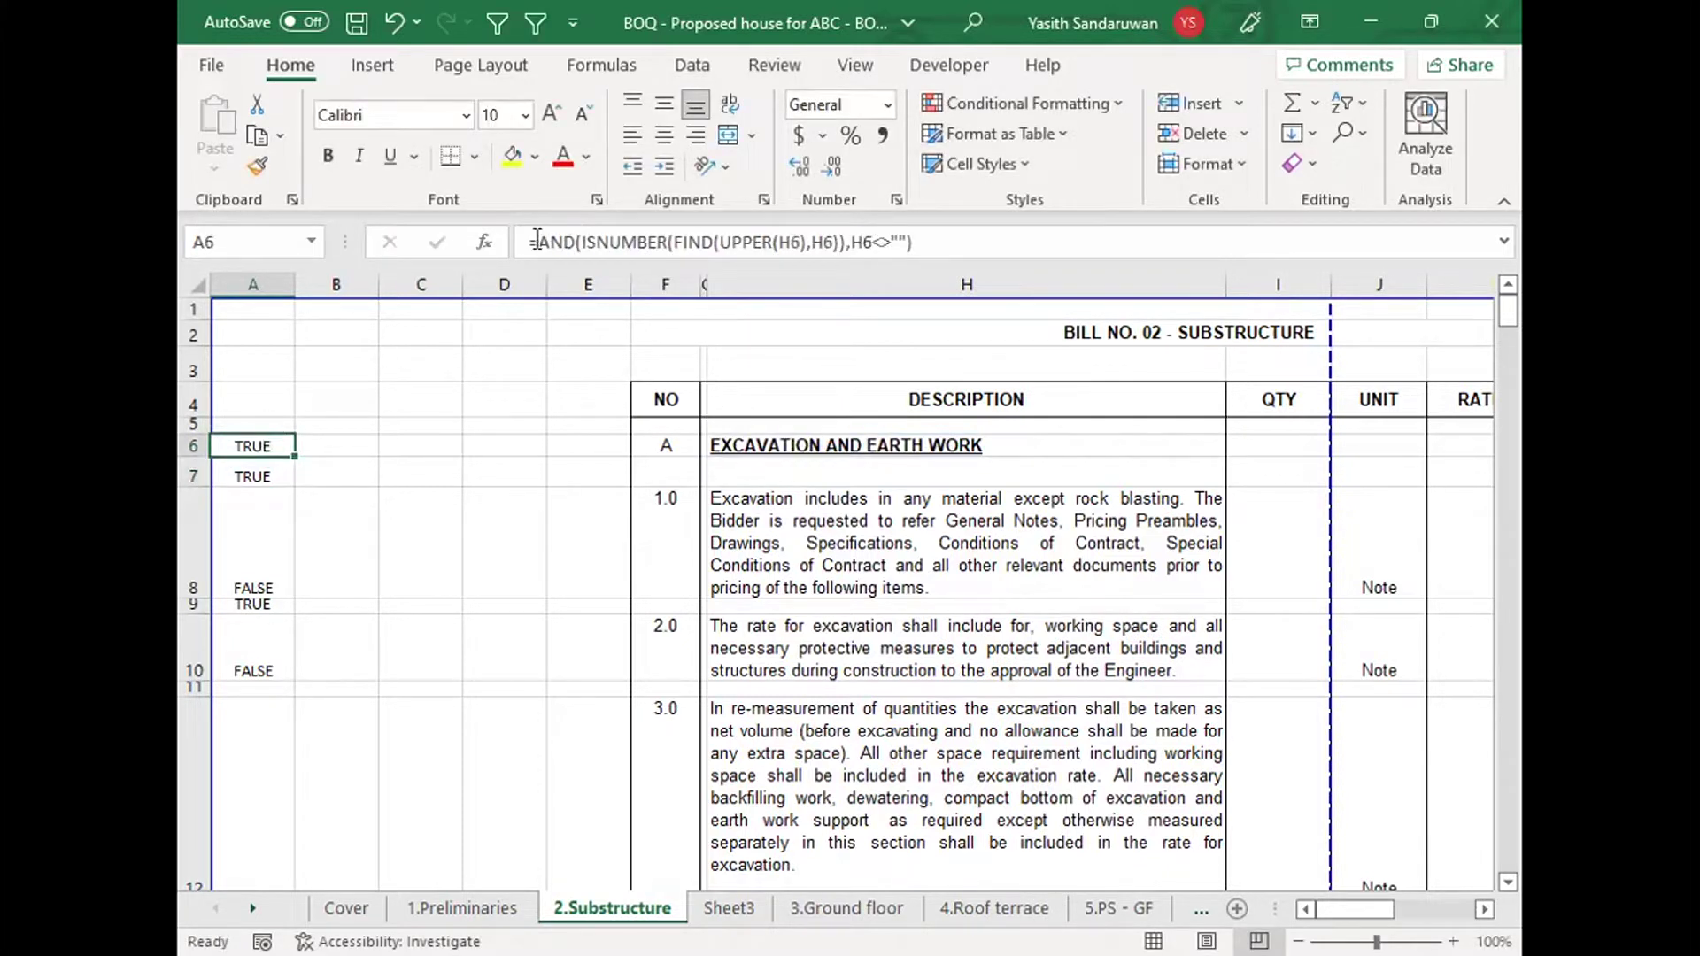
pyautogui.moveTo(581, 242); pyautogui.dragTo(847, 255)
pyautogui.click(903, 242)
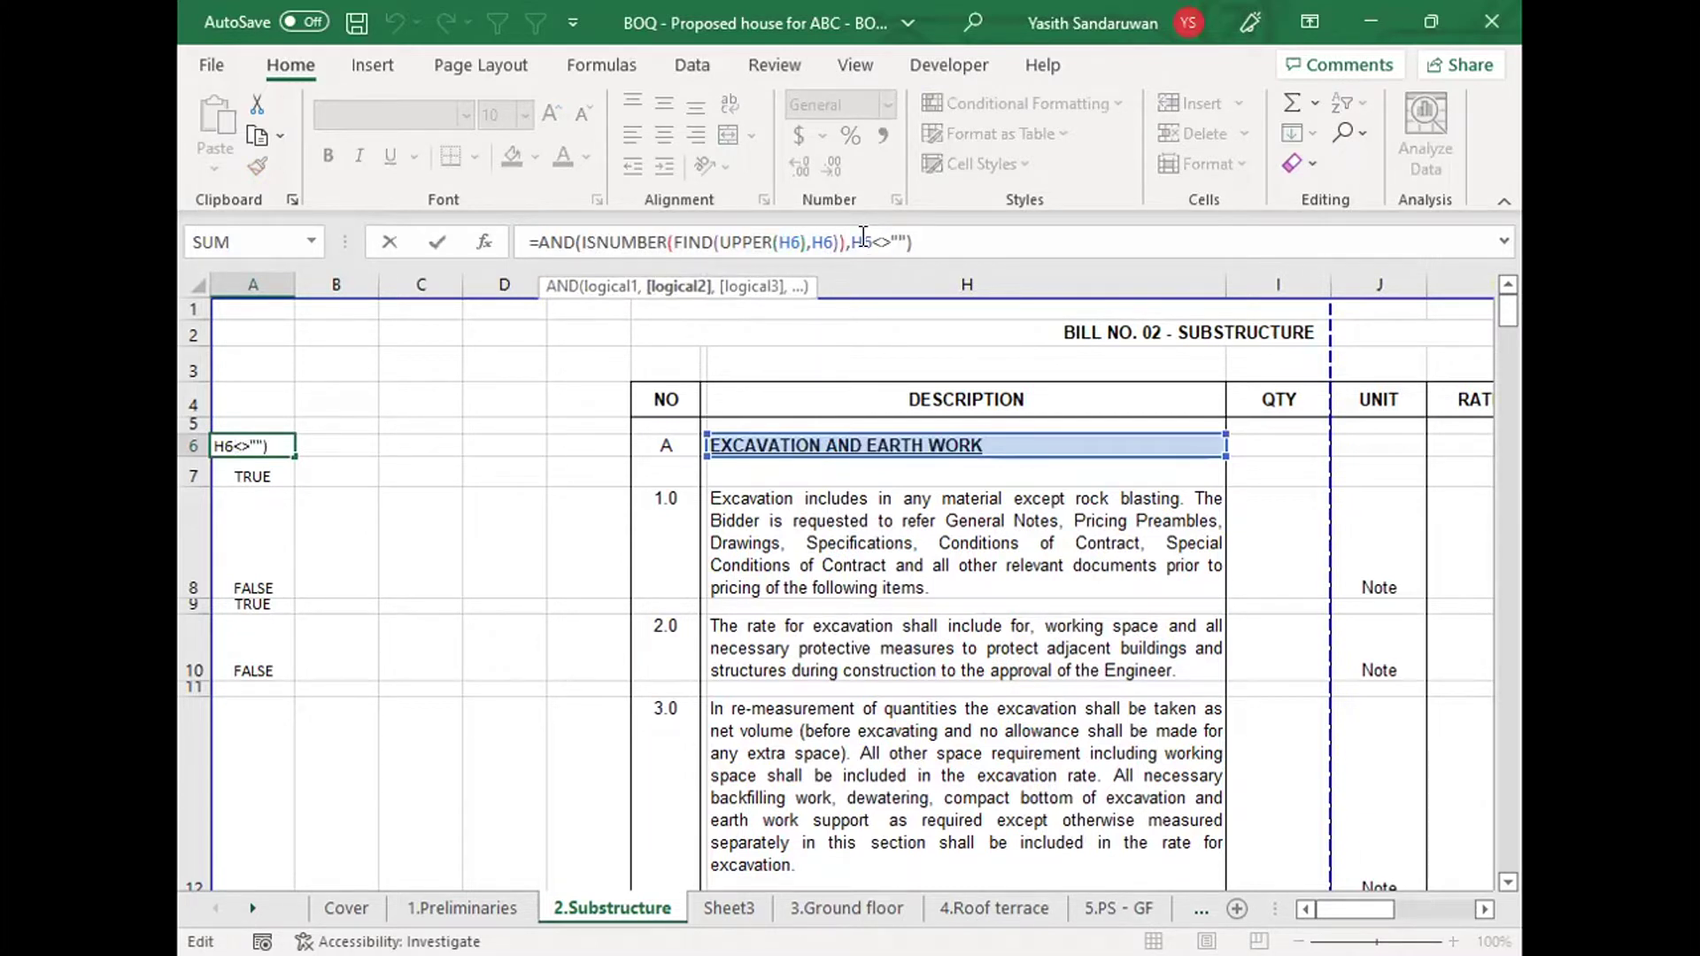
pyautogui.press('Return')
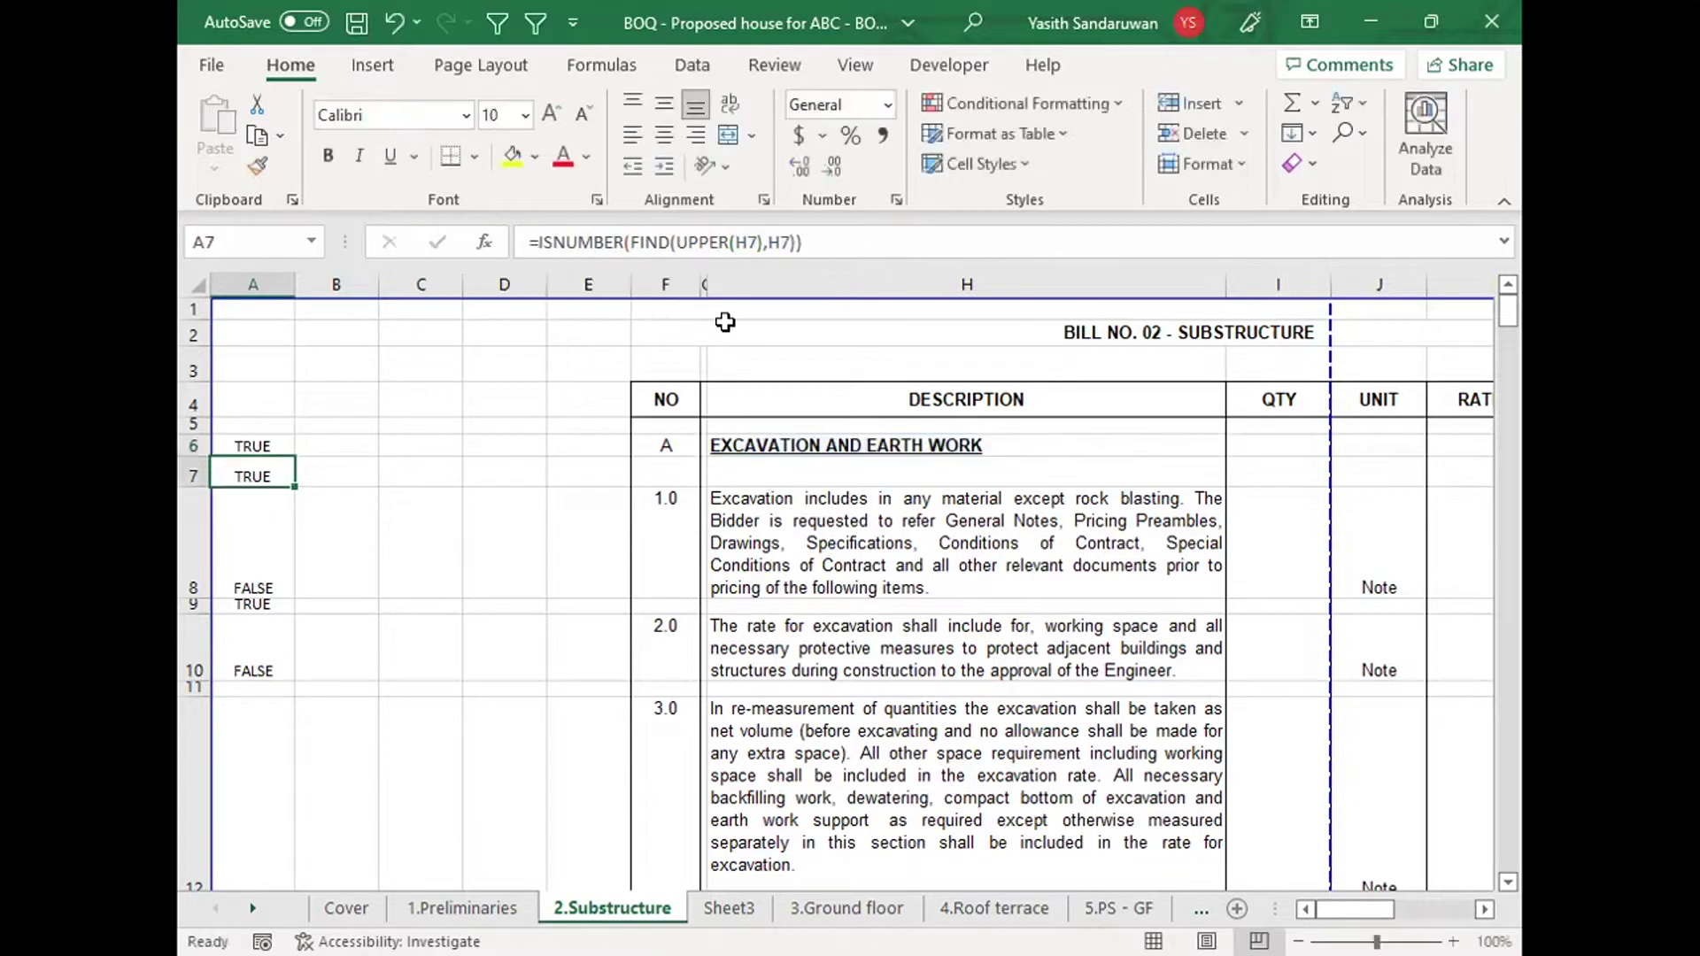
pyautogui.click(271, 455)
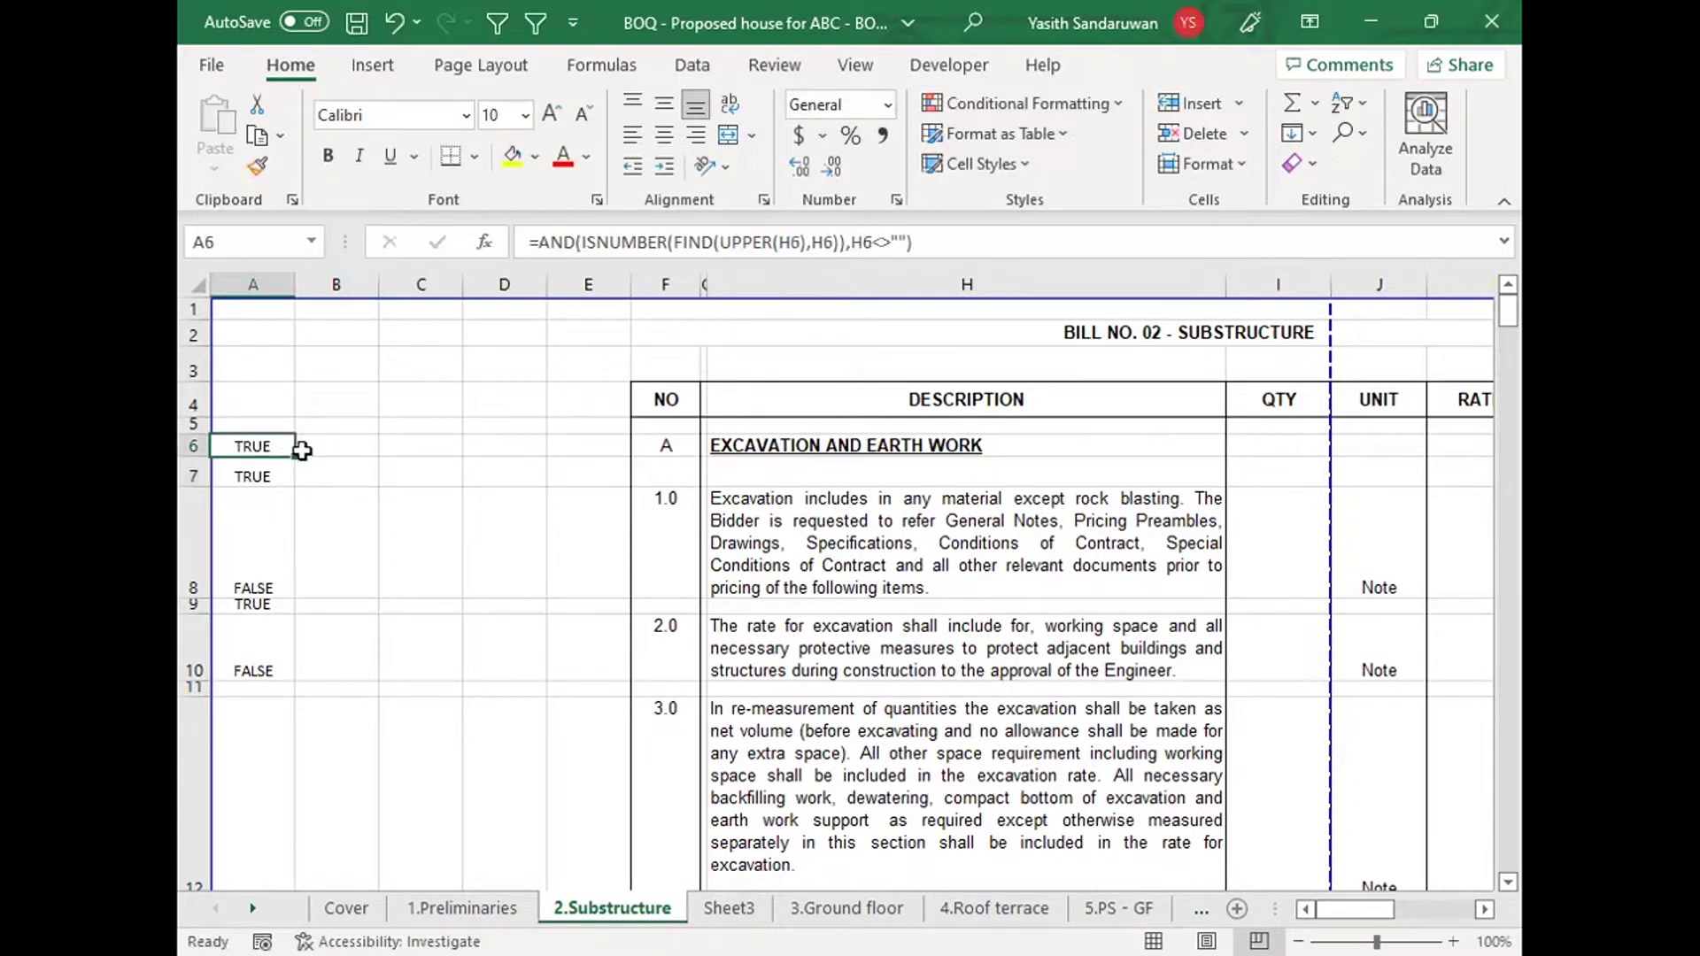
pyautogui.moveTo(296, 458); pyautogui.dragTo(277, 677)
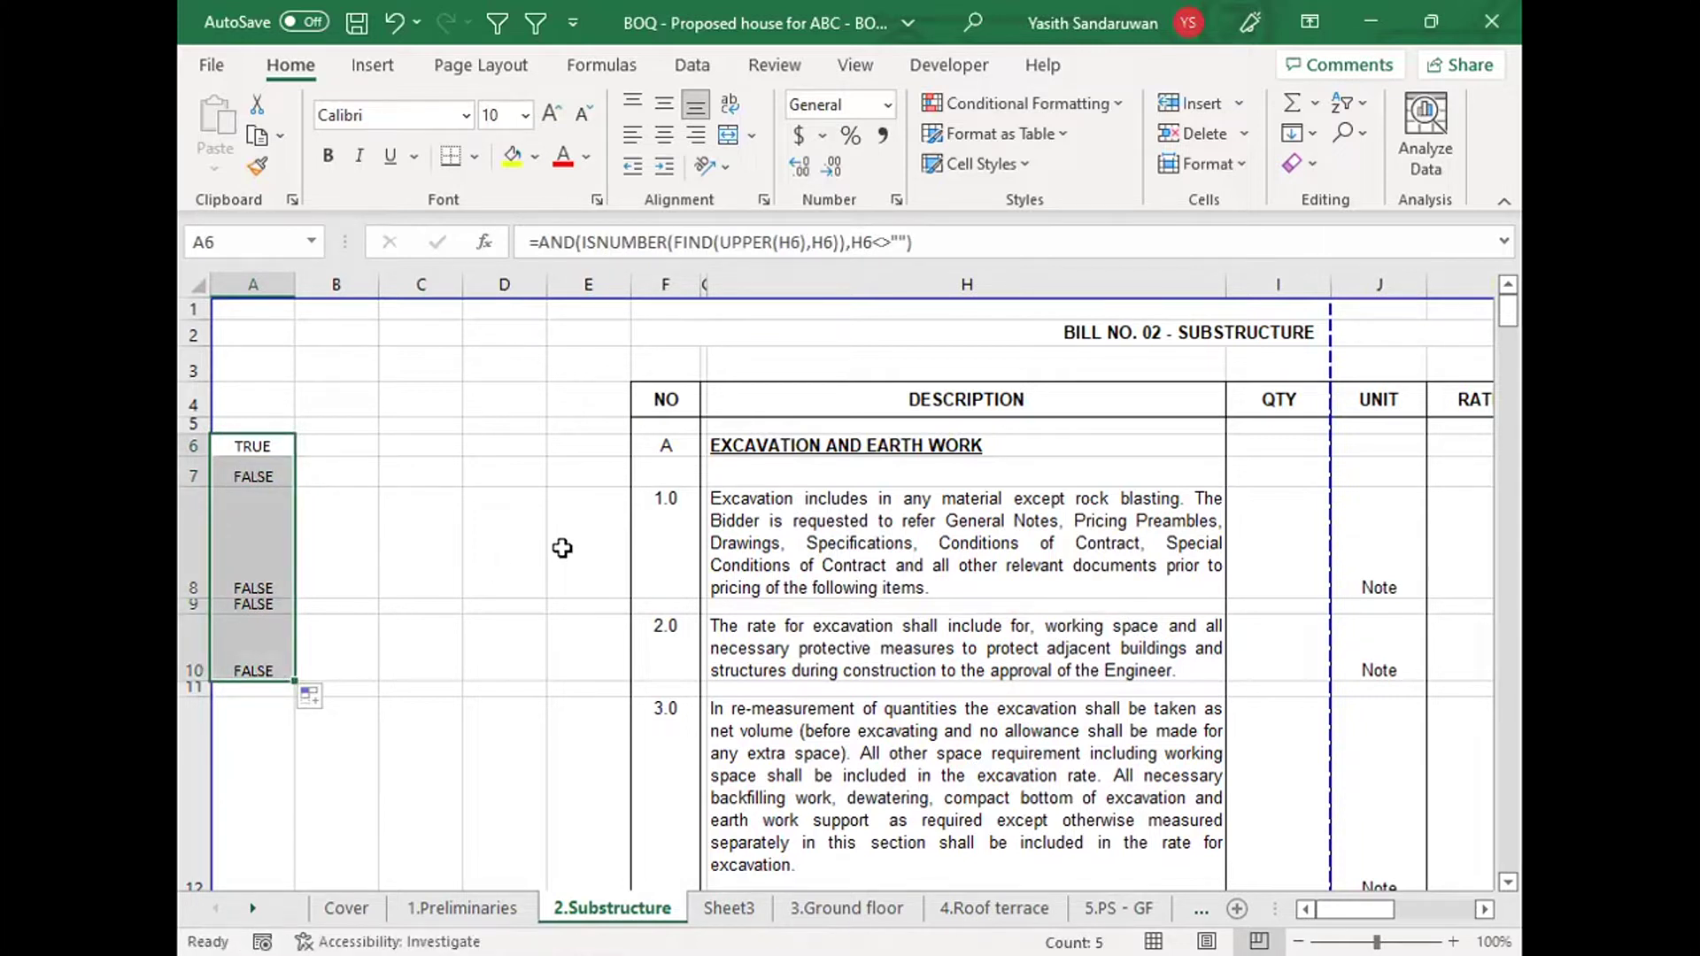
# Step: Examine the AND formulas and their results cell by cell from A6 to A10
pyautogui.click(268, 467)
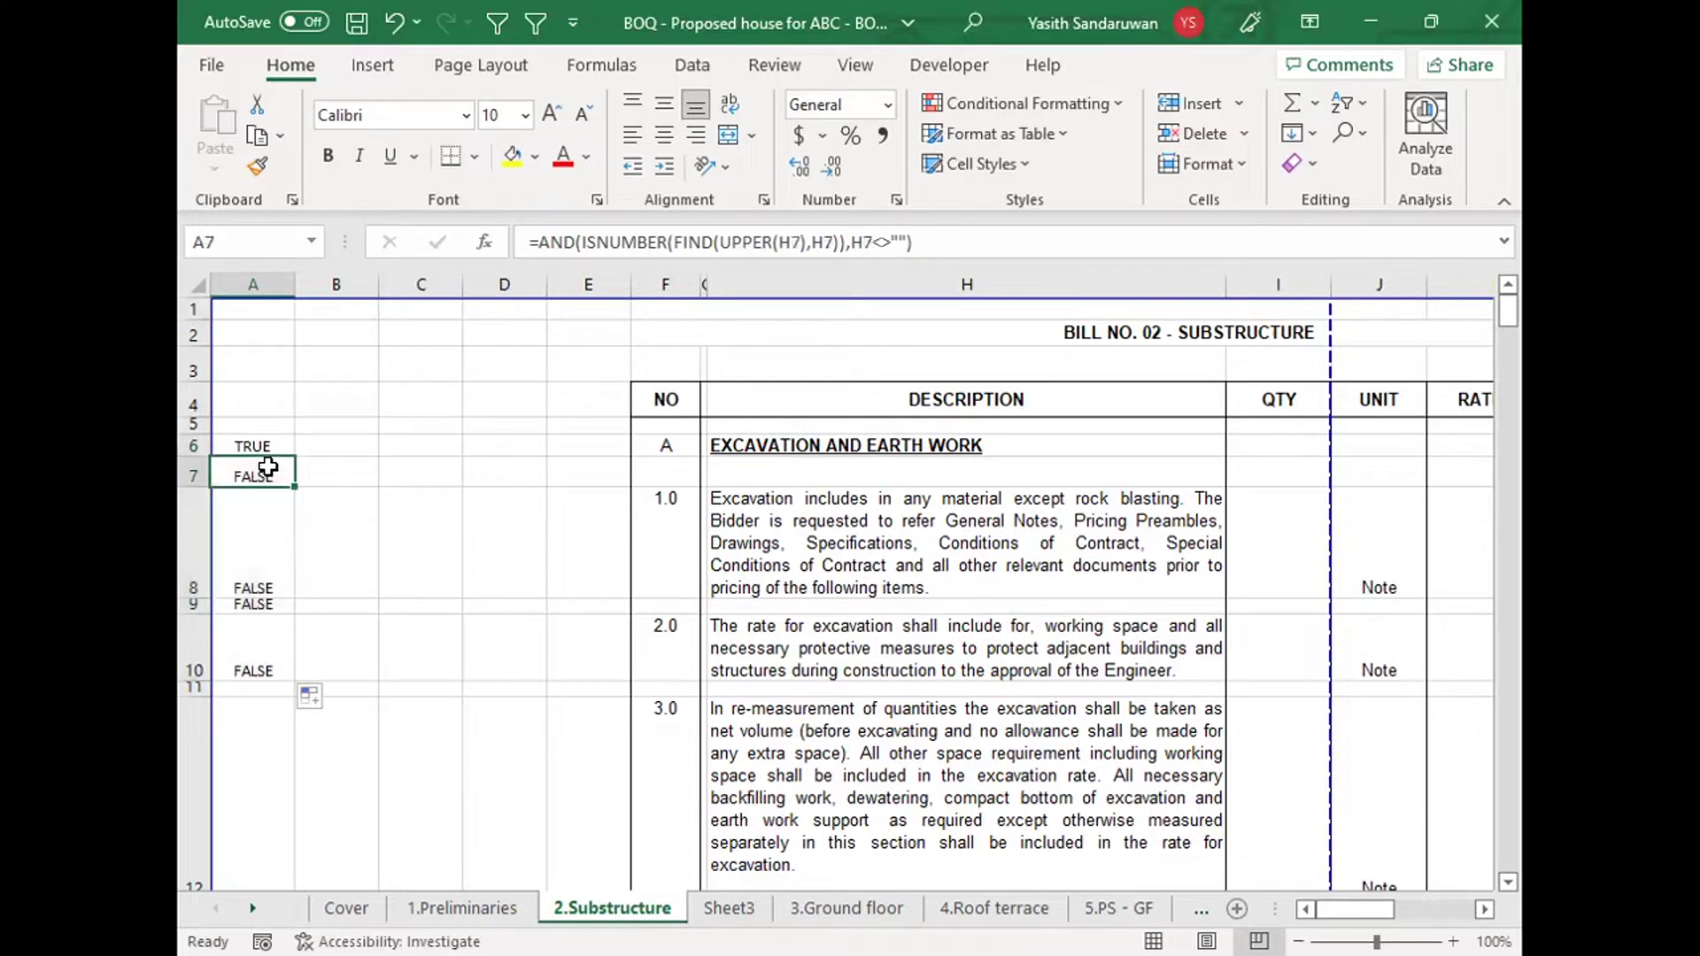
pyautogui.press('Down')
pyautogui.press('Down')
pyautogui.press('Down')
pyautogui.press('Up')
pyautogui.press('Up')
pyautogui.press('Up')
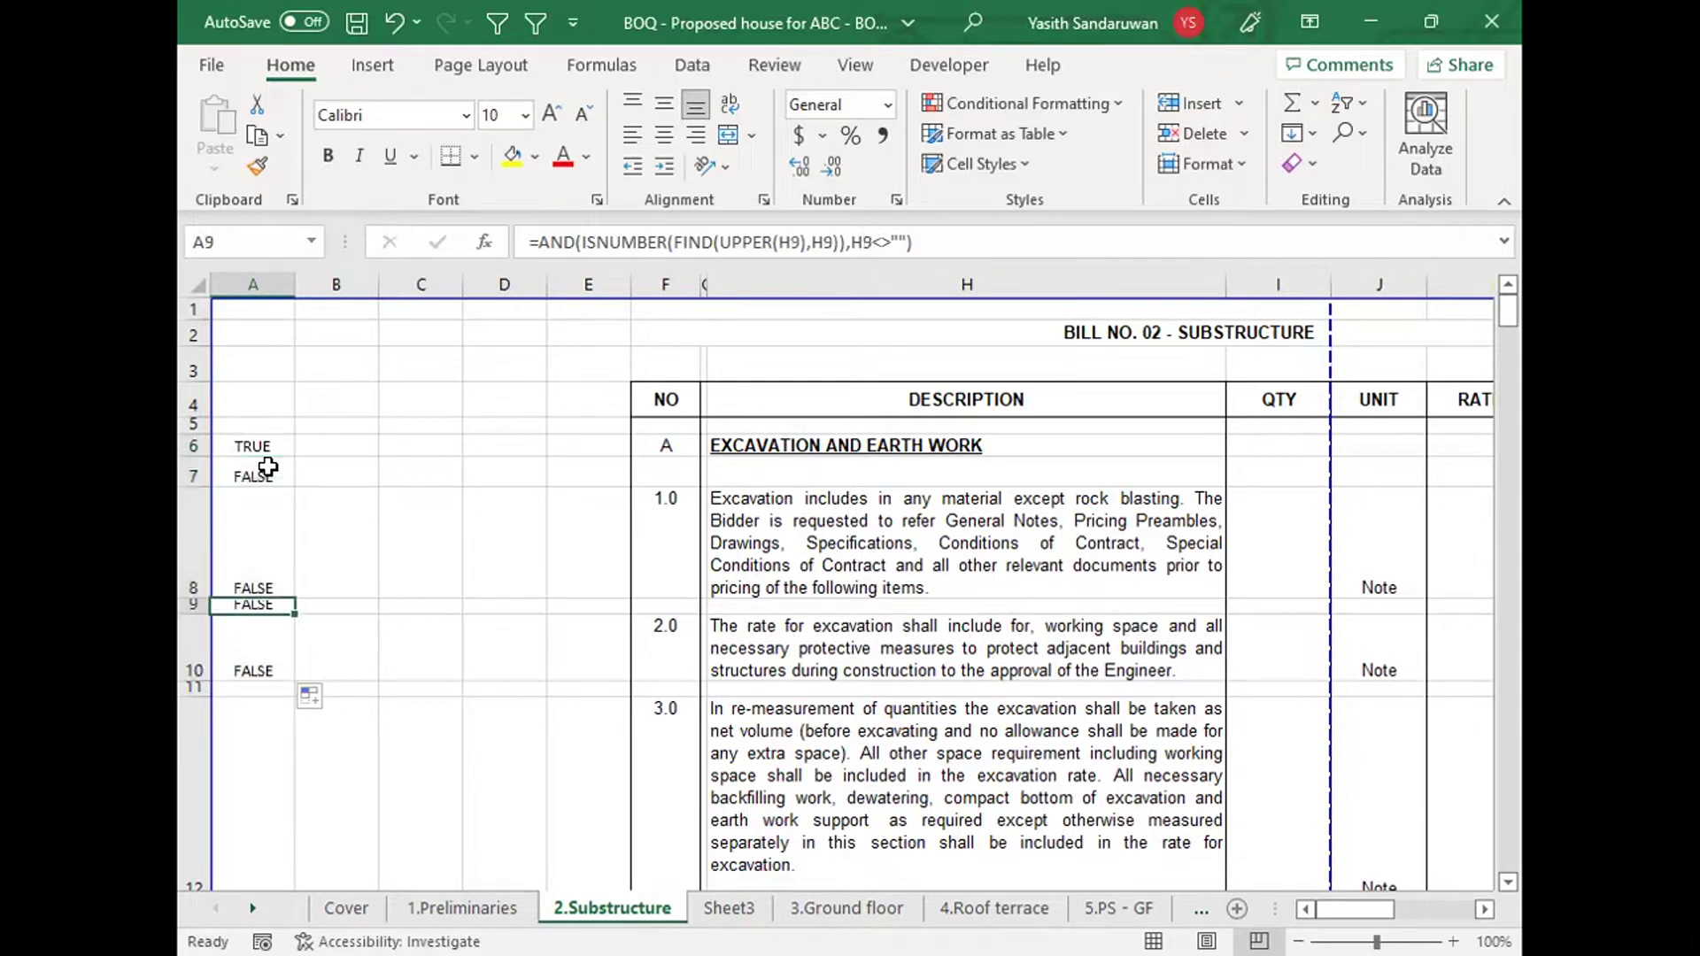
pyautogui.press('Up')
pyautogui.press('Down')
pyautogui.press('Down')
pyautogui.press('Down')
pyautogui.press('Down')
pyautogui.press('Up')
pyautogui.press('Up')
pyautogui.press('Up')
pyautogui.press('Up')
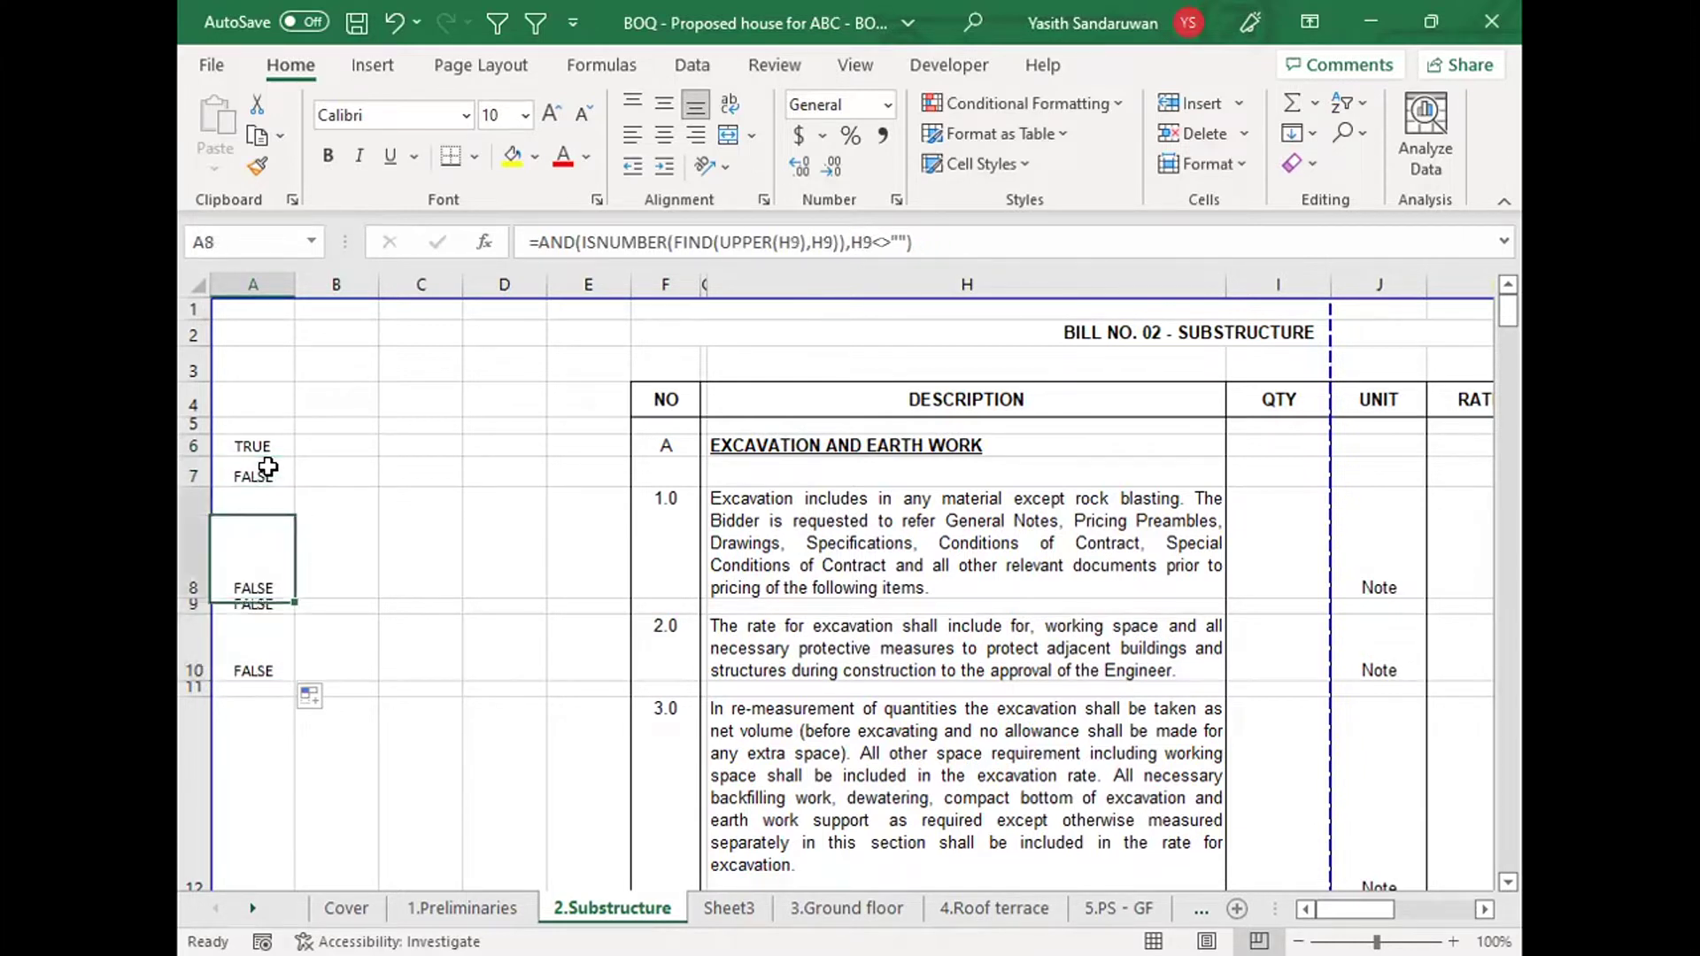
pyautogui.press('Down')
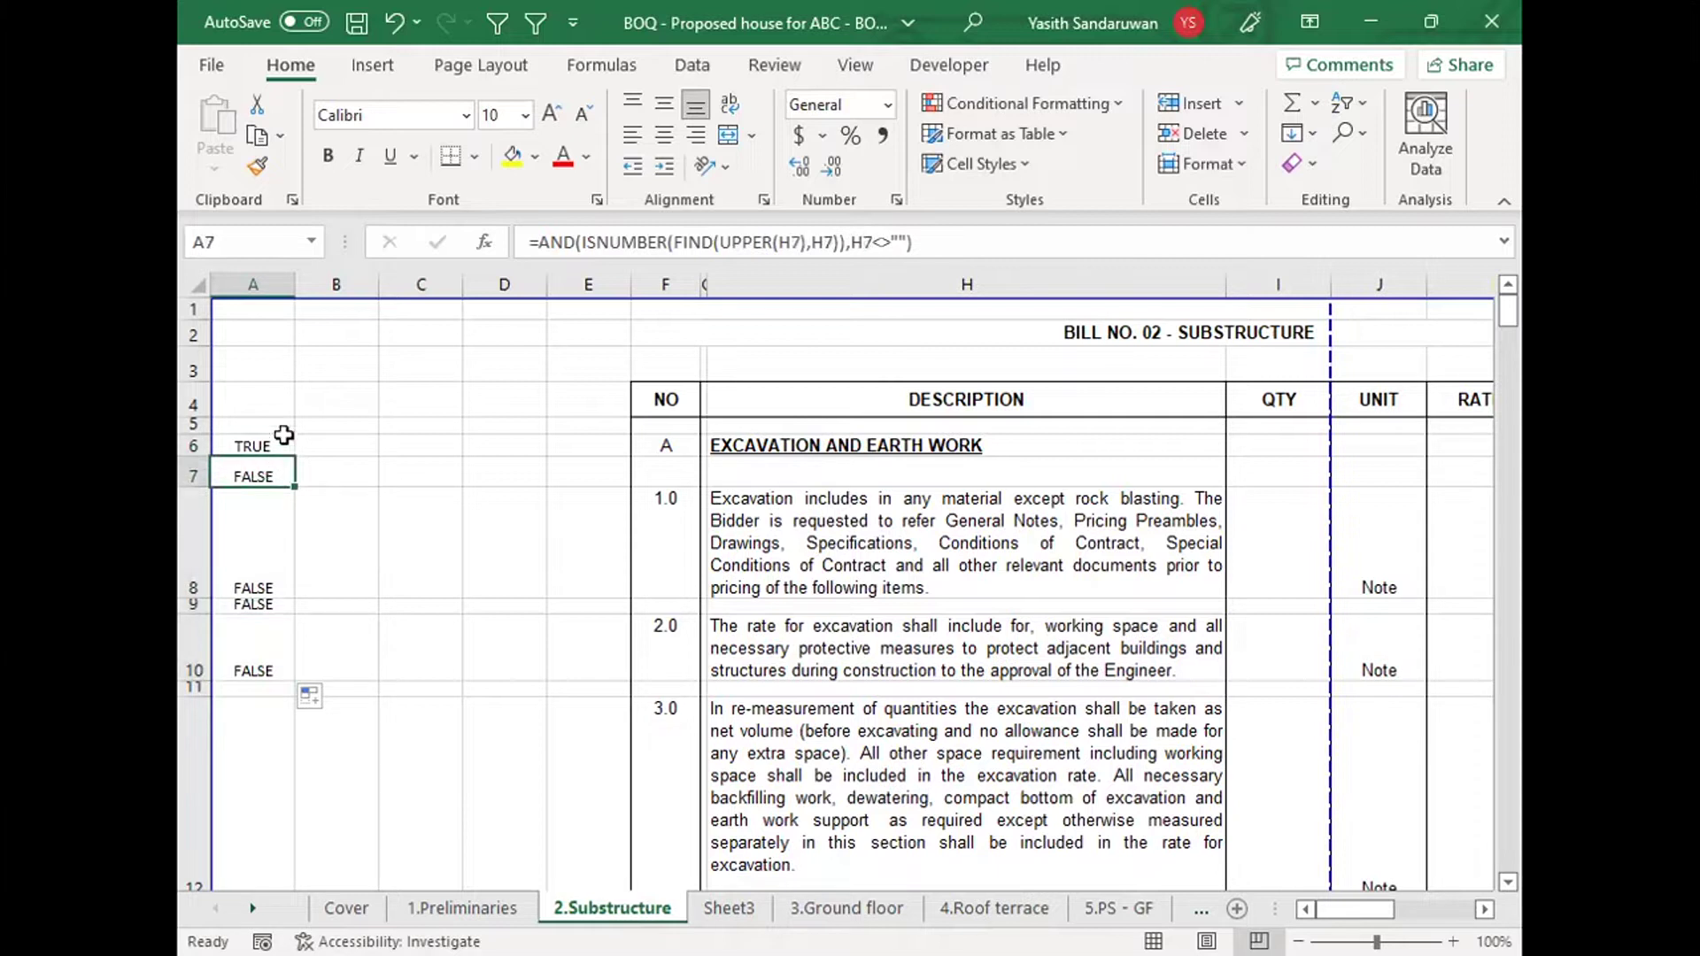
# Step: Fill the AND formula from A6 down through A66, past the CONCRETE WORK heading
pyautogui.click(830, 445)
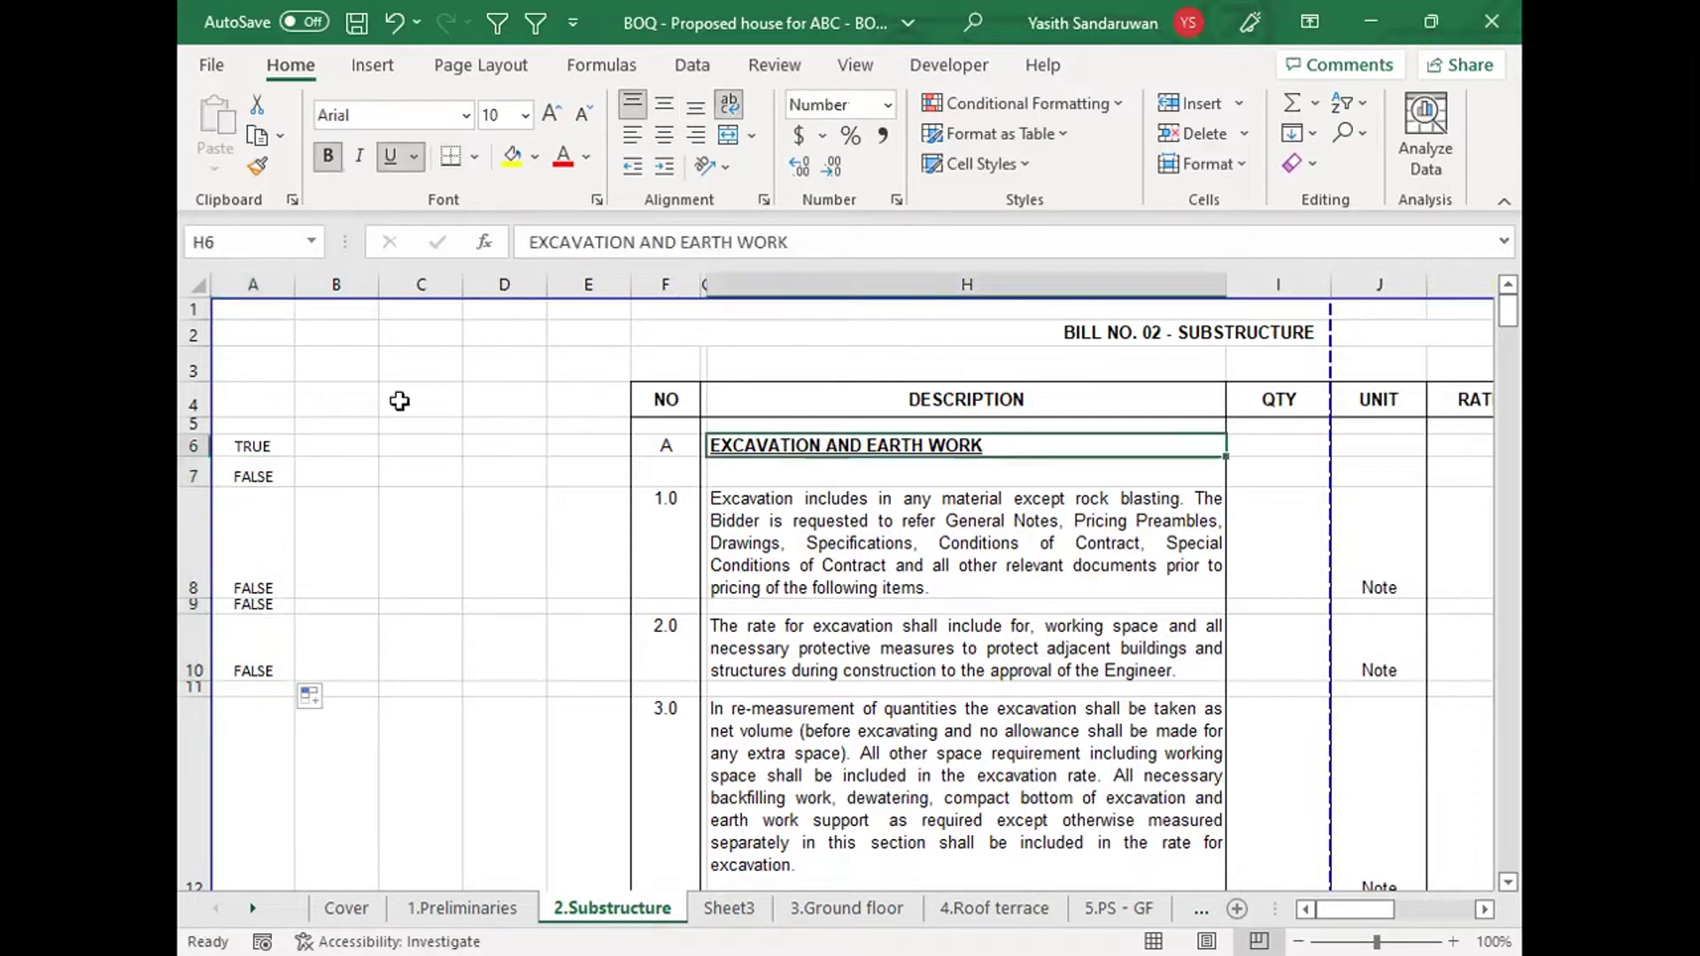
pyautogui.click(258, 447)
pyautogui.moveTo(294, 458); pyautogui.dragTo(267, 732)
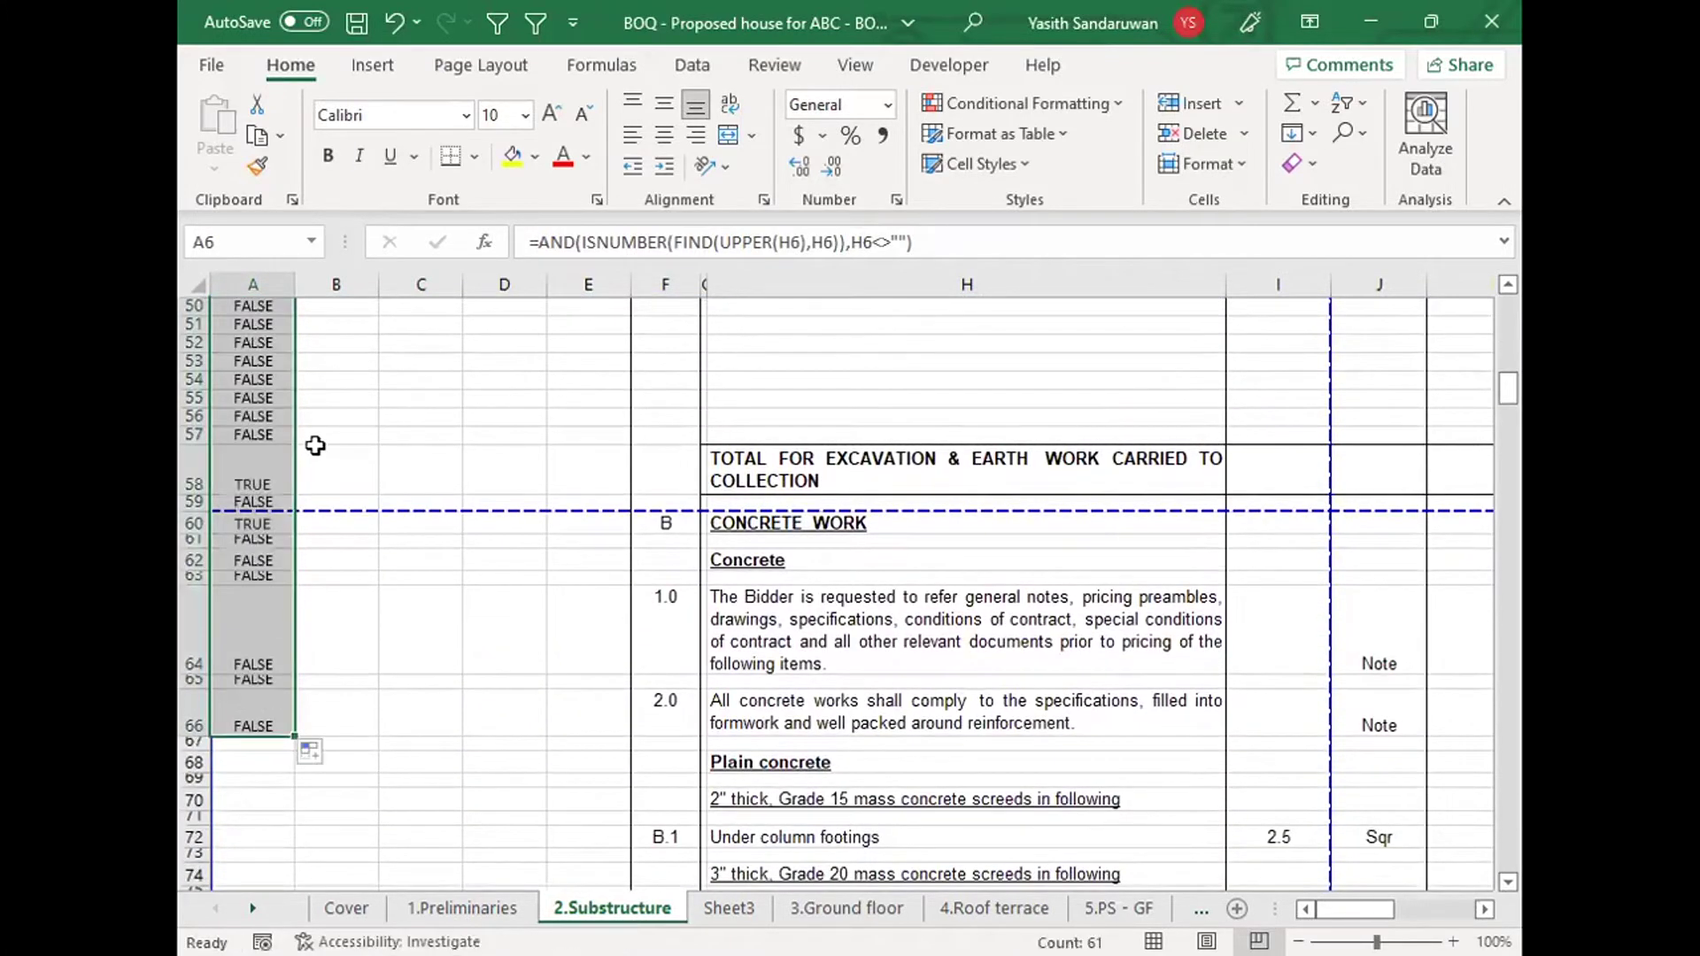
# Step: Compare the results in A60 and A58 with the CONCRETE WORK heading and the excavation total line
pyautogui.click(788, 520)
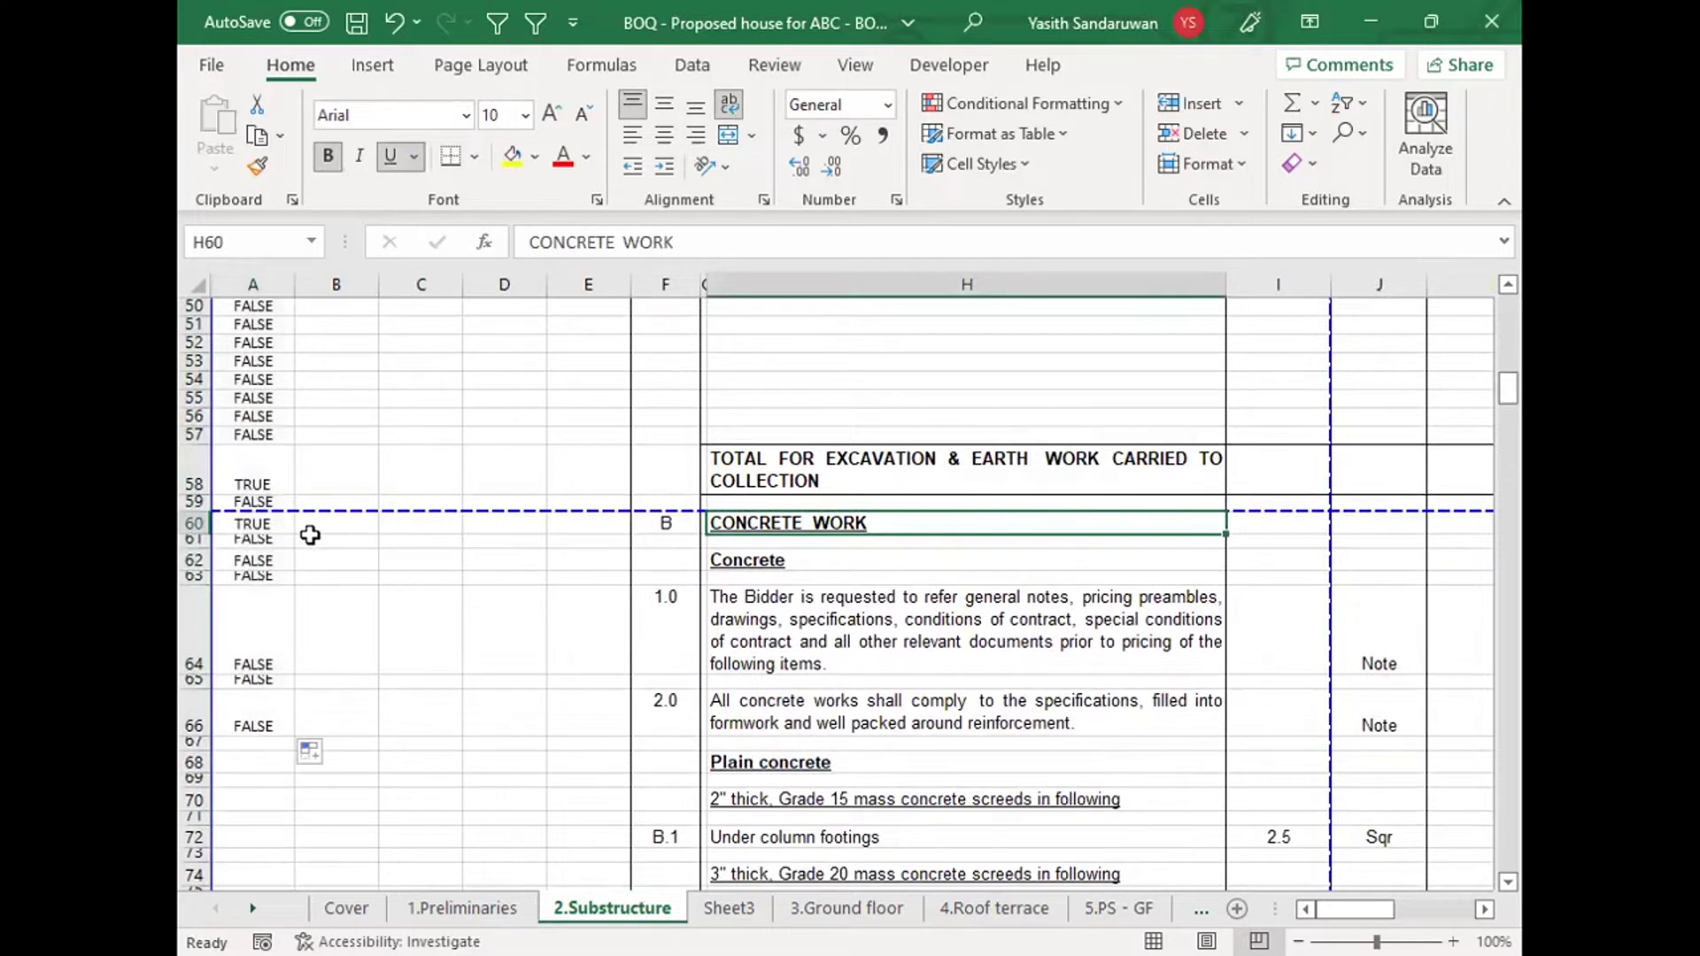
pyautogui.click(226, 527)
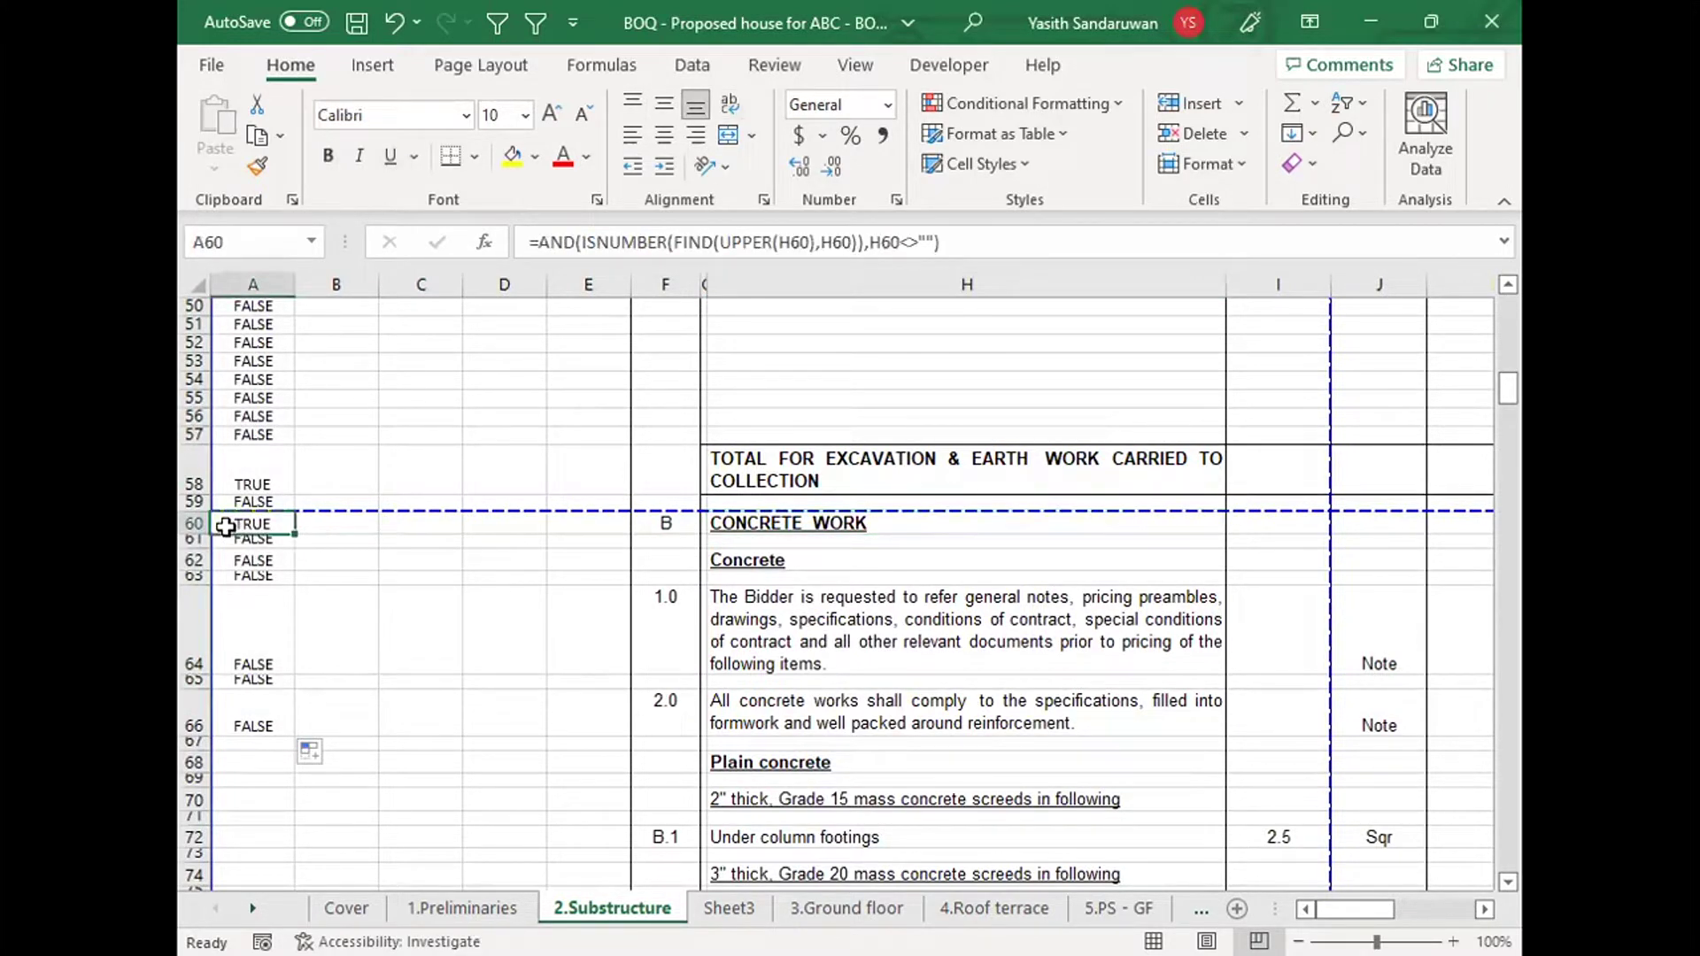
pyautogui.click(812, 477)
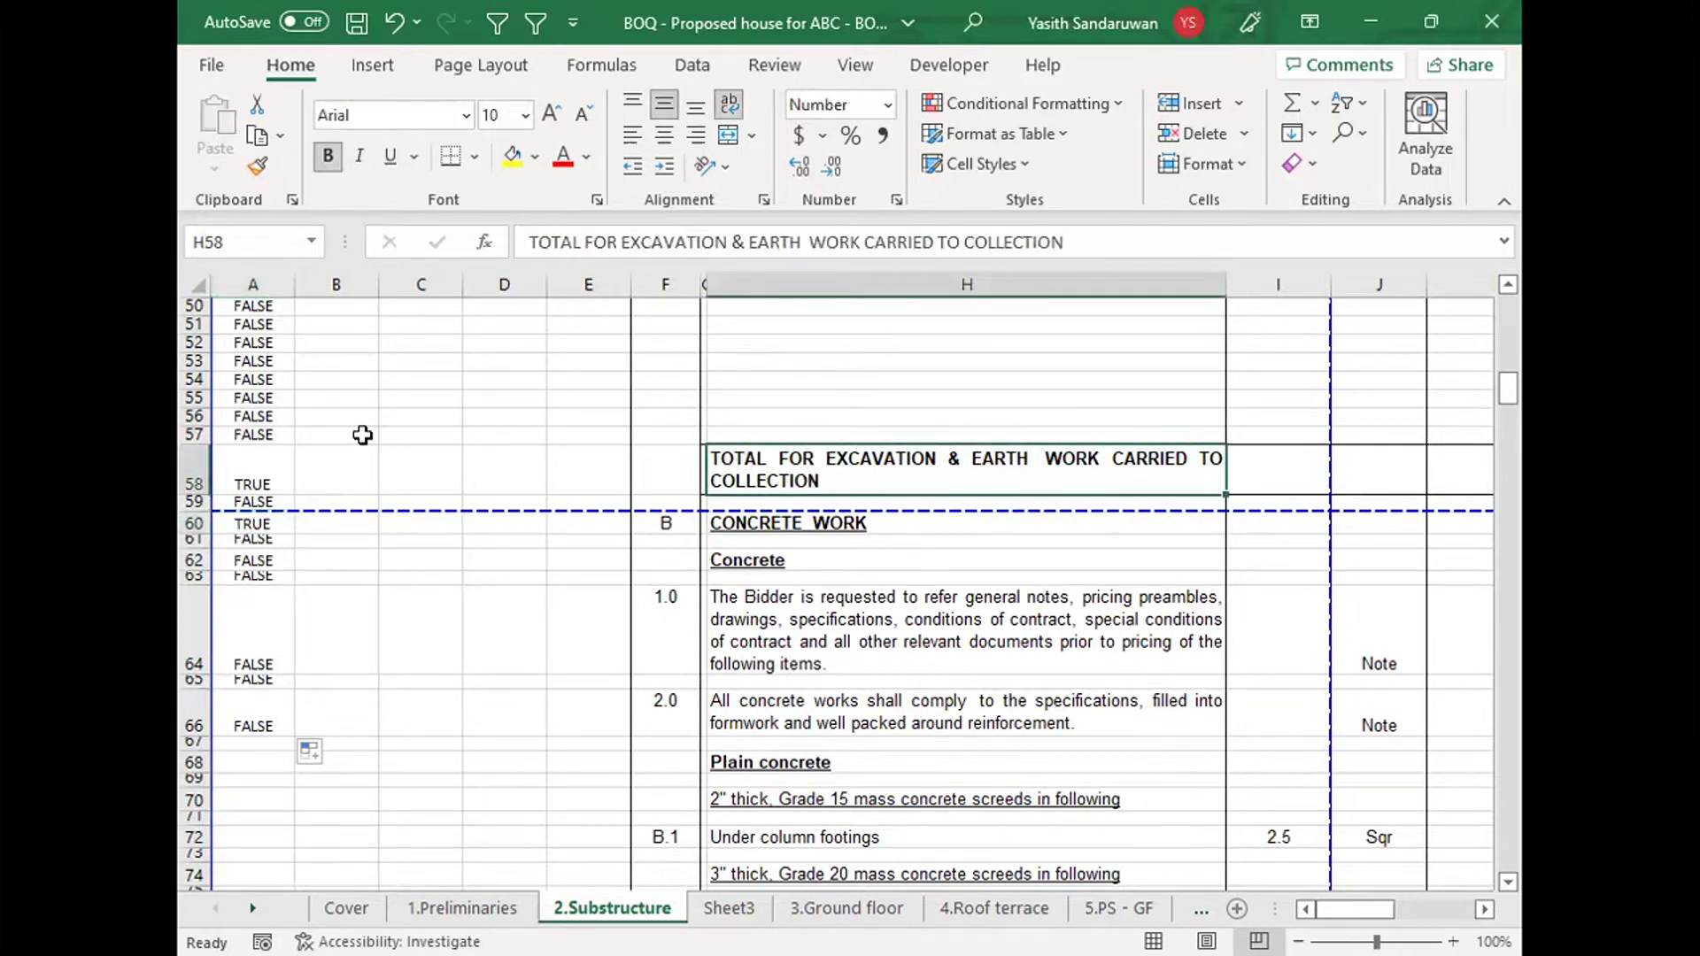
pyautogui.click(249, 464)
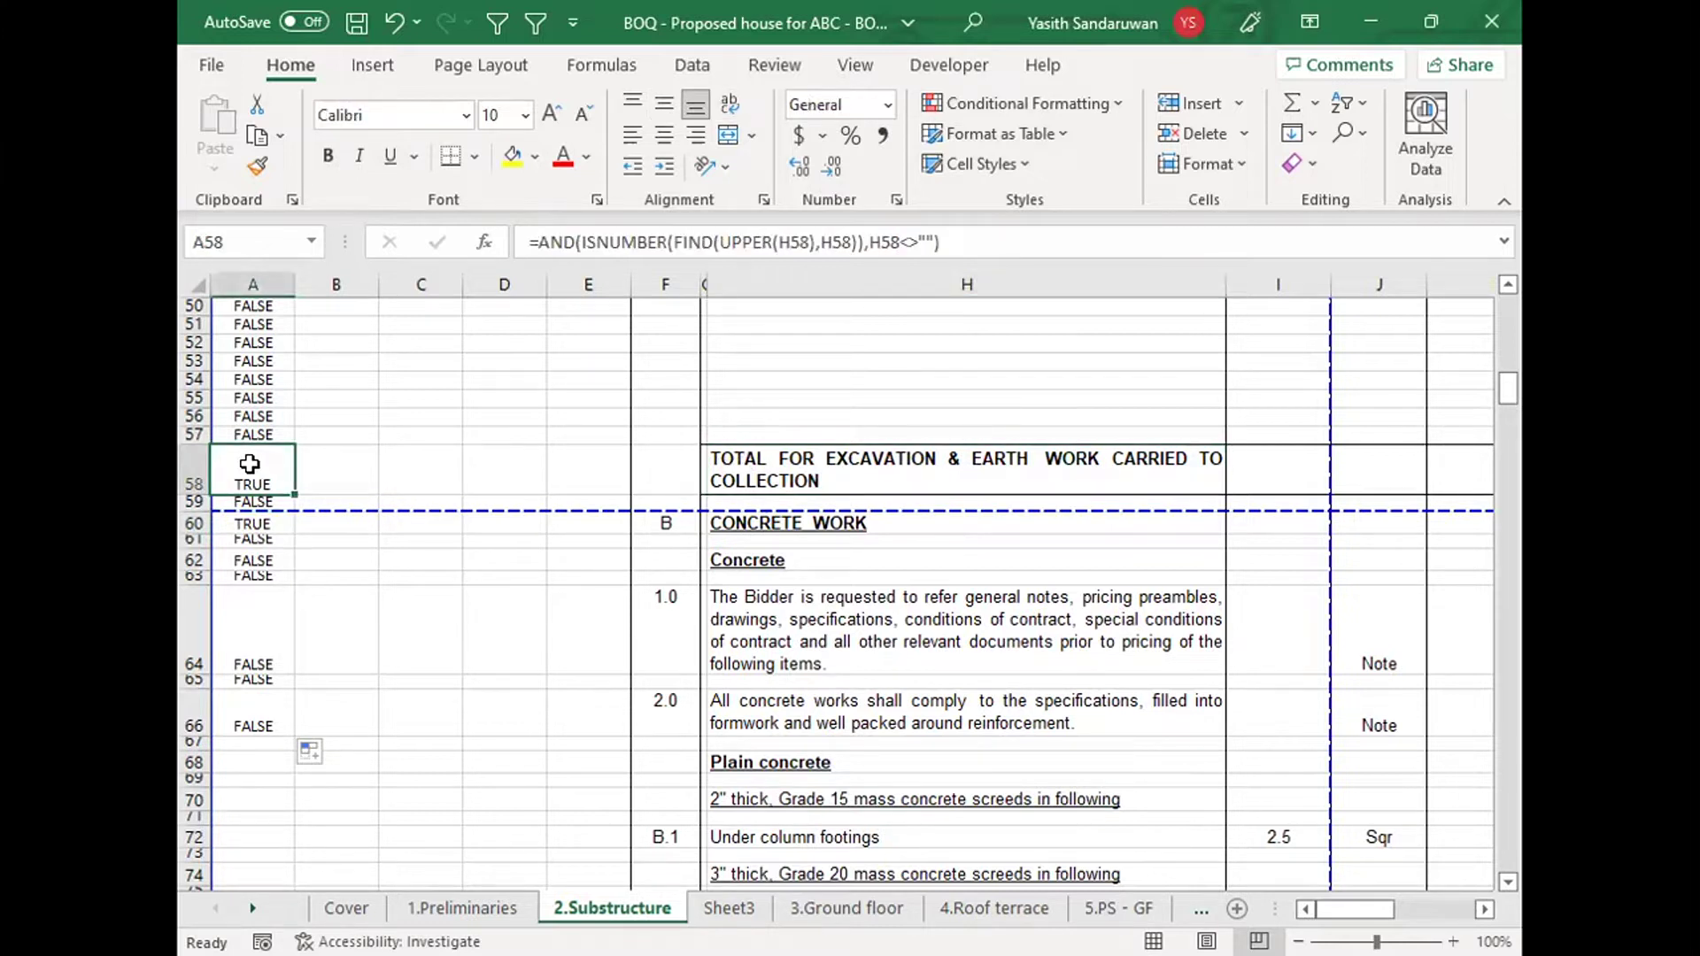
# Step: Compare the wording of the excavation total line in H58 with the concrete work total line in H181
pyautogui.click(848, 471)
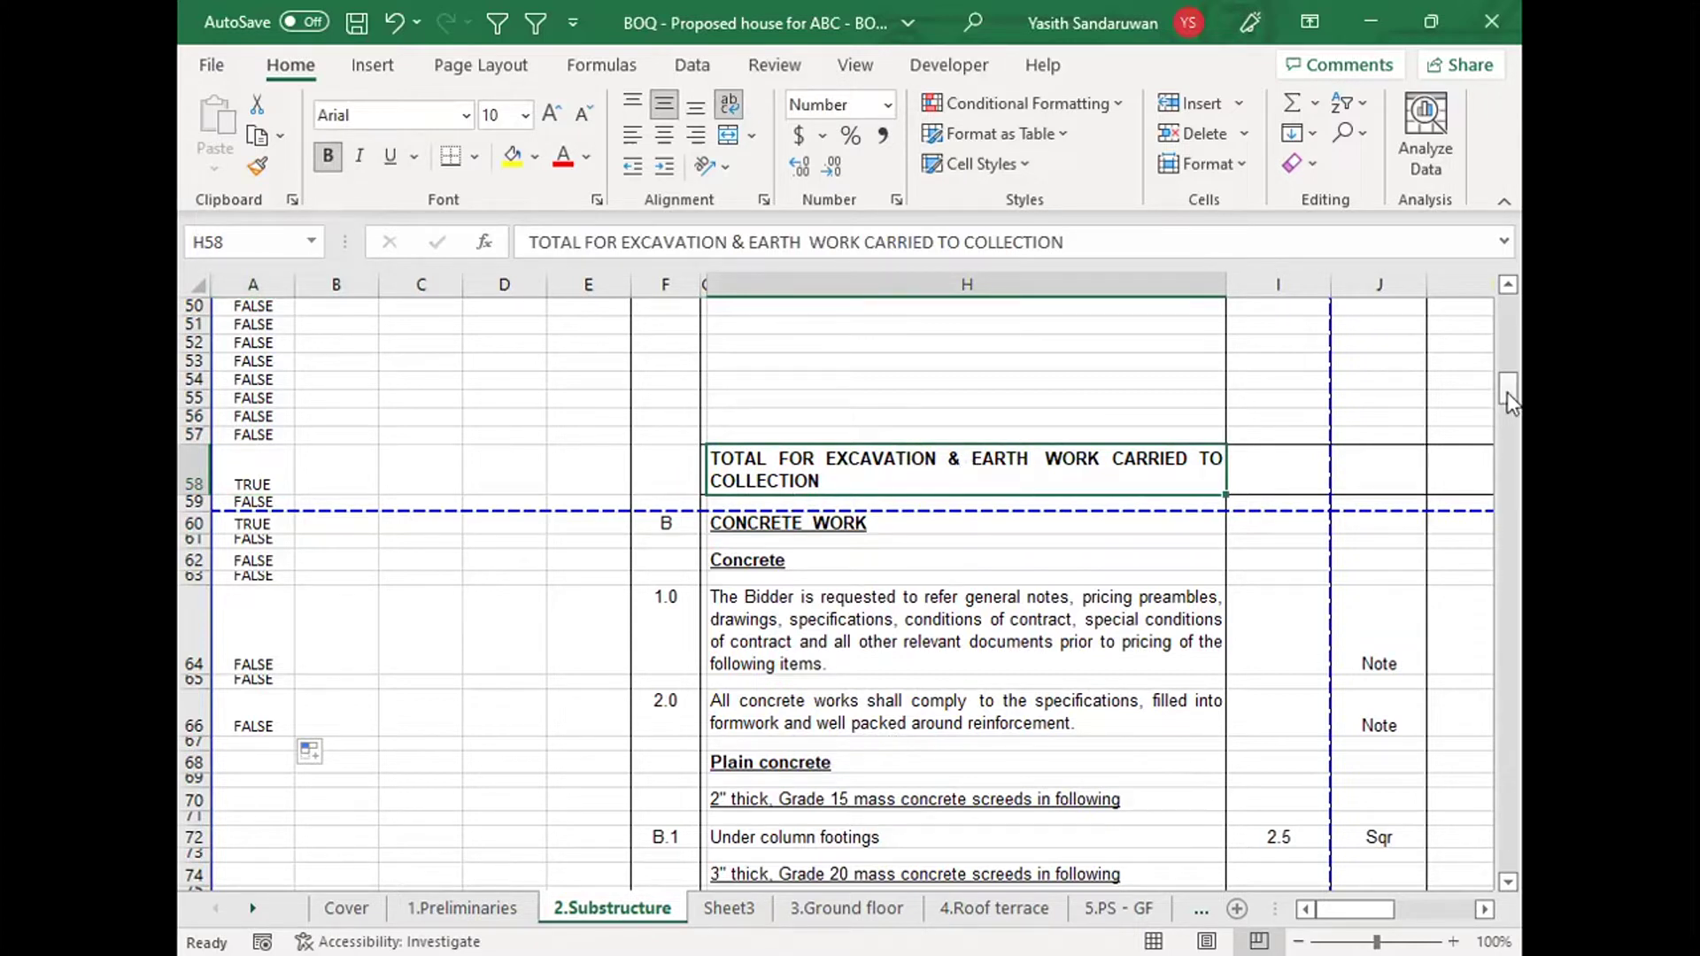
pyautogui.moveTo(1507, 391); pyautogui.dragTo(880, 607)
pyautogui.click(881, 610)
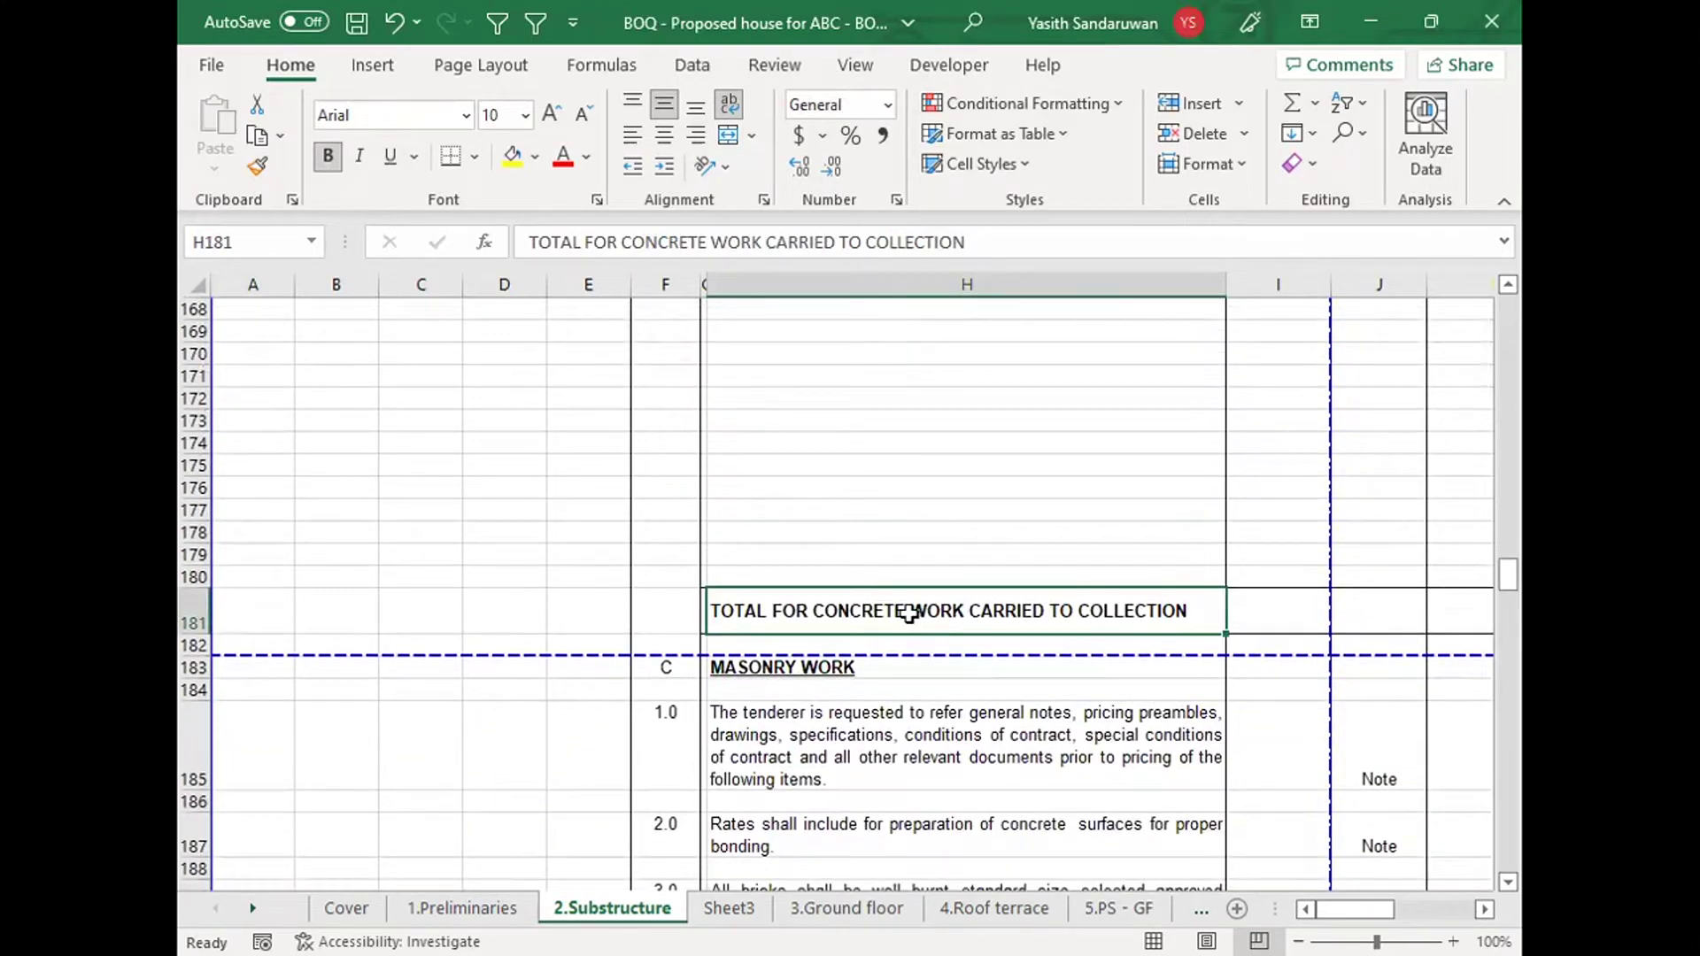
# Step: Examine the total lines and headings down to WATERPROOFING, and compare the heading in H6 with the AND formula in A6
pyautogui.moveTo(1514, 580); pyautogui.dragTo(1512, 585)
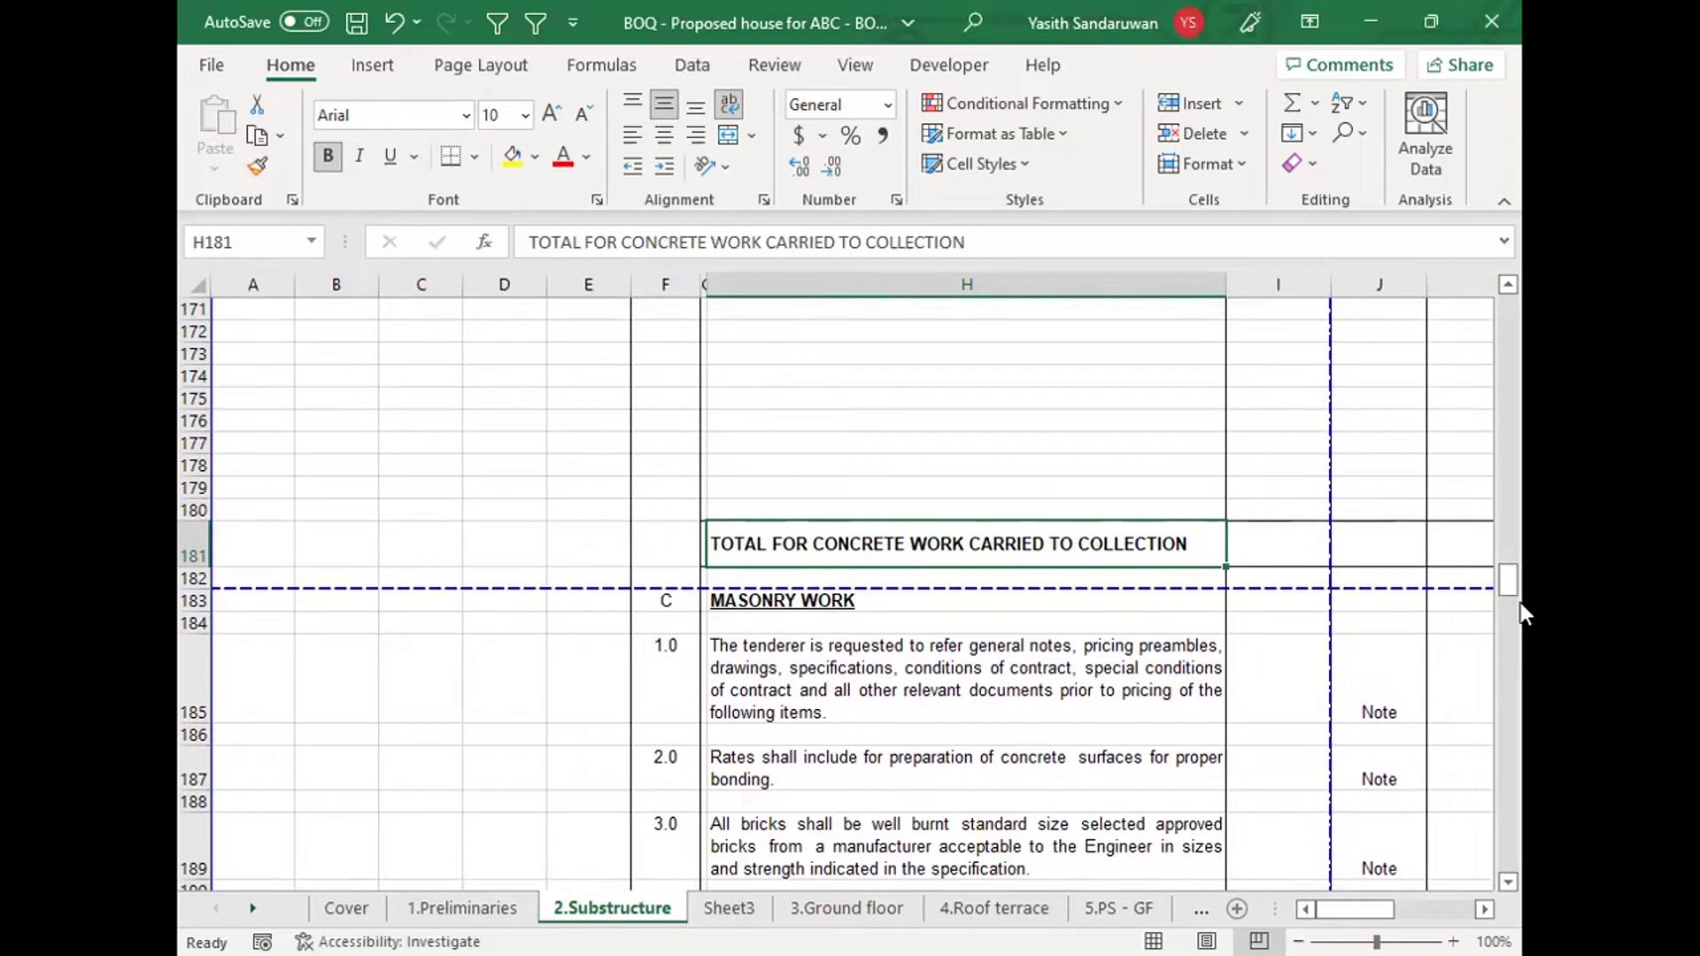
pyautogui.moveTo(1510, 576); pyautogui.dragTo(1508, 708)
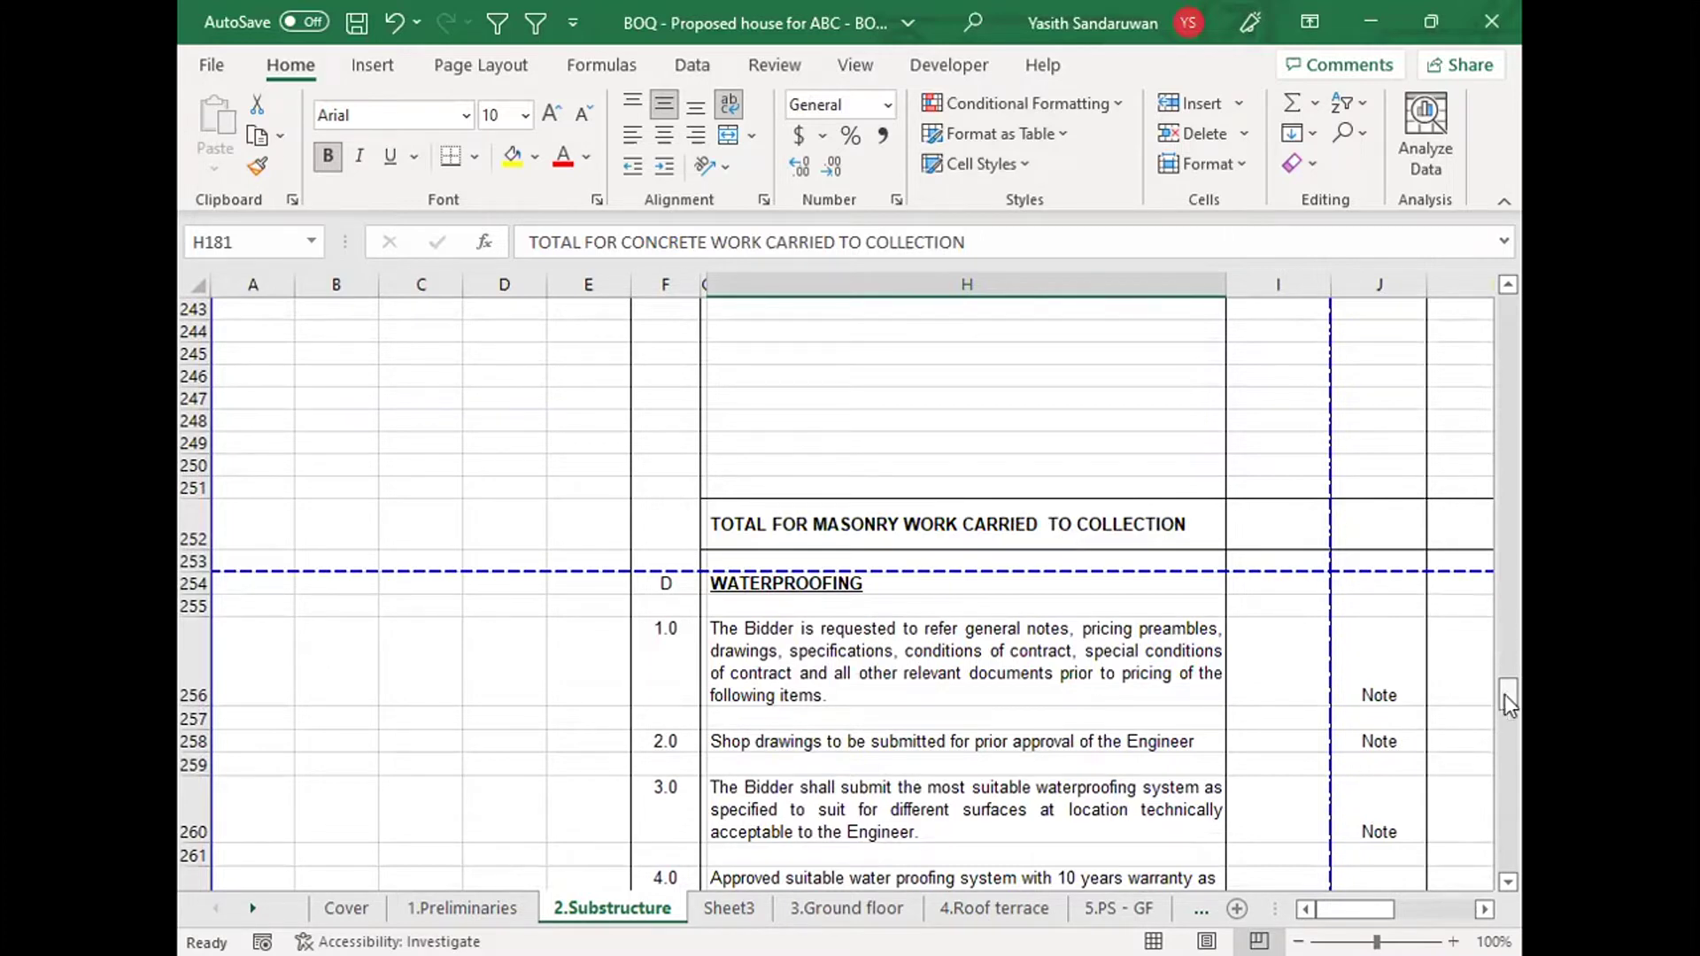
pyautogui.moveTo(1505, 694); pyautogui.dragTo(1521, 311)
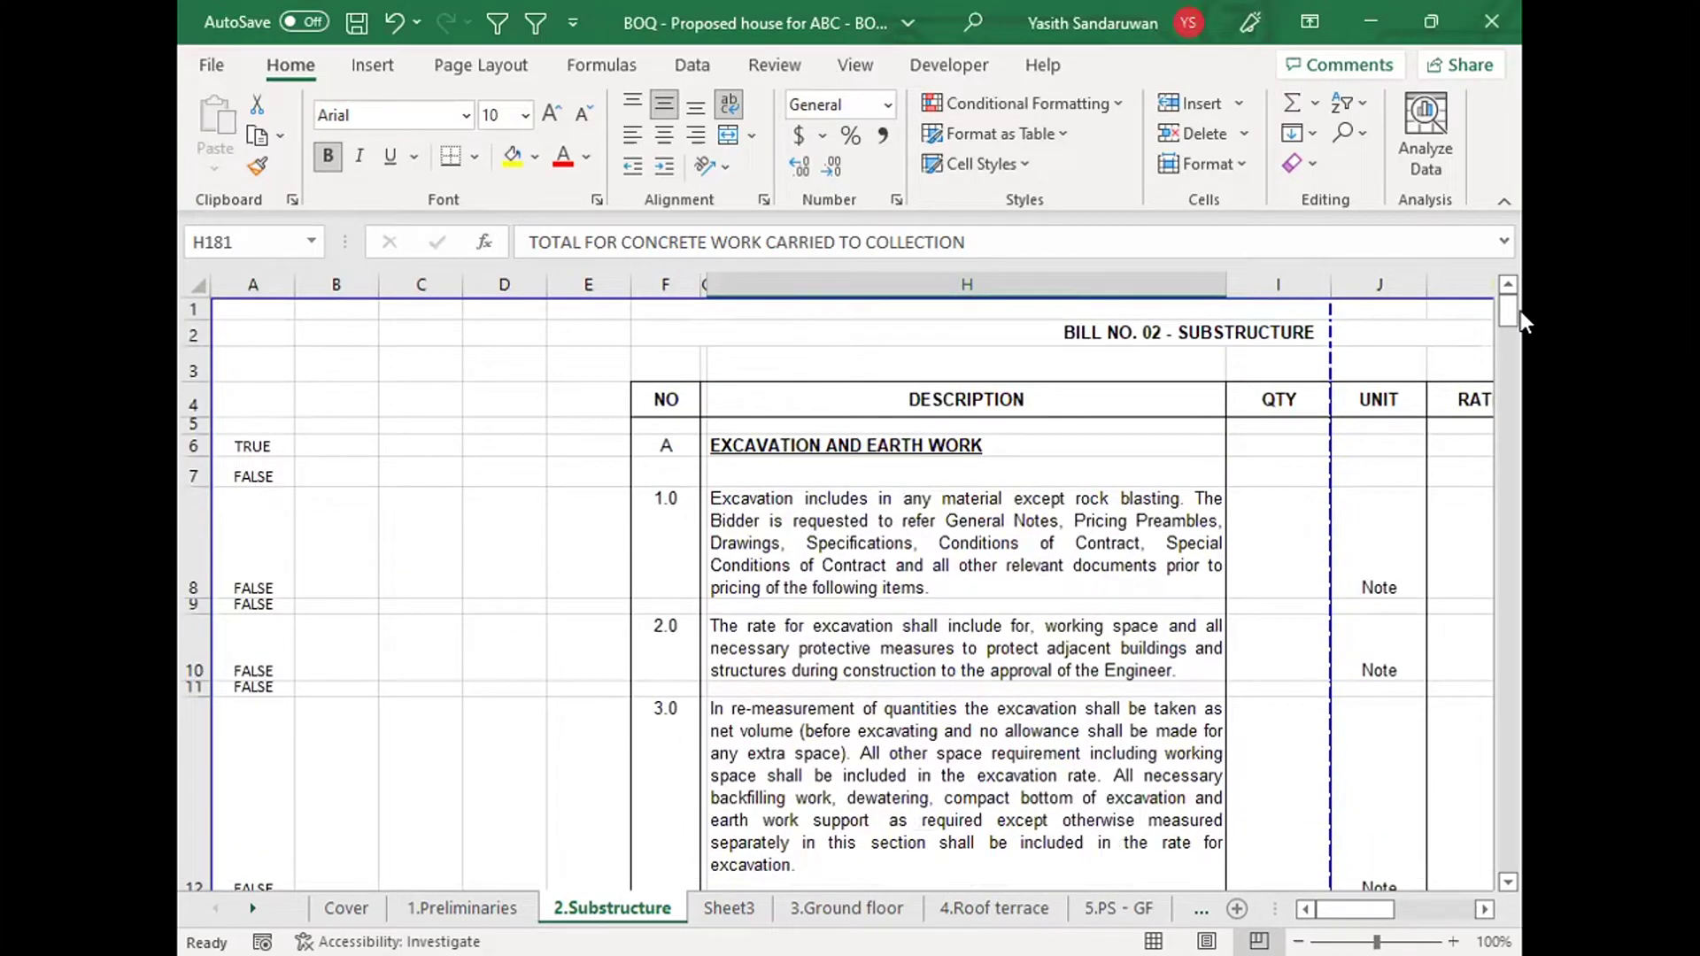
pyautogui.click(780, 427)
pyautogui.click(780, 448)
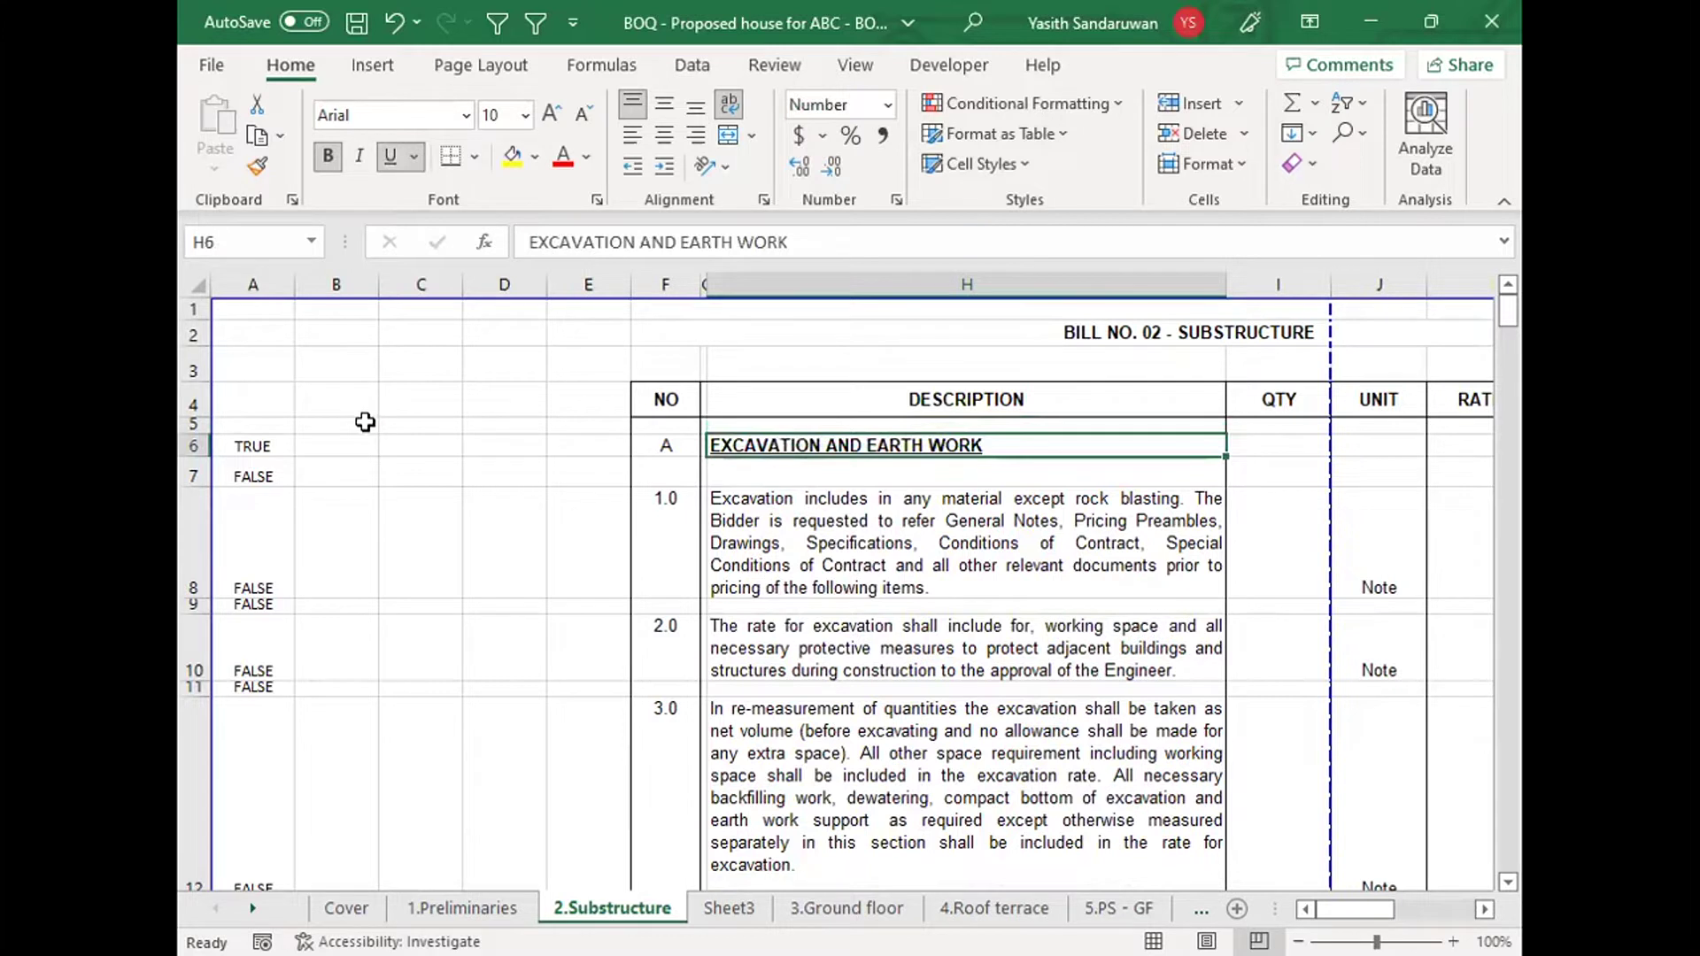
pyautogui.click(260, 447)
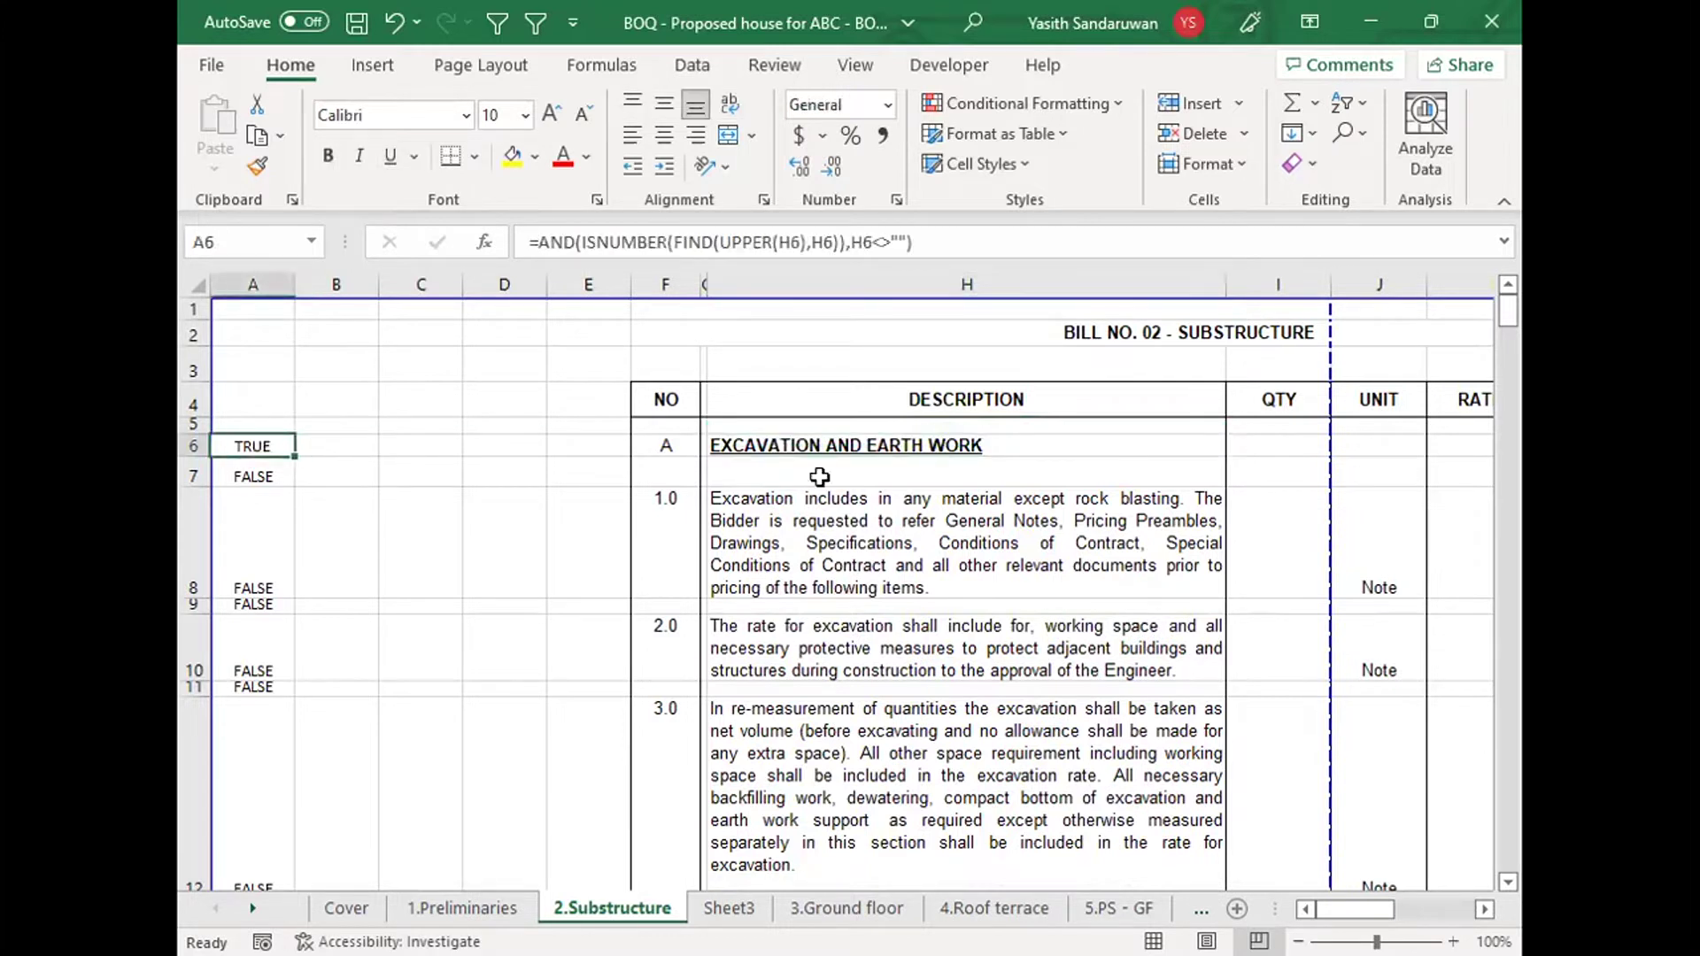
pyautogui.click(819, 446)
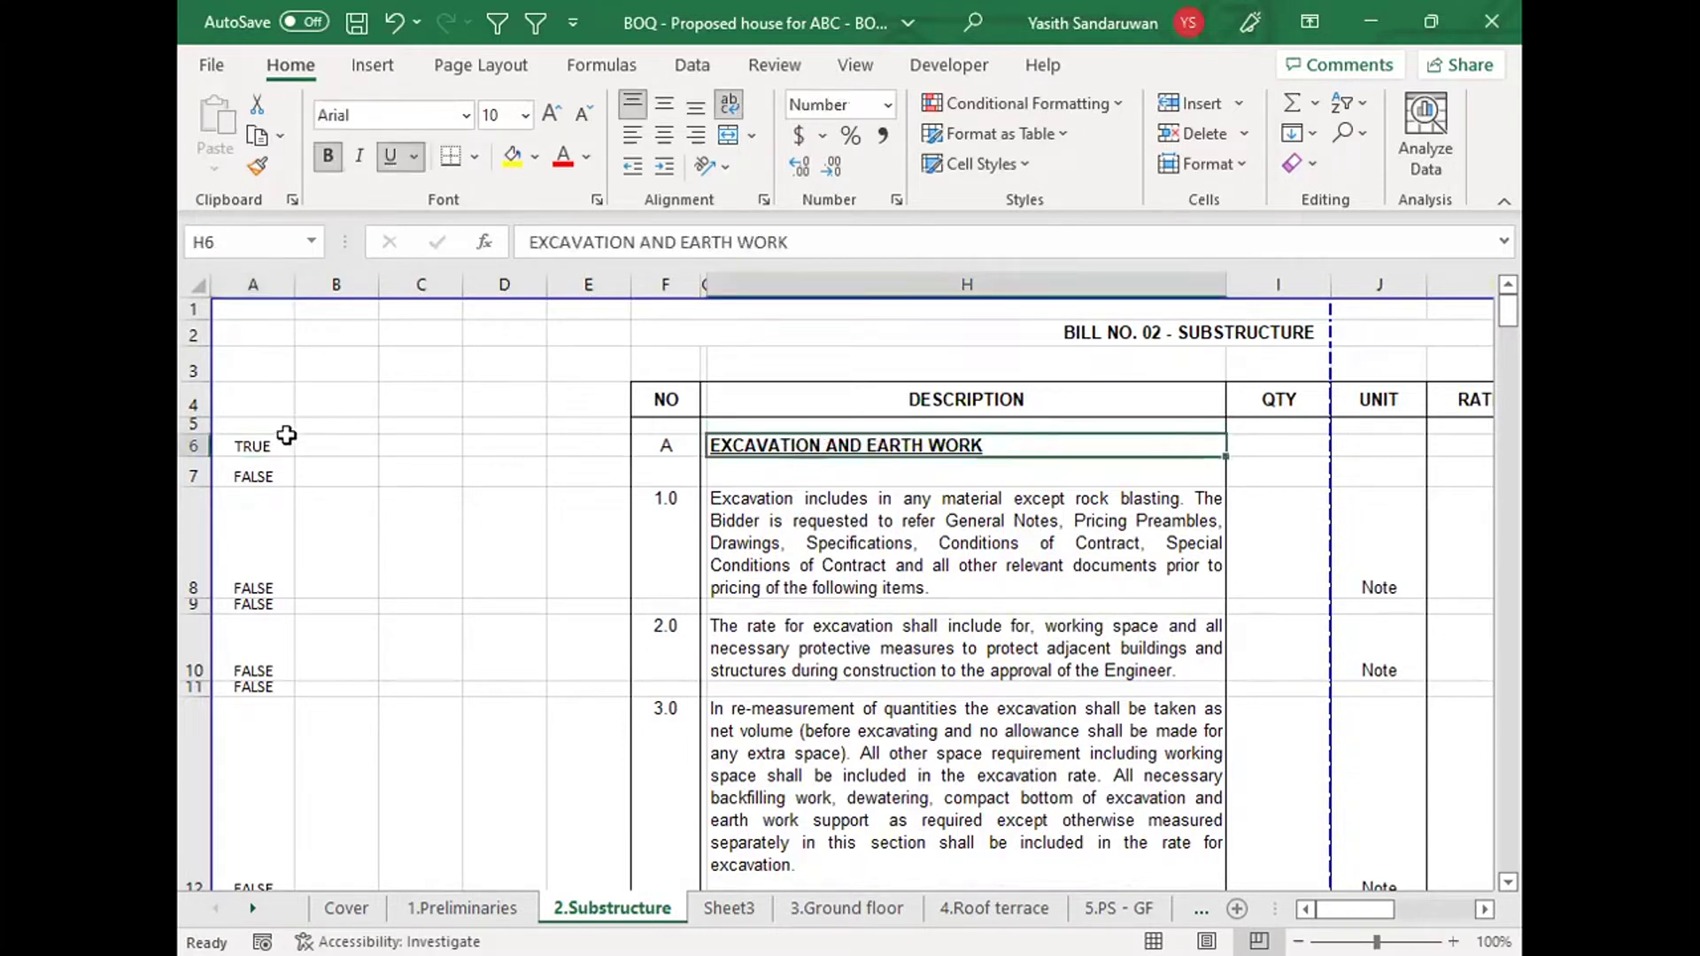
pyautogui.click(258, 446)
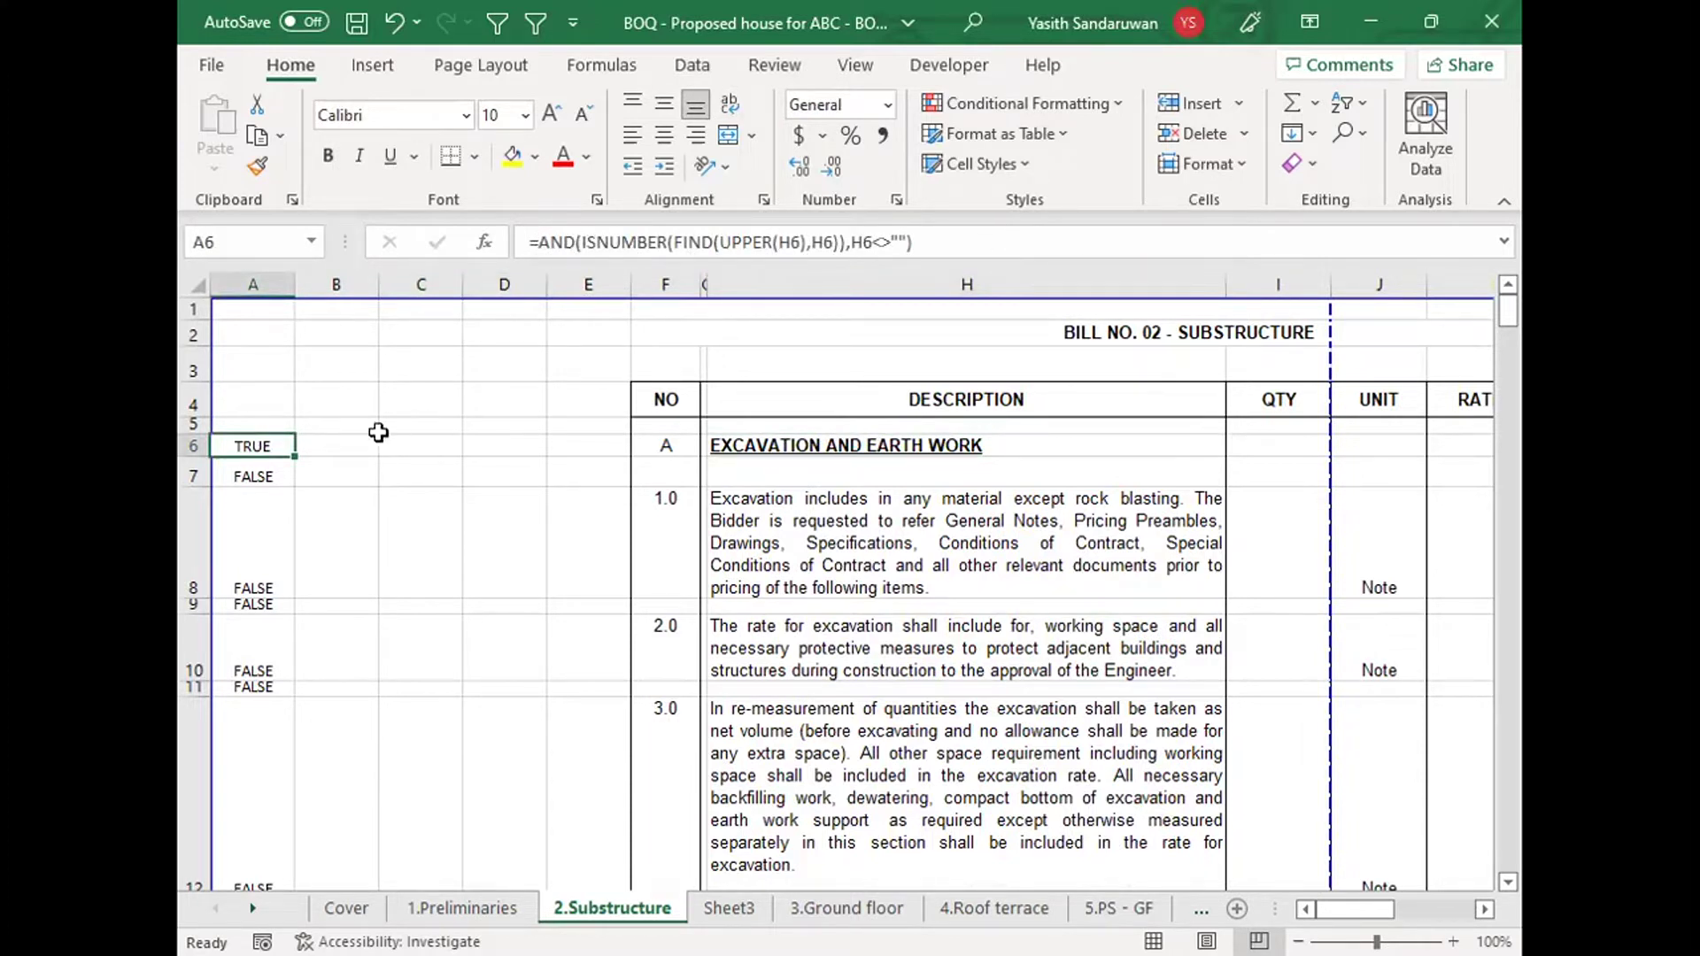
# Step: Enter a SEARCH formula in B6 that looks for "Total" within the description in H6
pyautogui.click(351, 440)
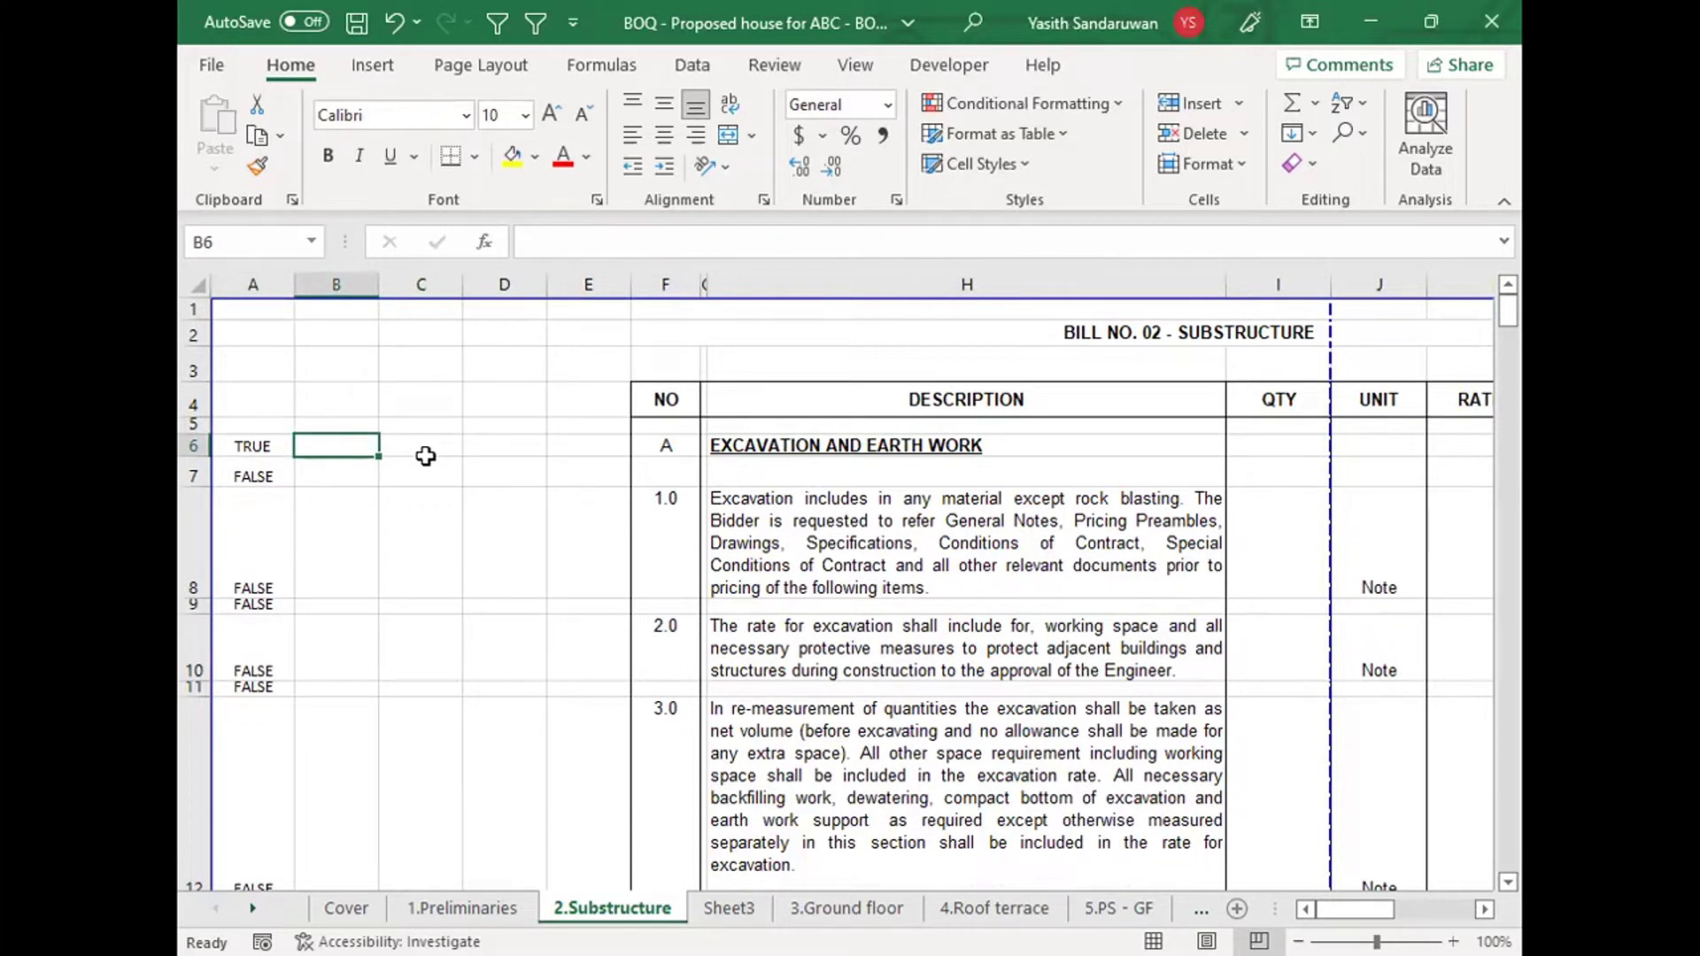
pyautogui.write('=')
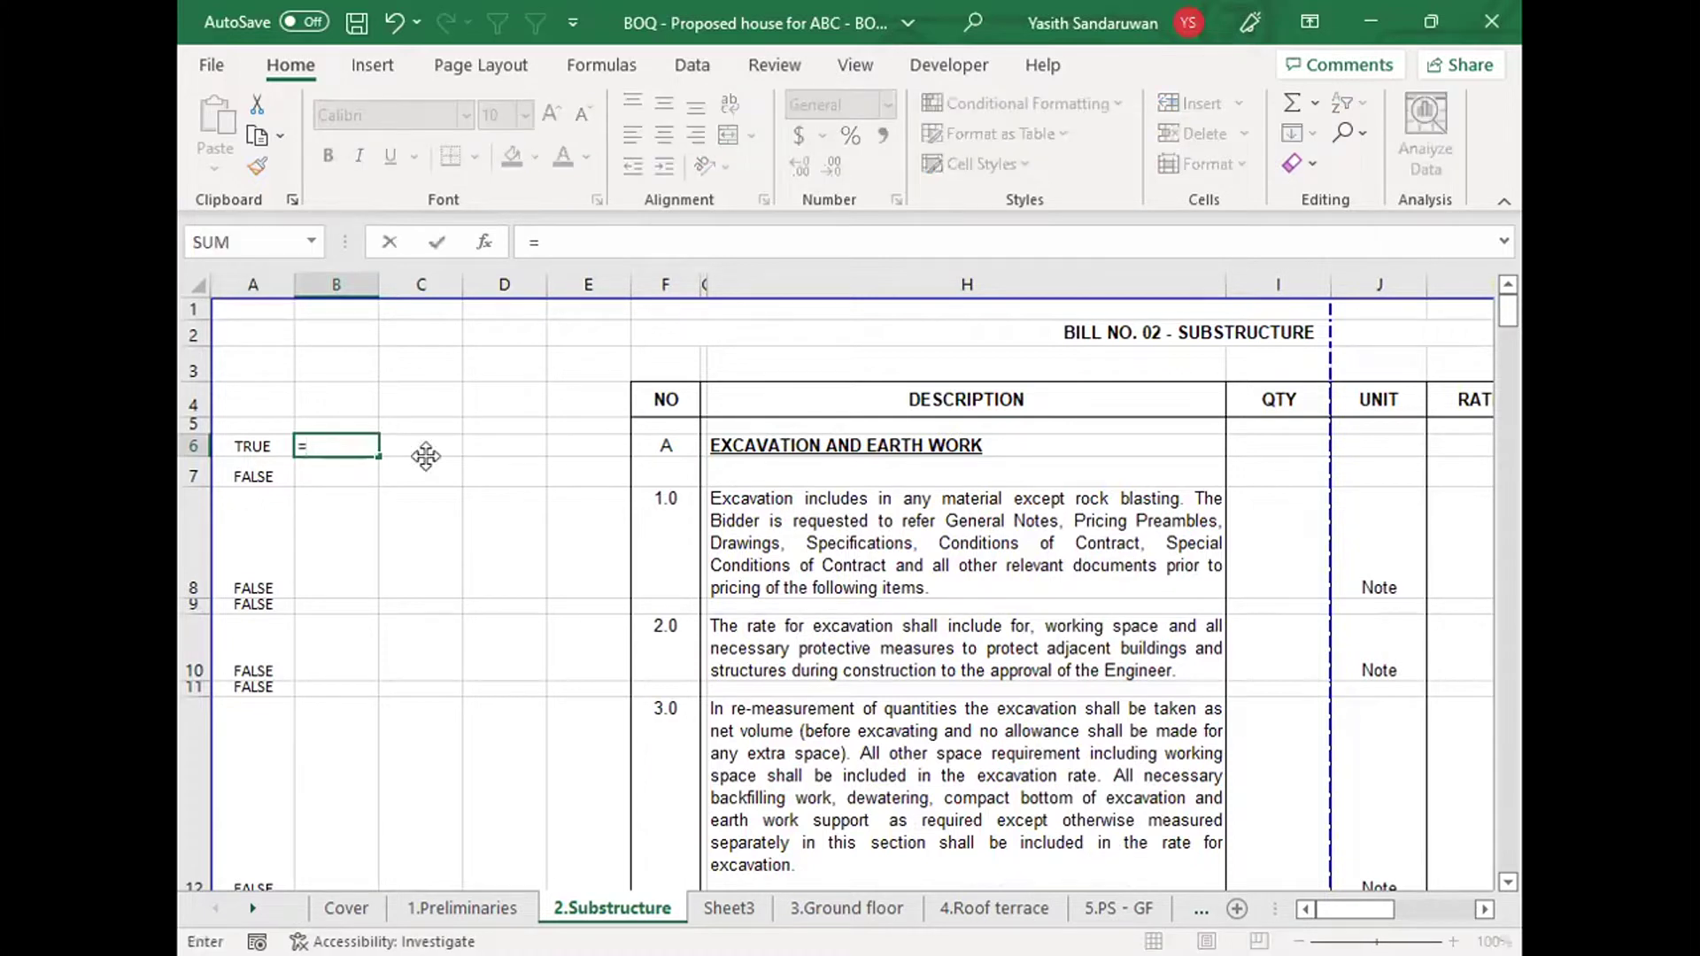
pyautogui.write('search("')
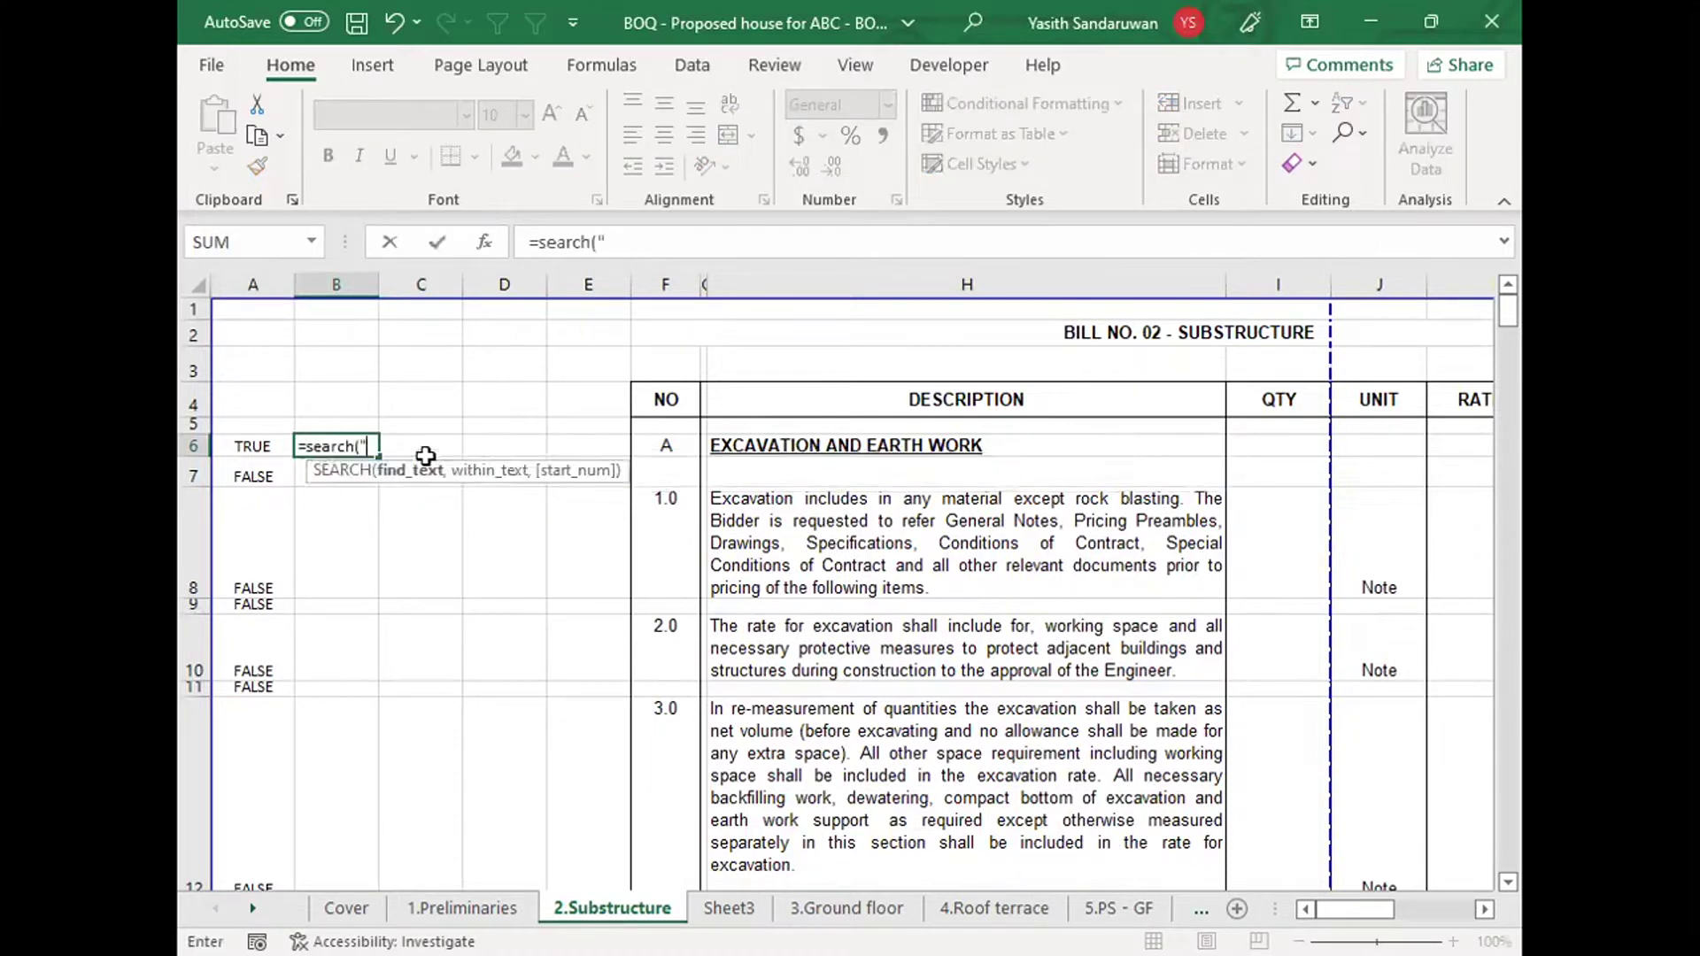
pyautogui.write('Total",')
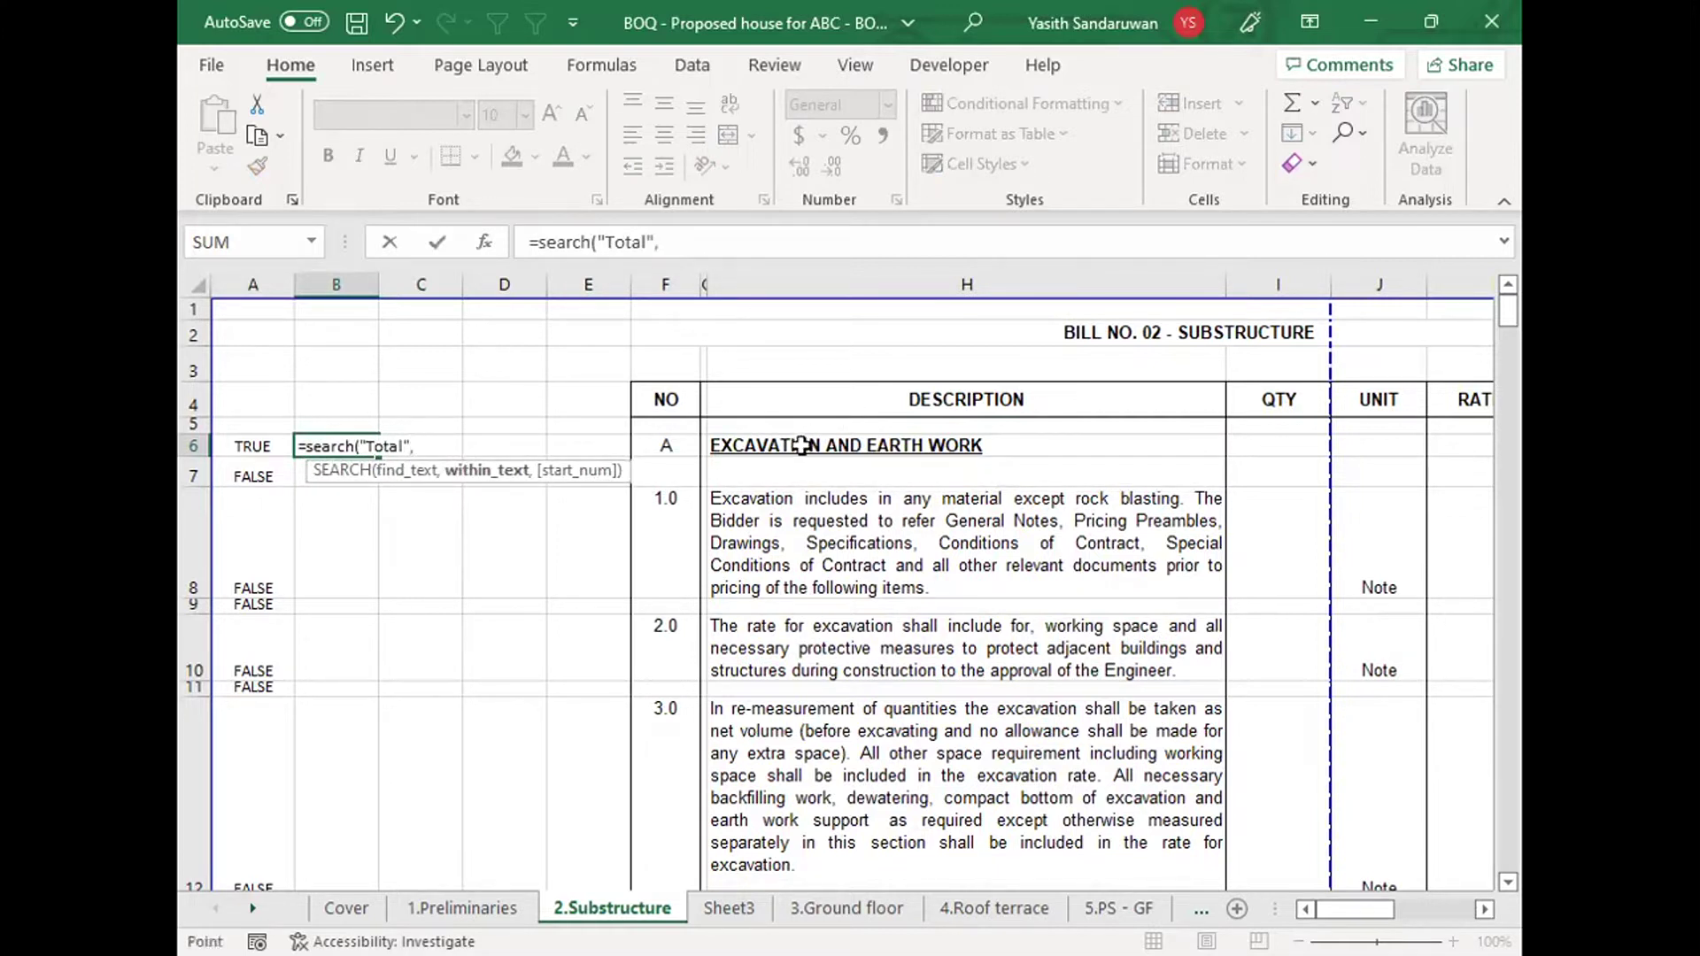
pyautogui.click(802, 445)
pyautogui.write(')')
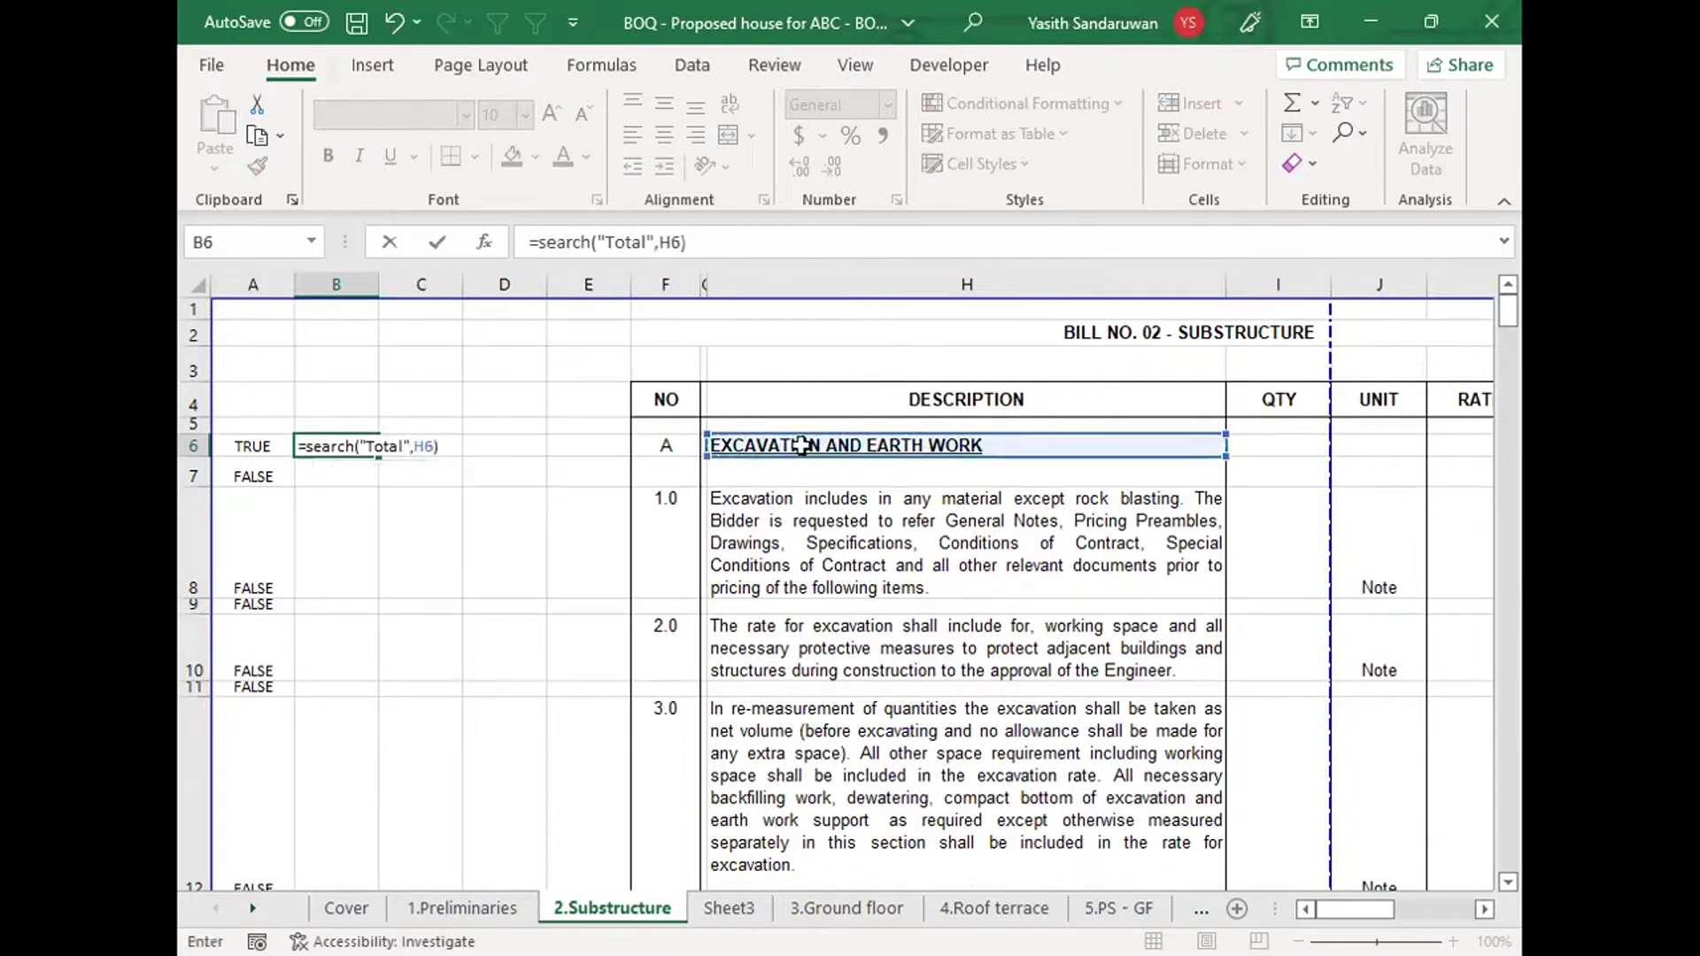
pyautogui.press('Return')
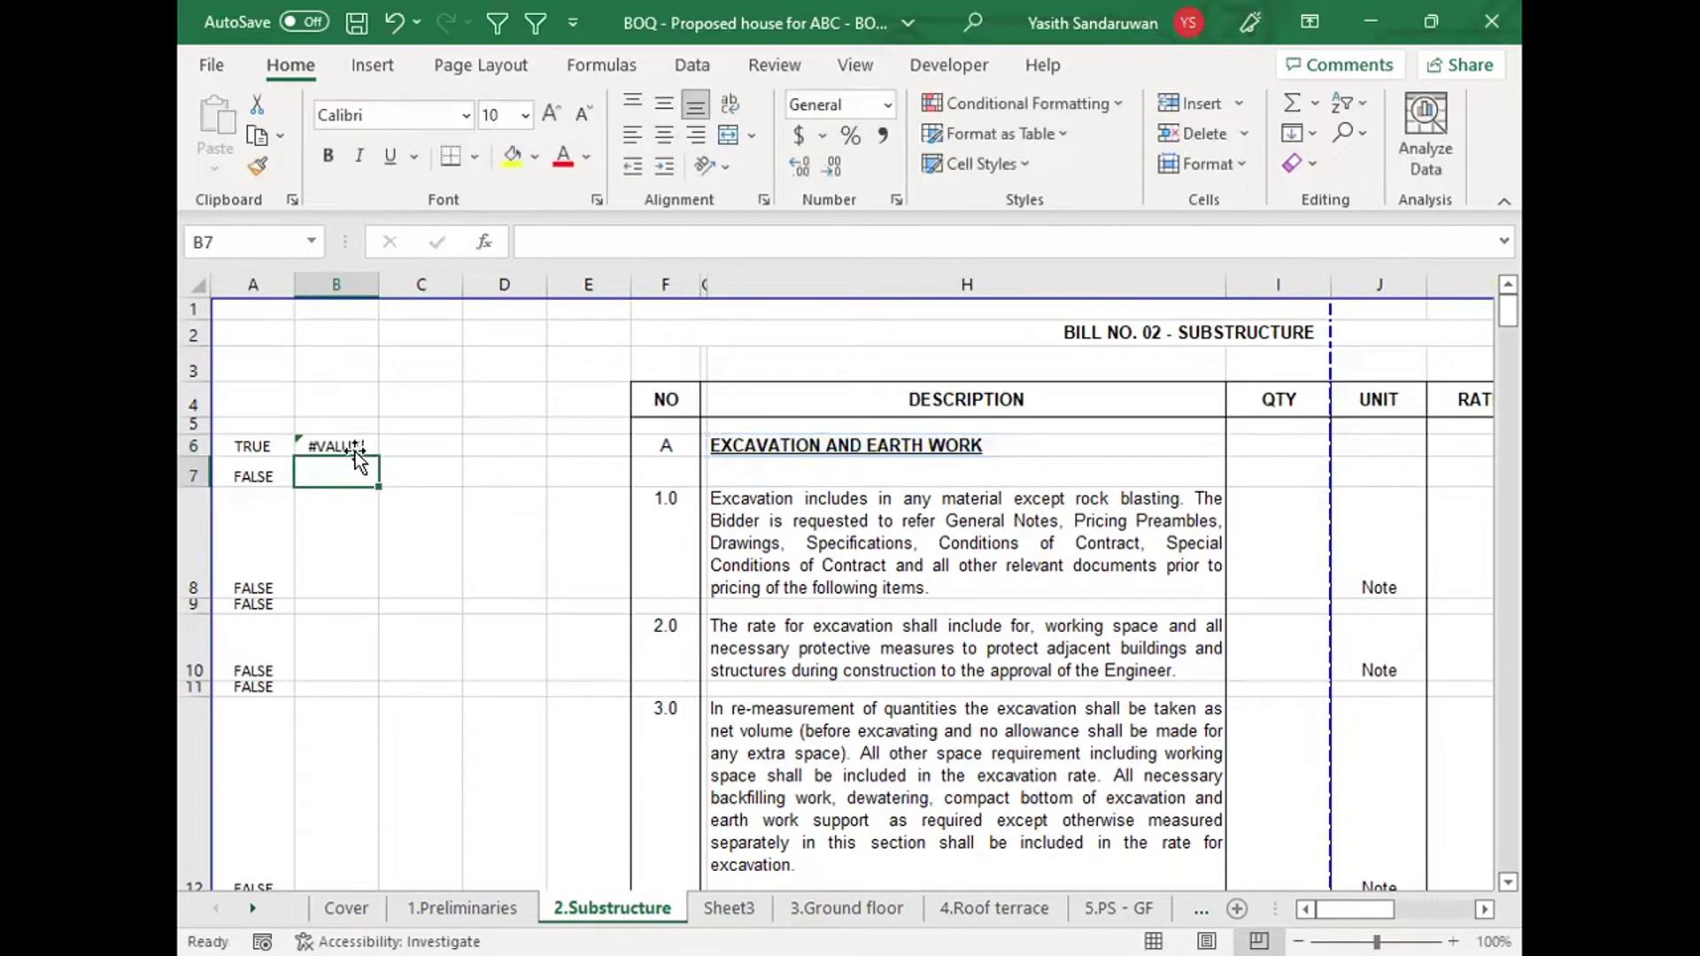
# Step: Wrap the SEARCH formula in B6 in ISNUMBER, giving =ISNUMBER(SEARCH("Total",H6))
pyautogui.click(359, 445)
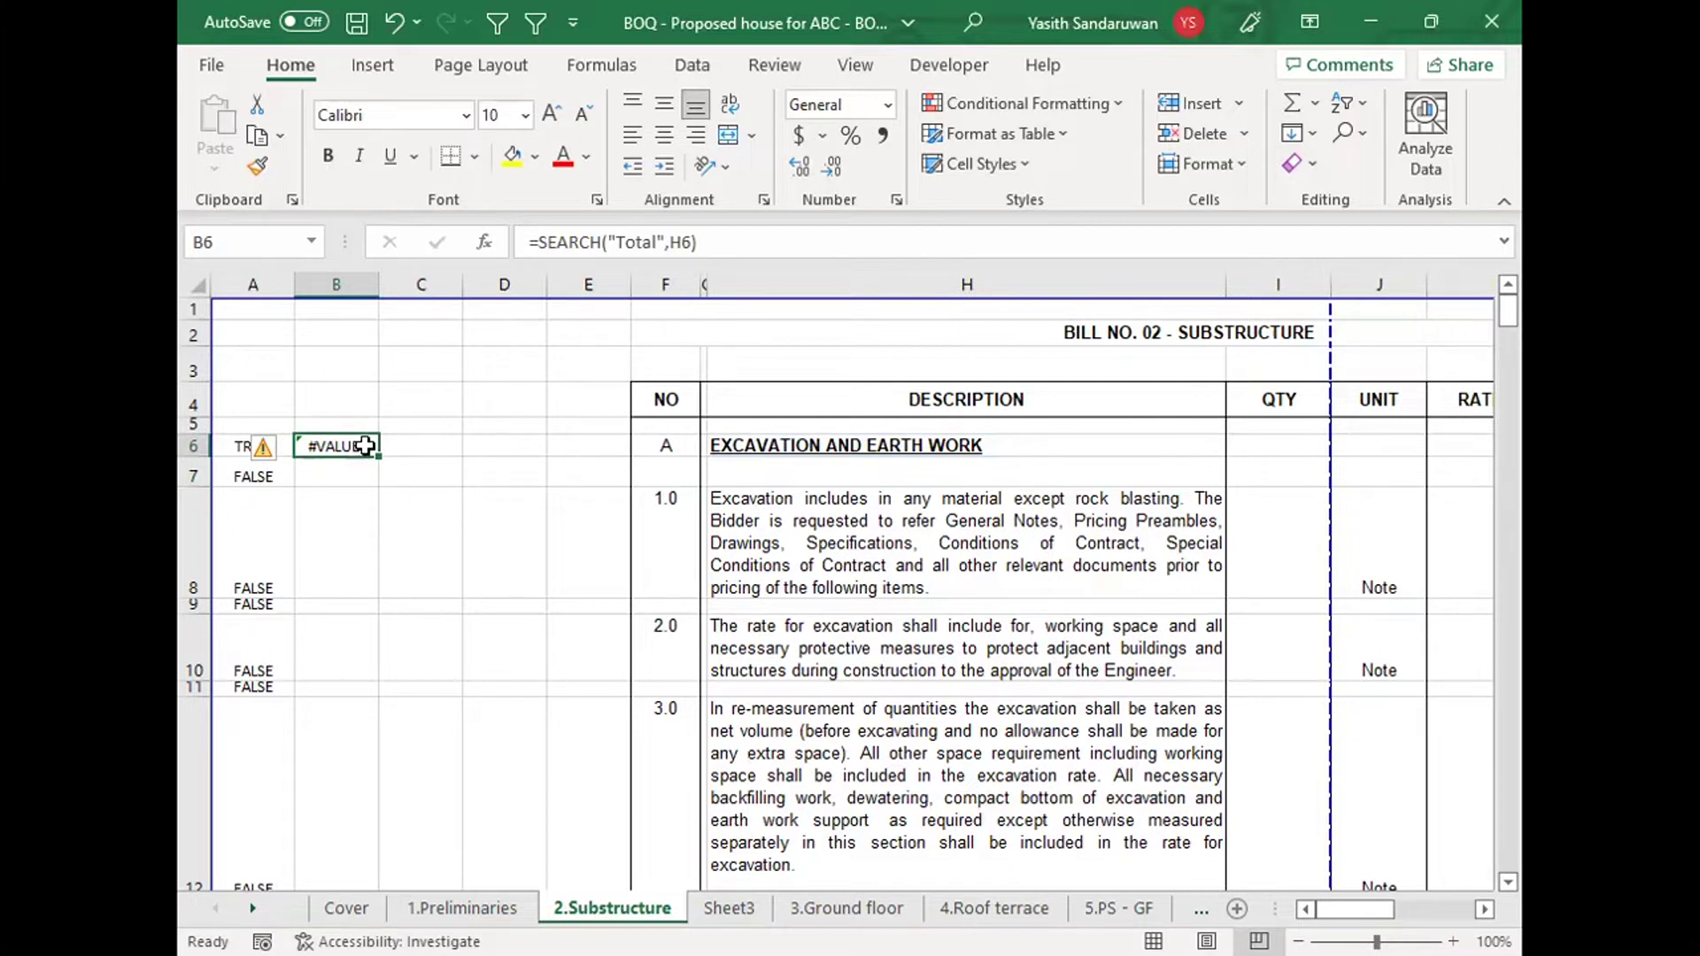
pyautogui.click(538, 242)
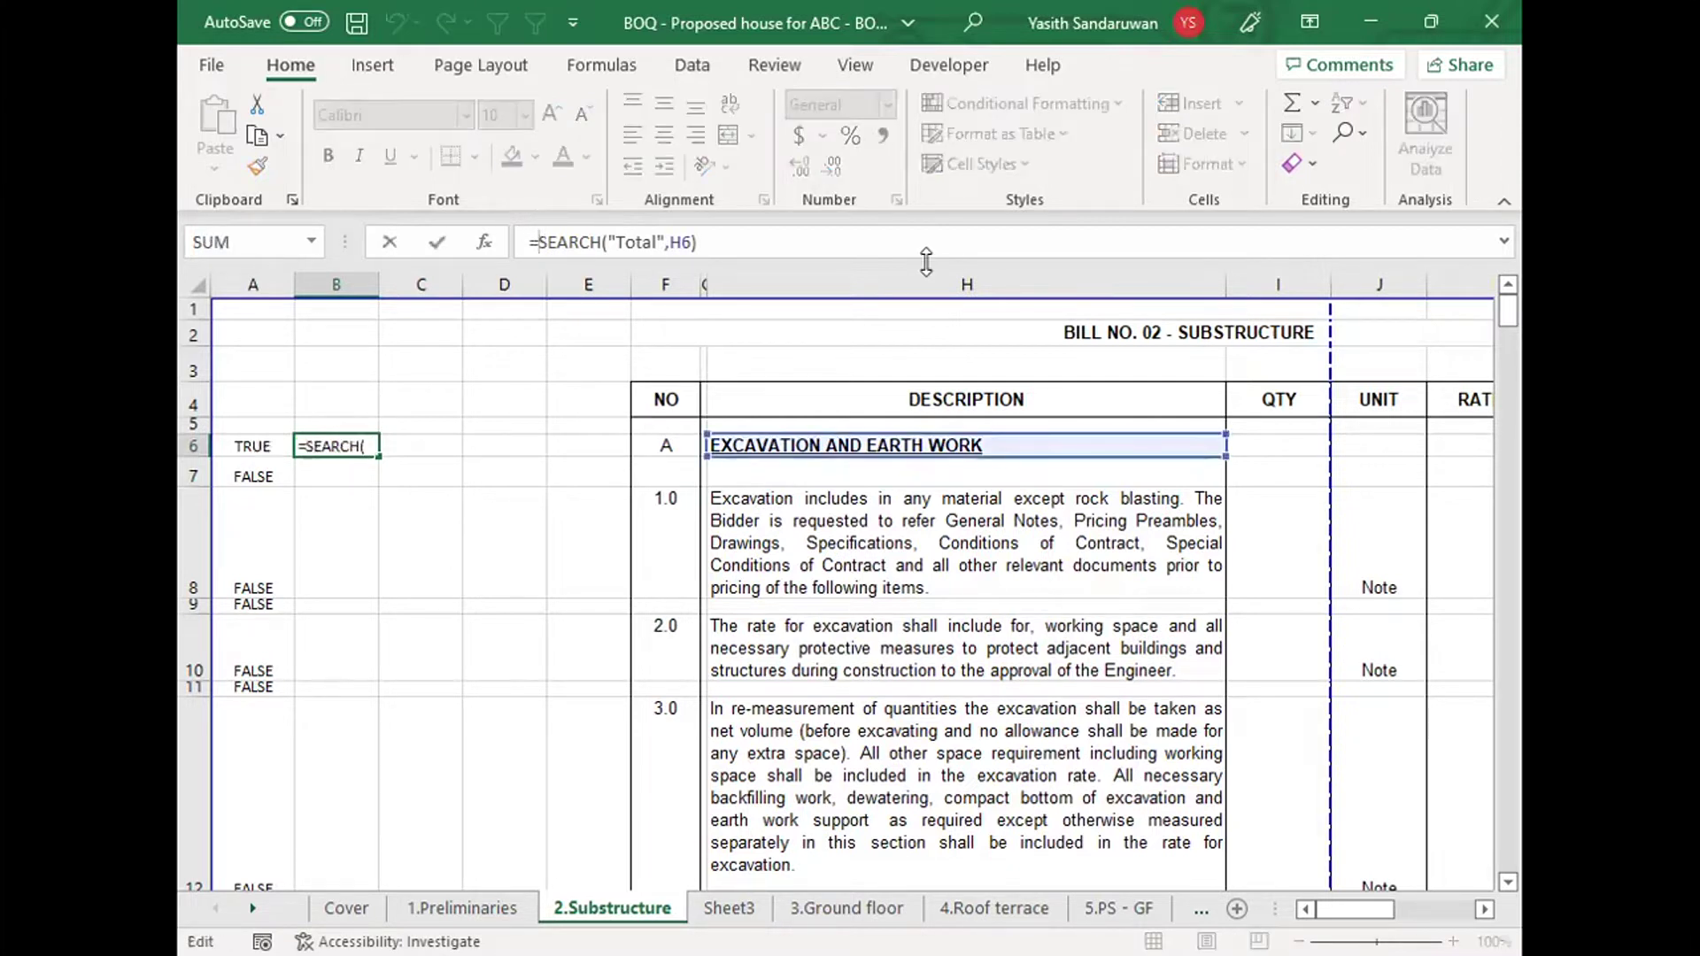
pyautogui.write('I')
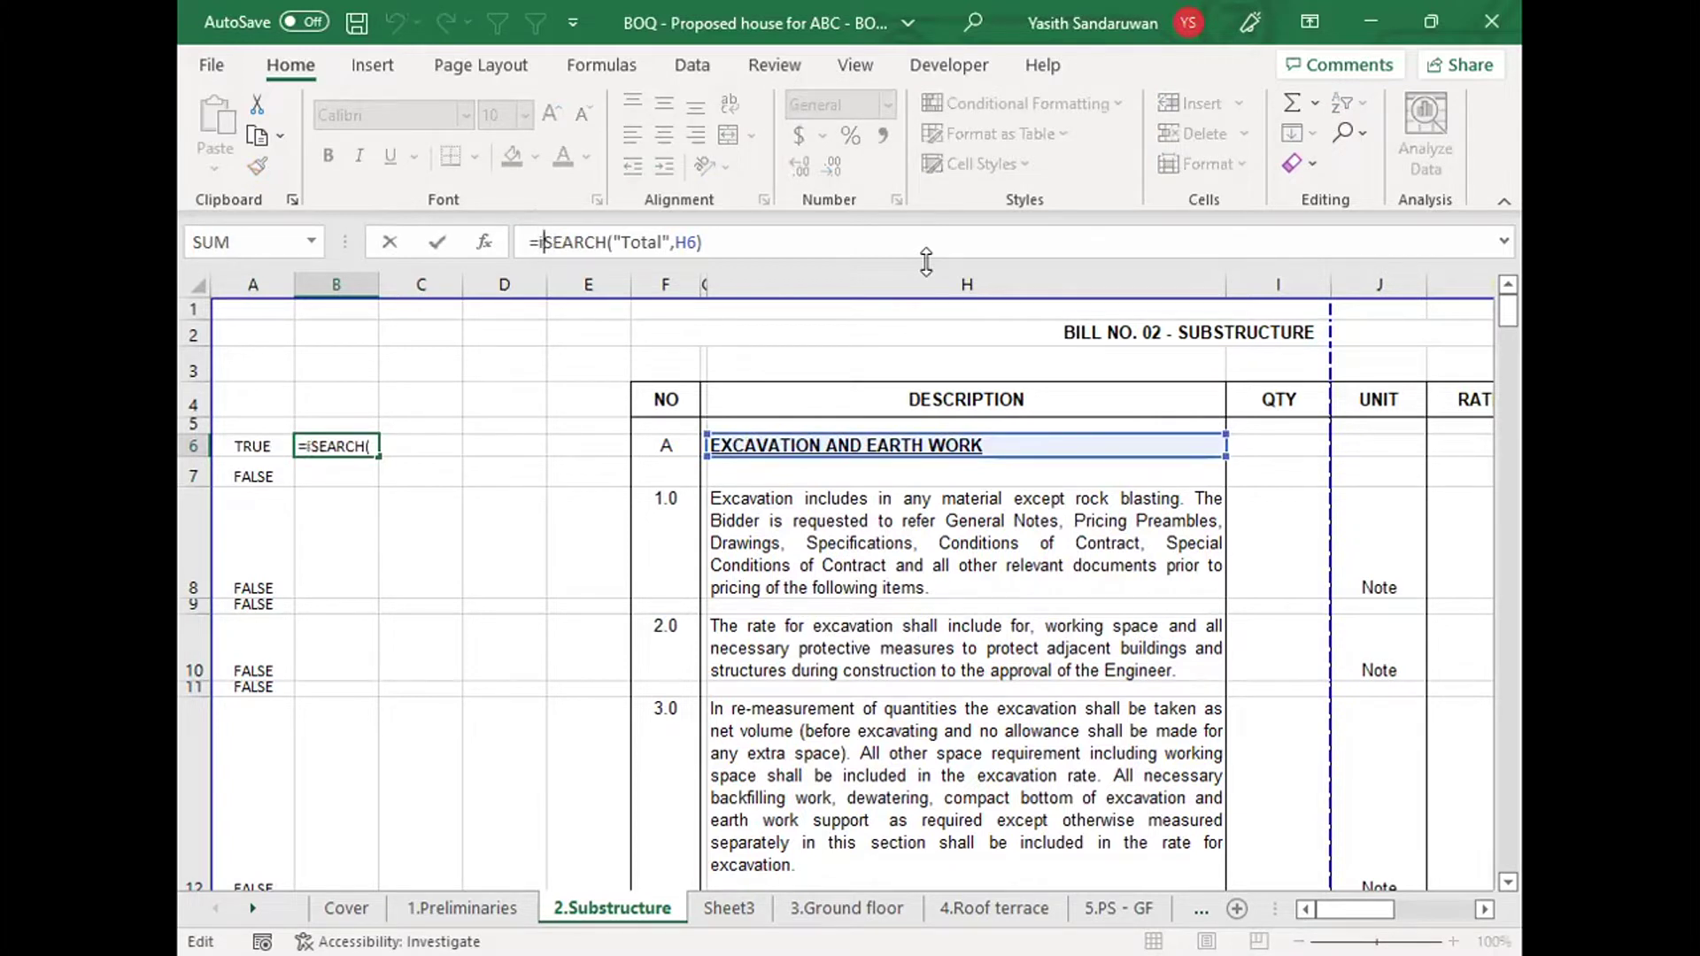
pyautogui.write('snum')
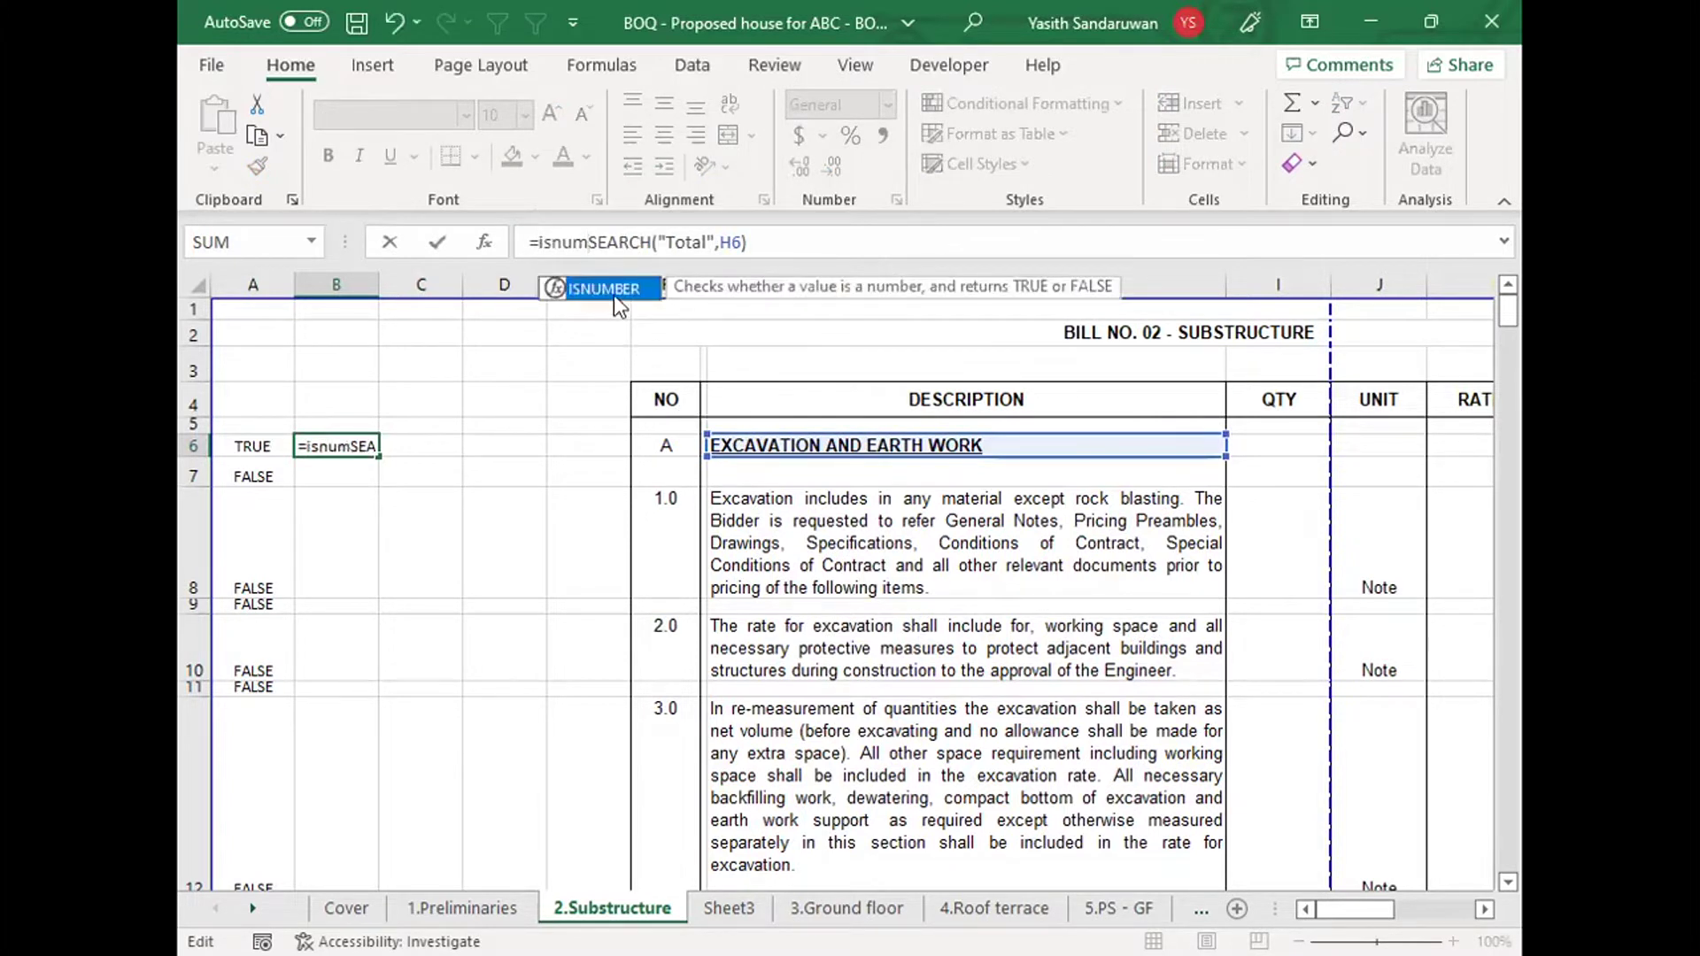
pyautogui.press('Tab')
pyautogui.click(806, 241)
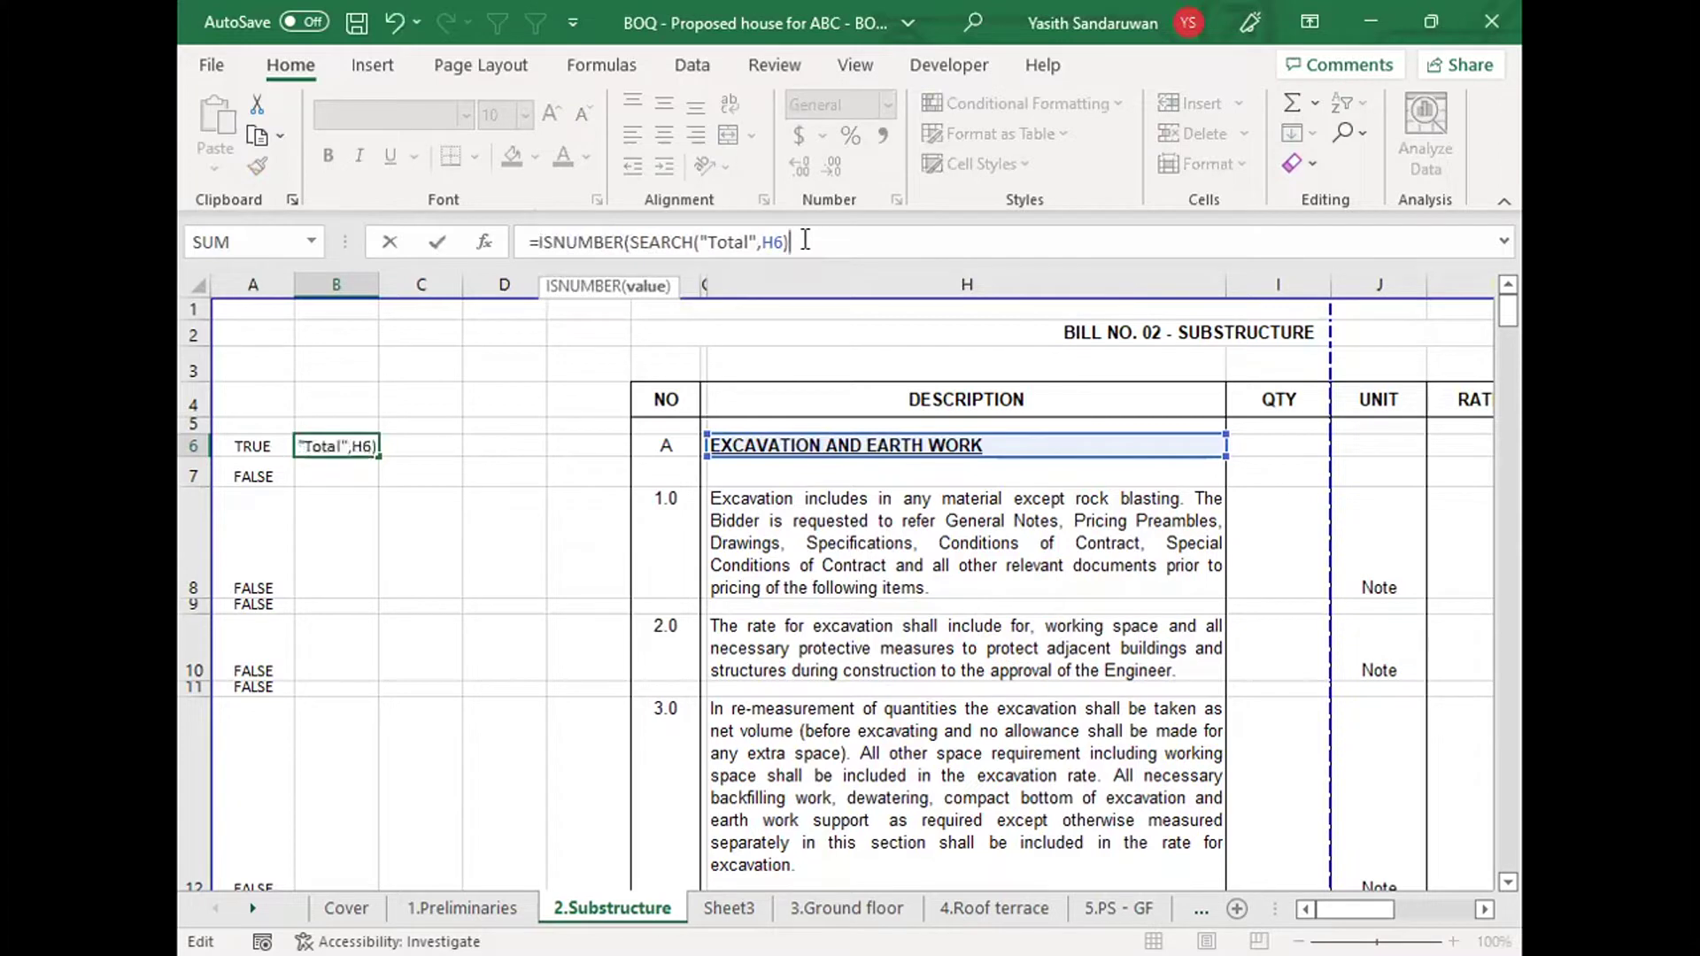
pyautogui.press('Return')
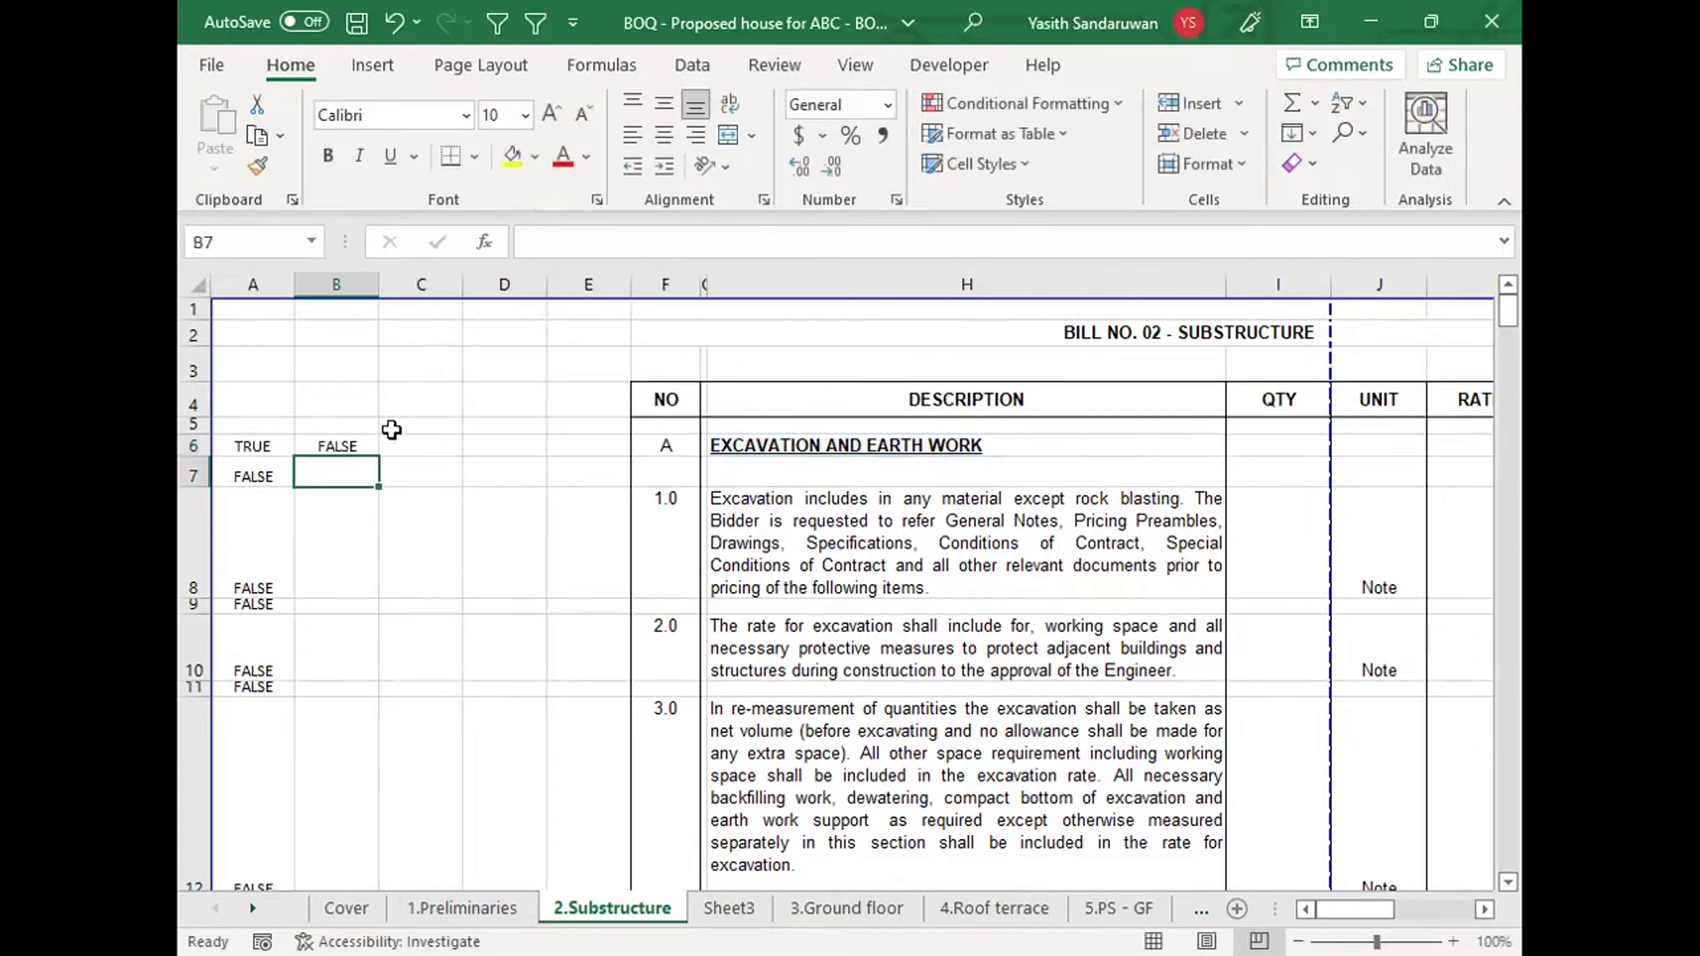
# Step: Fill the ISNUMBER formula from B6 down to B58 and check its result against the excavation total line in H58
pyautogui.click(362, 440)
pyautogui.moveTo(378, 457); pyautogui.dragTo(359, 763)
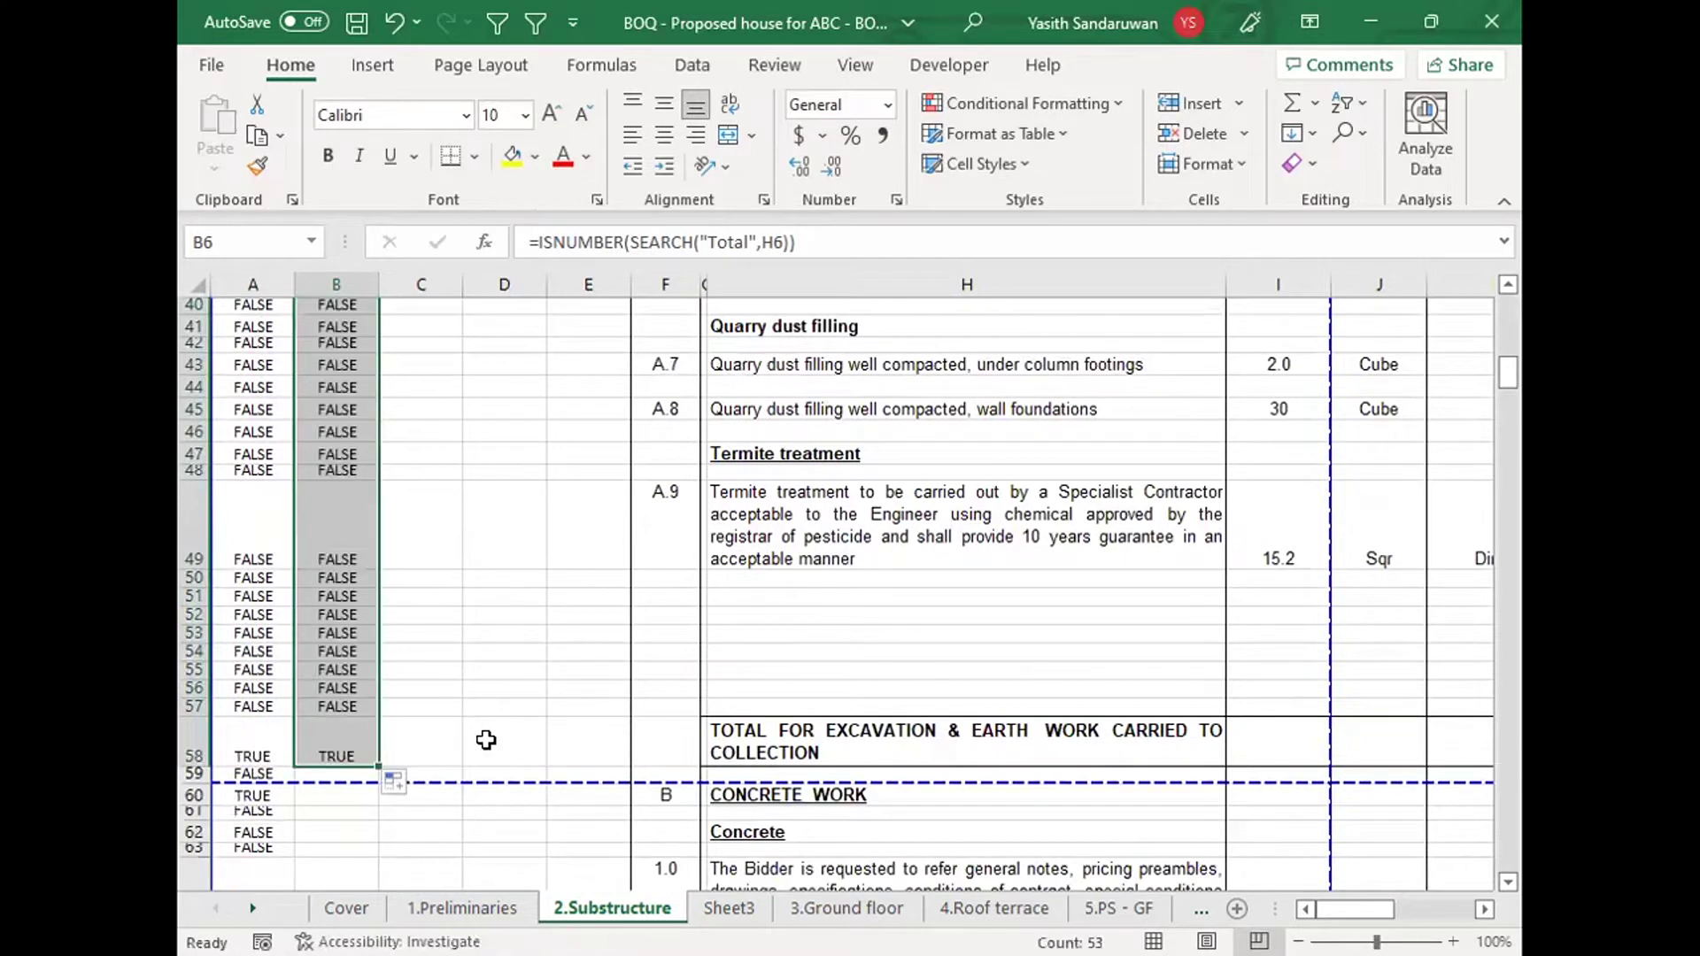
pyautogui.click(349, 744)
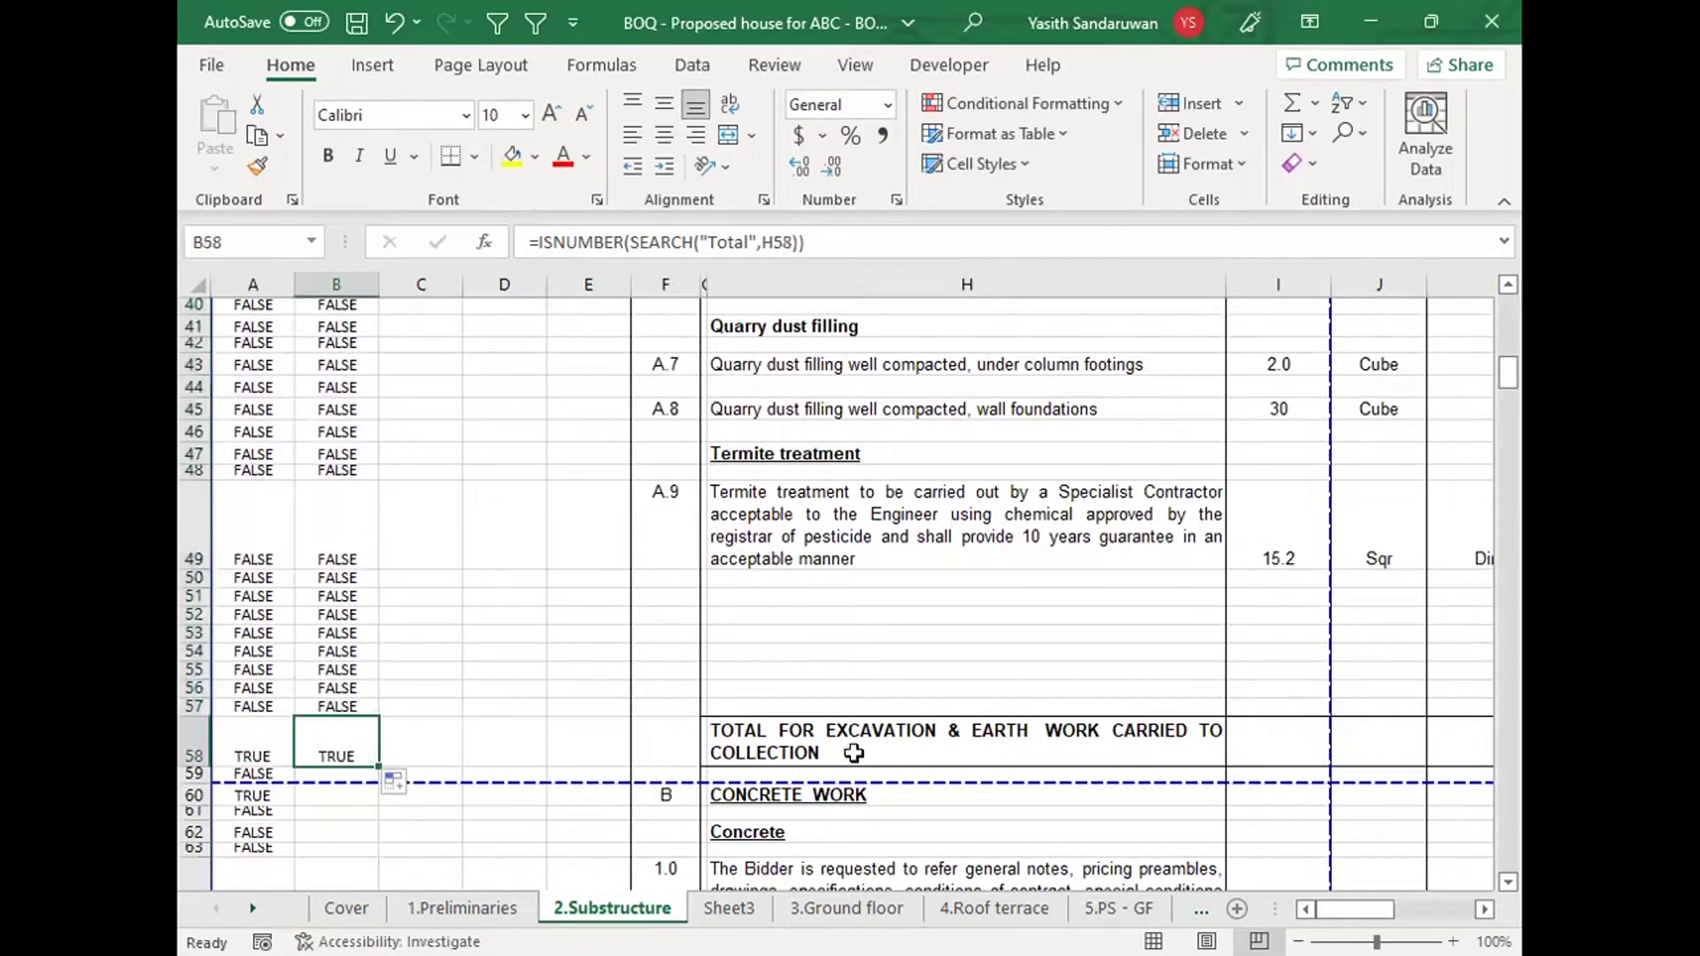
pyautogui.click(795, 746)
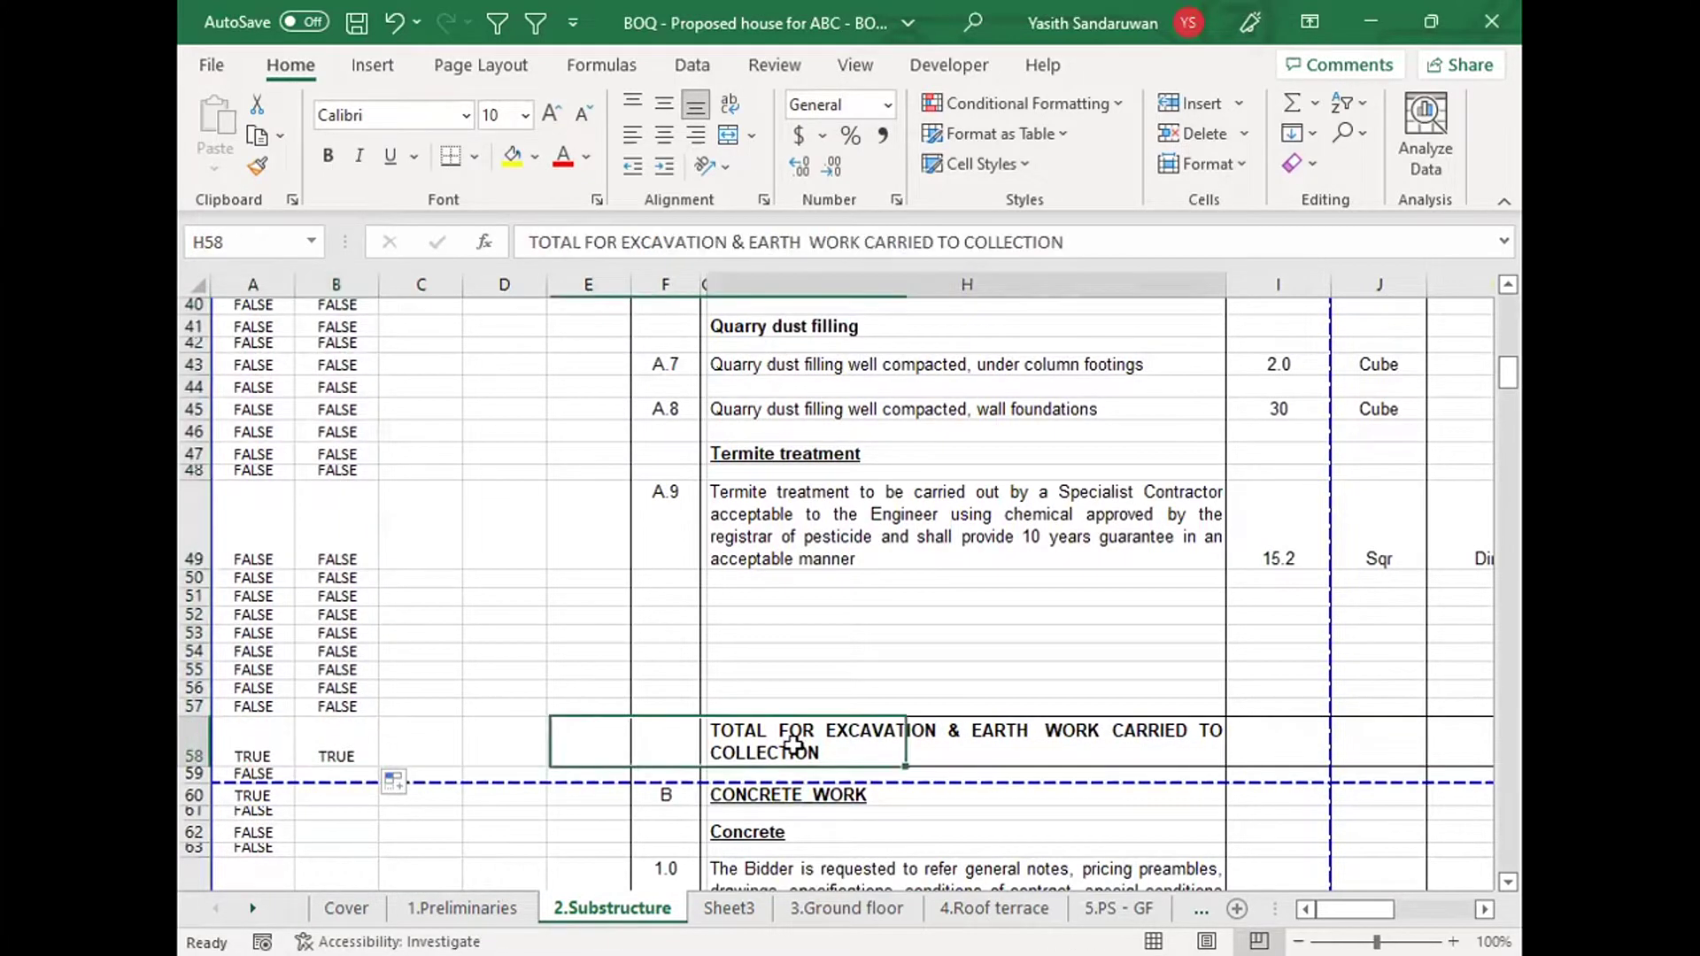
pyautogui.click(349, 735)
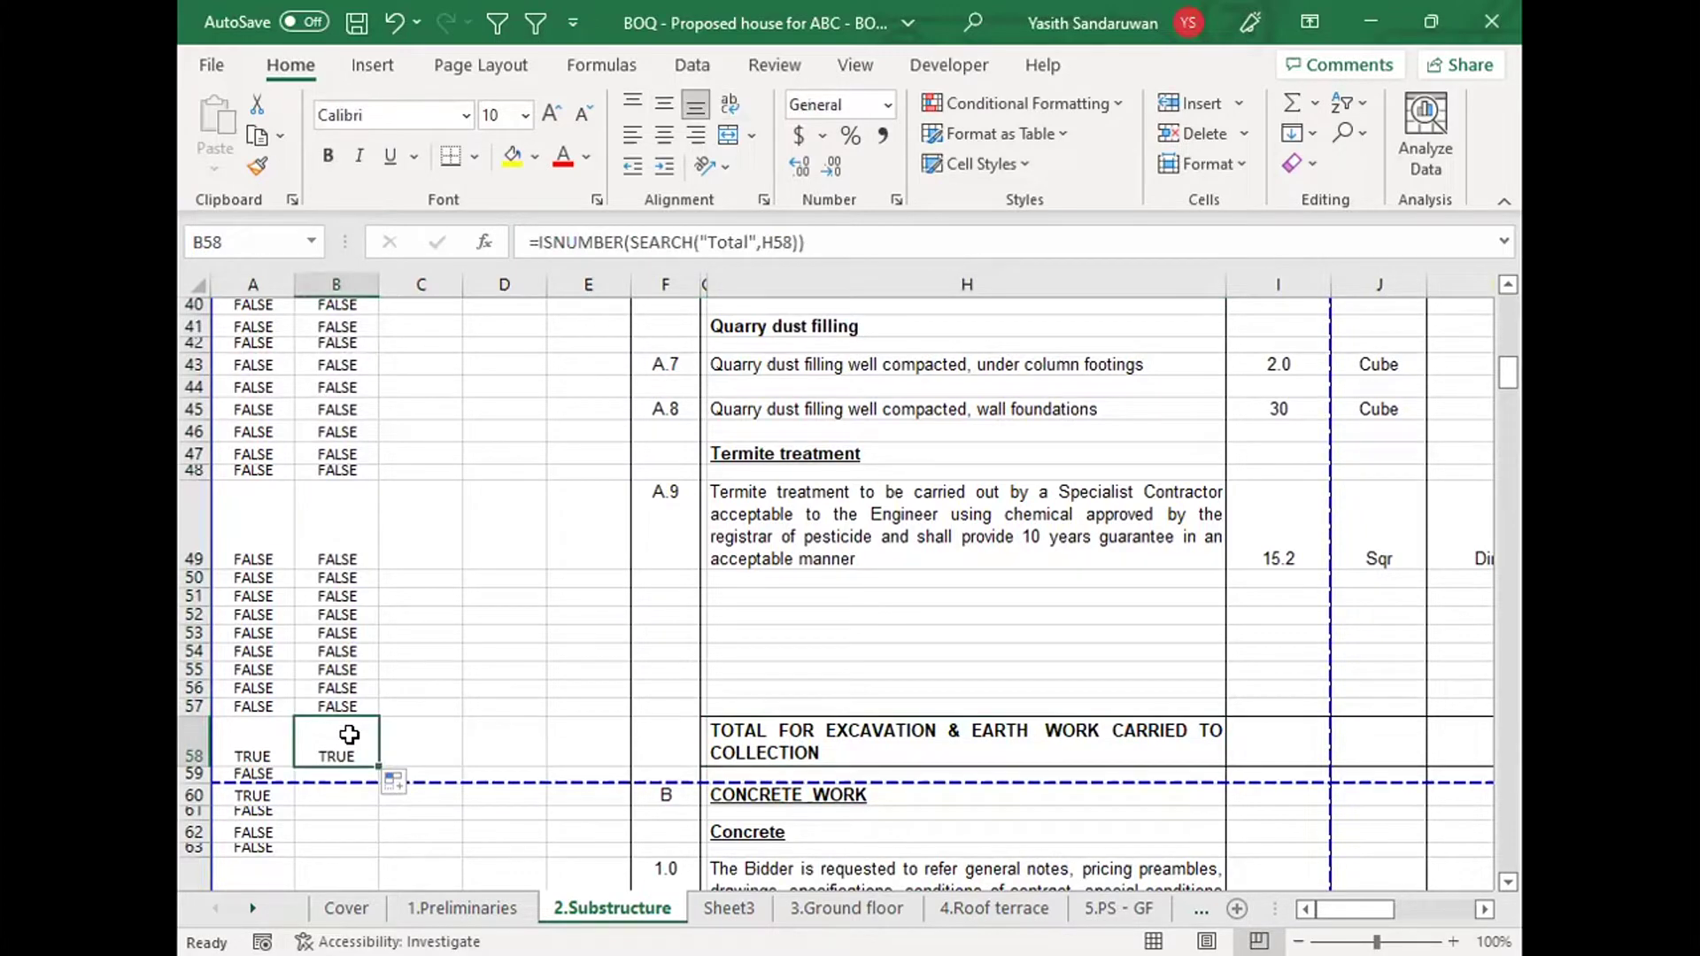
# Step: Copy the ISNUMBER(SEARCH("Total",H6)) expression from the formula in B6, without its equals sign
pyautogui.moveTo(1508, 379); pyautogui.dragTo(1509, 312)
pyautogui.click(337, 445)
pyautogui.click(826, 244)
pyautogui.moveTo(827, 244); pyautogui.dragTo(543, 228)
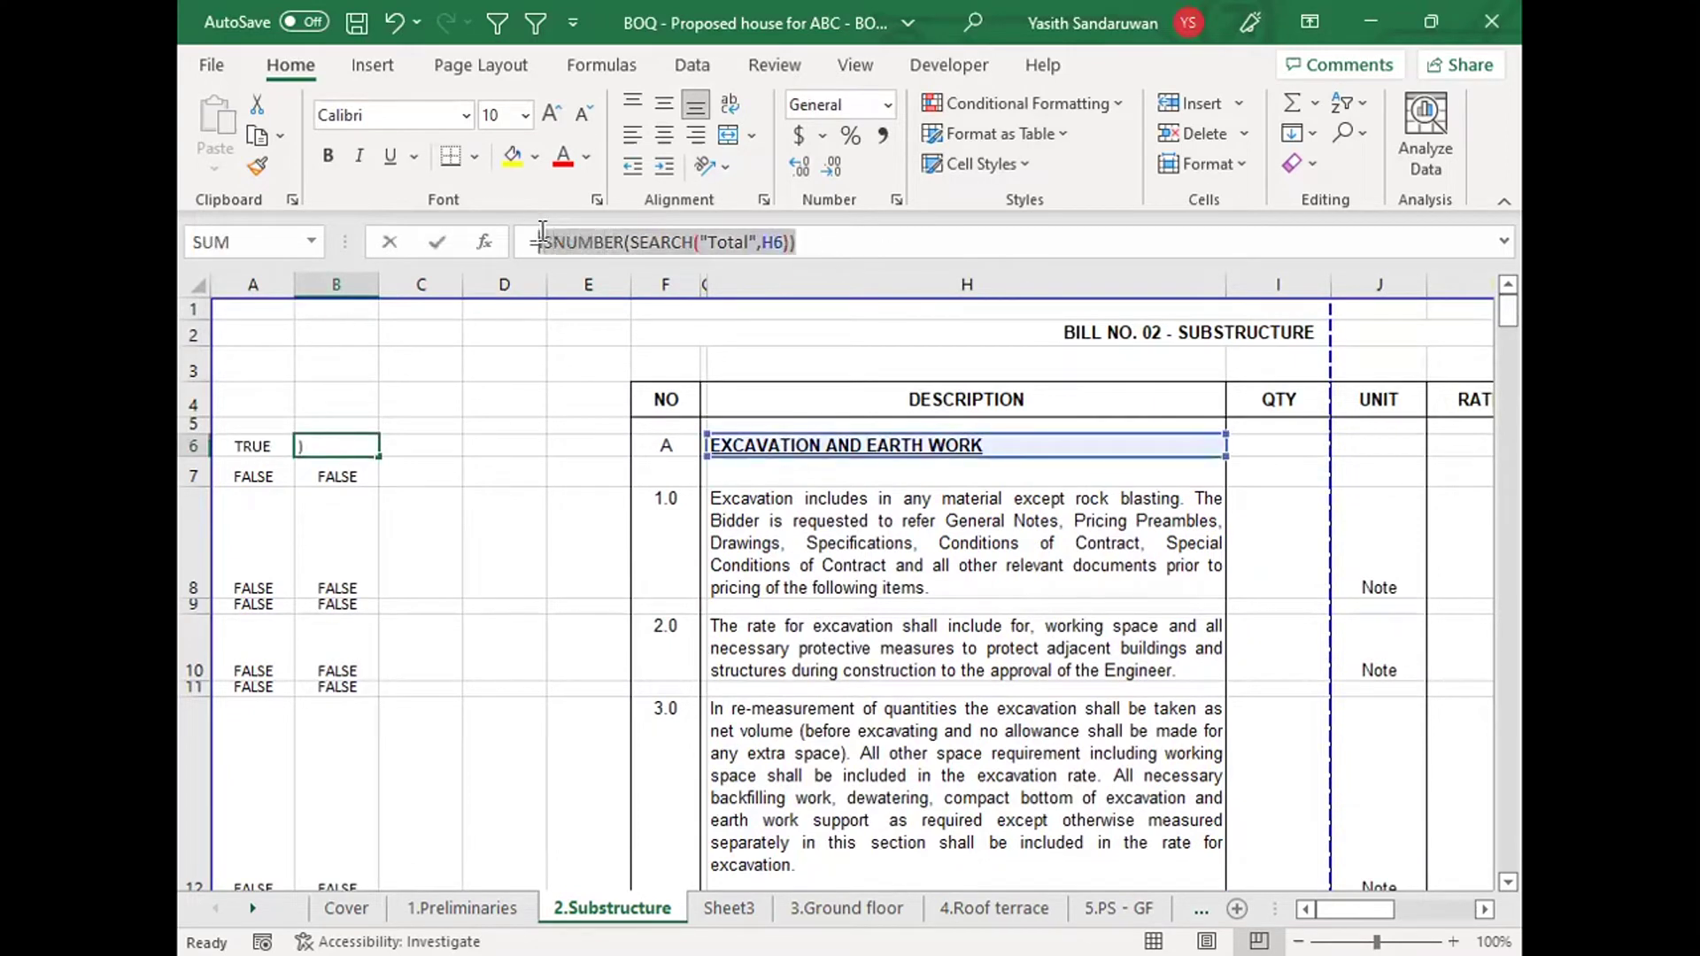
pyautogui.hotkey('ctrl', 'c')
pyautogui.press('Escape')
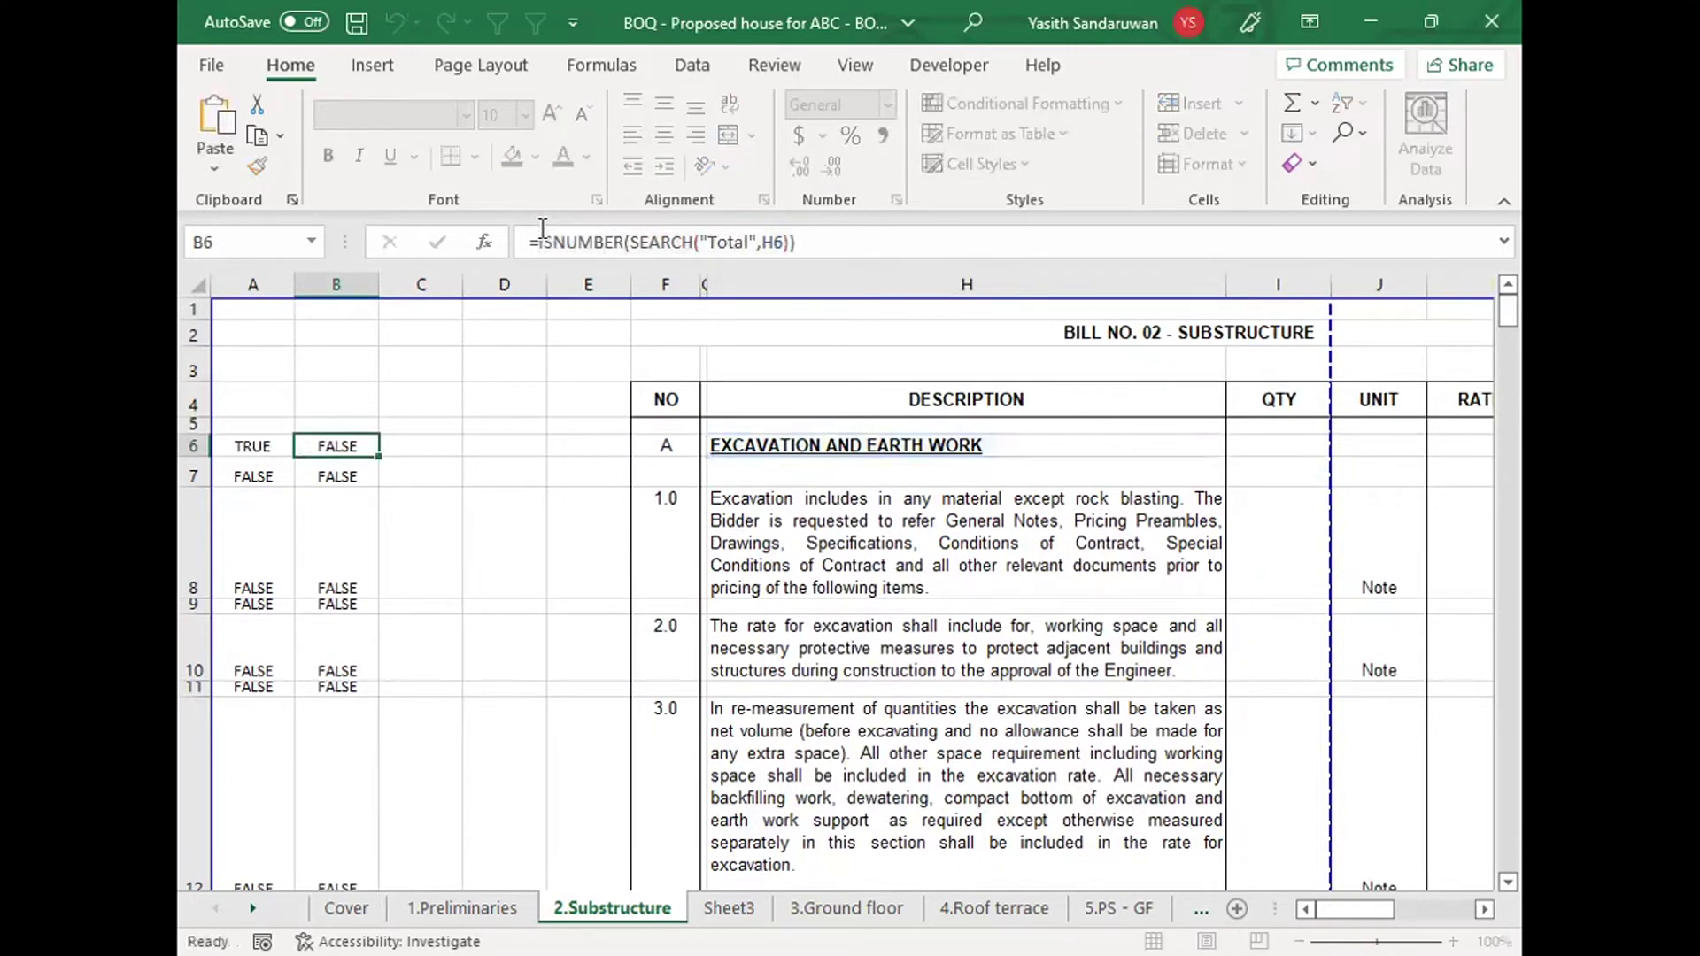
# Step: Add the copied ISNUMBER(SEARCH("Total",H6)) expression as the third condition of the AND formula in A6
pyautogui.click(251, 447)
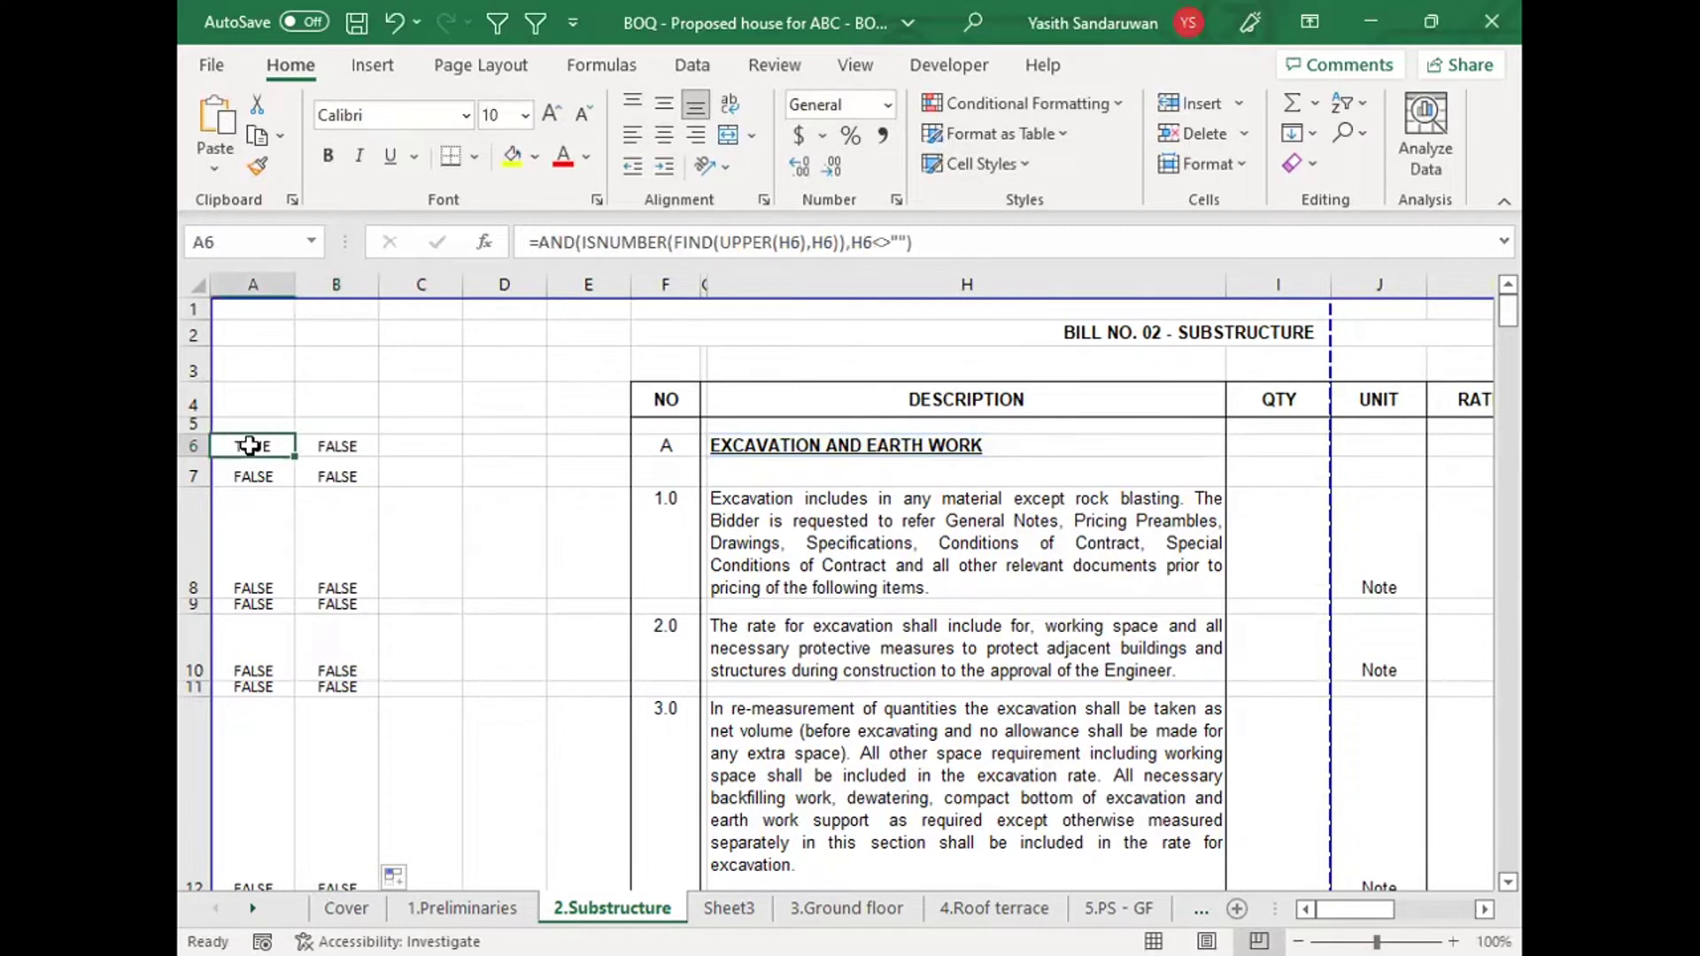
pyautogui.click(930, 242)
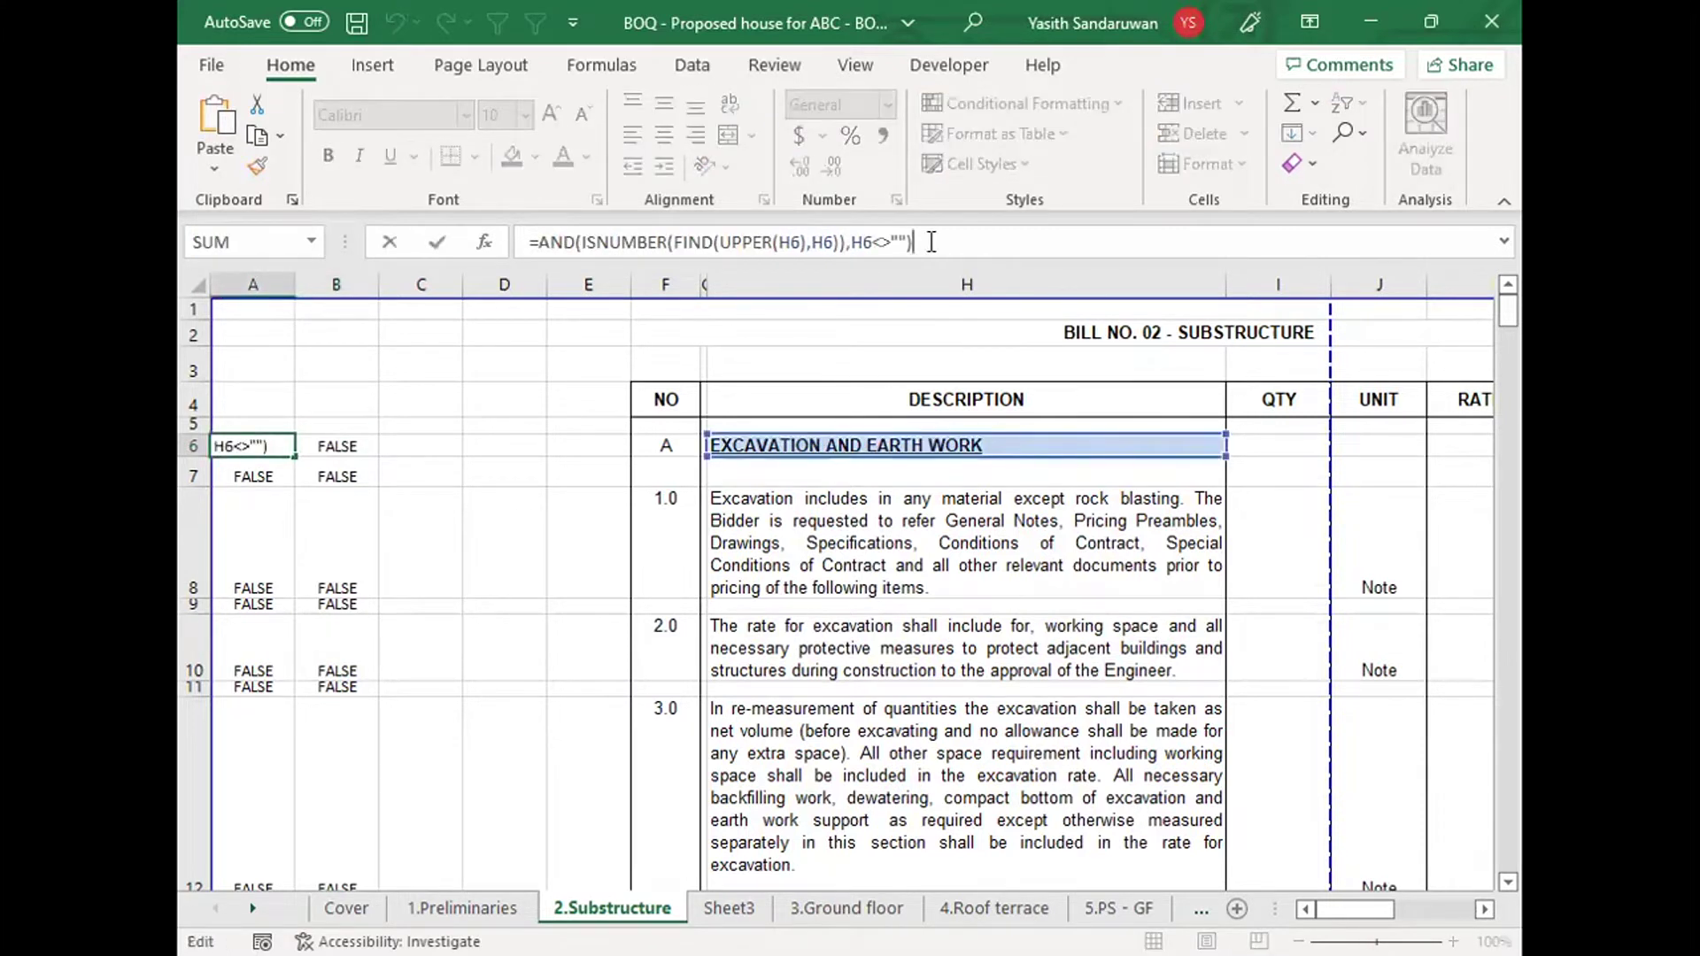
pyautogui.press('BackSpace')
pyautogui.write(',')
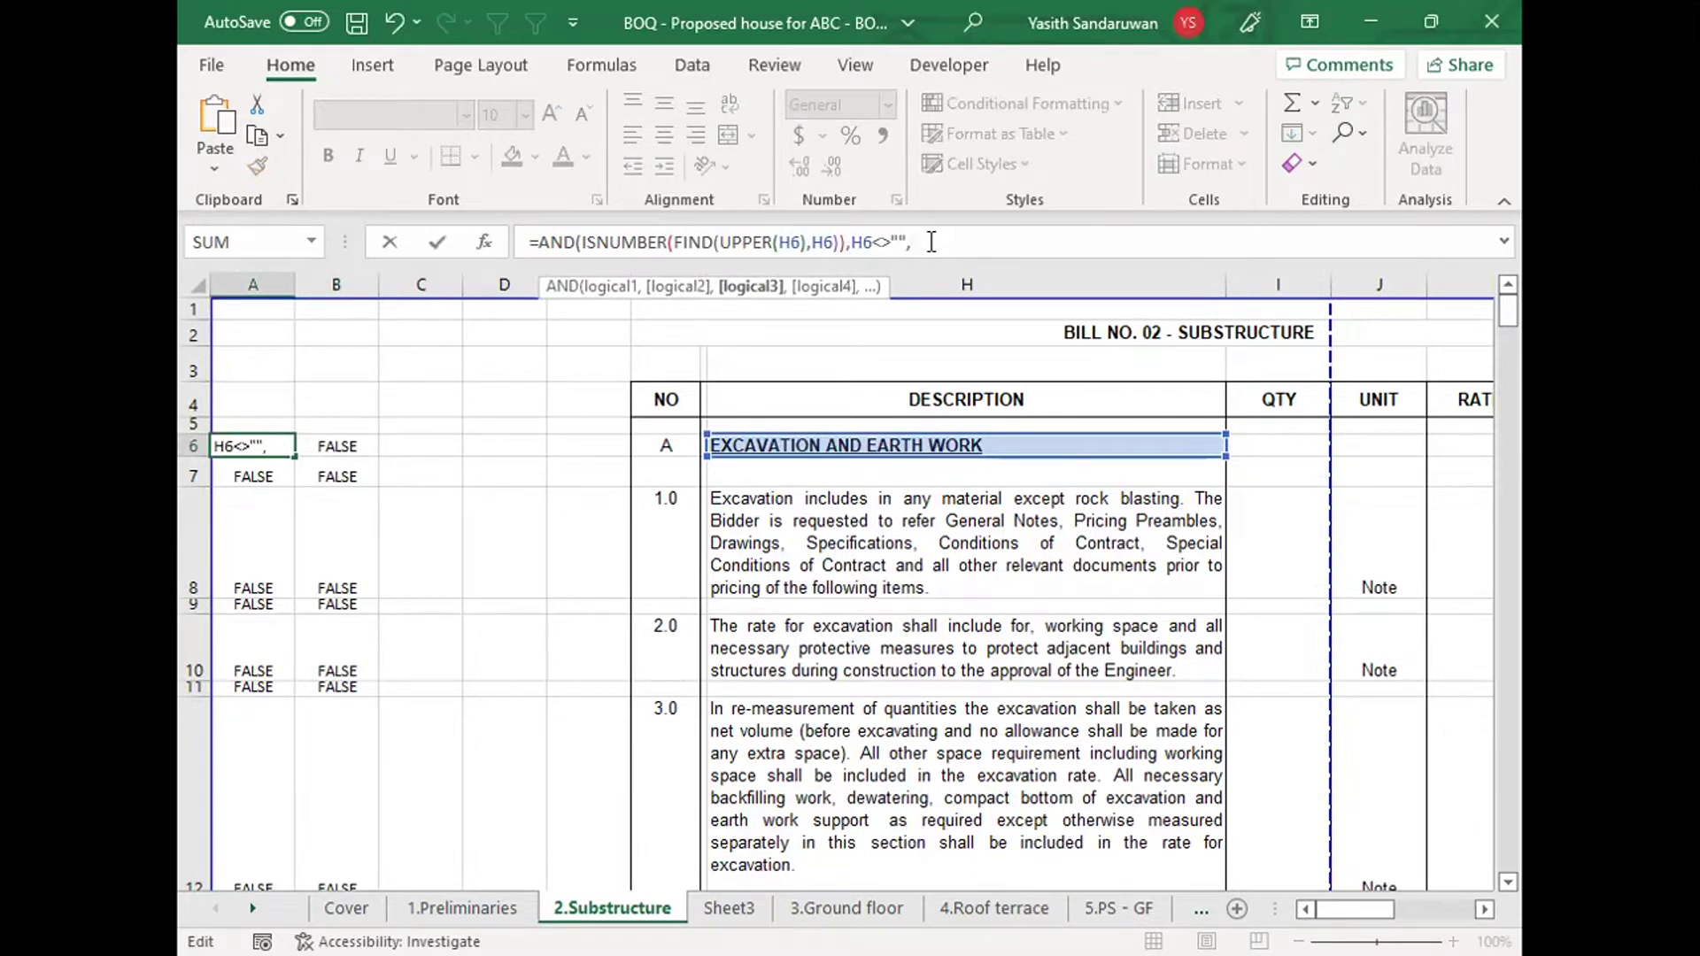
pyautogui.hotkey('ctrl', 'v')
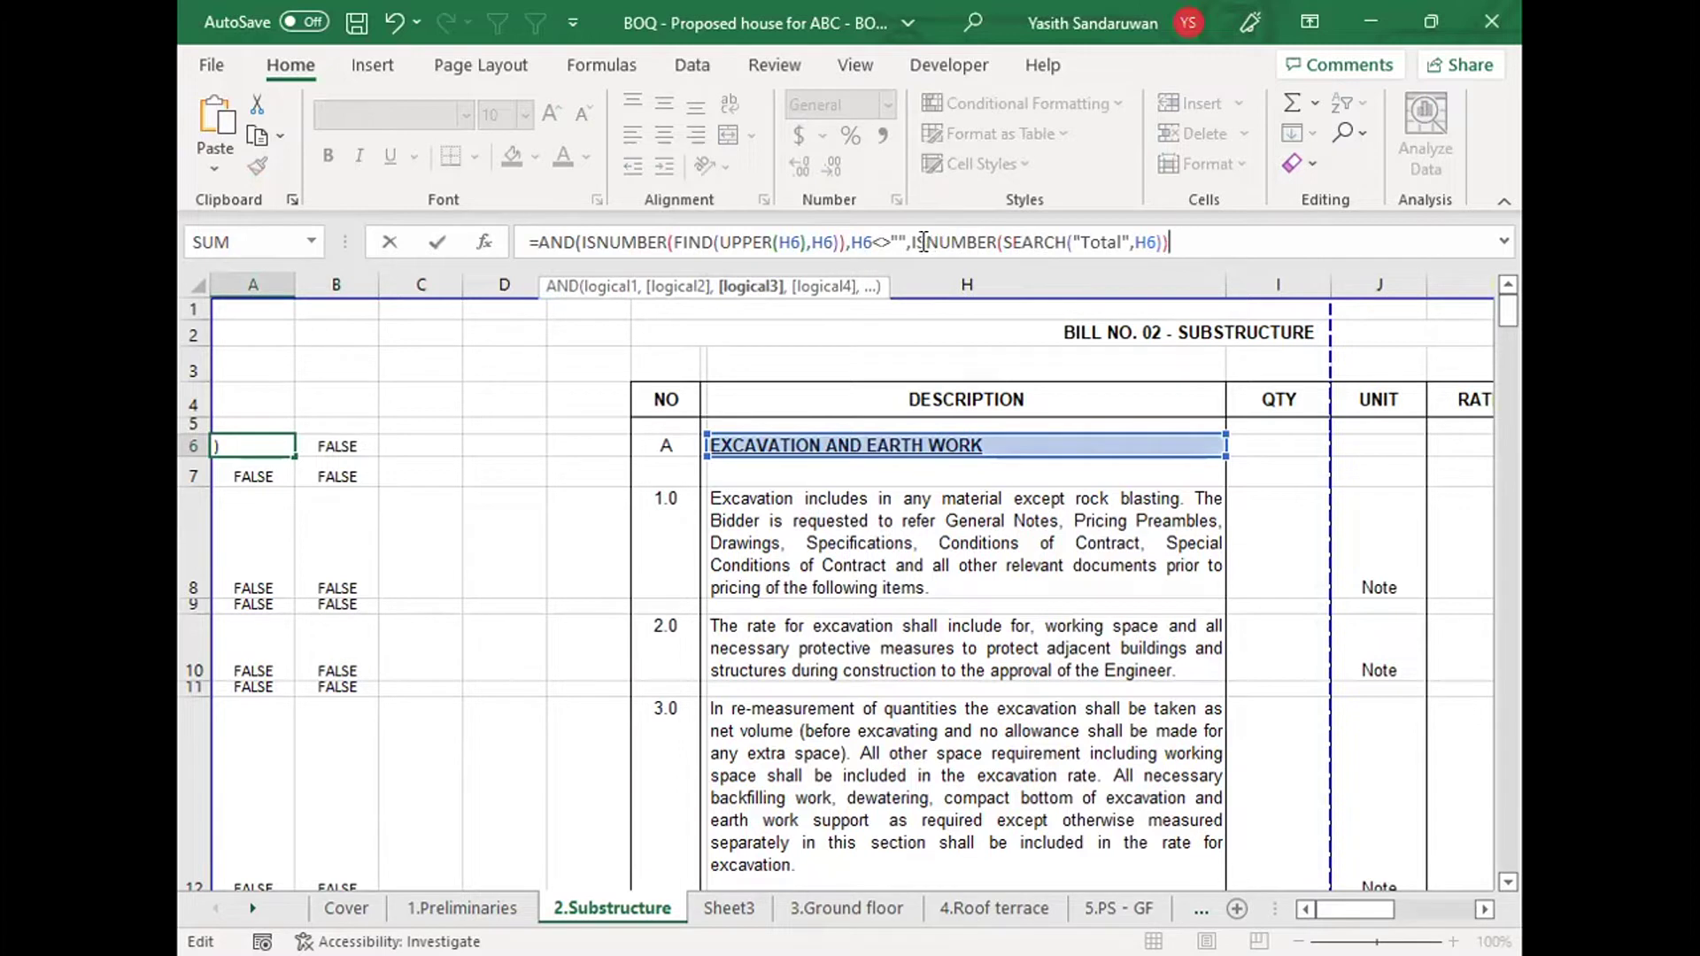
# Step: Complete the third condition in A6 as ISNUMBER(SEARCH("Total",H6))=FALSE and close the AND formula's bracket
pyautogui.moveTo(913, 242); pyautogui.dragTo(1165, 236)
pyautogui.click(1216, 242)
pyautogui.write('=false')
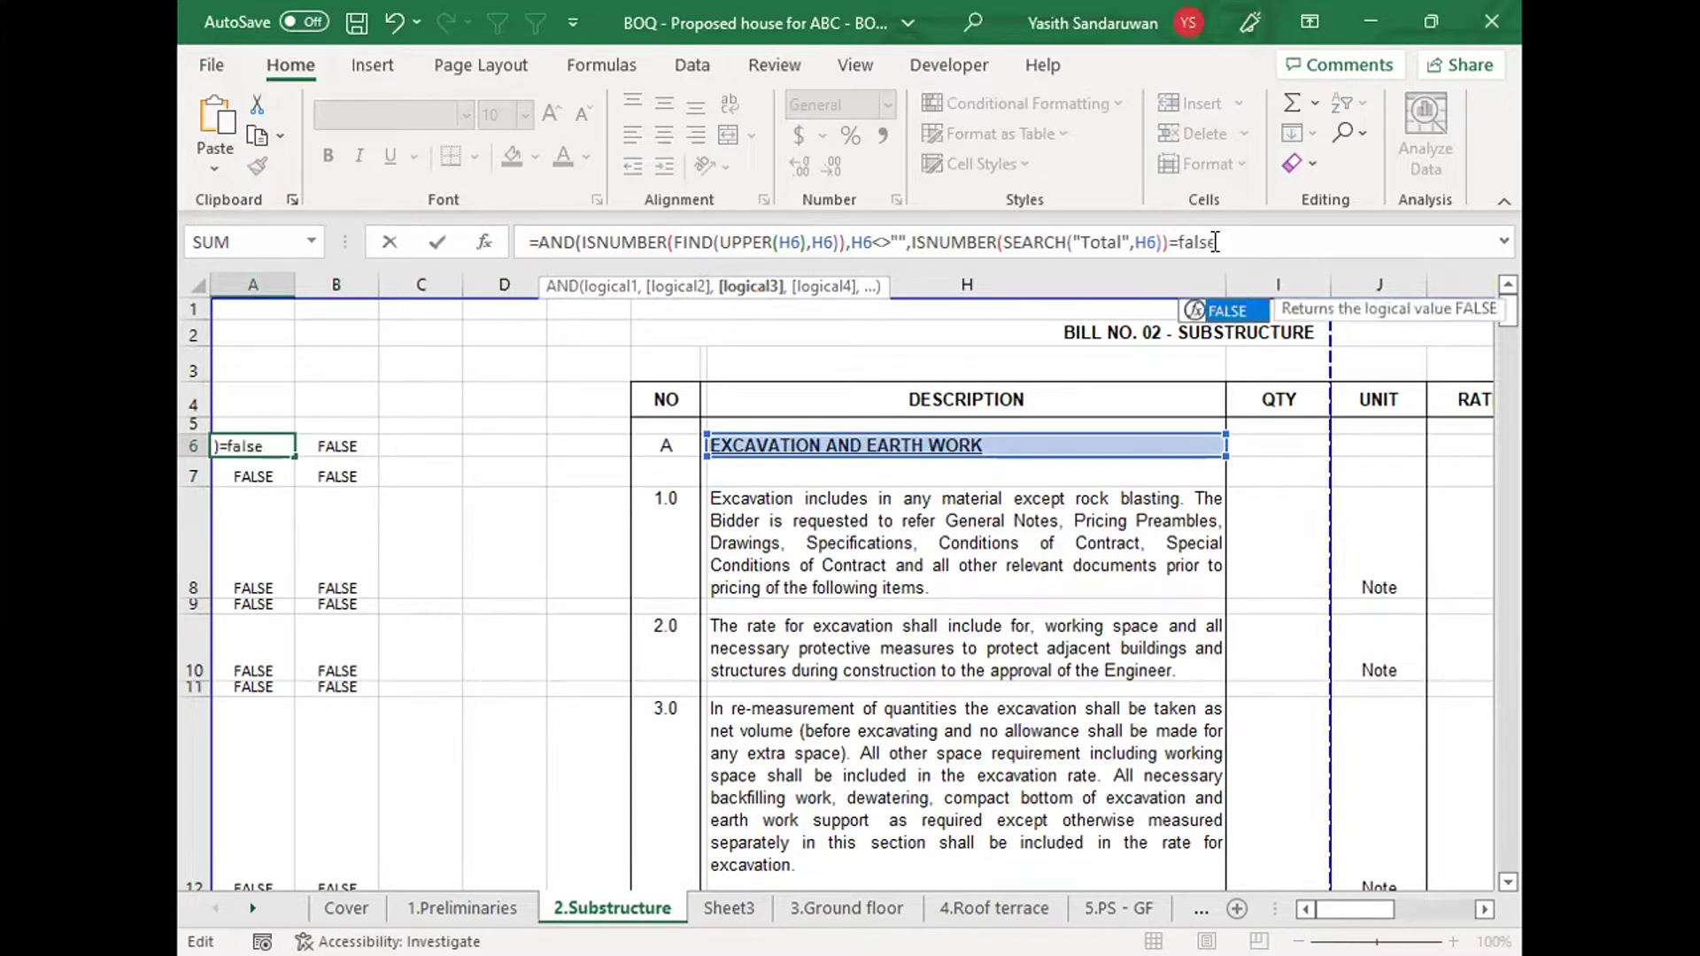
pyautogui.doubleClick(1227, 317)
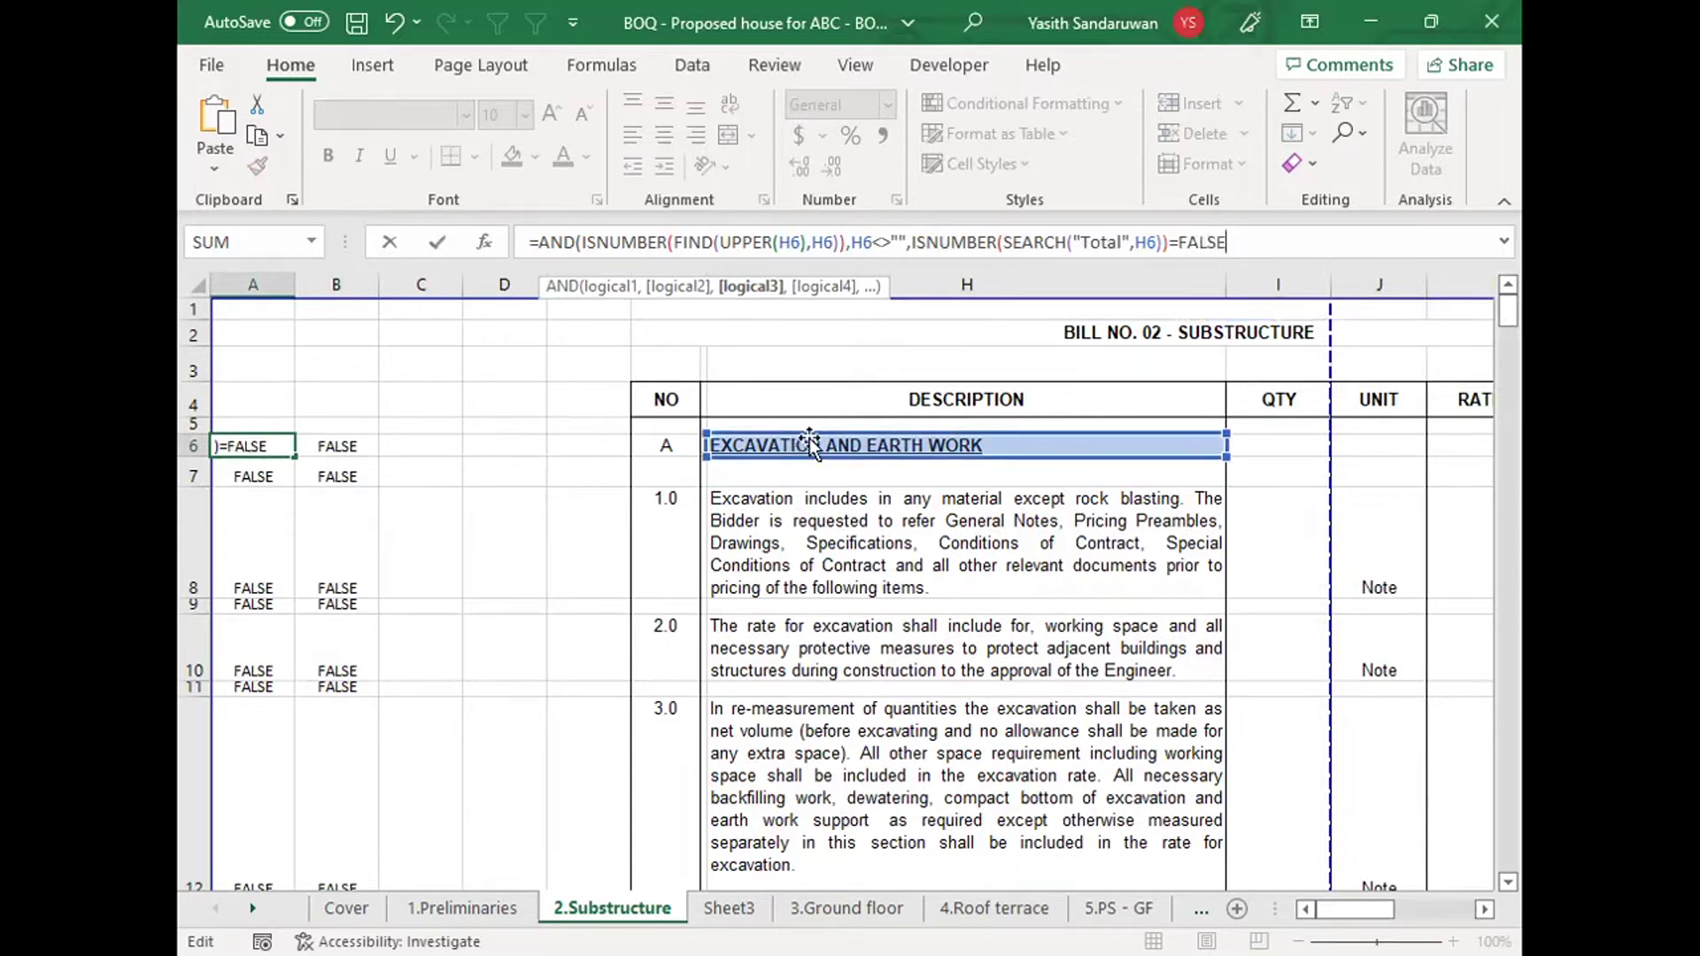
pyautogui.moveTo(1228, 242); pyautogui.dragTo(1180, 231)
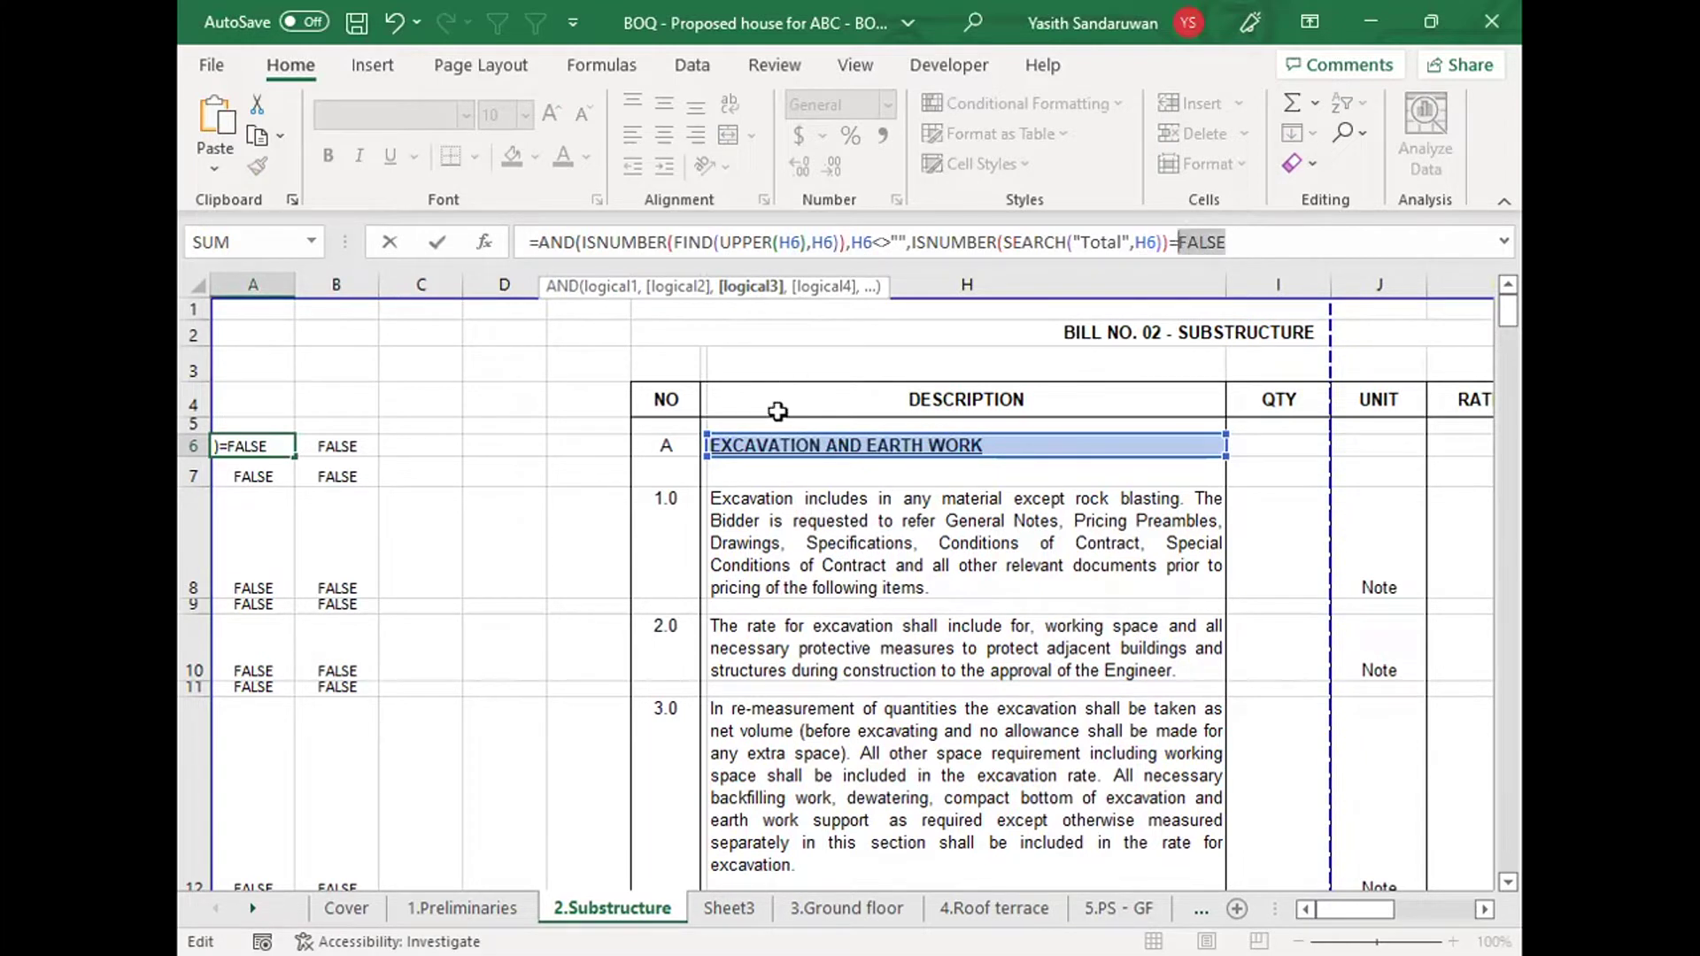
pyautogui.click(1263, 244)
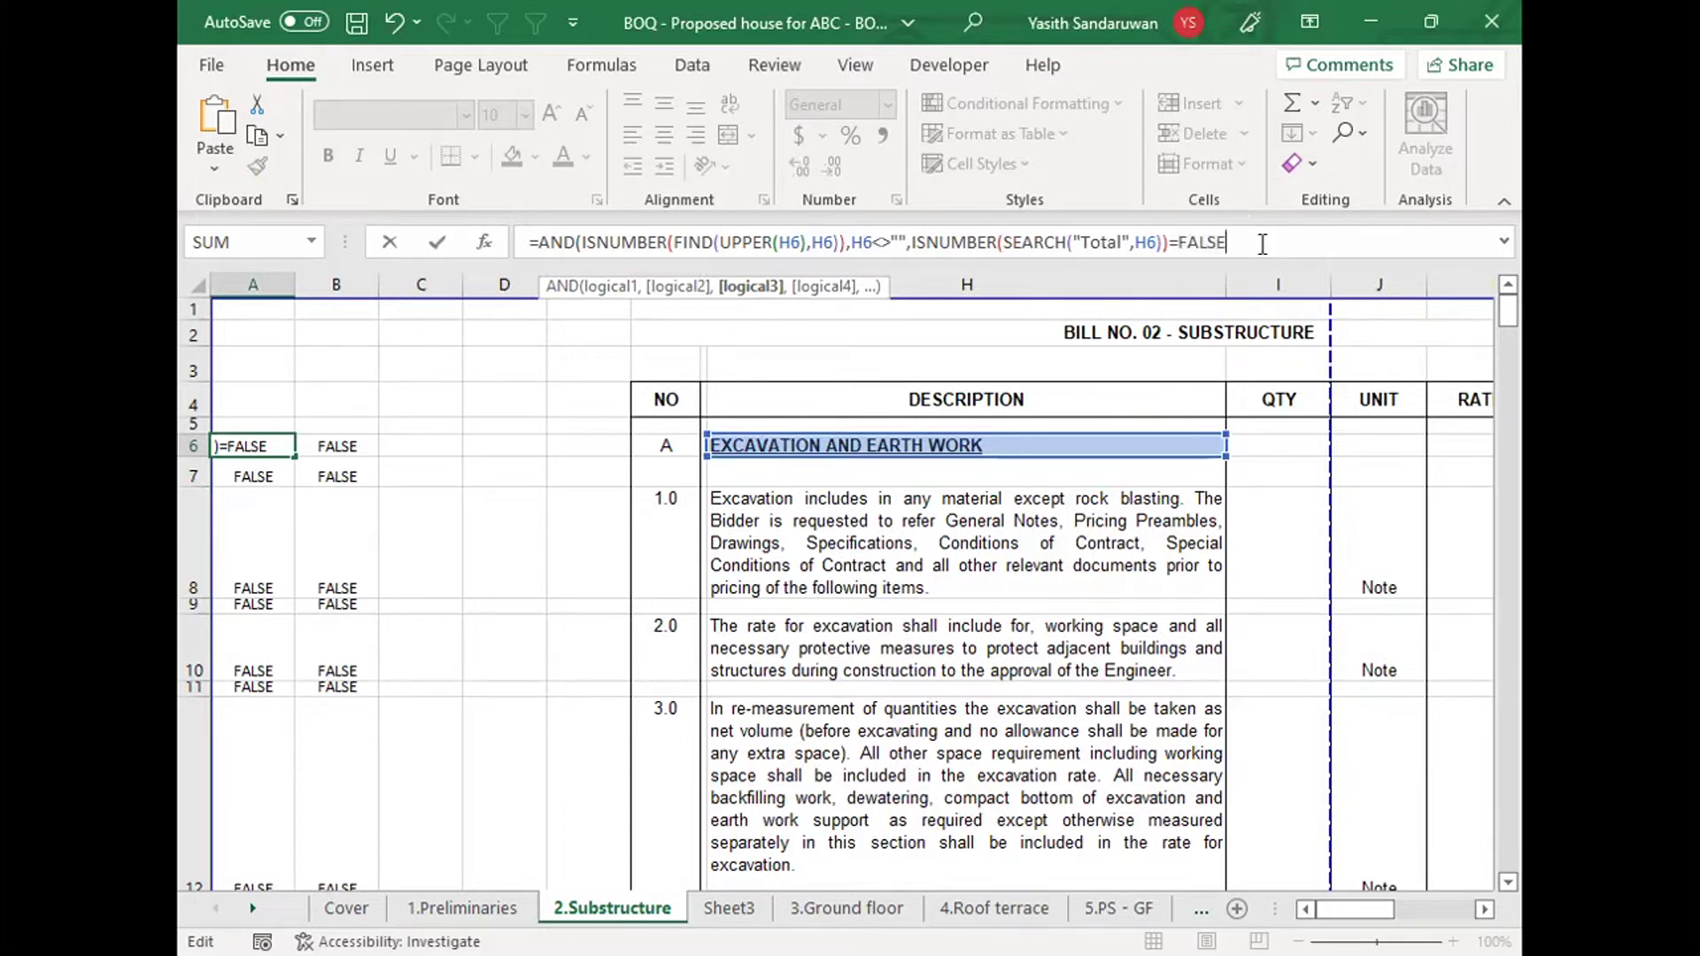
pyautogui.moveTo(912, 243); pyautogui.dragTo(1167, 246)
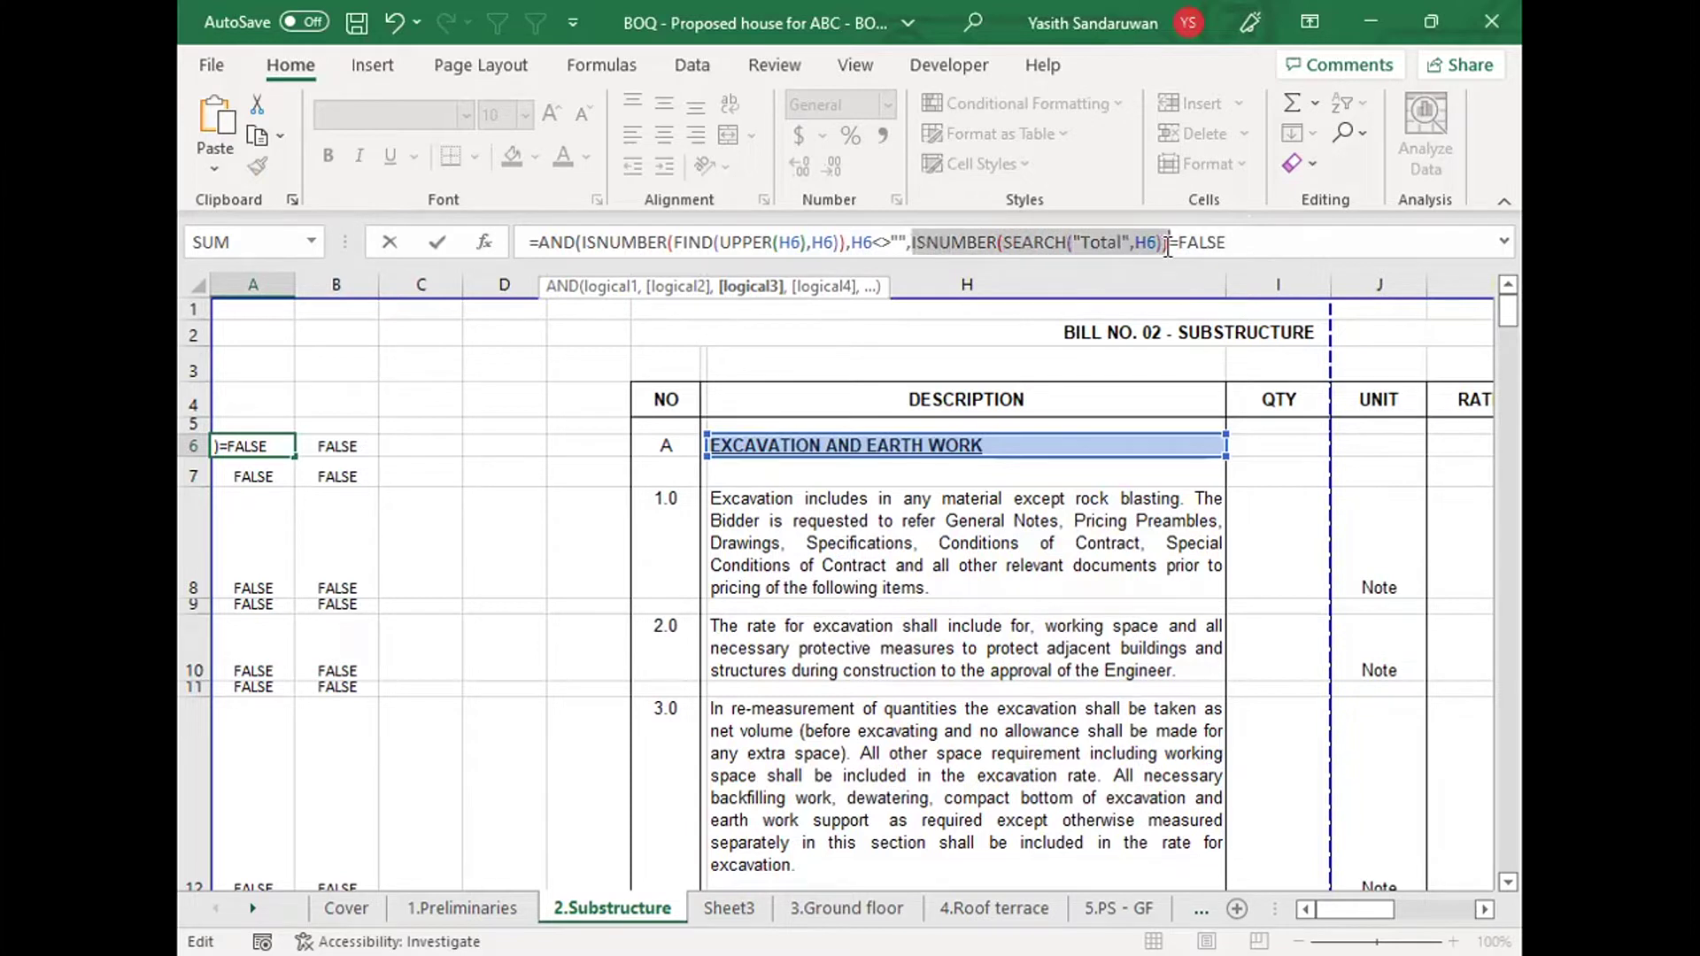
pyautogui.click(1169, 245)
pyautogui.write(')')
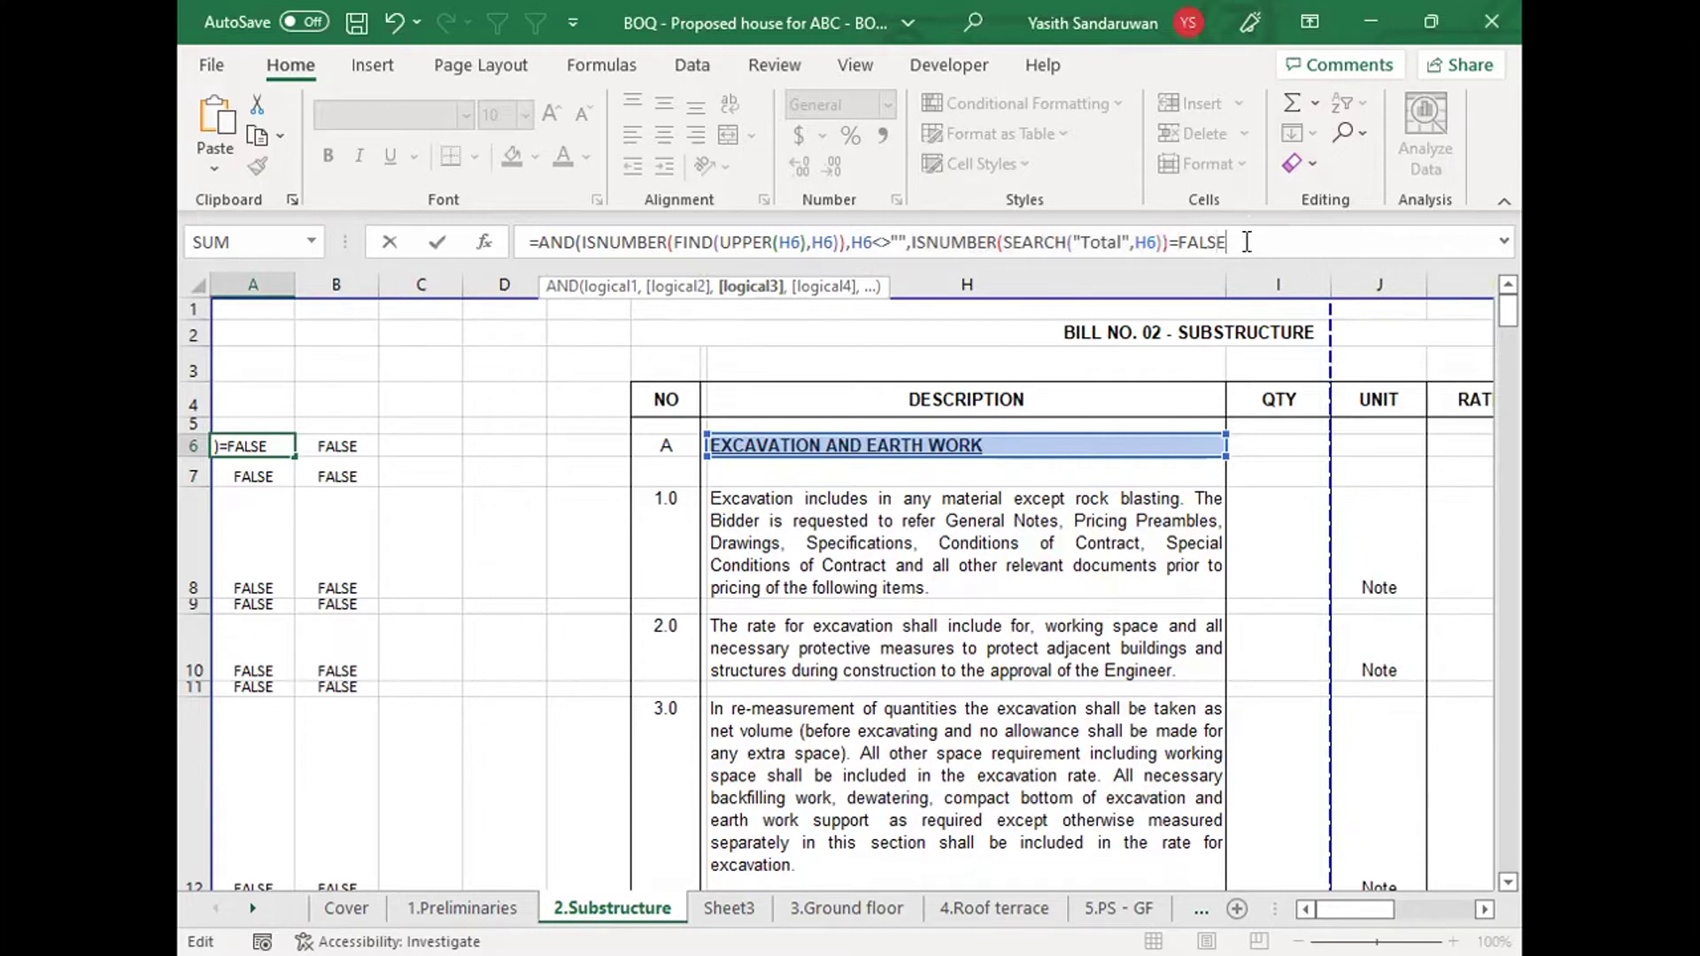
pyautogui.write(')')
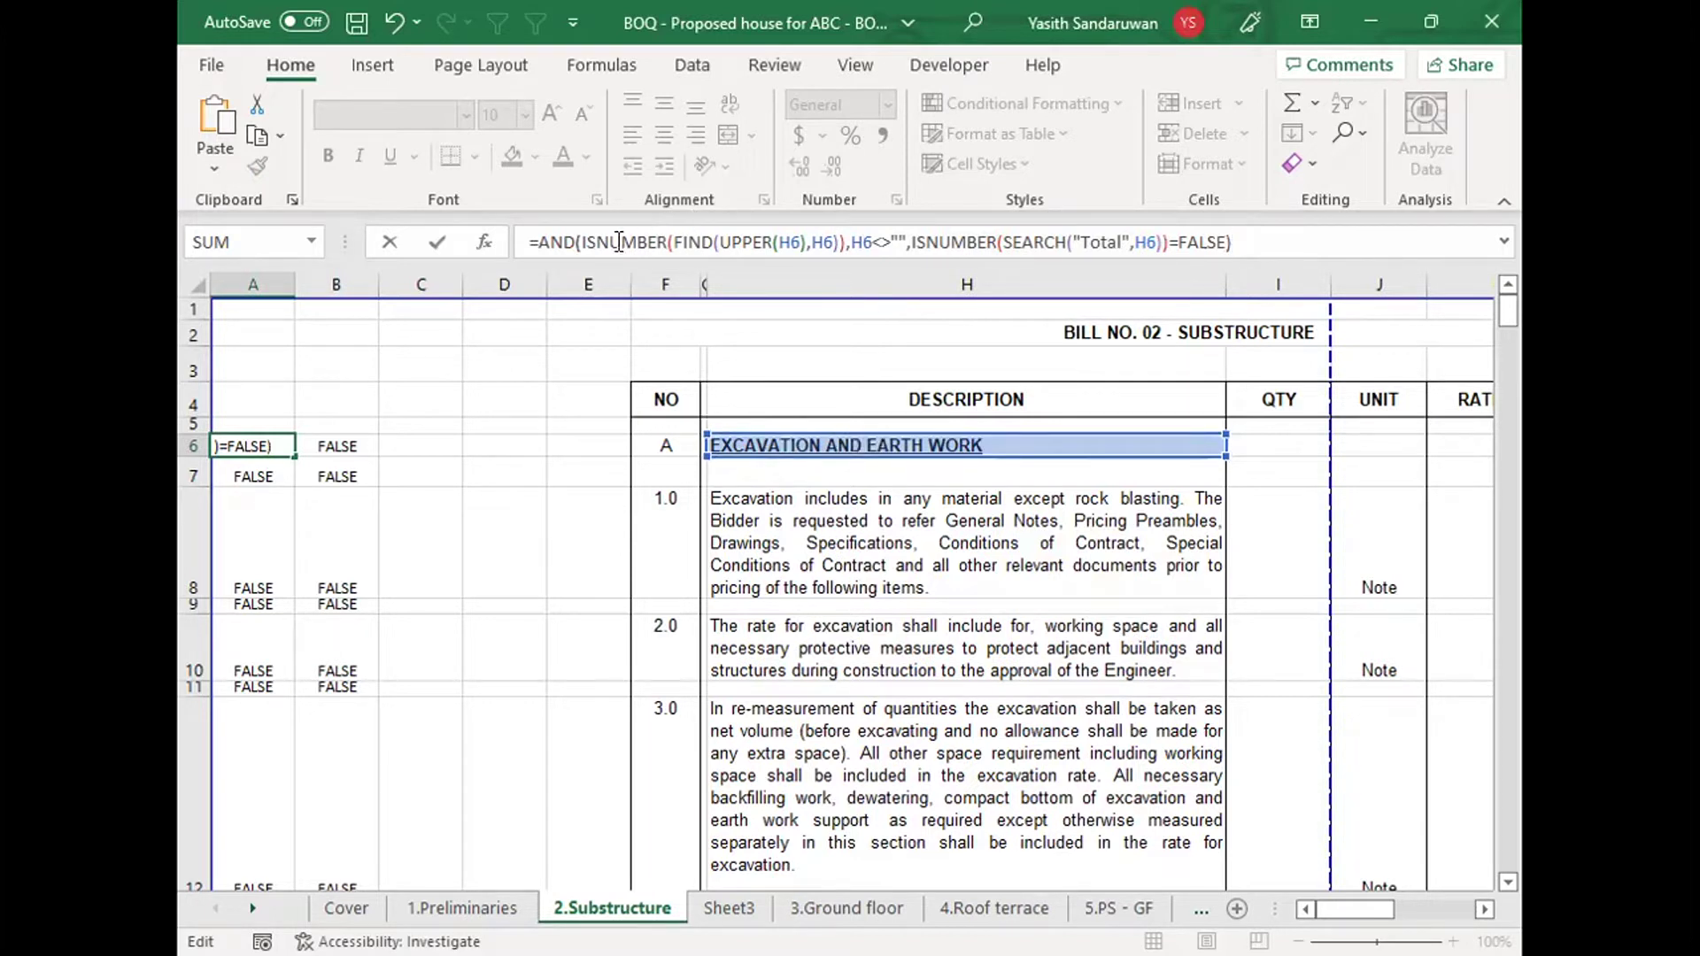
# Step: Review the three conditions of the AND formula in A6 one by one and commit the formula
pyautogui.moveTo(582, 241); pyautogui.dragTo(848, 242)
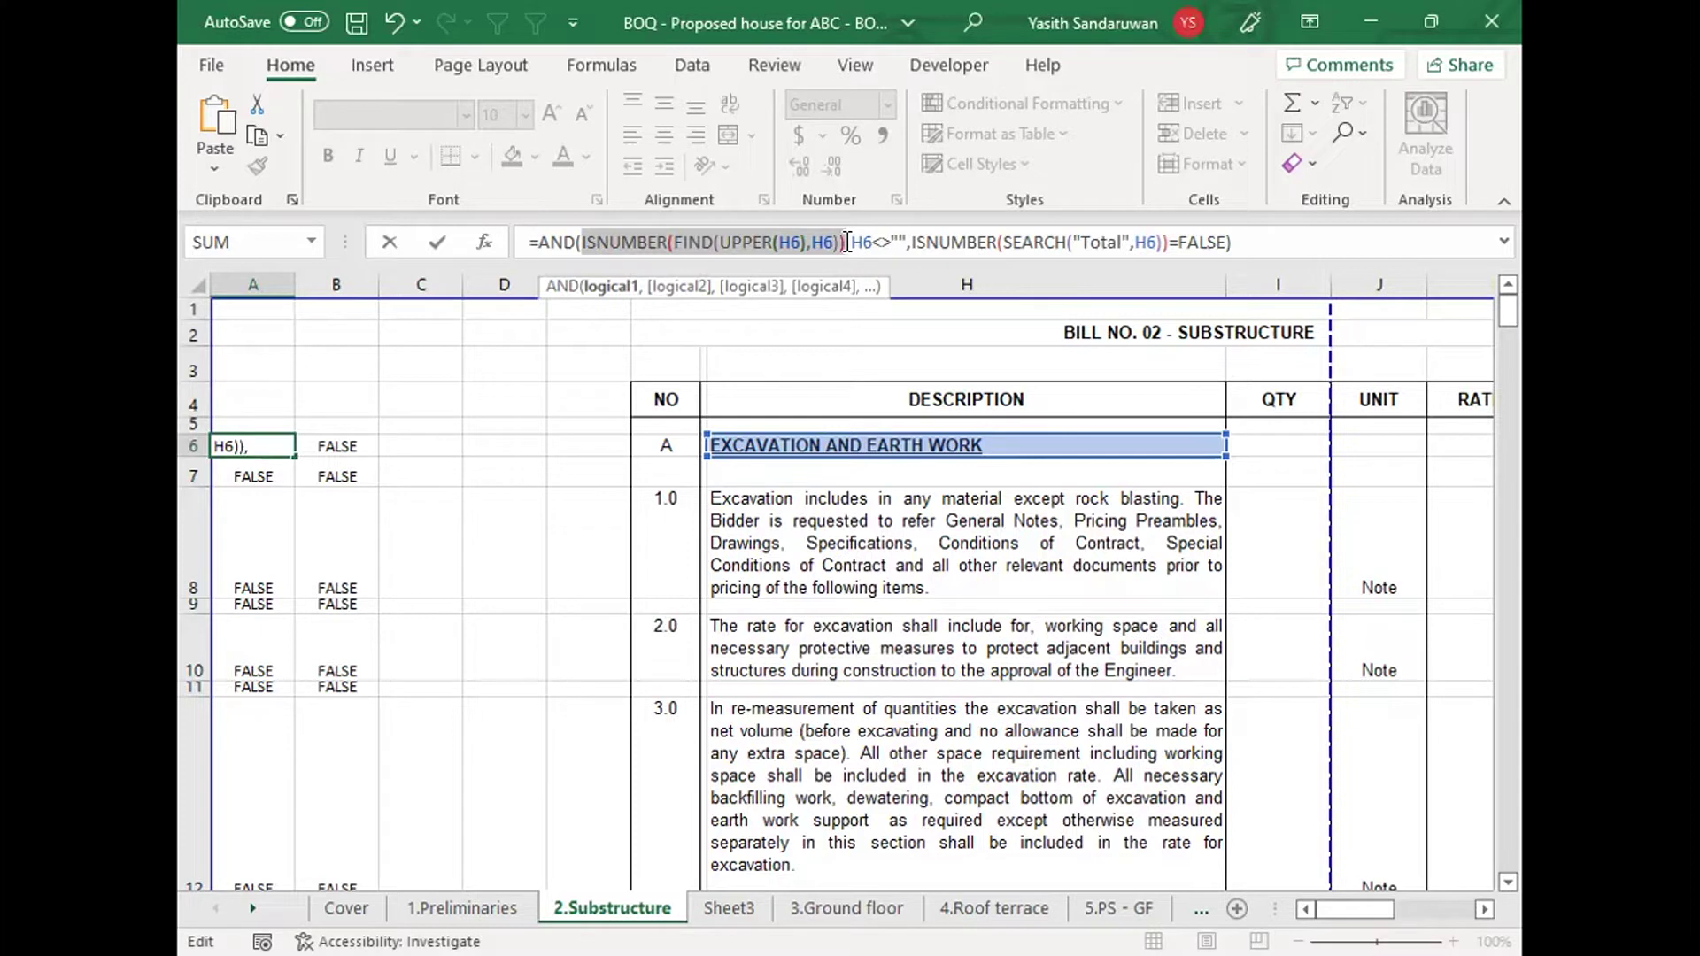
pyautogui.moveTo(850, 242); pyautogui.dragTo(909, 242)
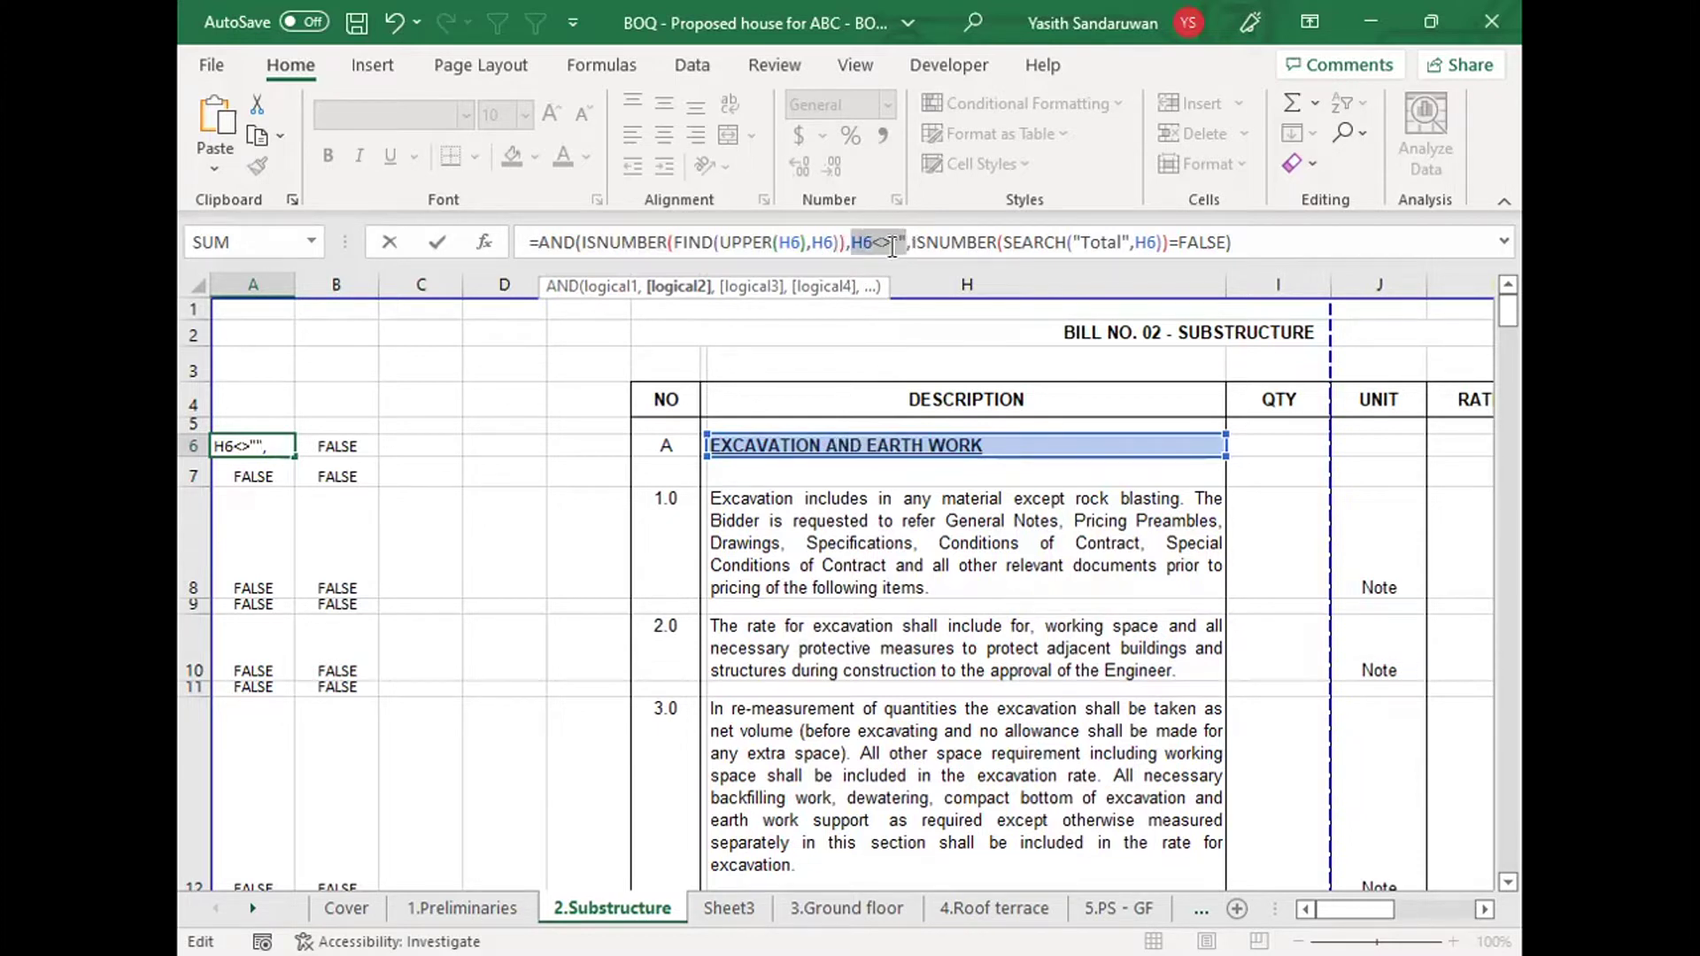
pyautogui.moveTo(913, 241); pyautogui.dragTo(1239, 242)
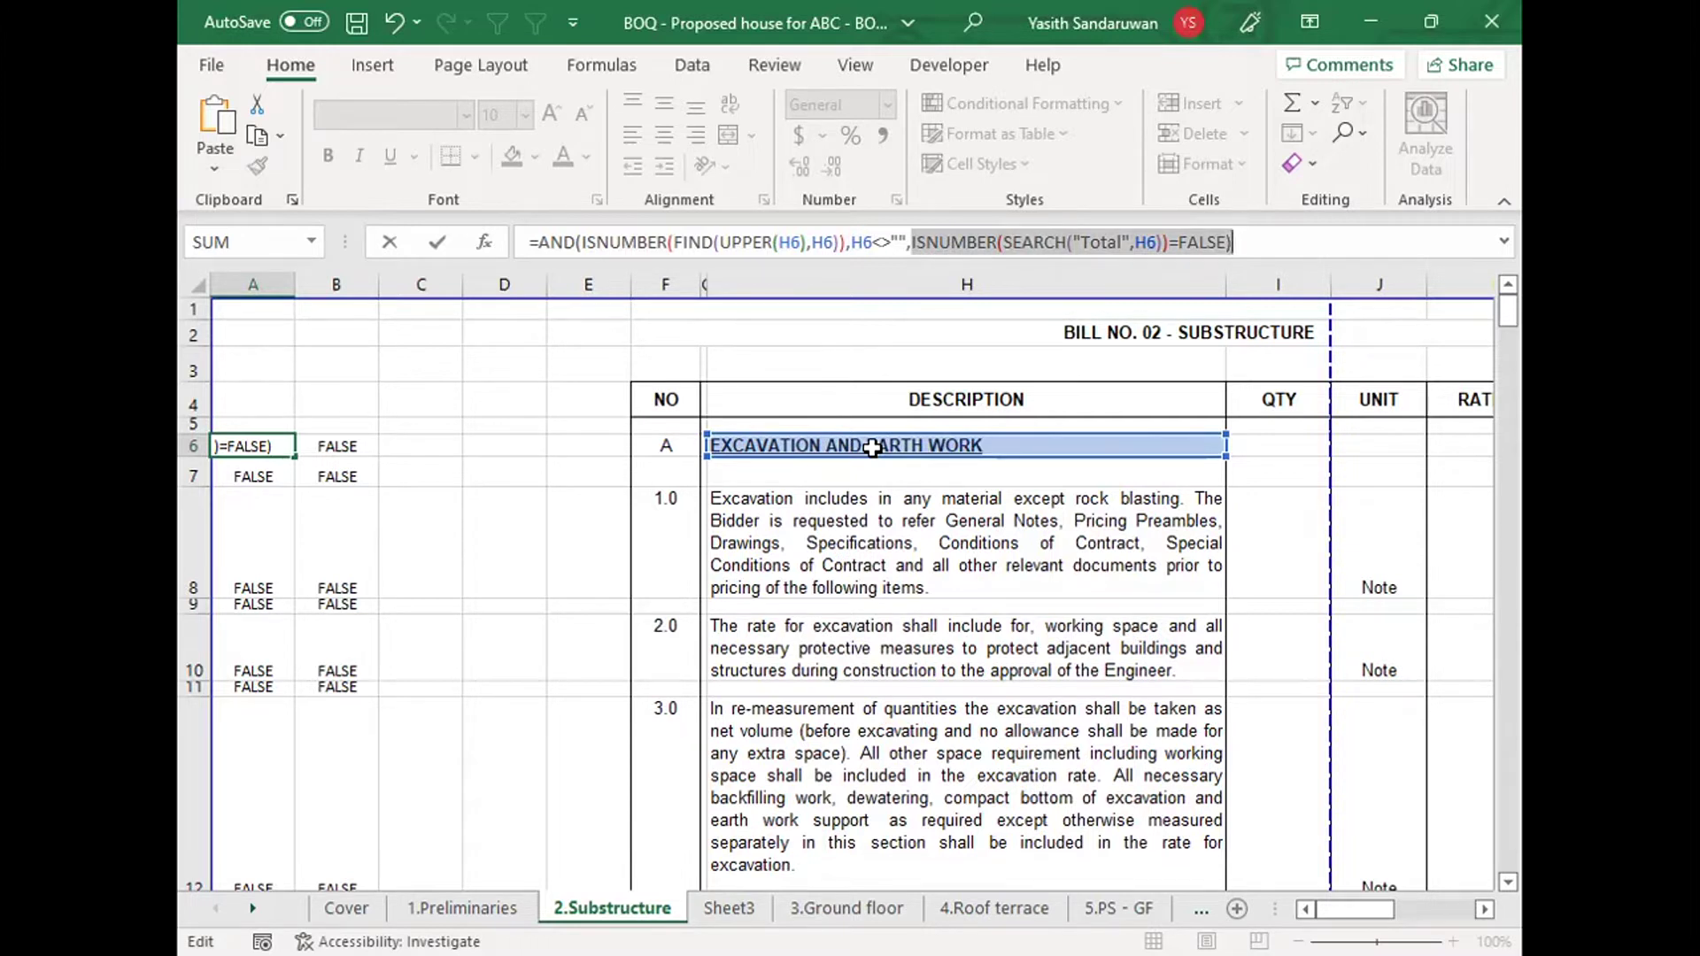
pyautogui.moveTo(908, 241); pyautogui.dragTo(1237, 243)
pyautogui.click(1239, 243)
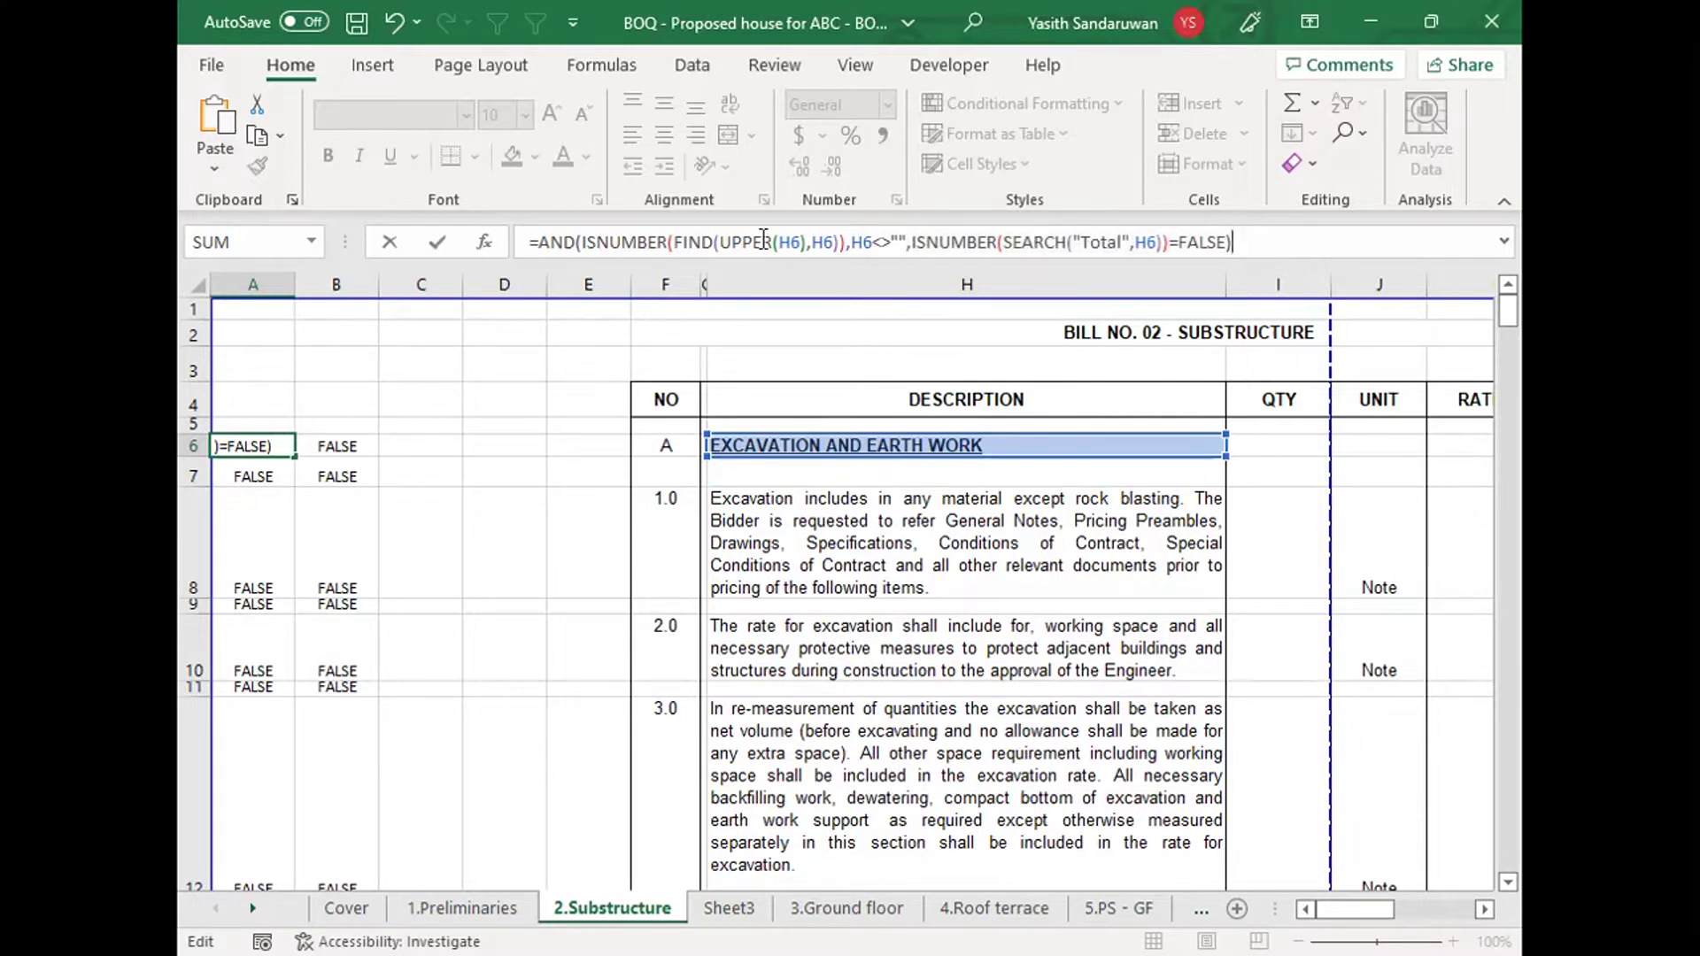
pyautogui.press('Return')
pyautogui.click(535, 550)
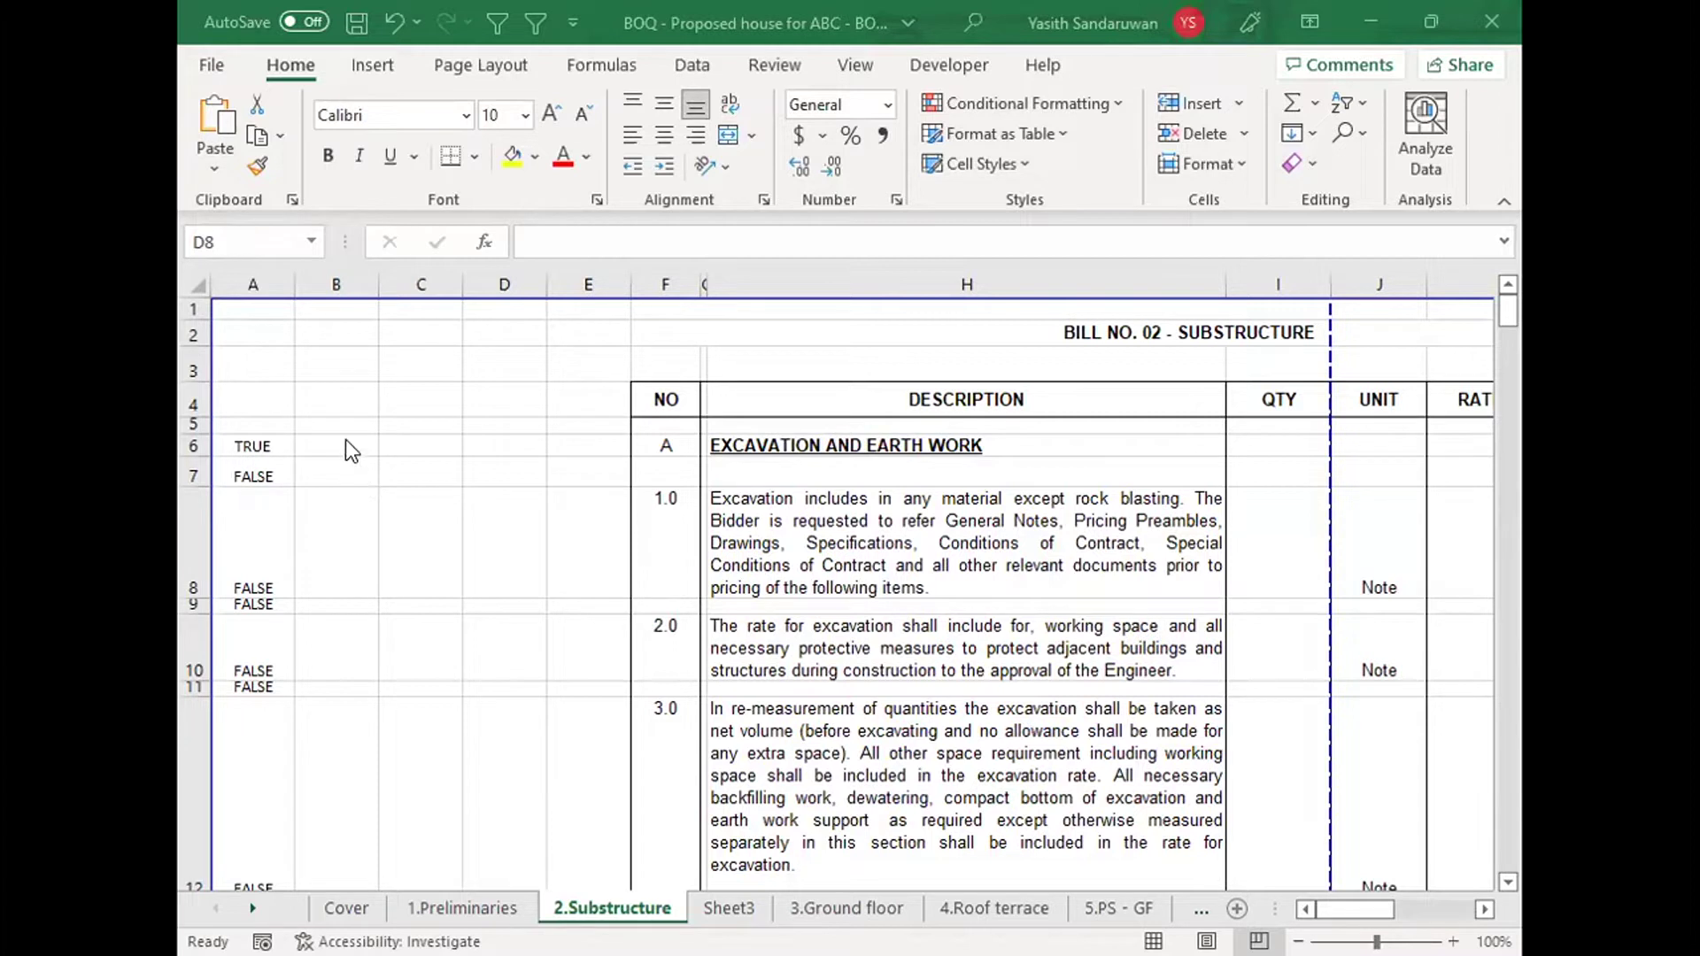
# Step: Fill the AND formula from A6 down column A to row 306 and return to the sheet's beginning
pyautogui.click(250, 444)
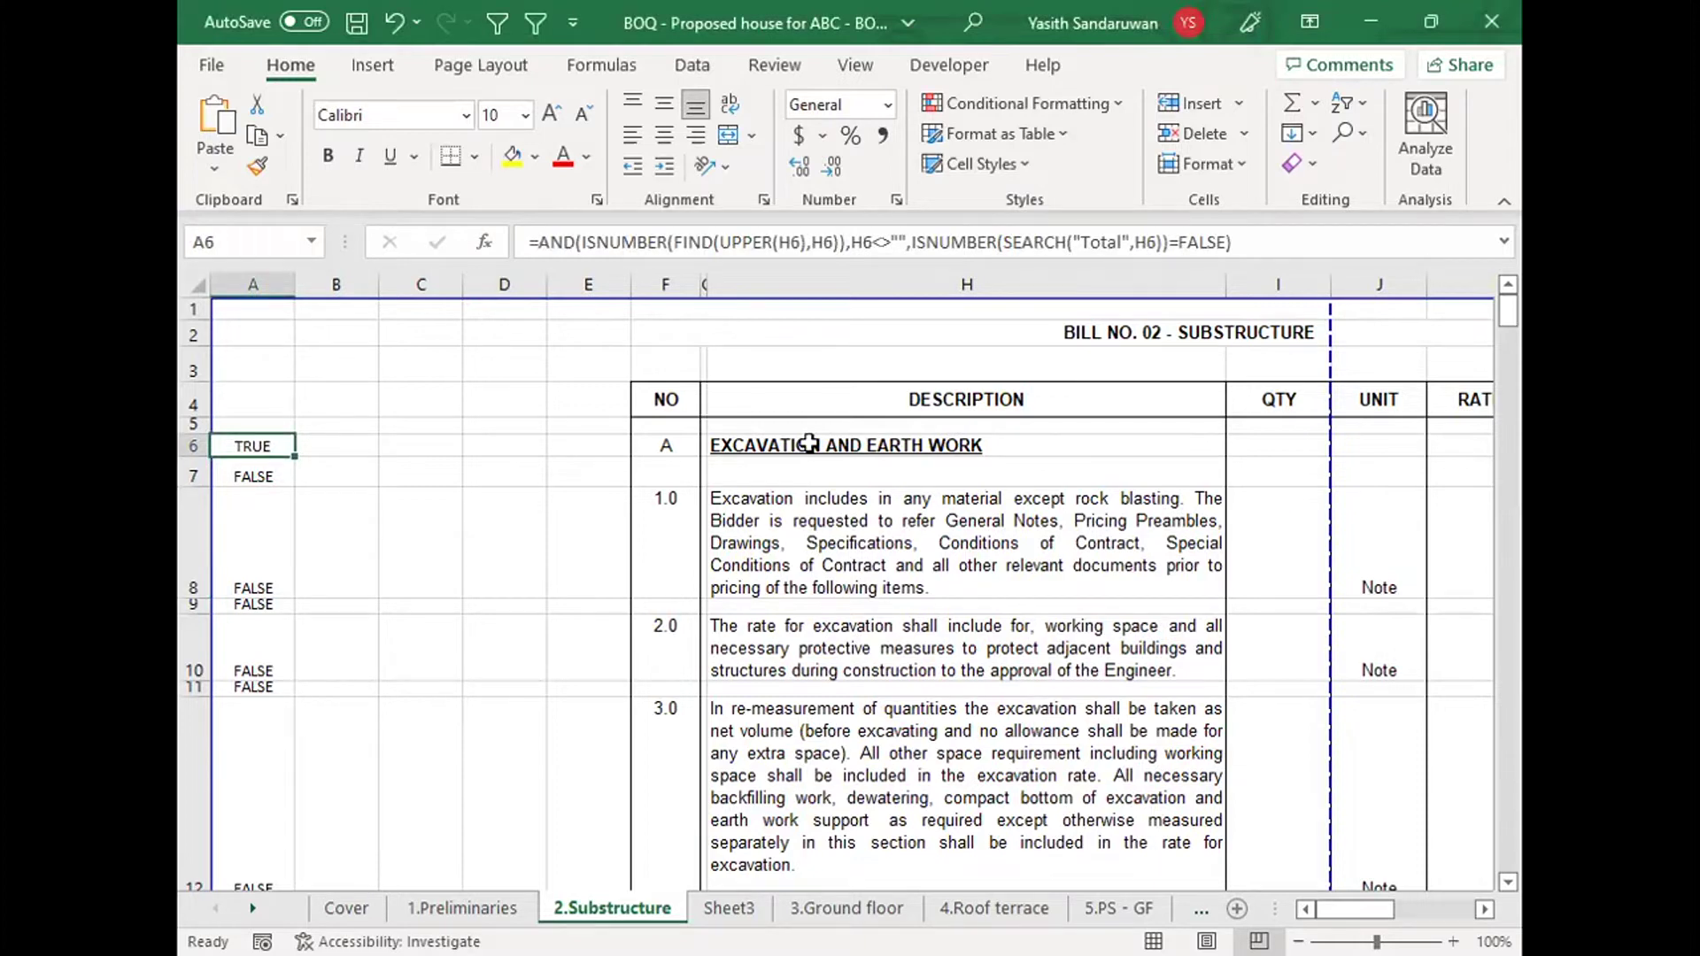
pyautogui.moveTo(293, 456)
pyautogui.mouseDown()
pyautogui.moveTo(293, 895)
pyautogui.moveTo(306, 681)
pyautogui.moveTo(321, 893)
pyautogui.moveTo(332, 666)
pyautogui.moveTo(326, 893)
pyautogui.moveTo(299, 890)
pyautogui.moveTo(296, 808)
pyautogui.moveTo(455, 353)
pyautogui.moveTo(459, 254)
pyautogui.moveTo(410, 501)
pyautogui.moveTo(301, 113)
pyautogui.moveTo(299, 332)
pyautogui.moveTo(341, 179)
pyautogui.moveTo(319, 314)
pyautogui.moveTo(319, 78)
pyautogui.moveTo(320, 438)
pyautogui.mouseUp()
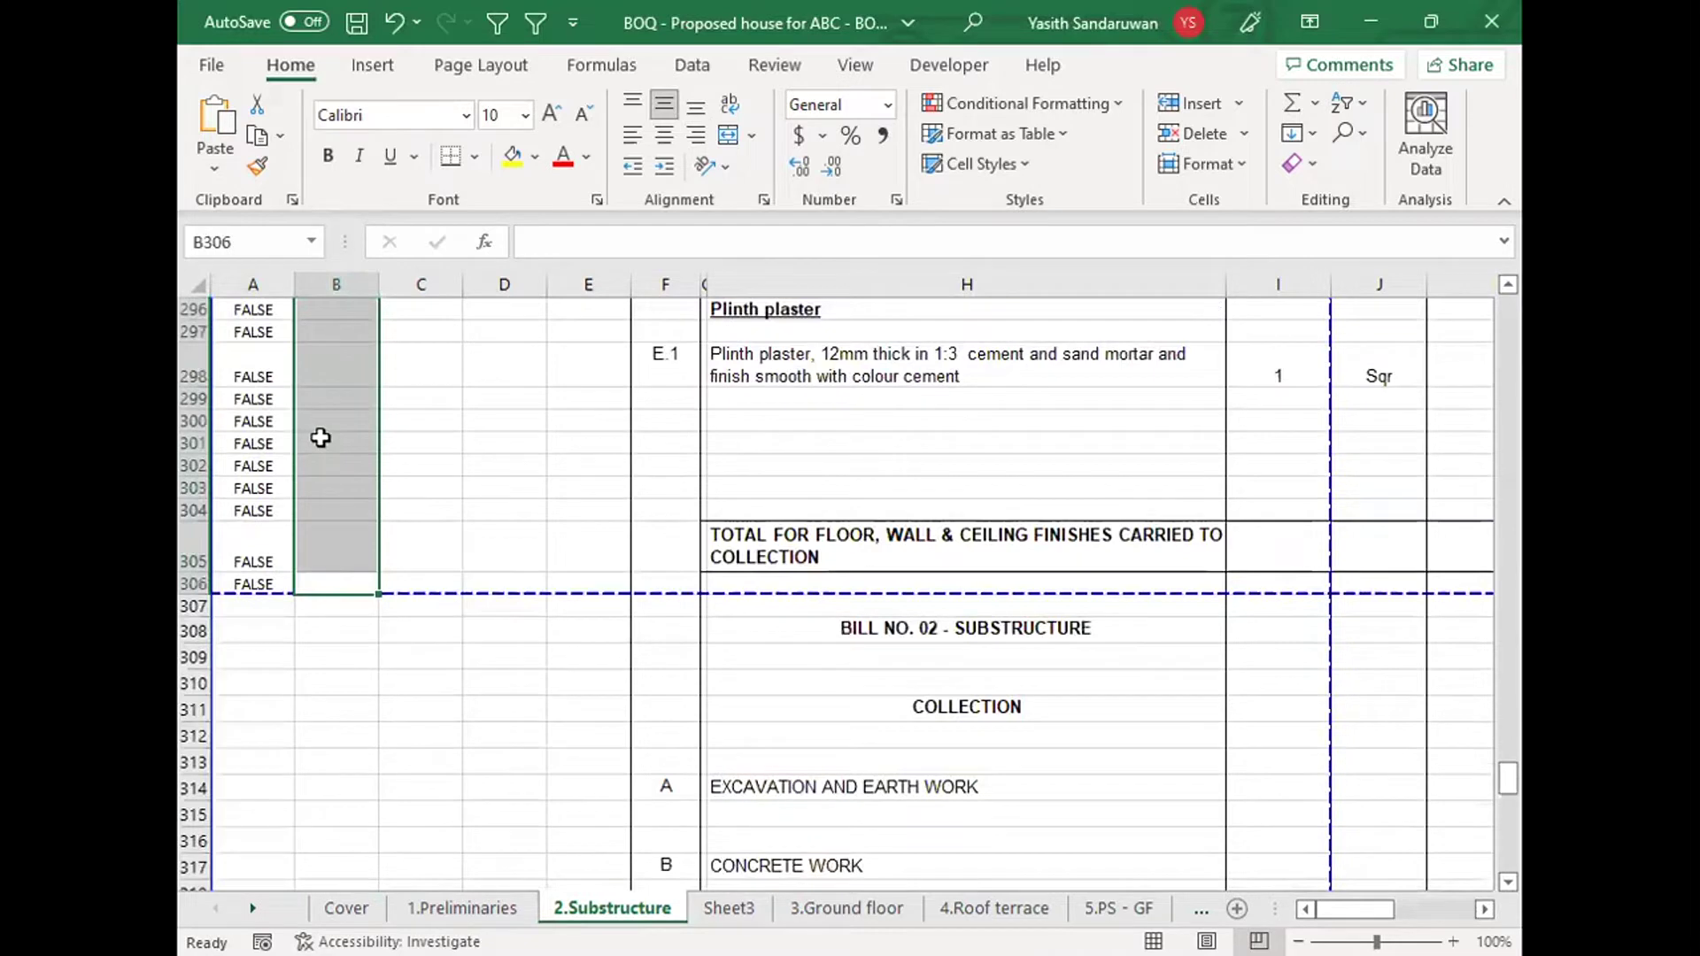
pyautogui.click(608, 397)
pyautogui.moveTo(1507, 781); pyautogui.dragTo(1507, 303)
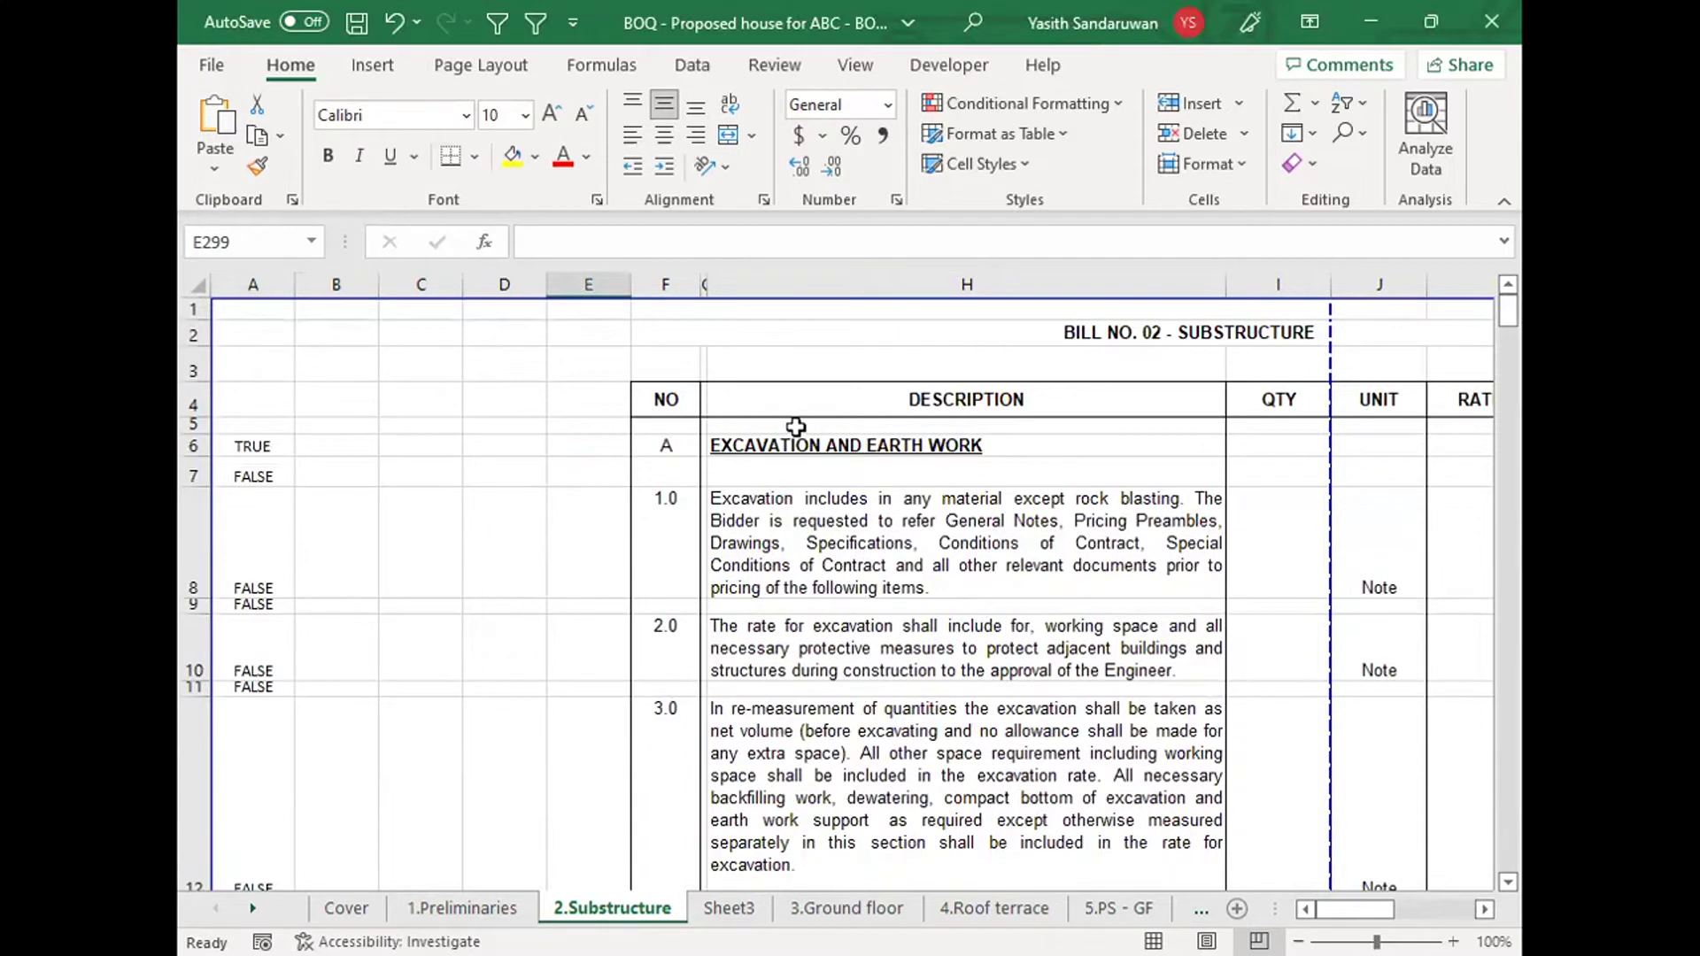
# Step: Start an IF formula in B6 with A6=TRUE as its logical test
pyautogui.click(267, 438)
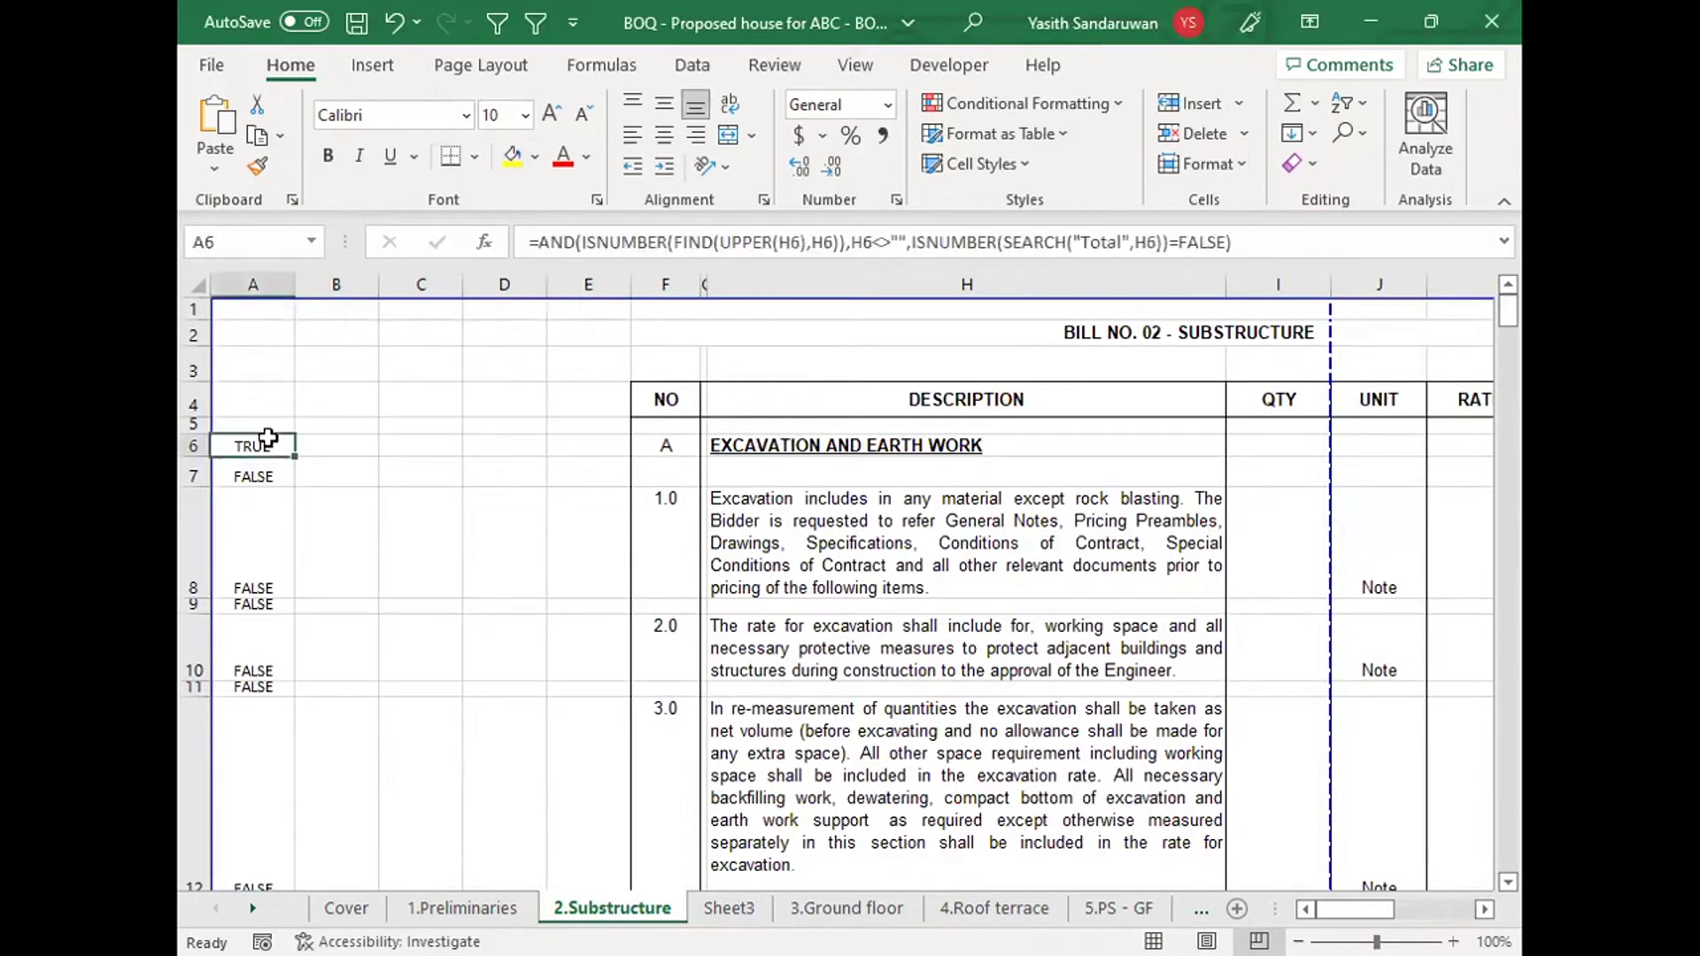
pyautogui.click(370, 427)
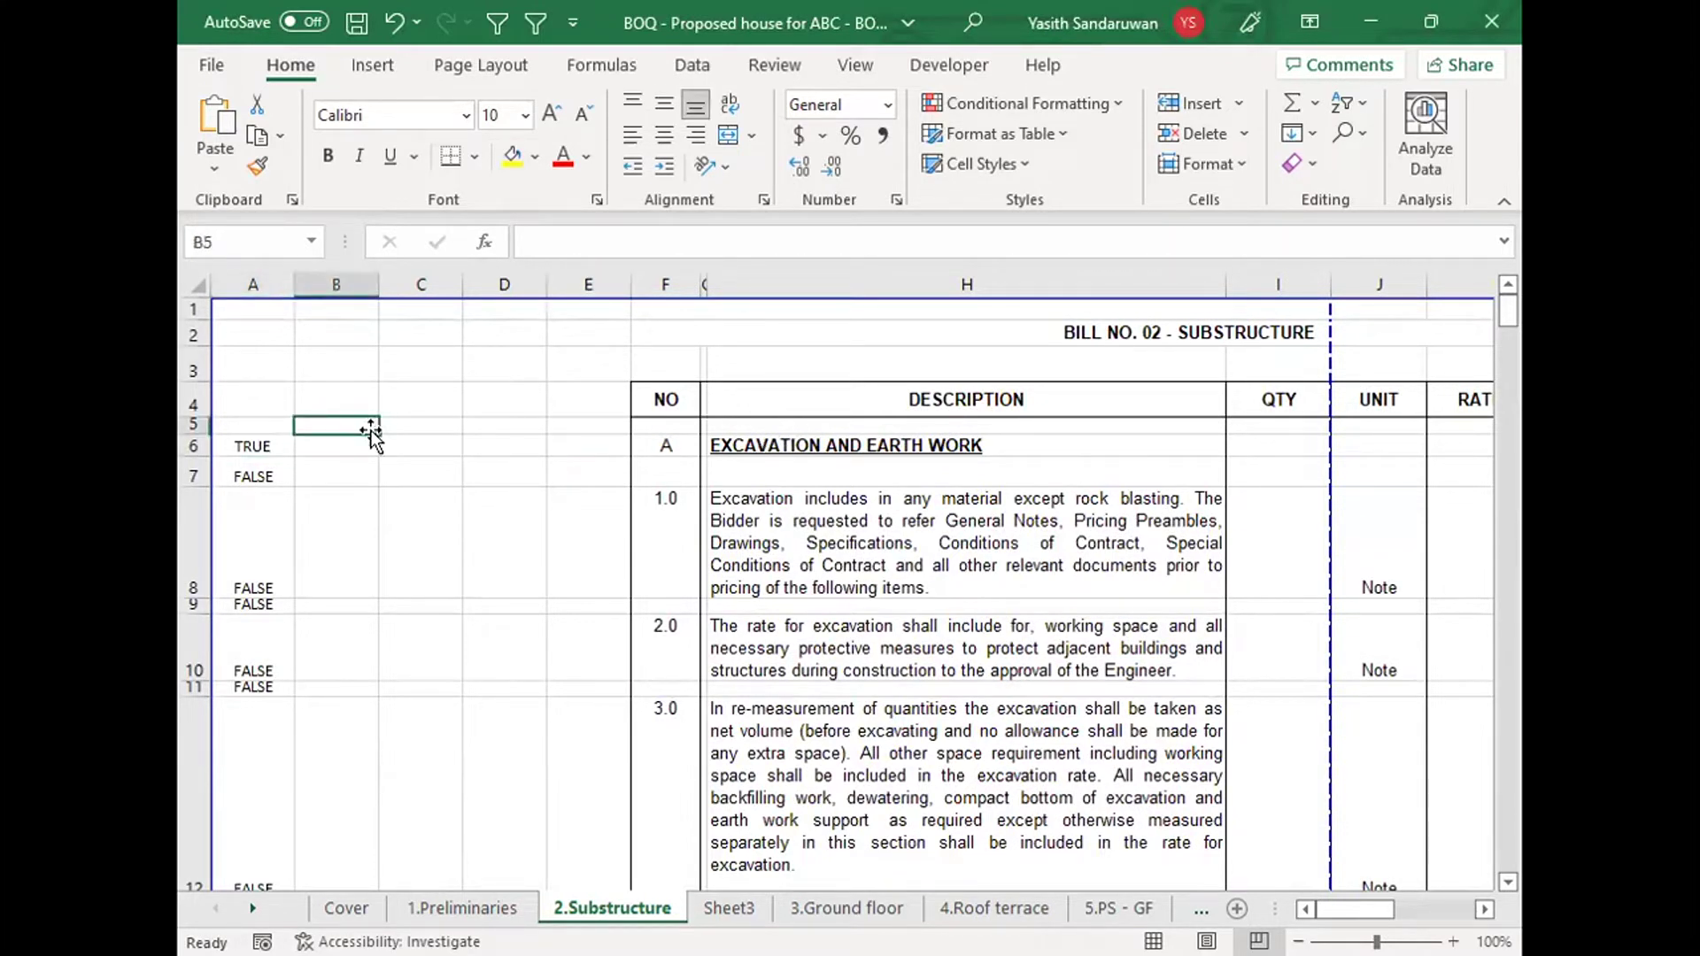
pyautogui.press('Down')
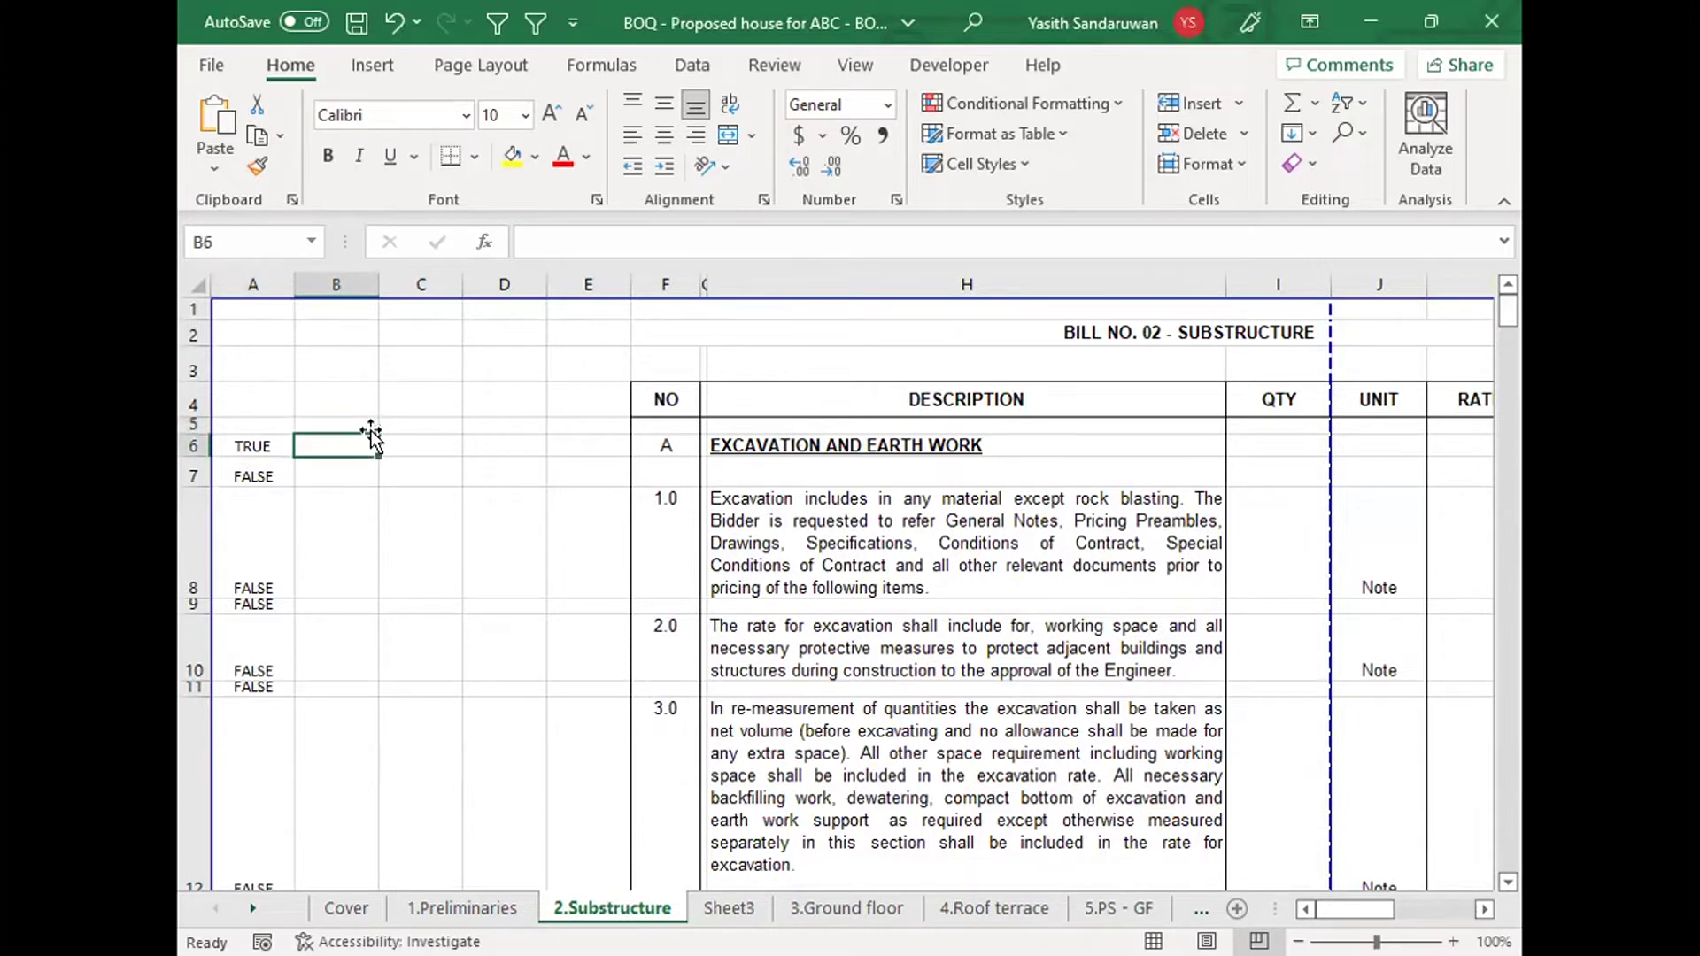
pyautogui.press('Left')
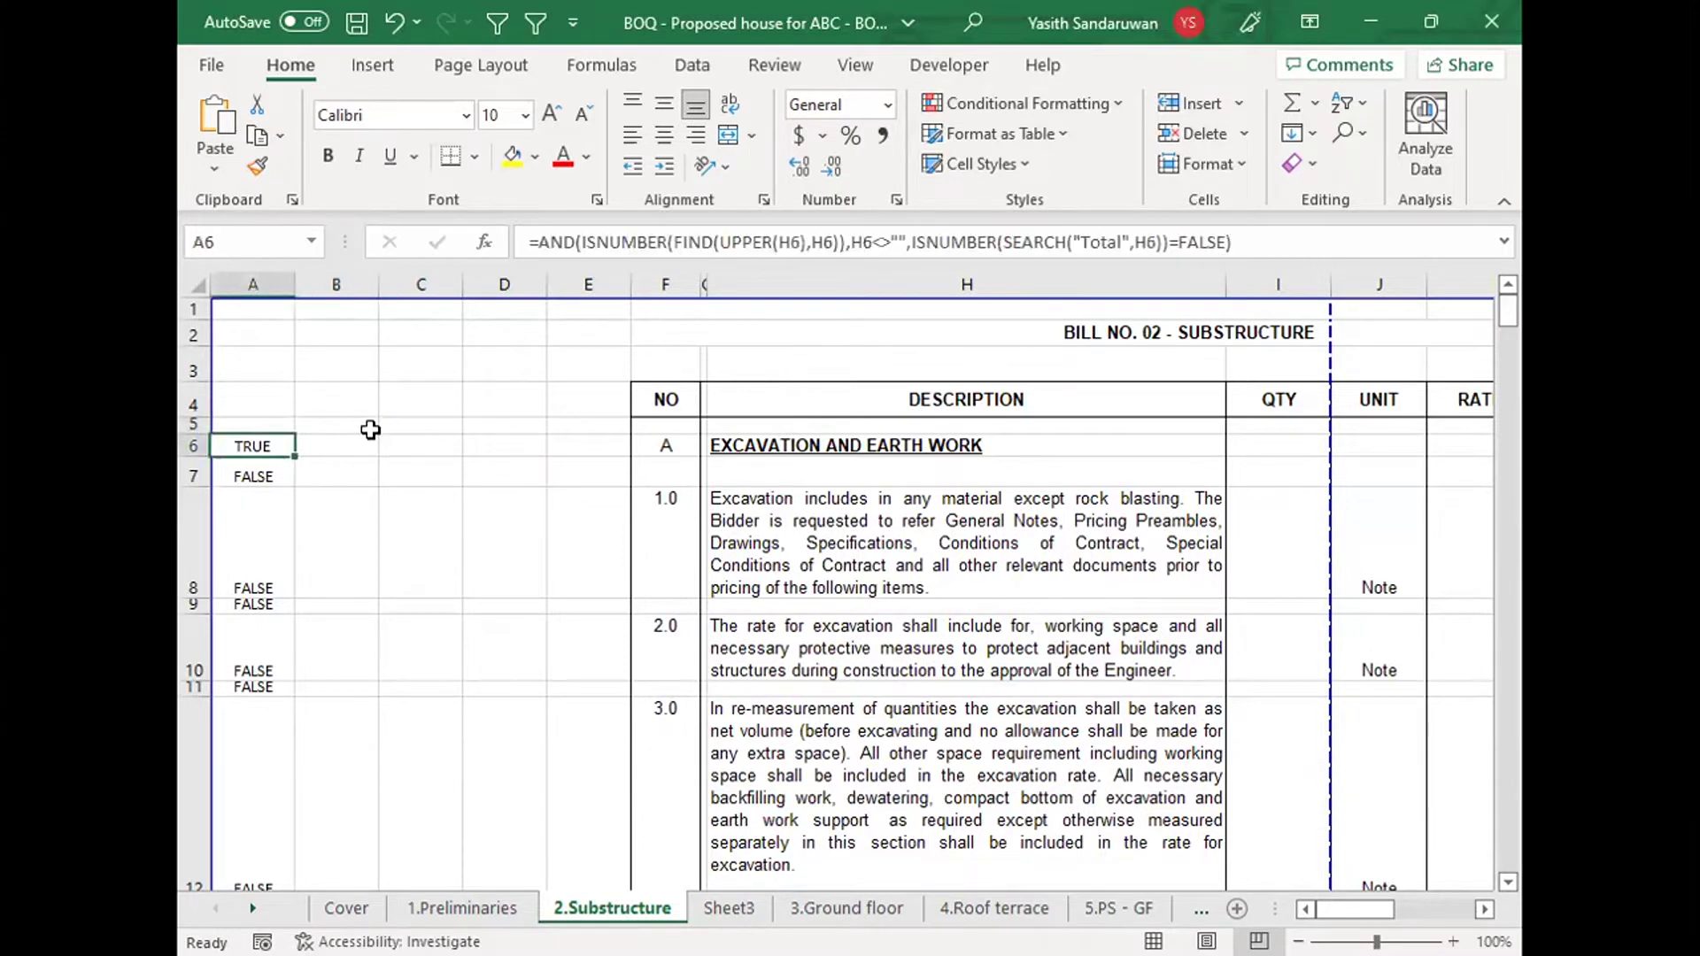
pyautogui.press('Right')
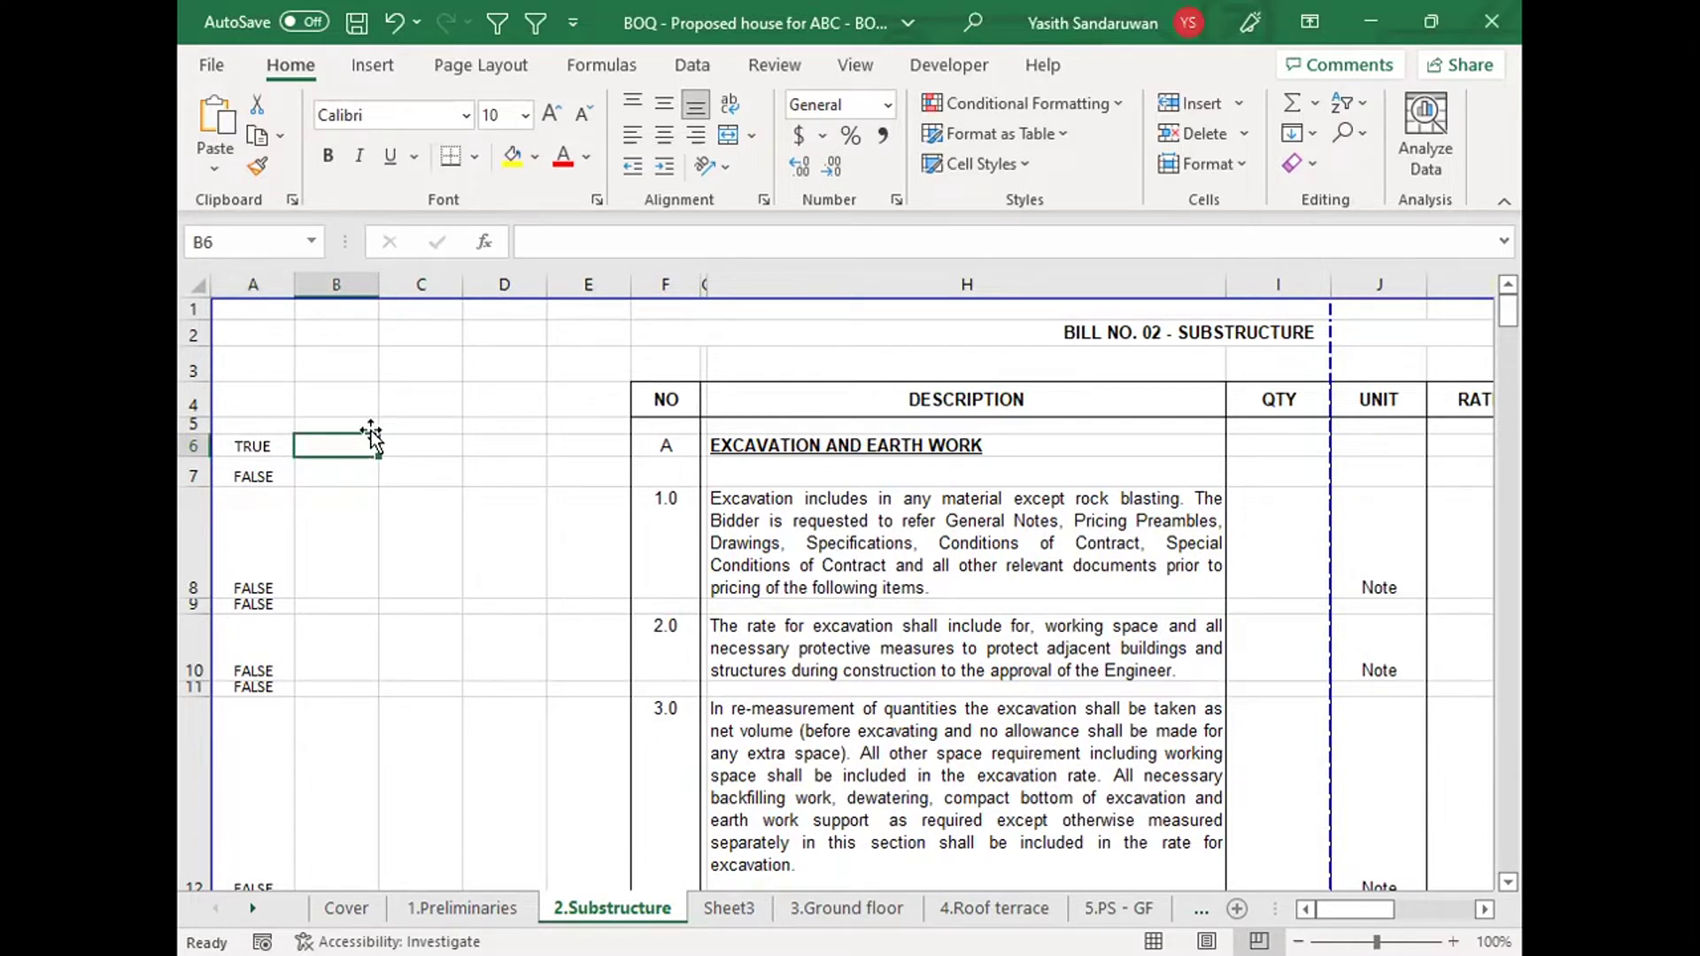
pyautogui.write('=')
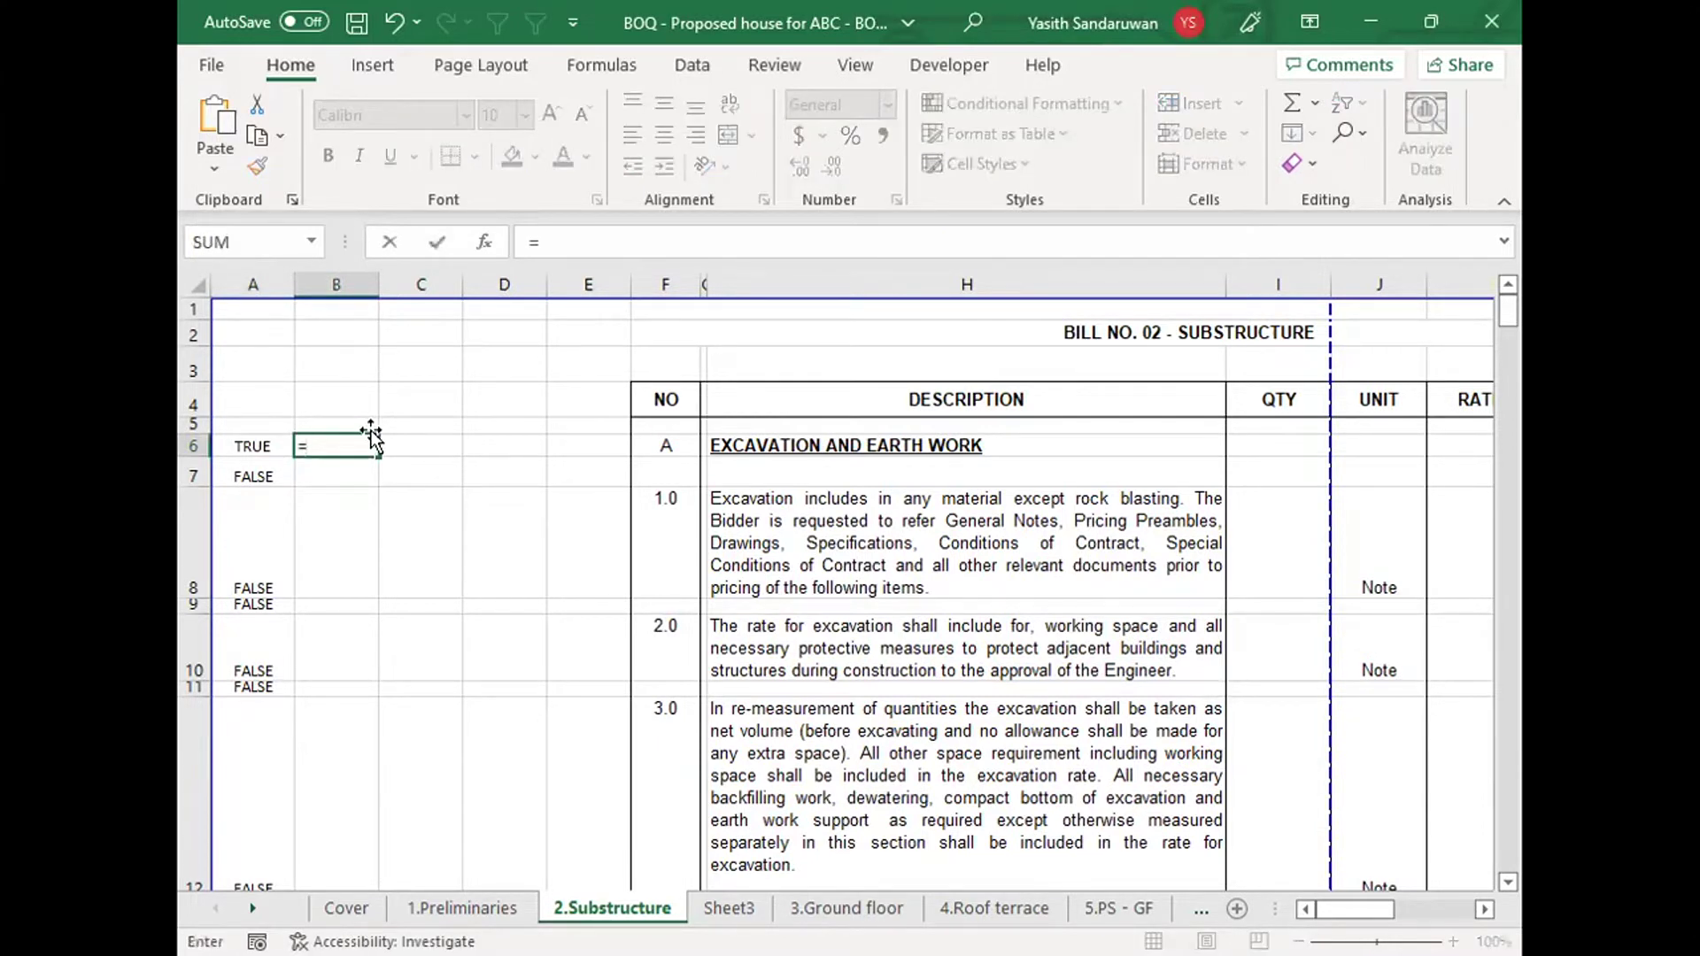
pyautogui.write('if(')
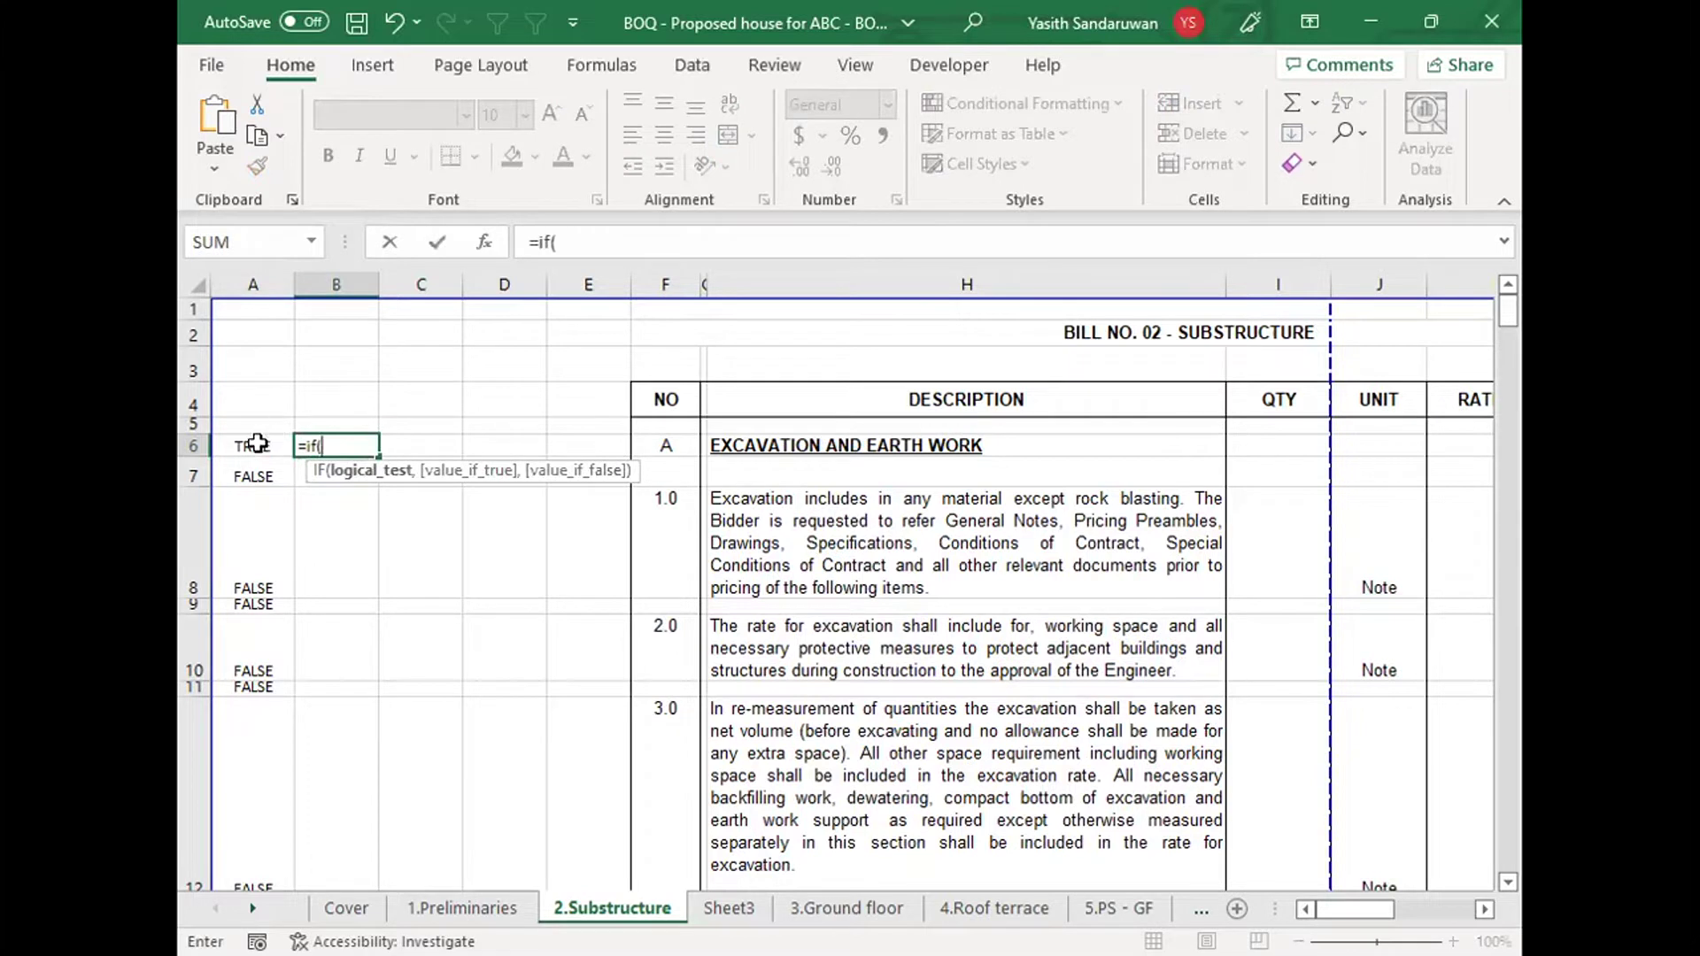
pyautogui.click(256, 442)
pyautogui.write('=t')
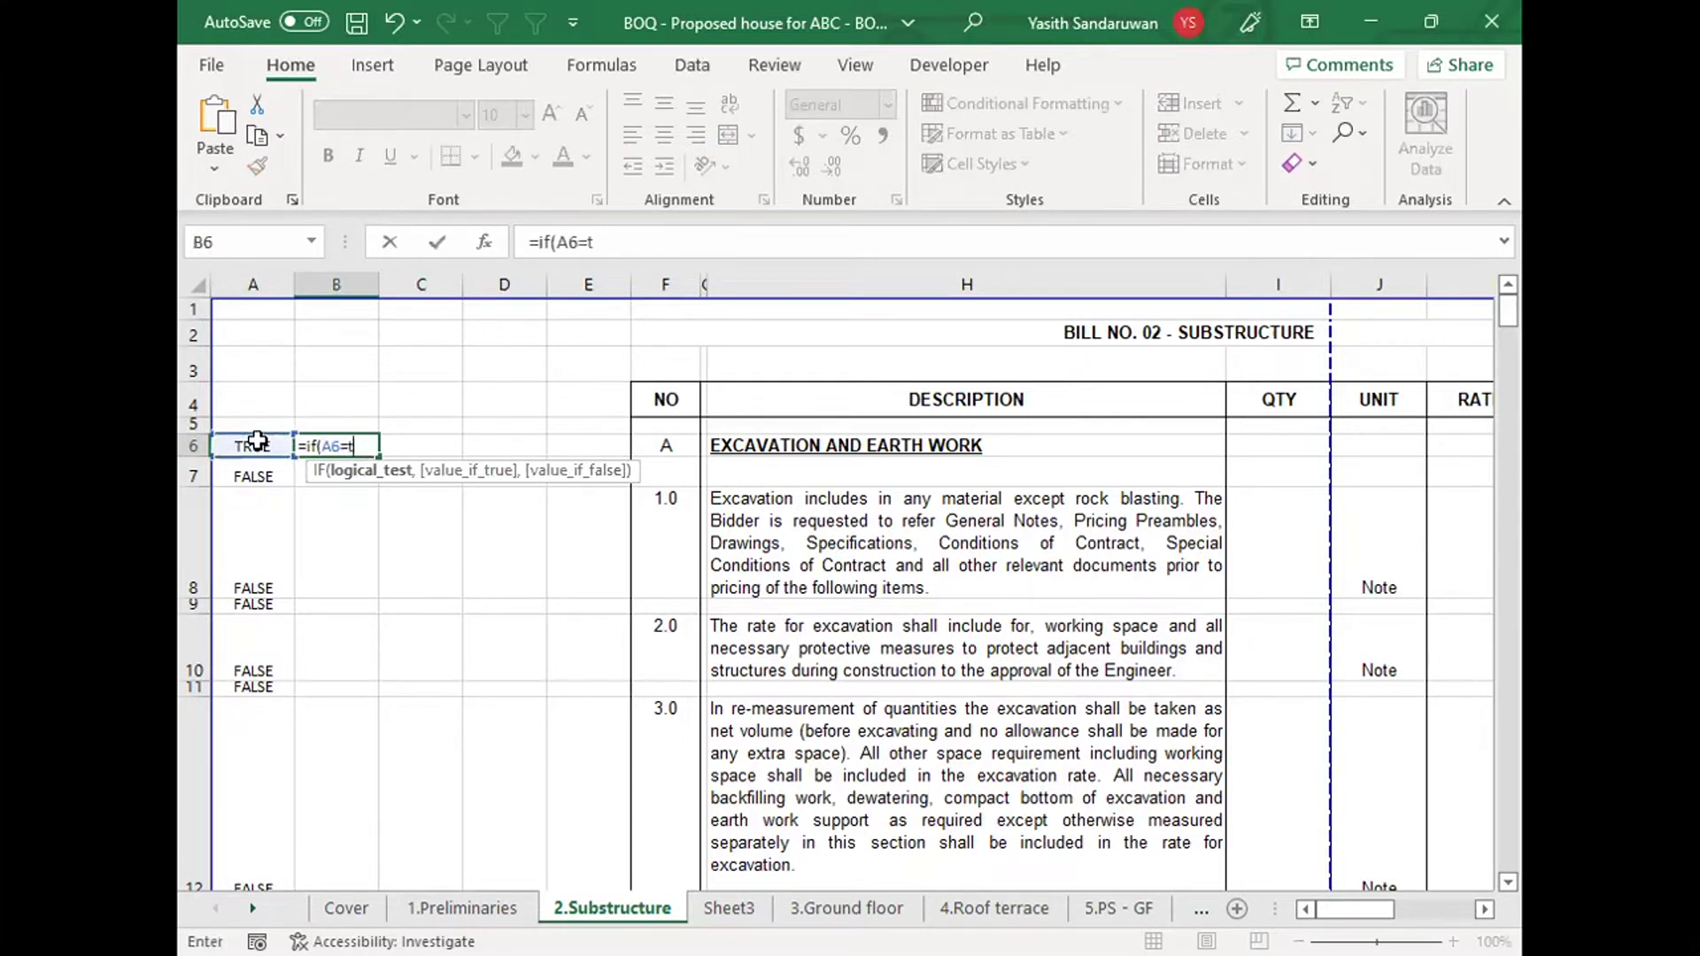
pyautogui.write('rue')
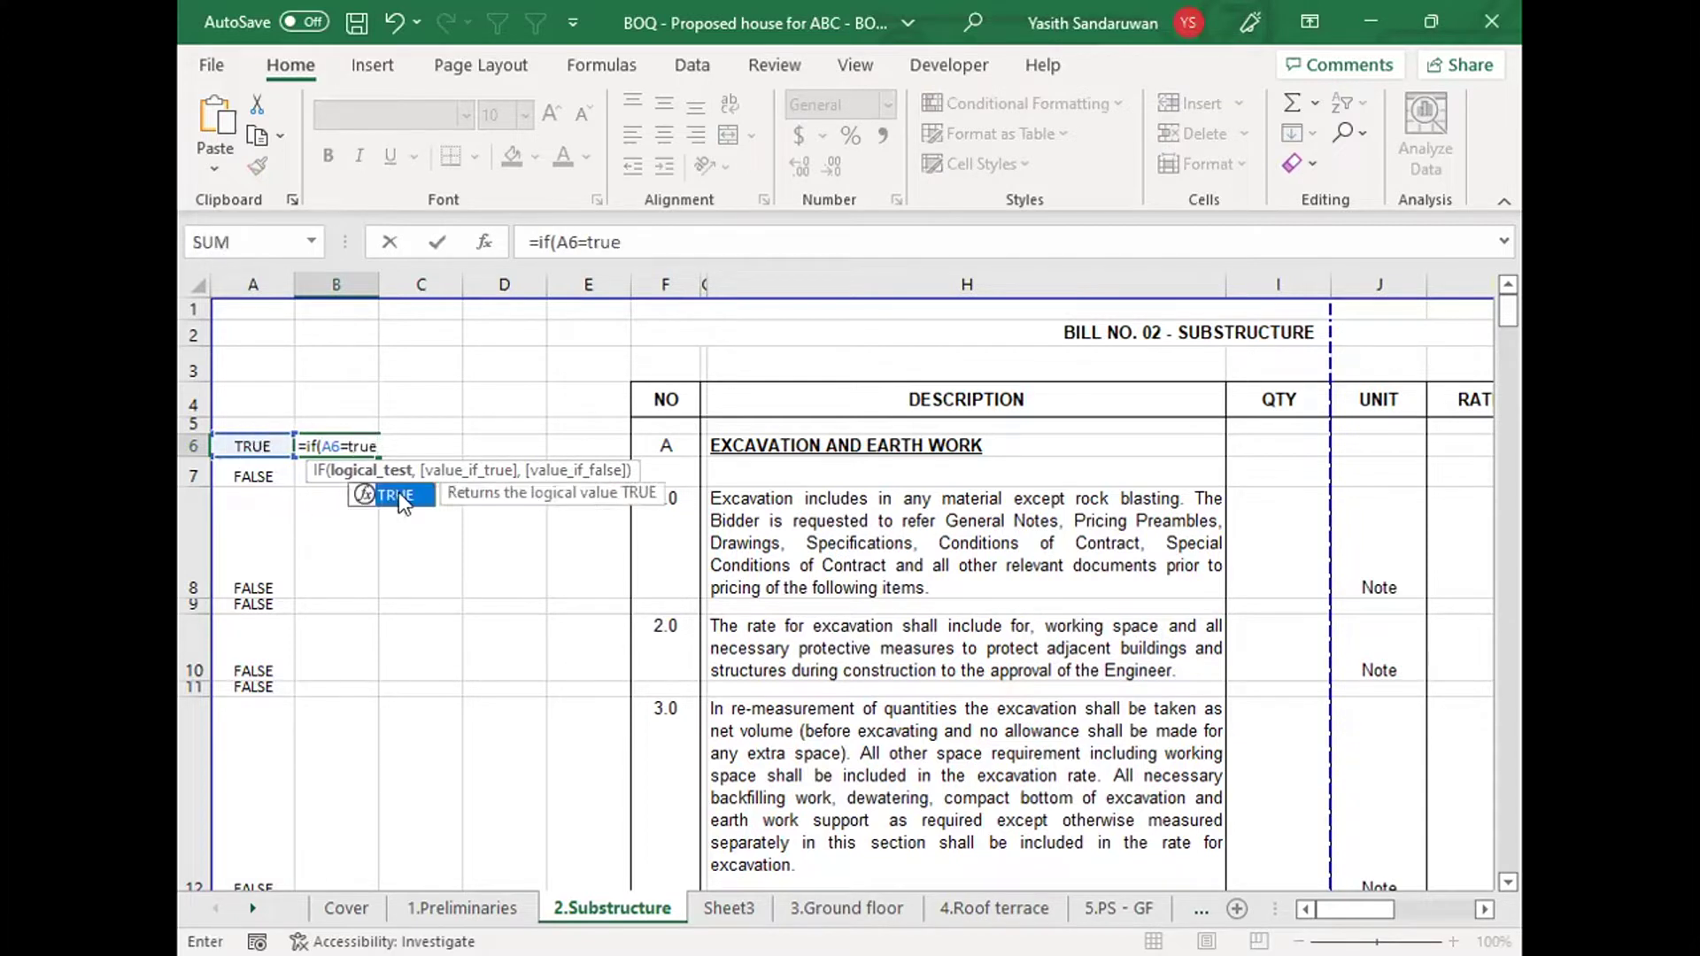
pyautogui.doubleClick(396, 493)
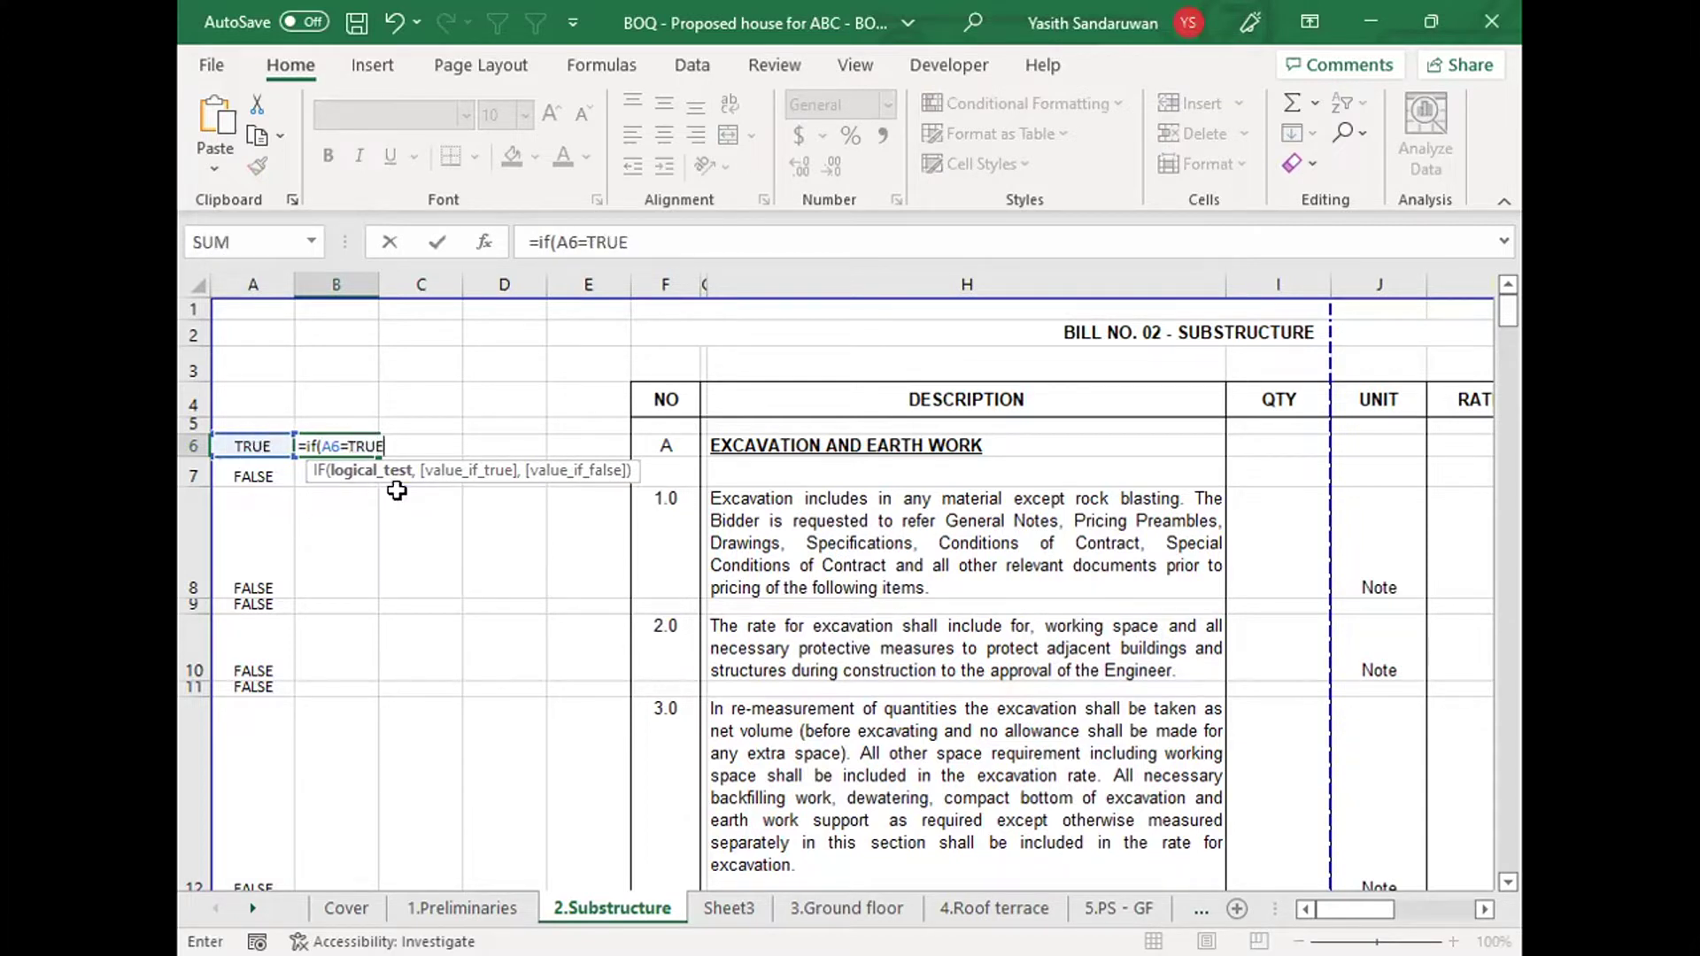
pyautogui.write(',')
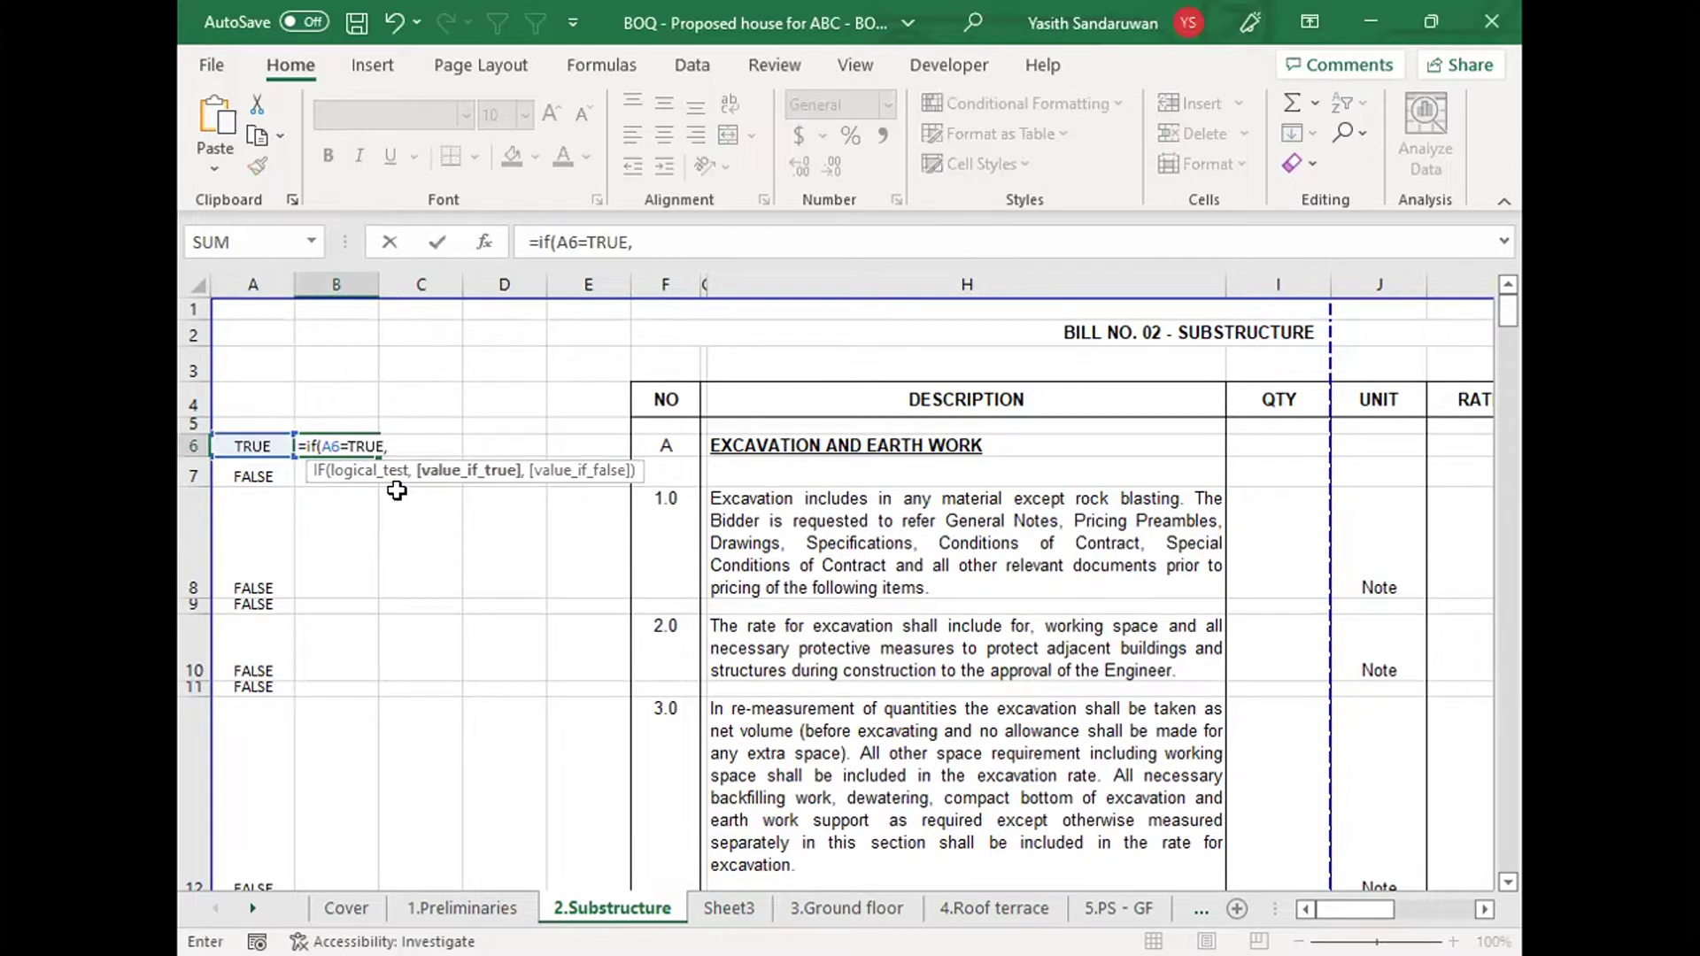
# Step: Finish the IF formula in B6 with B5+1 as the true value and B5 as the false value, giving =IF(A6=TRUE,B5+1,B5)
pyautogui.click(344, 426)
pyautogui.write('+')
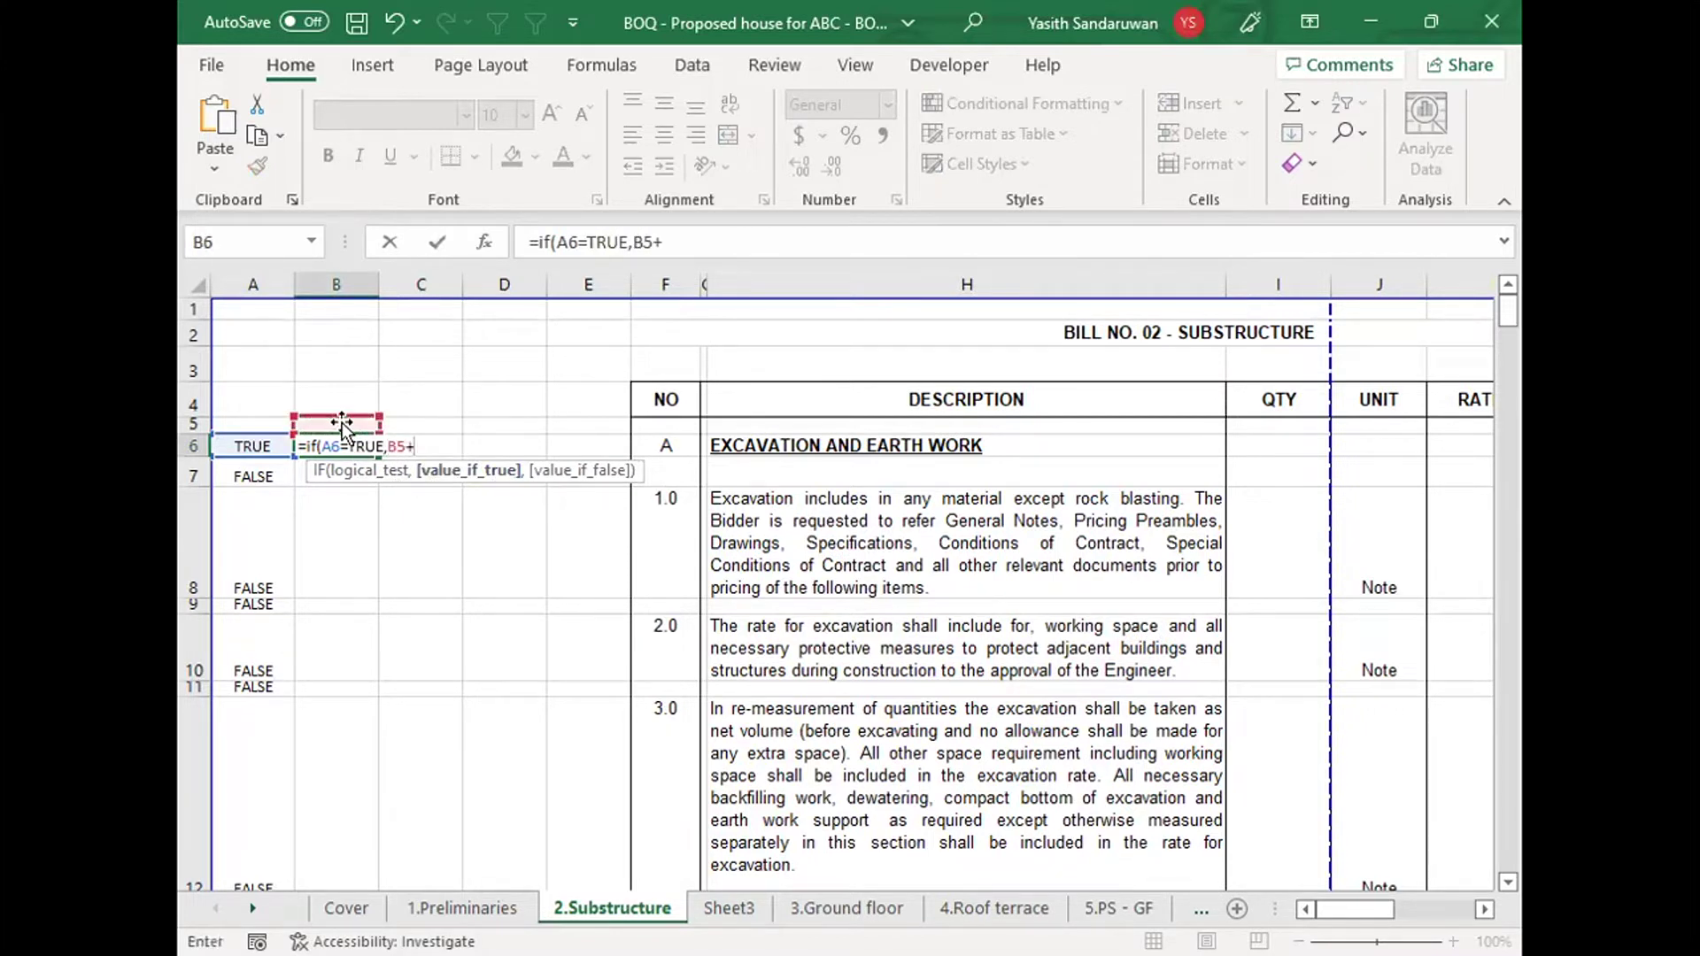
pyautogui.write('1,')
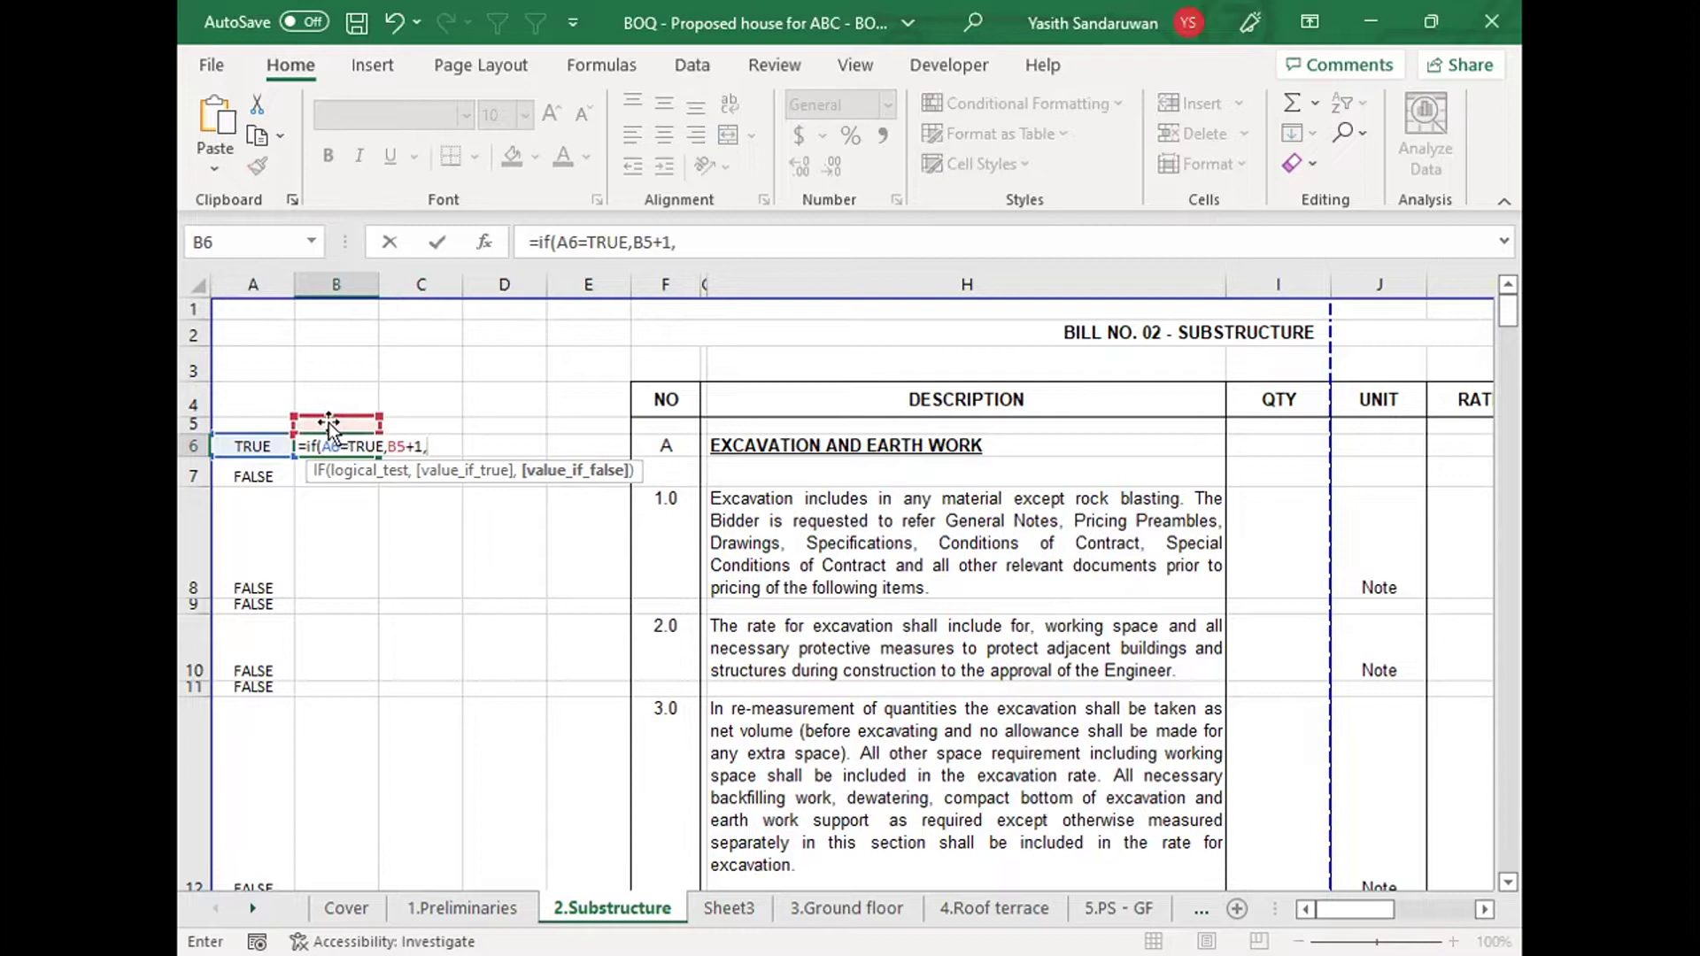
pyautogui.click(331, 356)
pyautogui.press('Down')
pyautogui.press('Down')
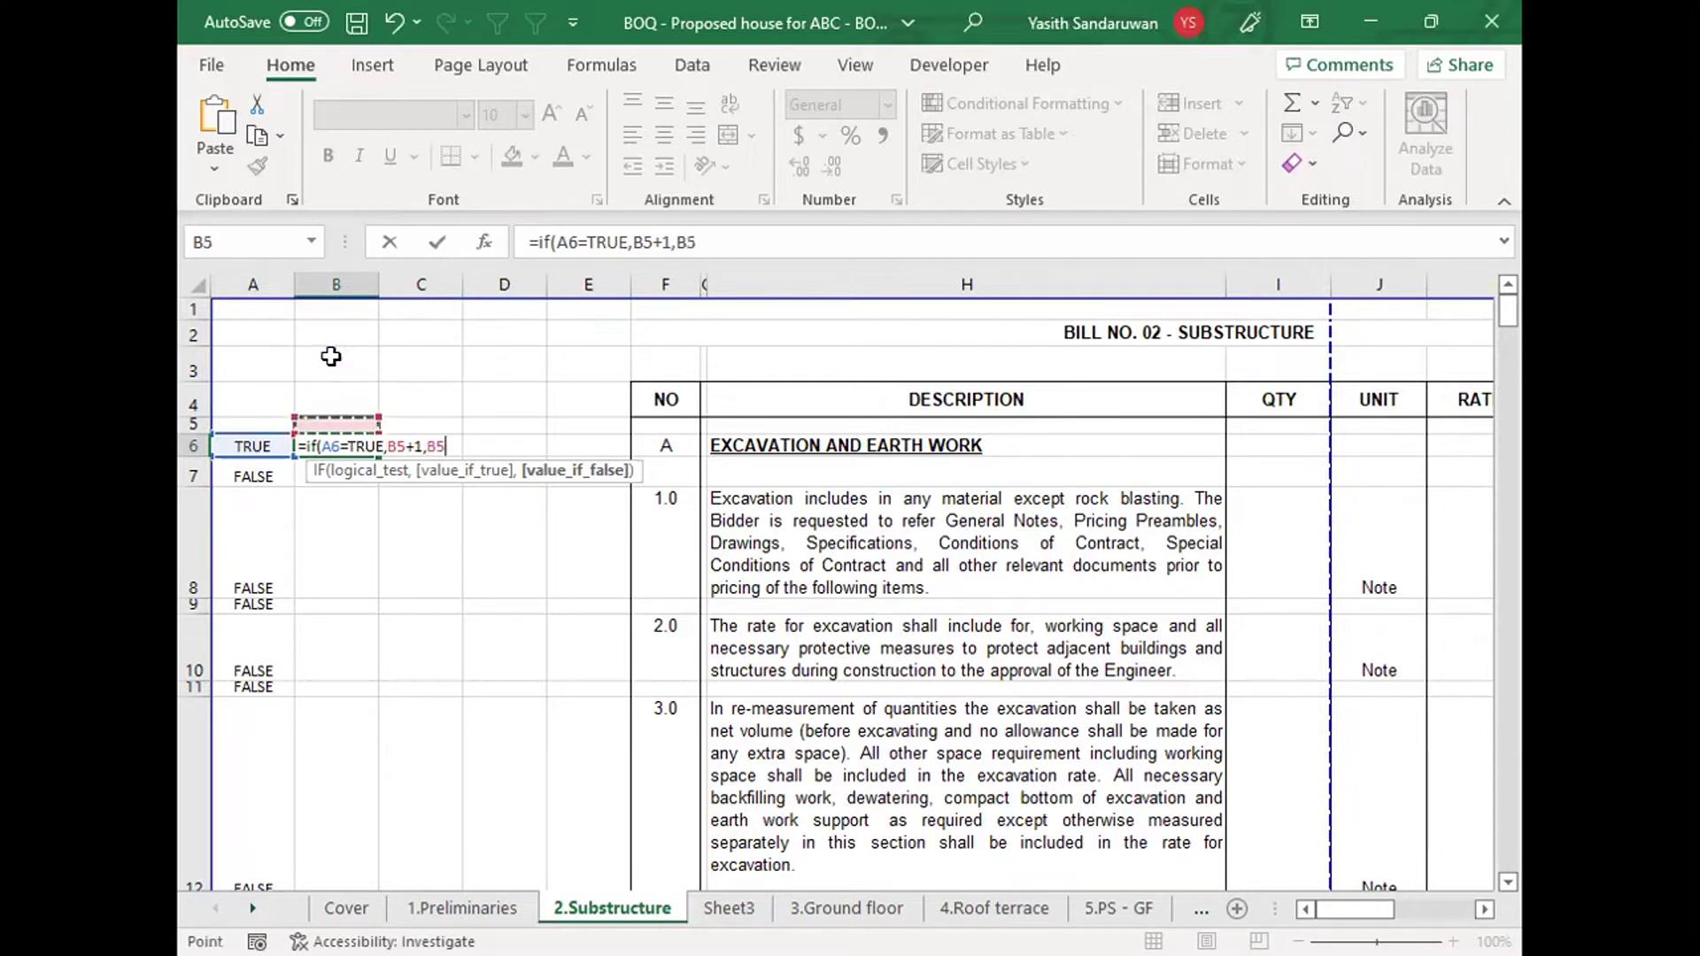
pyautogui.write(')')
pyautogui.press('Return')
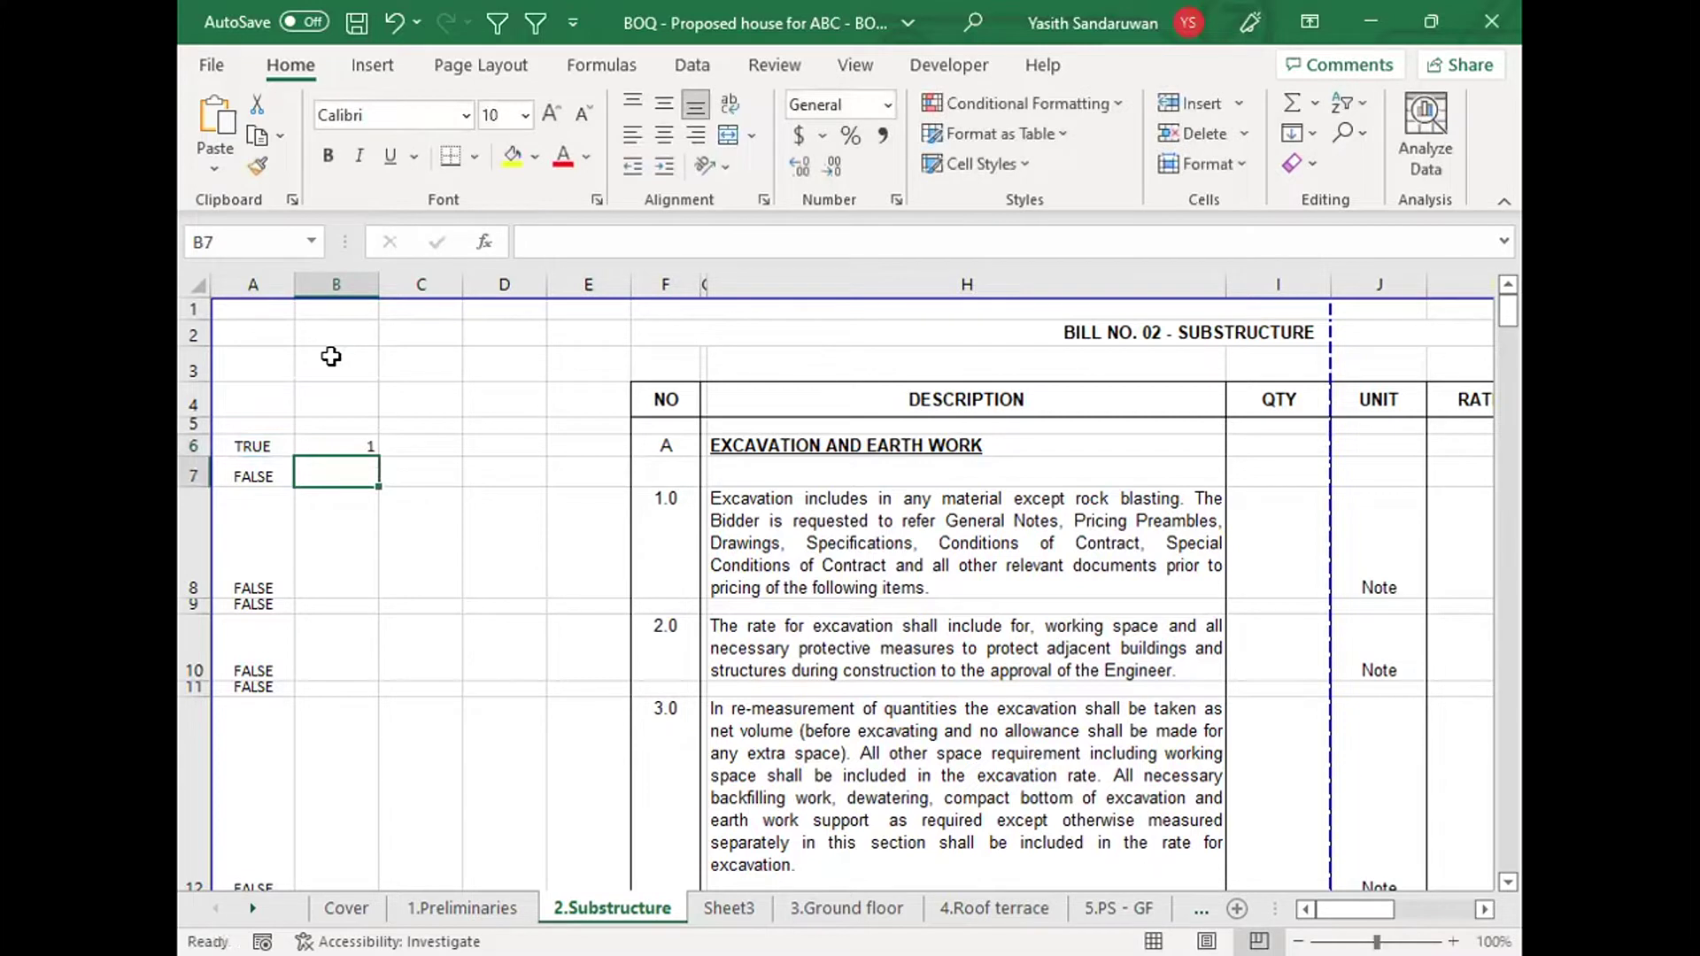
# Step: Fill the IF formula from B6 down to B8 and check the copied formulas in B7 and B8
pyautogui.click(342, 444)
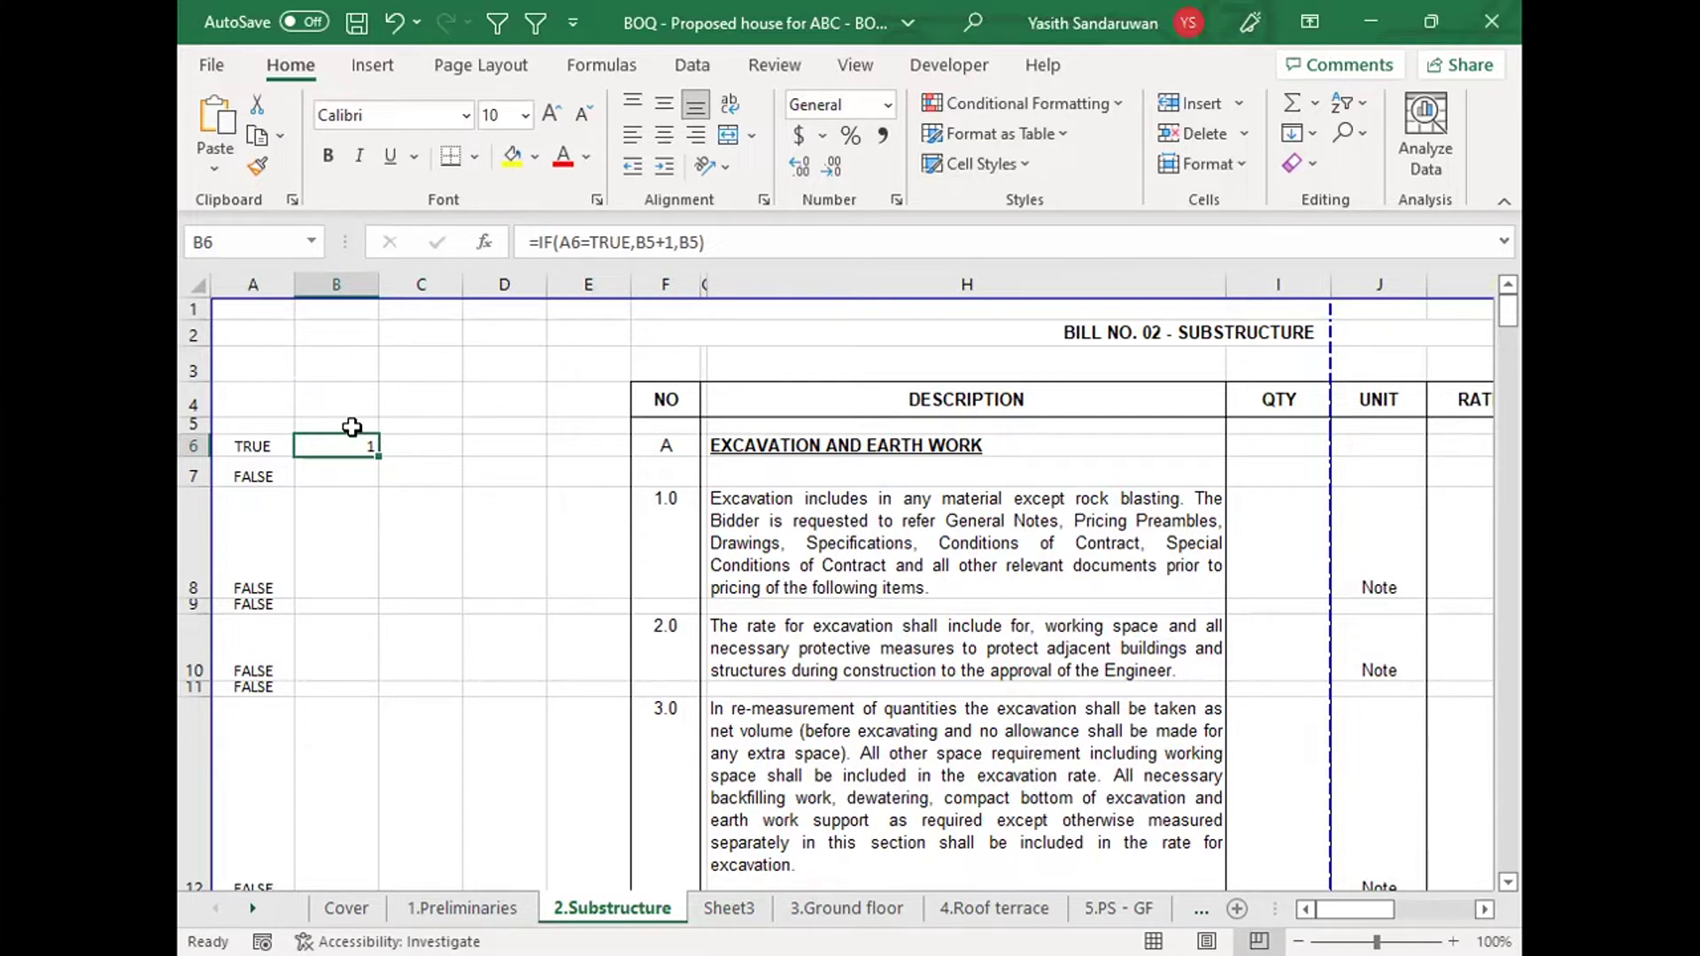
pyautogui.moveTo(380, 458); pyautogui.dragTo(379, 486)
pyautogui.click(342, 476)
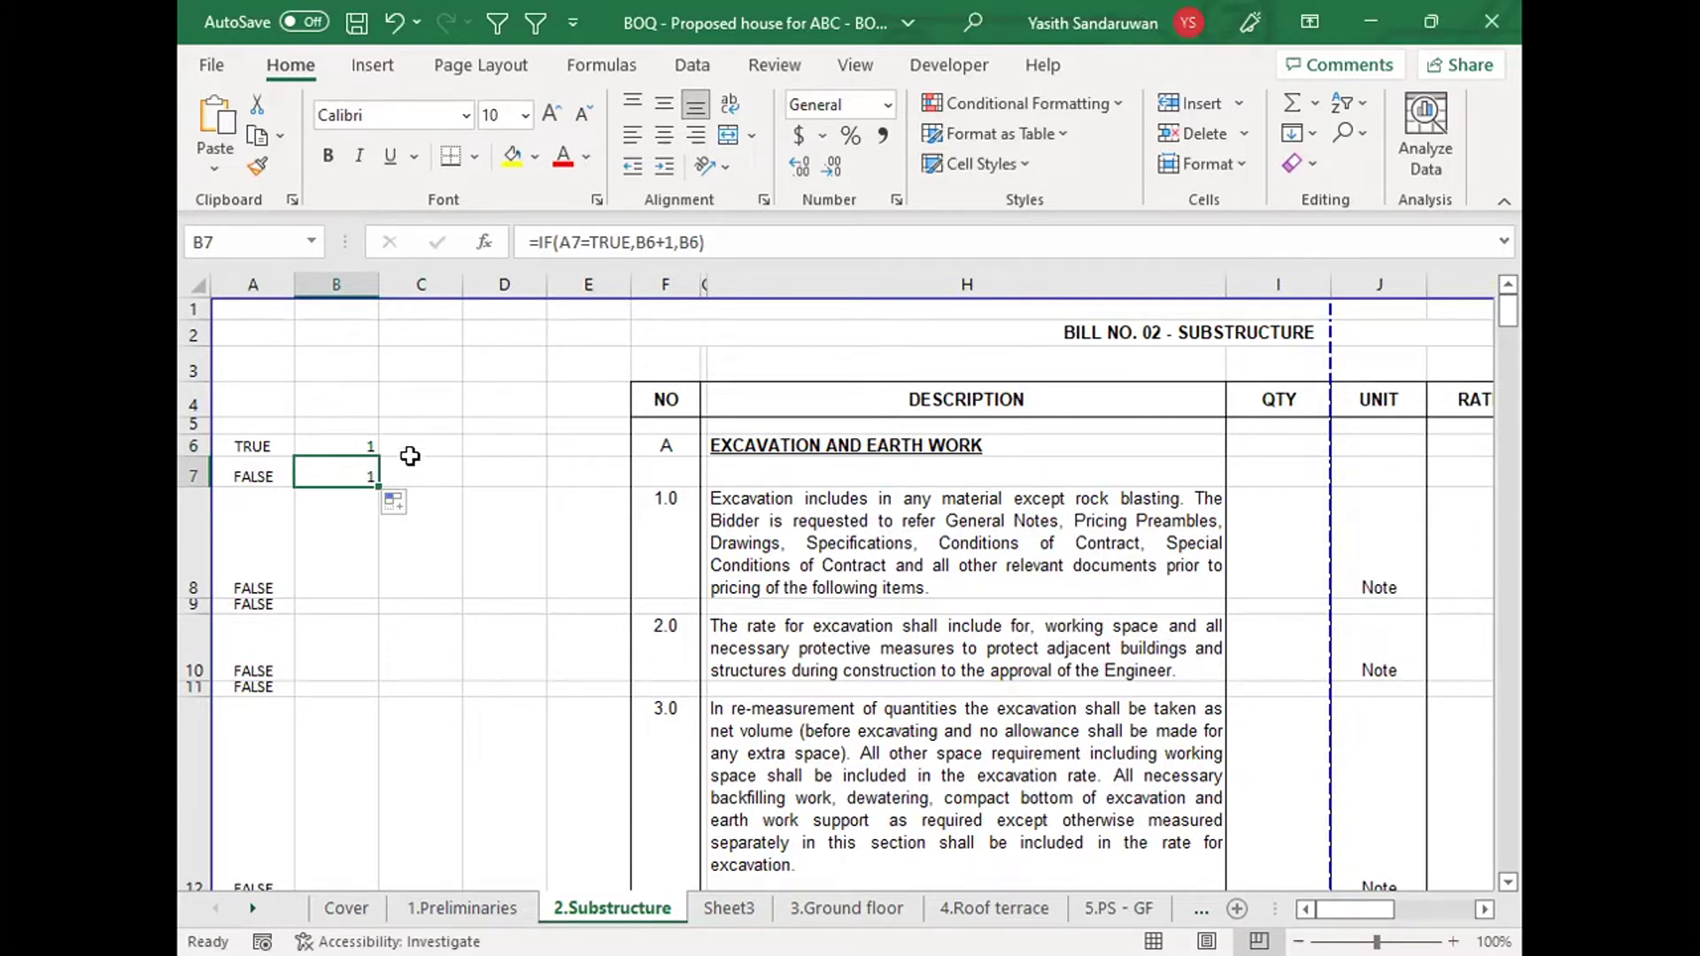
pyautogui.moveTo(375, 486); pyautogui.dragTo(380, 574)
pyautogui.click(236, 576)
pyautogui.click(364, 550)
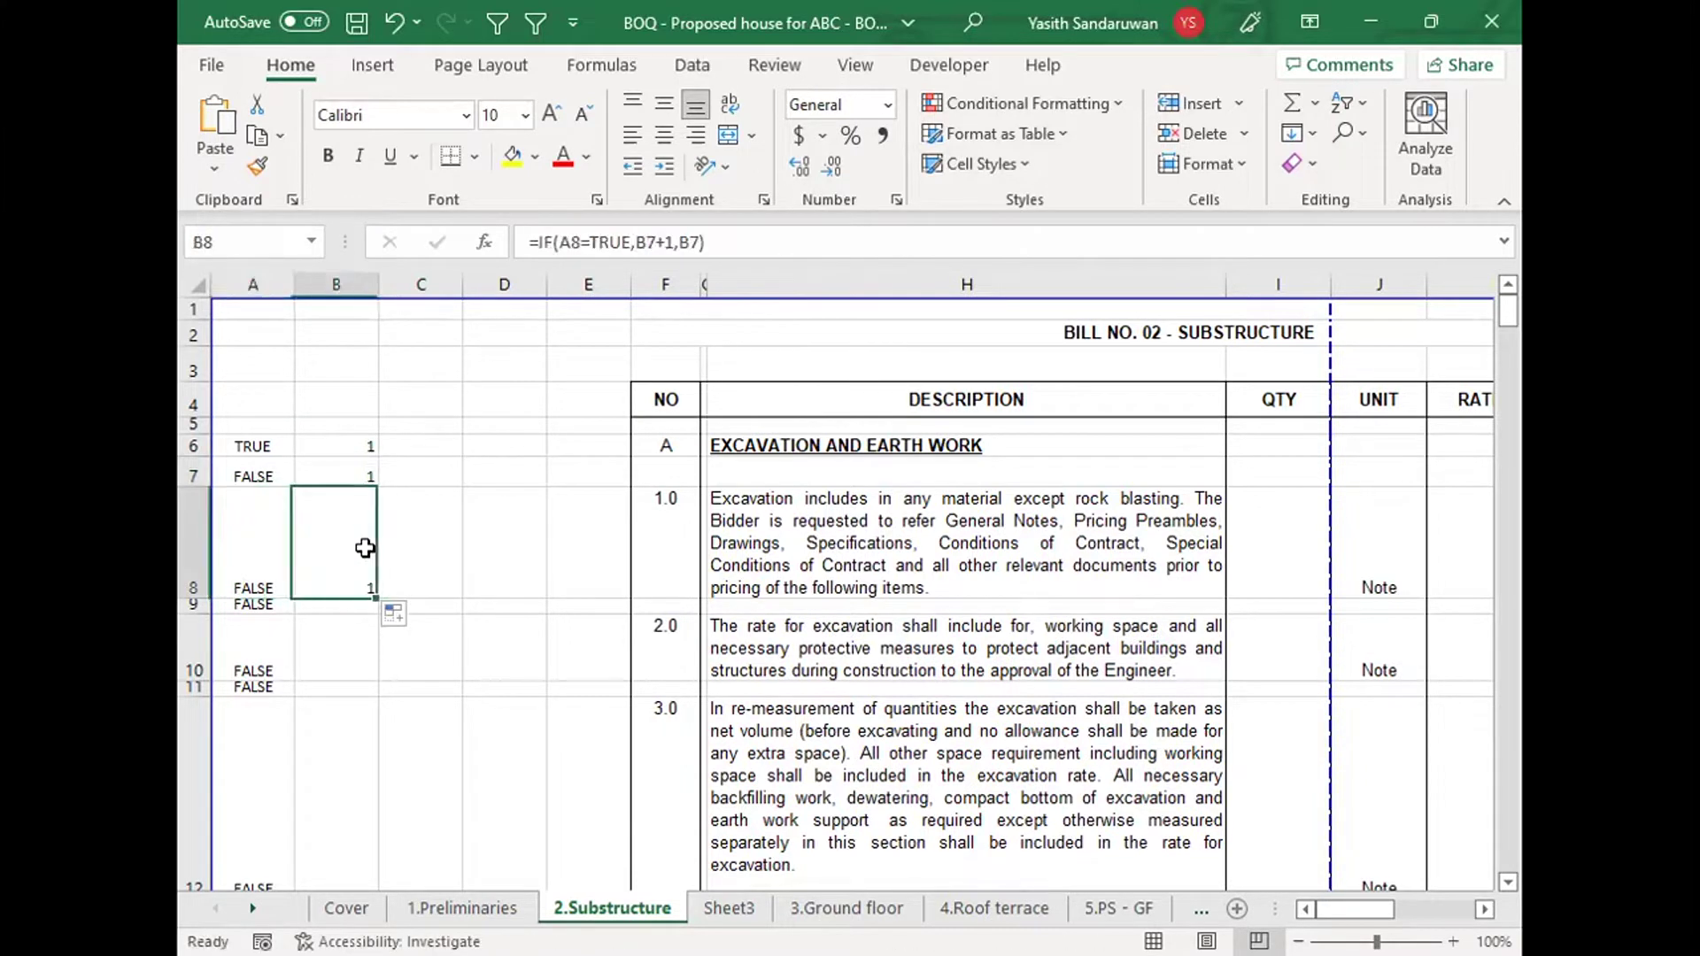
pyautogui.click(363, 467)
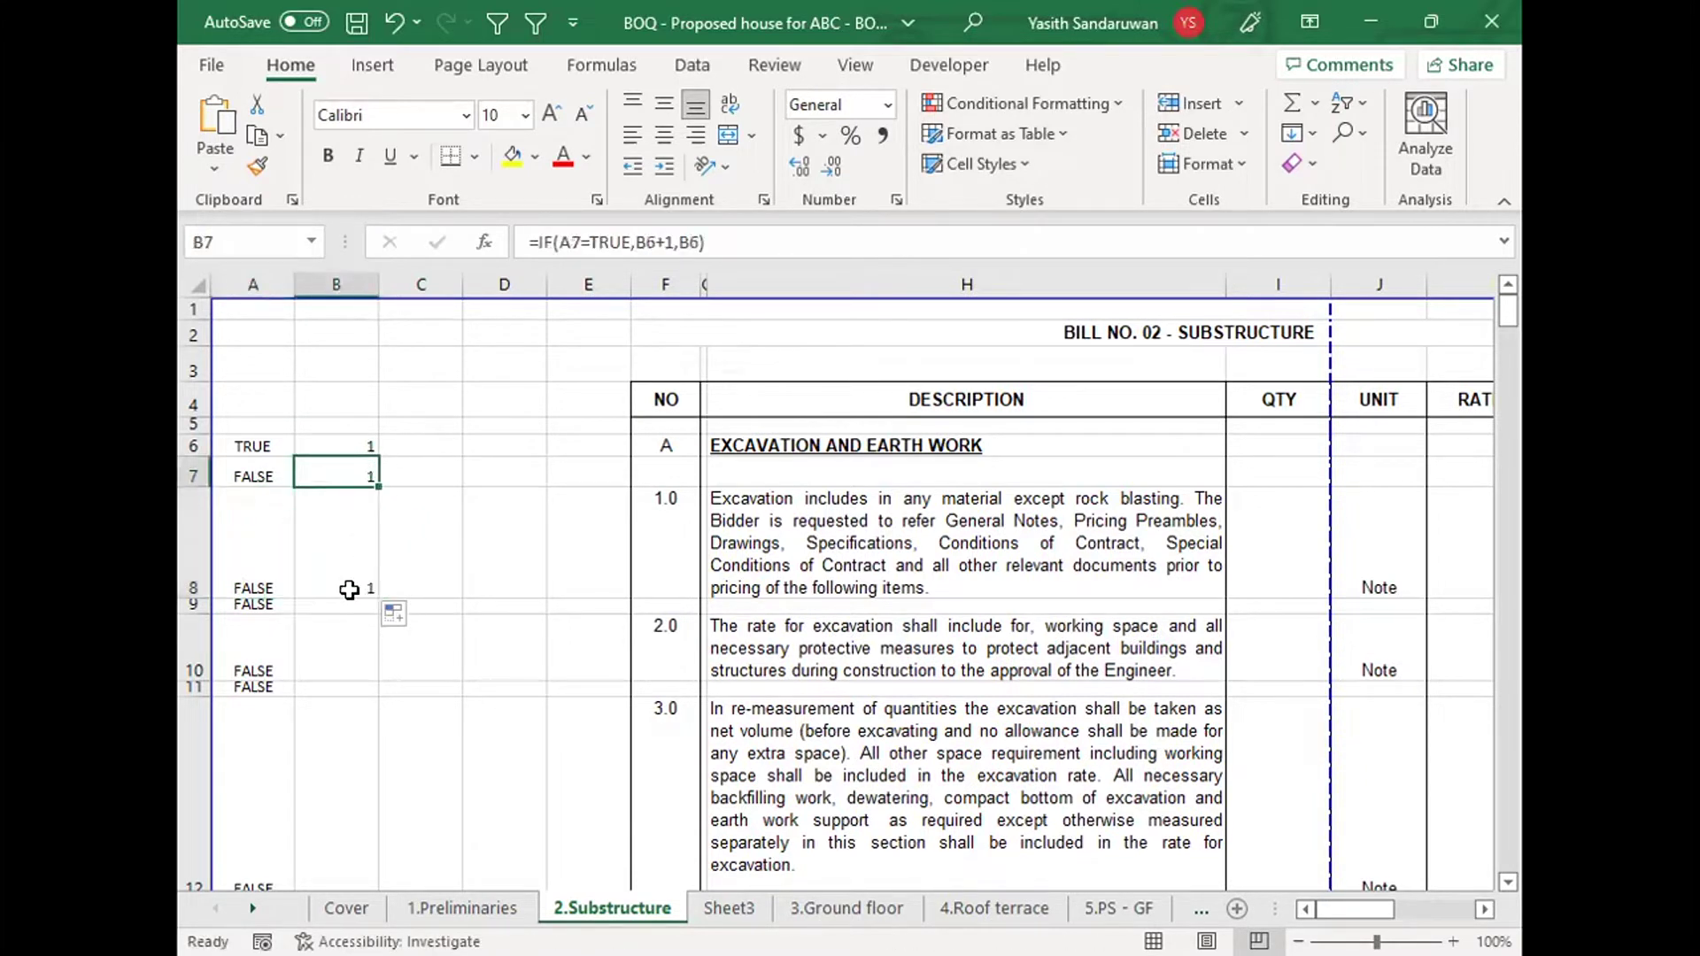
# Step: Fill the IF formula from B8 down to B59 and compare the copied formulas with the AND result in A59
pyautogui.click(346, 592)
pyautogui.moveTo(379, 600); pyautogui.dragTo(380, 472)
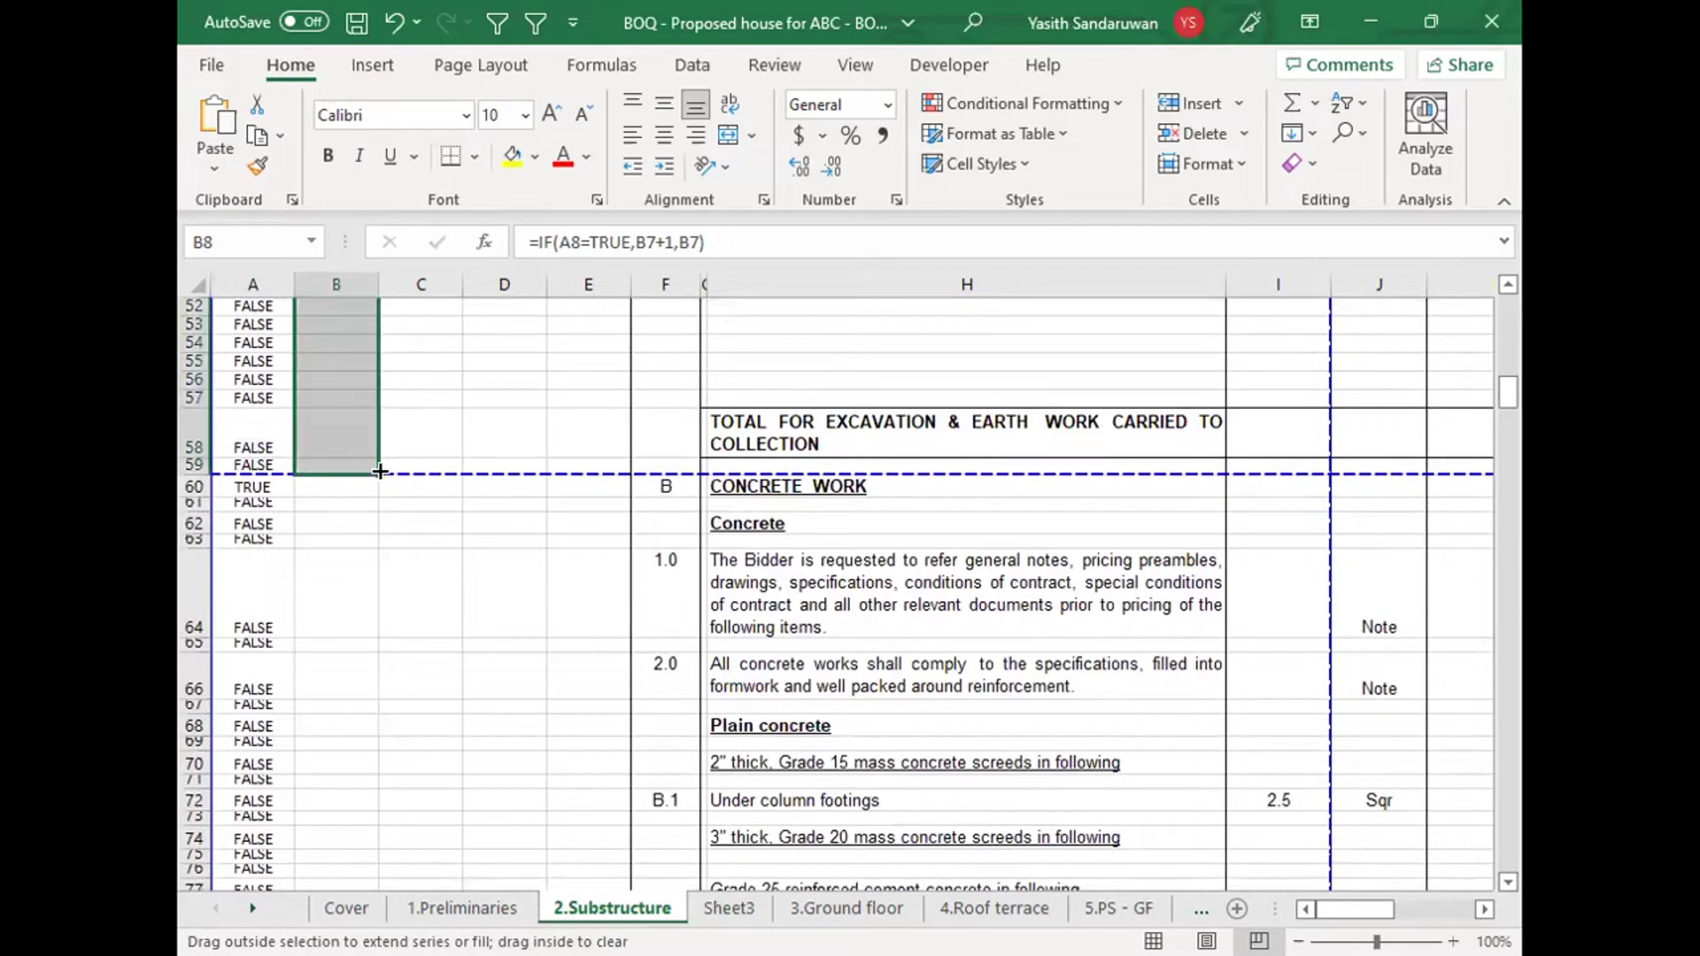
pyautogui.click(331, 467)
pyautogui.click(260, 465)
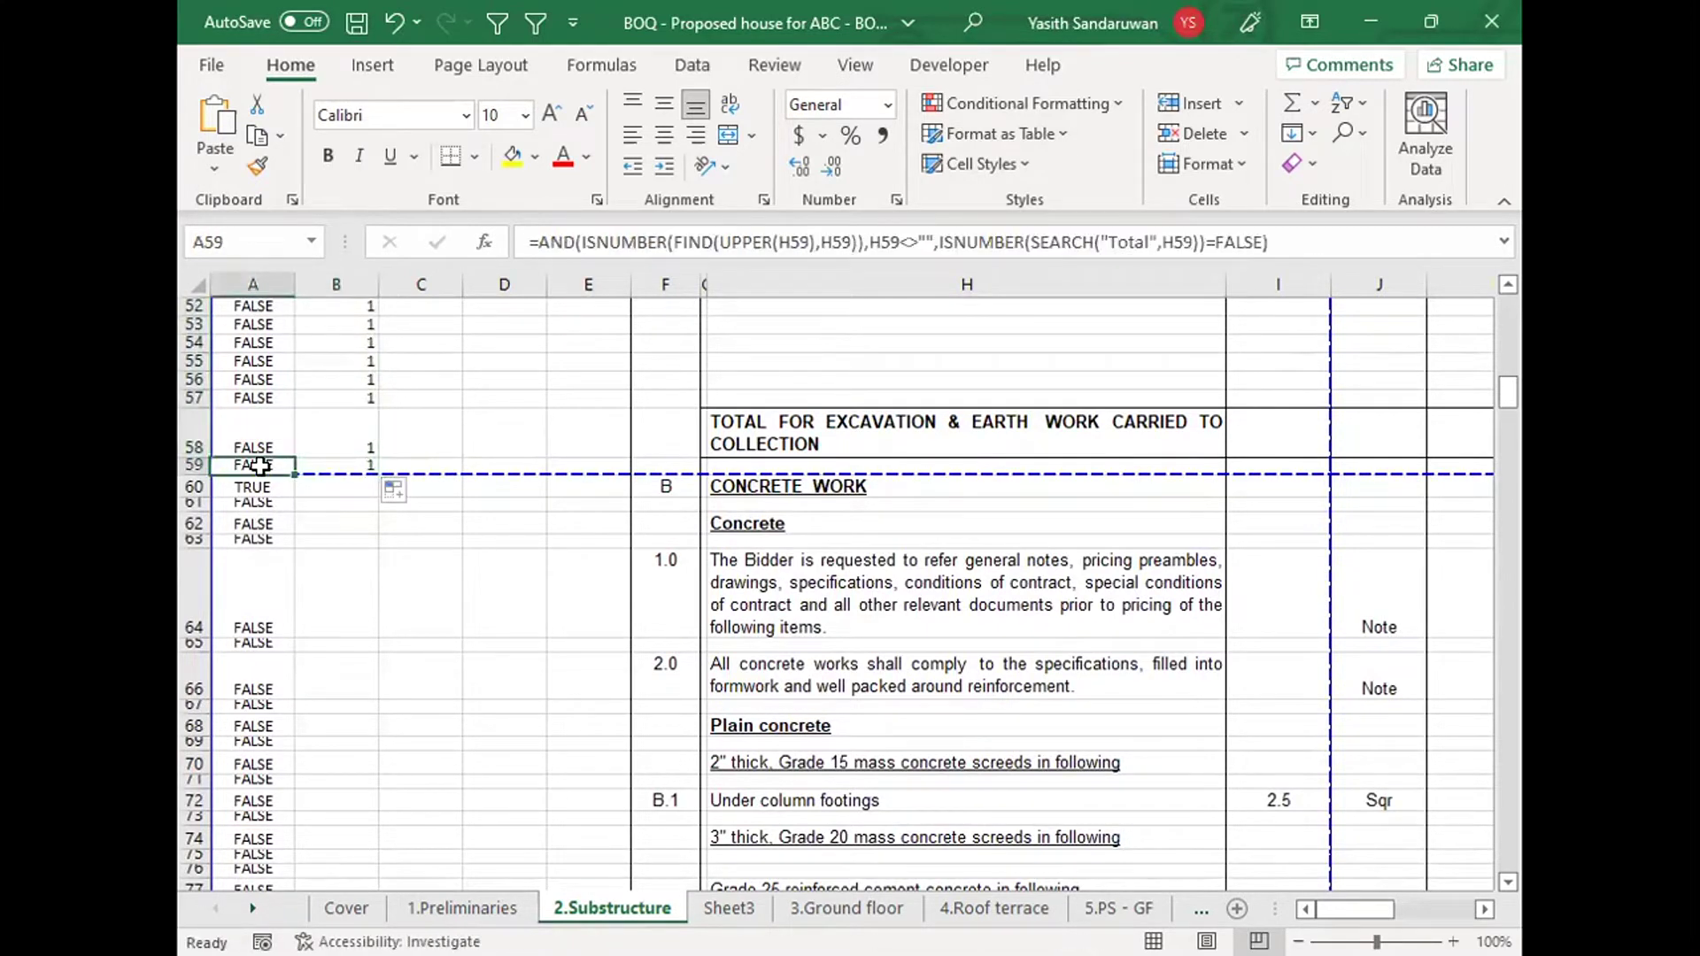
pyautogui.click(344, 462)
pyautogui.click(349, 438)
pyautogui.click(364, 465)
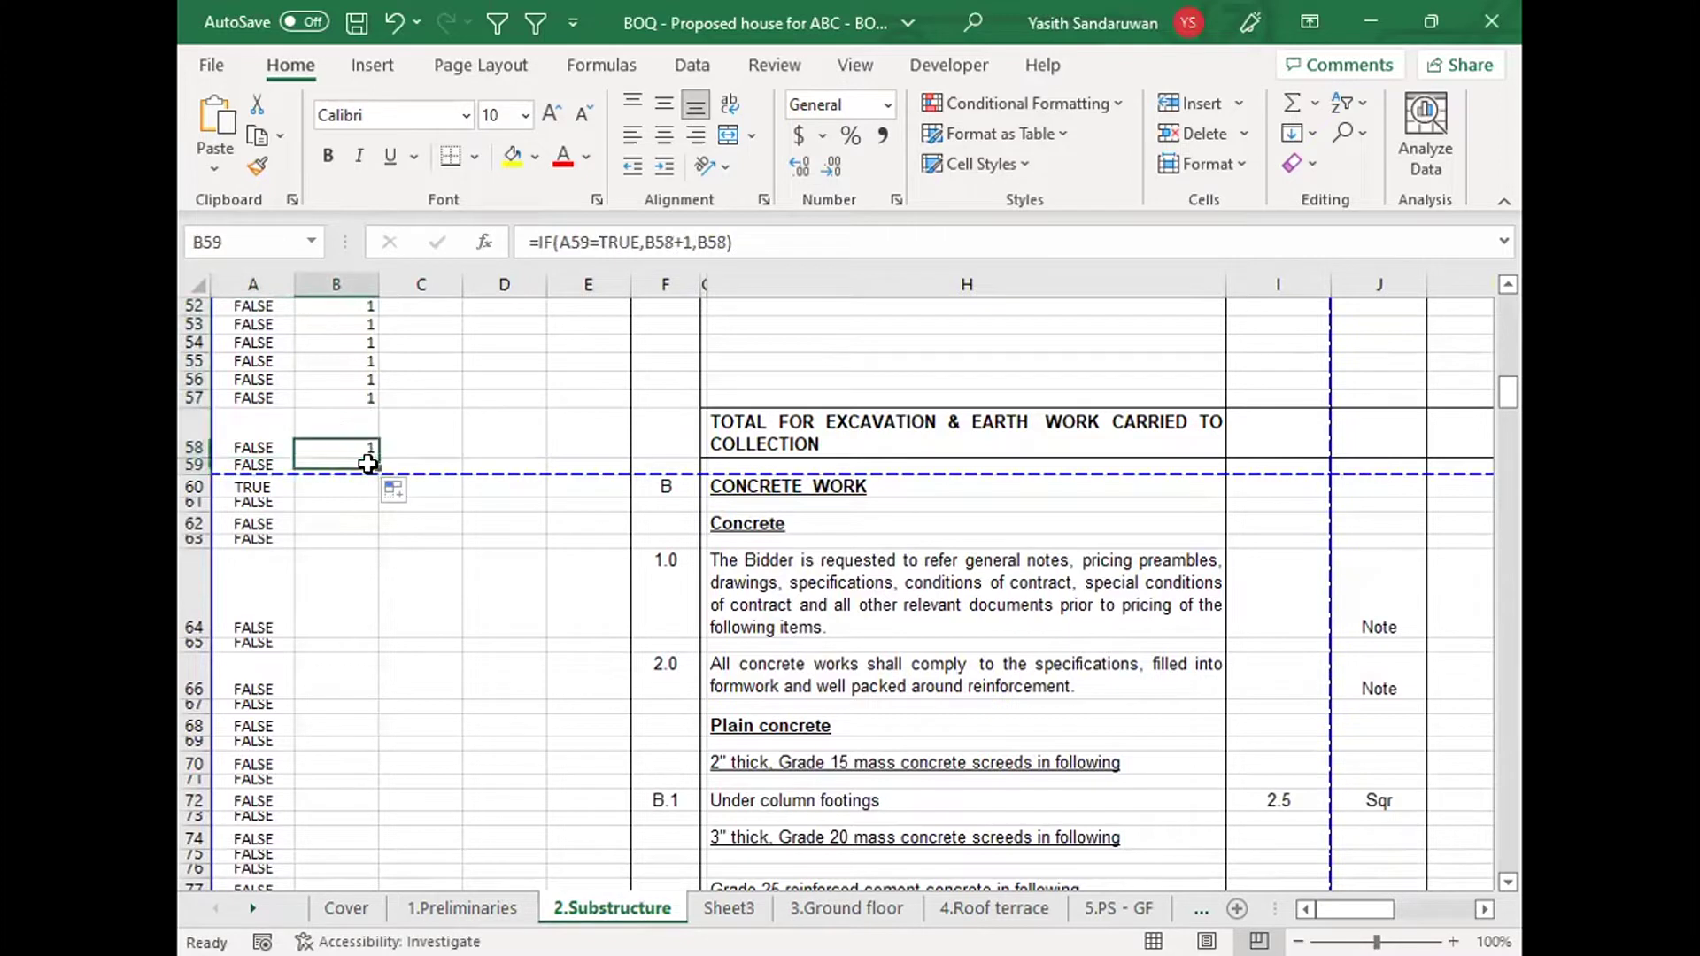
# Step: Extend the IF formula from B59 to B60 and check it against A60 at the CONCRETE WORK heading
pyautogui.moveTo(379, 473); pyautogui.dragTo(382, 494)
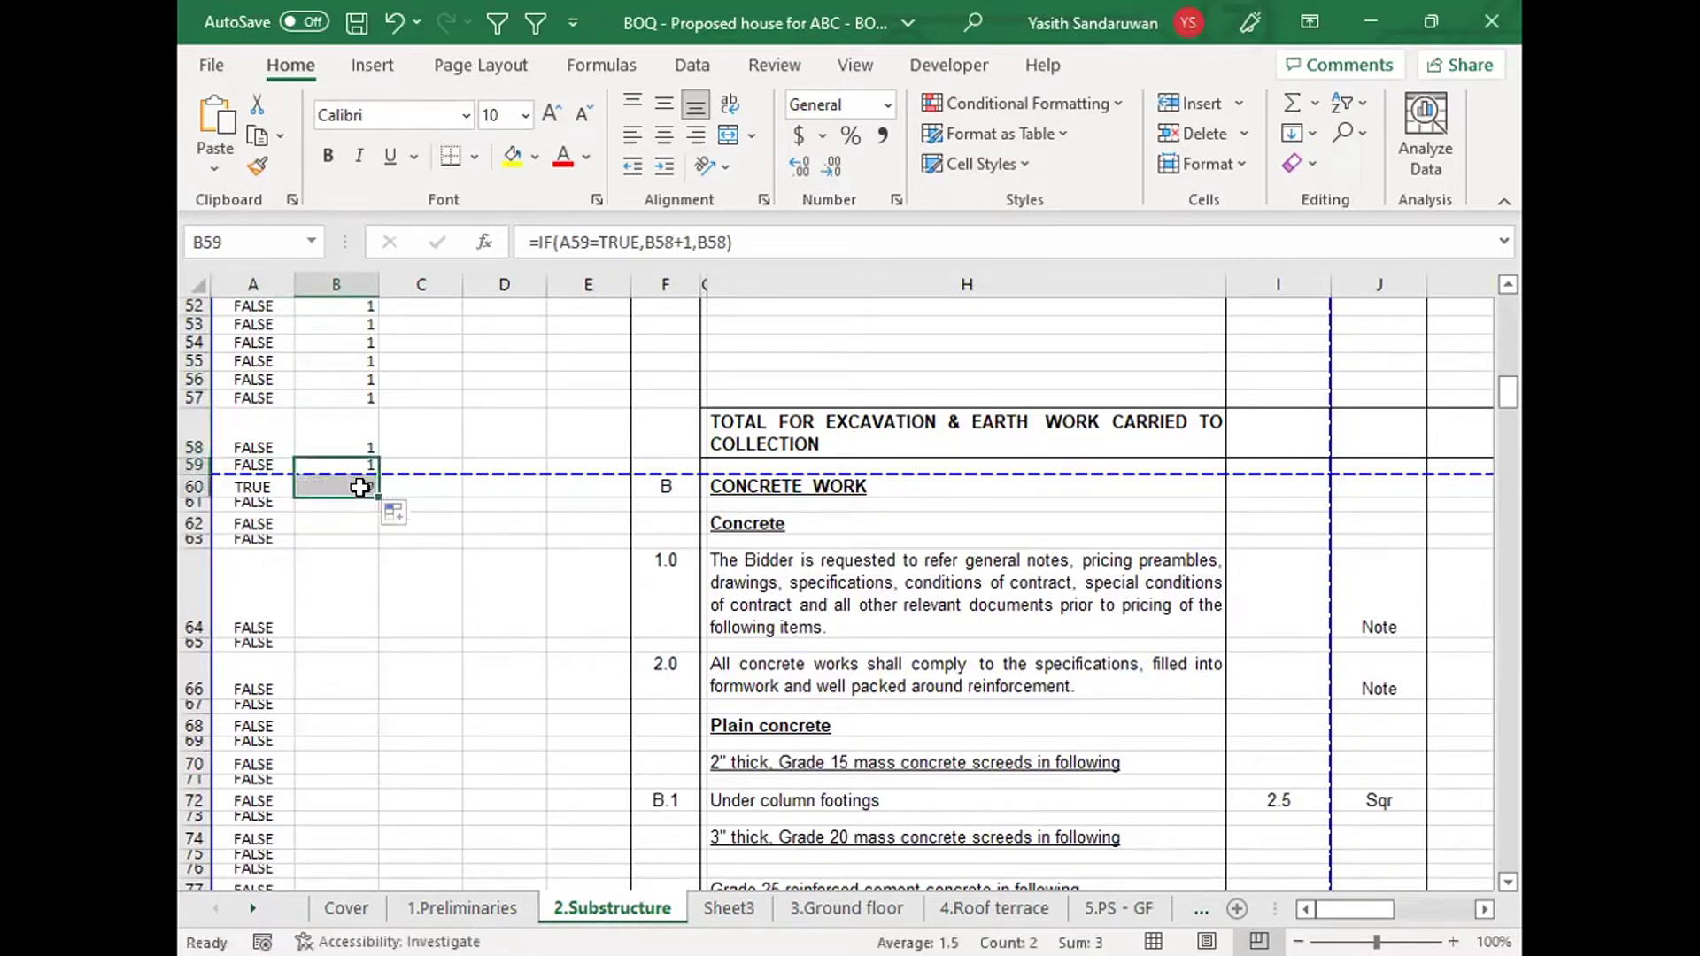
pyautogui.click(229, 490)
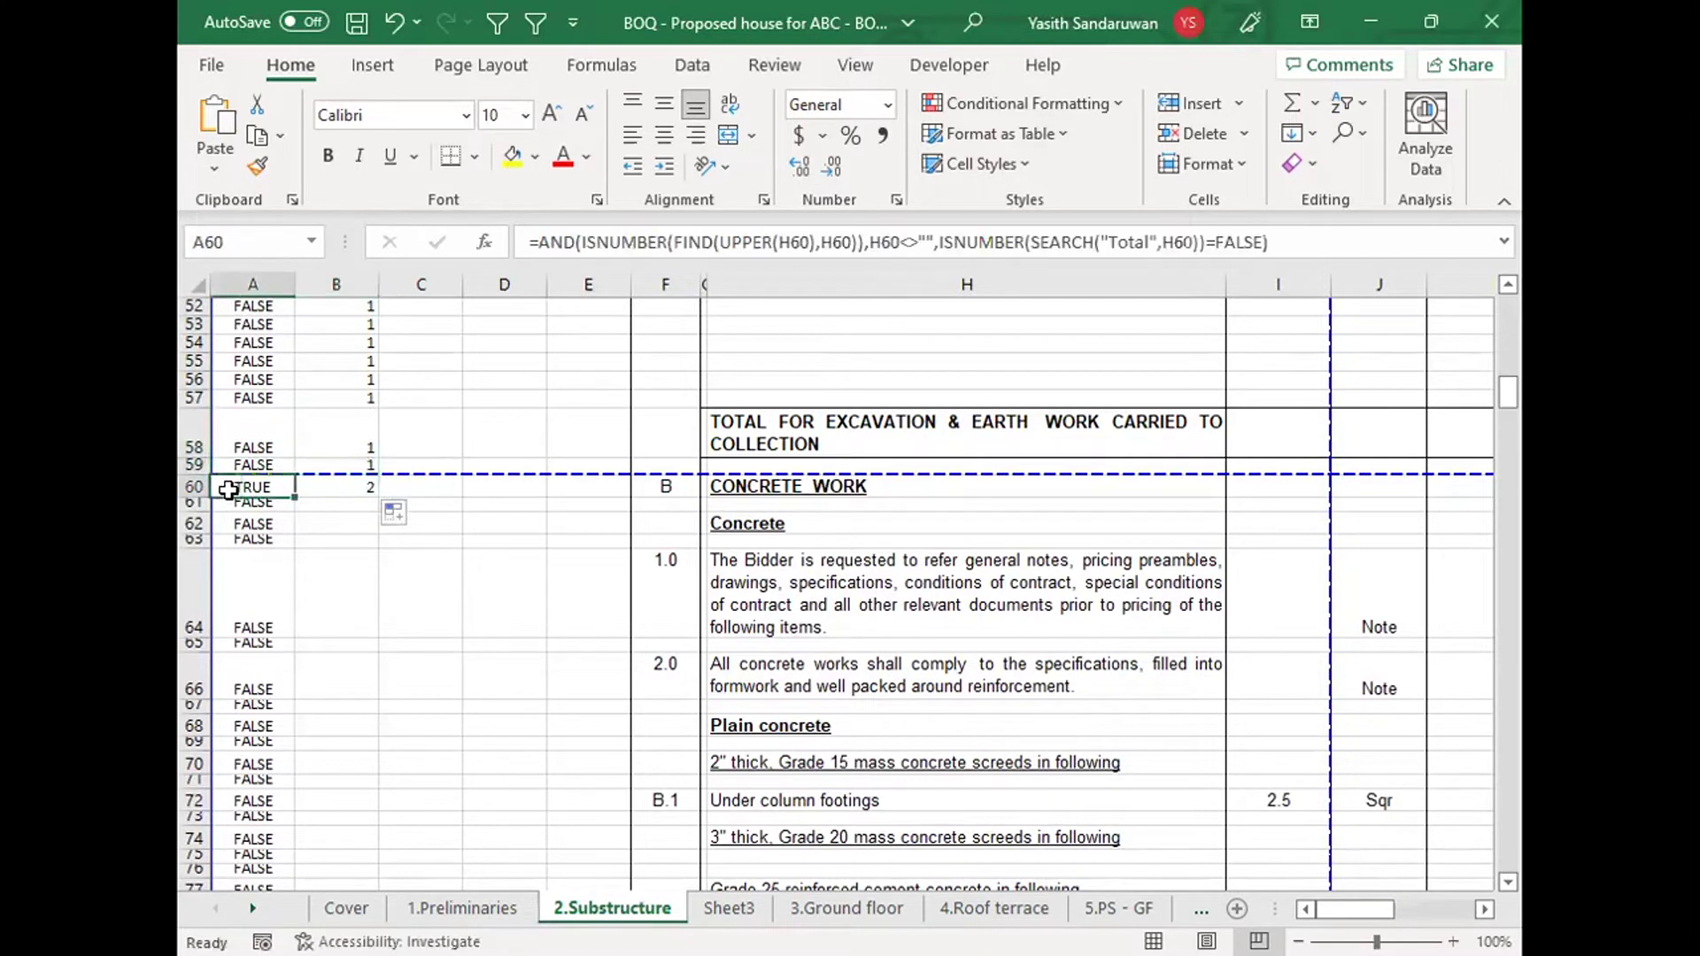
pyautogui.click(335, 487)
pyautogui.click(341, 461)
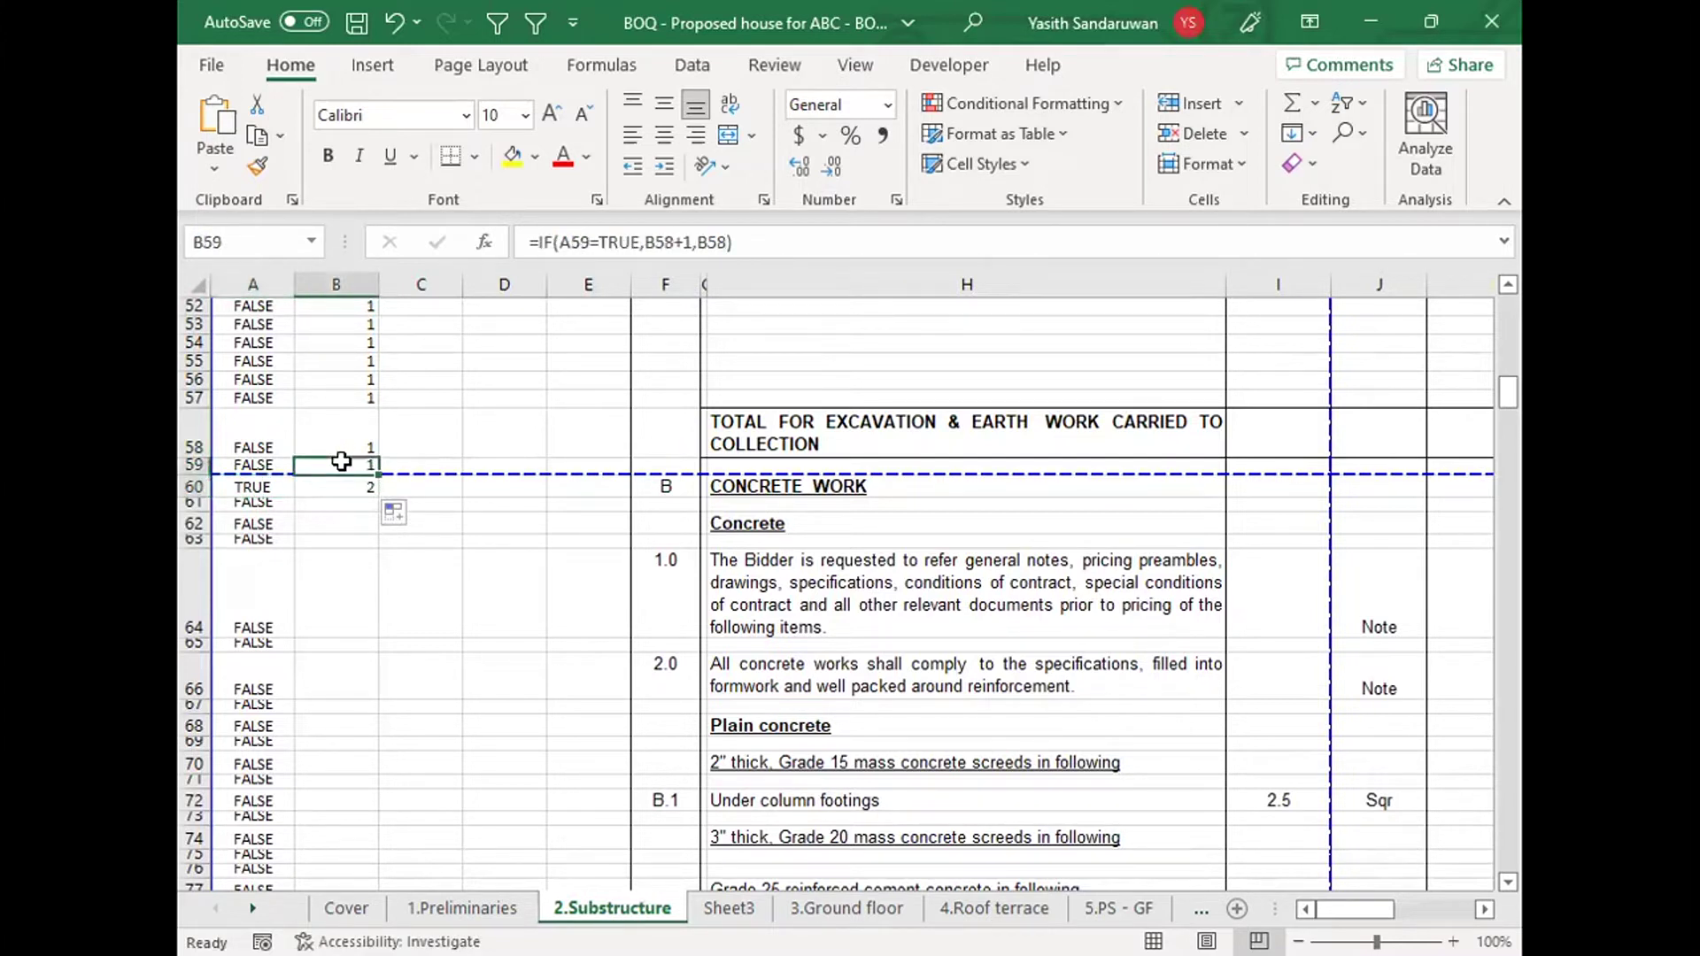
pyautogui.click(346, 486)
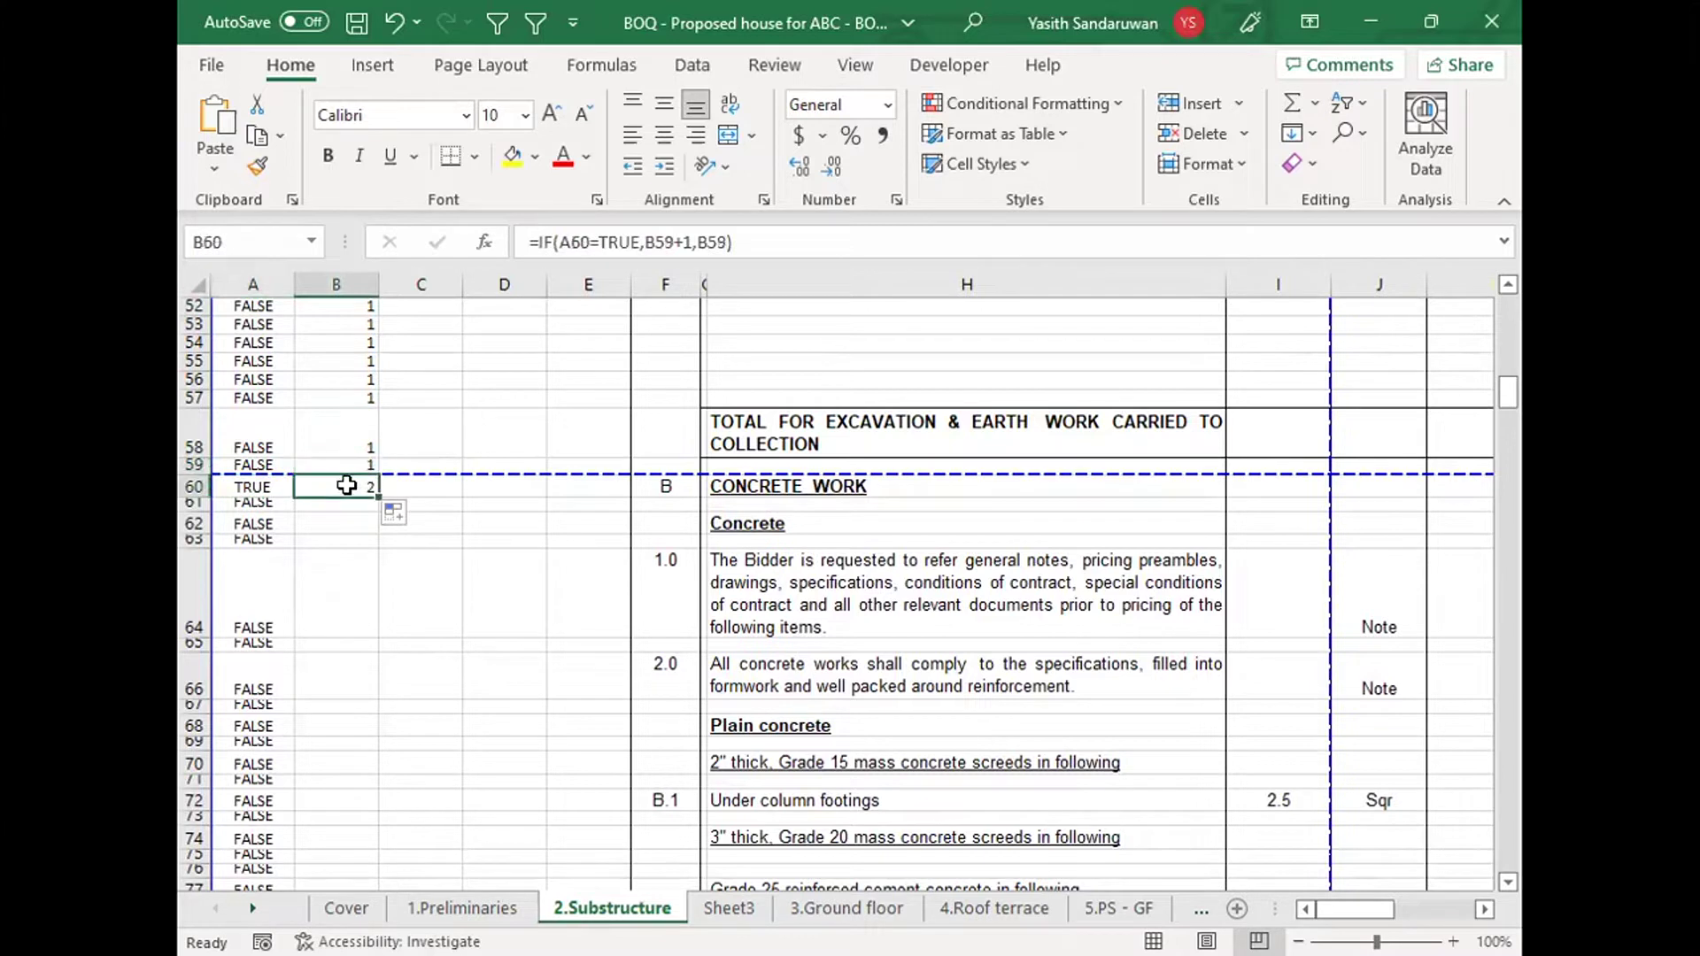
# Step: Fill the IF formula from B60 down the rest of column B and check row 183 at the MASONRY WORK heading
pyautogui.click(375, 498)
pyautogui.doubleClick(374, 496)
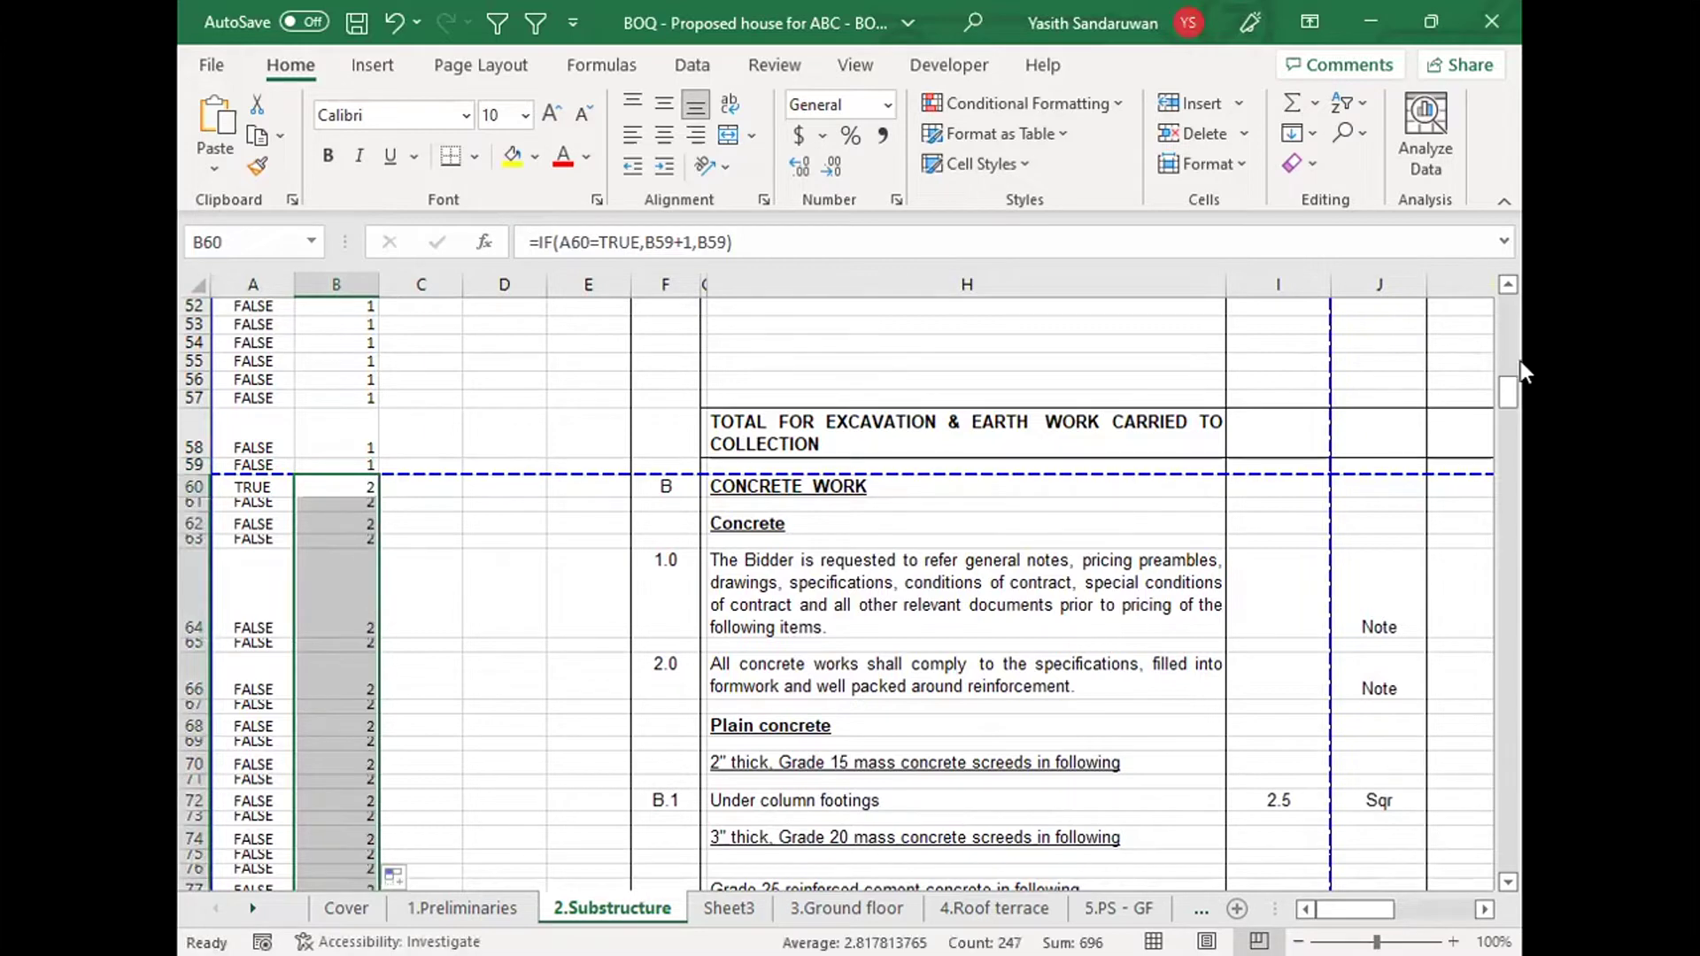
pyautogui.moveTo(1506, 395); pyautogui.dragTo(1517, 589)
pyautogui.click(336, 560)
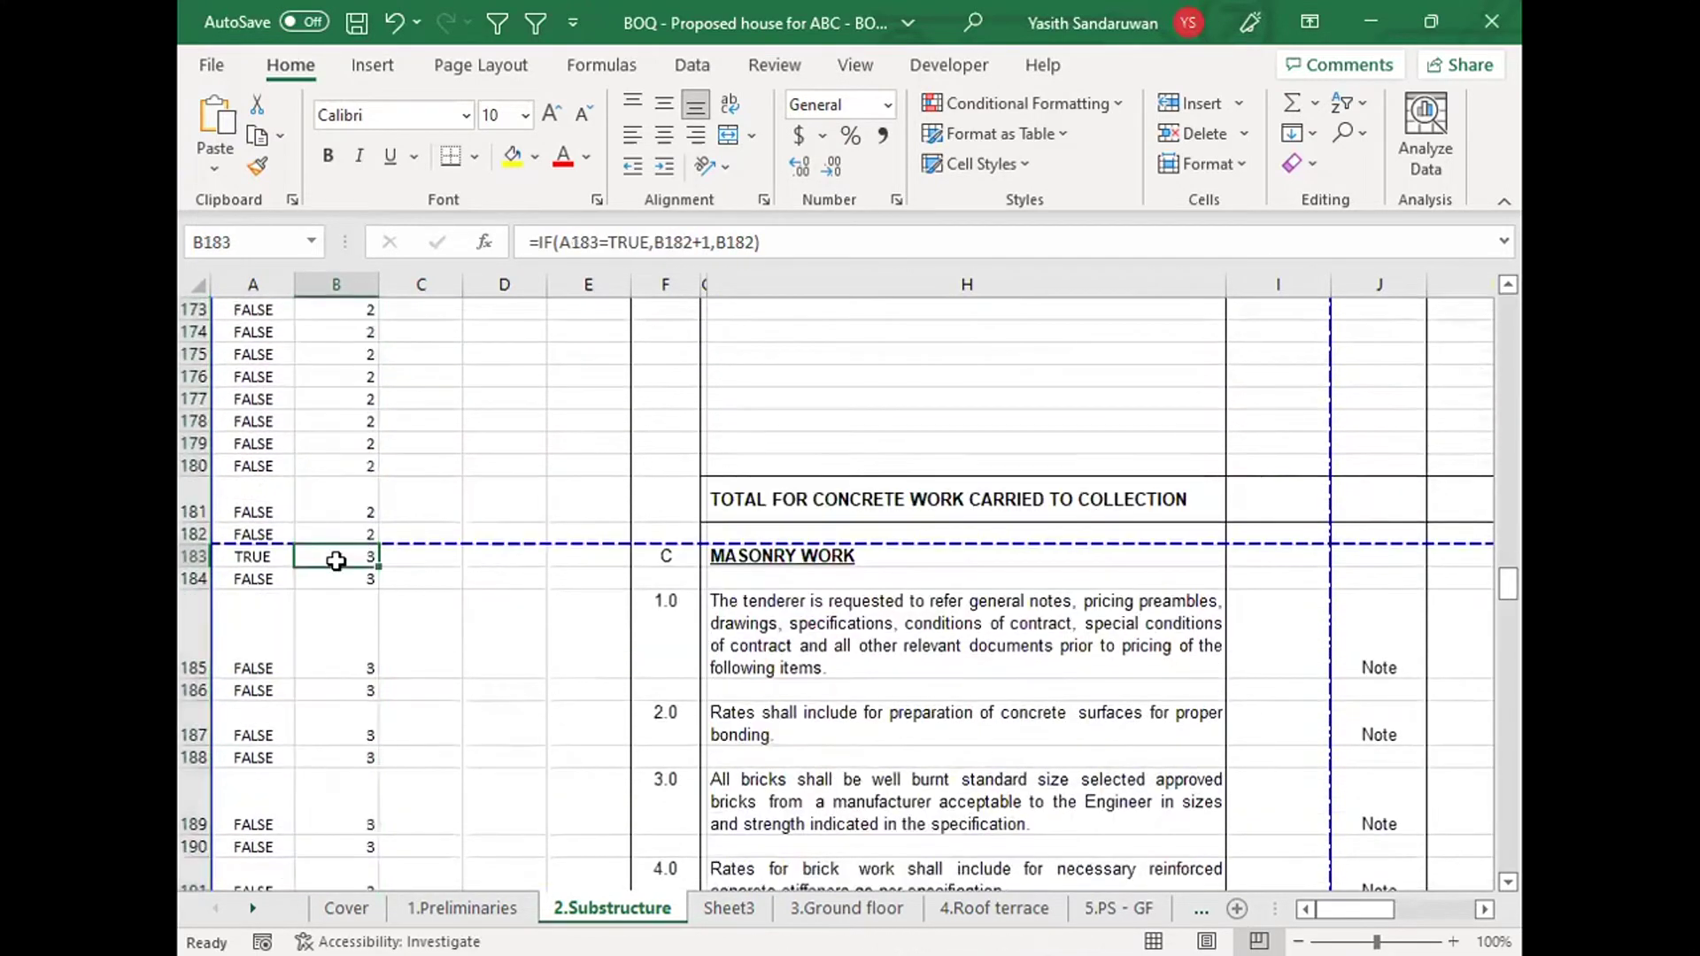
pyautogui.press('Left')
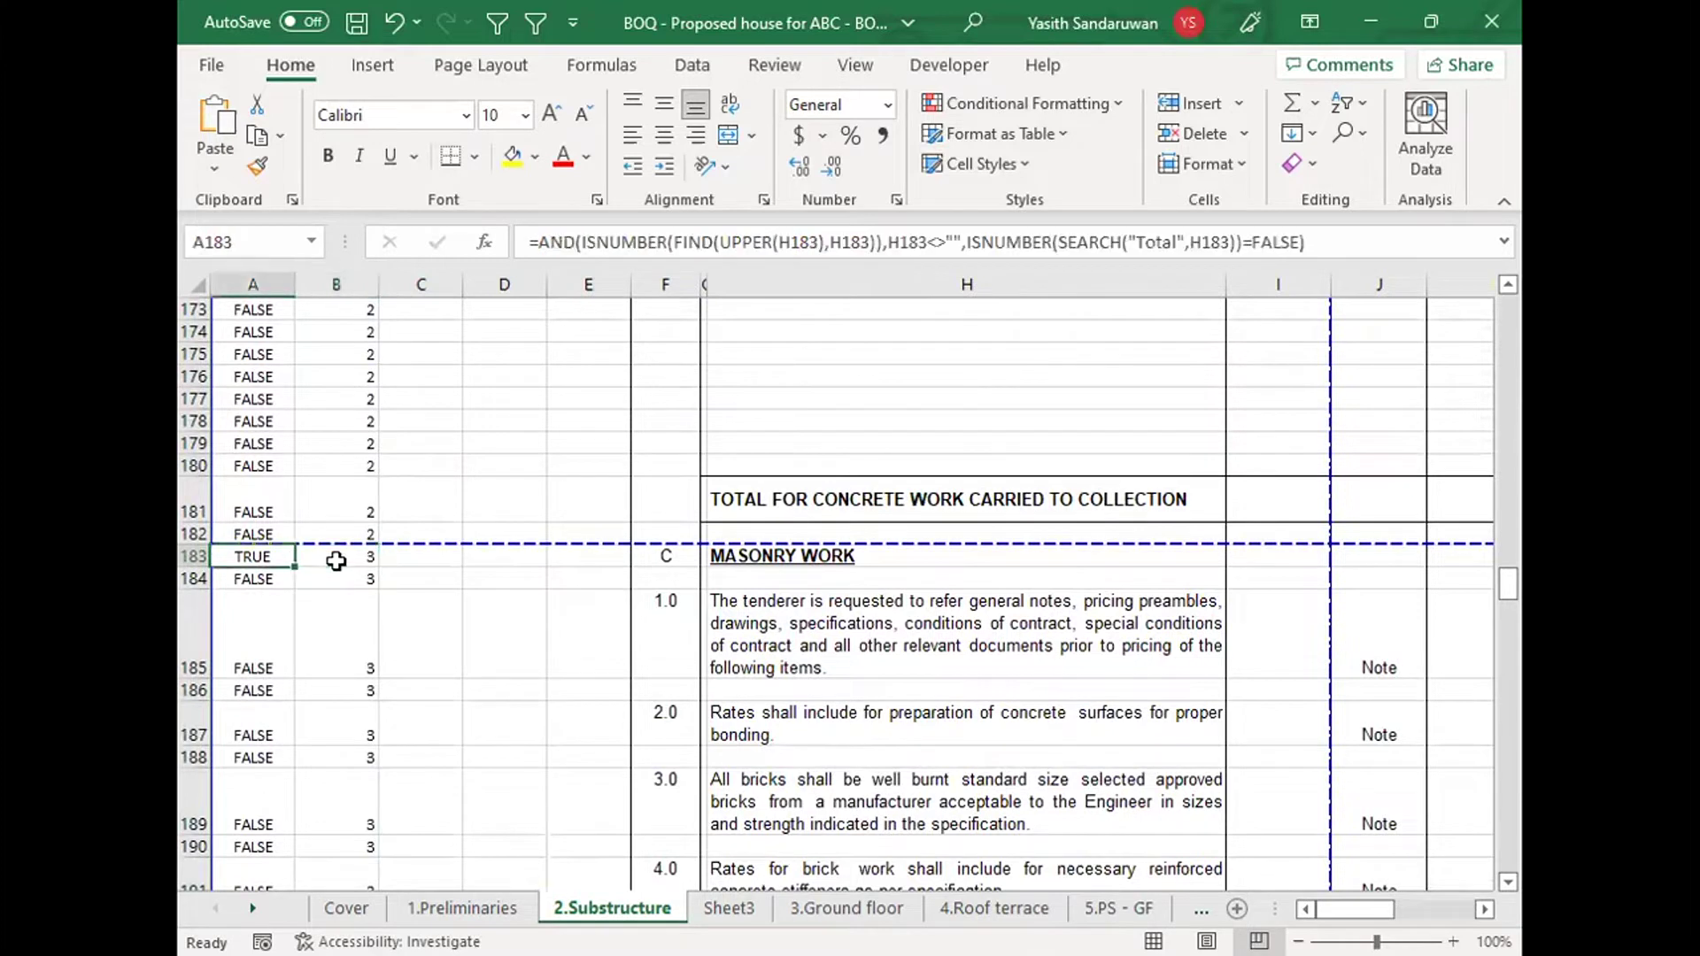
pyautogui.press('Right')
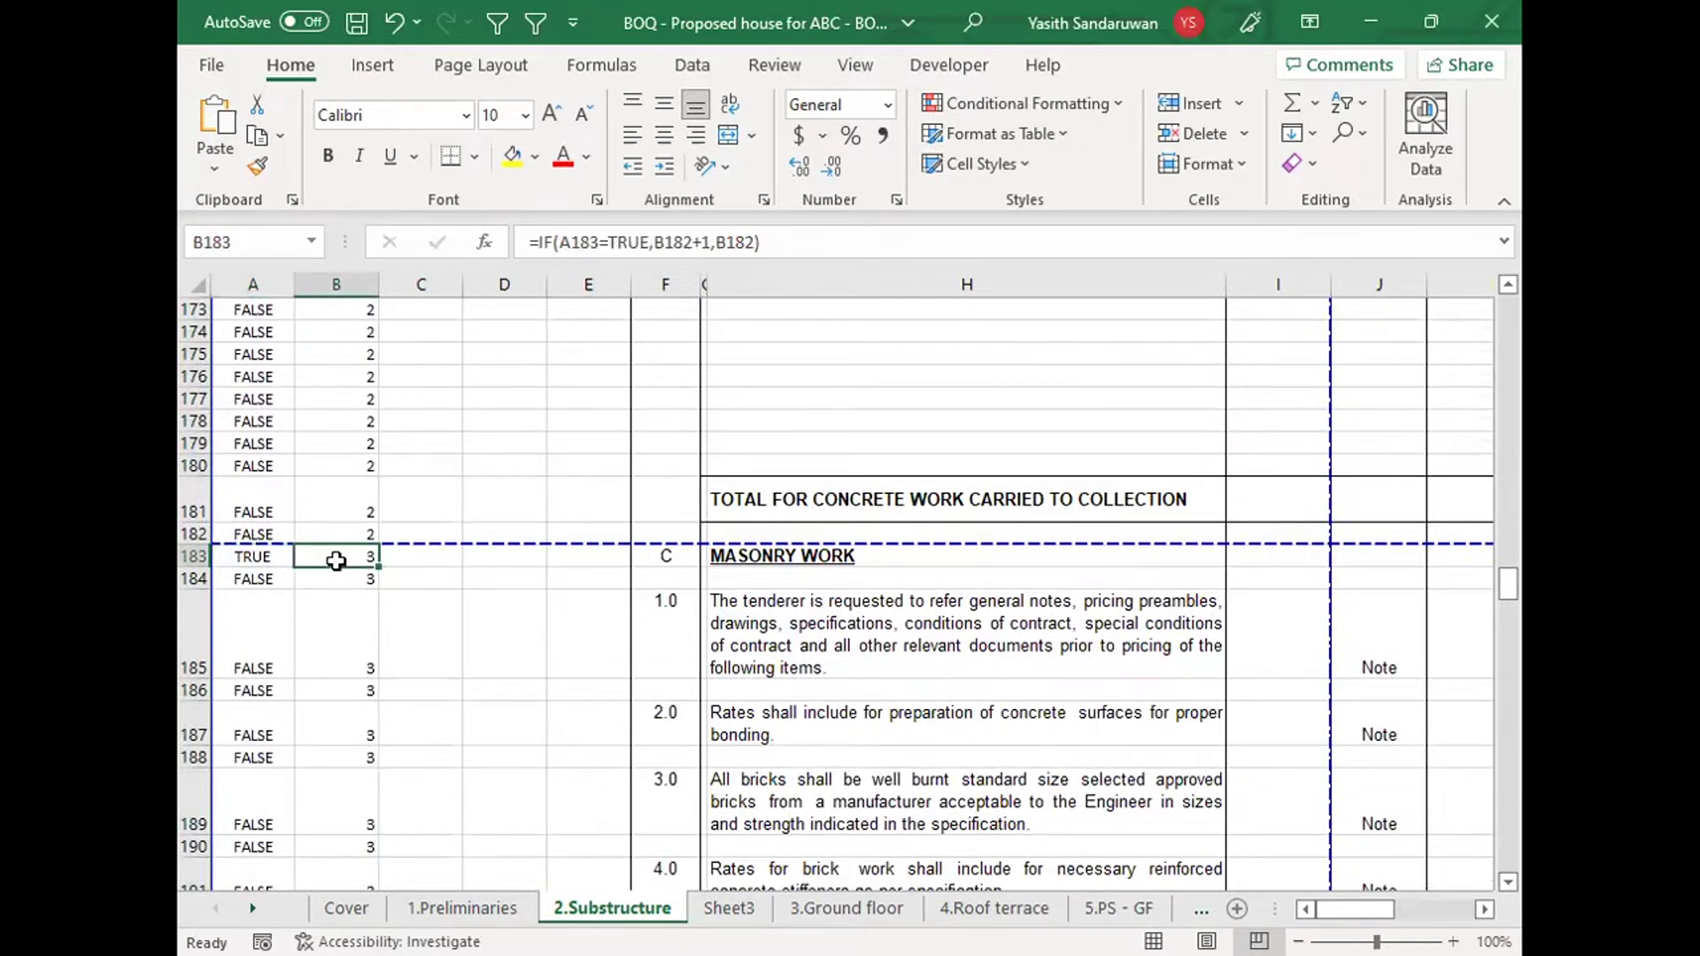
pyautogui.press('Right')
pyautogui.press('Left')
# Step: Examine the lookup list on Sheet3, matching the numbers in column A to the letters in column B for the first three rows
pyautogui.click(729, 909)
pyautogui.click(273, 319)
pyautogui.press('Right')
pyautogui.click(273, 319)
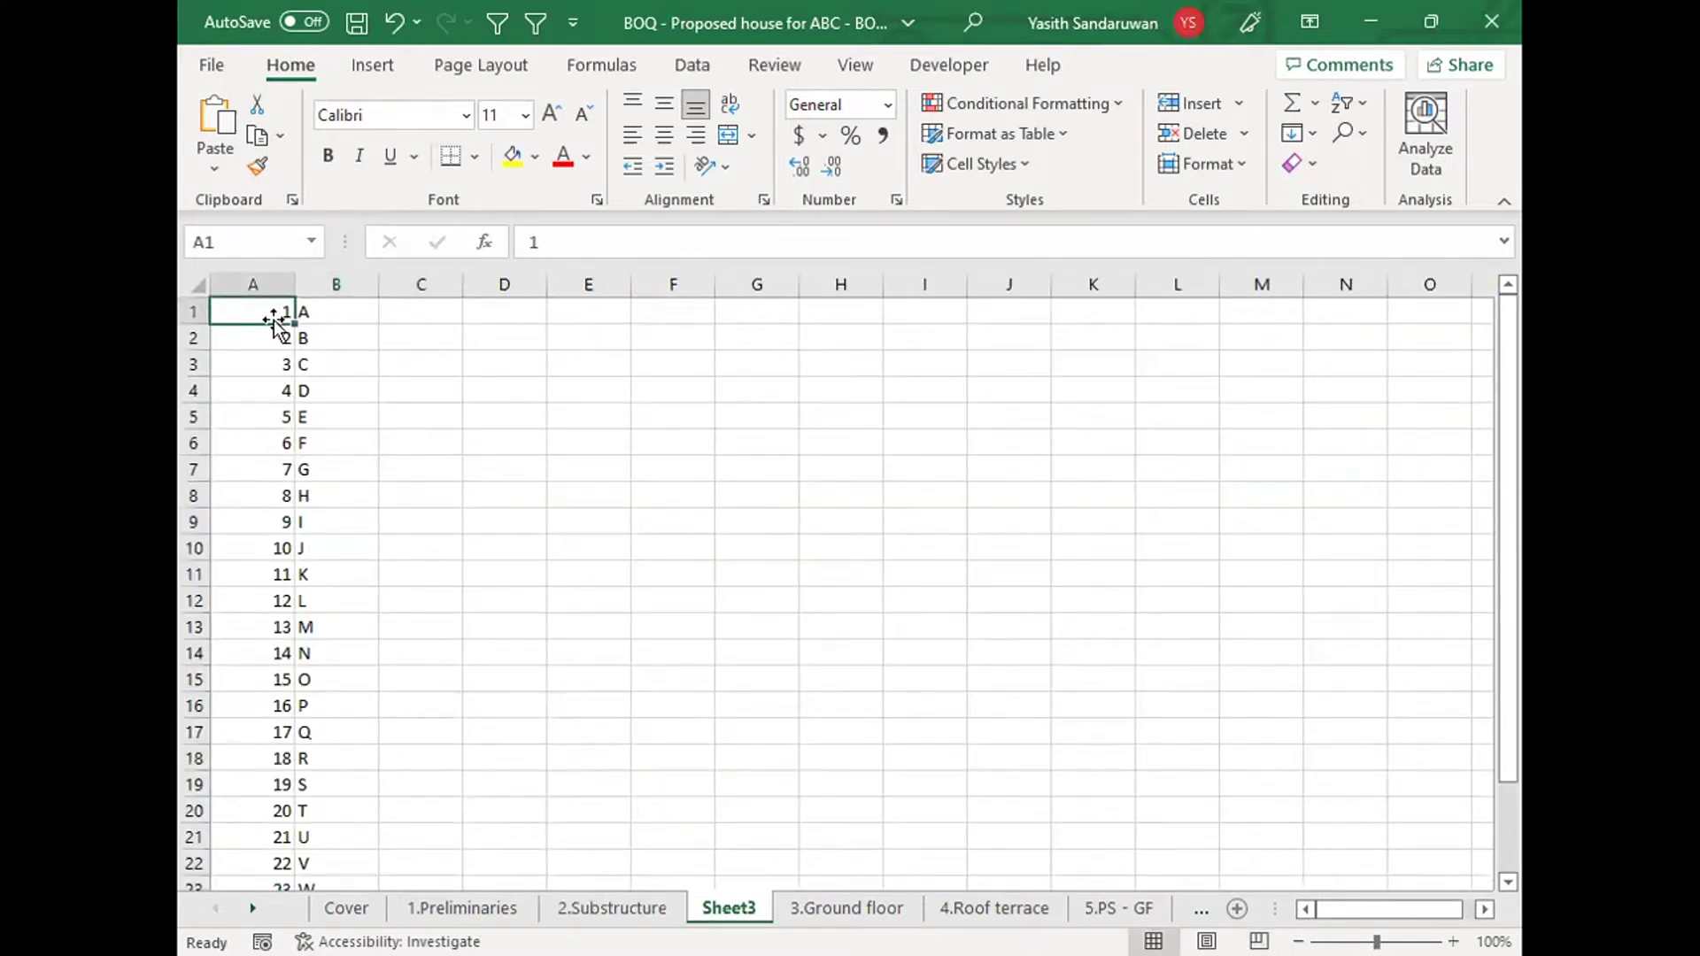
pyautogui.press('Right')
pyautogui.press('Down')
pyautogui.press('Left')
pyautogui.press('Right')
pyautogui.press('Down')
pyautogui.press('Left')
pyautogui.press('Right')
# Step: Return to the 2.Substructure sheet and start a VLOOKUP formula in C6
pyautogui.hotkey('ctrl', 'pageup')
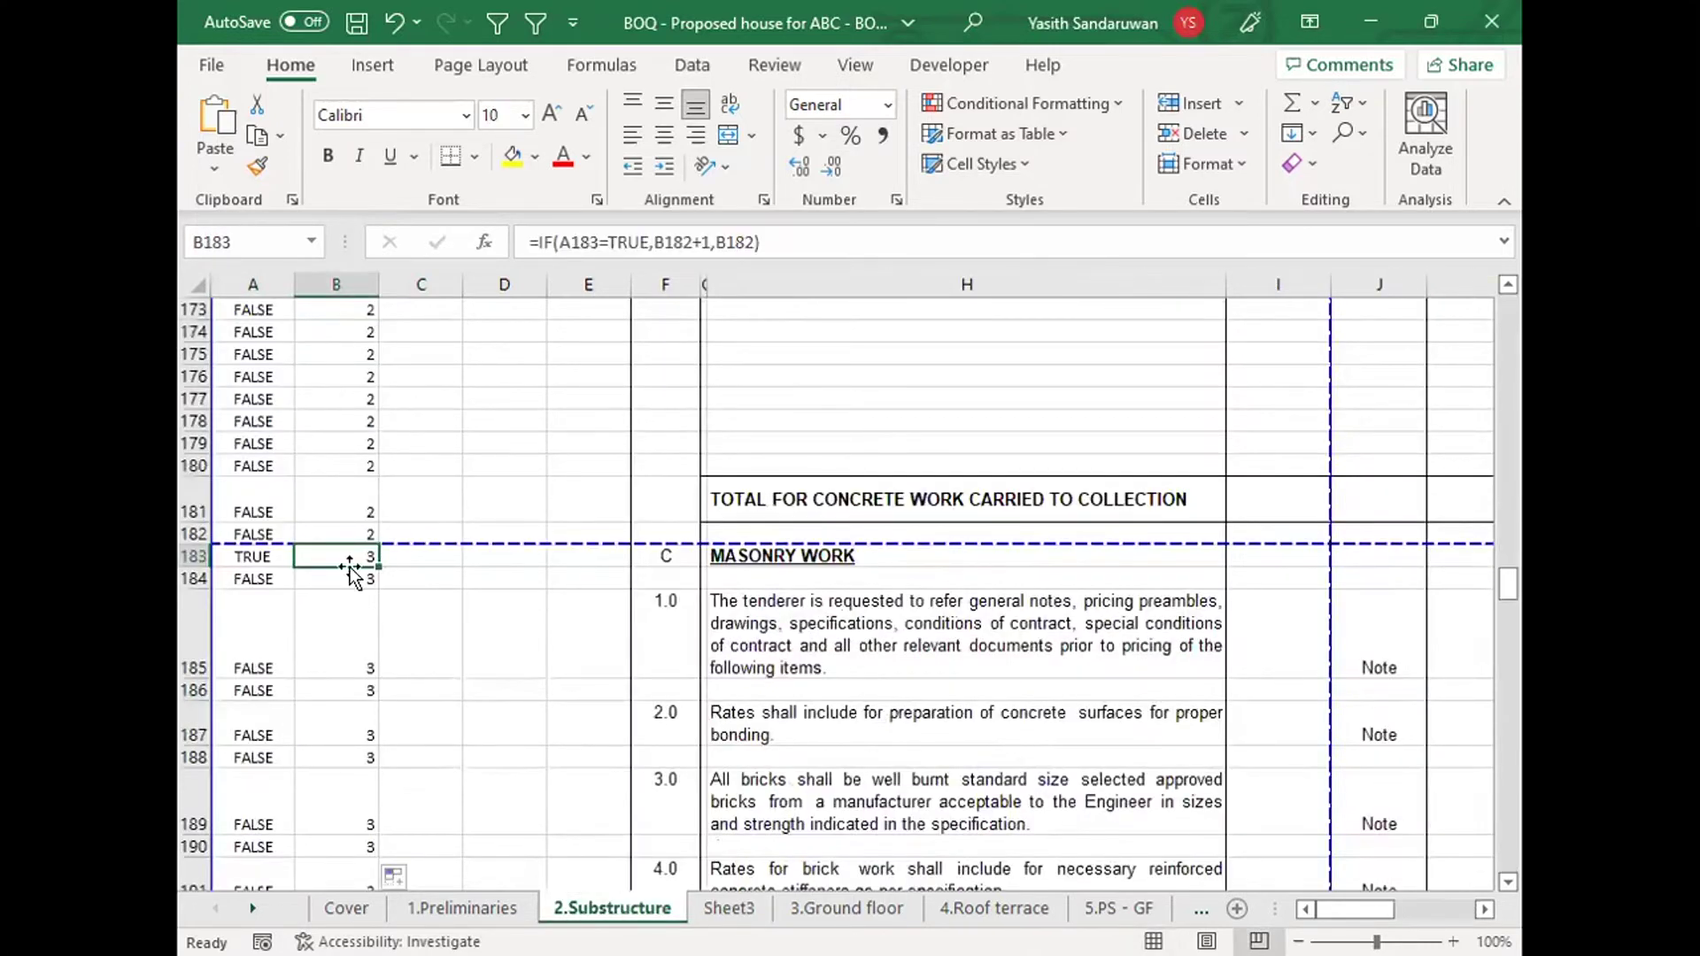
pyautogui.click(426, 554)
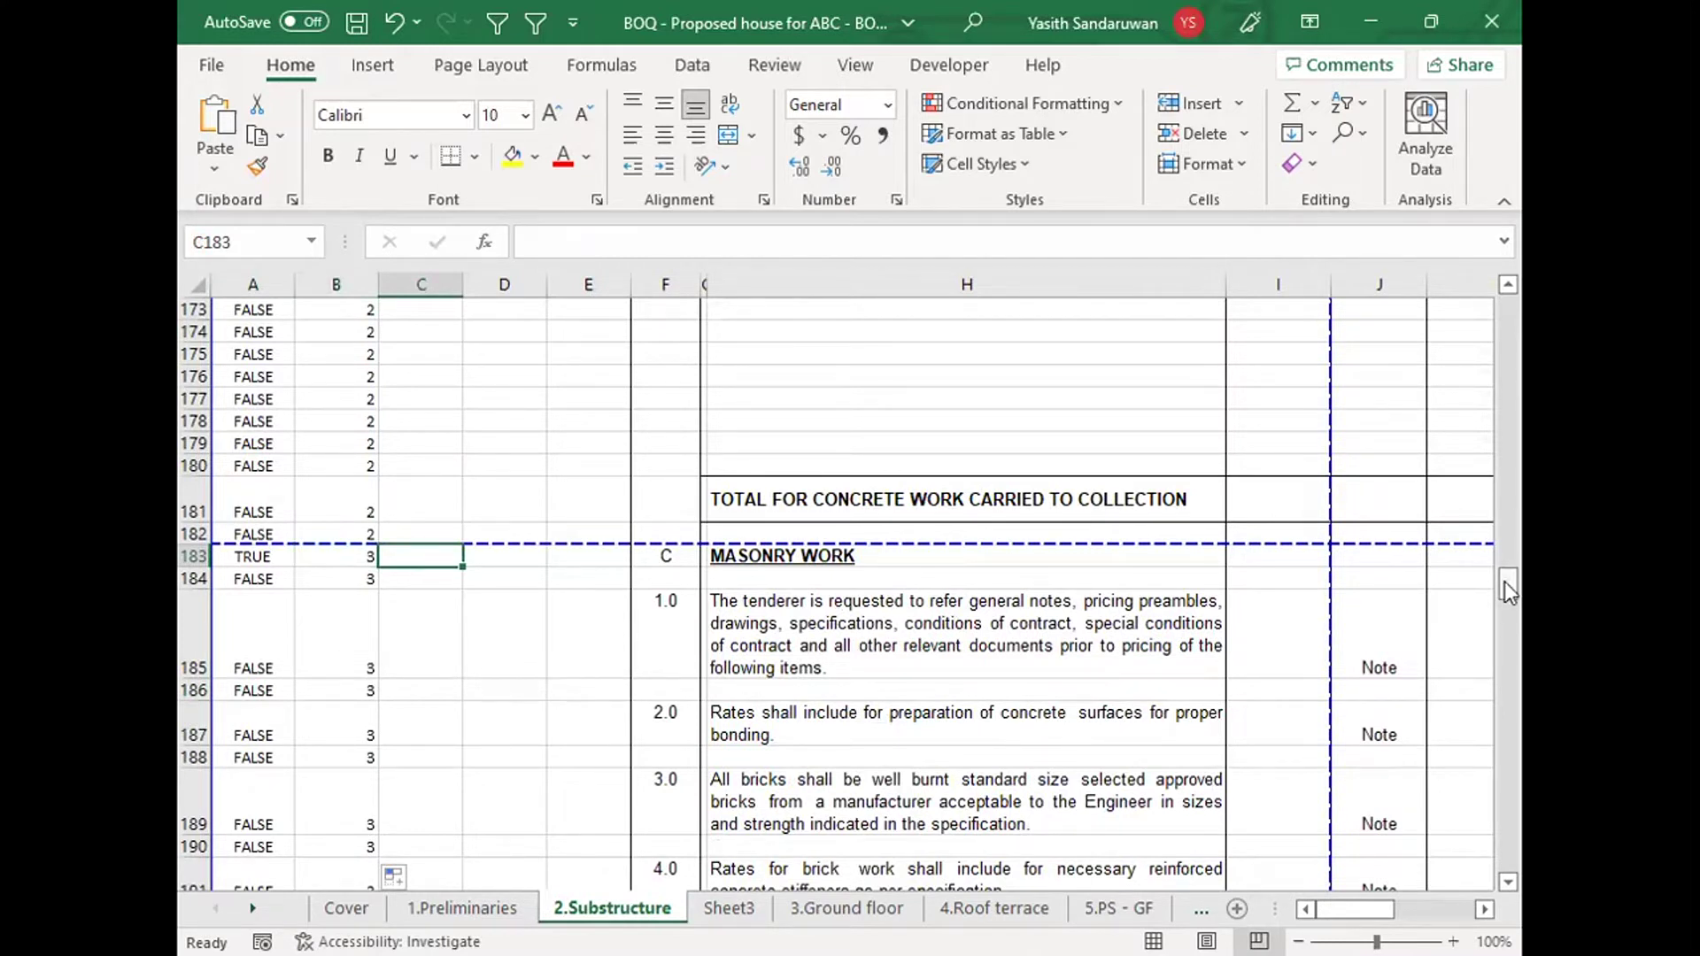
pyautogui.moveTo(1512, 333); pyautogui.dragTo(1516, 287)
pyautogui.click(422, 444)
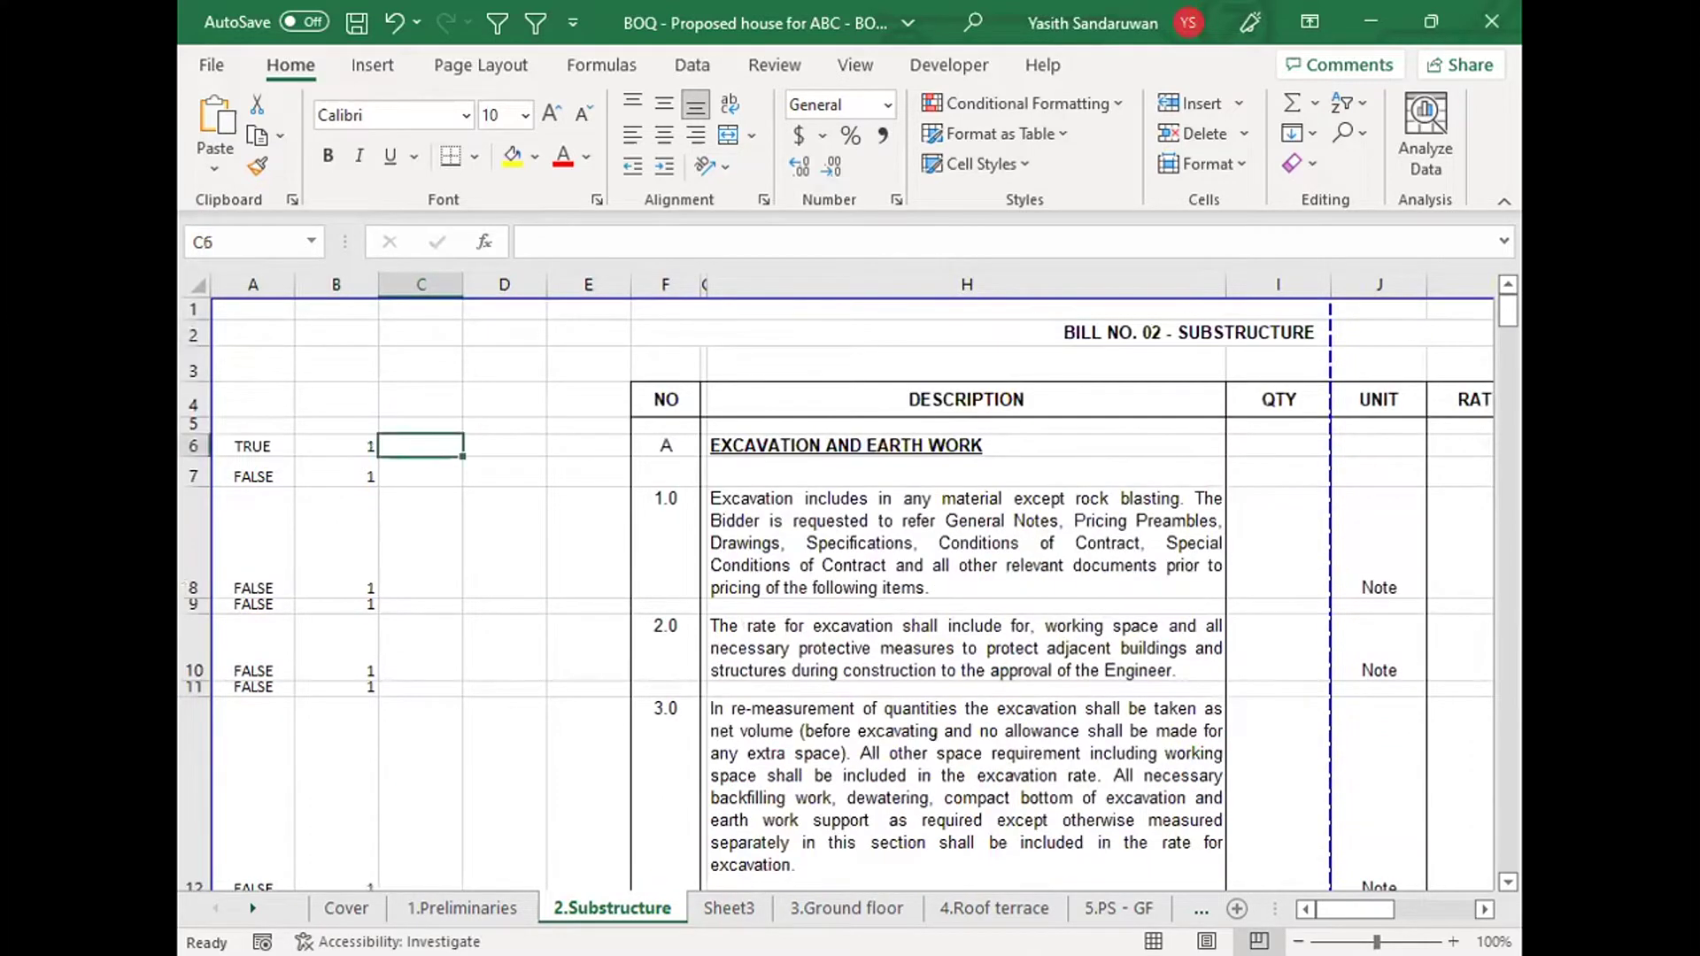
pyautogui.write('=')
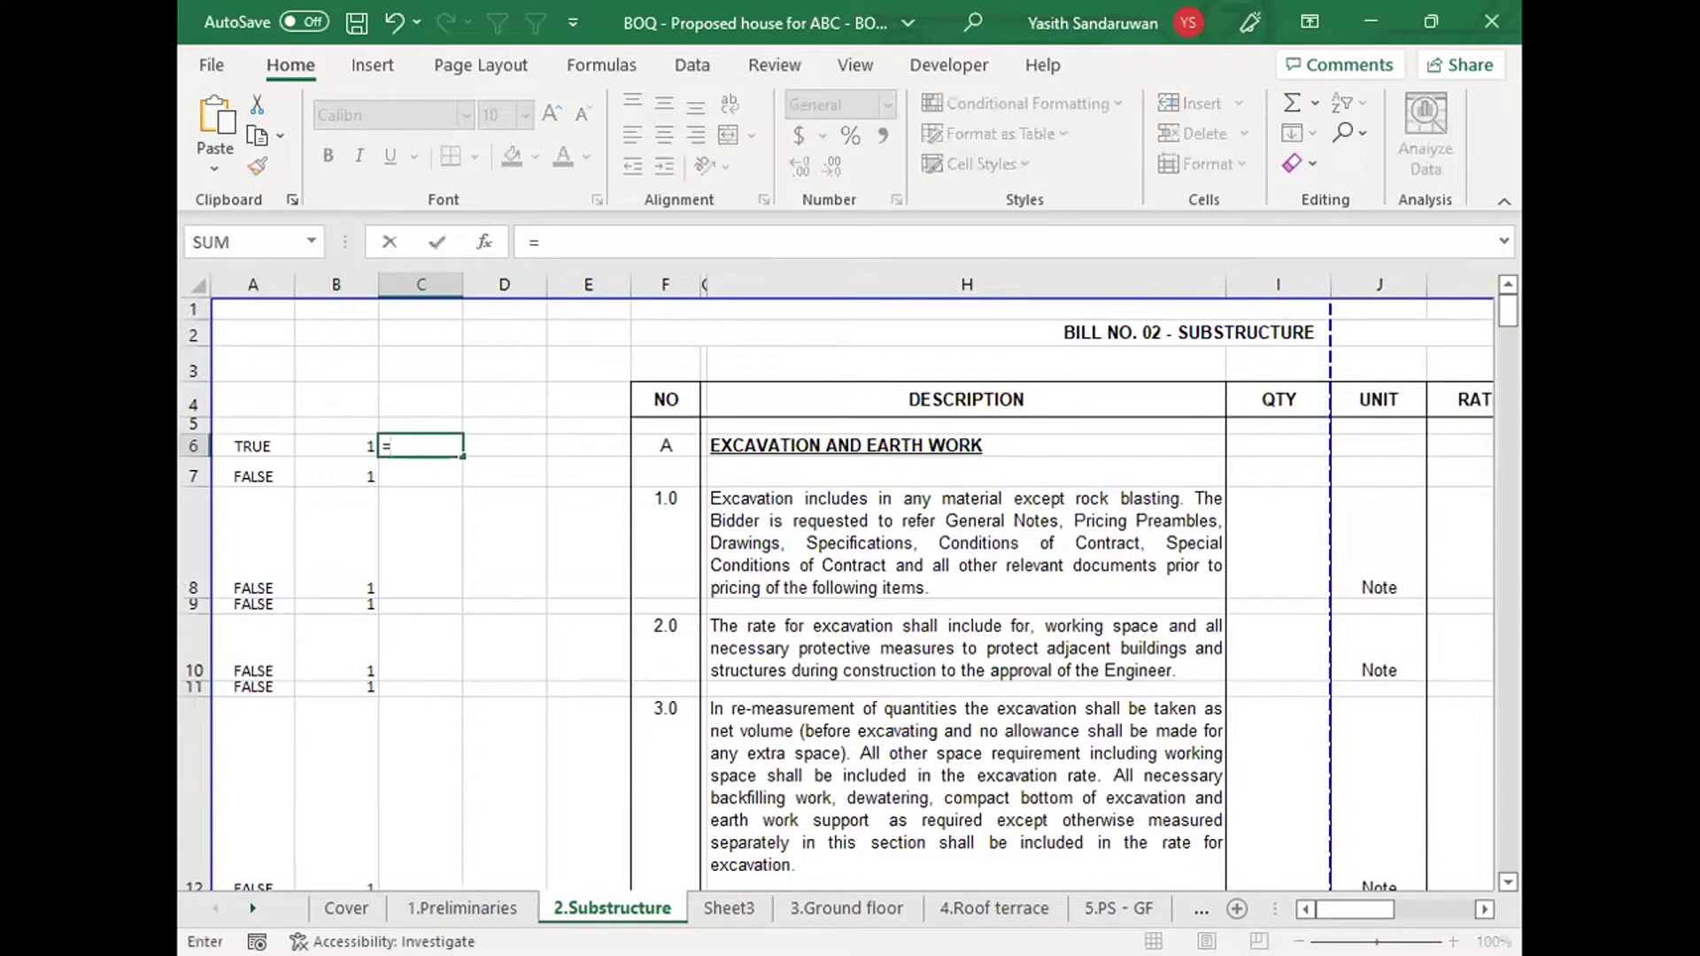
pyautogui.write('vlo')
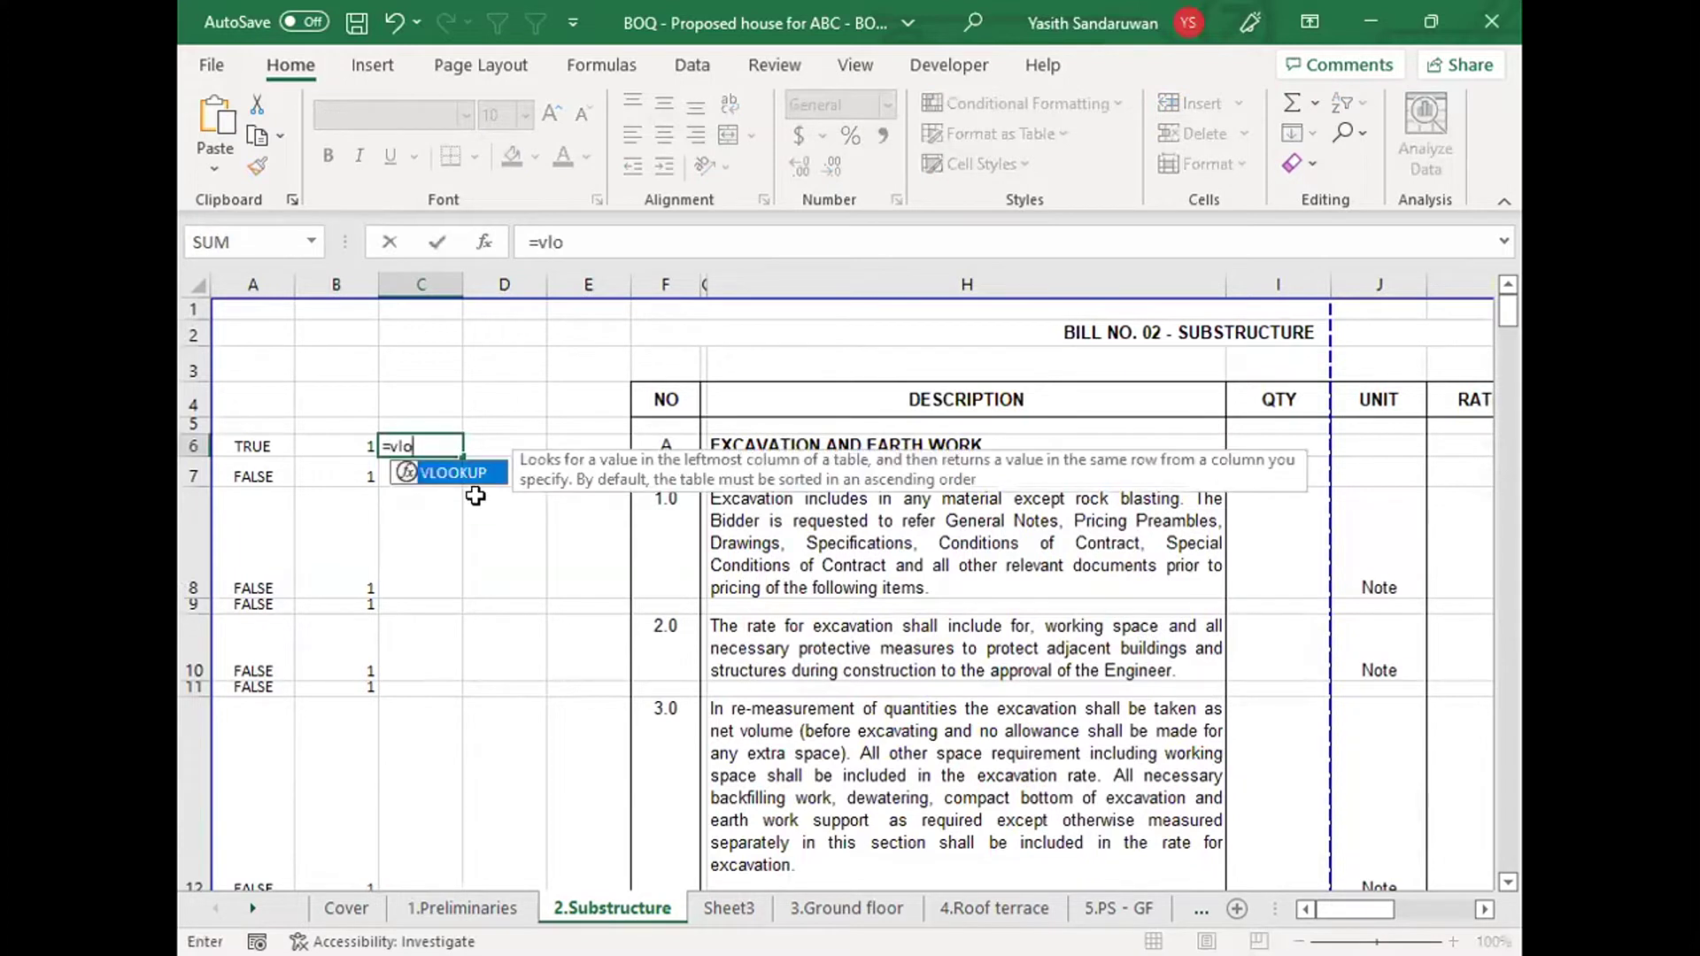
# Step: Build a VLOOKUP in C6 with B6 as the lookup value and Sheet3!A1:B26 as the table array
pyautogui.doubleClick(455, 473)
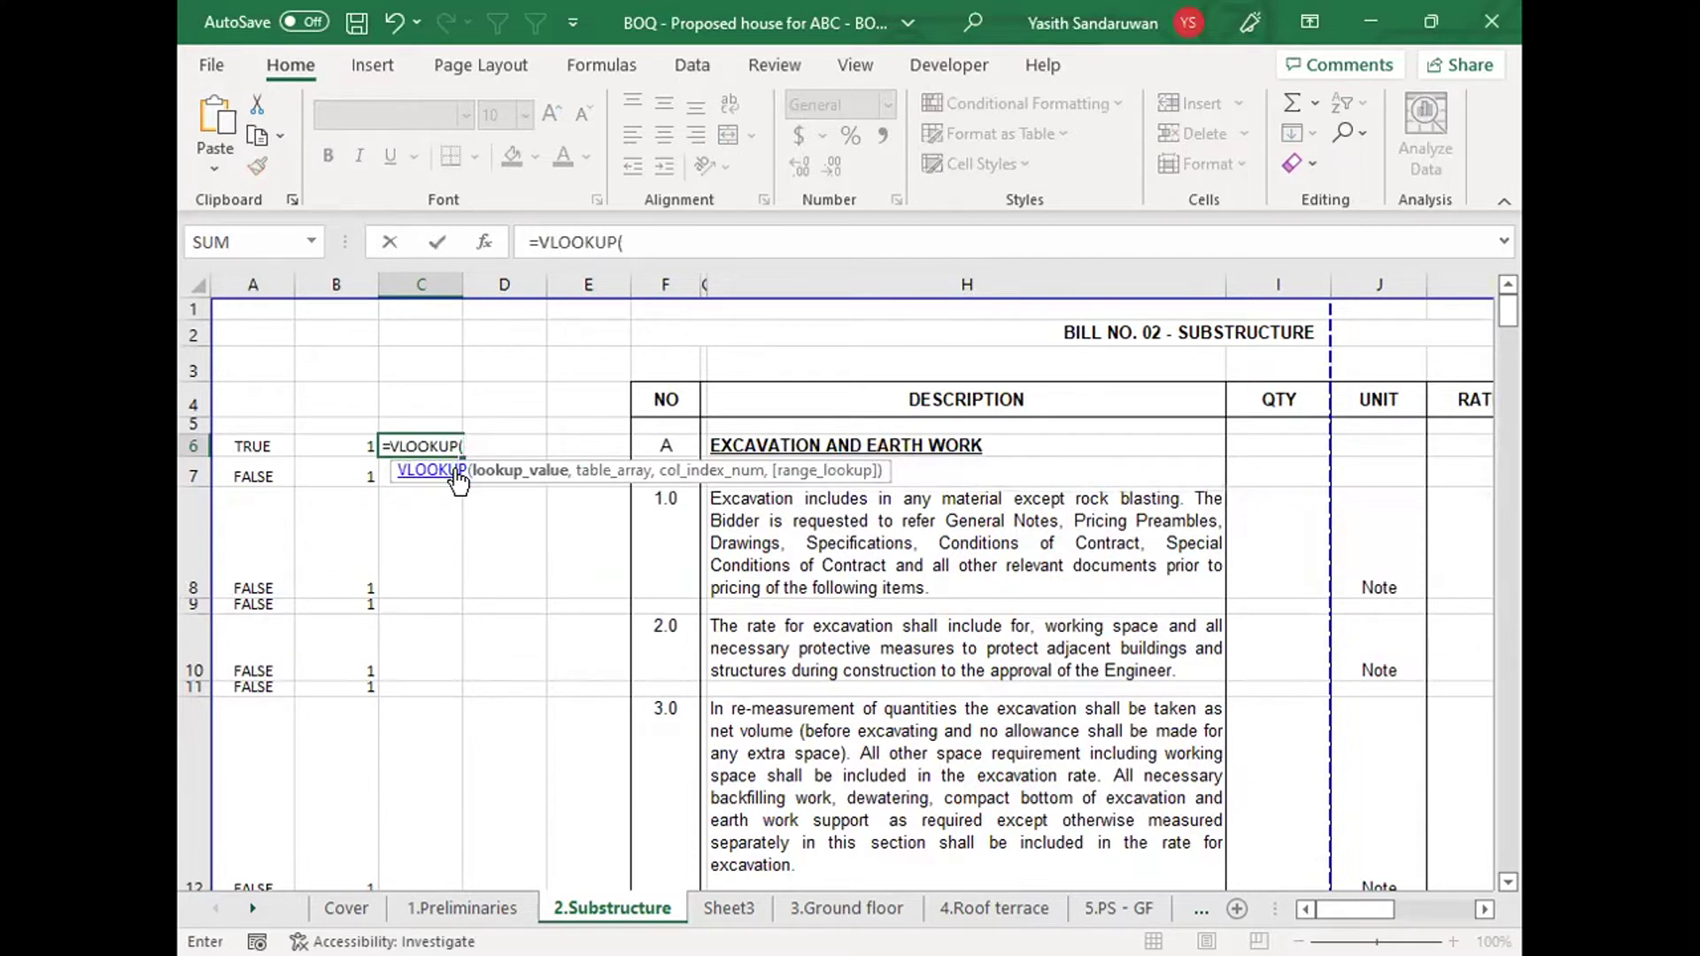
pyautogui.click(336, 443)
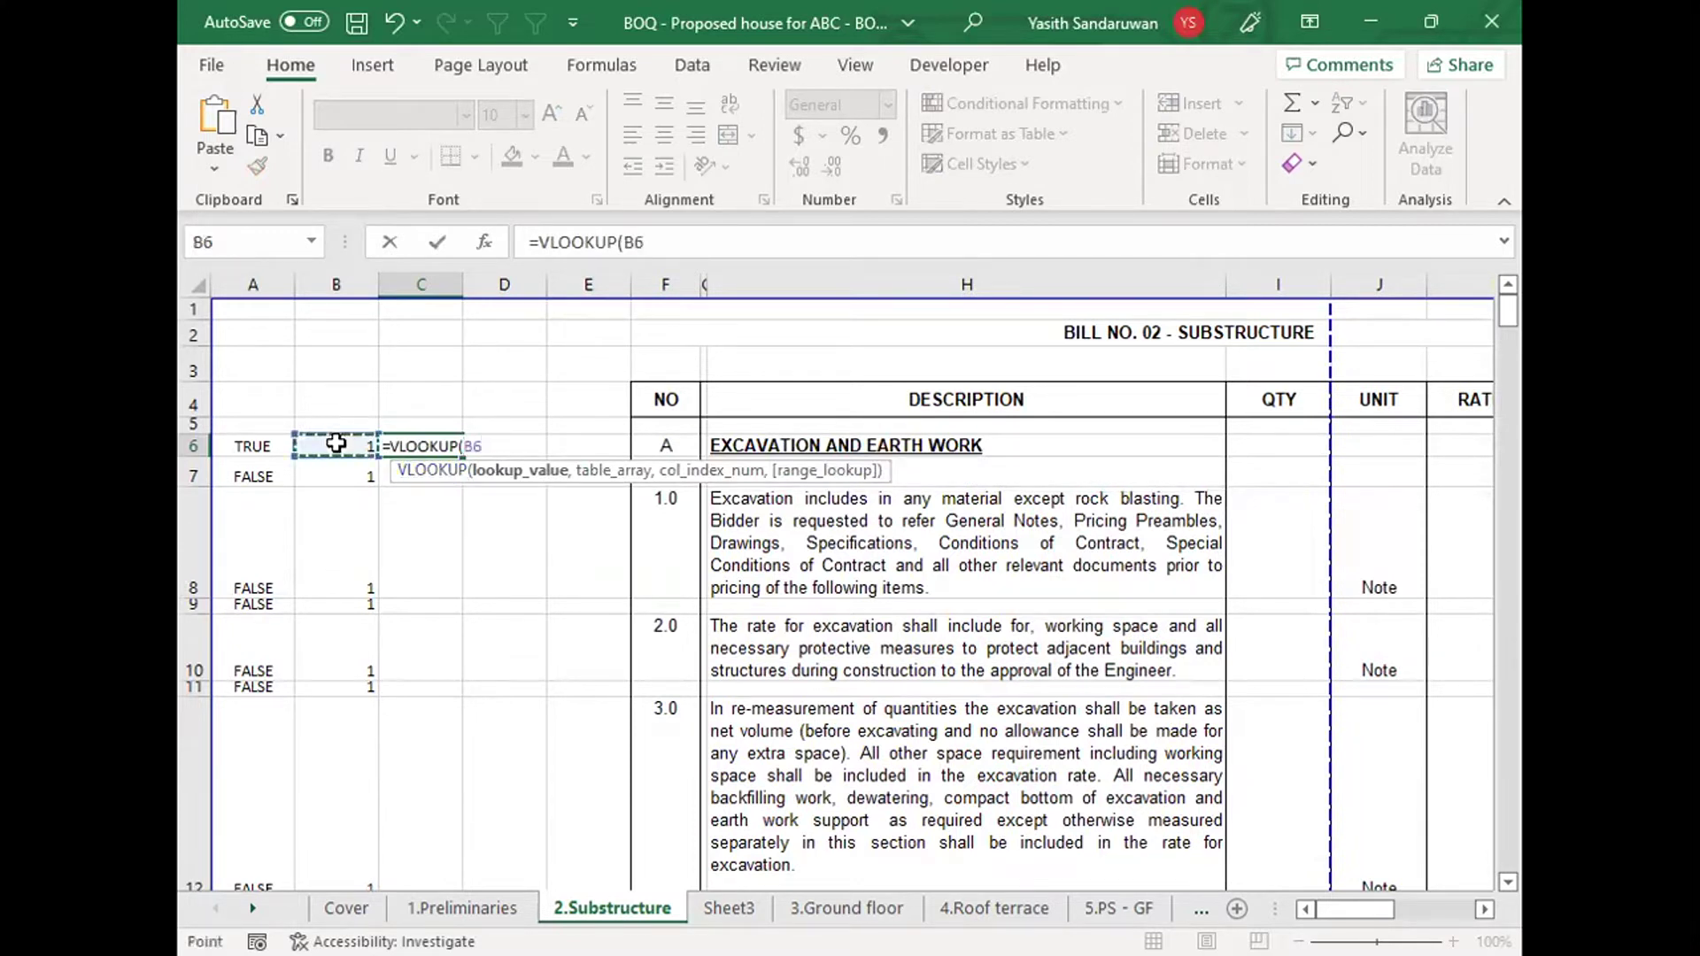
pyautogui.write(',')
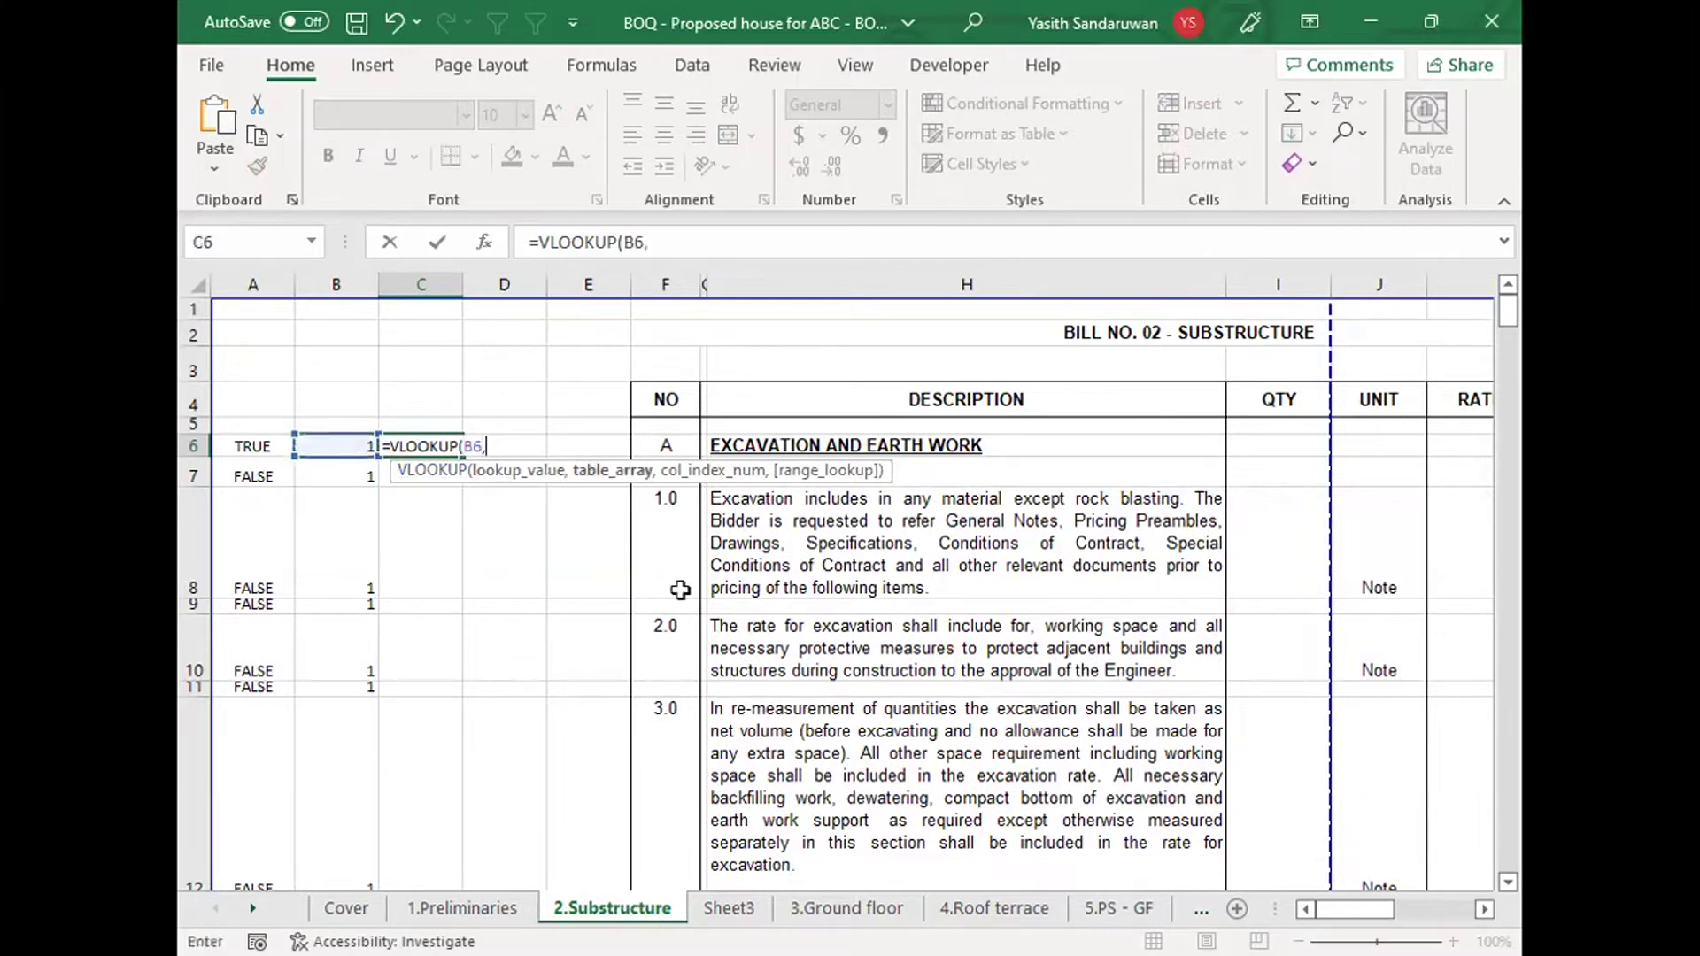
pyautogui.click(732, 909)
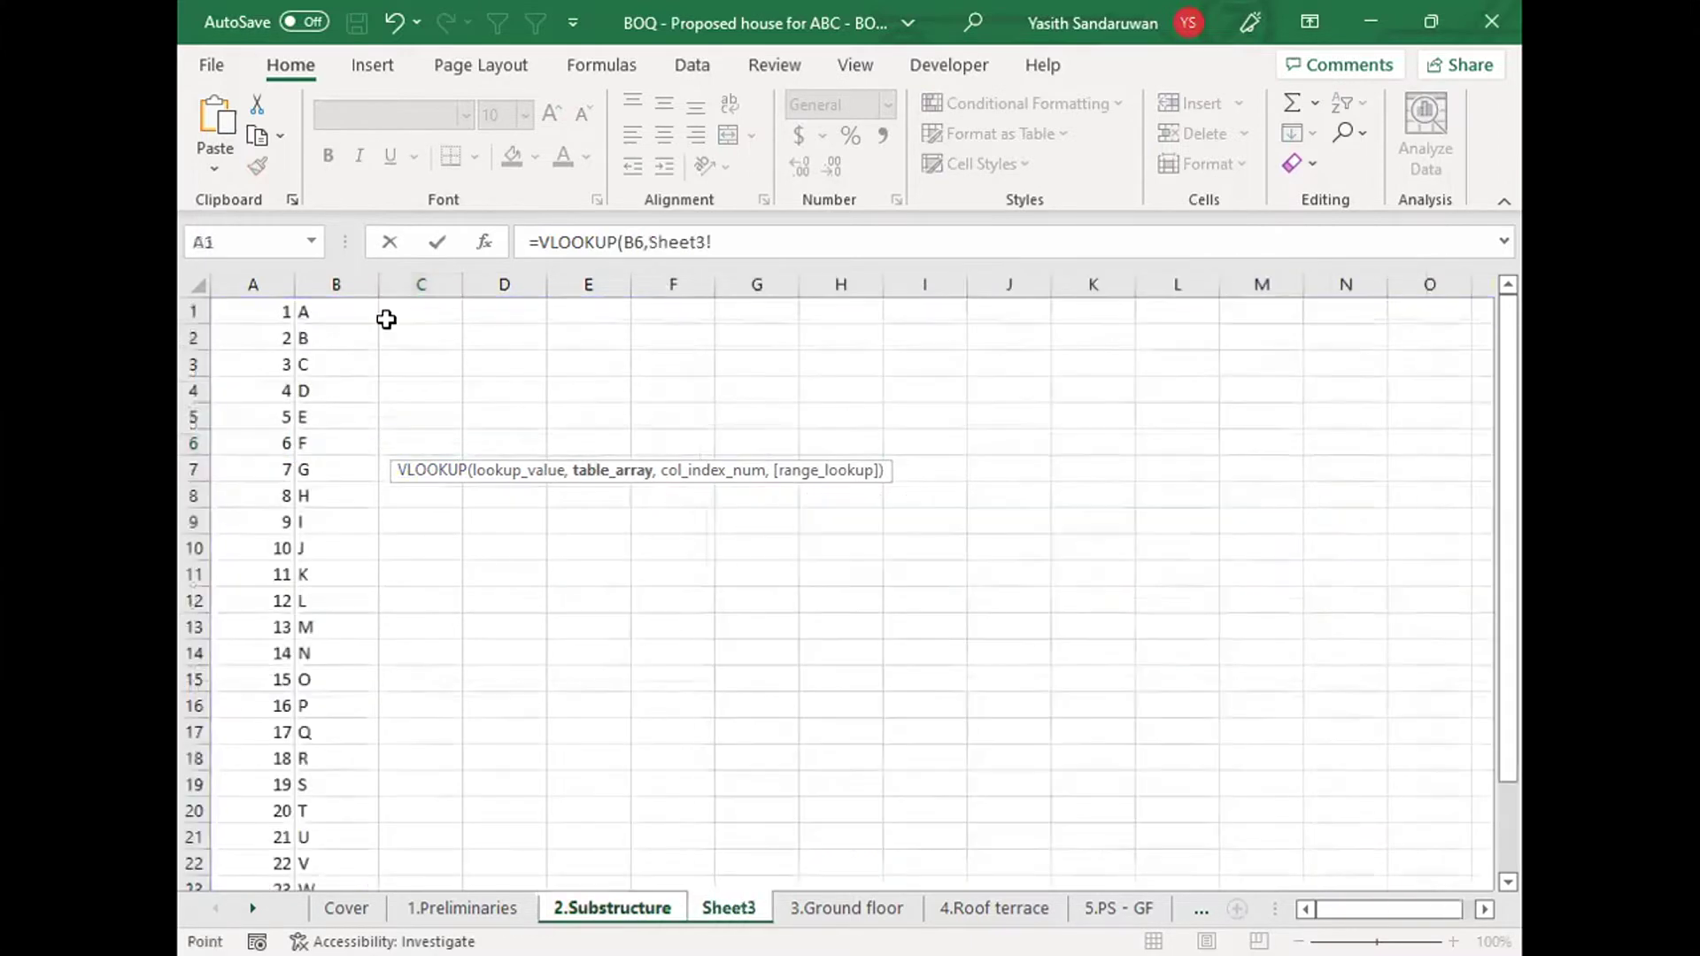
pyautogui.click(289, 312)
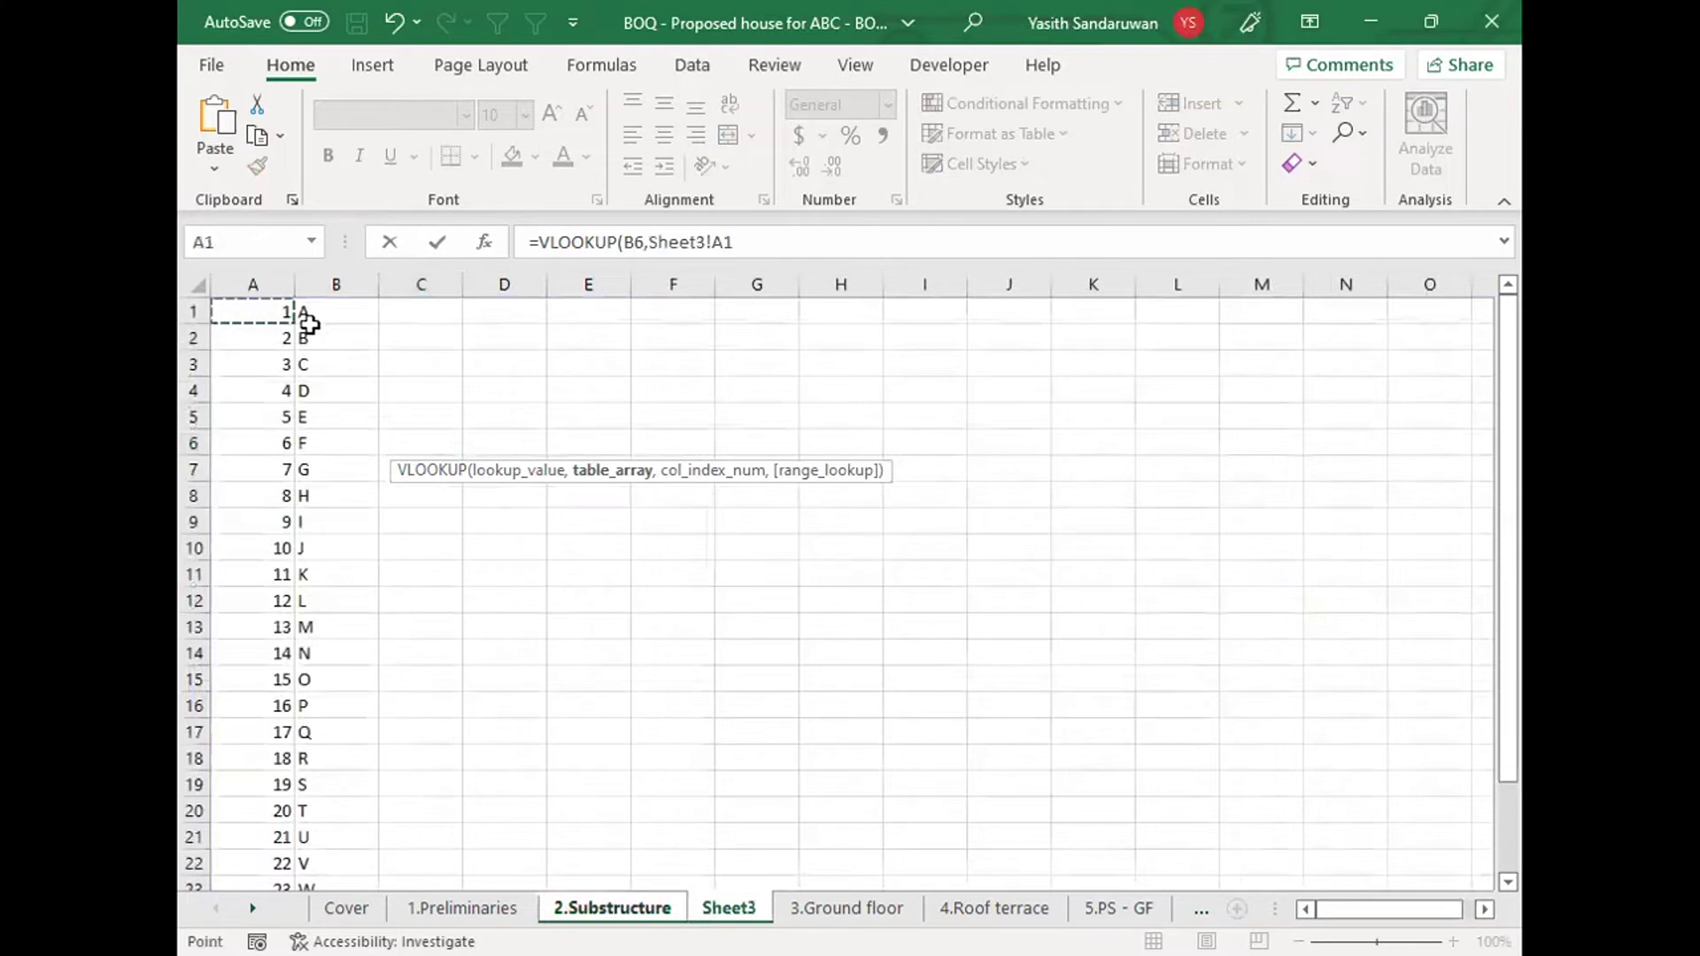
pyautogui.moveTo(309, 324); pyautogui.dragTo(337, 863)
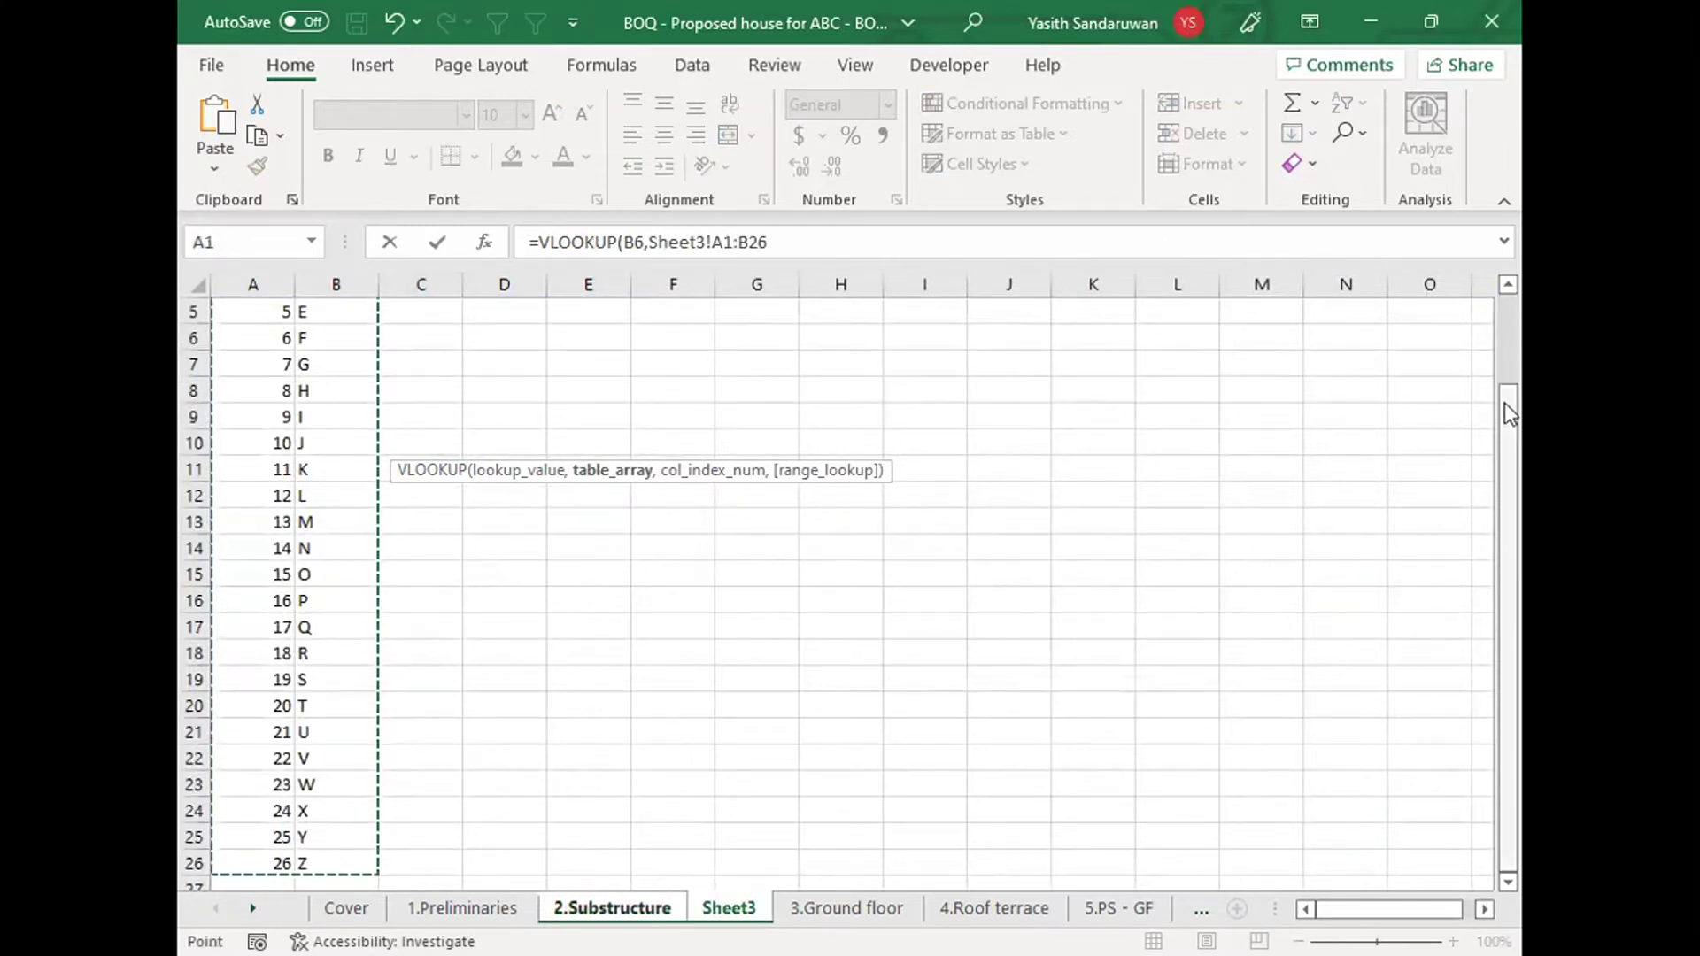
pyautogui.moveTo(1503, 403); pyautogui.dragTo(1511, 297)
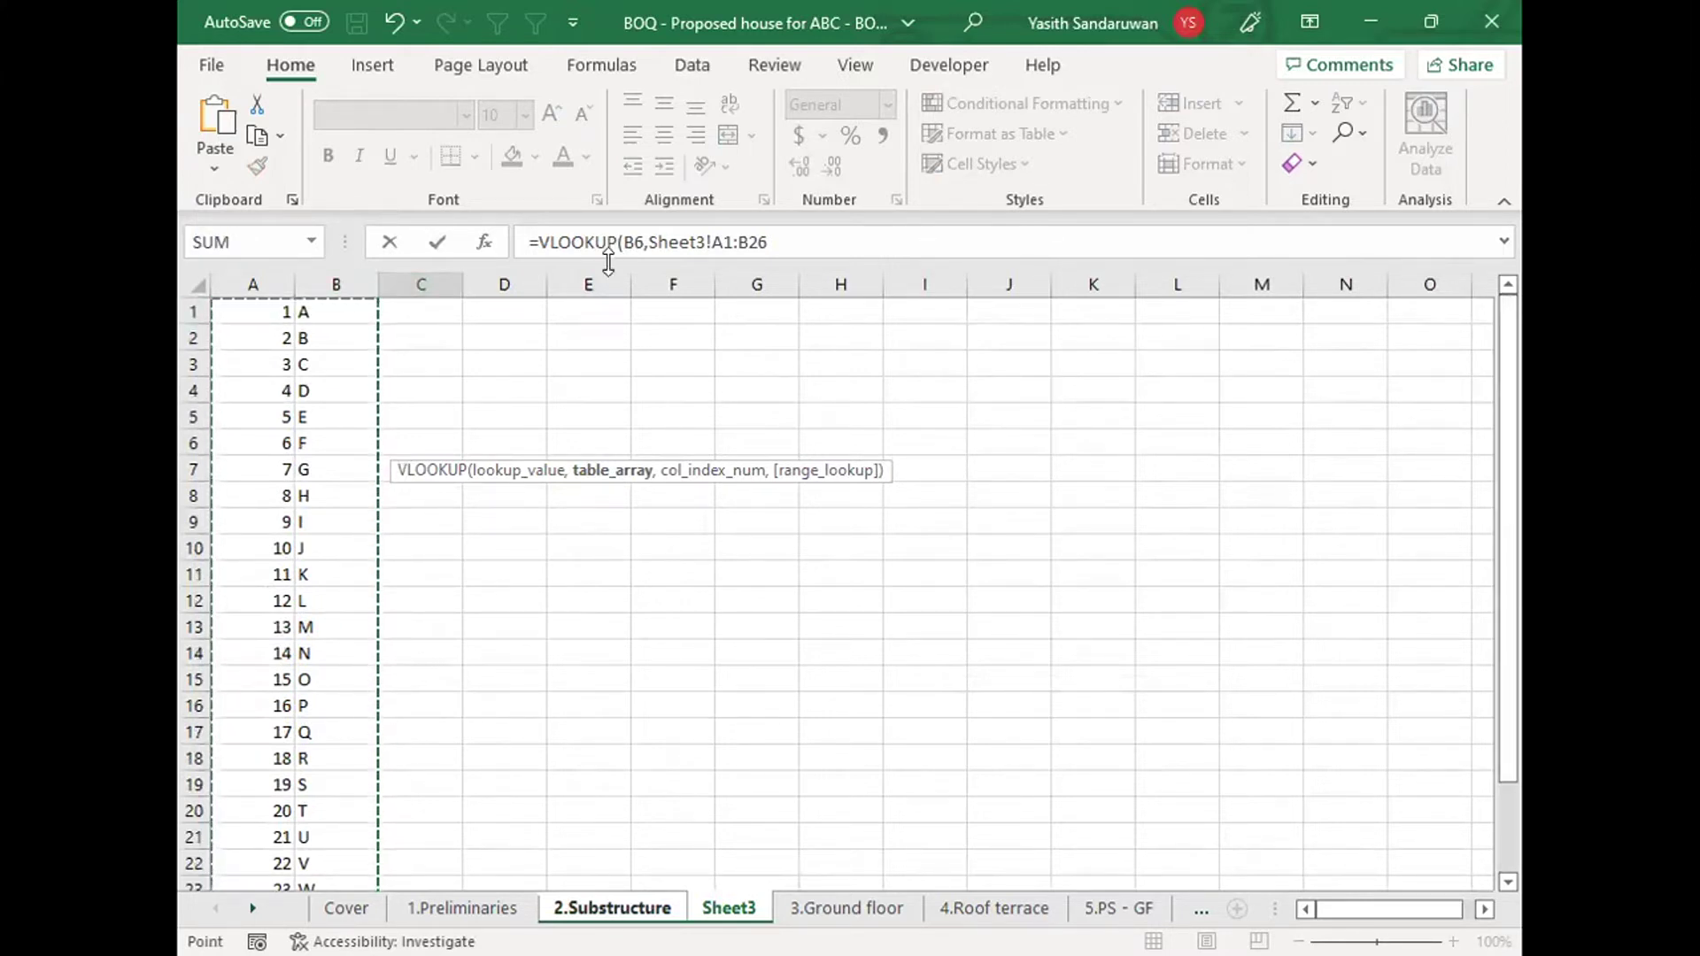
# Step: Lock the rows of the VLOOKUP table range as A$1:B$26 and continue to the column index argument
pyautogui.click(721, 241)
pyautogui.write('$')
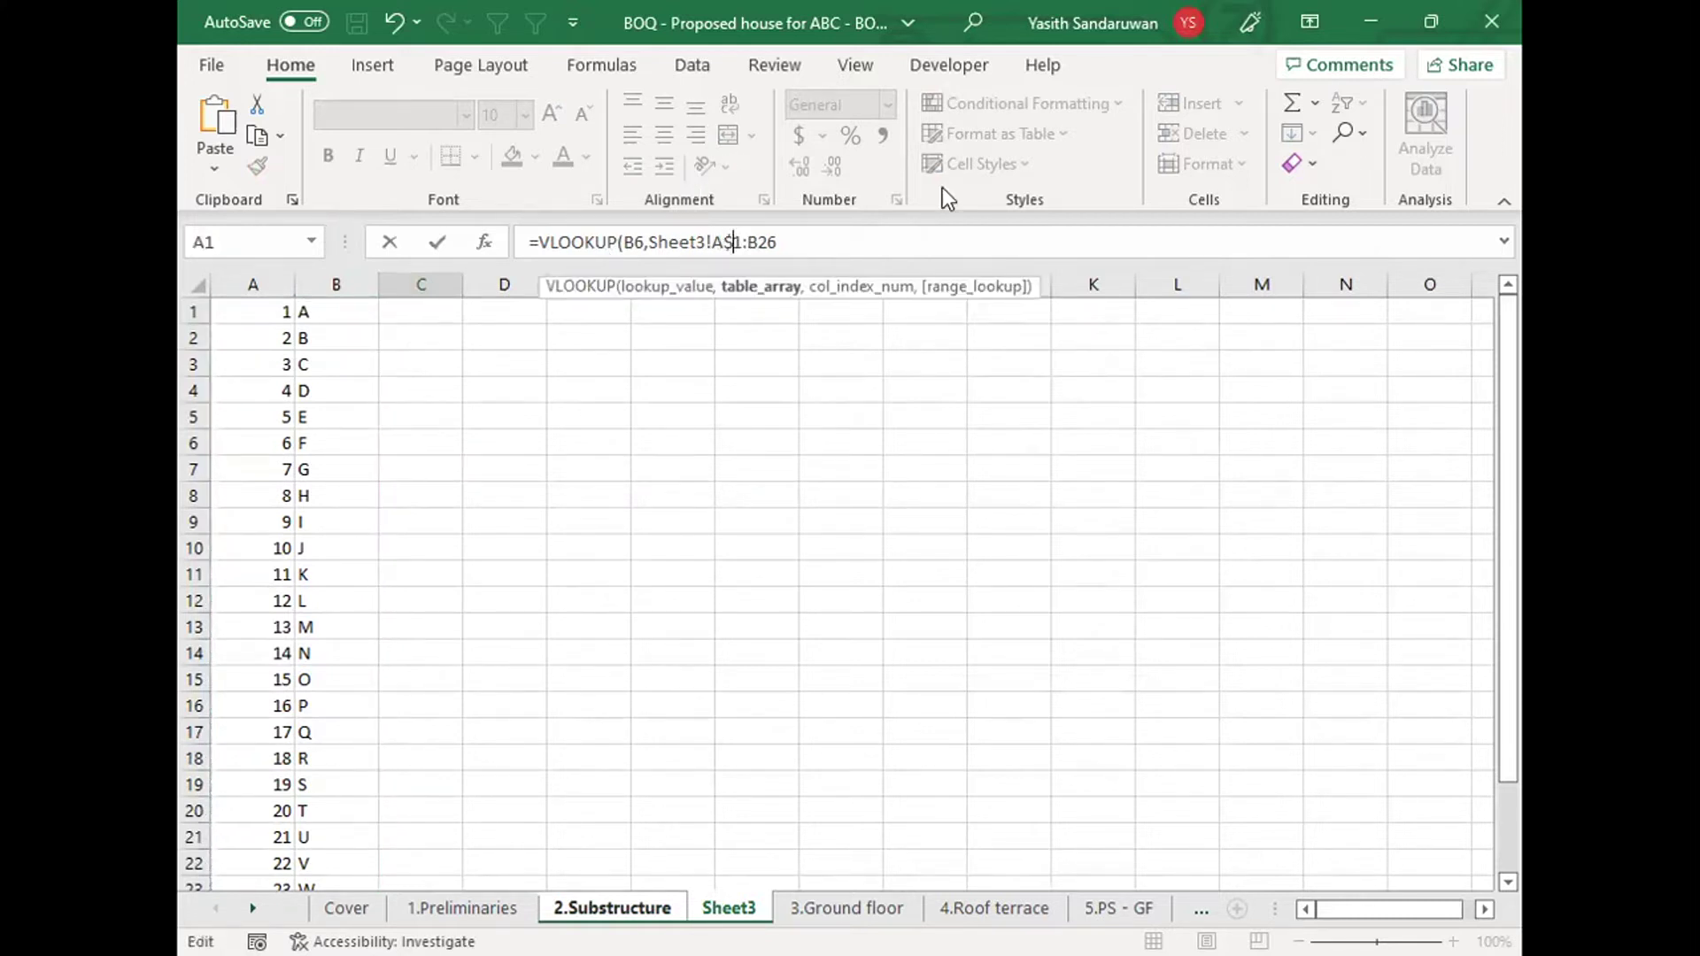
pyautogui.click(761, 241)
pyautogui.write('$')
pyautogui.click(821, 246)
pyautogui.write(',')
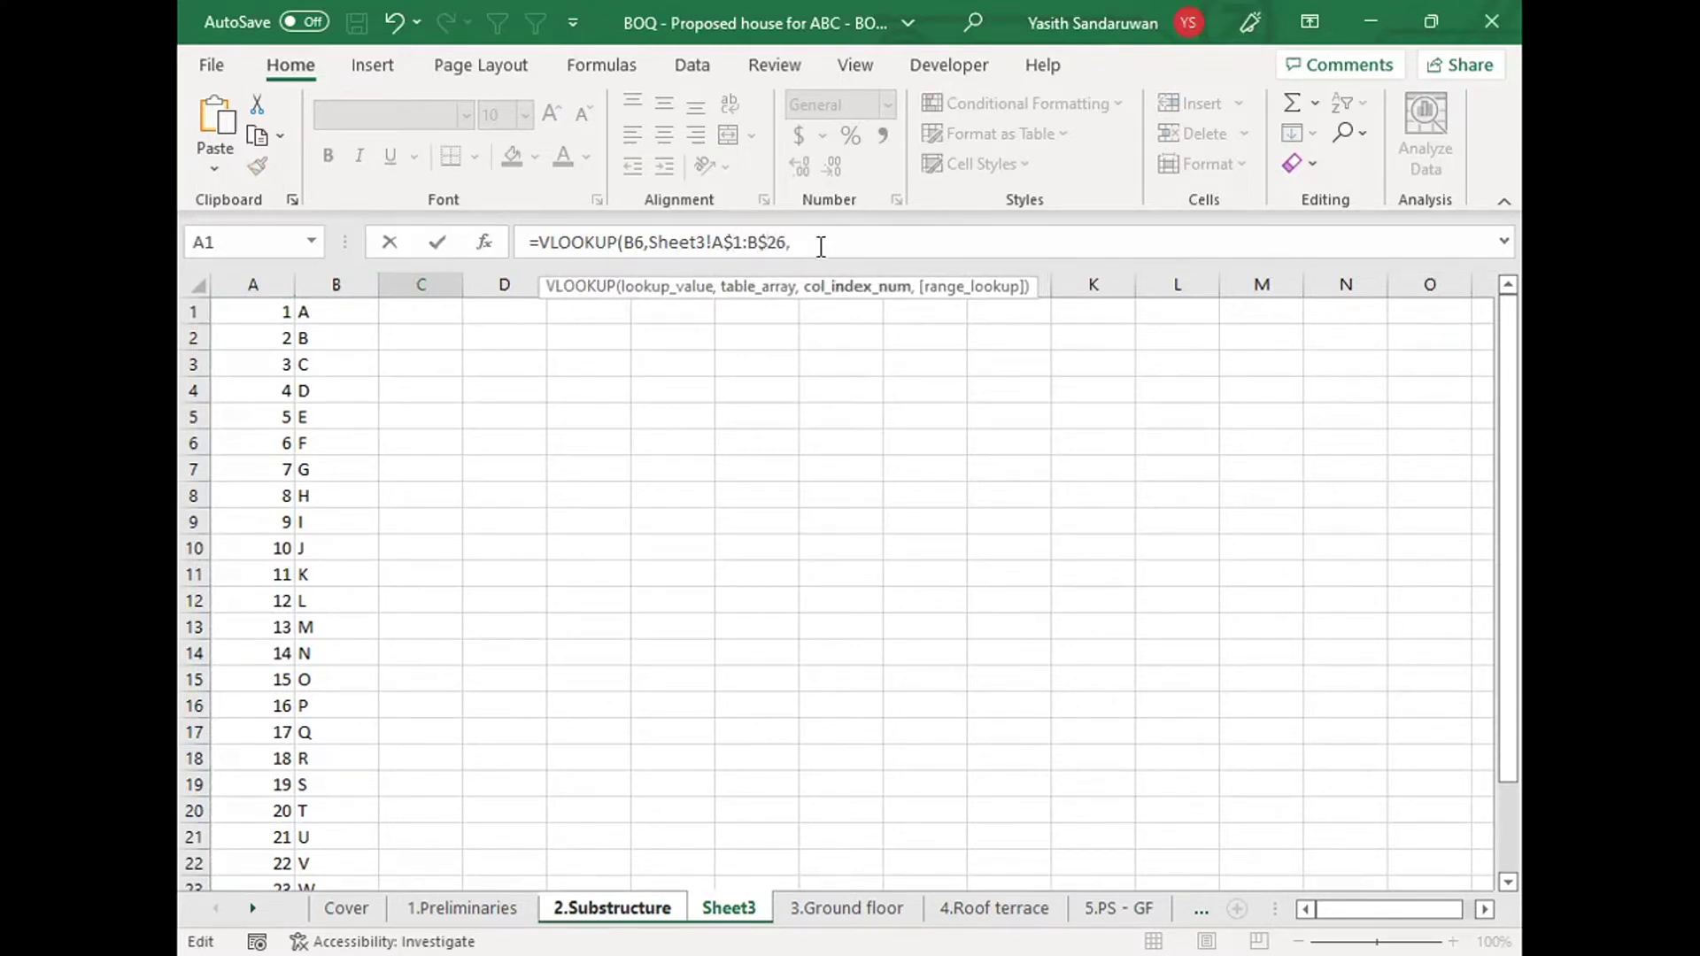
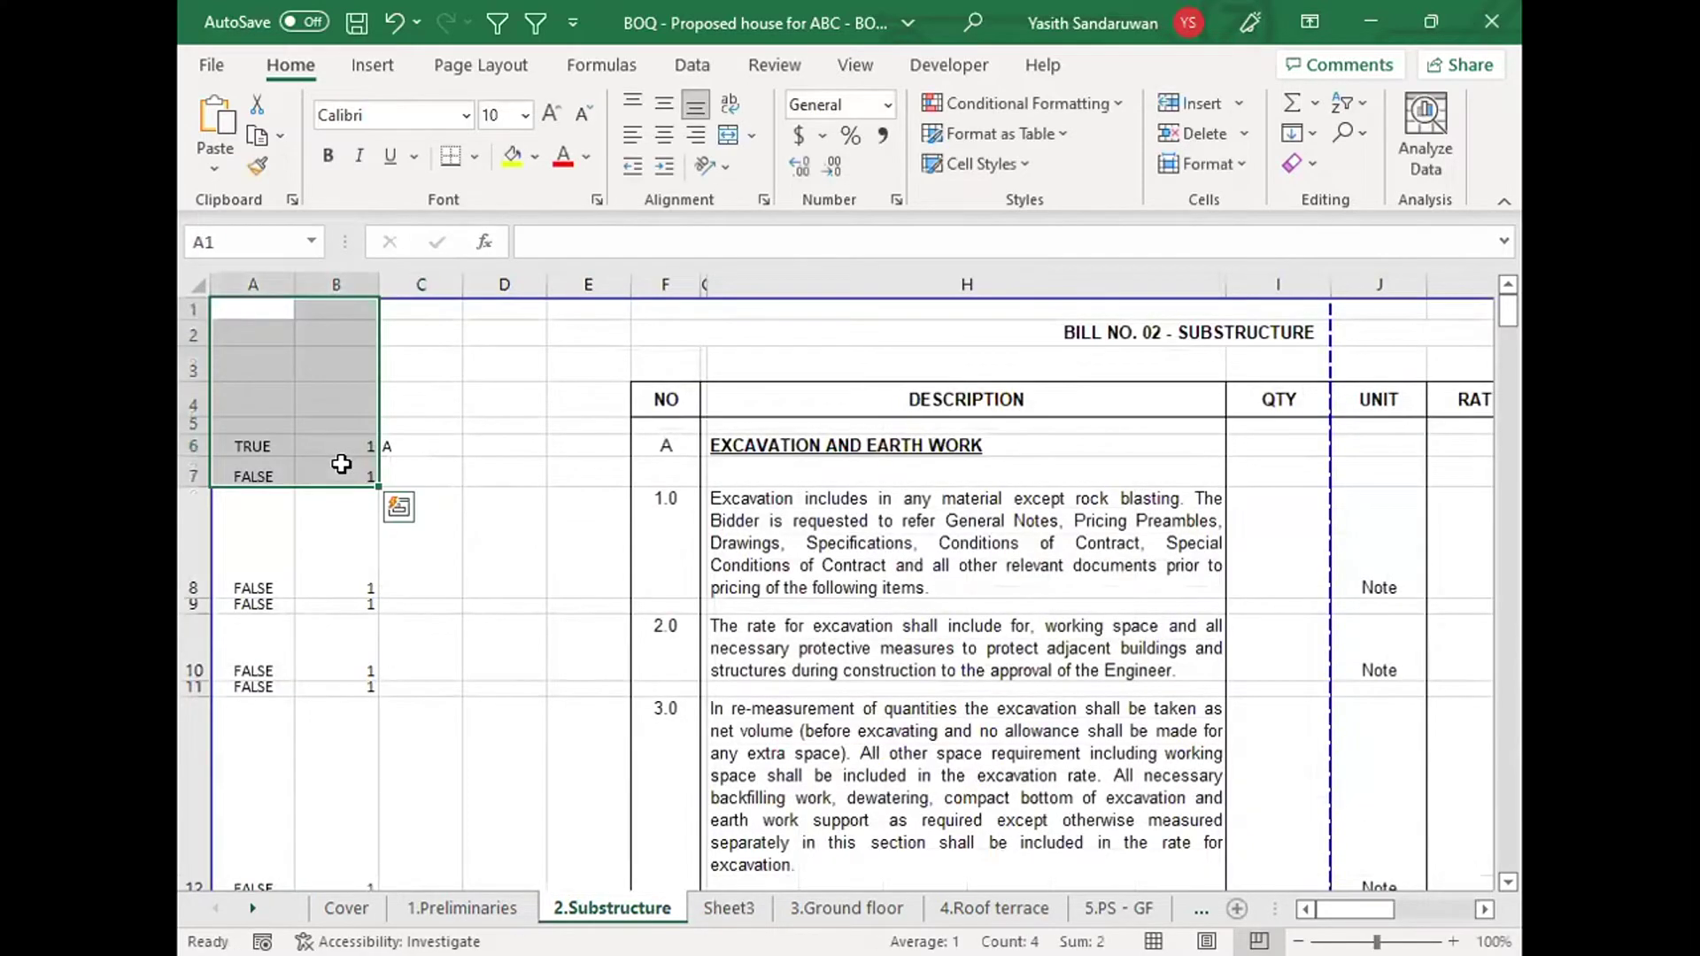
# Step: Move the number-letter lookup table A1:B26 on Sheet3 to C1:D26
pyautogui.click(418, 443)
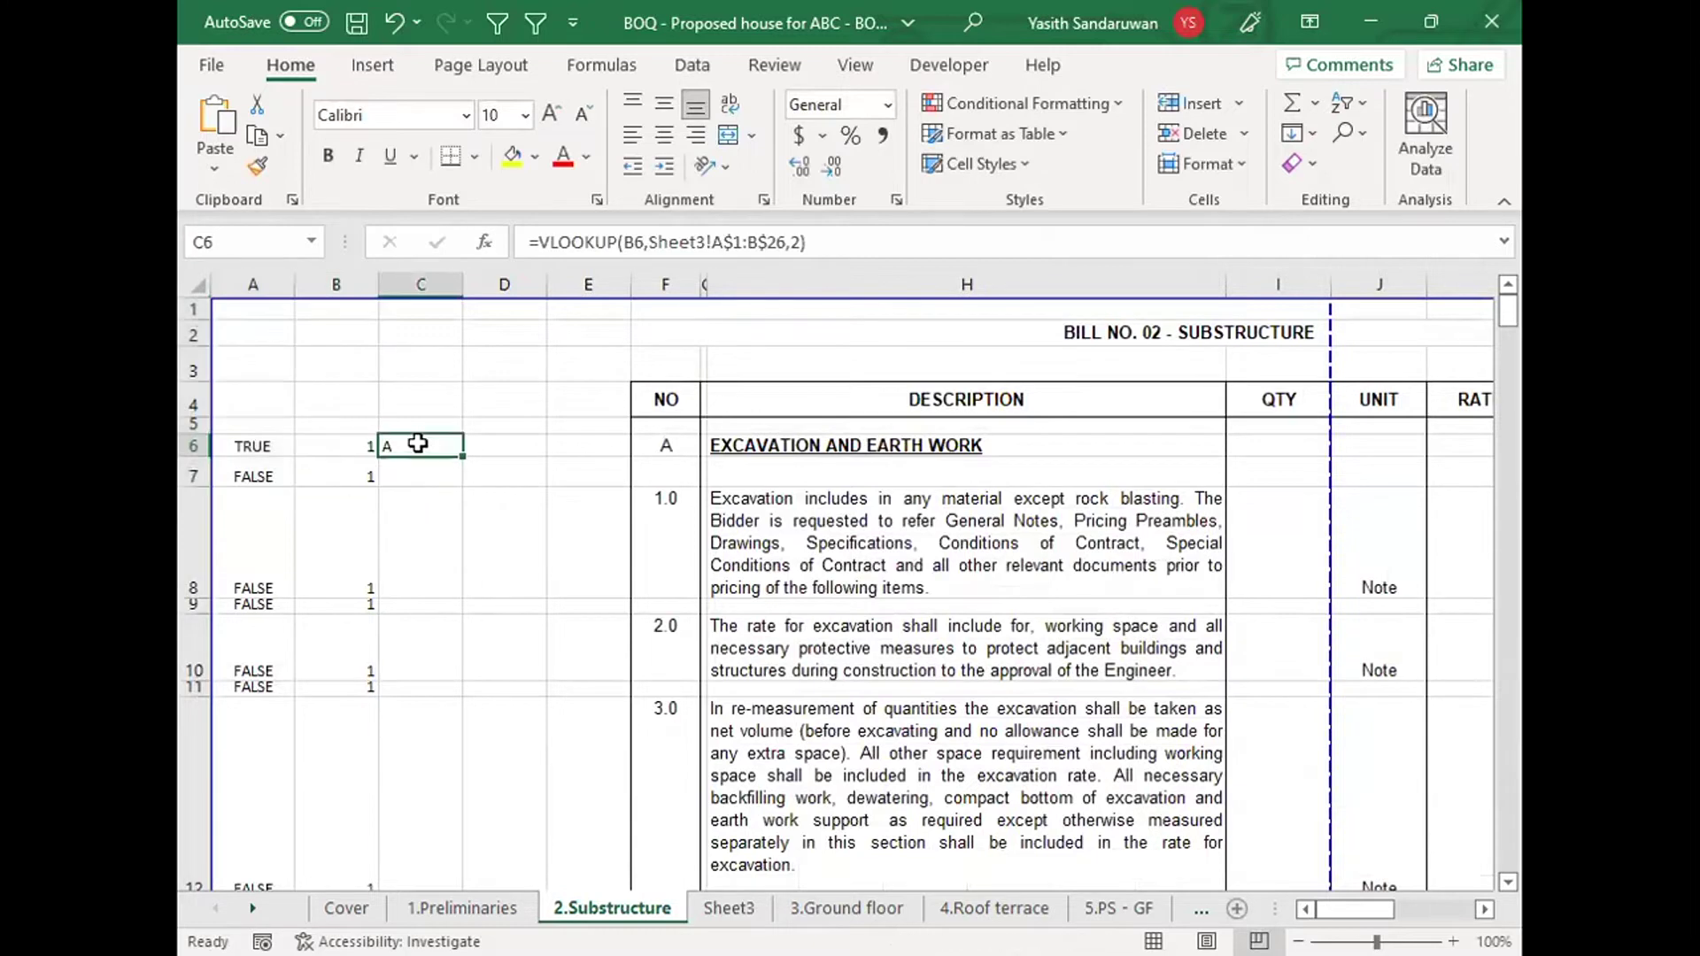
pyautogui.click(803, 242)
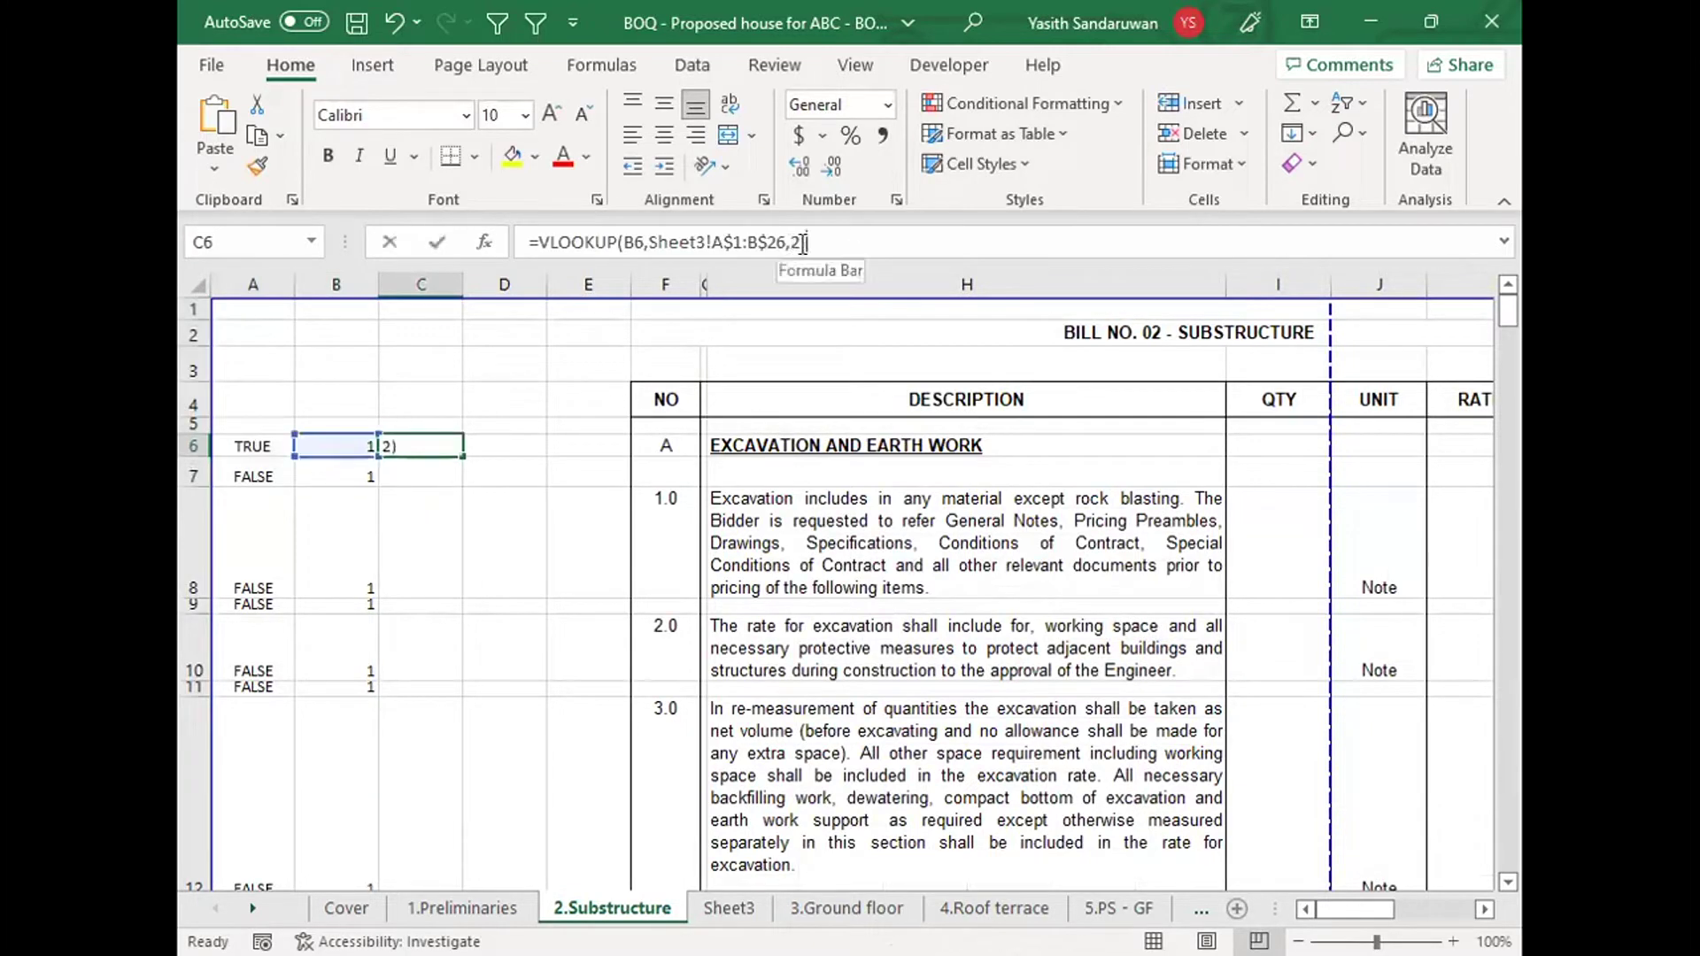
pyautogui.click(803, 242)
pyautogui.click(728, 908)
pyautogui.moveTo(281, 314); pyautogui.dragTo(339, 653)
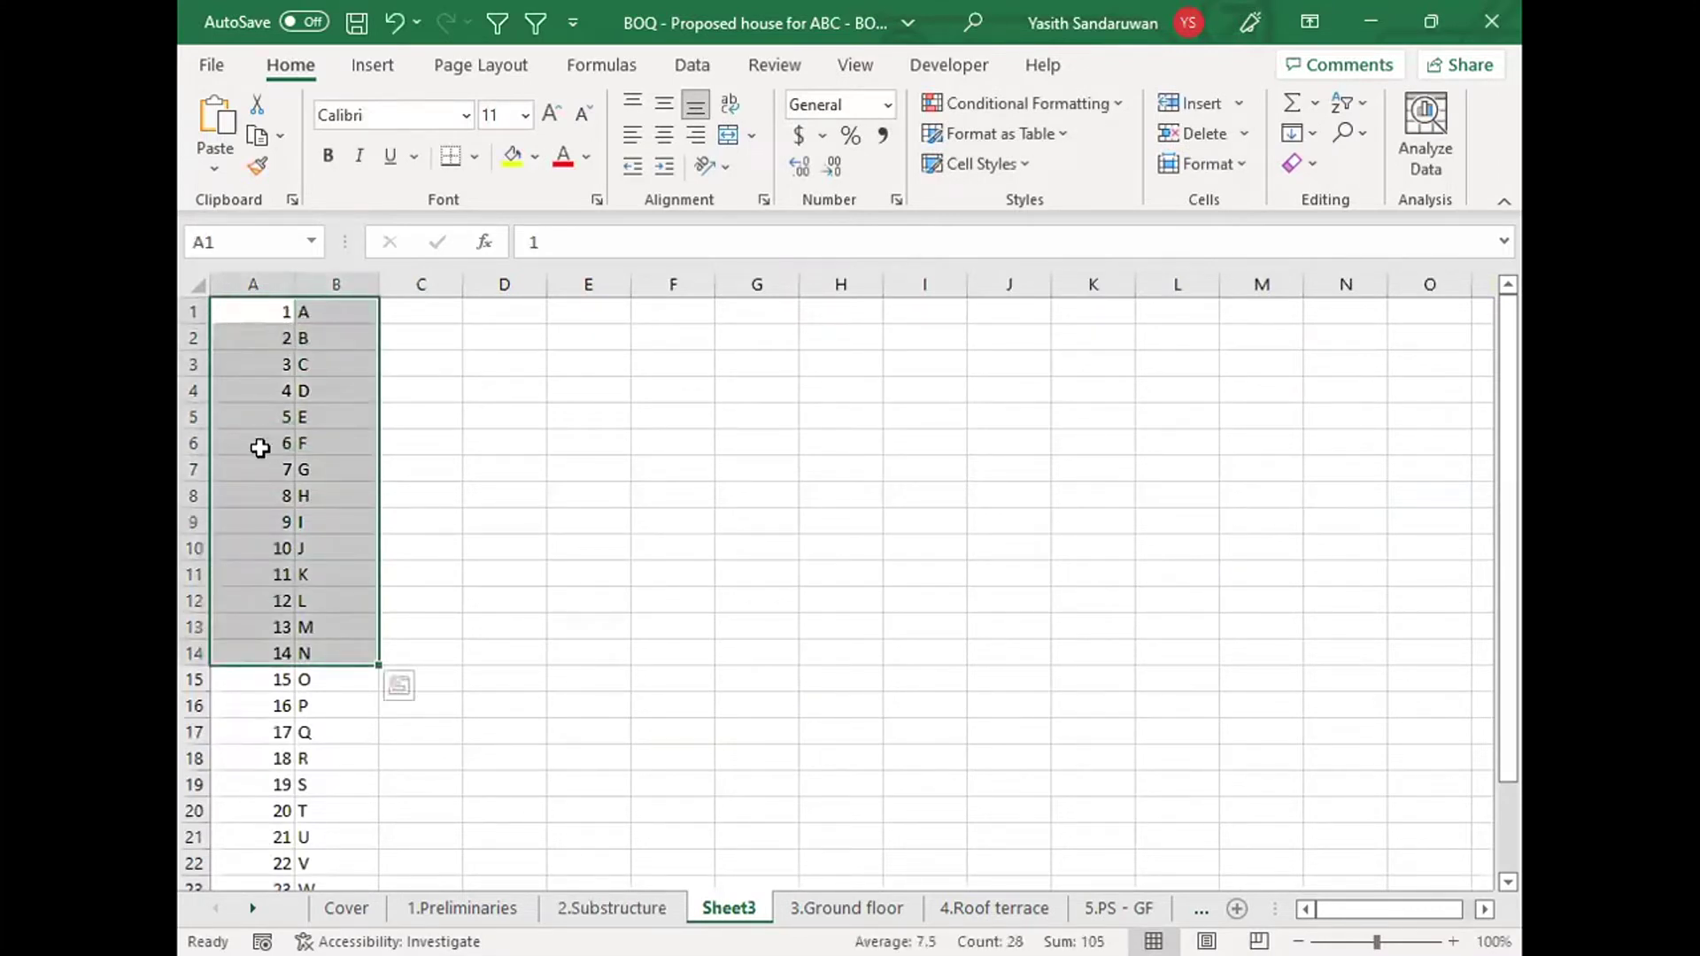
pyautogui.click(504, 338)
pyautogui.moveTo(239, 310); pyautogui.dragTo(336, 877)
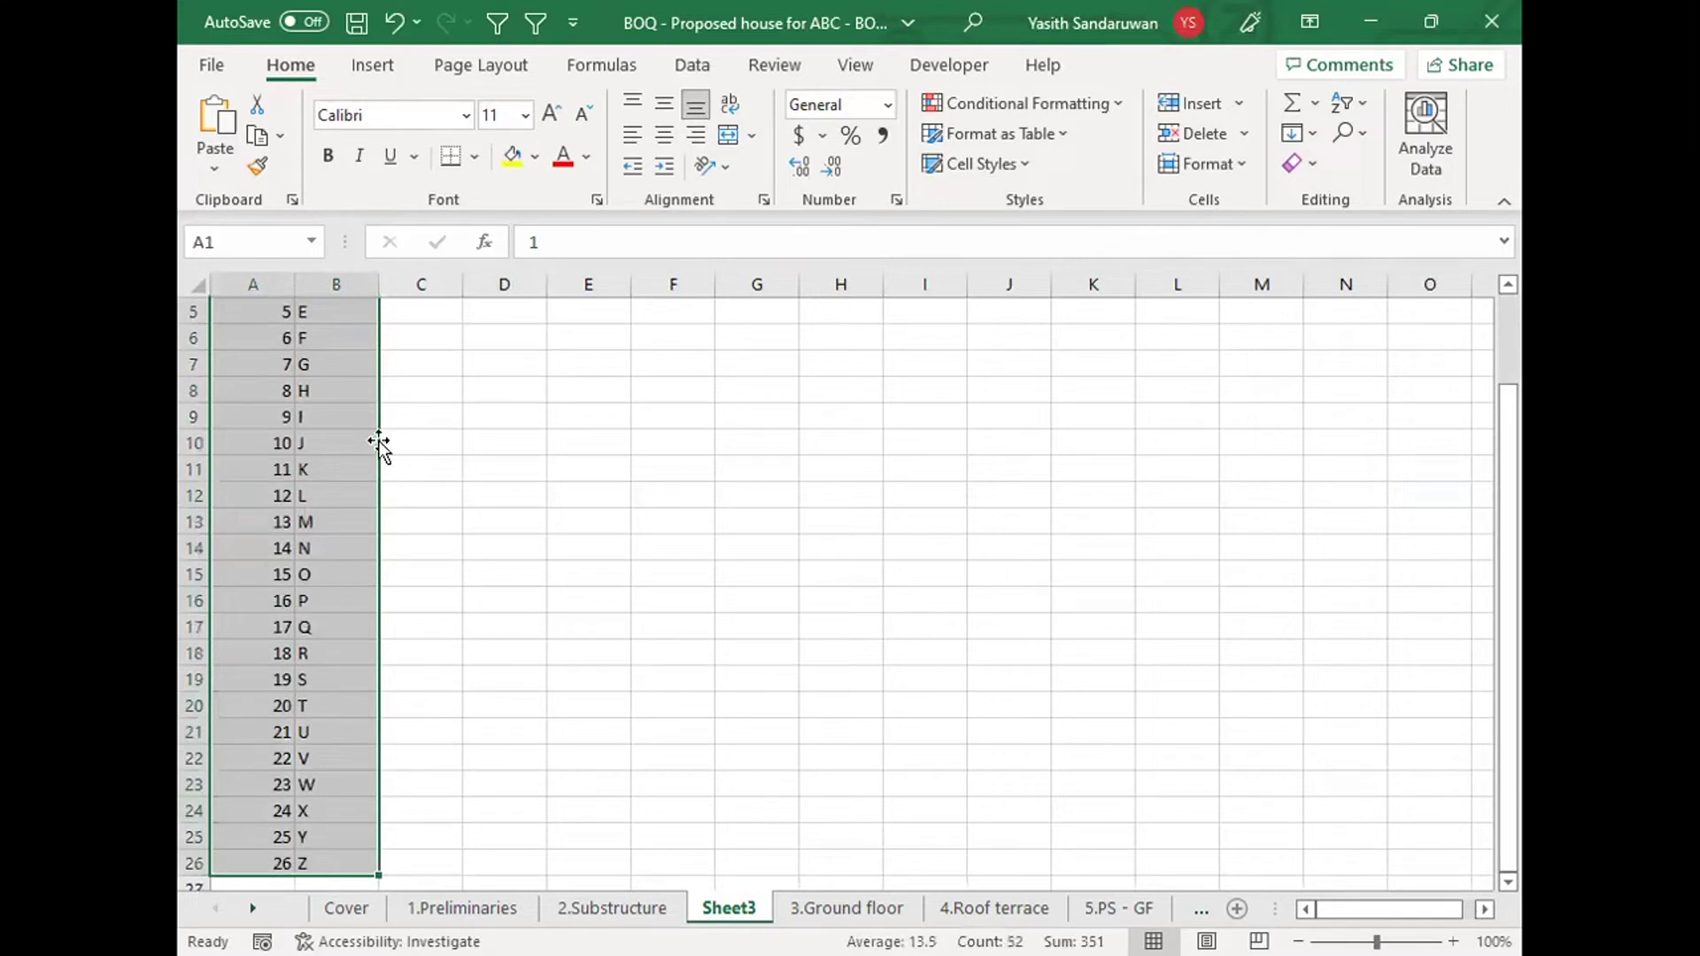
pyautogui.moveTo(545, 459); pyautogui.dragTo(494, 415)
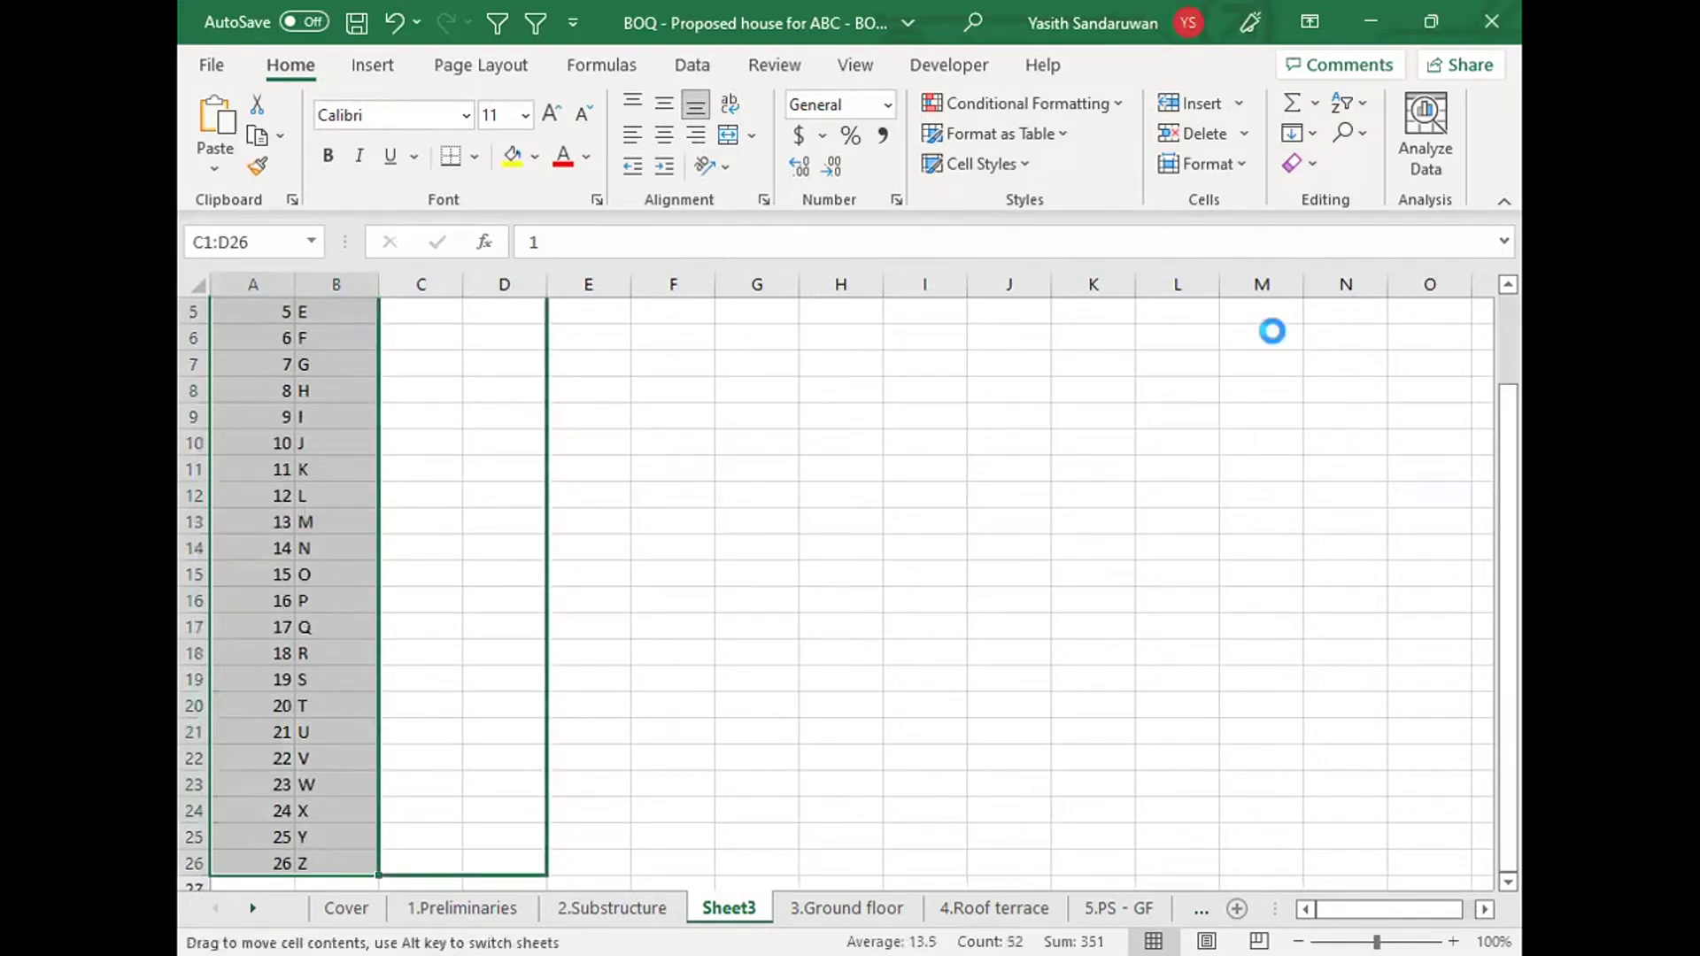
pyautogui.scroll(2, 1513, 456)
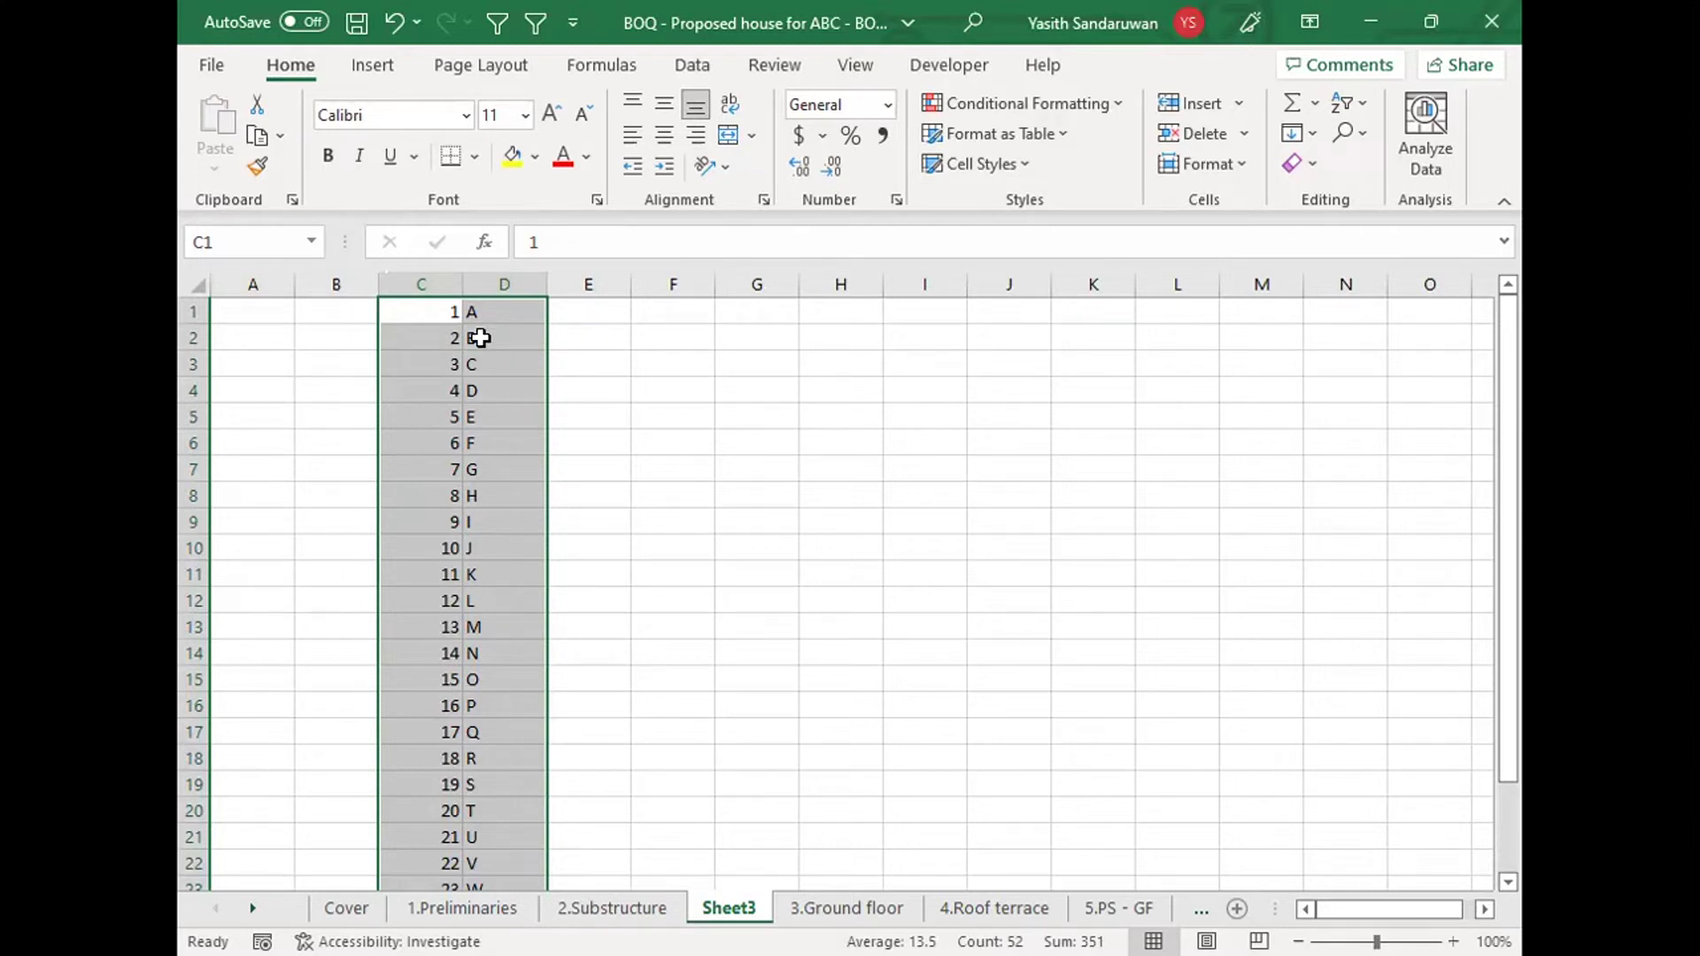
# Step: Add FALSE (exact match) as the range_lookup argument of the VLOOKUP formula in C6 on the 2.Substructure sheet
pyautogui.click(609, 908)
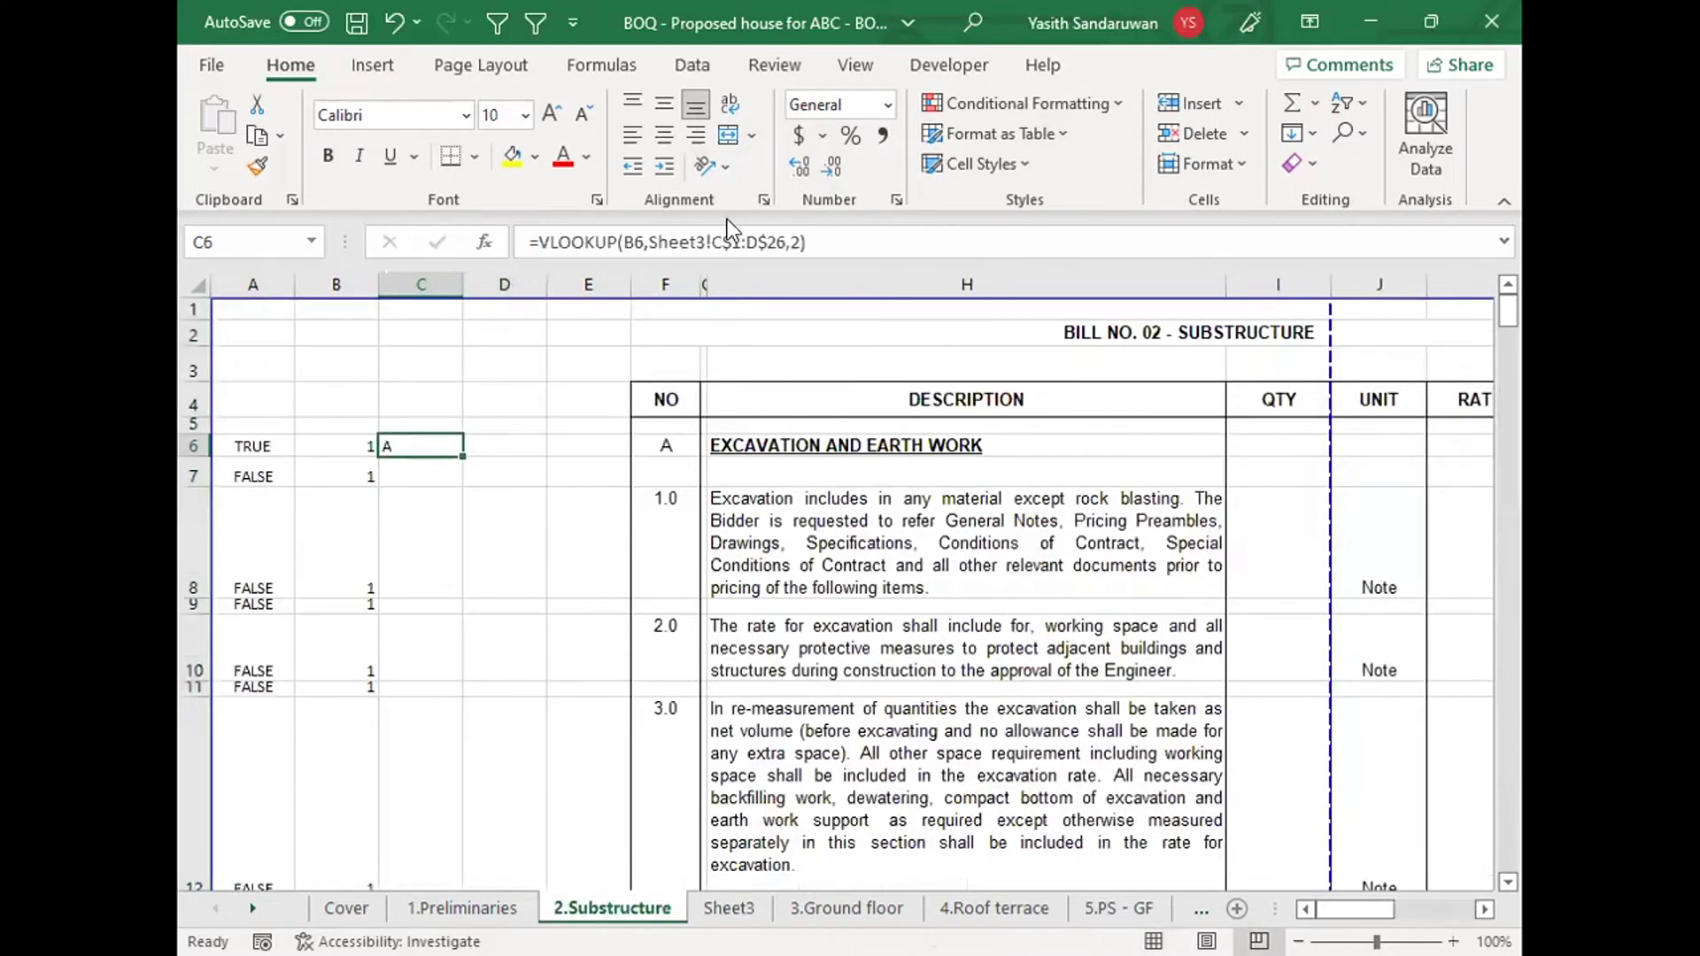
pyautogui.click(802, 246)
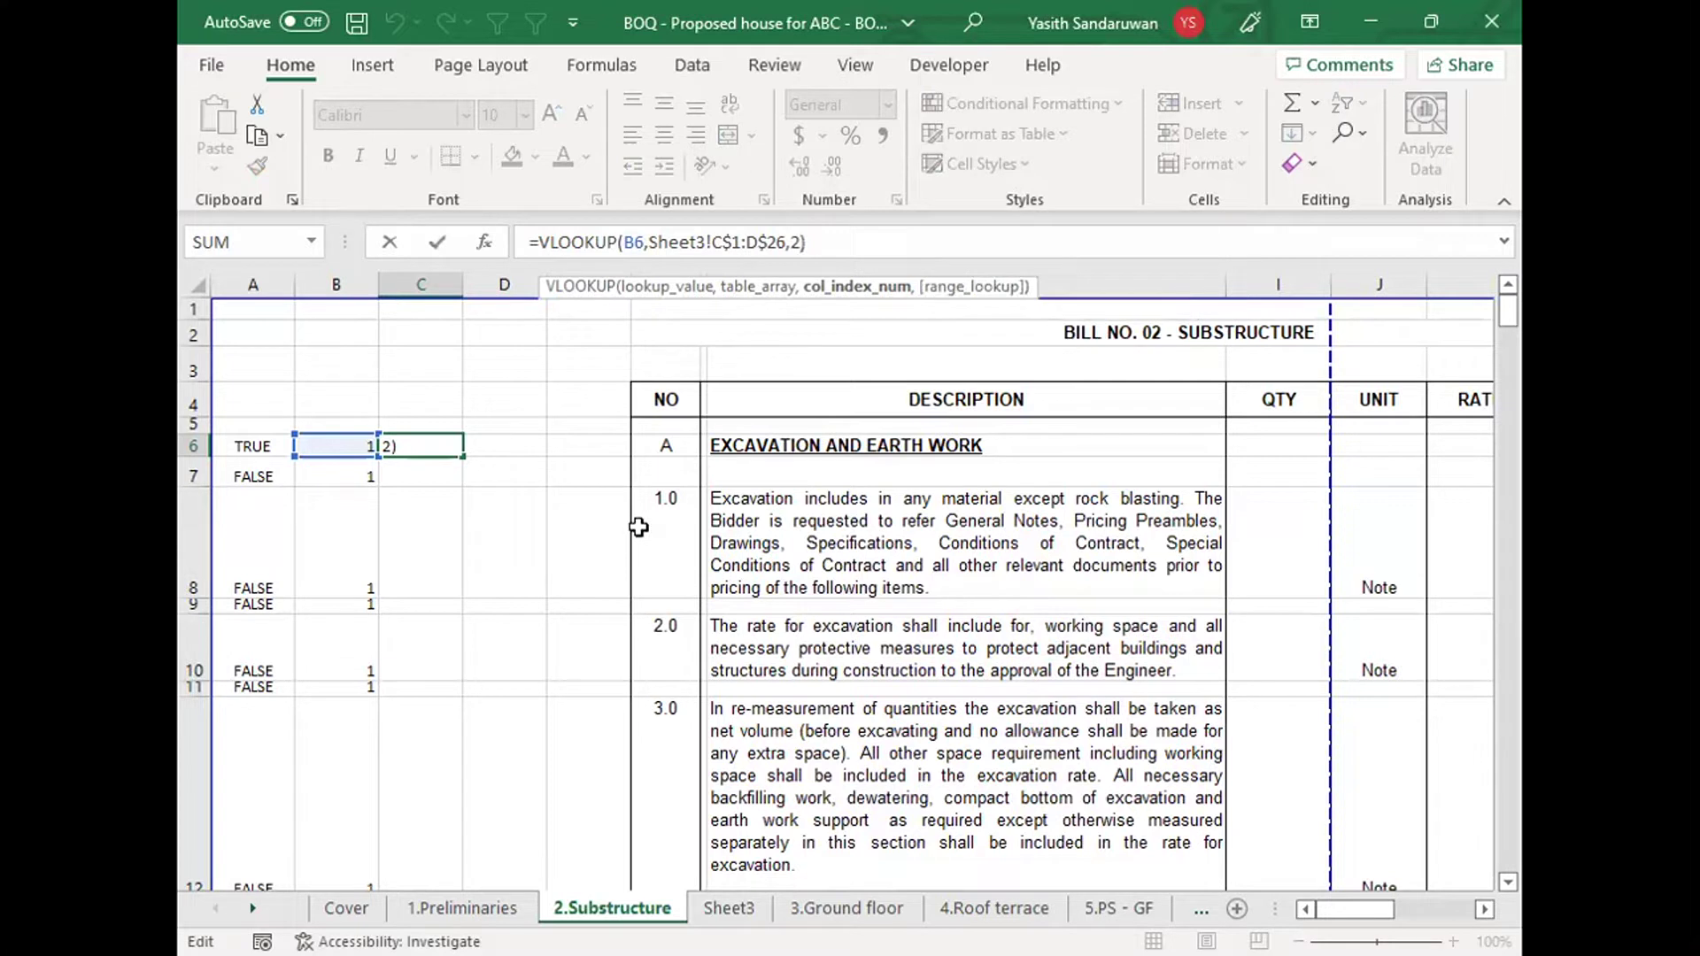
pyautogui.write(',')
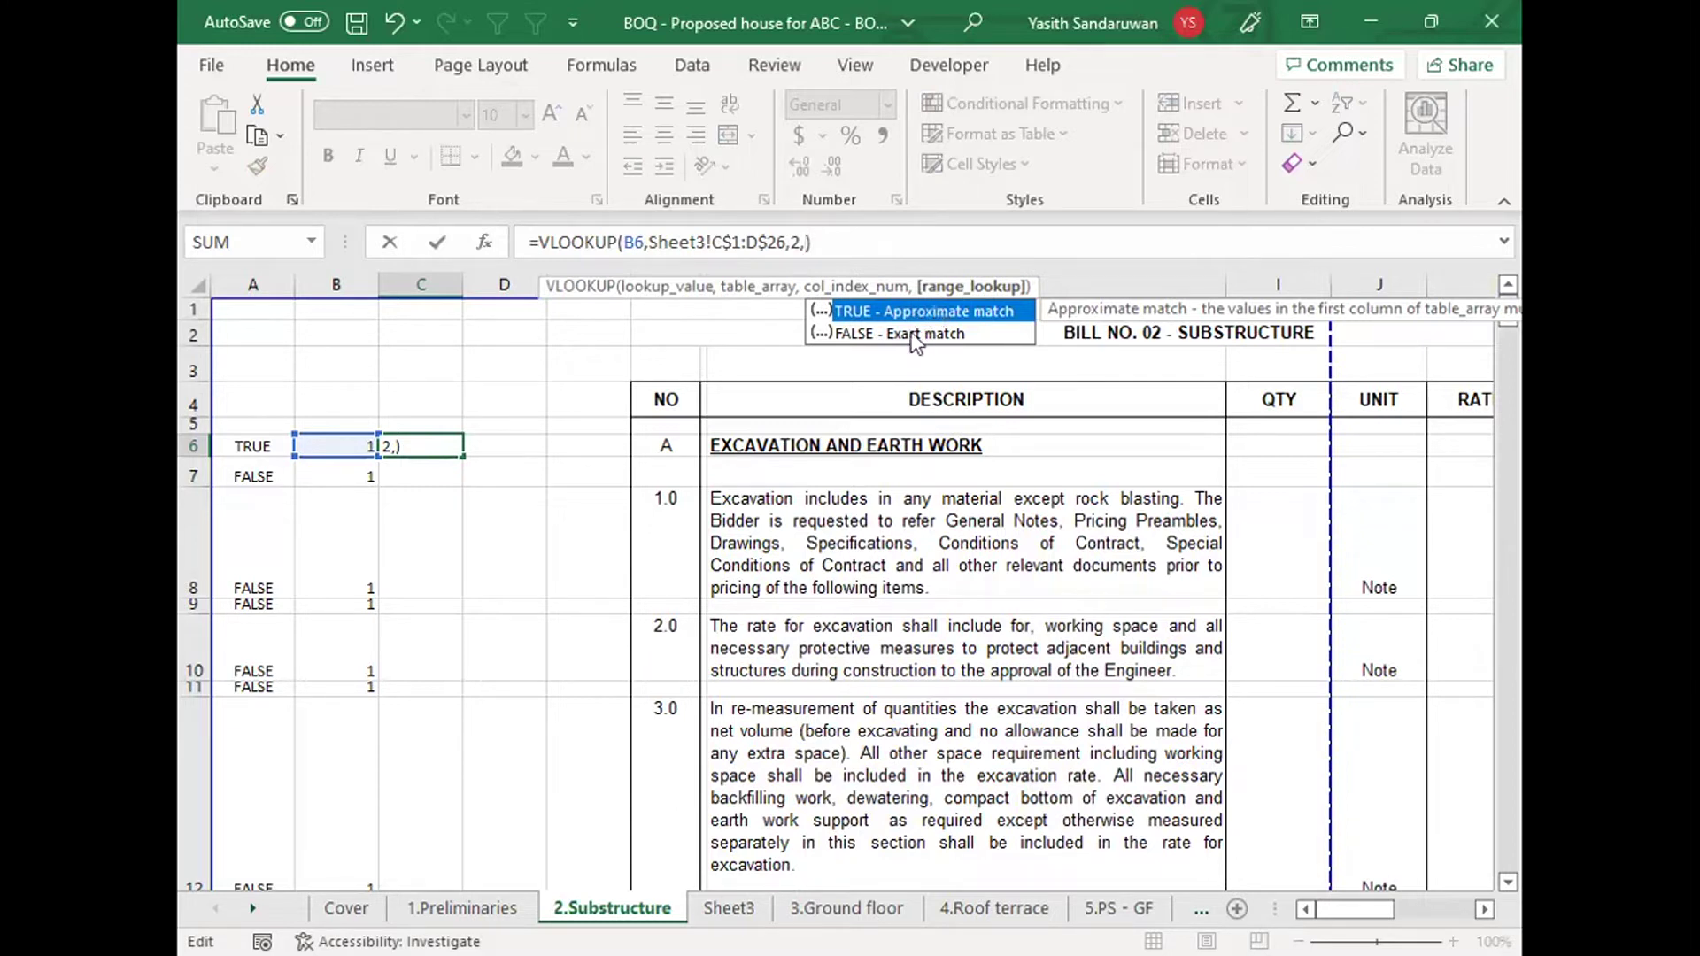
pyautogui.doubleClick(912, 334)
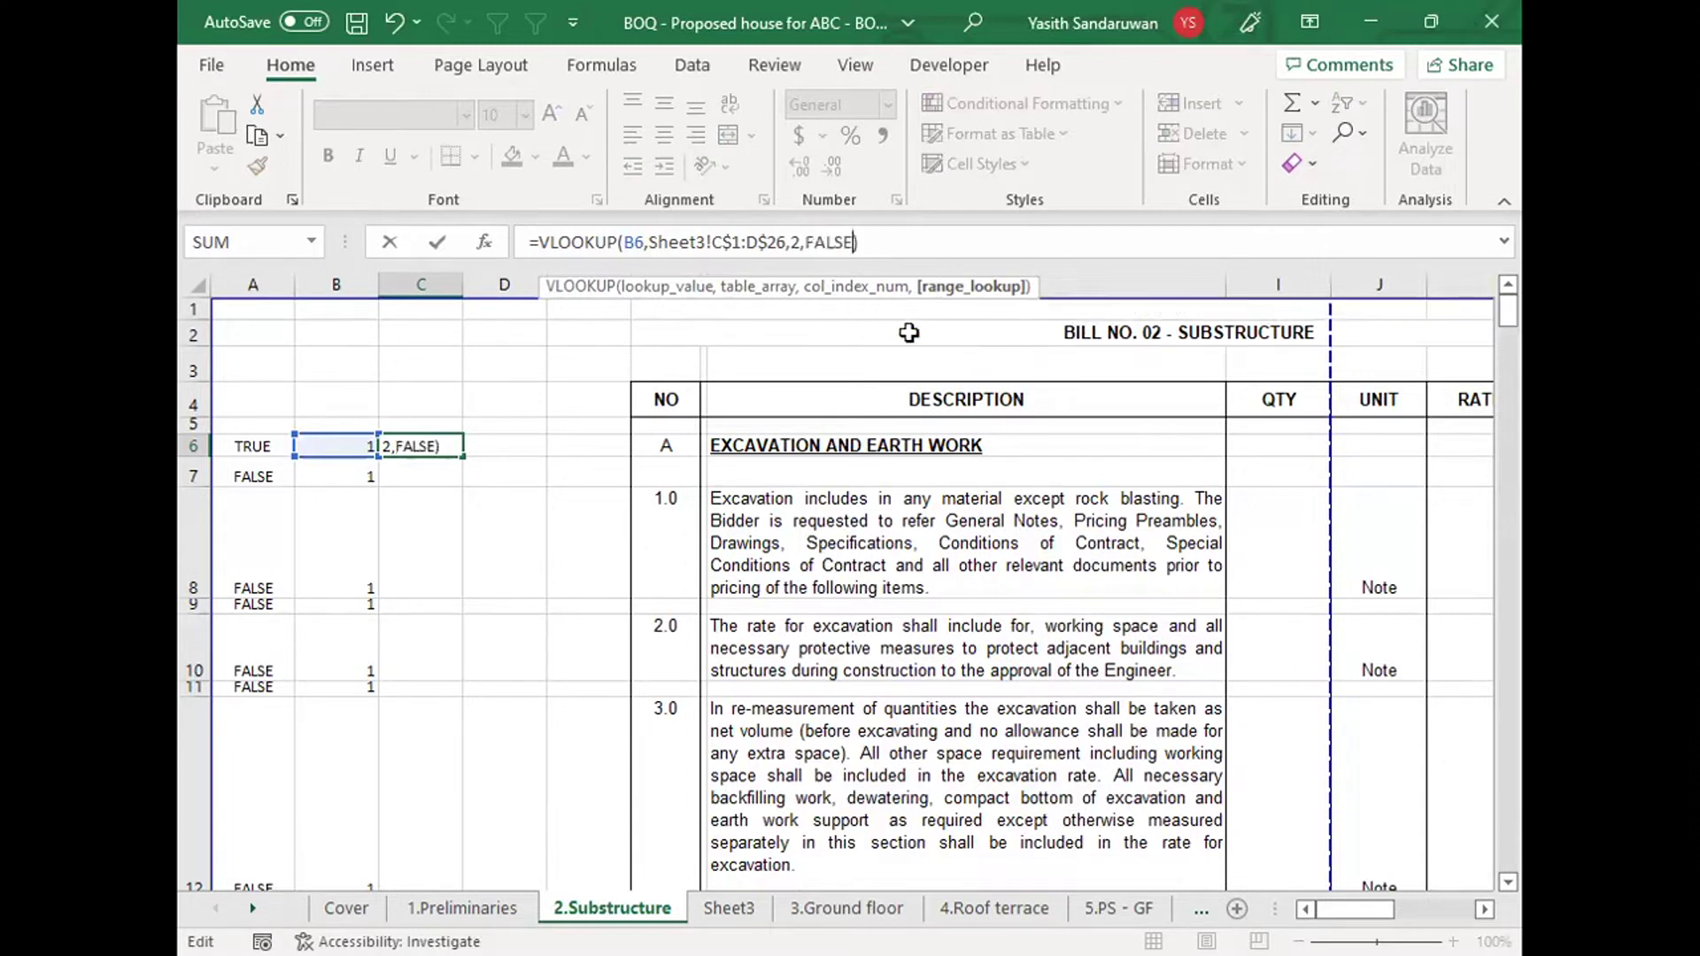
pyautogui.press('Return')
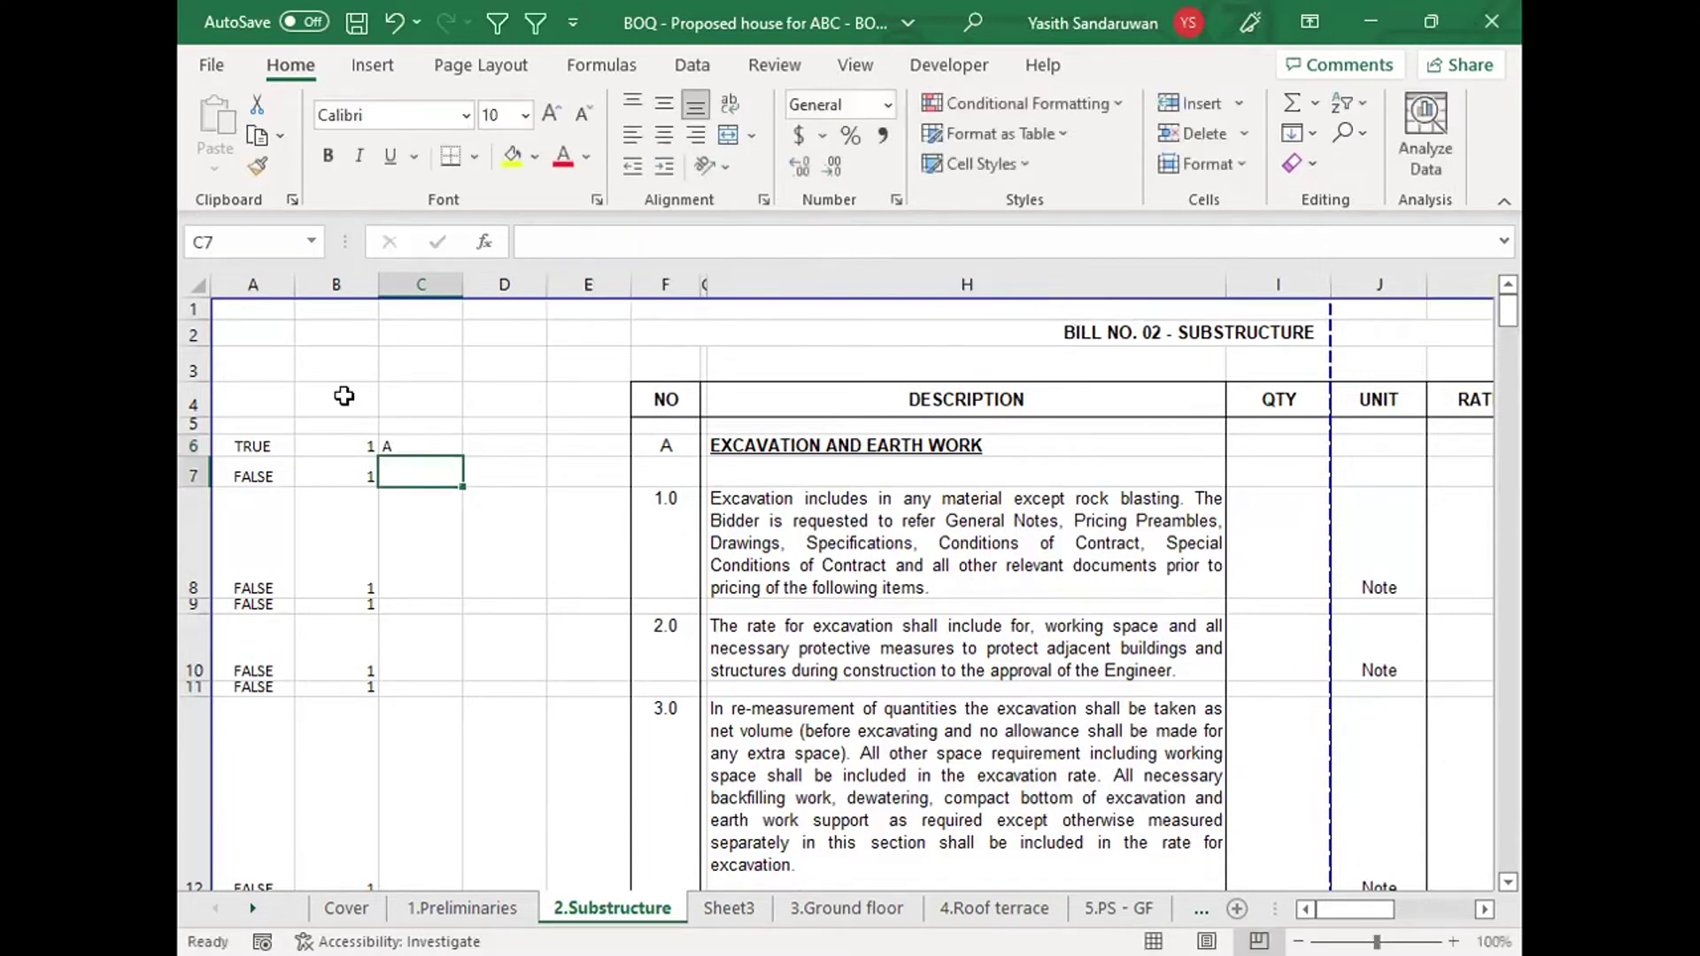
# Step: Fill the VLOOKUP formula from C6 down column C alongside the section numbers in column B
pyautogui.click(355, 440)
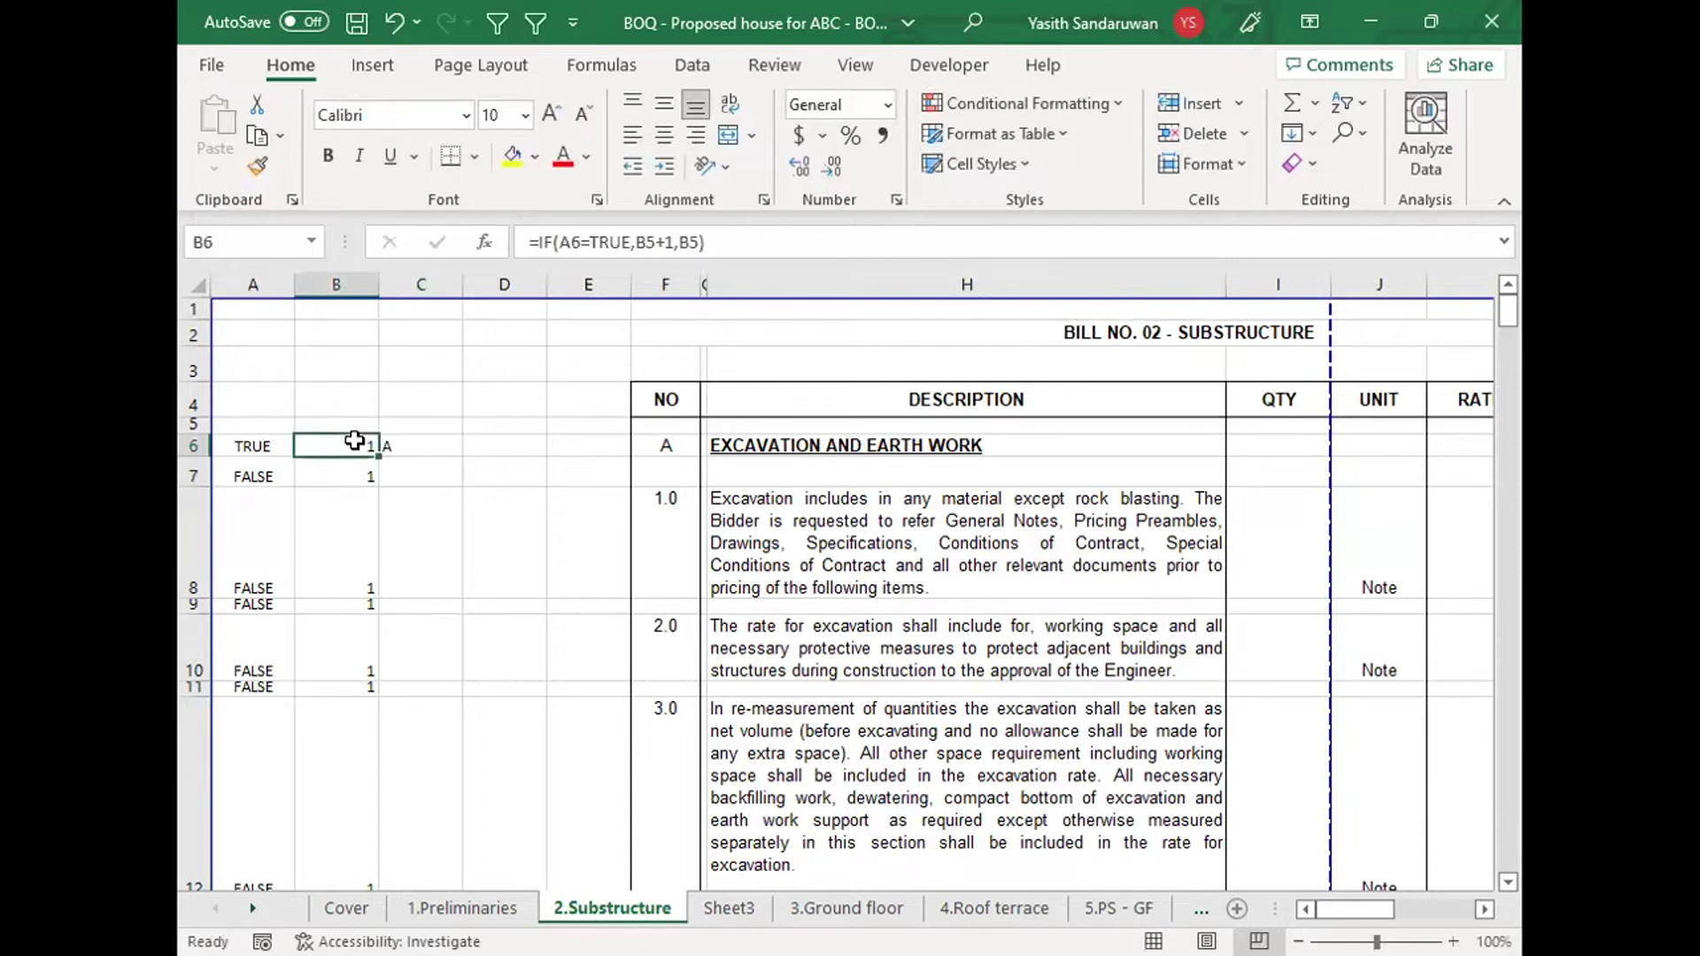
pyautogui.click(426, 451)
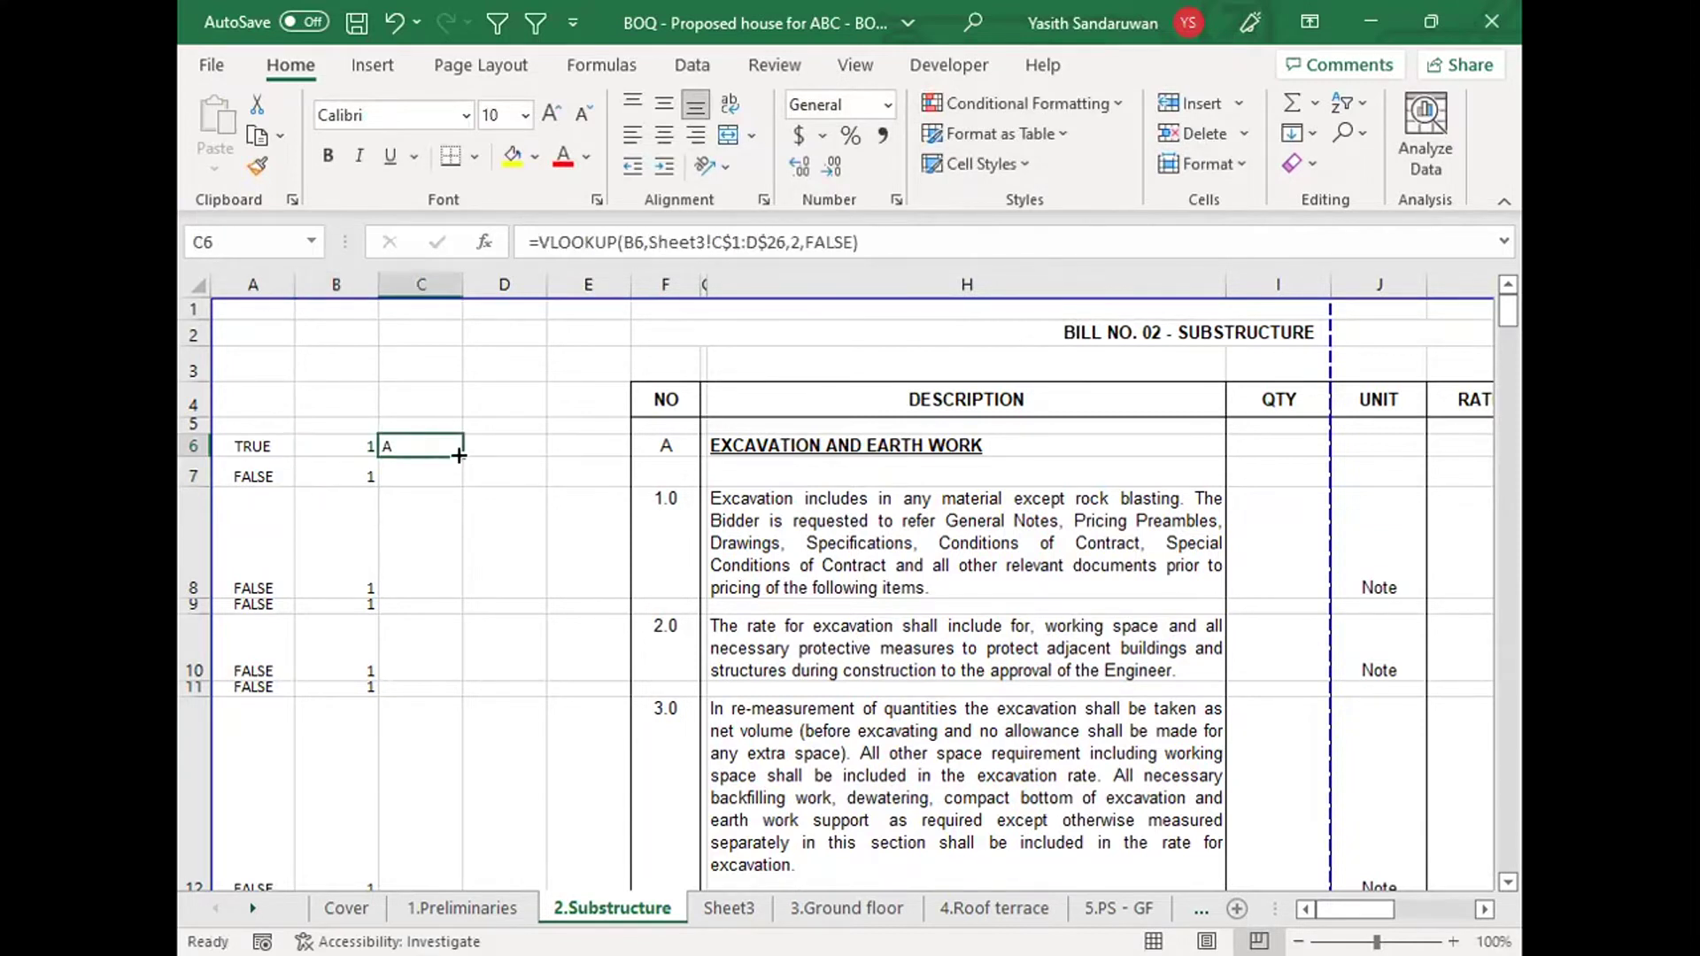
pyautogui.doubleClick(461, 455)
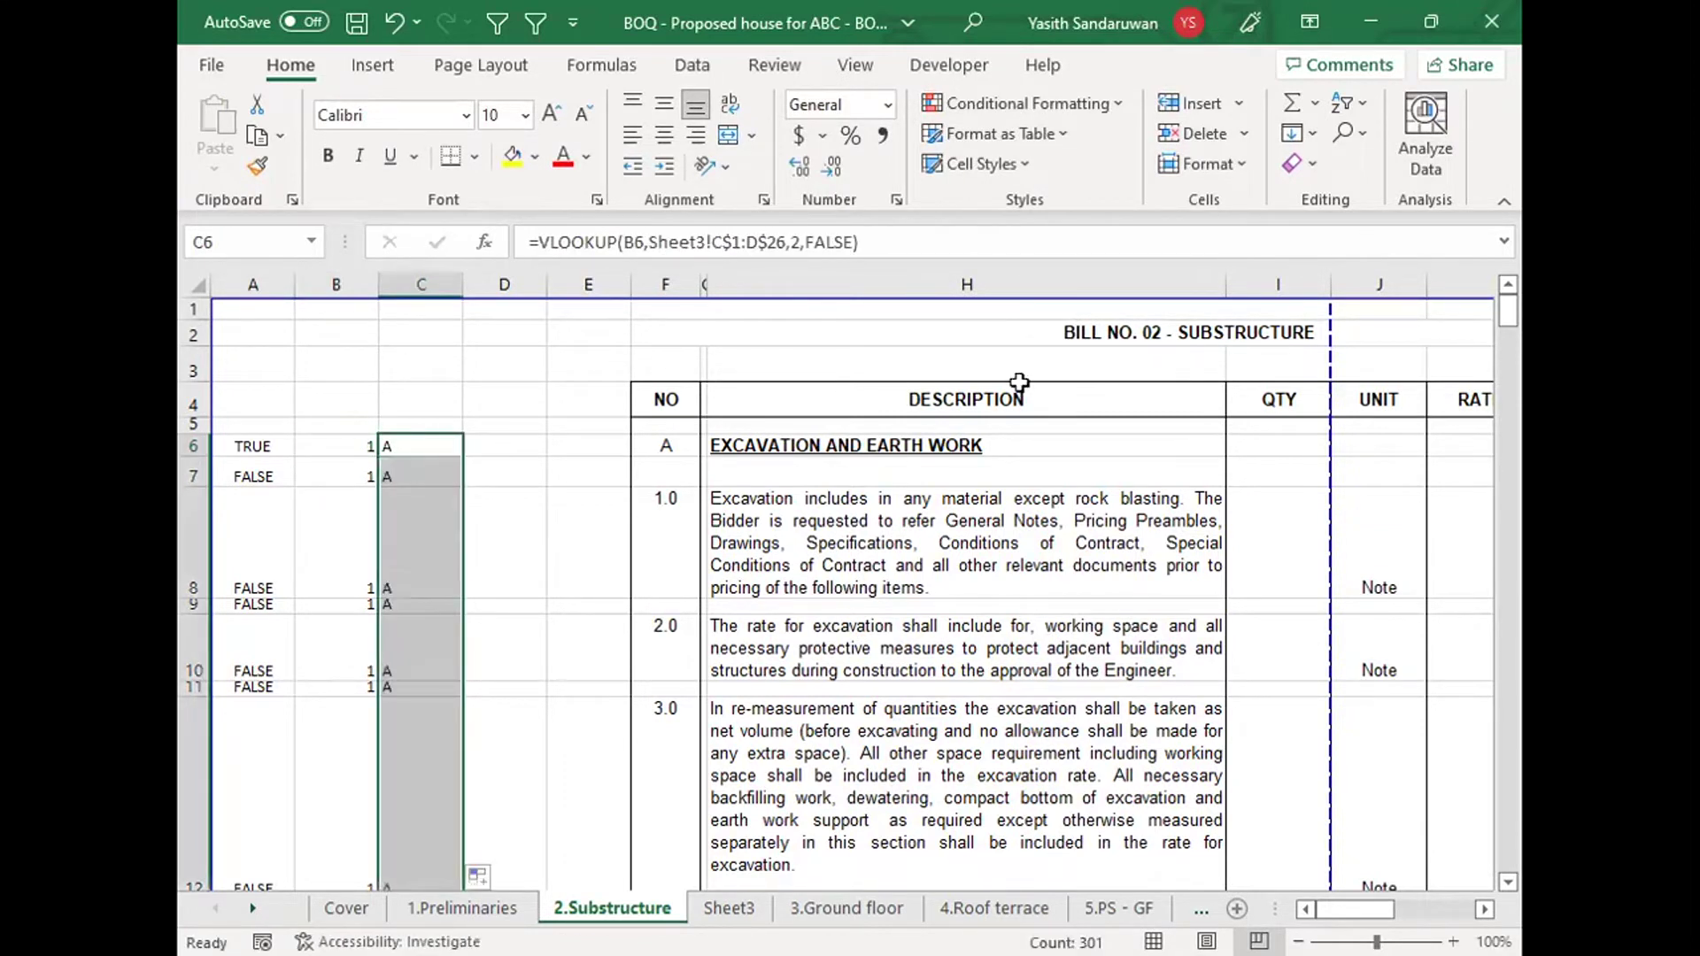
# Step: Check the filled section letters in column C around the start of the Concrete Work section
pyautogui.moveTo(1512, 317); pyautogui.dragTo(1516, 412)
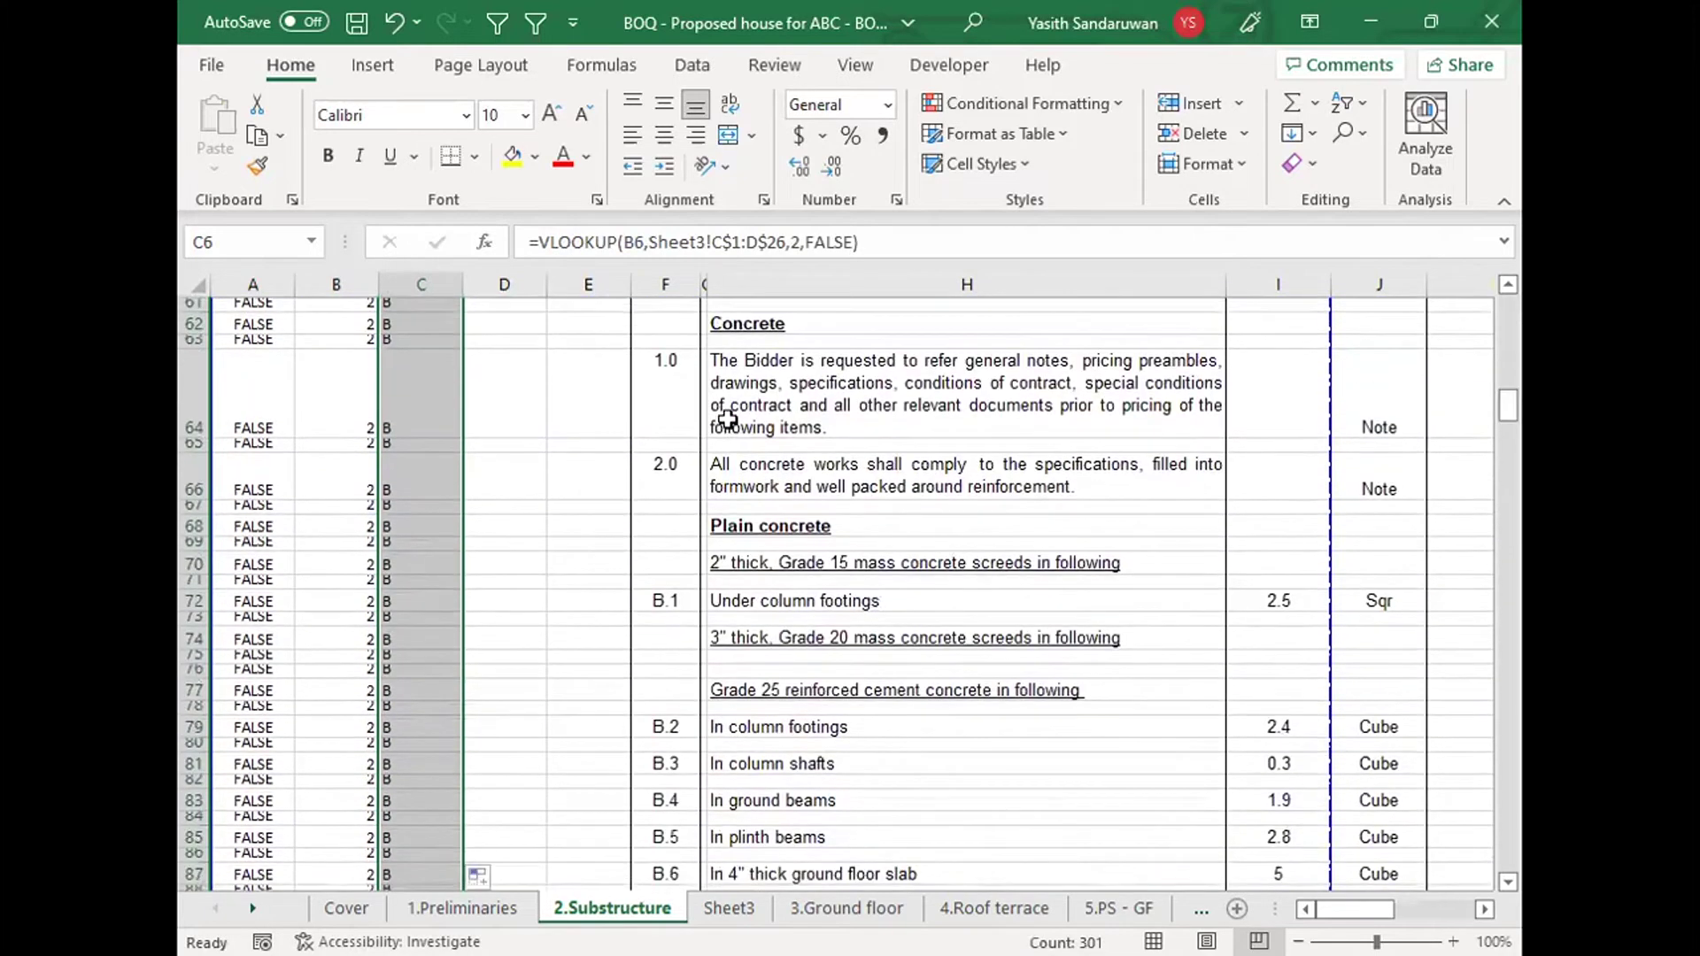
pyautogui.click(413, 310)
pyautogui.scroll(2, 413, 320)
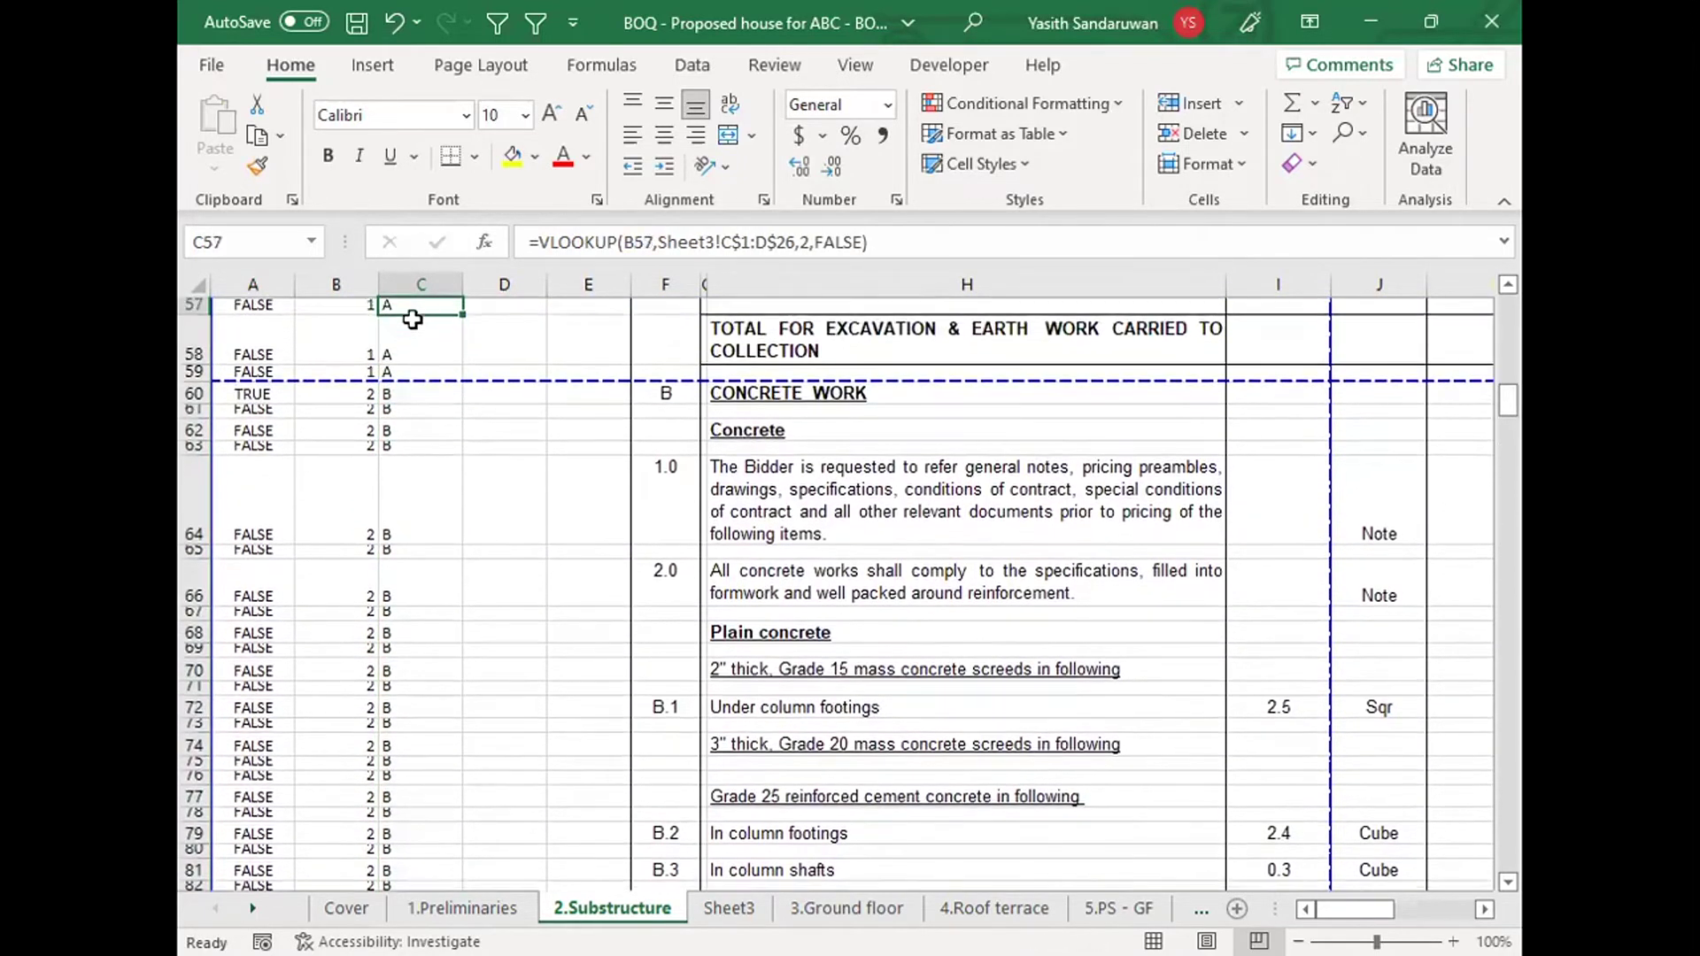
pyautogui.press('Up')
pyautogui.press('Up')
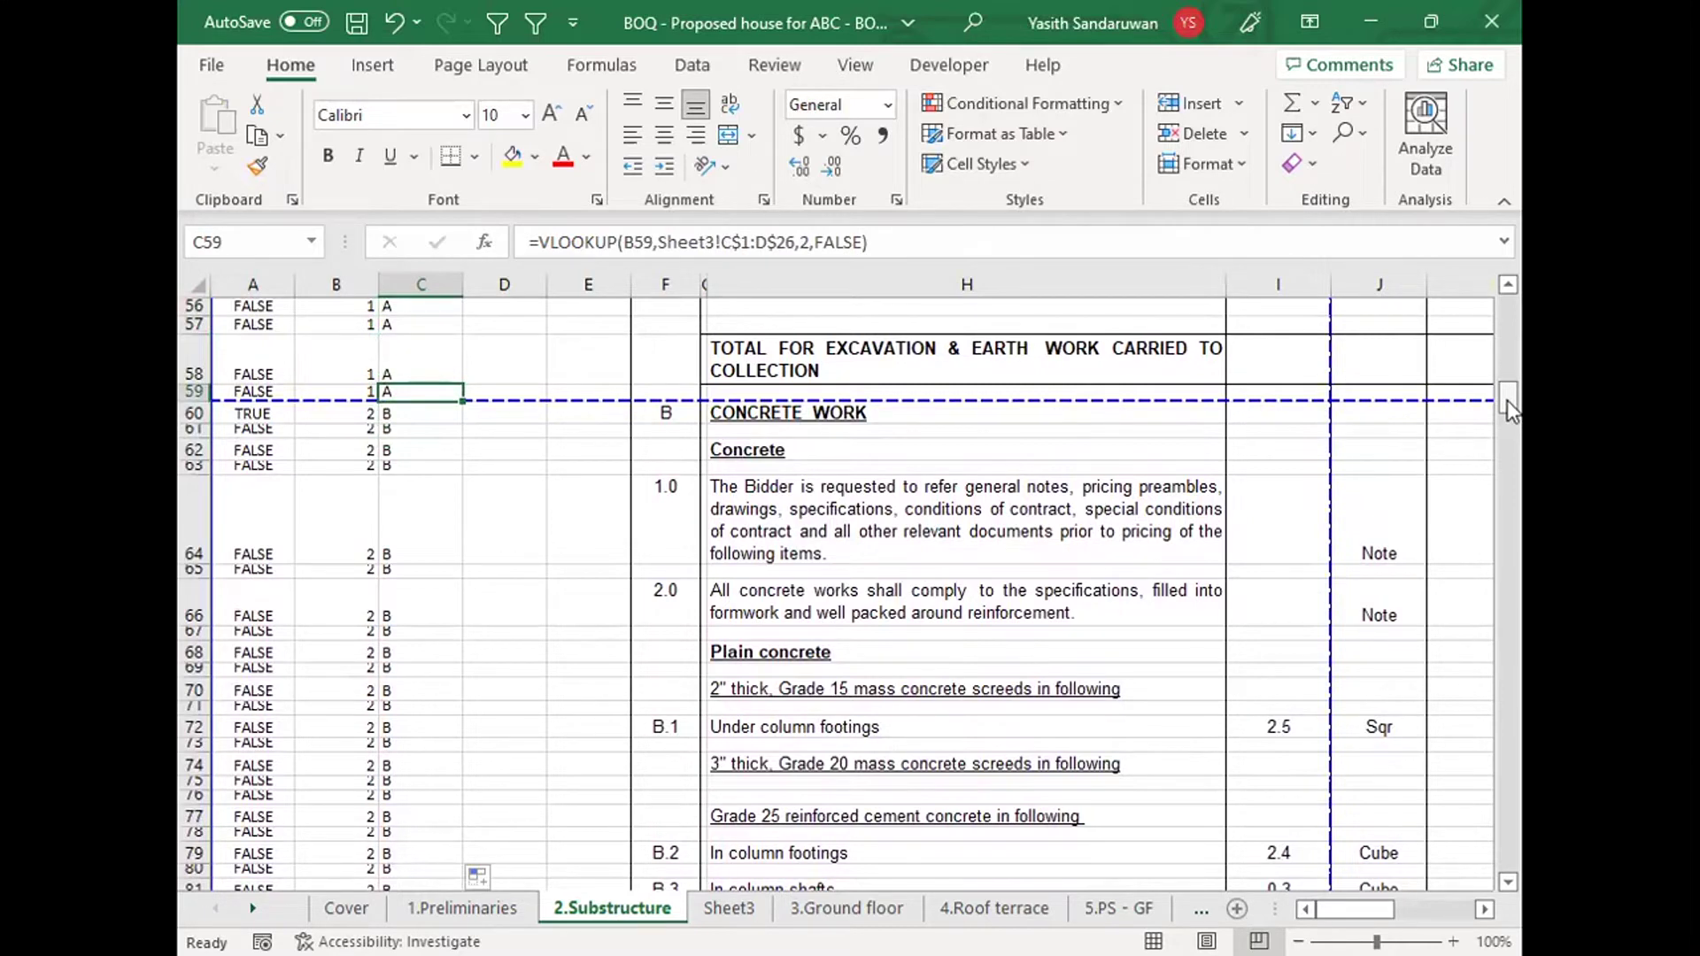
pyautogui.moveTo(1507, 400); pyautogui.dragTo(1516, 295)
# Step: Examine the Excavation and Earth Work heading and compare the item 1.0 description with its unit entry in column J
pyautogui.click(937, 447)
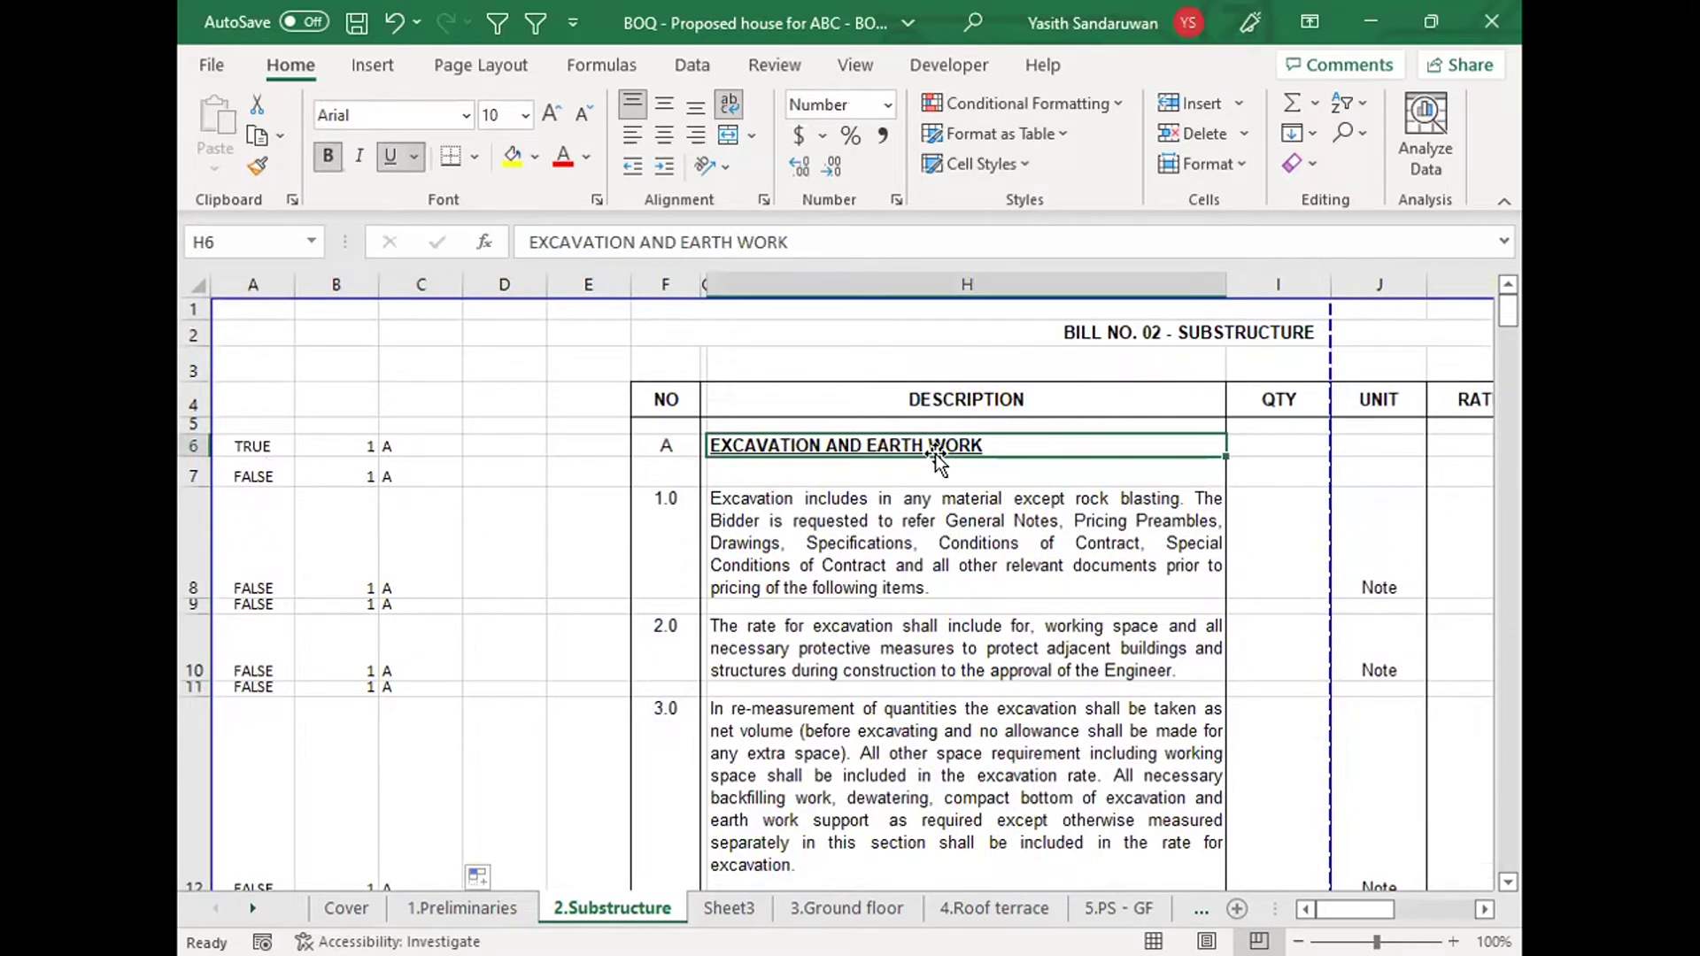
pyautogui.click(1373, 562)
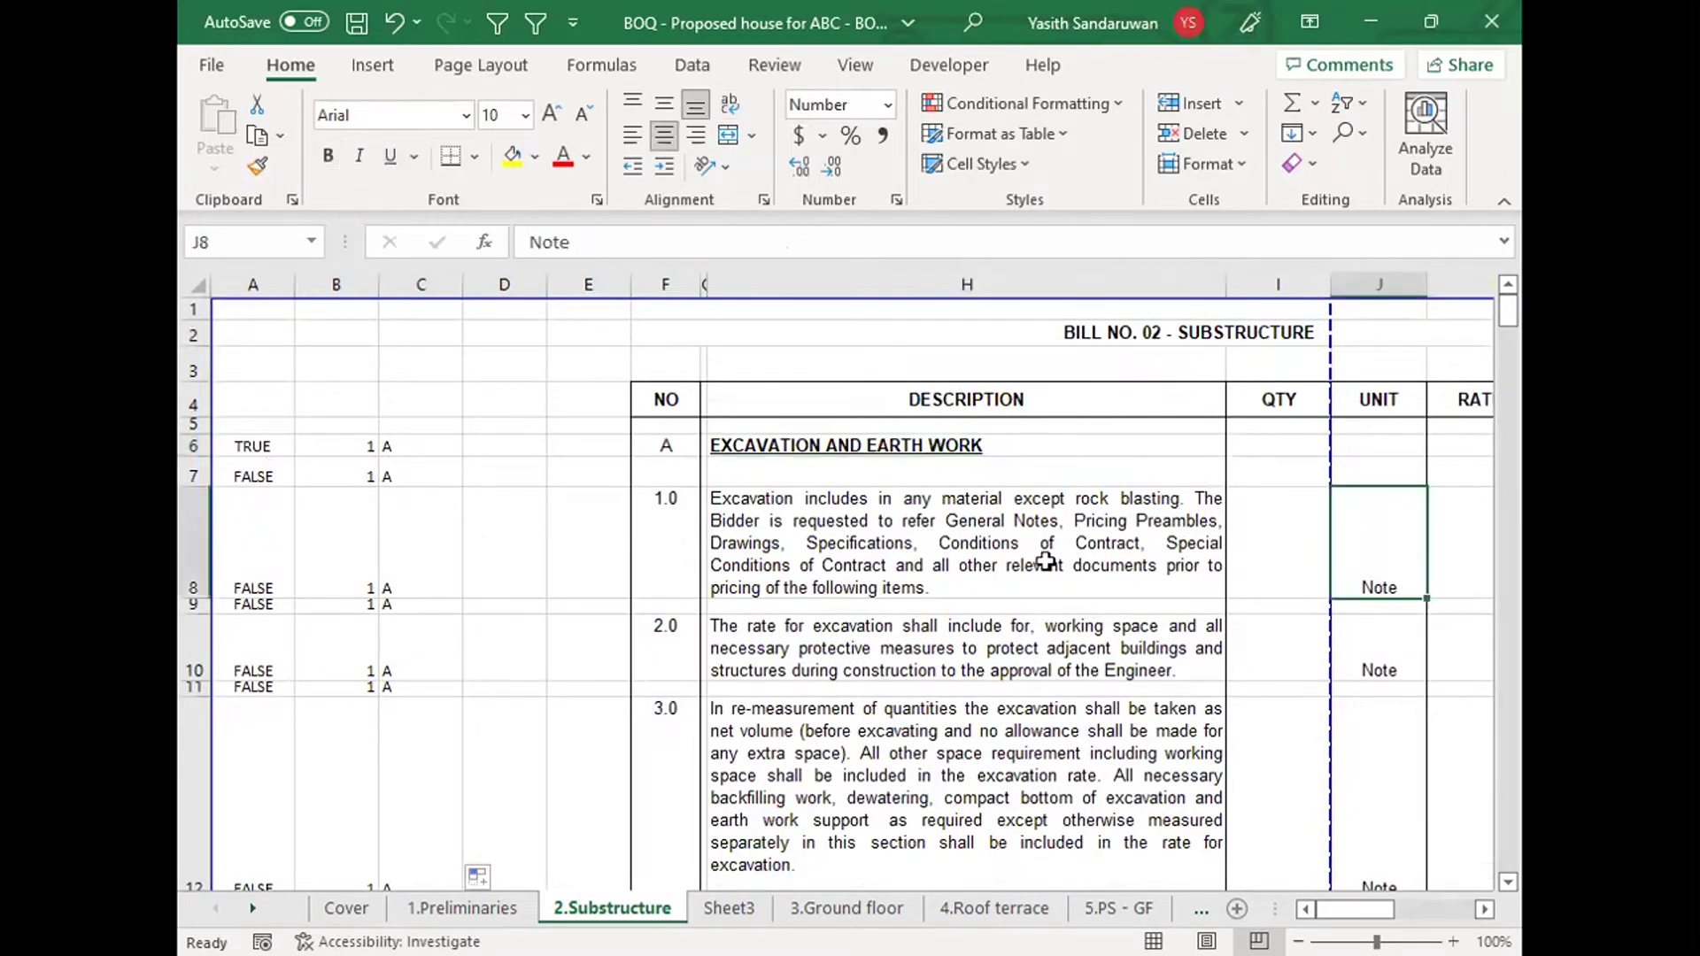
pyautogui.click(1046, 561)
pyautogui.doubleClick(516, 446)
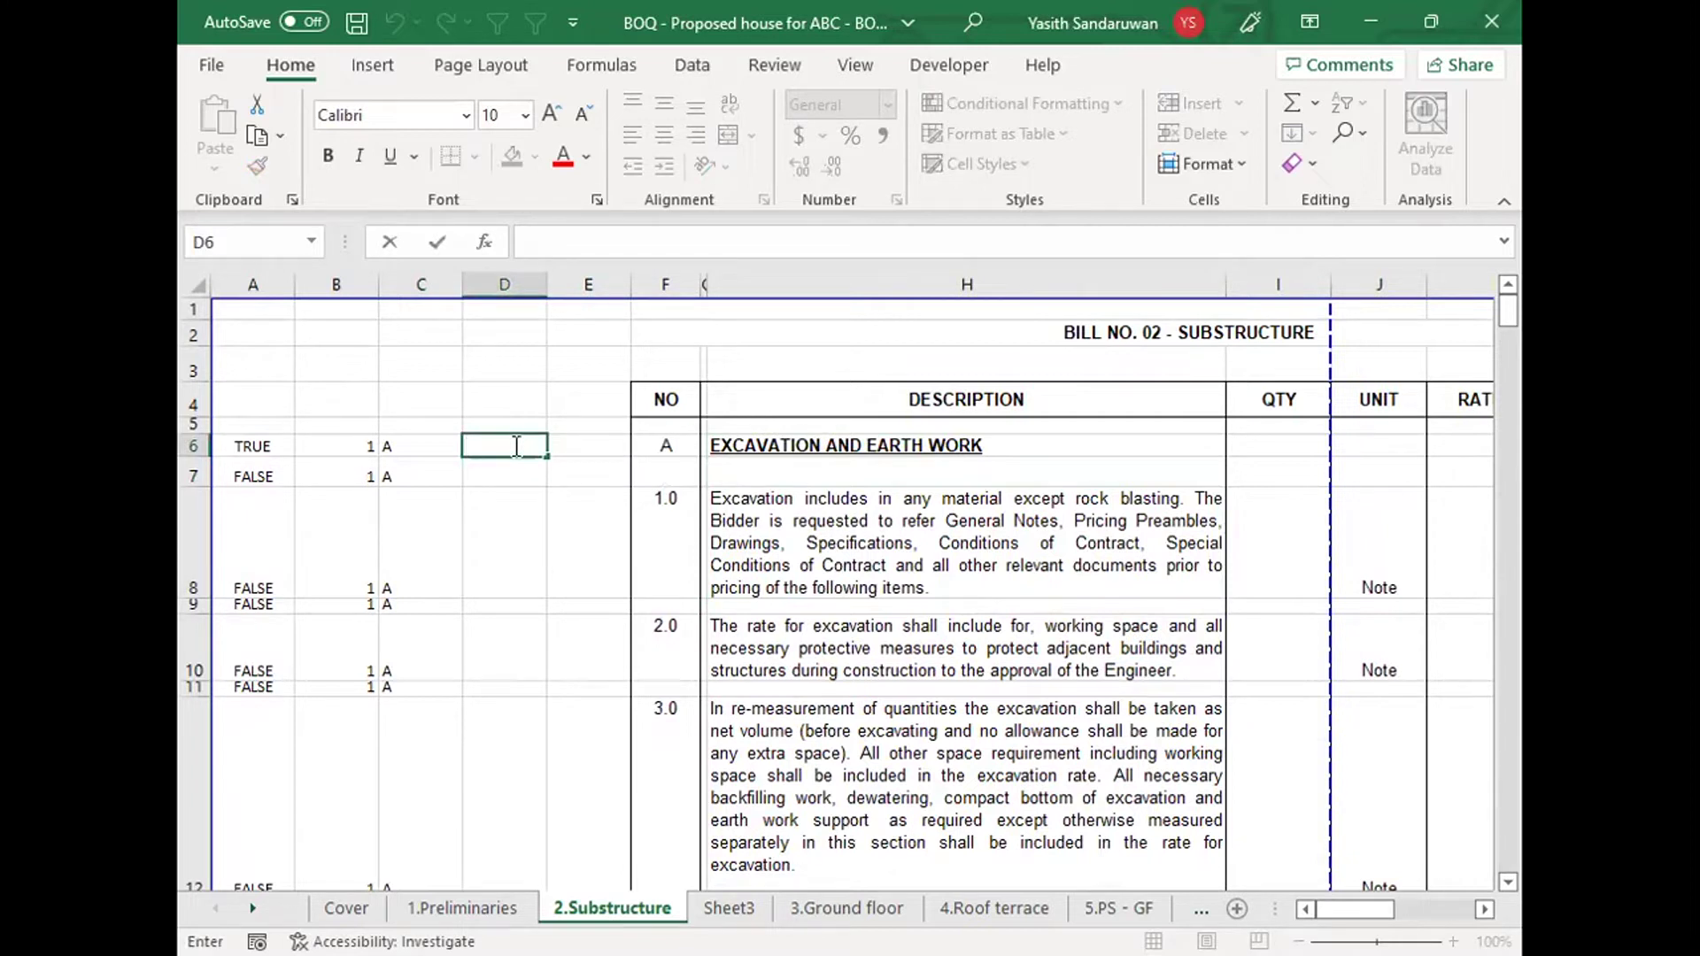
pyautogui.click(977, 534)
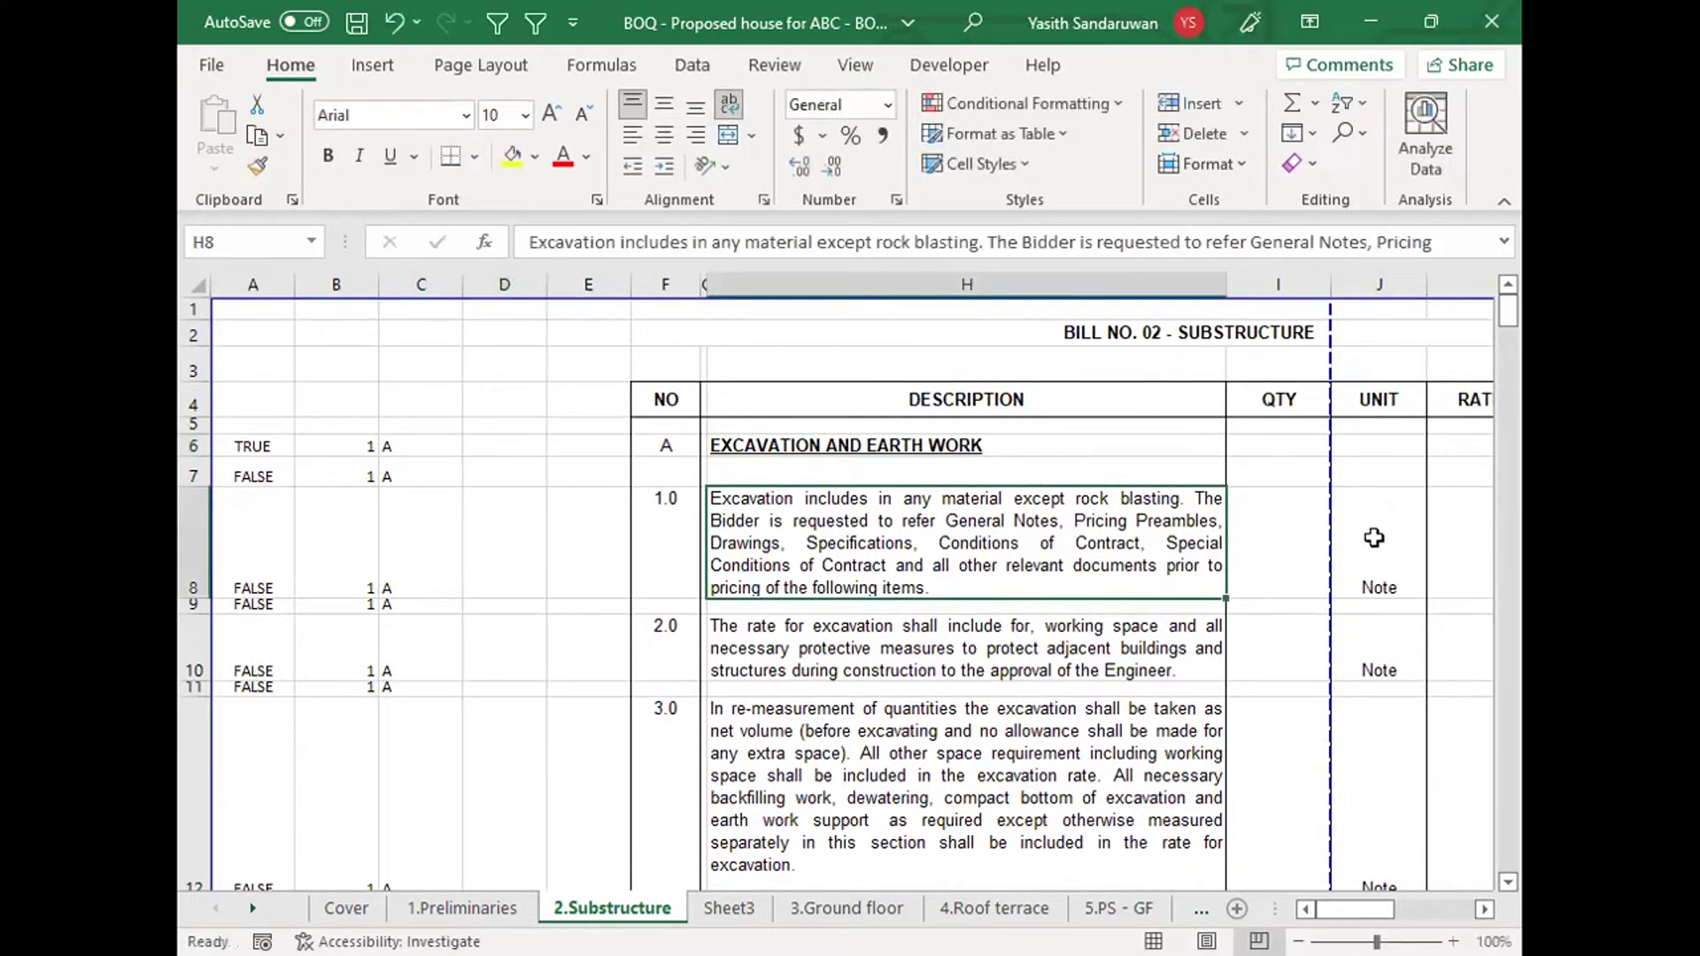
pyautogui.click(1374, 537)
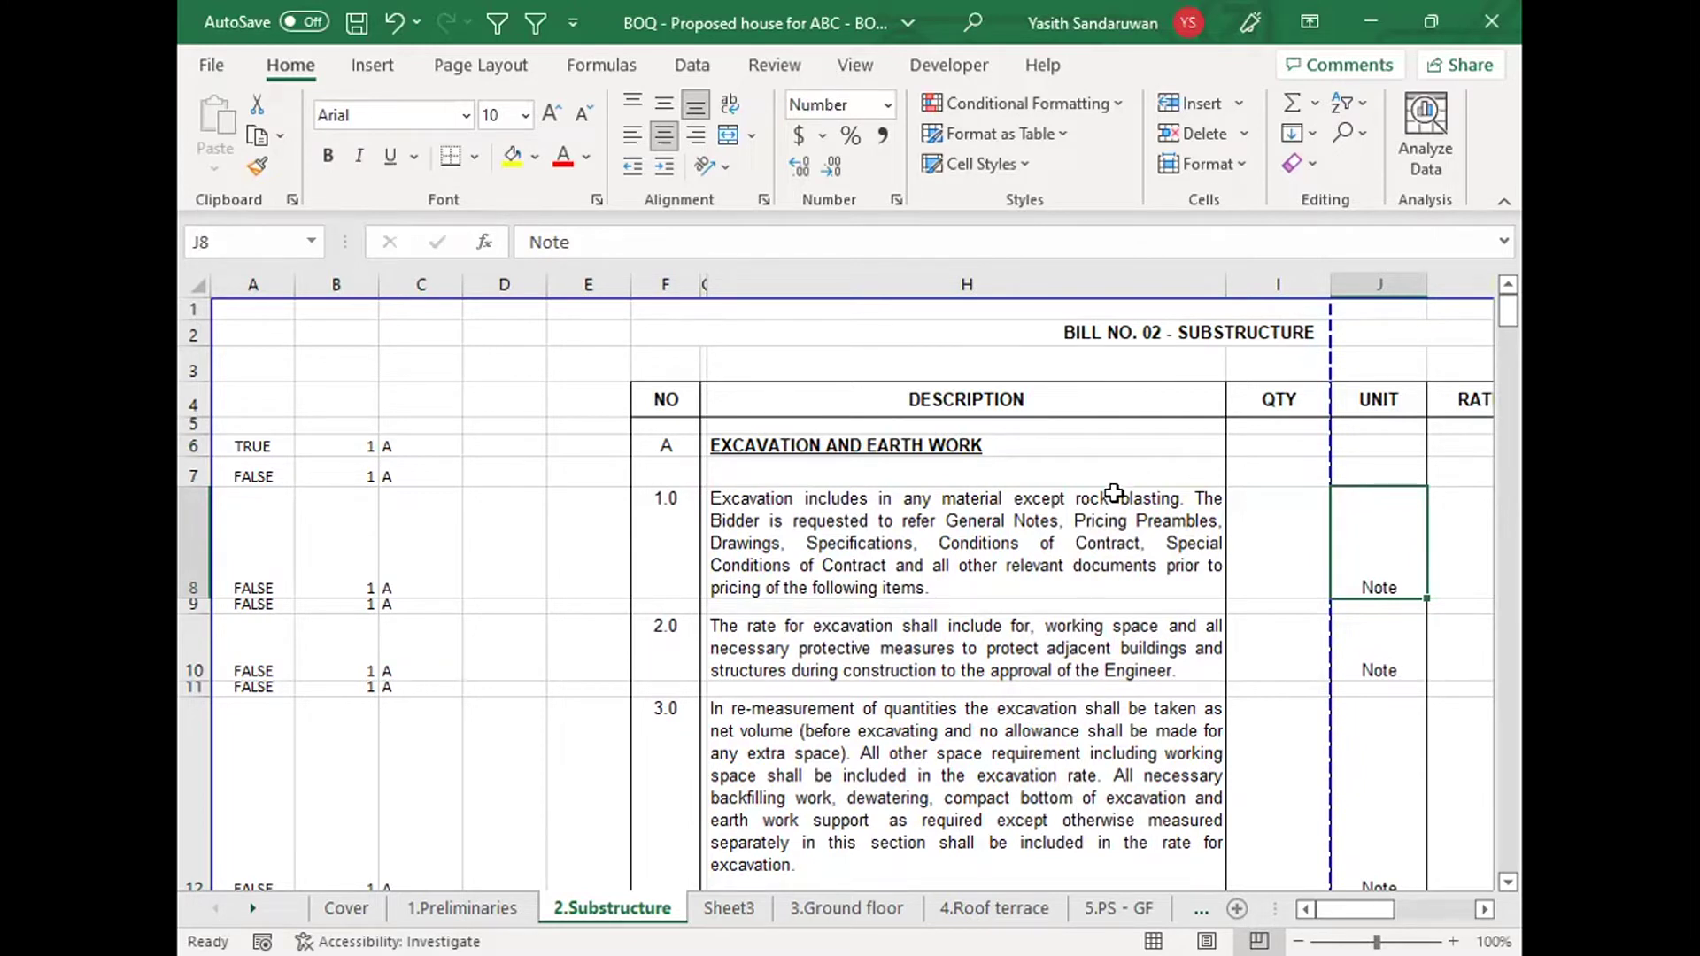
pyautogui.click(1072, 535)
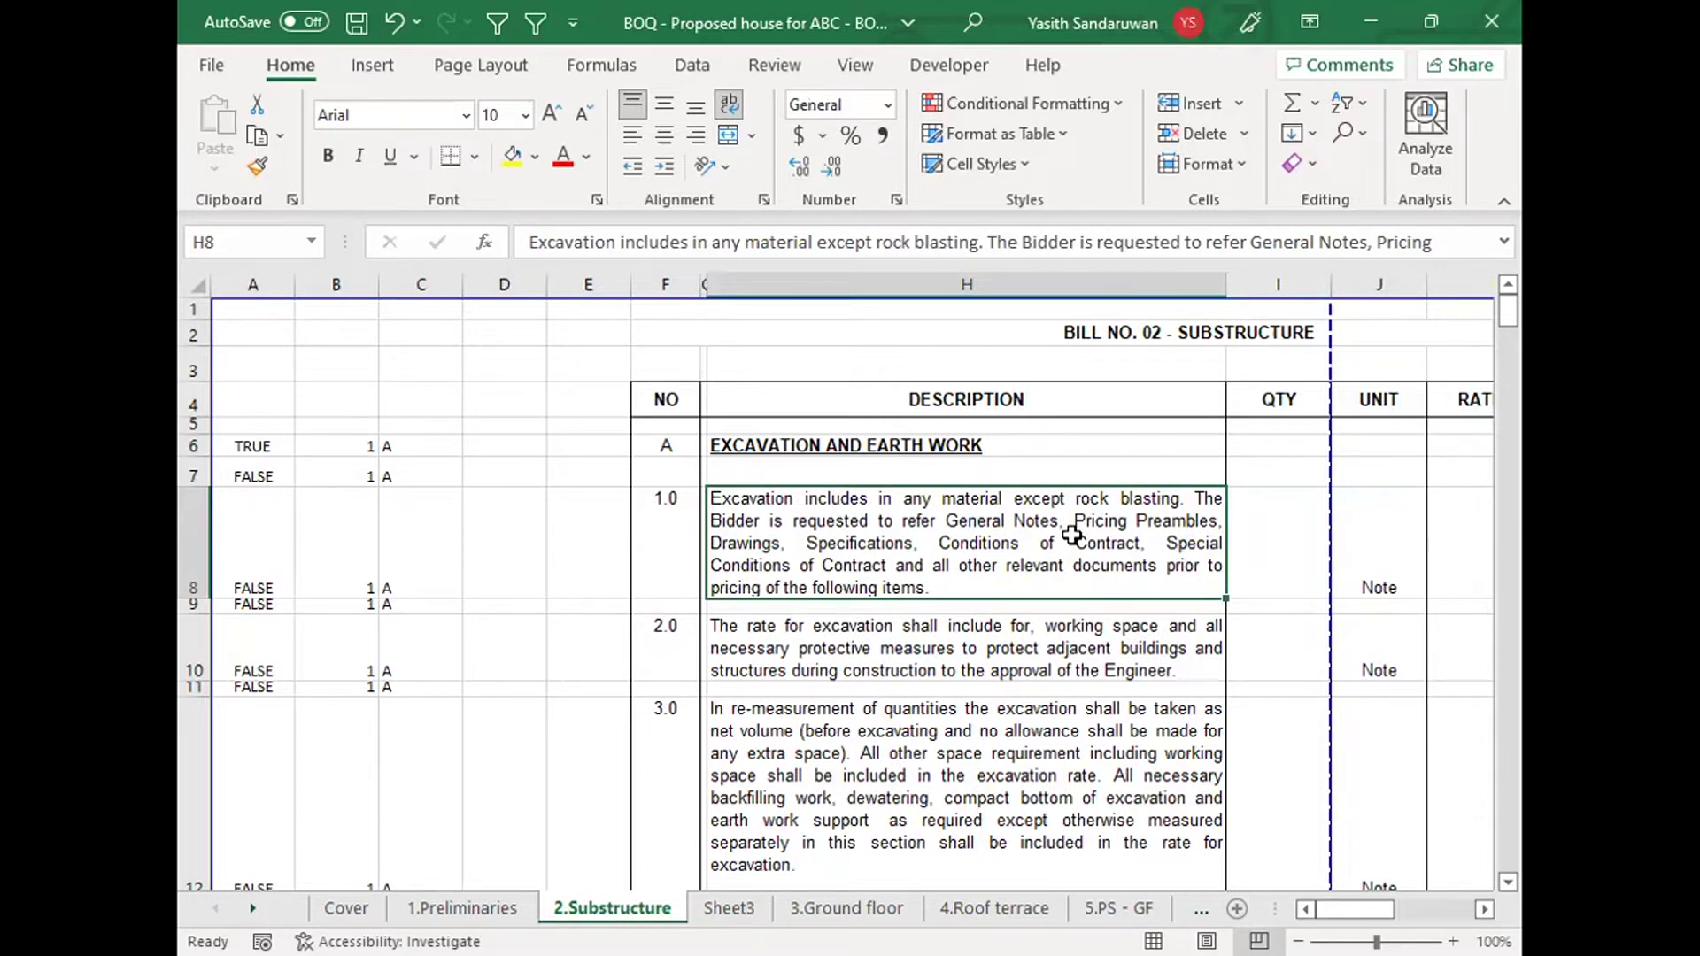
pyautogui.click(1390, 569)
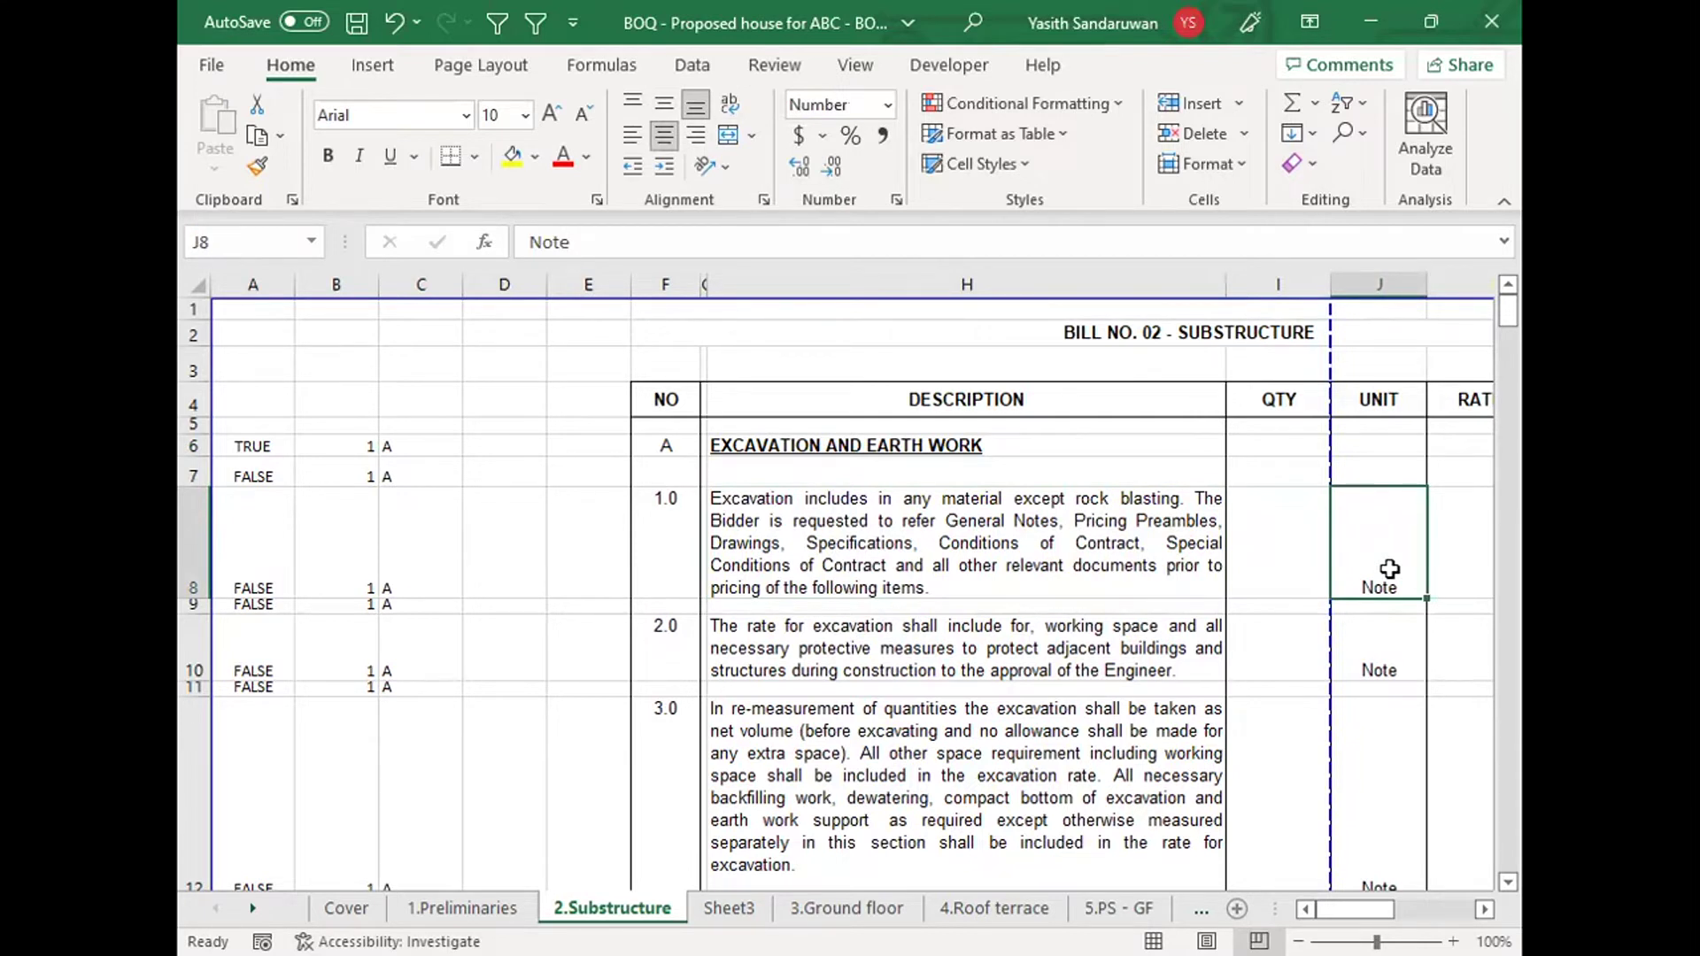
pyautogui.click(1100, 557)
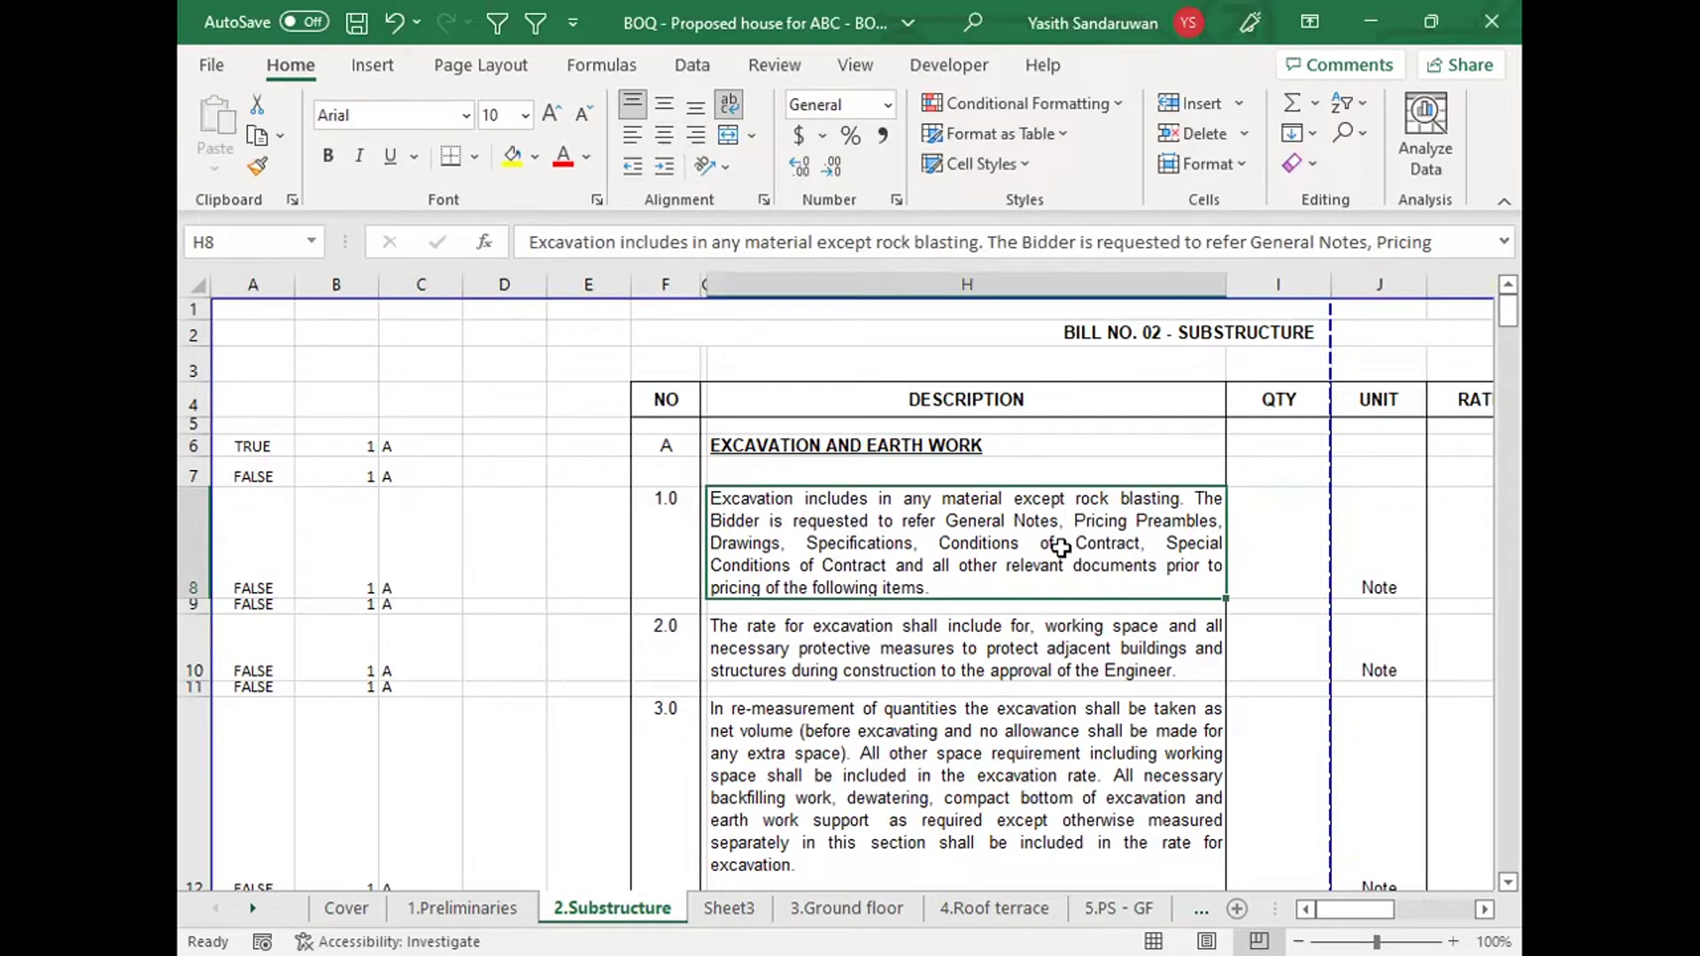
# Step: Examine the section letter, note numbers and item numbers in the NO column of the Excavation and Earth Work section
pyautogui.click(663, 447)
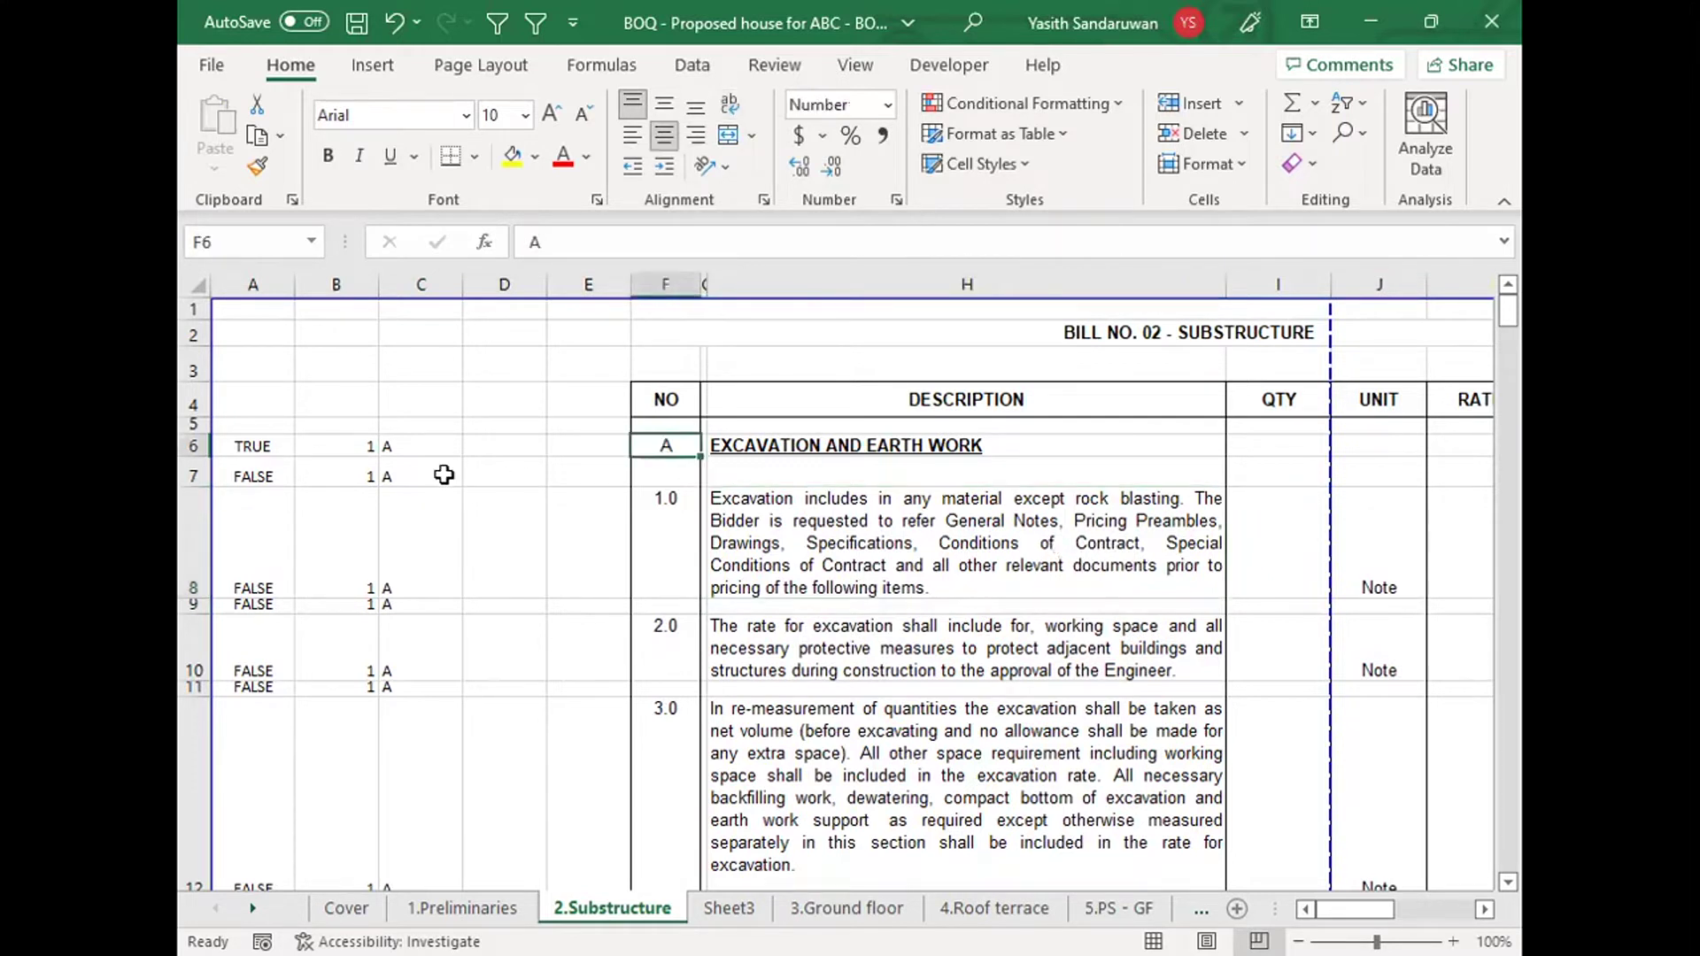
pyautogui.press('Down')
pyautogui.press('Down')
pyautogui.press('Right')
pyautogui.press('Right')
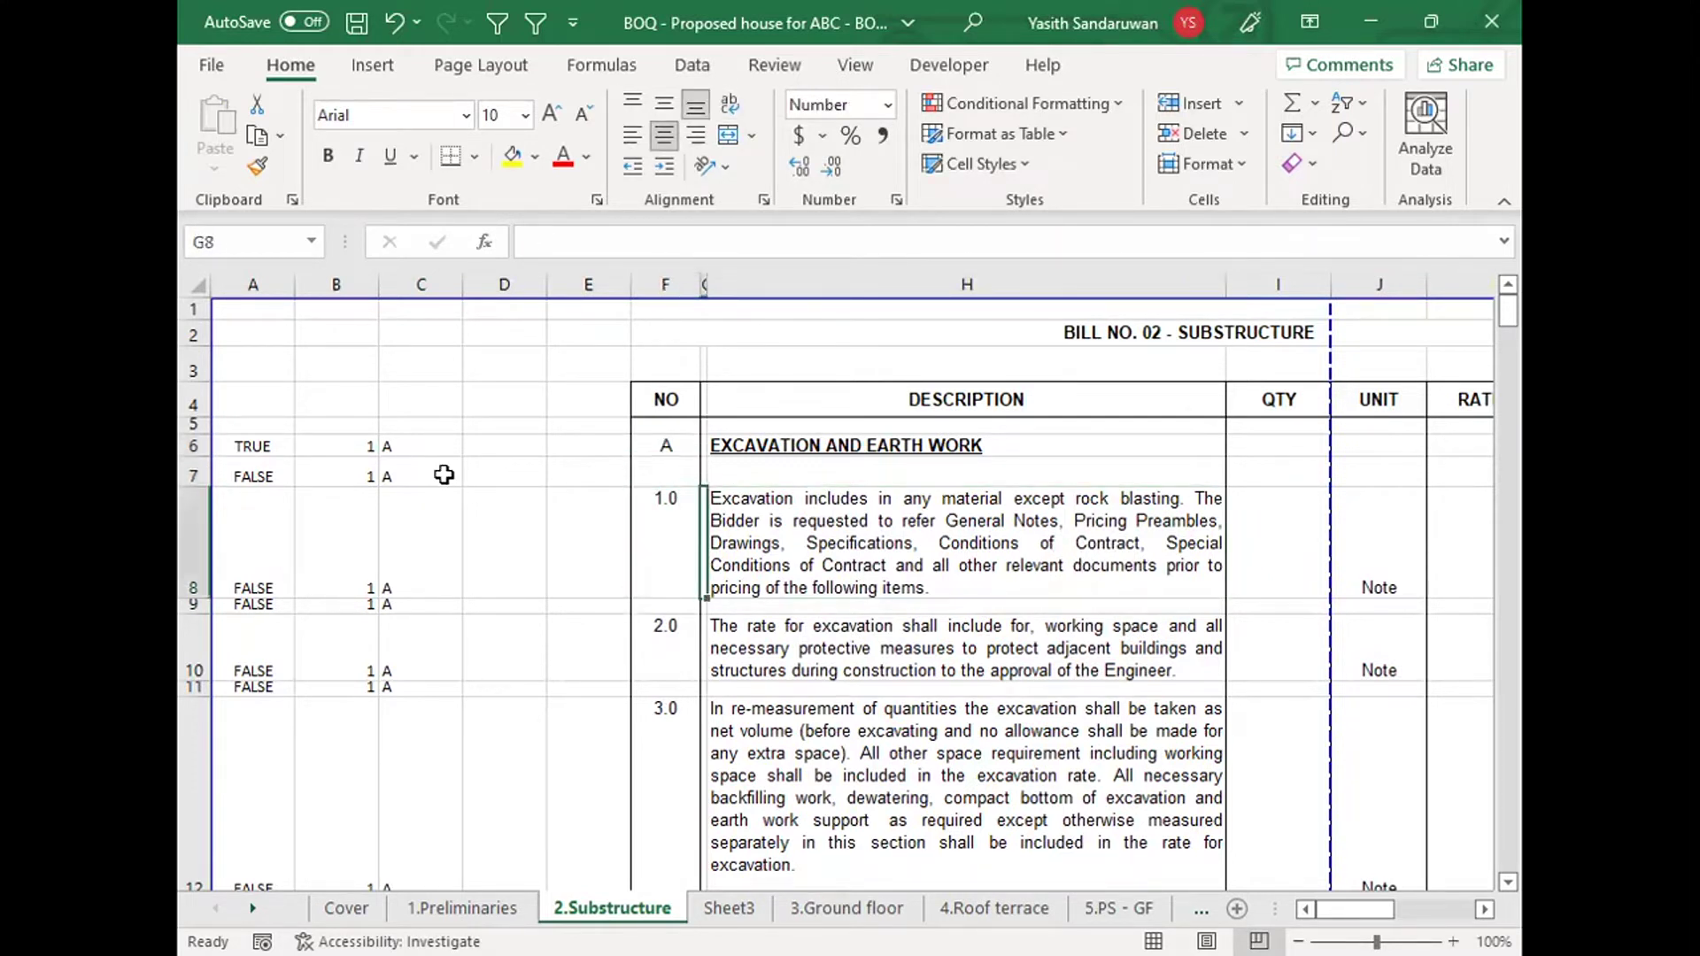
pyautogui.press('Left')
pyautogui.press('Left')
pyautogui.press('Down')
pyautogui.press('Down')
pyautogui.press('Up')
pyautogui.press('Up')
pyautogui.press('Down')
pyautogui.press('Down')
pyautogui.press('Down')
pyautogui.press('Down')
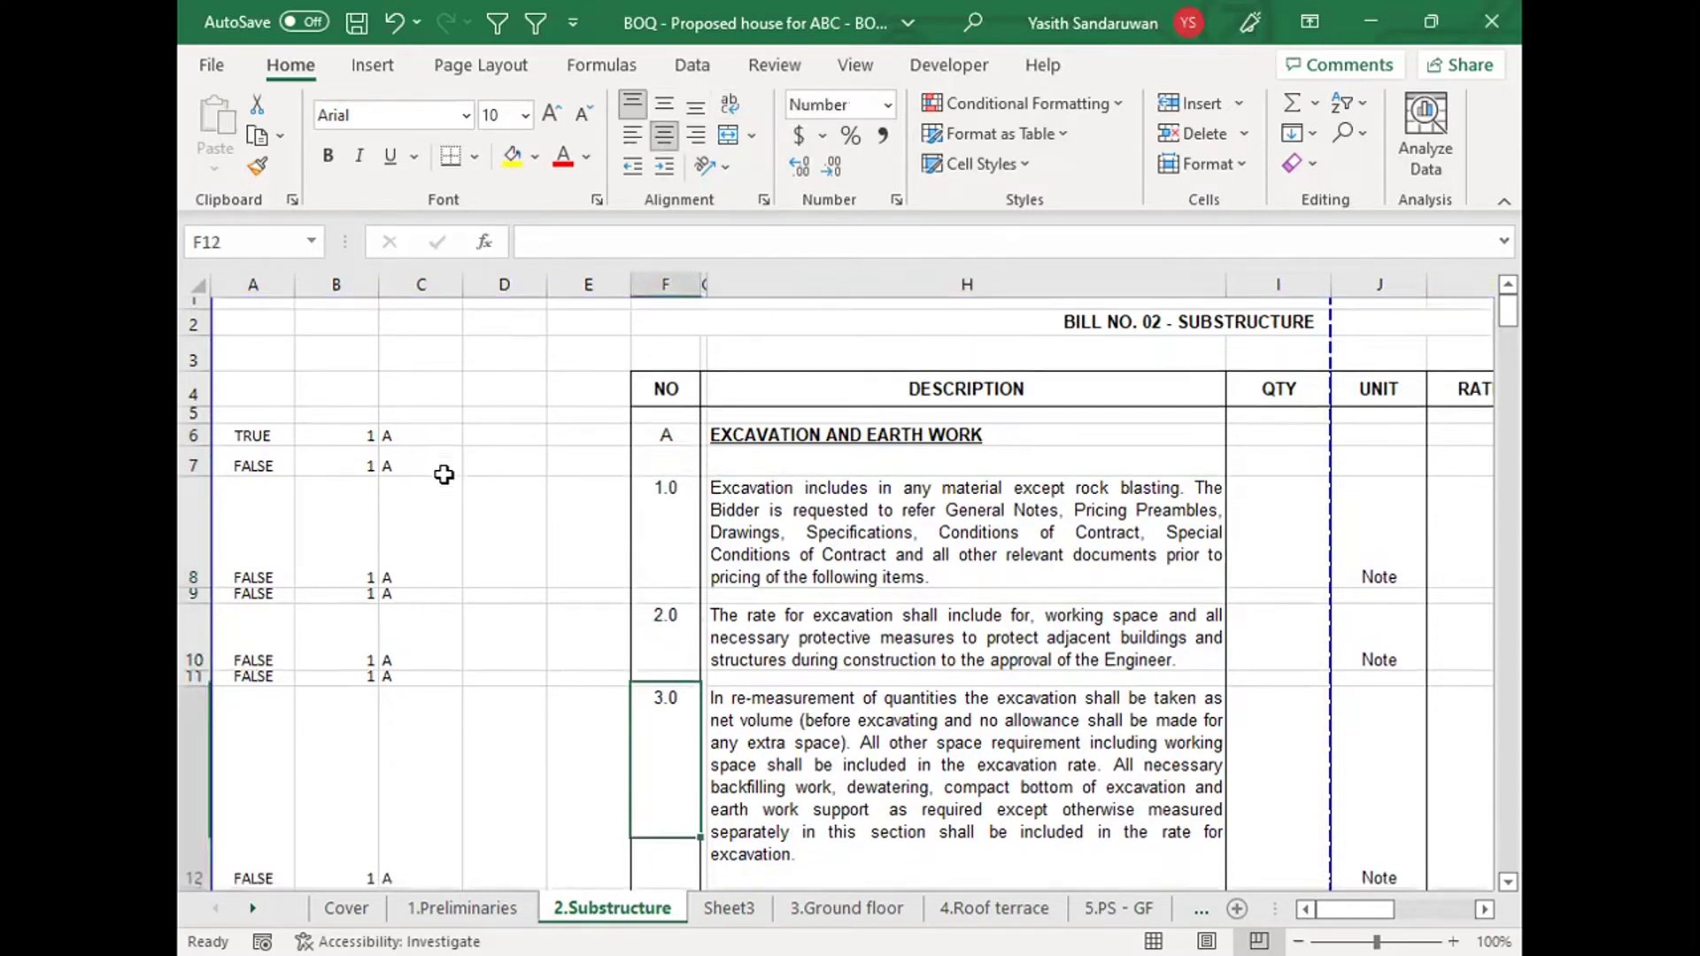
pyautogui.press('Down')
pyautogui.press('Down')
pyautogui.press('Down')
pyautogui.press('Down')
pyautogui.press('Down')
pyautogui.press('Down')
pyautogui.press('Down')
pyautogui.press('Down')
pyautogui.press('Down')
pyautogui.press('Down')
pyautogui.press('Down')
pyautogui.press('Down')
pyautogui.press('Down')
pyautogui.press('Down')
pyautogui.press('Down')
pyautogui.press('Down')
pyautogui.press('Down')
pyautogui.press('Down')
pyautogui.press('Down')
pyautogui.press('Down')
pyautogui.press('Down')
pyautogui.press('Down')
pyautogui.press('Down')
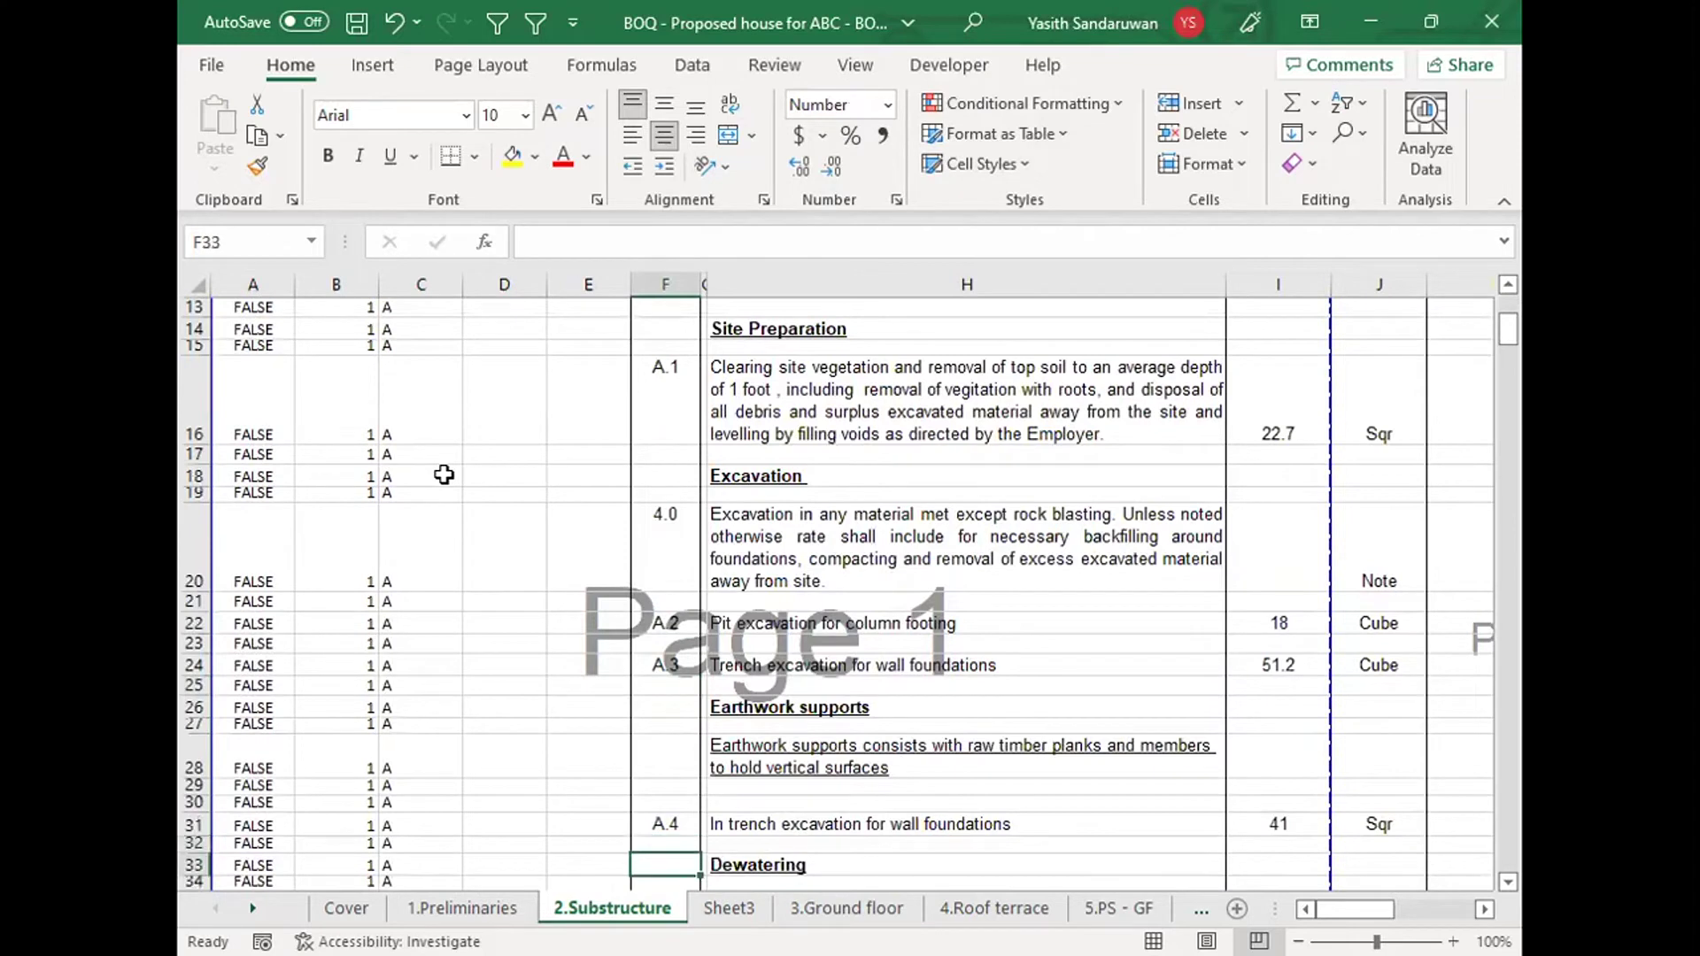
# Step: Check the numbering of the notes and items in the NO column at the start of the Concrete Work section
pyautogui.press('Down')
pyautogui.press('Down')
pyautogui.press('Down')
pyautogui.press('Down')
pyautogui.press('Down')
pyautogui.press('Down')
pyautogui.press('Down')
pyautogui.press('Down')
pyautogui.press('Down')
pyautogui.press('Down')
pyautogui.press('Down')
pyautogui.press('Down')
pyautogui.press('Down')
pyautogui.press('Down')
pyautogui.press('Down')
pyautogui.press('Down')
pyautogui.press('Down')
pyautogui.press('Down')
pyautogui.press('Down')
pyautogui.press('Down')
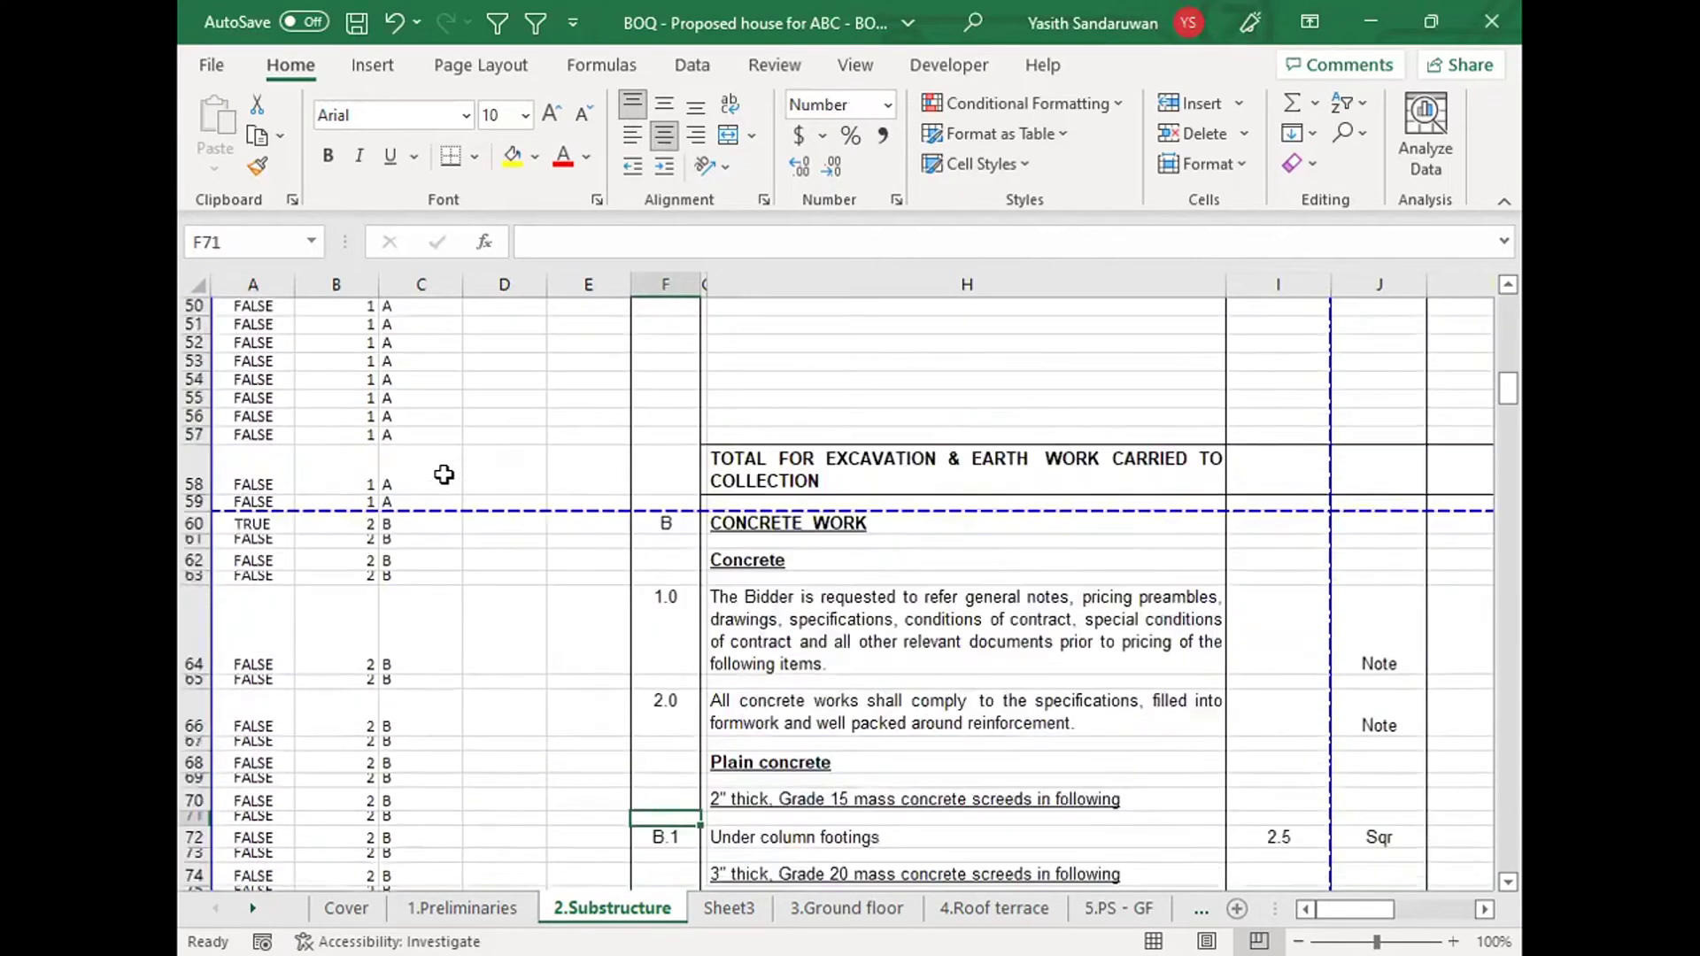
pyautogui.press('Up')
pyautogui.press('Up')
pyautogui.press('Up')
pyautogui.press('Up')
pyautogui.press('Up')
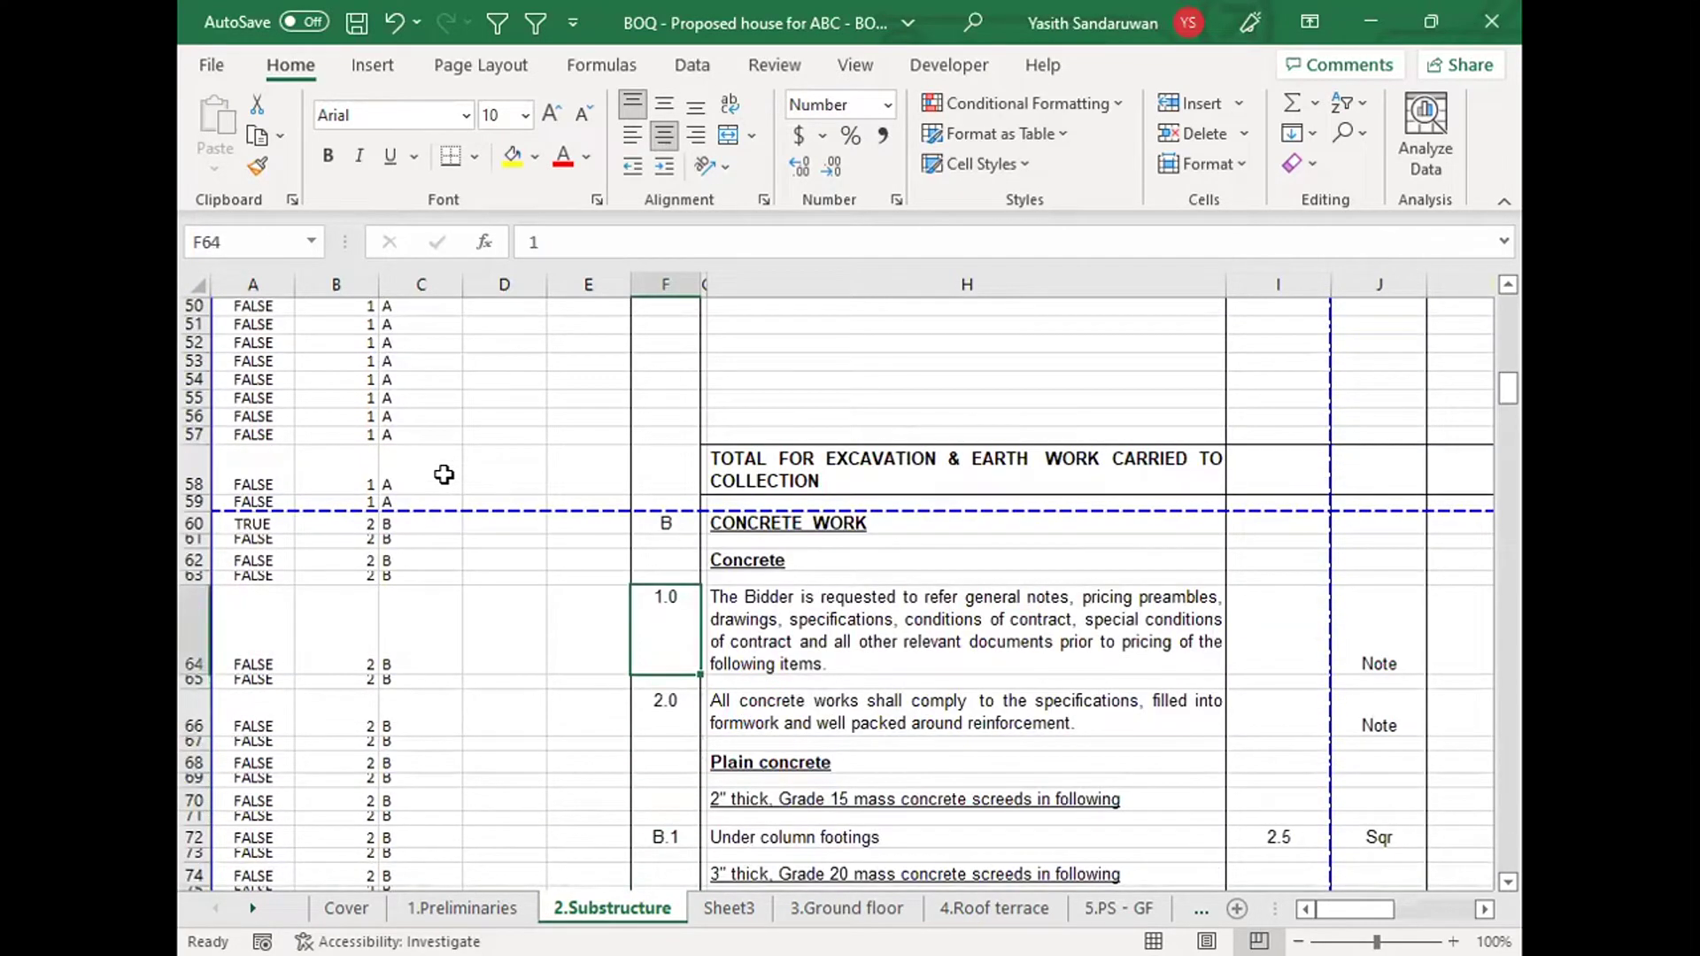
pyautogui.press('Down')
pyautogui.press('Down')
pyautogui.press('Up')
pyautogui.press('Down')
pyautogui.press('Down')
pyautogui.press('Down')
pyautogui.press('Down')
pyautogui.press('Down')
pyautogui.press('Down')
pyautogui.press('Down')
pyautogui.press('Down')
pyautogui.press('Down')
pyautogui.press('Down')
pyautogui.press('Down')
pyautogui.press('Down')
pyautogui.press('Down')
pyautogui.press('Down')
pyautogui.press('Down')
pyautogui.press('Down')
pyautogui.press('Down')
pyautogui.press('Down')
pyautogui.press('Down')
pyautogui.press('Down')
pyautogui.press('Down')
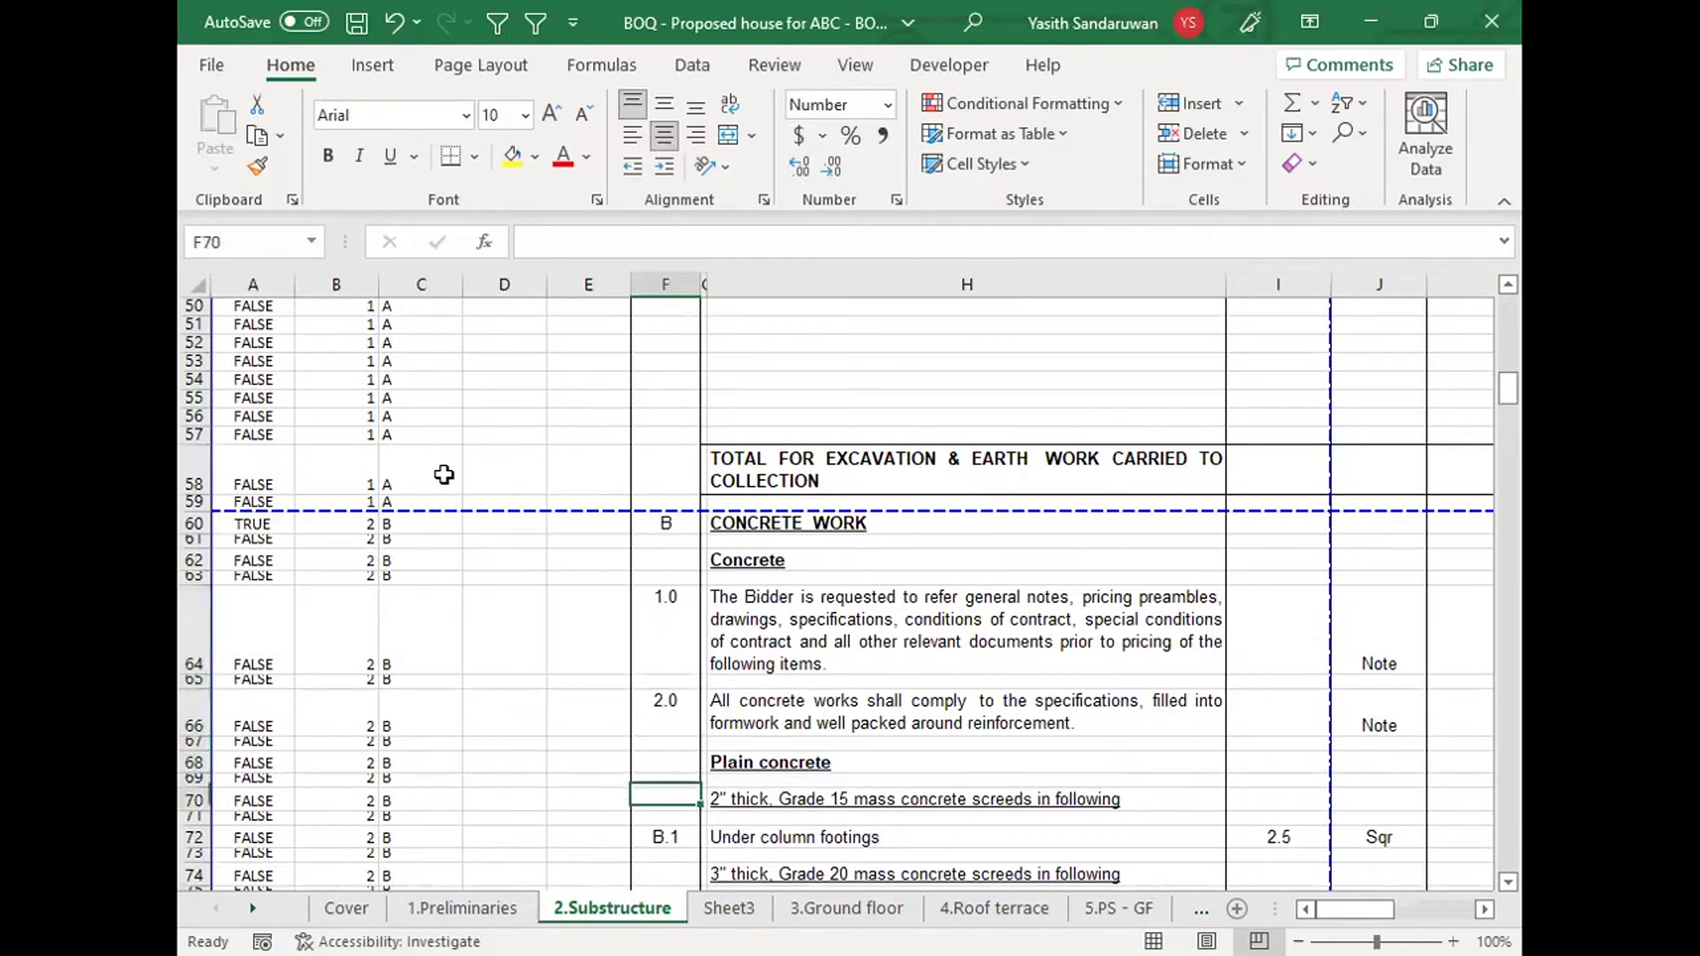
# Step: Review the numbering through the rest of Concrete Work up to the Masonry Work heading and its first note
pyautogui.press('Down')
pyautogui.press('Down')
pyautogui.press('Down')
pyautogui.press('Down')
pyautogui.press('Down')
pyautogui.press('Down')
pyautogui.press('Down')
pyautogui.press('Down')
pyautogui.press('Down')
pyautogui.press('Down')
pyautogui.press('Down')
pyautogui.press('Down')
pyautogui.press('Down')
pyautogui.press('Down')
pyautogui.press('Down')
pyautogui.press('Down')
pyautogui.press('Down')
pyautogui.press('Down')
pyautogui.press('Down')
pyautogui.press('Down')
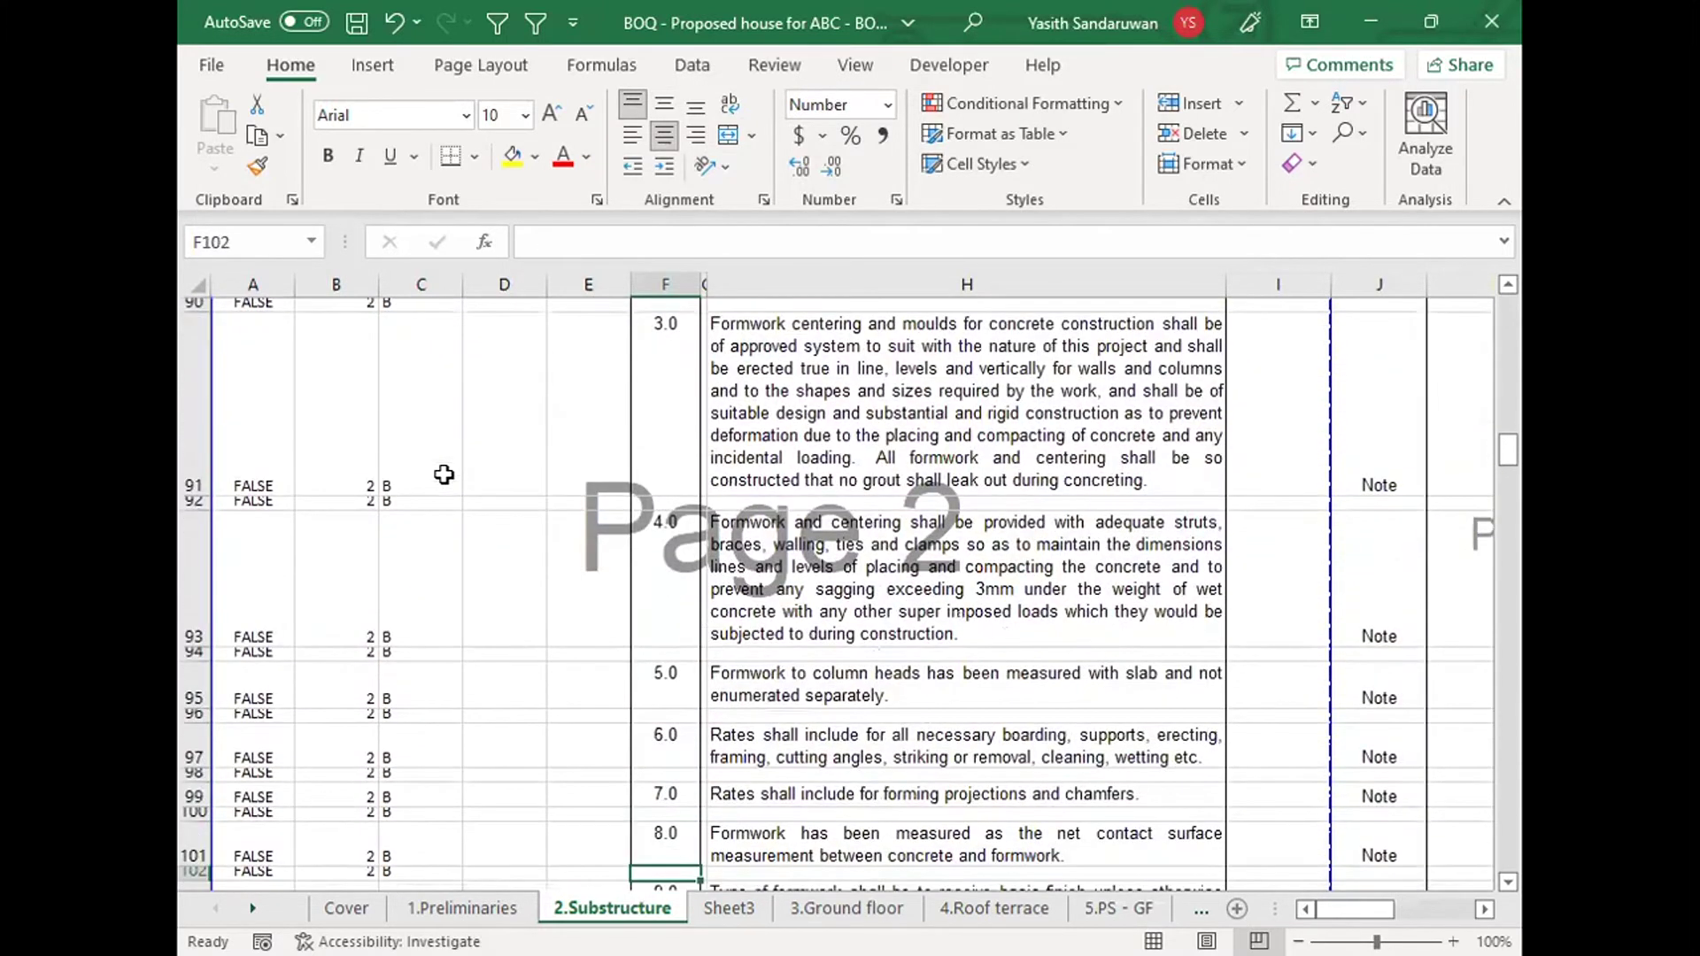
pyautogui.press('Down')
pyautogui.press('Down')
pyautogui.press('Down')
pyautogui.press('Down')
pyautogui.press('Down')
pyautogui.press('Down')
pyautogui.press('Down')
pyautogui.press('Down')
pyautogui.press('Down')
pyautogui.press('Down')
pyautogui.press('Down')
pyautogui.press('Down')
pyautogui.press('Down')
pyautogui.press('Down')
pyautogui.press('Down')
pyautogui.press('Down')
pyautogui.press('Down')
pyautogui.press('Down')
pyautogui.press('Down')
pyautogui.press('Down')
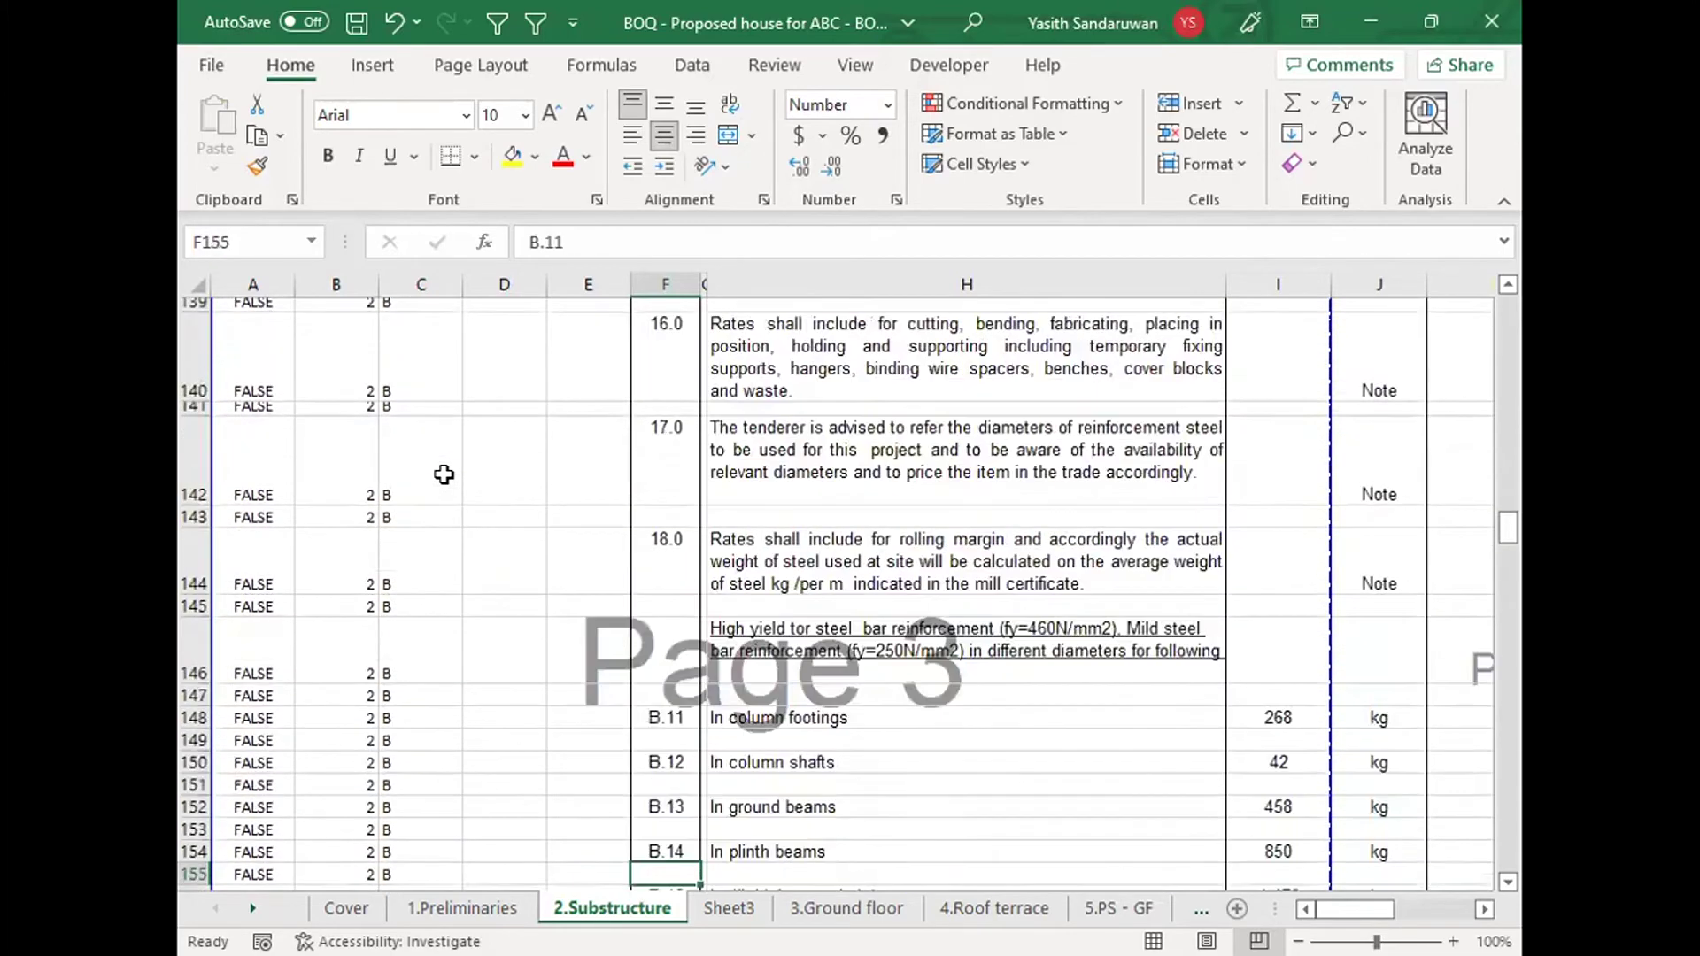
pyautogui.press('Down')
pyautogui.press('Down')
pyautogui.press('Down')
pyautogui.press('Down')
pyautogui.press('Down')
pyautogui.press('Down')
pyautogui.press('Down')
pyautogui.press('Down')
pyautogui.press('Down')
pyautogui.press('Down')
pyautogui.press('Down')
pyautogui.press('Down')
pyautogui.press('Down')
pyautogui.press('Down')
pyautogui.press('Down')
pyautogui.press('Down')
pyautogui.press('Down')
pyautogui.press('Down')
pyautogui.press('Down')
pyautogui.press('Down')
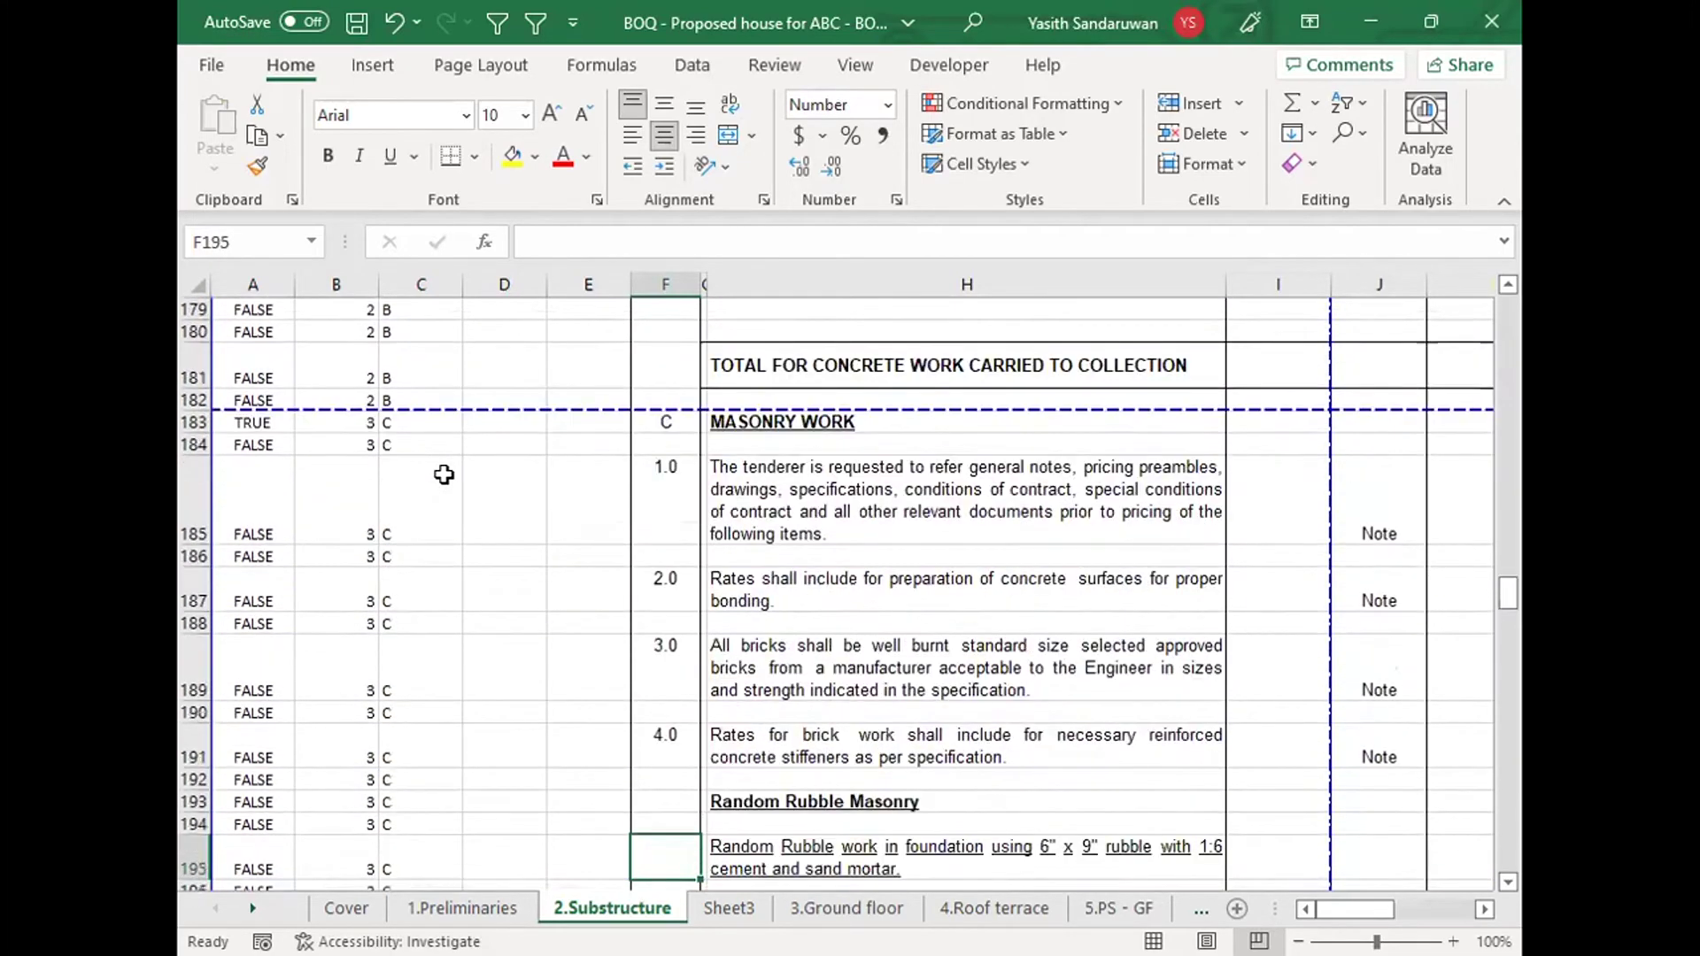
pyautogui.click(685, 424)
pyautogui.click(678, 478)
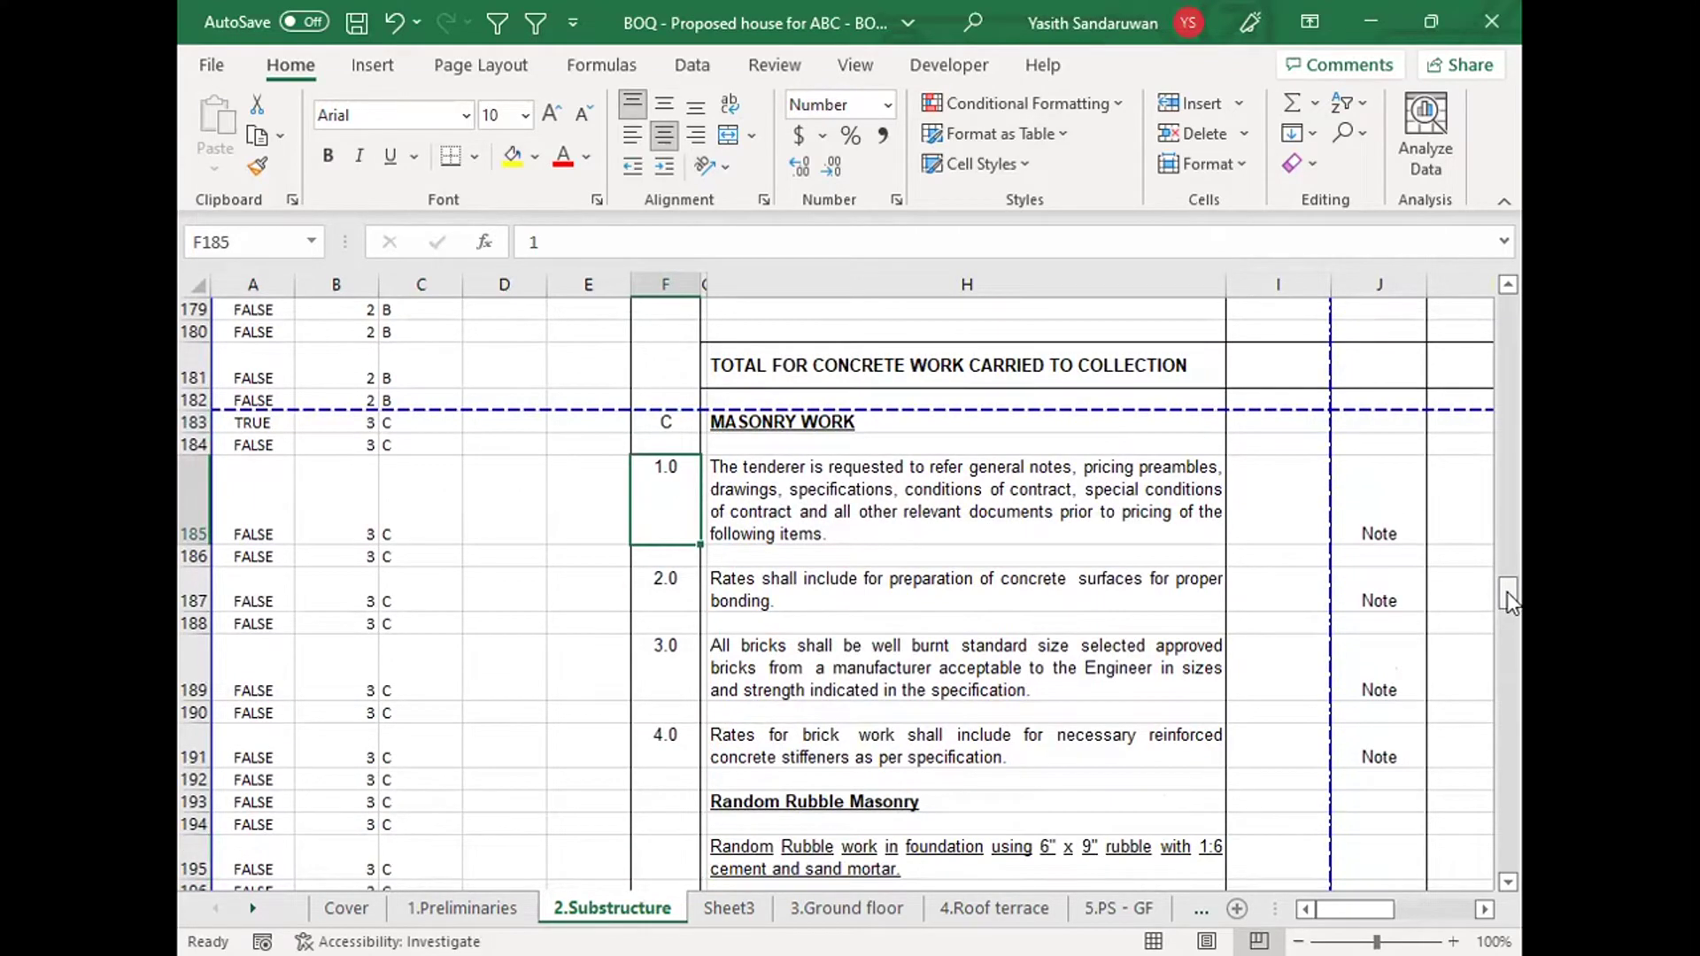
# Step: Start an IF formula in cell D6 that returns 0 when the heading flag in A6 is TRUE
pyautogui.moveTo(1522, 358); pyautogui.dragTo(1510, 295)
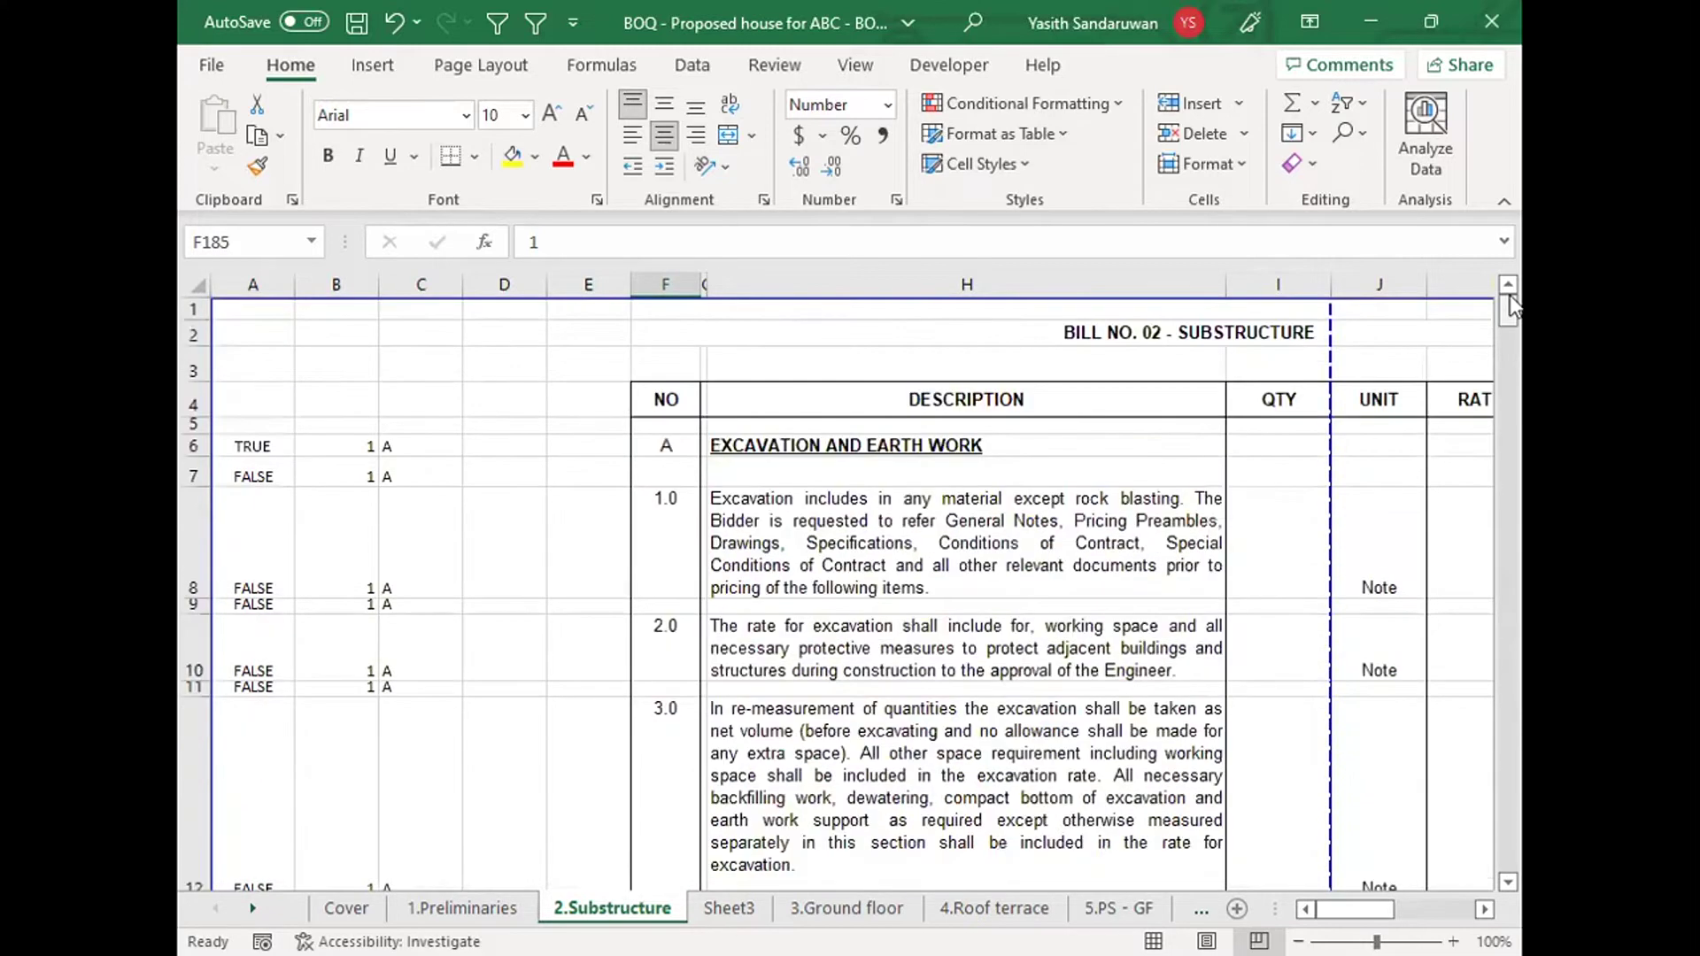
pyautogui.click(499, 443)
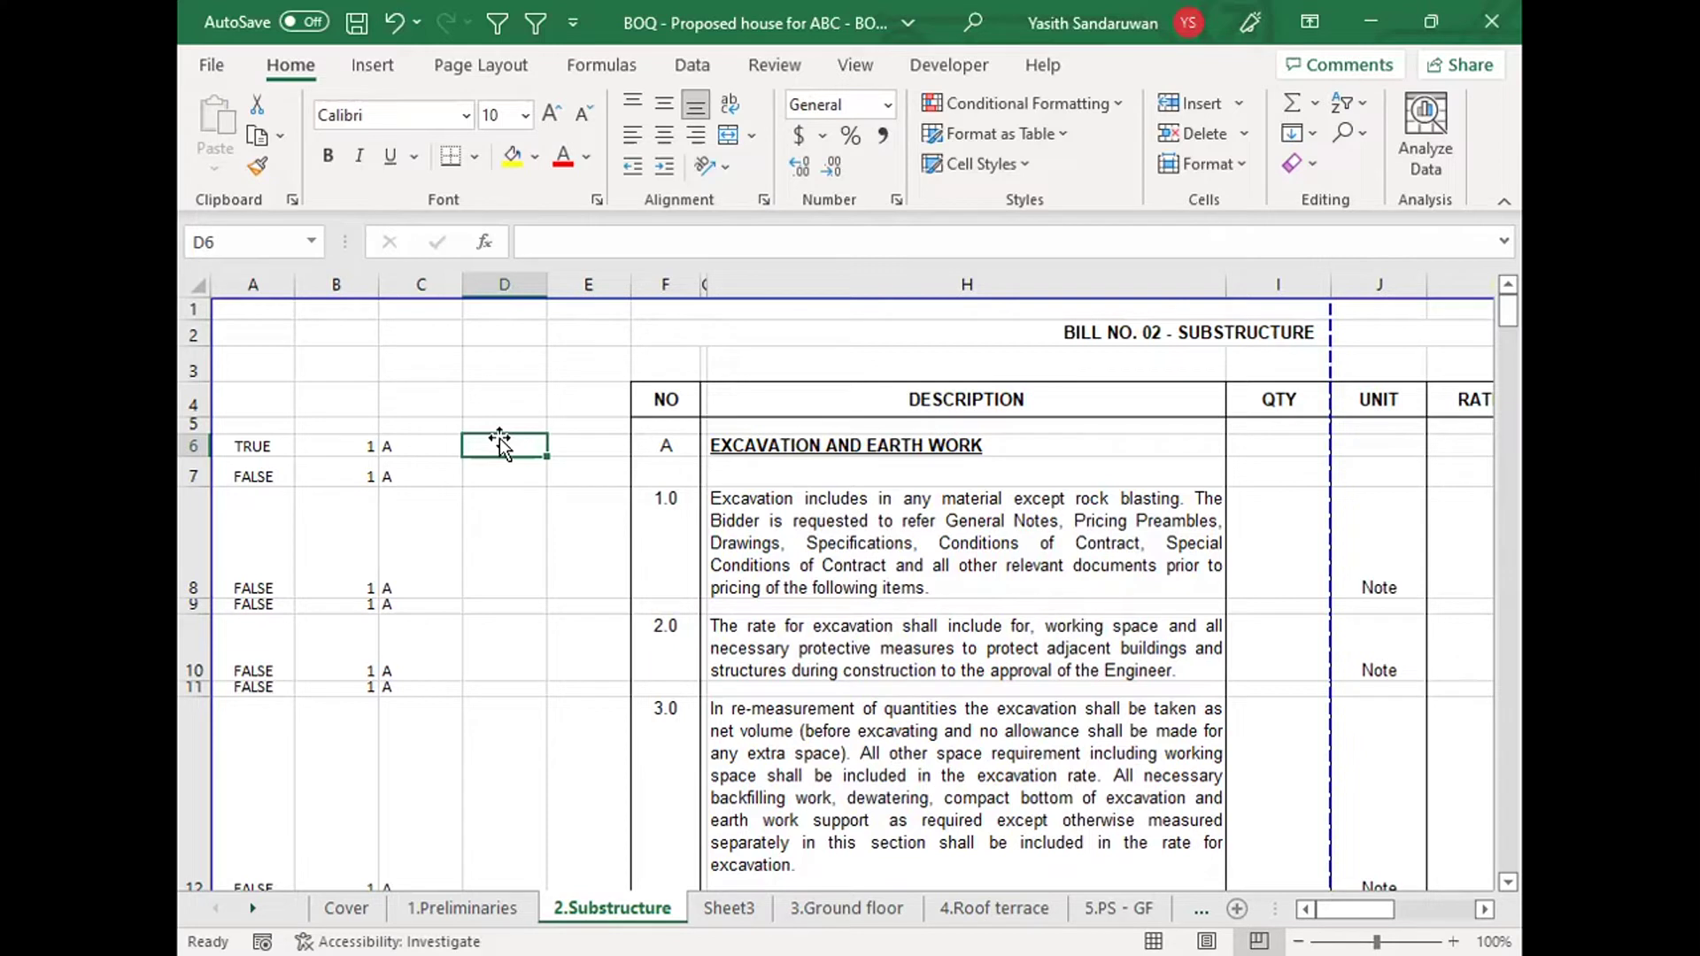
pyautogui.click(269, 446)
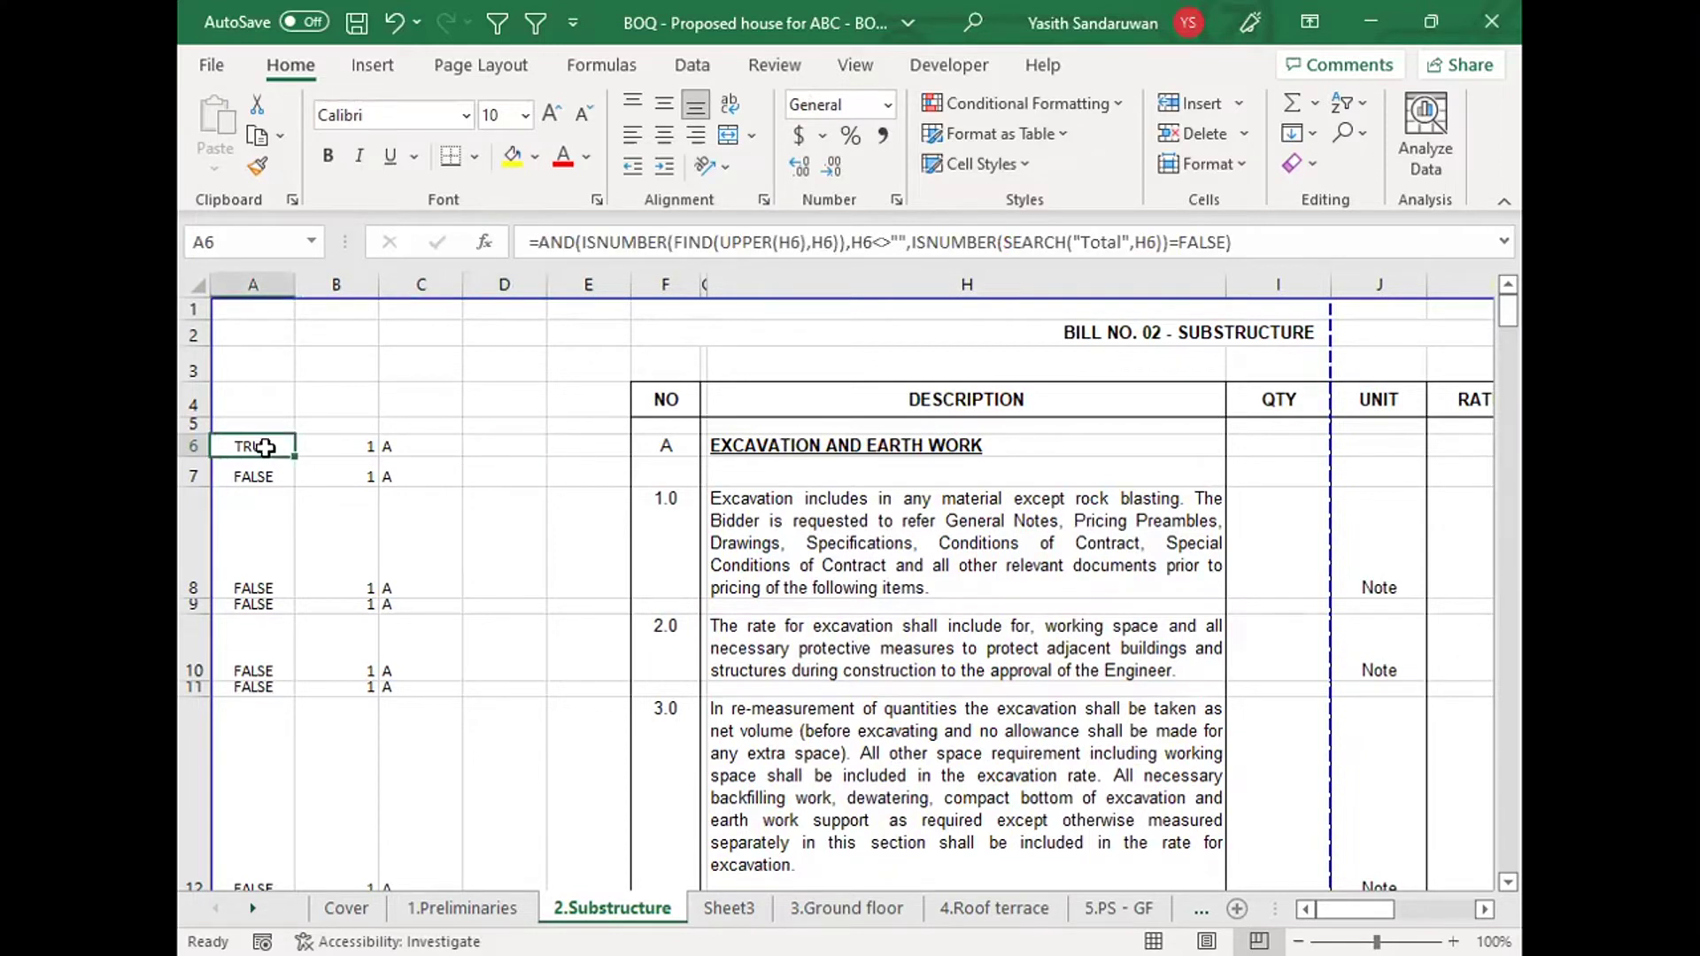
pyautogui.click(496, 462)
pyautogui.click(515, 445)
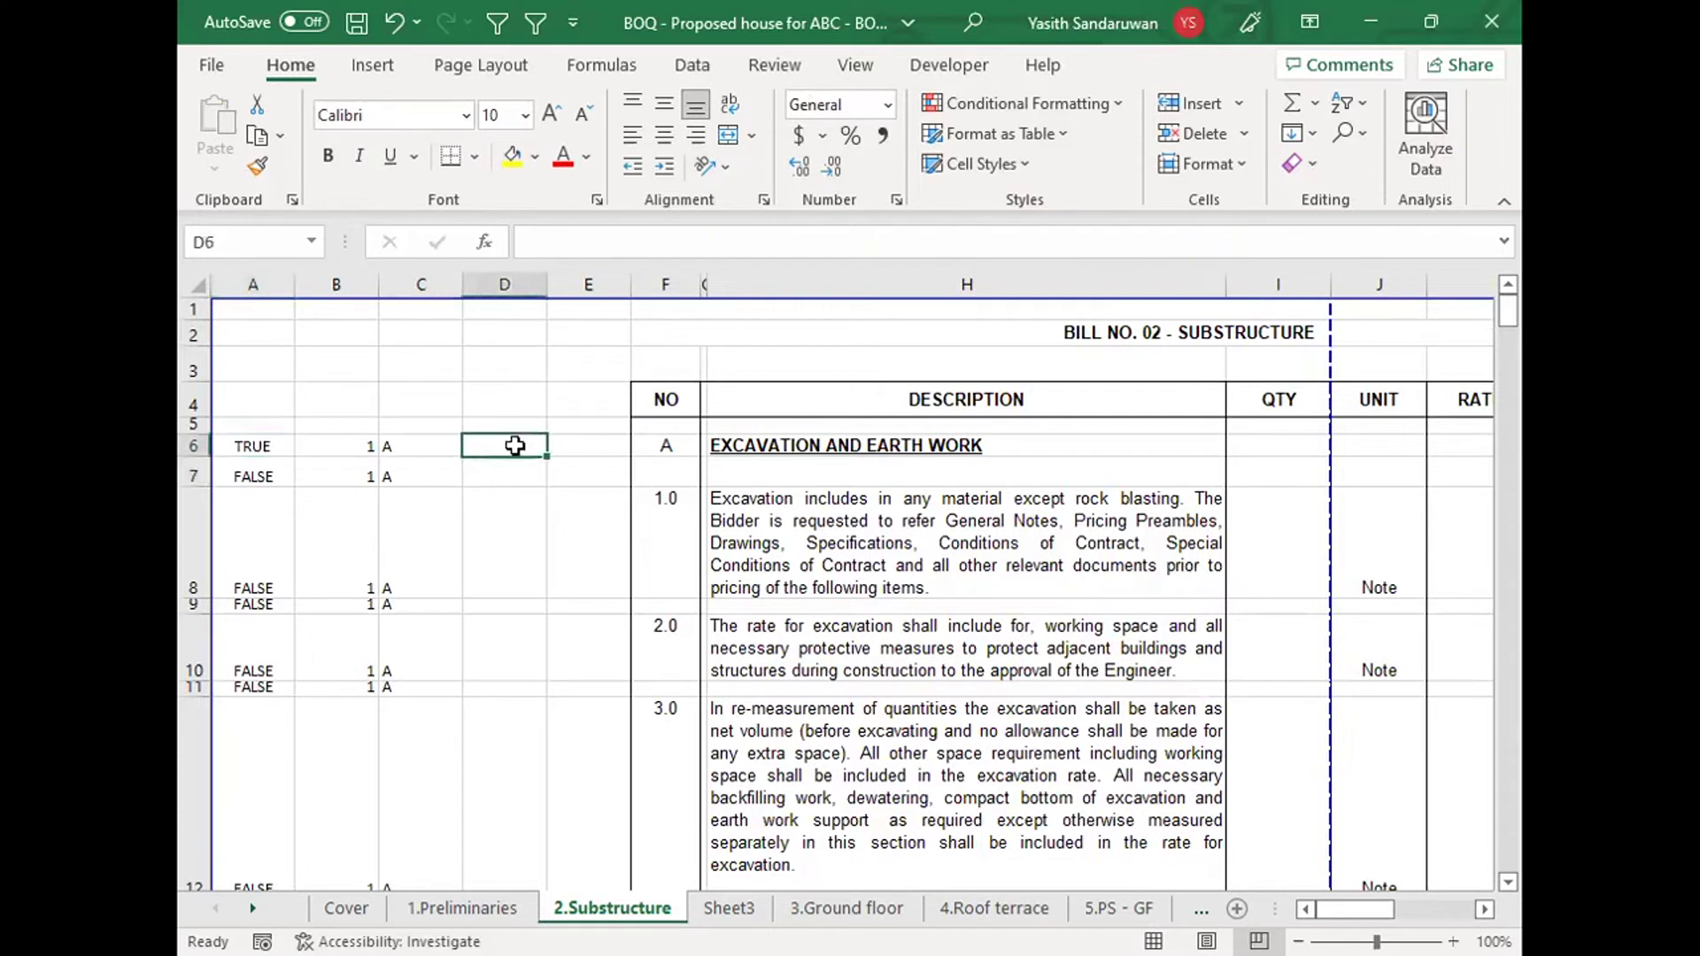
pyautogui.write('=')
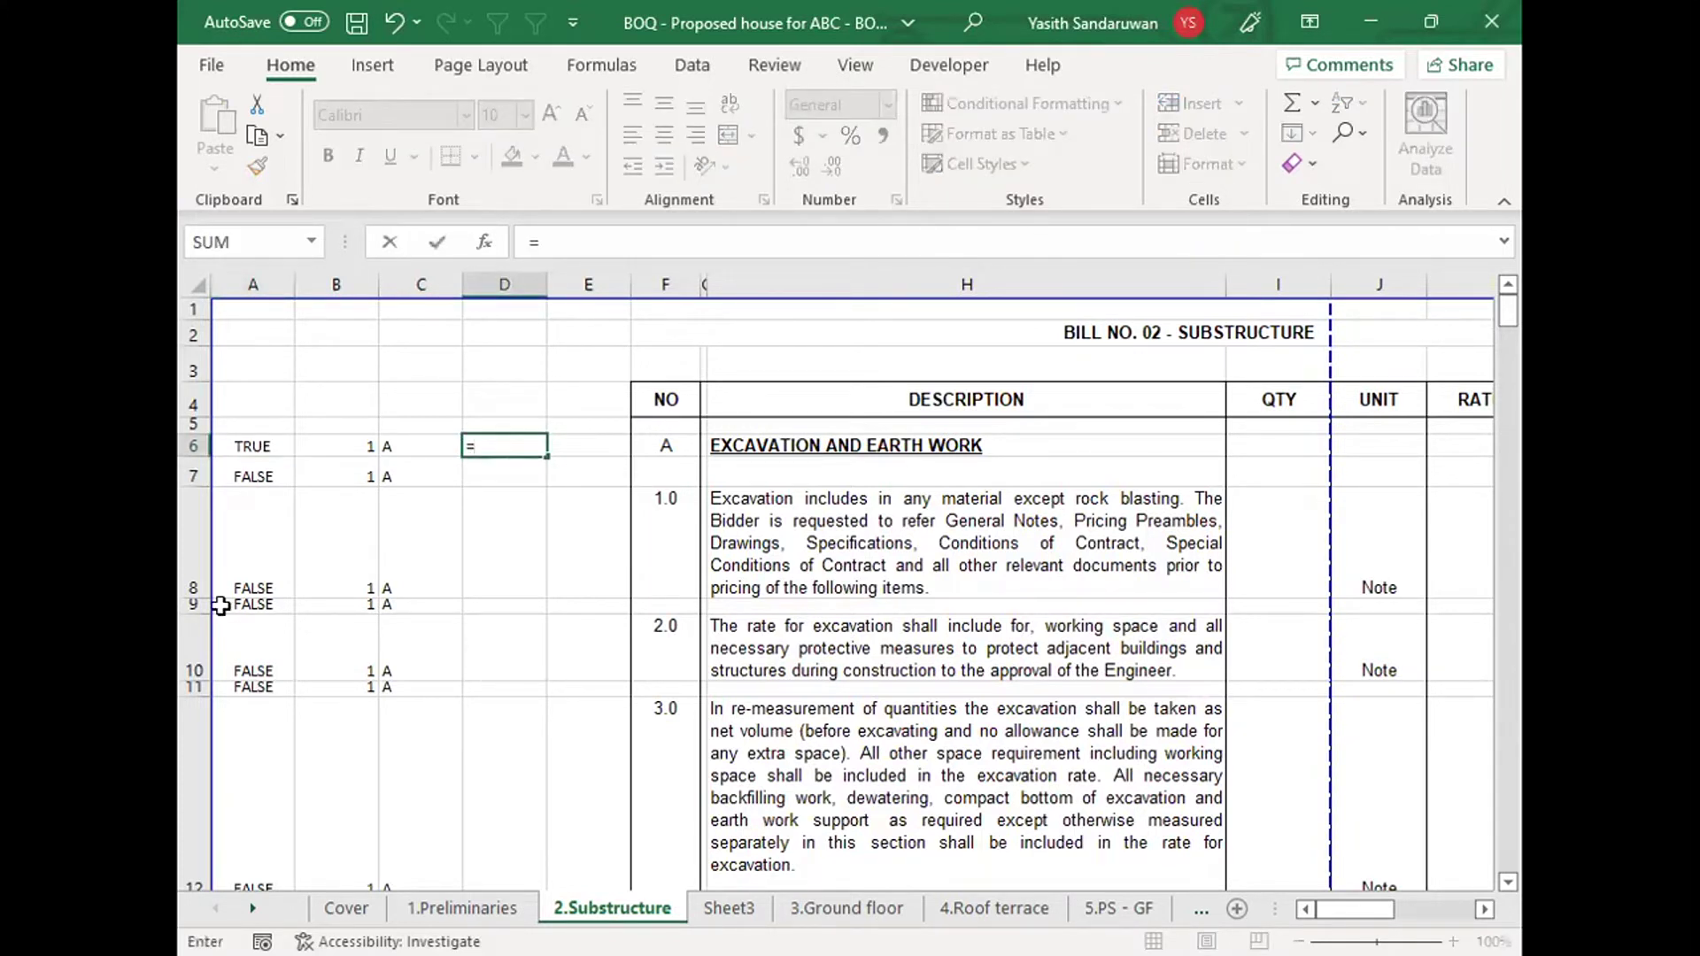
pyautogui.write('if(')
pyautogui.click(254, 445)
pyautogui.write('=t')
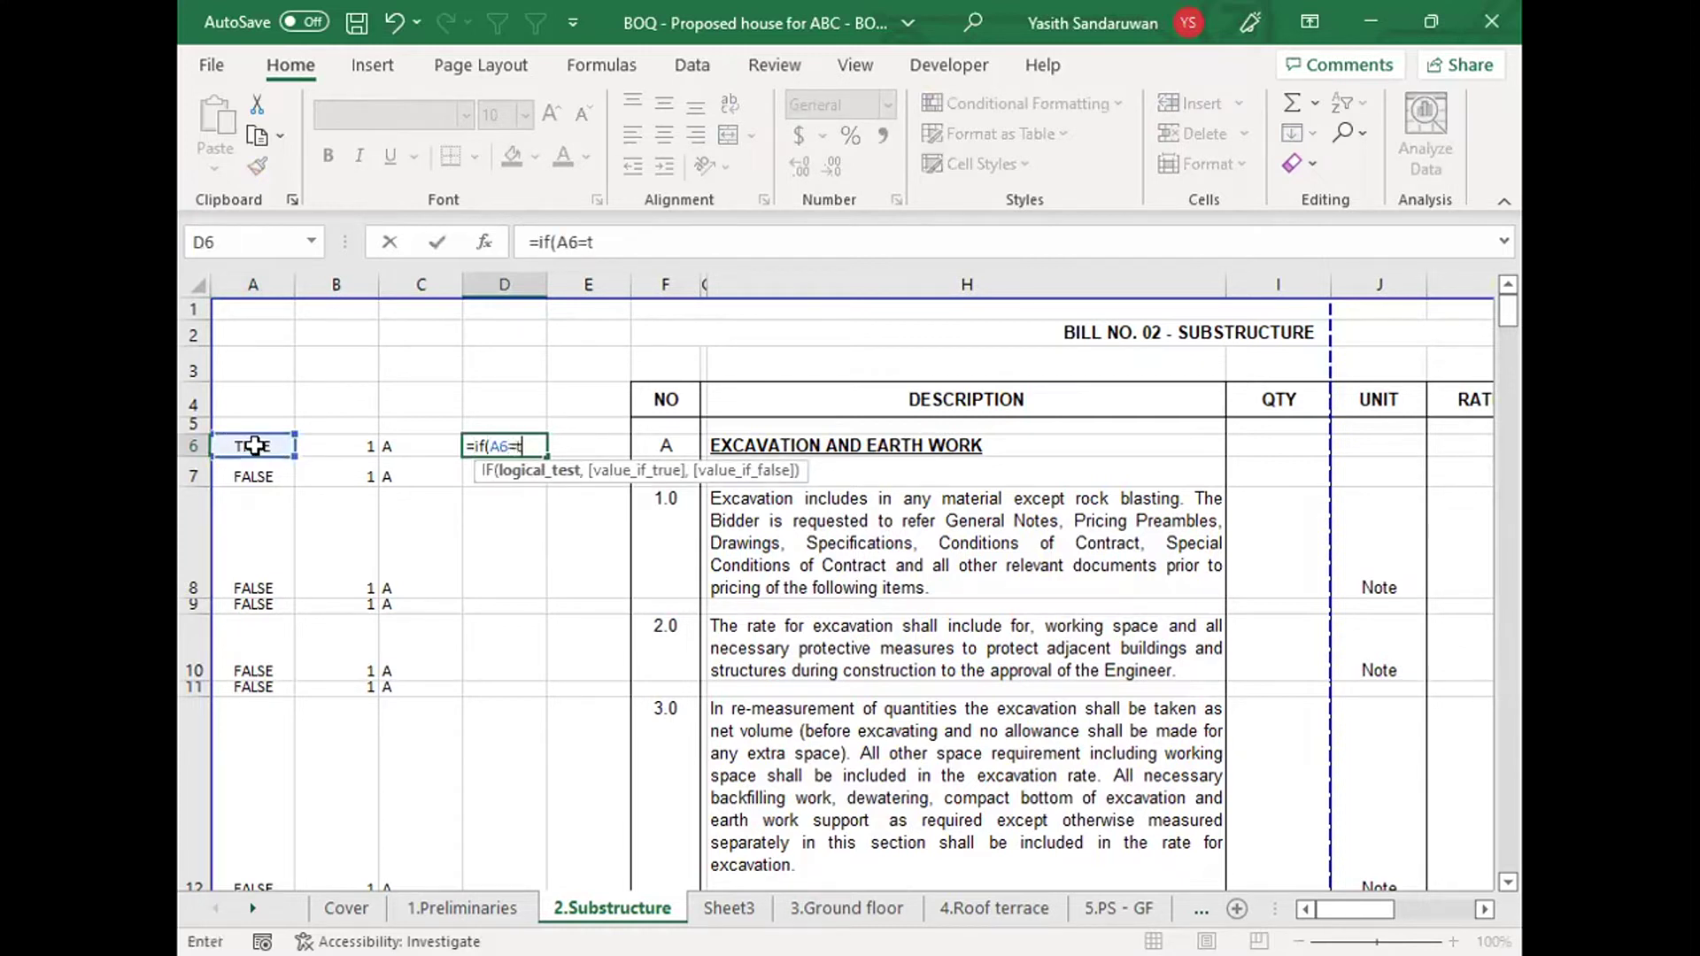
pyautogui.write('rue,')
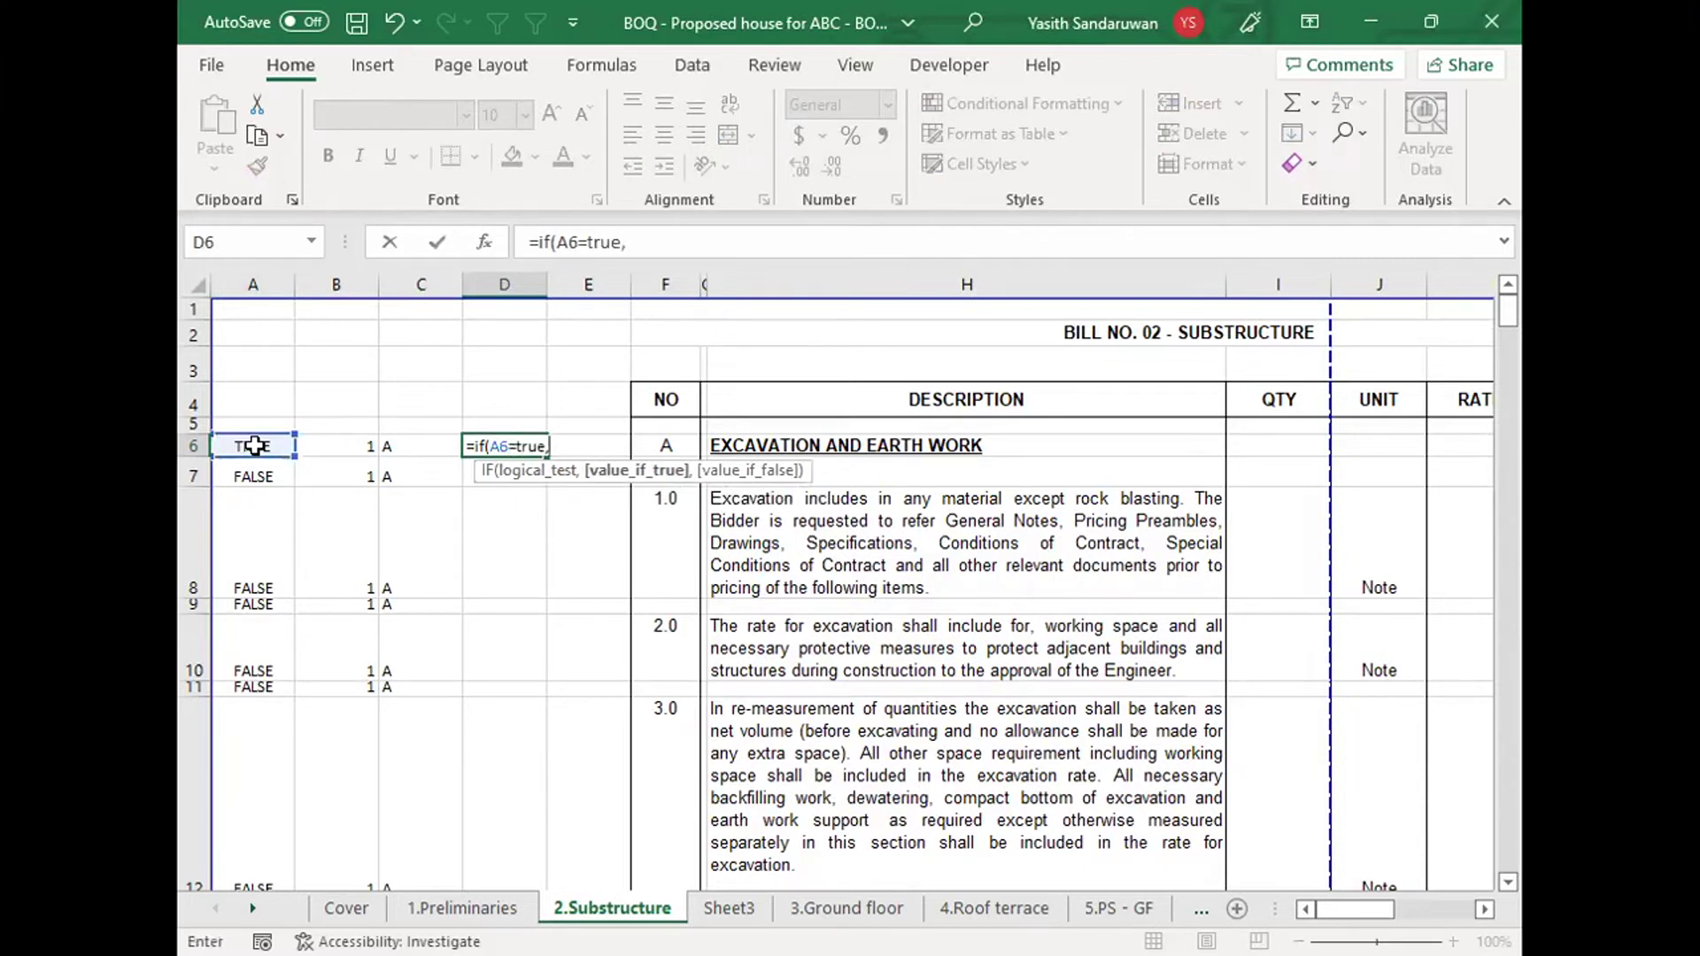
pyautogui.write('0')
# Step: Complete the D6 formula with a nested IF that returns D5+1 when J6 equals "note" and D5 otherwise
pyautogui.write(',i')
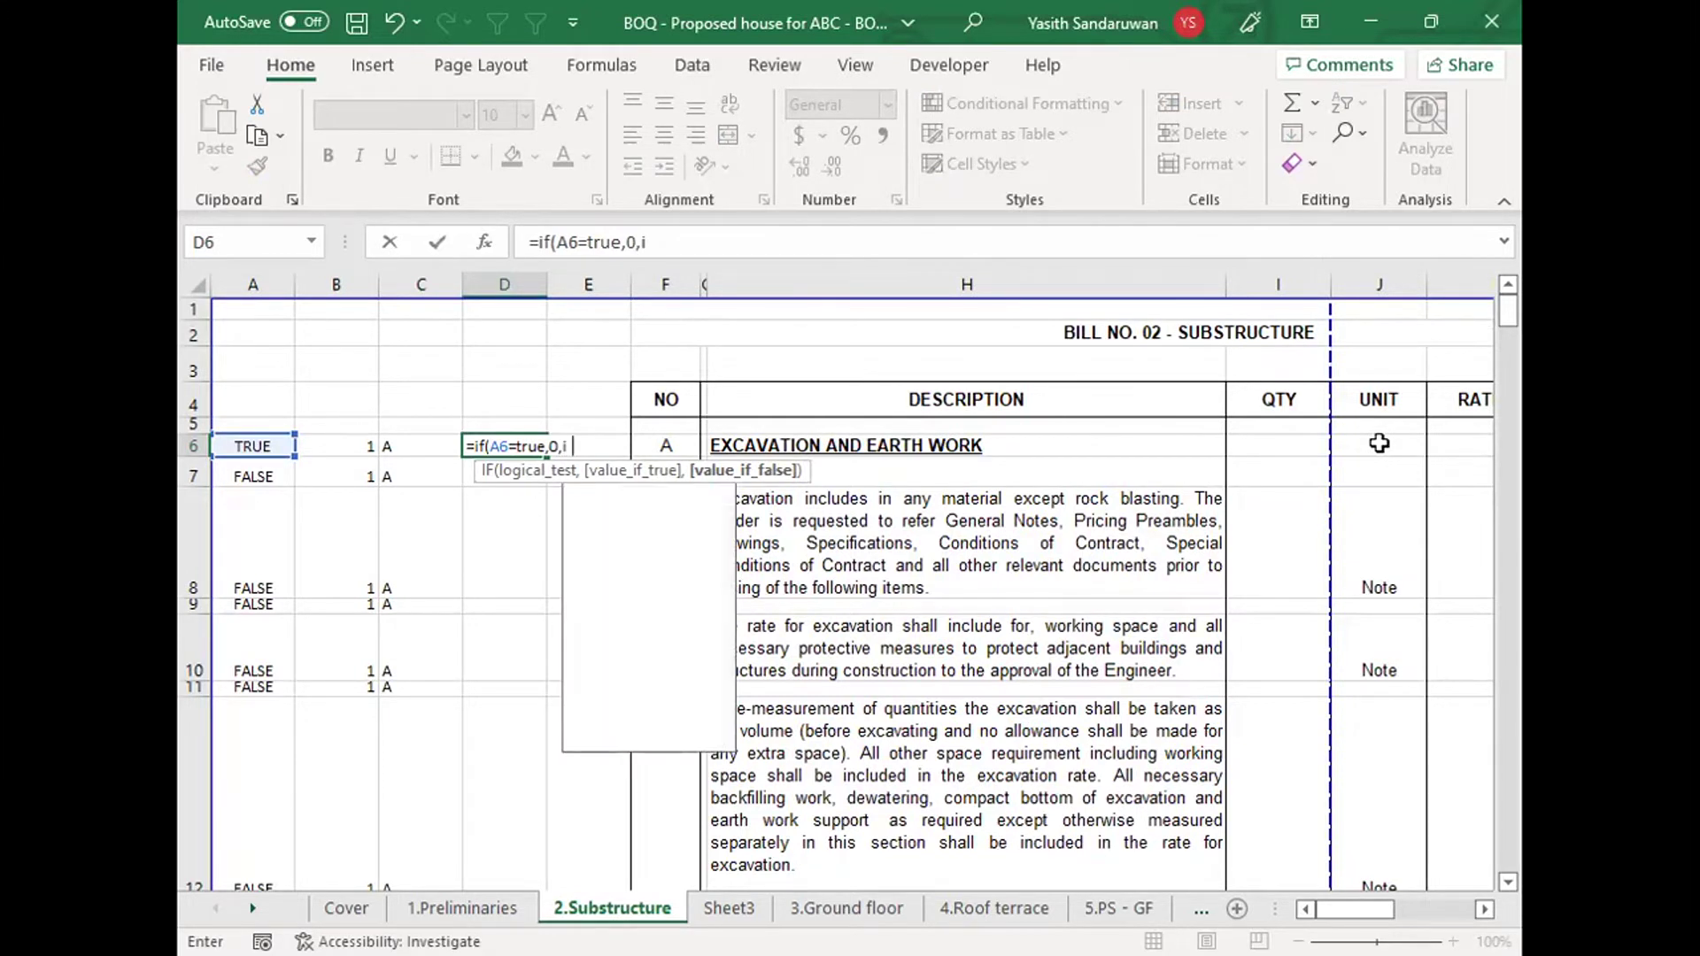
pyautogui.write('f(')
pyautogui.click(1378, 444)
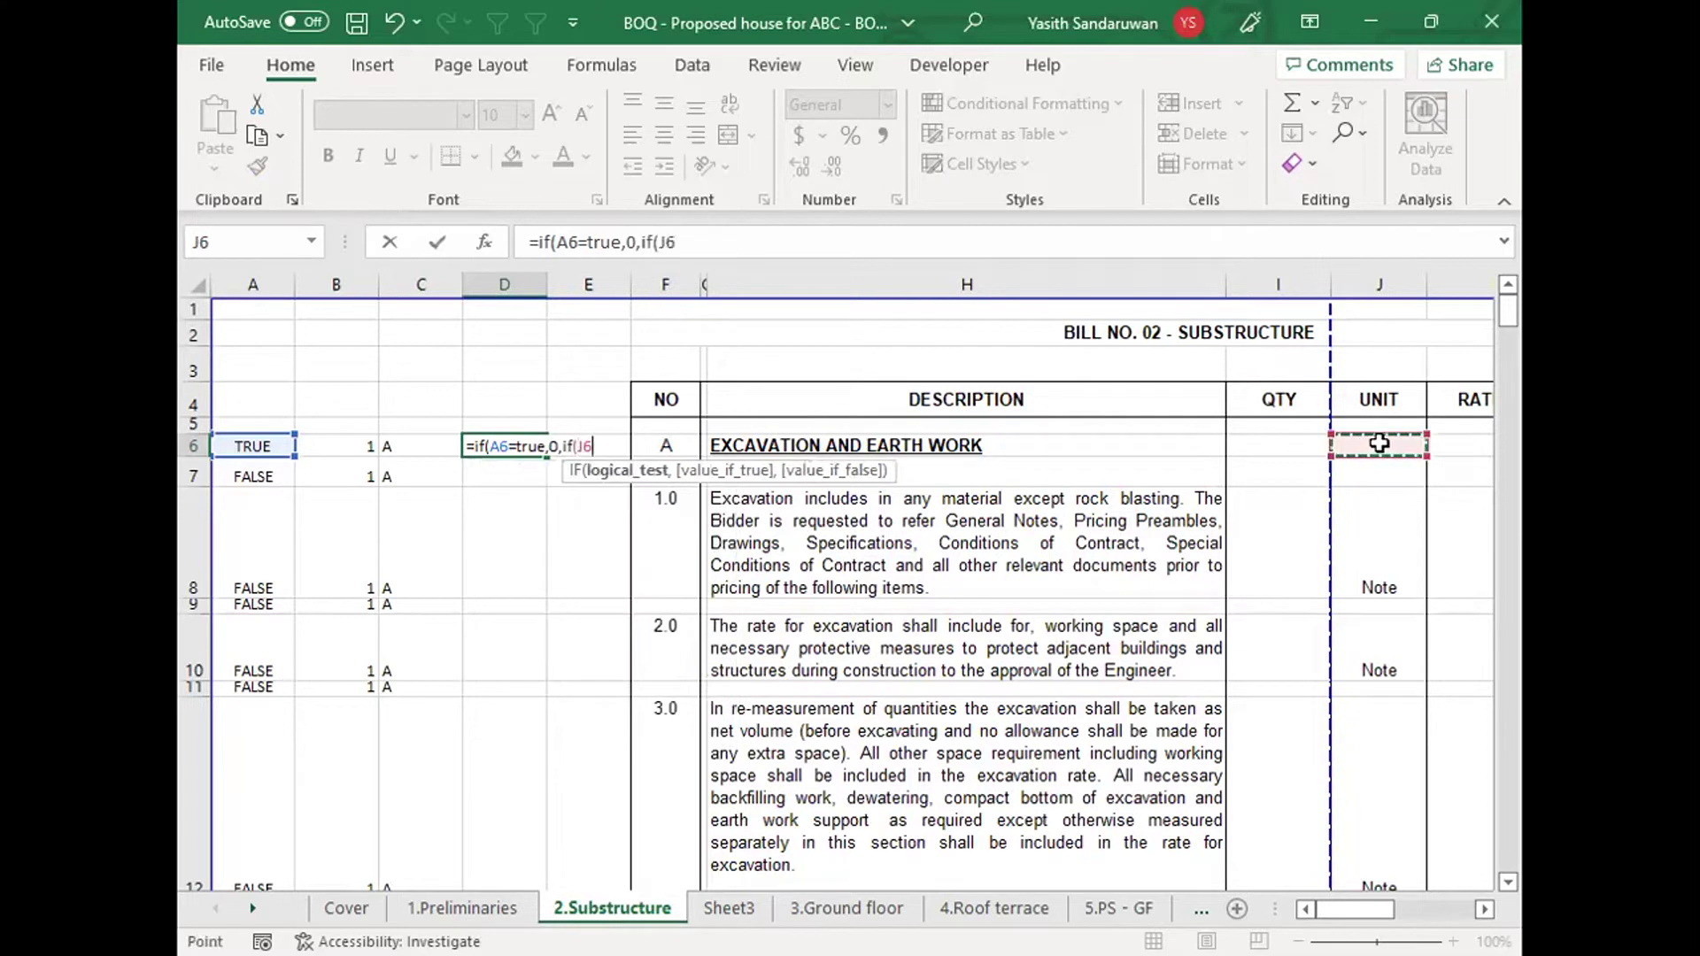
pyautogui.write('="note"')
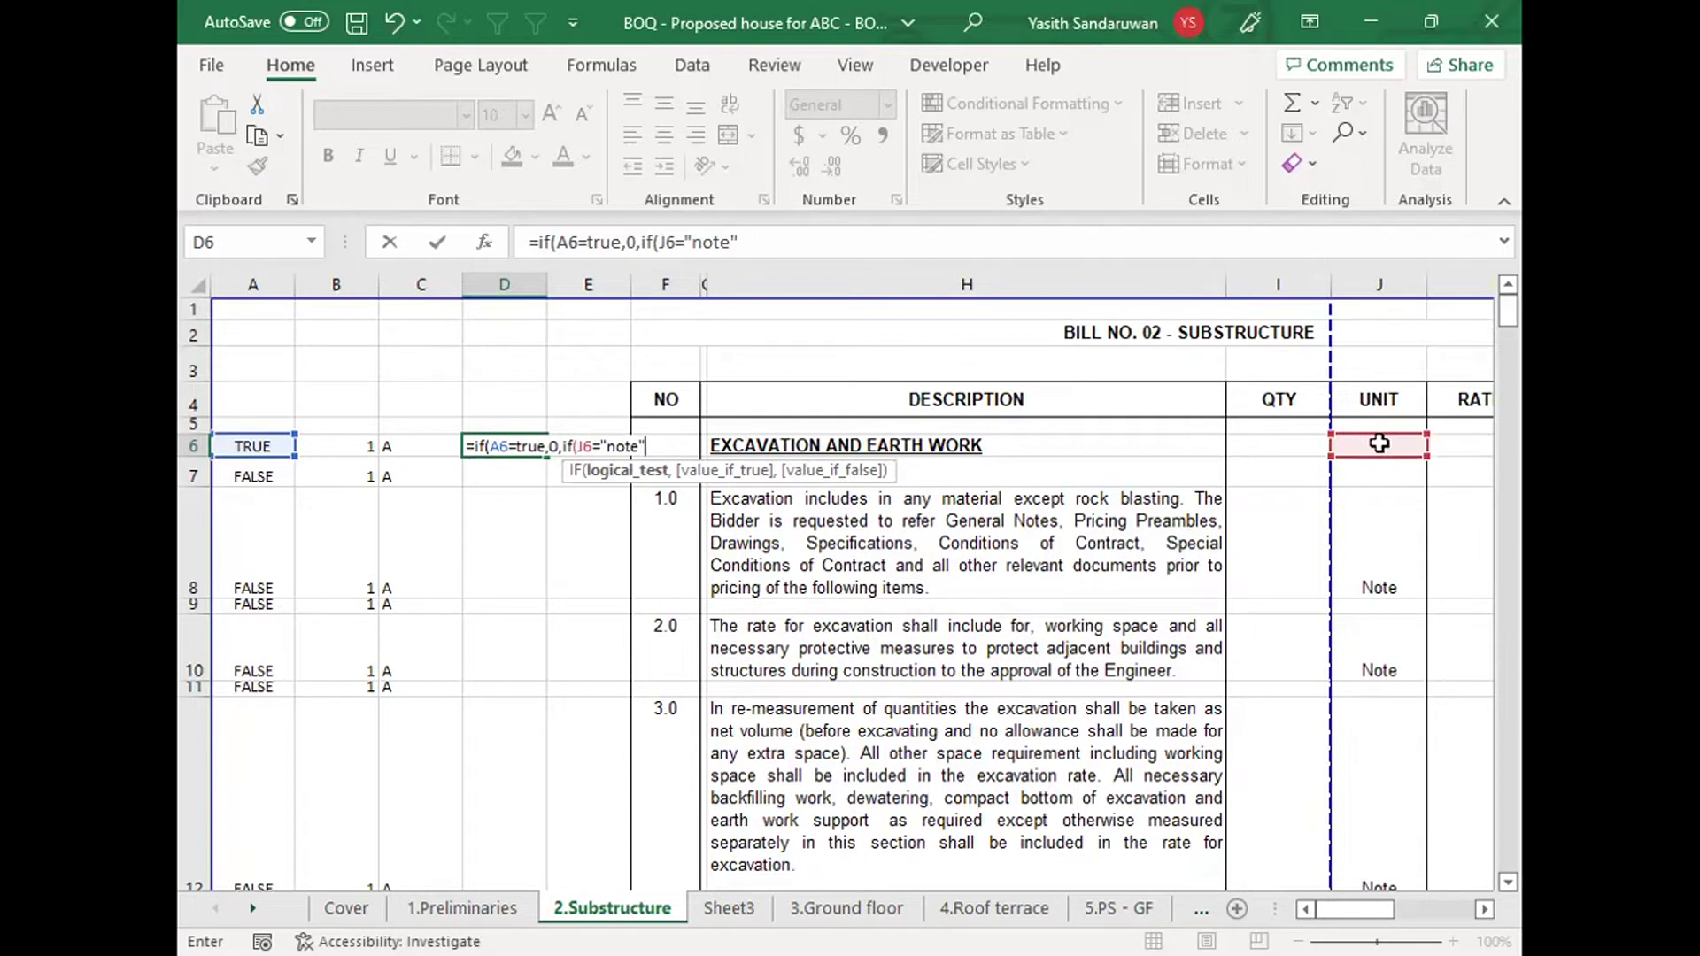
pyautogui.write(',')
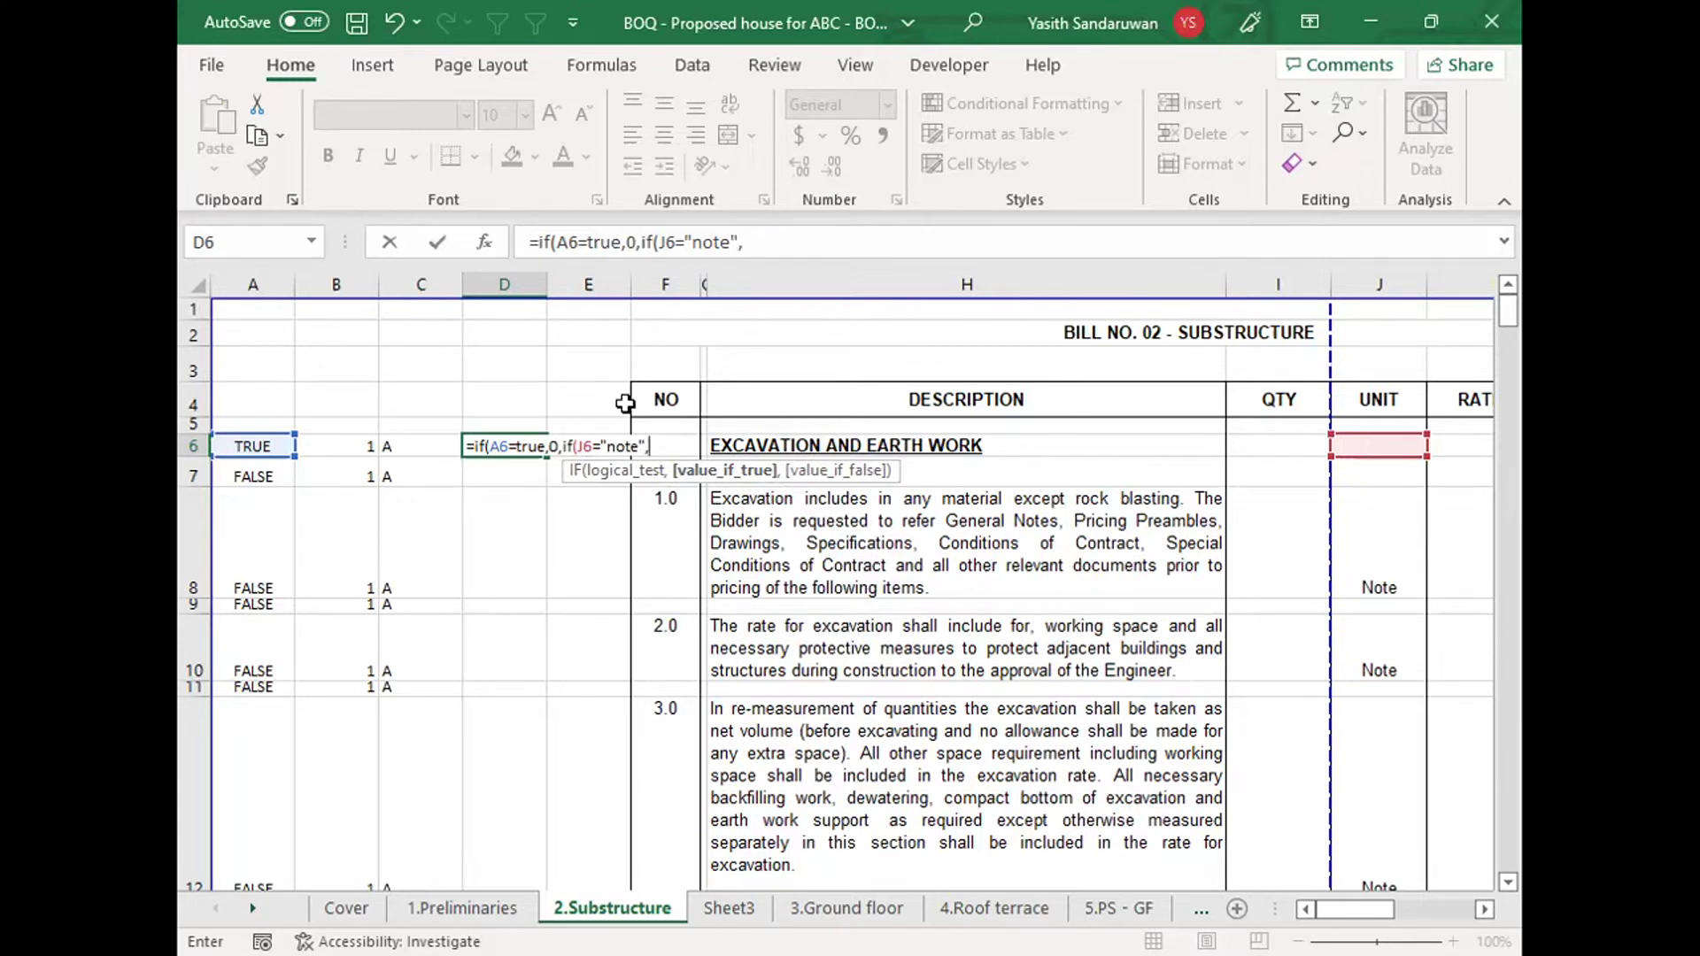
pyautogui.click(504, 424)
pyautogui.write('+1,')
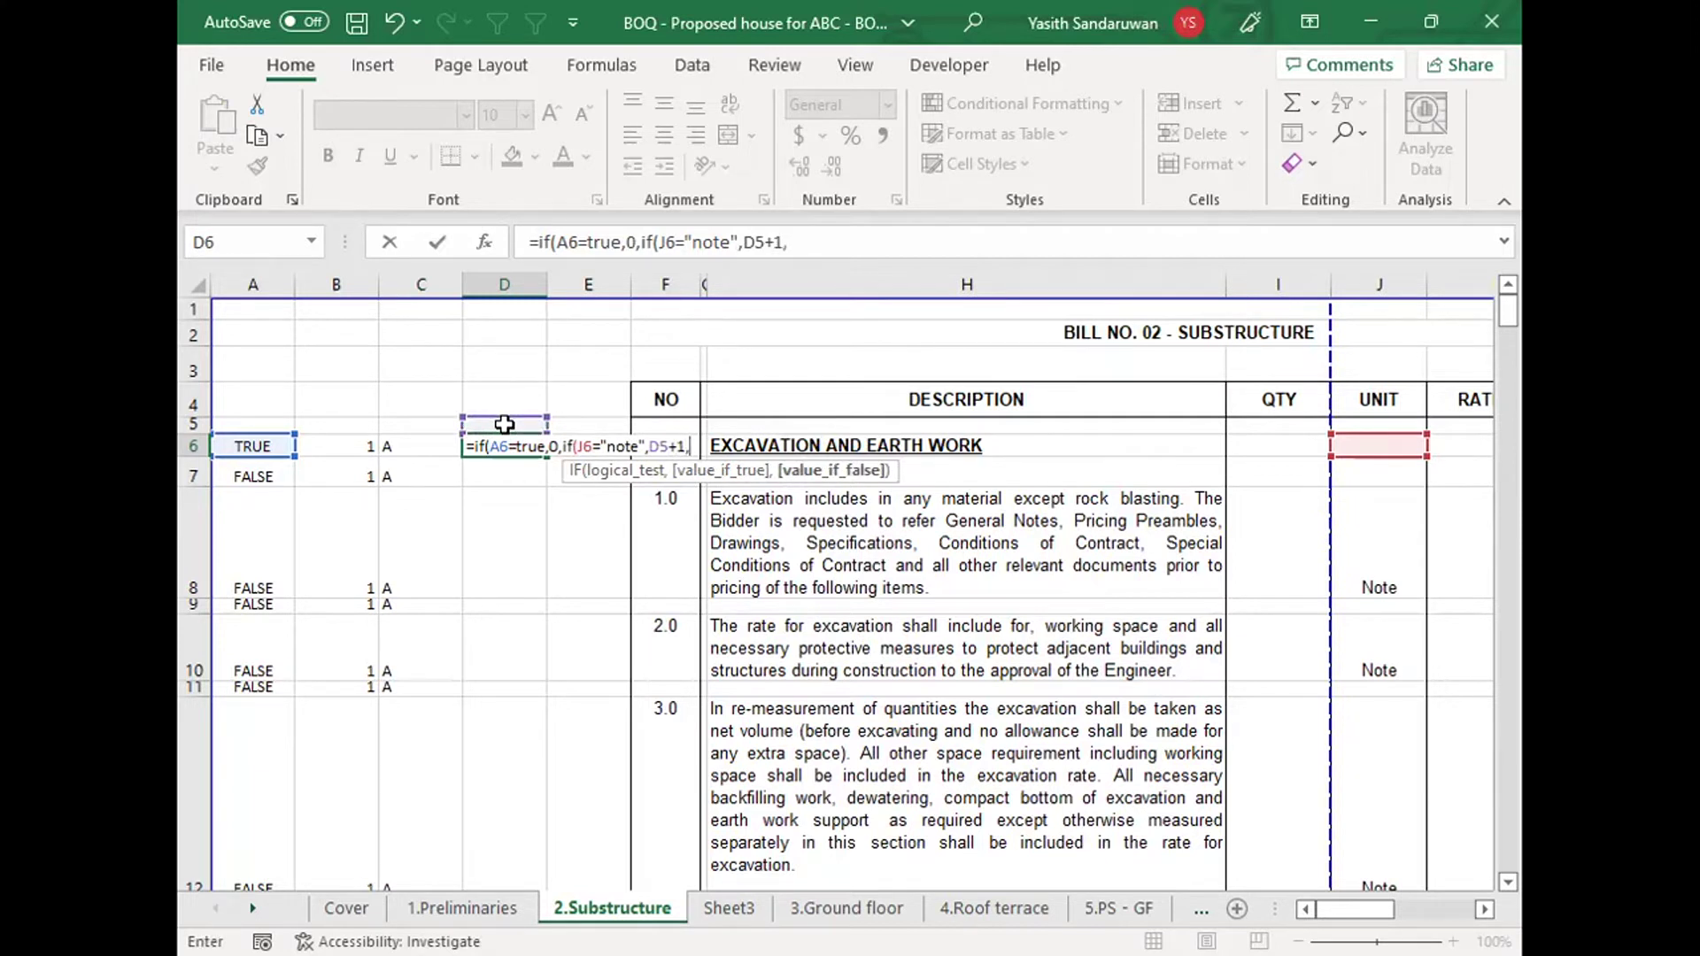
pyautogui.click(504, 425)
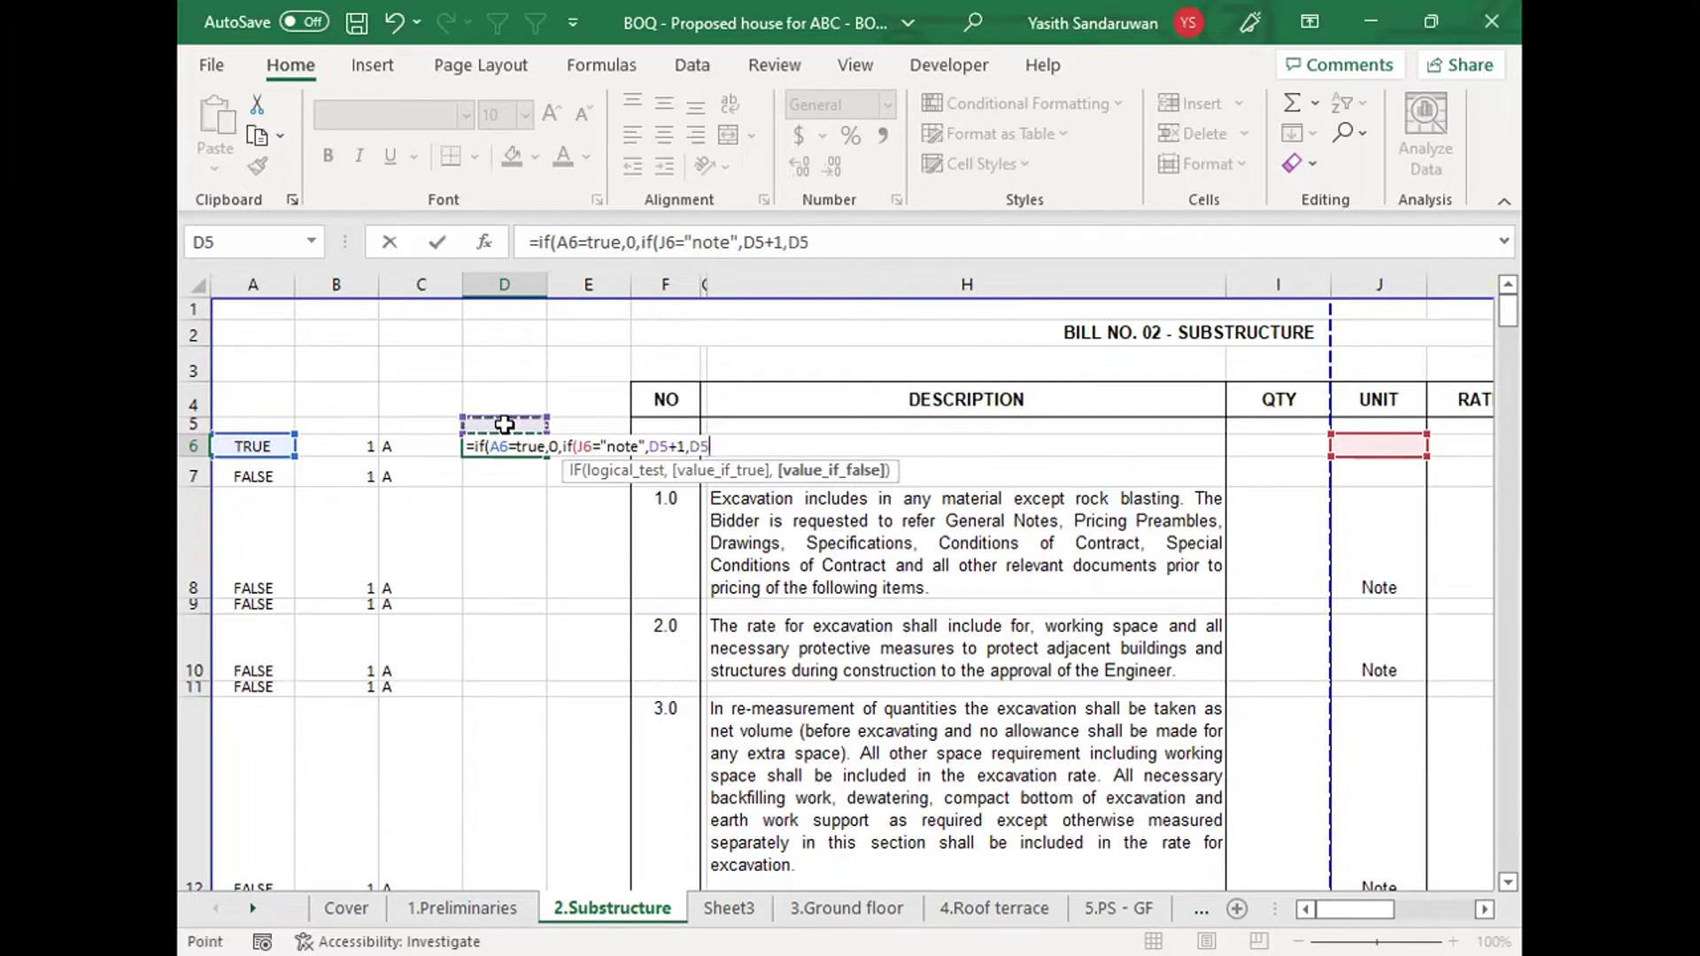
pyautogui.write(')')
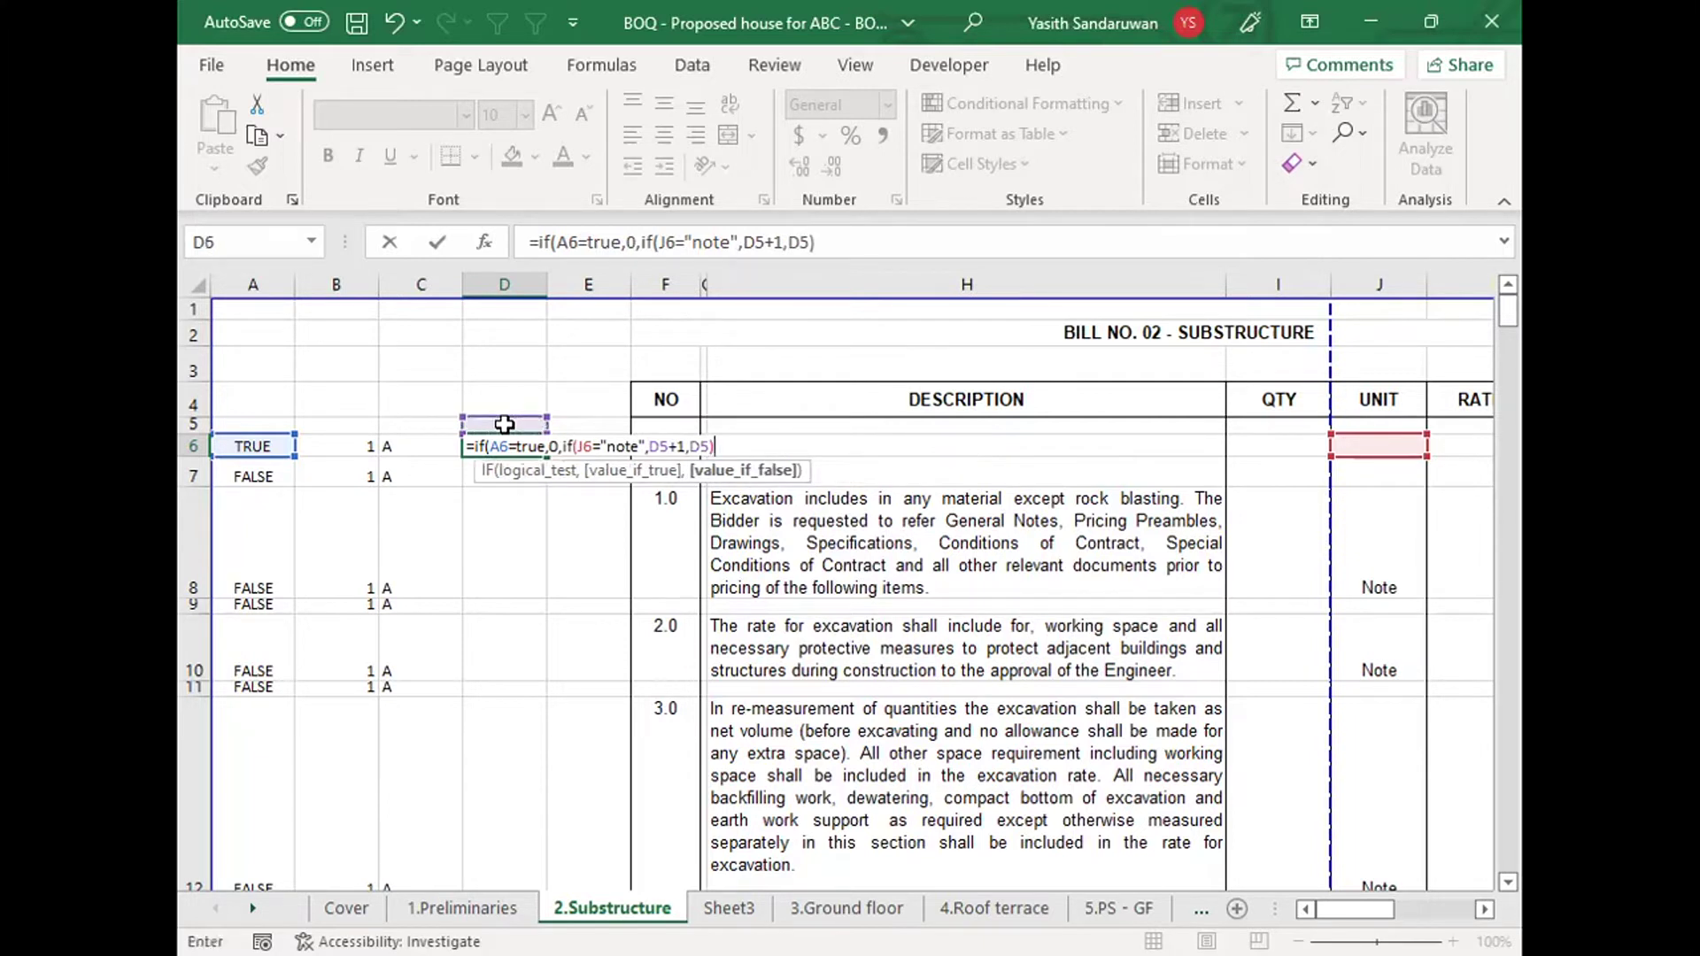
pyautogui.press('Return')
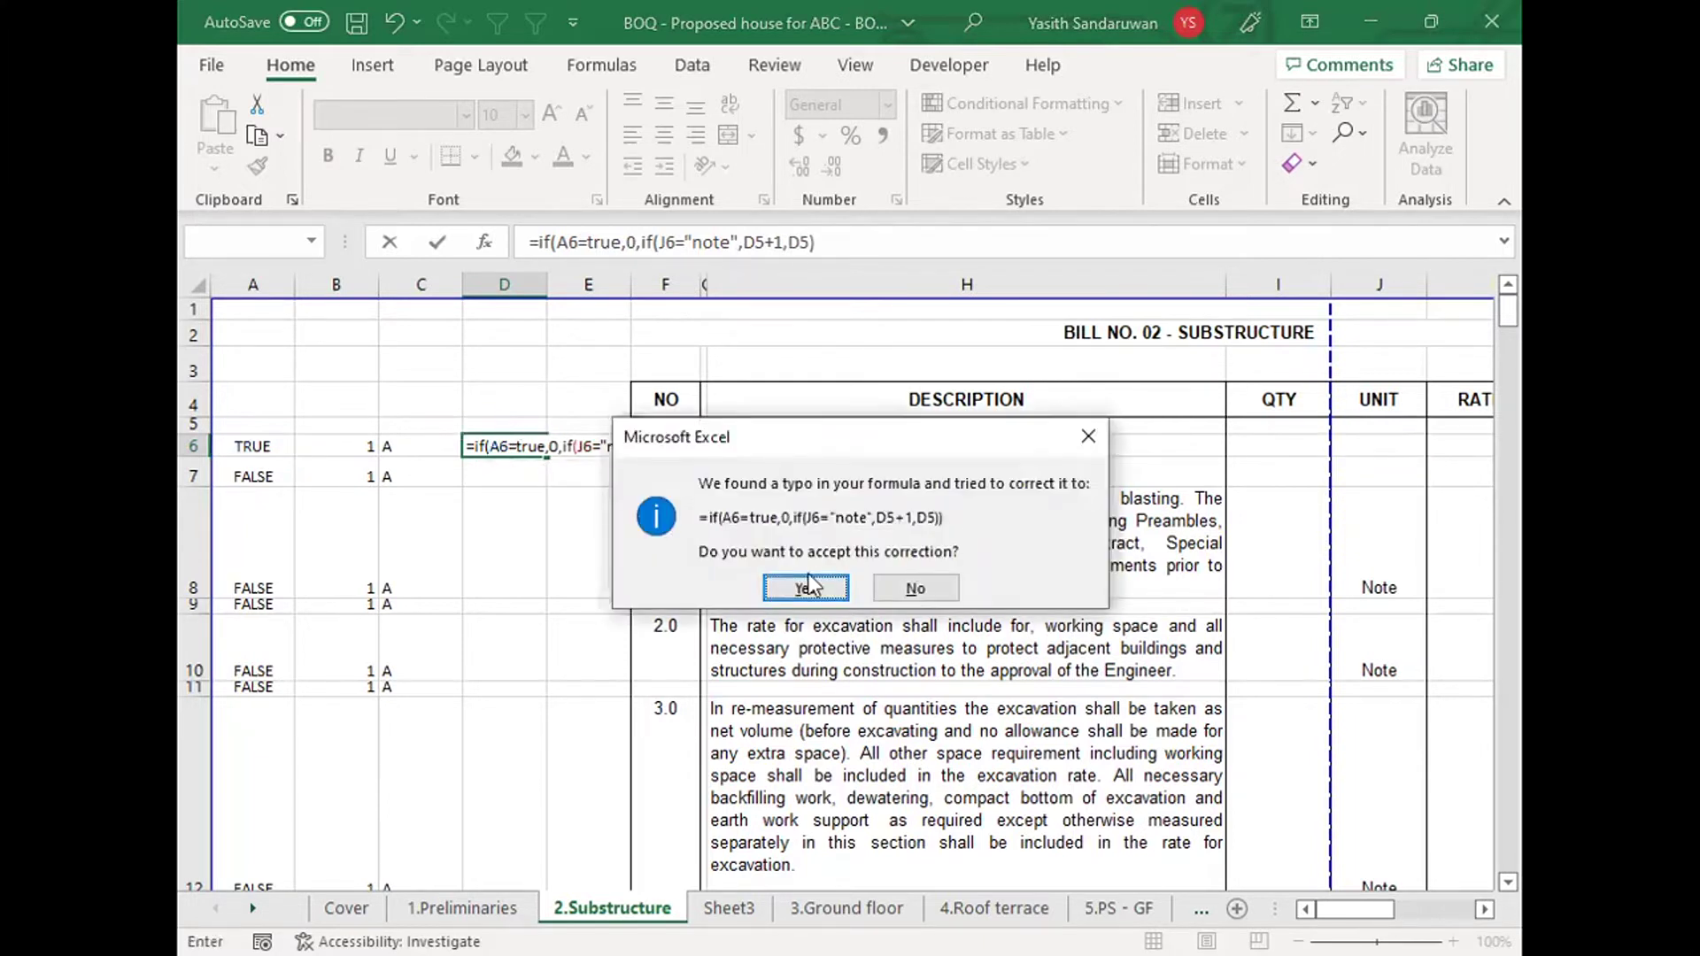
pyautogui.press('Return')
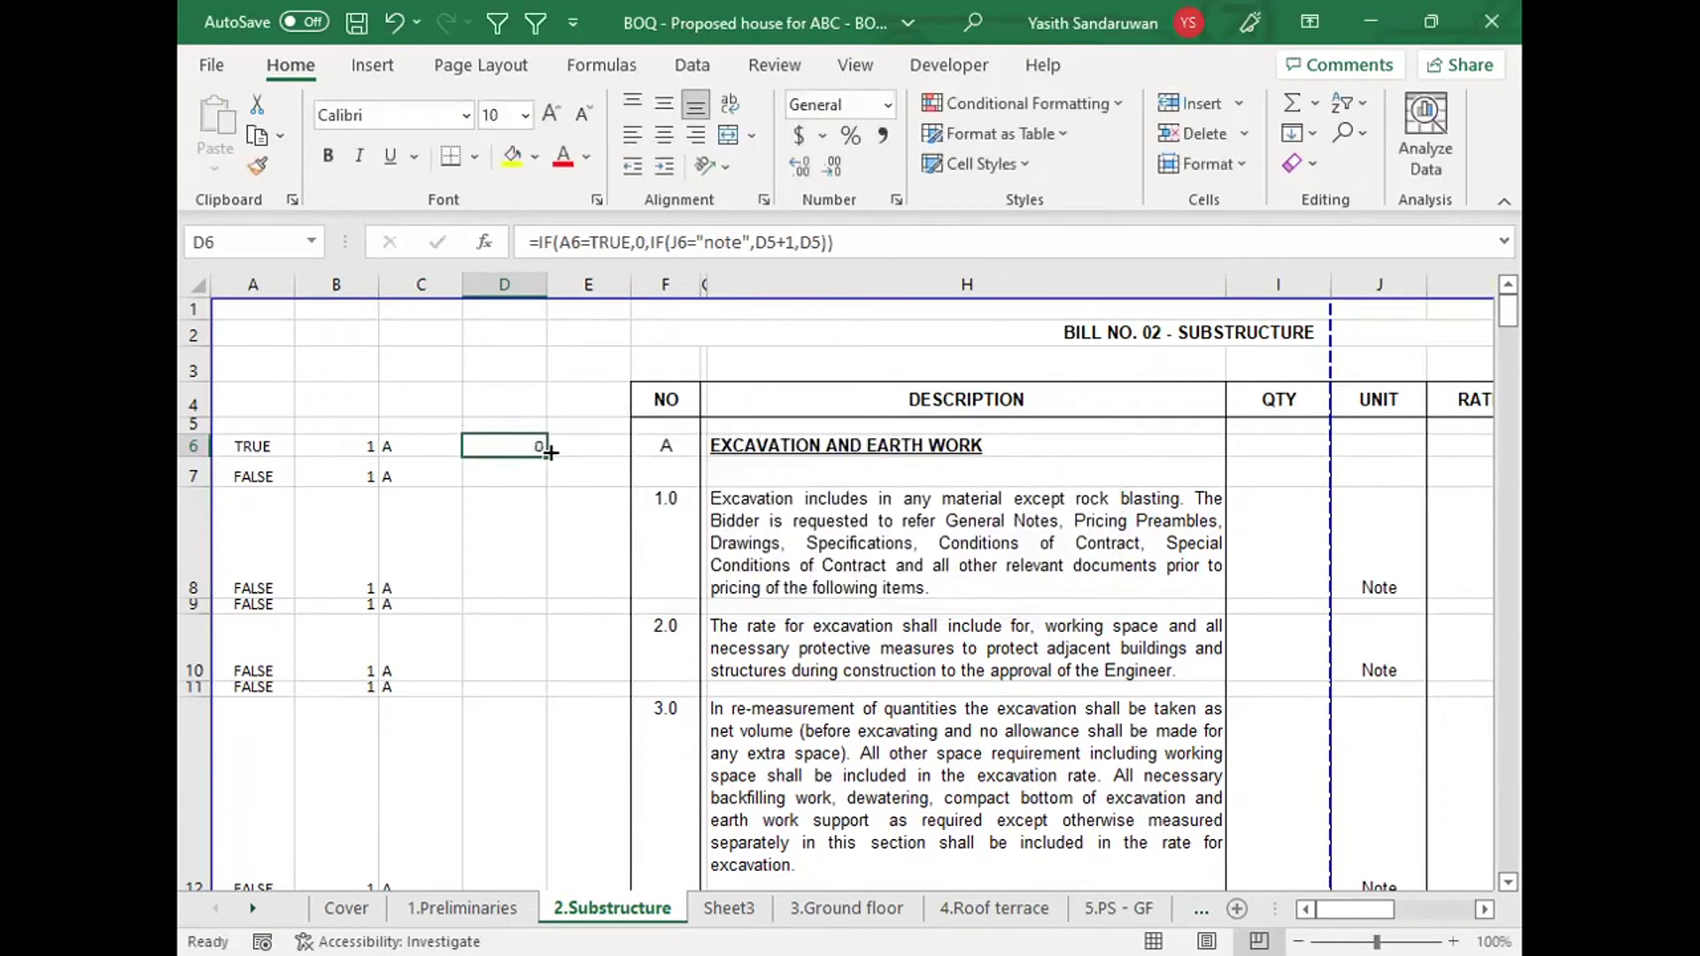
# Step: Copy the D6 formula down to D7 and check it against the heading flag in A7
pyautogui.moveTo(551, 455); pyautogui.dragTo(544, 477)
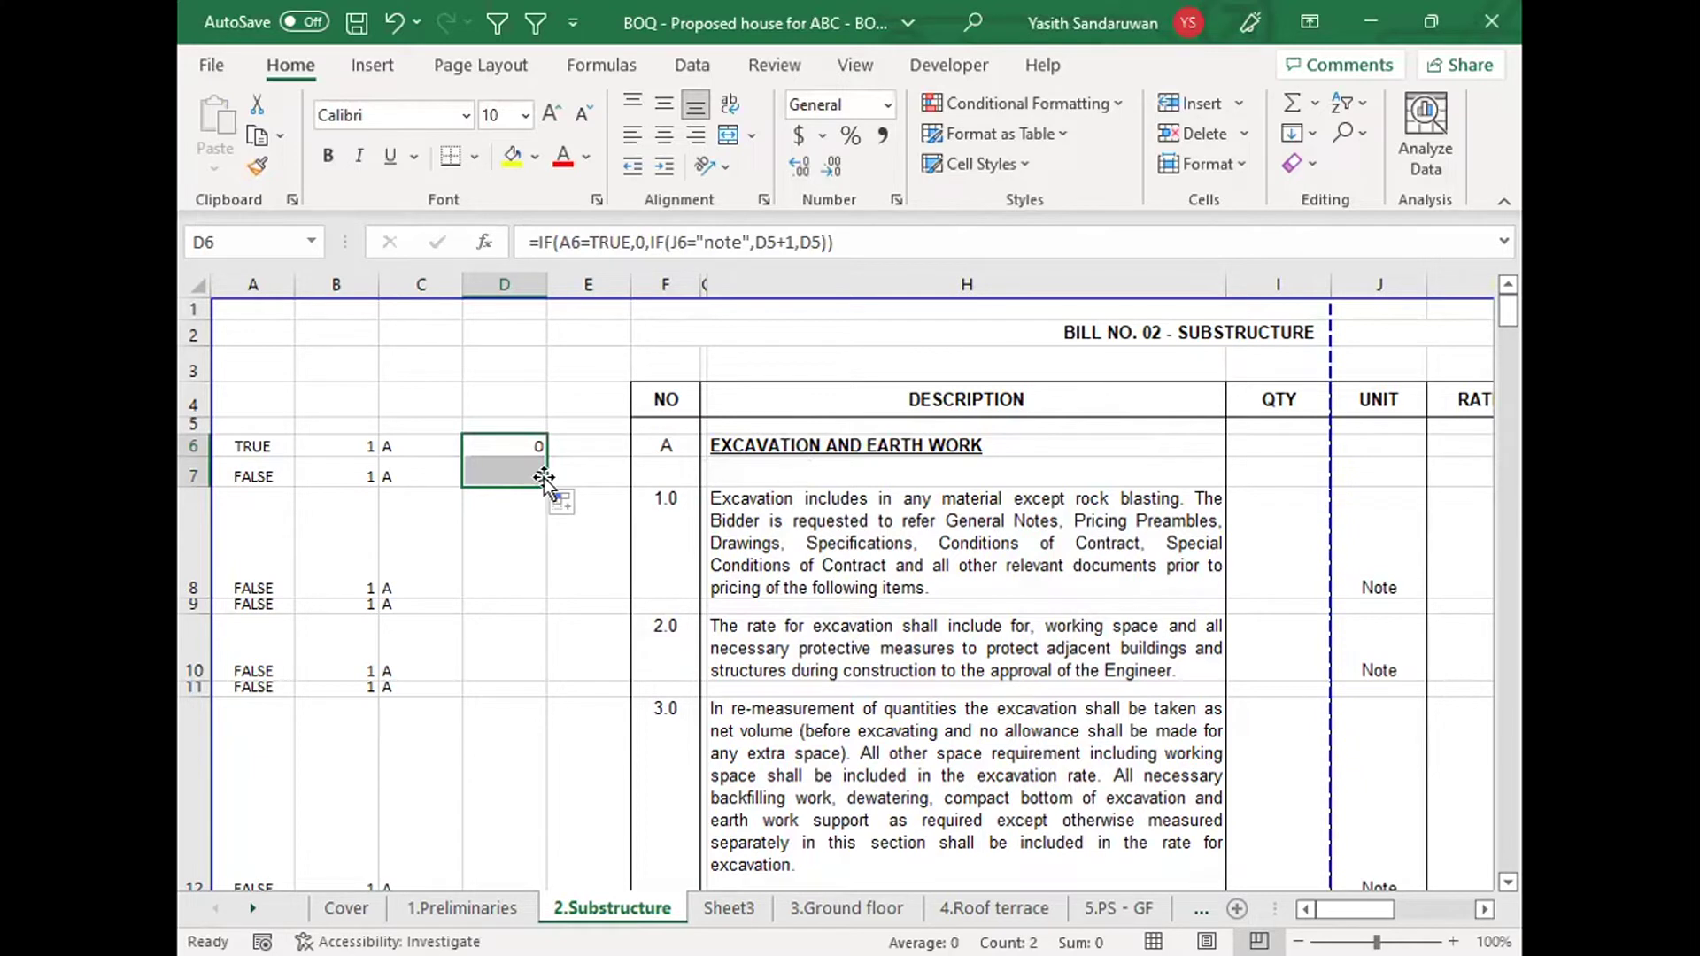
pyautogui.click(531, 475)
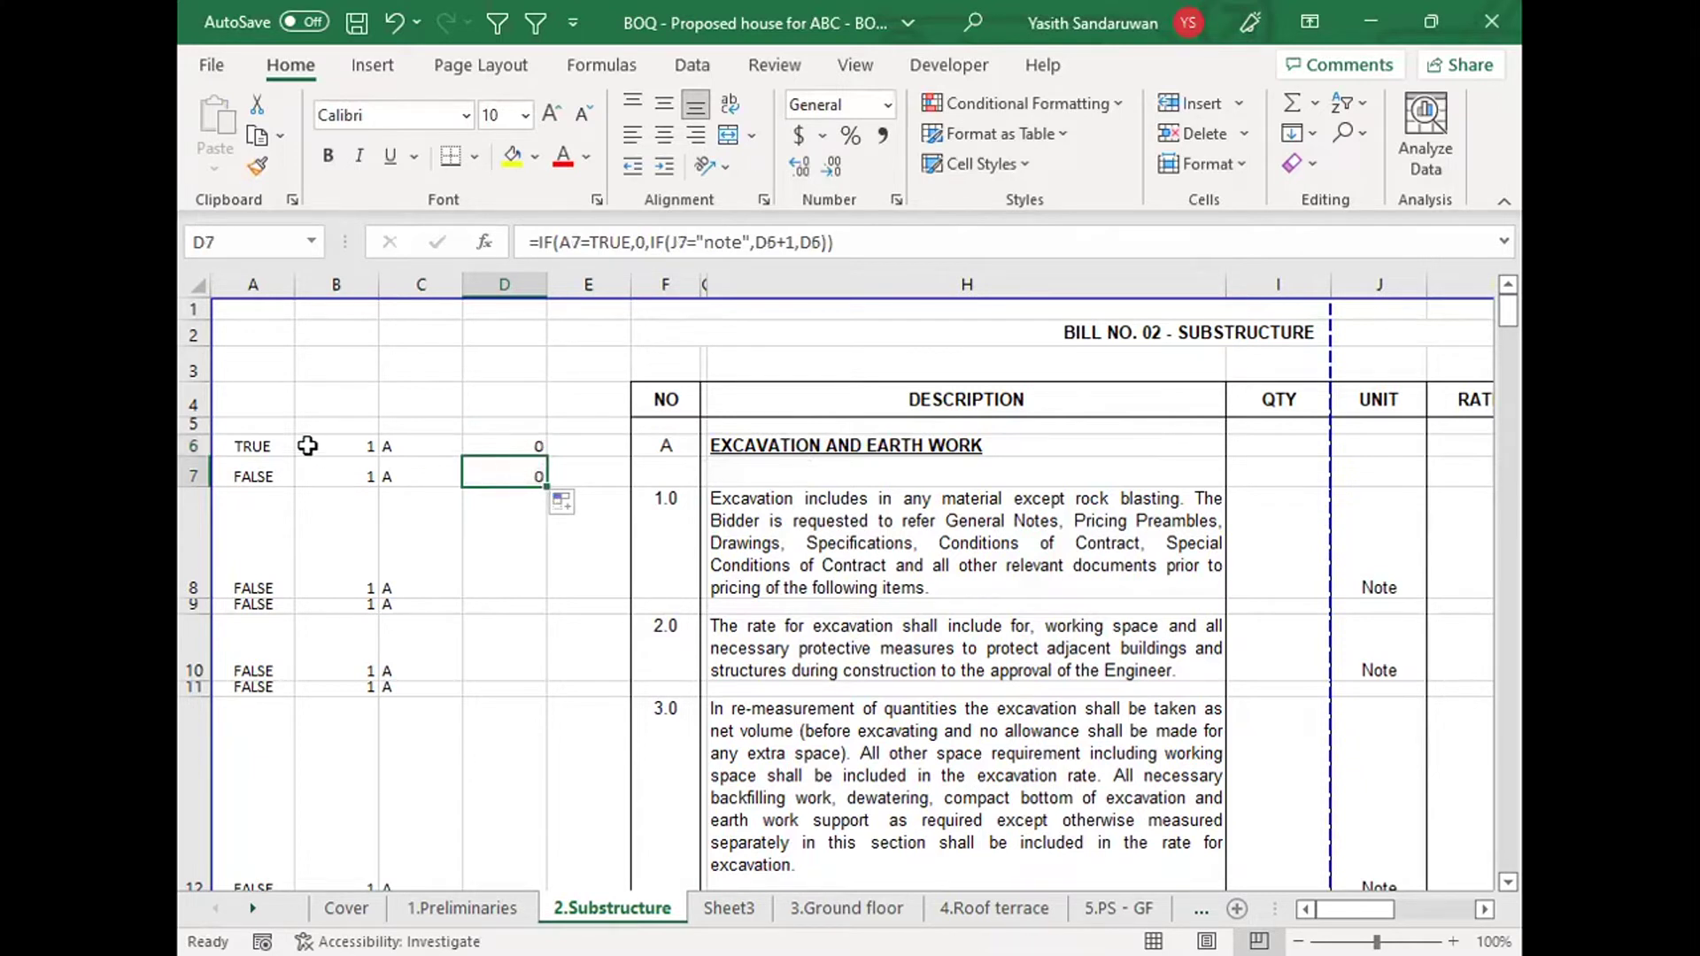
pyautogui.click(244, 465)
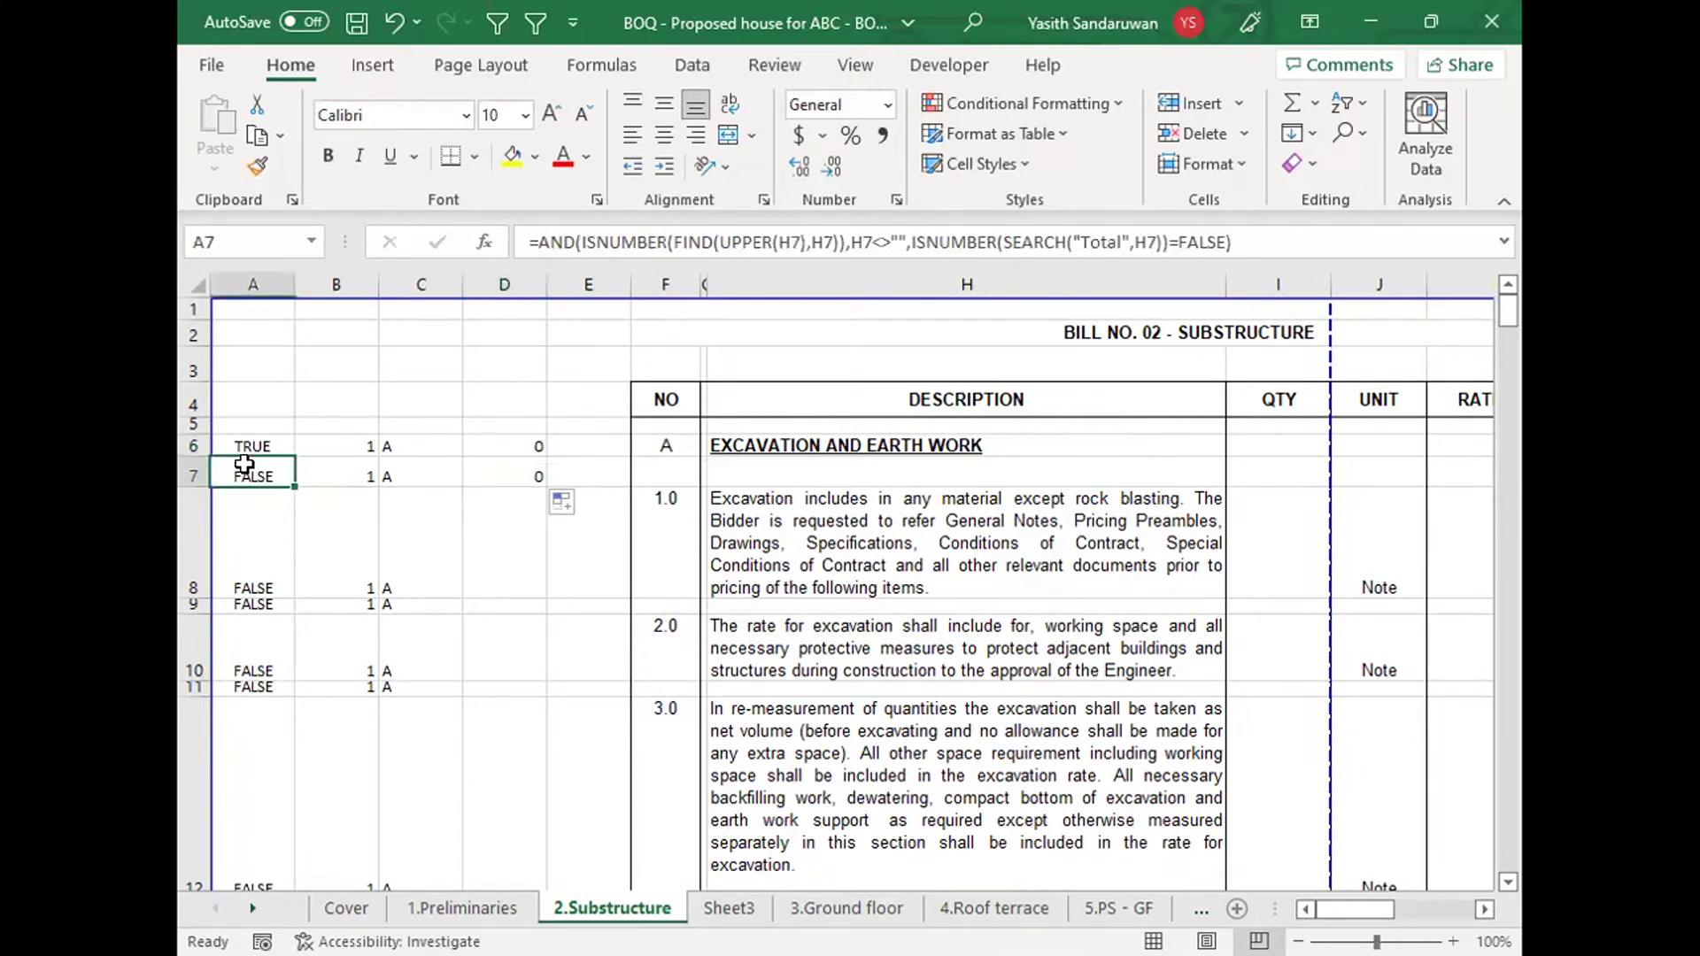
pyautogui.click(514, 465)
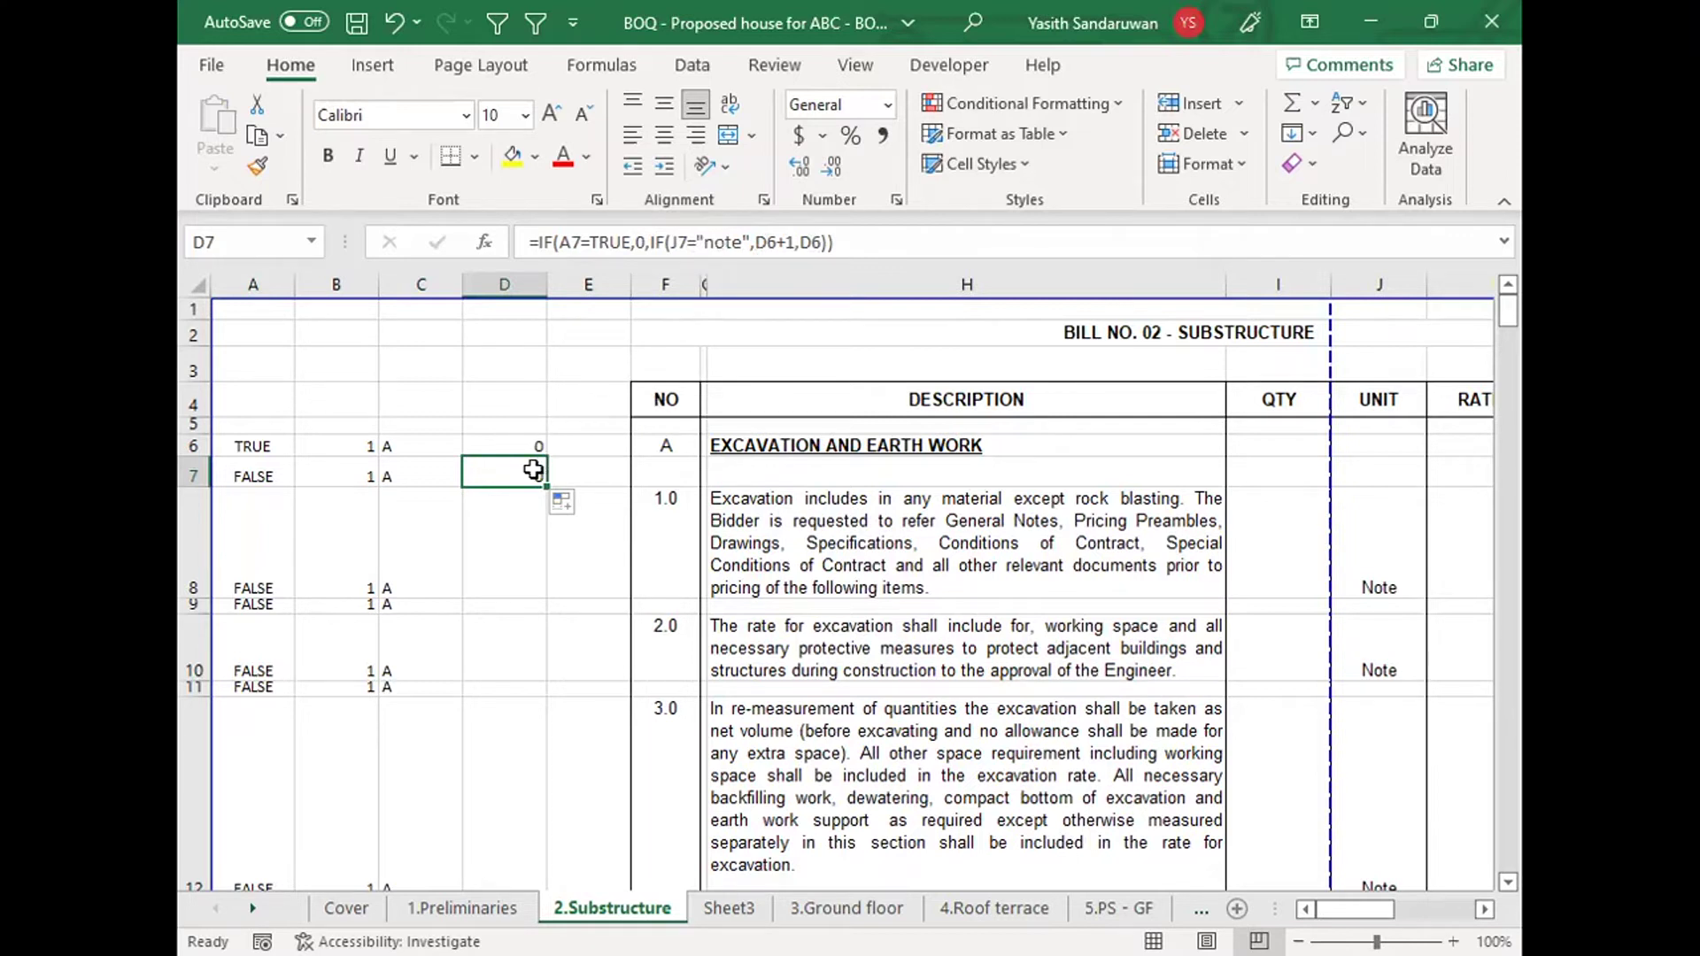
# Step: Extend the formula from D7 to D8 and compare it with the flag in A8 and the unit entry in J8
pyautogui.moveTo(546, 486); pyautogui.dragTo(491, 577)
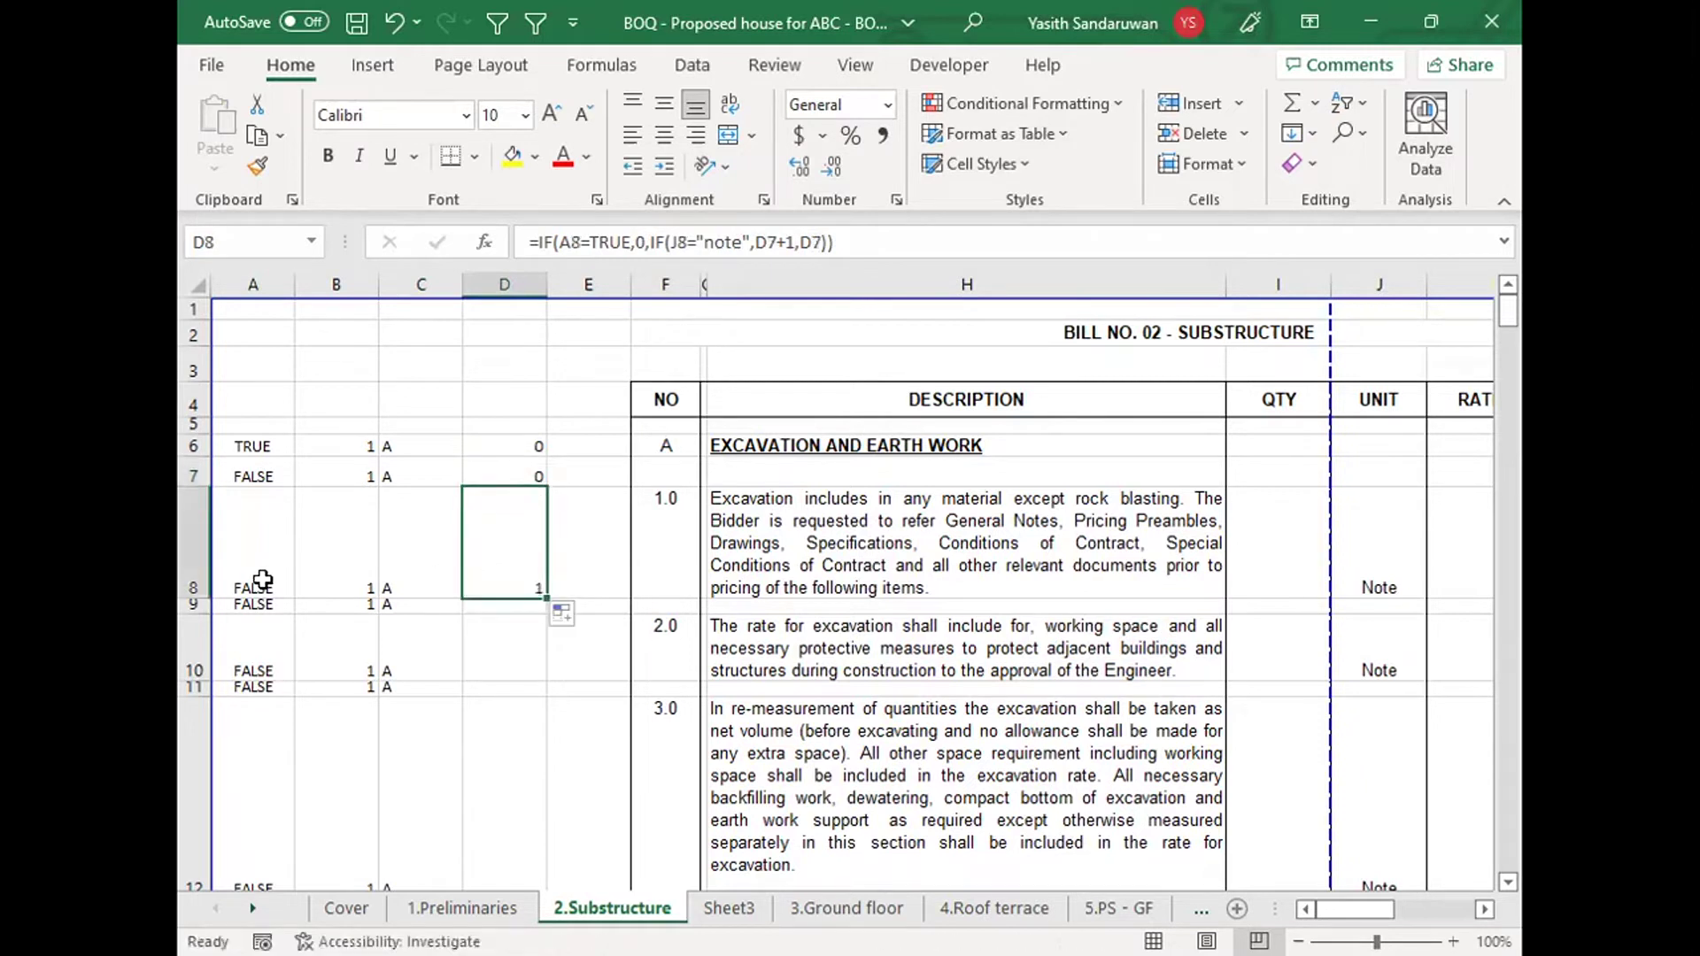
pyautogui.click(263, 580)
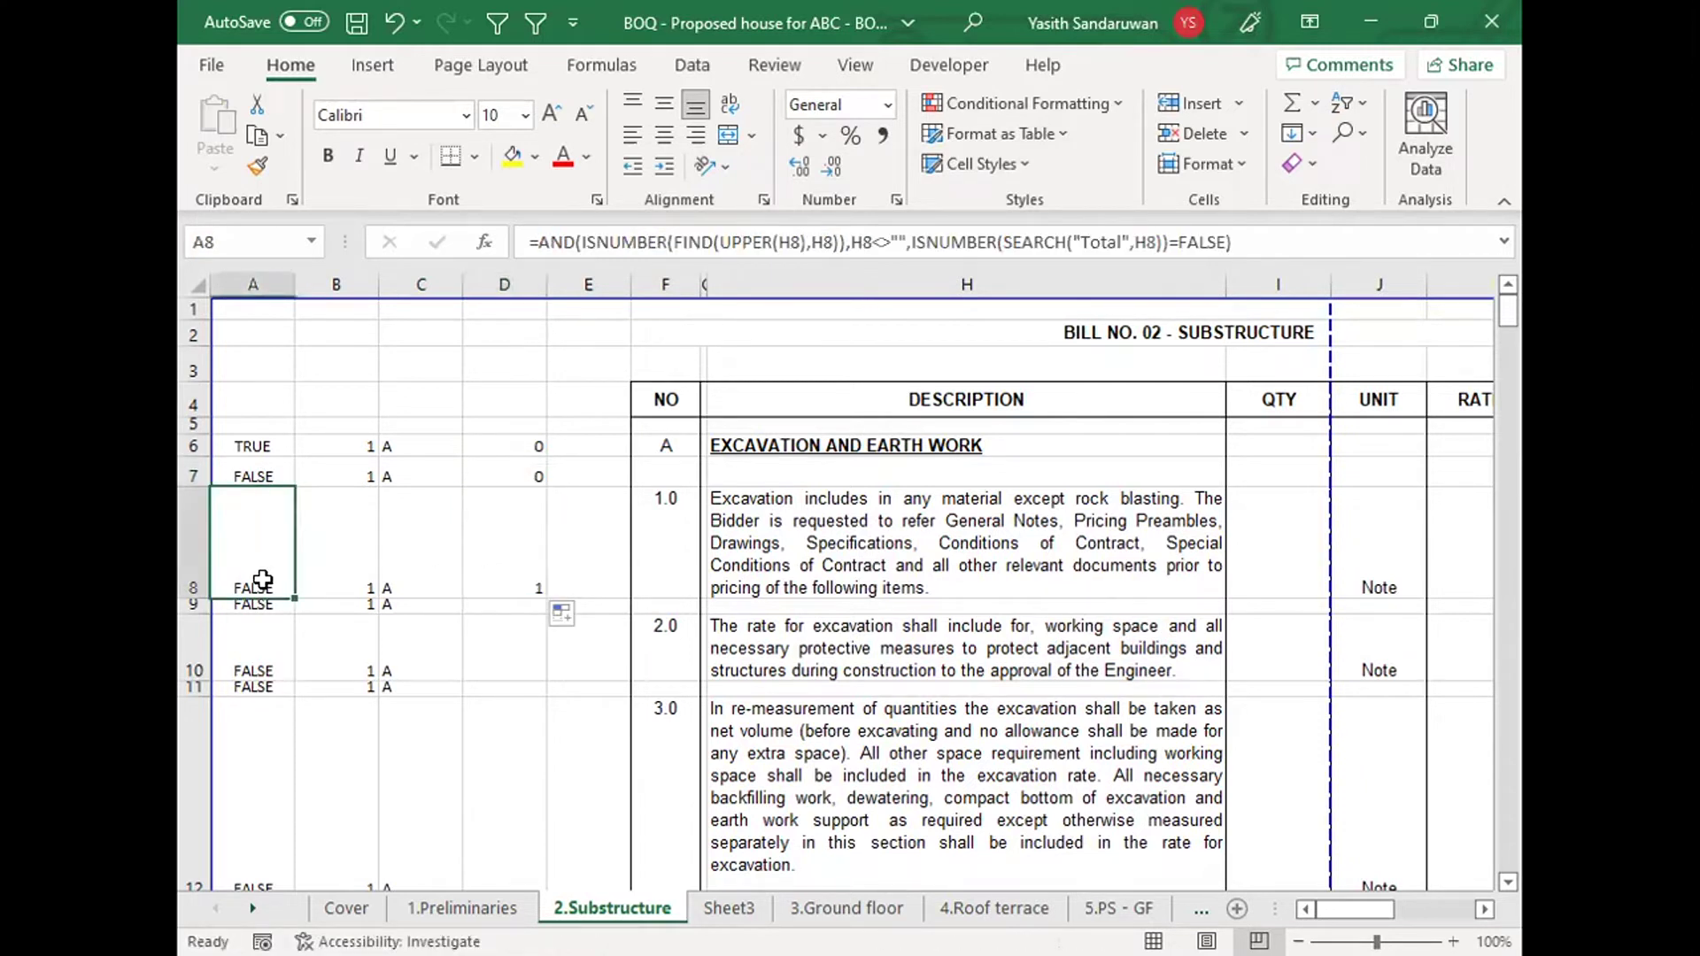
pyautogui.click(518, 542)
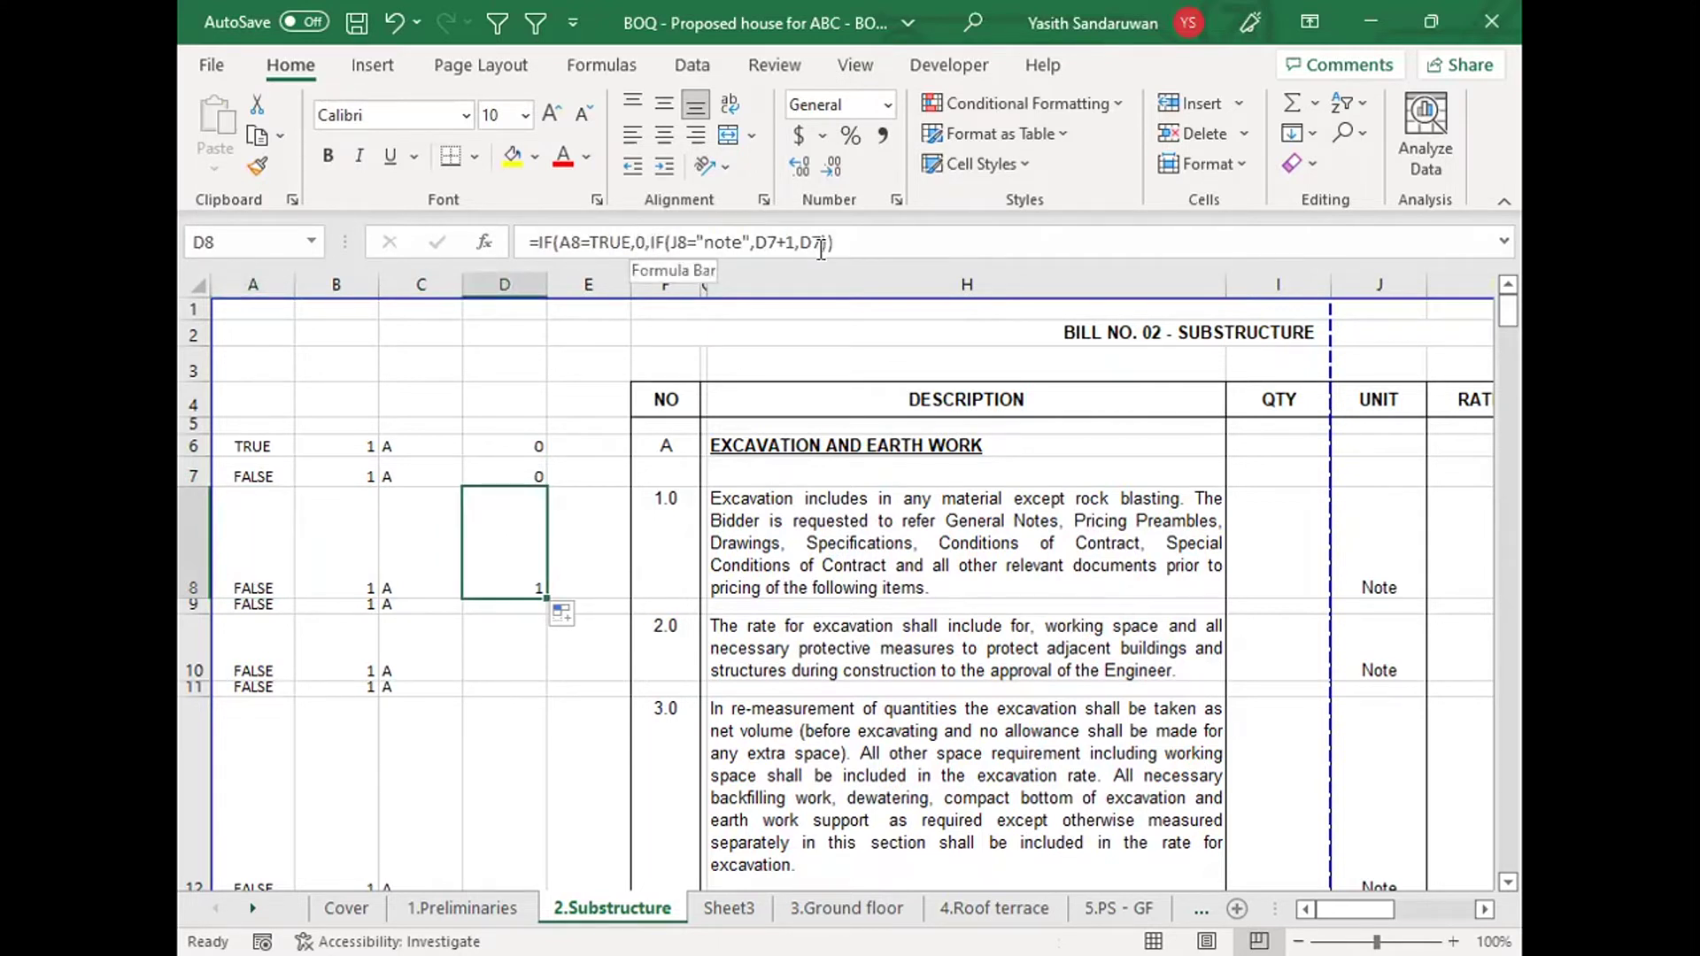
pyautogui.click(1389, 564)
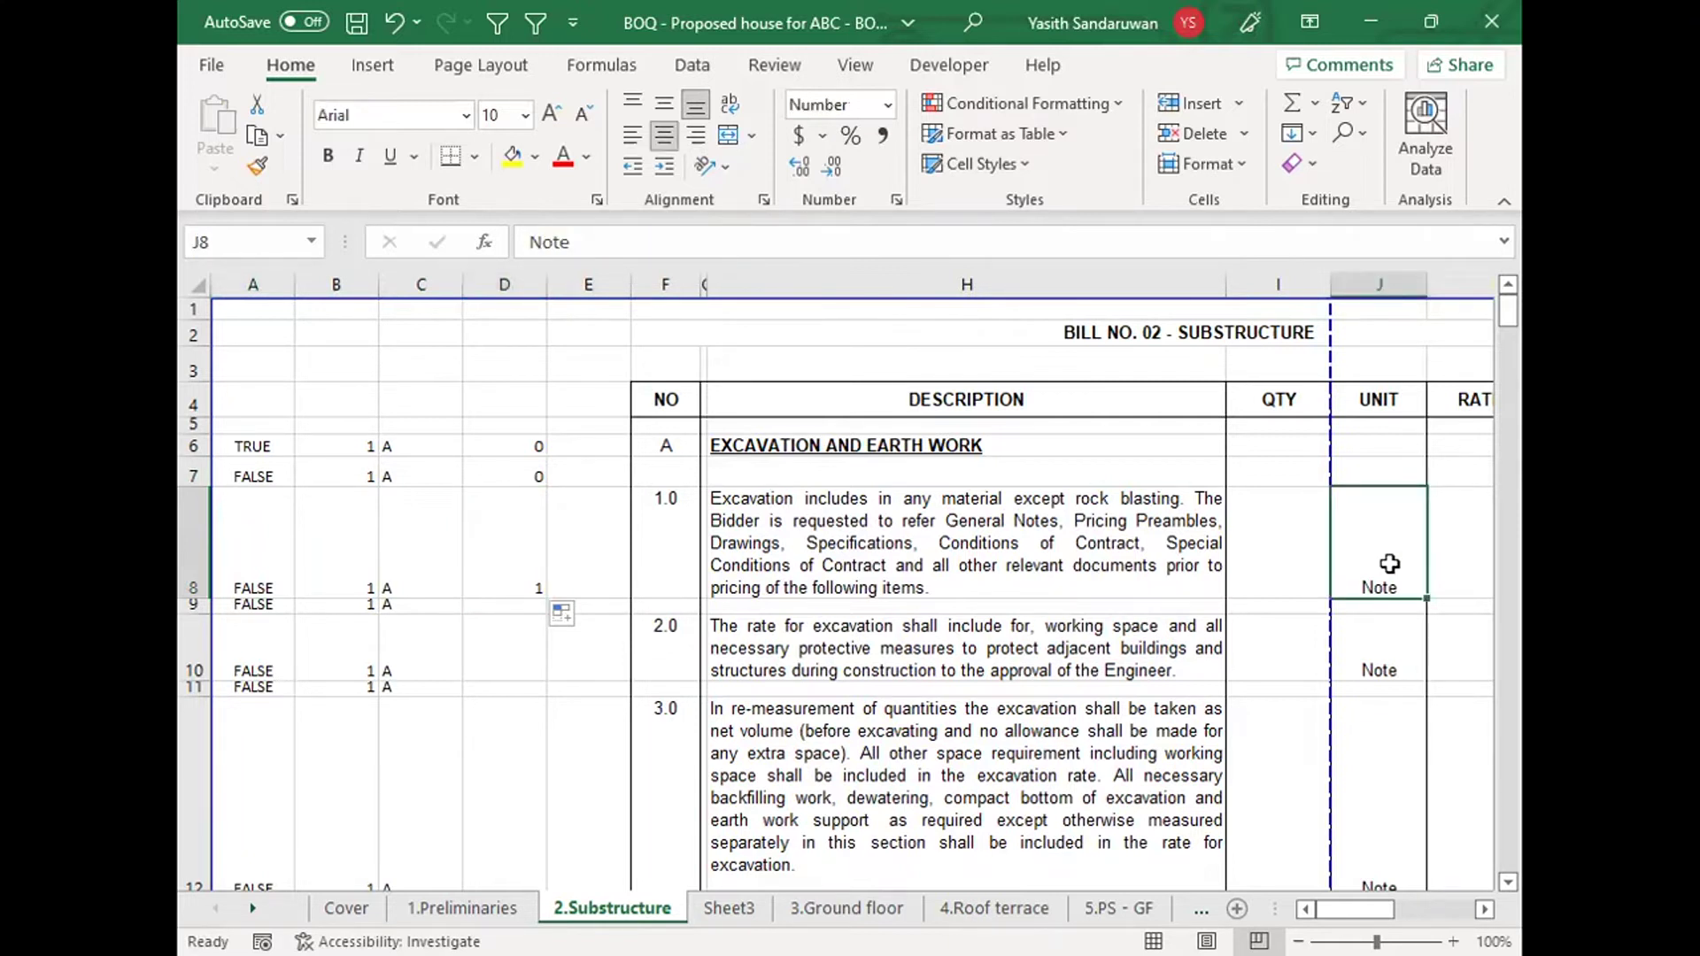
pyautogui.click(518, 531)
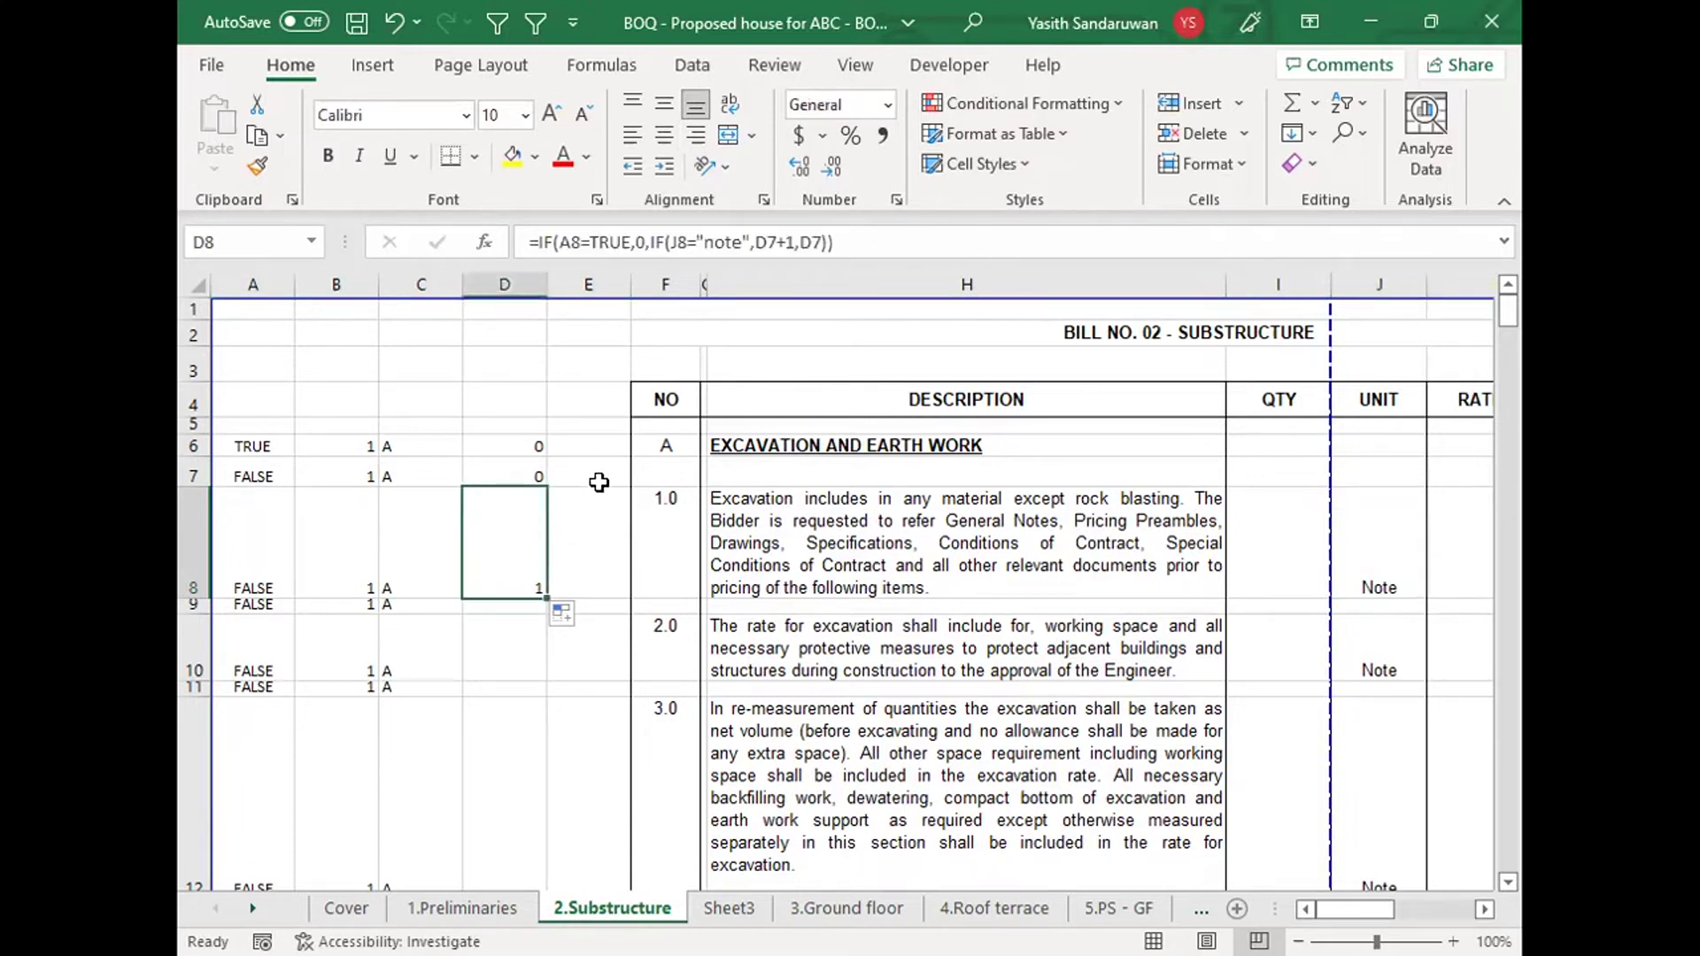
pyautogui.click(524, 466)
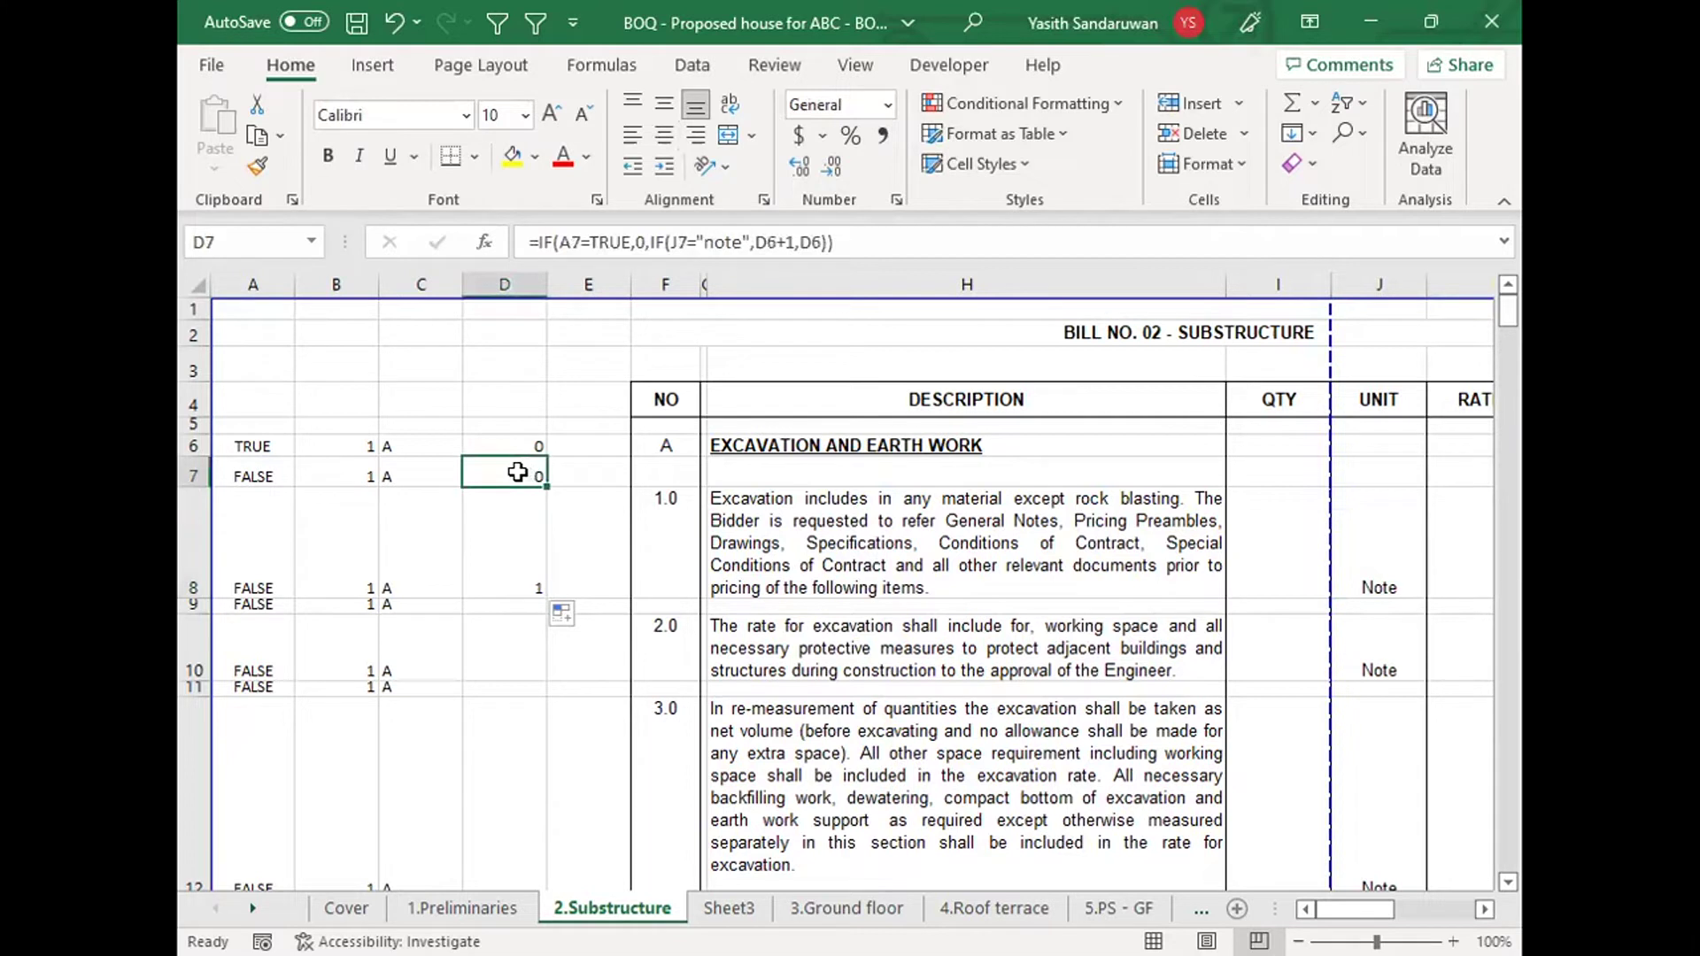
# Step: Fill the D8 formula down through the remaining BOQ rows of column D
pyautogui.click(533, 572)
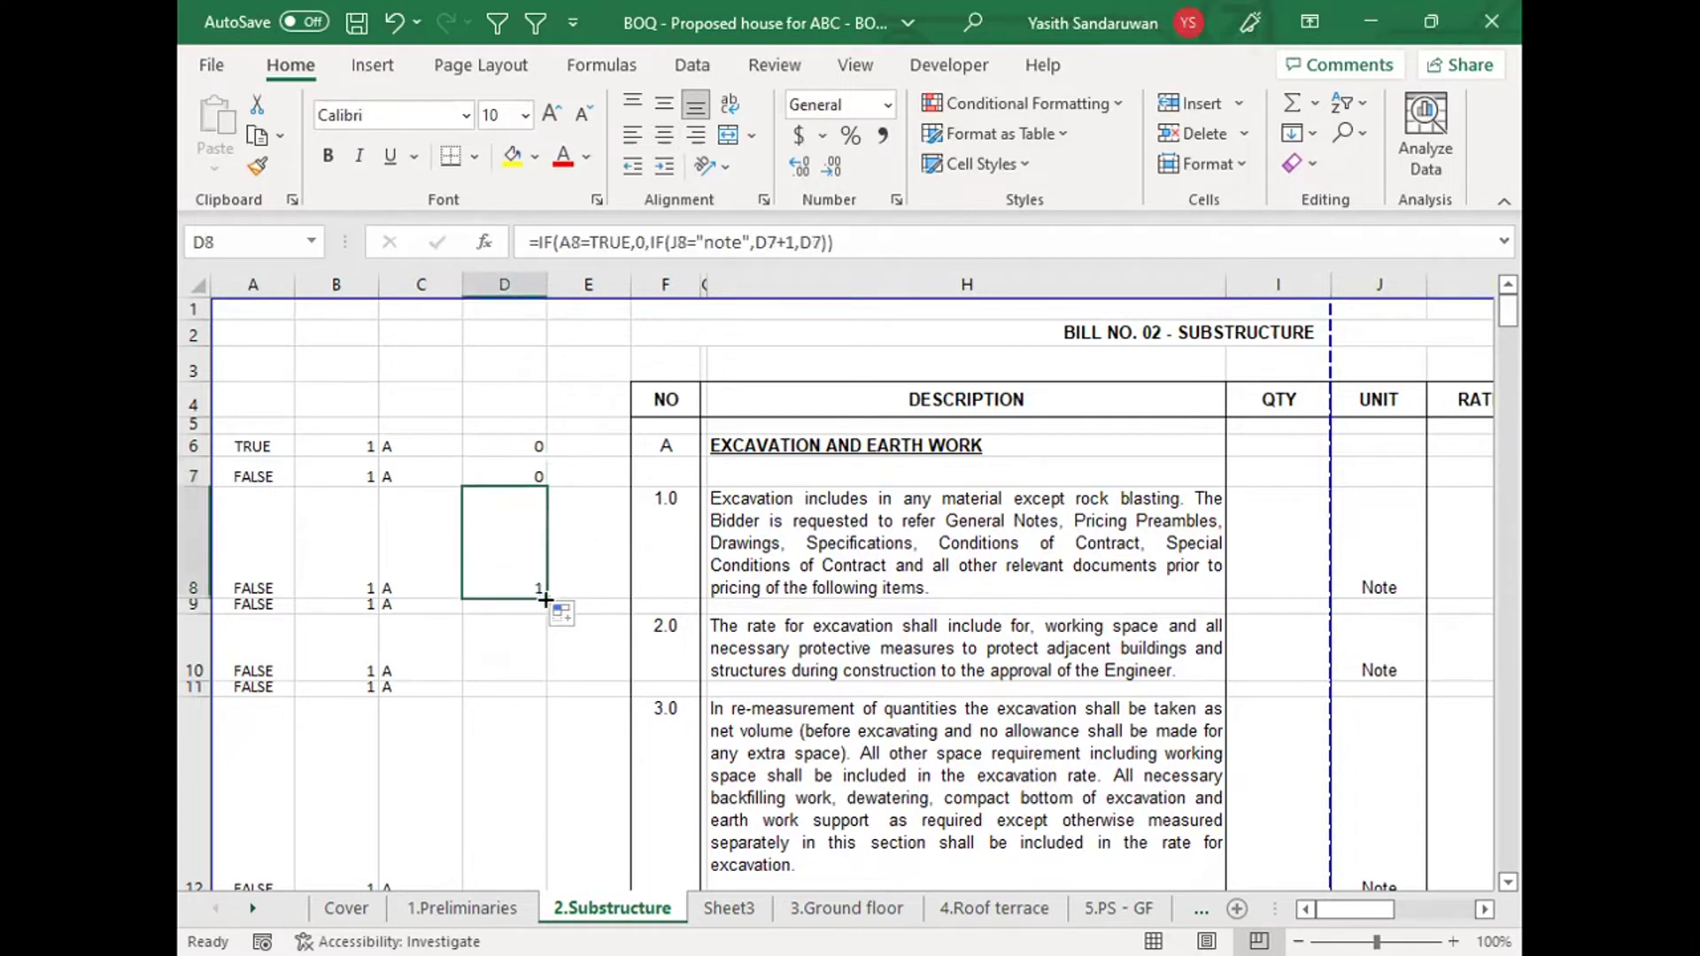
pyautogui.moveTo(546, 601); pyautogui.dragTo(546, 697)
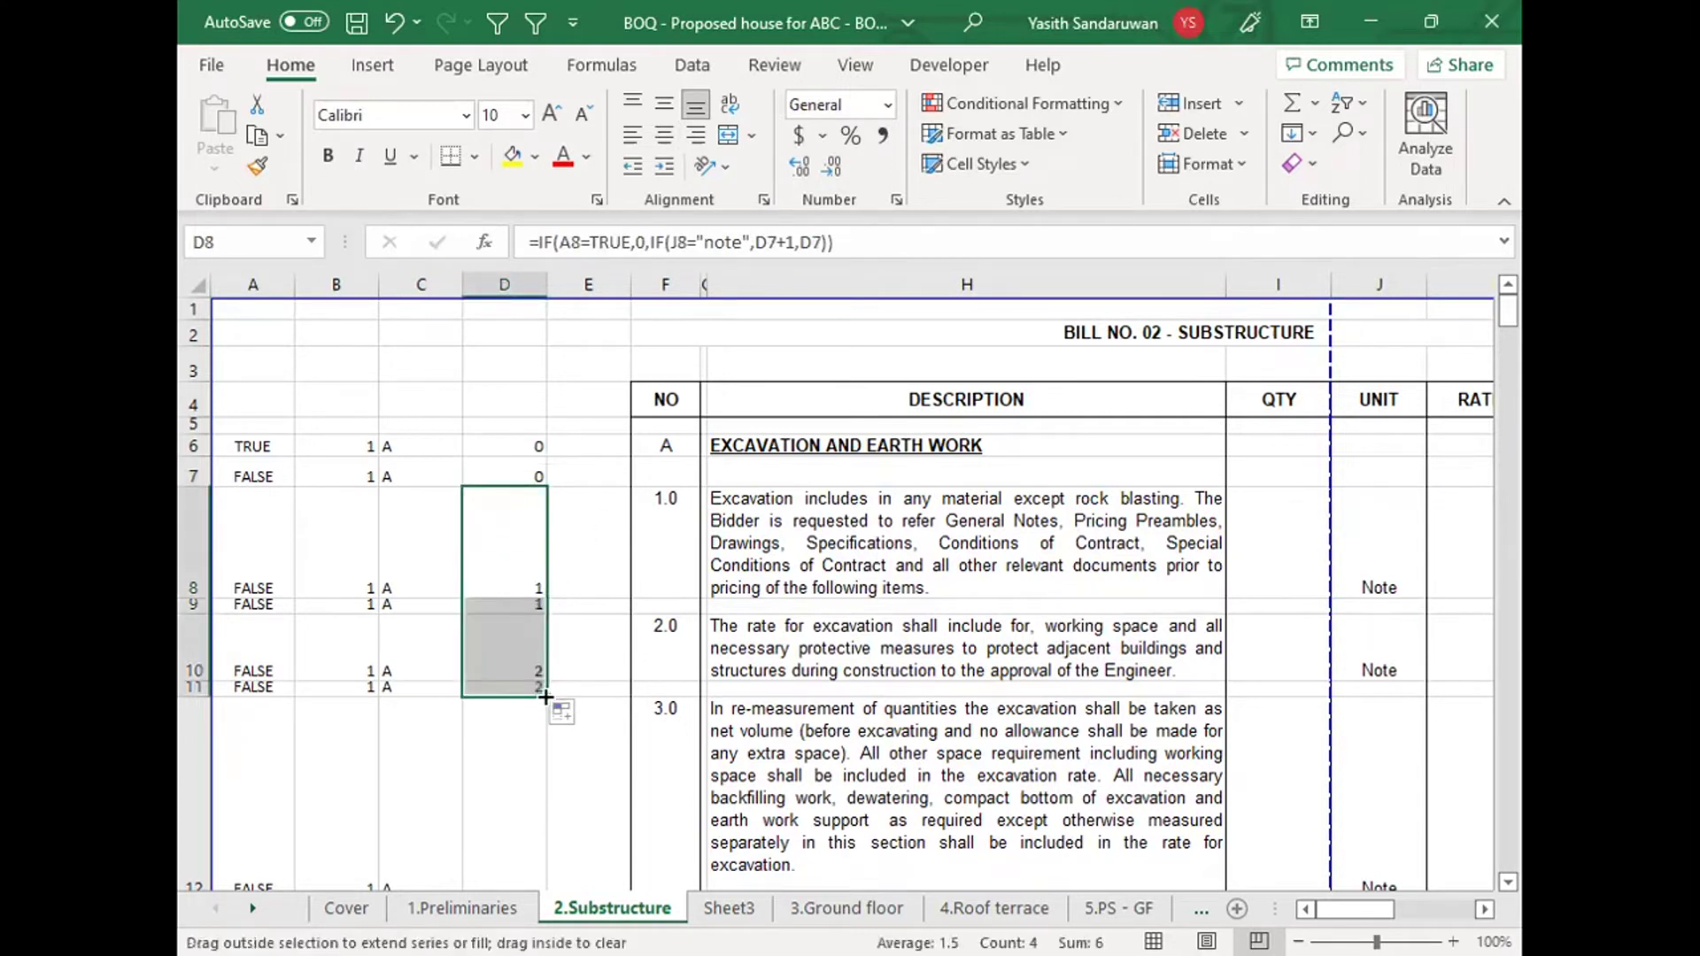
pyautogui.doubleClick(546, 697)
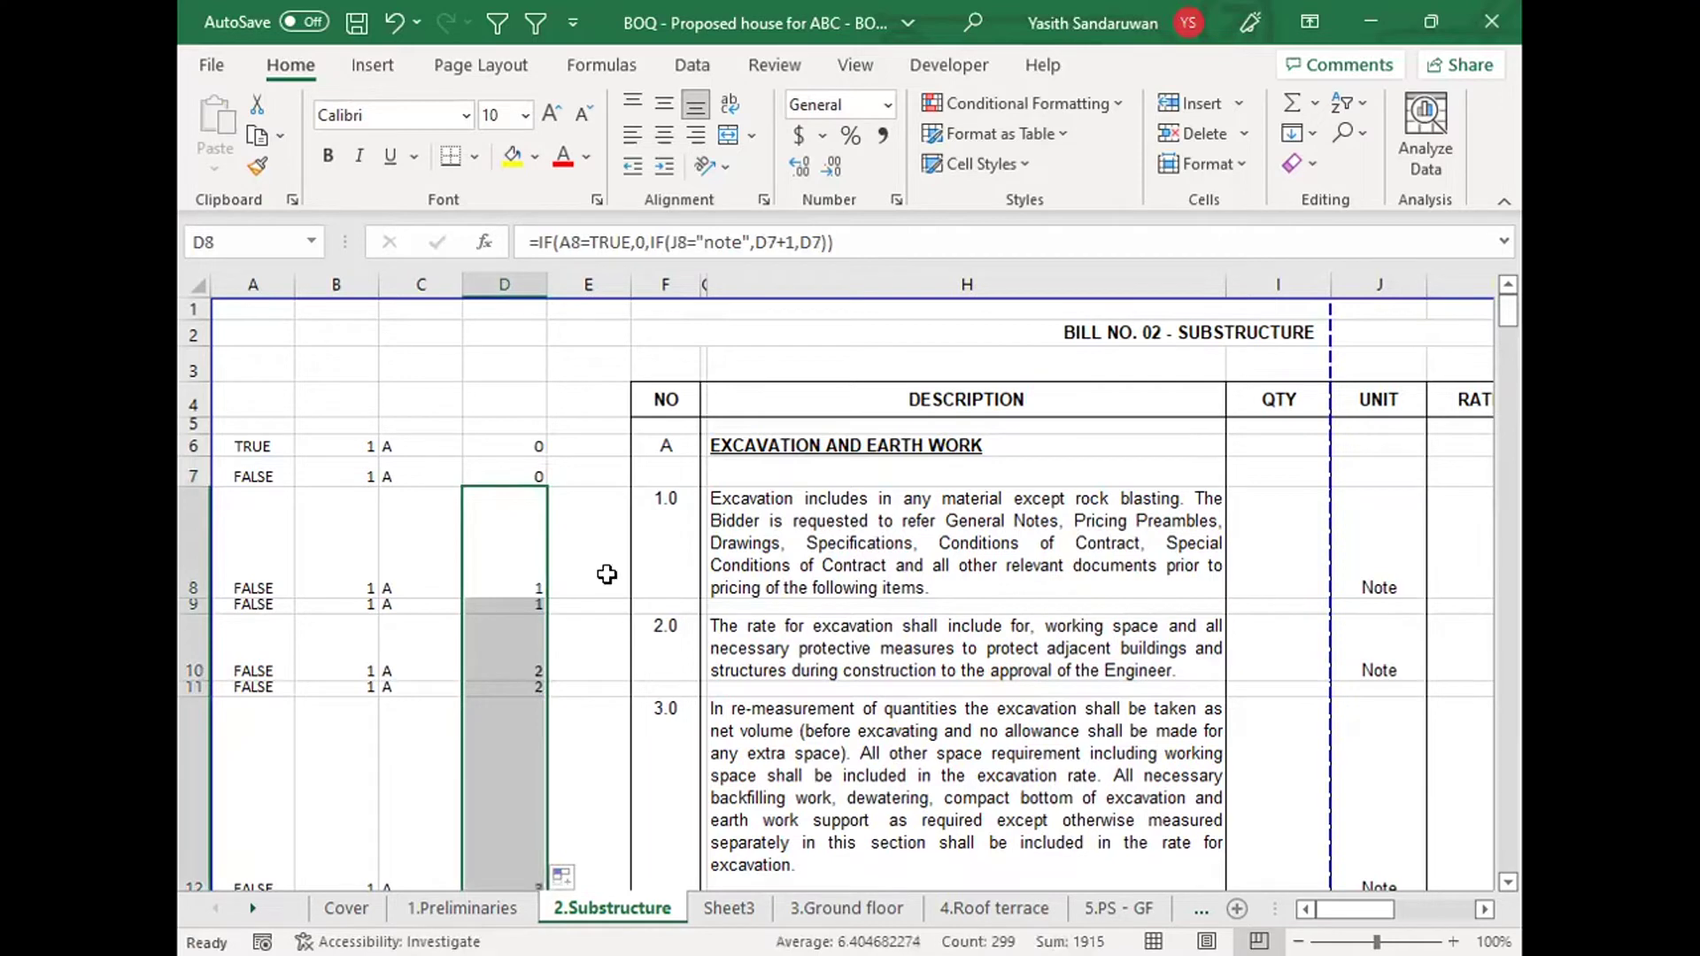
# Step: Review the note numbering in column D from the Excavation and Earth Work notes down into the Concrete Work section
pyautogui.click(478, 545)
pyautogui.press('Down')
pyautogui.press('Down')
pyautogui.press('Down')
pyautogui.press('Down')
pyautogui.press('Down')
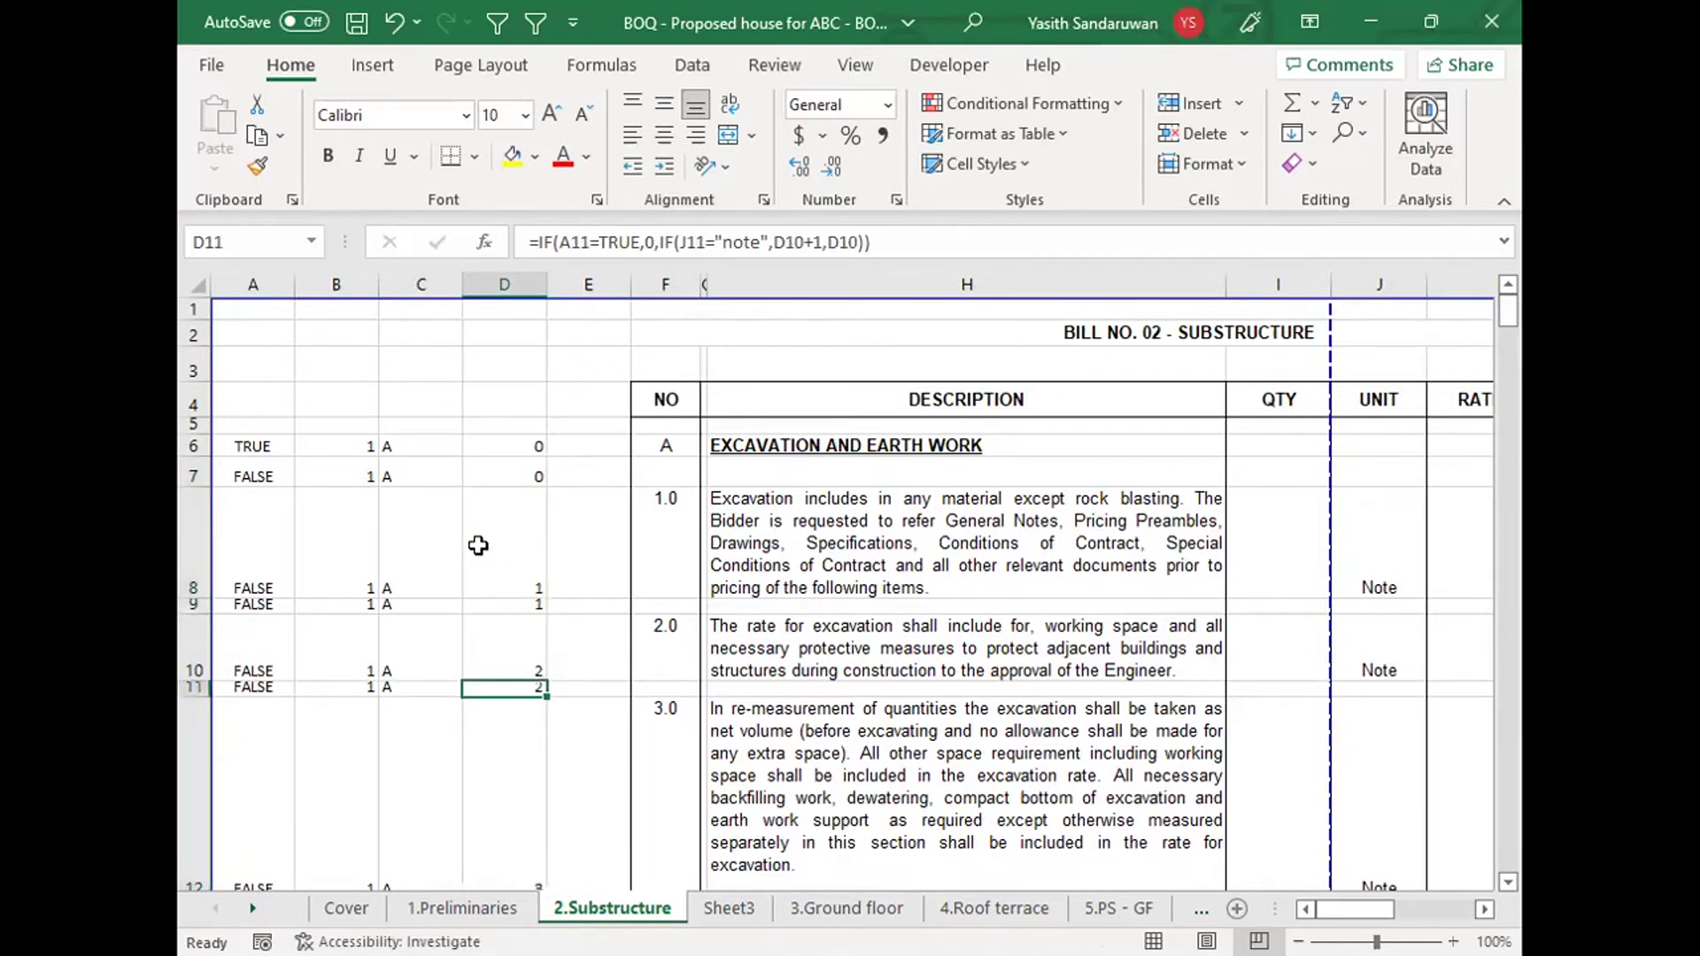
pyautogui.press('Down')
pyautogui.press('Down')
pyautogui.press('Down')
pyautogui.press('Down')
pyautogui.press('Down')
pyautogui.press('Down')
pyautogui.press('Down')
pyautogui.press('Down')
pyautogui.press('Down')
pyautogui.press('Down')
pyautogui.press('Down')
pyautogui.press('Down')
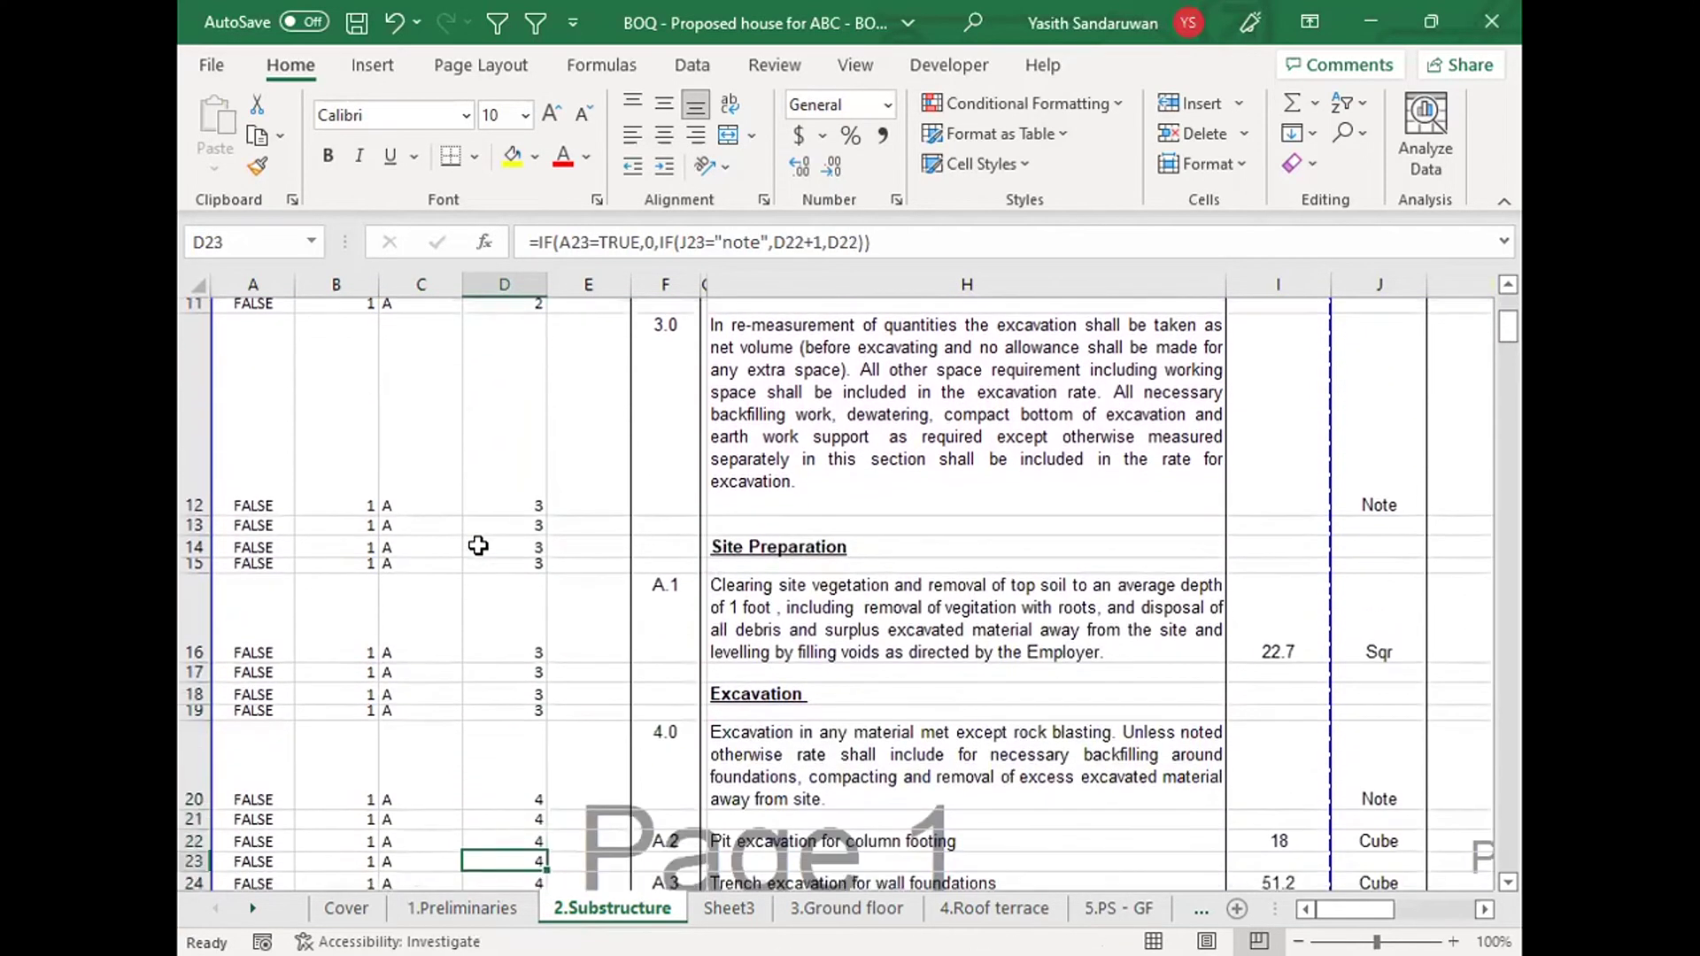
pyautogui.press('Down')
pyautogui.press('Down')
pyautogui.press('Down')
pyautogui.press('Down')
pyautogui.press('Down')
pyautogui.press('Down')
pyautogui.press('Down')
pyautogui.press('Down')
pyautogui.press('Down')
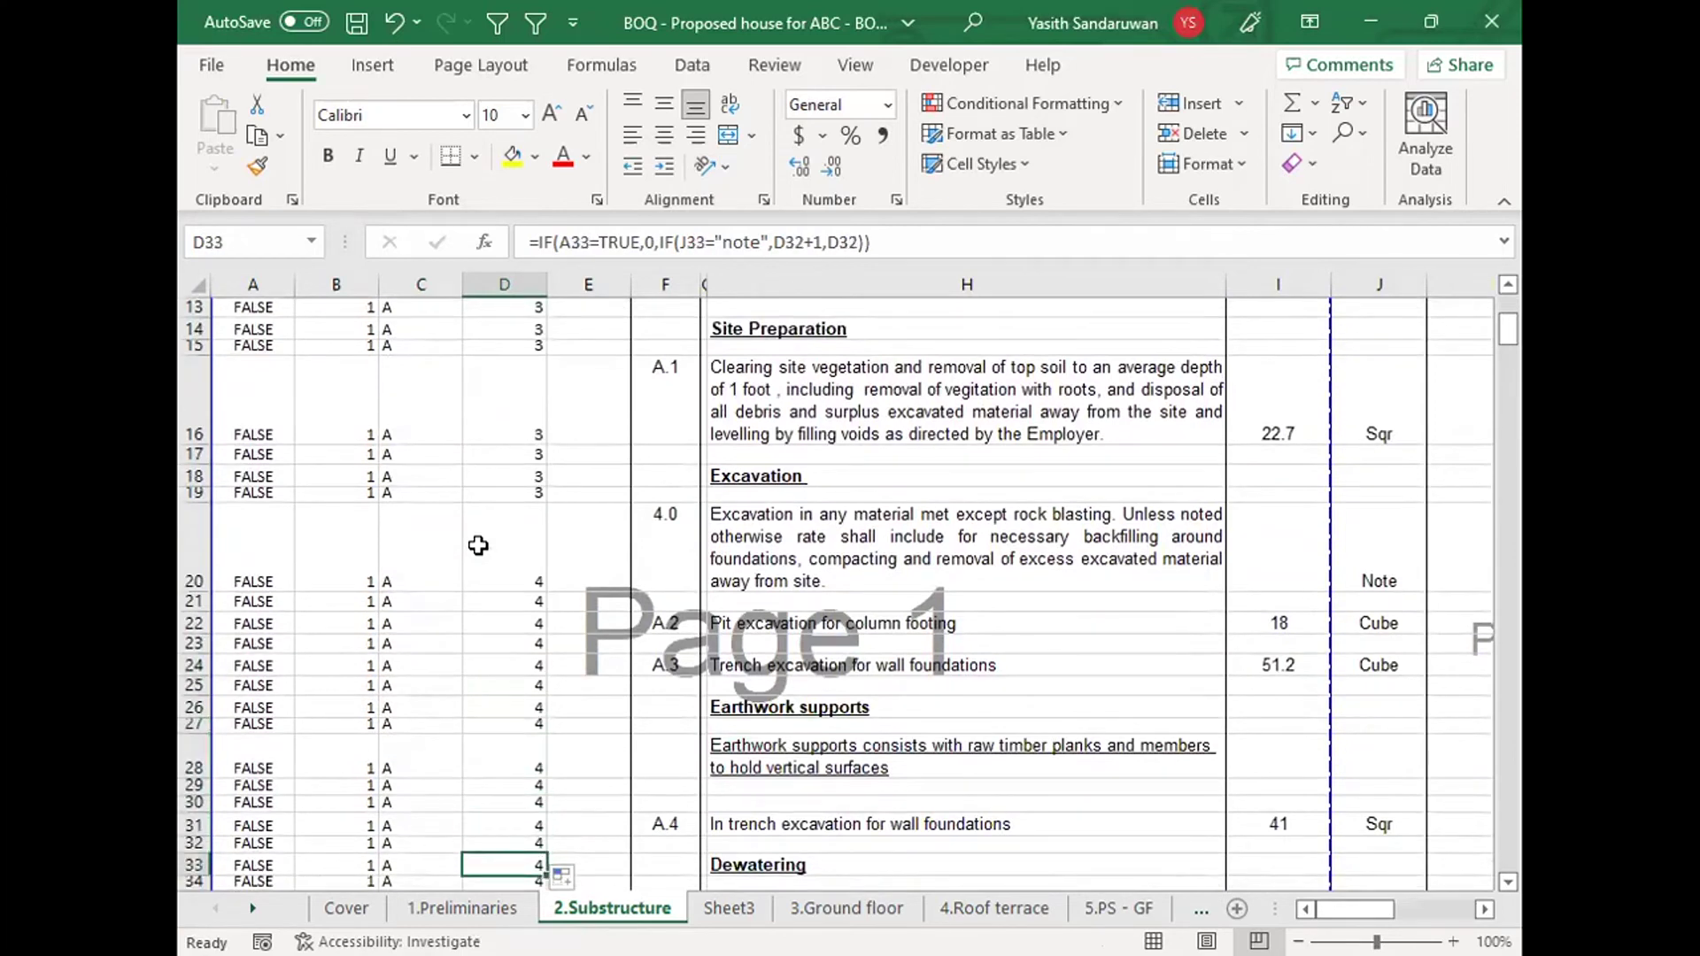
pyautogui.press('Down')
pyautogui.press('Down')
pyautogui.press('Down')
pyautogui.press('Down')
pyautogui.press('Down')
pyautogui.press('Down')
pyautogui.press('Down')
pyautogui.press('Down')
pyautogui.press('Down')
pyautogui.press('Down')
pyautogui.press('Down')
pyautogui.press('Down')
pyautogui.press('Down')
pyautogui.press('Down')
pyautogui.press('Down')
pyautogui.press('Down')
pyautogui.press('Down')
pyautogui.press('Down')
pyautogui.press('Down')
pyautogui.press('Down')
pyautogui.press('Down')
pyautogui.press('Down')
pyautogui.press('Down')
pyautogui.press('Down')
pyautogui.press('Down')
pyautogui.press('Down')
pyautogui.press('Down')
pyautogui.press('Down')
pyautogui.press('Down')
pyautogui.press('Down')
pyautogui.press('Down')
pyautogui.press('Down')
pyautogui.press('Down')
pyautogui.press('Down')
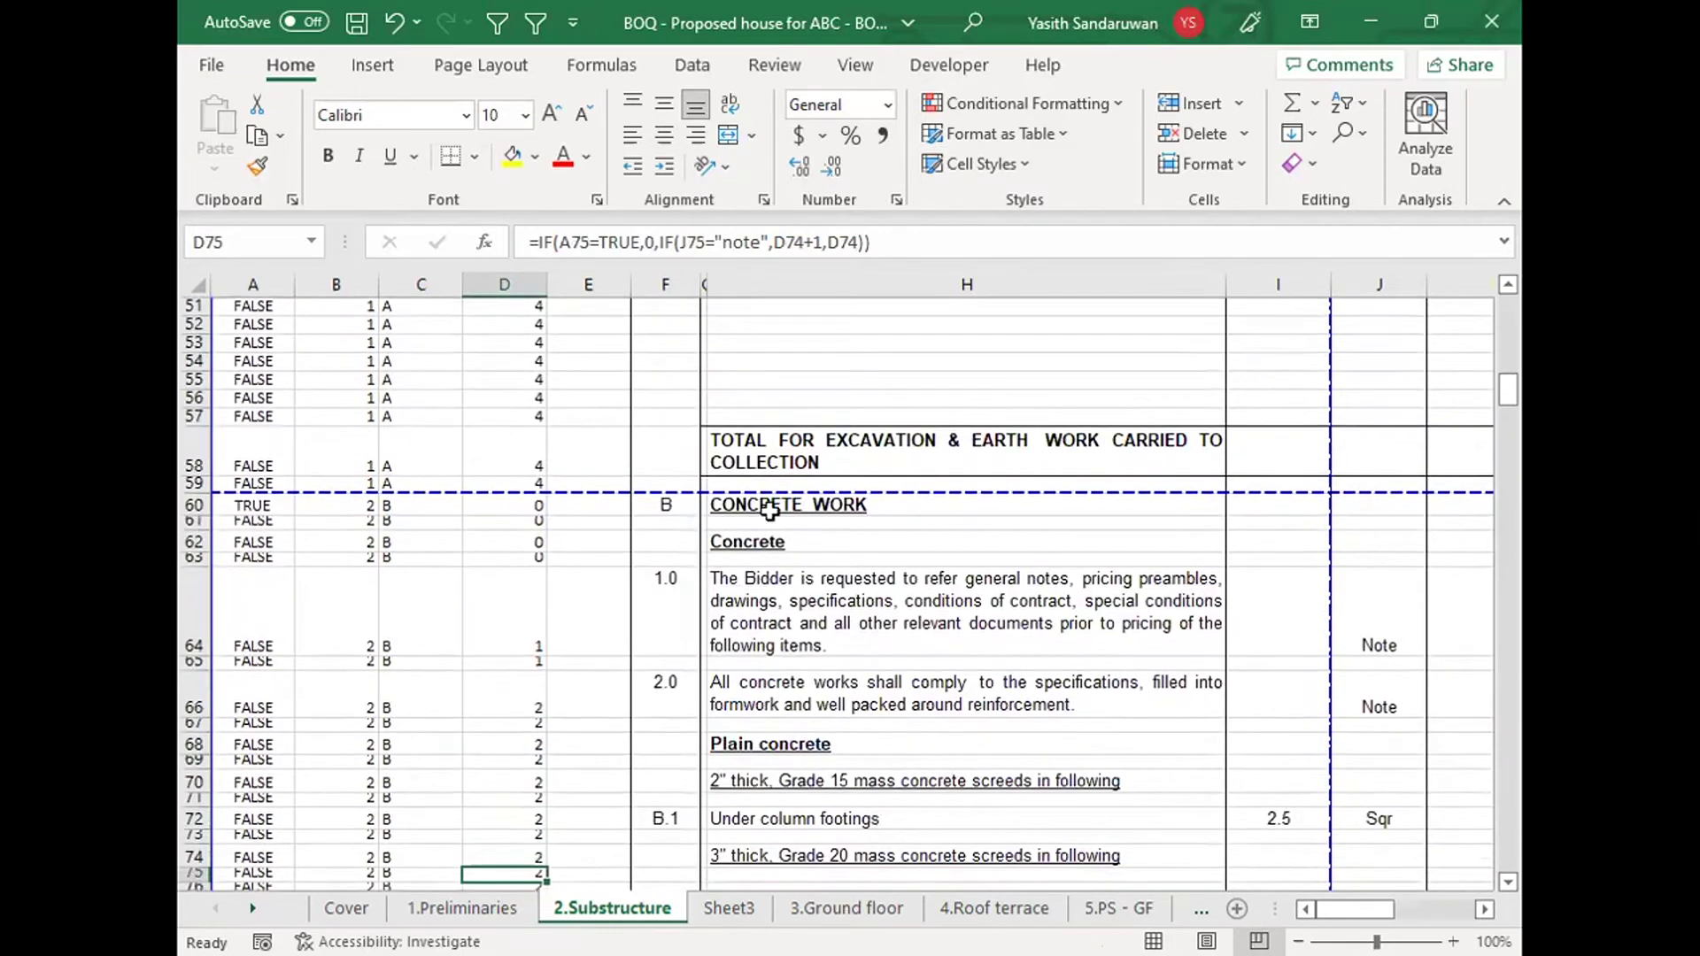
# Step: Compare the section letter, column D formula and heading flag in the Concrete Work heading row
pyautogui.click(664, 505)
pyautogui.click(504, 502)
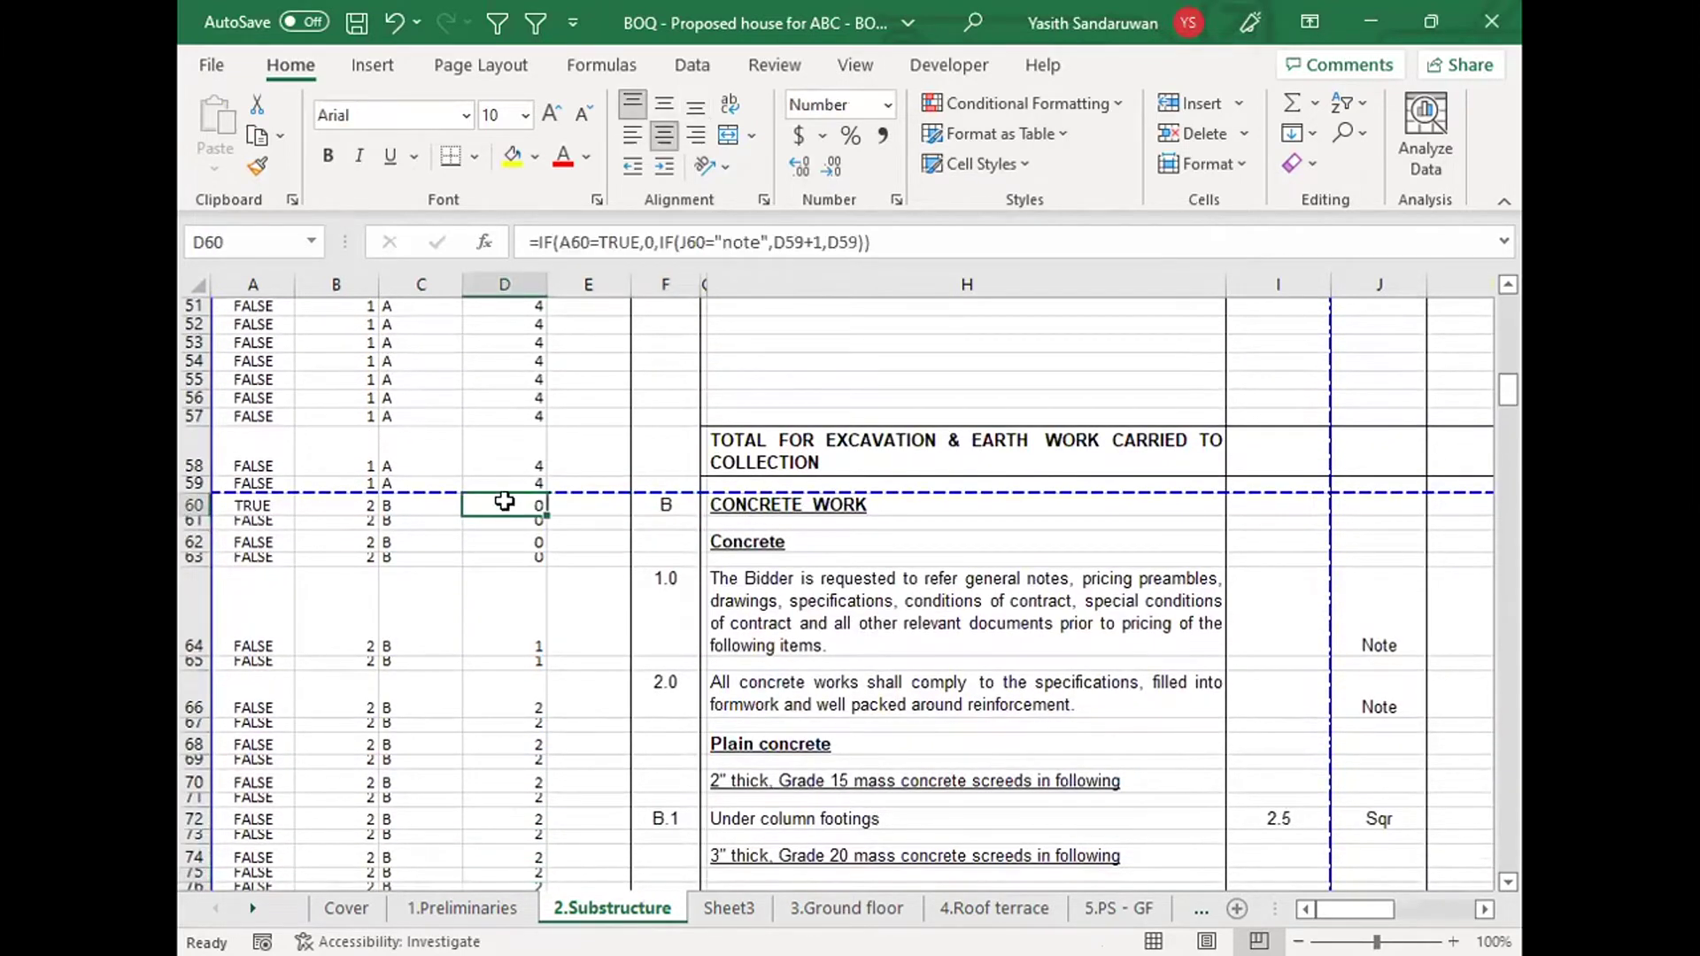
pyautogui.click(258, 507)
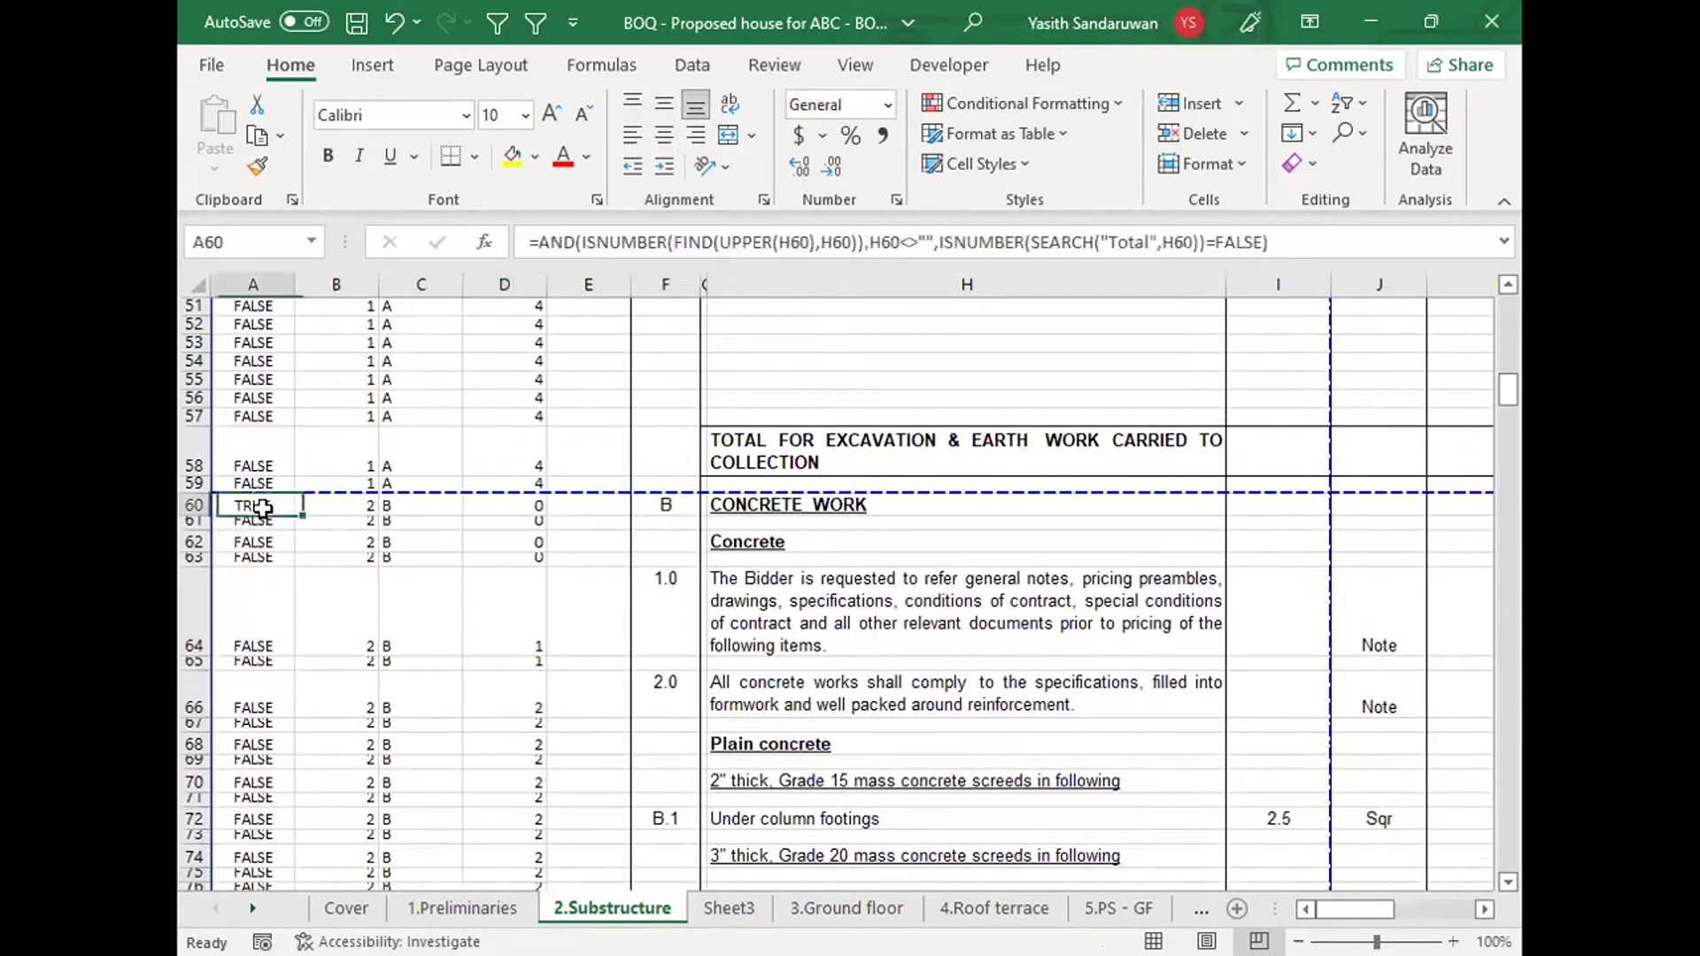
# Step: Examine the column D formula in the Concrete Work heading row against its heading flag, including the zero it returns for TRUE
pyautogui.click(541, 509)
pyautogui.click(257, 504)
pyautogui.click(499, 504)
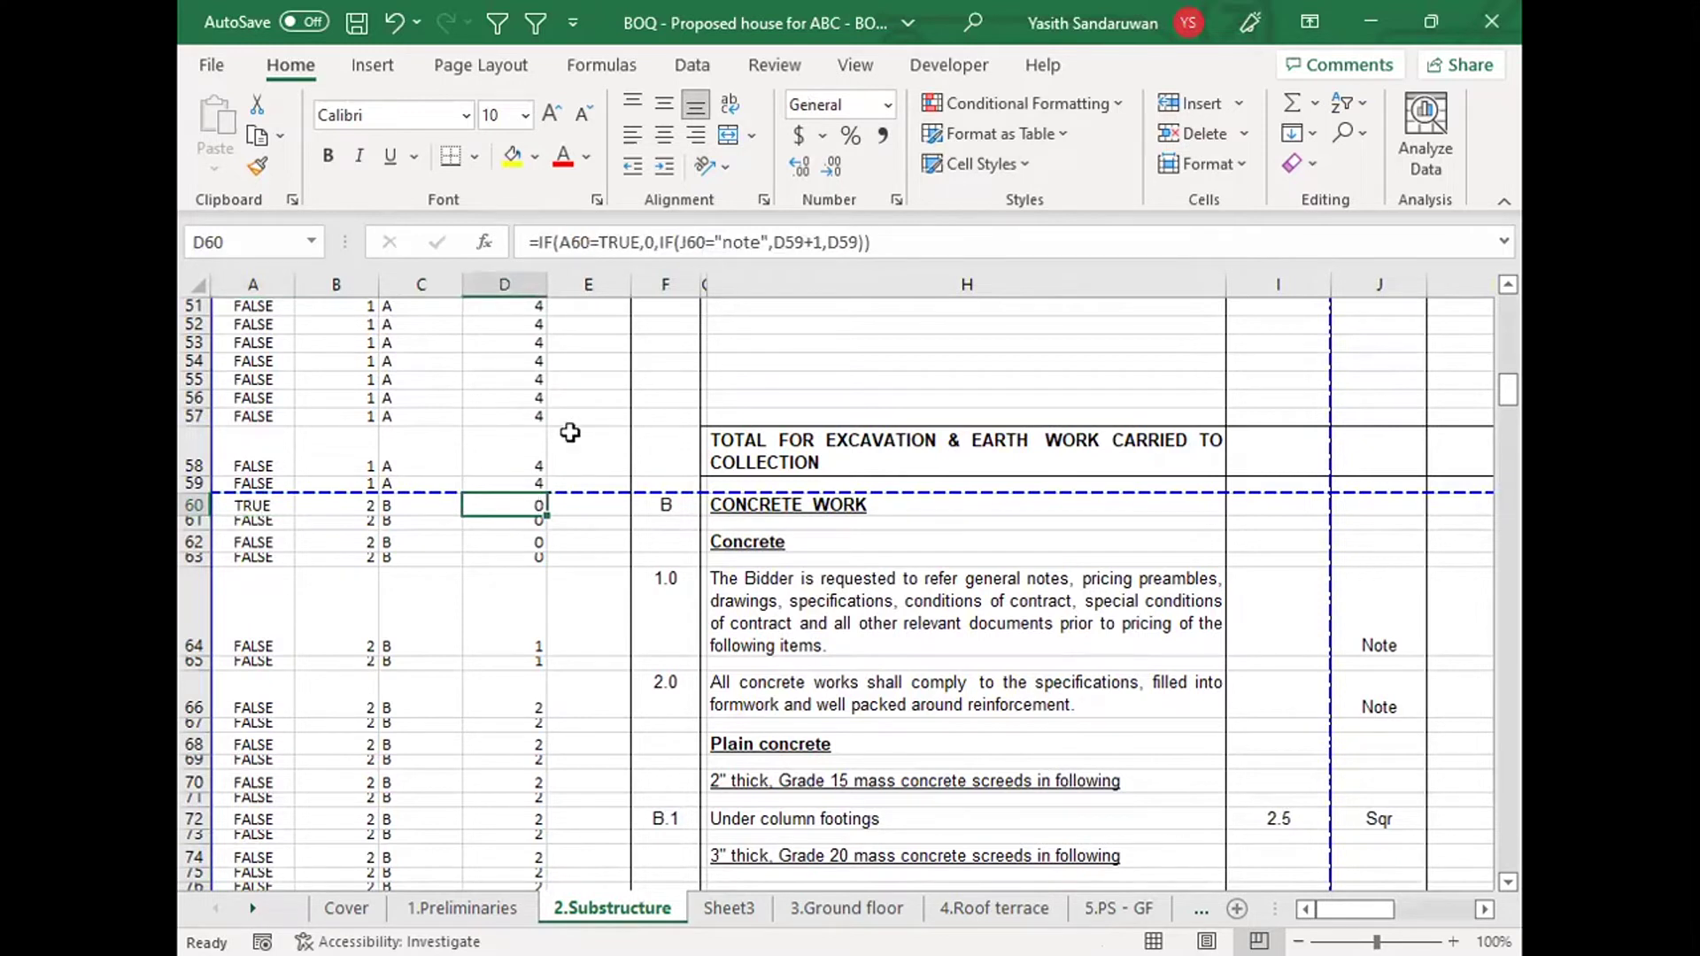
pyautogui.click(648, 239)
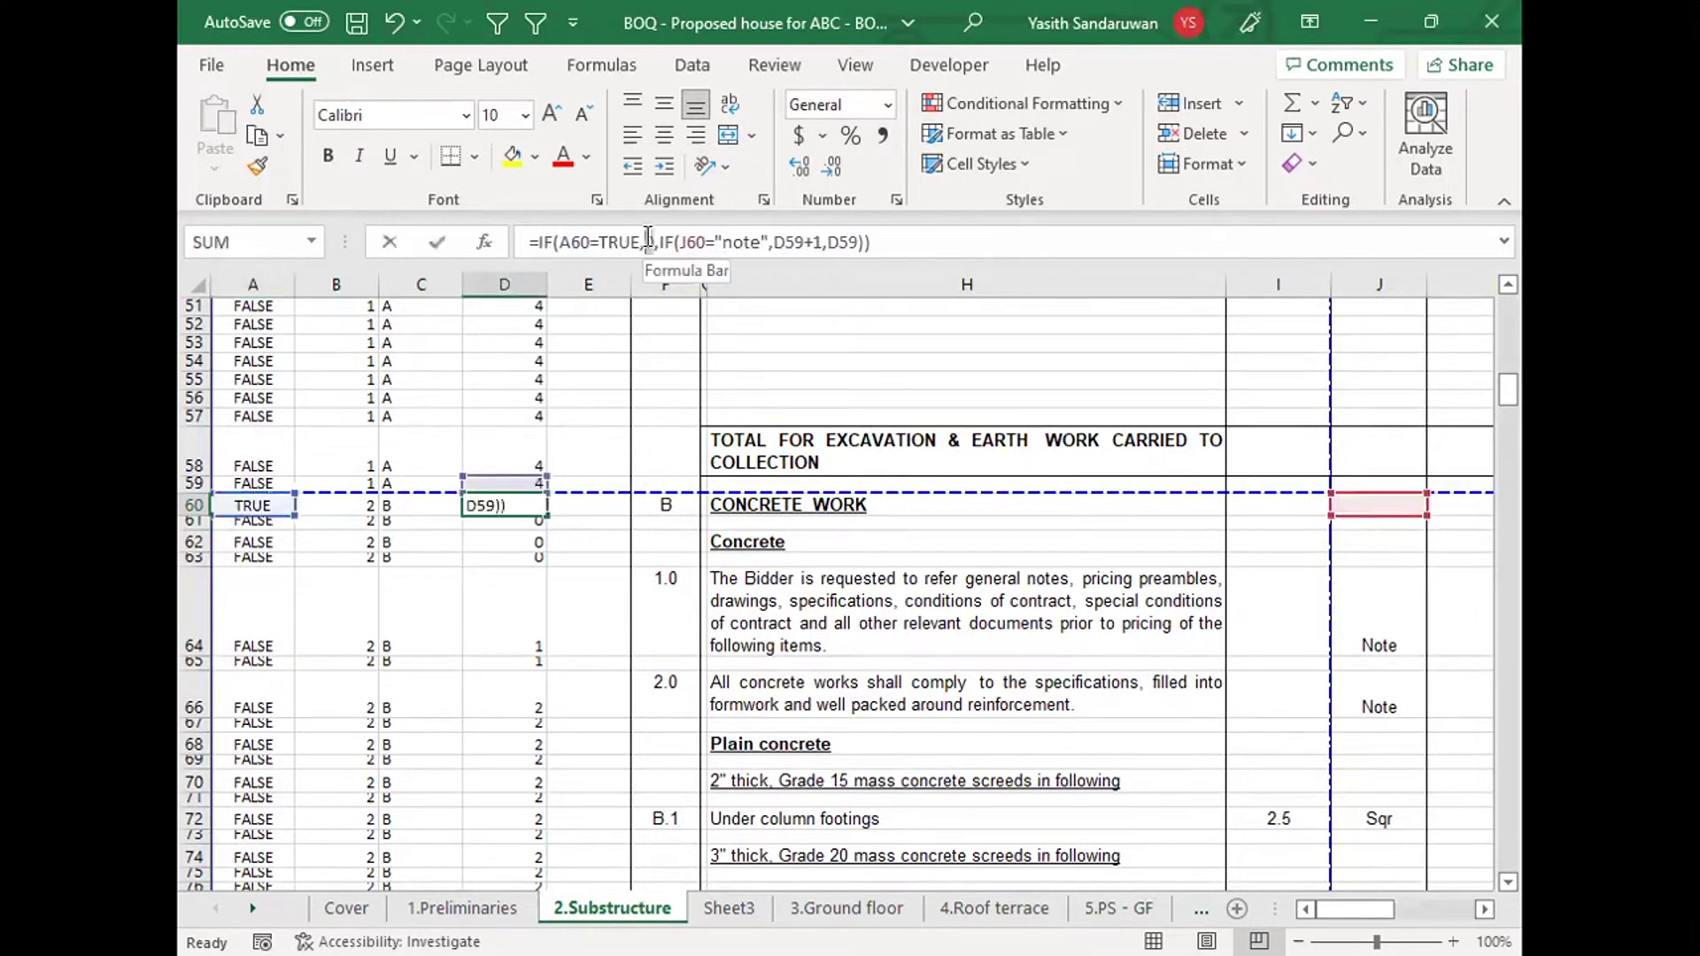
pyautogui.click(518, 506)
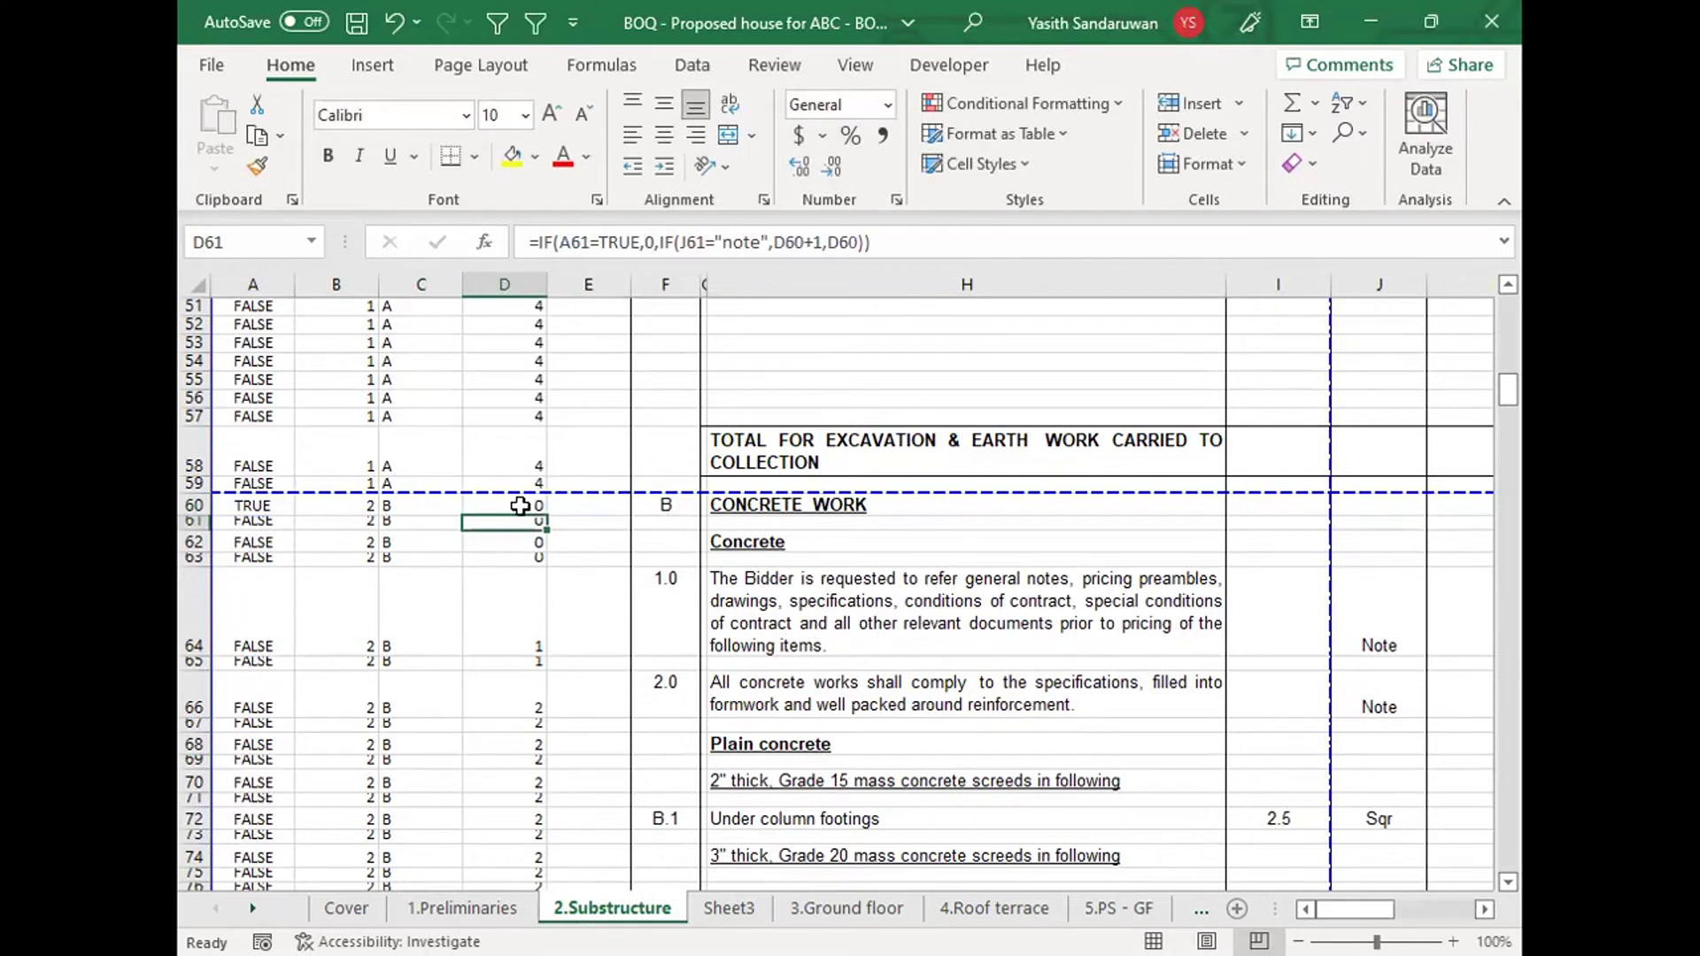
# Step: Review the note counter in column D row by row through the Concrete Work section down to the Masonry Work heading
pyautogui.press('Down')
pyautogui.press('Down')
pyautogui.press('Down')
pyautogui.press('Down')
pyautogui.press('Down')
pyautogui.press('Down')
pyautogui.press('Up')
pyautogui.press('Up')
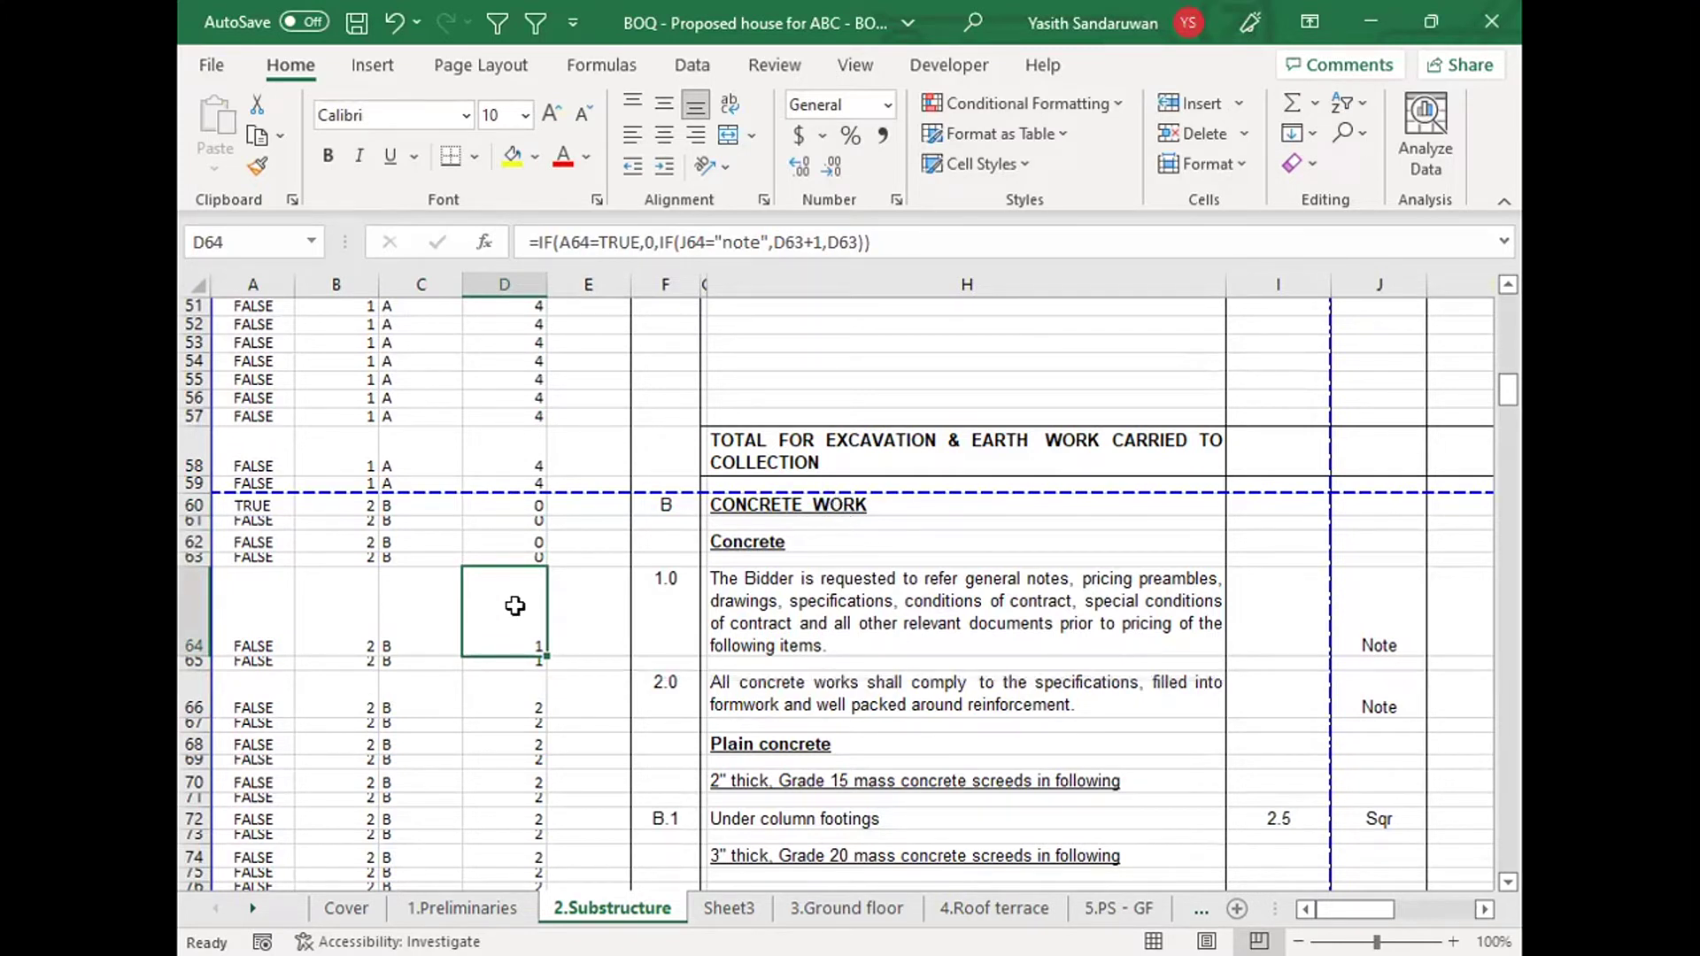
pyautogui.press('Down')
pyautogui.press('Up')
pyautogui.press('Down')
pyautogui.press('Down')
pyautogui.press('Down')
pyautogui.press('Down')
pyautogui.press('Down')
pyautogui.press('Down')
pyautogui.press('Down')
pyautogui.press('Down')
pyautogui.press('Down')
pyautogui.press('Down')
pyautogui.press('Down')
pyautogui.press('Down')
pyautogui.press('Down')
pyautogui.press('Down')
pyautogui.press('Down')
pyautogui.press('Down')
pyautogui.press('Down')
pyautogui.press('Down')
pyautogui.press('Down')
pyautogui.press('Down')
pyautogui.press('Down')
pyautogui.press('Down')
pyautogui.press('Down')
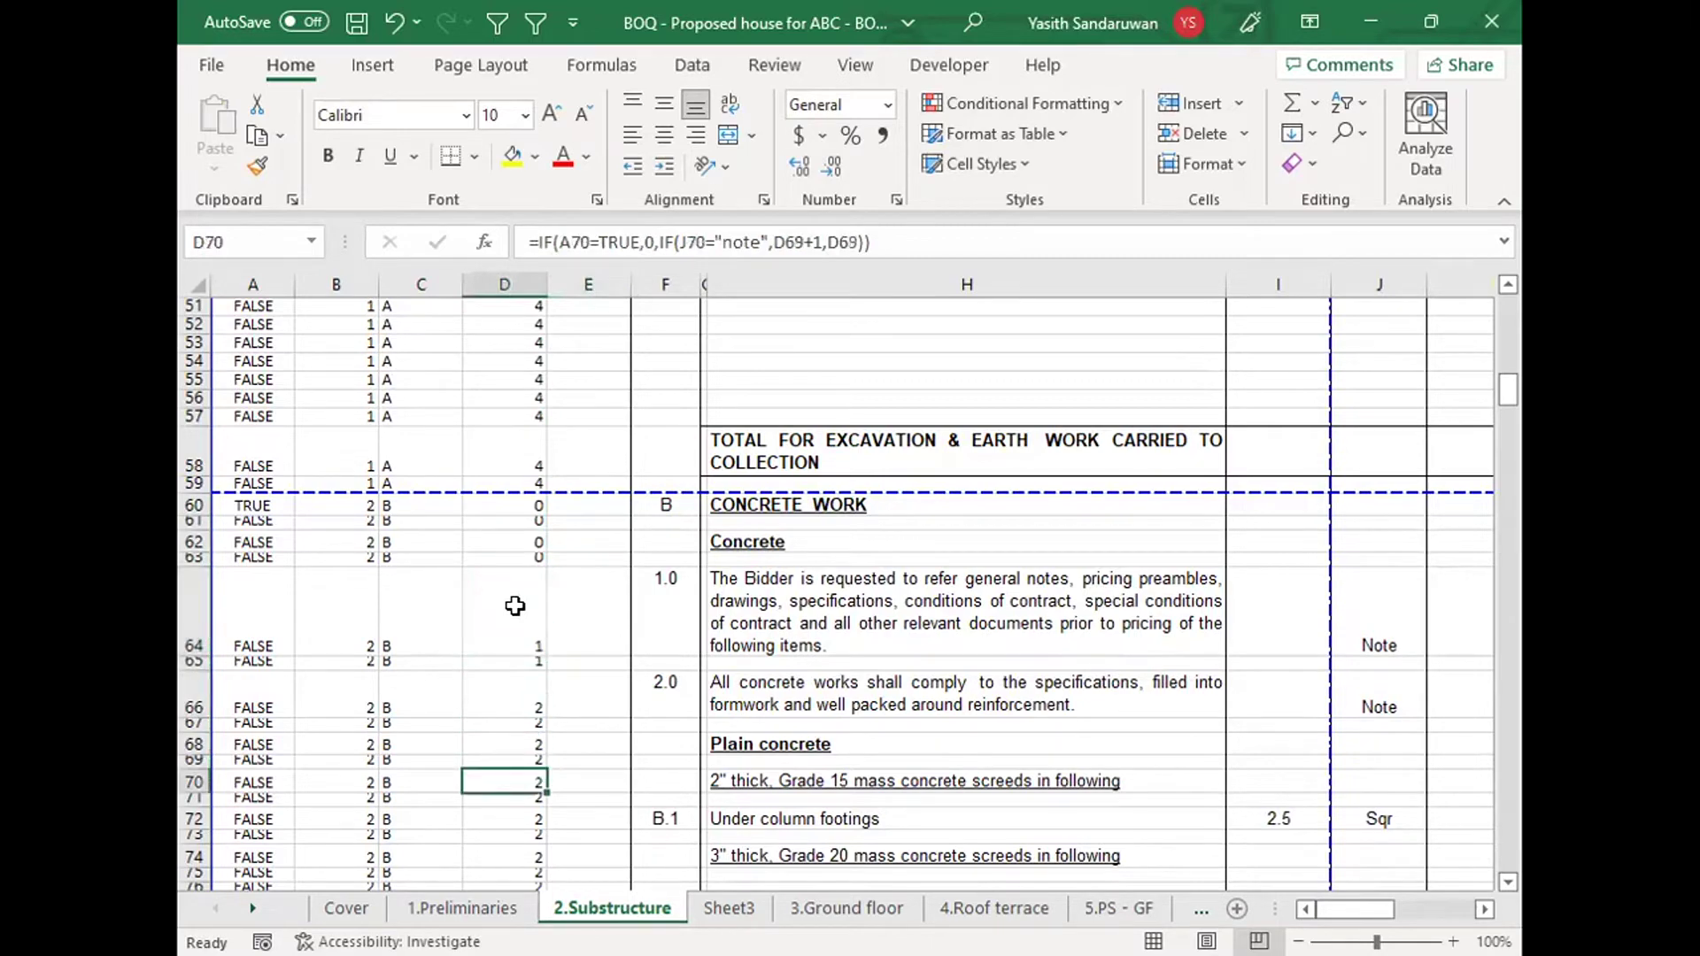
pyautogui.press('Down')
pyautogui.press('Down')
pyautogui.press('Down')
pyautogui.press('Down')
pyautogui.press('Down')
pyautogui.press('Down')
pyautogui.press('Down')
pyautogui.press('Down')
pyautogui.press('Down')
pyautogui.press('Down')
pyautogui.press('Down')
pyautogui.press('Down')
pyautogui.press('Down')
pyautogui.press('Down')
pyautogui.press('Down')
pyautogui.press('Down')
pyautogui.press('Down')
pyautogui.press('Down')
pyautogui.press('Down')
pyautogui.press('Down')
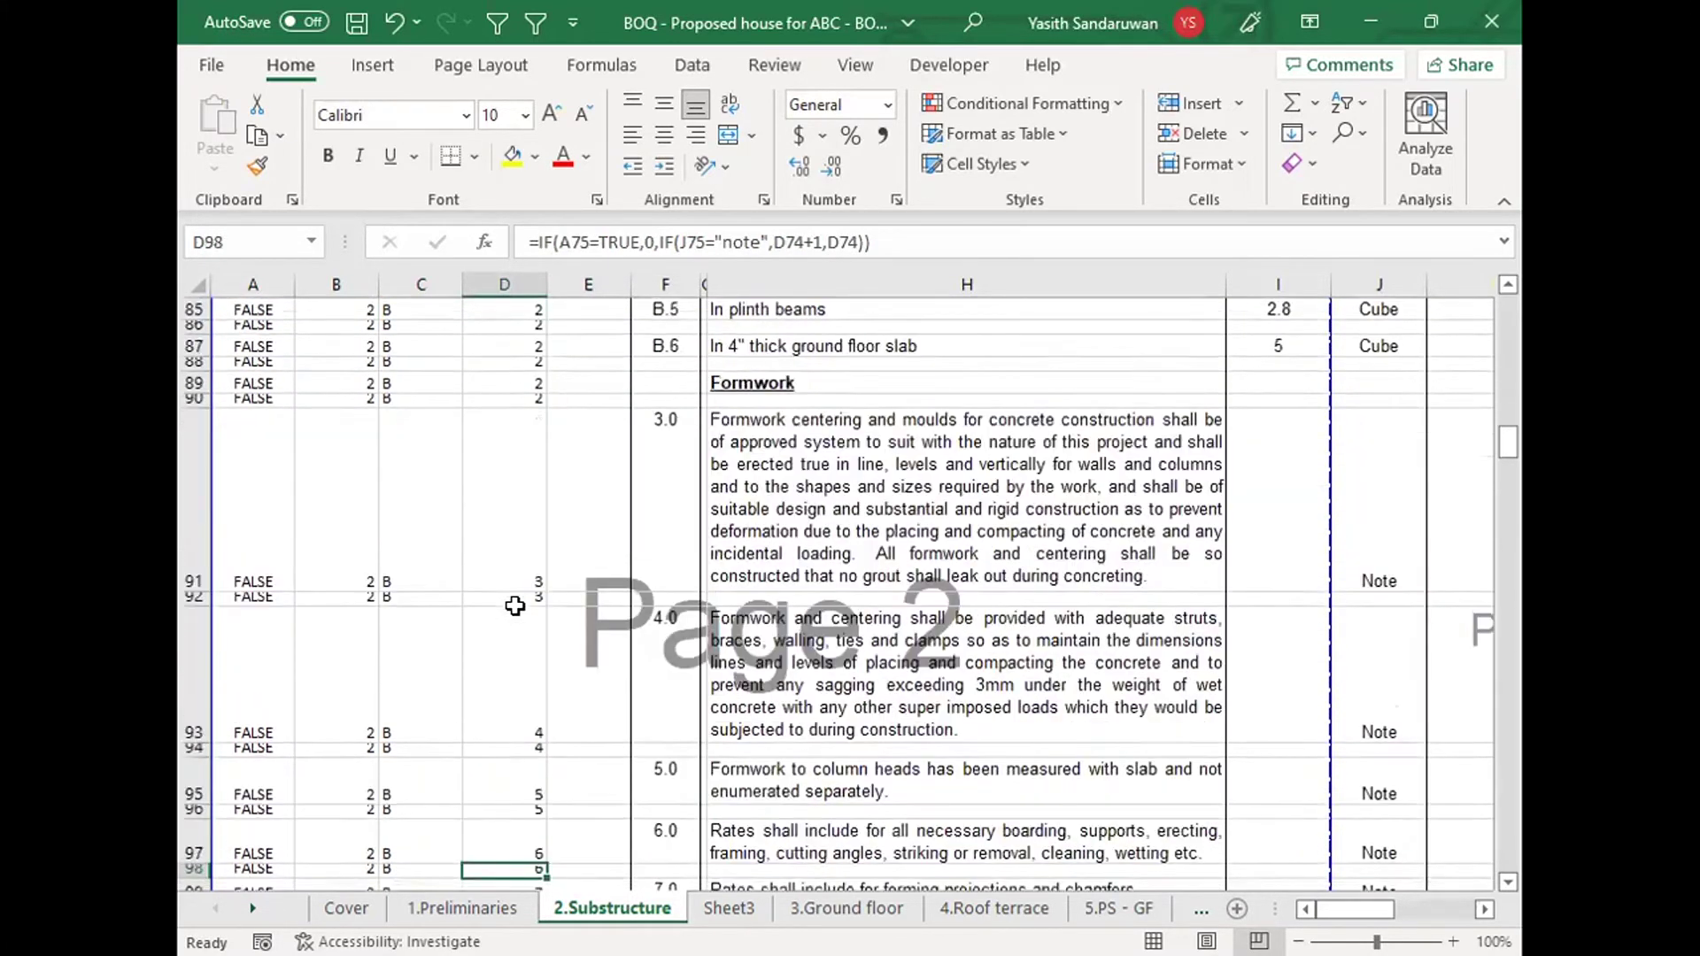
pyautogui.press('Down')
pyautogui.press('Down')
pyautogui.press('Down')
pyautogui.press('Down')
pyautogui.press('Down')
pyautogui.press('Down')
pyautogui.press('Down')
pyautogui.press('Down')
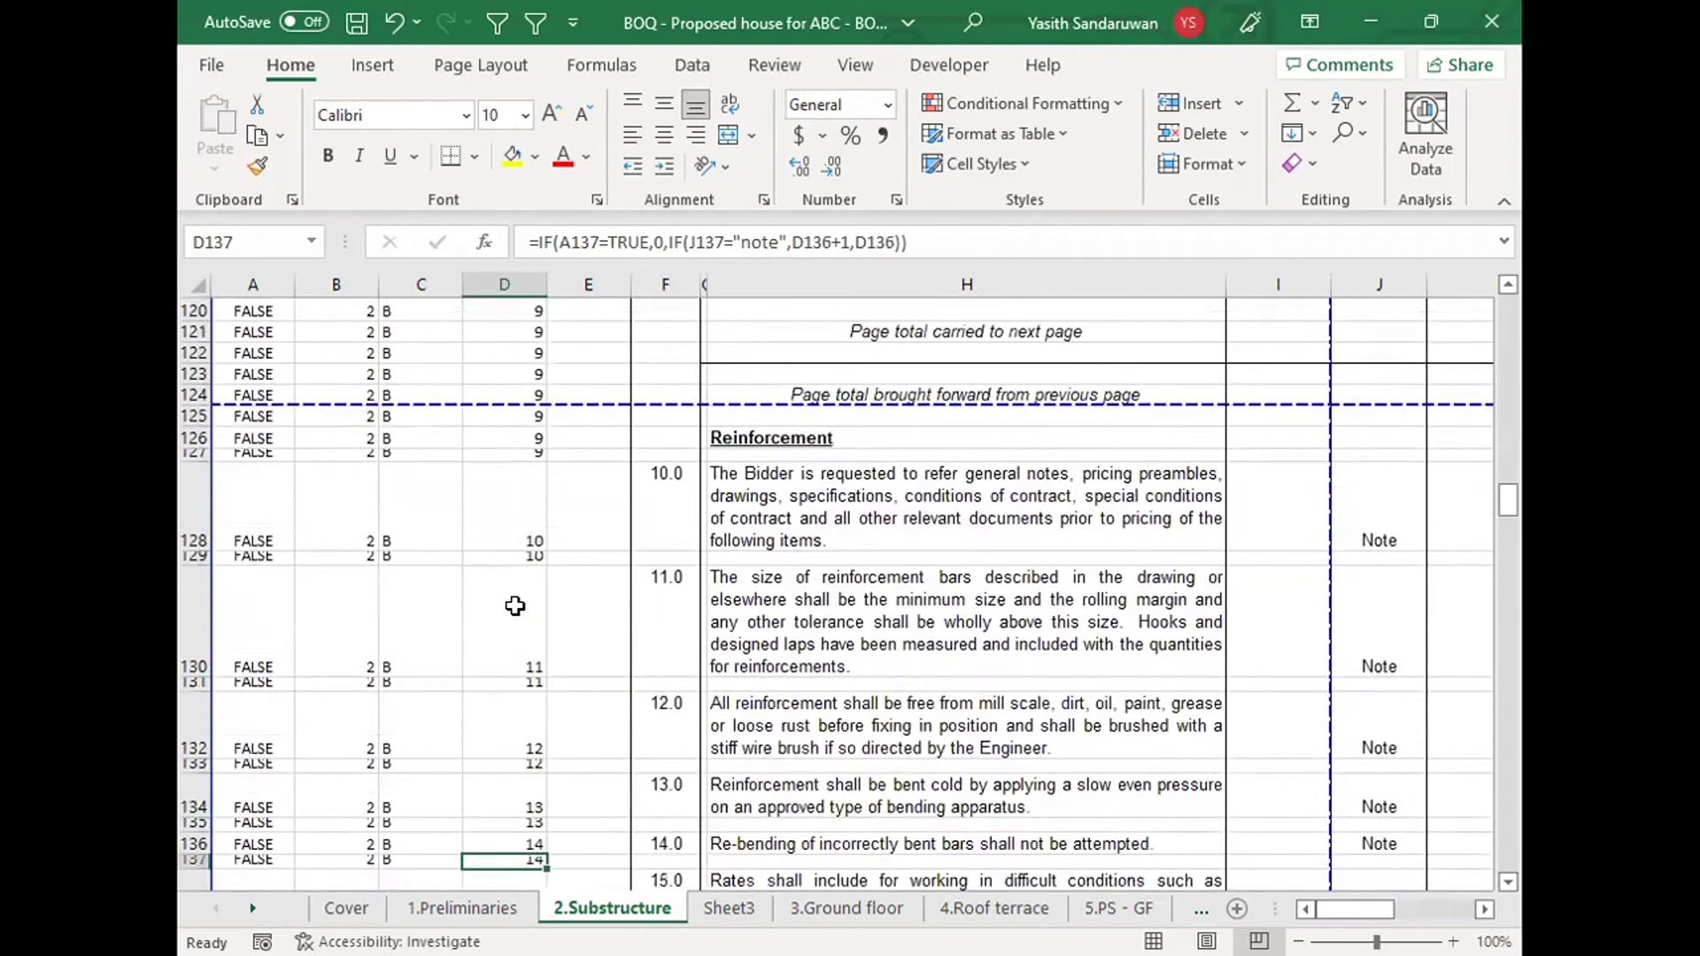
pyautogui.press('Down')
pyautogui.press('Down')
pyautogui.press('Down')
pyautogui.press('Down')
pyautogui.press('Down')
pyautogui.press('Down')
pyautogui.press('Down')
pyautogui.press('Down')
pyautogui.press('Down')
pyautogui.press('Down')
pyautogui.press('Down')
pyautogui.press('Down')
pyautogui.press('Down')
pyautogui.press('Down')
pyautogui.press('Down')
pyautogui.press('Down')
pyautogui.press('Down')
pyautogui.press('Down')
pyautogui.press('Down')
pyautogui.press('Down')
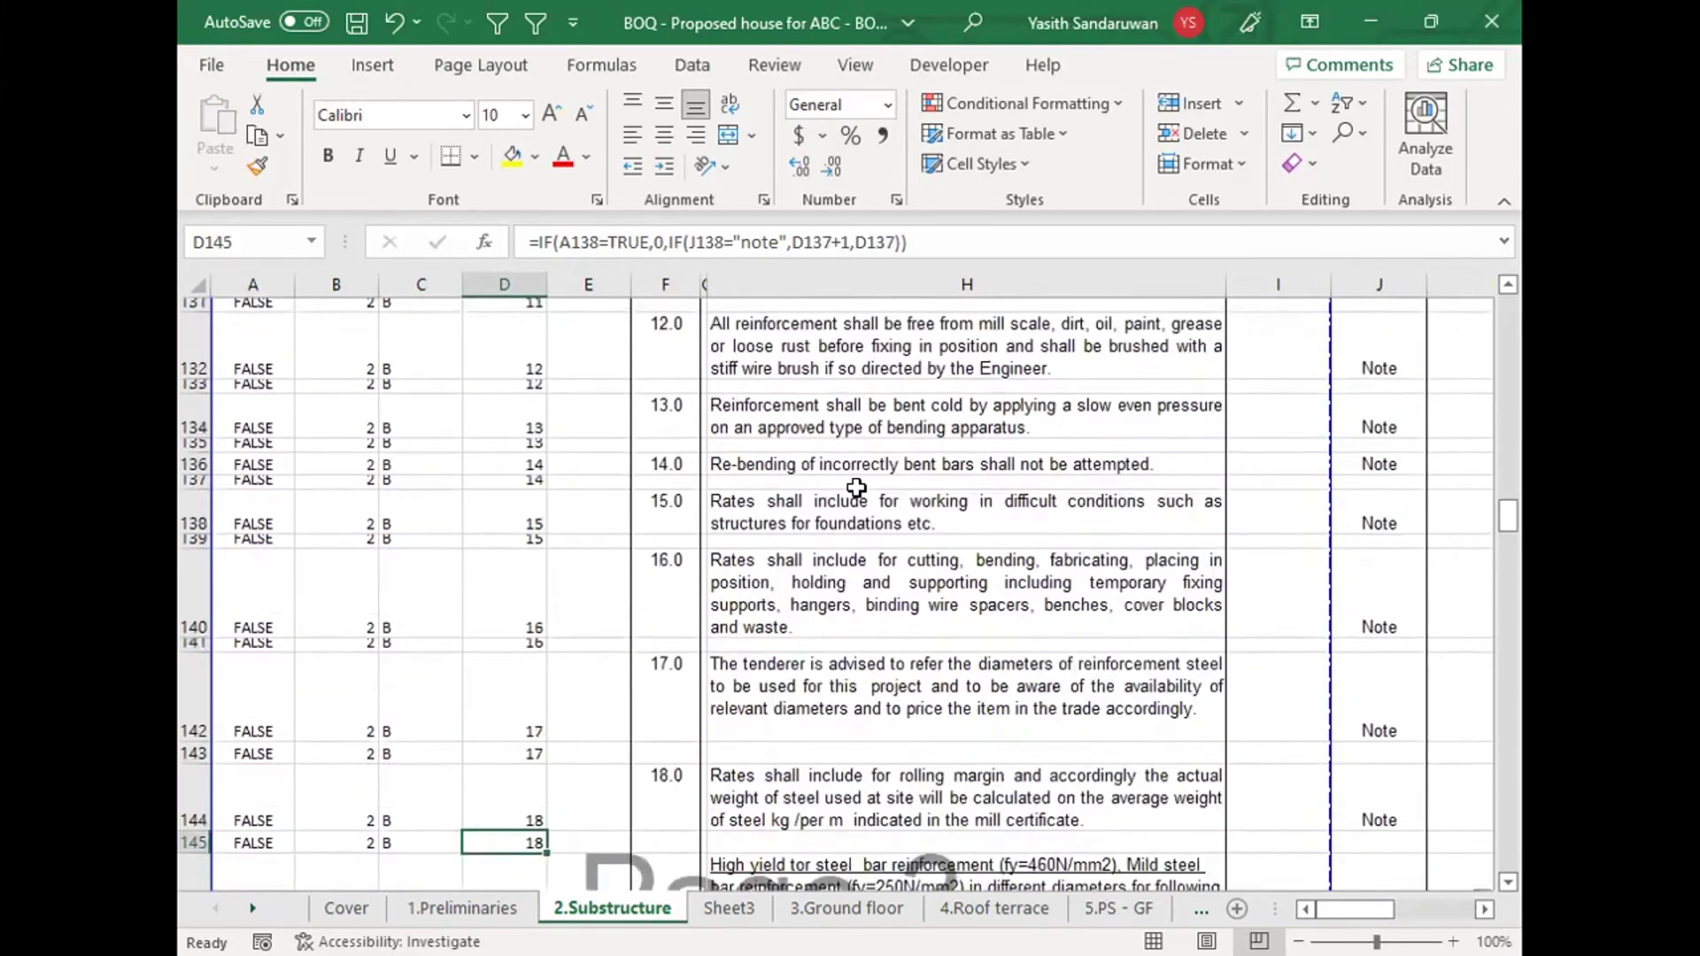
pyautogui.scroll(-8, 856, 488)
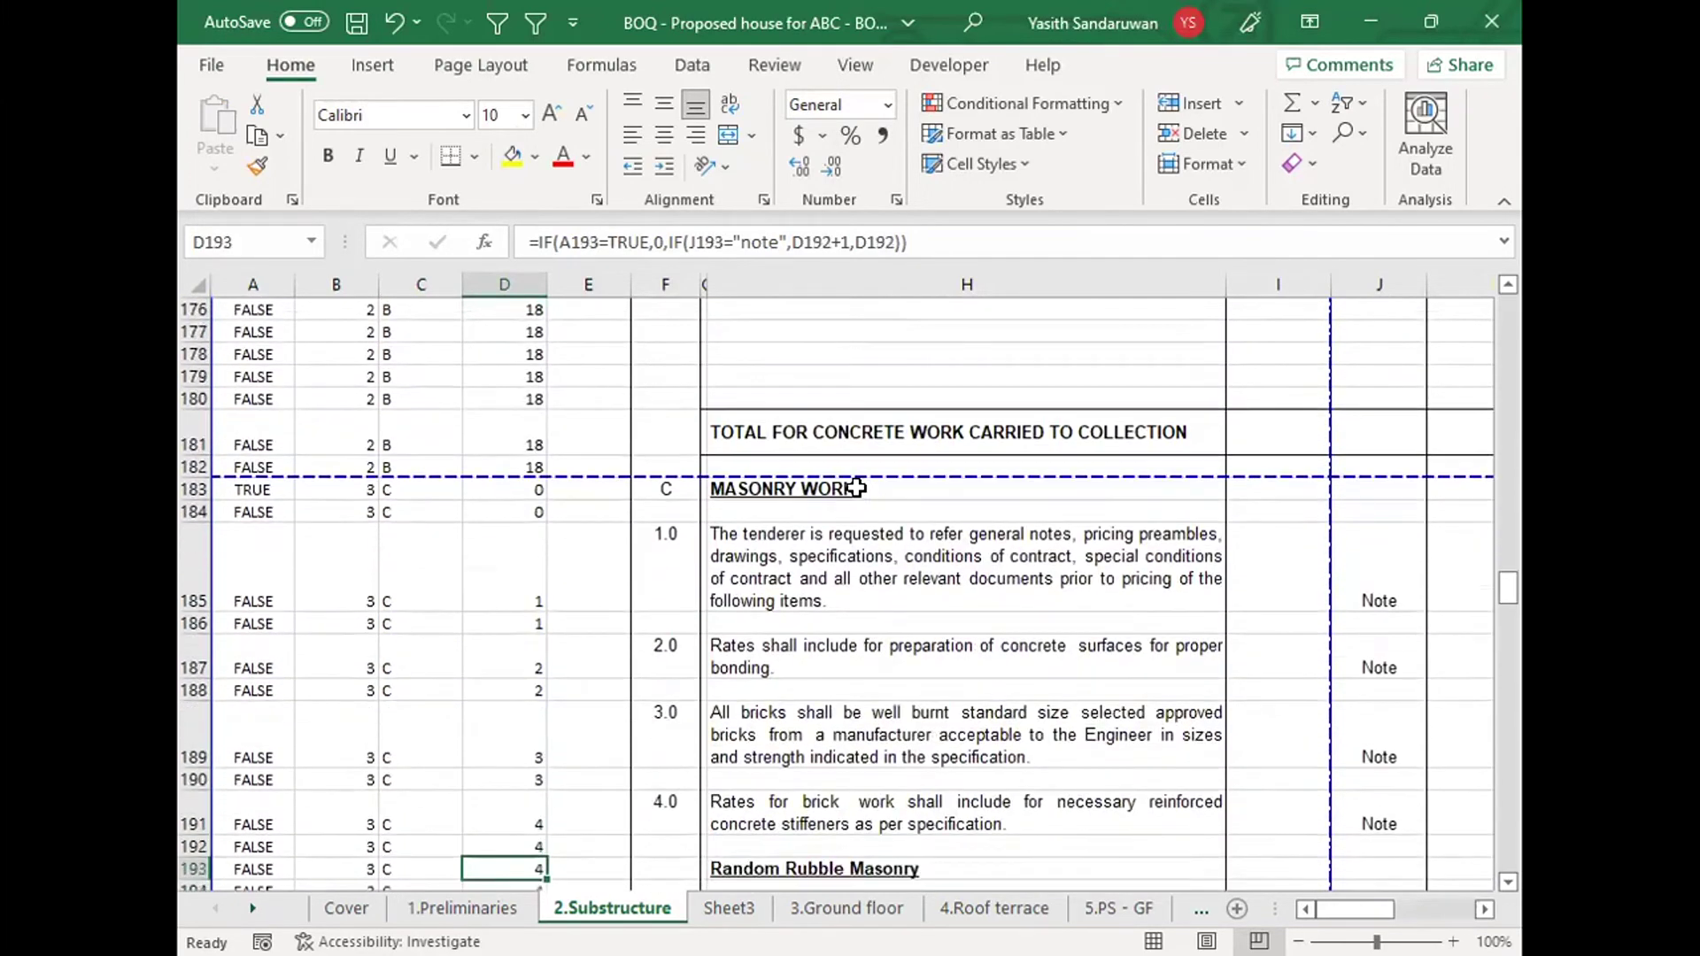
# Step: Check the column D counter in the Masonry Work heading row and beside that section's first three notes
pyautogui.click(759, 490)
pyautogui.click(543, 491)
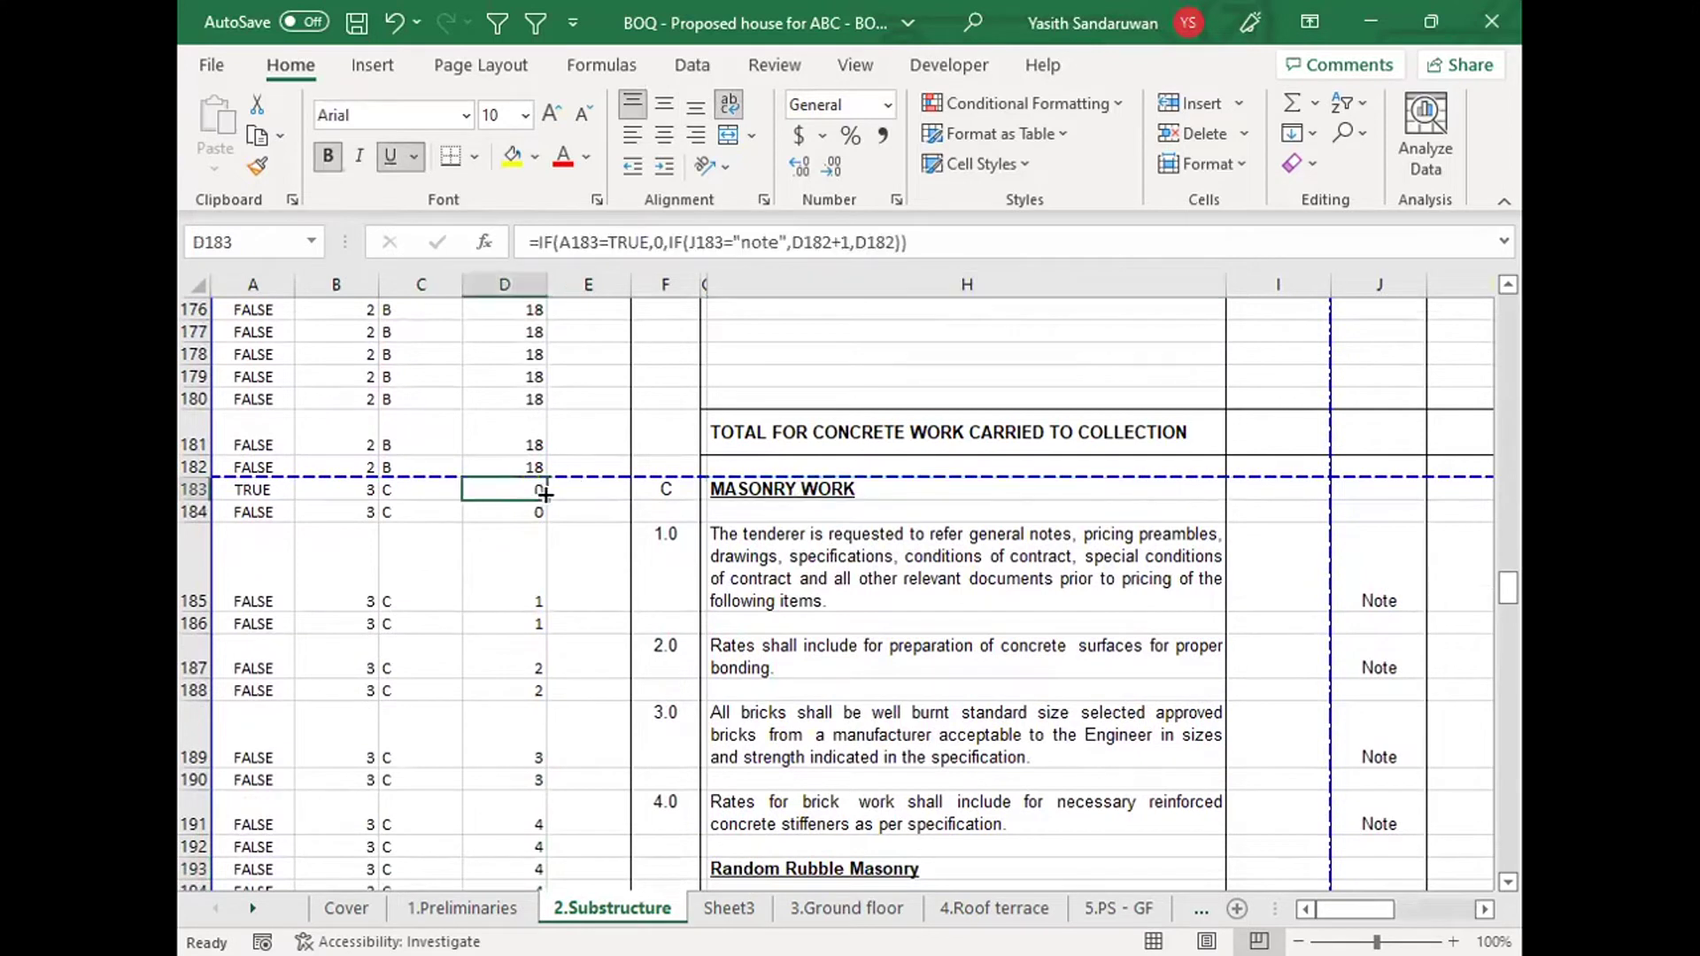
pyautogui.click(743, 551)
pyautogui.click(509, 572)
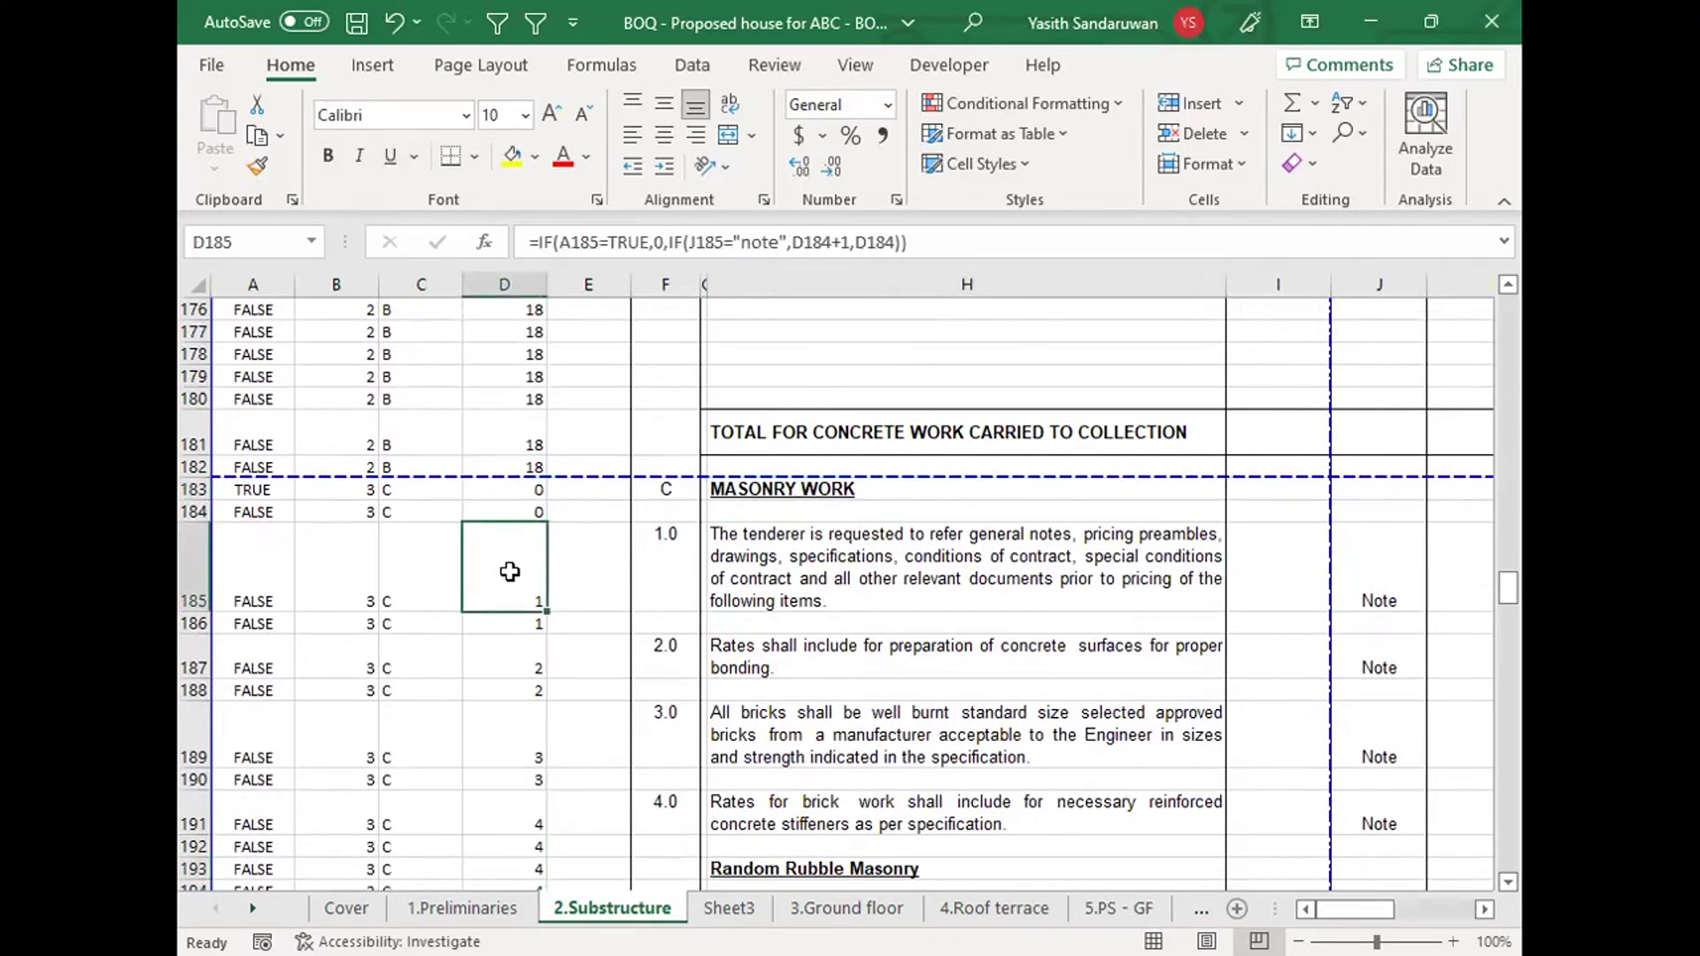
pyautogui.moveTo(894, 559); pyautogui.dragTo(526, 573)
pyautogui.click(526, 571)
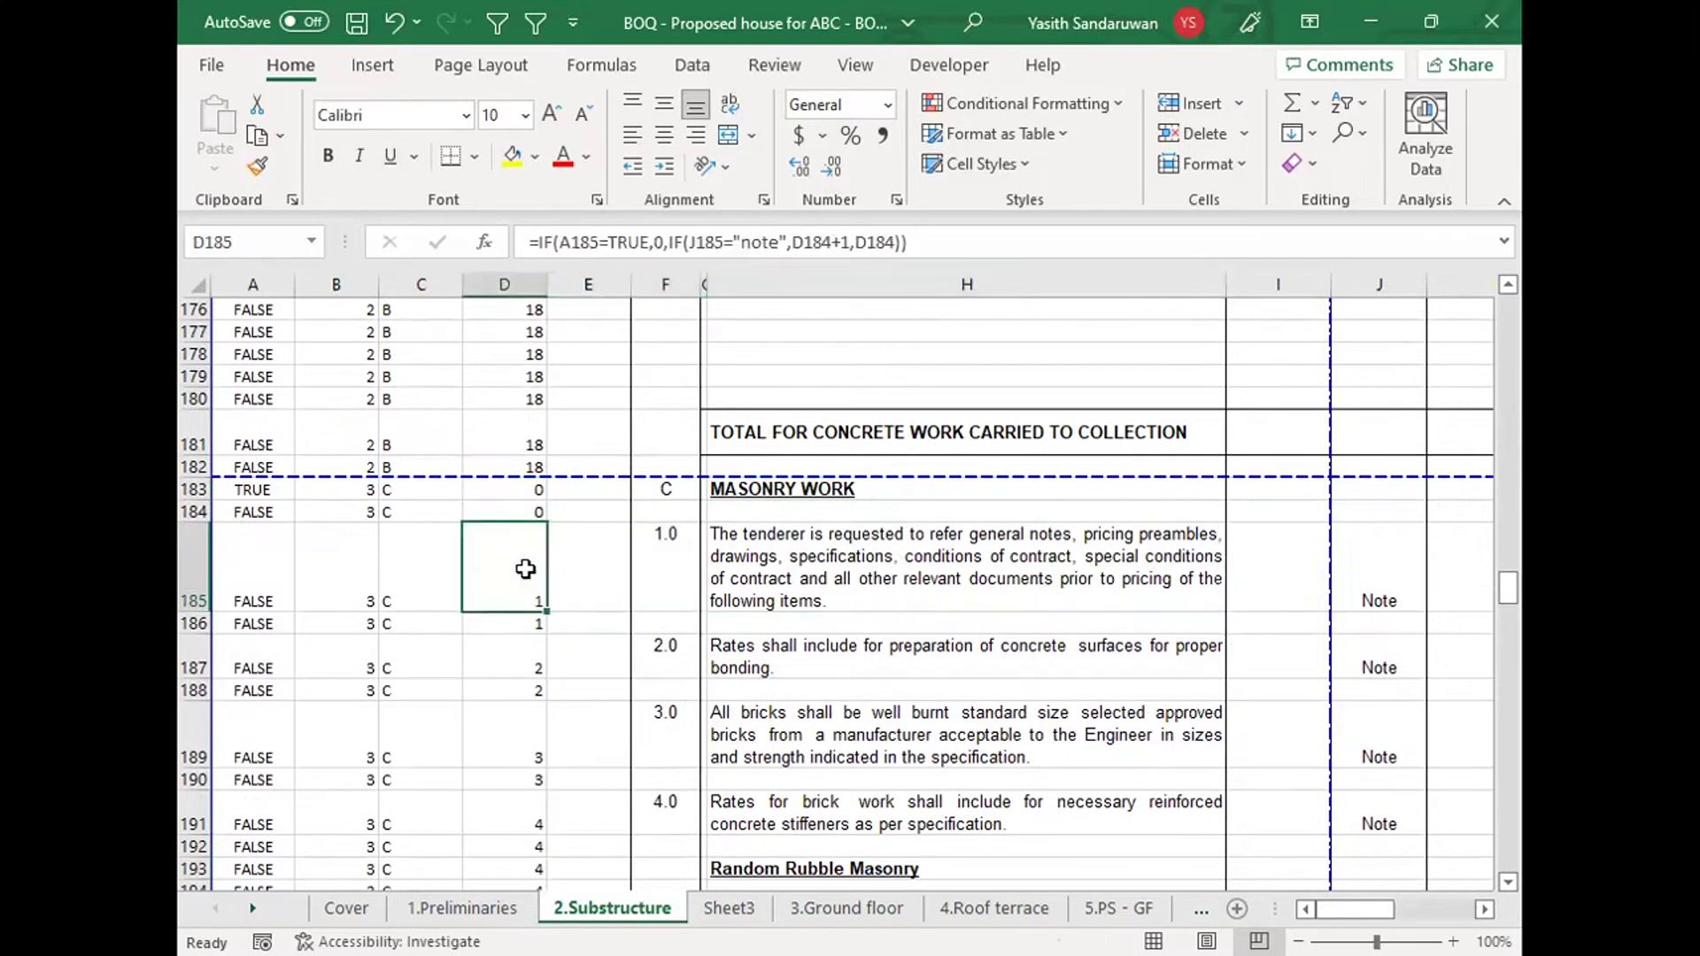
pyautogui.click(526, 660)
pyautogui.click(528, 748)
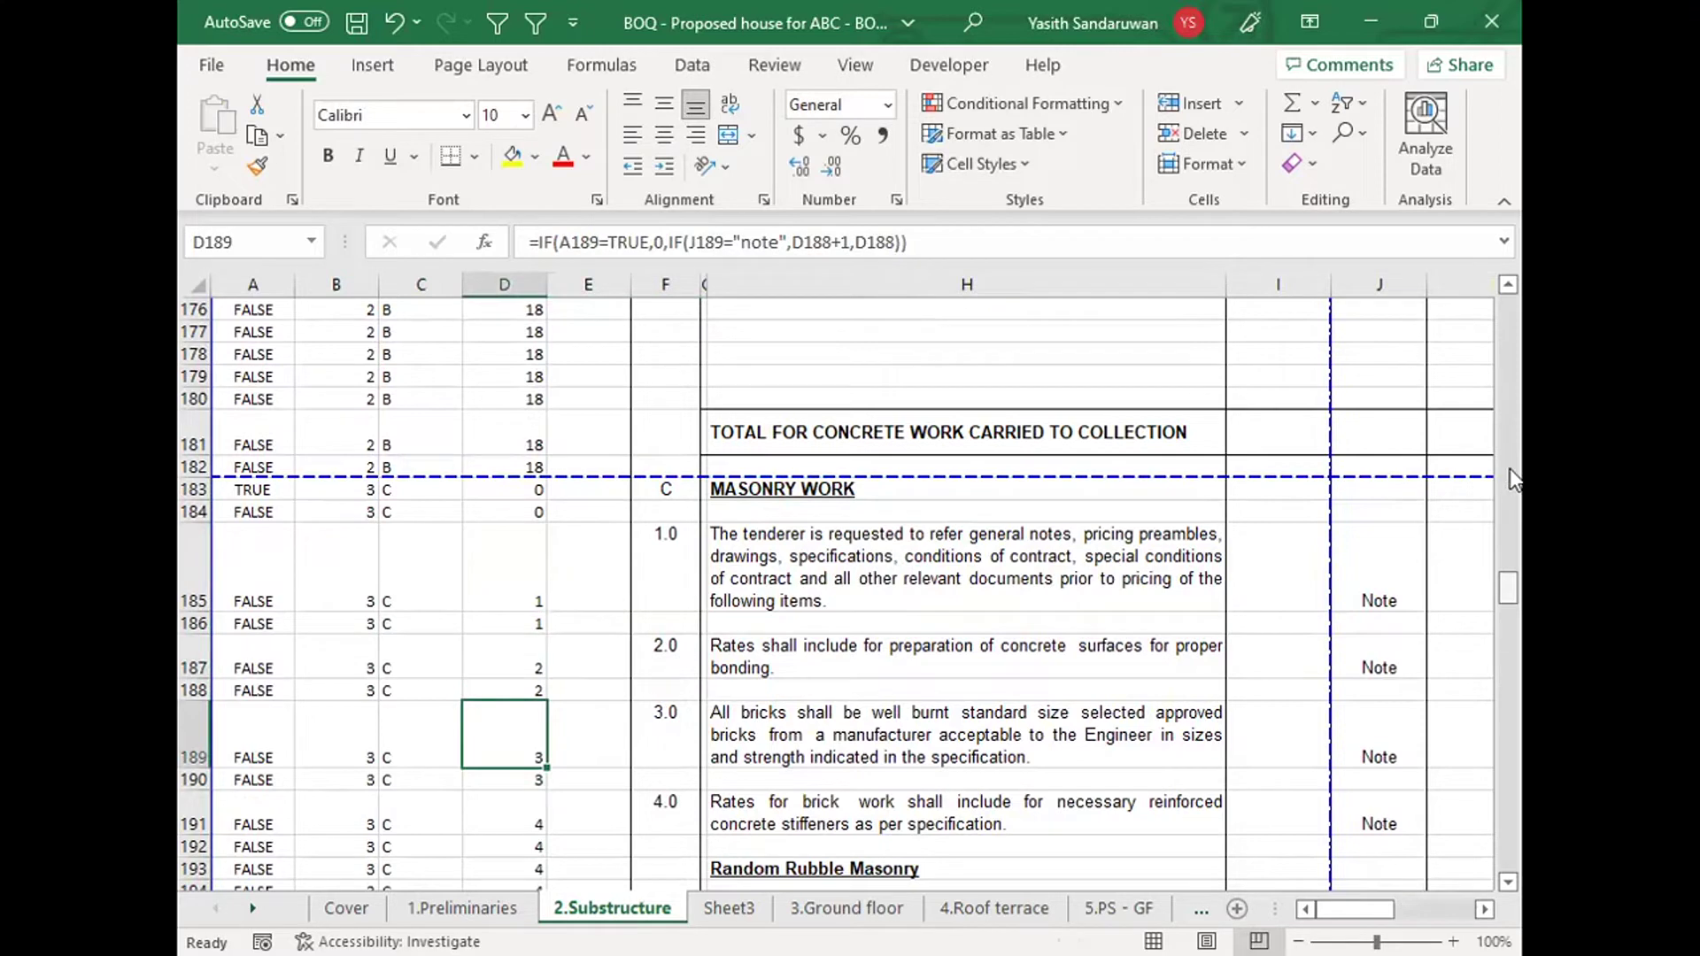
# Step: Examine how notes and measured items are numbered in the NO column of the Excavation and Earth Work section
pyautogui.click(1511, 300)
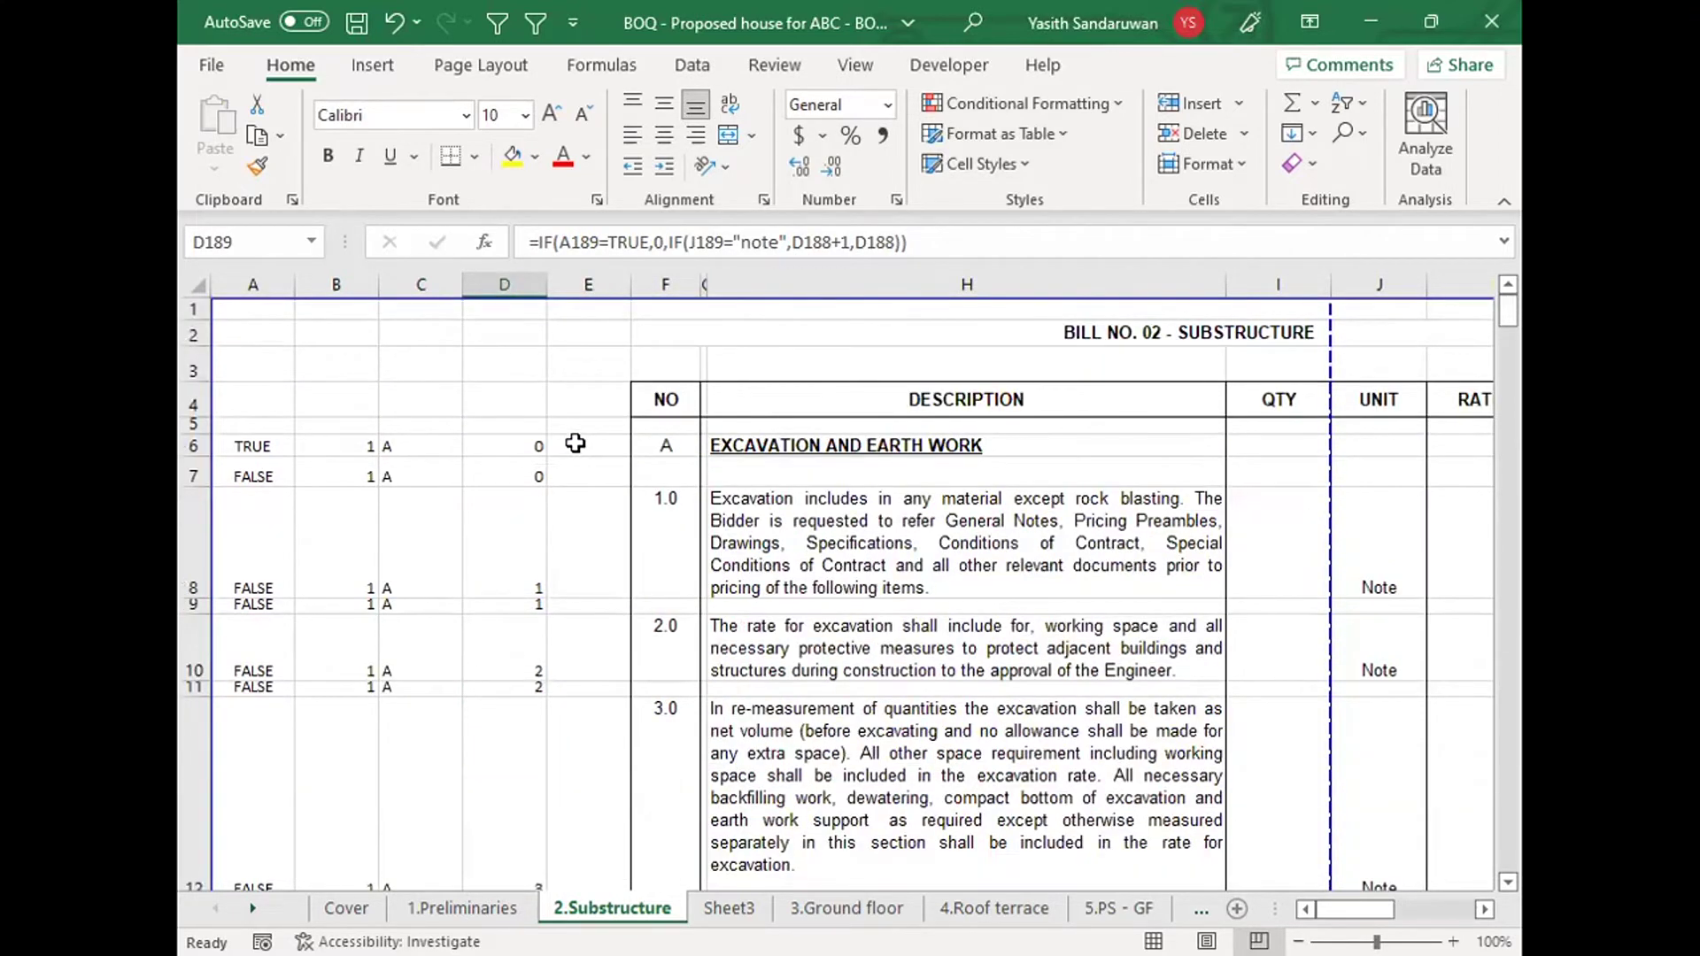
pyautogui.click(654, 567)
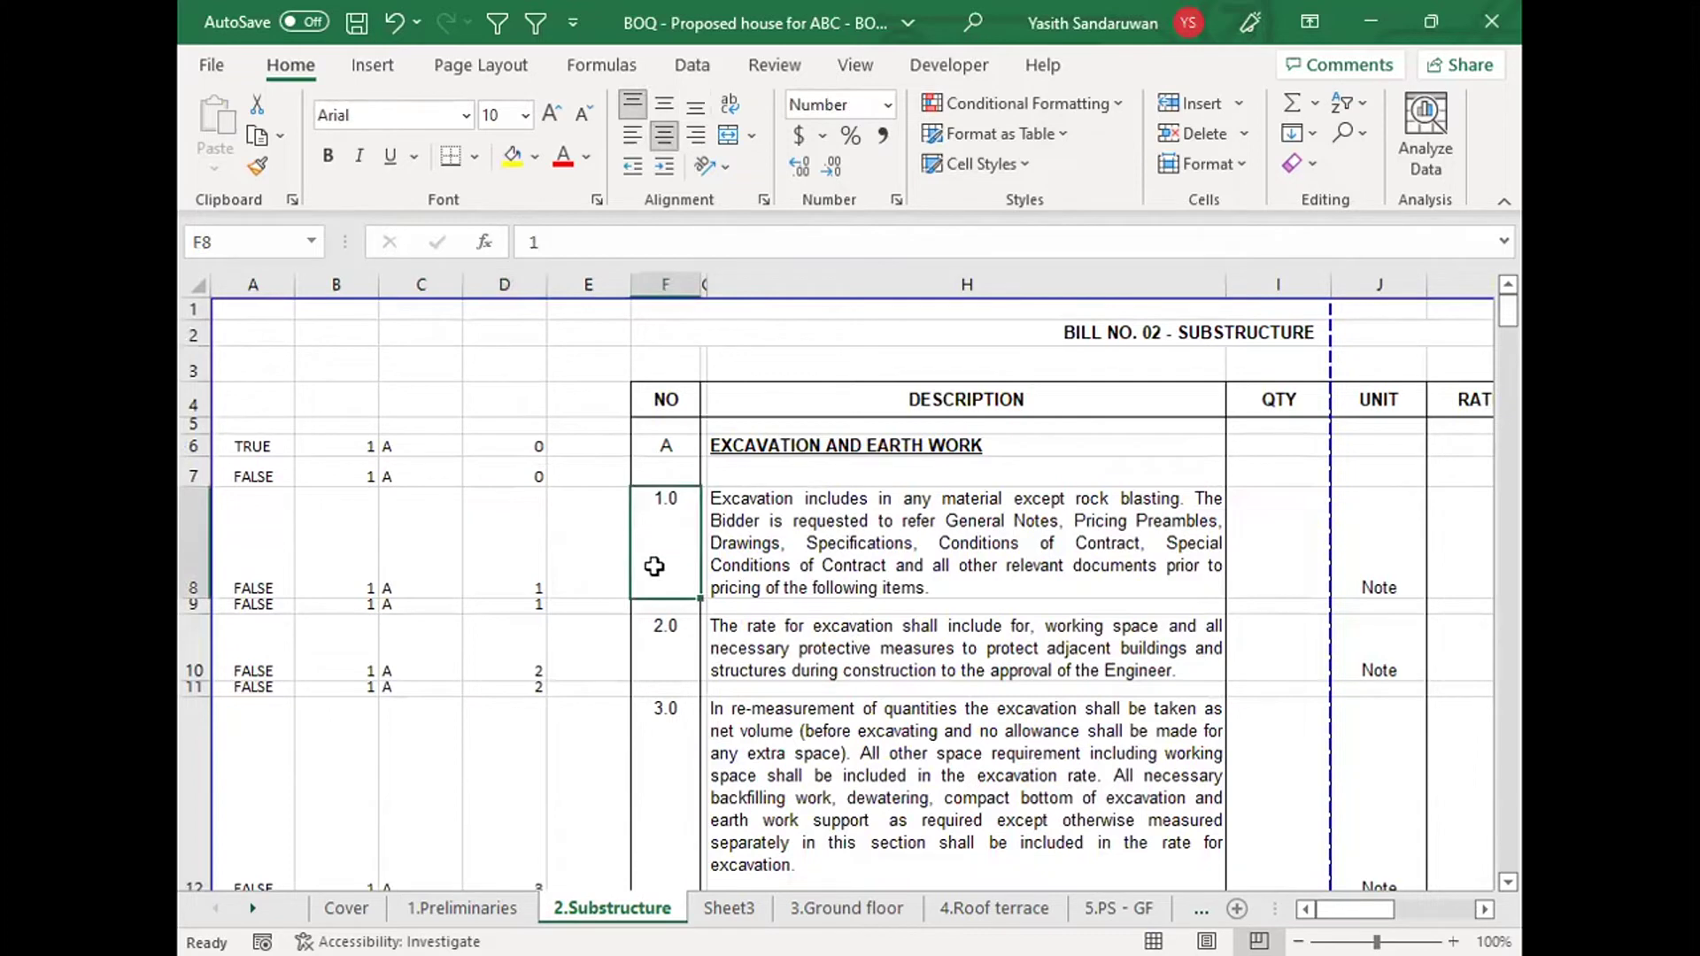
pyautogui.click(666, 426)
pyautogui.press('Down')
pyautogui.press('Down')
pyautogui.press('Down')
pyautogui.press('Down')
pyautogui.press('Down')
pyautogui.press('Down')
pyautogui.press('Down')
pyautogui.press('Down')
pyautogui.press('Down')
pyautogui.press('Up')
pyautogui.press('Up')
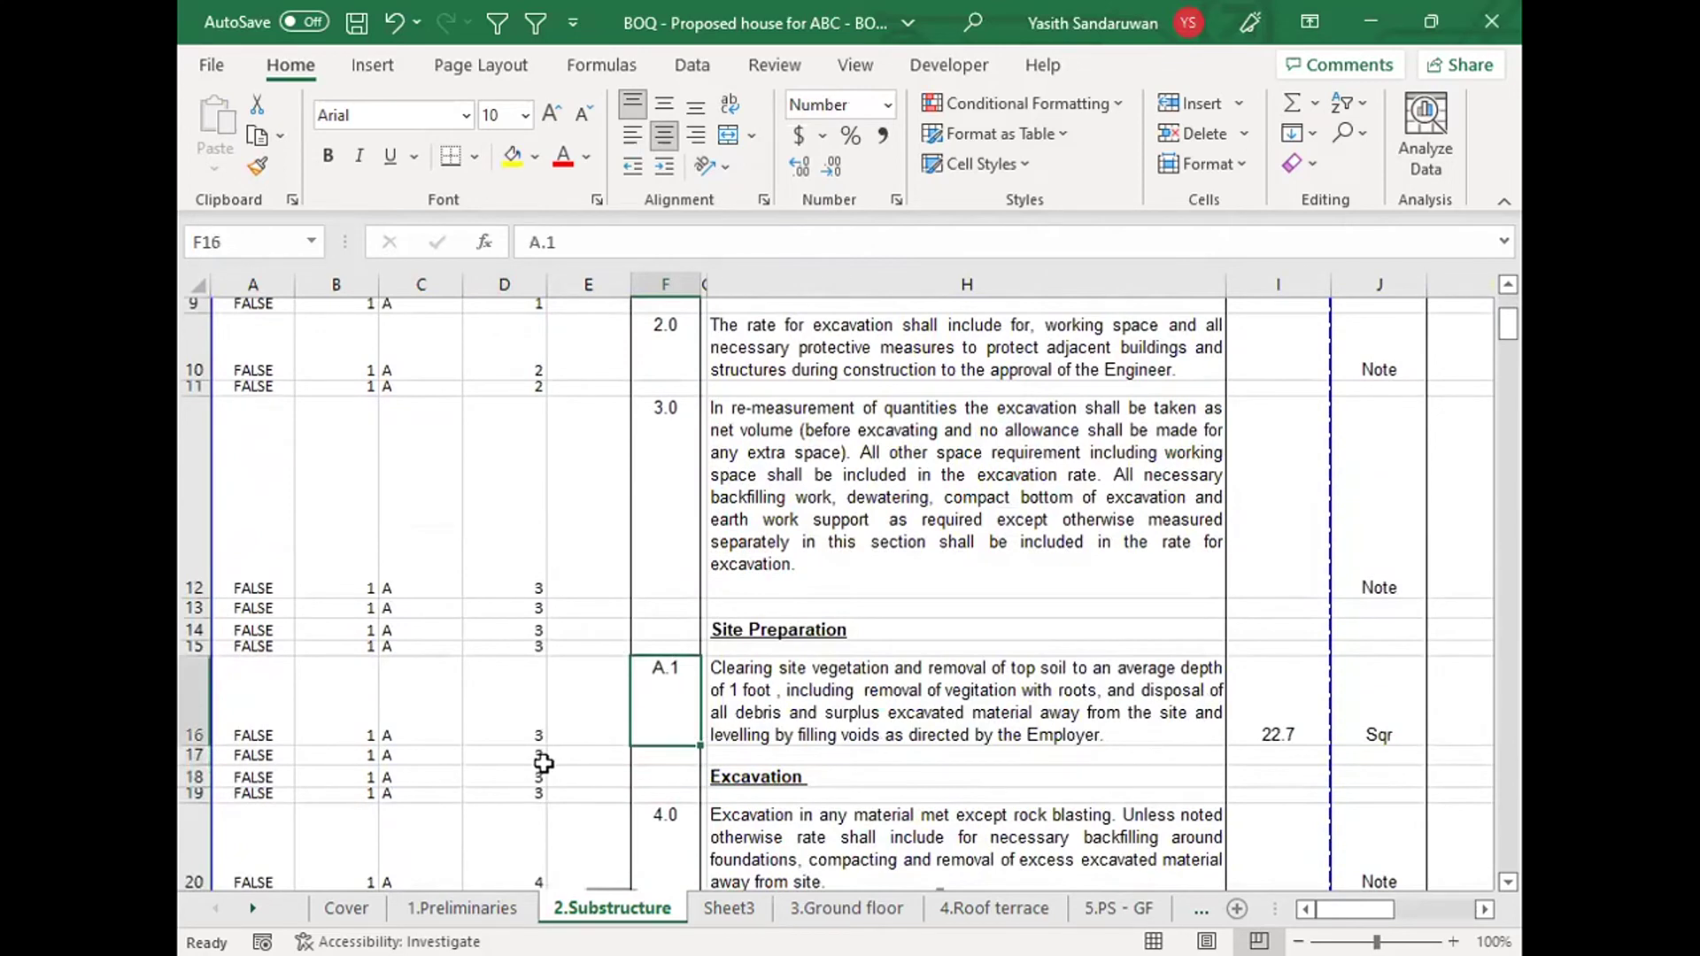
pyautogui.press('Down')
pyautogui.press('Down')
pyautogui.press('Down')
pyautogui.press('Down')
pyautogui.press('Down')
pyautogui.press('Down')
pyautogui.press('Down')
pyautogui.press('Down')
pyautogui.press('Down')
pyautogui.press('Down')
pyautogui.press('Down')
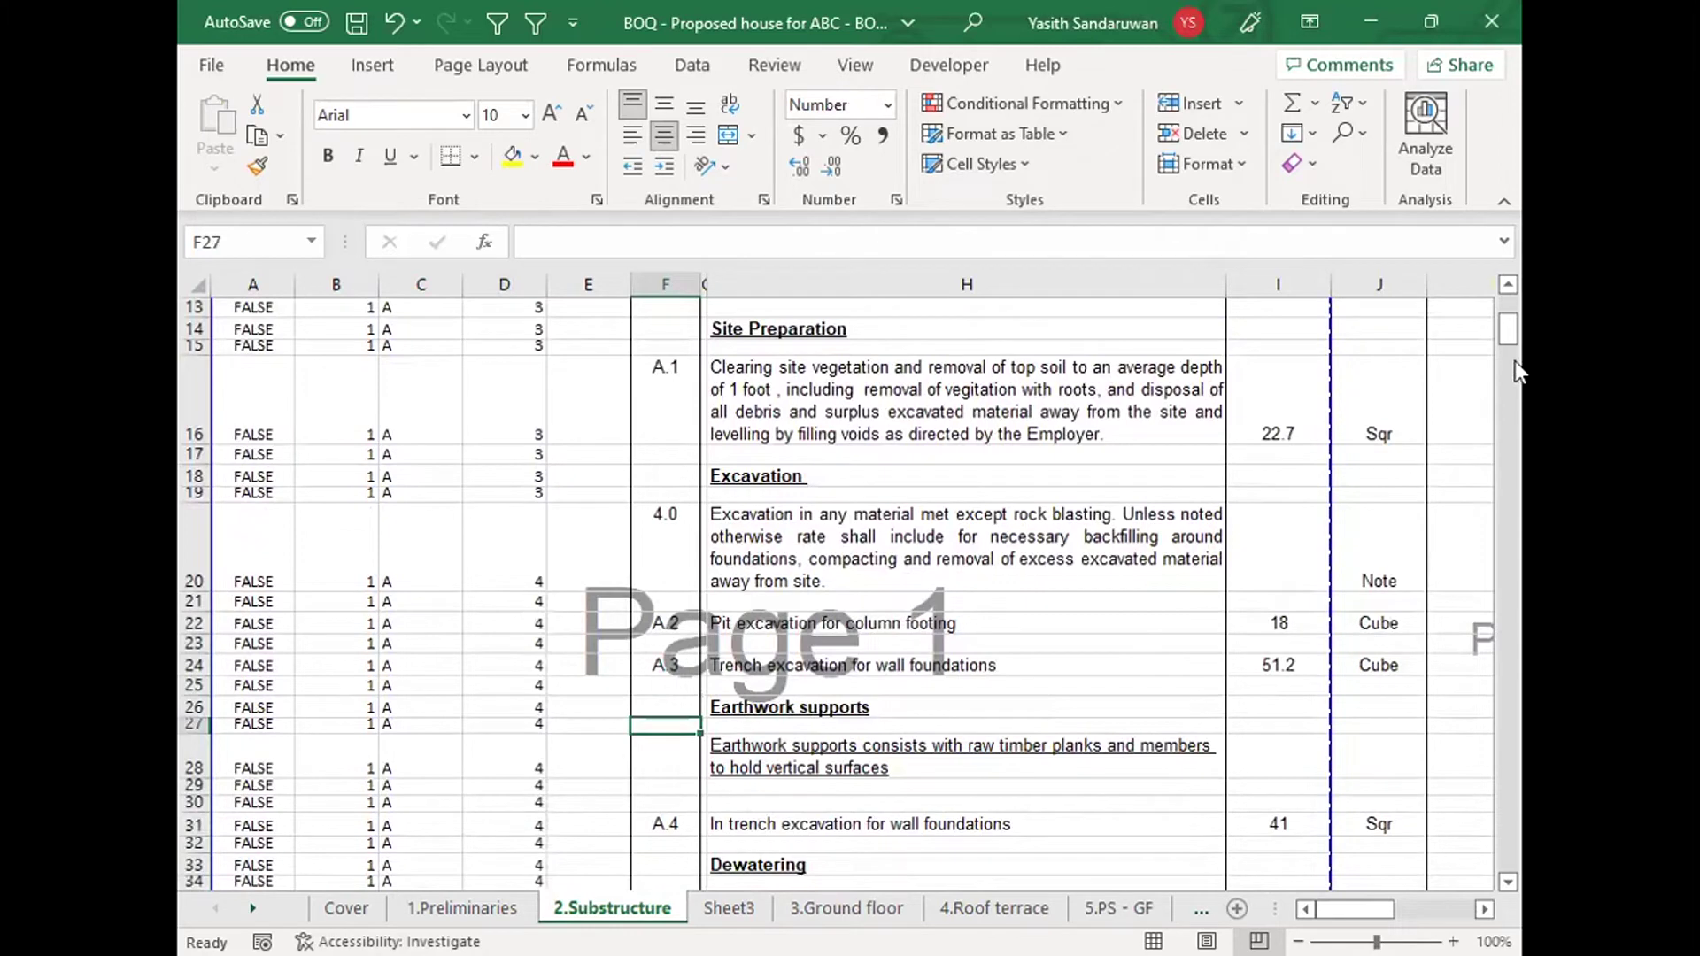
# Step: Examine the measured item numbering in the NO column for the Concrete Work and Masonry Work sections
pyautogui.moveTo(1510, 367); pyautogui.dragTo(686, 396)
pyautogui.click(679, 392)
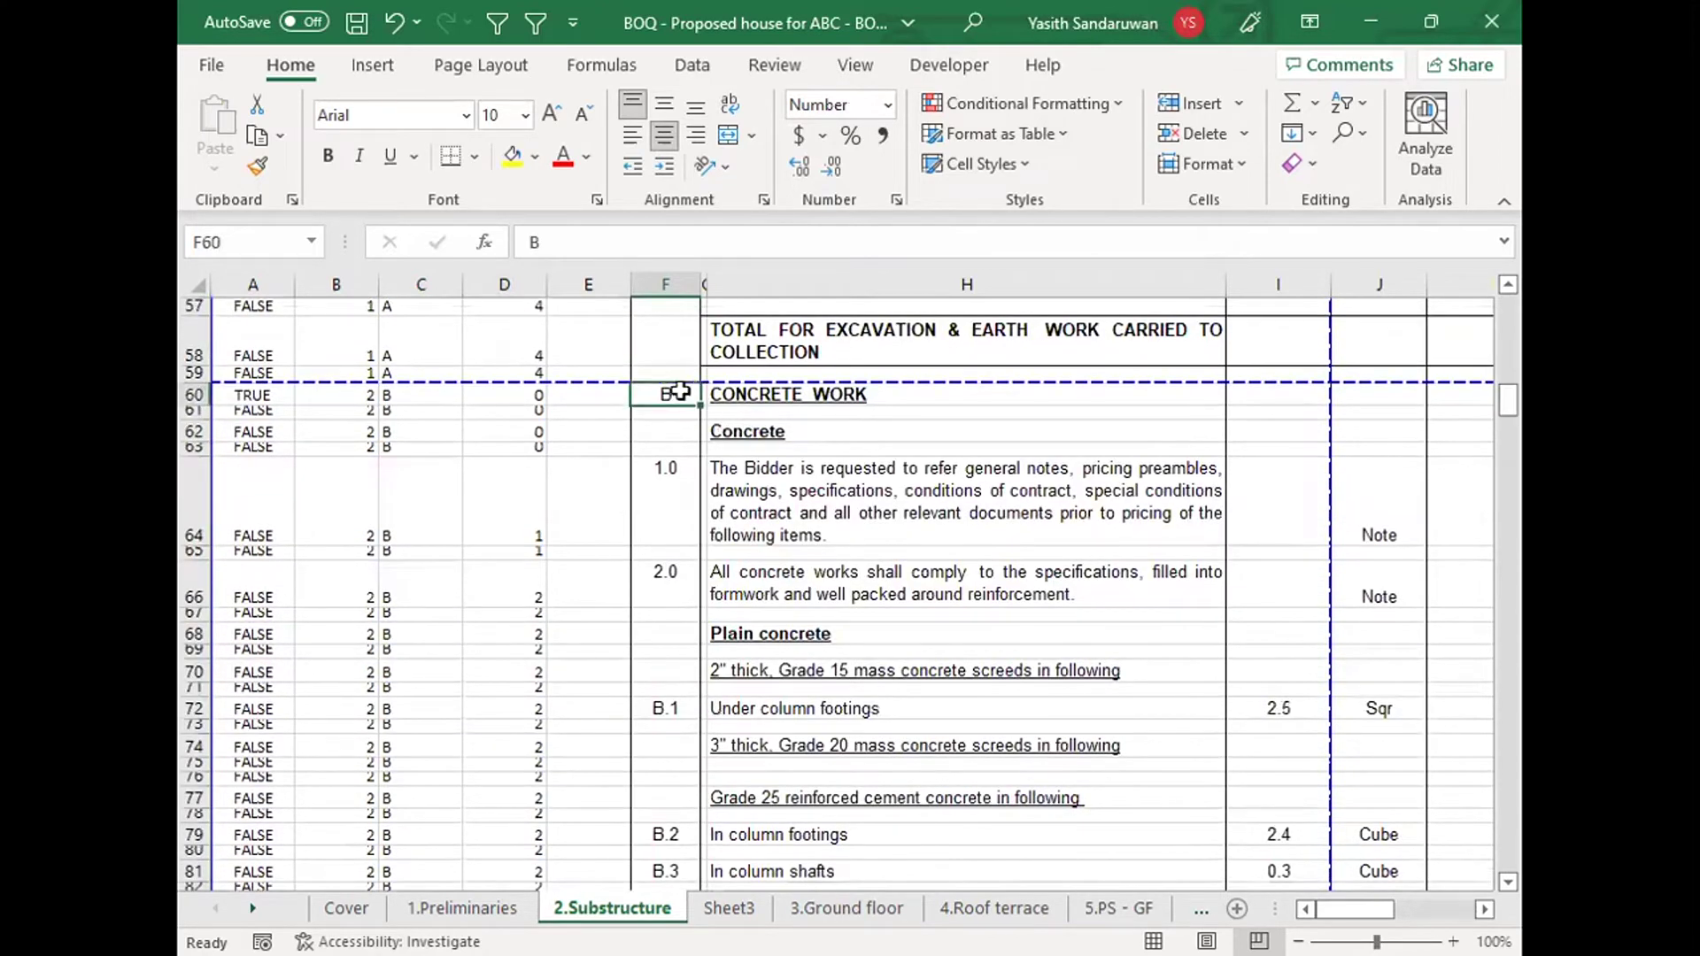
pyautogui.press('Down')
pyautogui.press('Down')
pyautogui.press('Down')
pyautogui.press('Down')
pyautogui.press('Down')
pyautogui.press('Down')
pyautogui.press('Down')
pyautogui.press('Down')
pyautogui.press('Down')
pyautogui.press('Down')
pyautogui.press('Down')
pyautogui.press('Down')
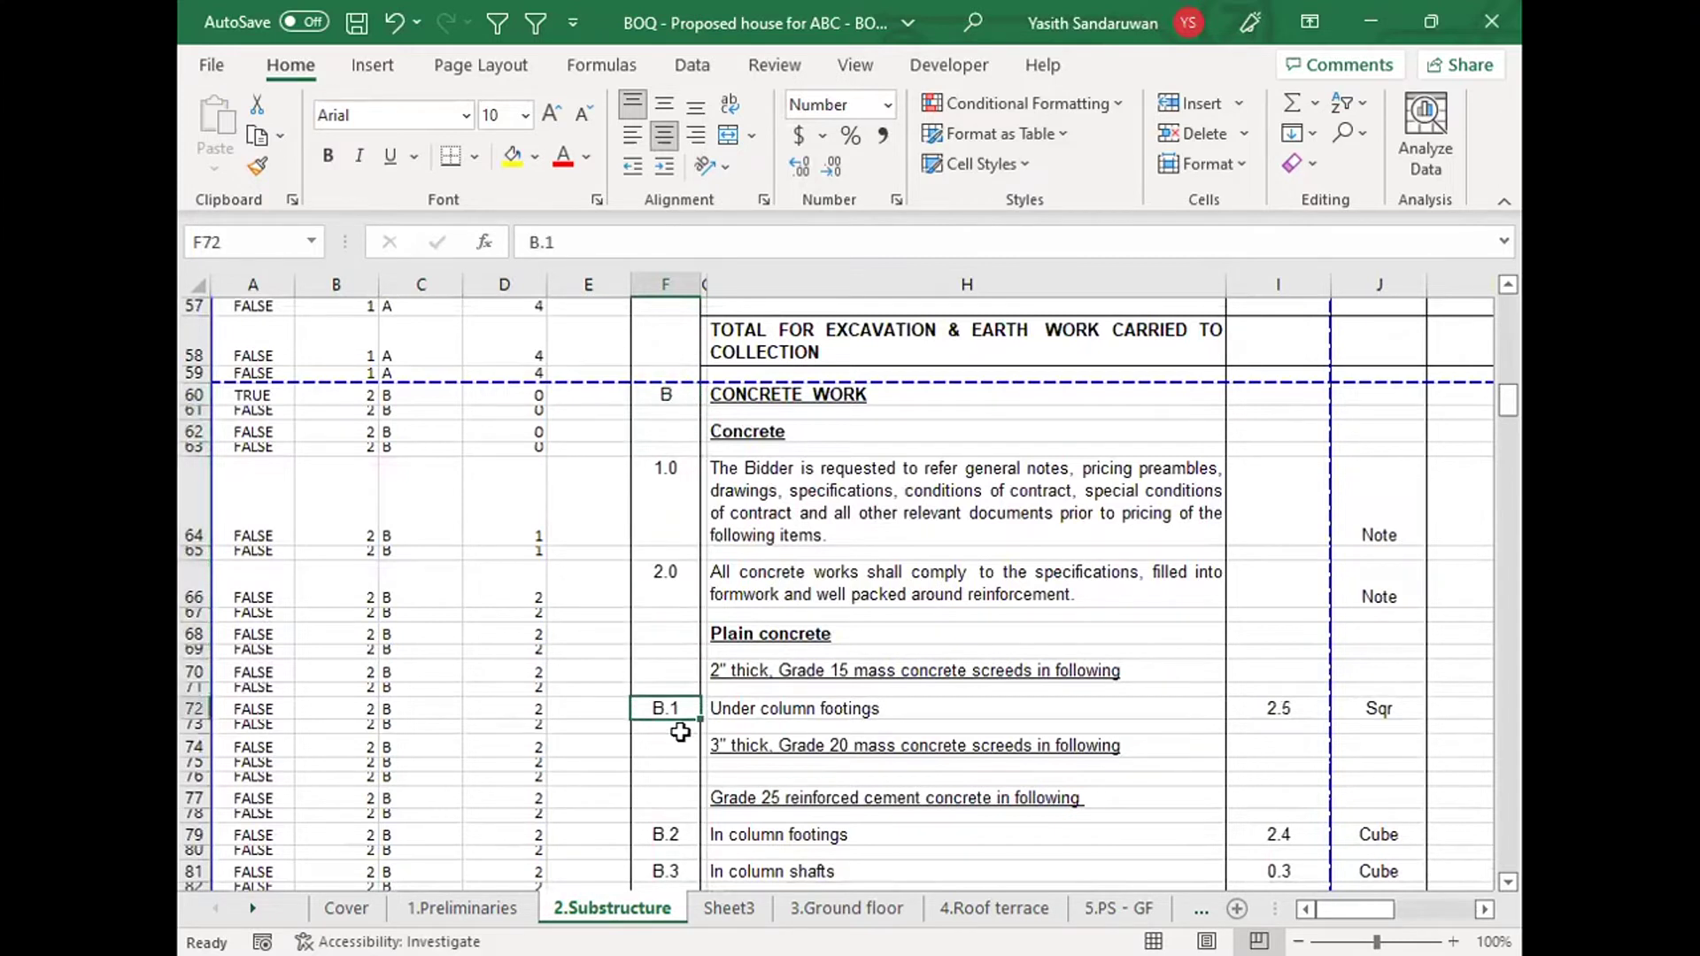
pyautogui.press('Down')
pyautogui.press('Down')
pyautogui.press('Down')
pyautogui.press('Down')
pyautogui.press('Down')
pyautogui.press('Down')
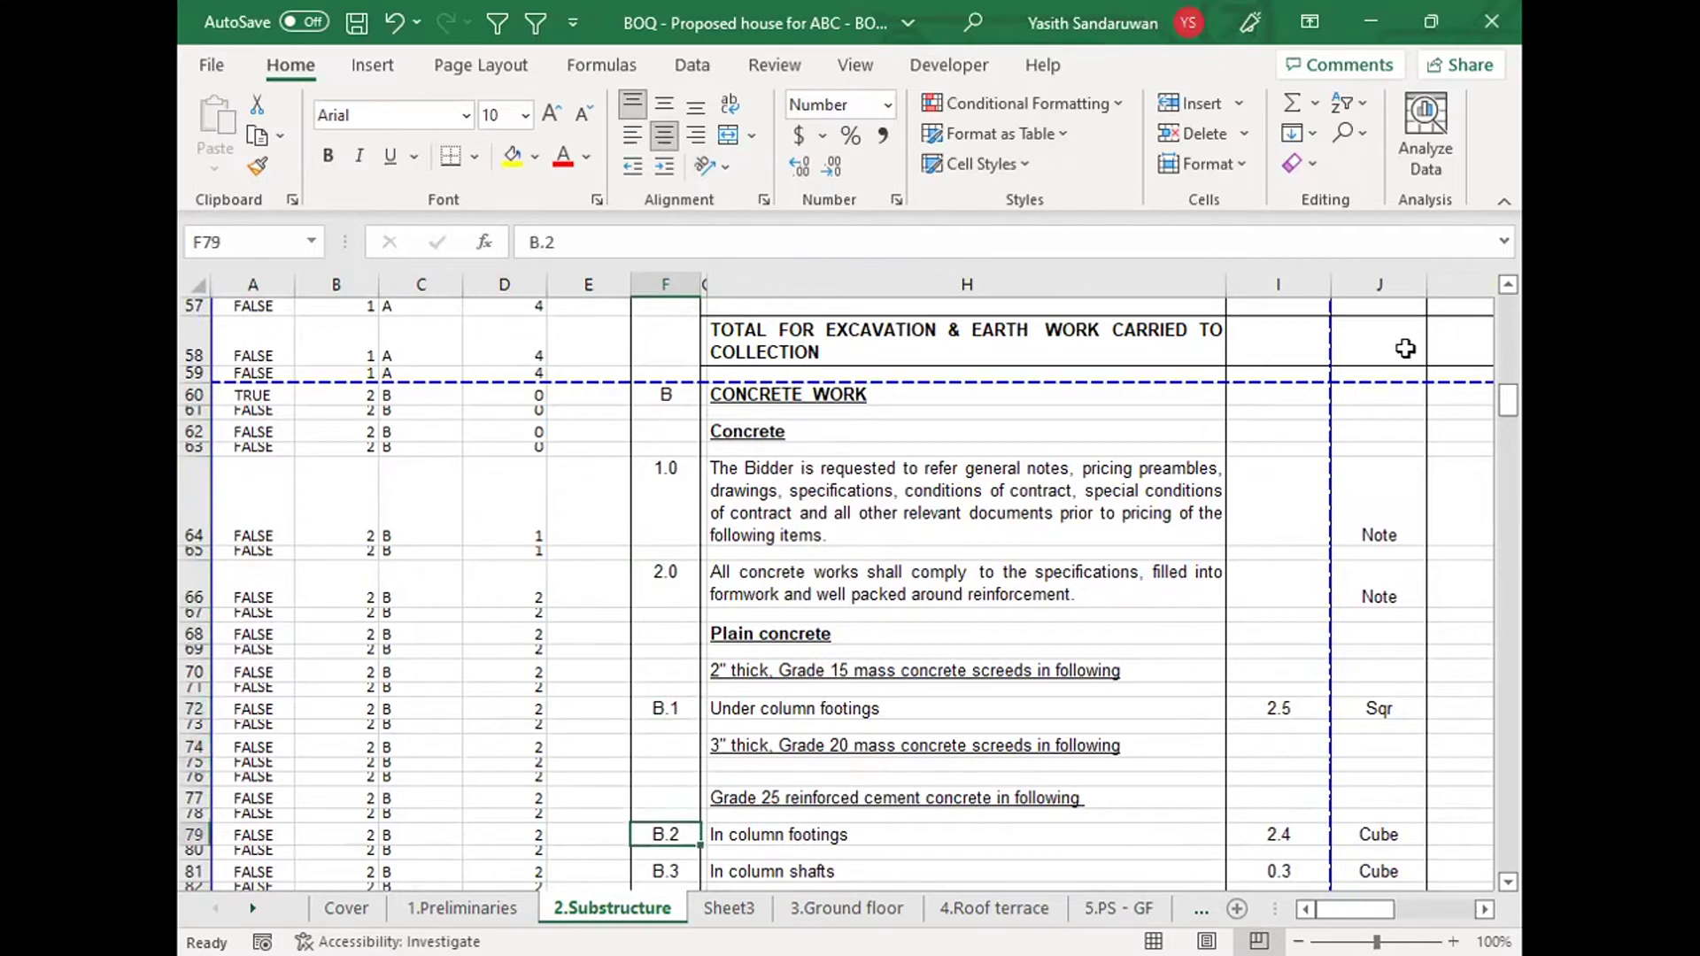
pyautogui.moveTo(1516, 407); pyautogui.dragTo(1512, 590)
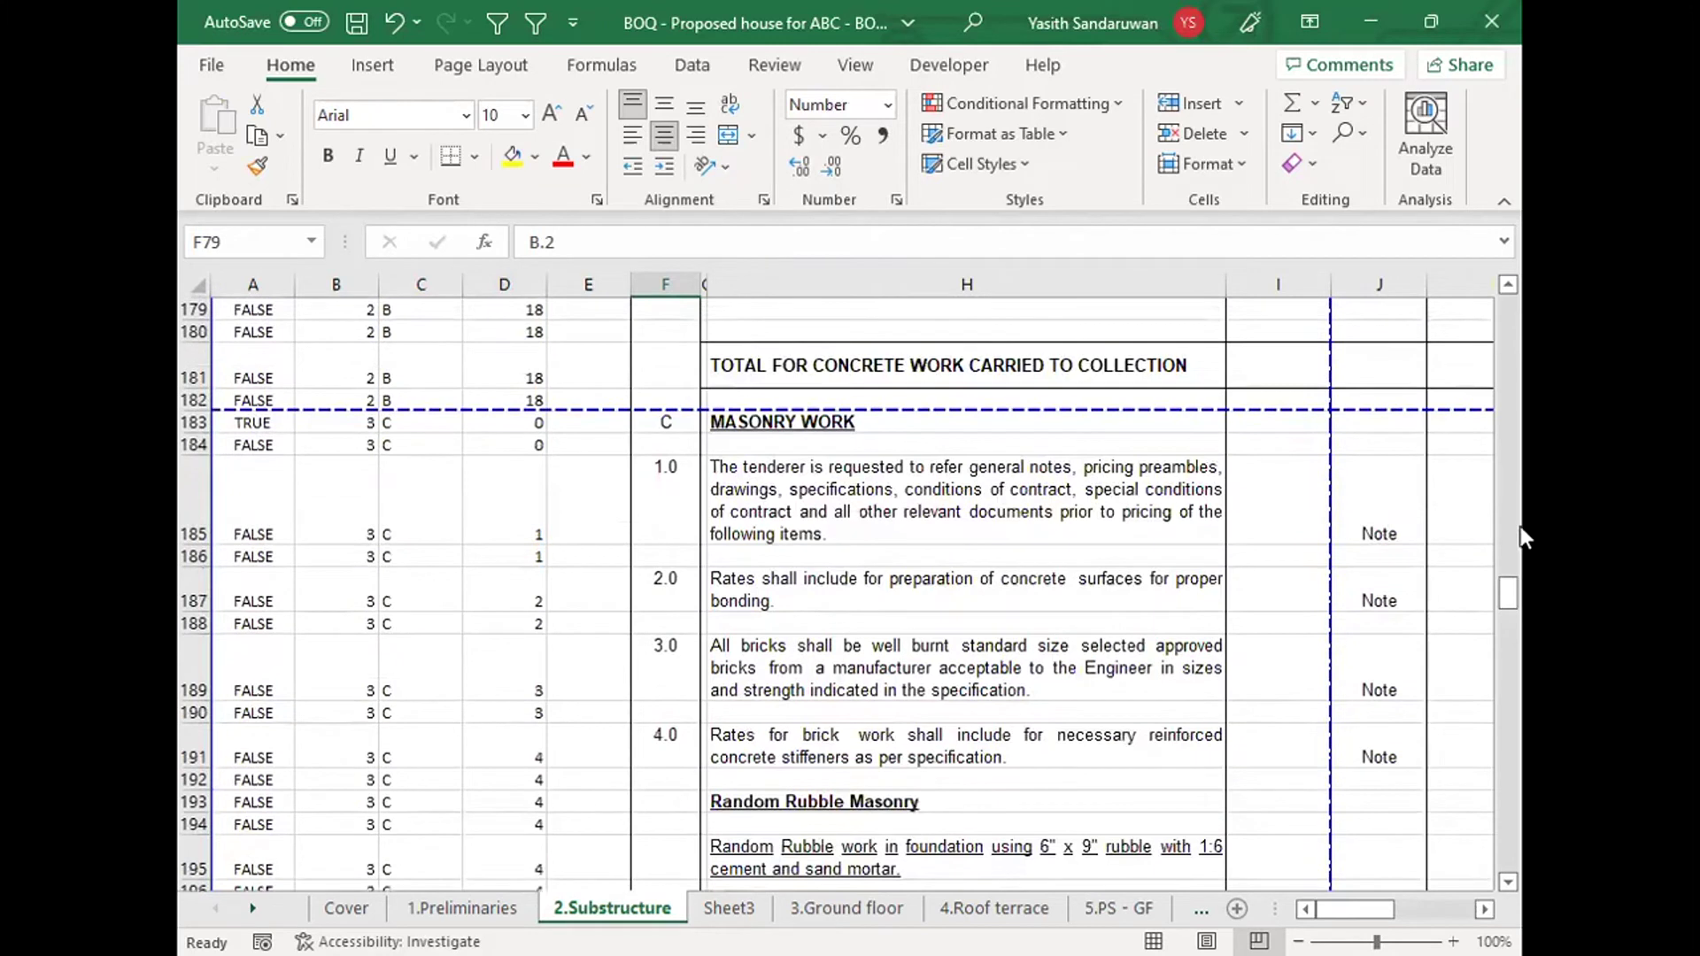
pyautogui.click(1508, 618)
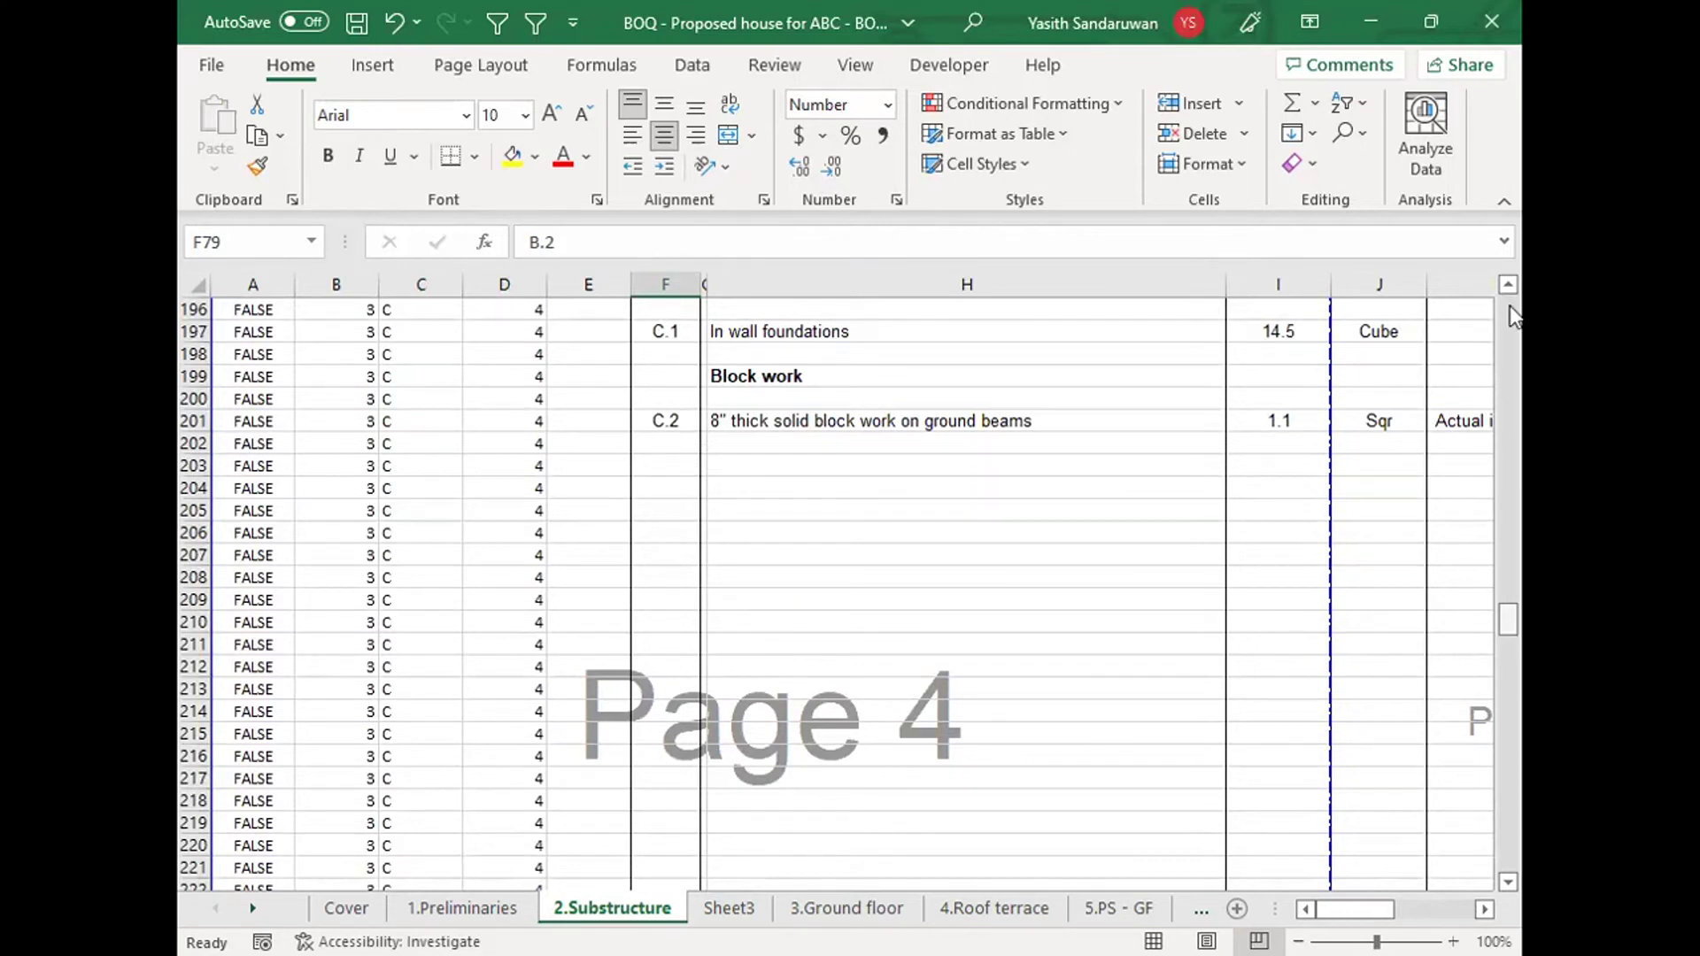
# Step: Start an IF formula in E6 that returns 0 when the heading flag in A6 is TRUE: =if(A6=true,0,
pyautogui.scroll(20, 712, 381)
pyautogui.click(599, 445)
pyautogui.write('=')
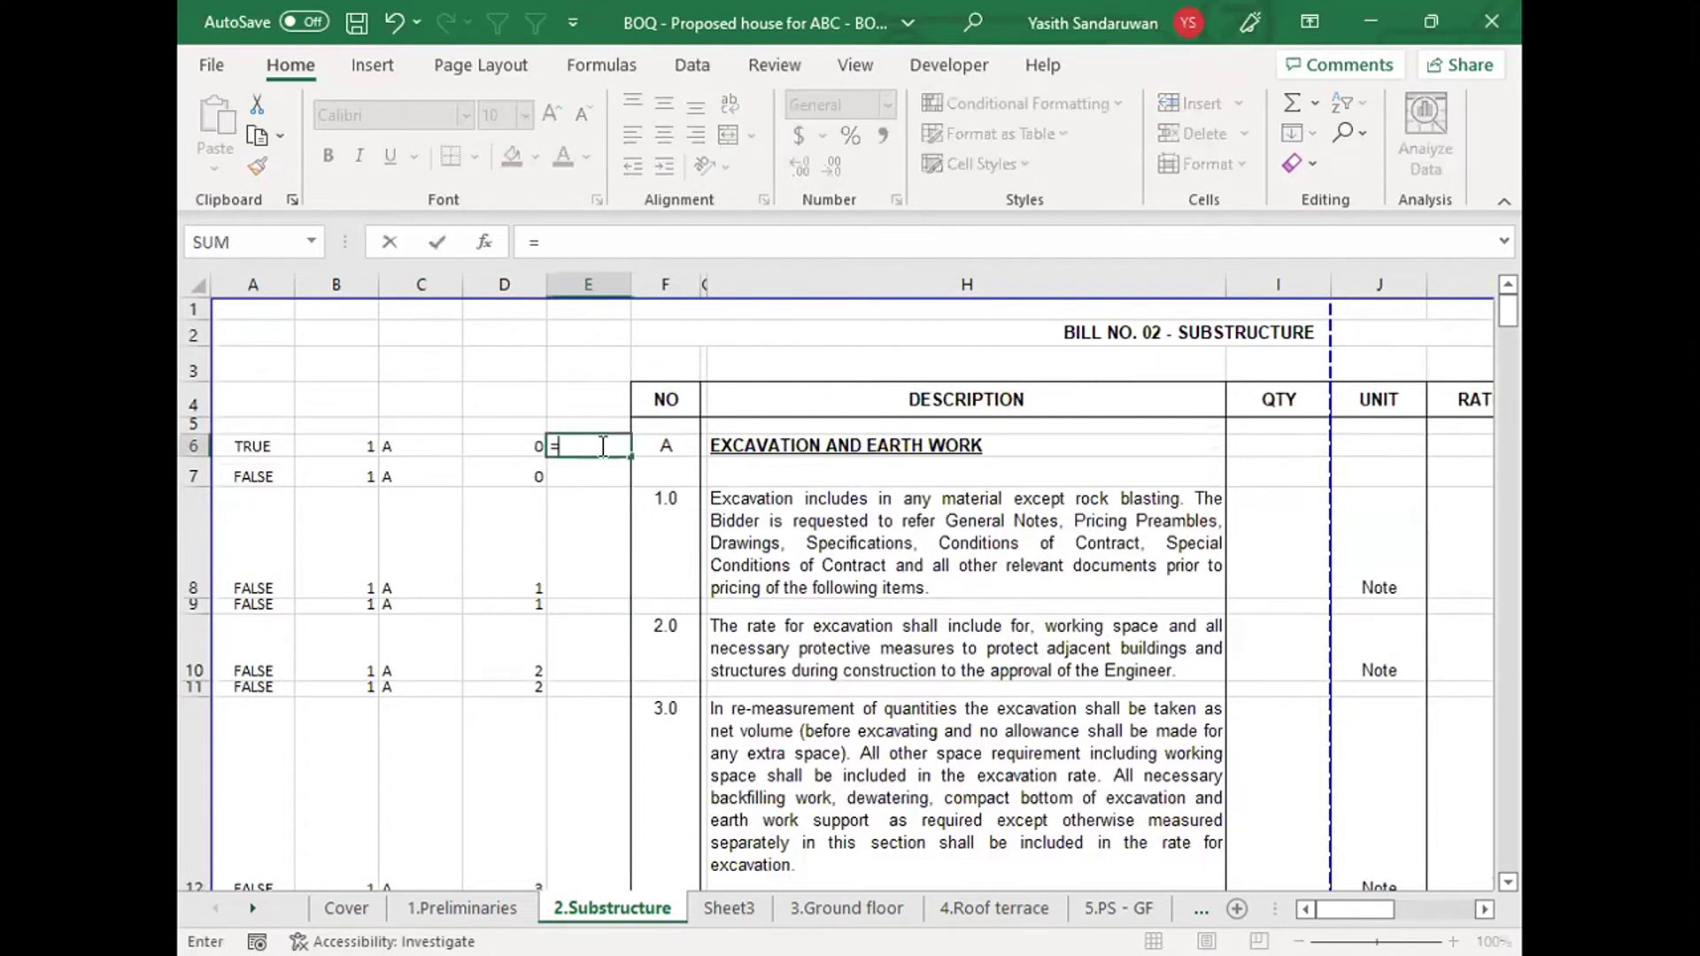
pyautogui.write('if(')
pyautogui.click(248, 443)
pyautogui.write('=t')
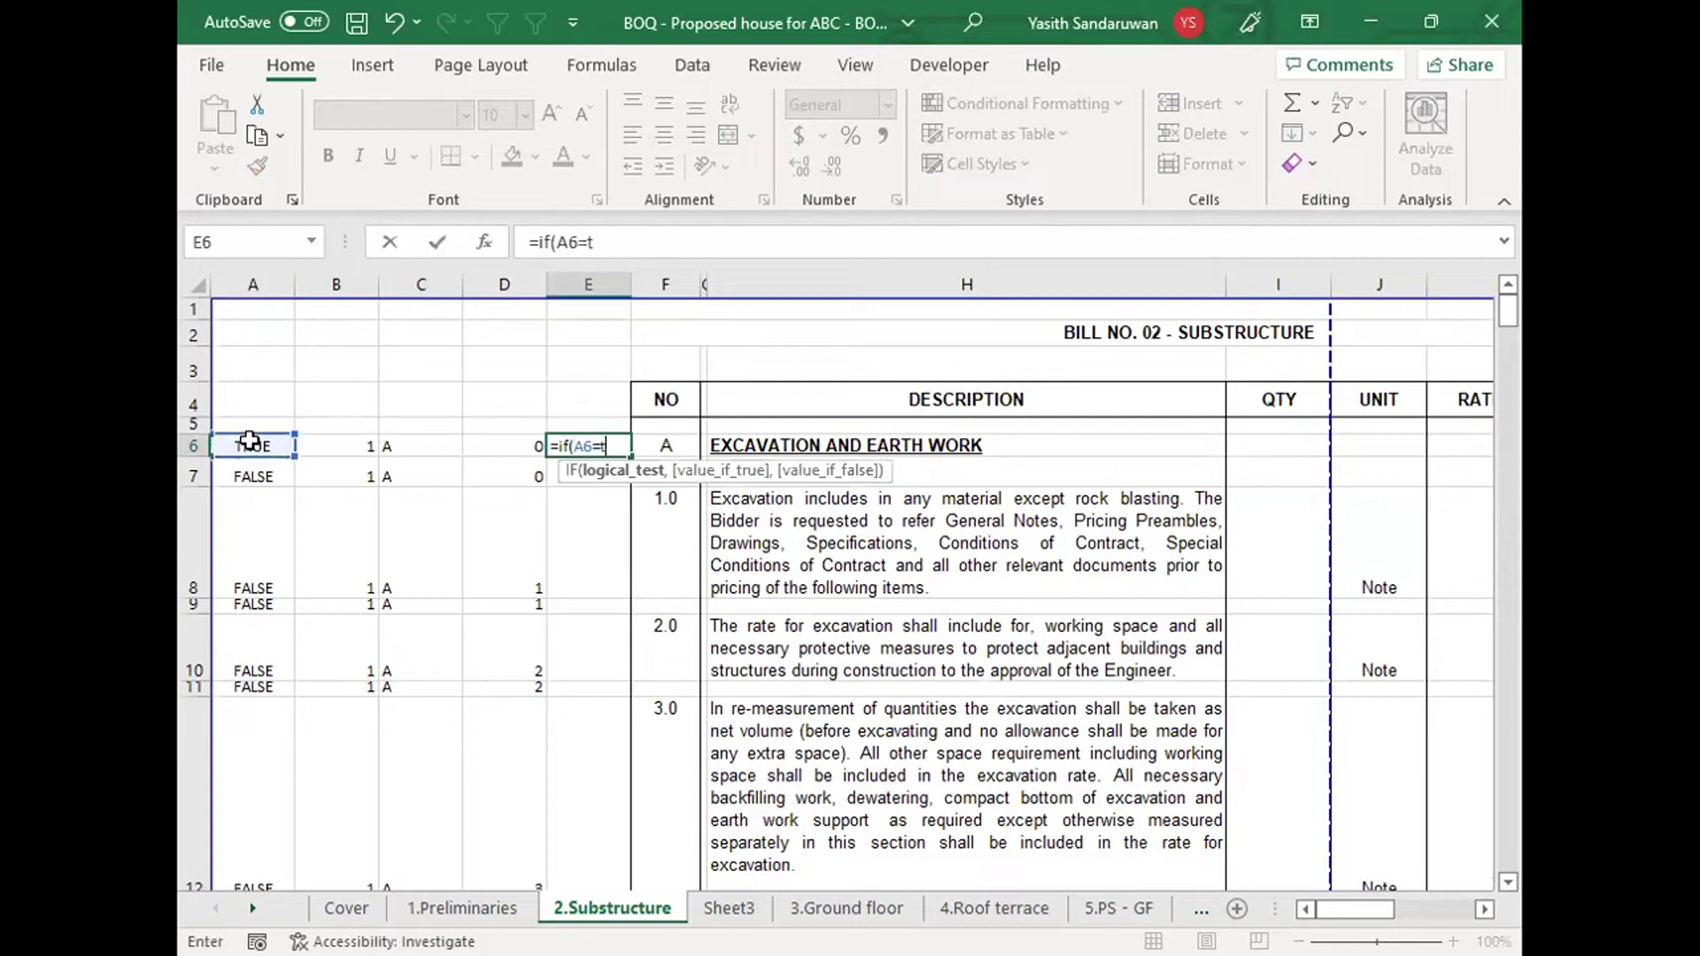
pyautogui.write('rue')
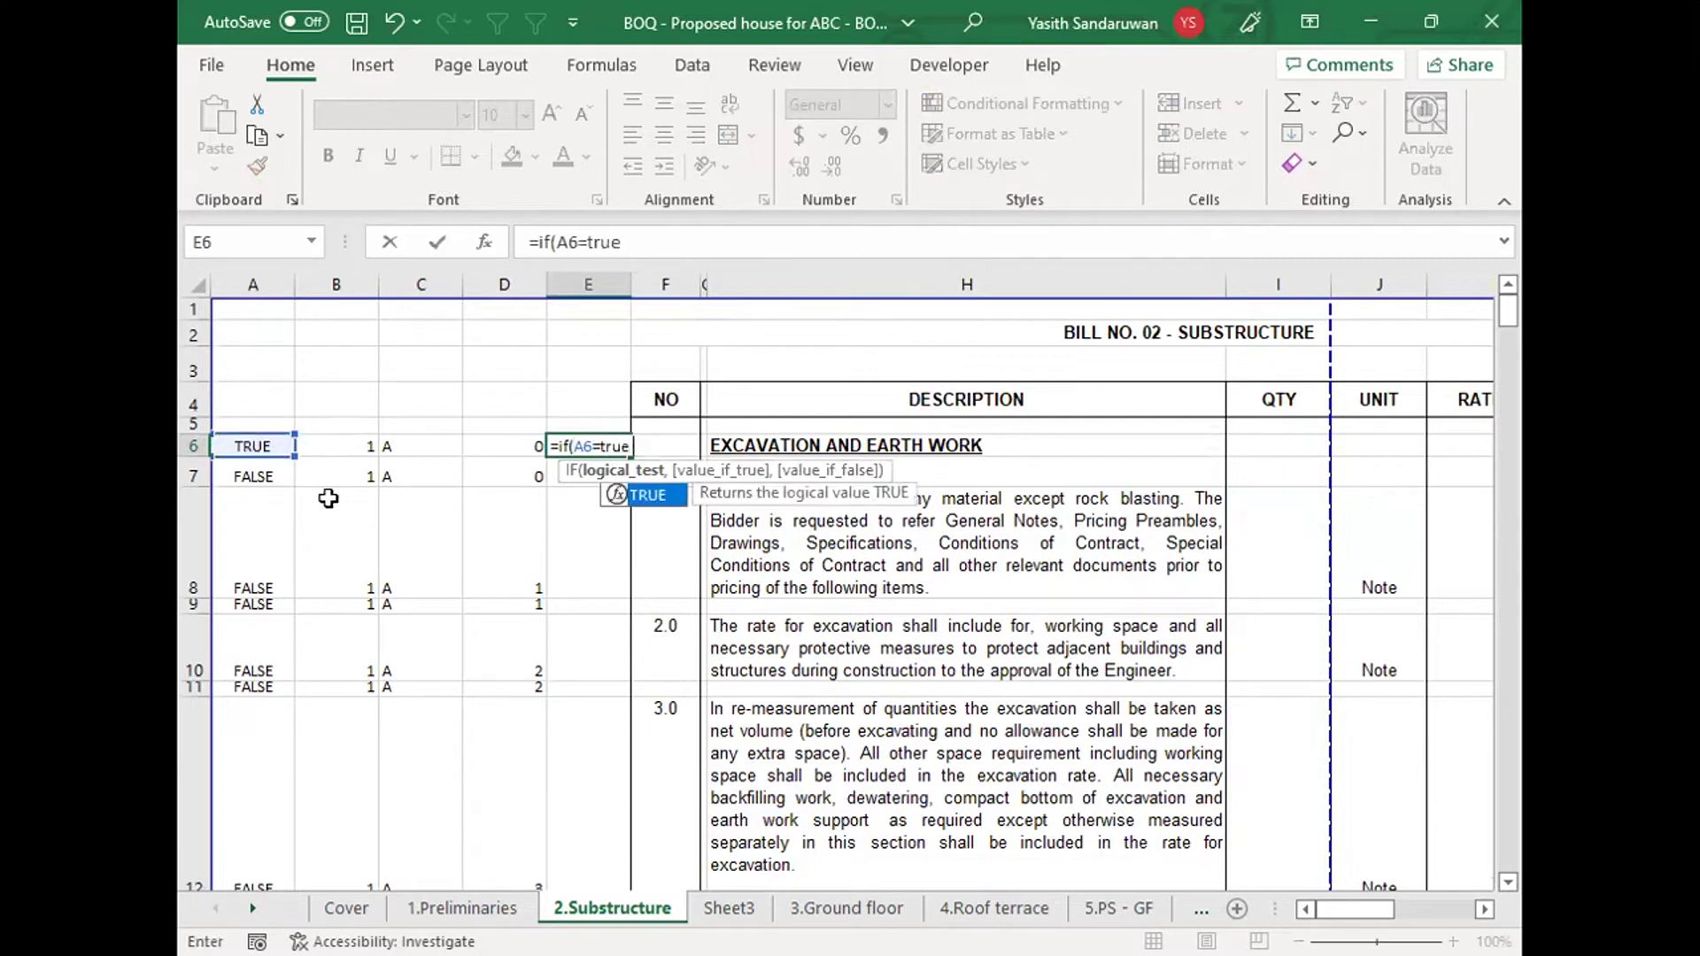
pyautogui.write(',')
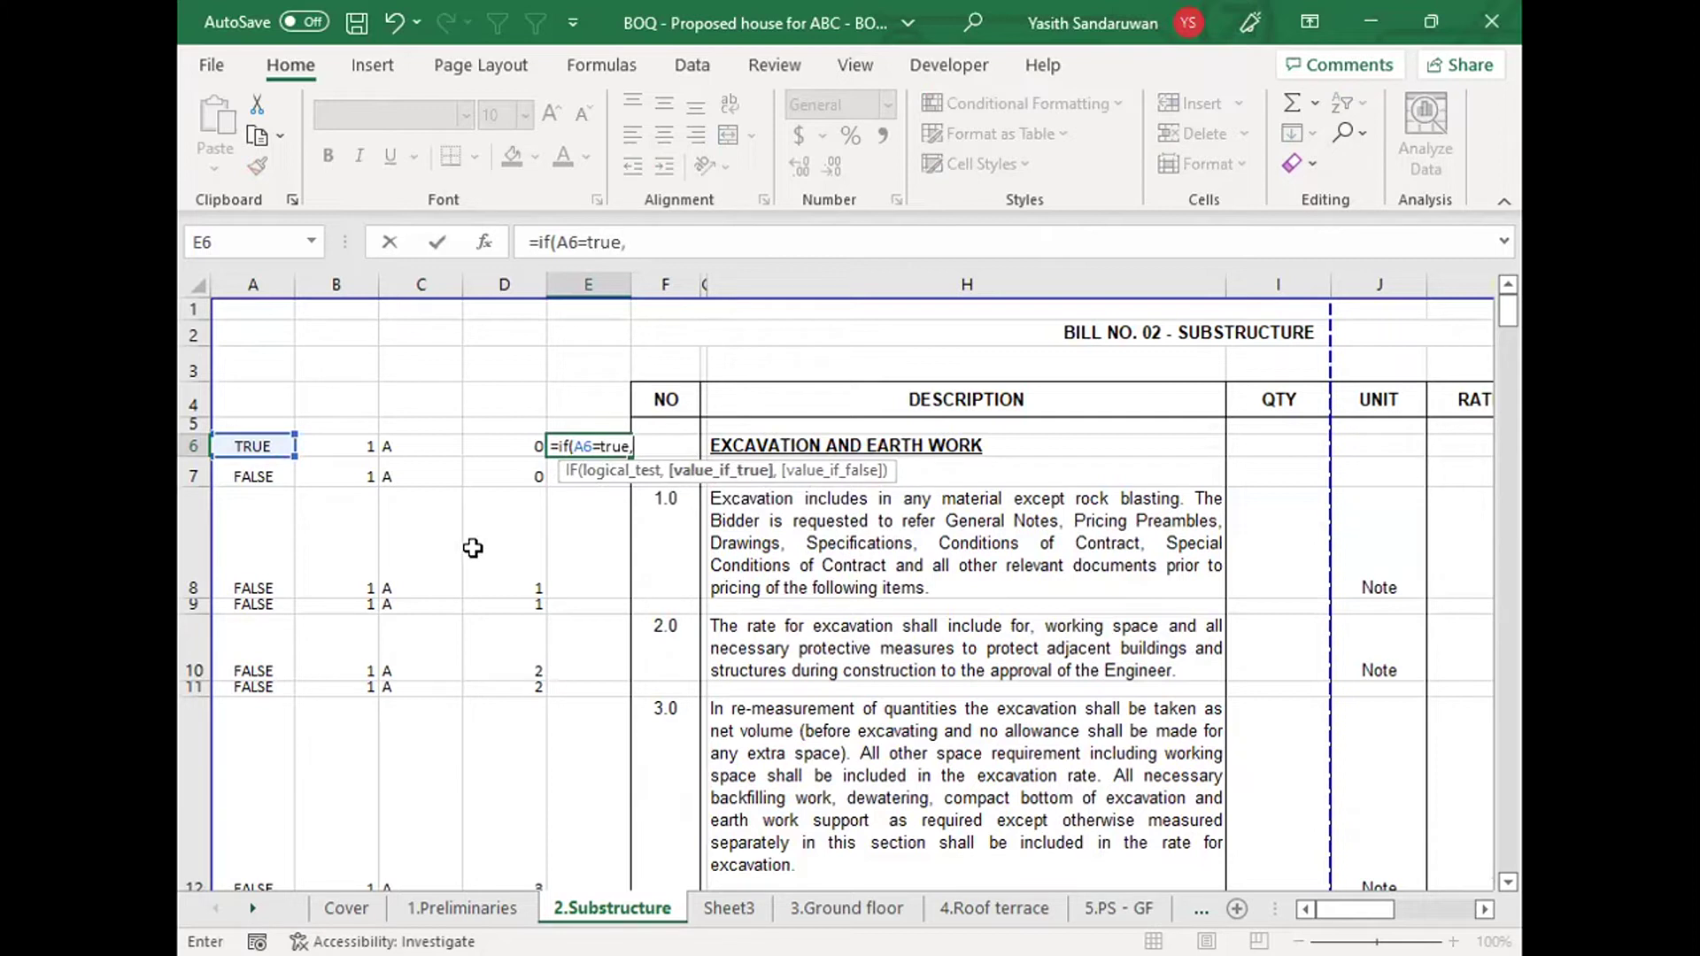
pyautogui.write('0,')
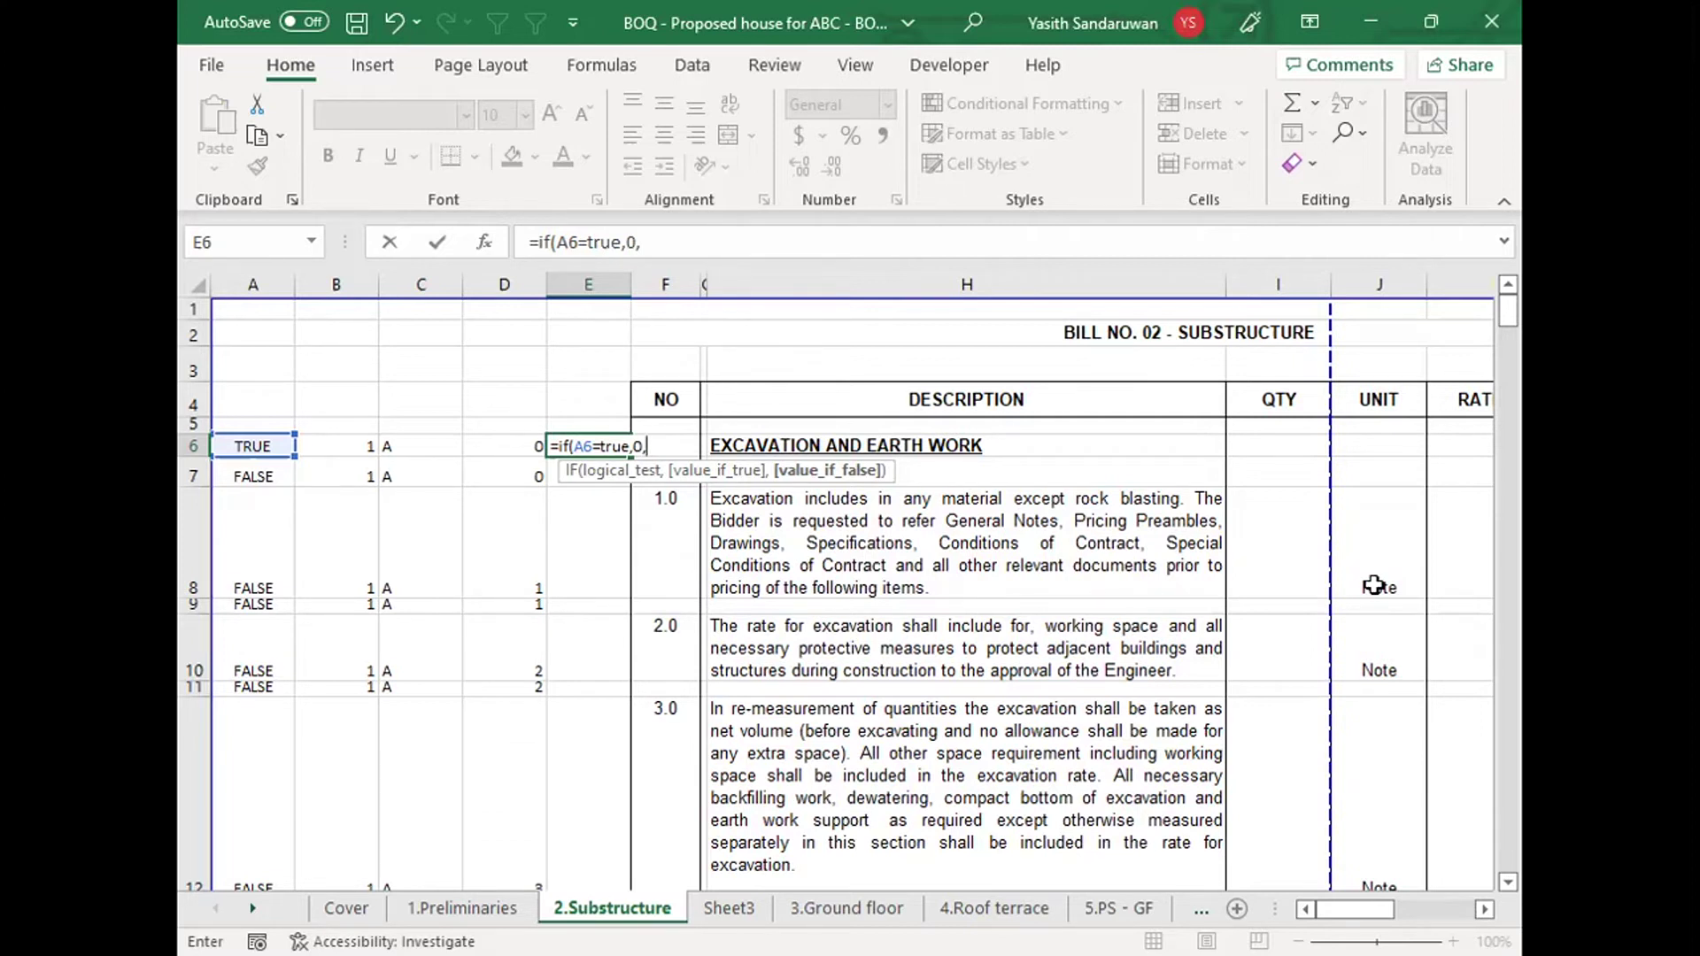
# Step: Add a nested IF to the E6 formula that tests the unit in J6 for neither blank nor note: if(and(J6<>"",J6<>"note"),
pyautogui.write('if')
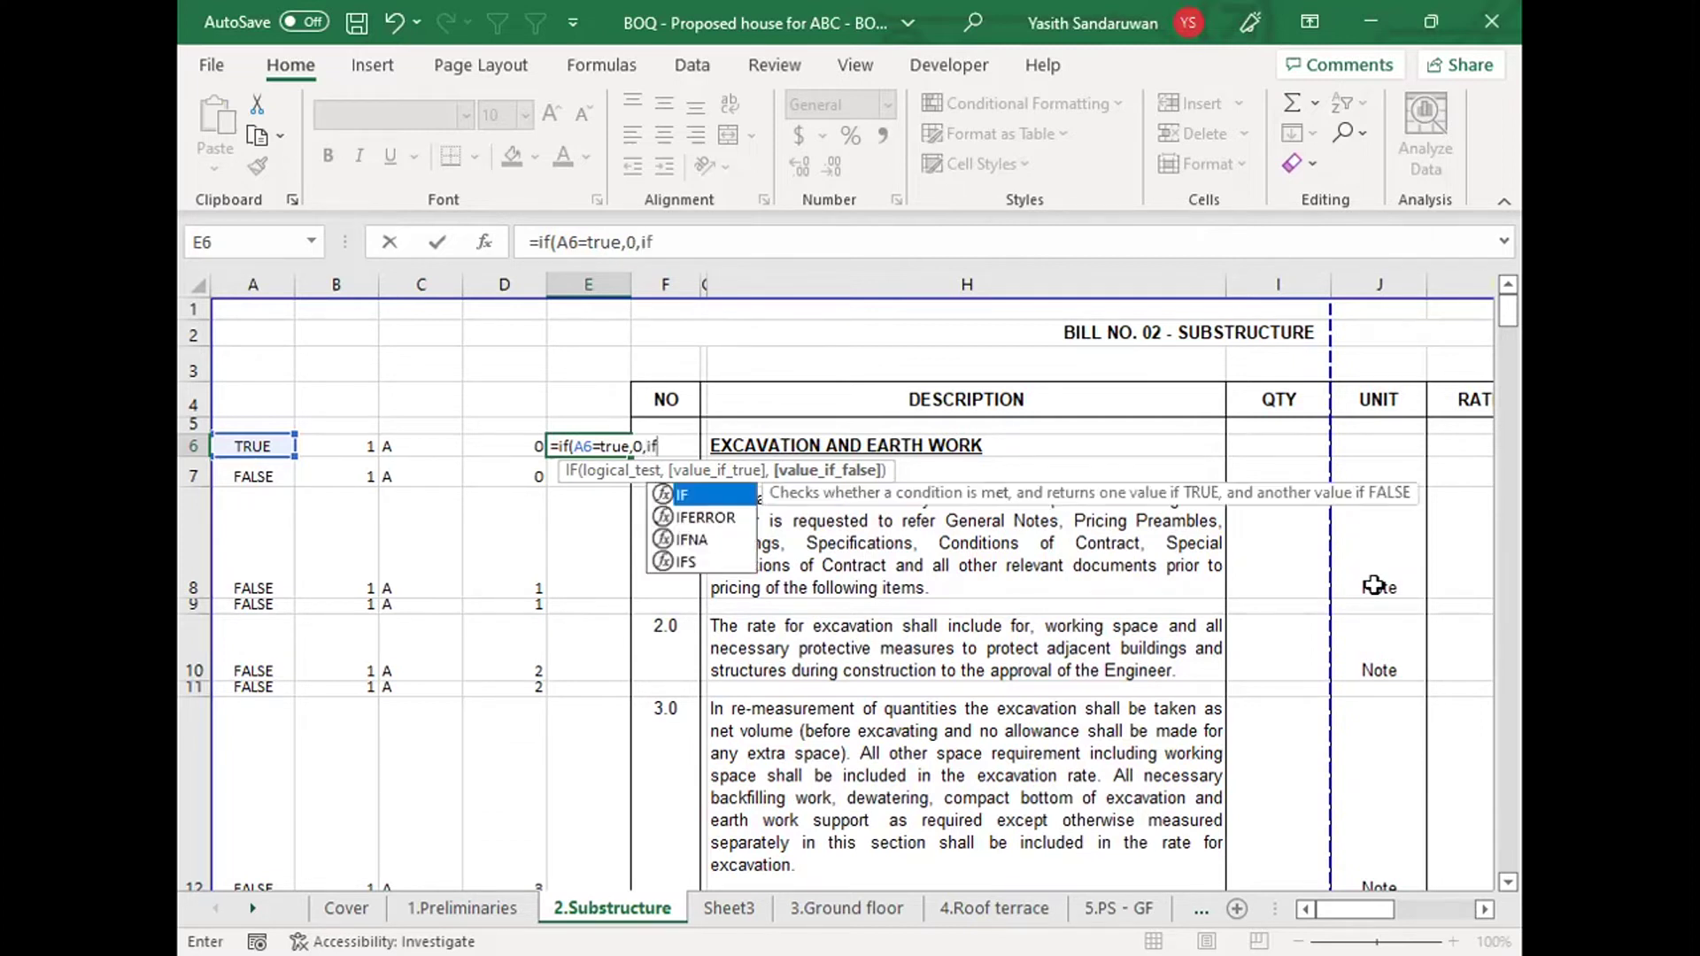
pyautogui.write('(')
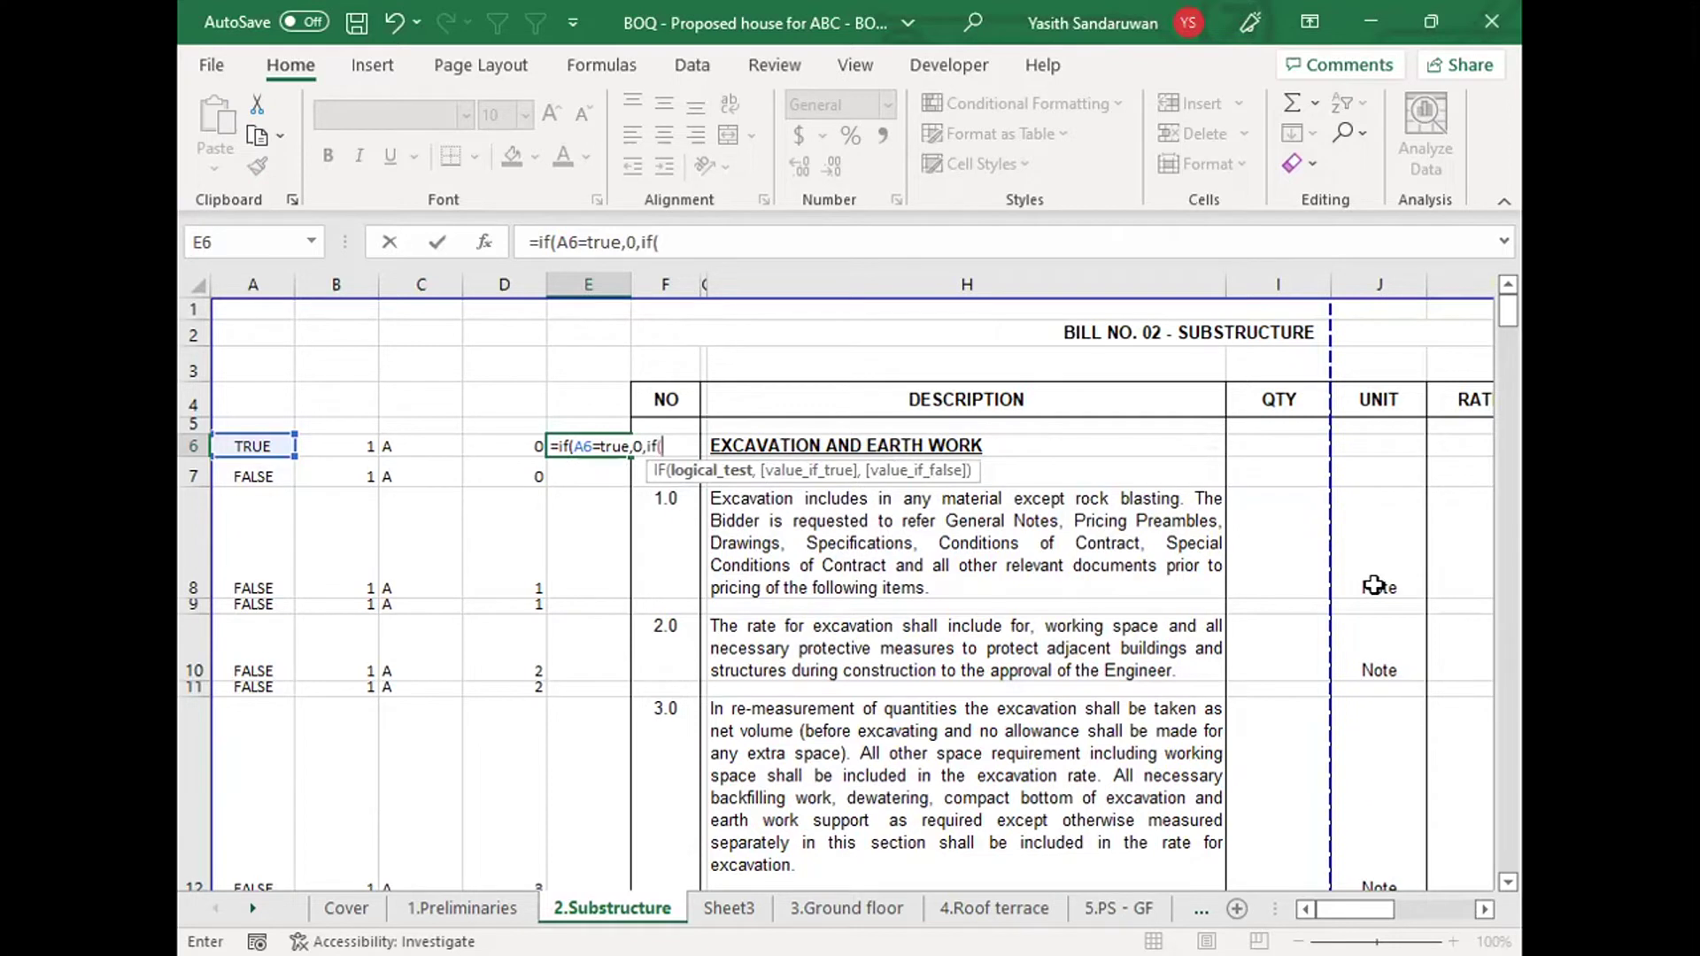
pyautogui.write('and(')
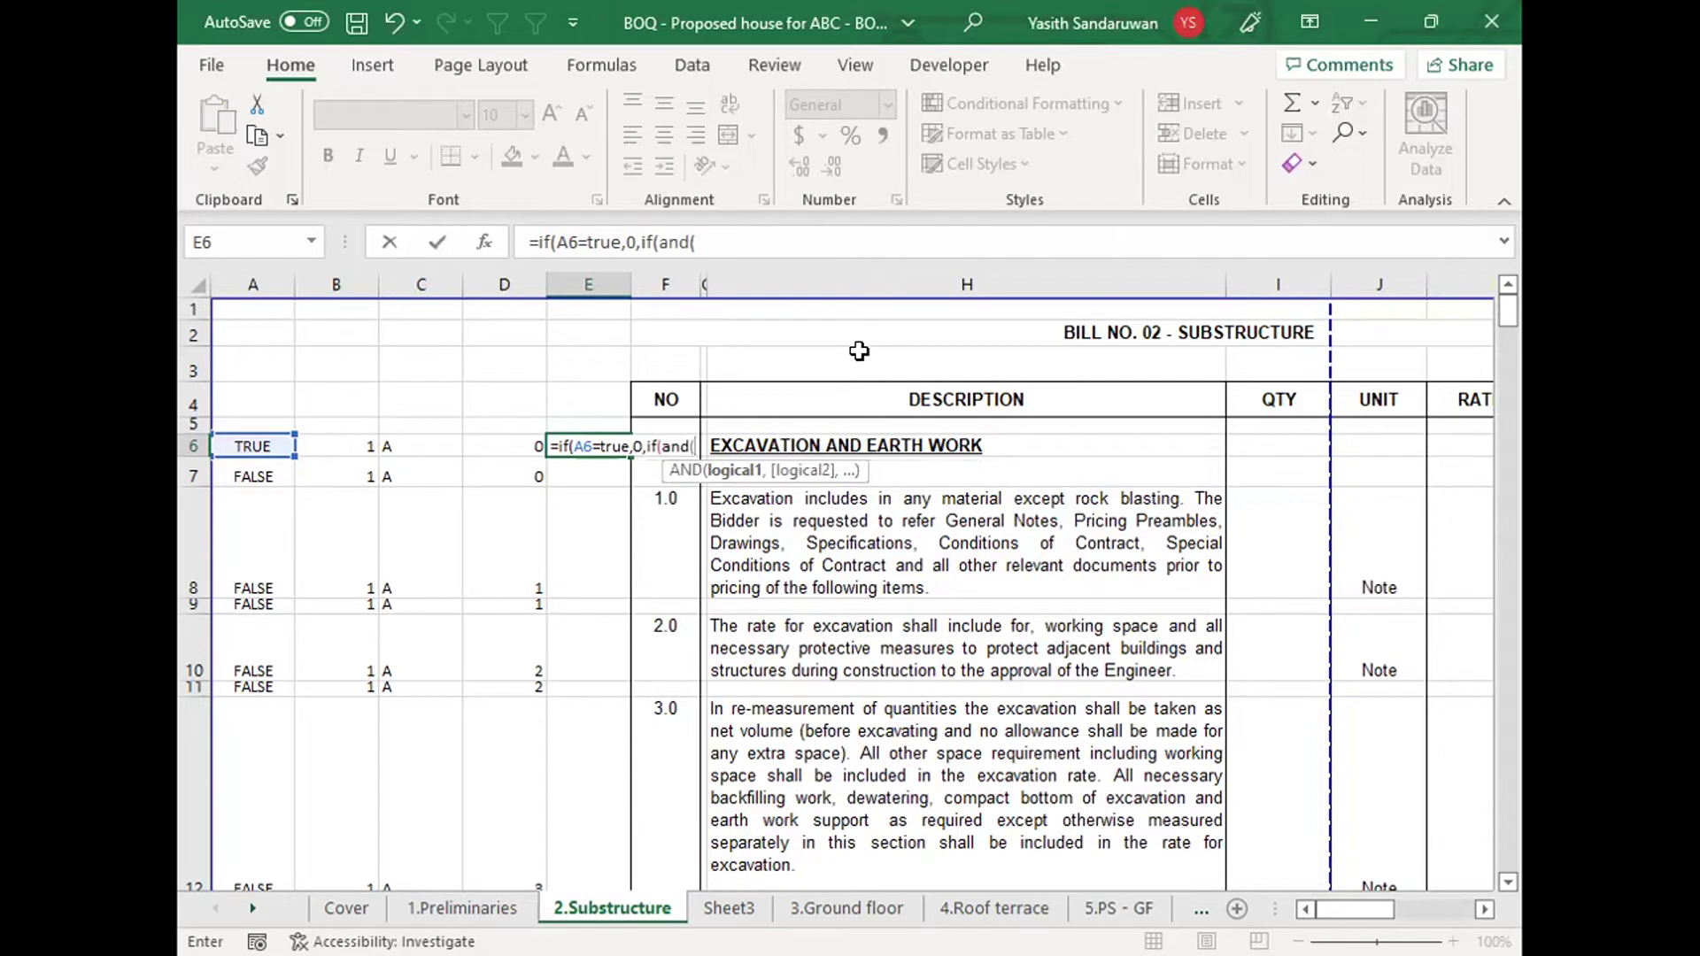
pyautogui.click(1374, 443)
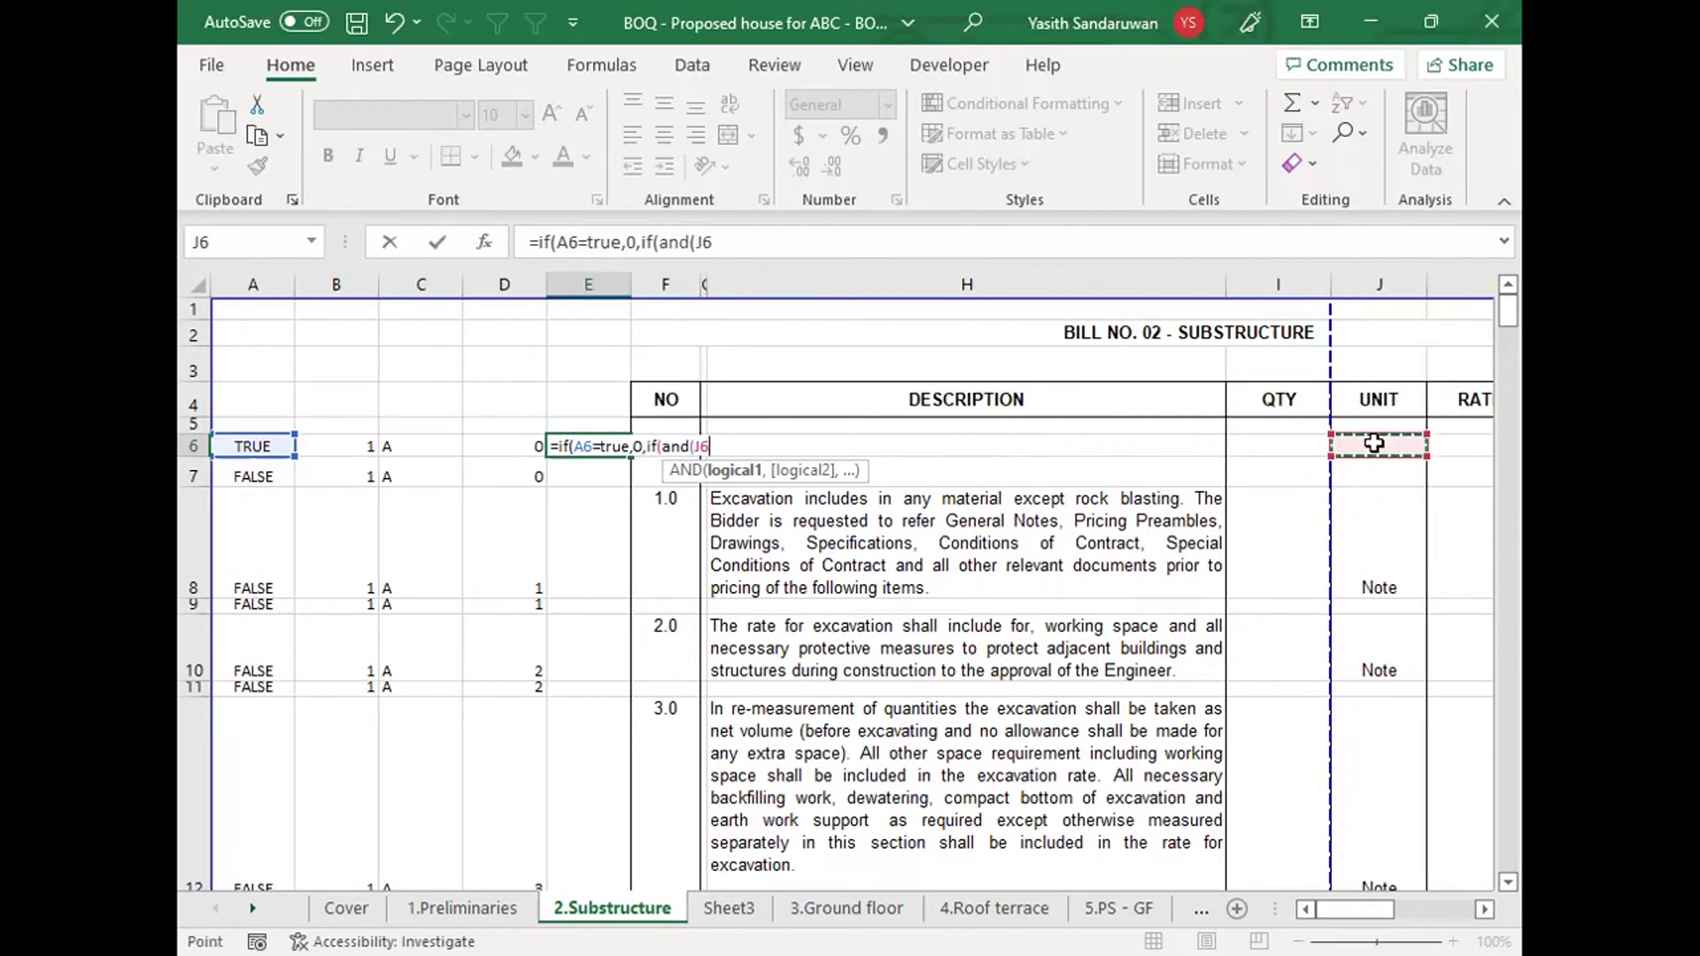
pyautogui.write('<>"",')
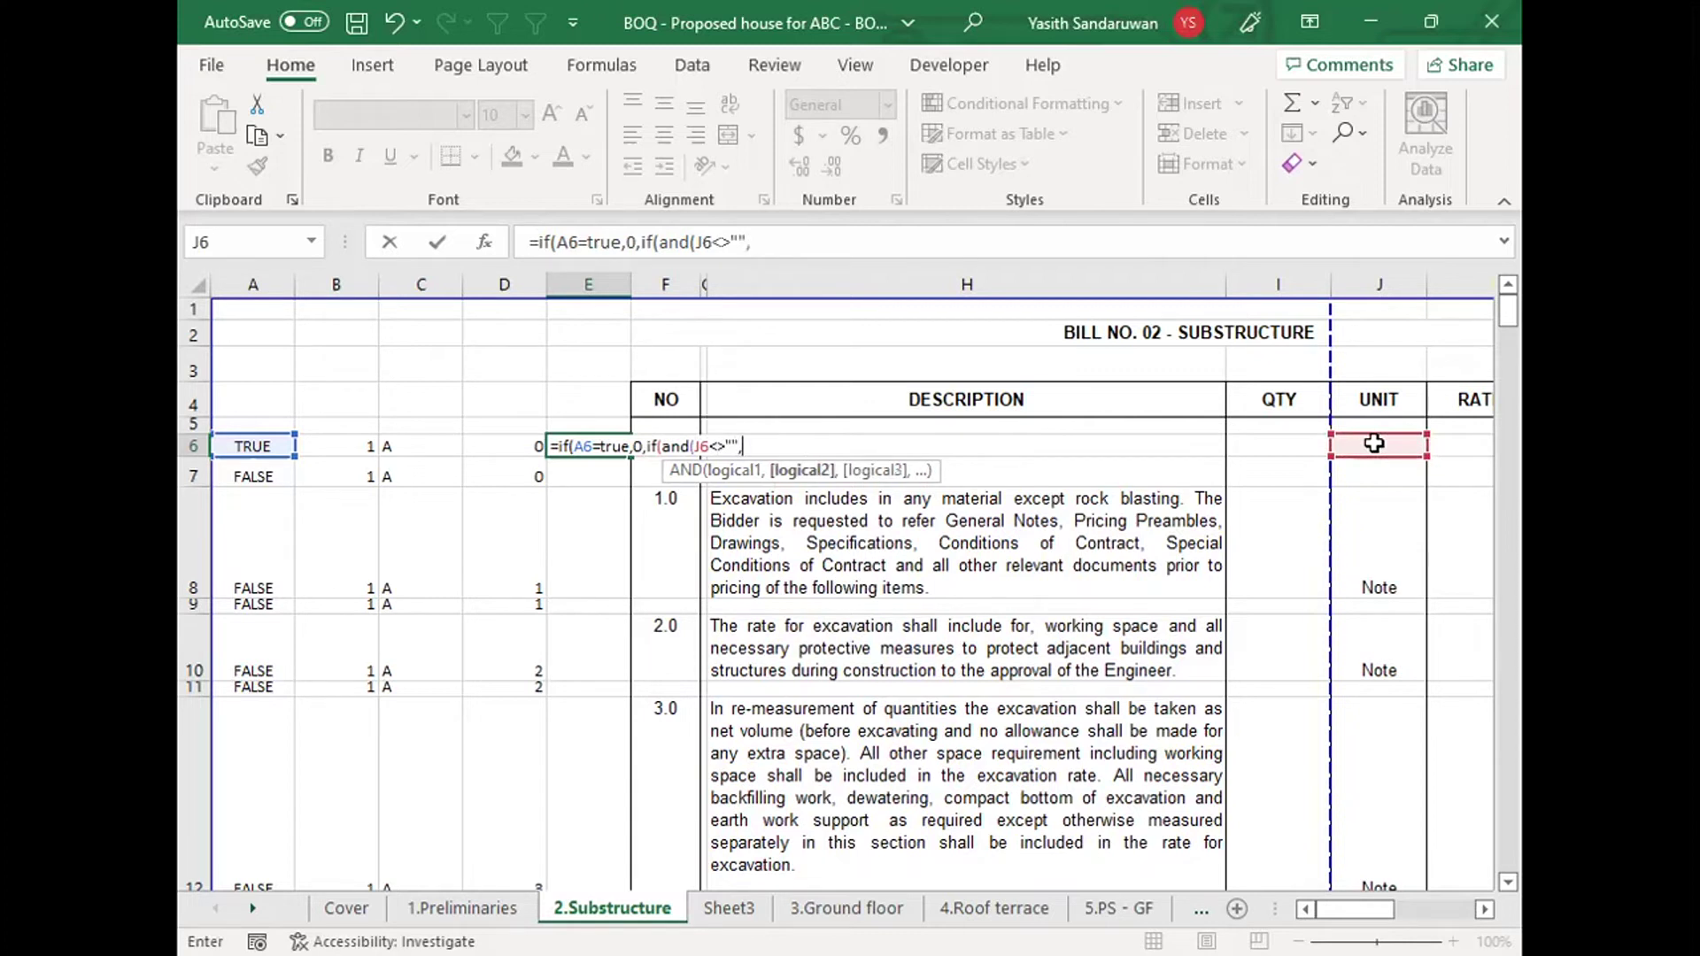
pyautogui.click(1373, 443)
pyautogui.write('<>"note"')
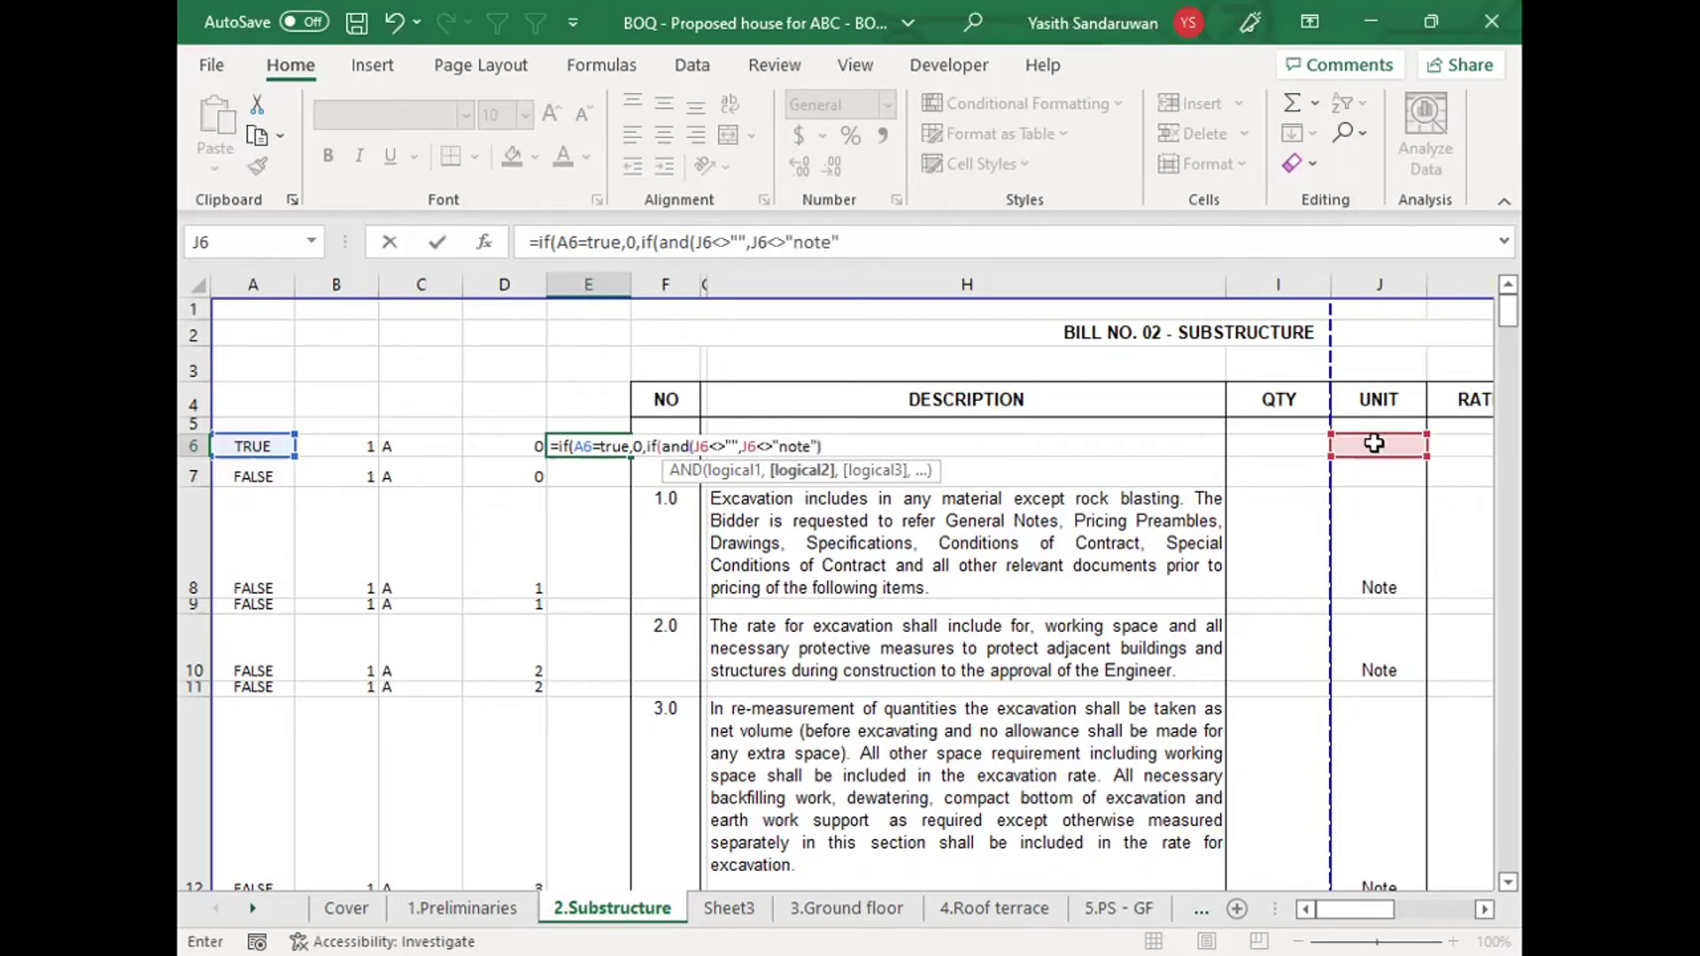
pyautogui.write('),')
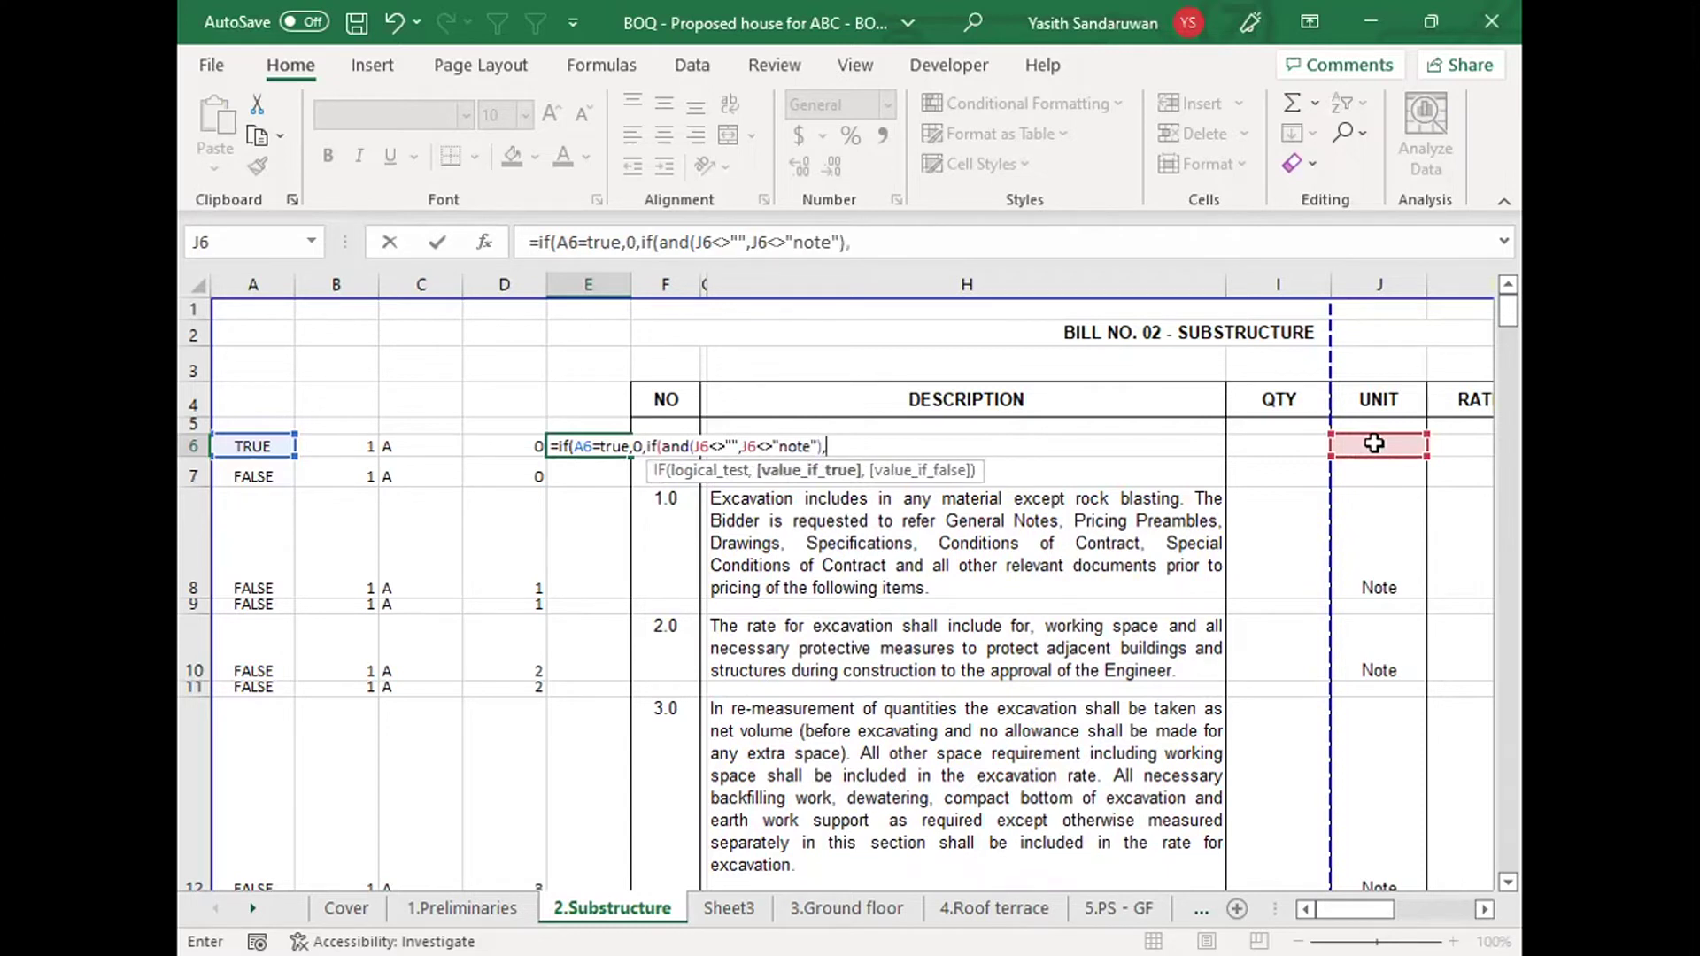
# Step: Complete the E6 formula with E5+1 as the true result and E5 as the false result, and fill it down column E
pyautogui.click(572, 424)
pyautogui.write('+1')
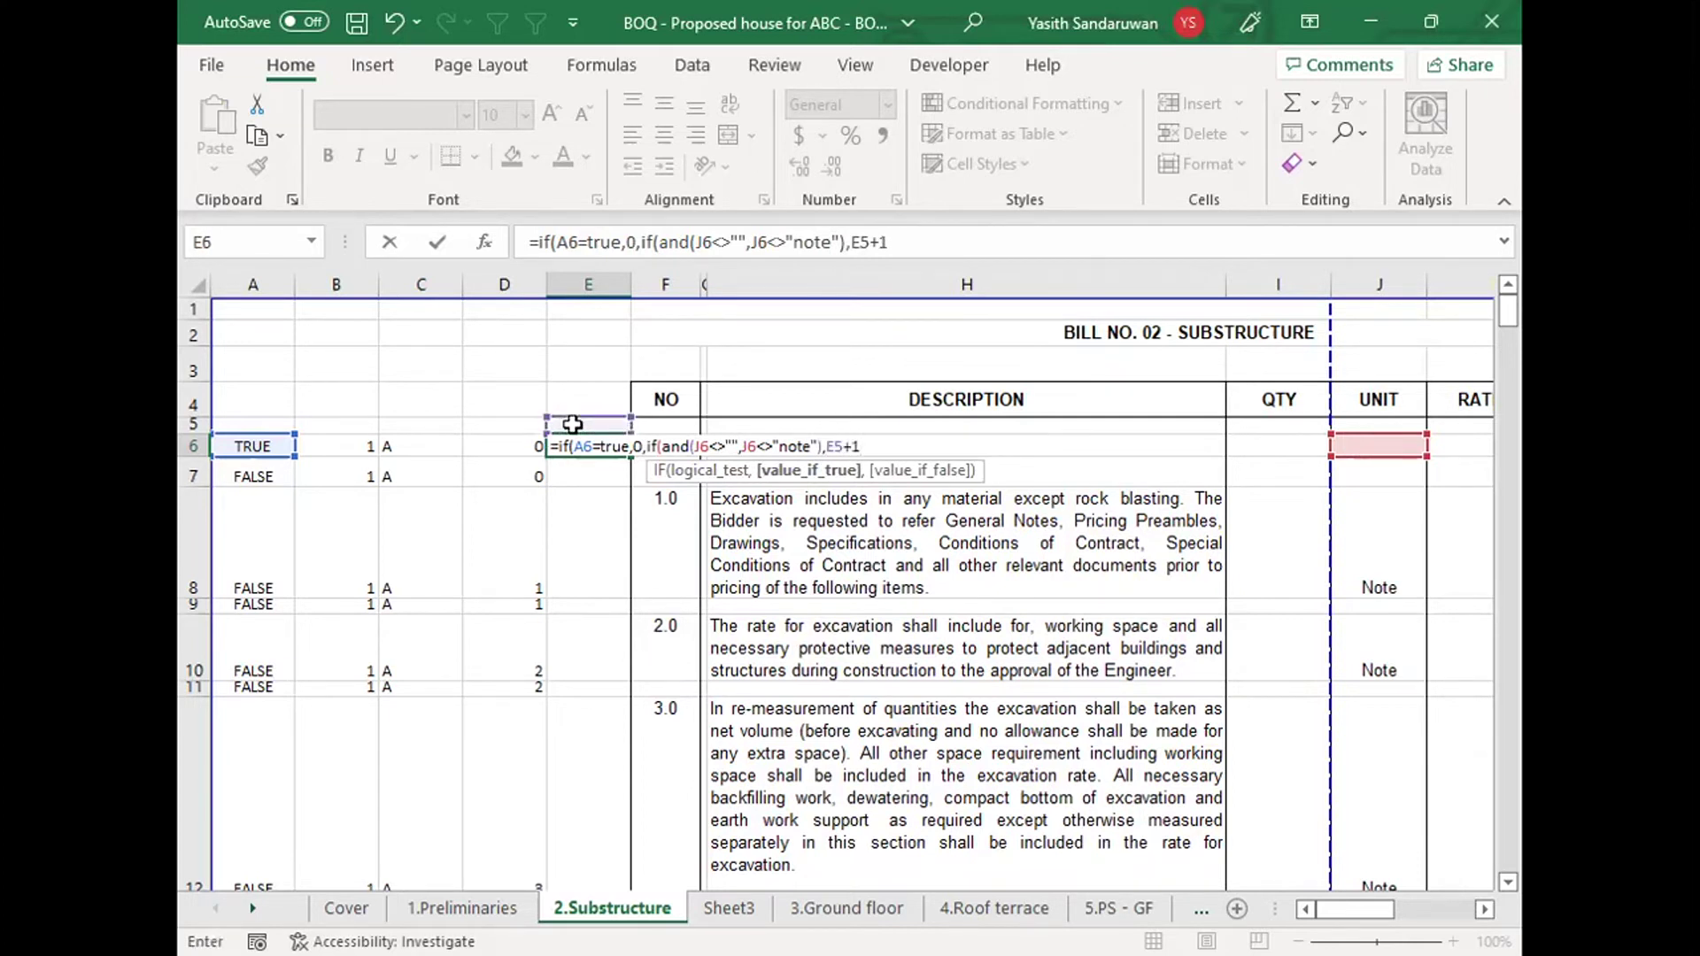
pyautogui.write(',')
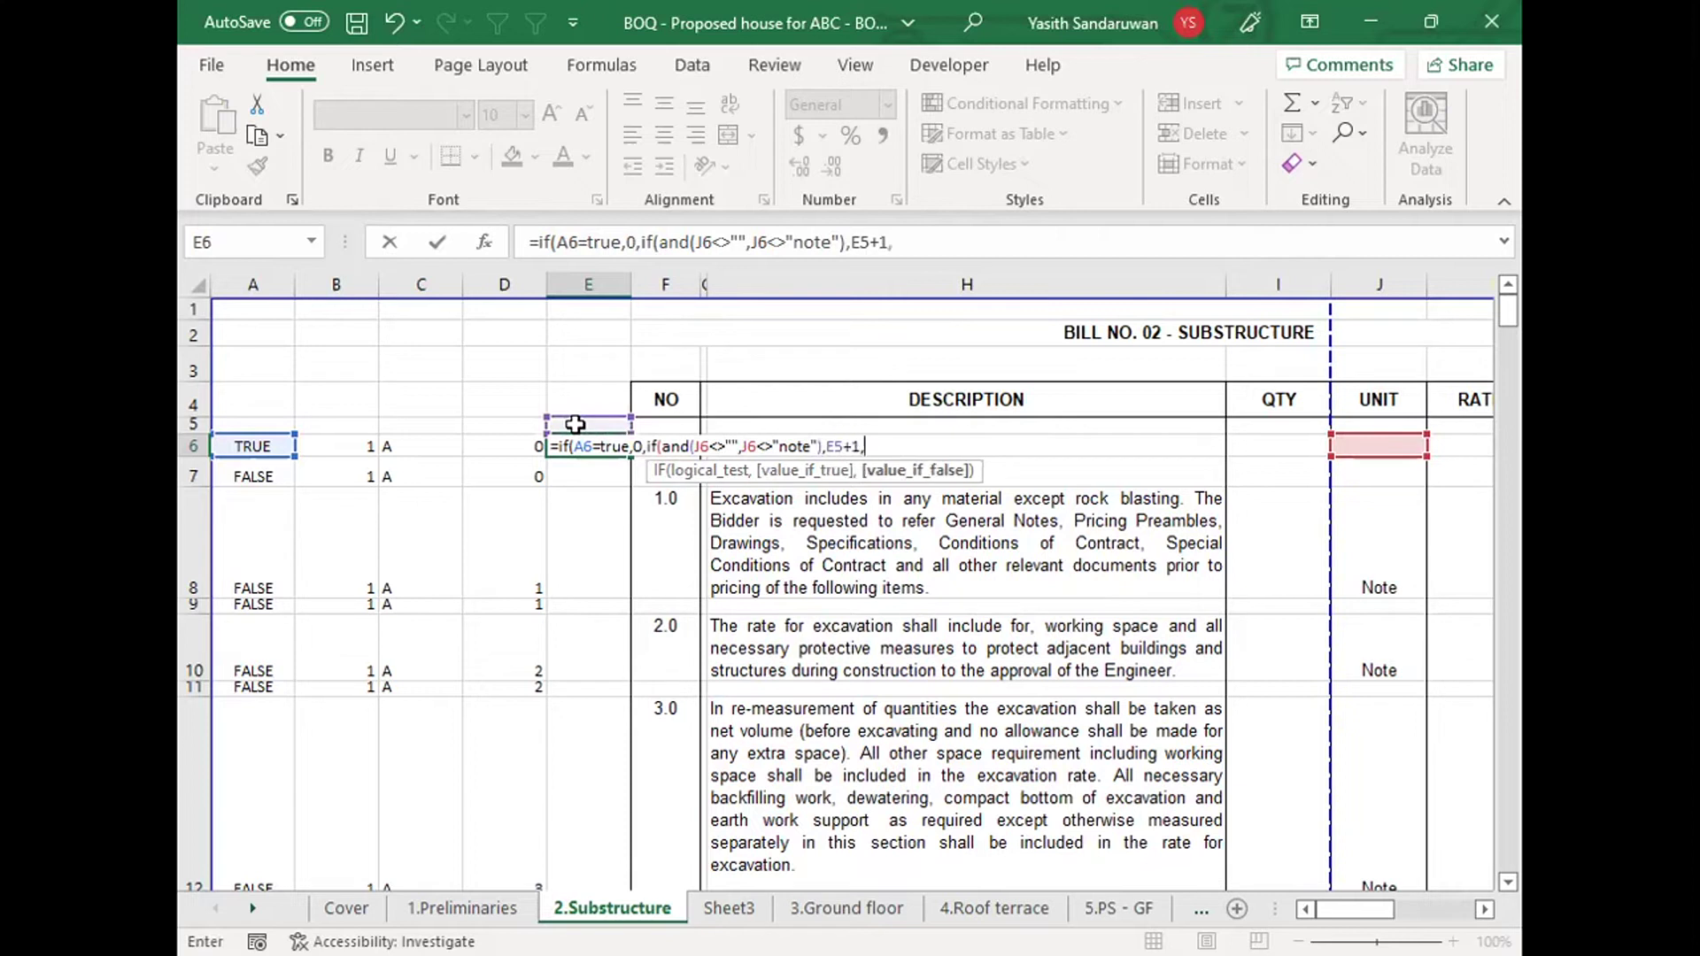
pyautogui.click(577, 424)
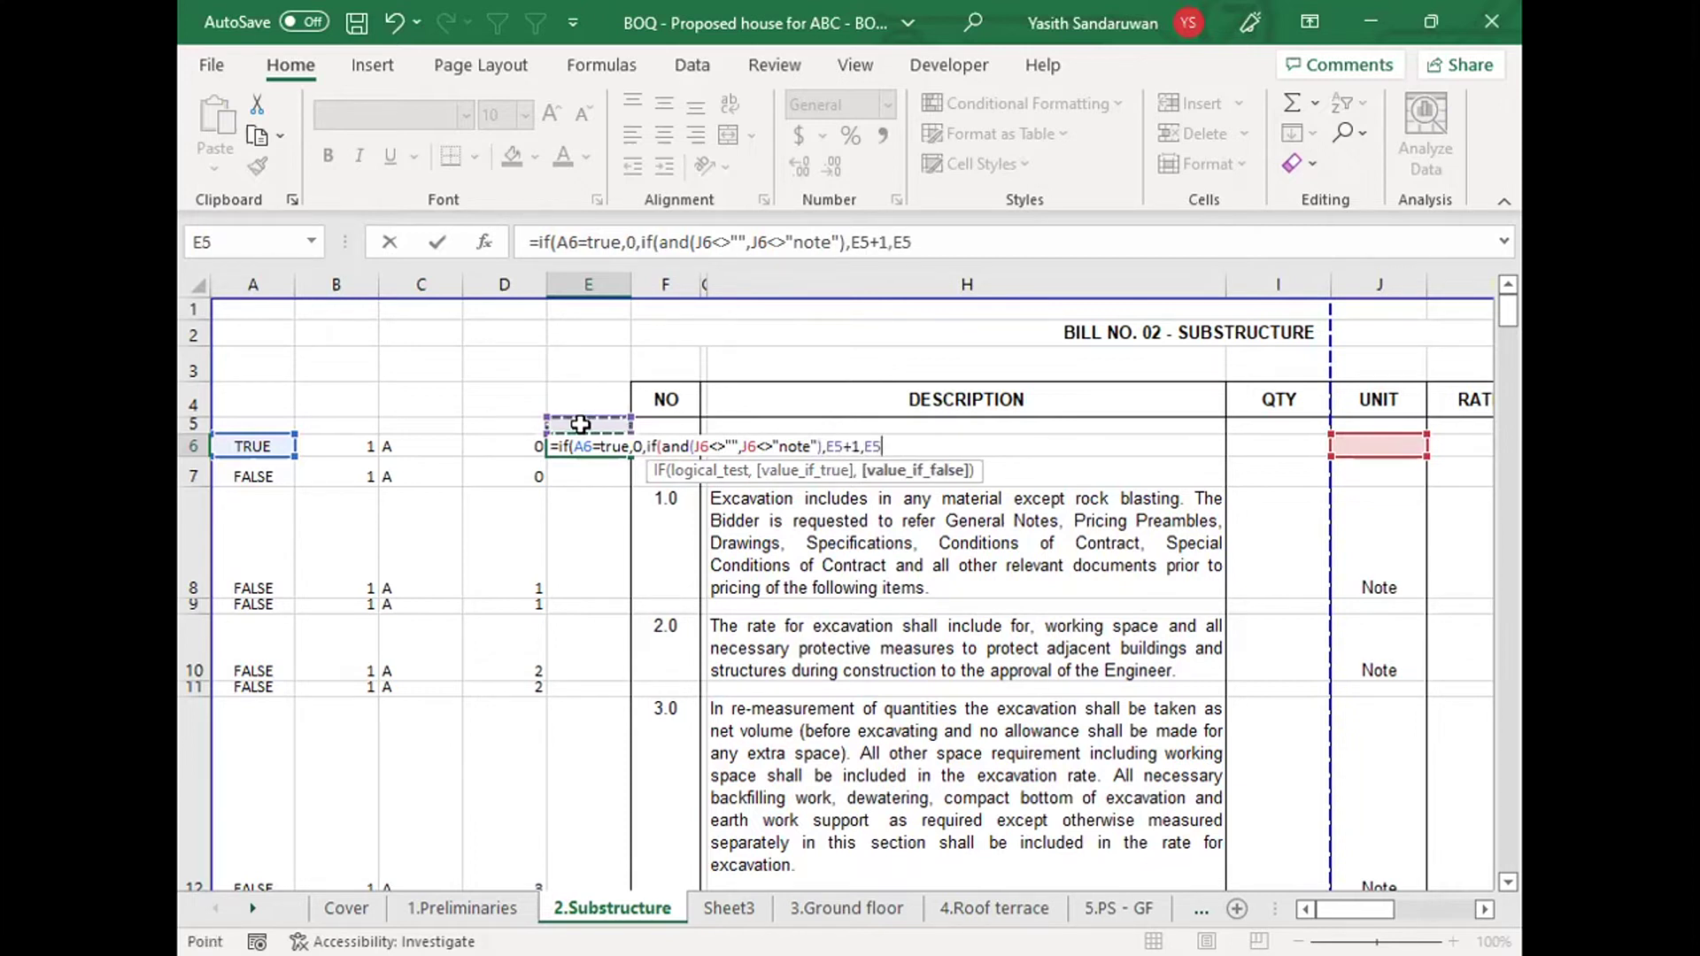
pyautogui.write('))')
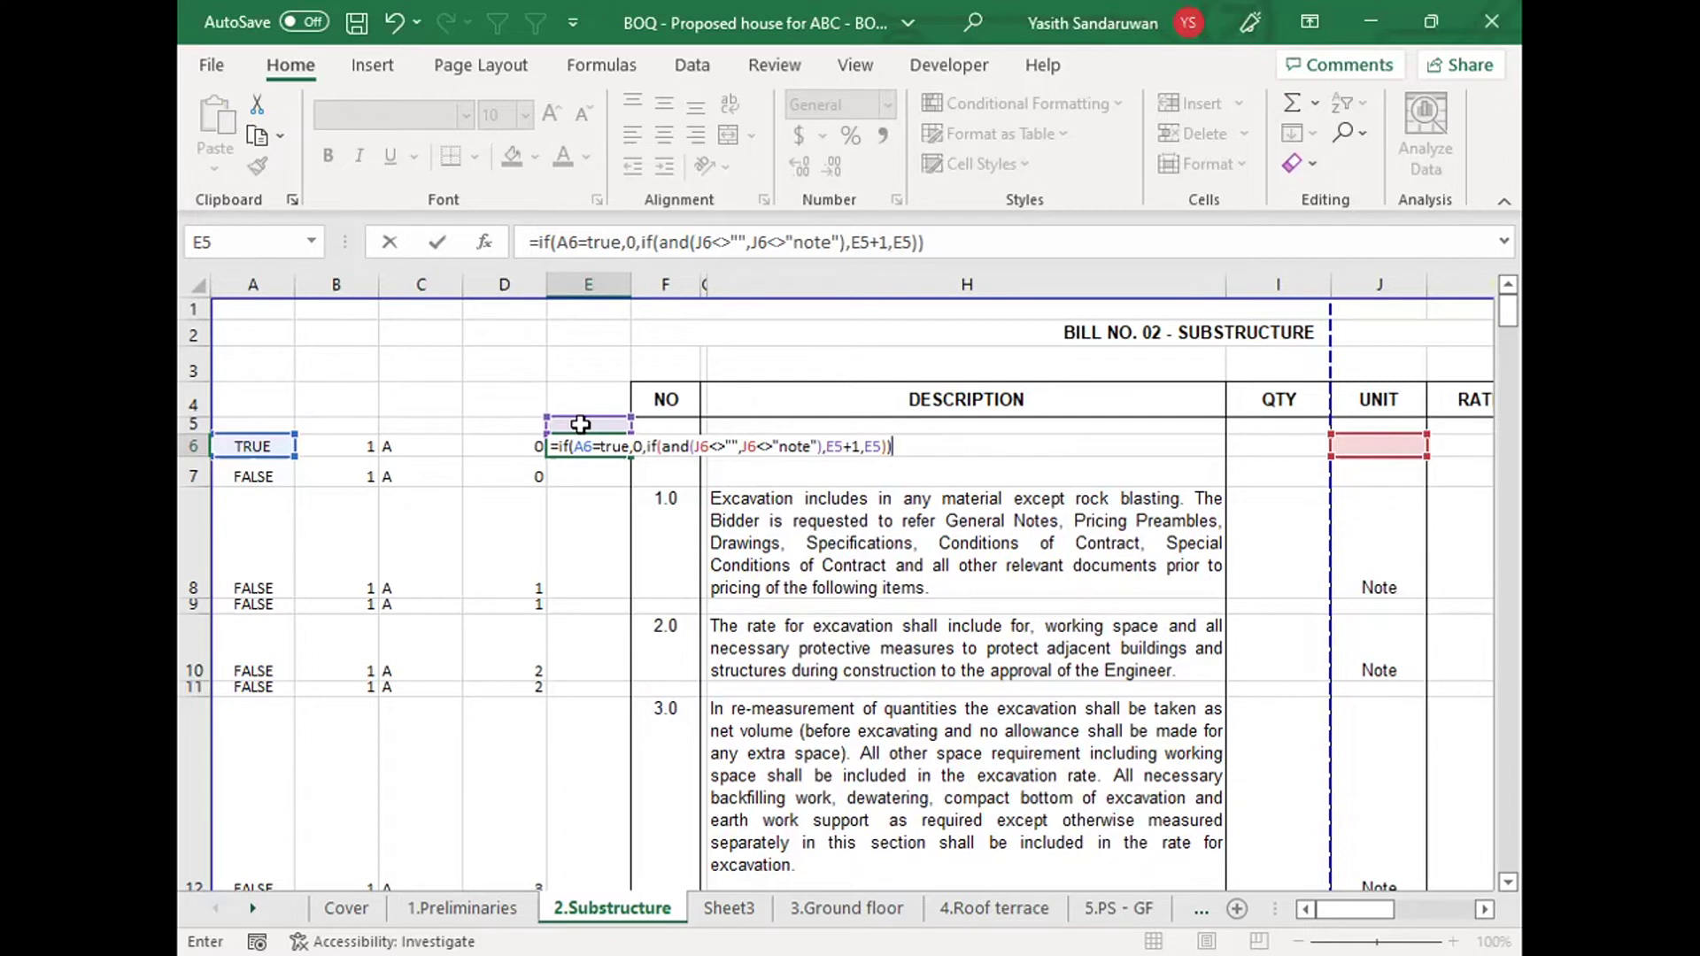
pyautogui.press('Return')
pyautogui.click(599, 445)
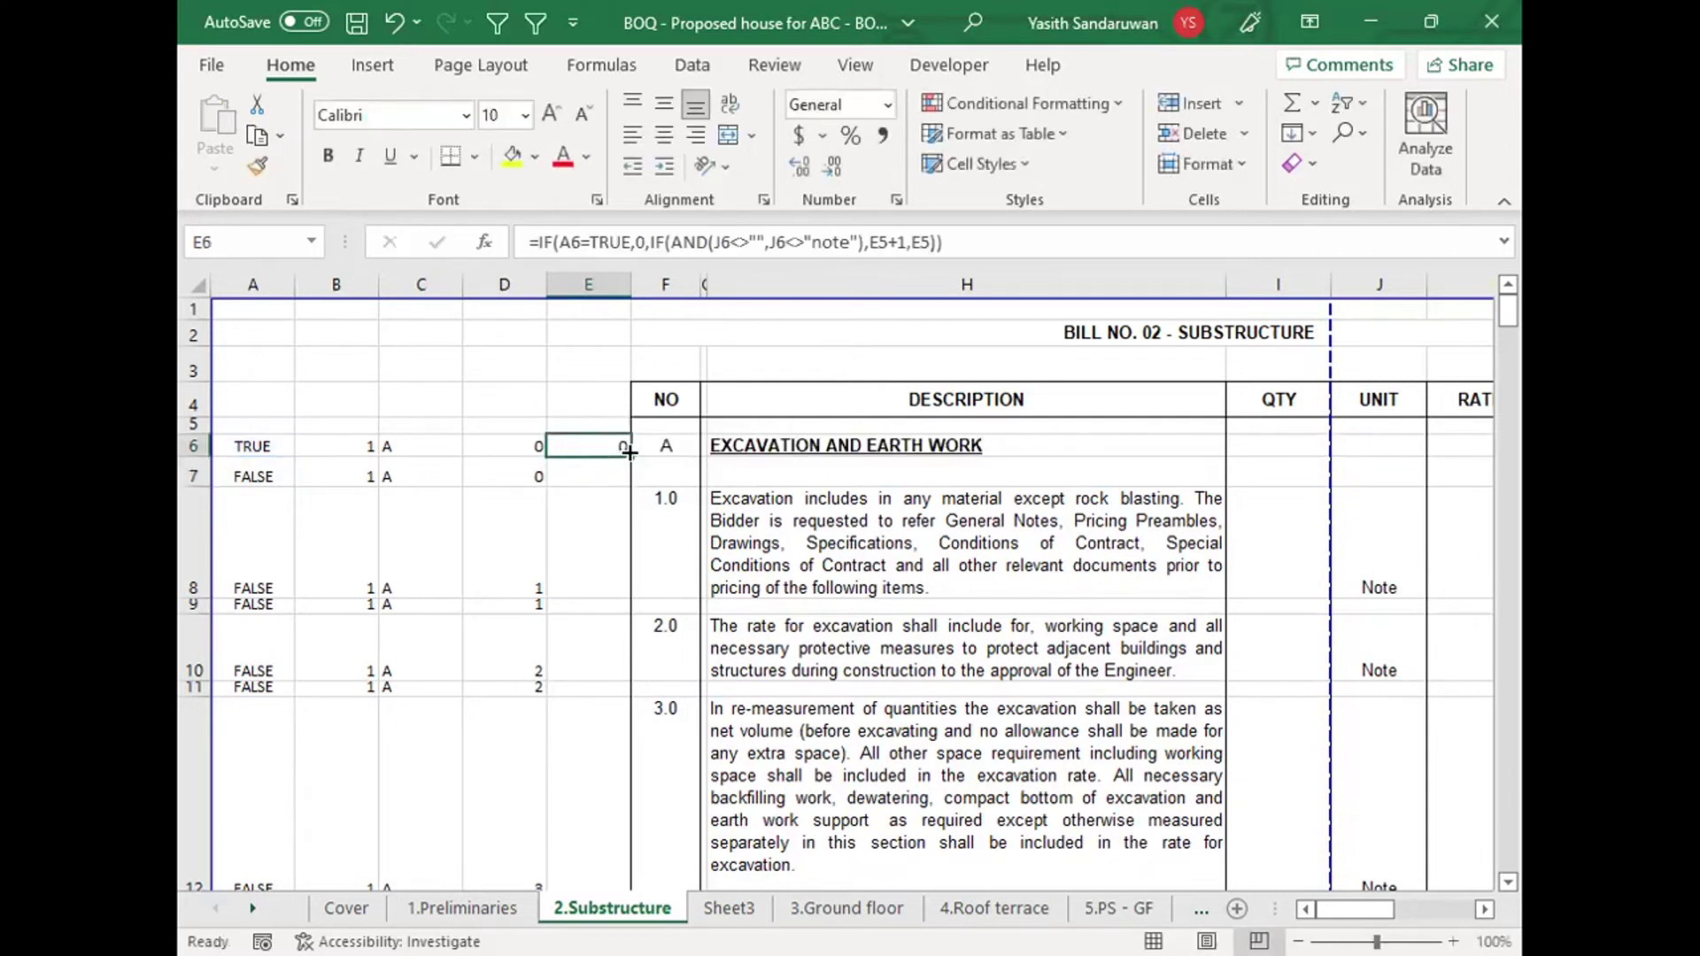
pyautogui.doubleClick(629, 452)
# Step: Check the column E counter beside the first notes and the Site Preparation item A.1
pyautogui.click(589, 509)
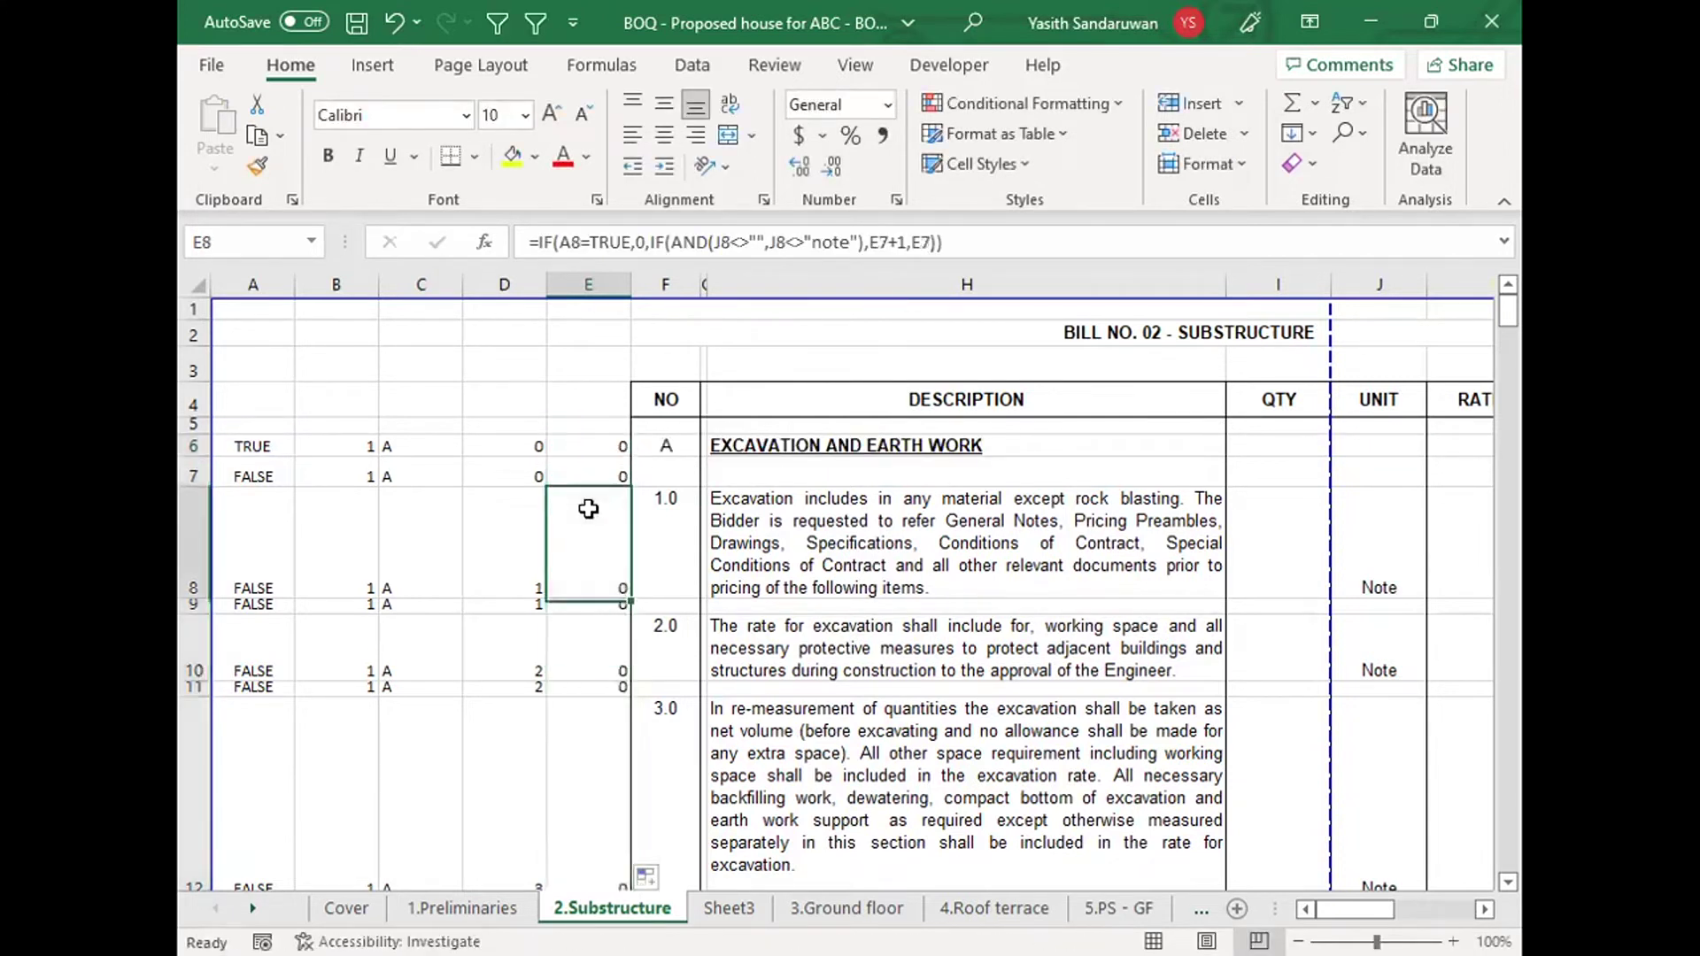
pyautogui.press('Down')
pyautogui.press('Down')
pyautogui.press('Down')
pyautogui.press('Down')
pyautogui.press('Down')
pyautogui.press('Down')
pyautogui.press('Down')
pyautogui.press('Down')
pyautogui.press('Down')
pyautogui.press('Down')
pyautogui.press('Down')
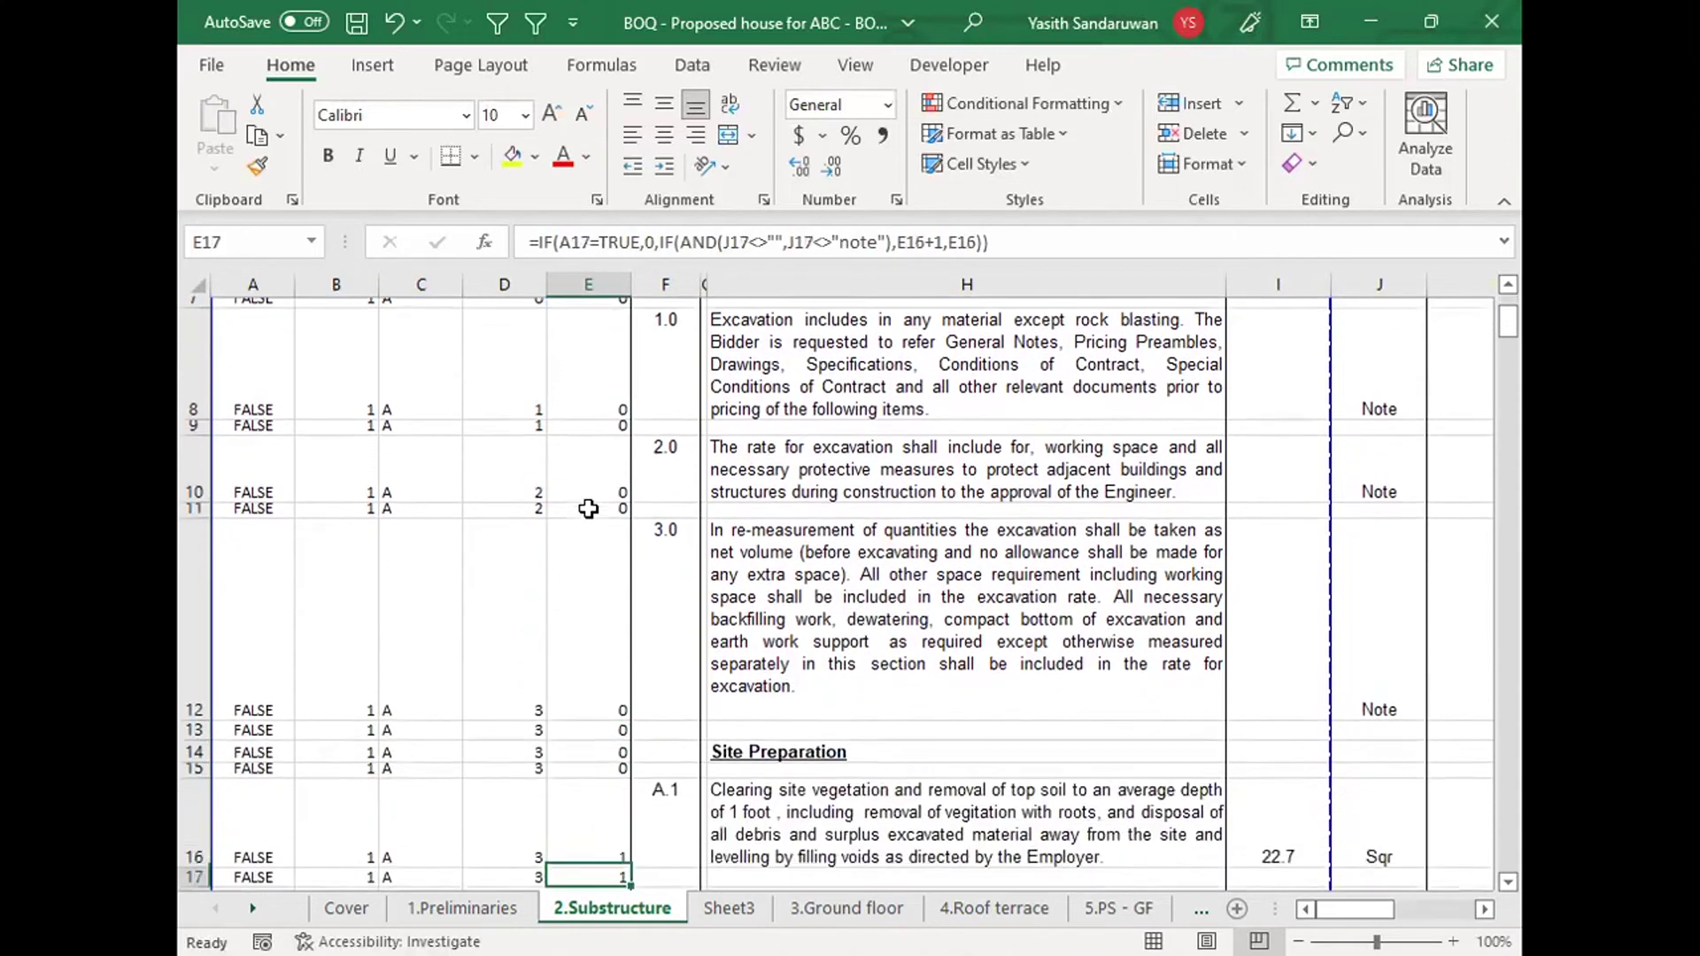
pyautogui.press('Up')
pyautogui.press('Up')
pyautogui.press('Up')
pyautogui.press('Right')
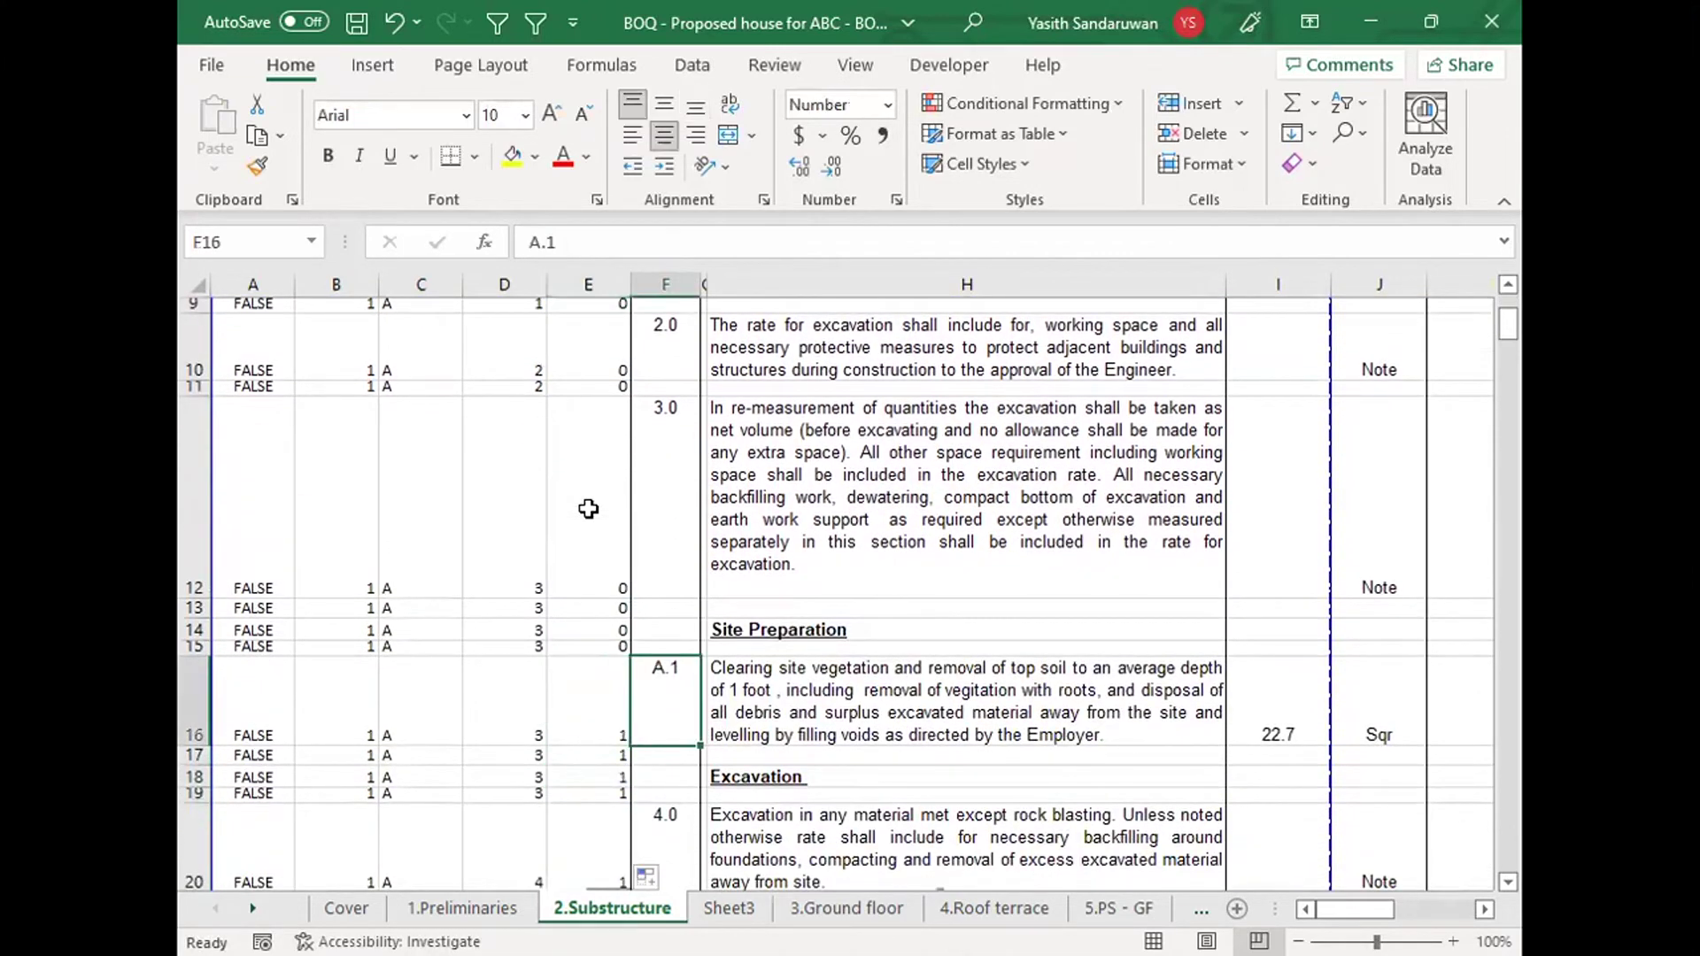
pyautogui.press('Left')
pyautogui.press('Down')
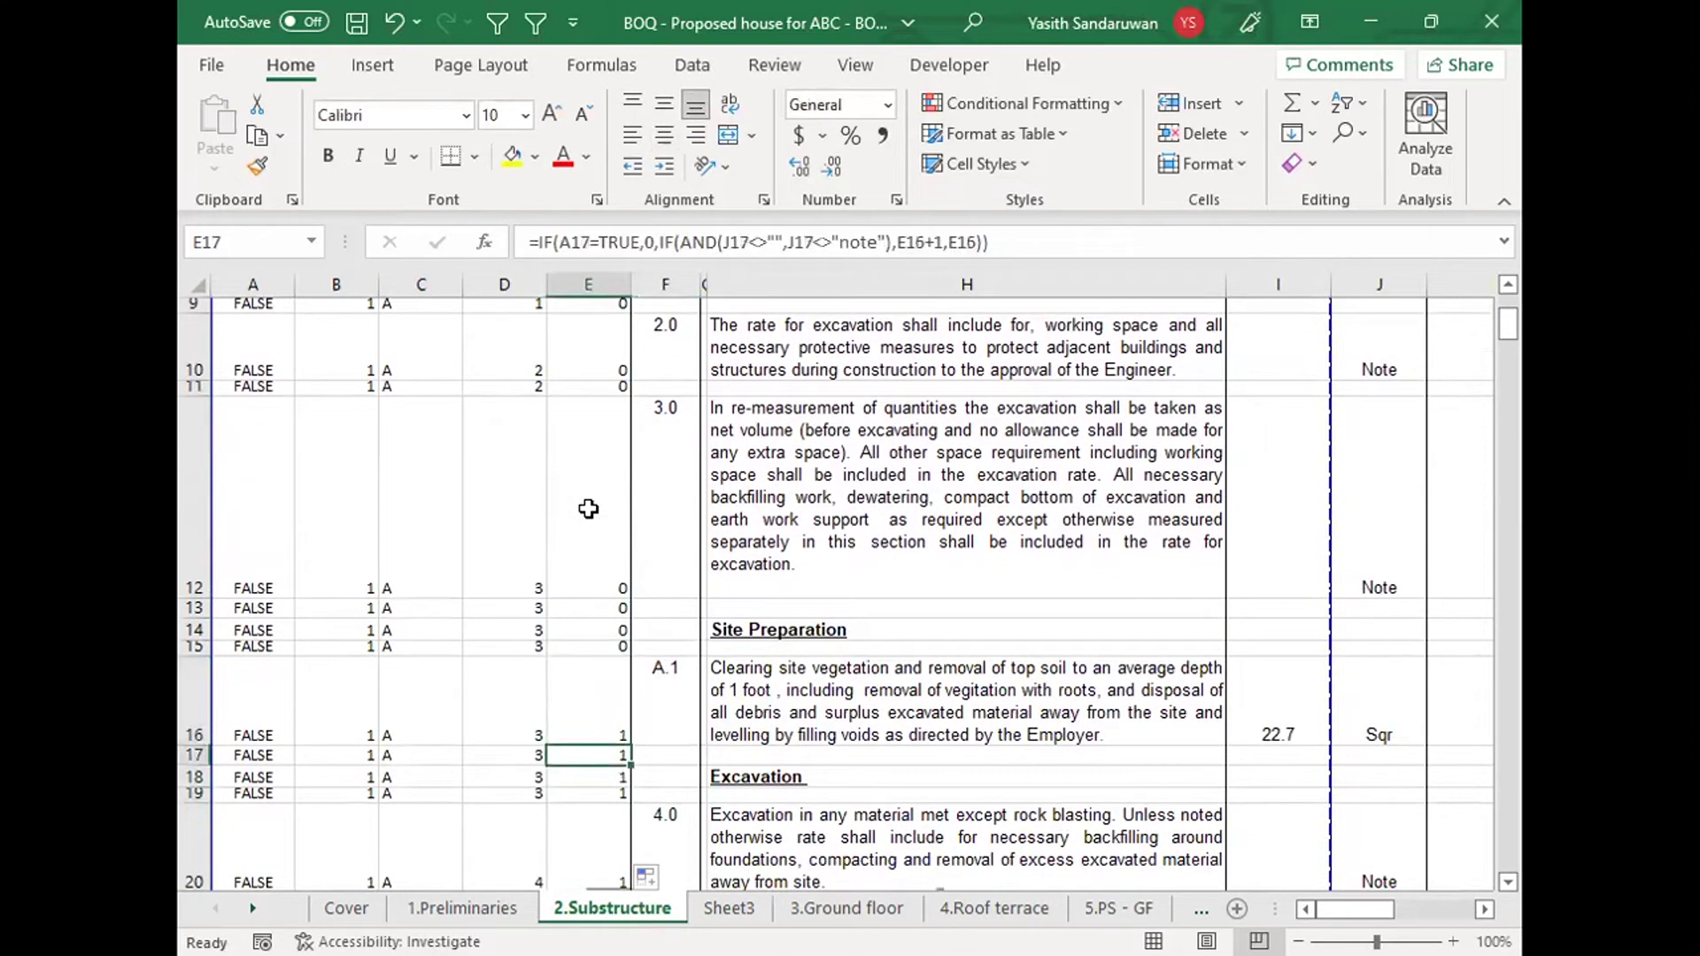
pyautogui.press('Up')
pyautogui.press('Up')
pyautogui.press('Down')
pyautogui.press('Down')
pyautogui.press('Up')
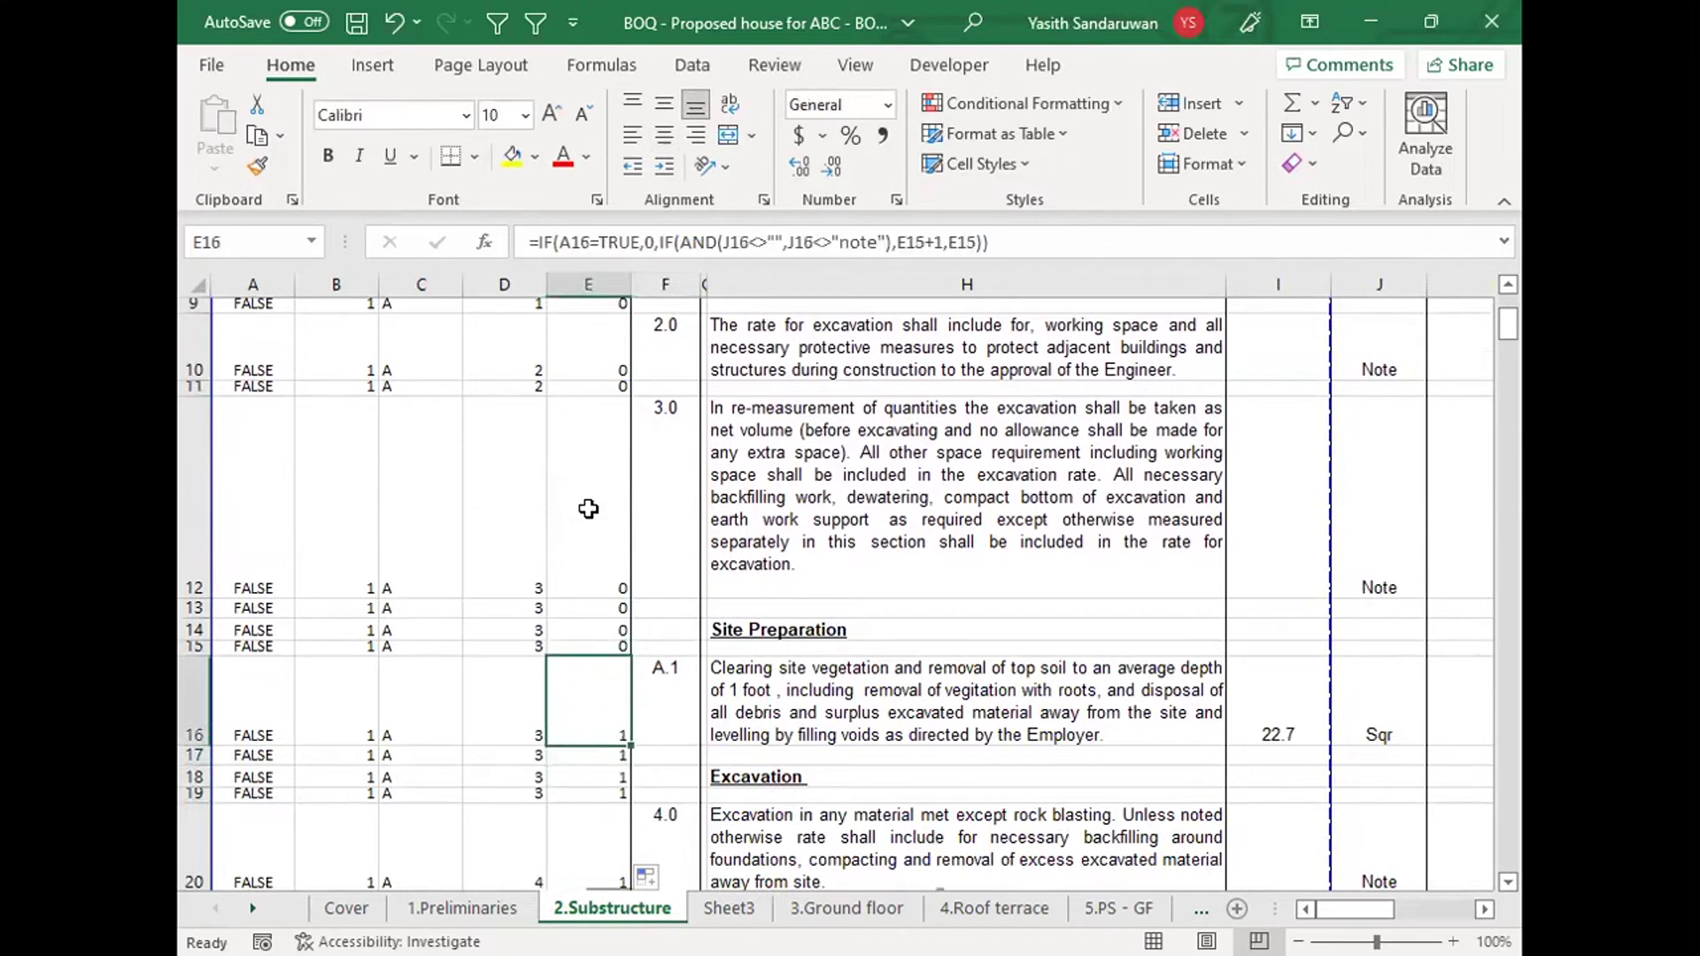
# Step: Compare the column E counter with item numbers A.2 and A.3 under the Excavation subheading
pyautogui.press('Down')
pyautogui.press('Down')
pyautogui.press('Down')
pyautogui.press('Down')
pyautogui.press('Down')
pyautogui.press('Down')
pyautogui.press('Down')
pyautogui.press('Down')
pyautogui.press('Down')
pyautogui.press('Up')
pyautogui.press('Up')
pyautogui.press('Up')
pyautogui.press('Up')
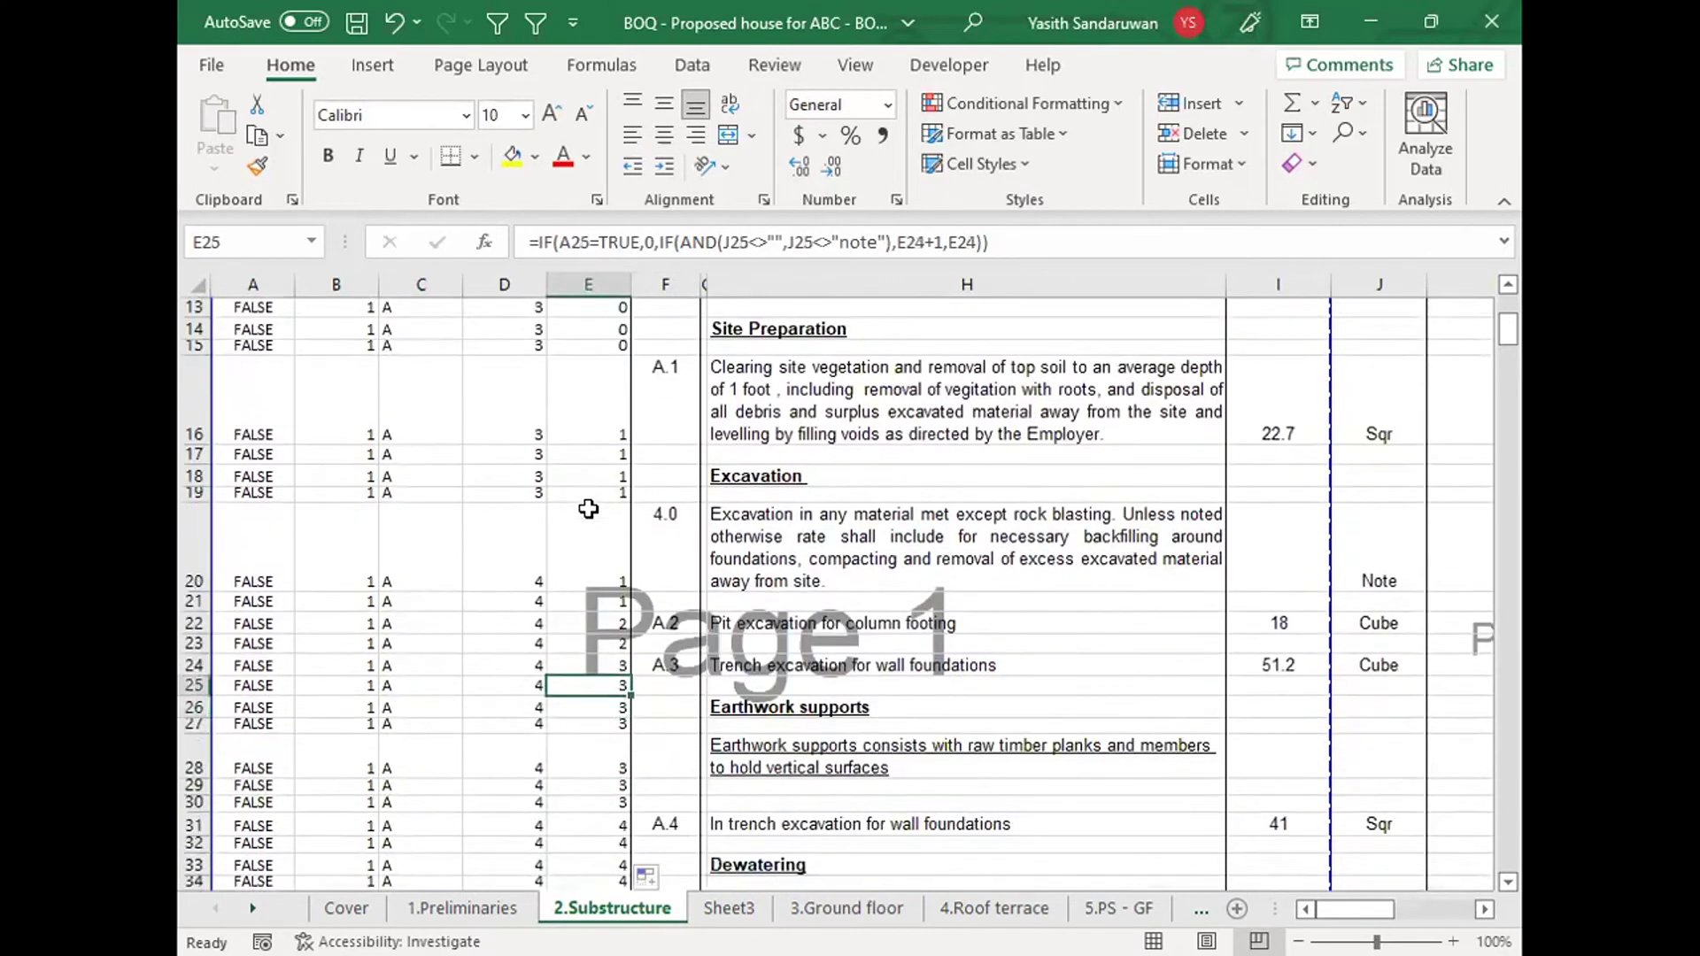
pyautogui.press('Right')
pyautogui.press('Left')
pyautogui.press('Down')
pyautogui.press('Right')
pyautogui.press('Left')
# Step: Follow the column E counter through the rest of the excavation items and past the Concrete Work heading
pyautogui.press('Down')
pyautogui.press('Down')
pyautogui.press('Down')
pyautogui.press('Down')
pyautogui.press('Down')
pyautogui.press('Down')
pyautogui.press('Down')
pyautogui.press('Down')
pyautogui.press('Down')
pyautogui.press('Down')
pyautogui.press('Down')
pyautogui.press('Down')
pyautogui.press('Down')
pyautogui.press('Down')
pyautogui.press('Down')
pyautogui.press('Down')
pyautogui.press('Down')
pyautogui.press('Down')
pyautogui.press('Down')
pyautogui.press('Down')
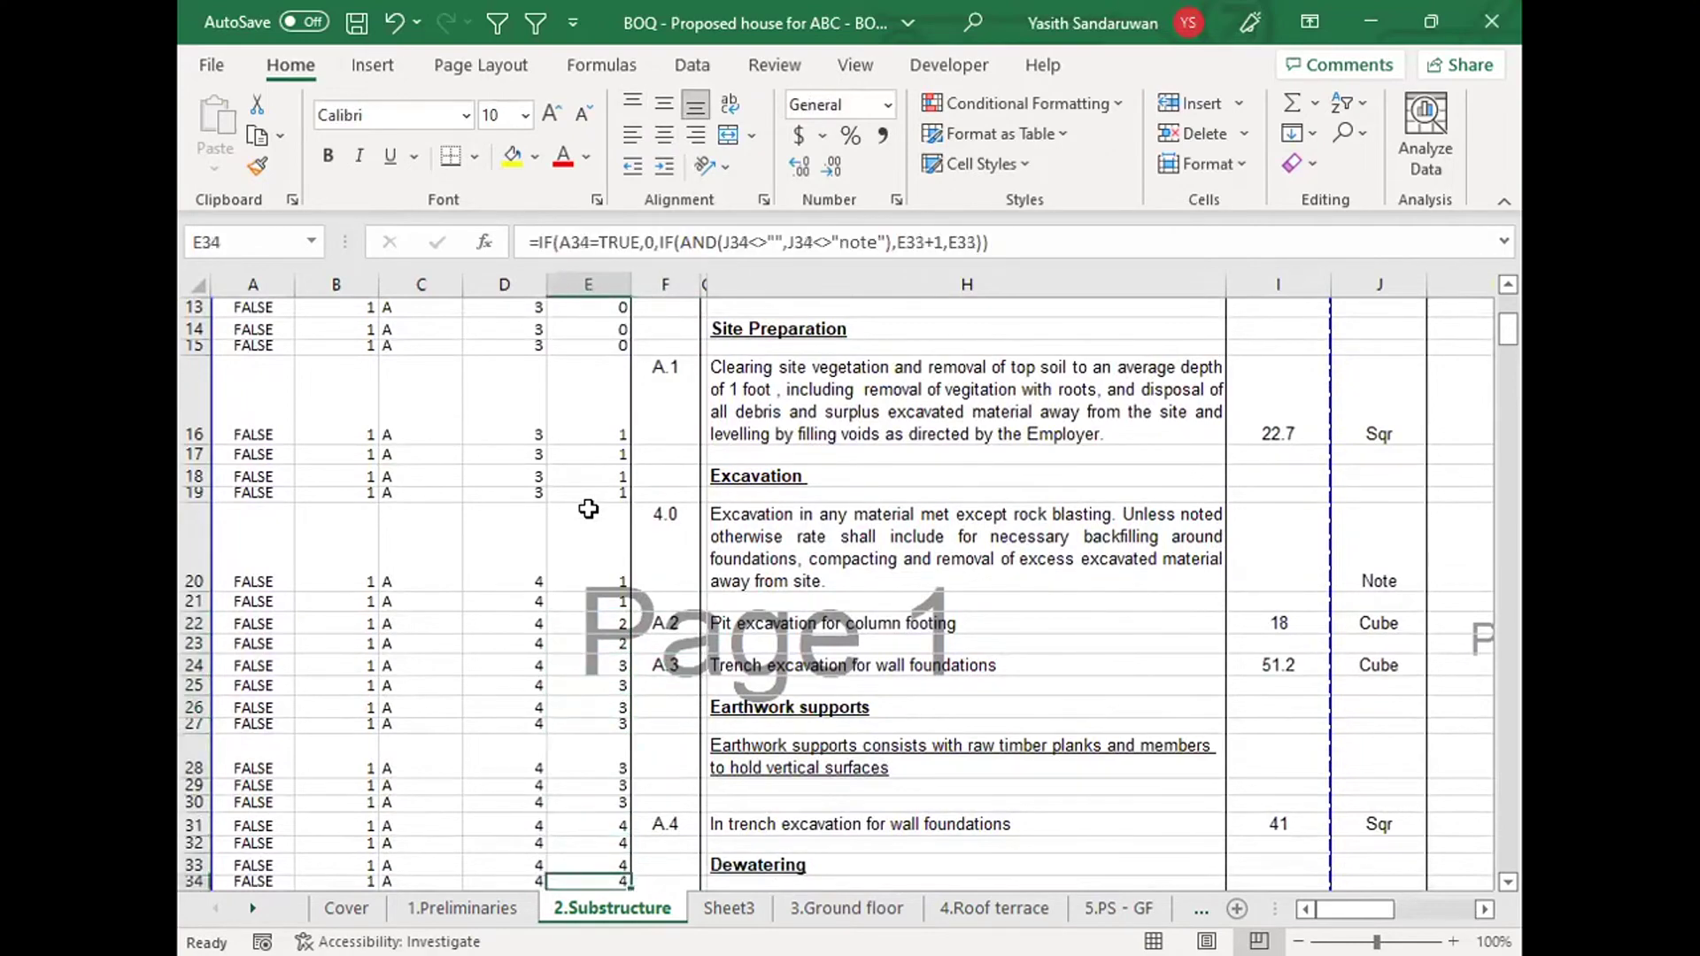
pyautogui.press('Down')
pyautogui.press('Down')
pyautogui.press('Down')
pyautogui.press('Down')
pyautogui.press('Down')
pyautogui.press('Down')
pyautogui.press('Down')
pyautogui.press('Down')
pyautogui.press('Down')
pyautogui.press('Down')
pyautogui.press('Down')
pyautogui.press('Down')
pyautogui.press('Down')
pyautogui.press('Down')
pyautogui.press('Down')
pyautogui.press('Down')
pyautogui.press('Down')
pyautogui.press('Down')
pyautogui.press('Down')
pyautogui.press('Down')
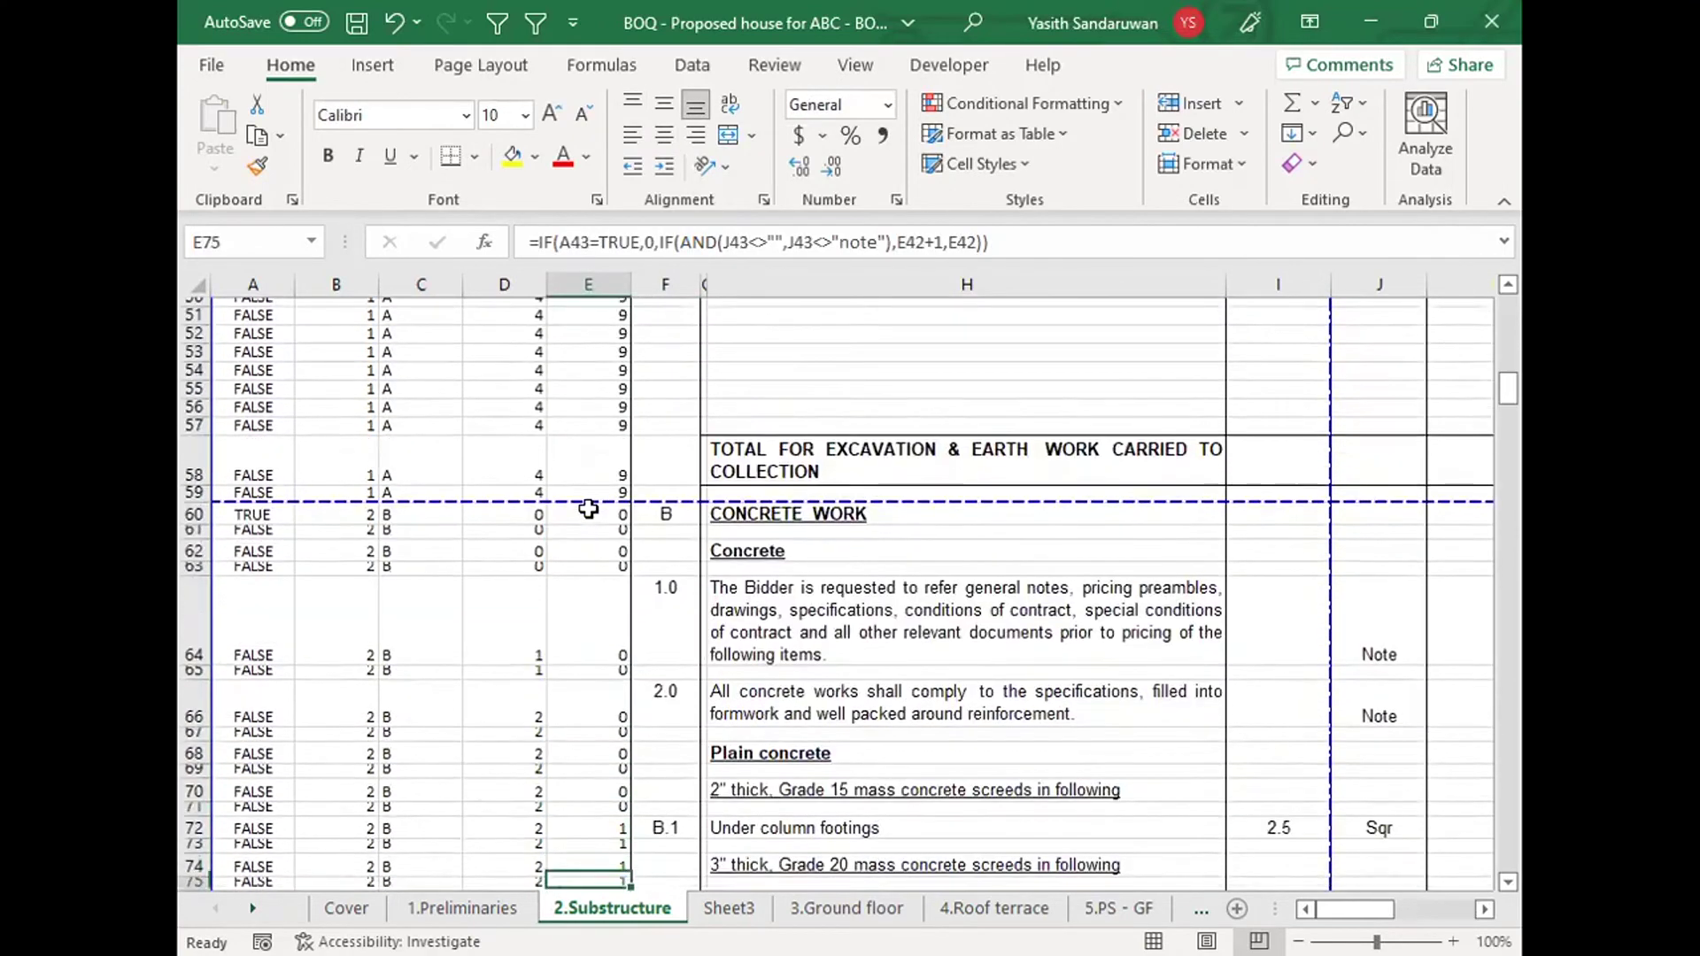
# Step: Compare the column E counter with item numbers B.1 and B.2 in the Concrete Work section
pyautogui.press('Down')
pyautogui.press('Down')
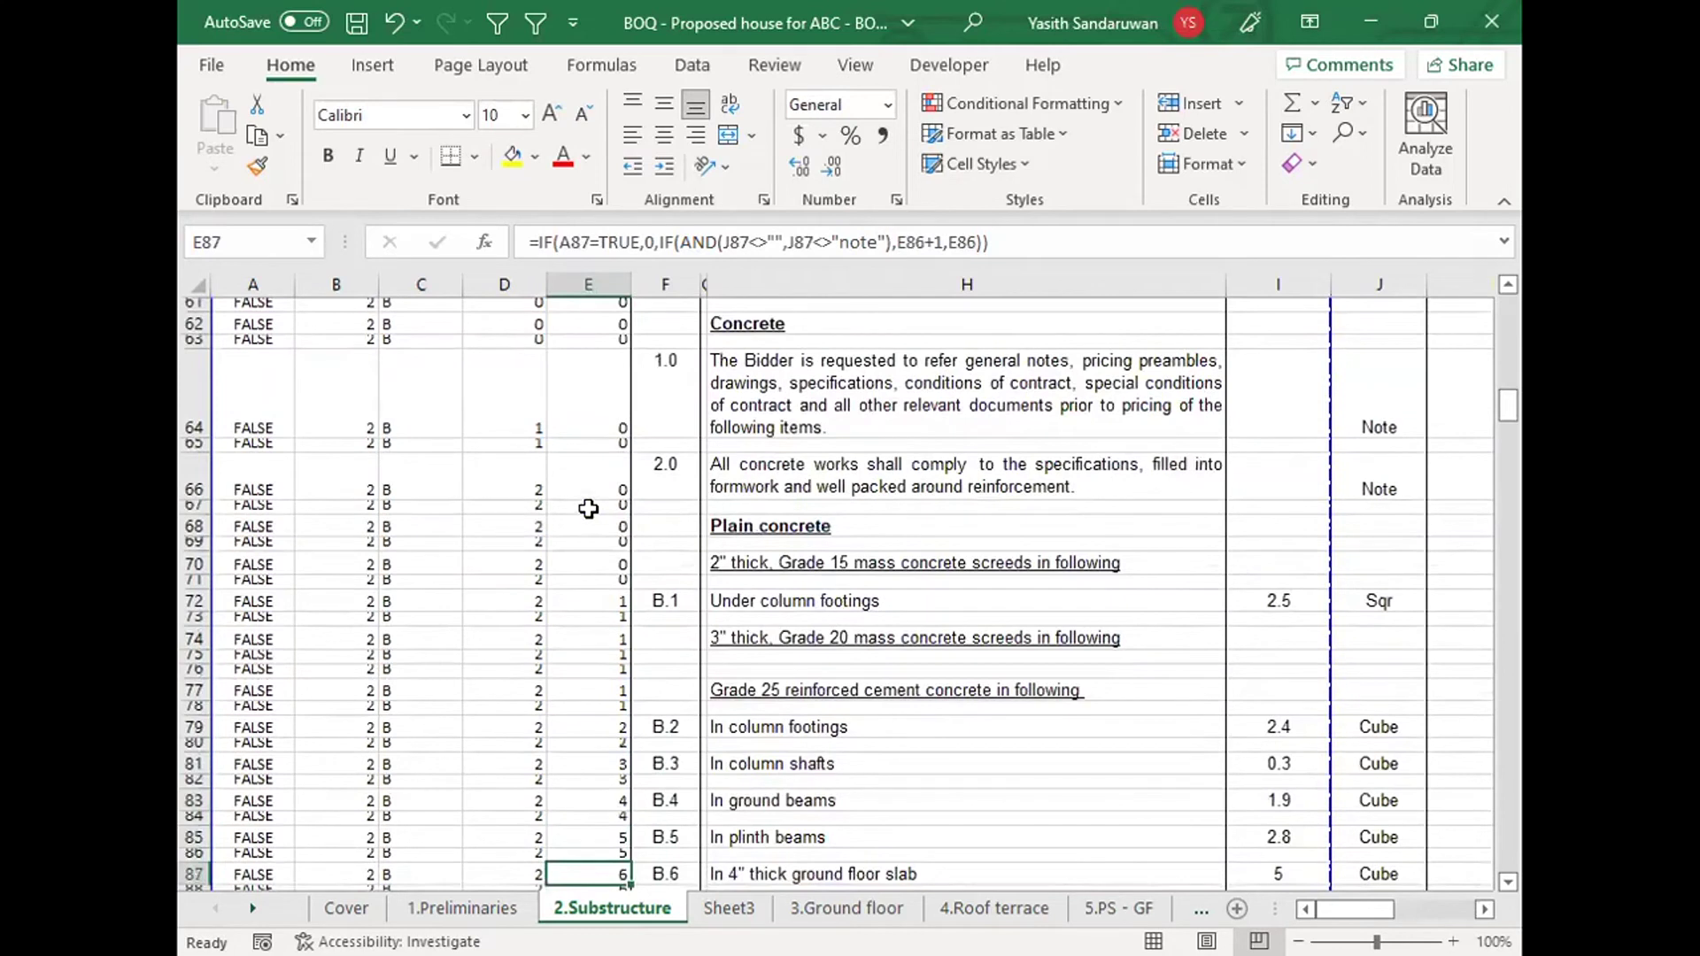
pyautogui.click(656, 600)
pyautogui.click(608, 602)
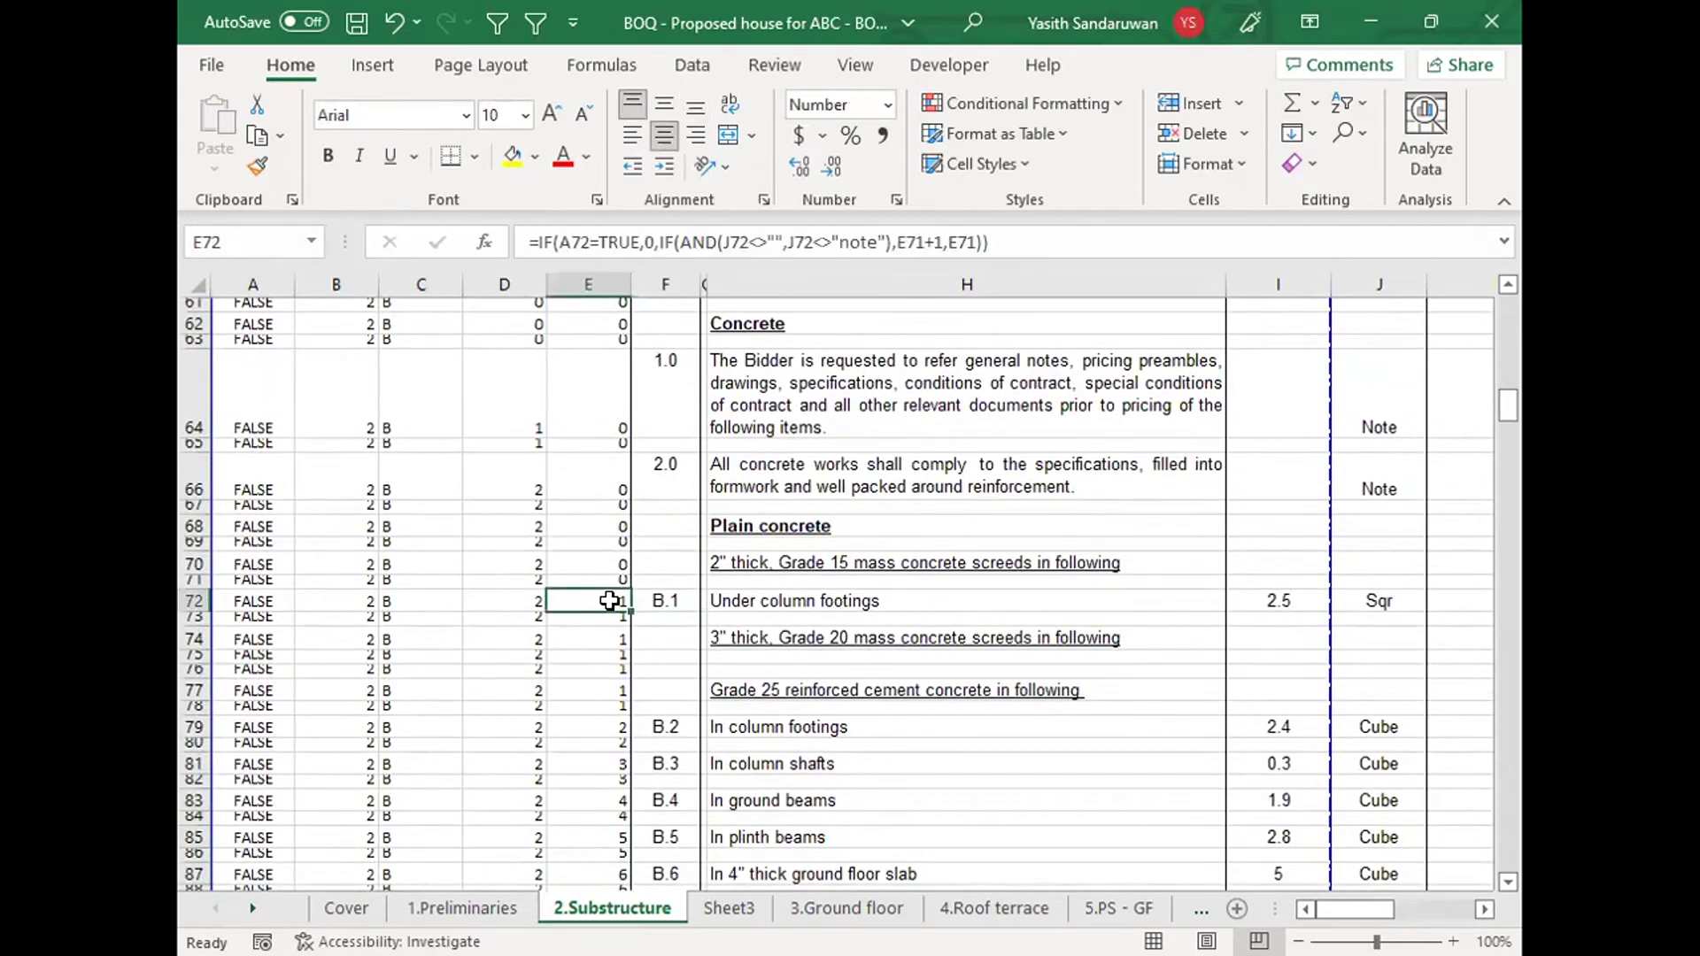
pyautogui.click(682, 723)
pyautogui.click(568, 717)
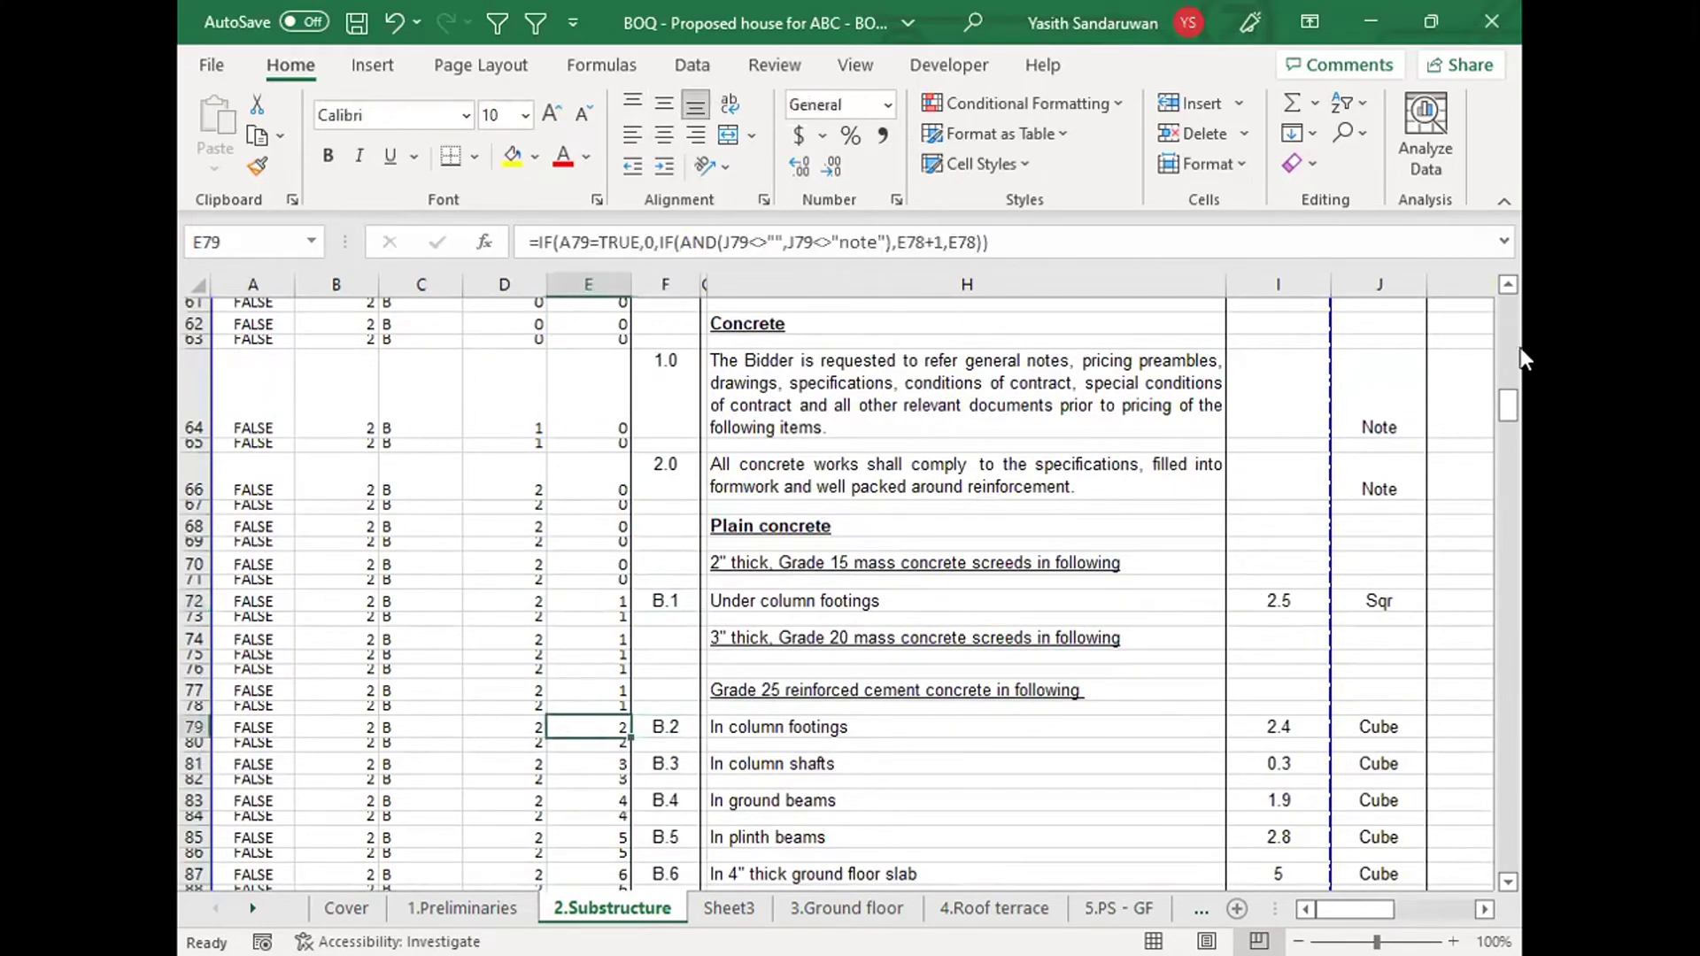
# Step: Delete the manually entered numbers in the NO column from F6 down through the bill's work sections
pyautogui.moveTo(1511, 416); pyautogui.dragTo(1511, 284)
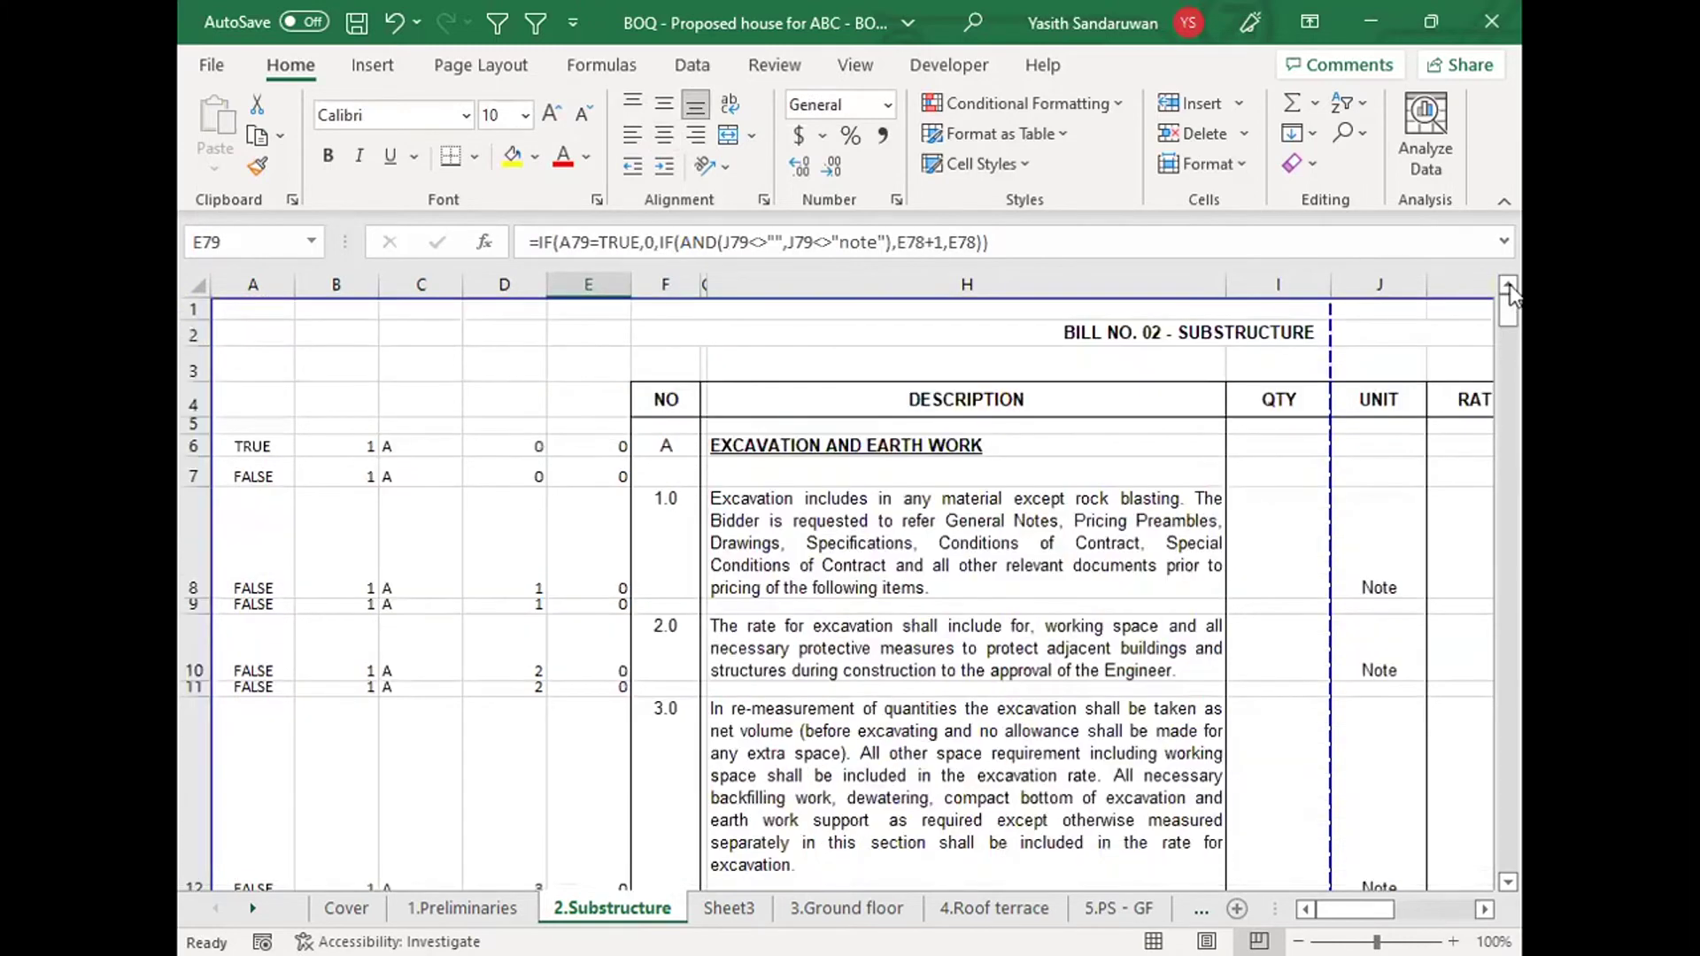
pyautogui.click(671, 450)
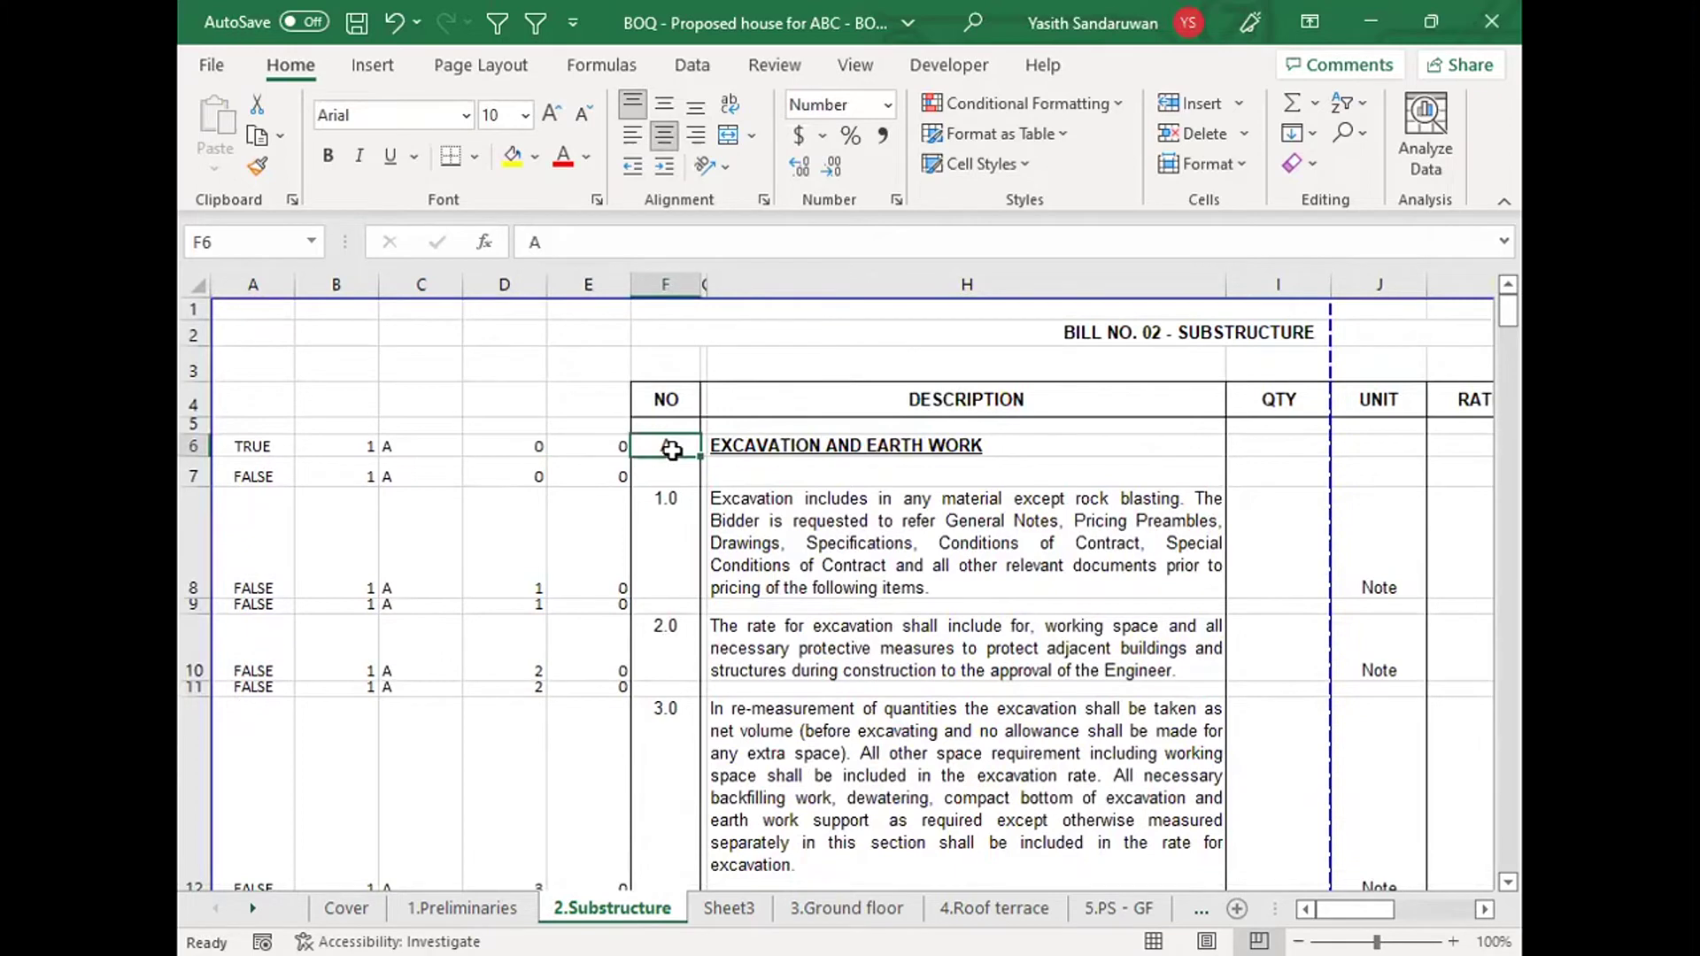
pyautogui.hotkey('ctrl', 'shift', 'Down')
pyautogui.hotkey('ctrl', 'shift', 'Down')
pyautogui.press('Delete')
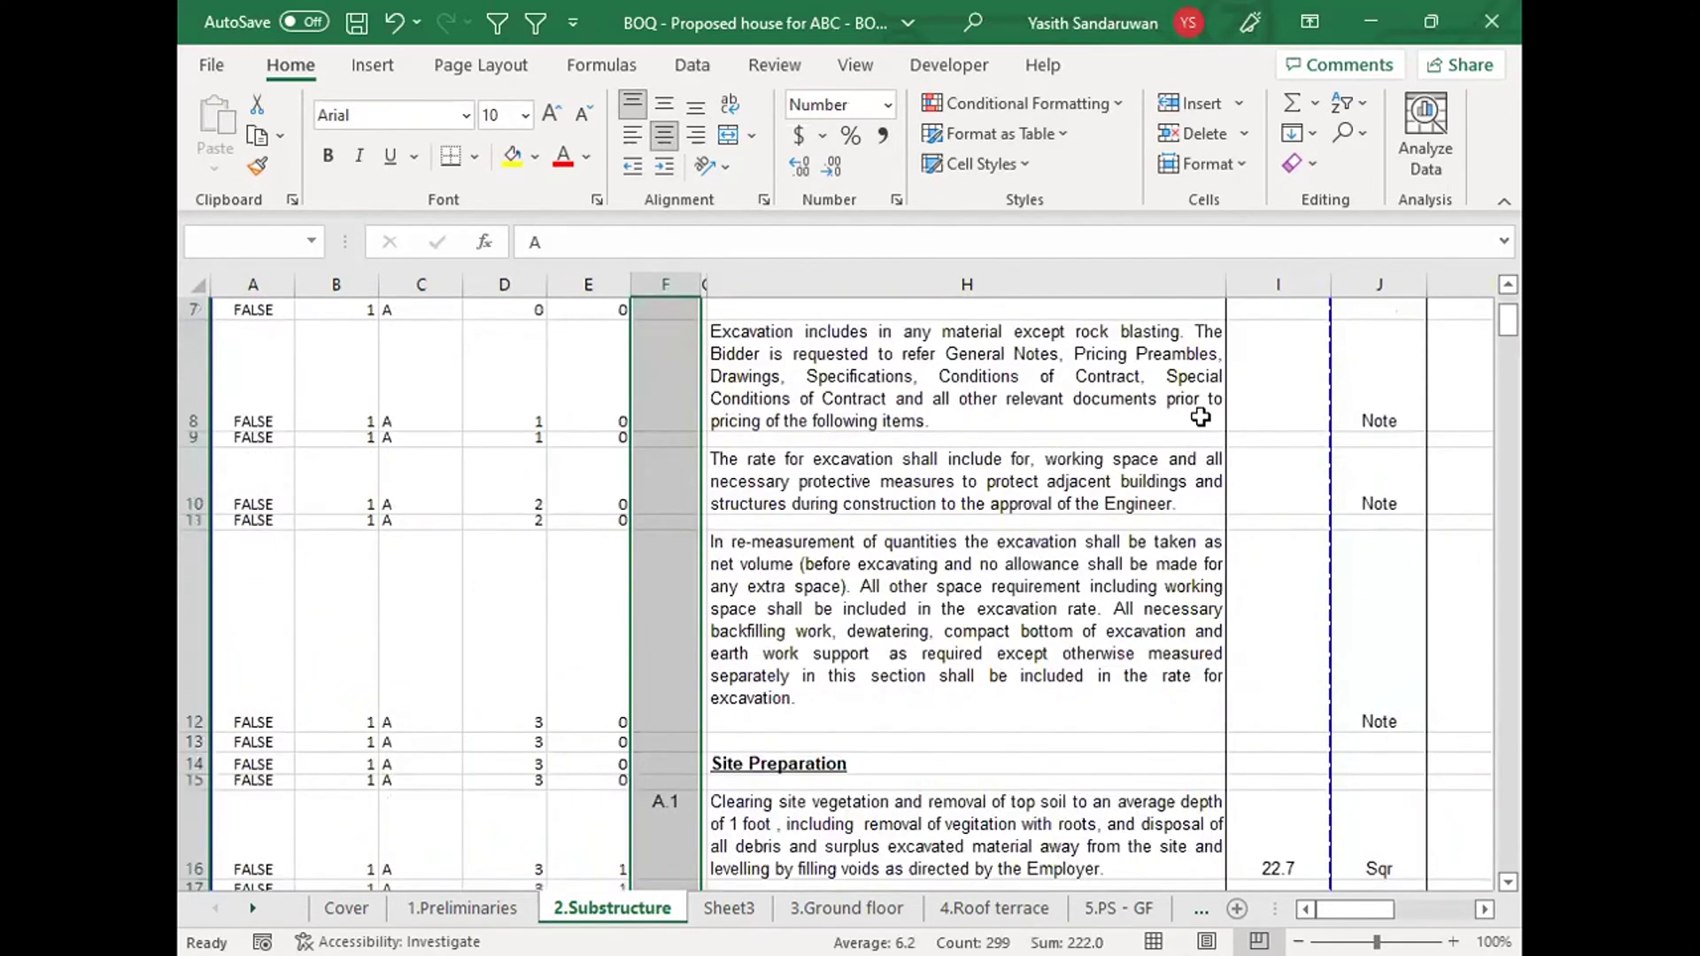
pyautogui.scroll(2, 1151, 423)
pyautogui.click(667, 426)
pyautogui.click(683, 447)
pyautogui.write('=')
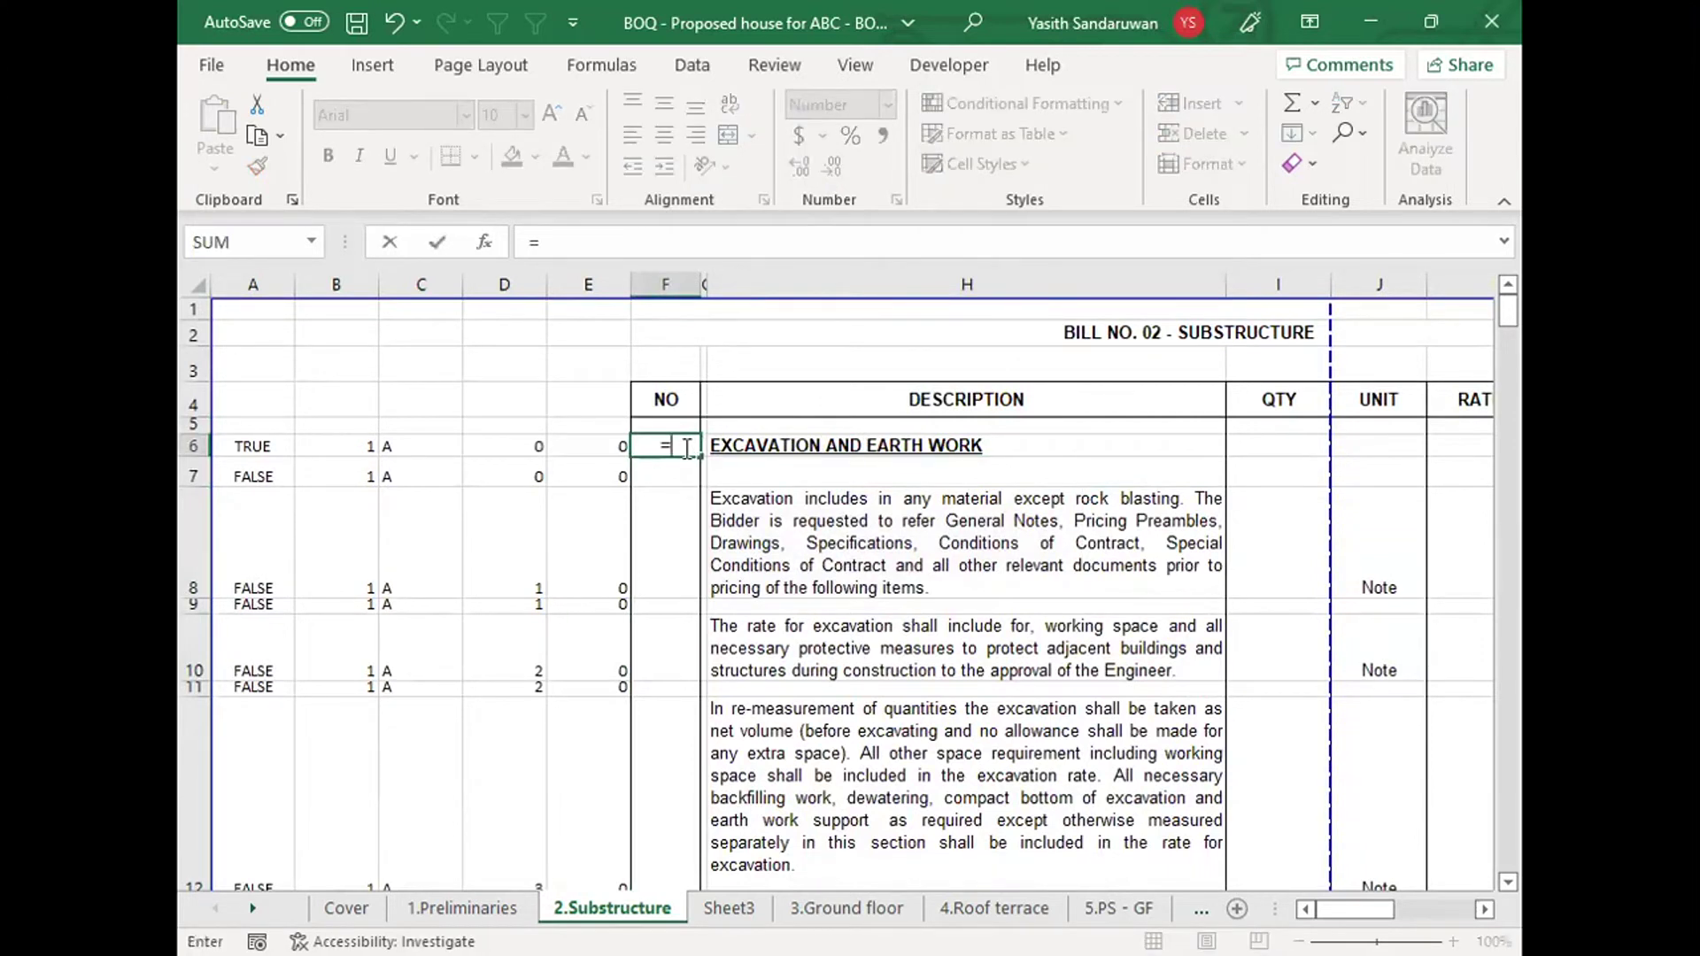
pyautogui.press('BackSpace')
# Step: Review the section letter in C6 and the note counter in D6, and enter the sample item number A.1 in D4
pyautogui.click(433, 445)
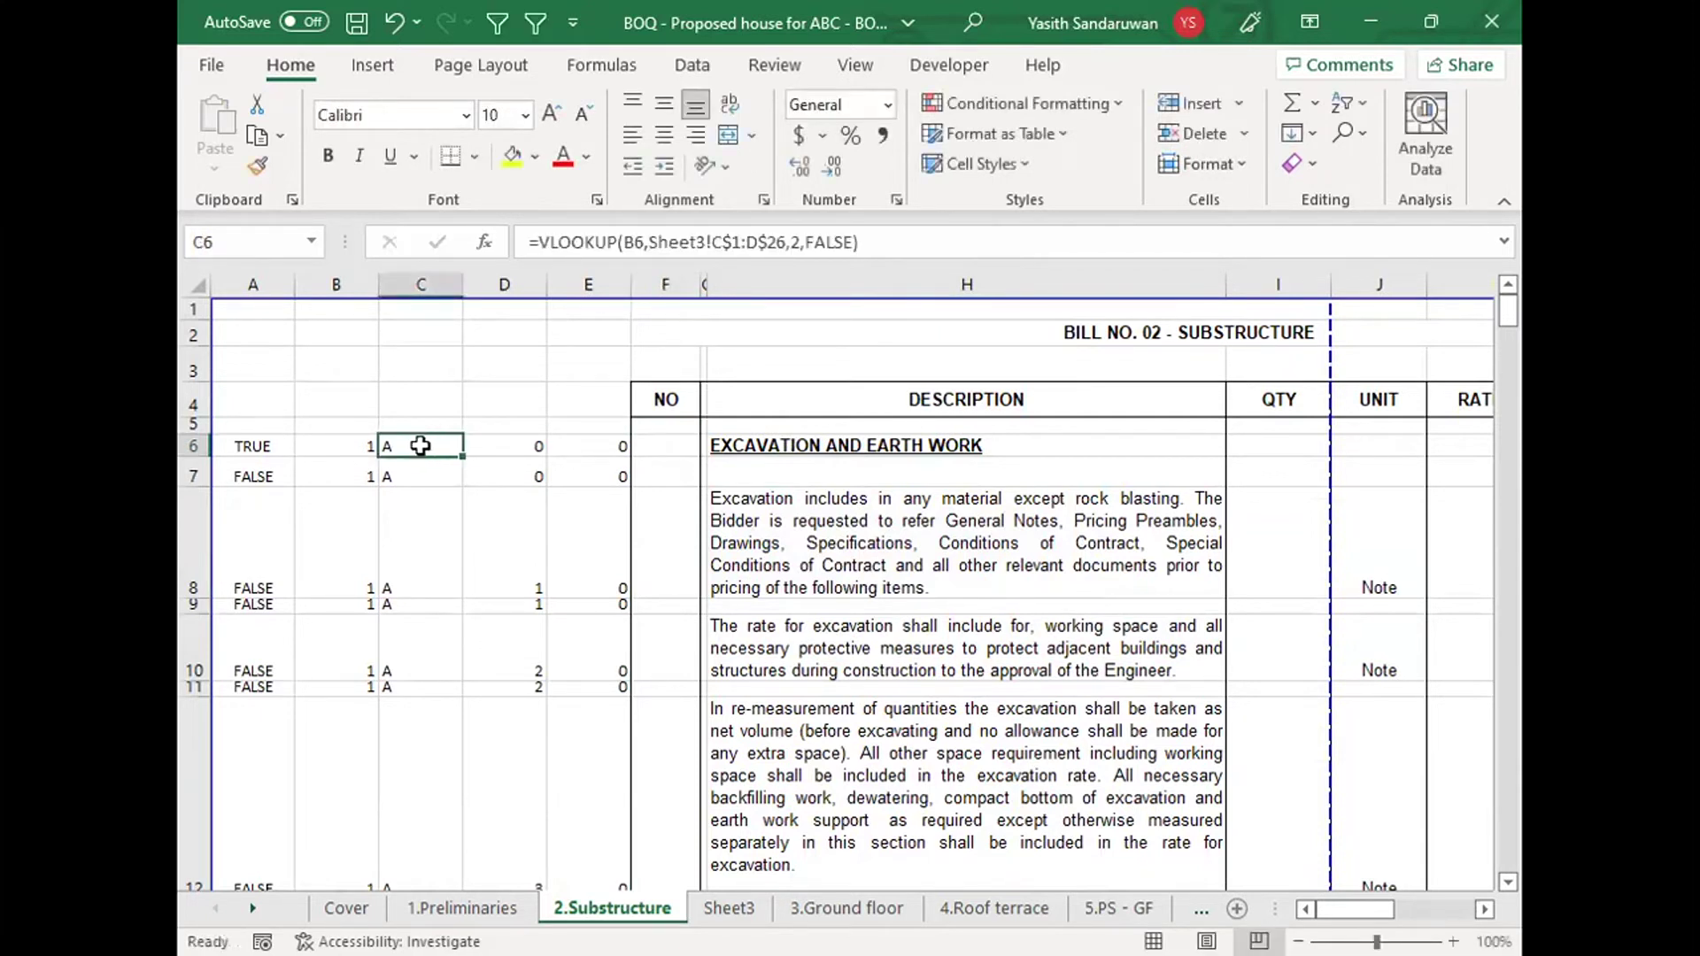
pyautogui.click(514, 445)
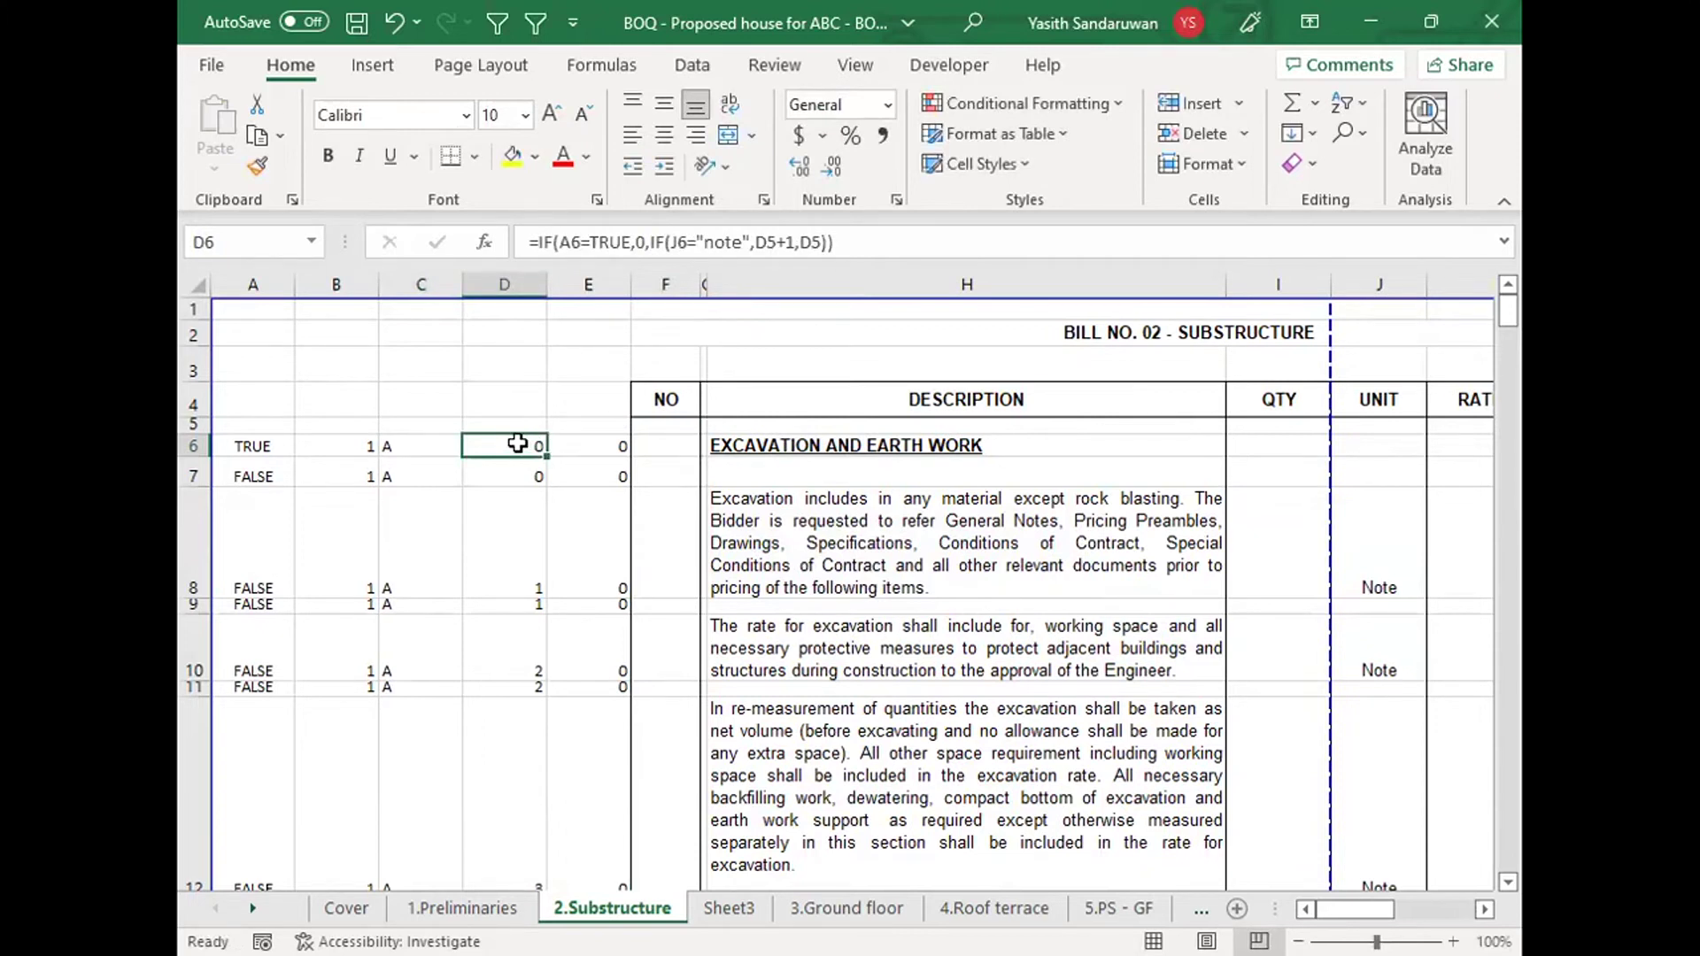
pyautogui.click(480, 385)
pyautogui.write('A.1')
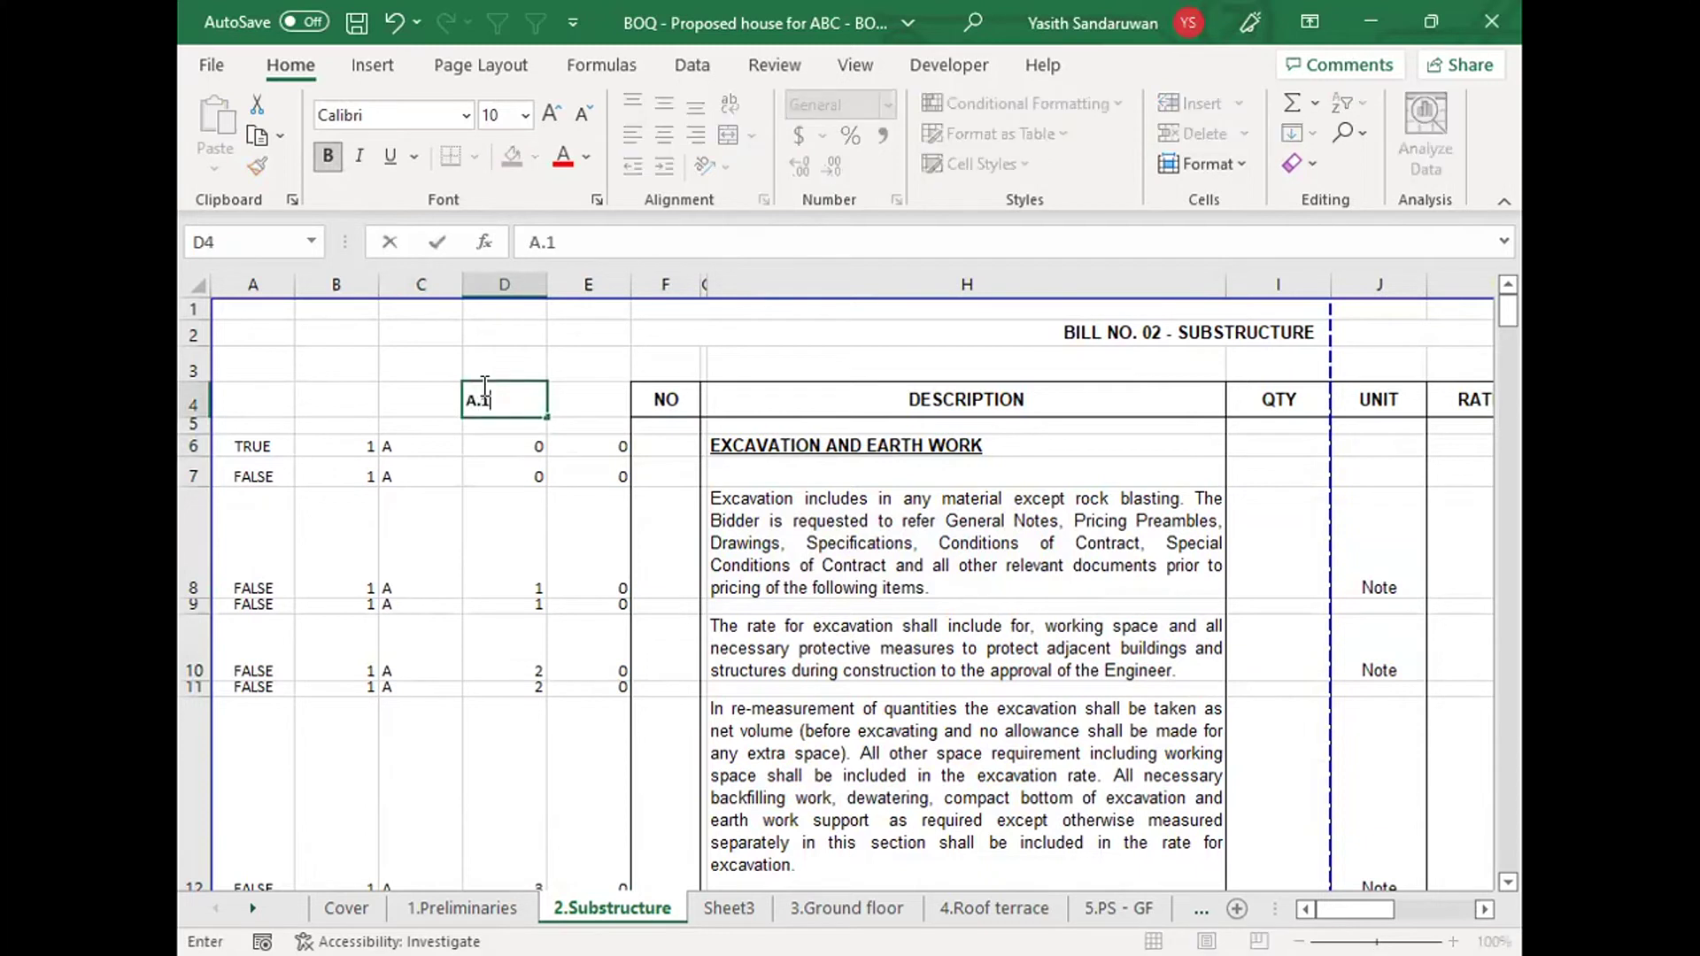
pyautogui.press('Return')
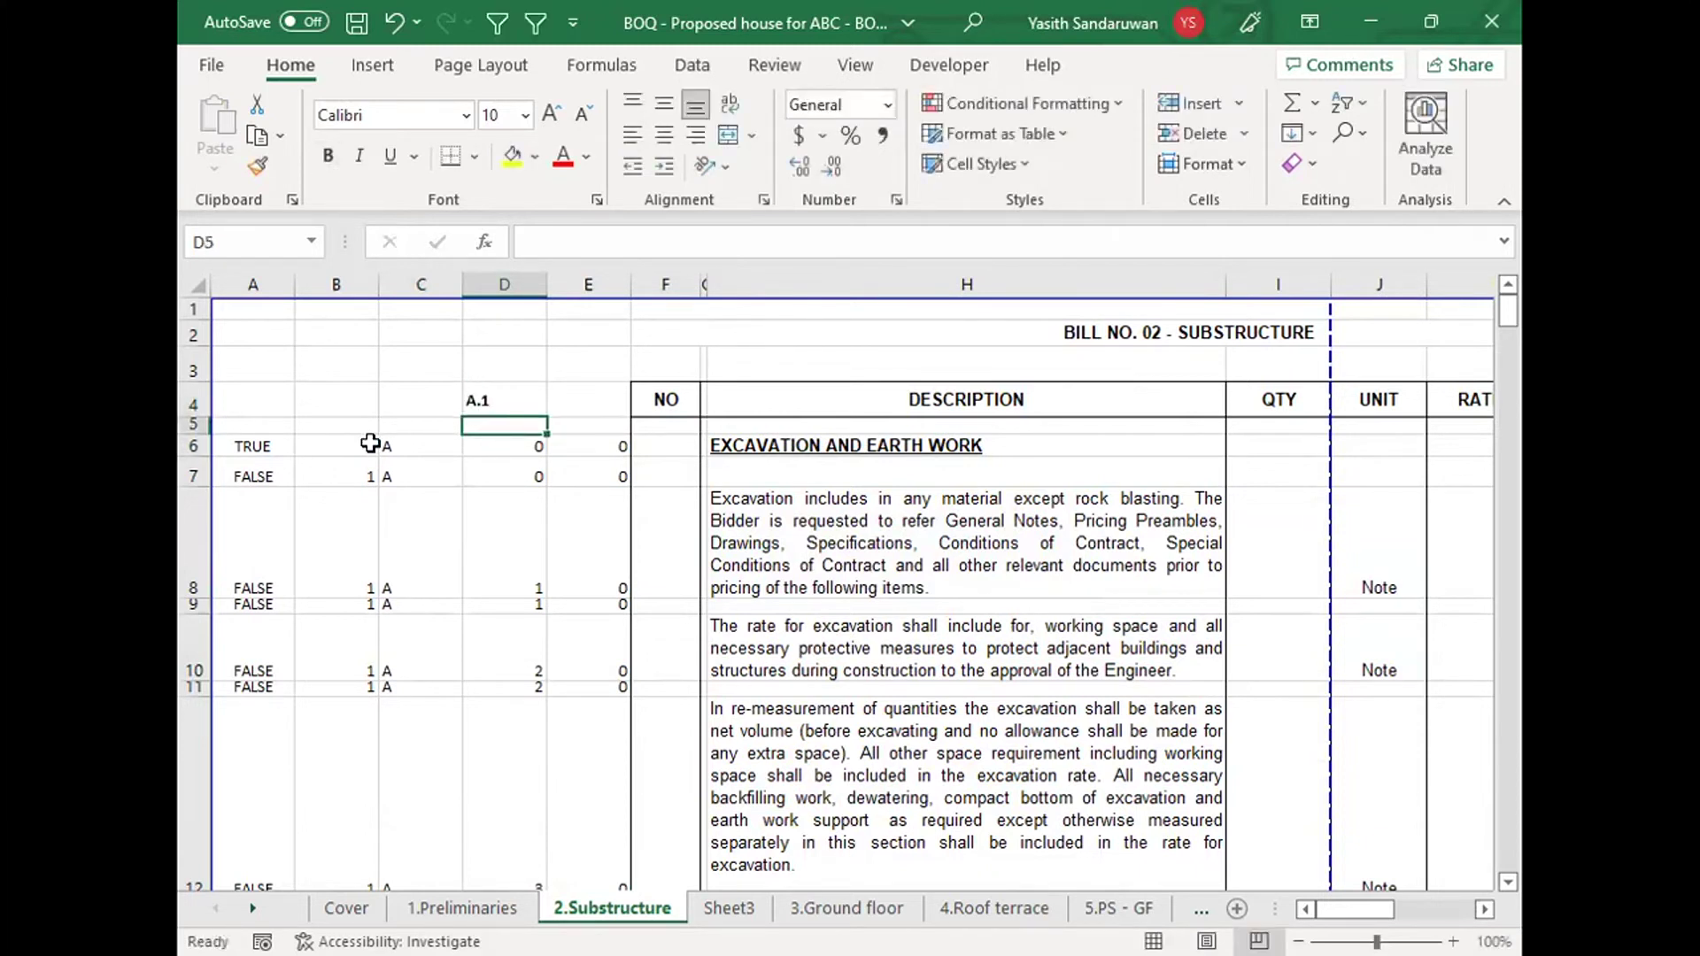
# Step: Review the section letter in C6 and the measured-item counter in E6 as parts of the item number
pyautogui.click(417, 443)
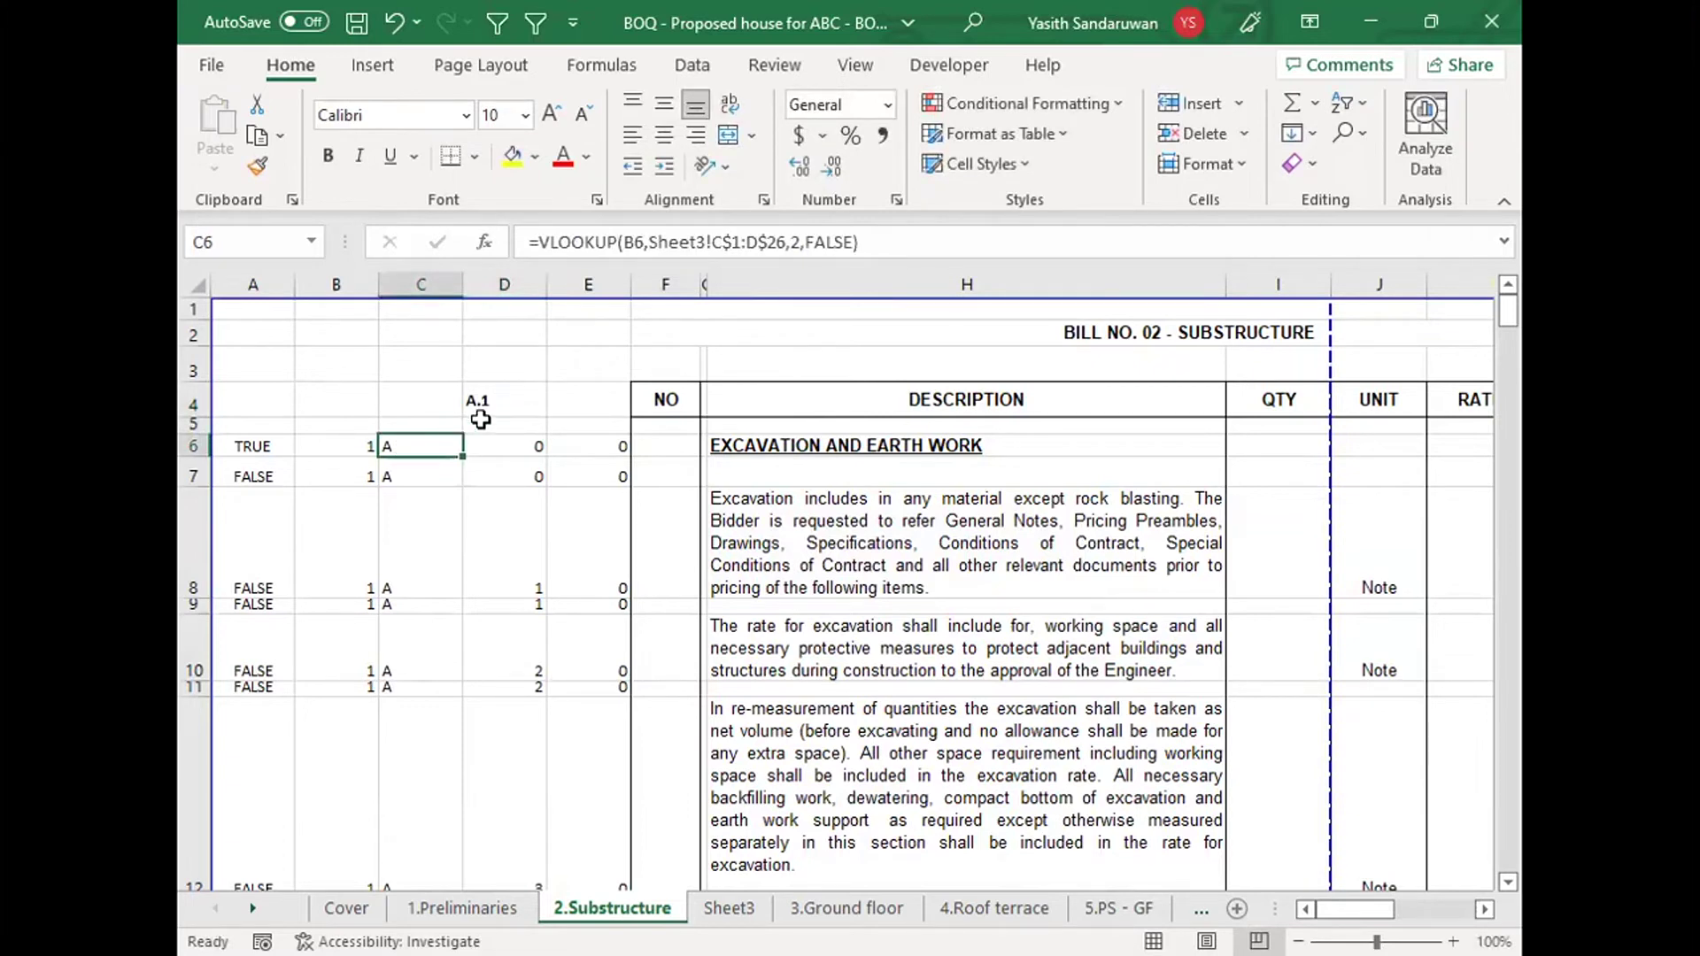
pyautogui.click(614, 455)
pyautogui.doubleClick(614, 455)
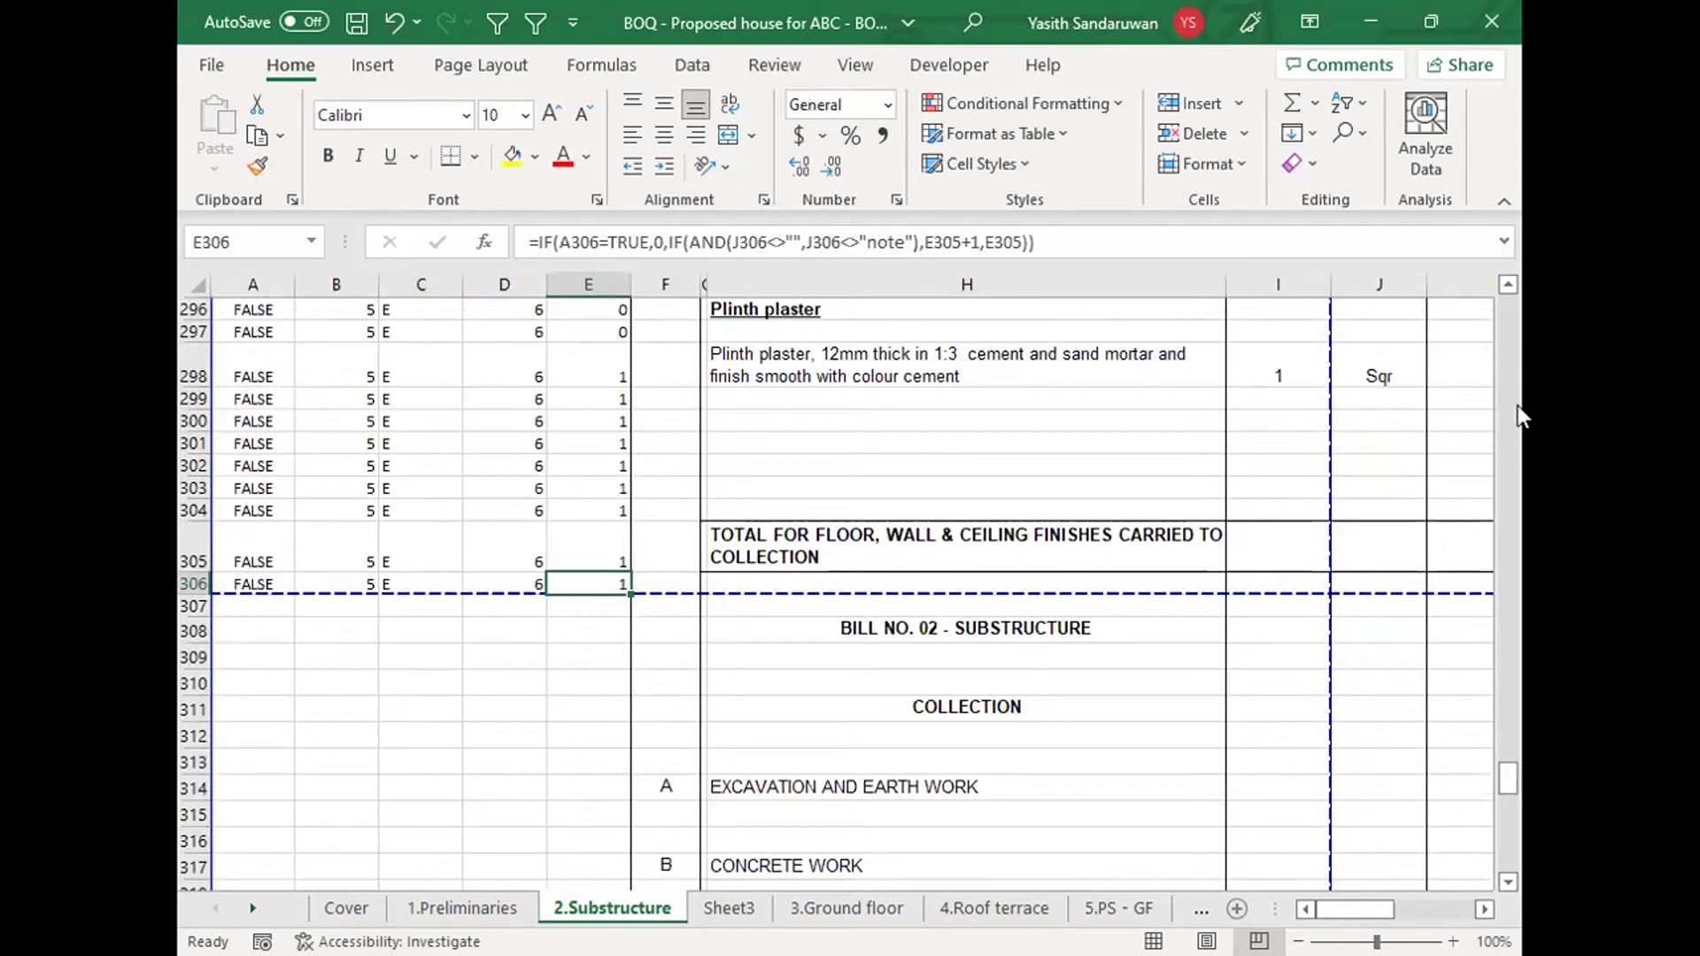
pyautogui.moveTo(1506, 781); pyautogui.dragTo(1508, 305)
pyautogui.click(624, 446)
# Step: Start an IF formula in F6 that returns the section letter from C6 when A6=TRUE
pyautogui.click(688, 435)
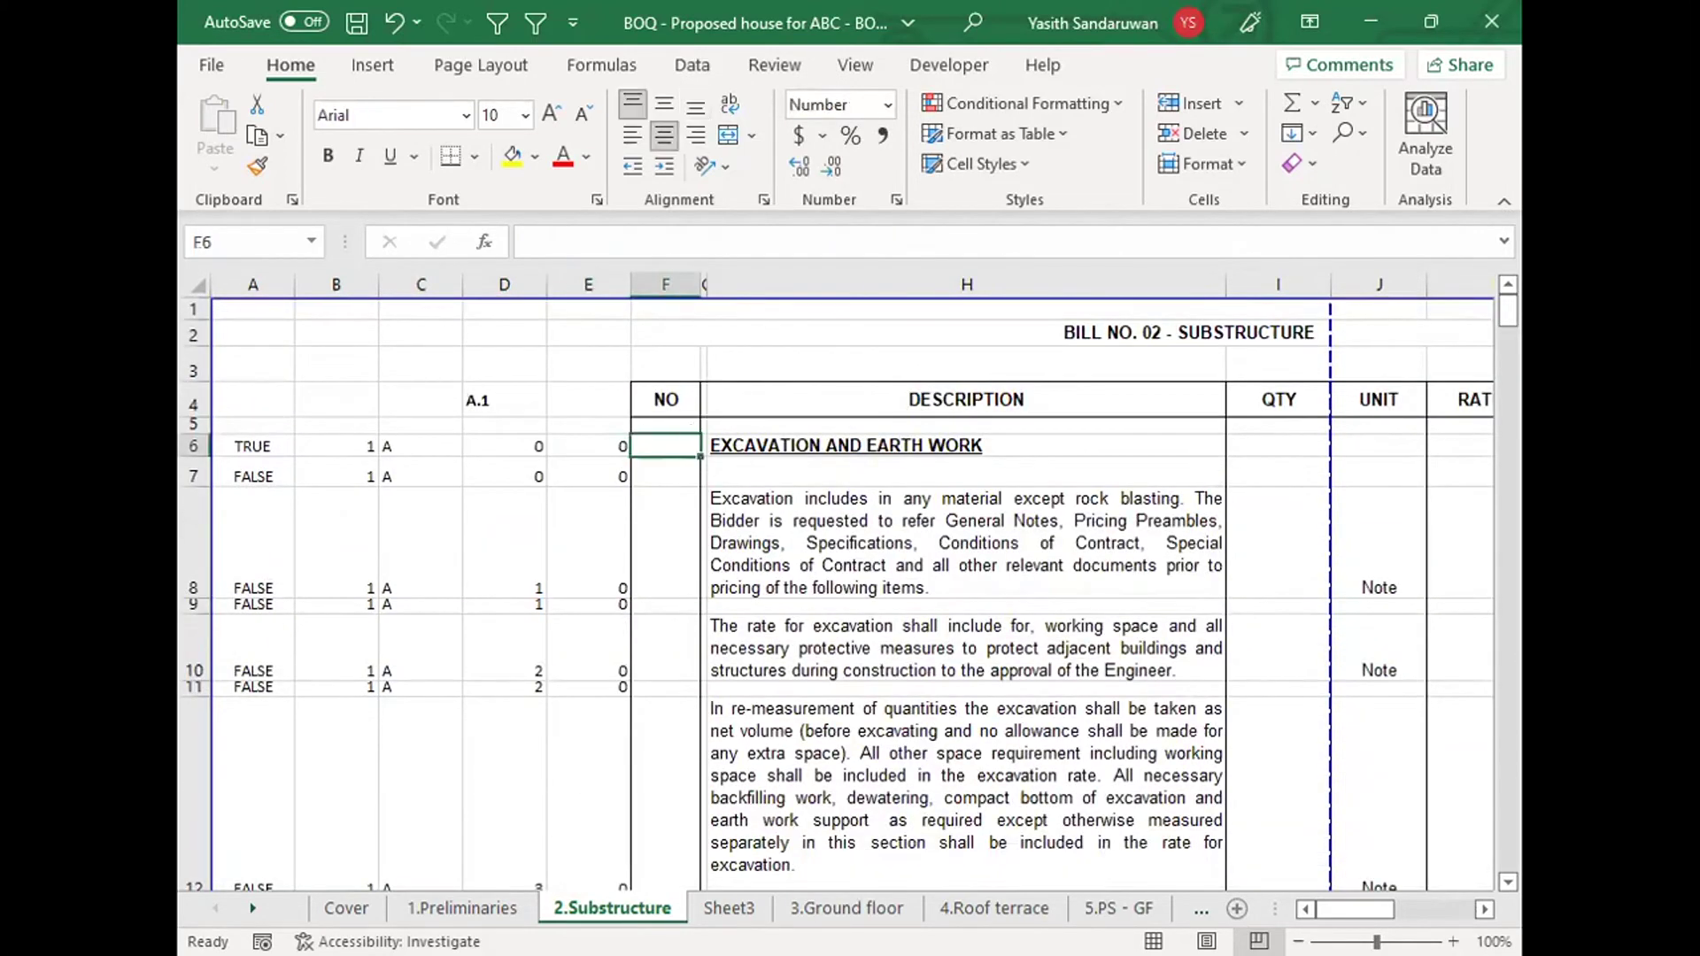
pyautogui.write('=i')
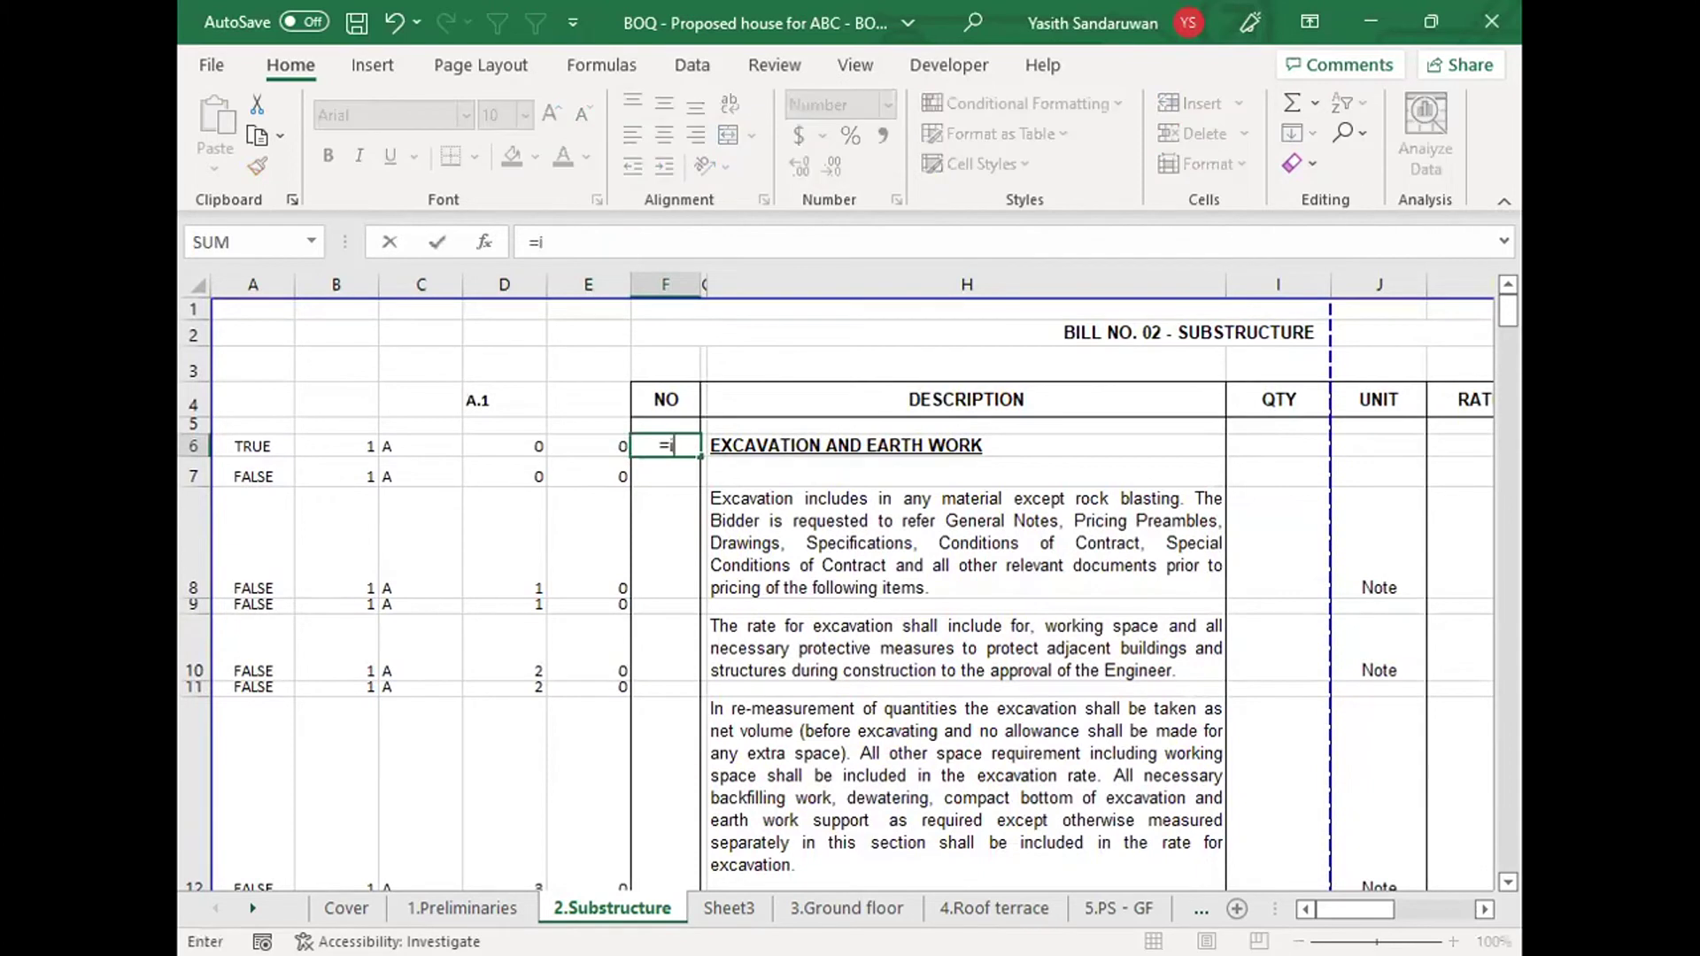
pyautogui.write('f(')
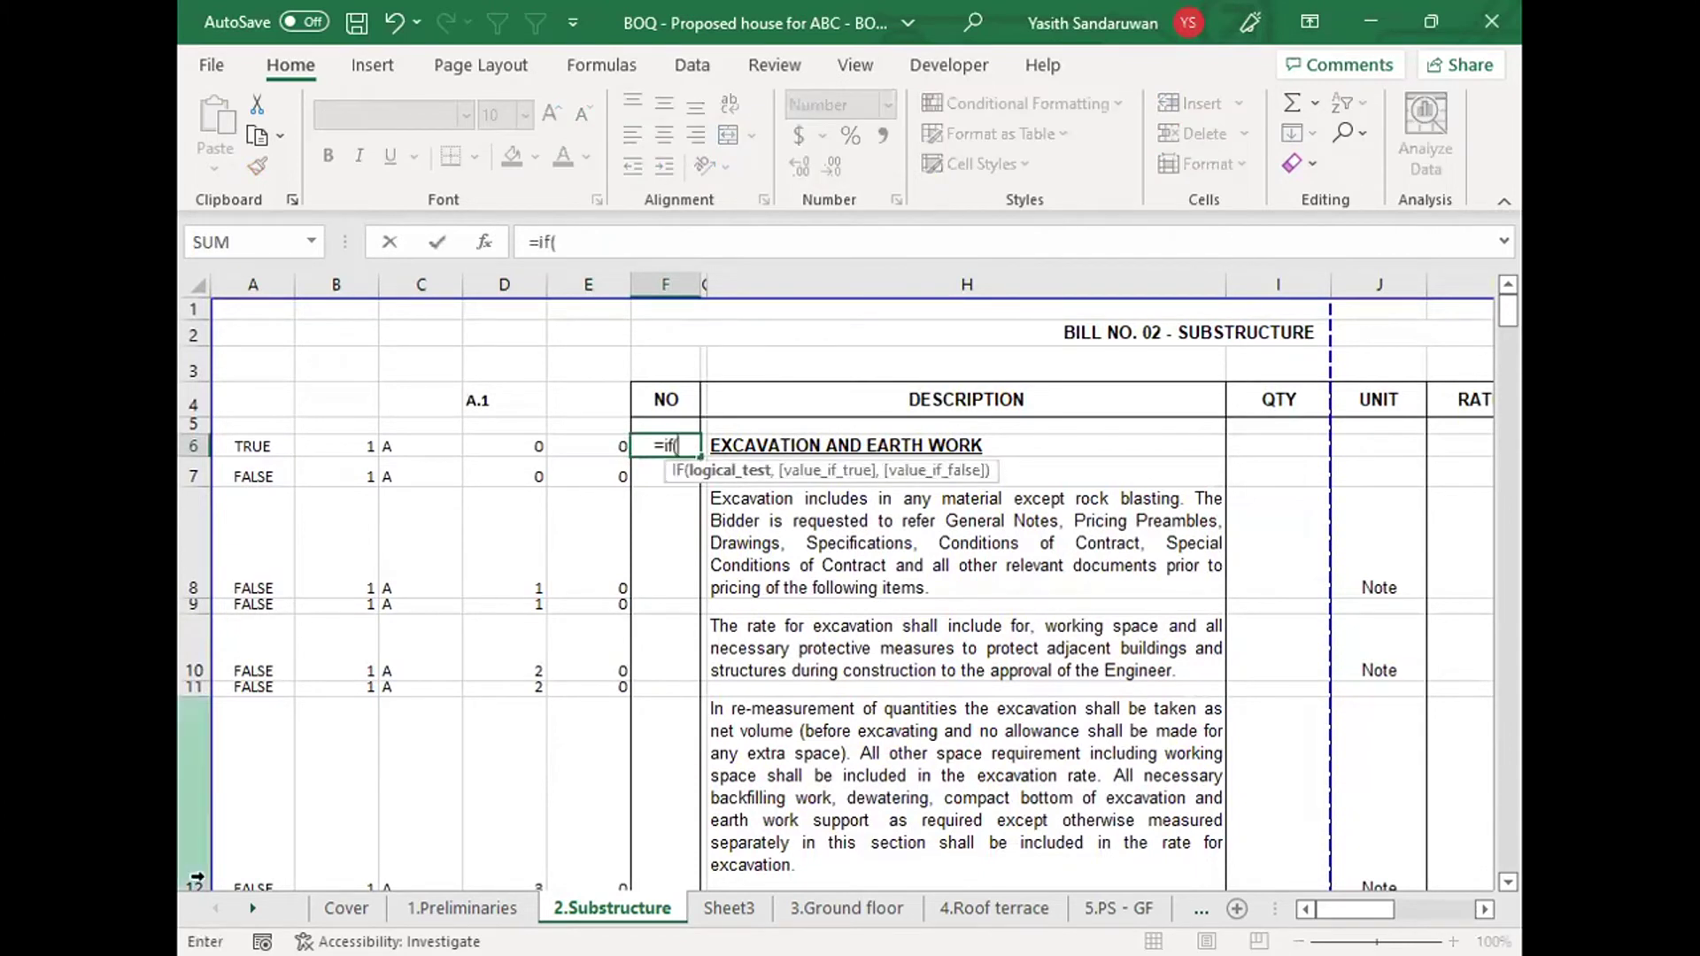
pyautogui.click(243, 450)
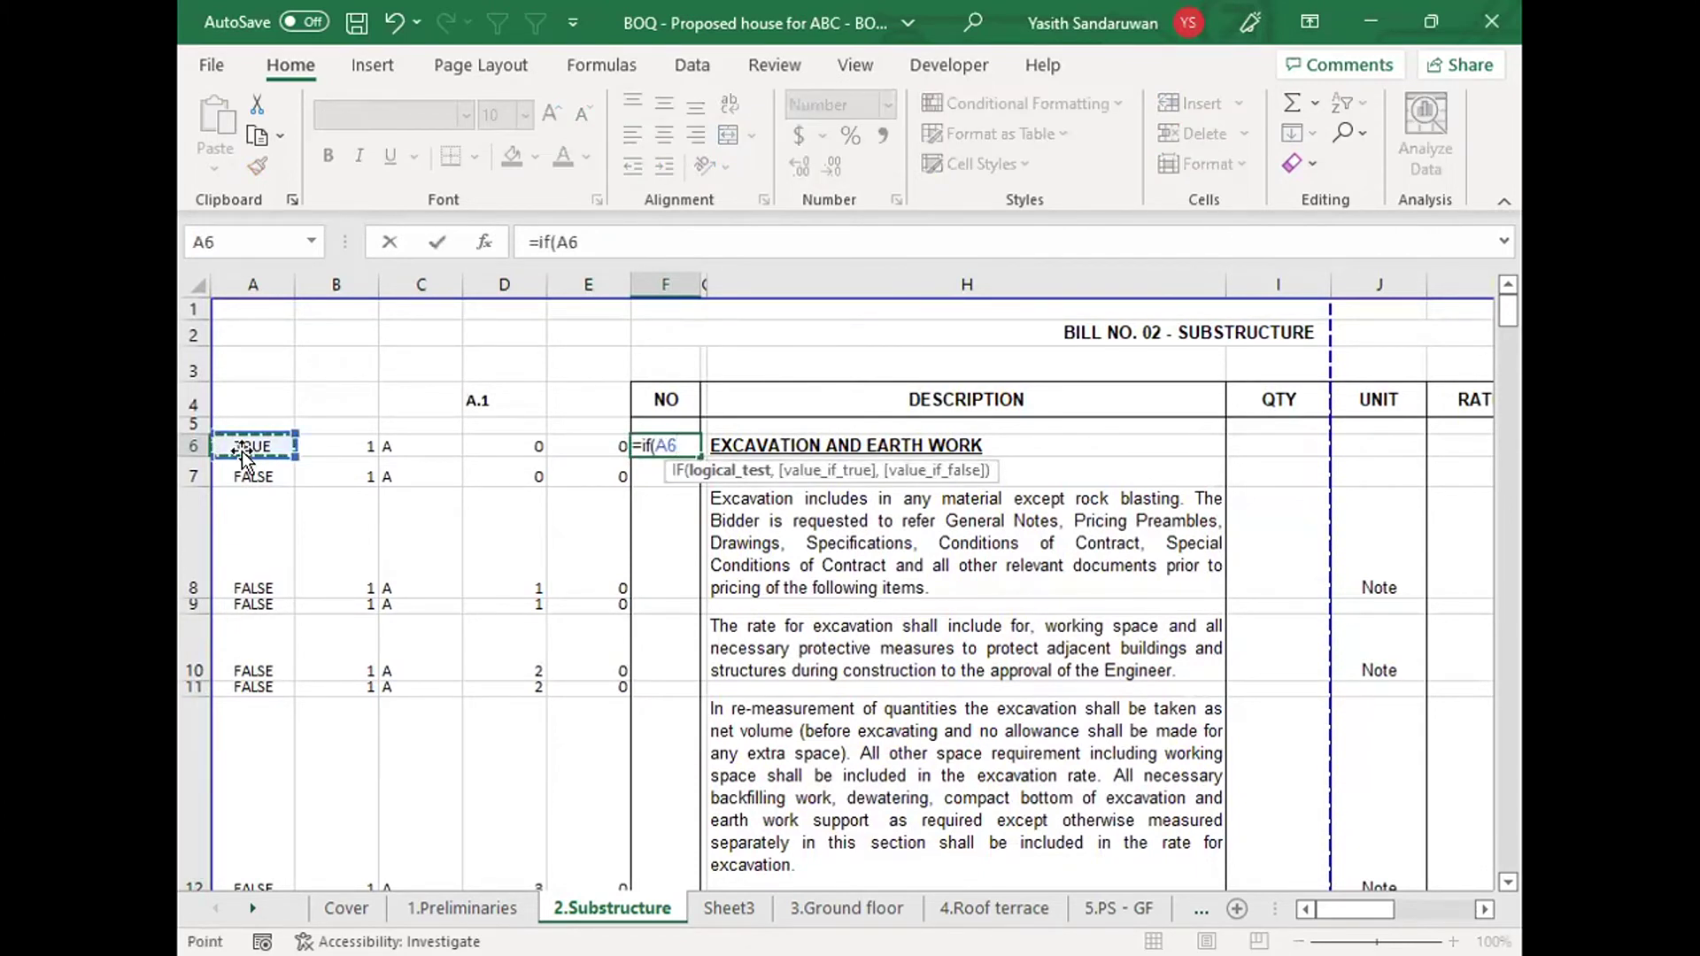
pyautogui.write('=true')
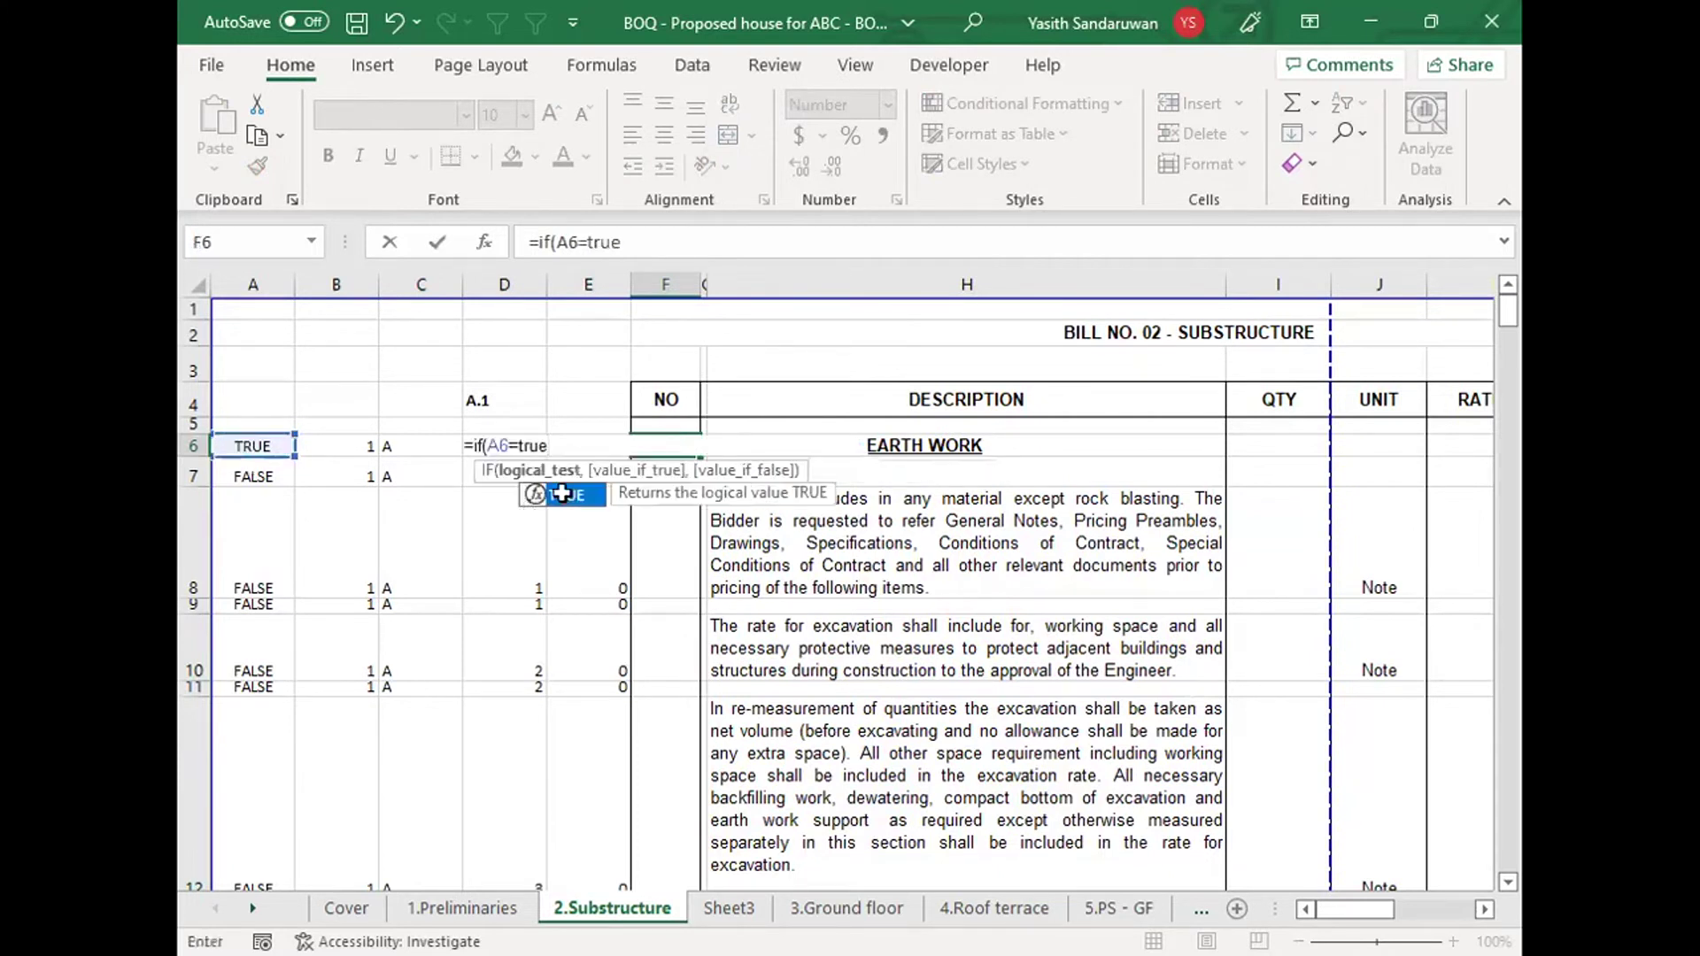
pyautogui.doubleClick(561, 495)
pyautogui.write(',')
pyautogui.click(421, 452)
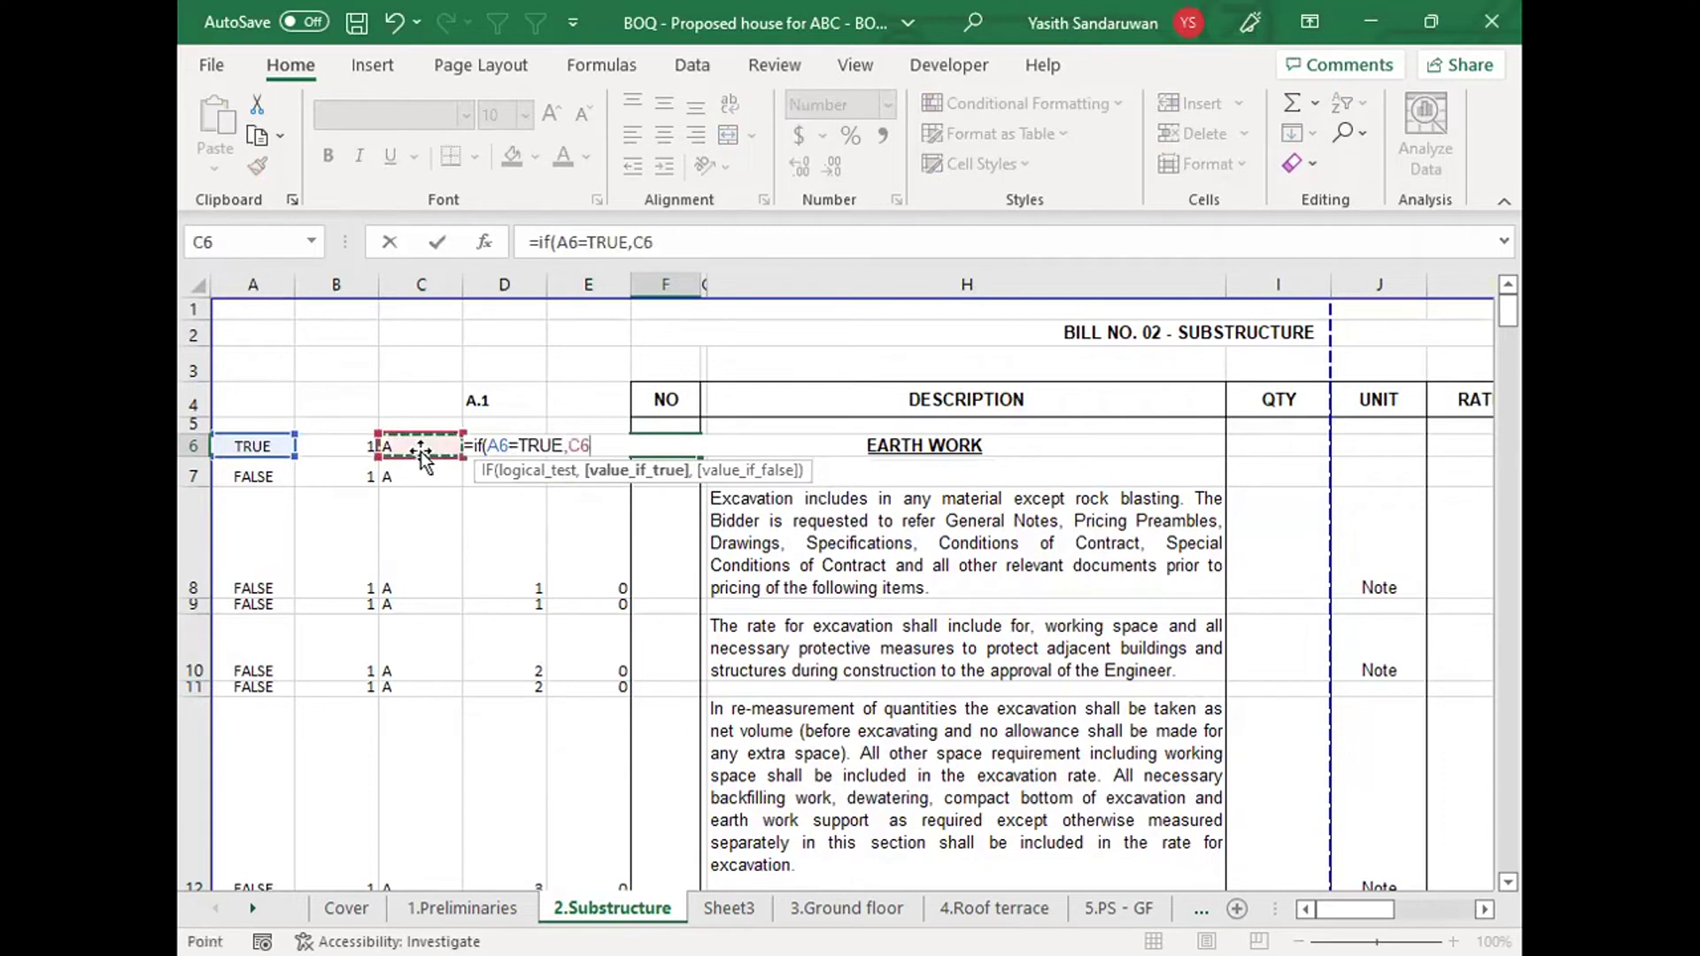
pyautogui.write(',')
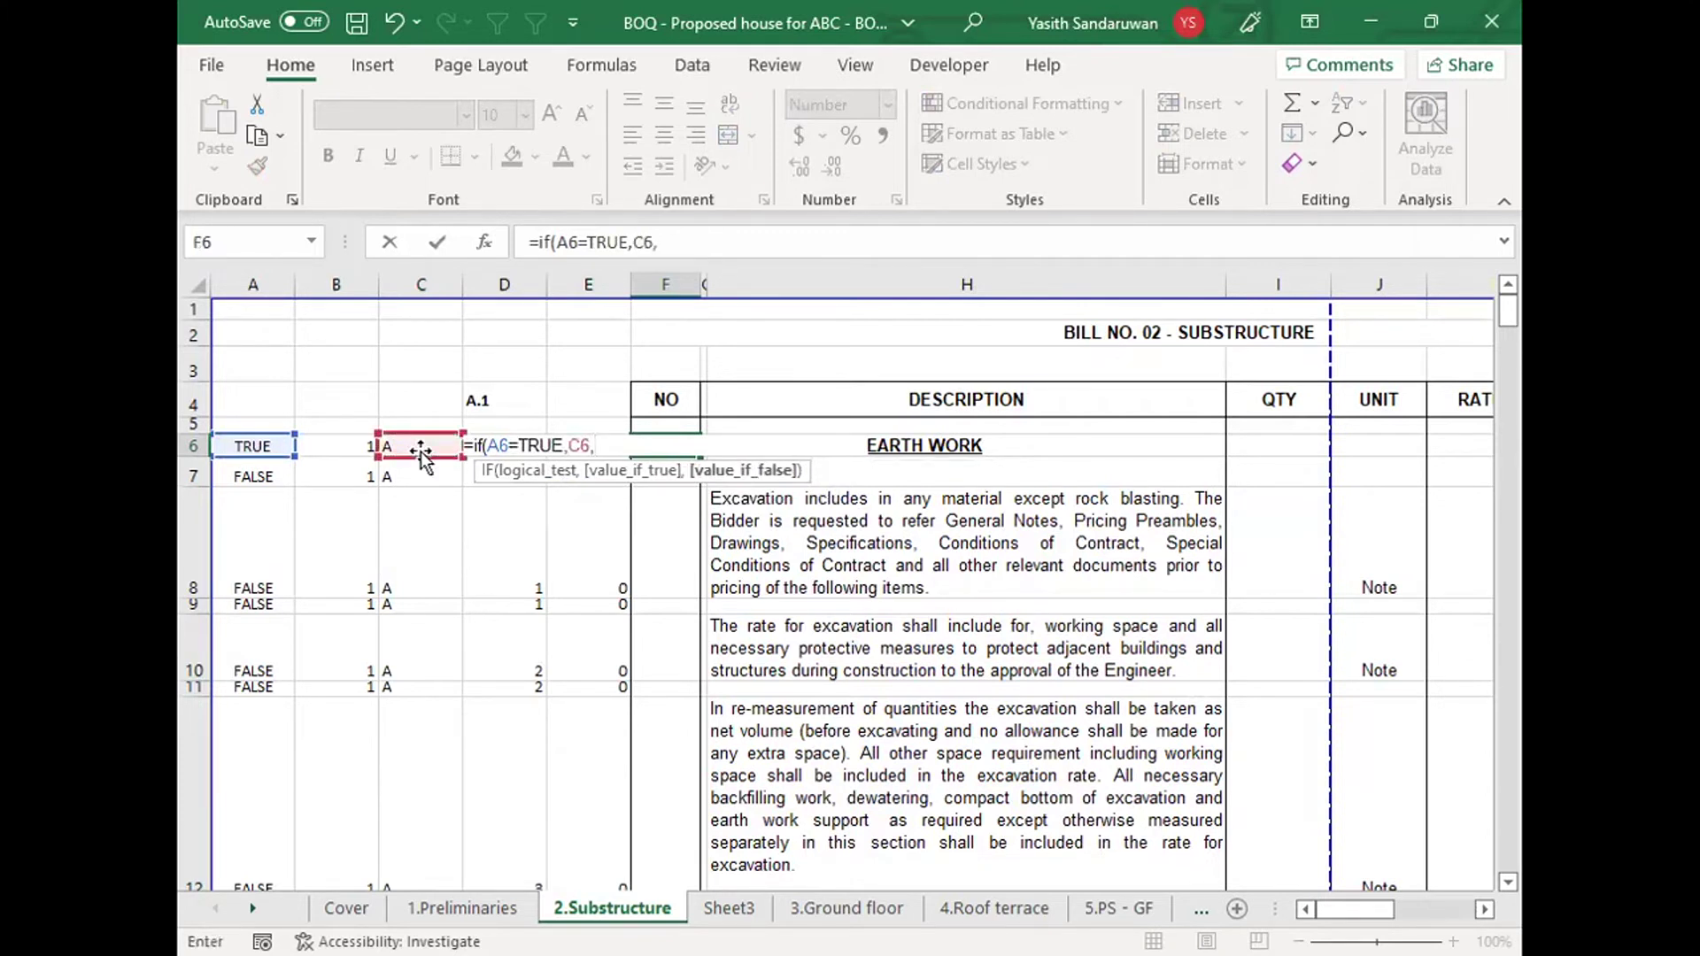
# Step: Nest a second IF in the F6 formula that returns the note counter D6 when J6="note"
pyautogui.write('i')
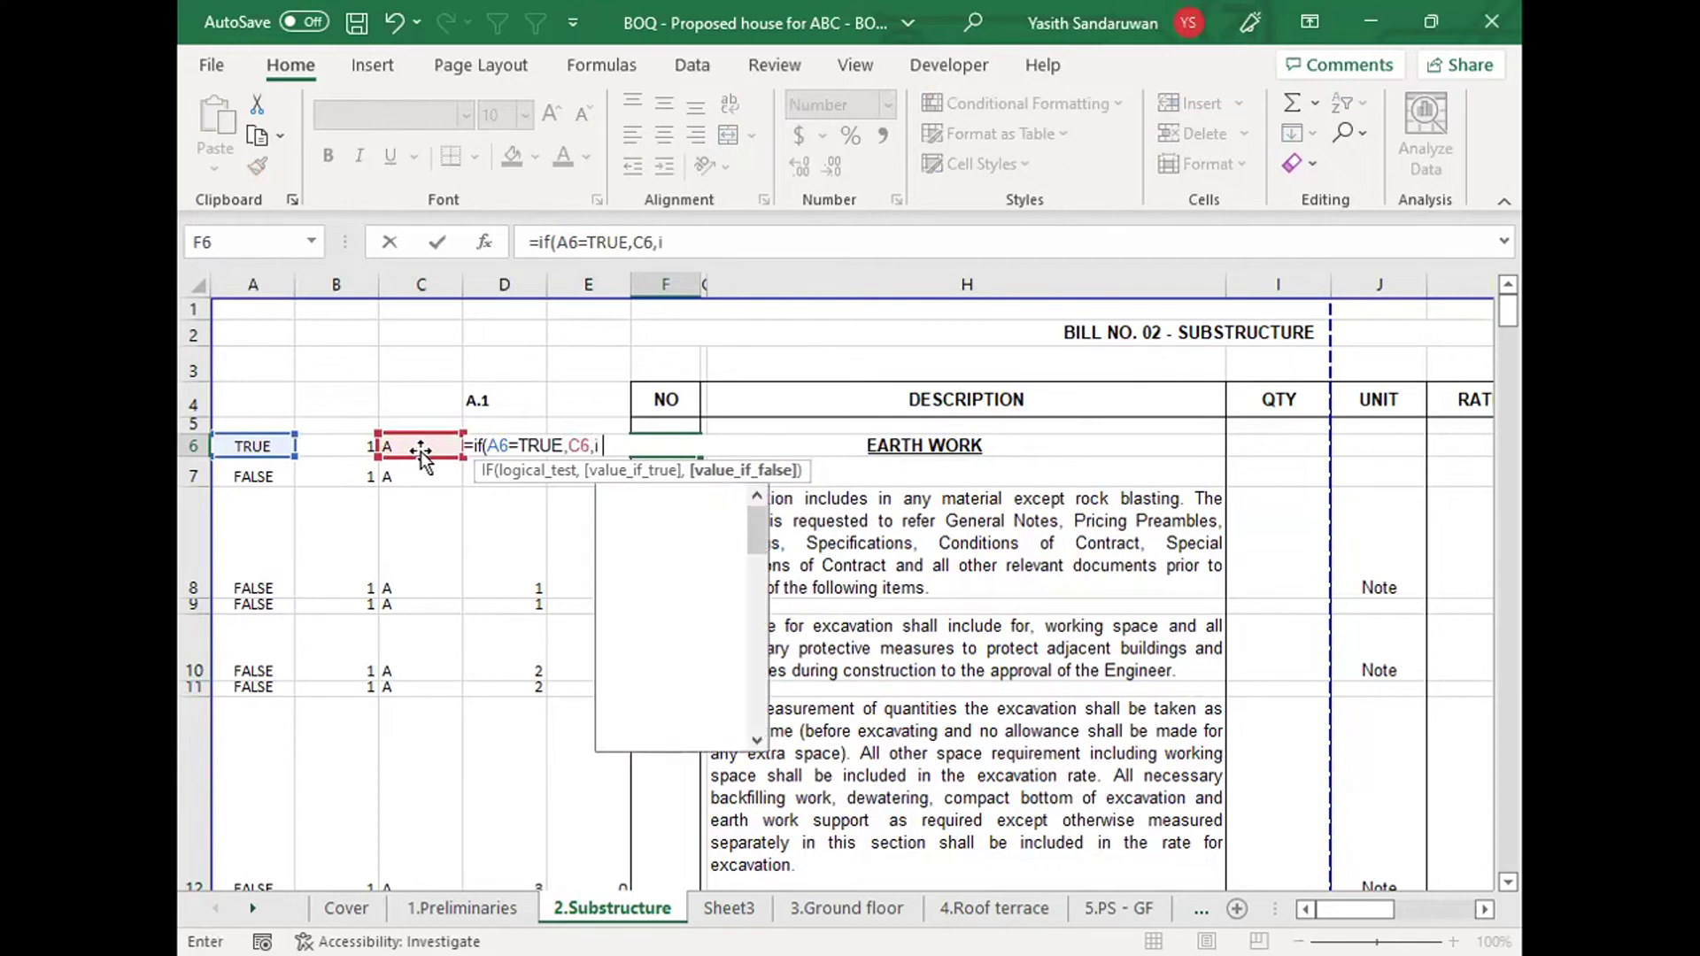
pyautogui.write('f(')
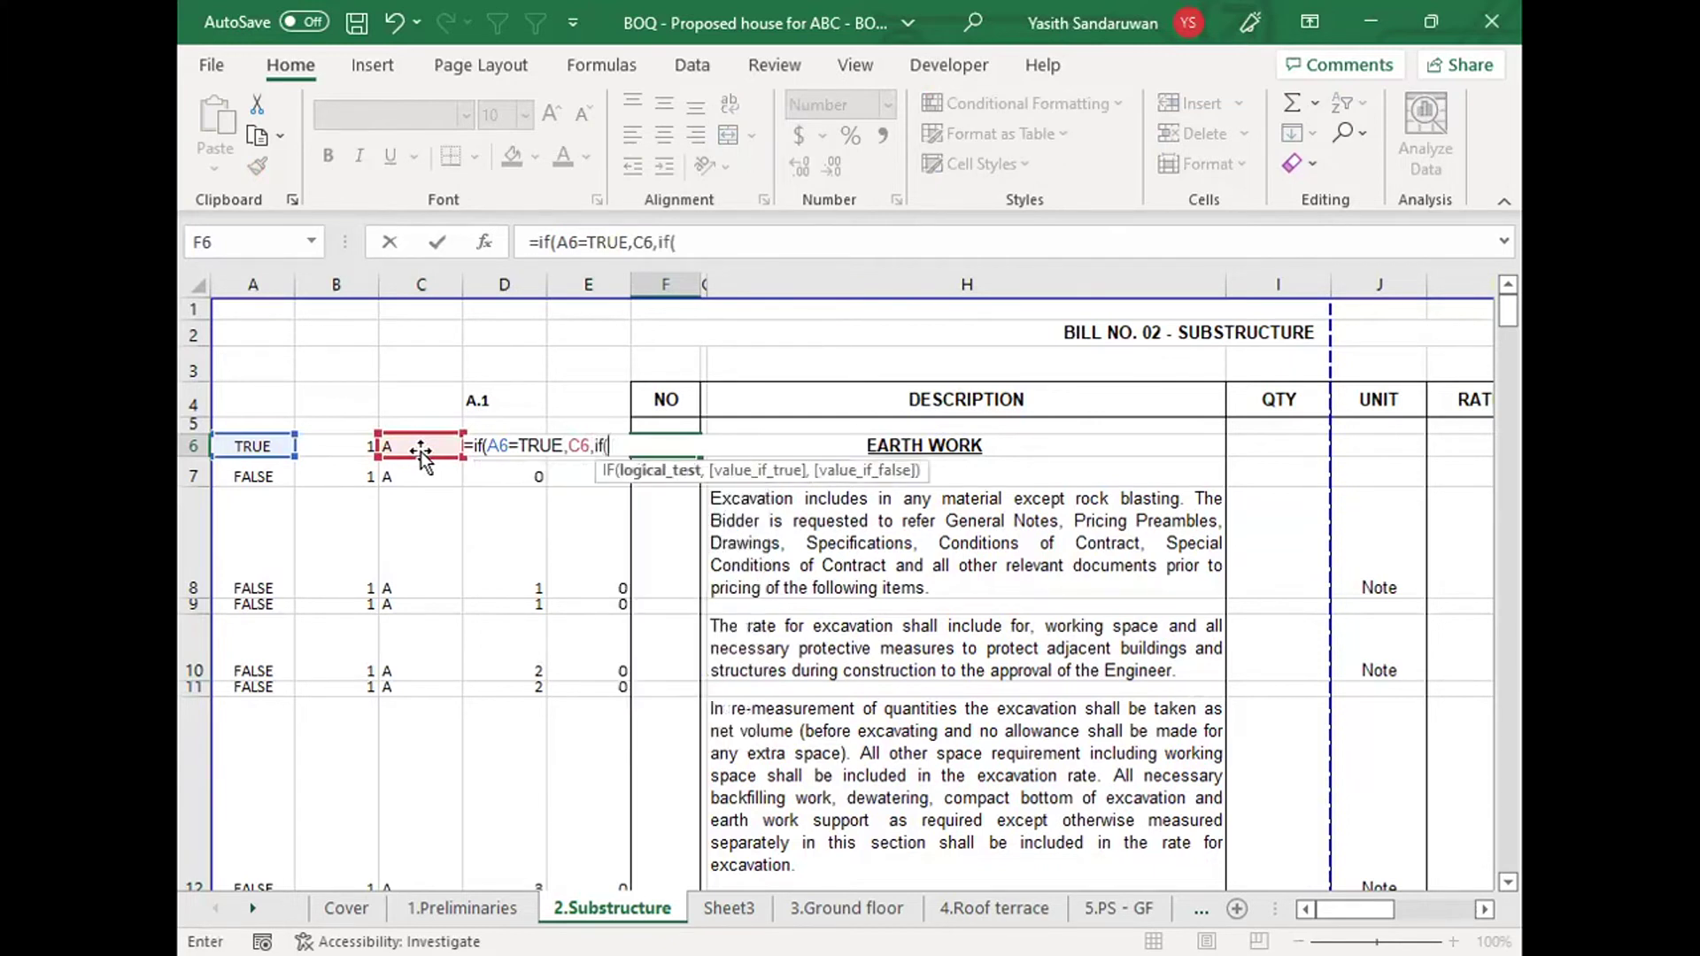
pyautogui.click(1382, 448)
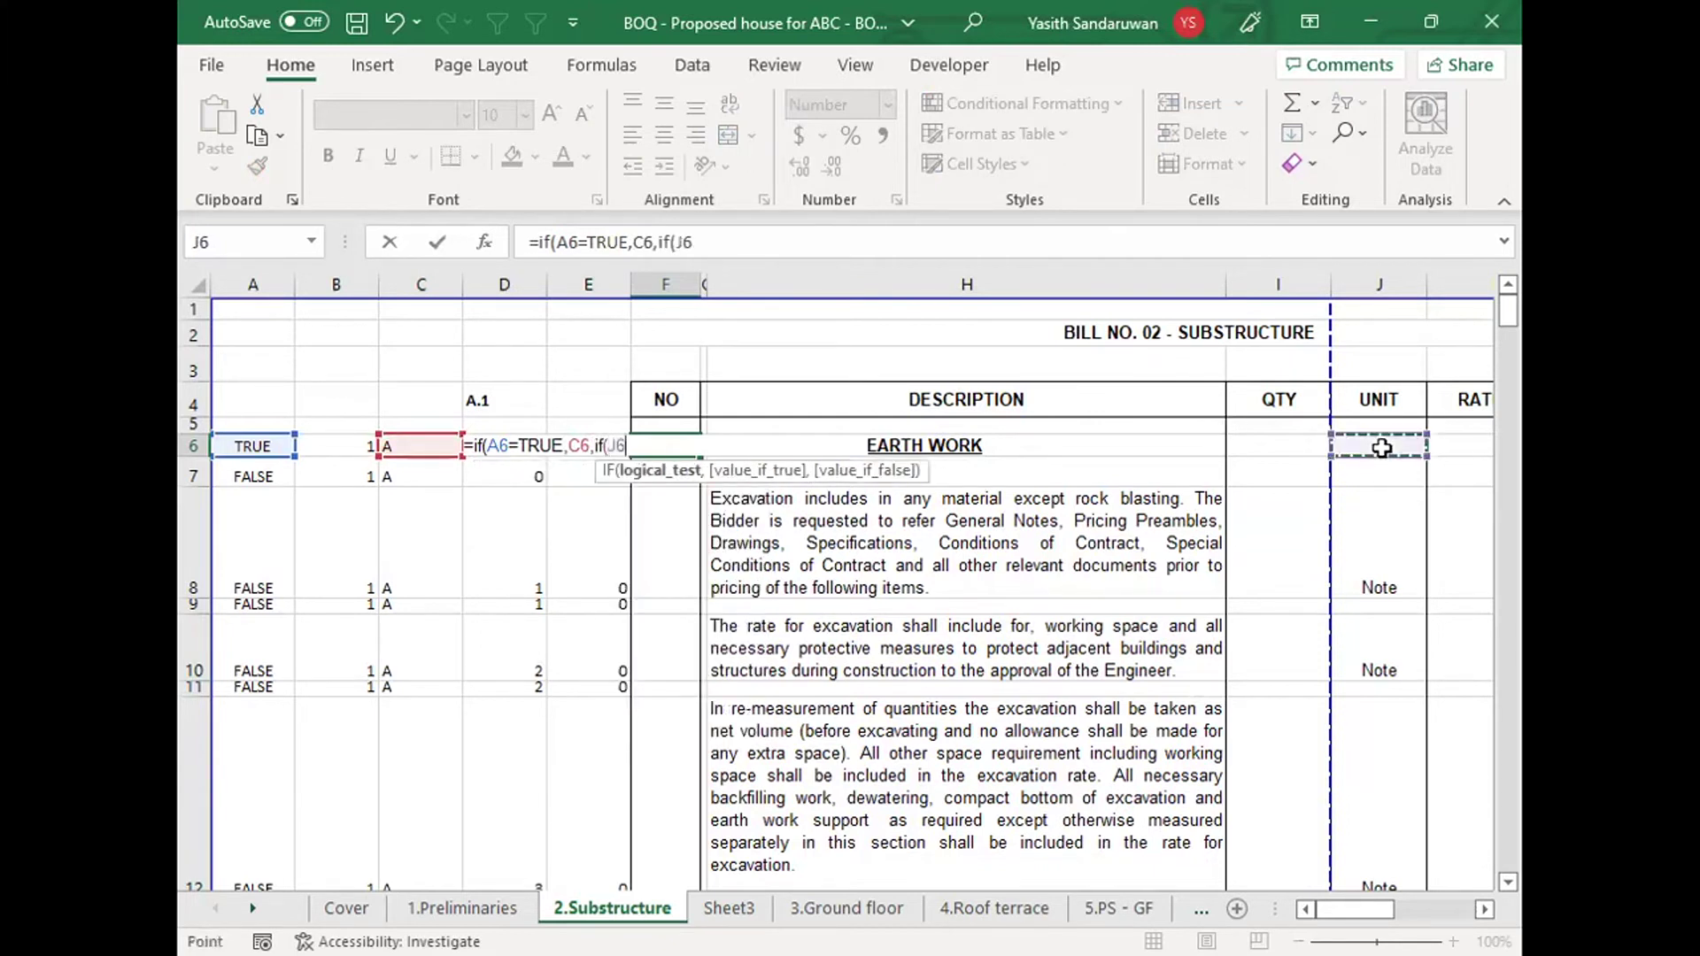
pyautogui.write('=')
pyautogui.write('"not')
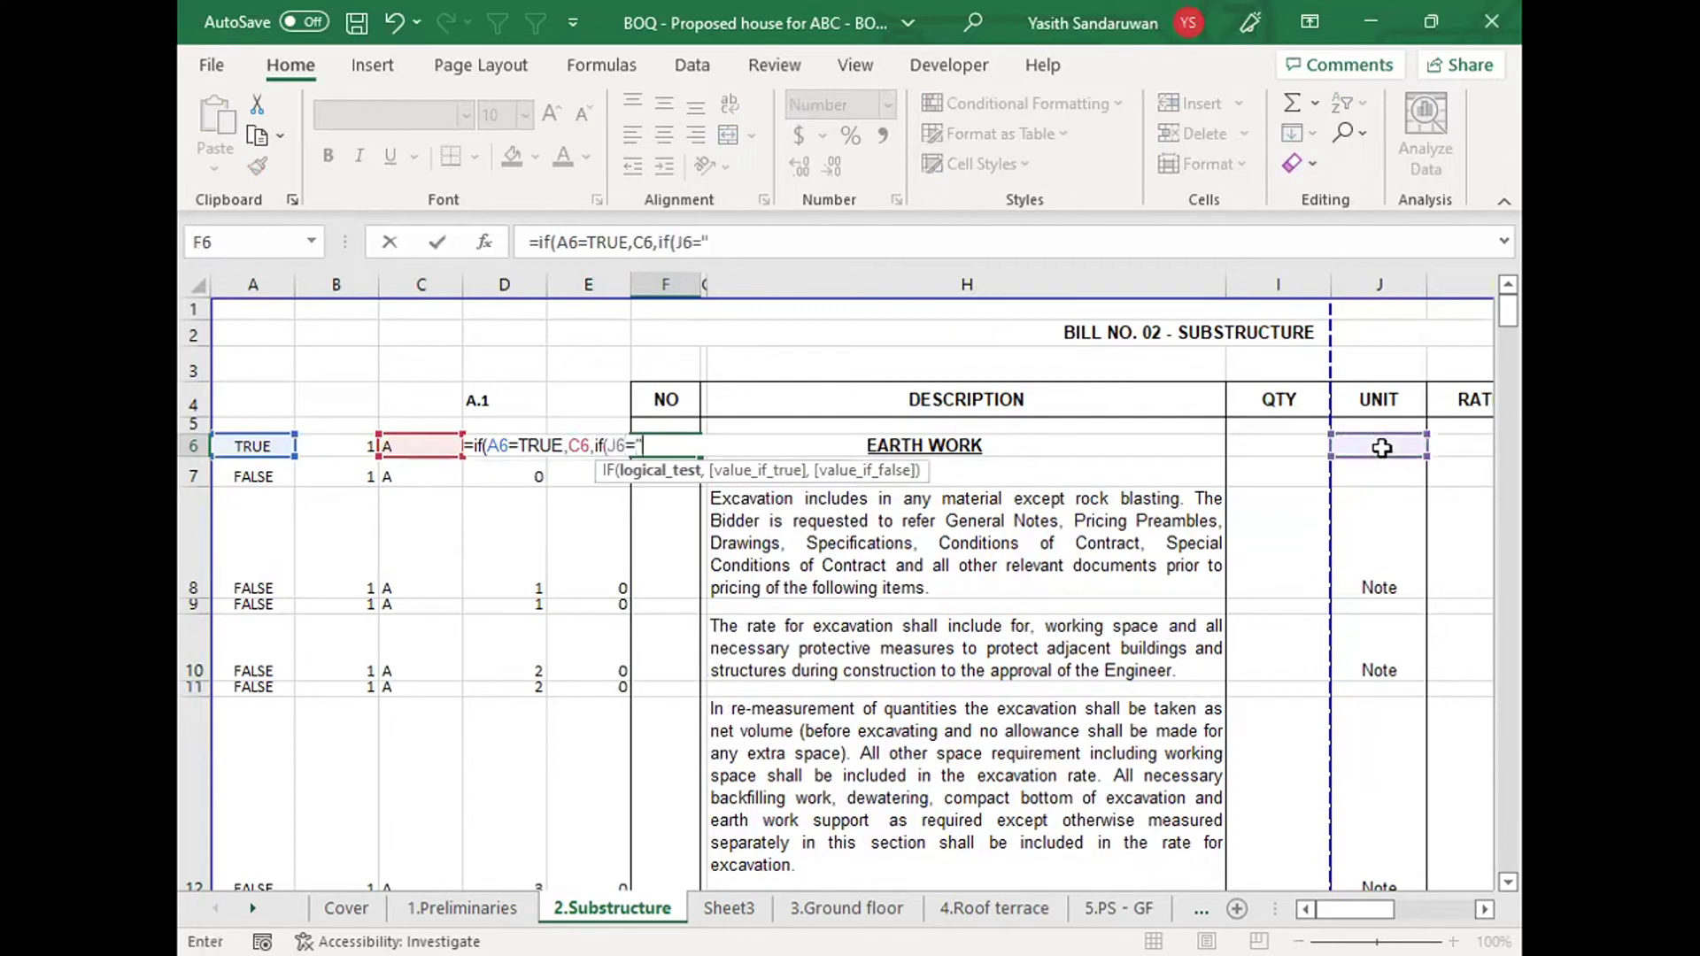
pyautogui.write('e",')
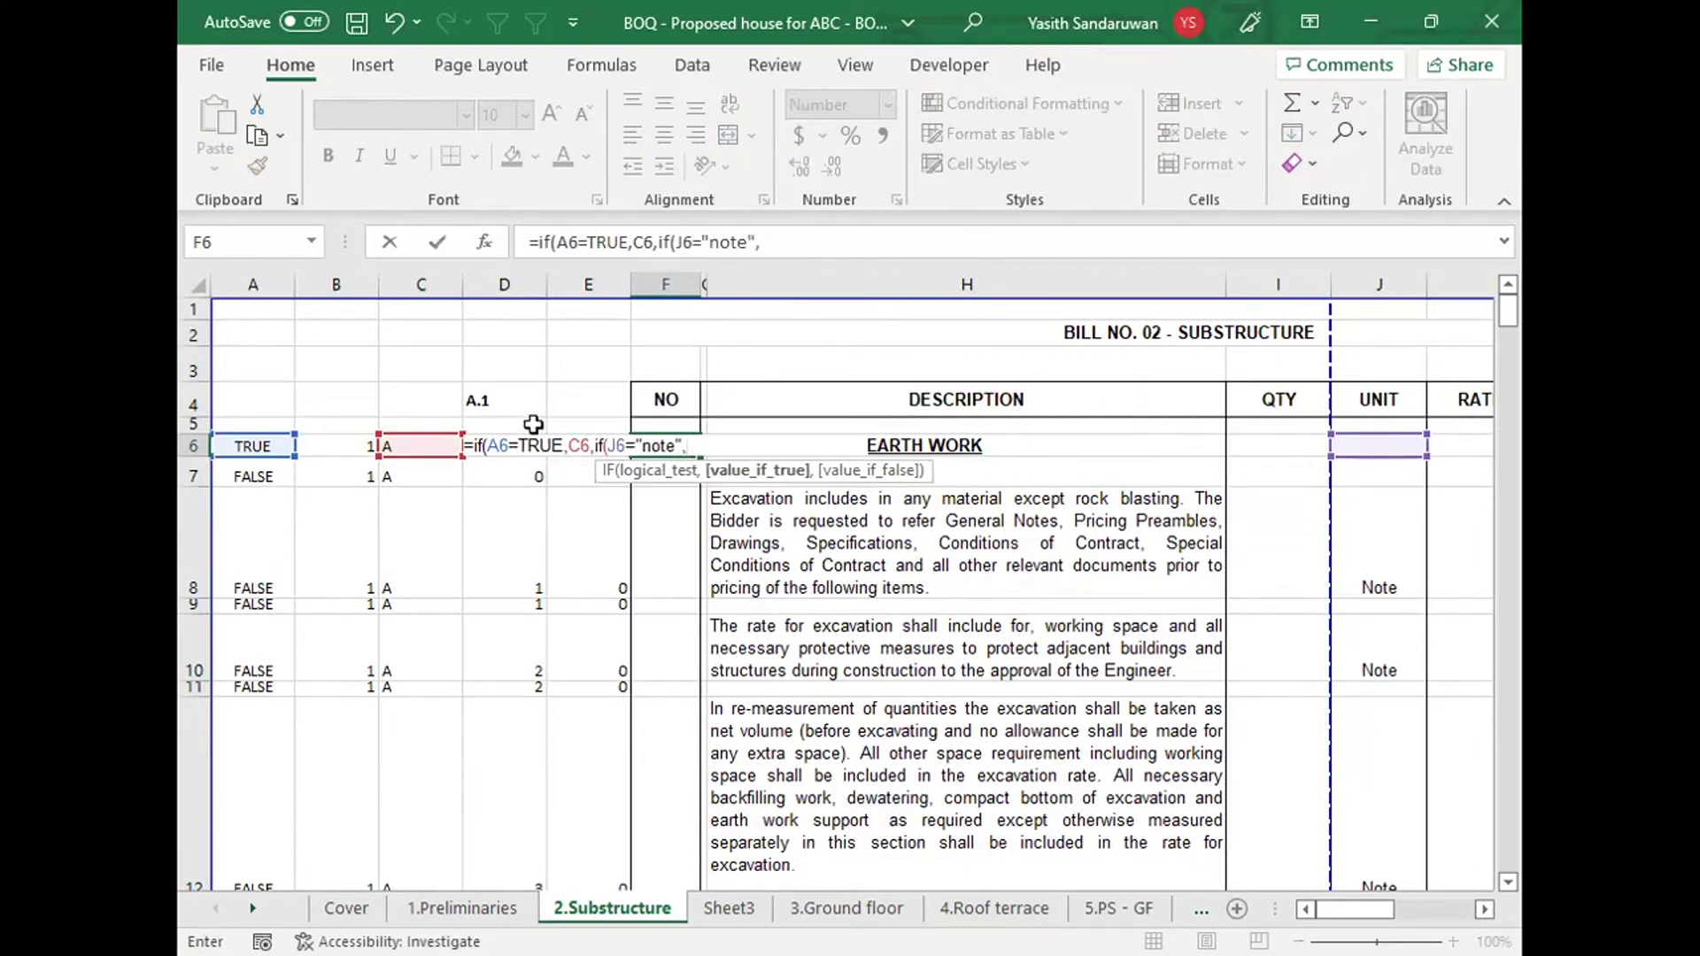
pyautogui.click(506, 362)
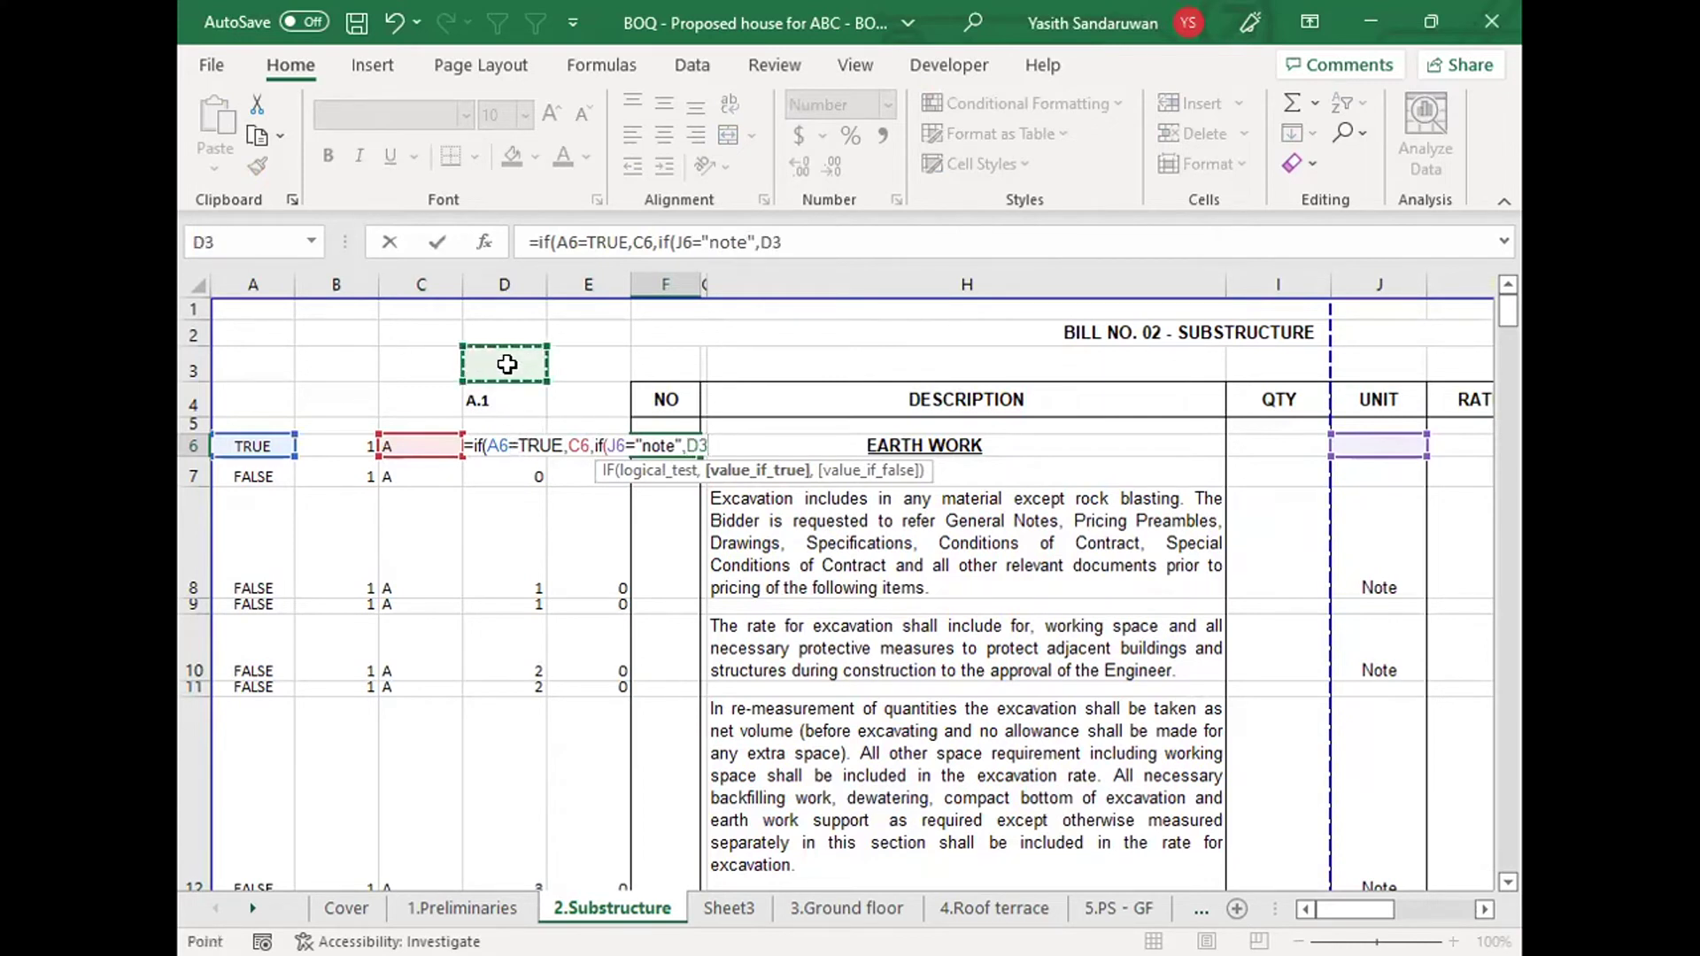
pyautogui.press('Down')
pyautogui.press('Down')
pyautogui.press('Down')
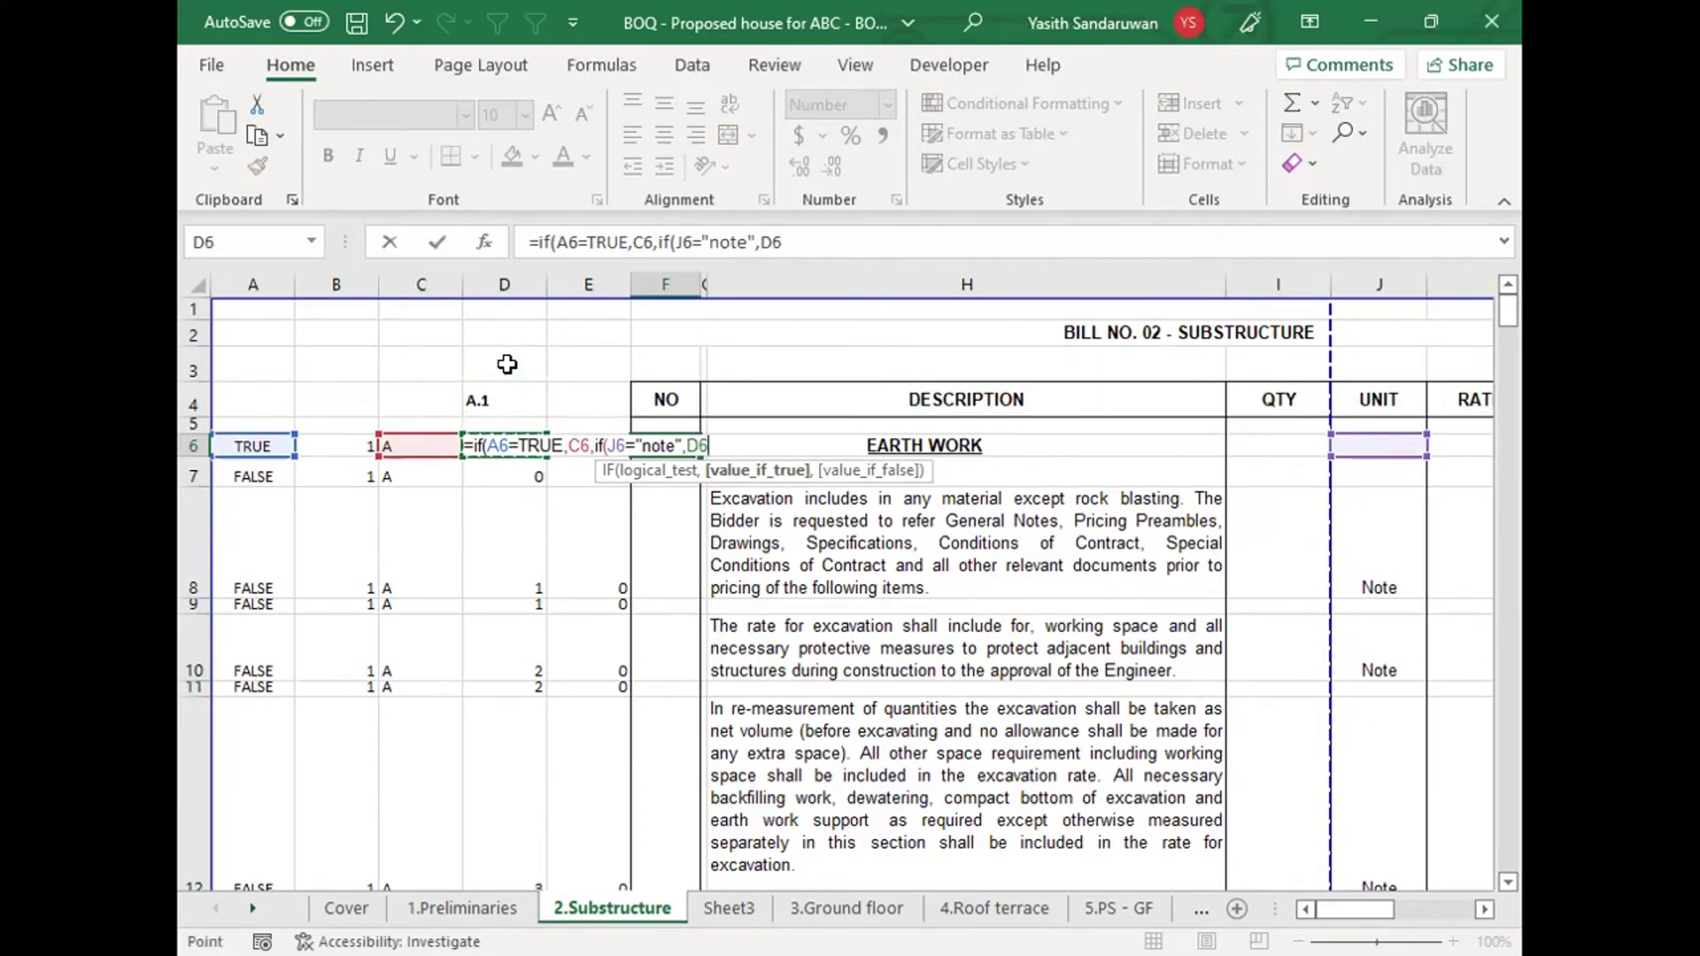
# Step: Nest a third IF in the F6 formula that returns an empty string when J6=""
pyautogui.write(',i')
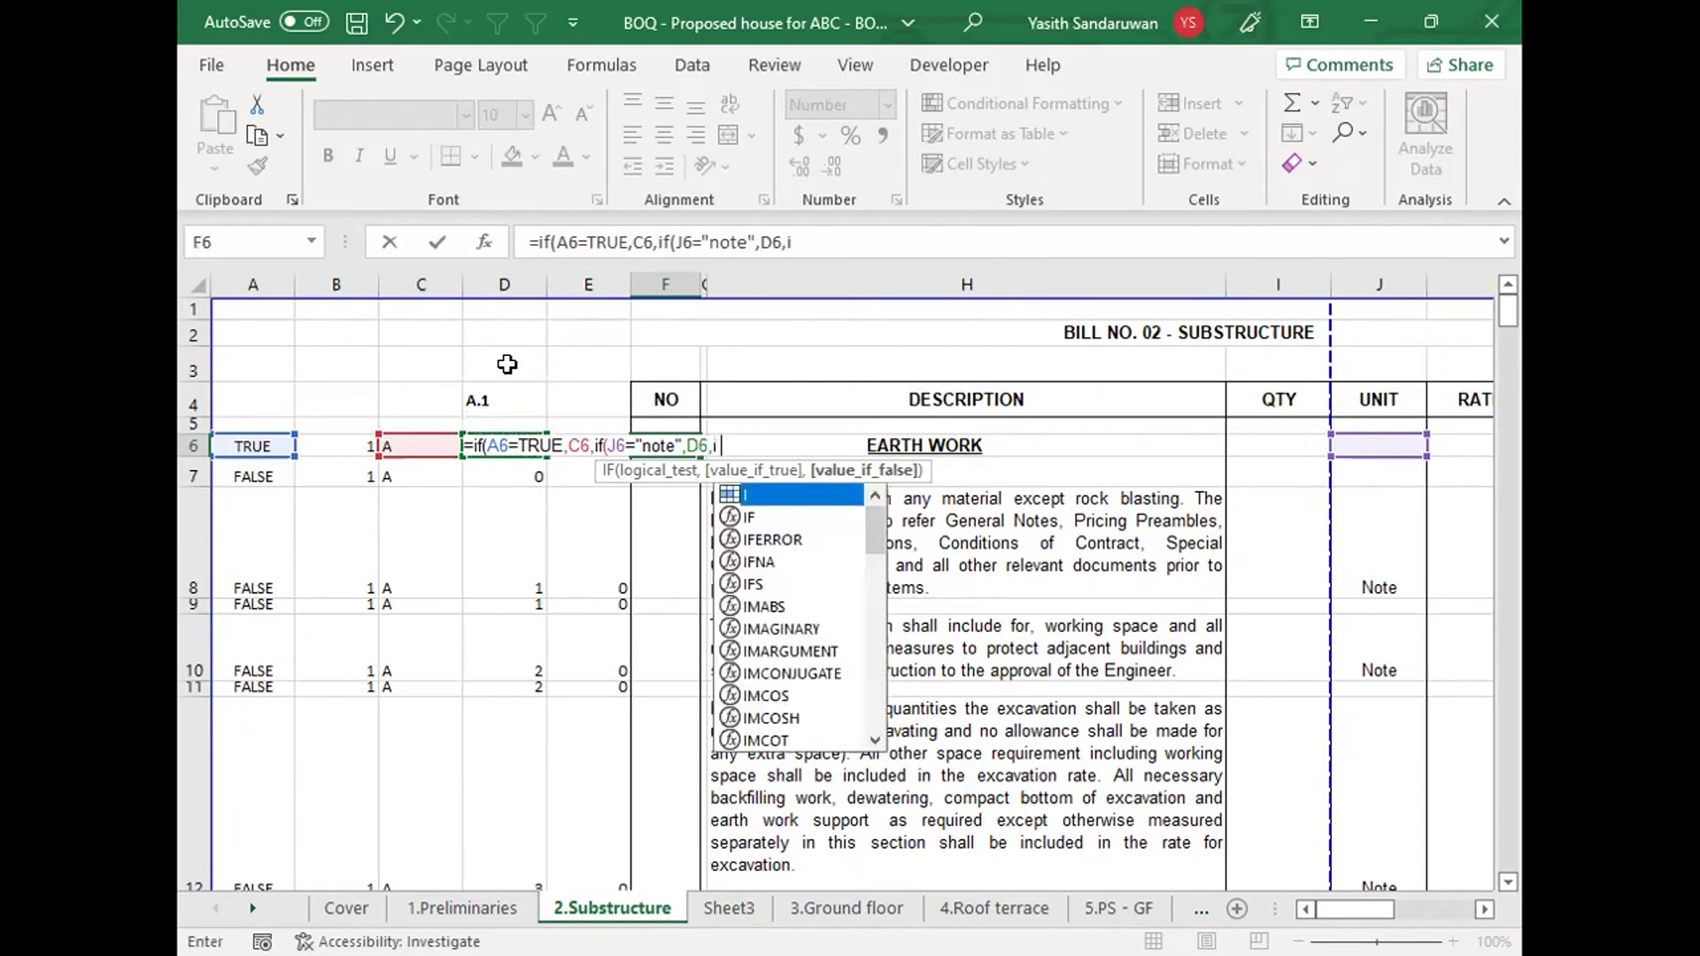
pyautogui.write('f(')
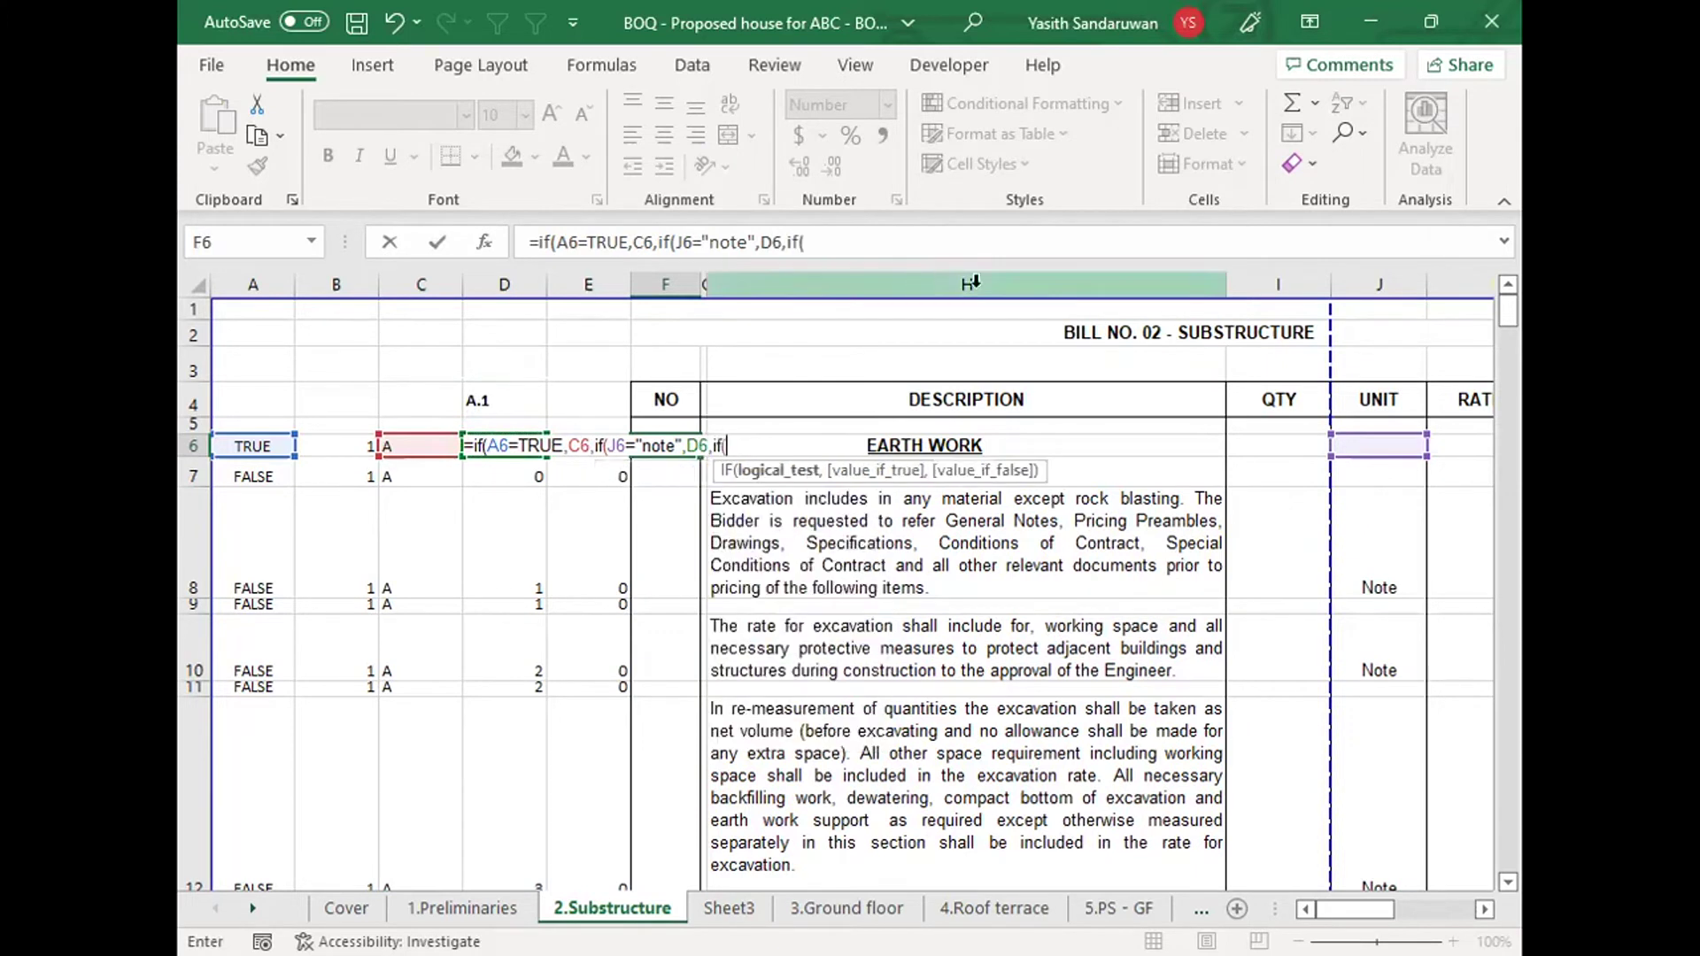
pyautogui.click(1361, 443)
pyautogui.write('=')
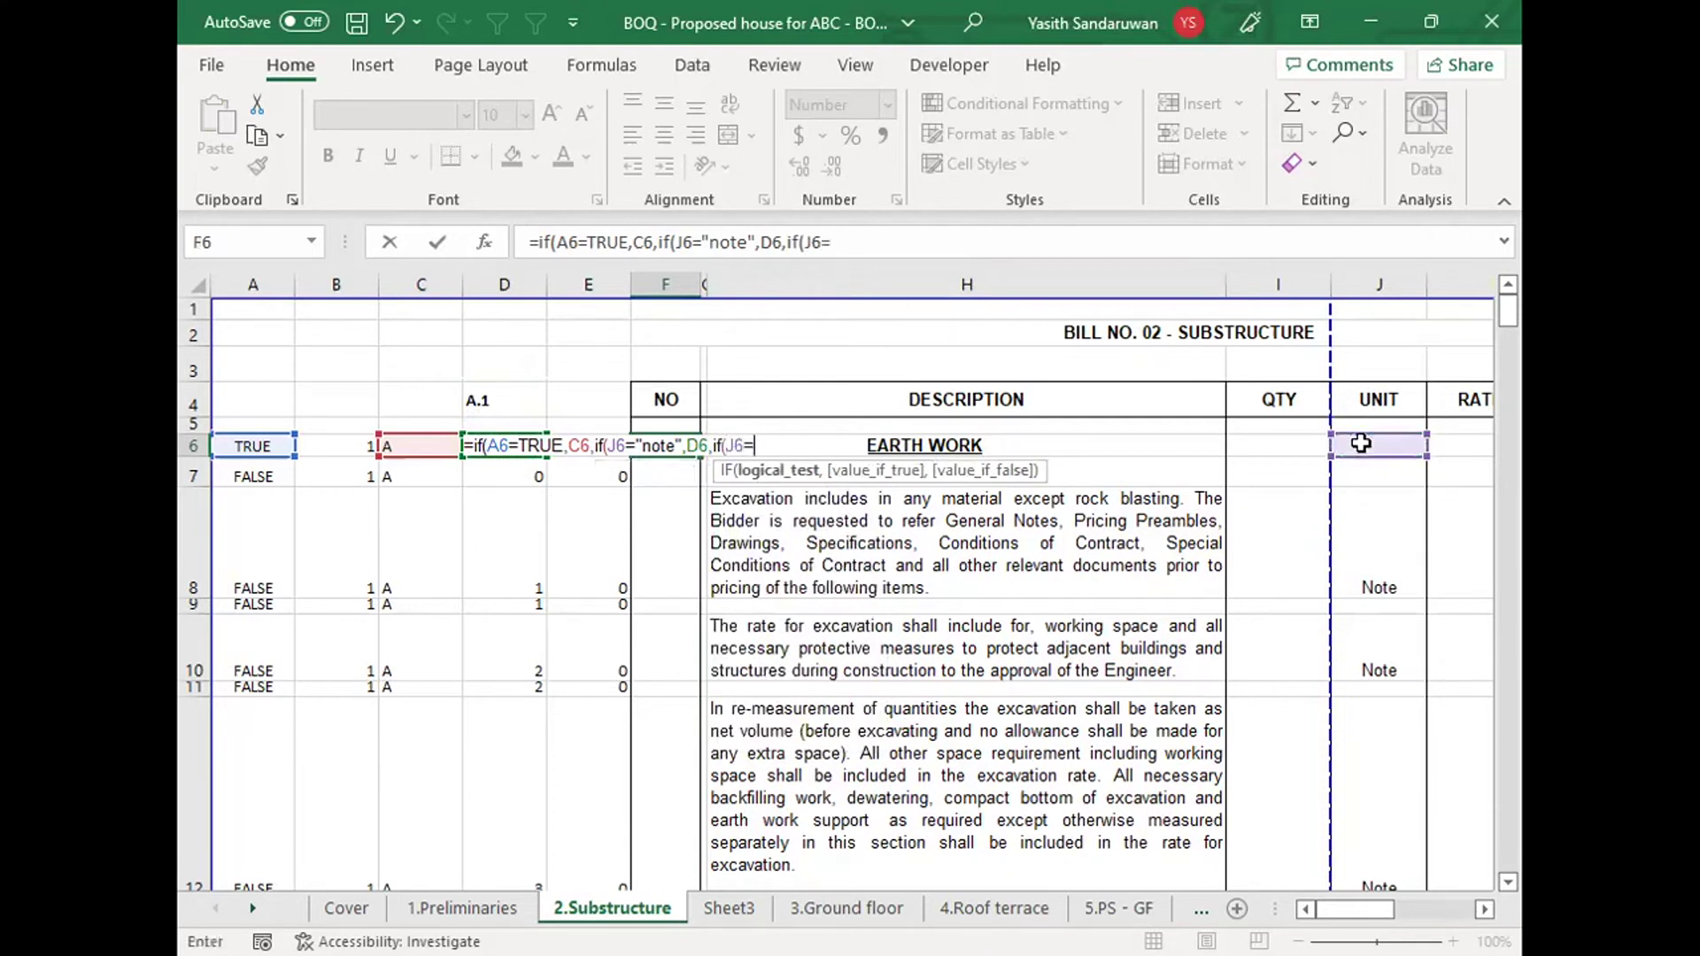
pyautogui.write('"",')
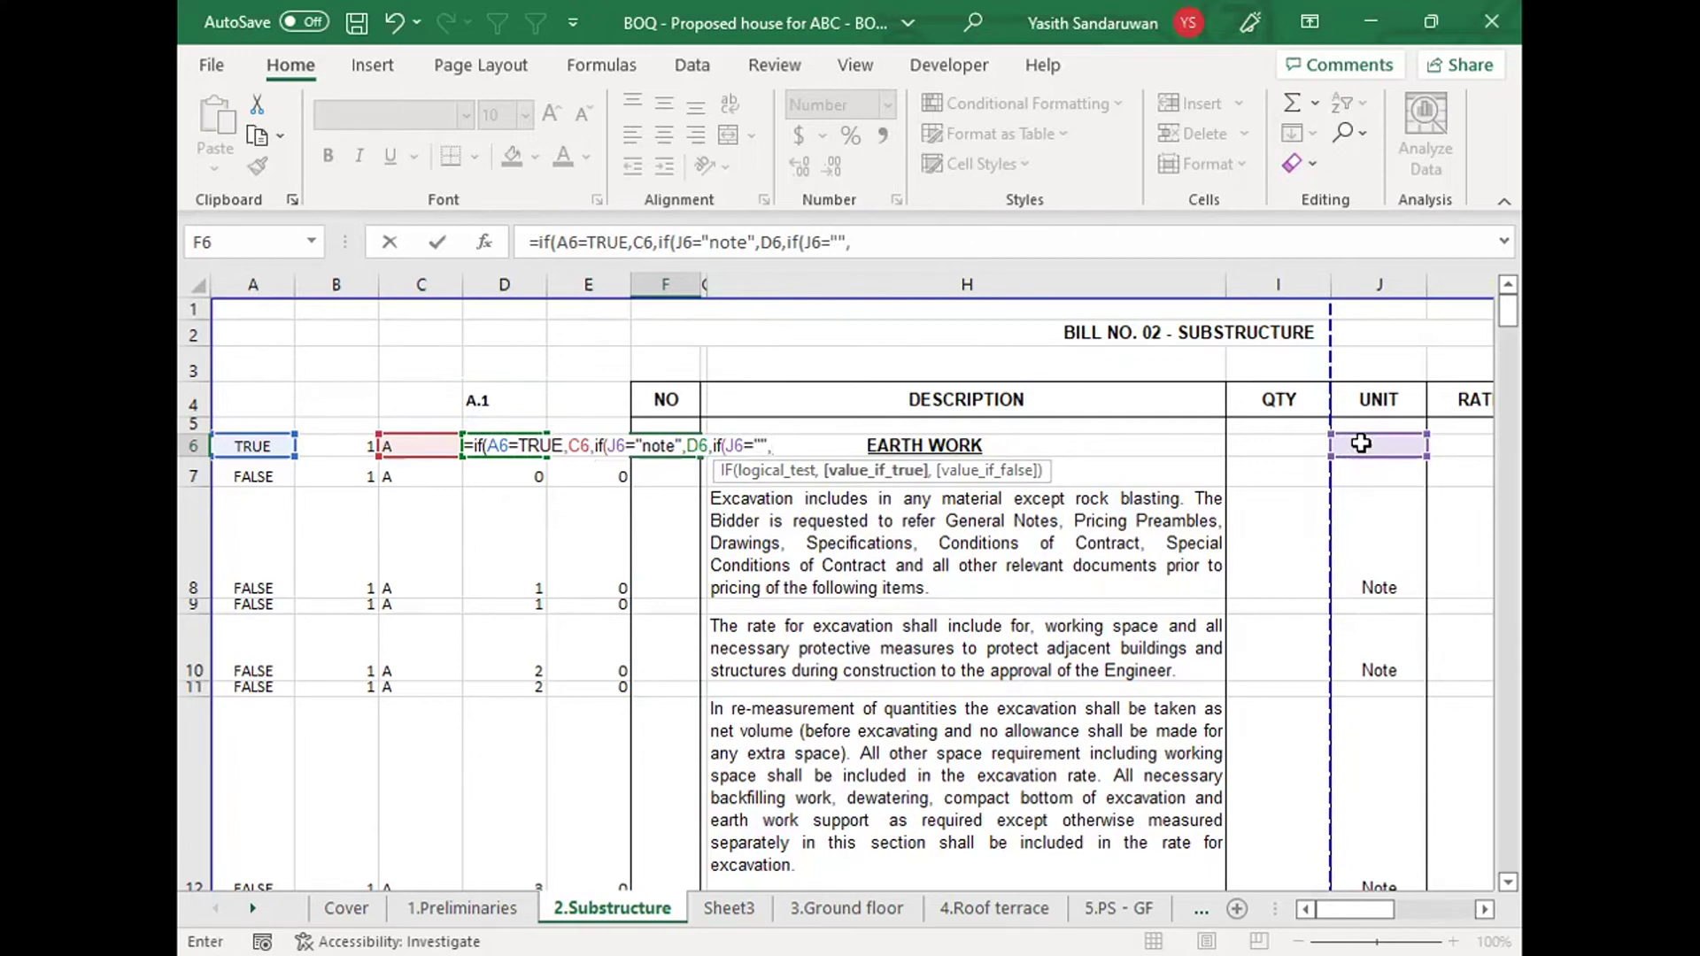
pyautogui.write('"",')
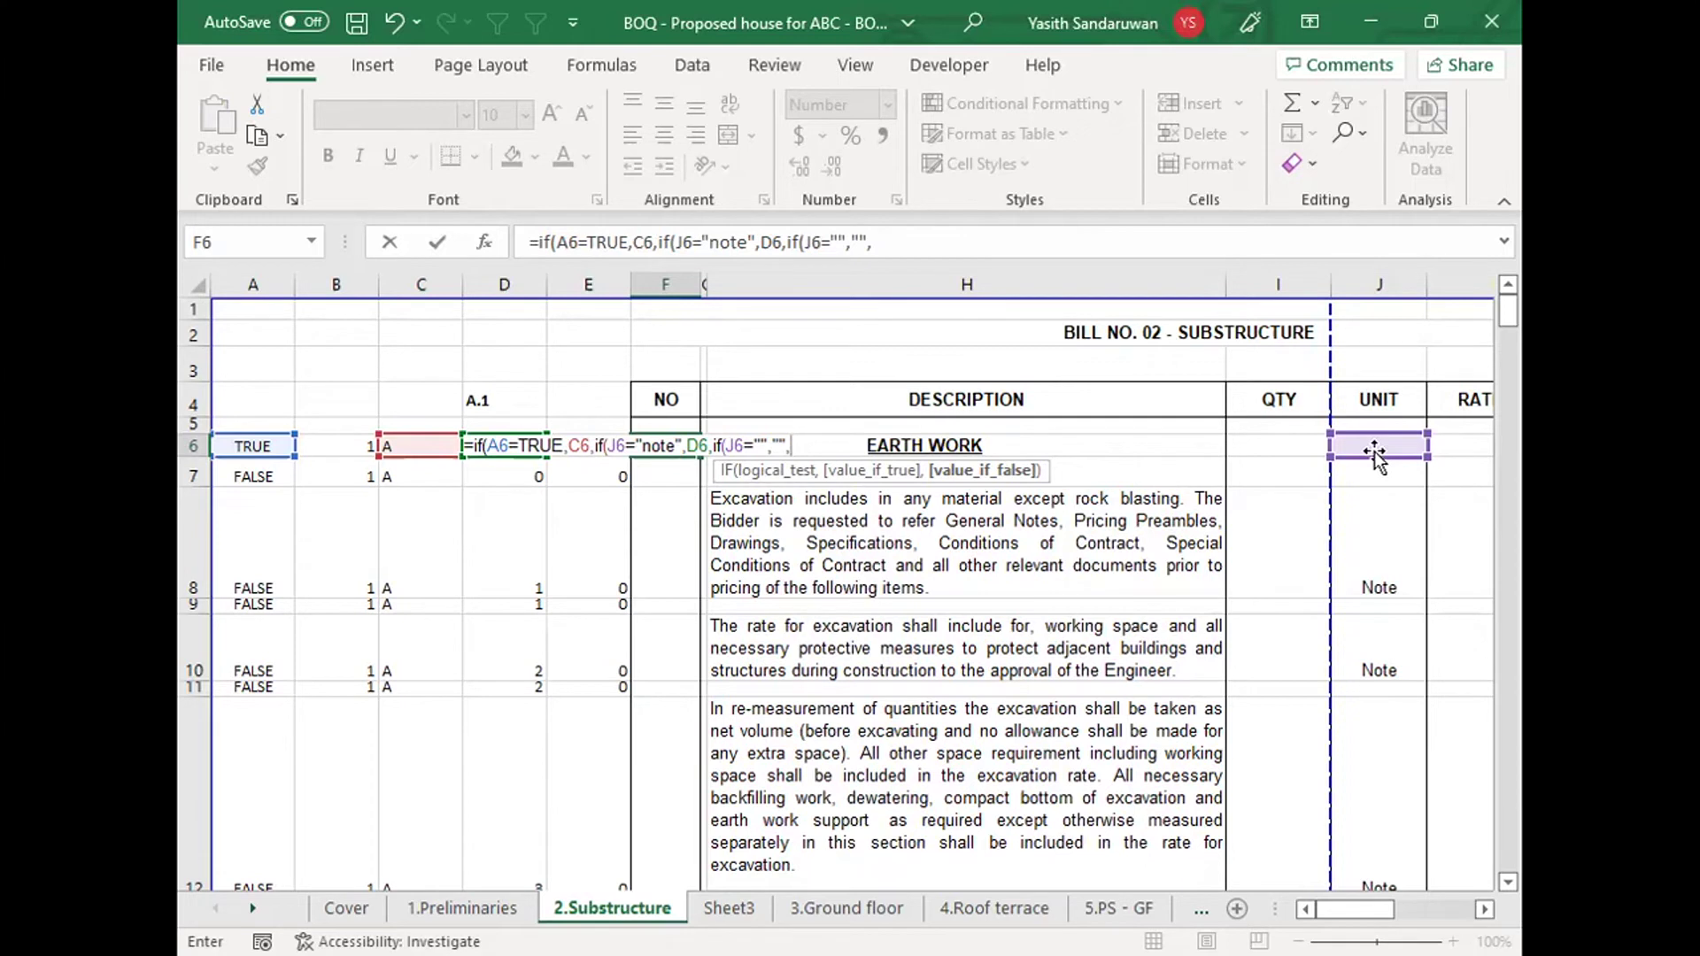
# Step: Complete the F6 formula with C6&"."&E6 as the final result, close all three IFs and enter it
pyautogui.click(413, 446)
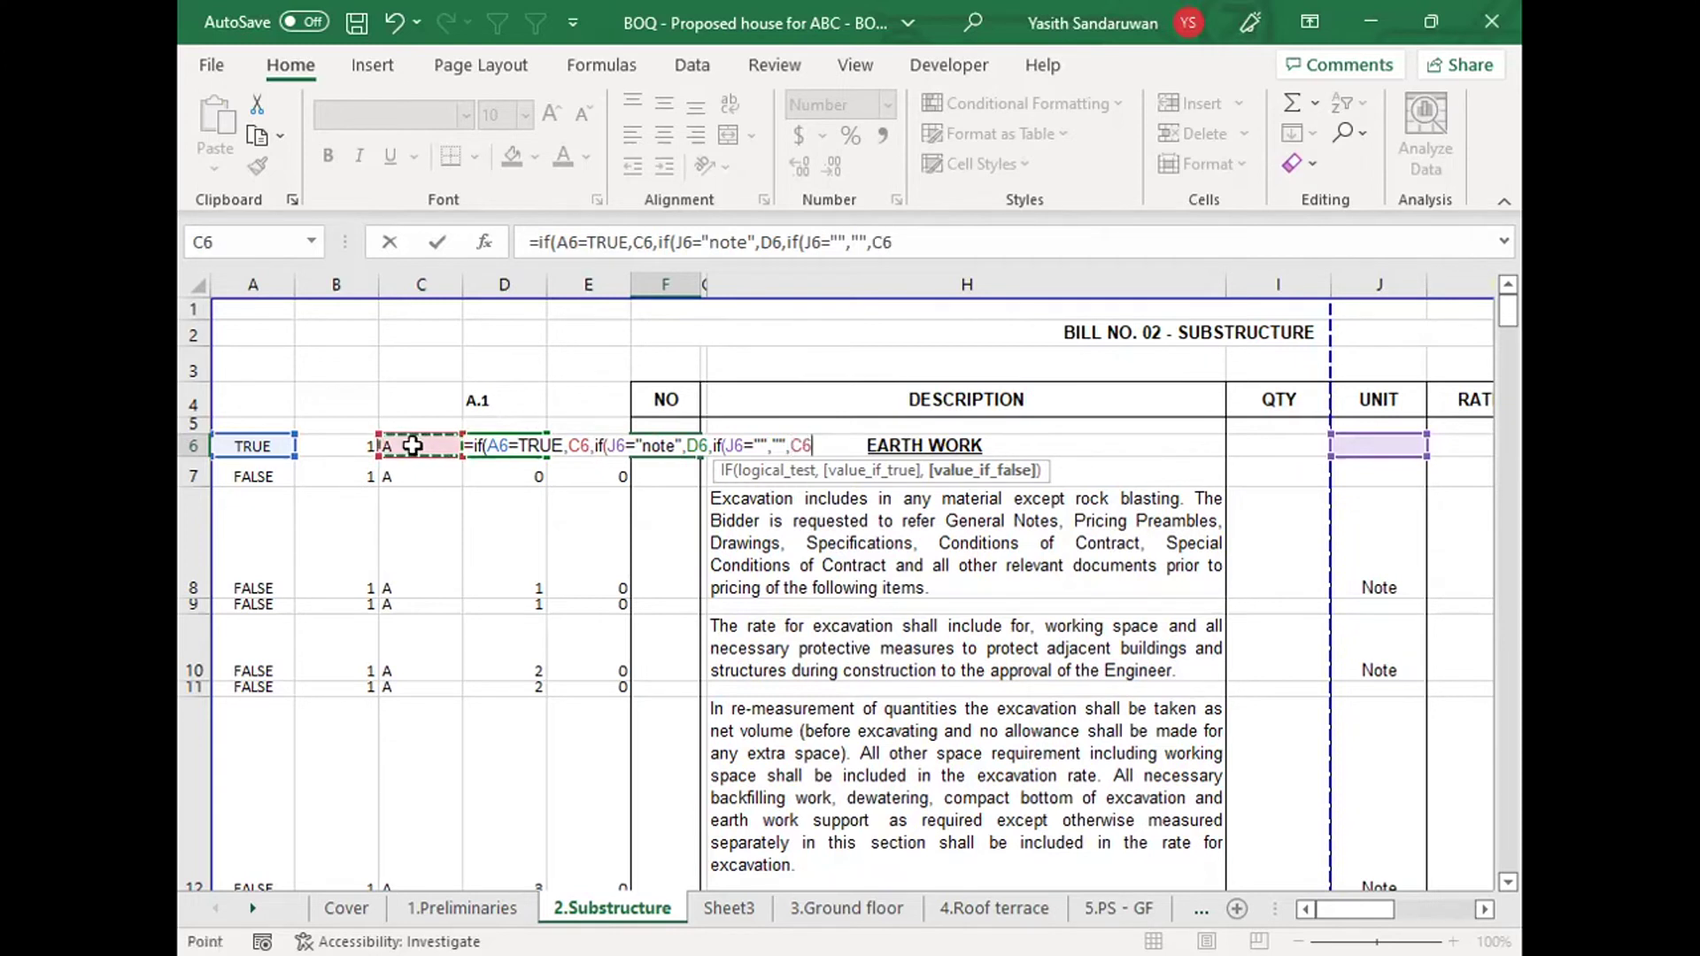
pyautogui.write('&')
pyautogui.write('"')
pyautogui.write('&')
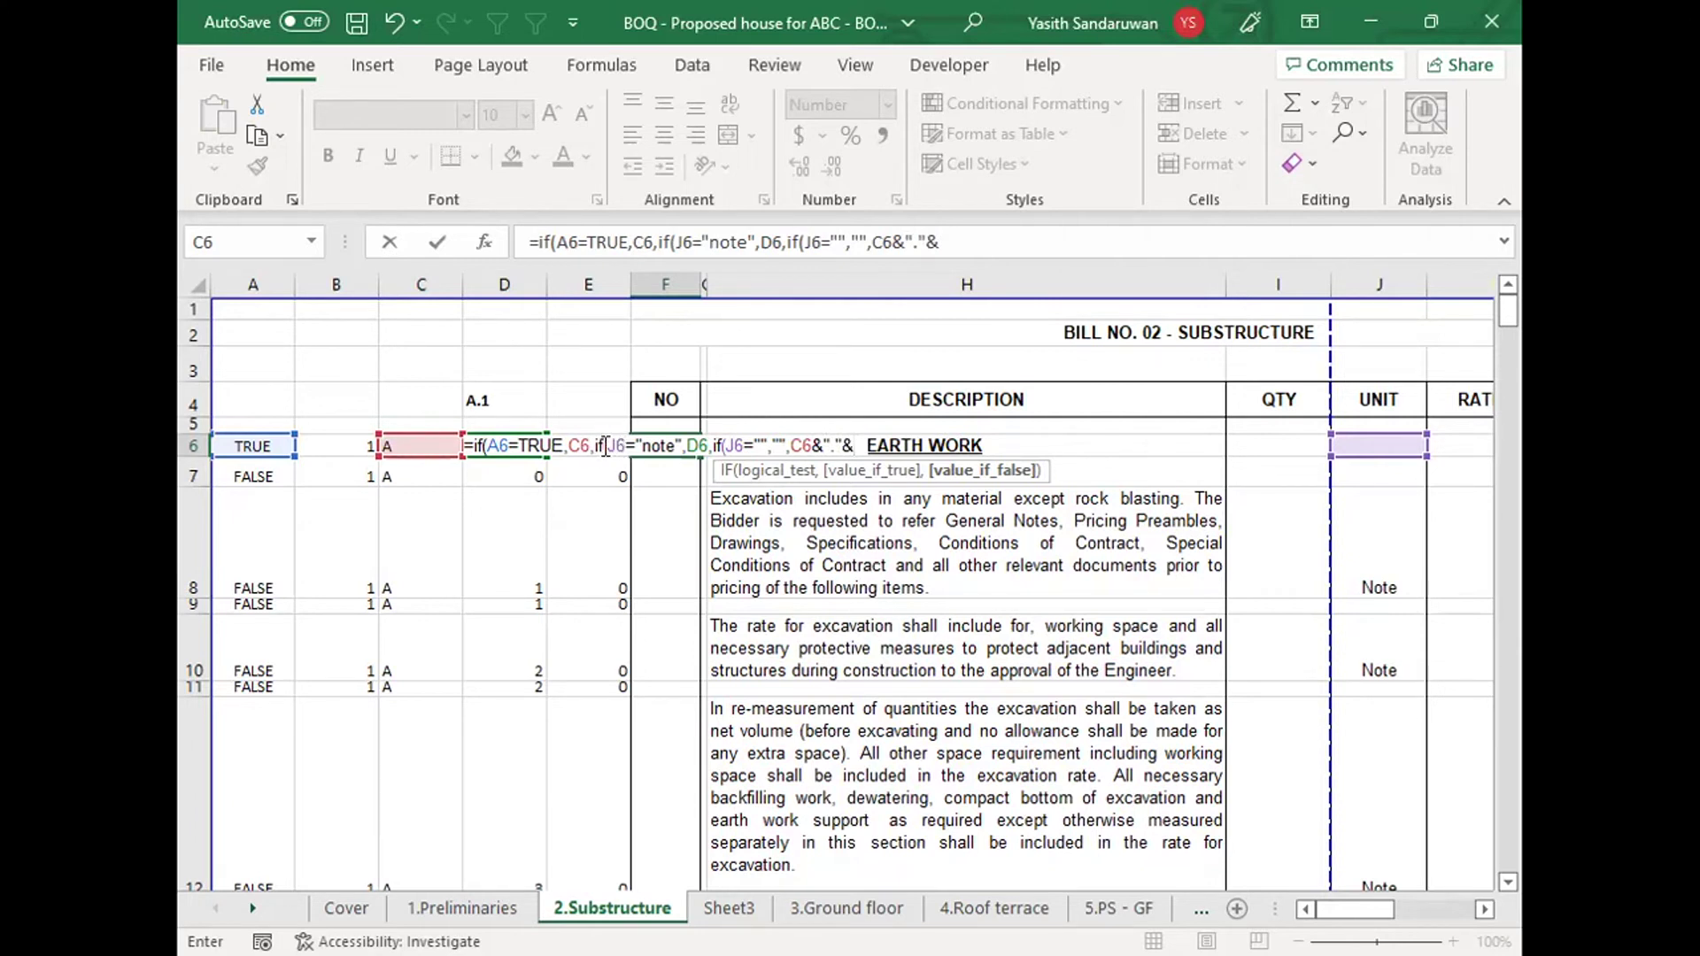
pyautogui.click(596, 366)
pyautogui.press('Down')
pyautogui.press('Down')
pyautogui.press('Down')
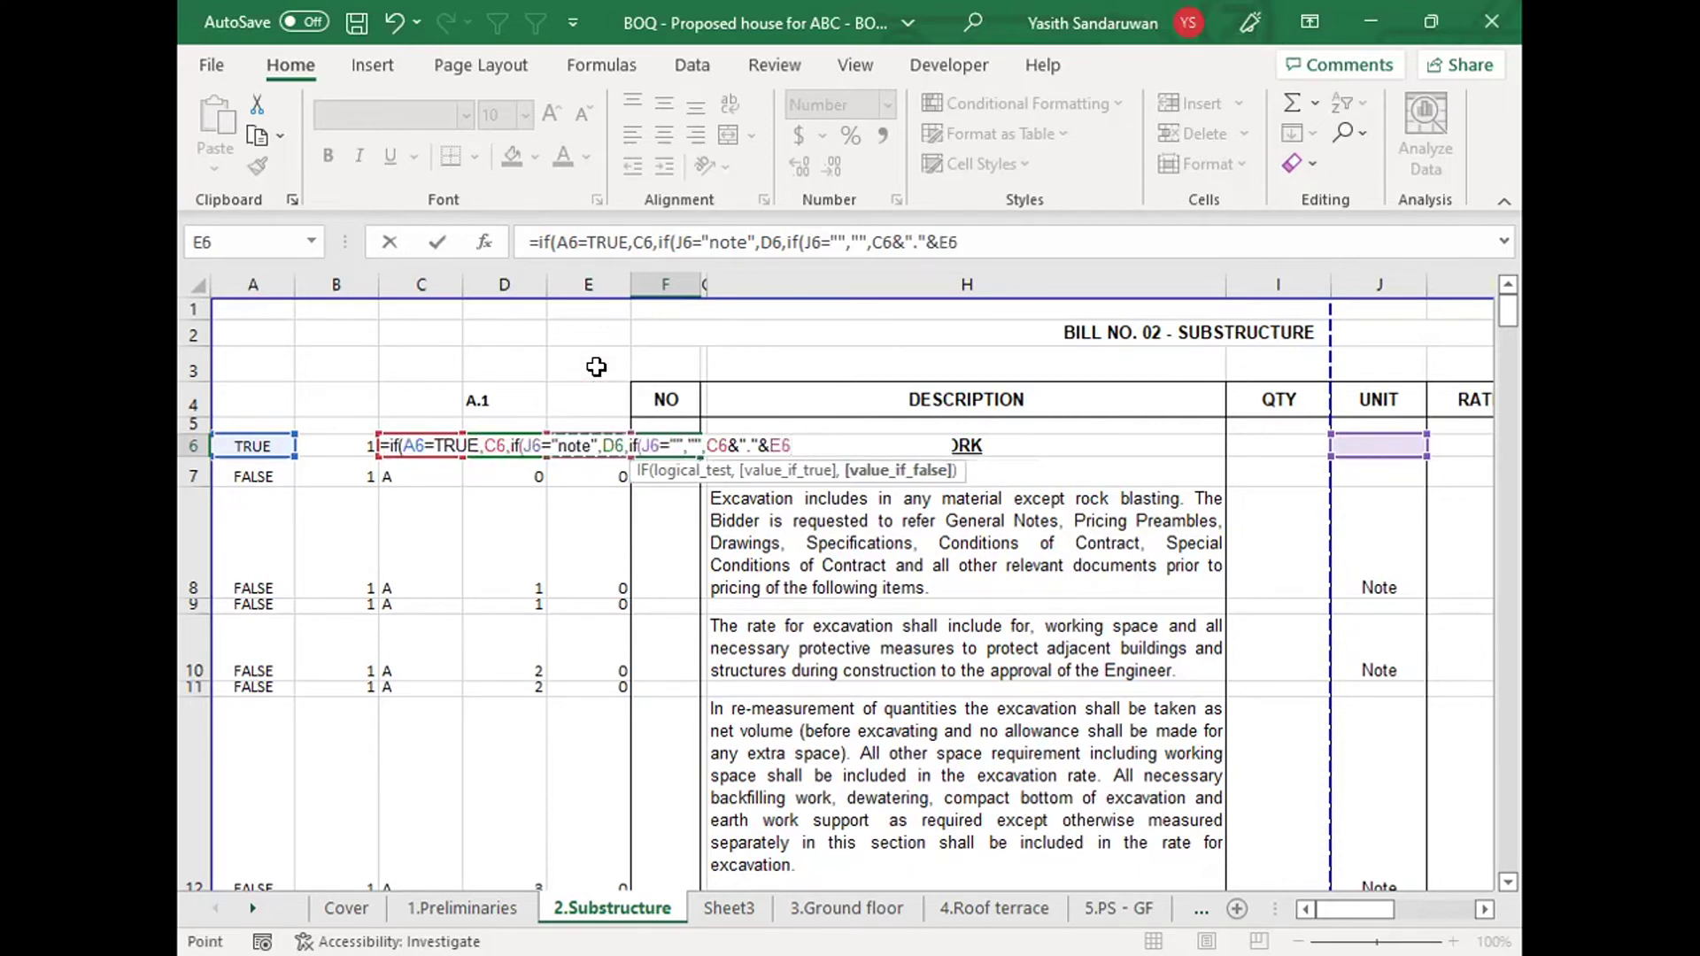
pyautogui.write('))')
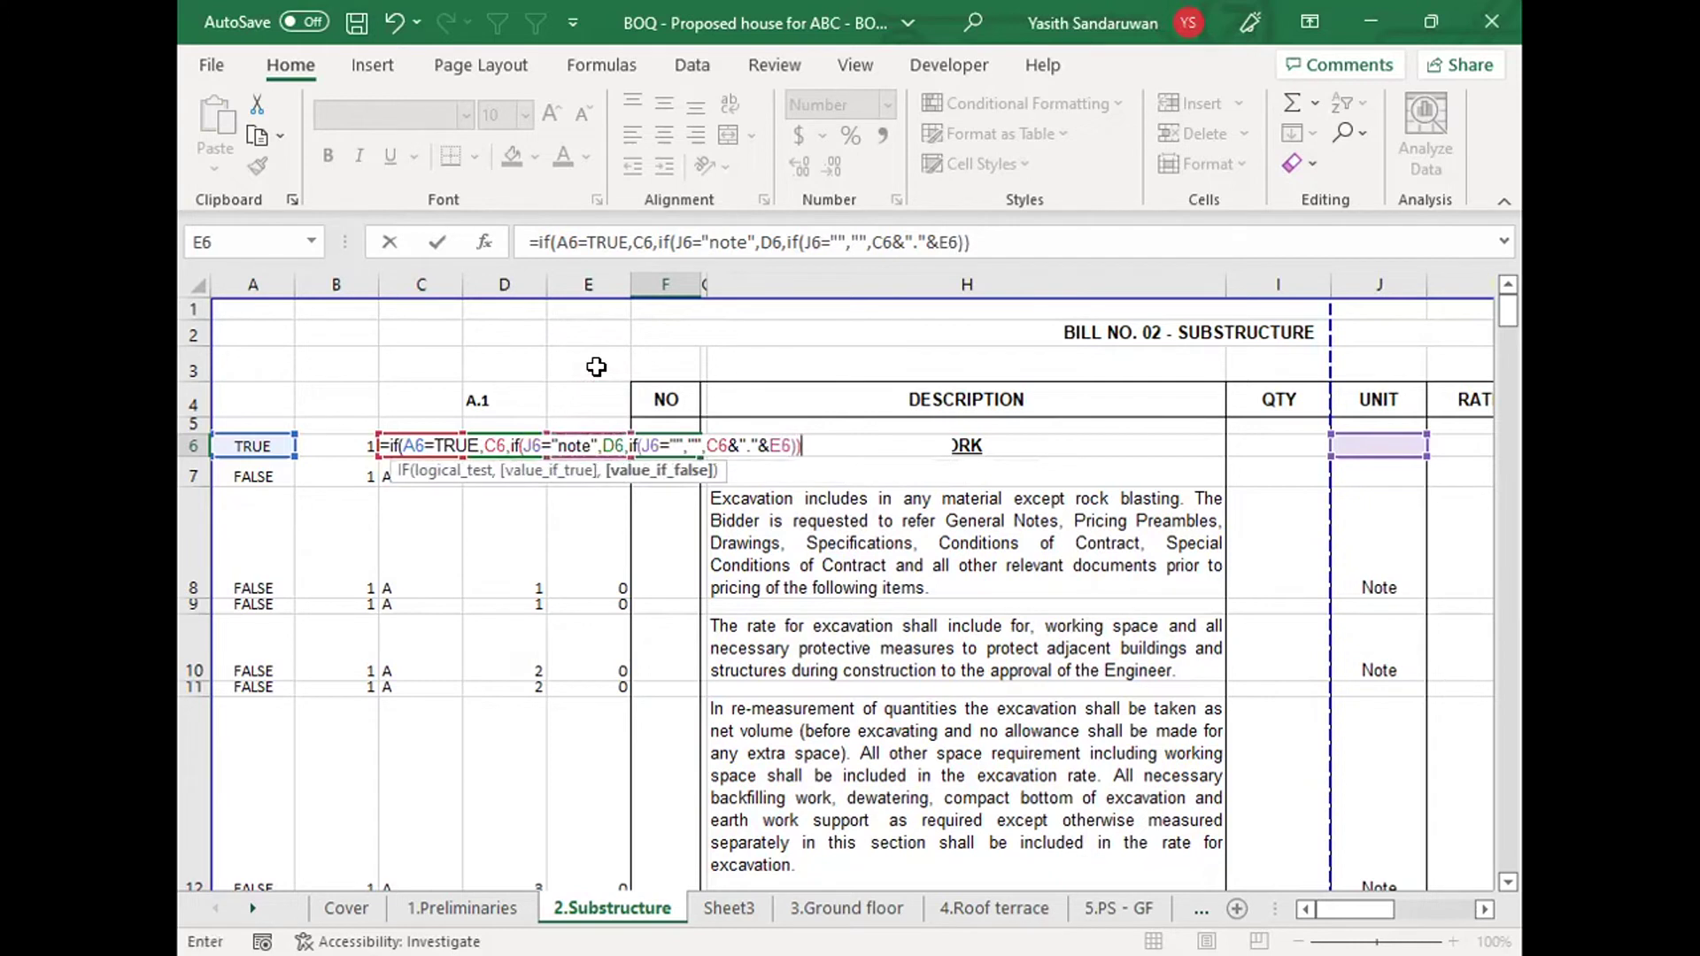
pyautogui.write(')')
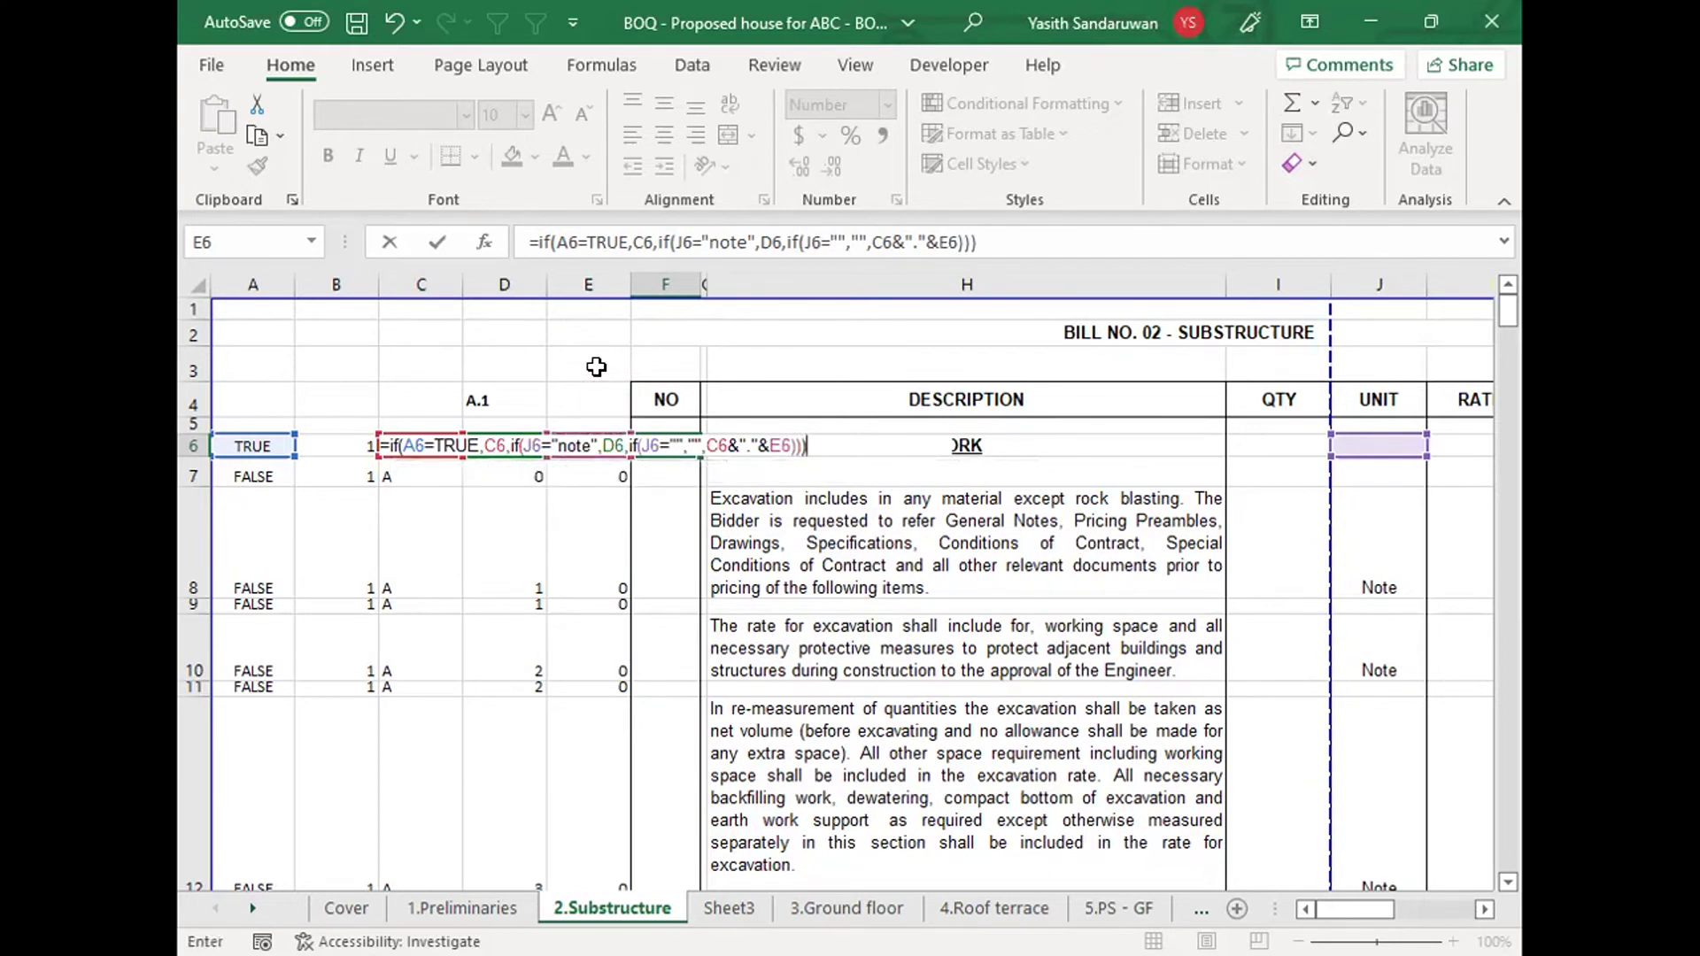
pyautogui.press('Return')
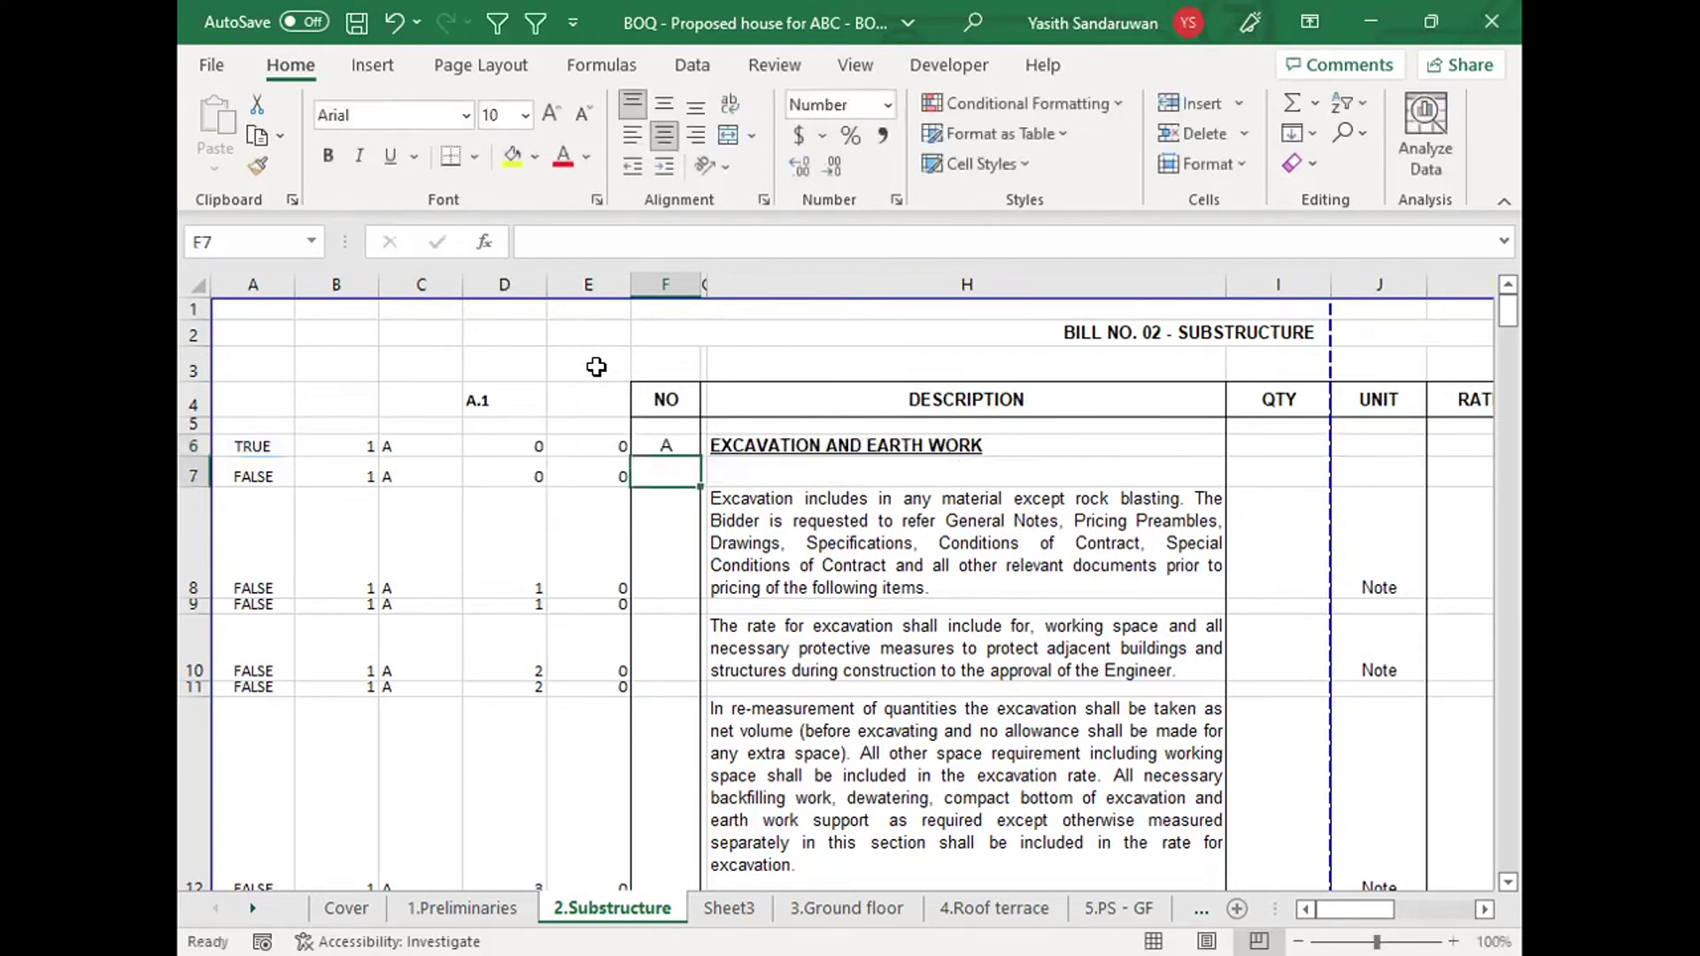
# Step: Fill the F6 numbering formula down the NO column through all the bill's work sections
pyautogui.click(668, 444)
pyautogui.doubleClick(695, 452)
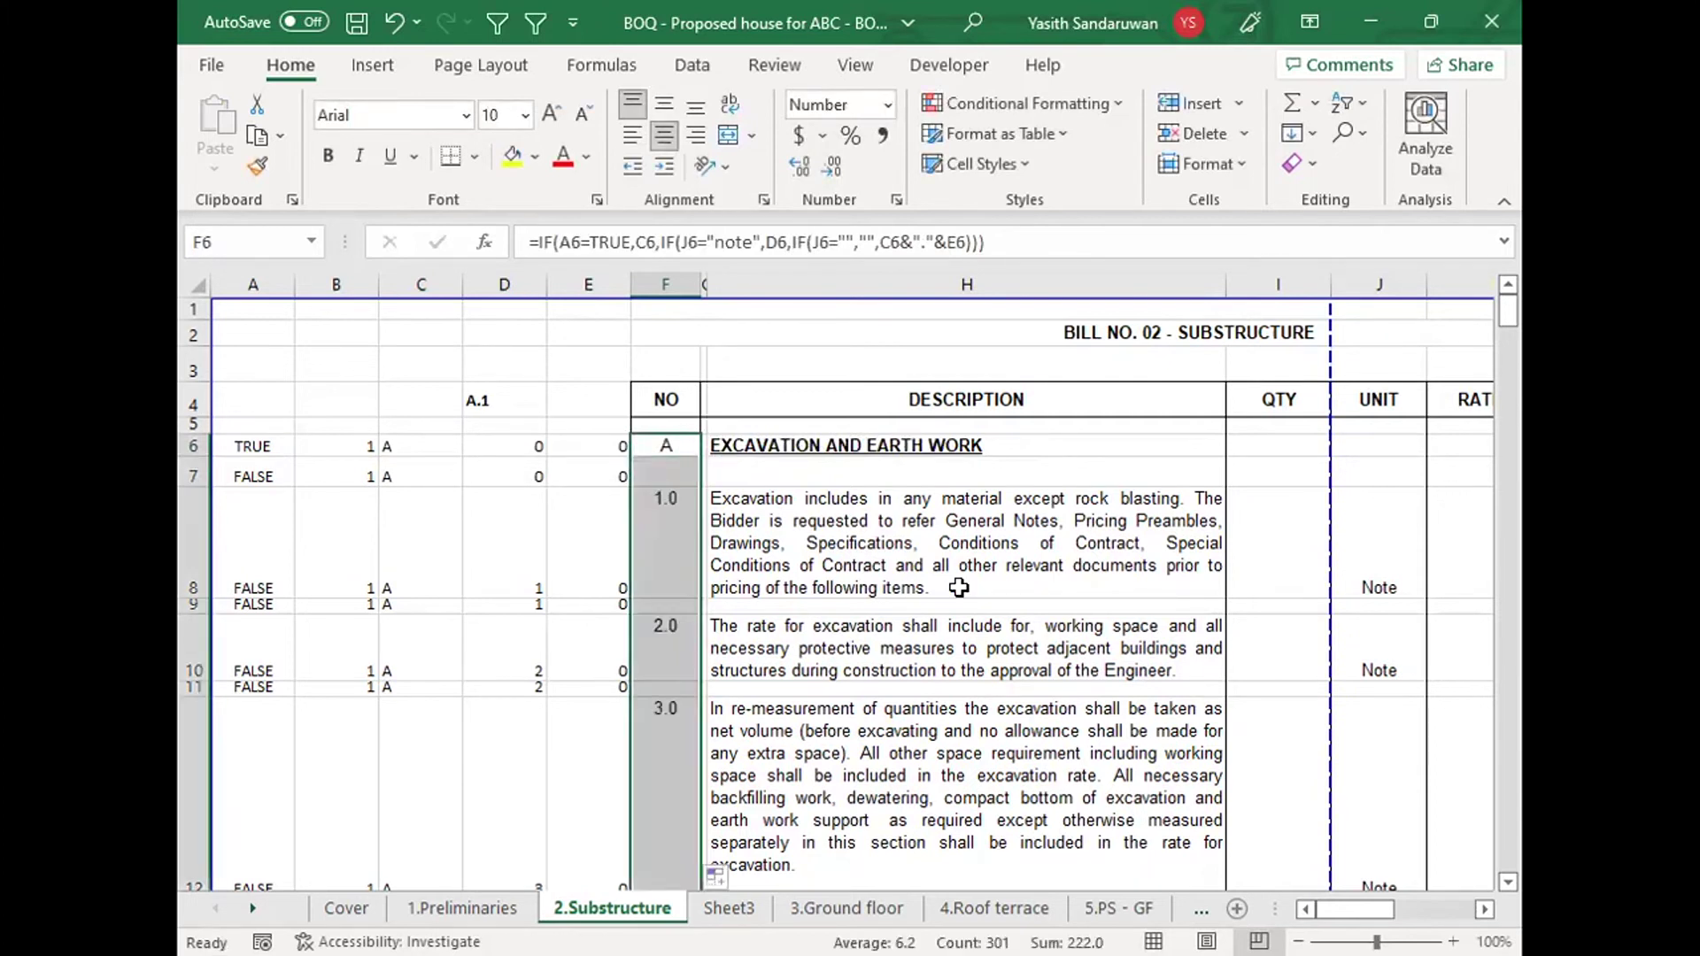
pyautogui.click(788, 560)
# Step: Check the formula-generated numbers in the NO column from the Excavation and Earth Work heading down into Concrete Work
pyautogui.click(669, 553)
pyautogui.press('Up')
pyautogui.press('Up')
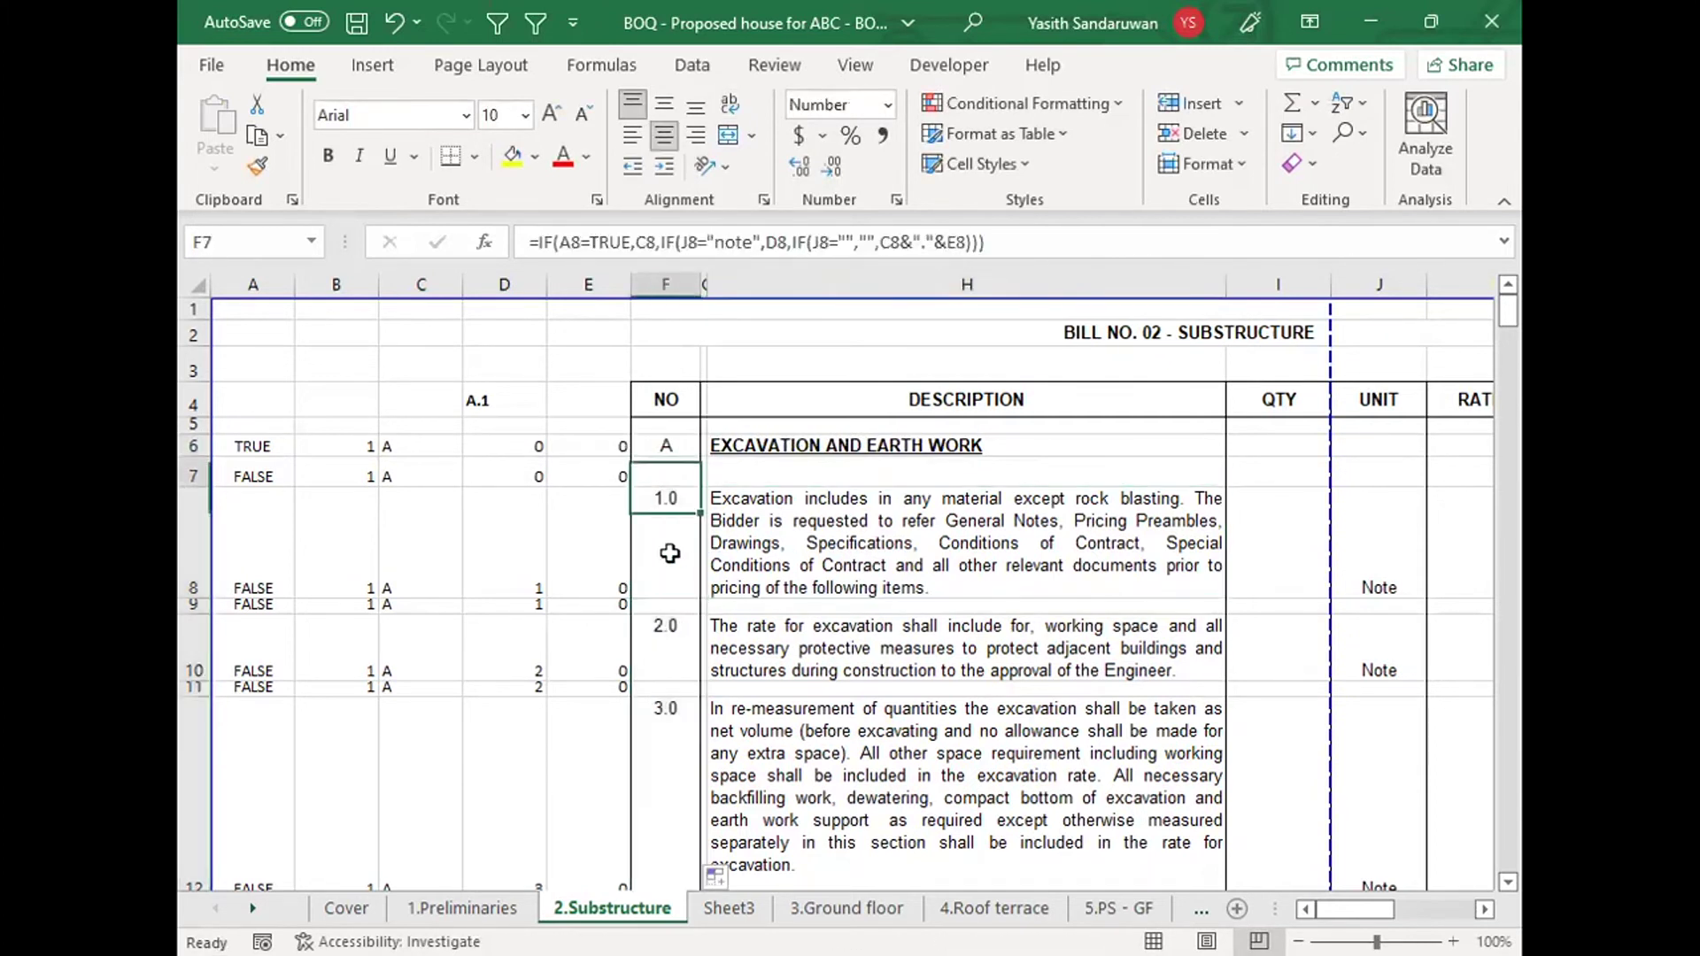
pyautogui.press('Down')
pyautogui.press('Down')
pyautogui.press('Down')
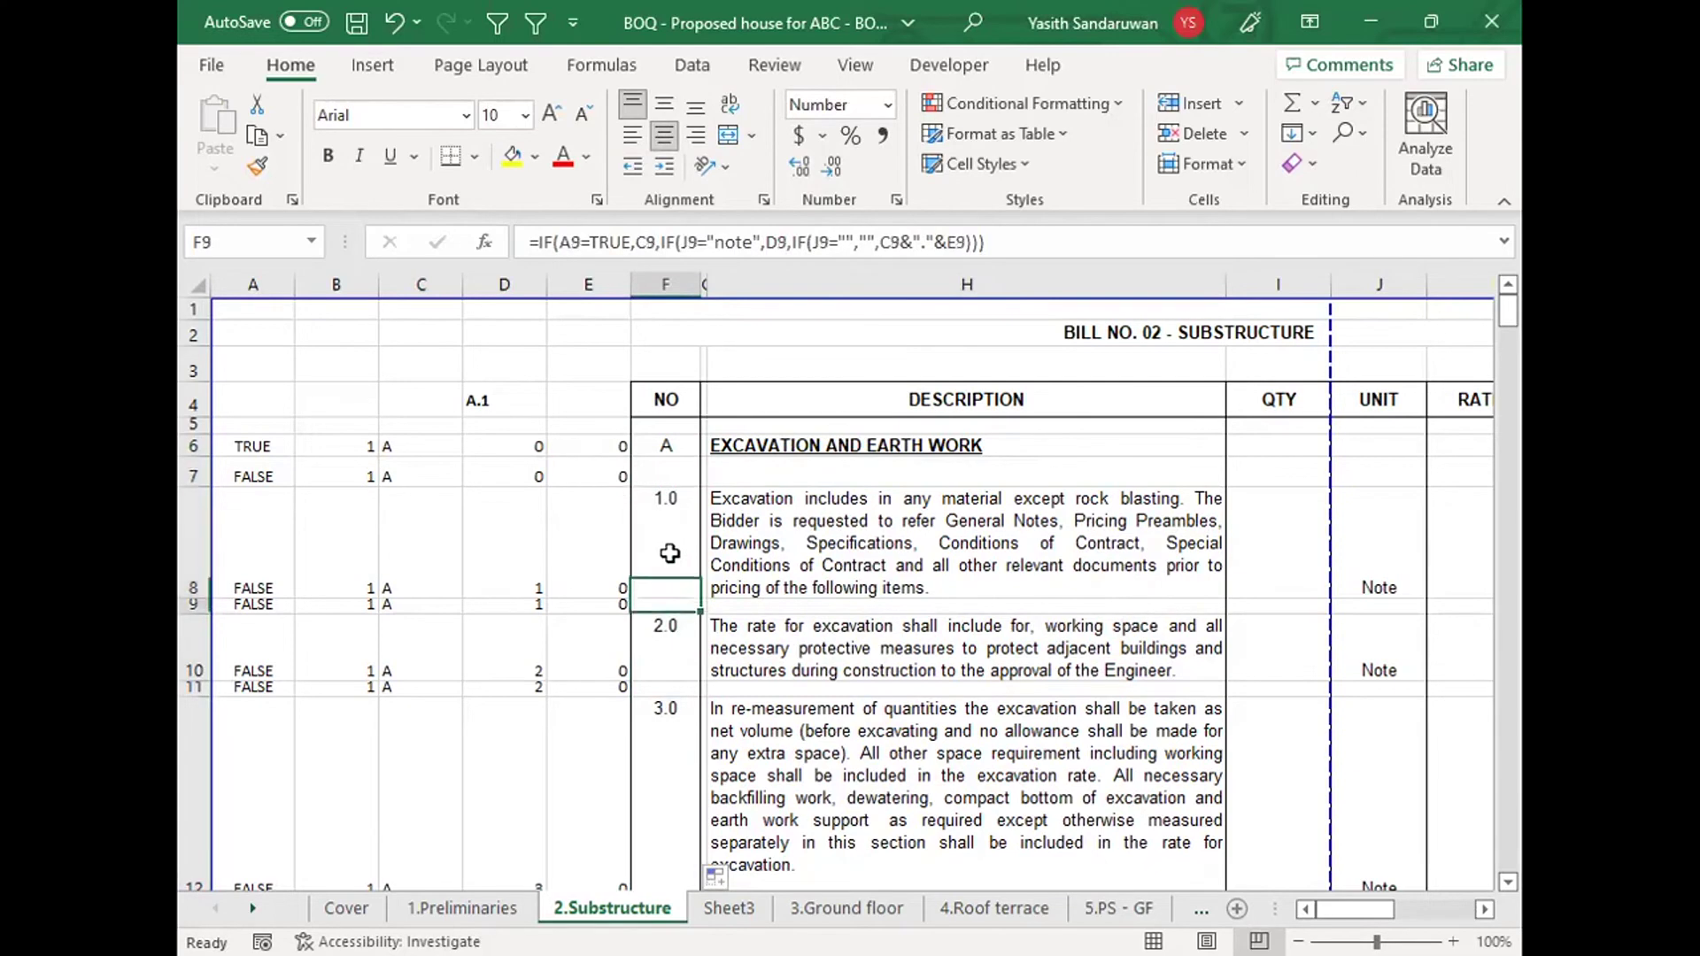
pyautogui.press('Down')
pyautogui.press('Down')
pyautogui.press('Down')
pyautogui.press('Down')
pyautogui.press('Down')
pyautogui.press('Down')
pyautogui.press('Down')
pyautogui.press('Down')
pyautogui.press('Down')
pyautogui.press('Down')
pyautogui.press('Down')
pyautogui.press('Down')
pyautogui.press('Down')
pyautogui.press('Down')
pyautogui.press('Down')
pyautogui.press('Down')
pyautogui.press('Down')
pyautogui.press('Down')
pyautogui.press('Down')
pyautogui.press('Down')
pyautogui.press('Down')
pyautogui.press('Down')
pyautogui.press('Down')
pyautogui.press('Down')
pyautogui.press('Down')
pyautogui.press('Down')
pyautogui.press('Down')
pyautogui.press('Down')
pyautogui.press('Down')
pyautogui.press('Down')
pyautogui.press('Down')
pyautogui.press('Down')
pyautogui.press('Down')
pyautogui.press('Down')
pyautogui.press('Down')
pyautogui.press('Down')
pyautogui.press('Down')
pyautogui.press('Down')
pyautogui.press('Down')
pyautogui.press('Down')
pyautogui.press('Down')
pyautogui.press('Down')
pyautogui.press('Down')
pyautogui.press('Down')
pyautogui.press('Down')
pyautogui.press('Down')
pyautogui.press('Down')
pyautogui.press('Down')
pyautogui.press('Down')
pyautogui.press('Down')
pyautogui.press('Down')
pyautogui.press('Down')
pyautogui.press('Down')
pyautogui.press('Down')
pyautogui.press('Down')
pyautogui.press('Down')
pyautogui.press('Down')
pyautogui.press('Down')
pyautogui.press('Down')
pyautogui.press('Down')
pyautogui.press('Down')
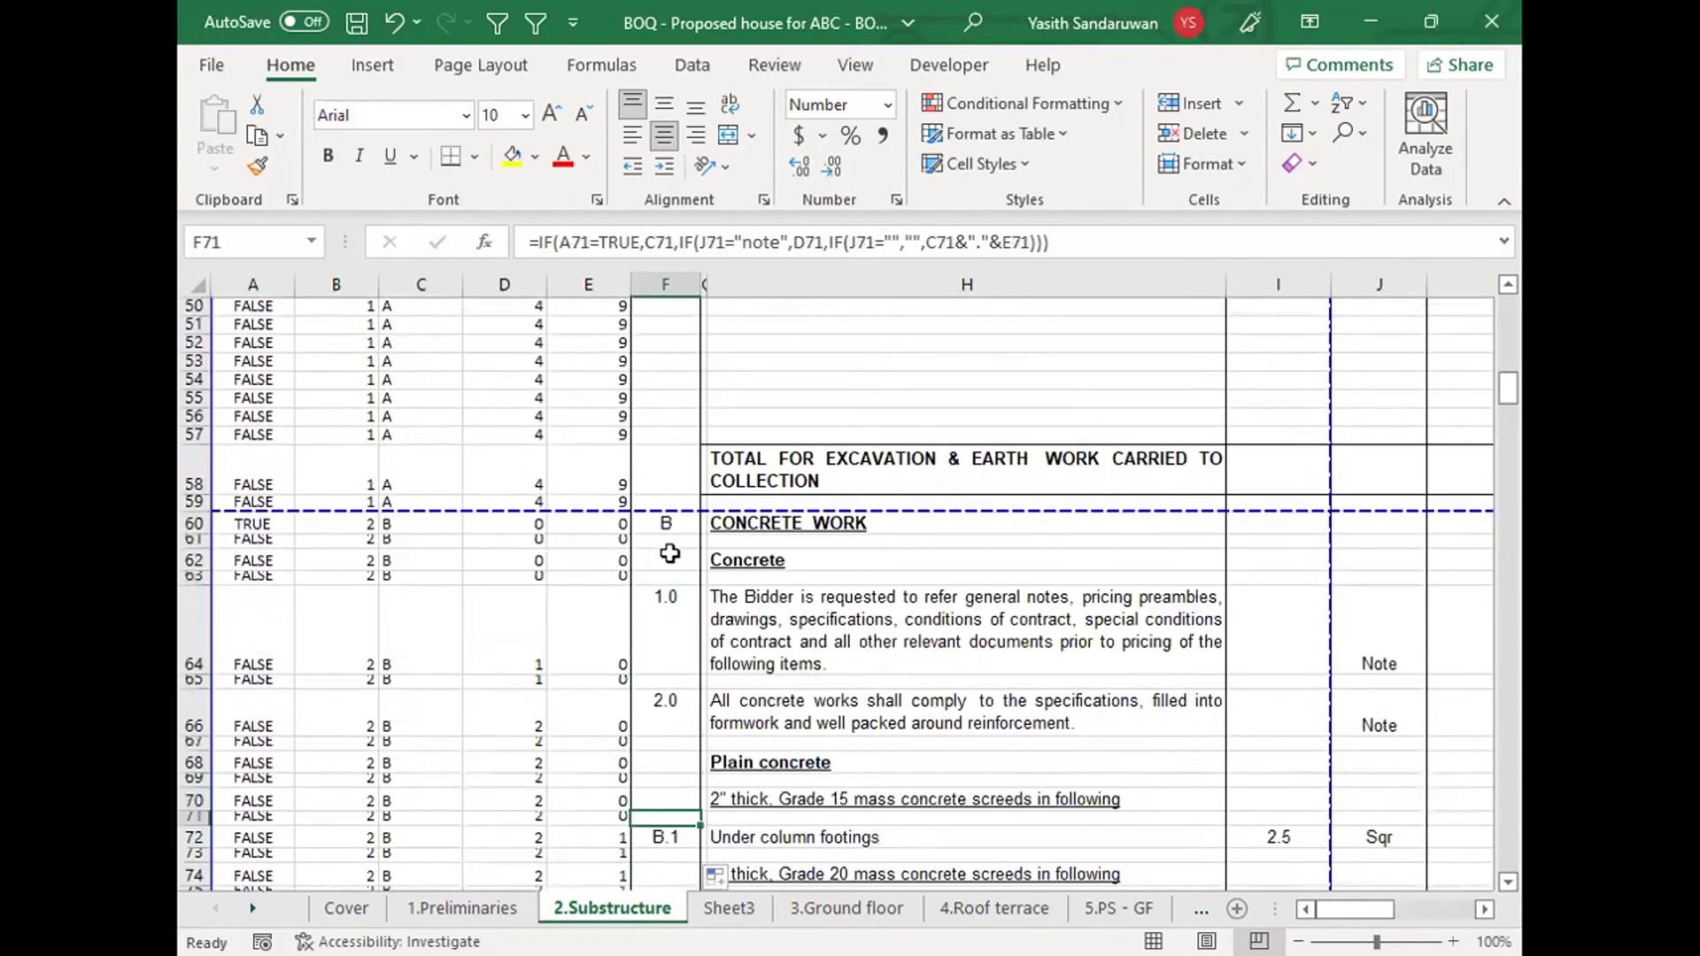
# Step: Examine the Concrete Work section's heading letter, note numbers and measured-item numbers in the NO column down to row 82
pyautogui.press('Up')
pyautogui.press('Up')
pyautogui.press('Up')
pyautogui.press('Up')
pyautogui.press('Up')
pyautogui.press('Up')
pyautogui.press('Up')
pyautogui.press('Up')
pyautogui.press('Up')
pyautogui.press('Up')
pyautogui.press('Up')
pyautogui.press('Up')
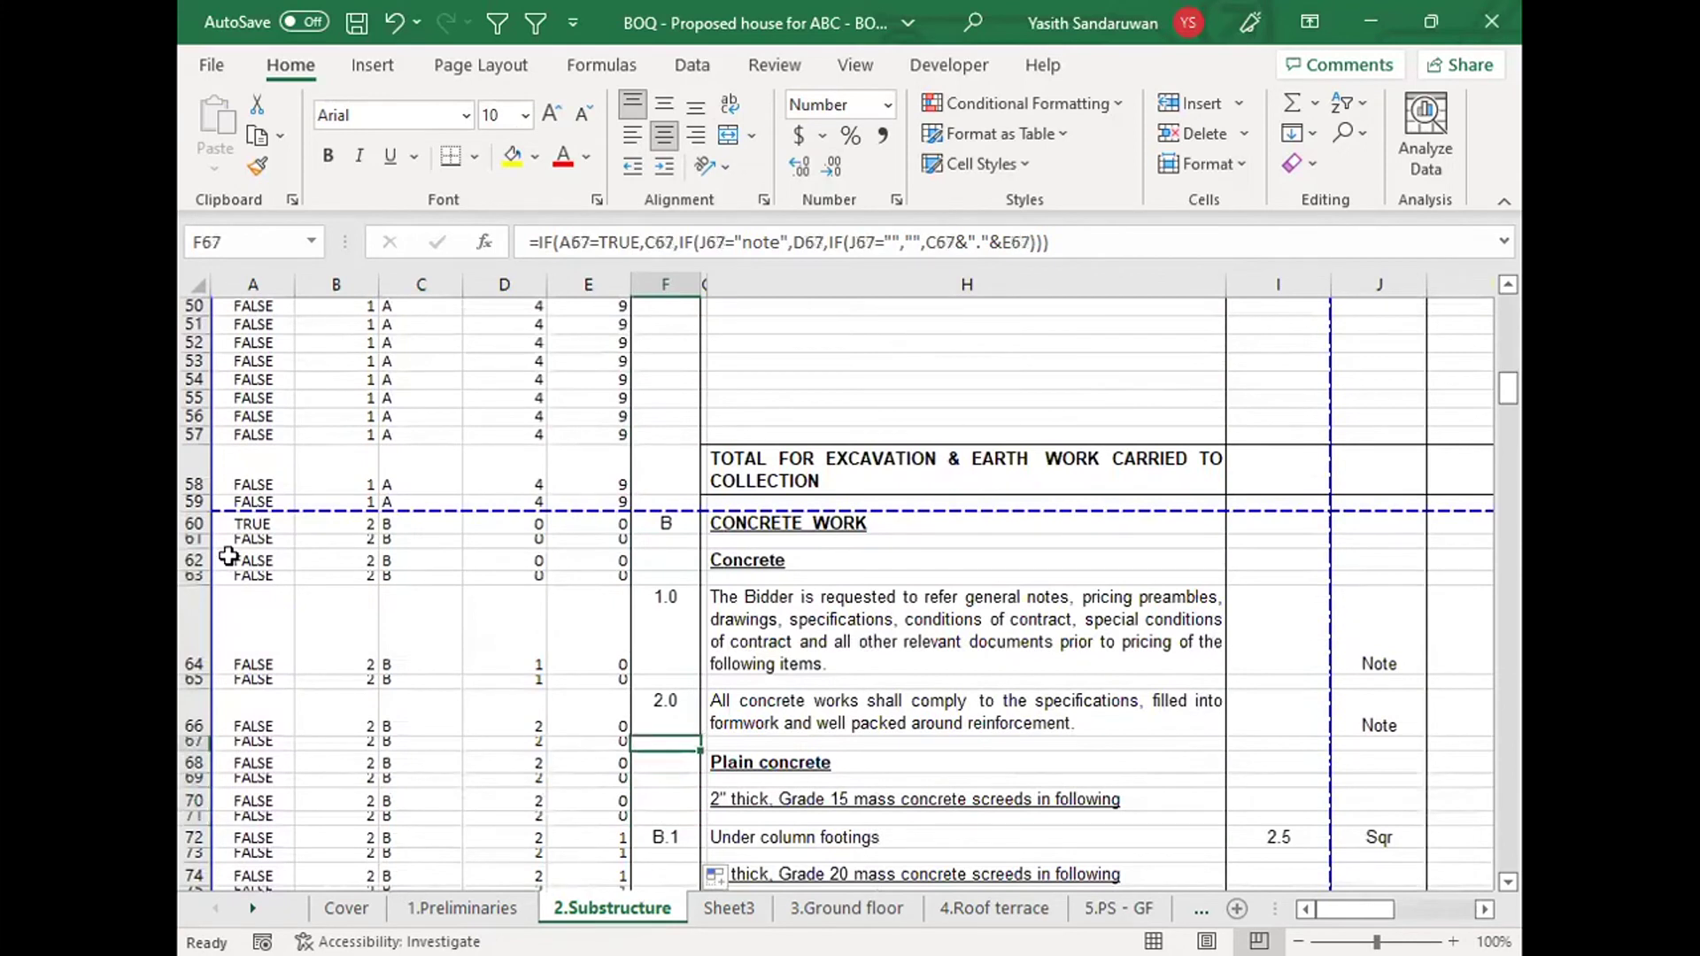
pyautogui.press('Down')
pyautogui.press('Down')
pyautogui.press('Down')
pyautogui.press('Down')
pyautogui.press('Down')
pyautogui.press('Down')
pyautogui.press('Down')
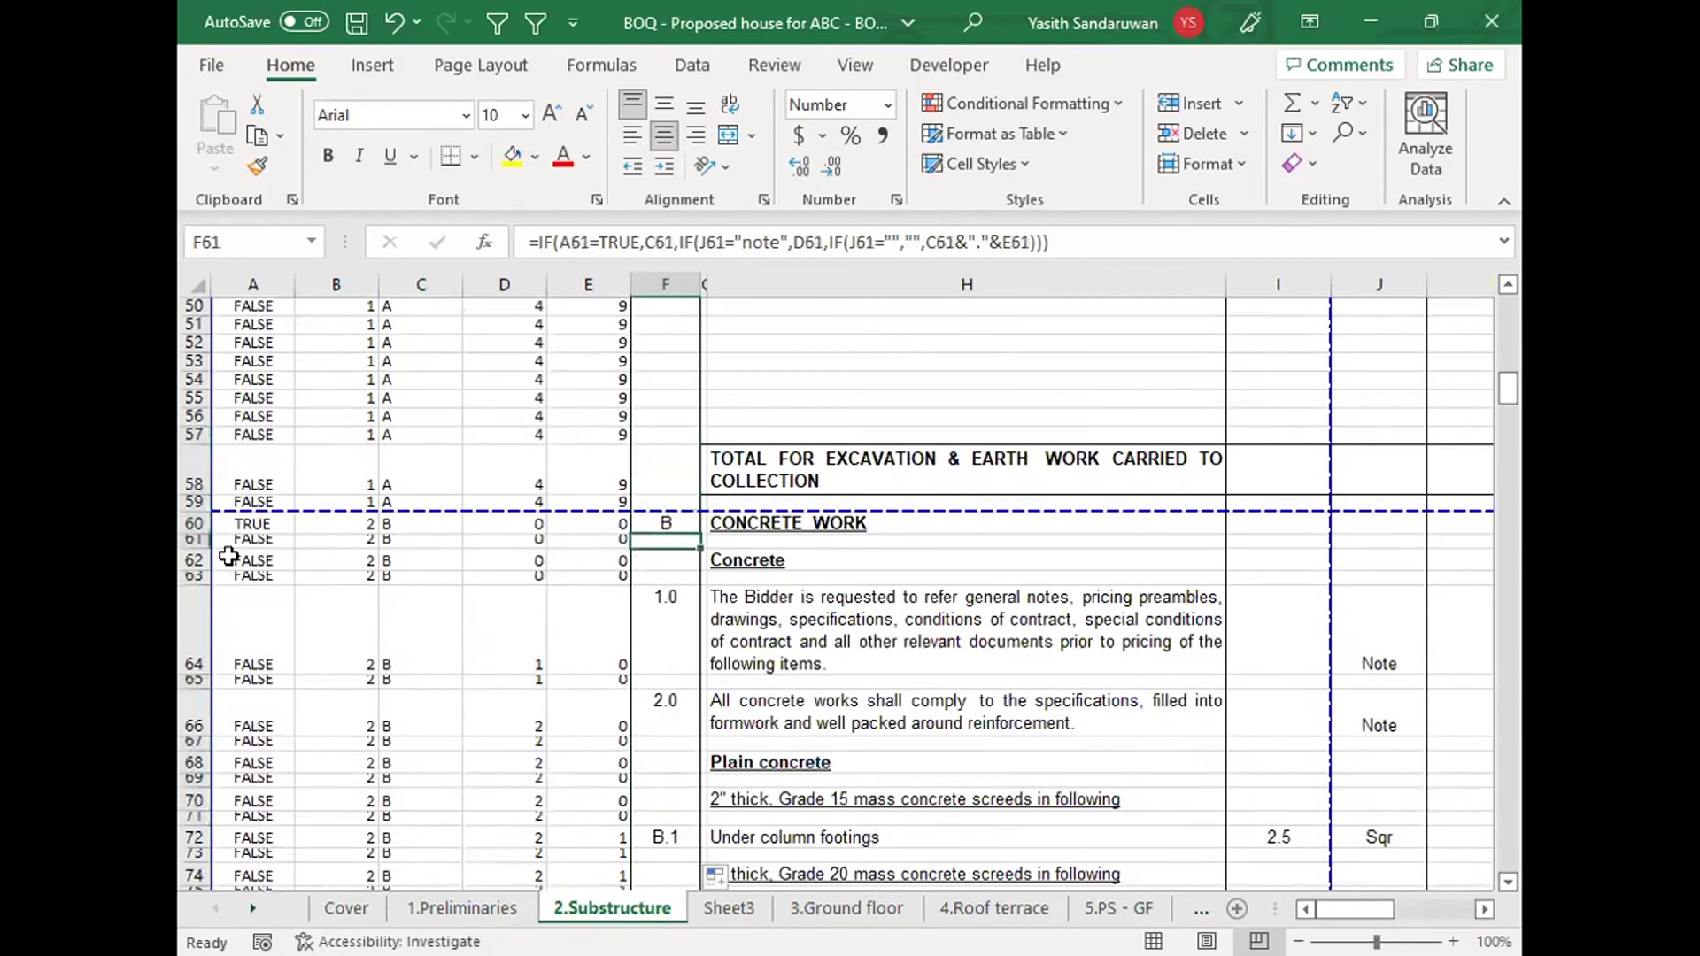
pyautogui.press('Down')
pyautogui.press('Down')
pyautogui.press('Down')
pyautogui.press('Down')
pyautogui.press('Down')
pyautogui.press('Down')
pyautogui.press('Down')
pyautogui.press('Down')
pyautogui.press('Down')
pyautogui.press('Down')
pyautogui.press('Down')
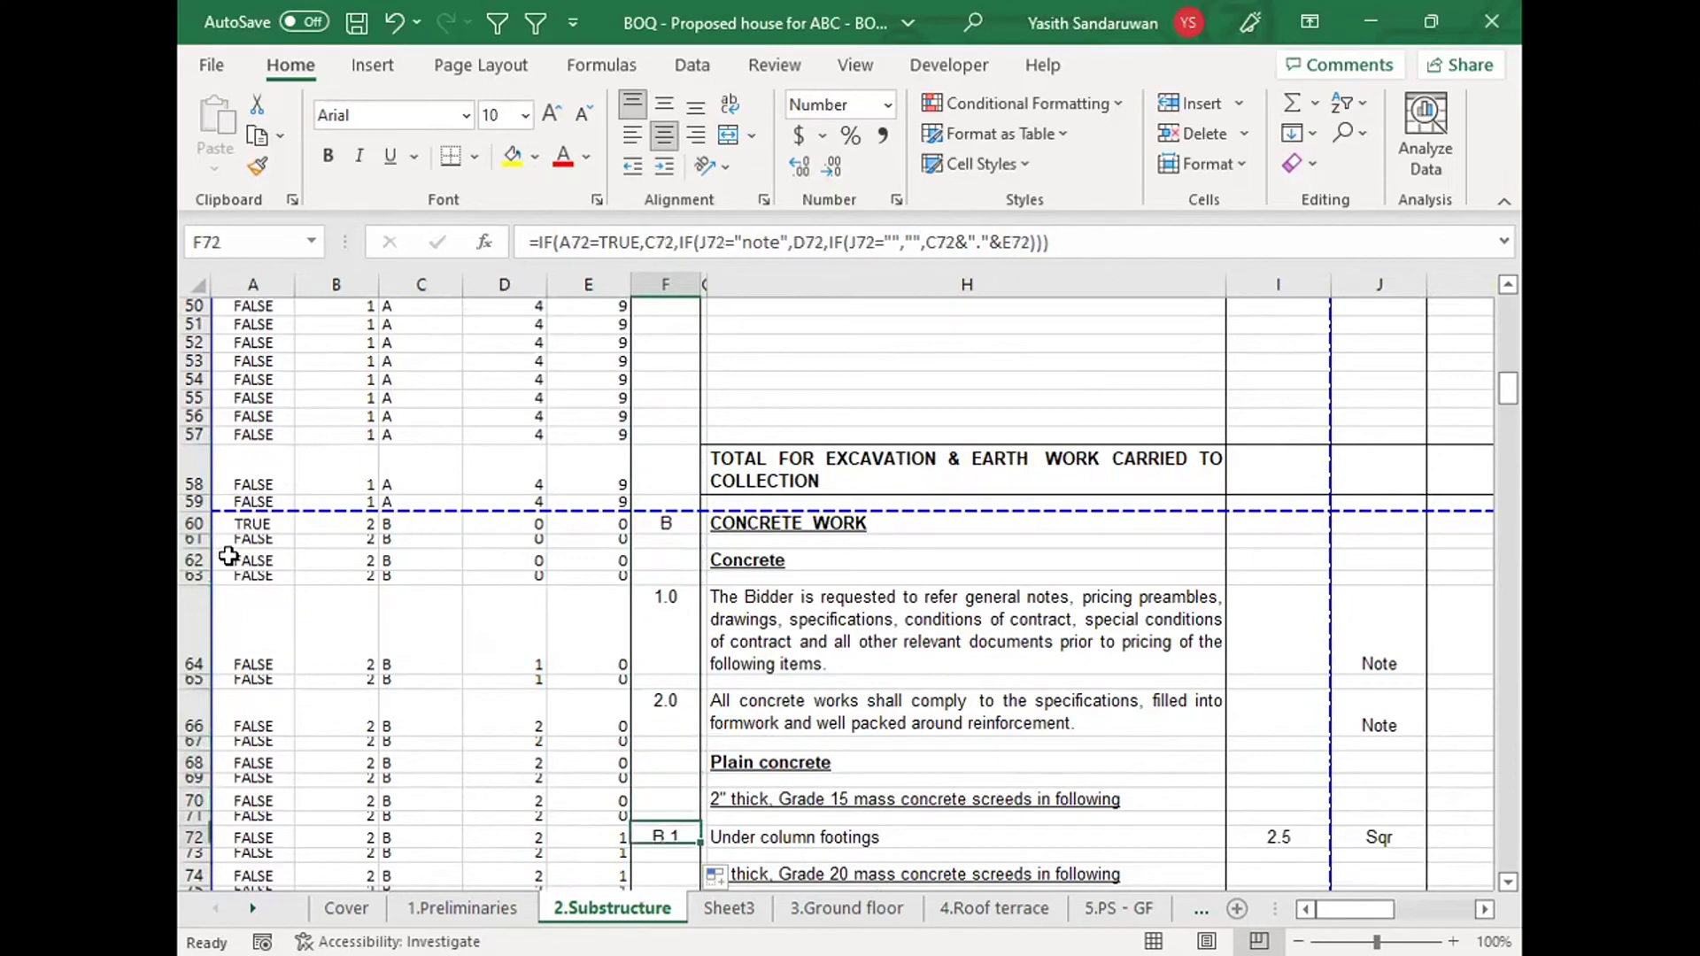
pyautogui.press('Down')
pyautogui.press('Down')
pyautogui.press('Down')
pyautogui.press('Down')
pyautogui.press('Down')
pyautogui.press('Down')
pyautogui.press('Down')
pyautogui.press('Down')
pyautogui.press('Down')
pyautogui.press('Down')
pyautogui.press('Down')
pyautogui.press('Down')
pyautogui.press('Down')
pyautogui.press('Down')
pyautogui.press('Down')
pyautogui.press('Down')
pyautogui.press('Down')
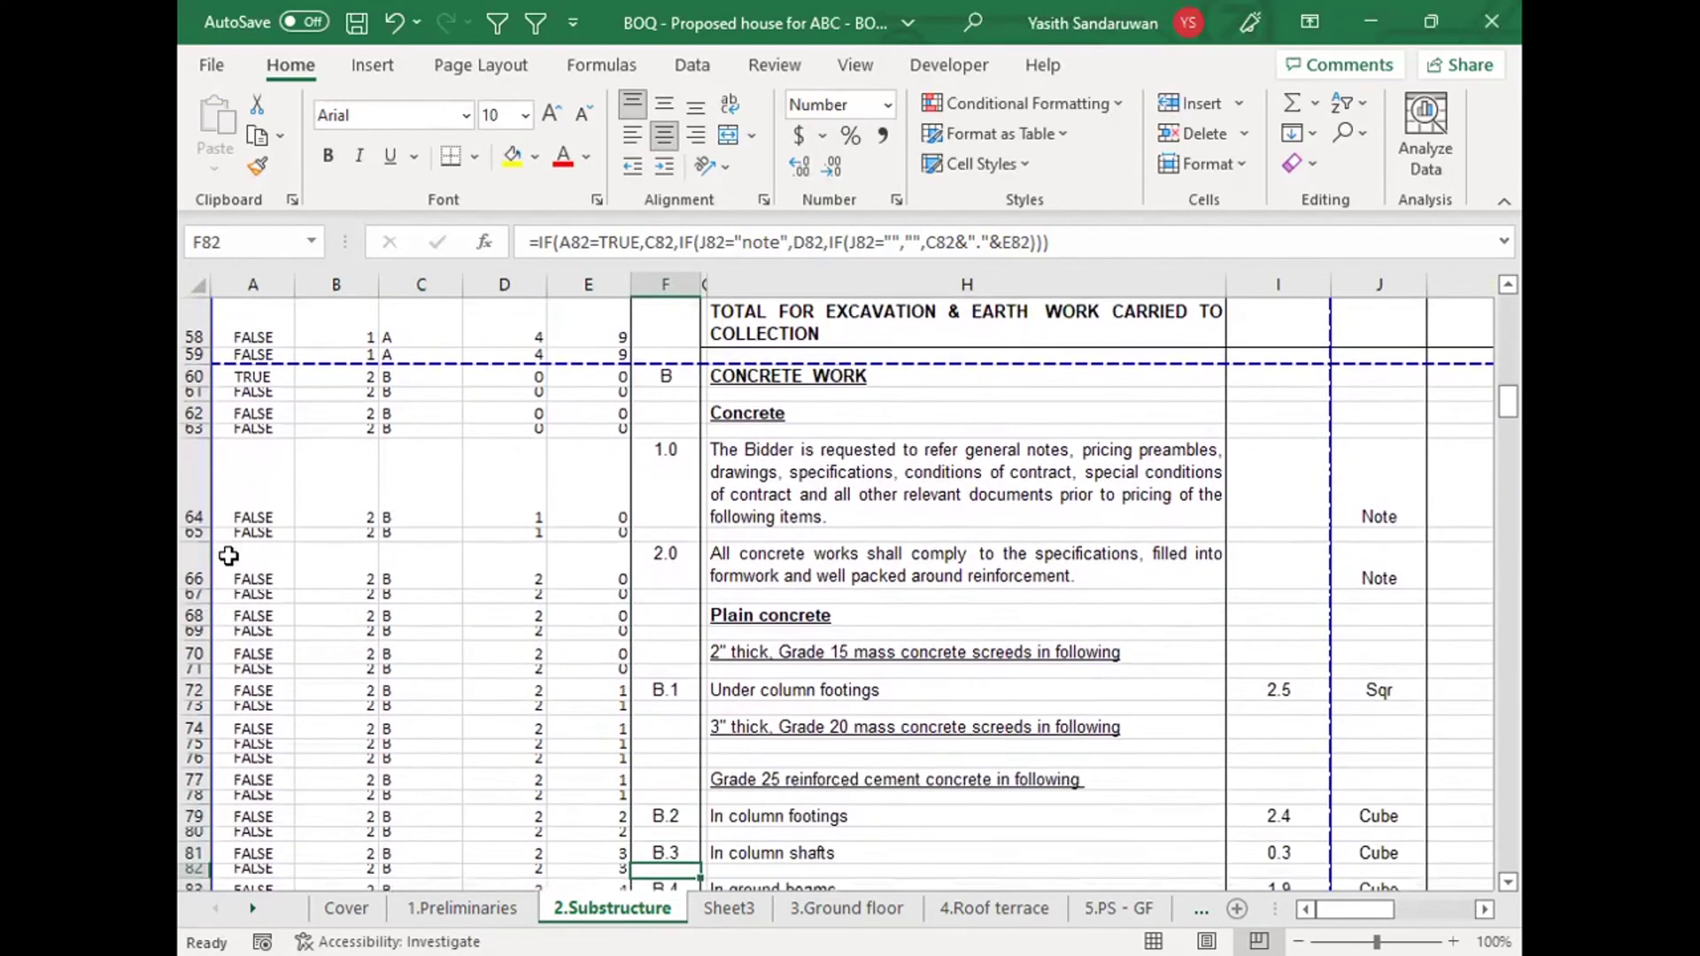
# Step: Check the NO column numbering from row 82 through the formwork notes to the column footing formwork item, returning to row 93
pyautogui.press('Down')
pyautogui.press('Down')
pyautogui.press('Down')
pyautogui.press('Down')
pyautogui.press('Down')
pyautogui.press('Down')
pyautogui.press('Down')
pyautogui.press('Down')
pyautogui.press('Down')
pyautogui.press('Down')
pyautogui.press('Down')
pyautogui.press('Down')
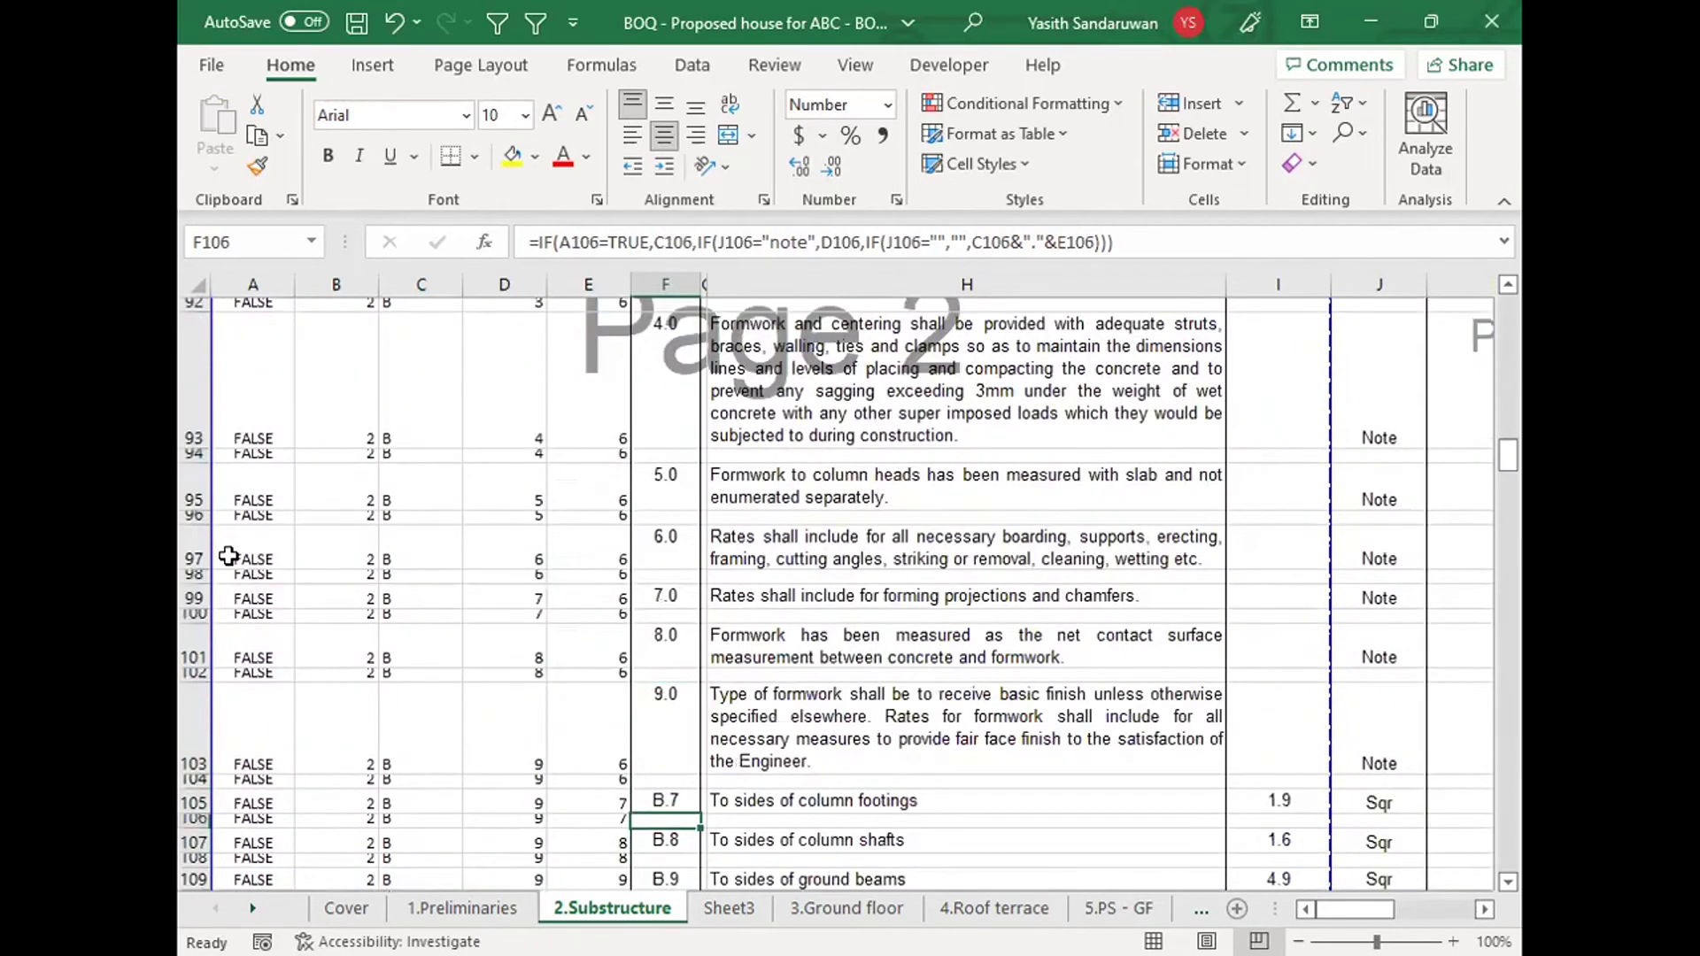
pyautogui.press('Up')
pyautogui.press('Up')
pyautogui.press('Up')
pyautogui.press('Up')
pyautogui.press('Up')
pyautogui.press('Up')
pyautogui.press('Up')
pyautogui.press('Up')
pyautogui.press('Up')
pyautogui.press('Up')
pyautogui.press('Up')
pyautogui.press('Up')
pyautogui.press('Up')
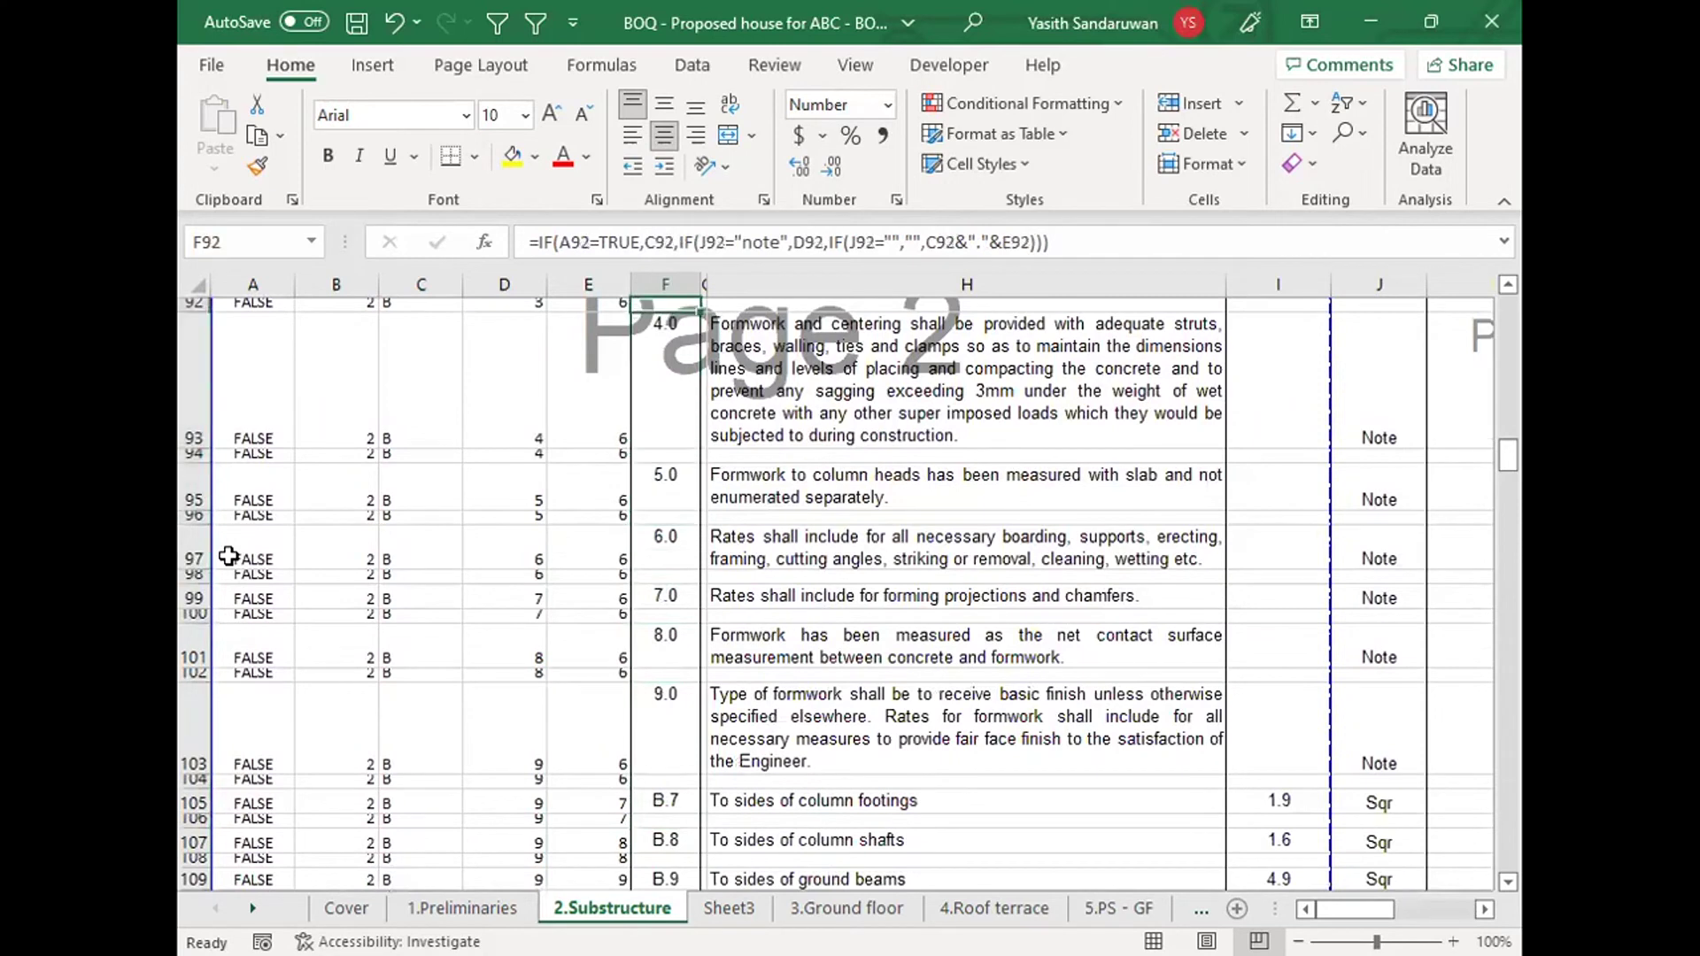
pyautogui.press('Down')
pyautogui.press('Up')
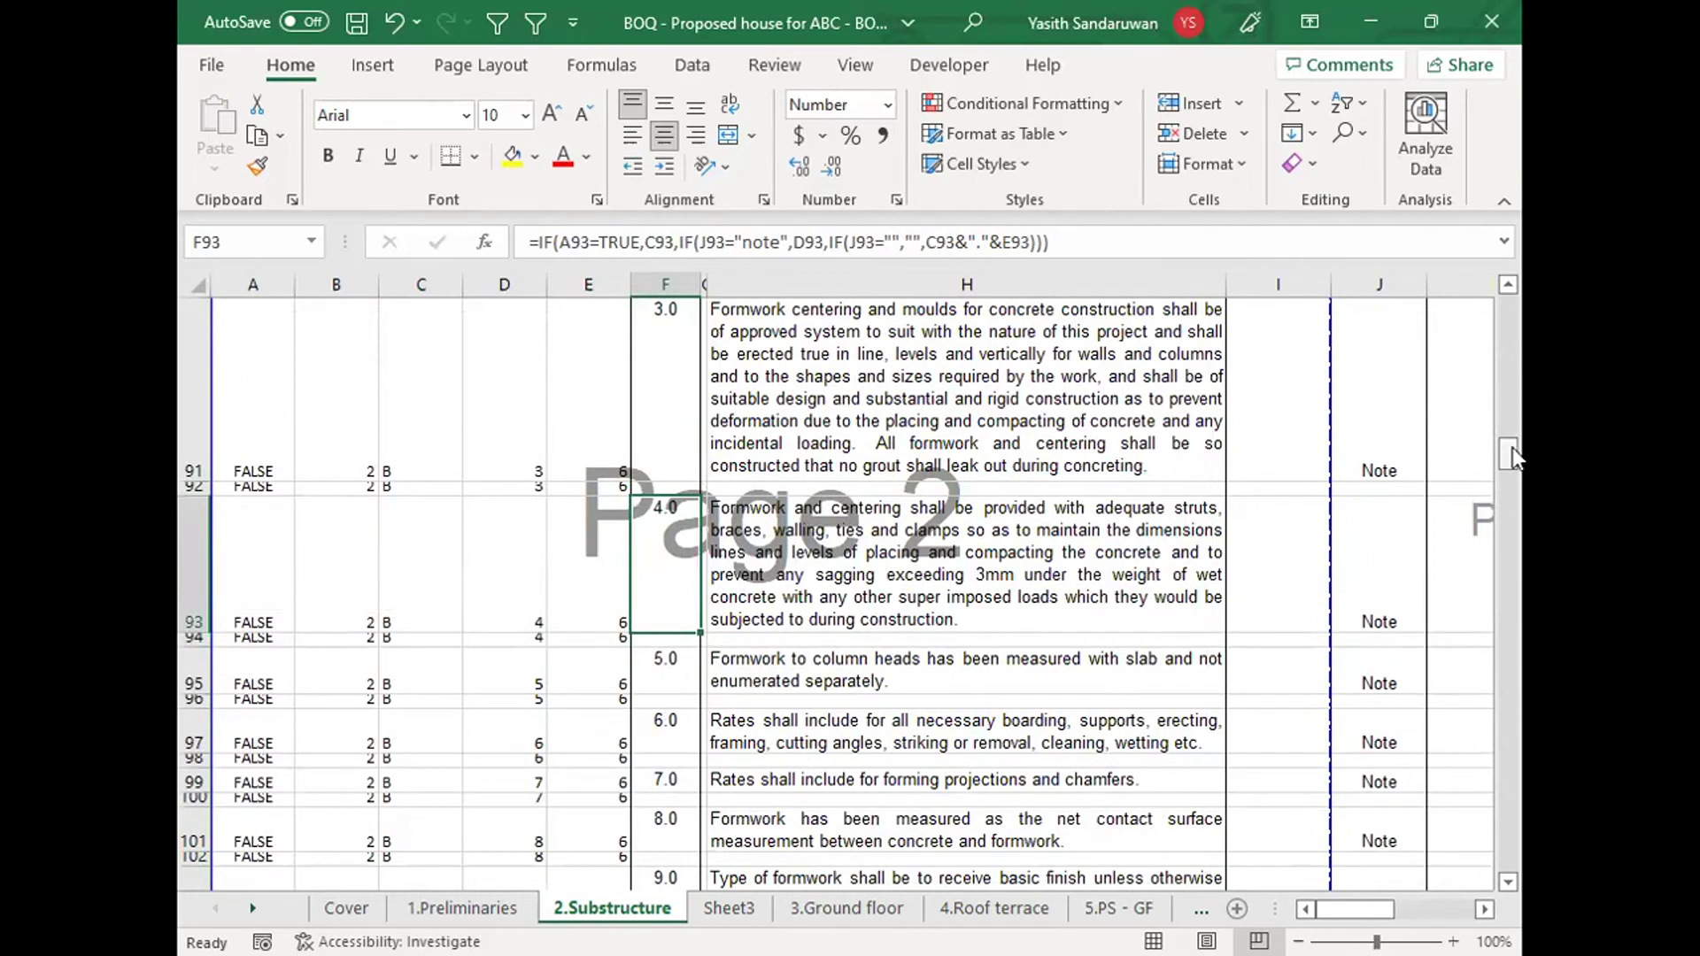
# Step: Examine the formwork note numbers and the measured-item numbers for column footings, column shafts and ground beams in the NO column
pyautogui.click(802, 529)
pyautogui.click(682, 545)
pyautogui.press('Down')
pyautogui.press('Down')
pyautogui.press('Down')
pyautogui.press('Down')
pyautogui.press('Down')
pyautogui.press('Down')
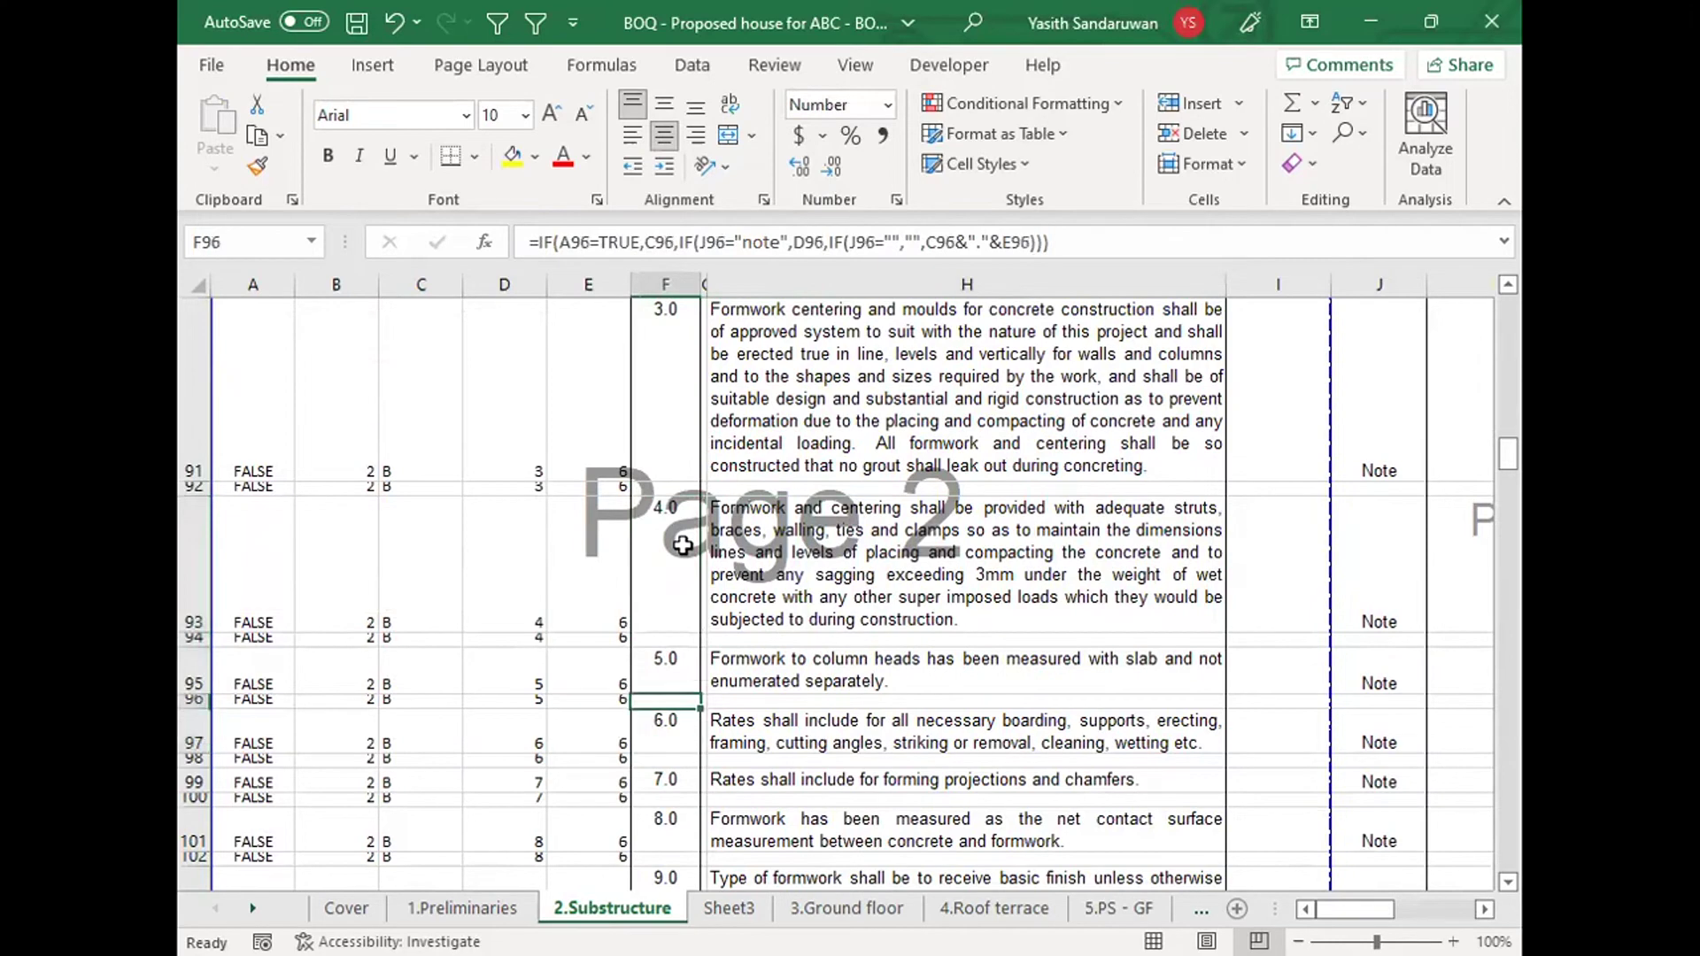
pyautogui.press('Down')
pyautogui.press('Down')
pyautogui.press('Down')
pyautogui.press('Down')
pyautogui.press('Down')
pyautogui.press('Down')
pyautogui.press('Down')
pyautogui.press('Down')
pyautogui.press('Down')
pyautogui.press('Down')
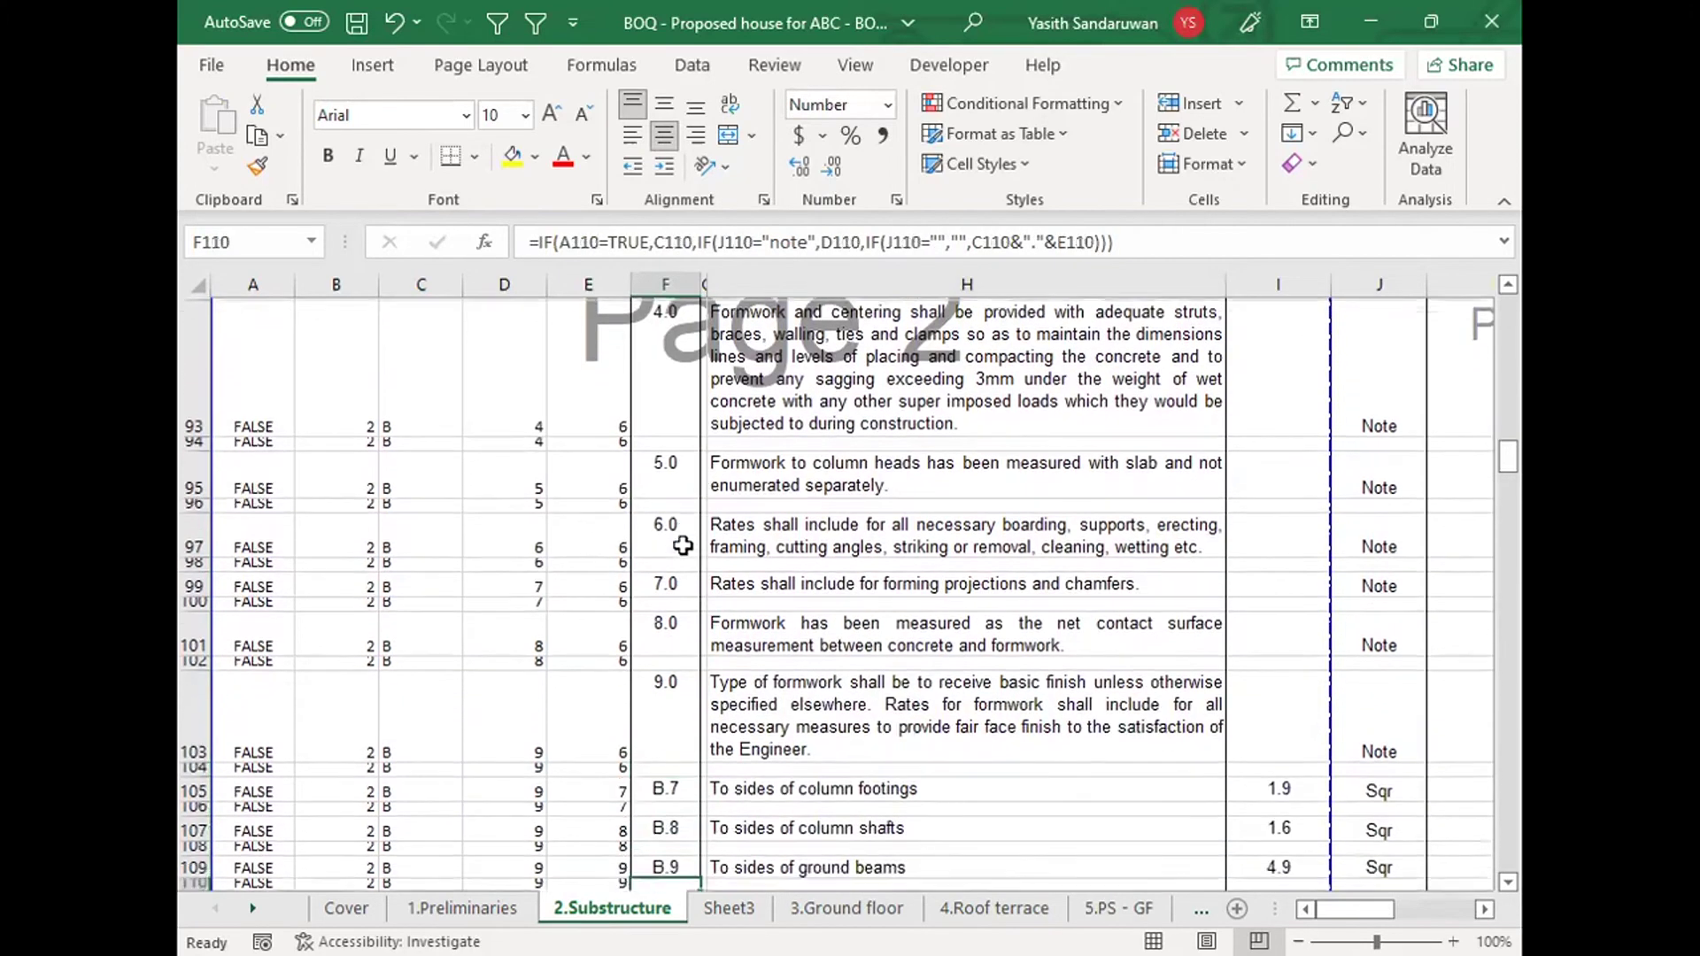
pyautogui.press('Up')
pyautogui.press('Up')
pyautogui.press('Up')
pyautogui.press('Up')
pyautogui.press('Down')
pyautogui.press('Down')
pyautogui.press('Down')
pyautogui.press('Down')
pyautogui.press('Down')
pyautogui.press('Down')
pyautogui.press('Down')
pyautogui.press('Down')
pyautogui.press('Down')
pyautogui.press('Down')
pyautogui.press('Down')
pyautogui.press('Down')
pyautogui.press('Down')
pyautogui.press('Down')
pyautogui.press('Down')
pyautogui.press('Down')
pyautogui.press('Down')
pyautogui.press('Down')
pyautogui.press('Down')
pyautogui.press('Down')
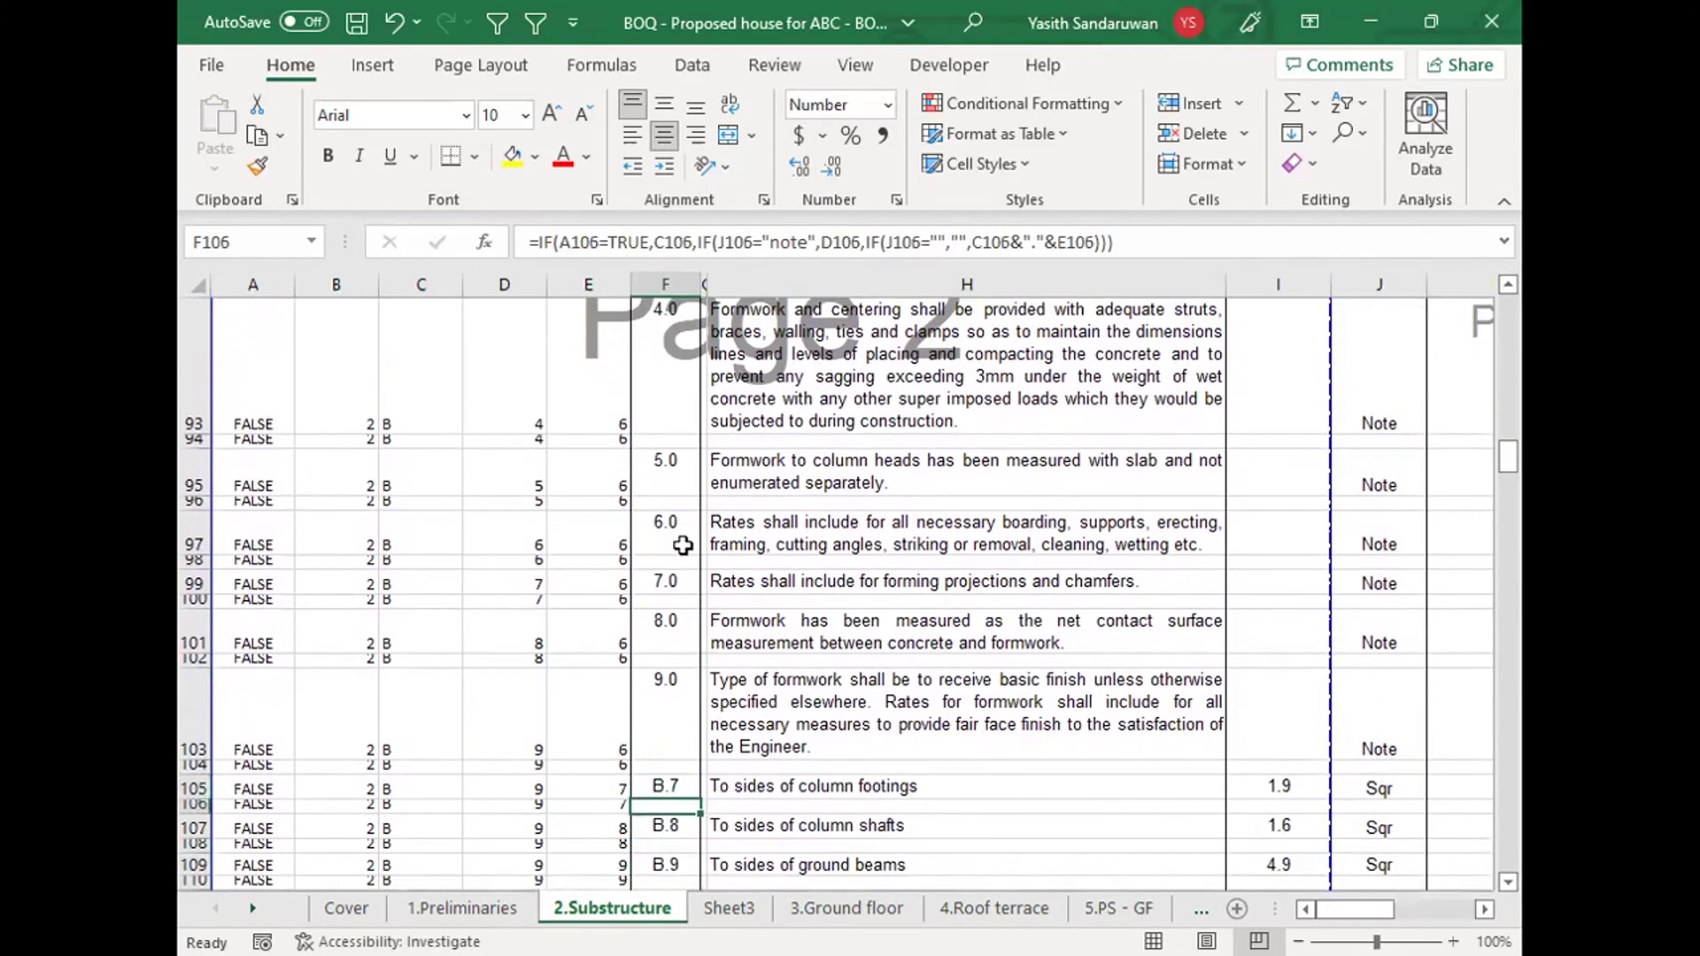
# Step: Check the NO column numbering from the formwork items into the Reinforcement notes, down to row 139
pyautogui.press('Down')
pyautogui.press('Down')
pyautogui.press('Down')
pyautogui.press('Down')
pyautogui.press('Down')
pyautogui.press('Down')
pyautogui.press('Down')
pyautogui.press('Down')
pyautogui.press('Down')
pyautogui.press('Down')
pyautogui.press('Down')
pyautogui.press('Down')
pyautogui.press('Down')
pyautogui.press('Down')
pyautogui.press('Down')
pyautogui.press('Down')
pyautogui.press('Down')
pyautogui.press('Down')
pyautogui.press('Down')
pyautogui.press('Down')
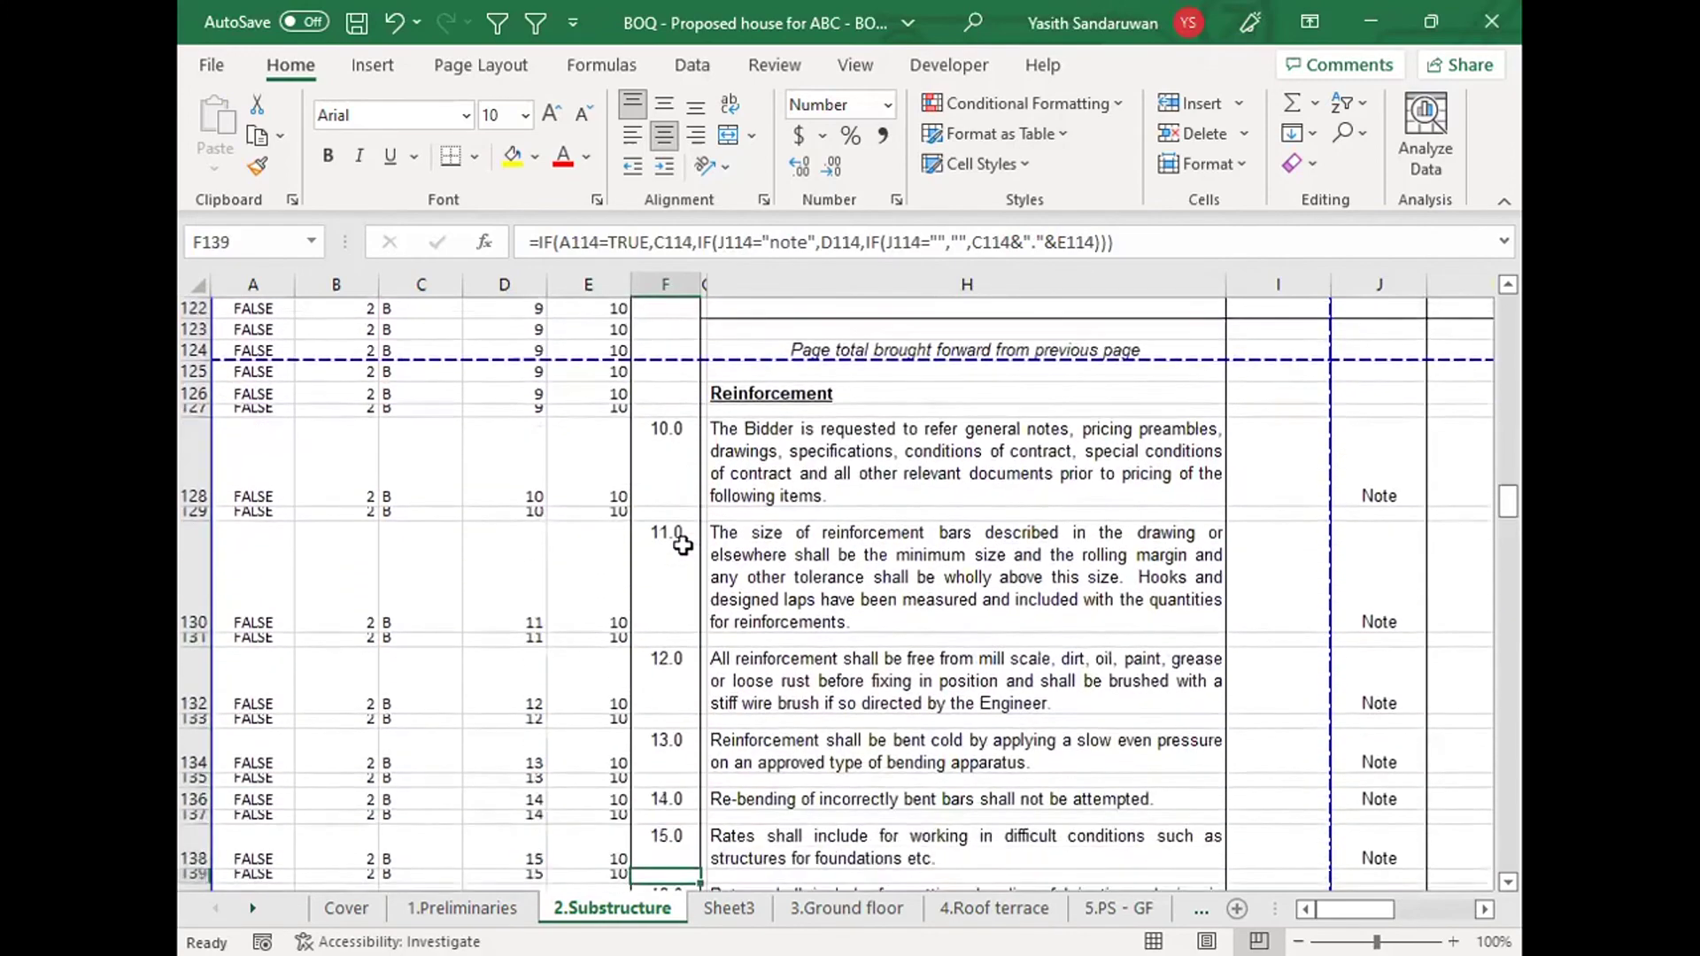
# Step: Check the NO column numbering from the last reinforcement notes through the expansion joint items and into Masonry Work
pyautogui.press('Down')
pyautogui.press('Down')
pyautogui.press('Down')
pyautogui.press('Down')
pyautogui.press('Down')
pyautogui.press('Down')
pyautogui.press('Down')
pyautogui.press('Down')
pyautogui.press('Down')
pyautogui.press('Down')
pyautogui.press('Down')
pyautogui.press('Down')
pyautogui.press('Down')
pyautogui.press('Down')
pyautogui.press('Down')
pyautogui.press('Down')
pyautogui.press('Down')
pyautogui.press('Down')
pyautogui.press('Down')
pyautogui.press('Down')
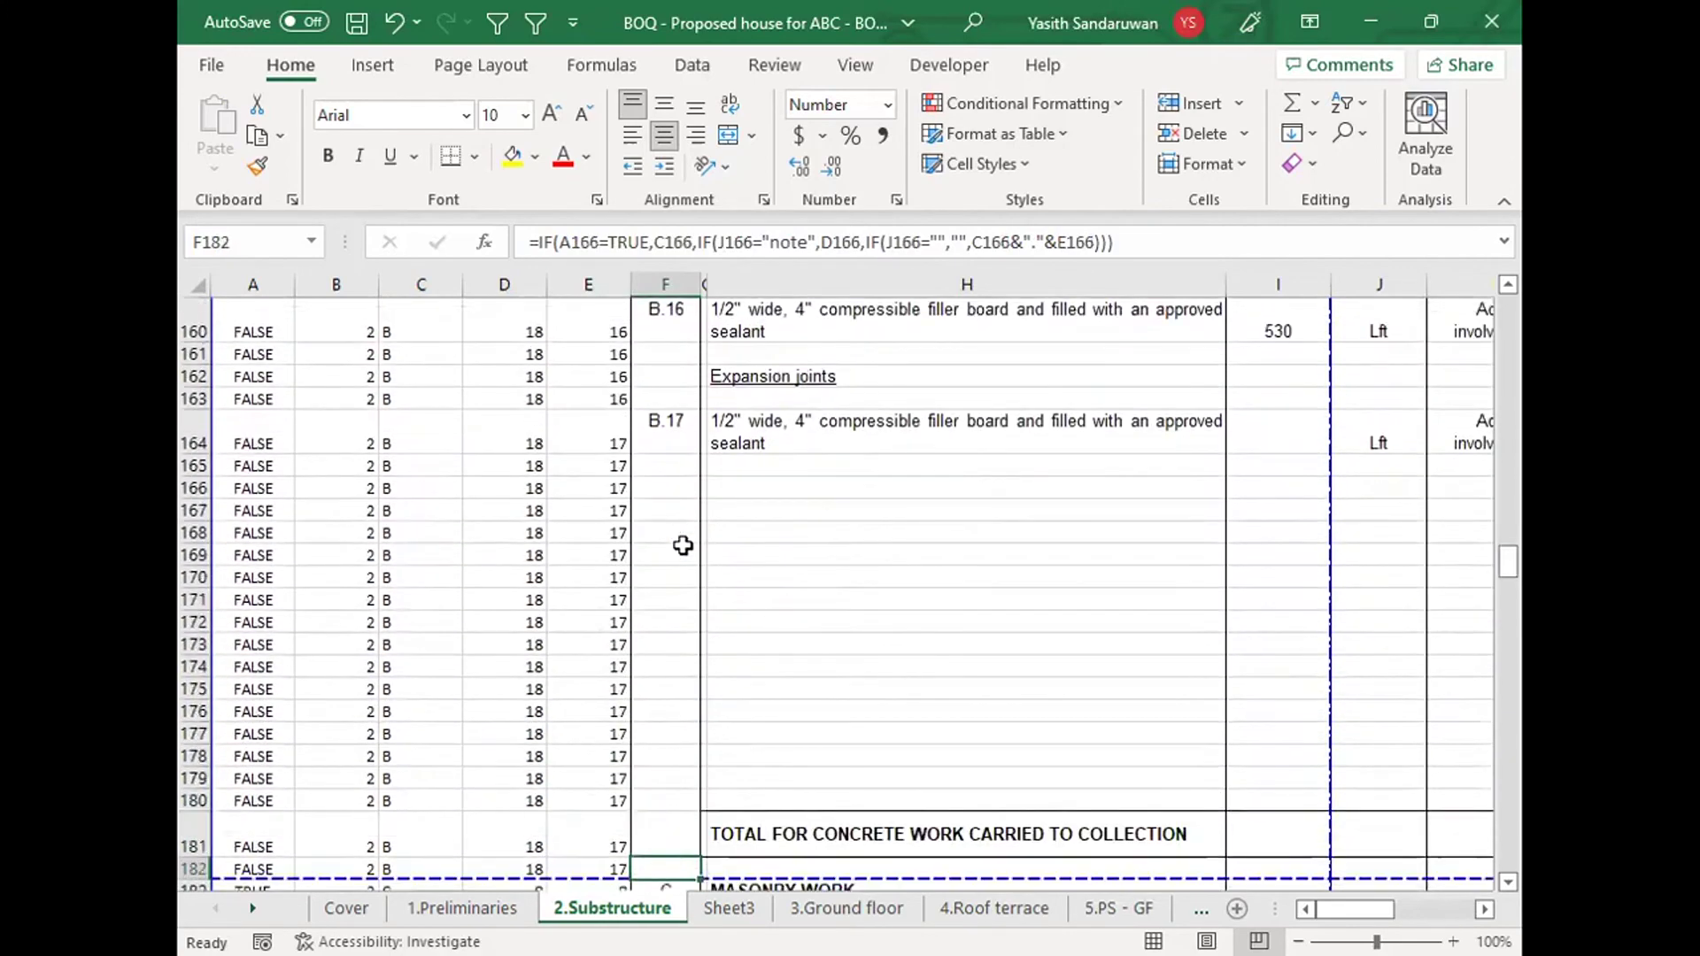
pyautogui.press('Up')
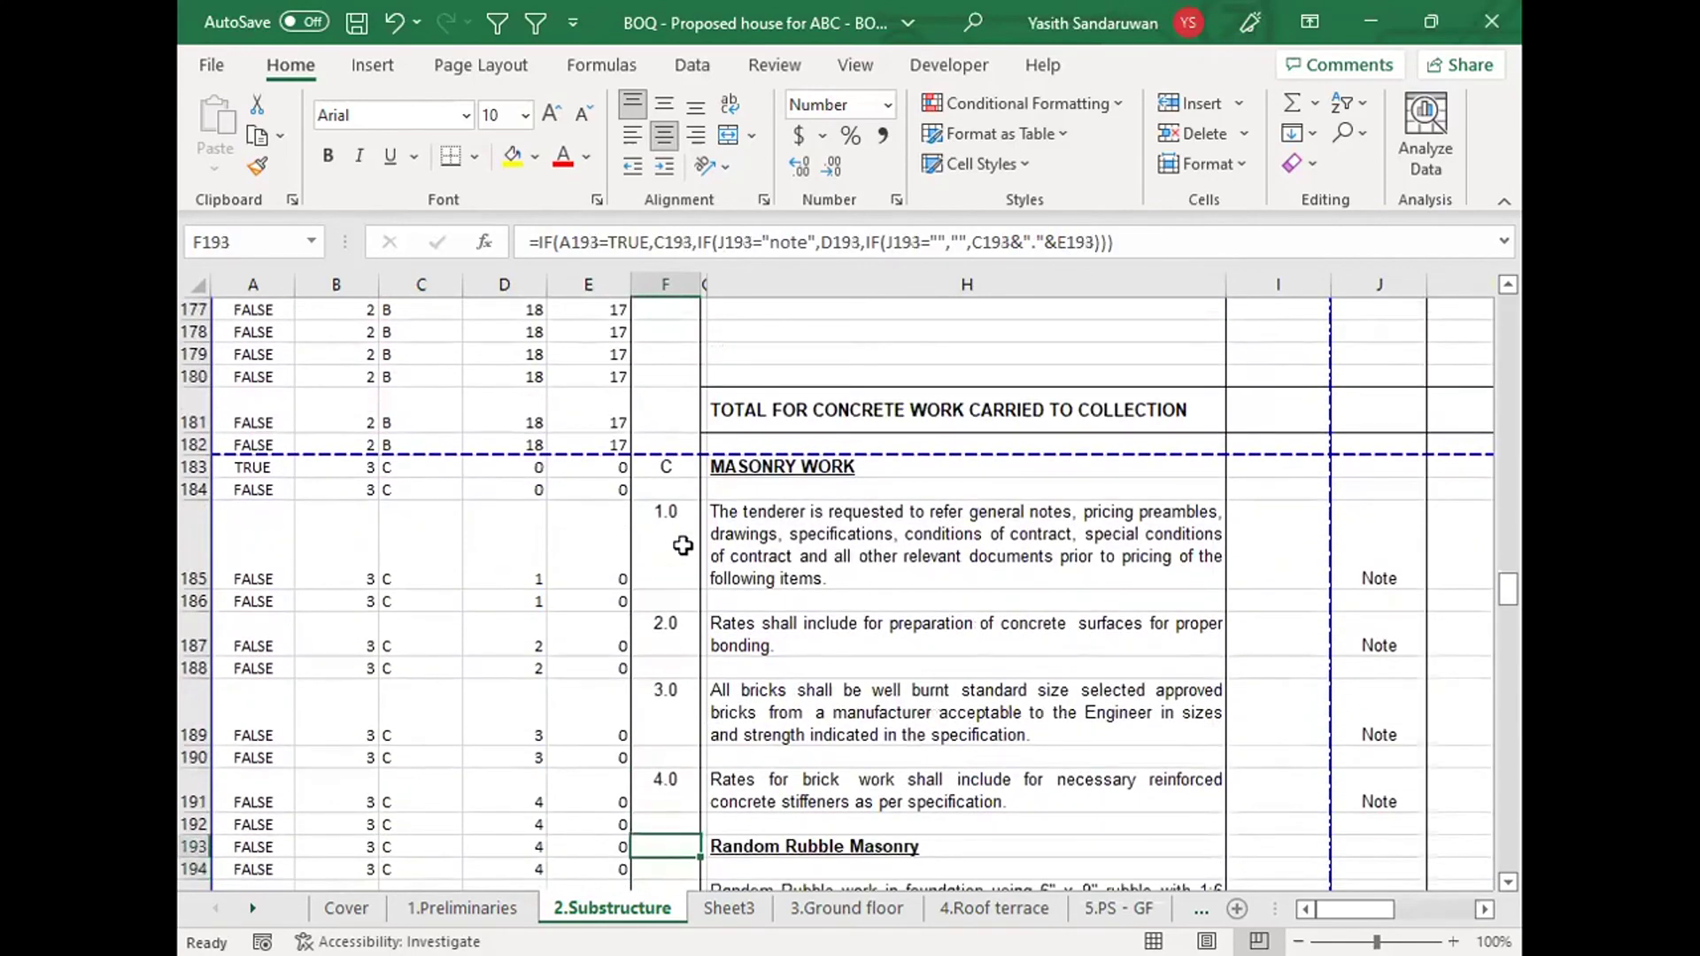
# Step: Examine the Masonry Work section's heading letter, note numbers and the random rubble and block work item numbers down to row 212
pyautogui.click(683, 545)
pyautogui.press('Down')
pyautogui.press('Down')
pyautogui.press('Down')
pyautogui.press('Down')
pyautogui.press('Down')
pyautogui.press('Down')
pyautogui.press('Down')
pyautogui.press('Down')
pyautogui.press('Down')
pyautogui.press('Down')
pyautogui.press('Down')
pyautogui.press('Down')
pyautogui.press('Down')
pyautogui.press('Down')
pyautogui.press('Down')
pyautogui.press('Down')
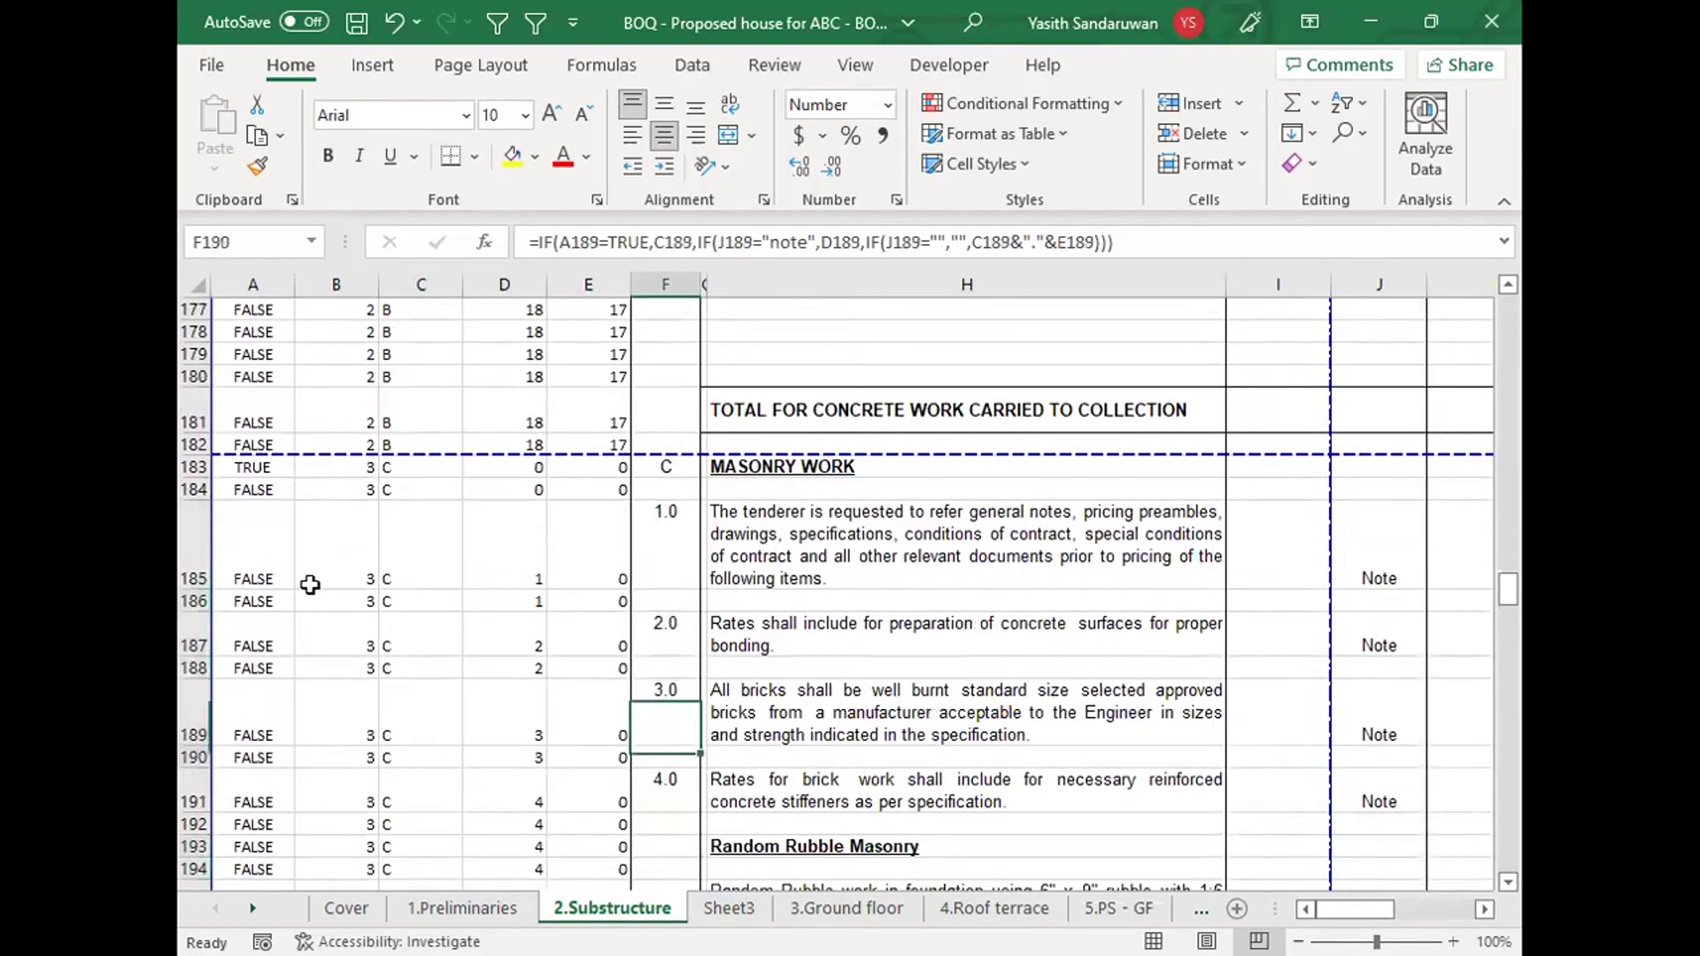
pyautogui.press('Down')
pyautogui.press('Down')
pyautogui.press('Down')
pyautogui.press('Down')
pyautogui.press('Down')
pyautogui.press('Down')
pyautogui.press('Down')
pyautogui.press('Down')
pyautogui.press('Down')
pyautogui.press('Down')
pyautogui.press('Down')
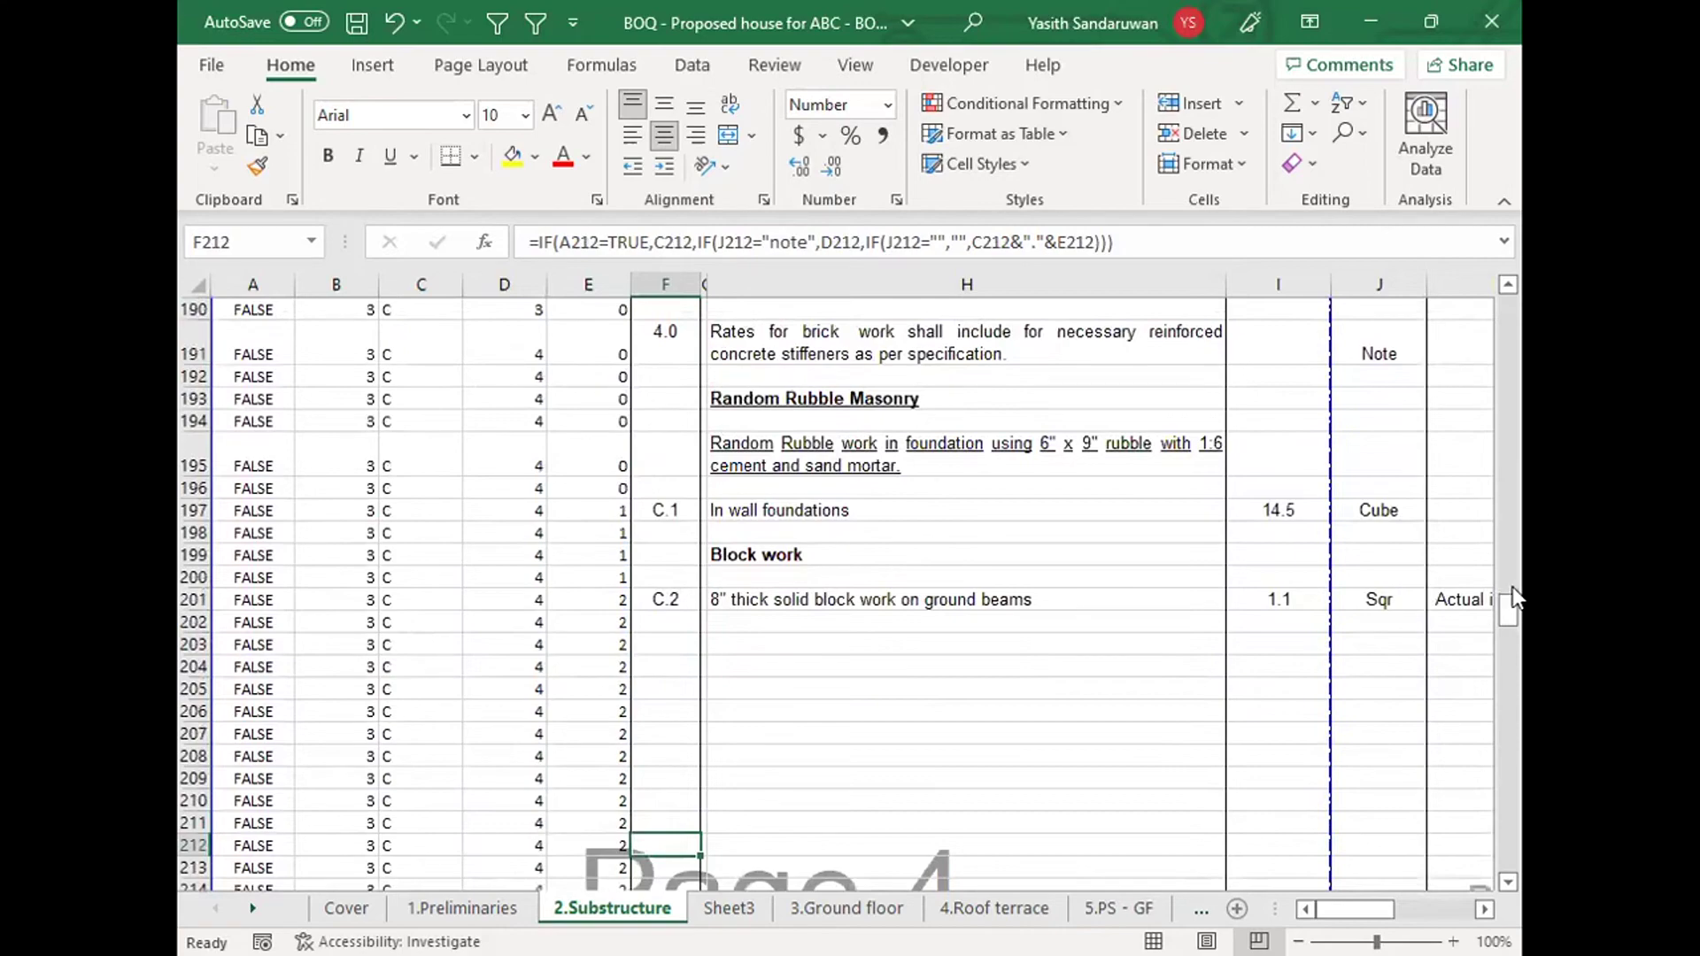
# Step: Delete rows 31 and 32, containing the earthwork supports item "In trench excavation for wall foundations" and its blank row
pyautogui.moveTo(1512, 611); pyautogui.dragTo(1513, 333)
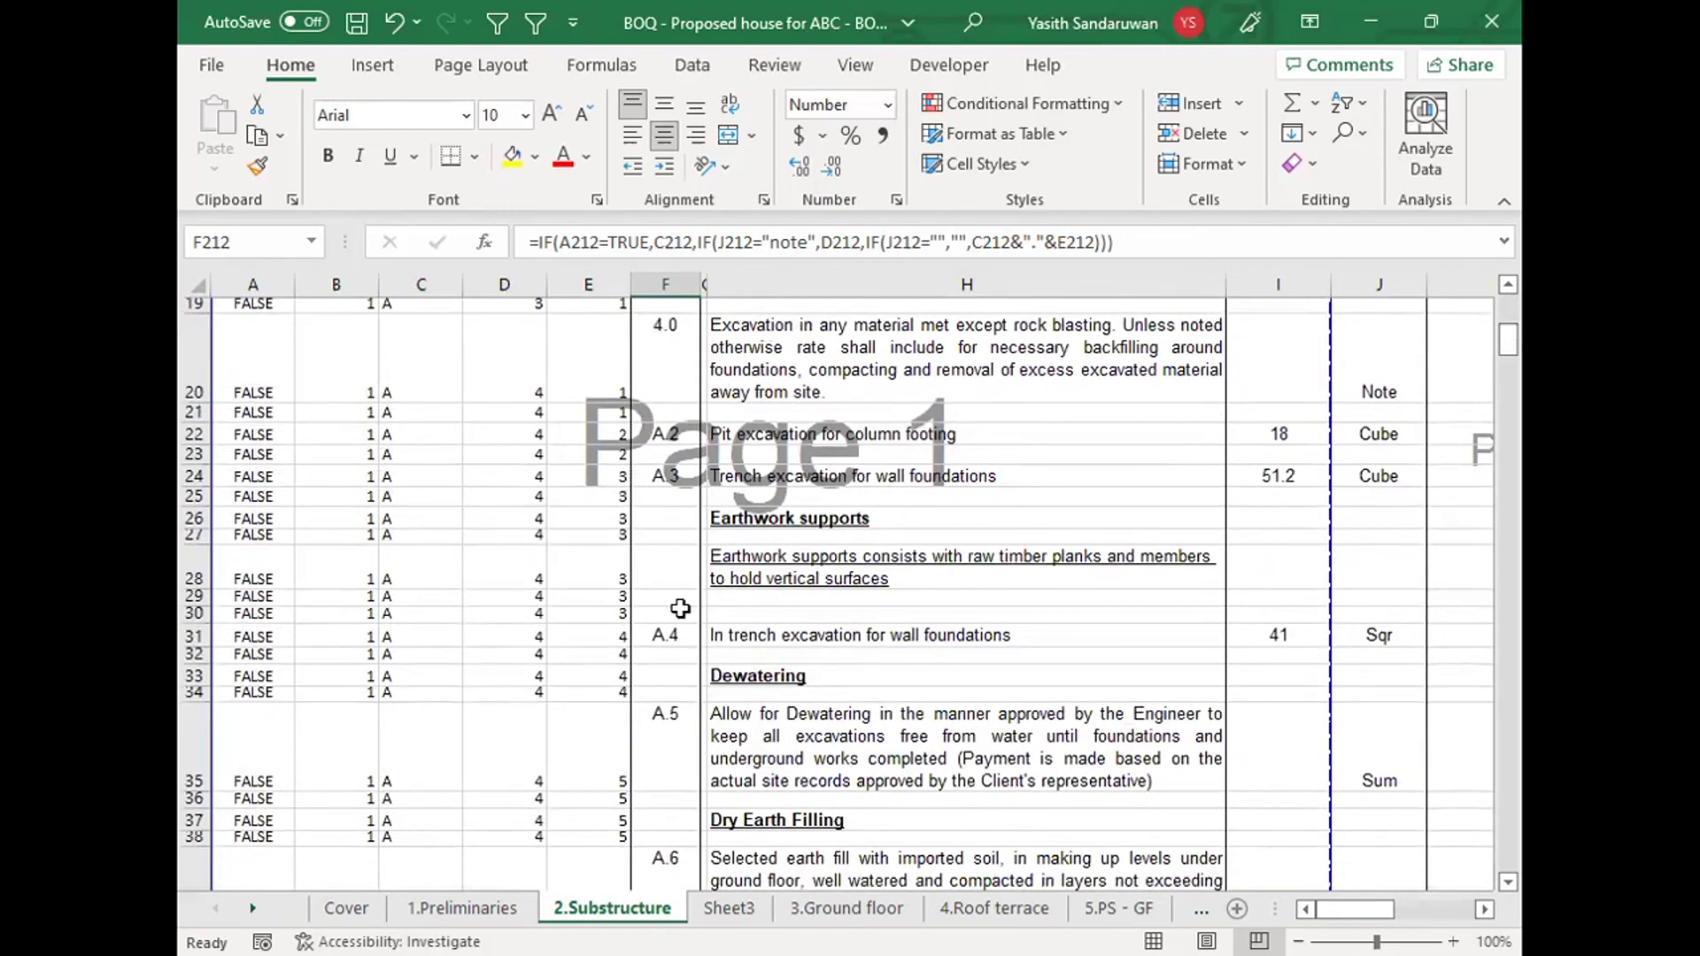
pyautogui.click(196, 635)
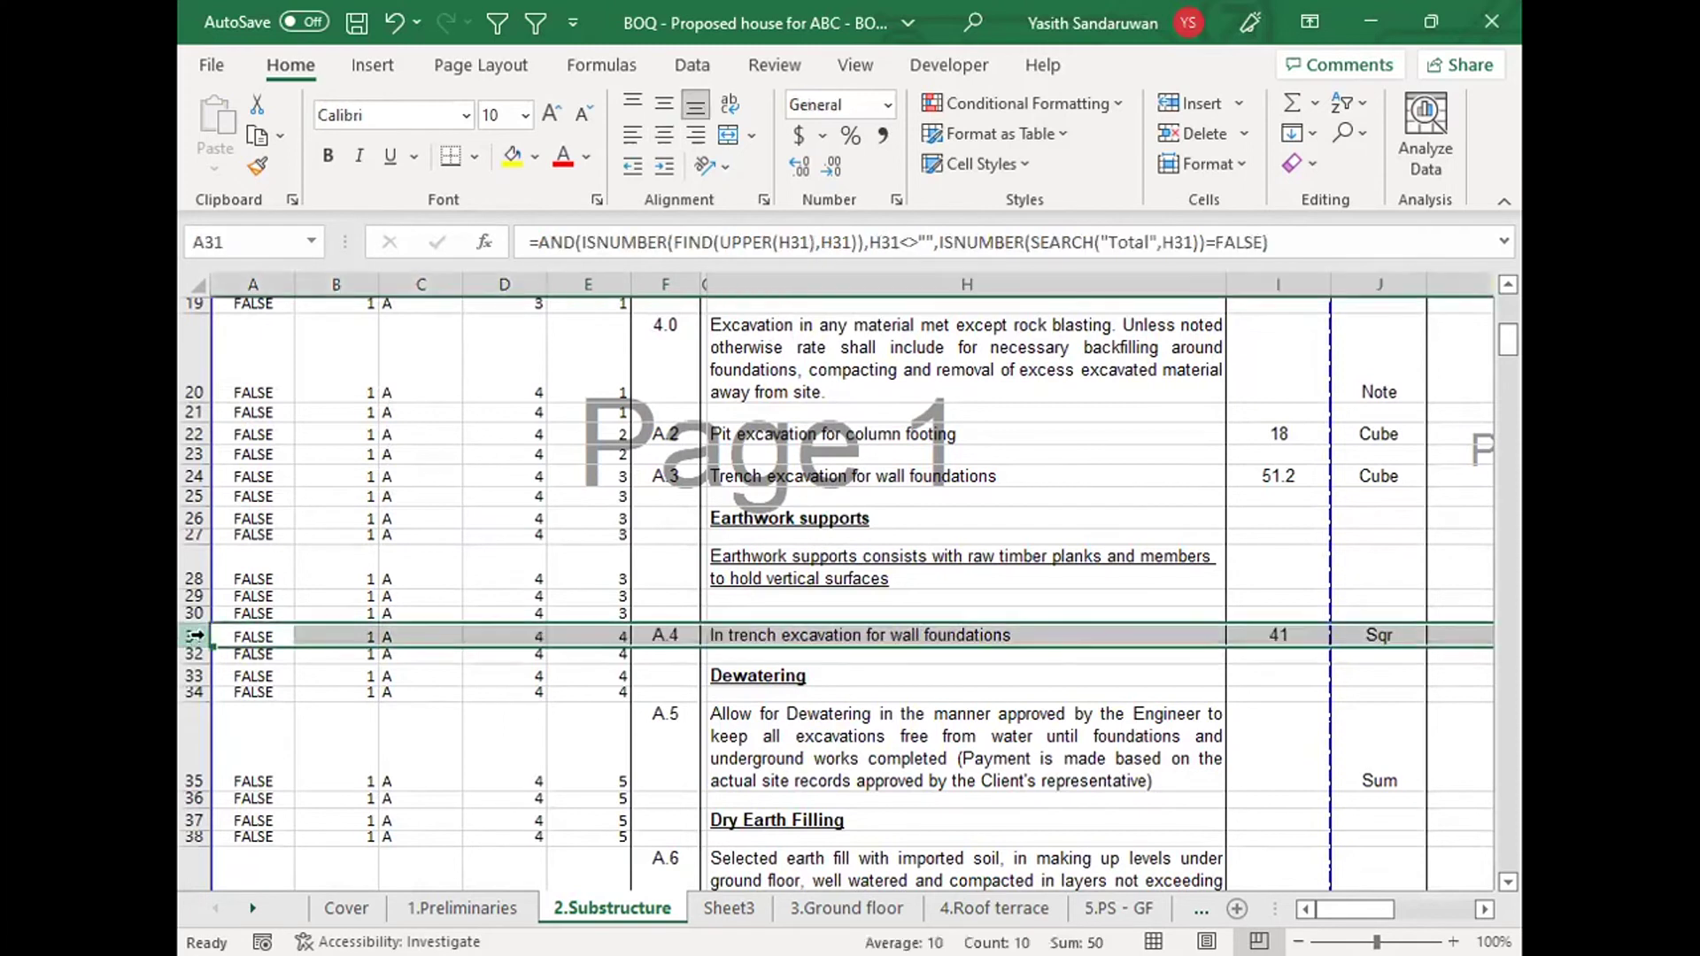
pyautogui.moveTo(195, 635); pyautogui.dragTo(192, 645)
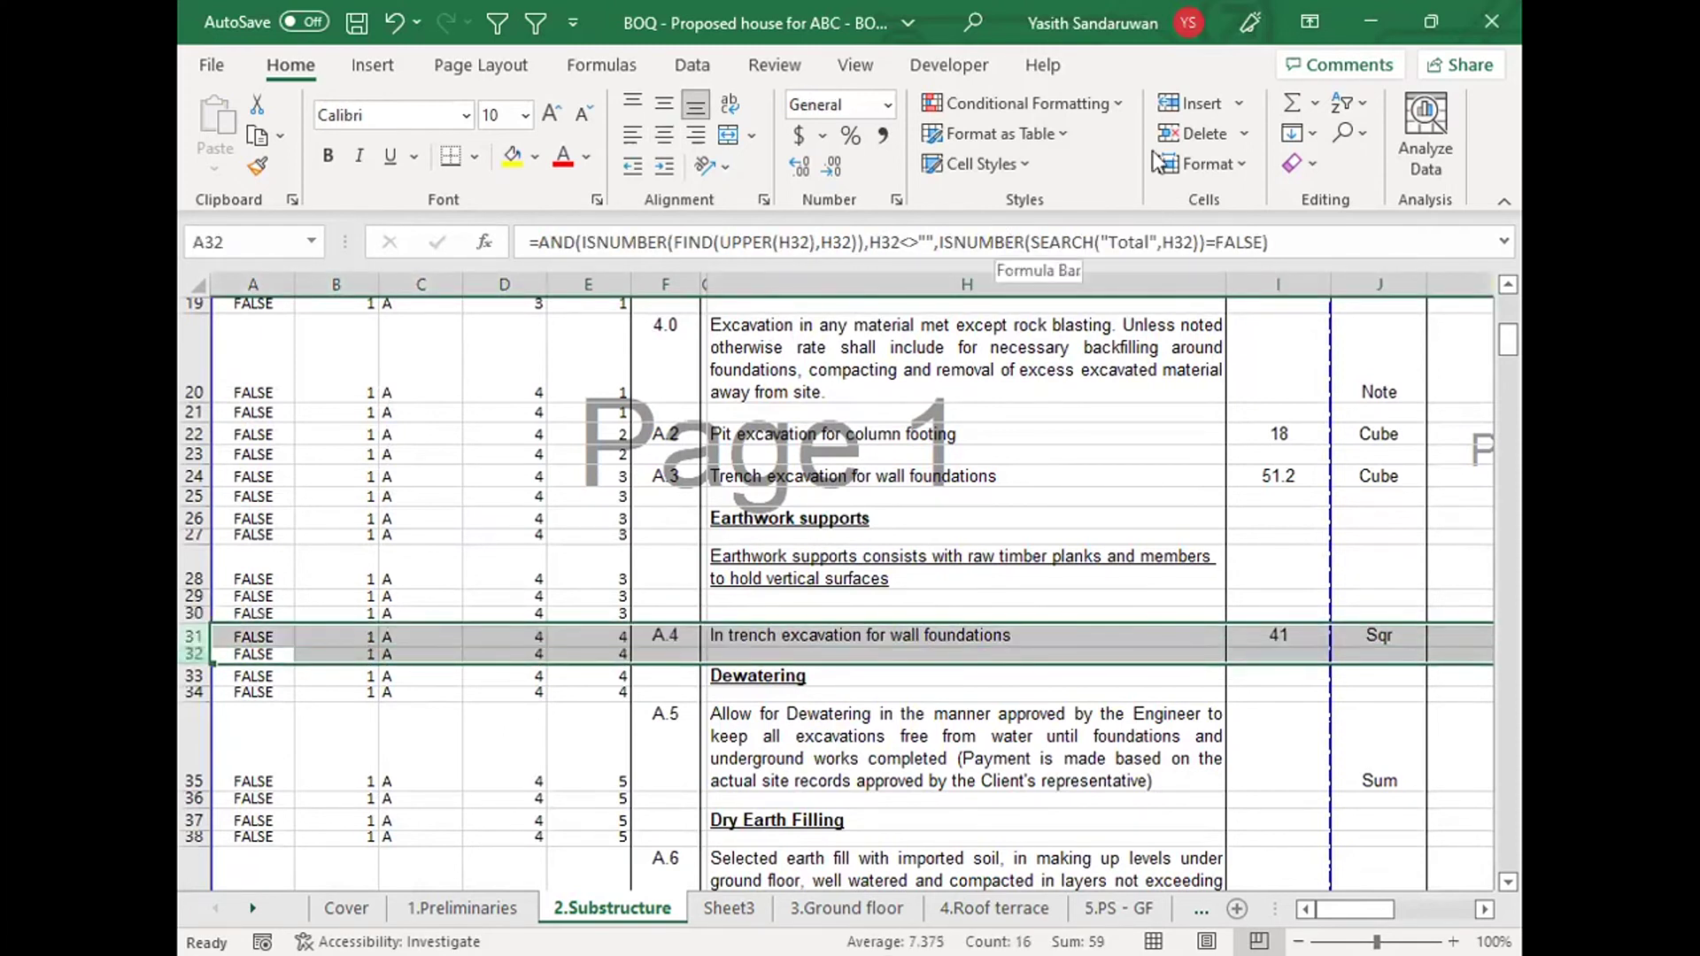
pyautogui.click(1199, 135)
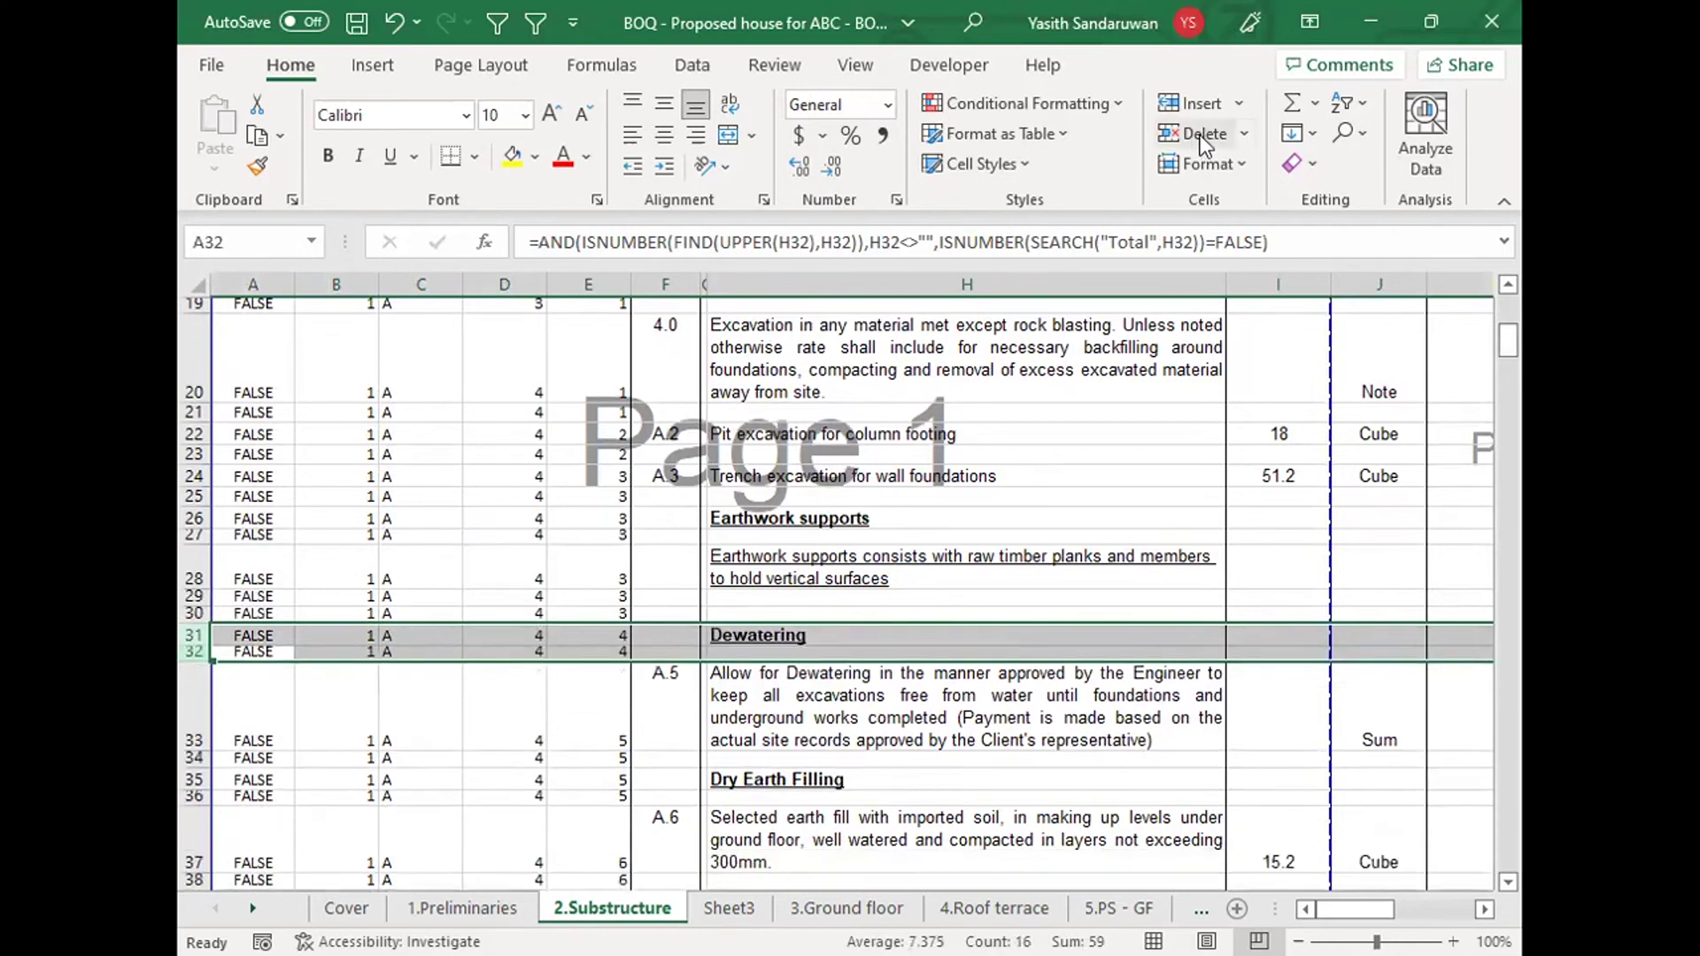
pyautogui.click(654, 586)
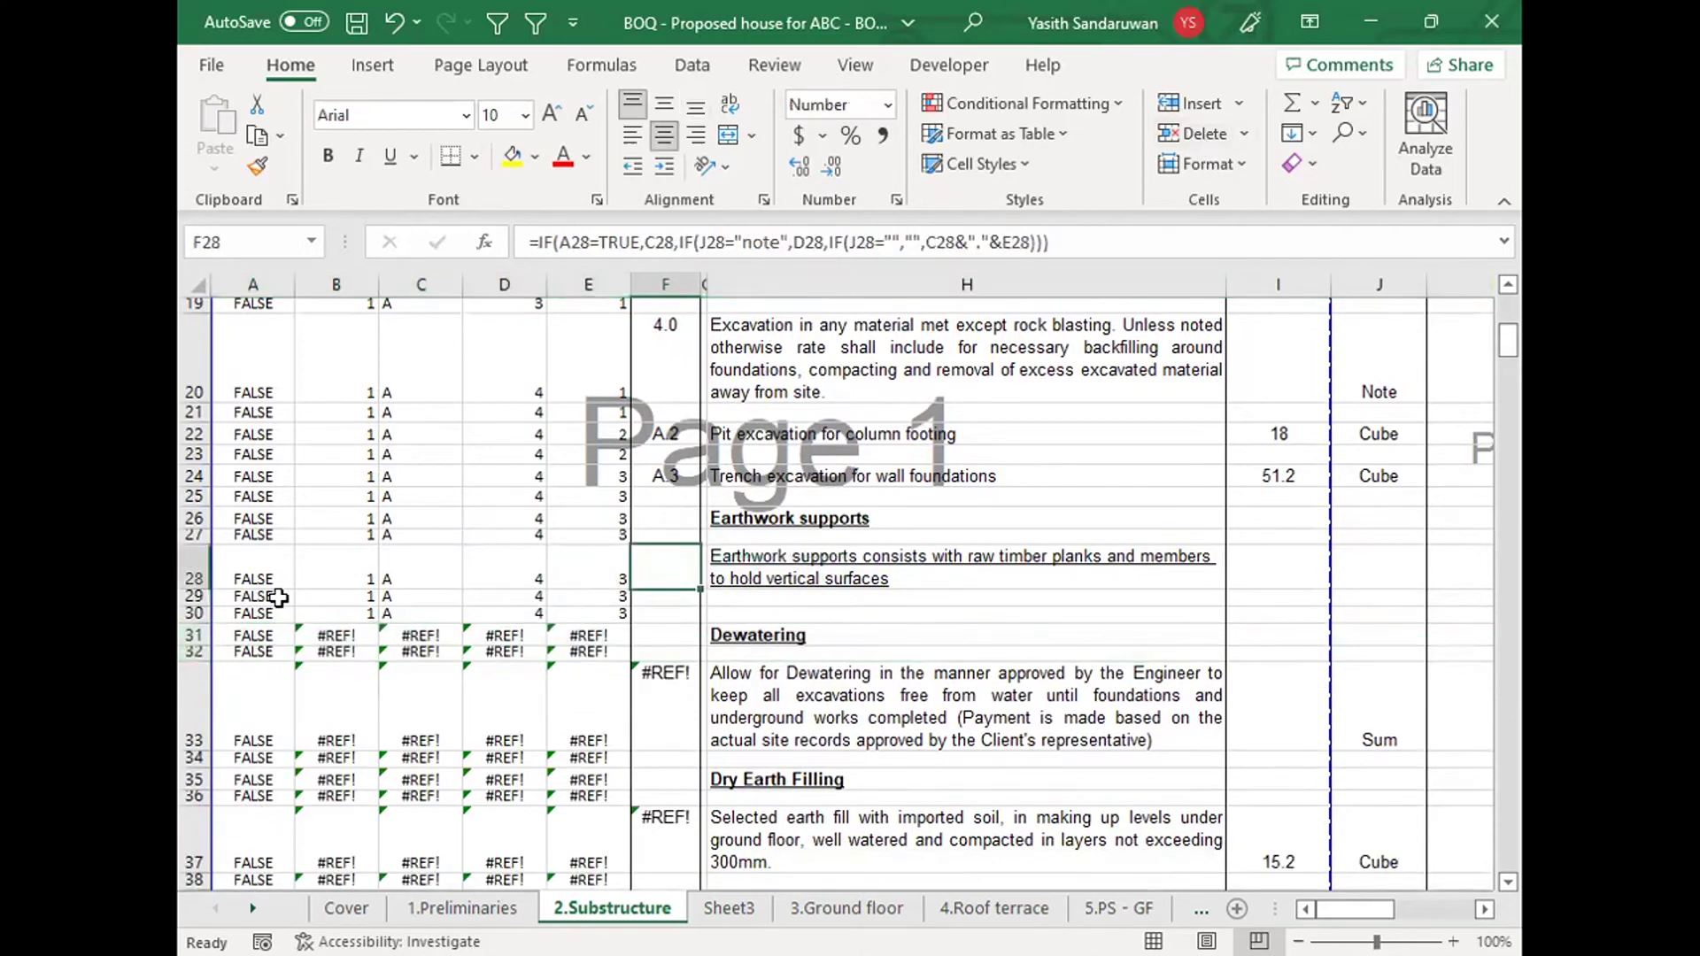
# Step: Fill the A30:F30 formulas down over the #REF! cells and check the numbering of the following excavation items
pyautogui.moveTo(257, 614); pyautogui.dragTo(676, 614)
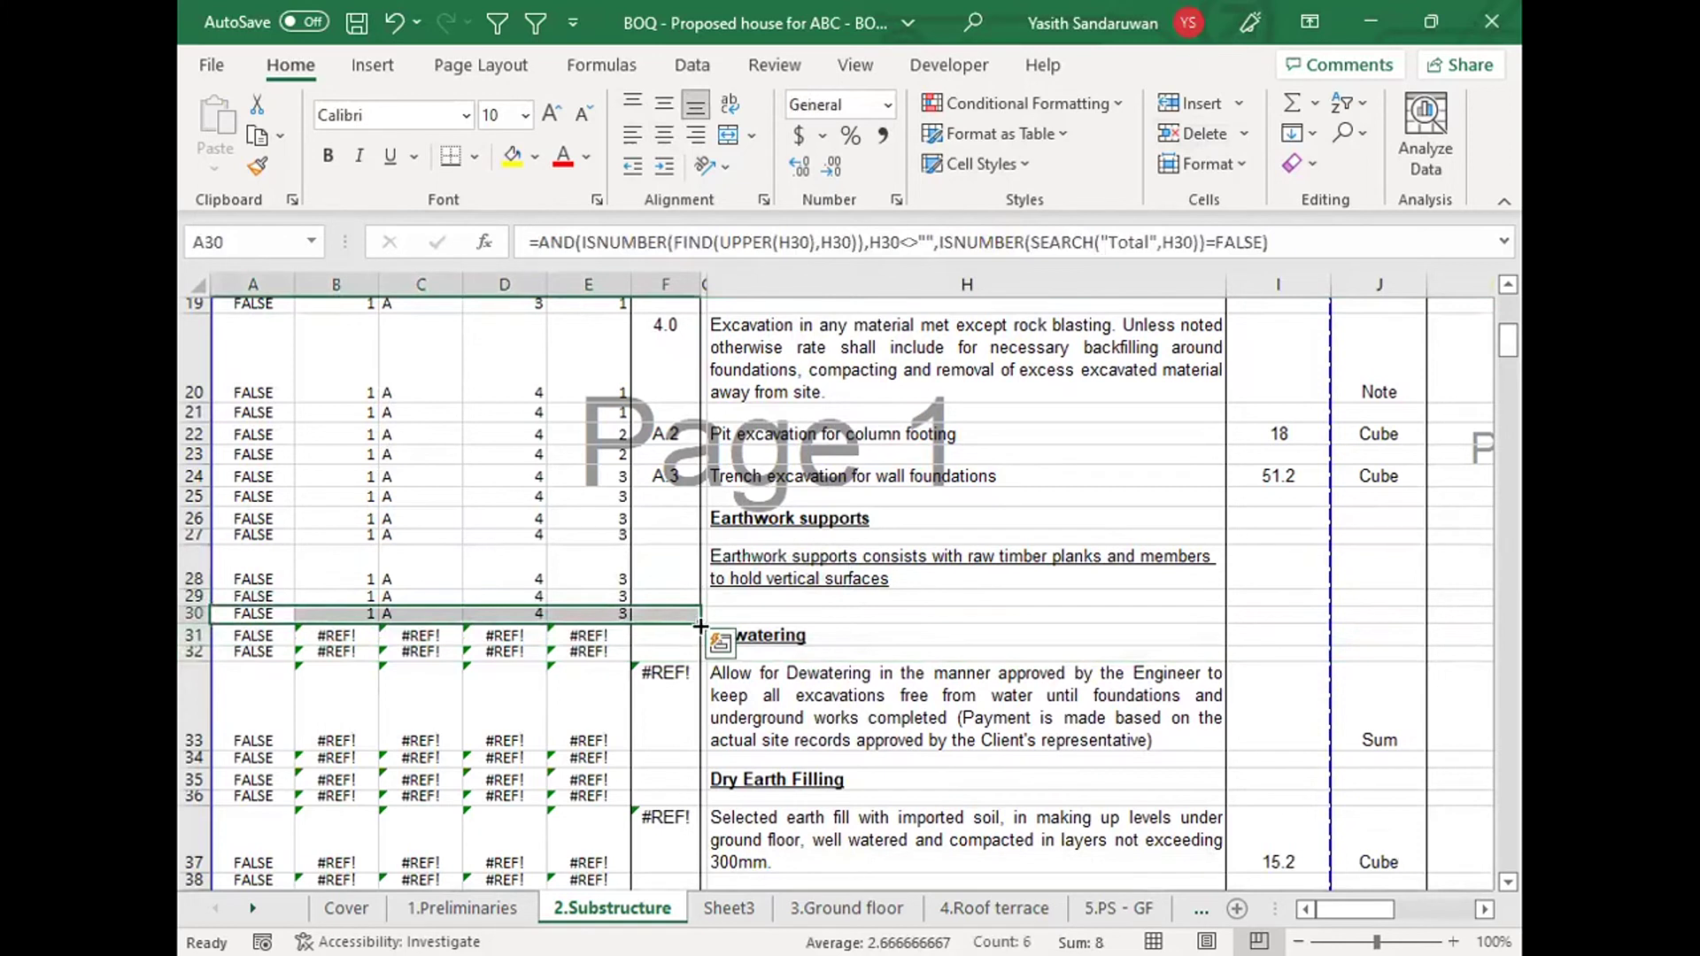
pyautogui.doubleClick(700, 627)
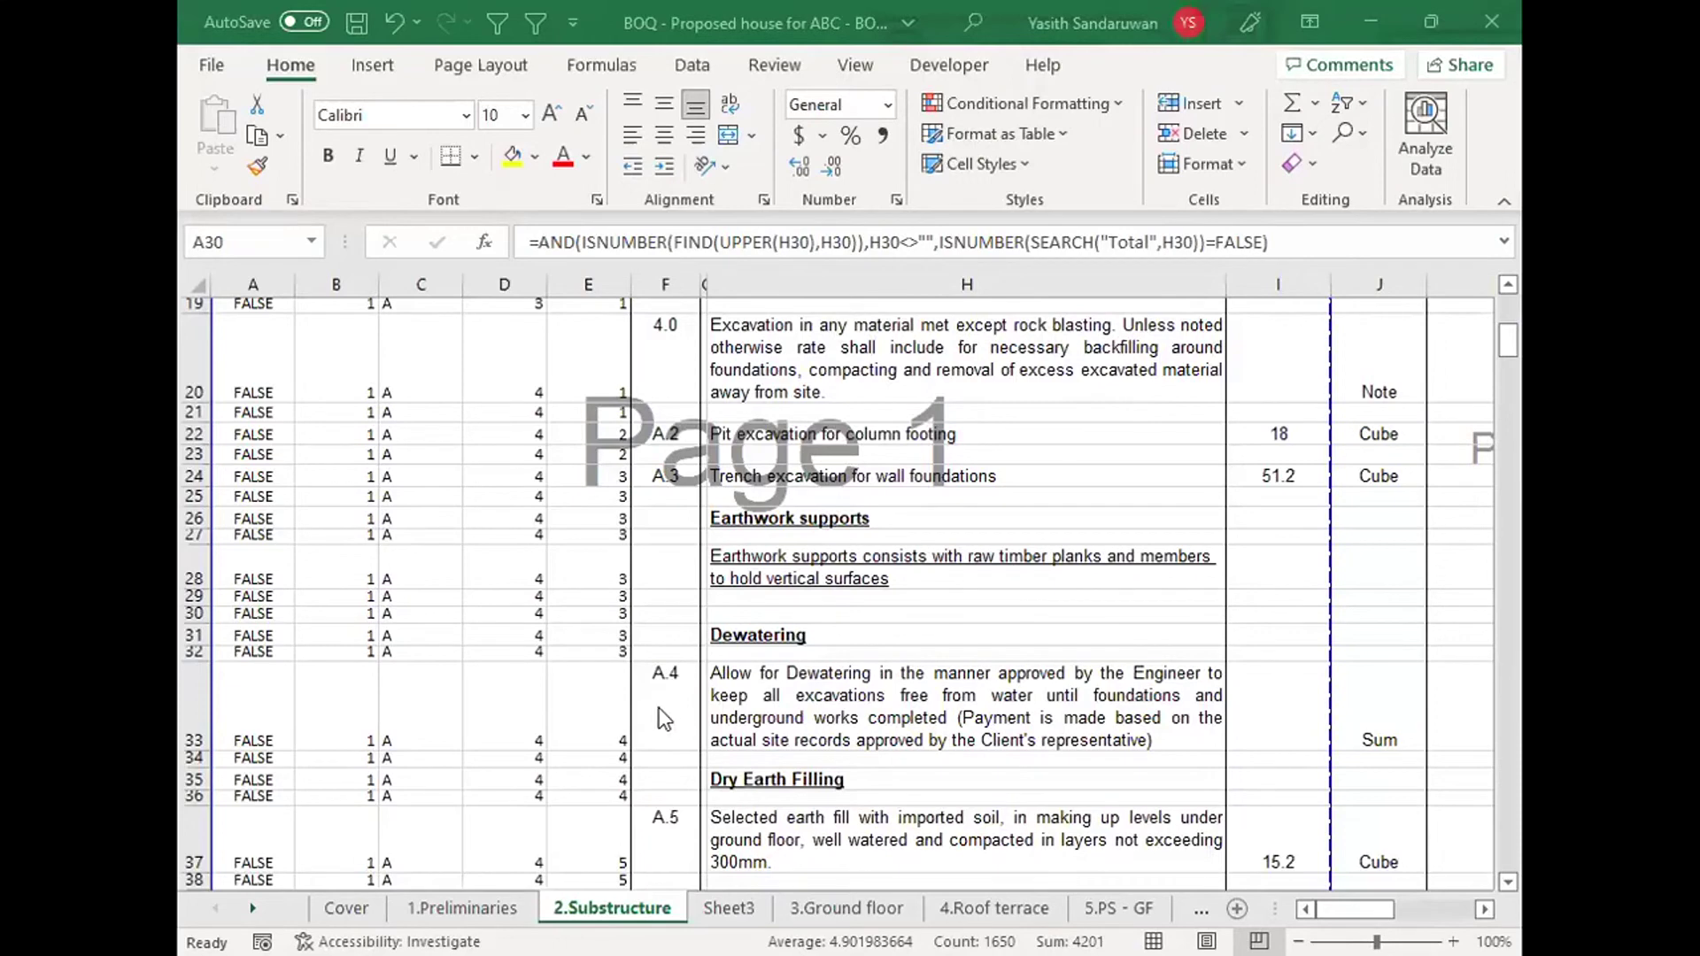
pyautogui.click(659, 709)
pyautogui.click(658, 705)
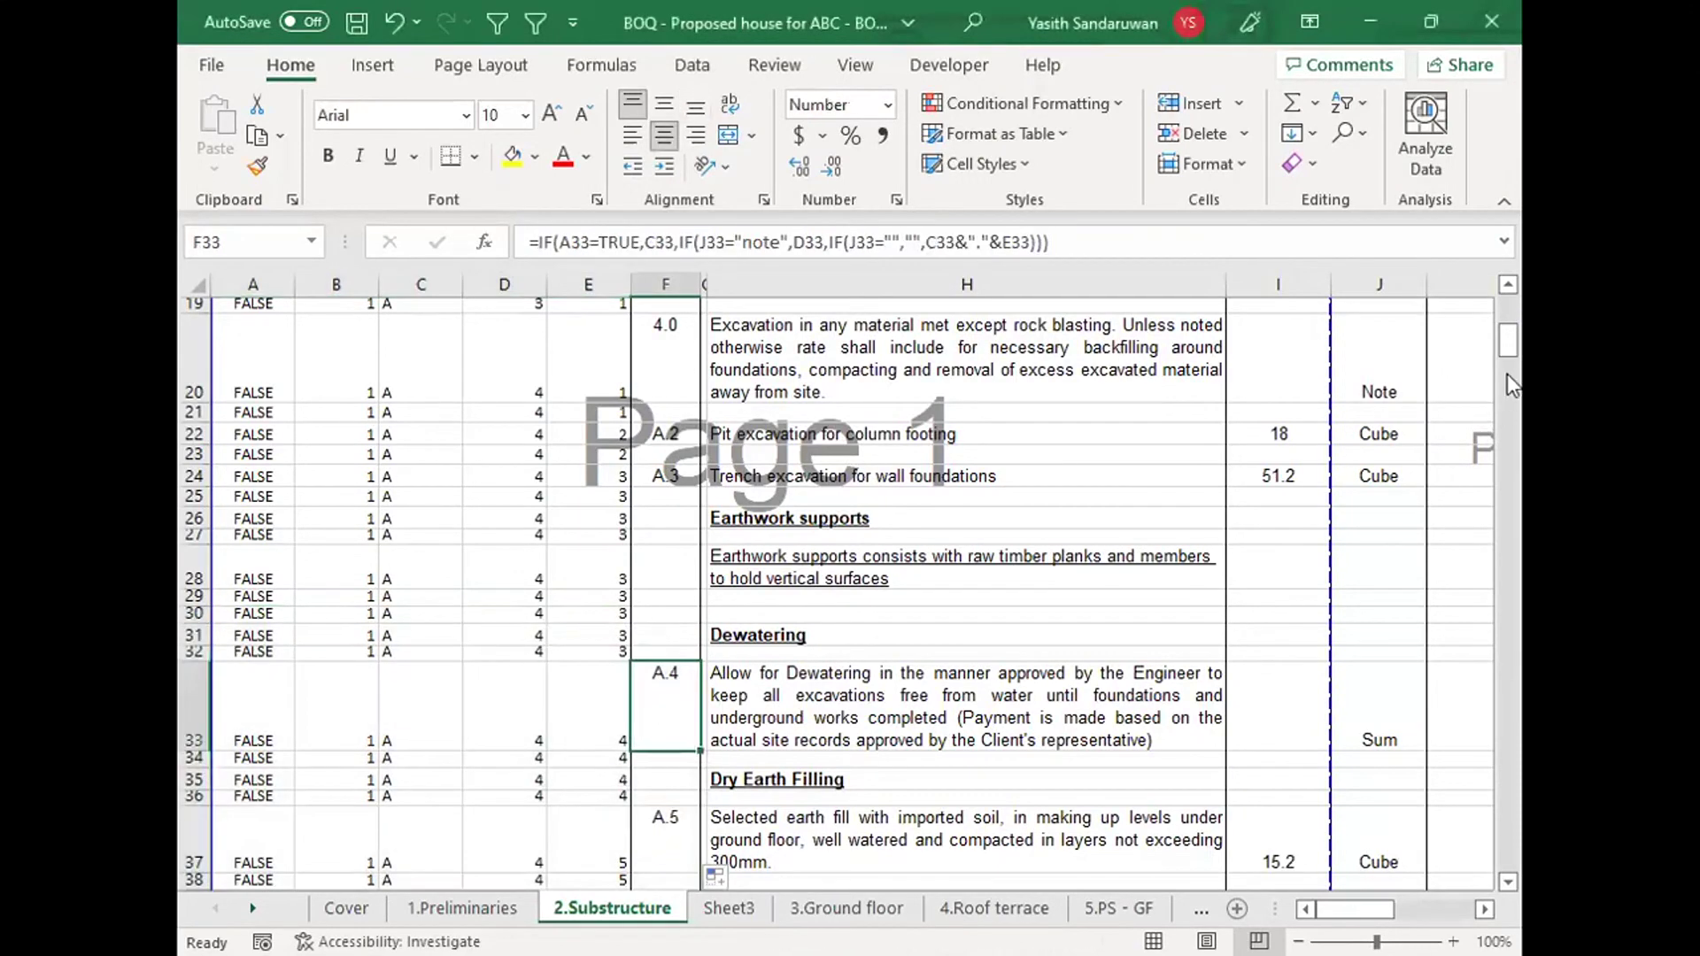
pyautogui.moveTo(1507, 347); pyautogui.dragTo(1507, 354)
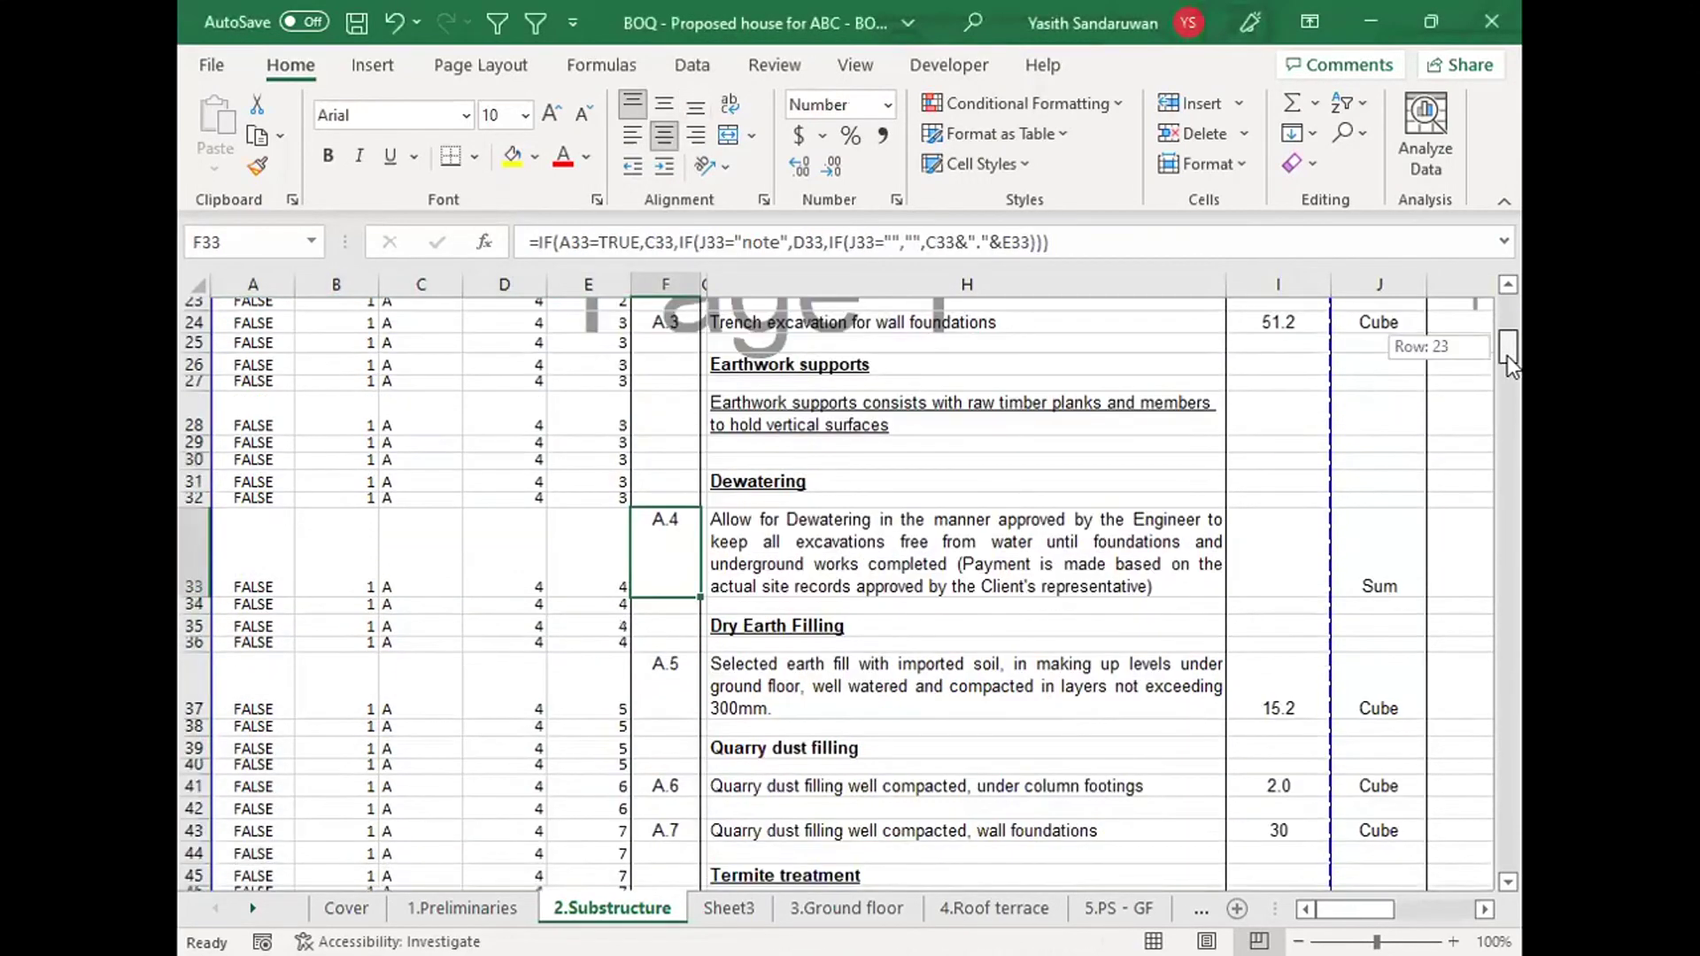
# Step: Undo the formula refill and the deletion of rows 31 and 32
pyautogui.hotkey('ctrl', 'z')
pyautogui.hotkey('ctrl', 'z')
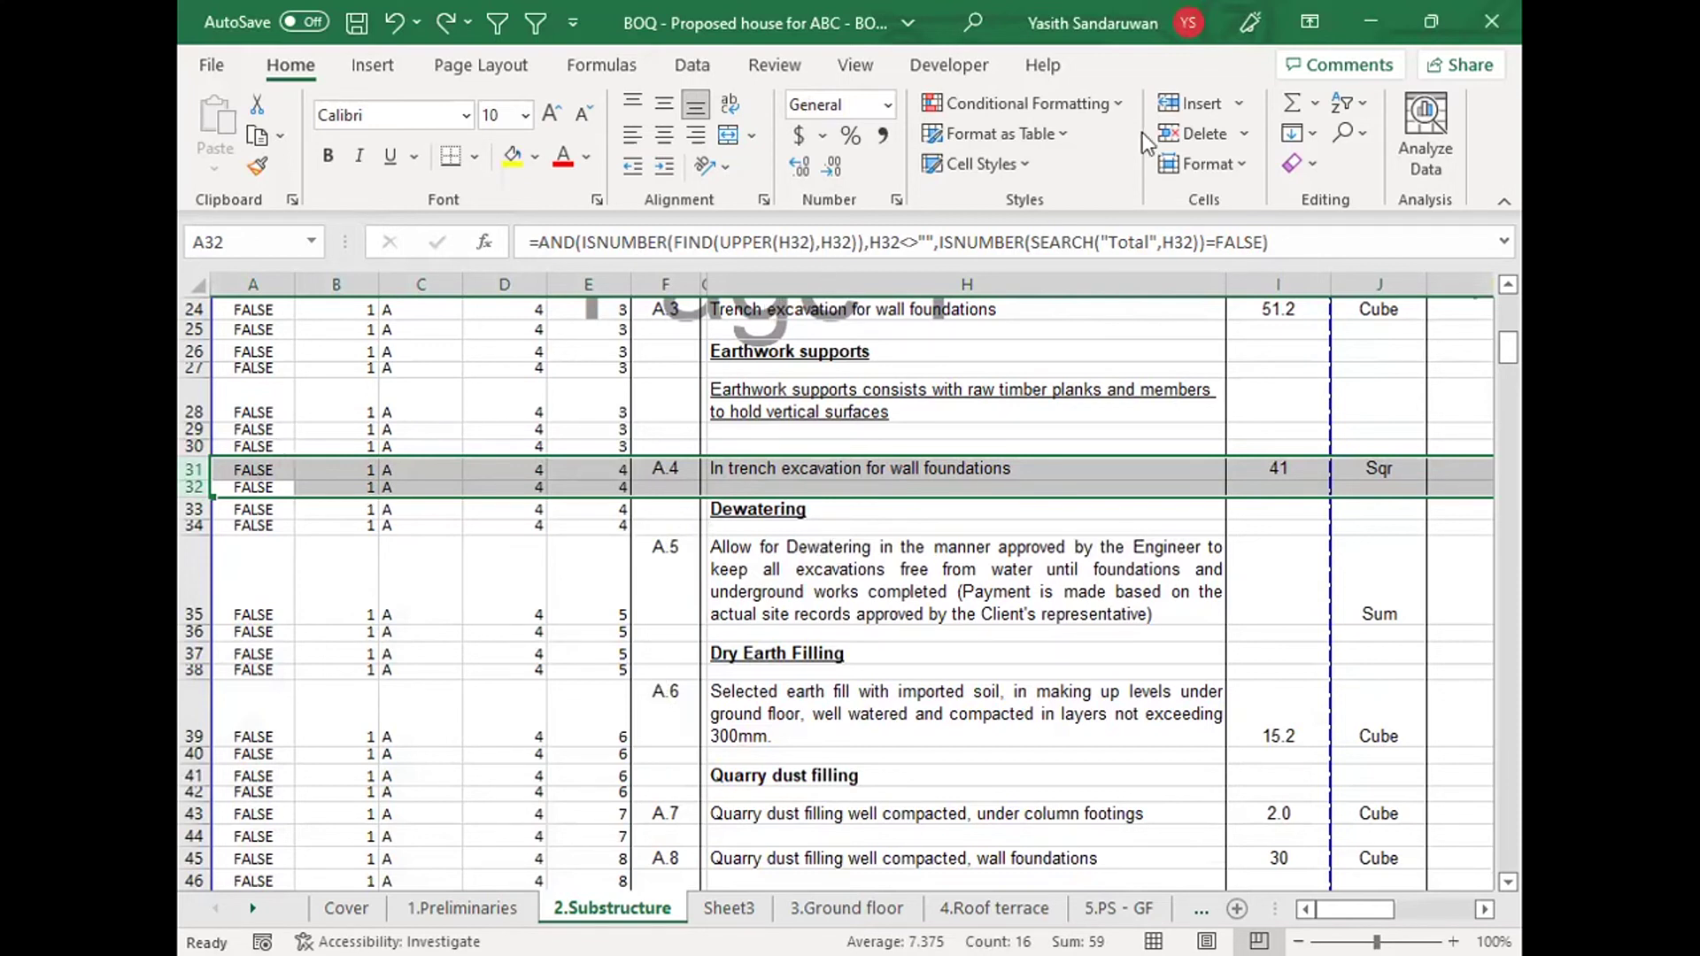
# Step: Delete the selected rows 31 and 32 again and fill the A30:F30 formulas down to replace the #REF! cells
pyautogui.click(1189, 125)
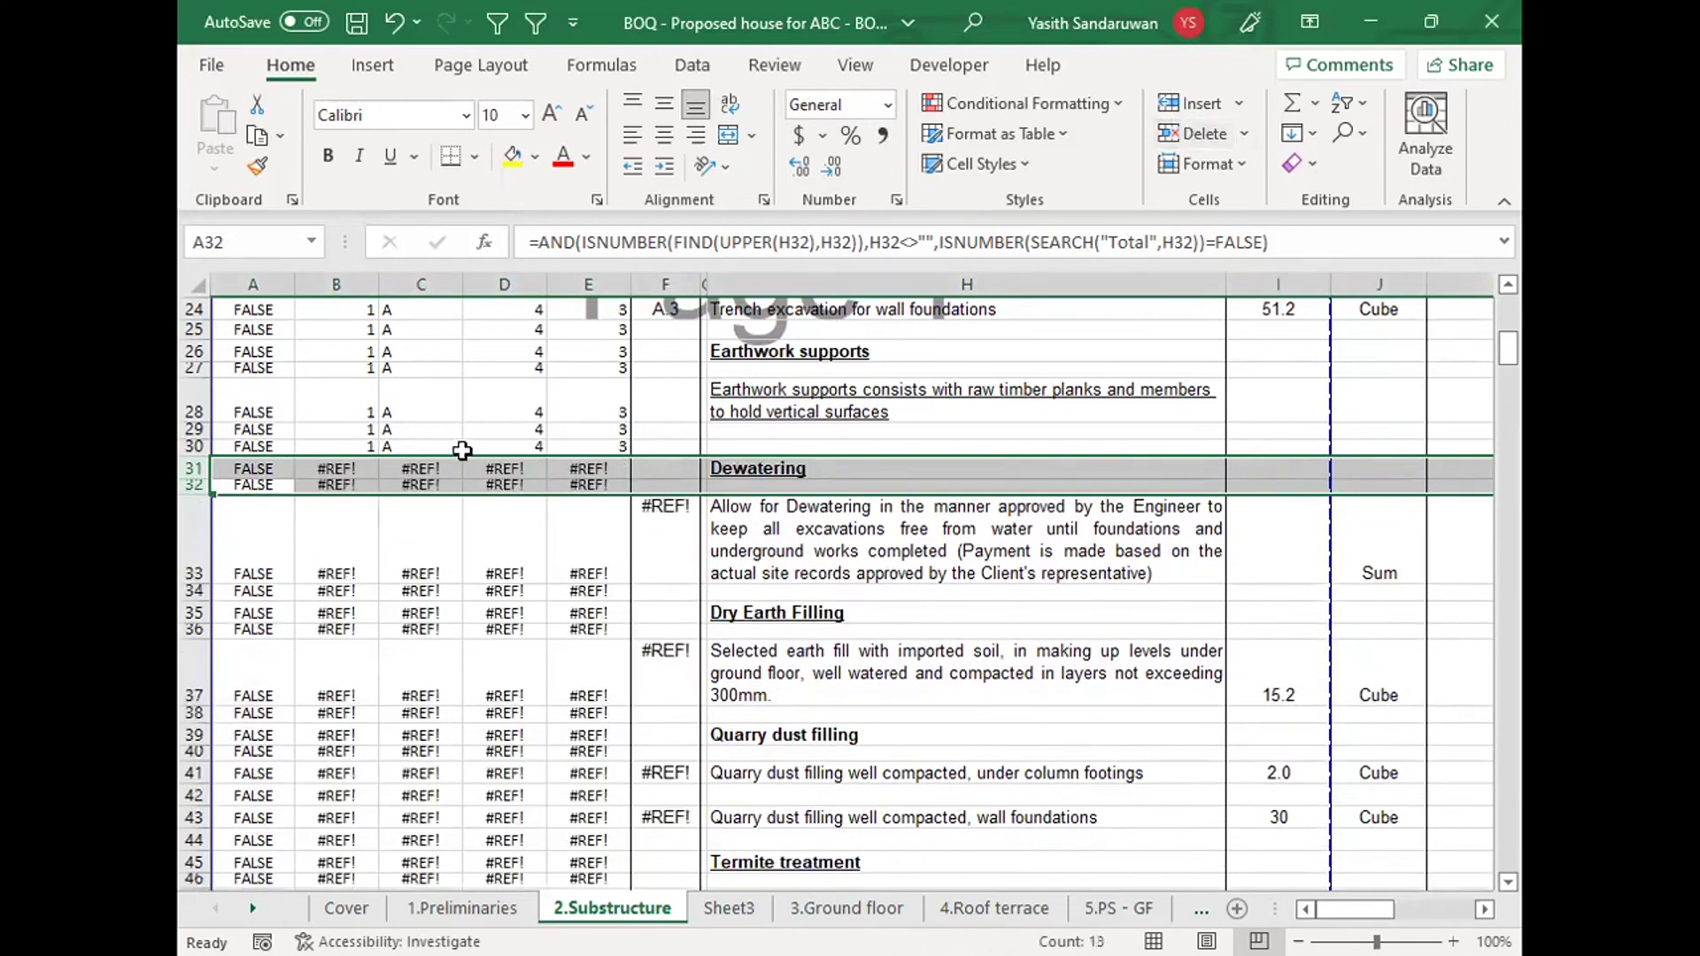
pyautogui.moveTo(233, 445); pyautogui.dragTo(687, 447)
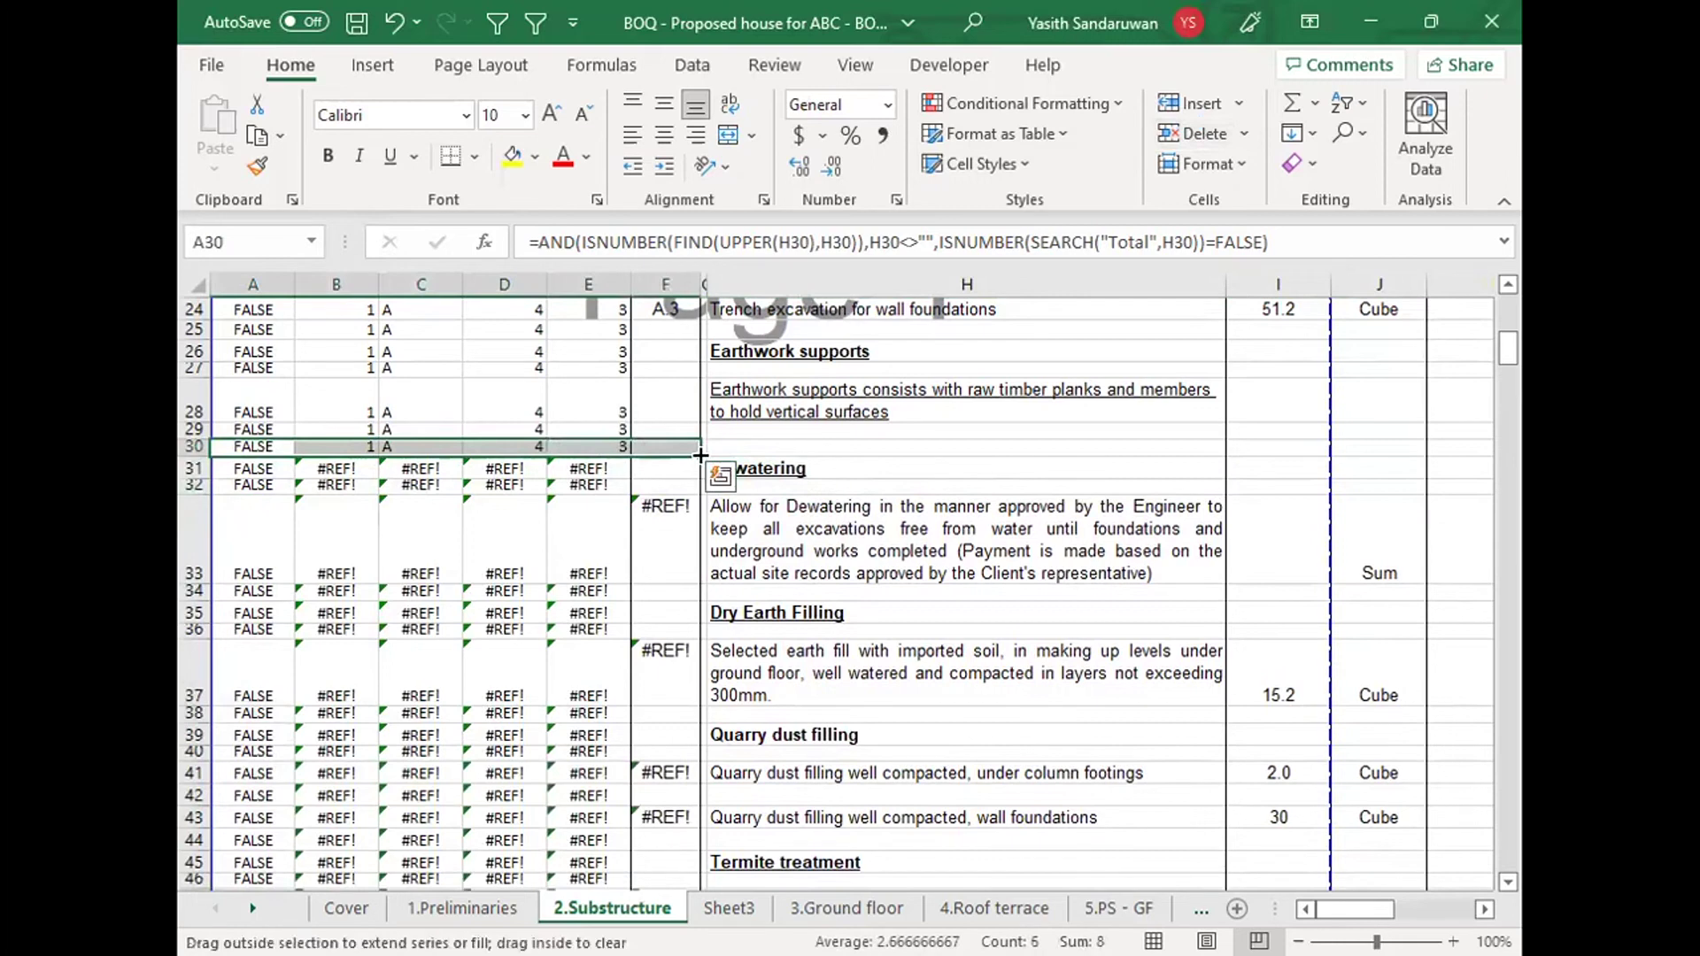
pyautogui.doubleClick(700, 455)
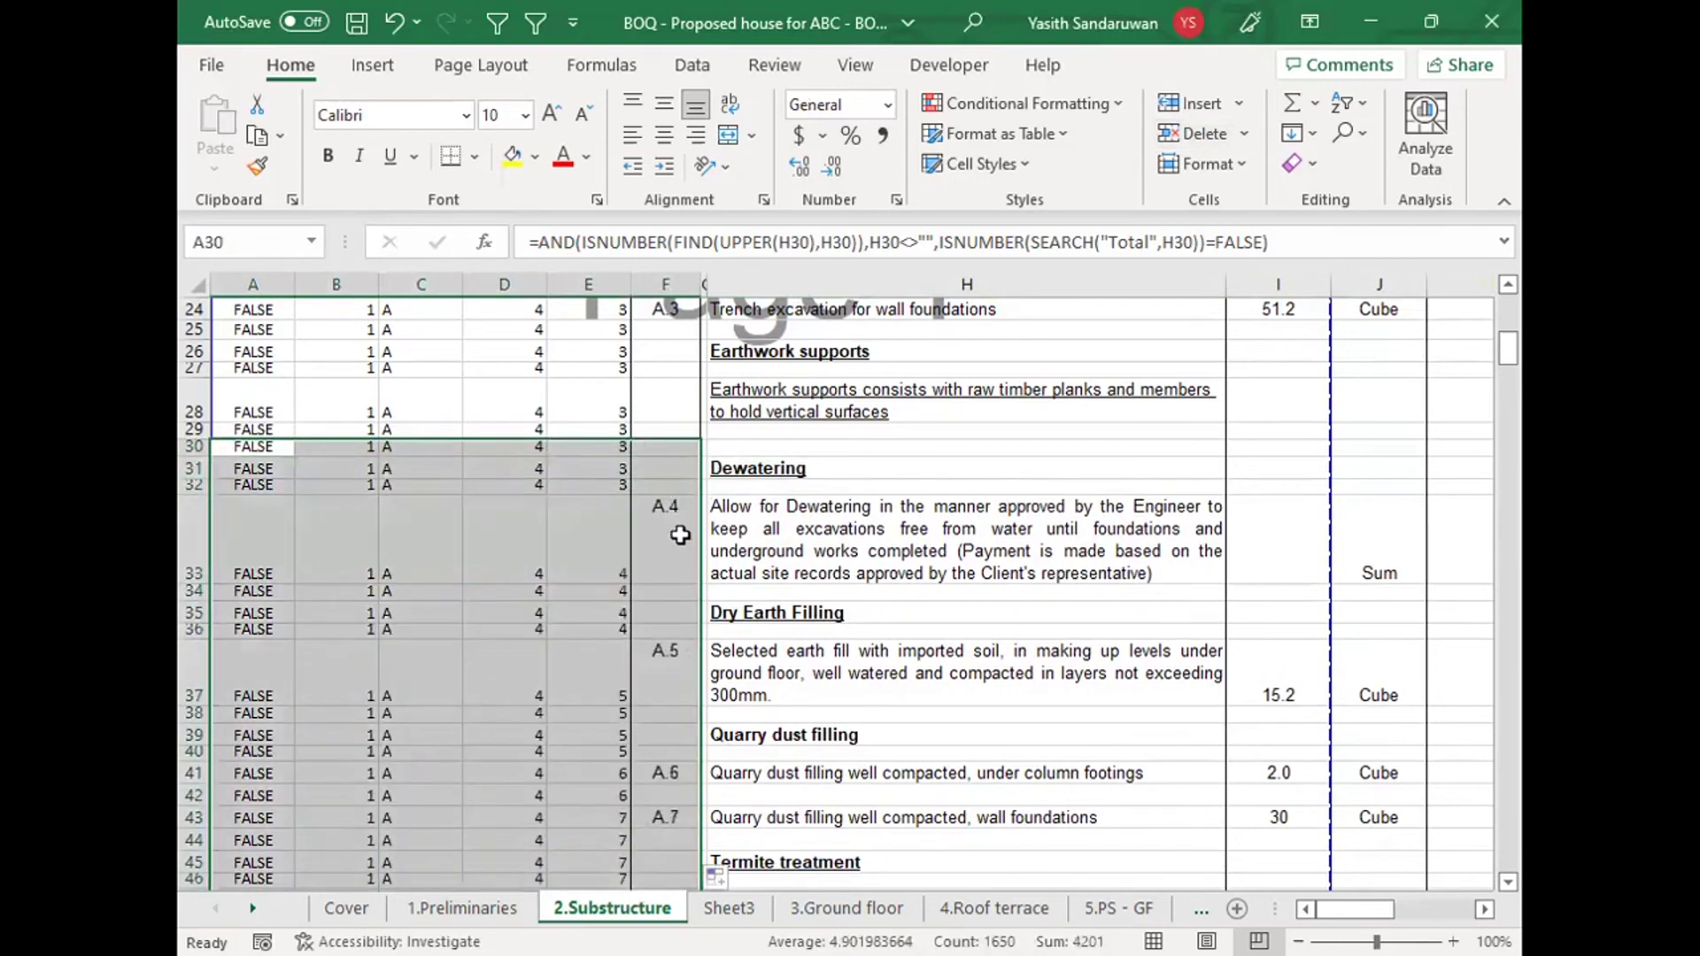
# Step: Check the NO column numbering from the Dewatering item down to the Quarry dust filling items
pyautogui.click(681, 535)
pyautogui.press('Down')
pyautogui.press('Down')
pyautogui.press('Down')
pyautogui.press('Down')
pyautogui.press('Down')
pyautogui.press('Down')
pyautogui.press('Down')
pyautogui.press('Down')
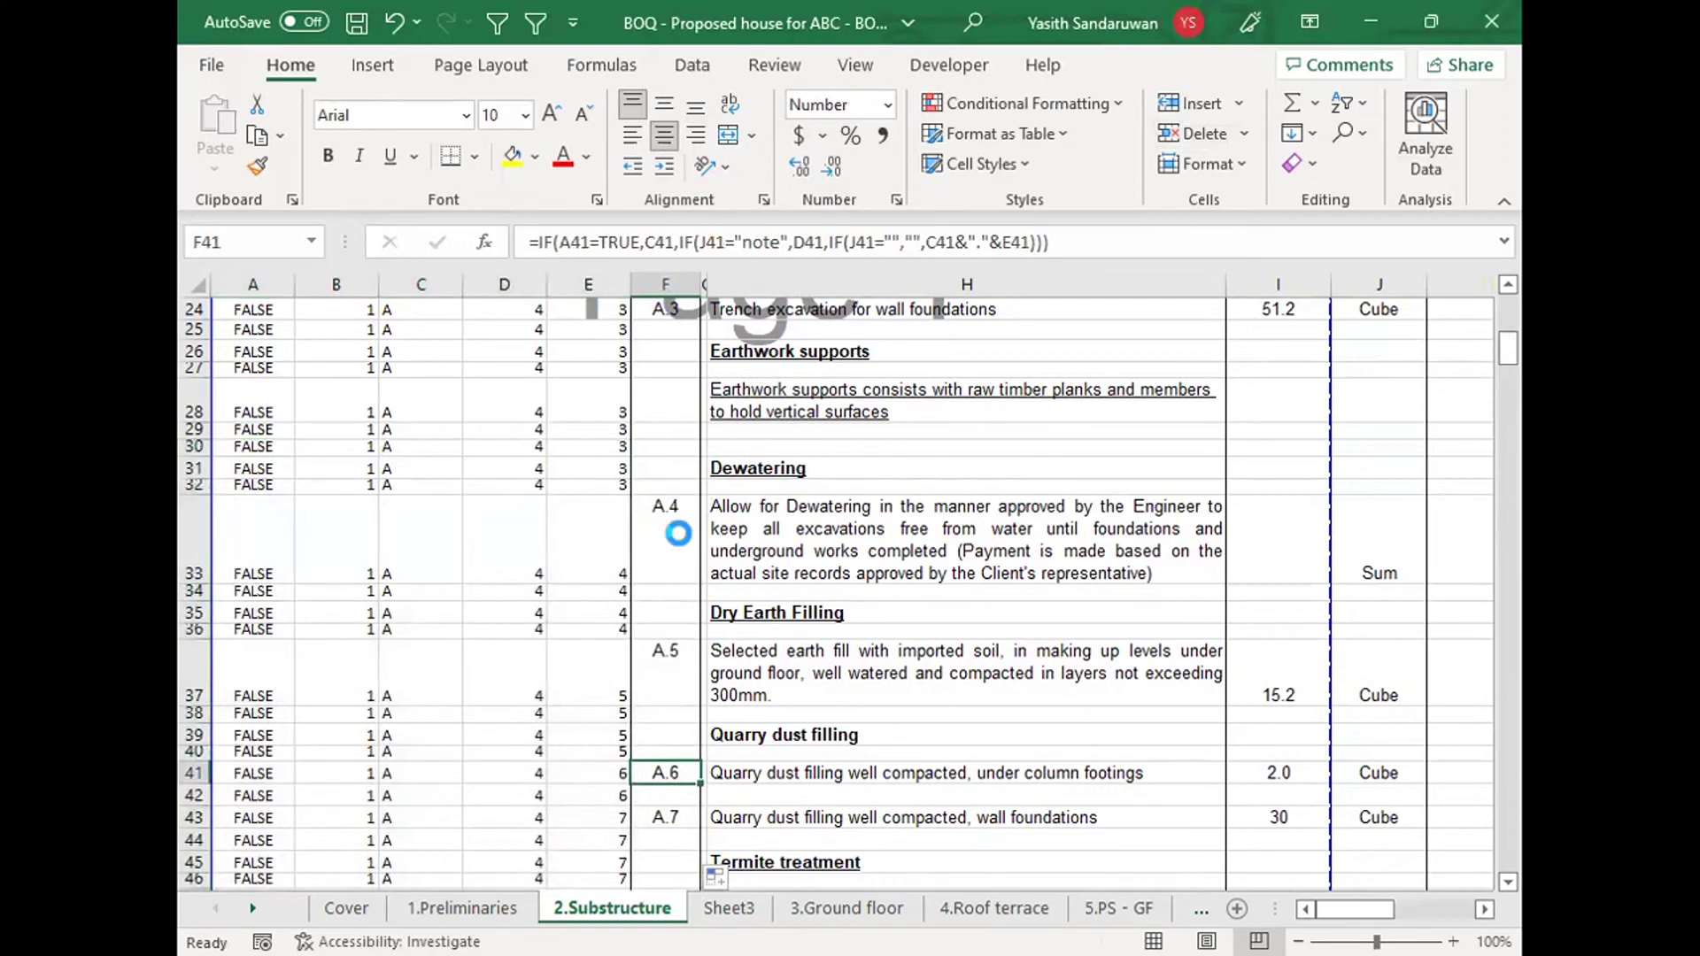
# Step: Undo the latest formula refill and the removal of rows 31 and 32 in 2.Substructure
pyautogui.hotkey('ctrl', 'z')
pyautogui.hotkey('ctrl', 'z')
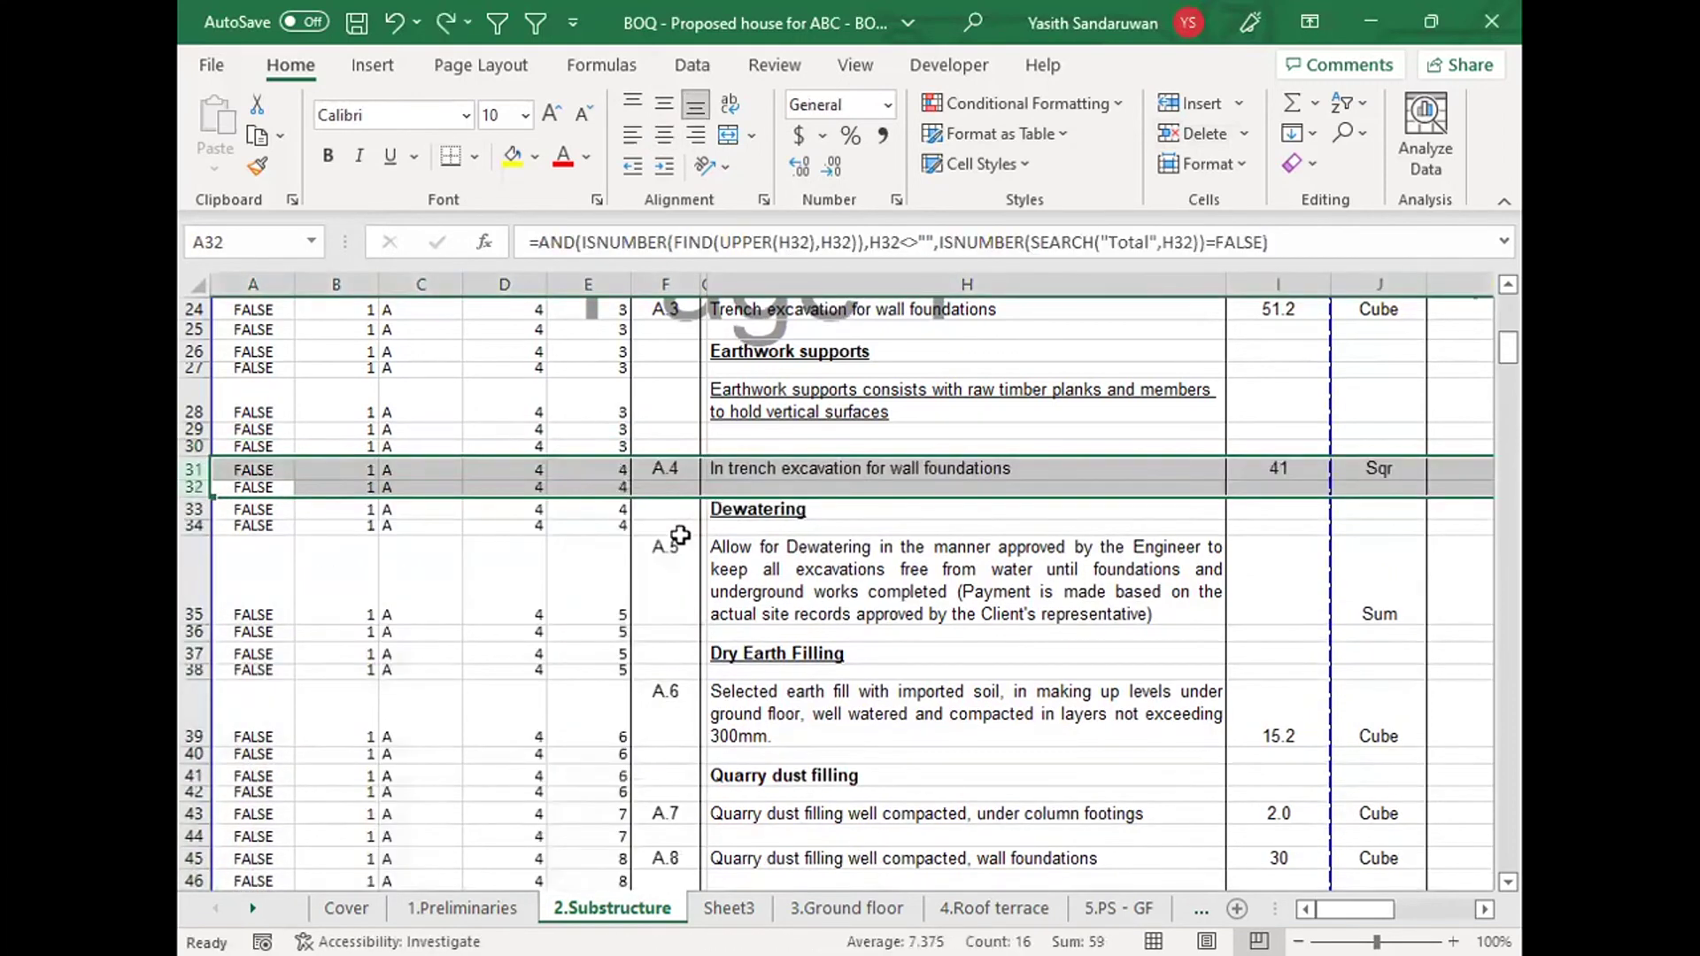
pyautogui.click(899, 555)
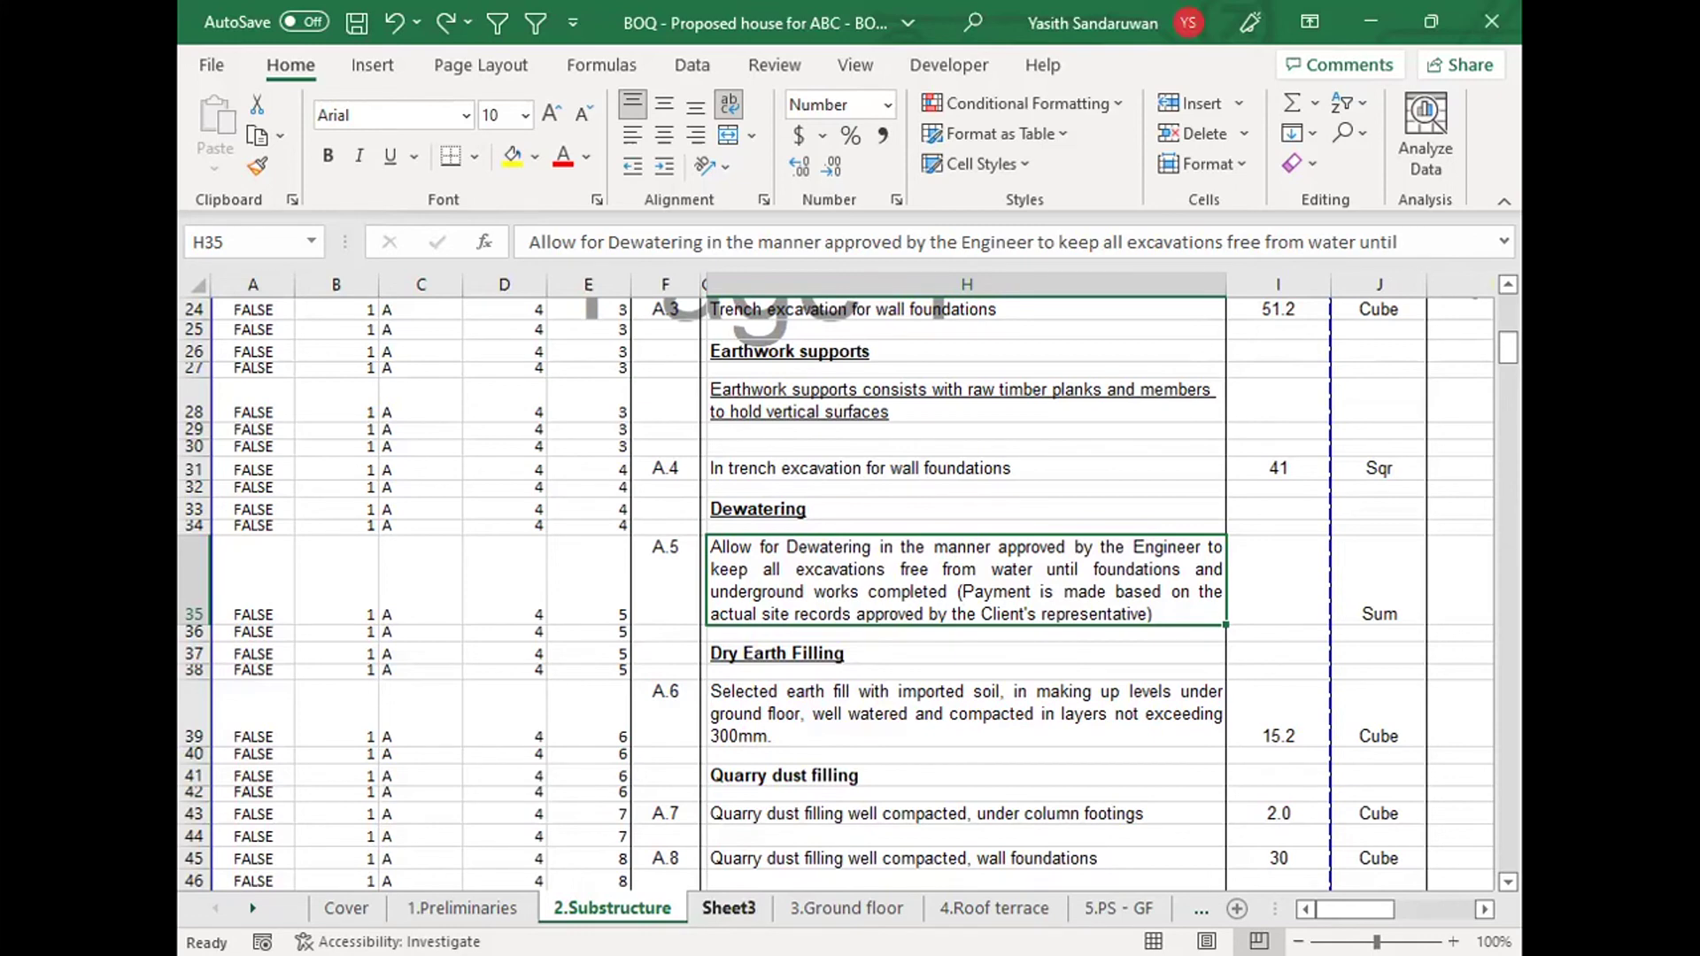
# Step: Hide Sheet3, which holds the number-to-letter lookup list
pyautogui.rightClick(728, 907)
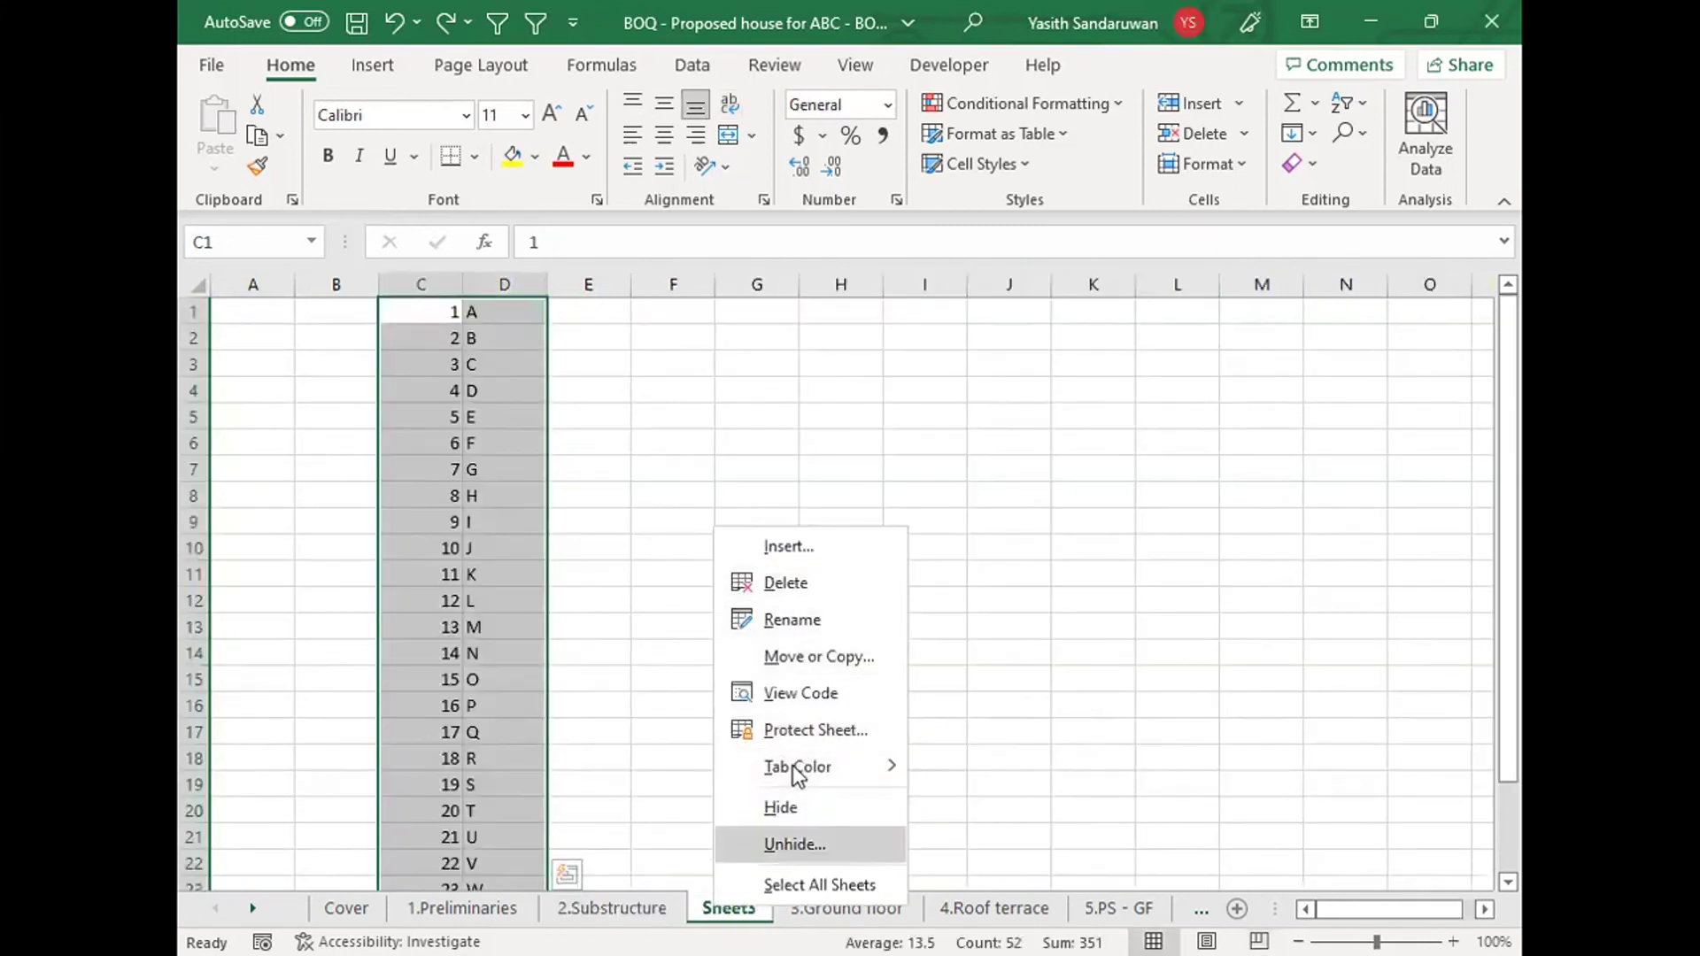
pyautogui.press('Return')
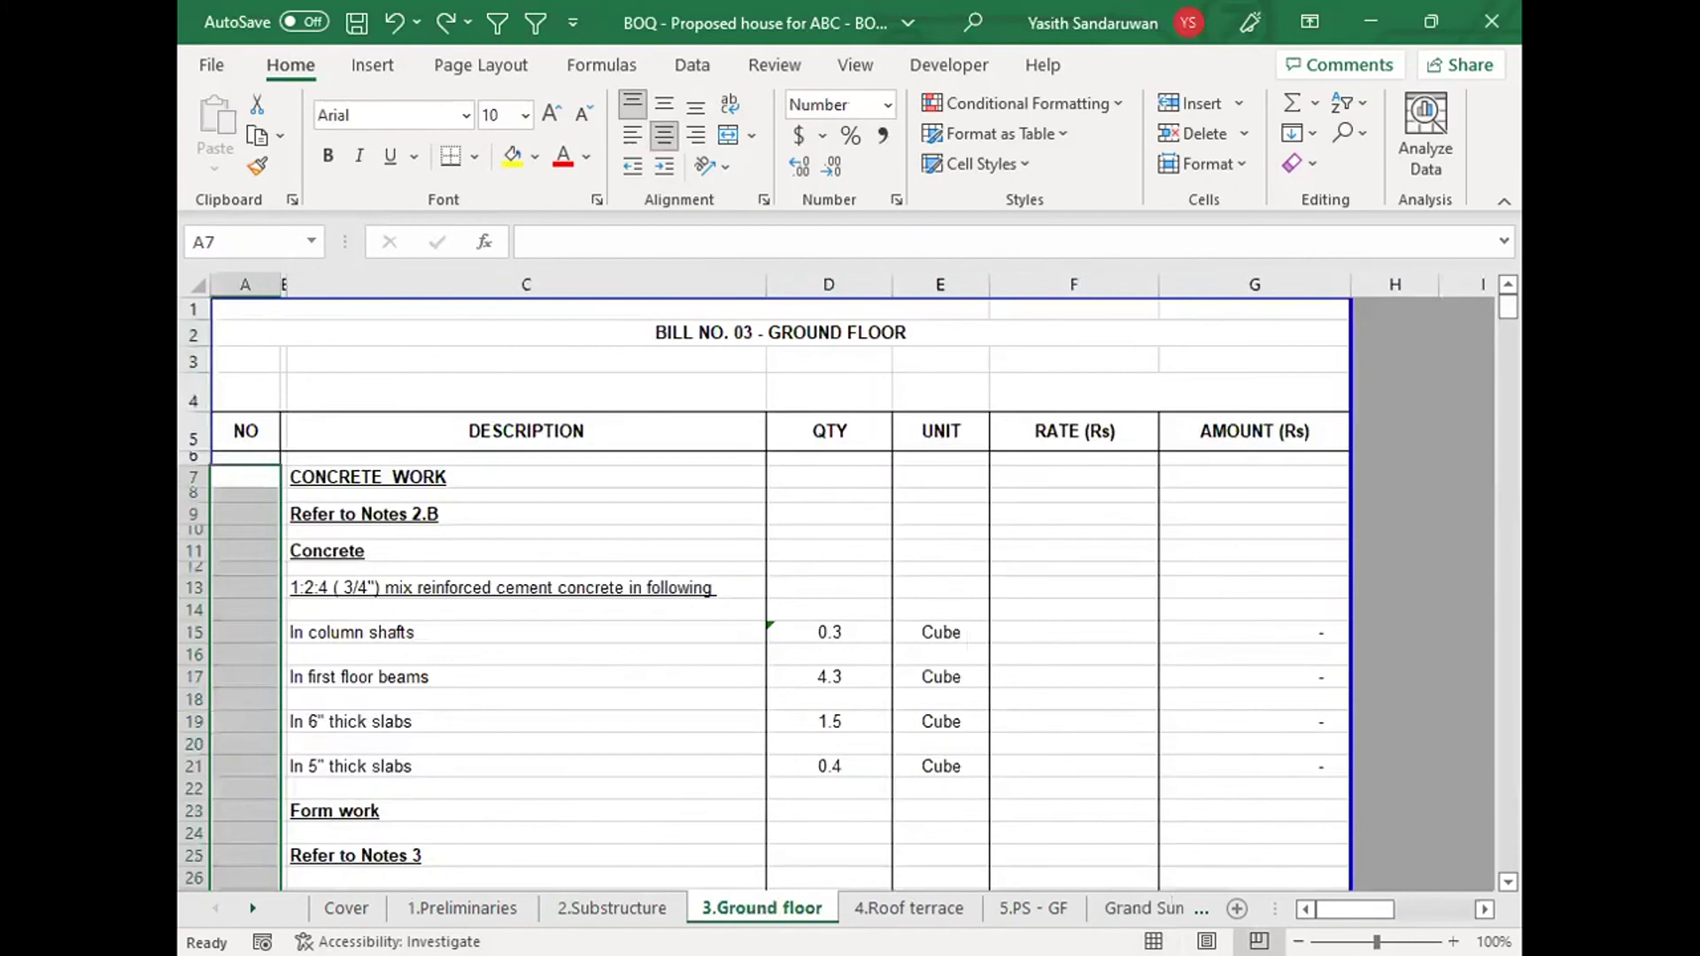
pyautogui.click(722, 513)
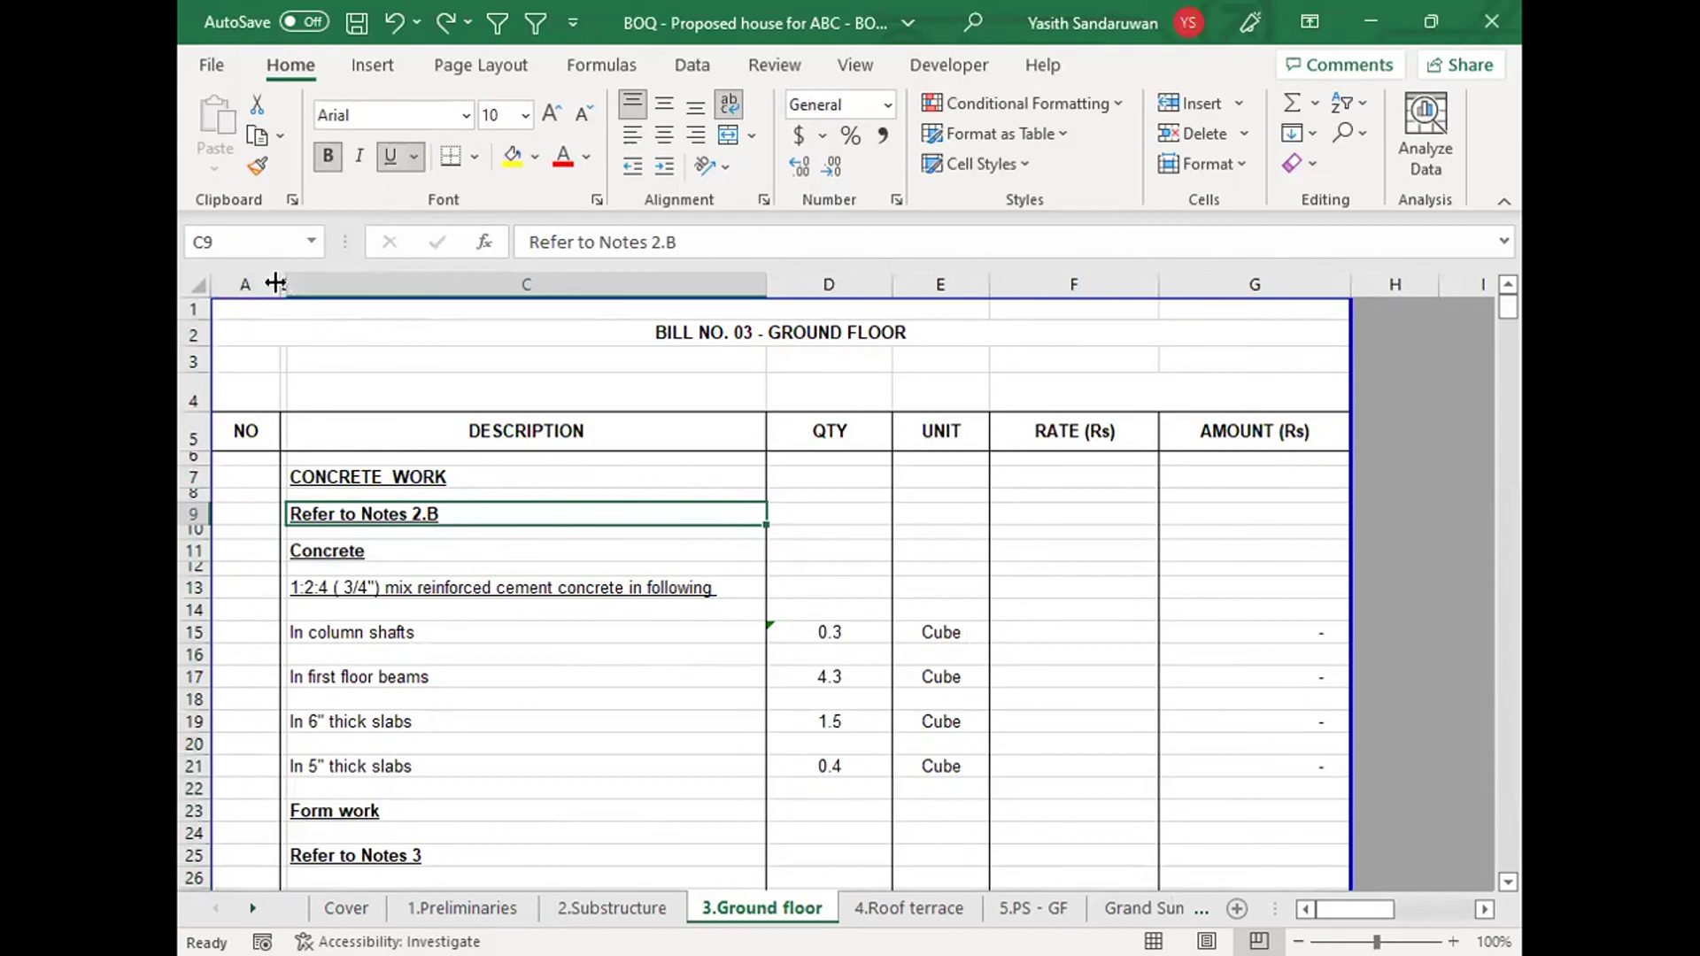
# Step: Compare the position of the NO column in 2.Substructure with its position in 3.Ground floor
pyautogui.click(601, 896)
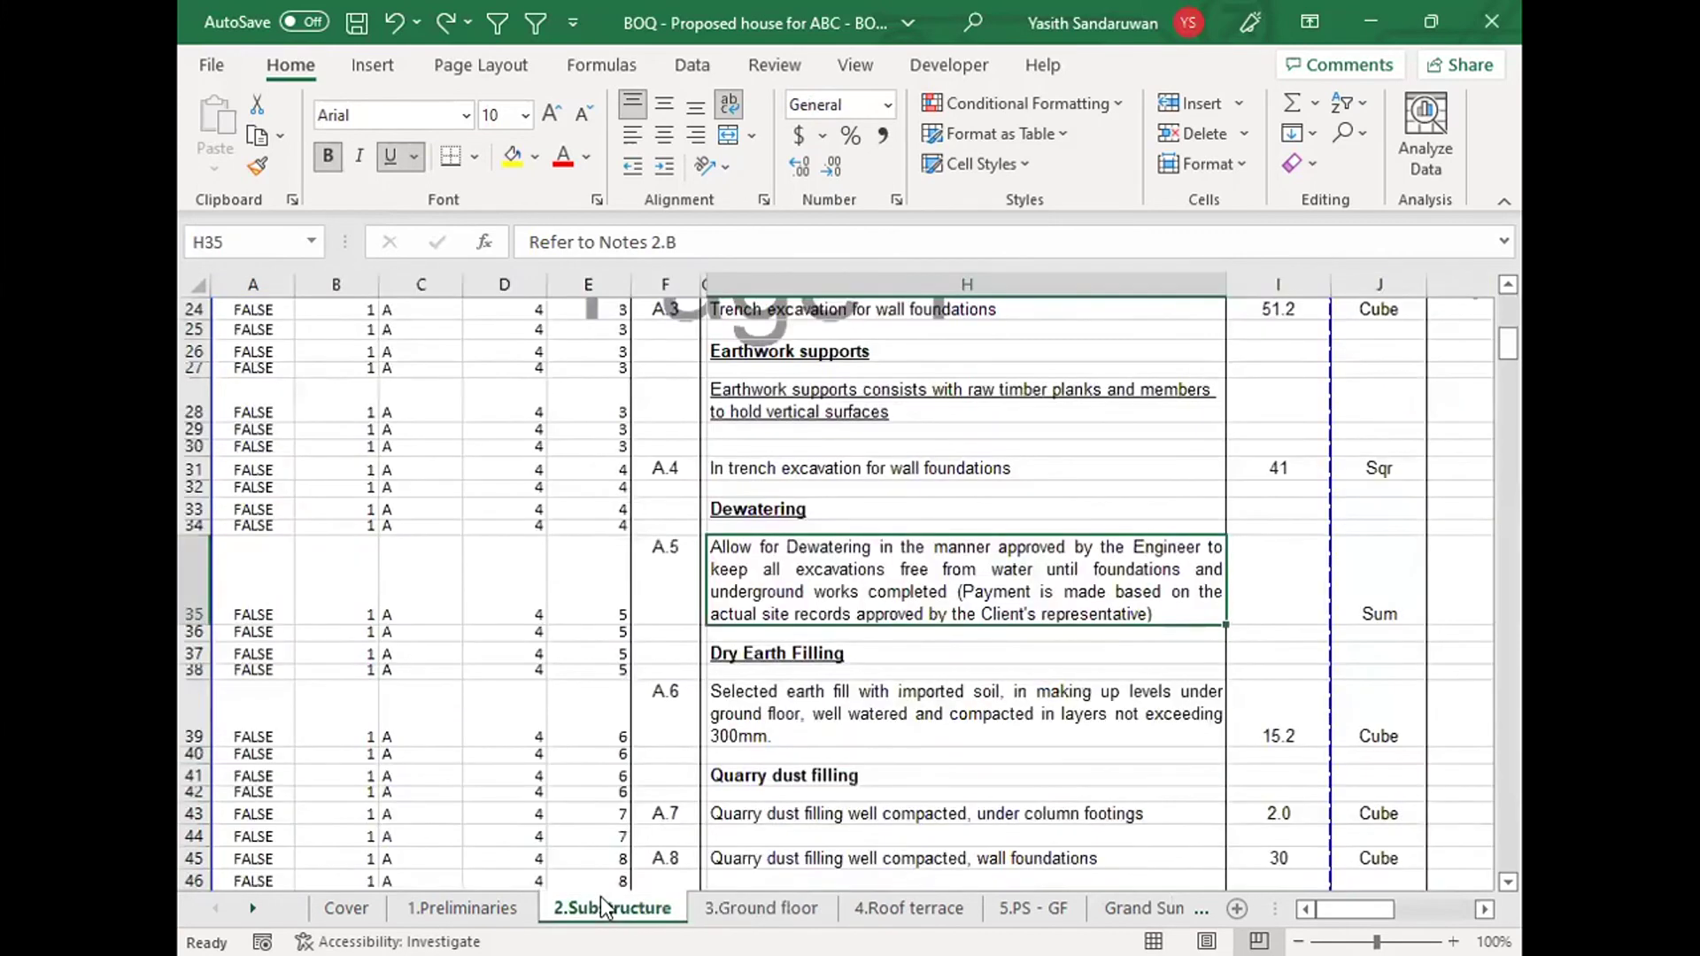
pyautogui.click(901, 551)
pyautogui.click(1111, 387)
pyautogui.moveTo(1512, 354); pyautogui.dragTo(1518, 251)
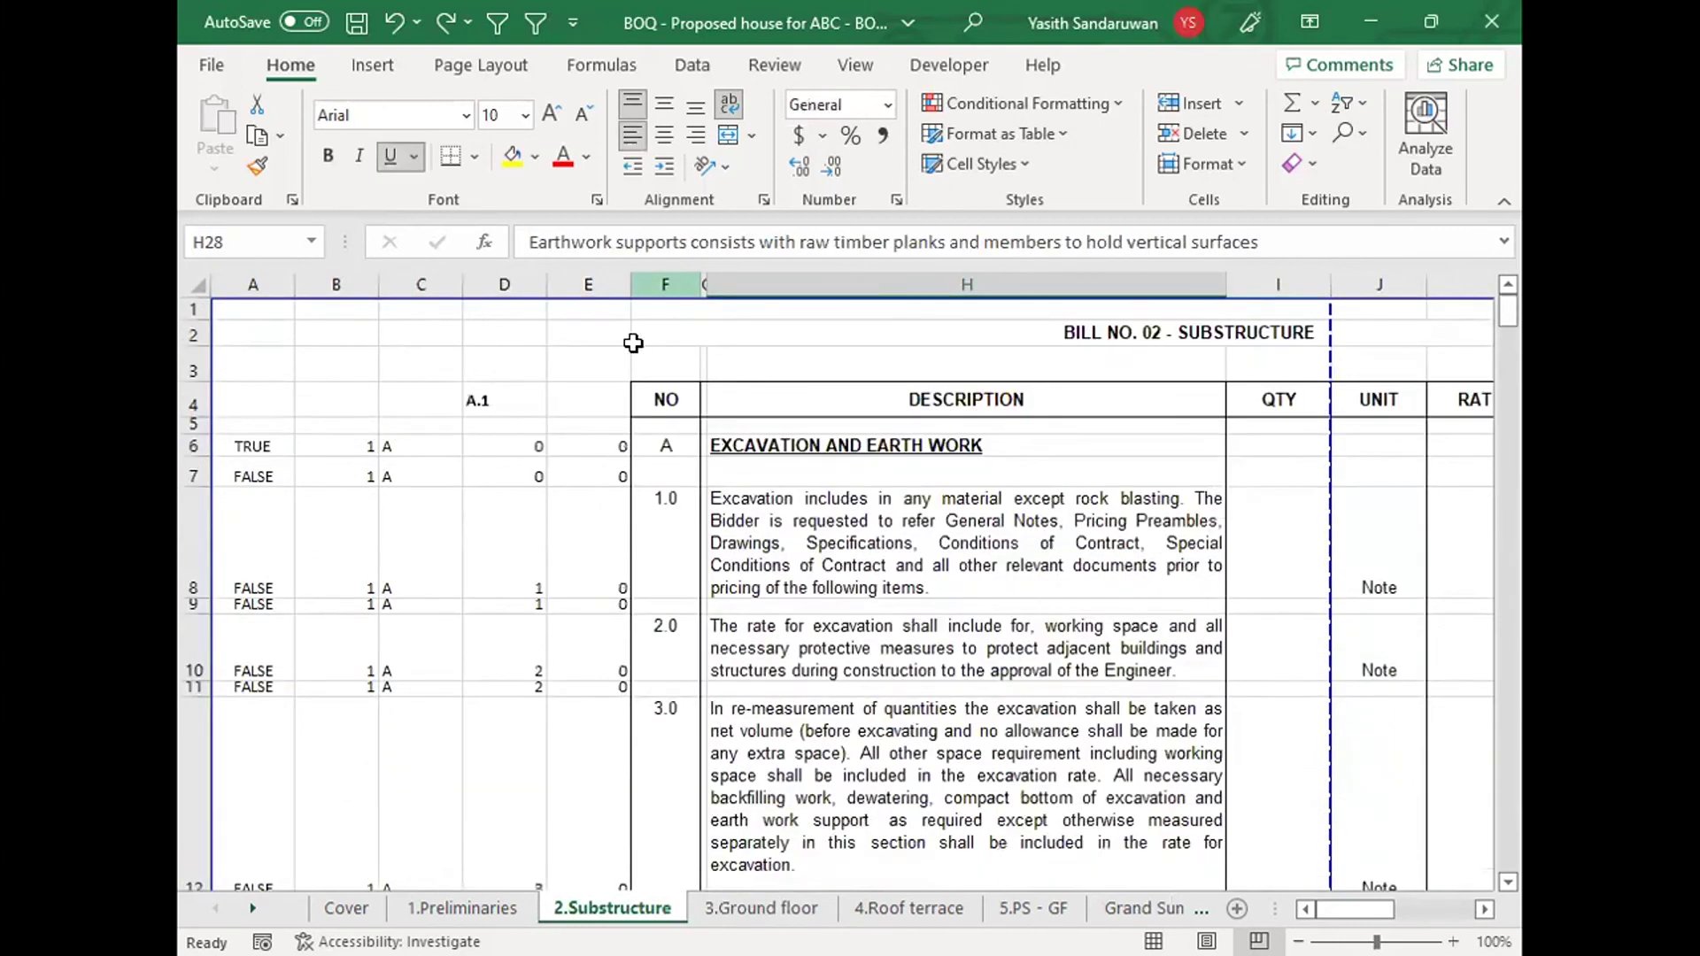
pyautogui.click(677, 281)
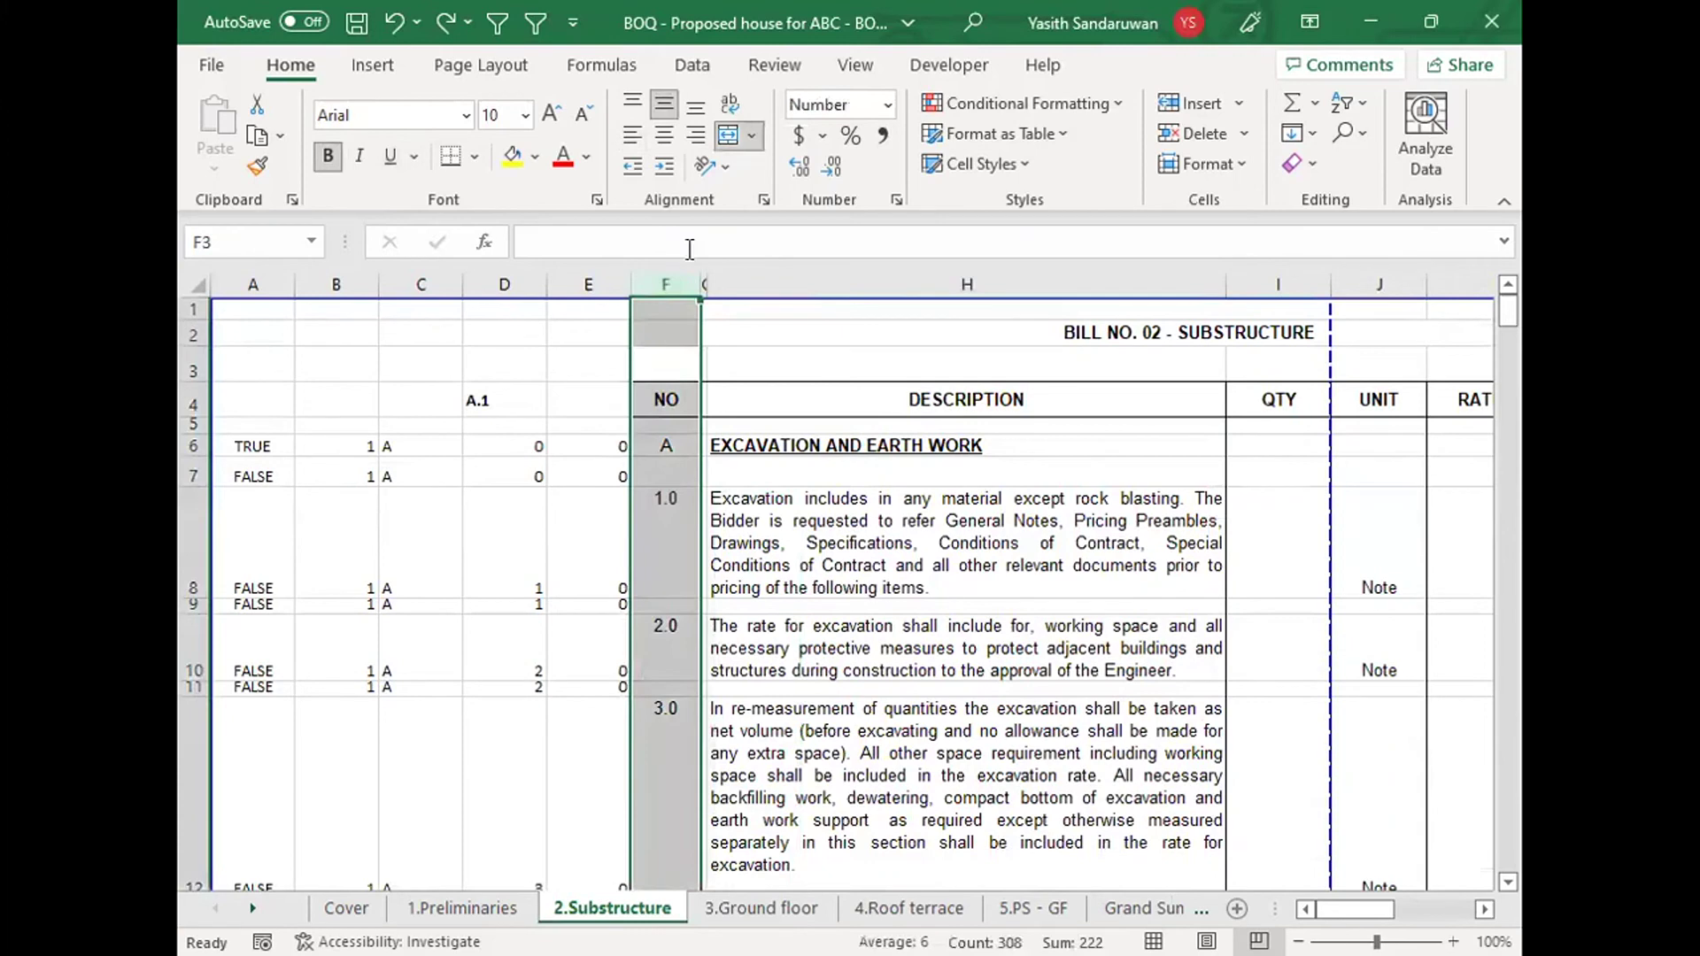
pyautogui.click(669, 406)
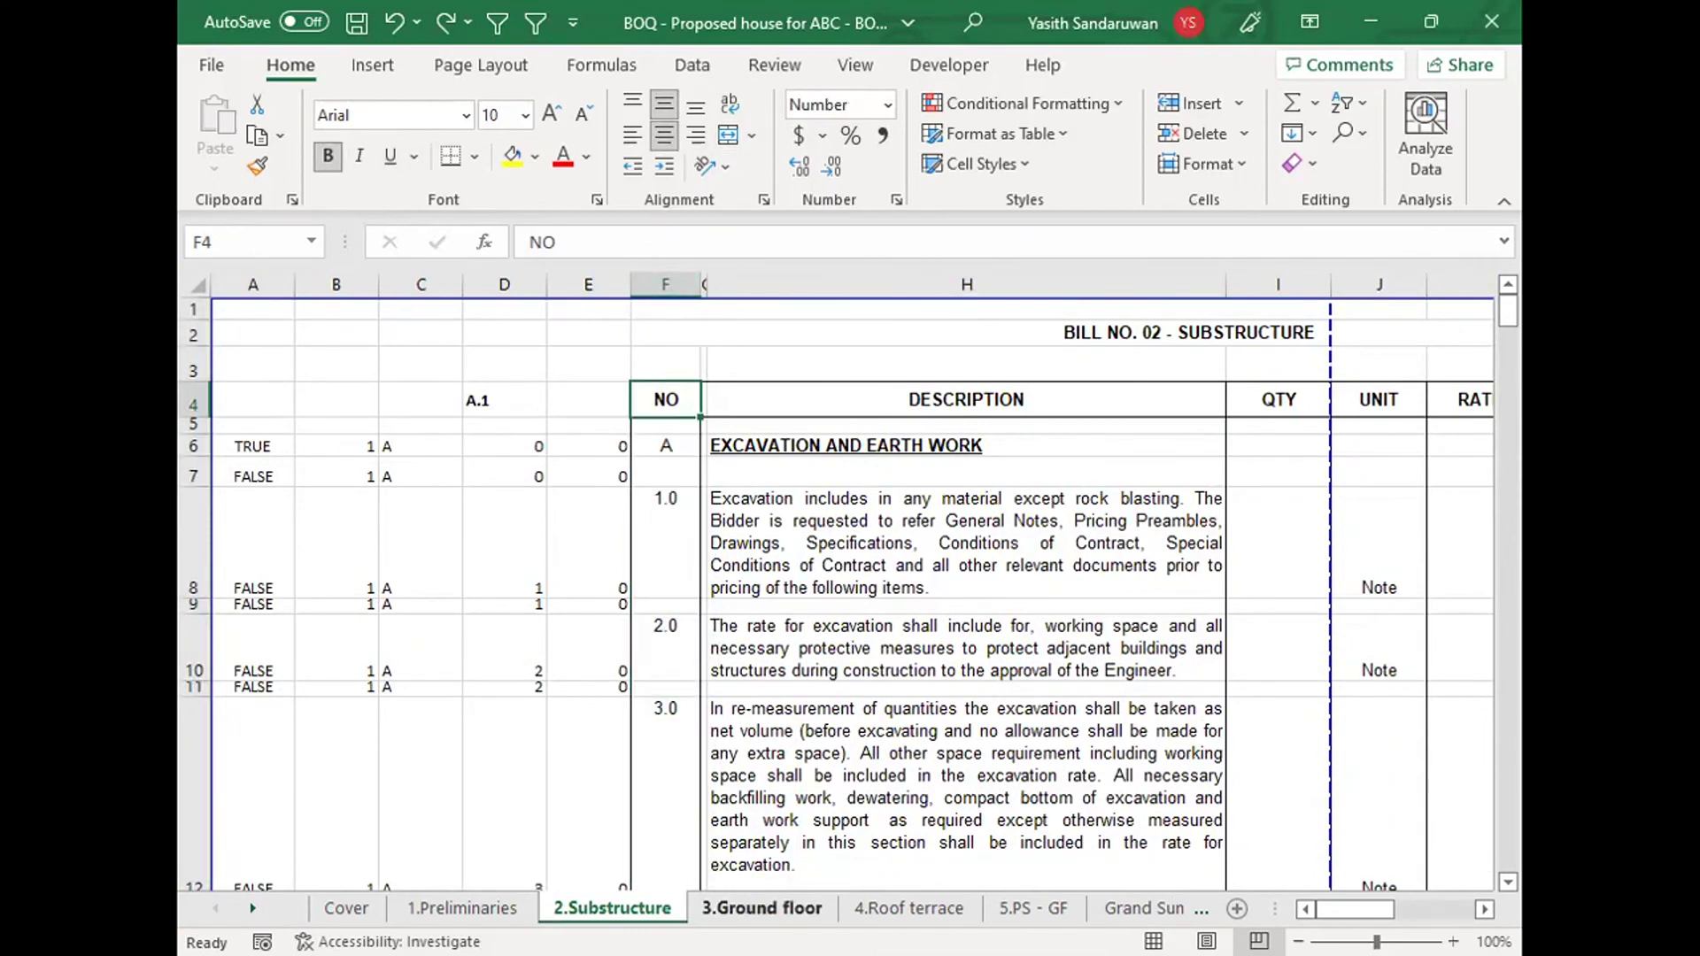
pyautogui.click(761, 908)
pyautogui.click(245, 285)
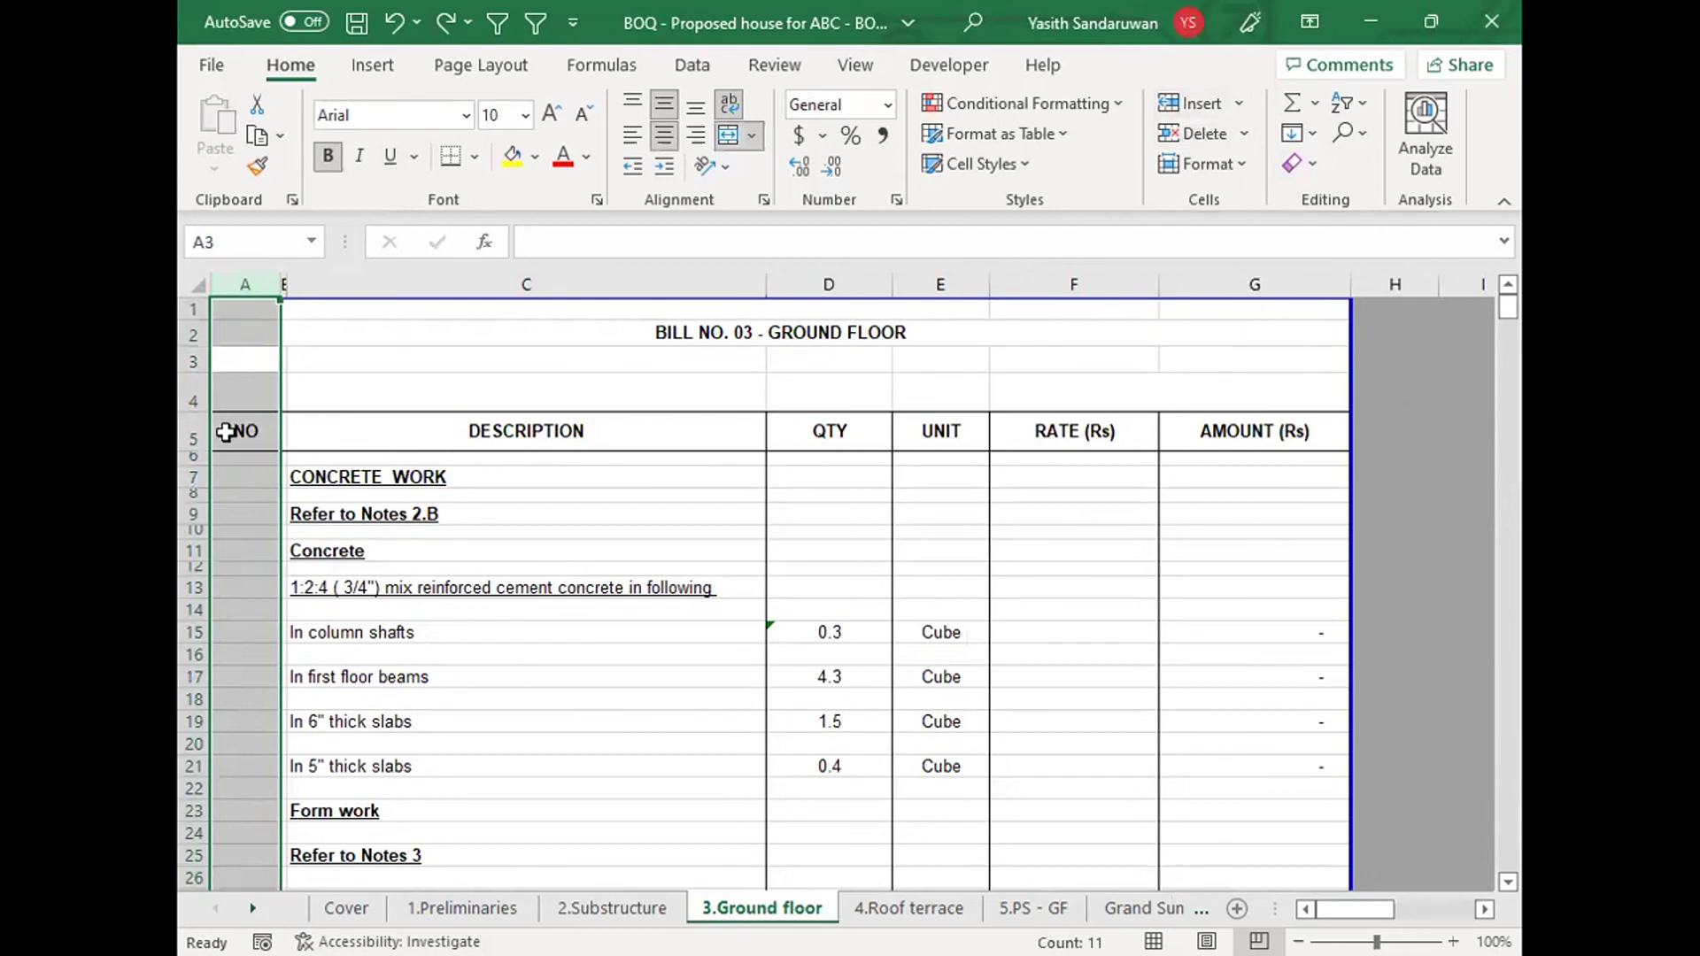
pyautogui.click(226, 432)
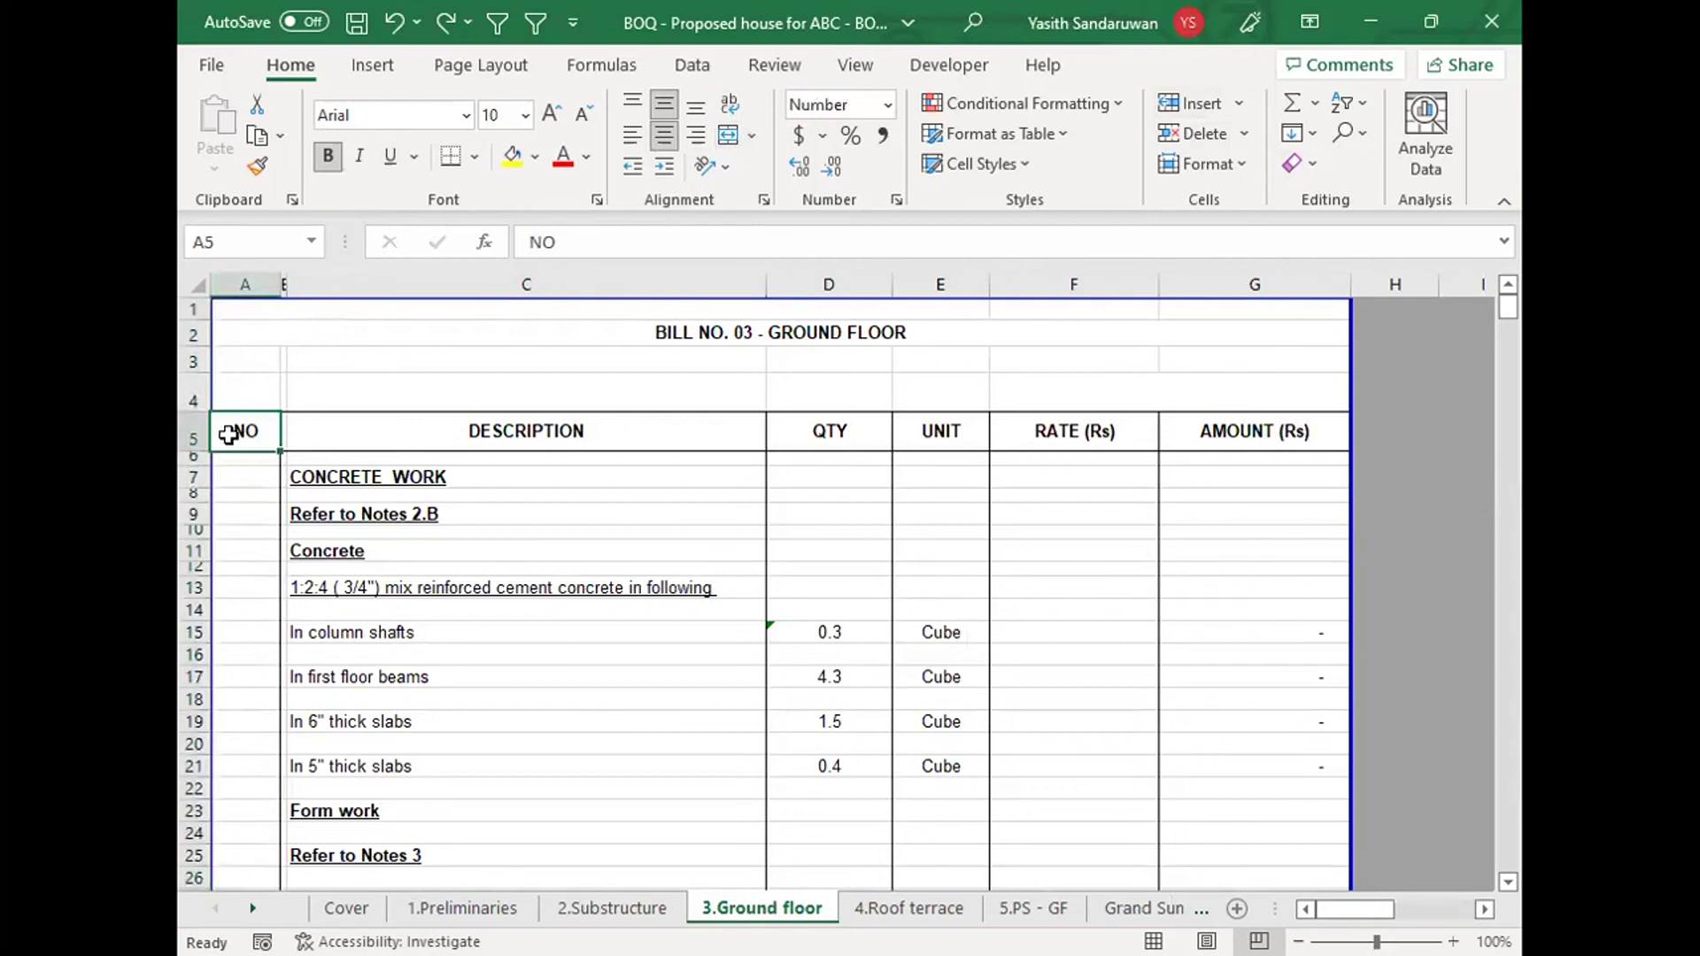
# Step: Insert five blank columns before the NO column in 3.Ground floor
pyautogui.click(243, 282)
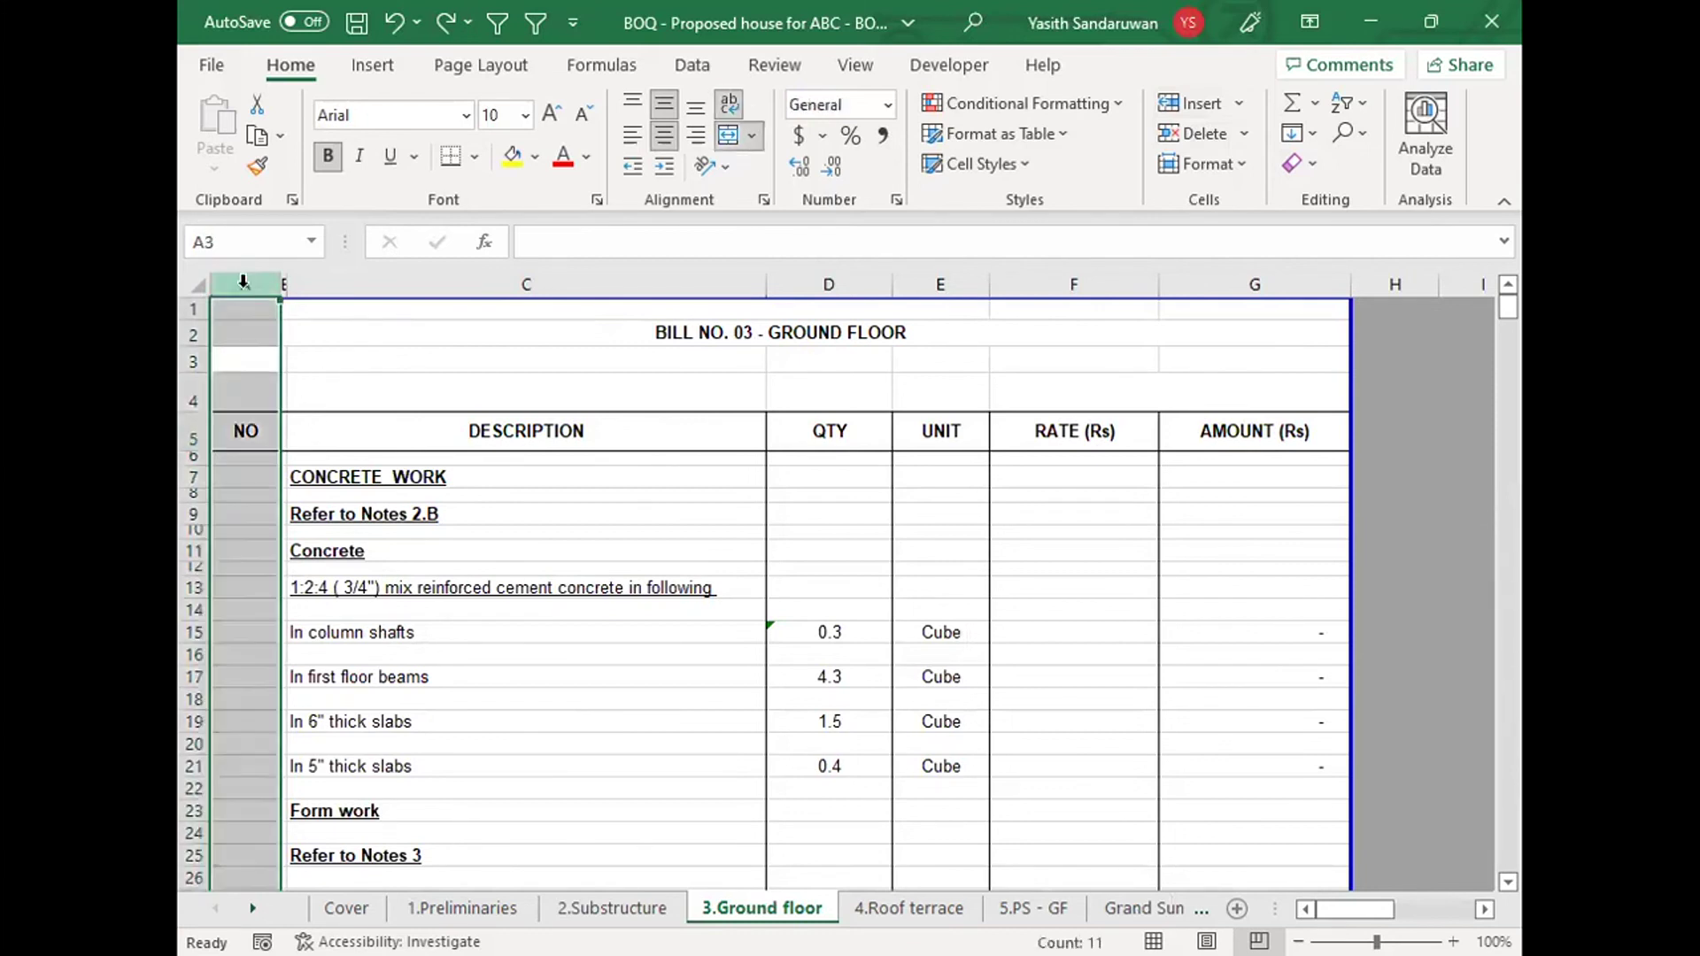
pyautogui.click(1181, 102)
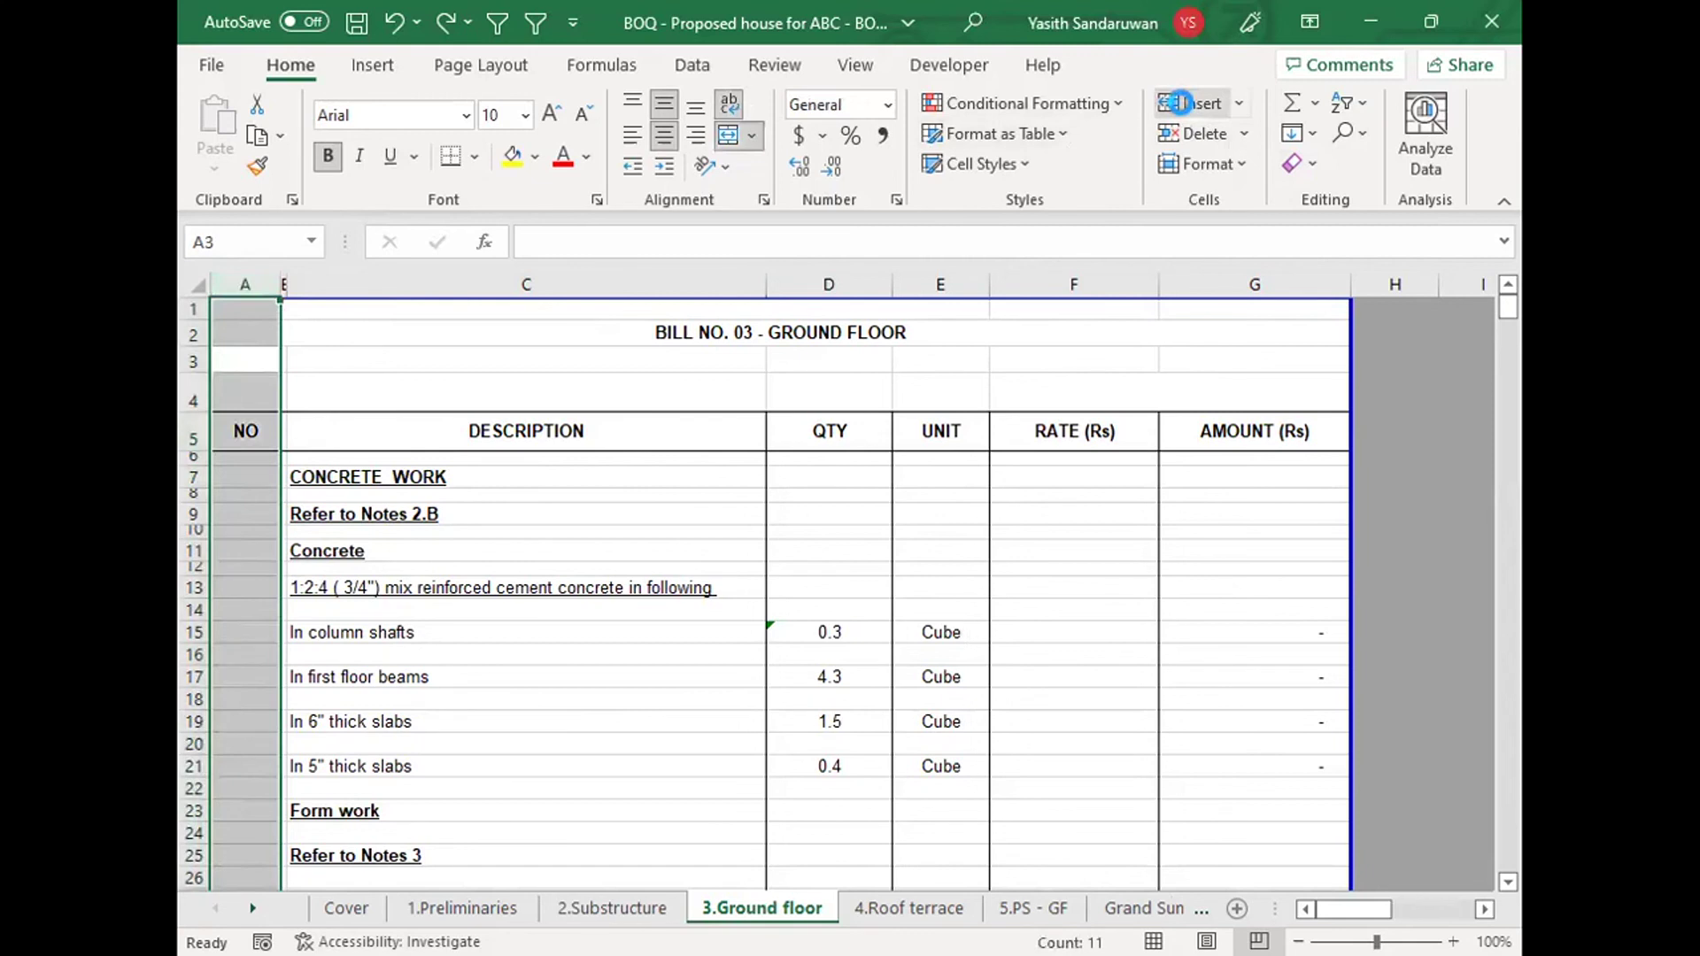
pyautogui.click(1181, 102)
pyautogui.click(1182, 103)
pyautogui.click(1181, 102)
pyautogui.click(1181, 102)
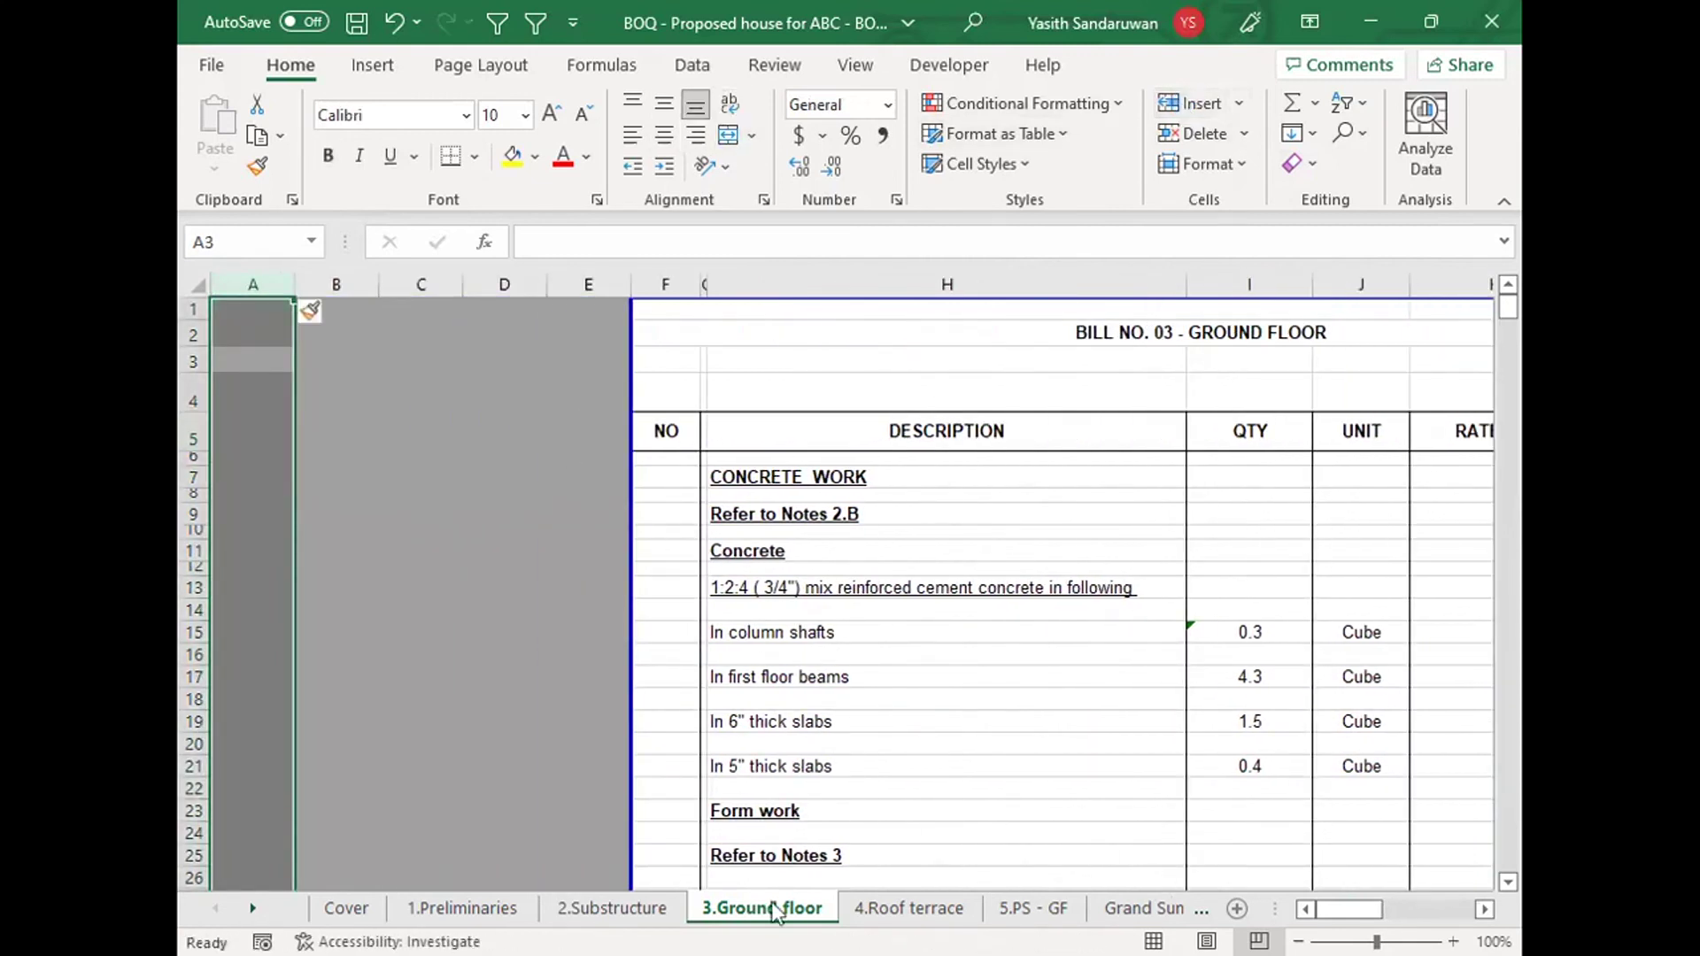
# Step: Copy the numbering formulas from A6:F6 of 2.Substructure into A7:F7 of 3.Ground floor, on the CONCRETE WORK row
pyautogui.click(612, 908)
pyautogui.moveTo(267, 439); pyautogui.dragTo(670, 440)
pyautogui.hotkey('ctrl', 'c')
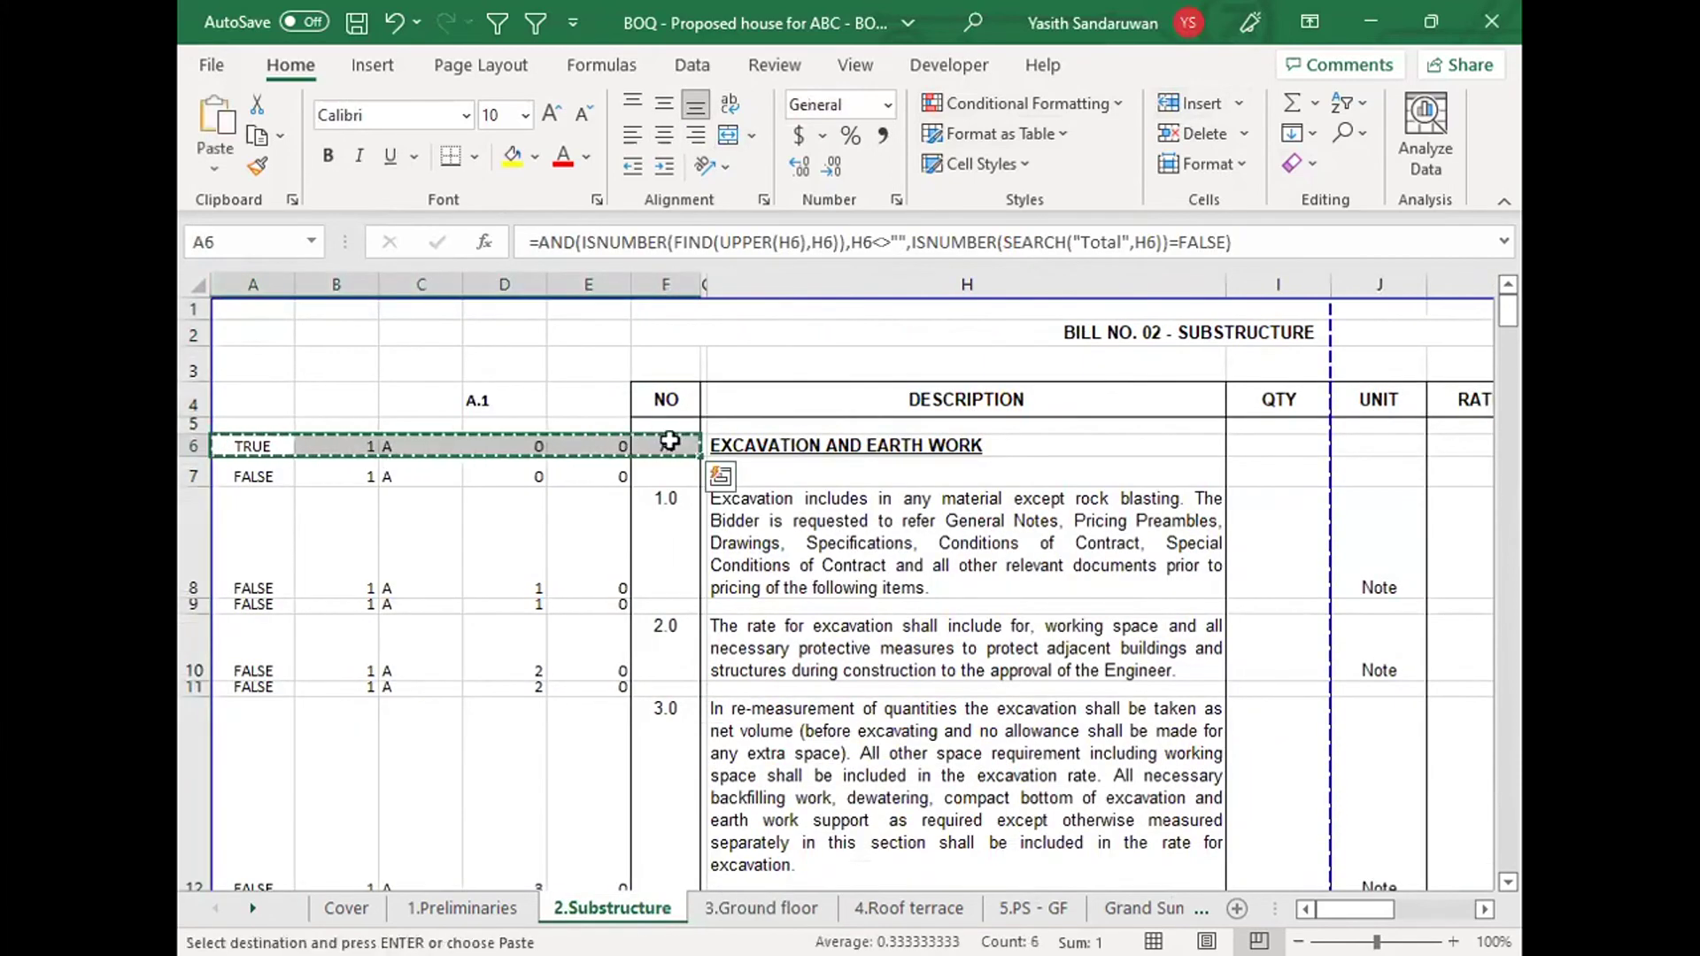
pyautogui.click(762, 909)
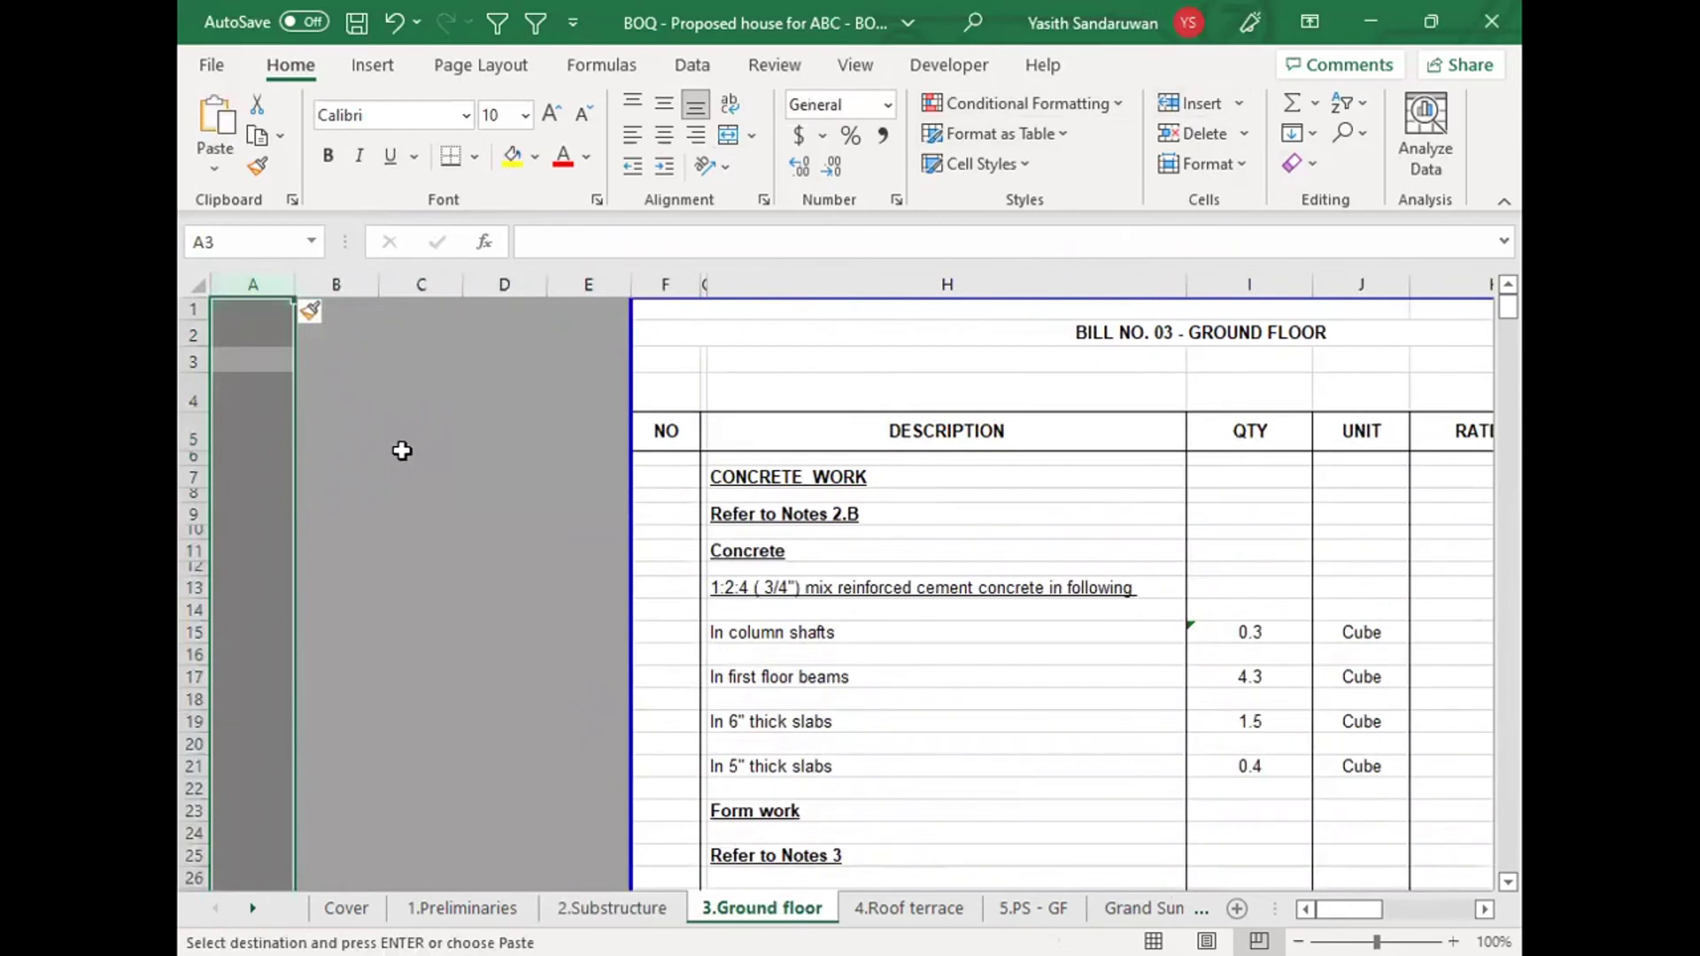
pyautogui.click(674, 469)
pyautogui.press('Left')
pyautogui.press('Left')
pyautogui.press('Left')
pyautogui.press('Left')
pyautogui.press('Left')
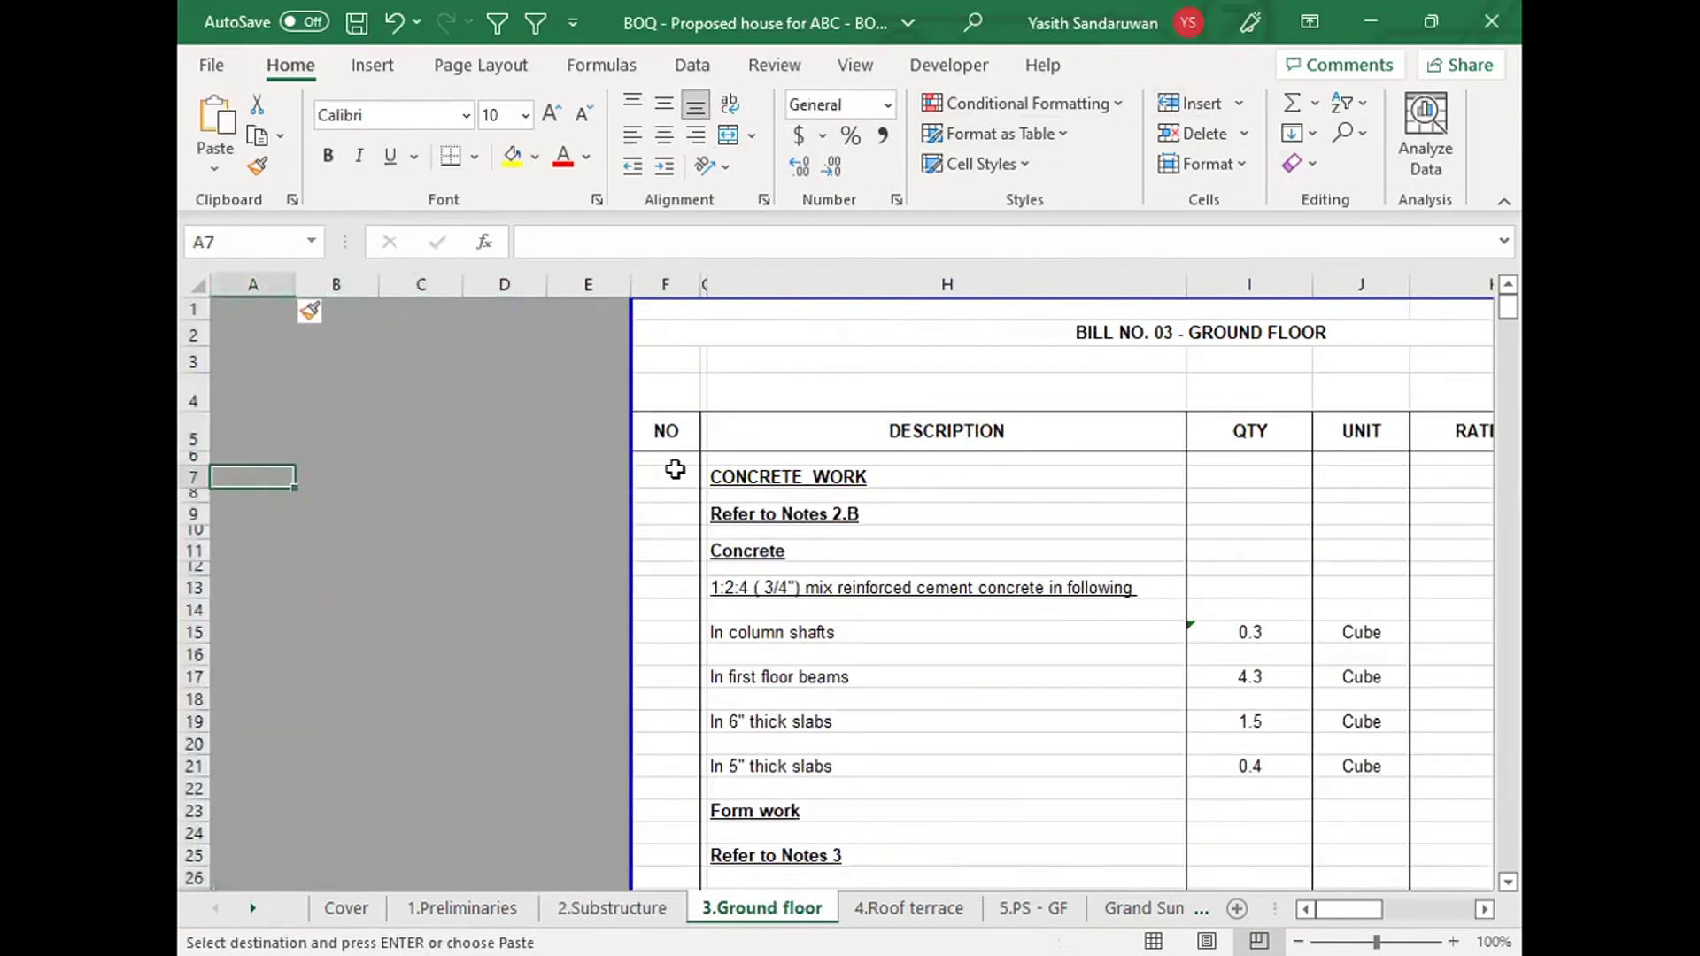
pyautogui.keyDown('shift'); pyautogui.click(674, 469); pyautogui.keyUp('shift')
pyautogui.hotkey('ctrl', 'v')
# Step: Fill the A7:F7 formulas down to row 484 in 3.Ground floor and hide helper columns A to E
pyautogui.moveTo(700, 489); pyautogui.dragTo(708, 735)
pyautogui.doubleClick(943, 693)
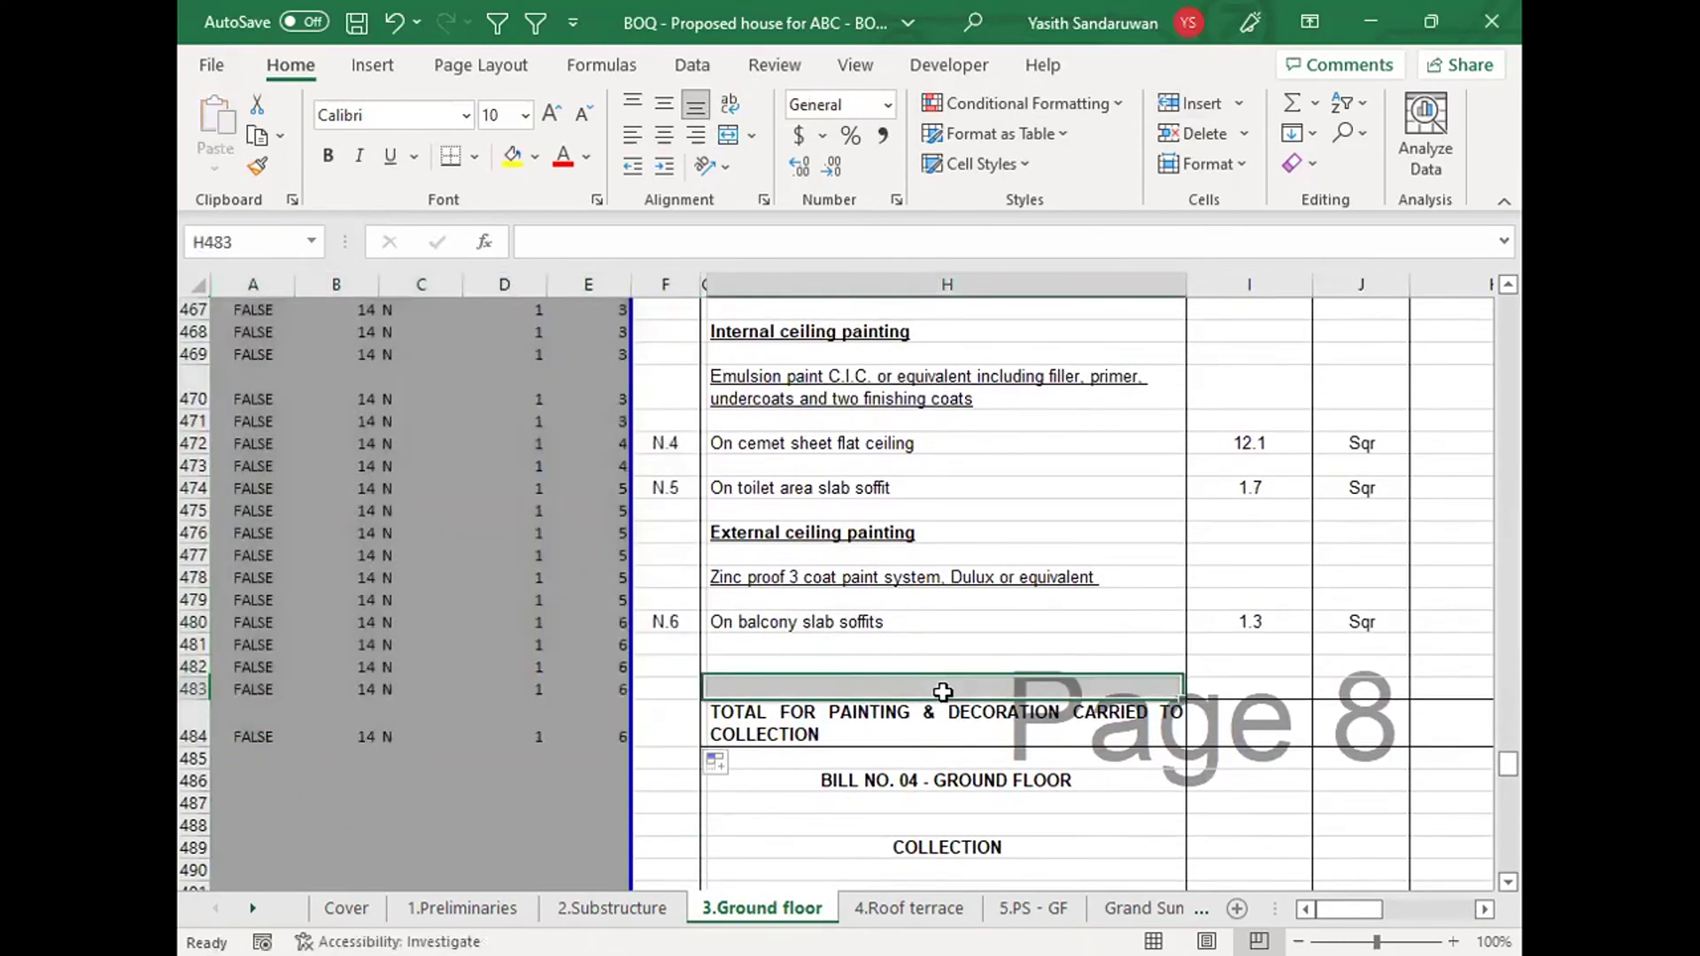
pyautogui.moveTo(605, 278); pyautogui.dragTo(308, 281)
pyautogui.rightClick(308, 281)
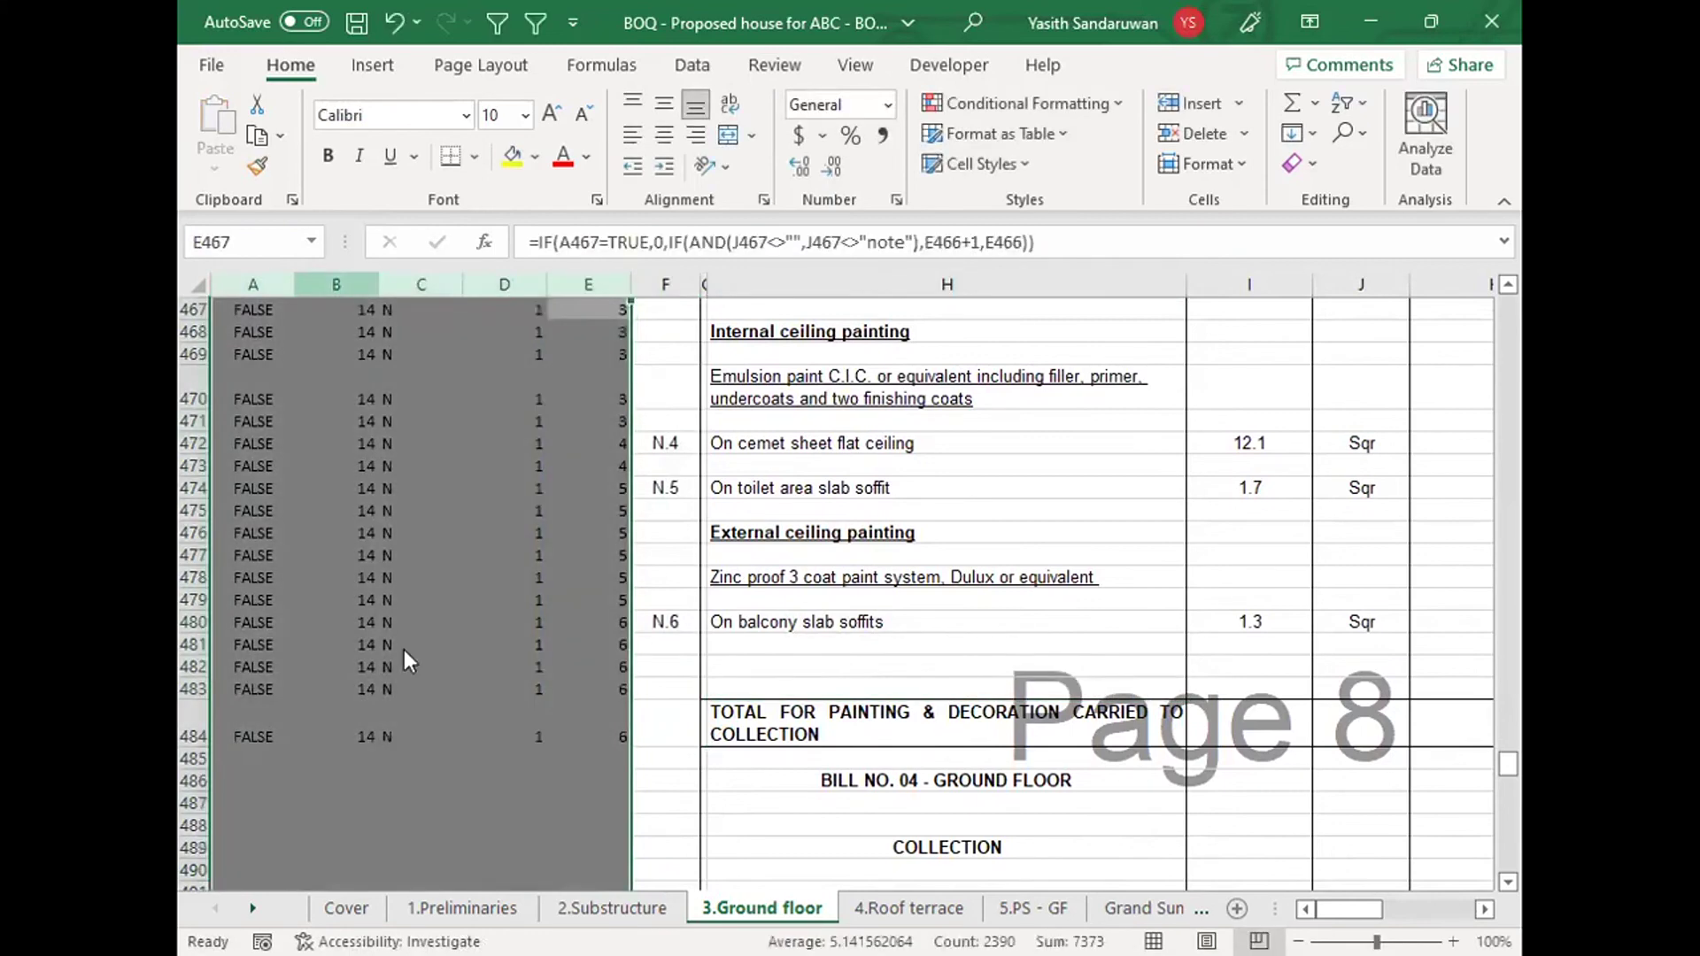
pyautogui.click(377, 669)
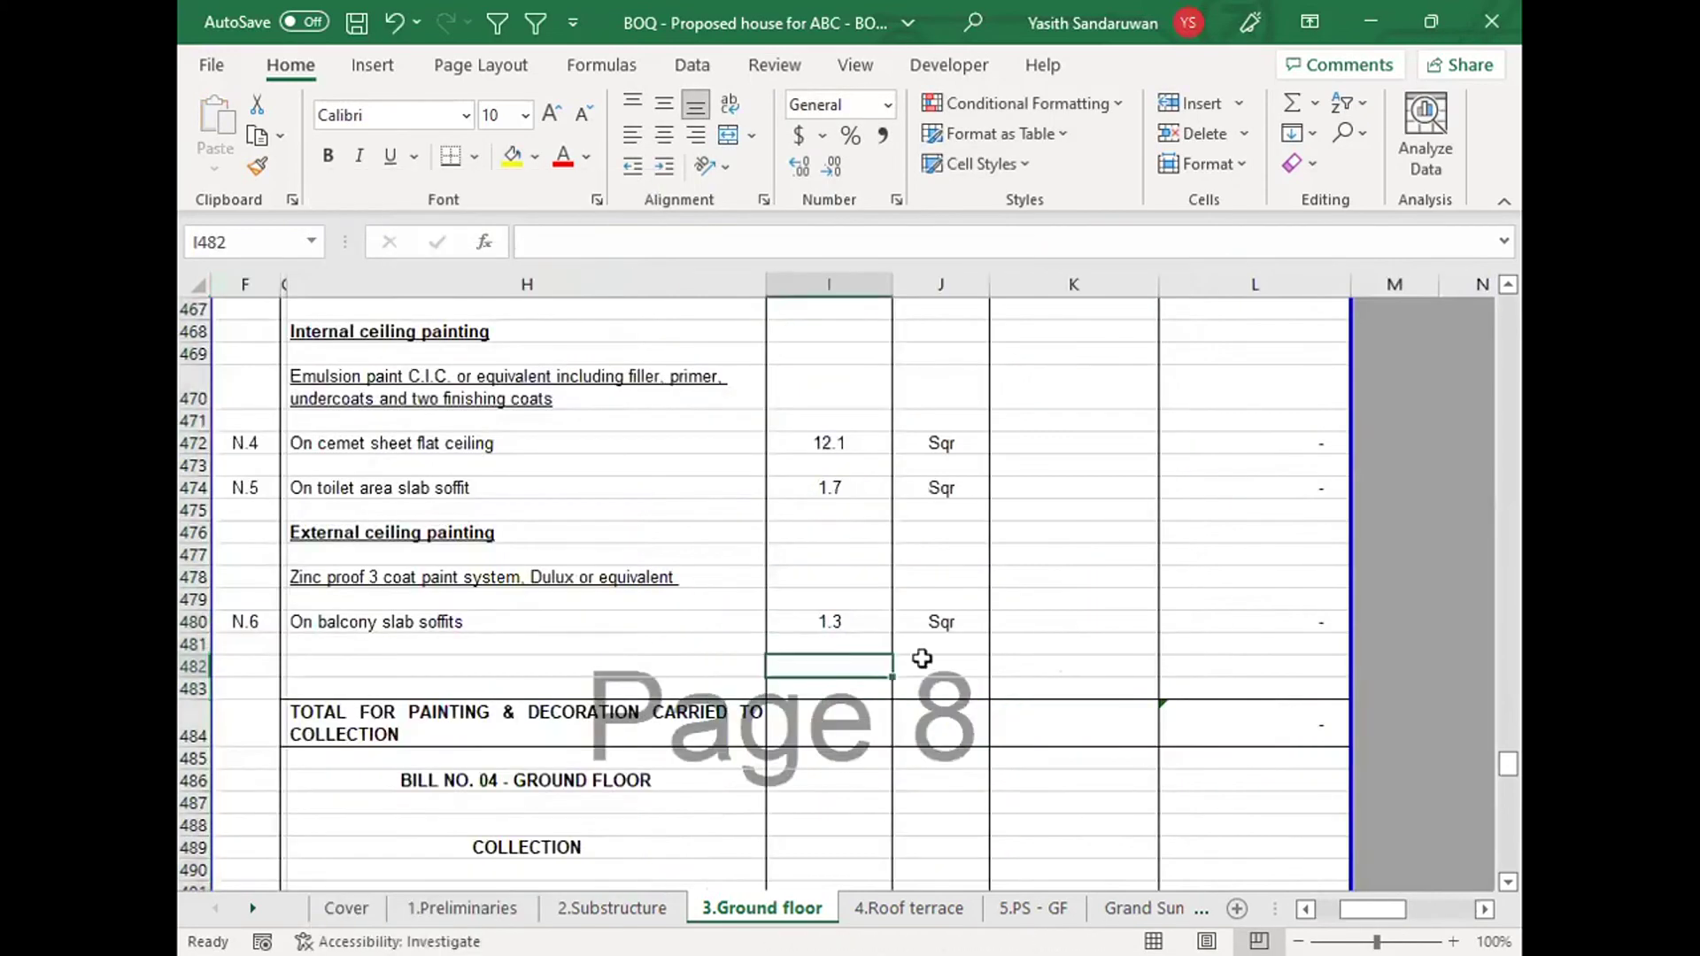
pyautogui.click(830, 666)
# Step: Check the section letters and item numbers from PAINTING & DECORATION back up to ELECTRICAL INSTALLATIONS and GENERAL
pyautogui.moveTo(1502, 758); pyautogui.dragTo(1505, 737)
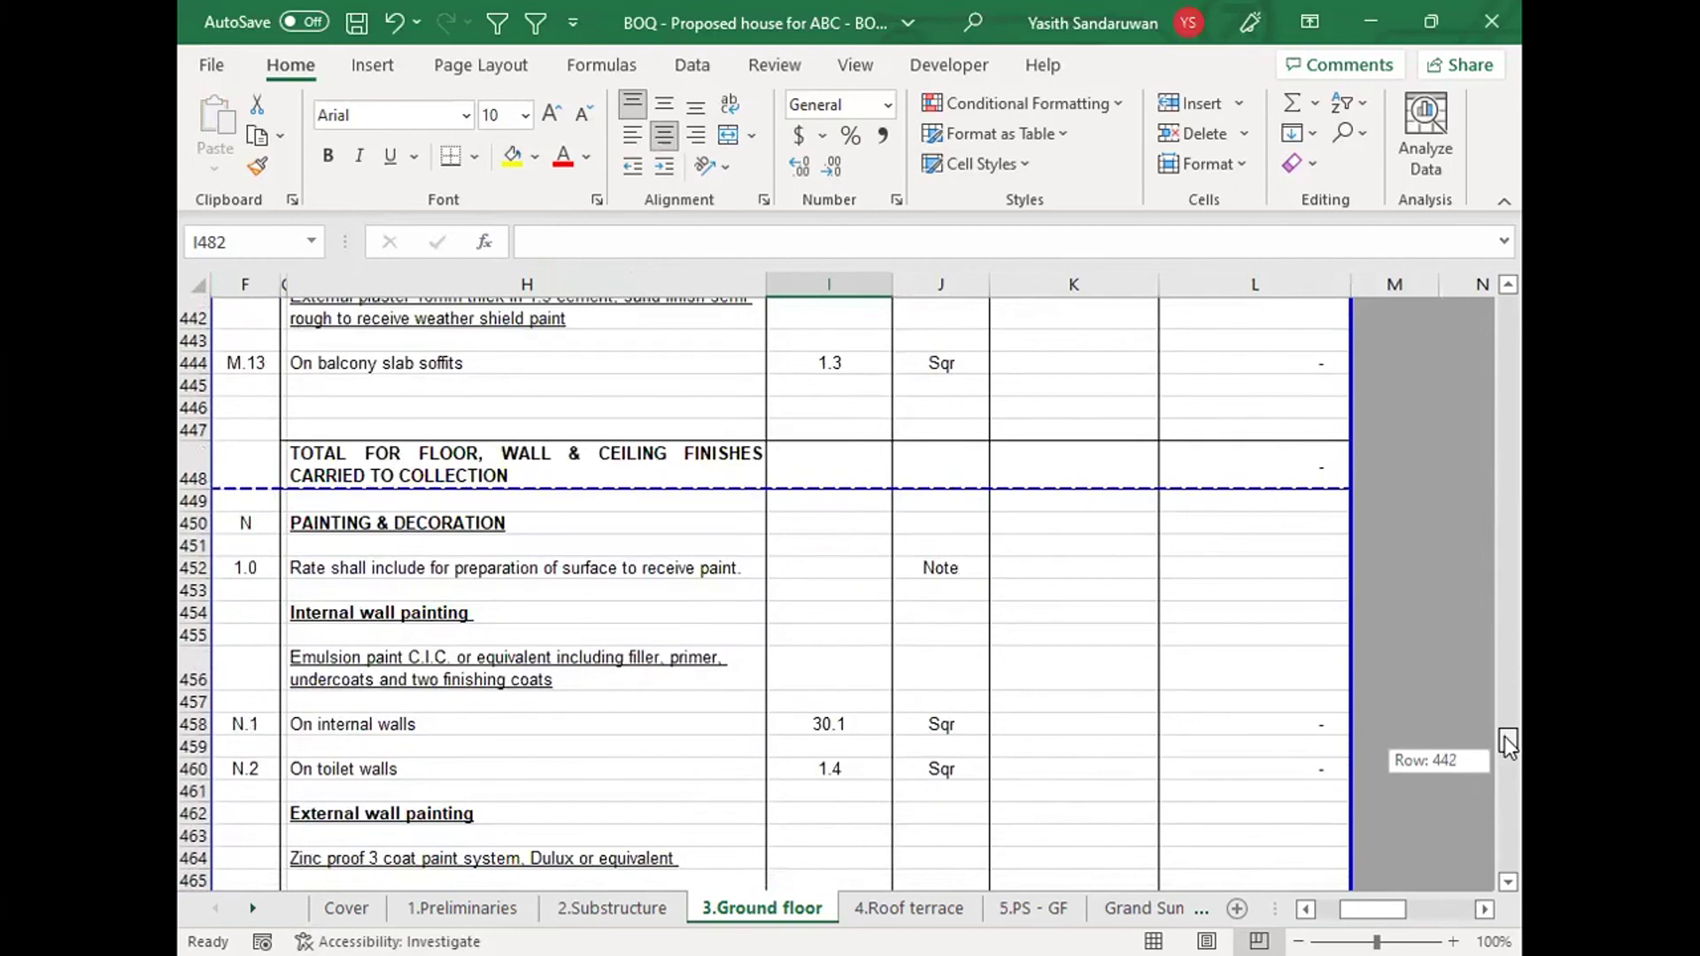
pyautogui.moveTo(1505, 737); pyautogui.dragTo(1505, 668)
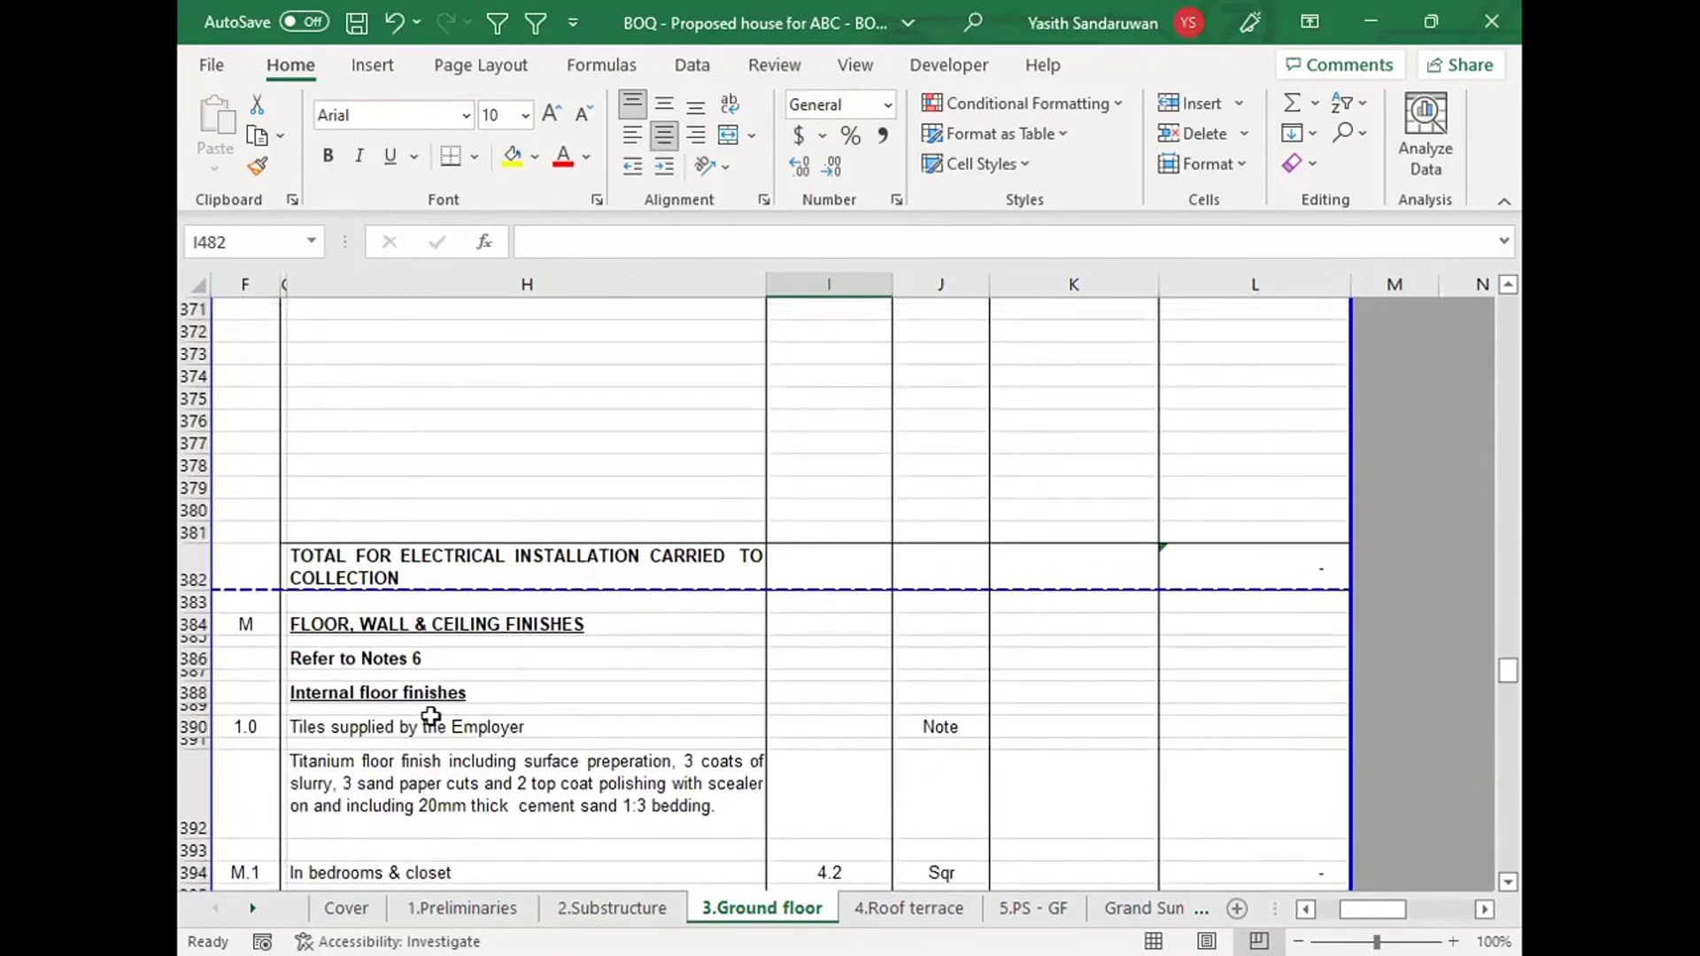
pyautogui.click(429, 724)
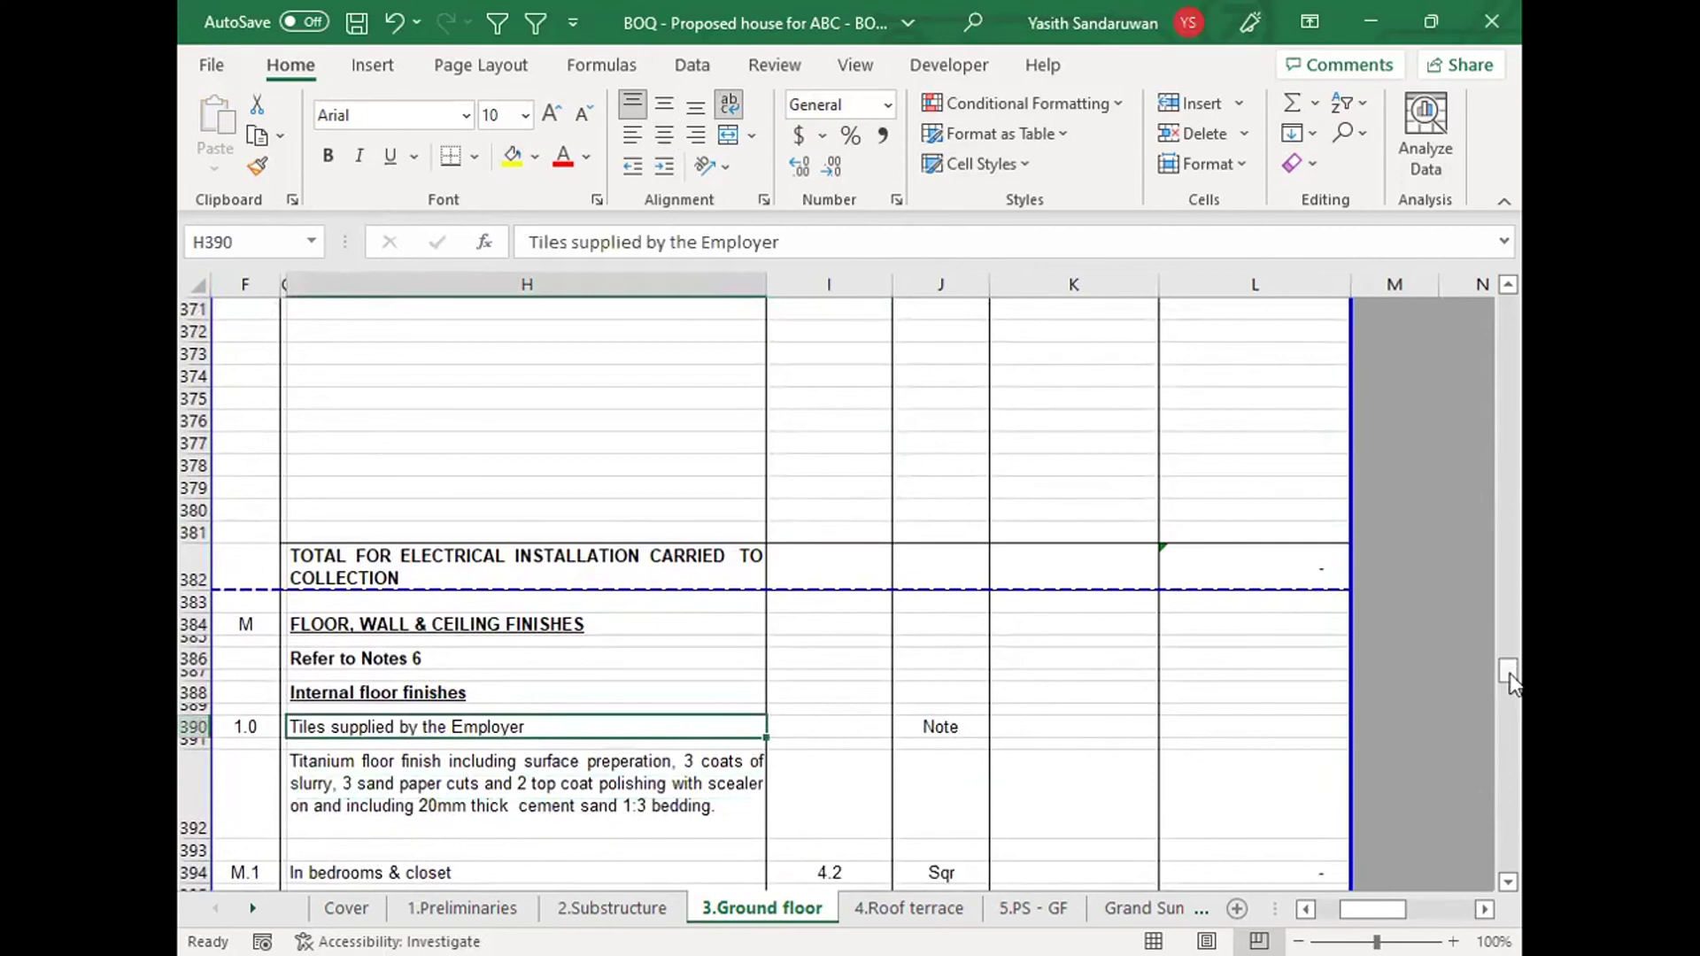
pyautogui.moveTo(1510, 666); pyautogui.dragTo(1512, 595)
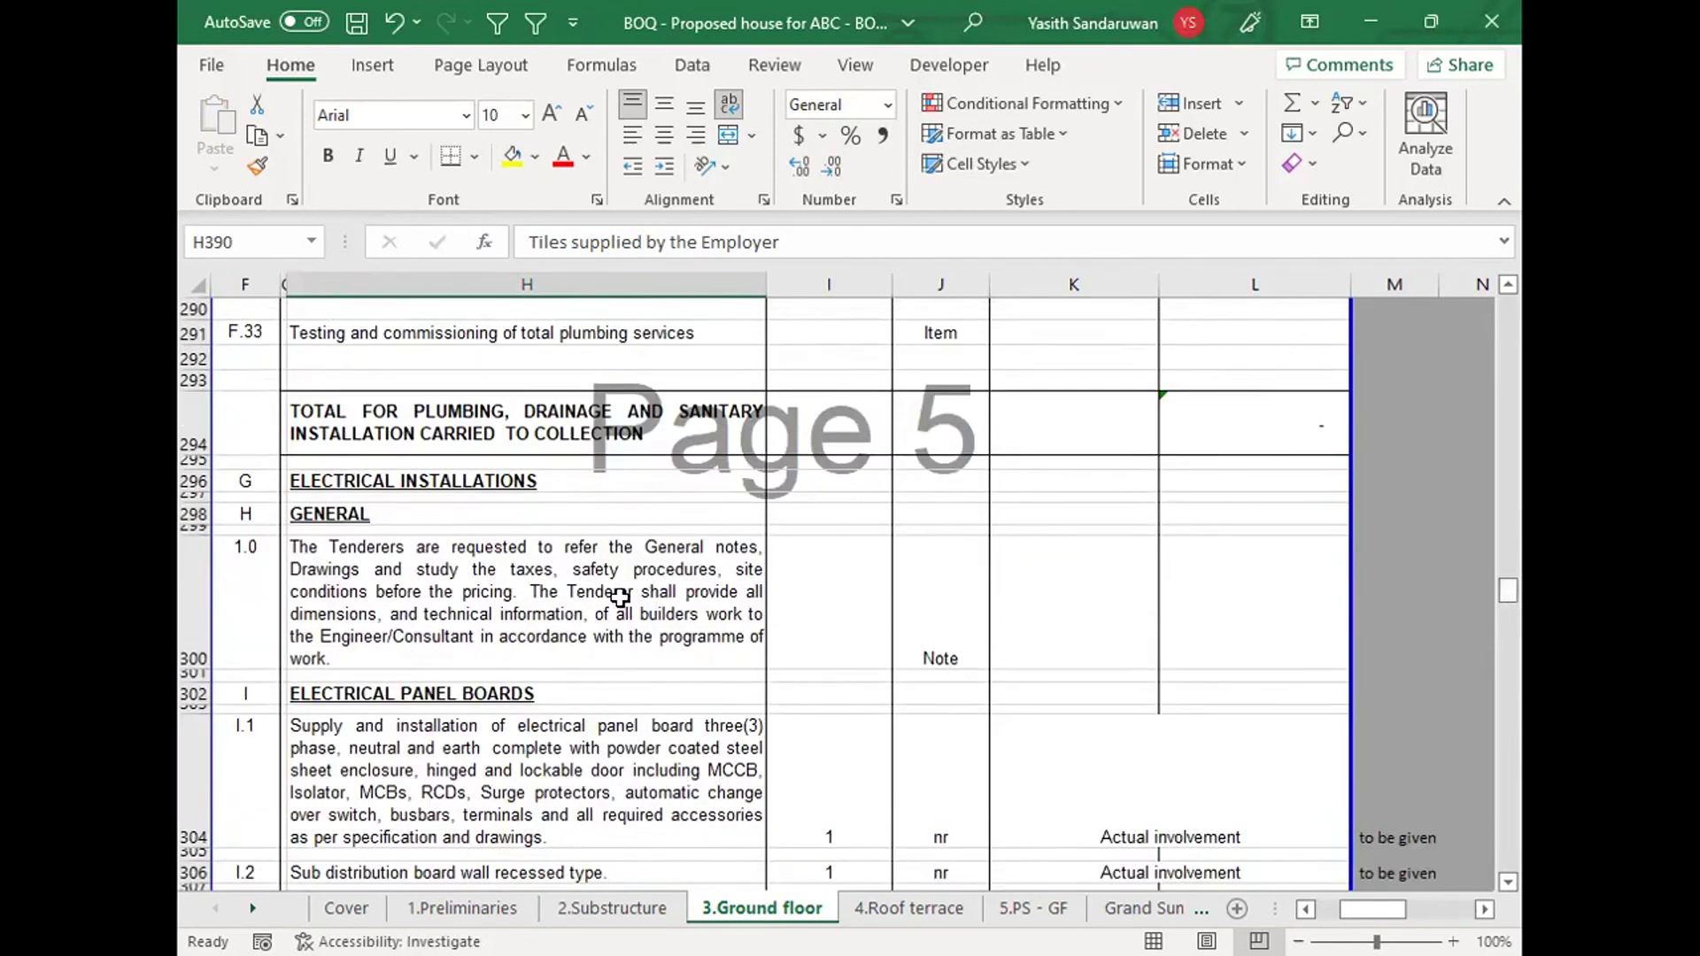
pyautogui.click(518, 572)
pyautogui.click(354, 512)
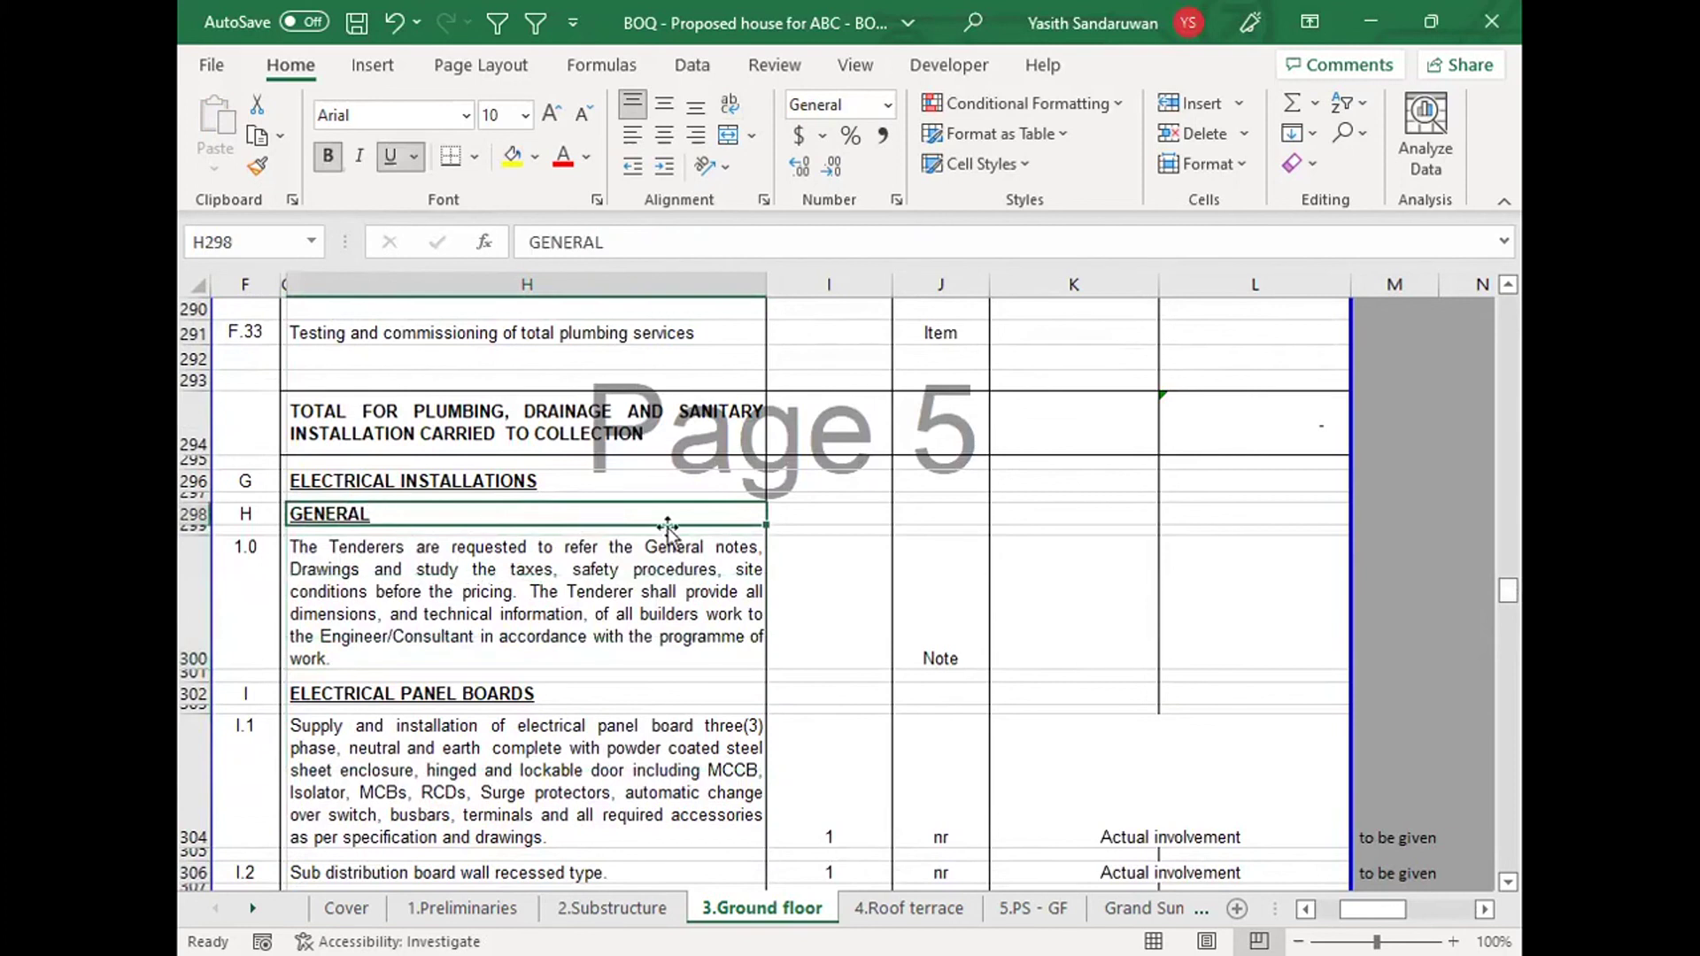
pyautogui.click(447, 567)
pyautogui.click(379, 462)
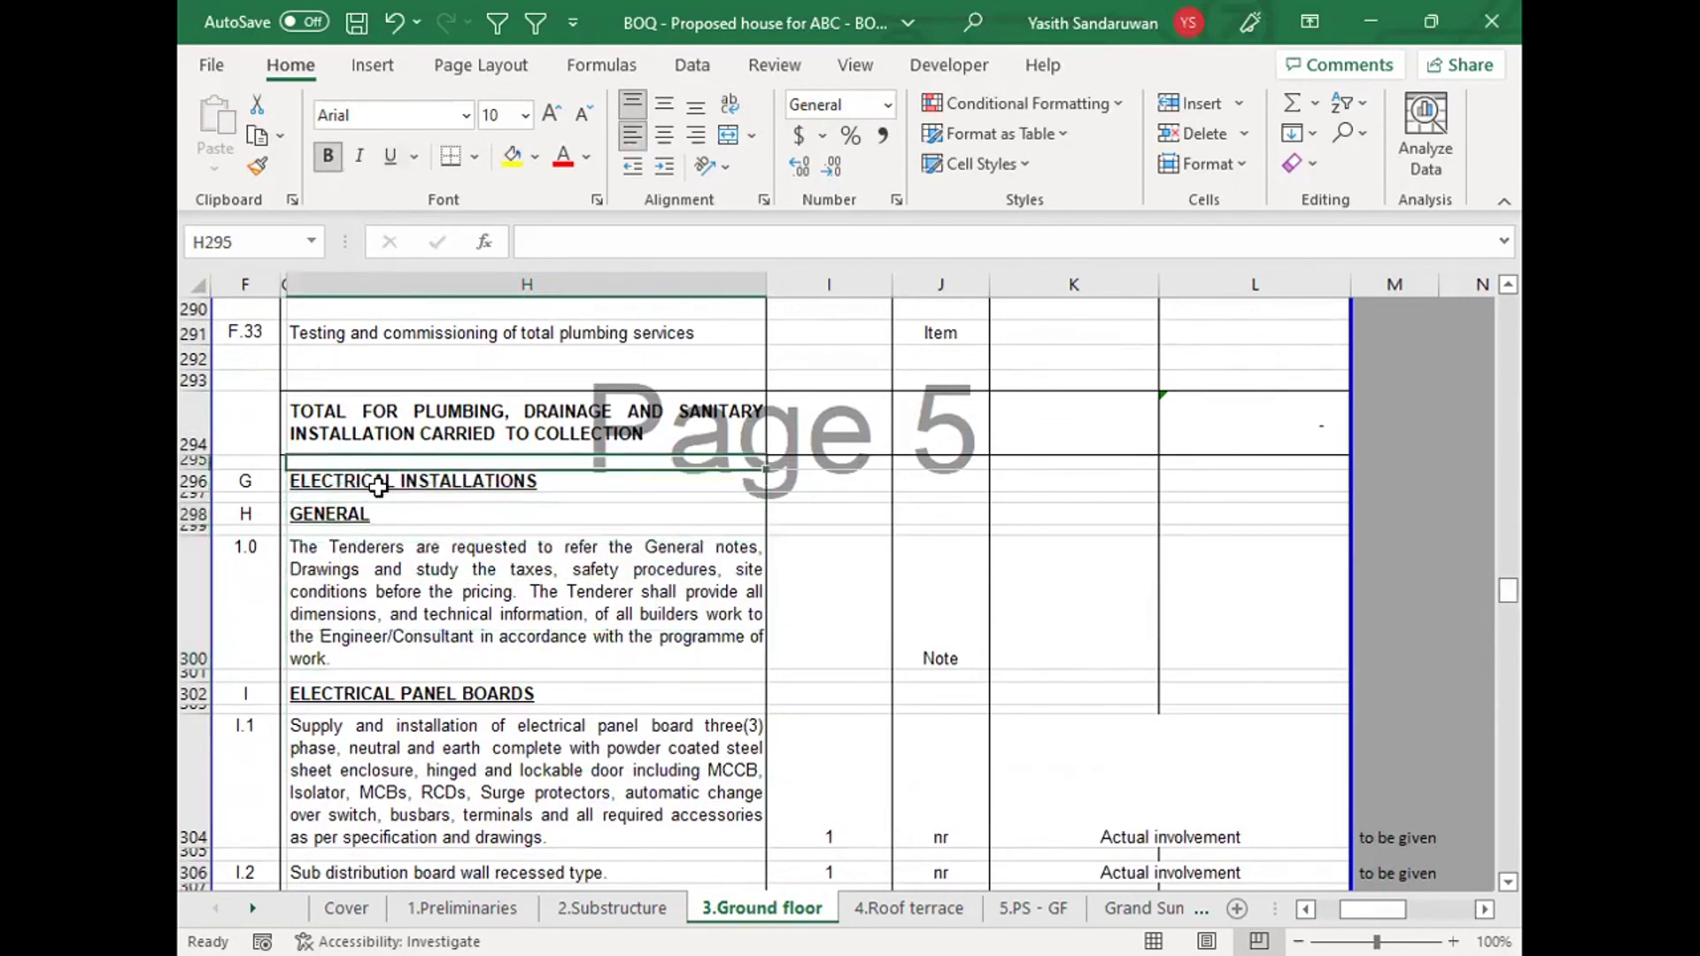
pyautogui.click(379, 480)
pyautogui.click(354, 510)
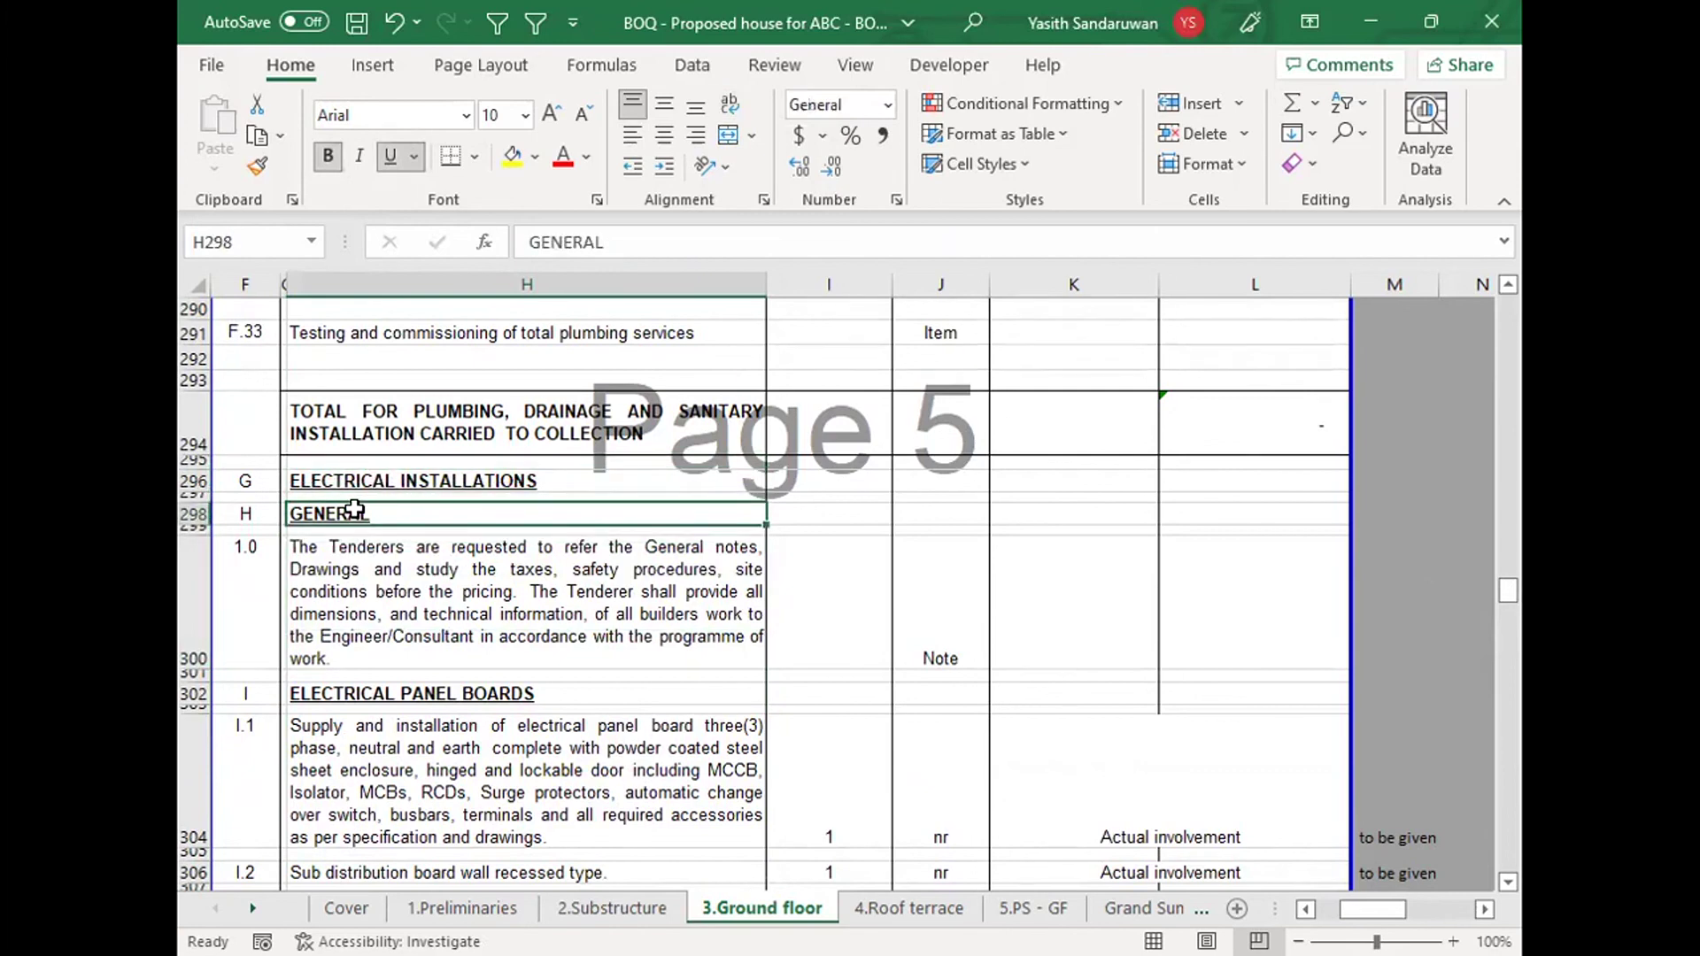
# Step: Review the item and note numbering under ELECTRICAL PANEL BOARDS and FEEDER CABLES
pyautogui.click(370, 717)
pyautogui.press('Down')
pyautogui.press('Down')
pyautogui.press('Down')
pyautogui.press('Down')
pyautogui.press('Down')
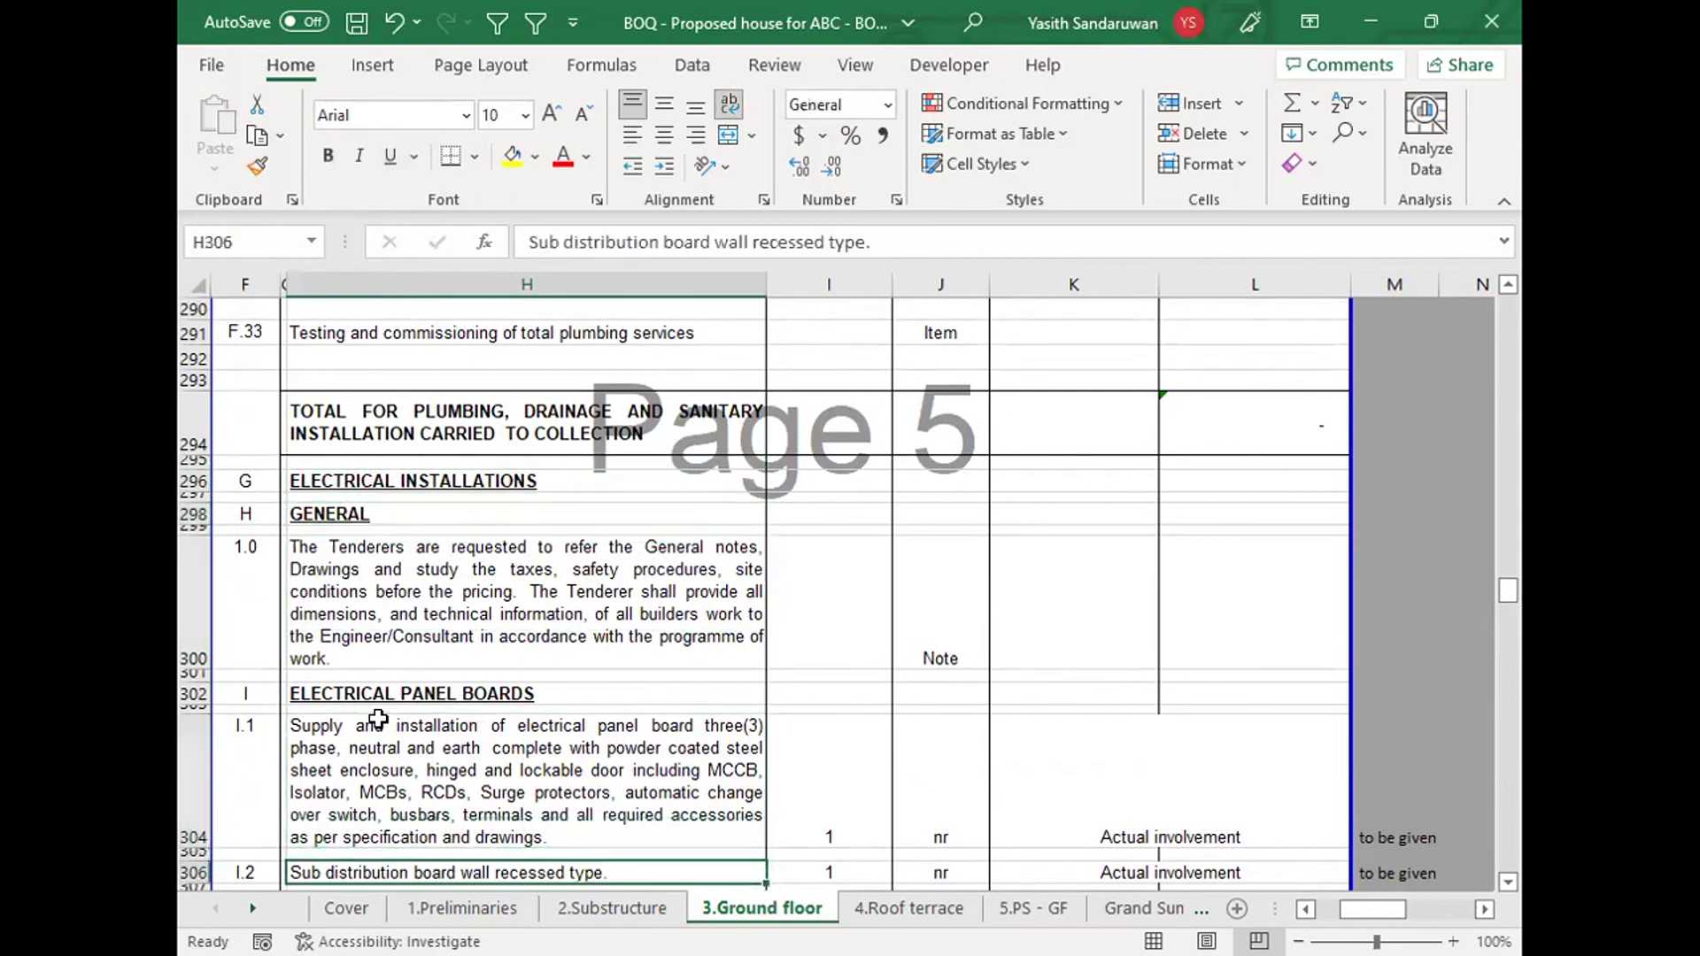
pyautogui.press('Down')
pyautogui.press('Down')
pyautogui.press('Down')
pyautogui.press('Down')
pyautogui.press('Down')
pyautogui.press('Down')
pyautogui.press('Down')
pyautogui.press('Down')
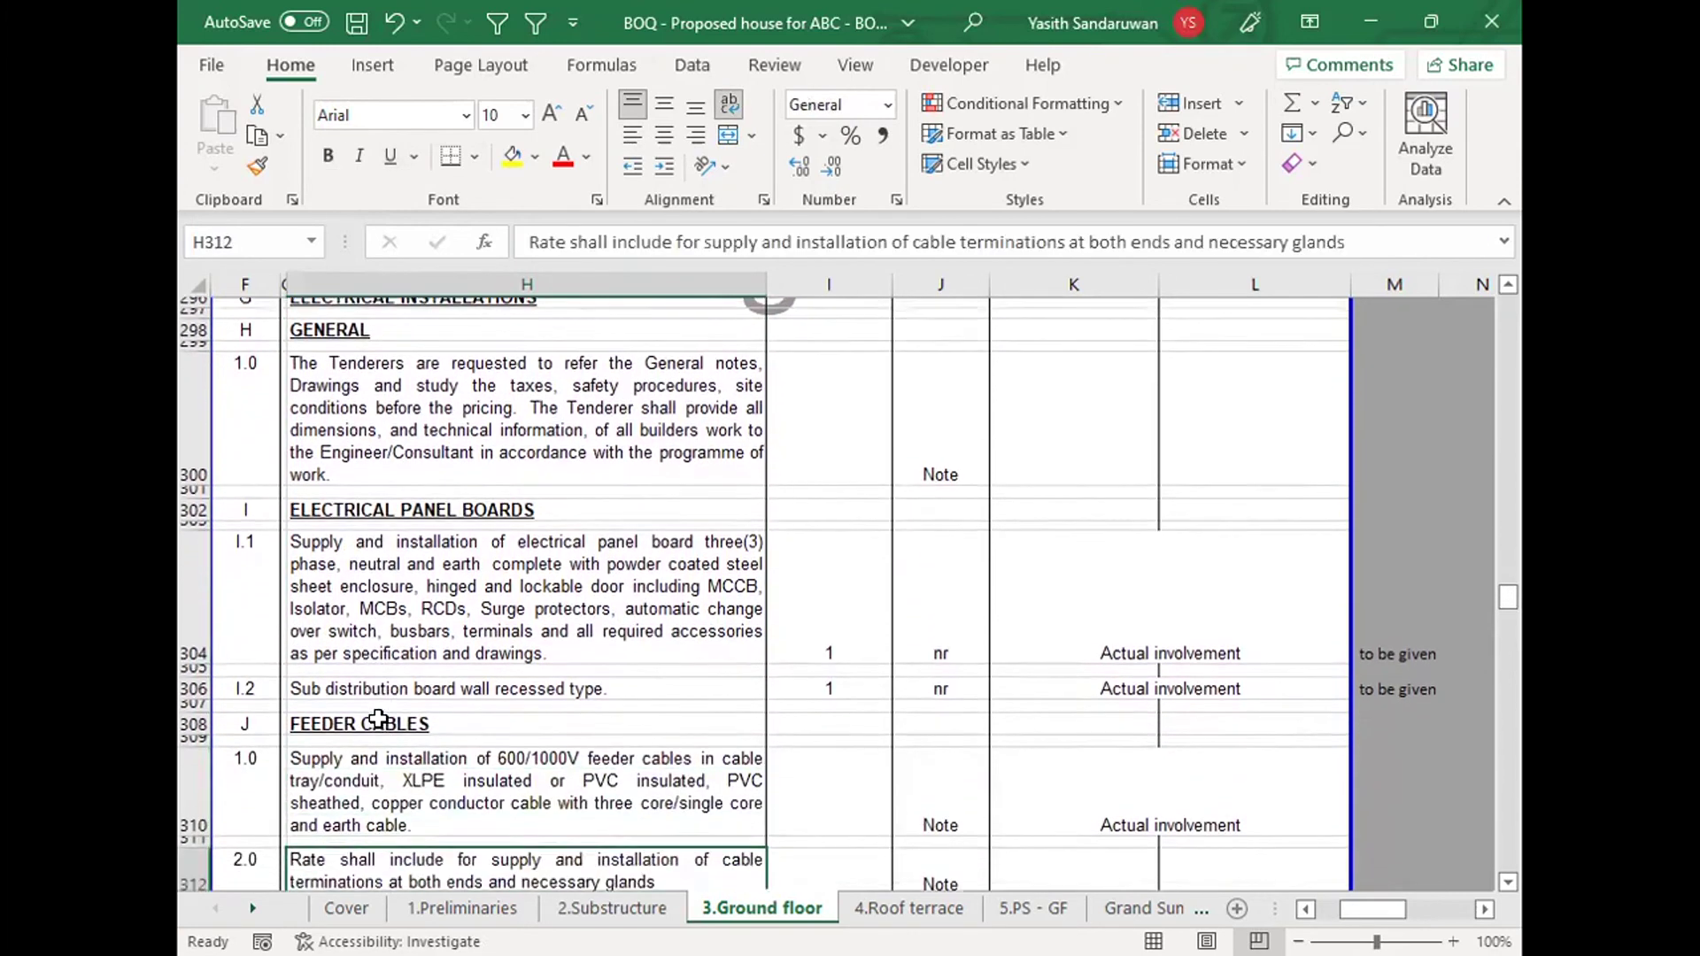
pyautogui.press('Down')
pyautogui.press('Down')
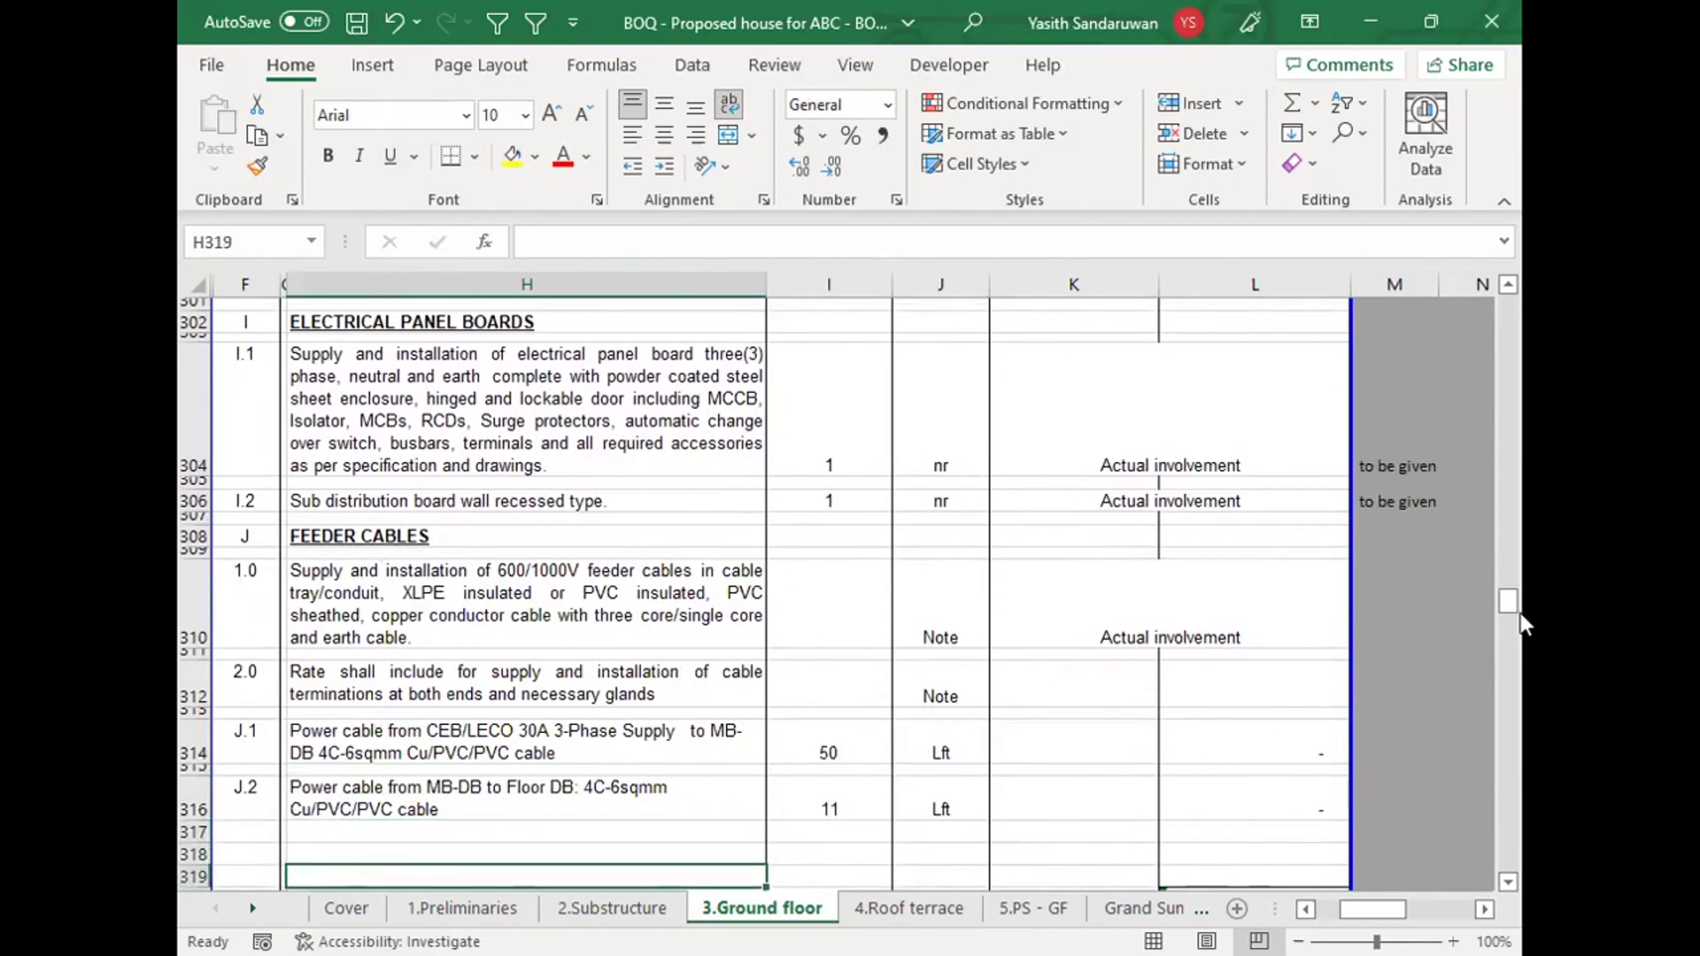
# Step: Inspect the NO column formulas beside the ELECTRICAL INSTALLATIONS and GENERAL headings
pyautogui.moveTo(1507, 602); pyautogui.dragTo(1507, 586)
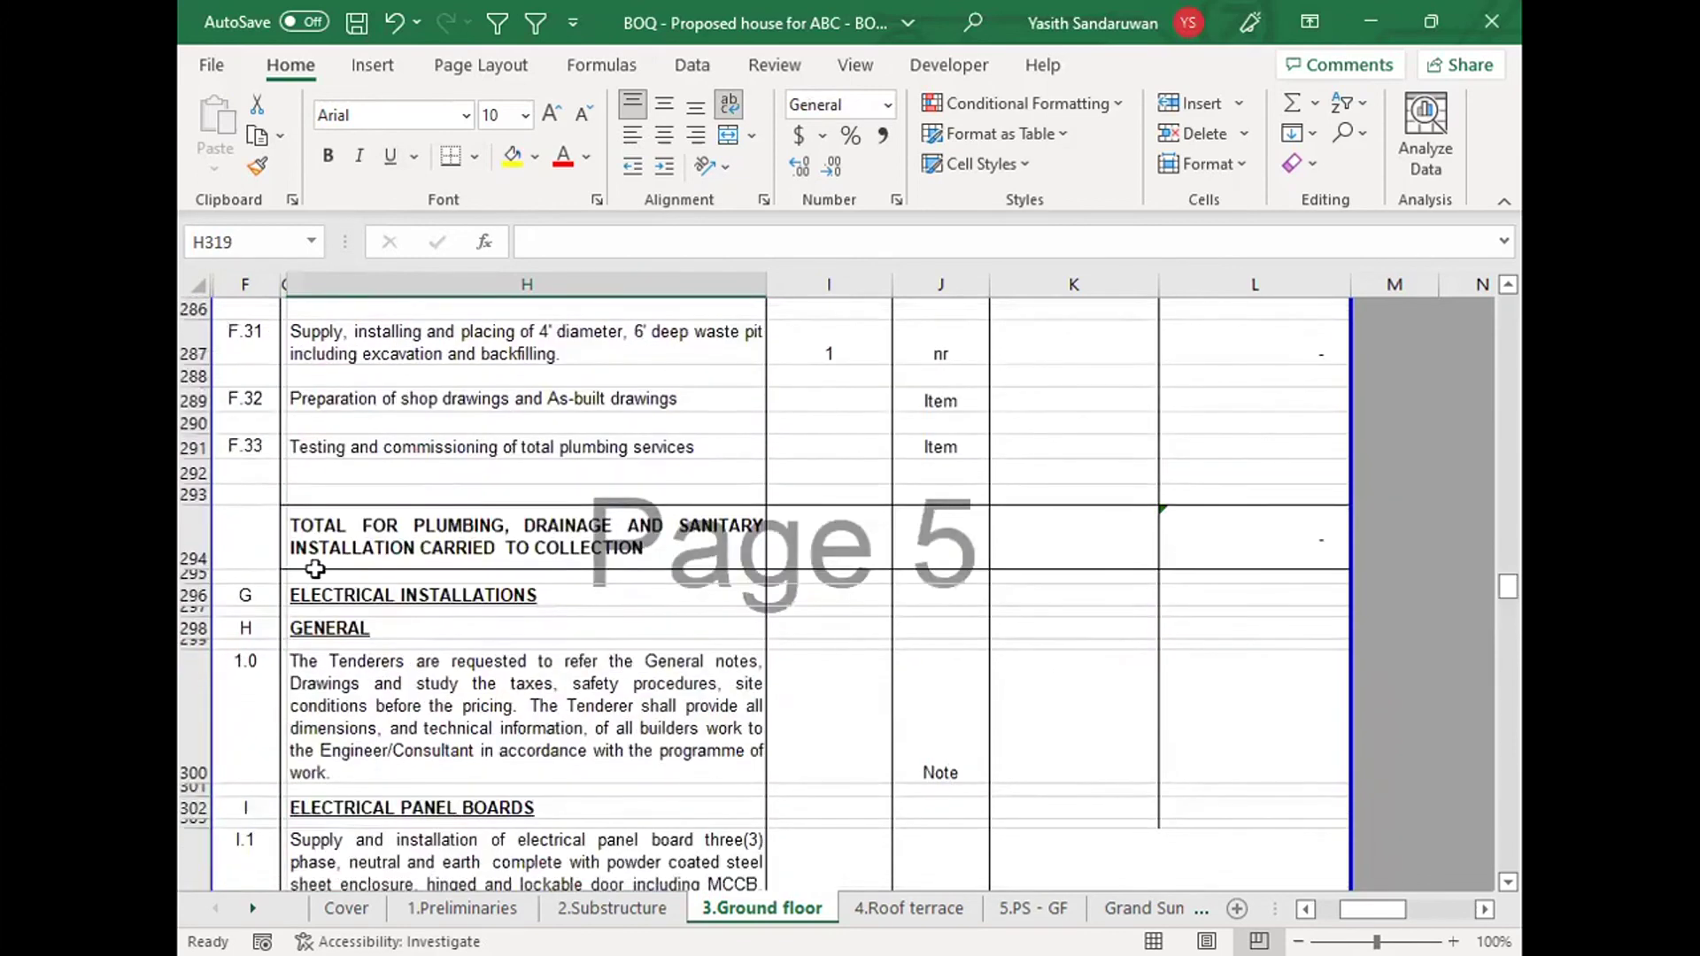
pyautogui.click(276, 586)
pyautogui.press('Down')
pyautogui.press('Up')
pyautogui.press('Down')
pyautogui.press('Down')
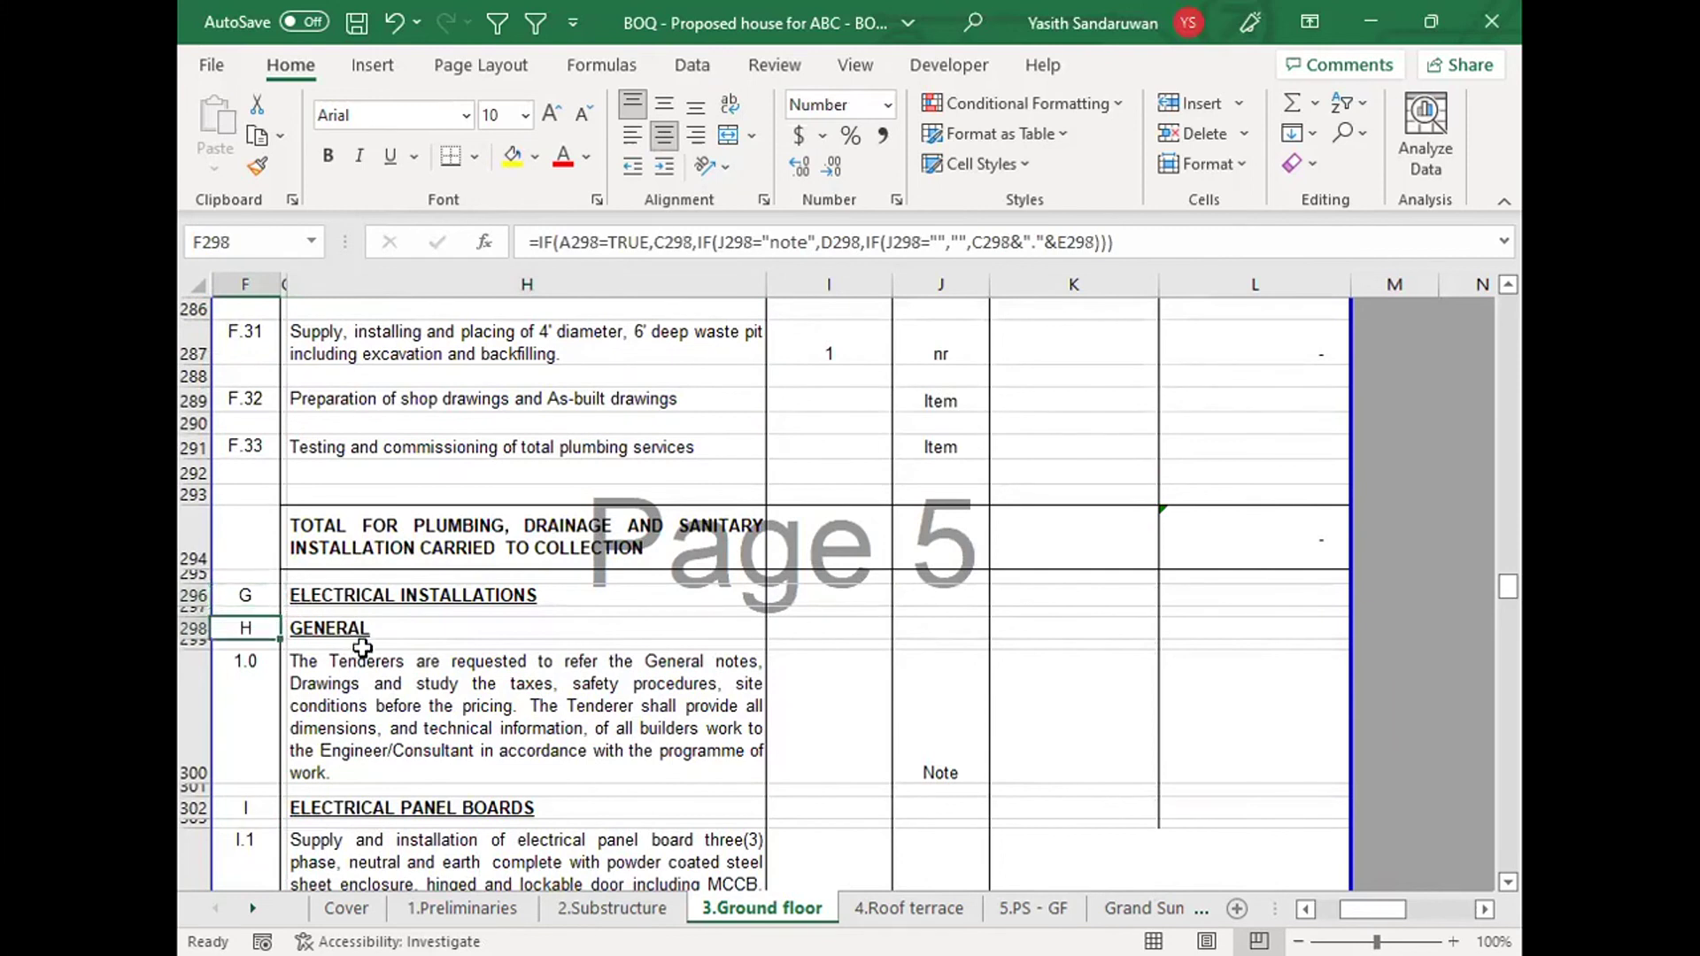
# Step: Enter =LOWER(H298) in cell I298 to convert the GENERAL heading to lowercase
pyautogui.click(390, 637)
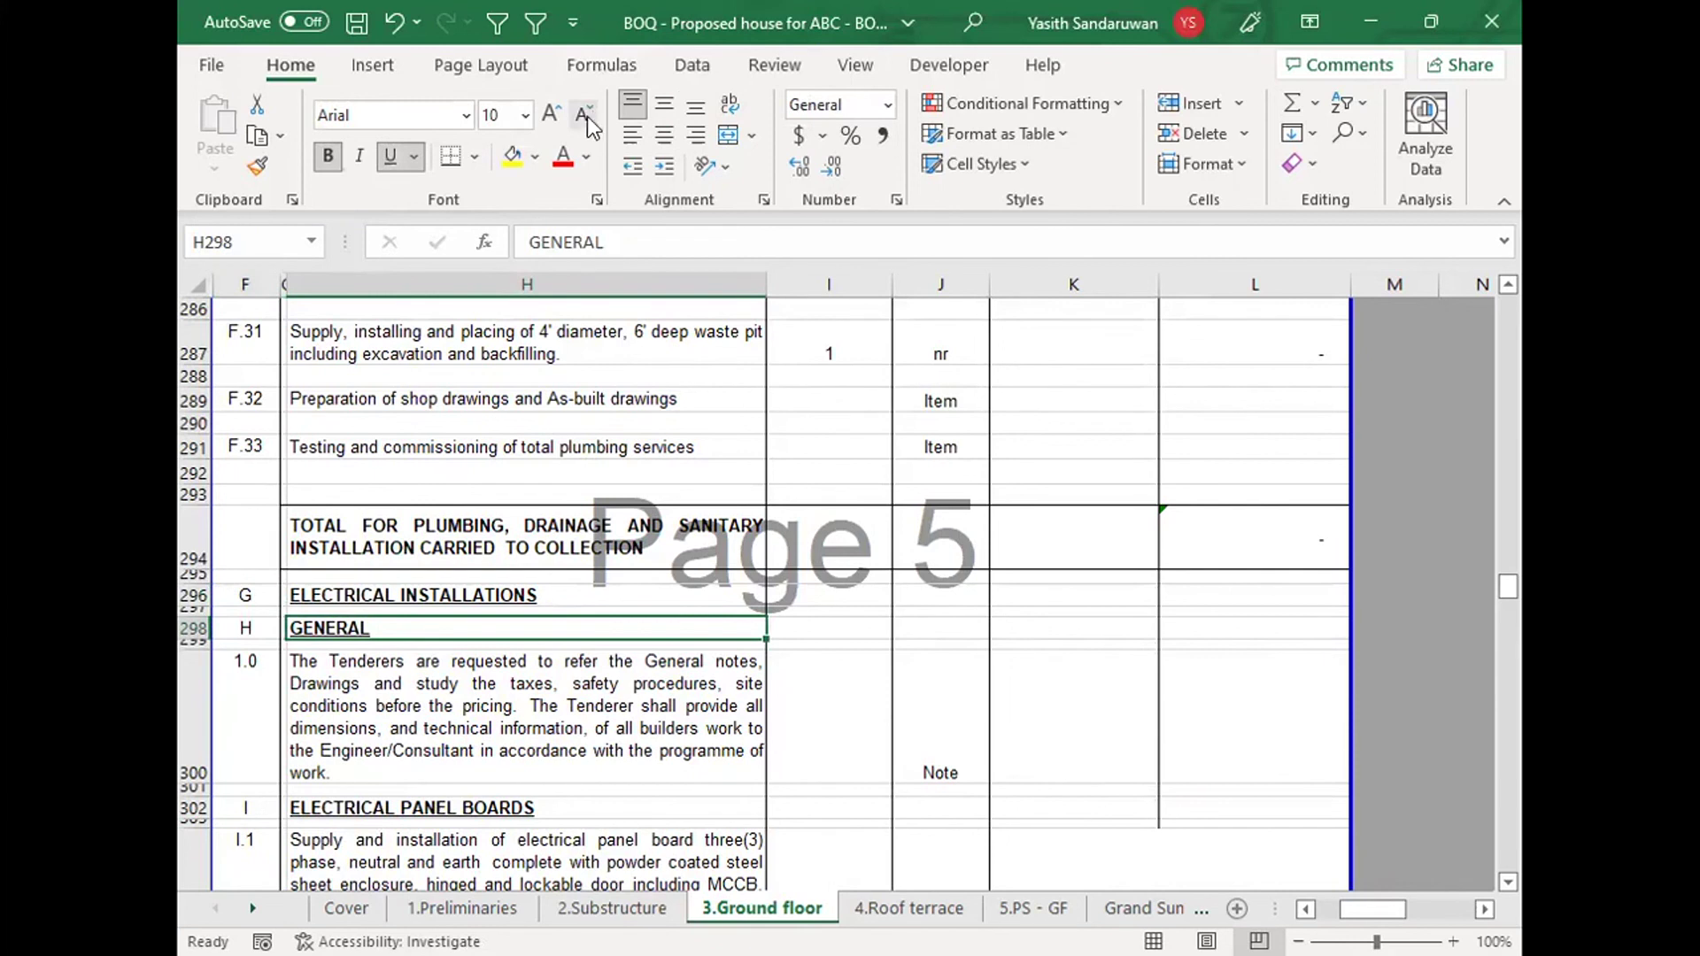
pyautogui.click(809, 630)
pyautogui.write('=l')
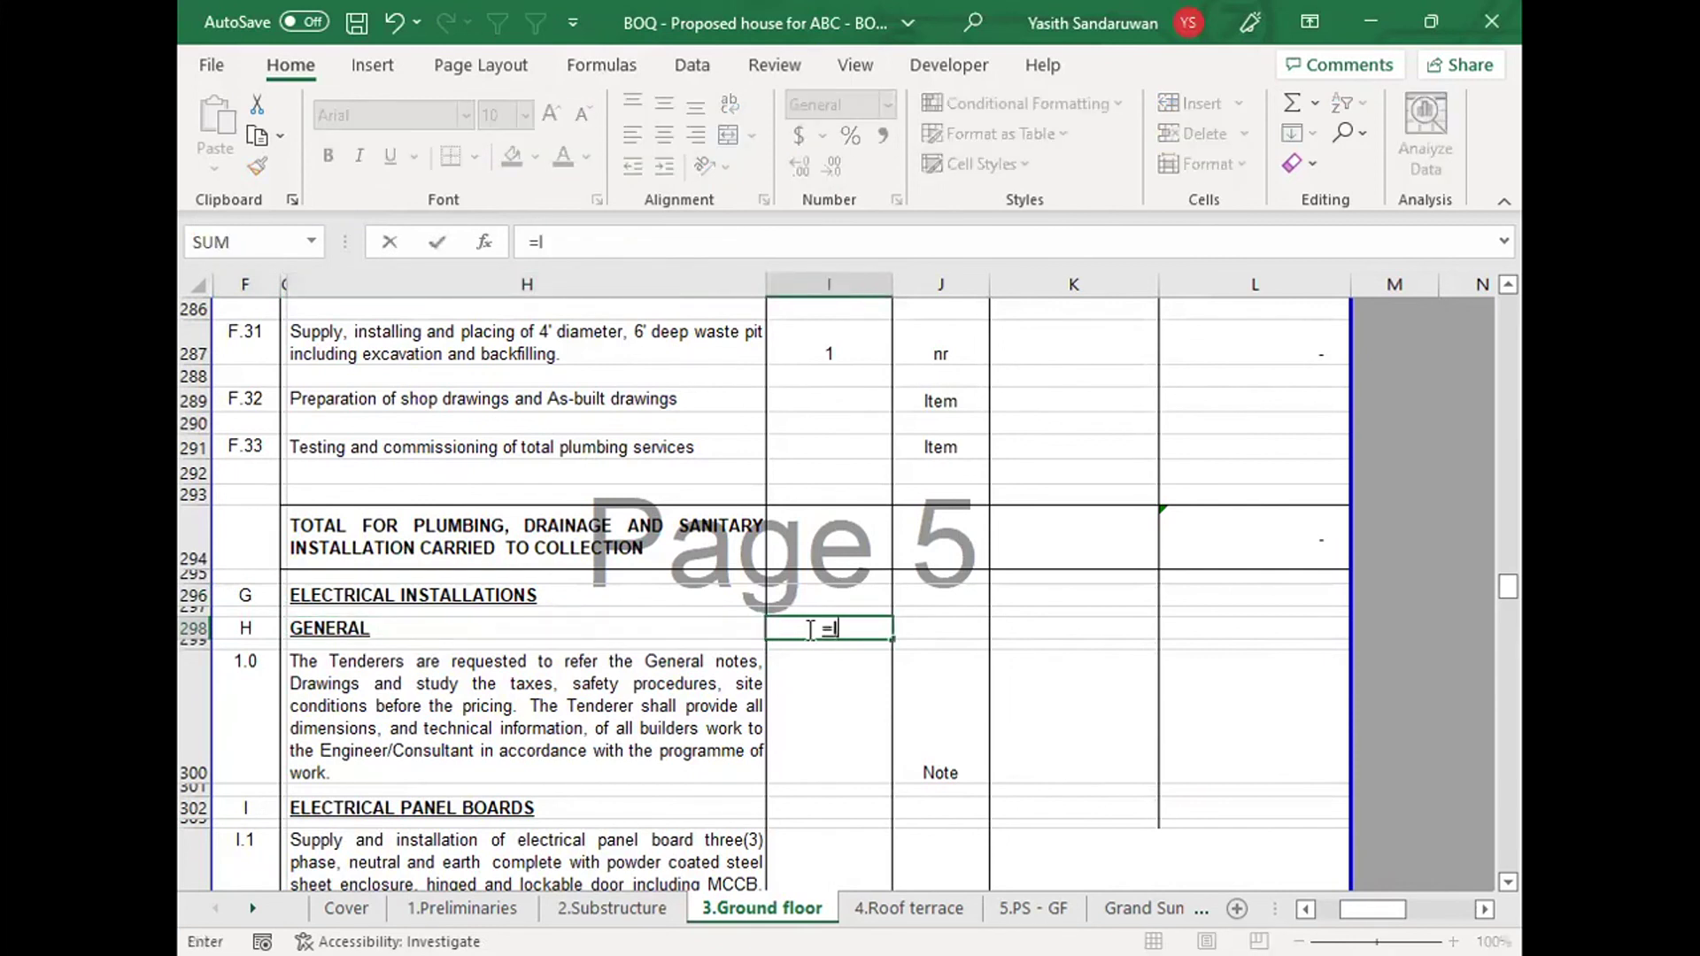
pyautogui.write('o')
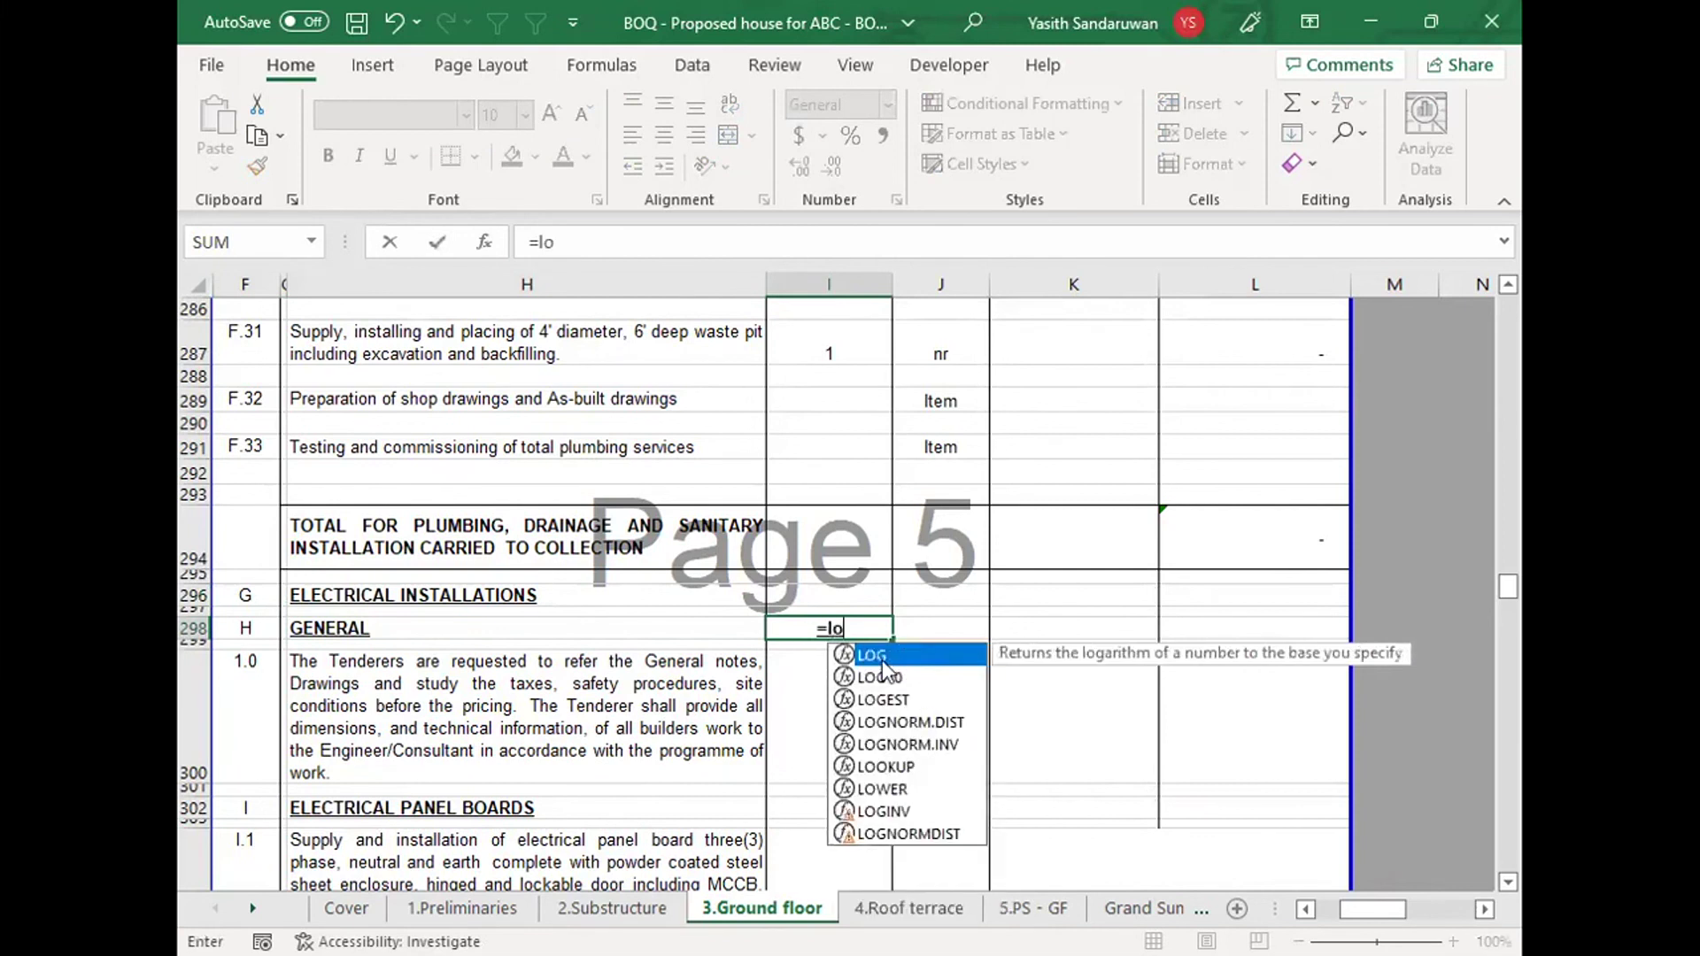
pyautogui.write('w')
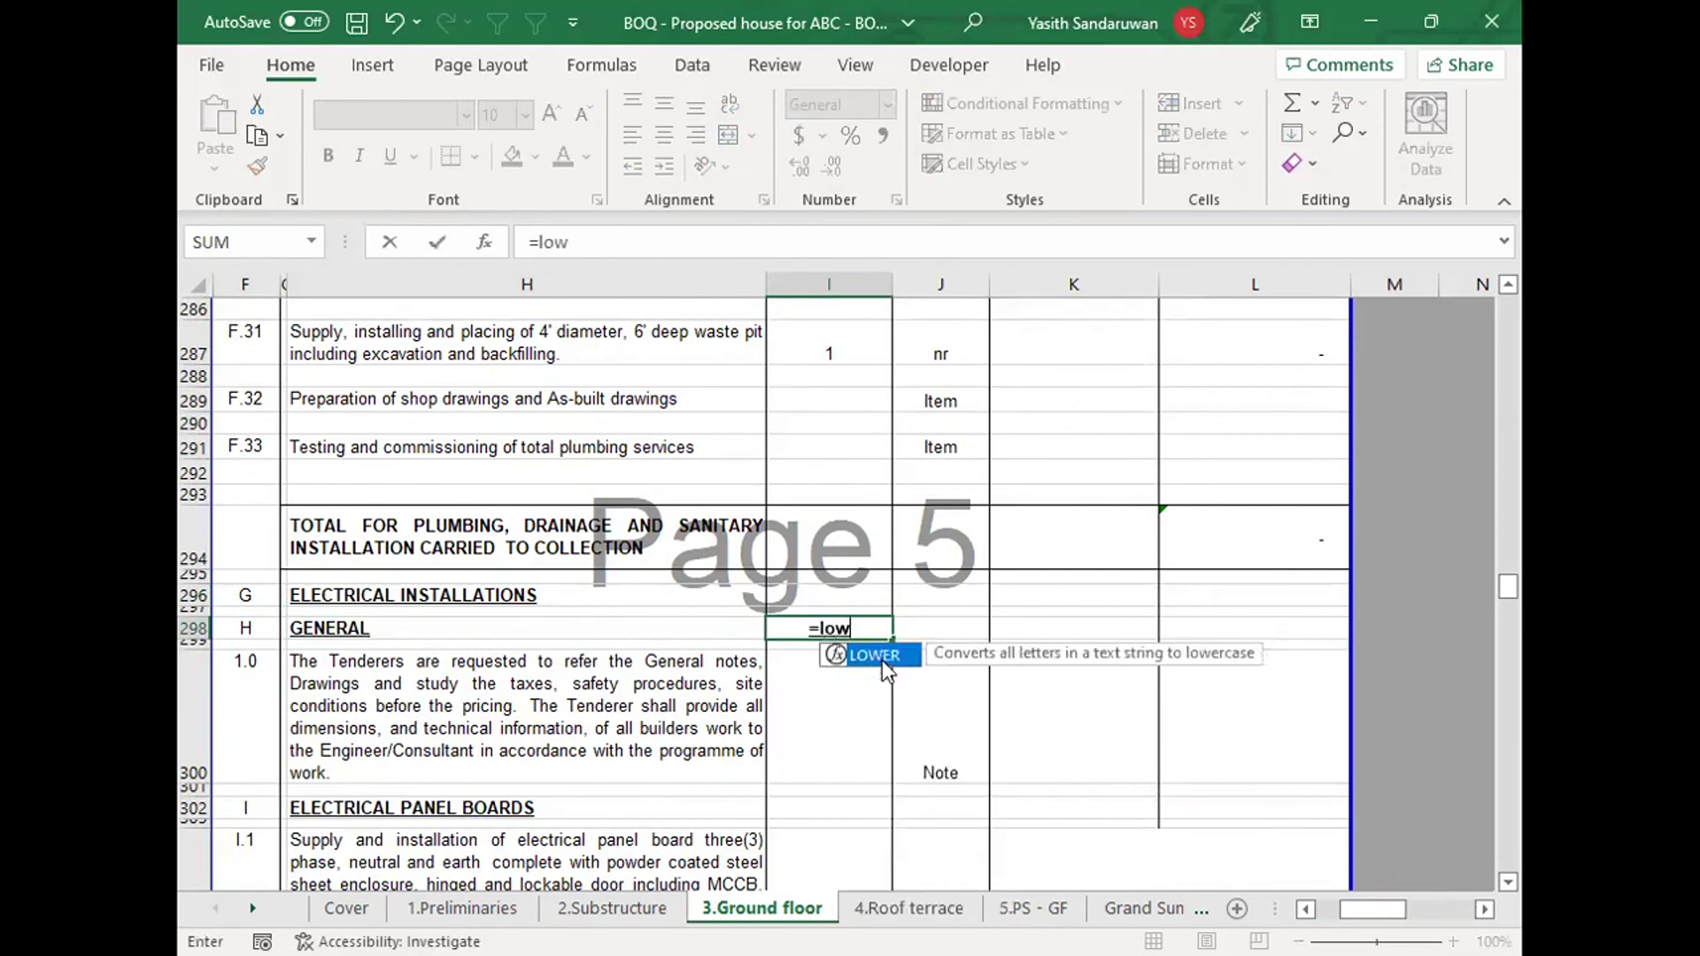
pyautogui.doubleClick(874, 655)
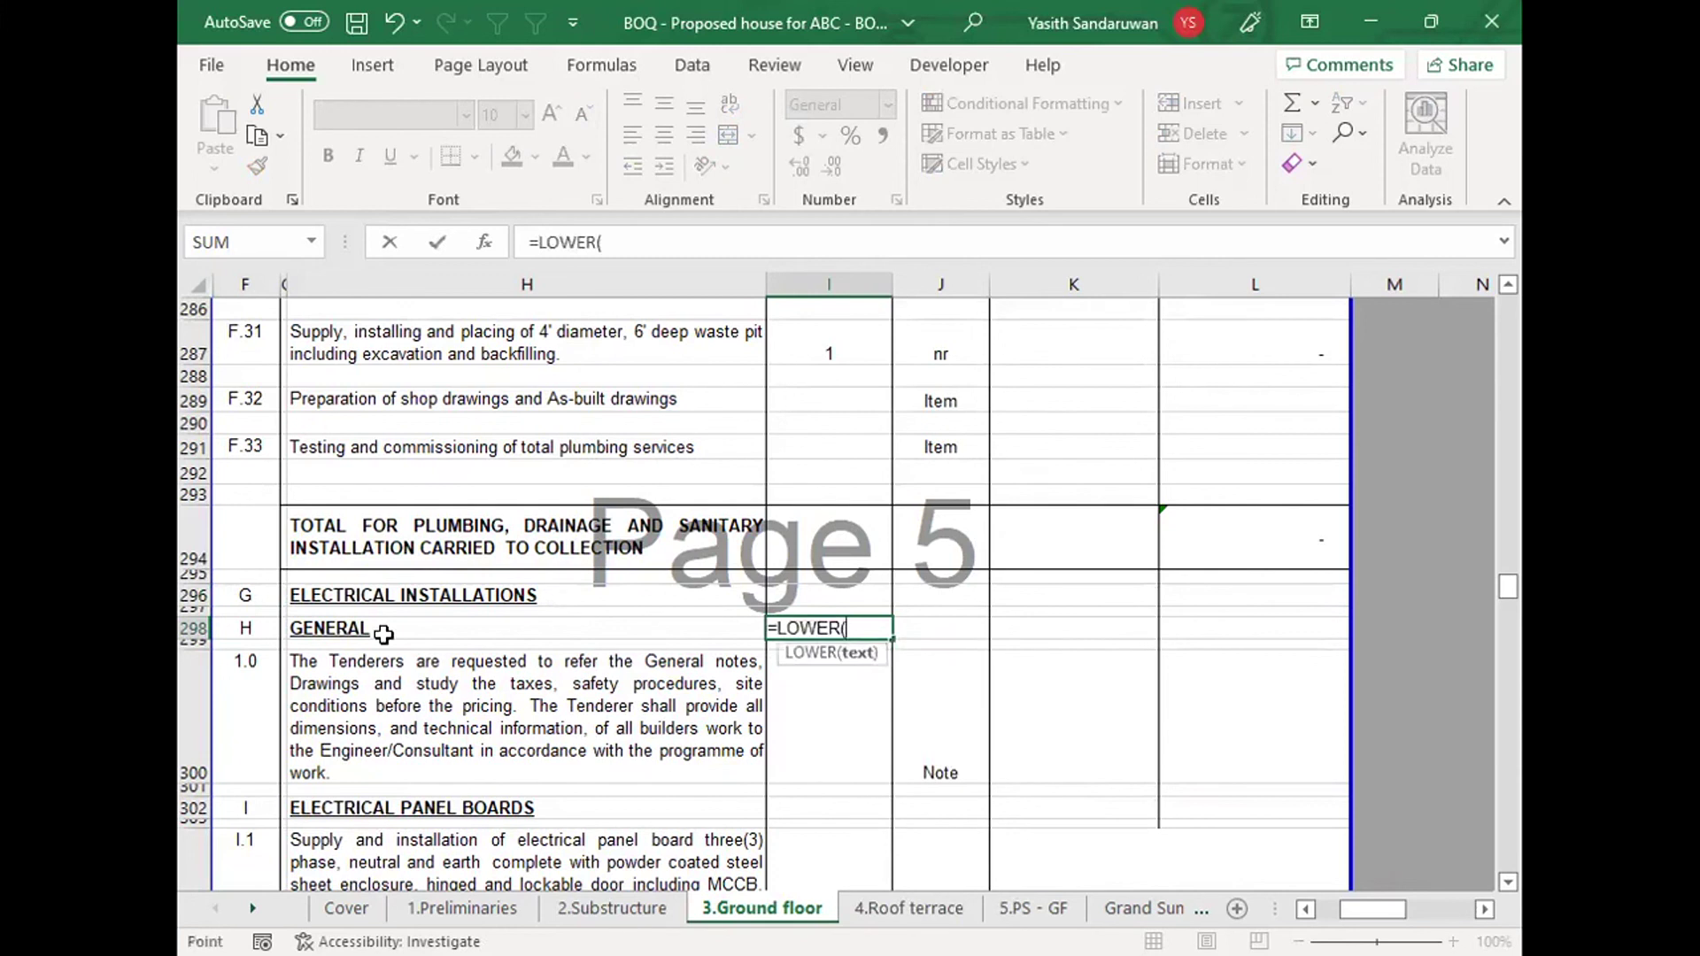
pyautogui.click(385, 631)
pyautogui.press('Return')
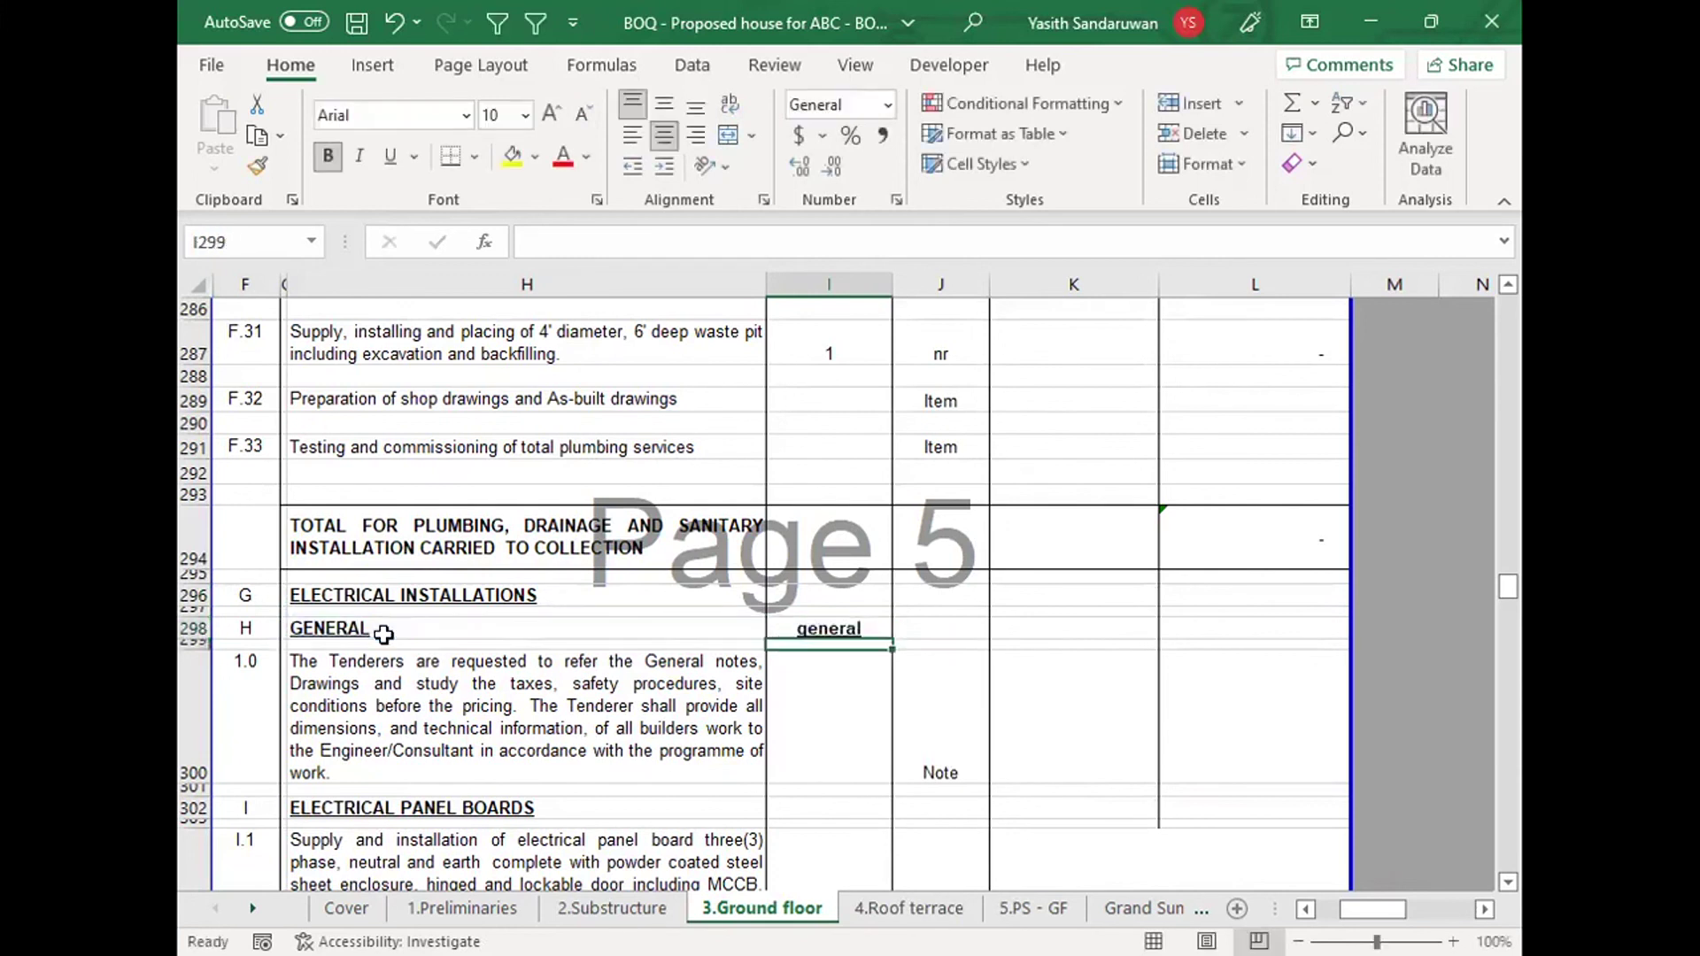
# Step: Copy the result in I298 over the GENERAL heading in H298 as values only, and clear I298
pyautogui.click(857, 622)
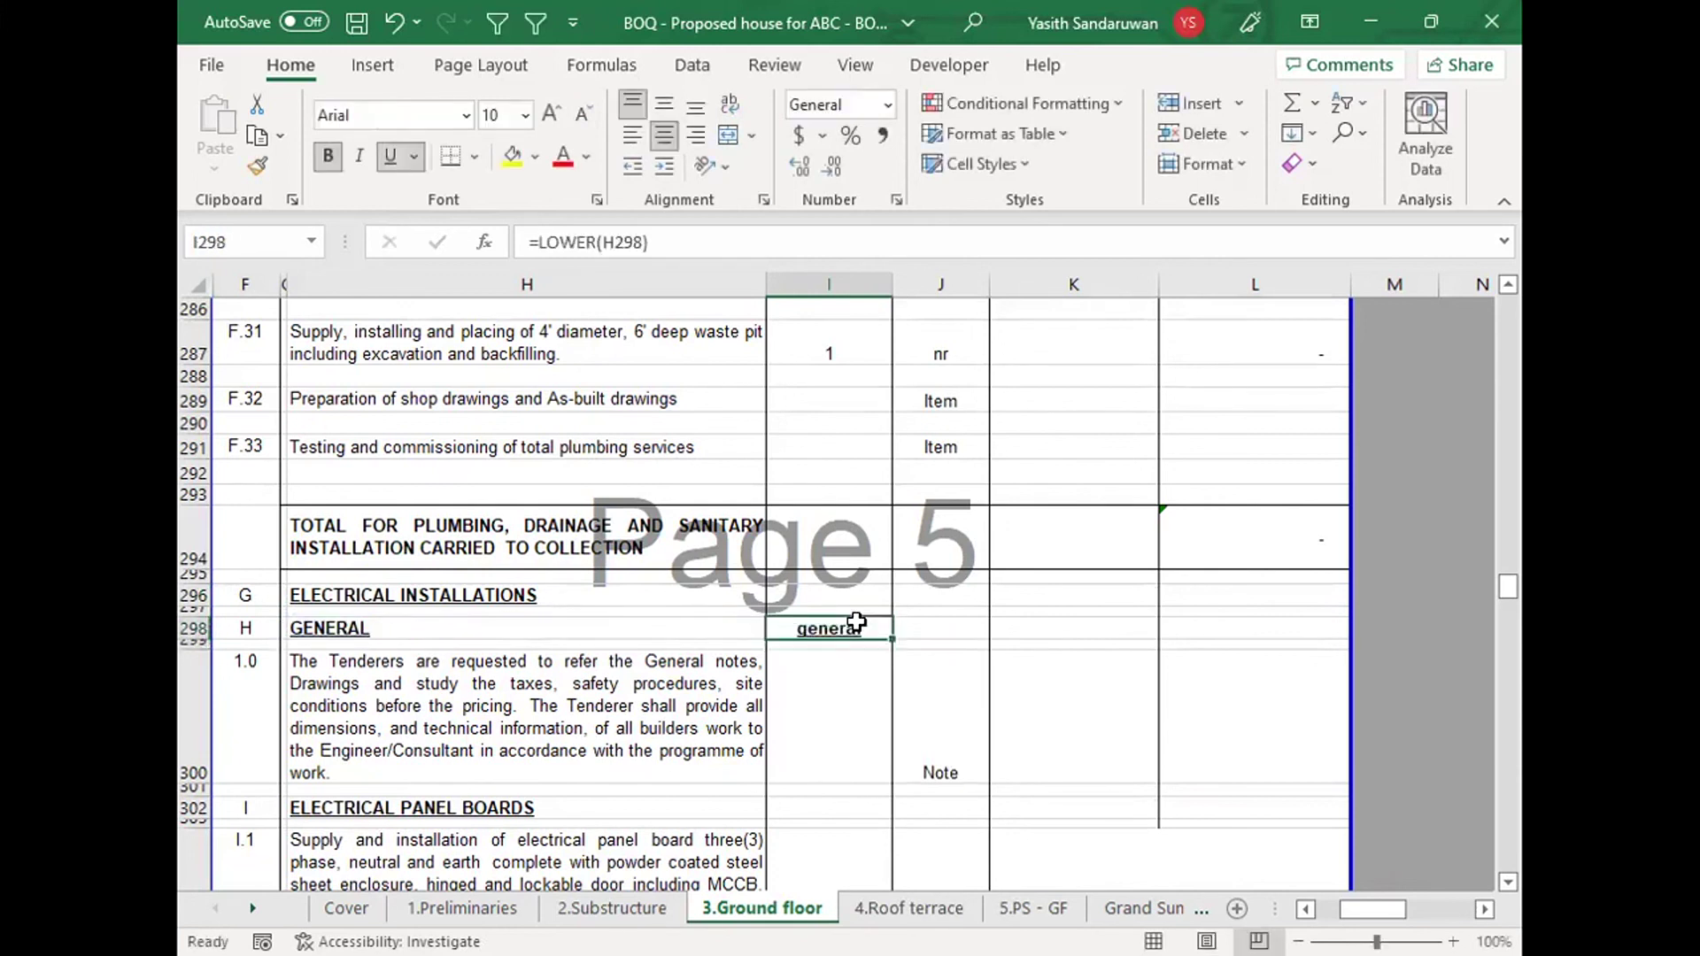
pyautogui.hotkey('ctrl', 'c')
pyautogui.click(328, 624)
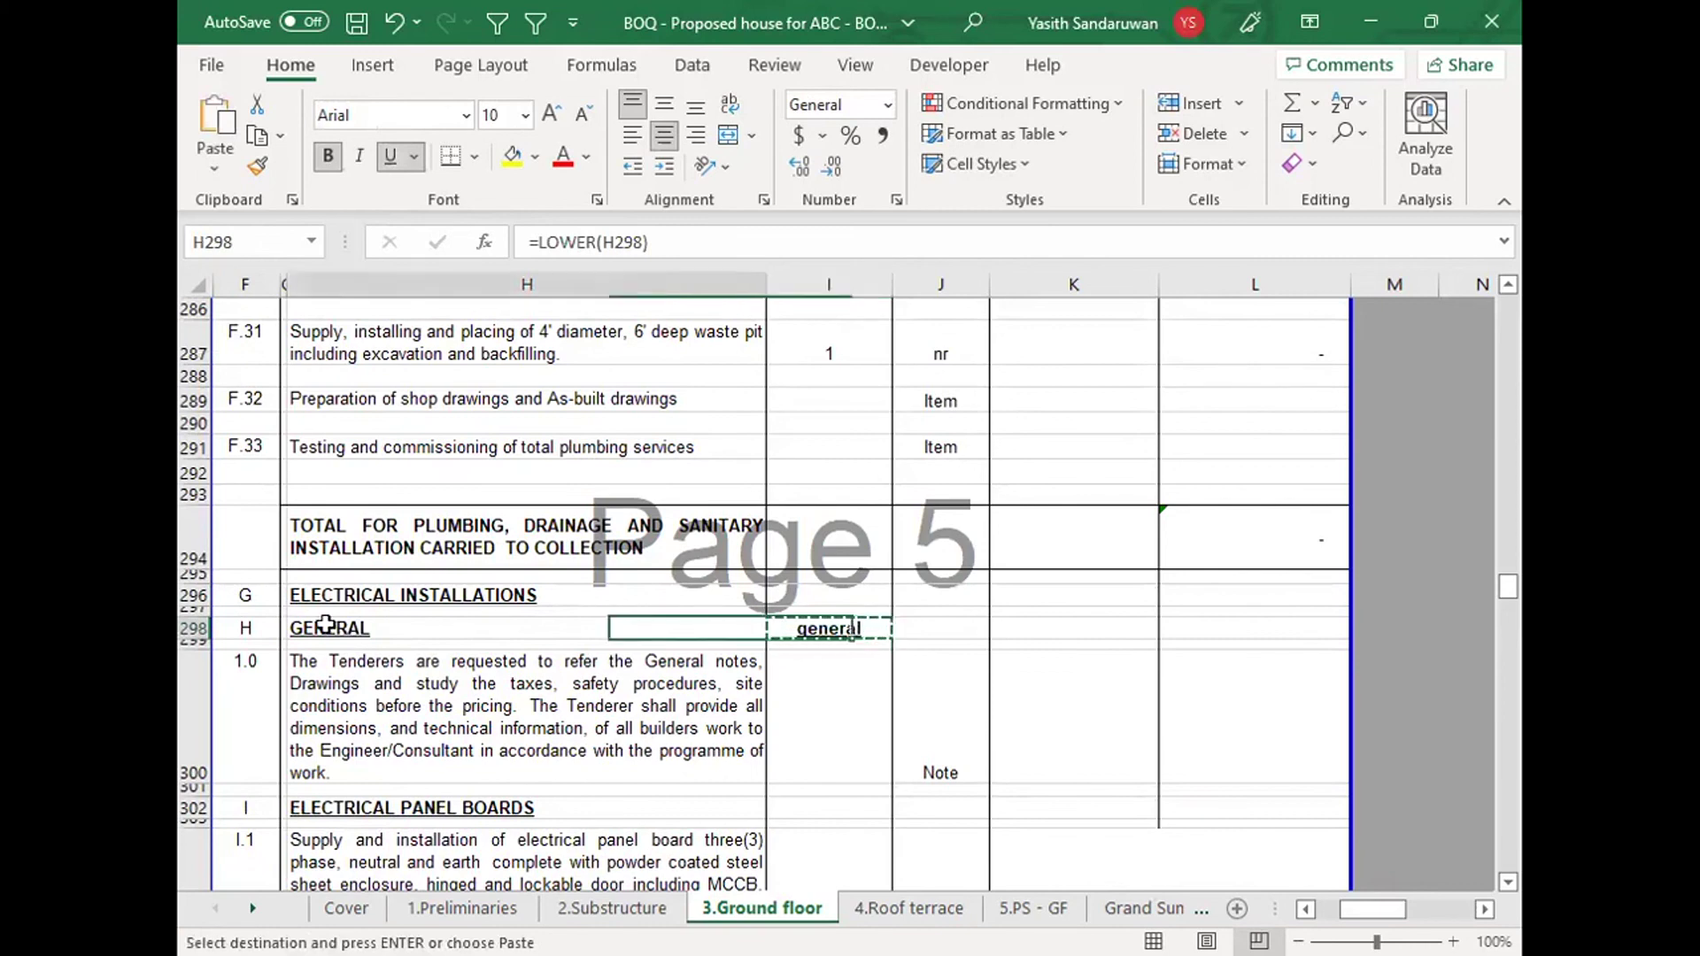
pyautogui.rightClick(328, 632)
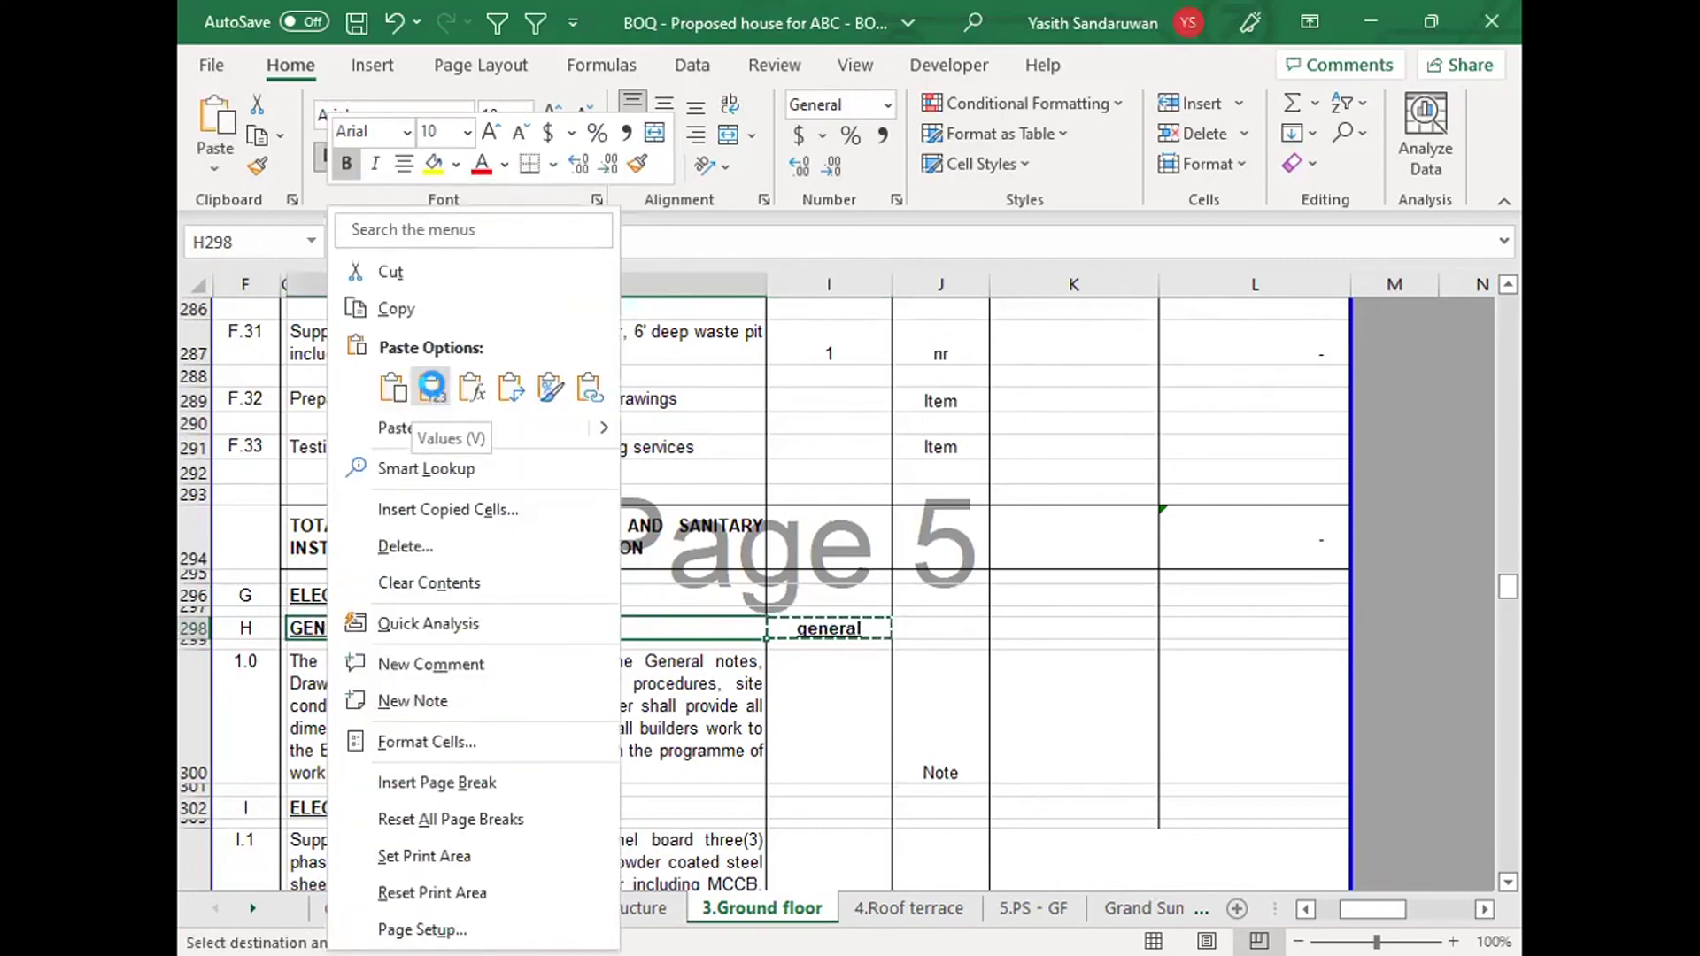
pyautogui.click(433, 390)
pyautogui.click(349, 736)
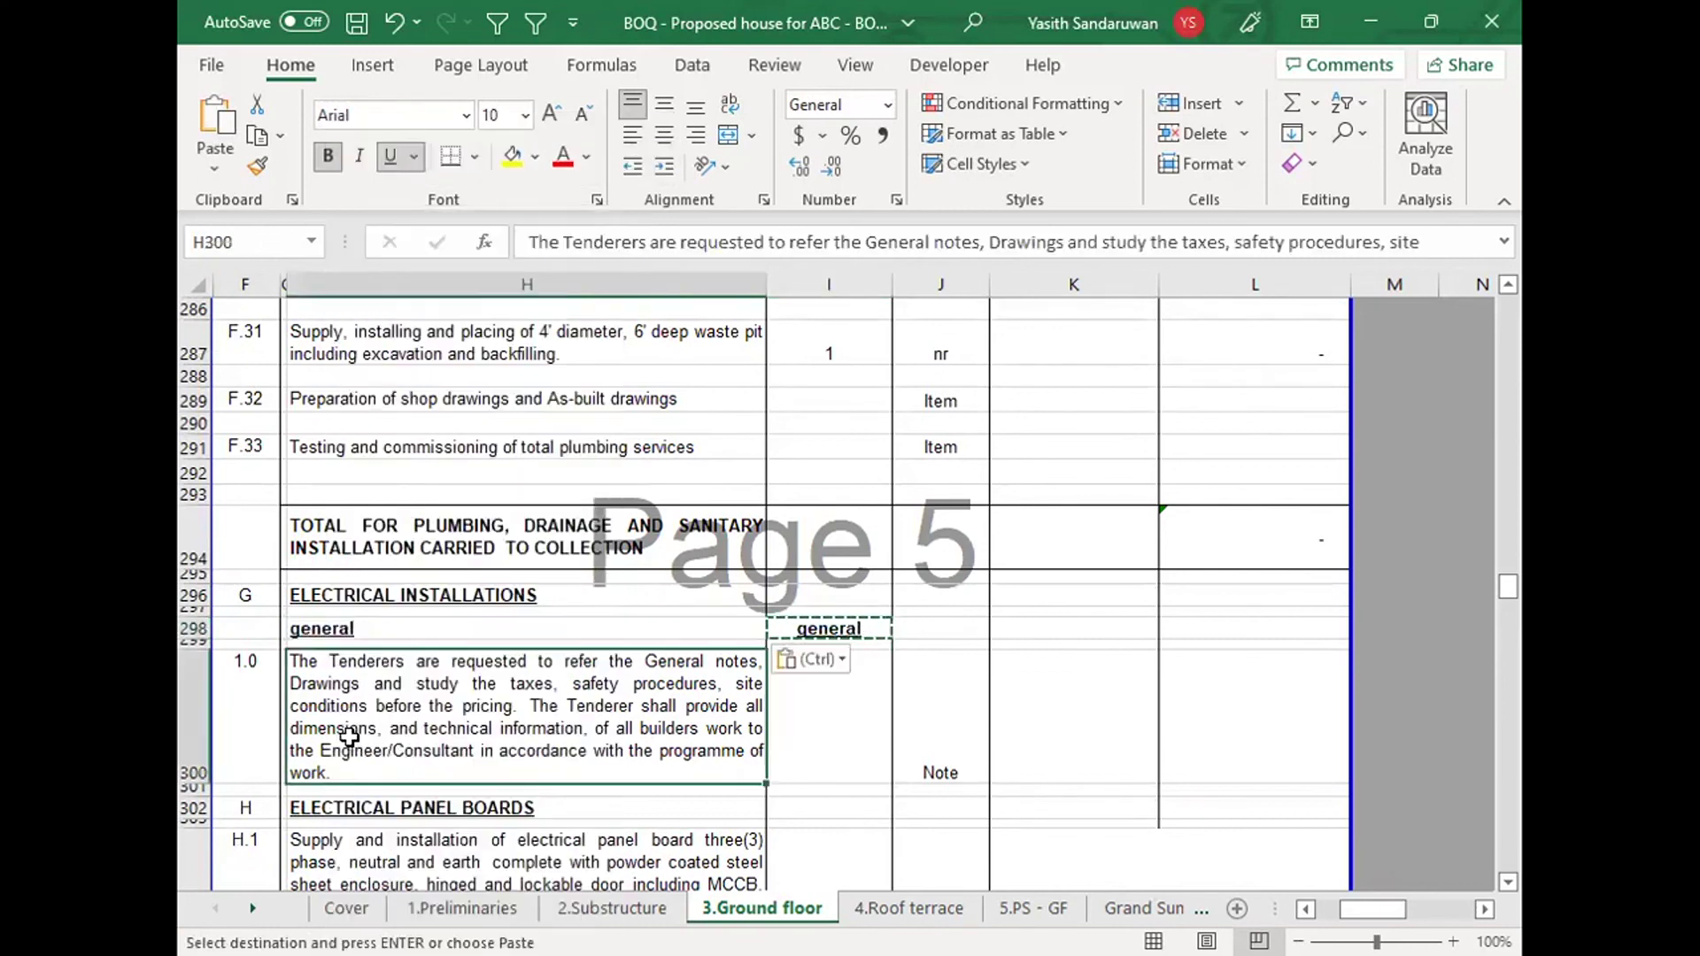
pyautogui.click(844, 627)
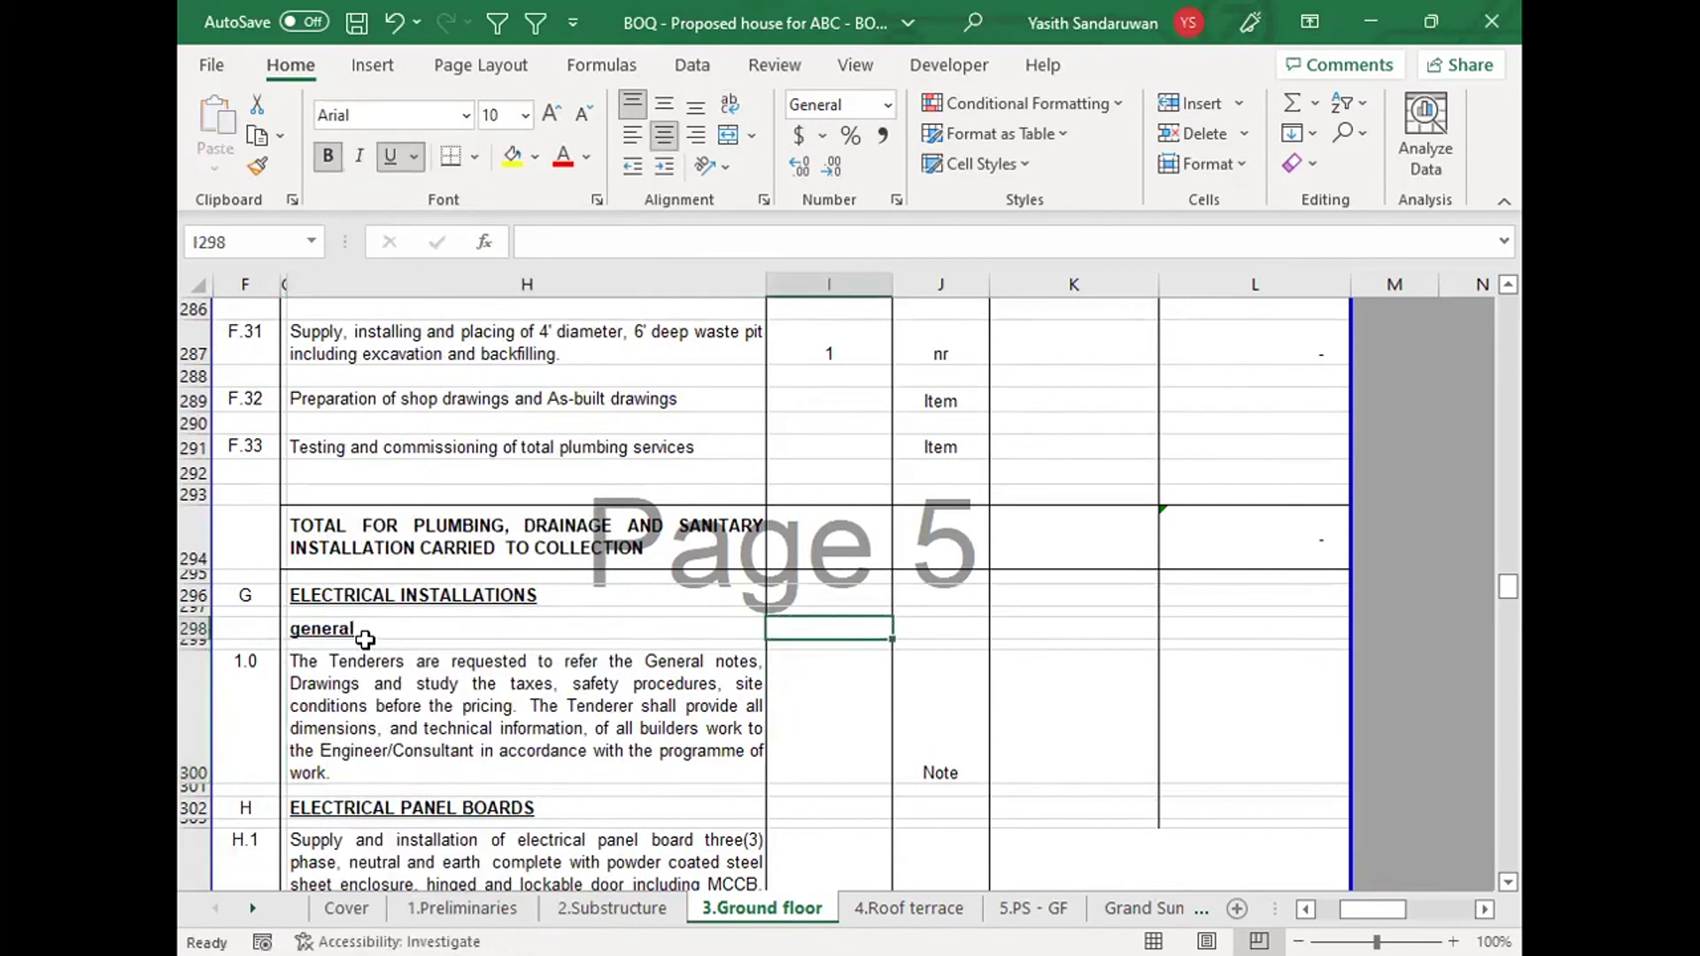
# Step: Capitalise the first letter of the heading in H298 so it reads General
pyautogui.click(307, 630)
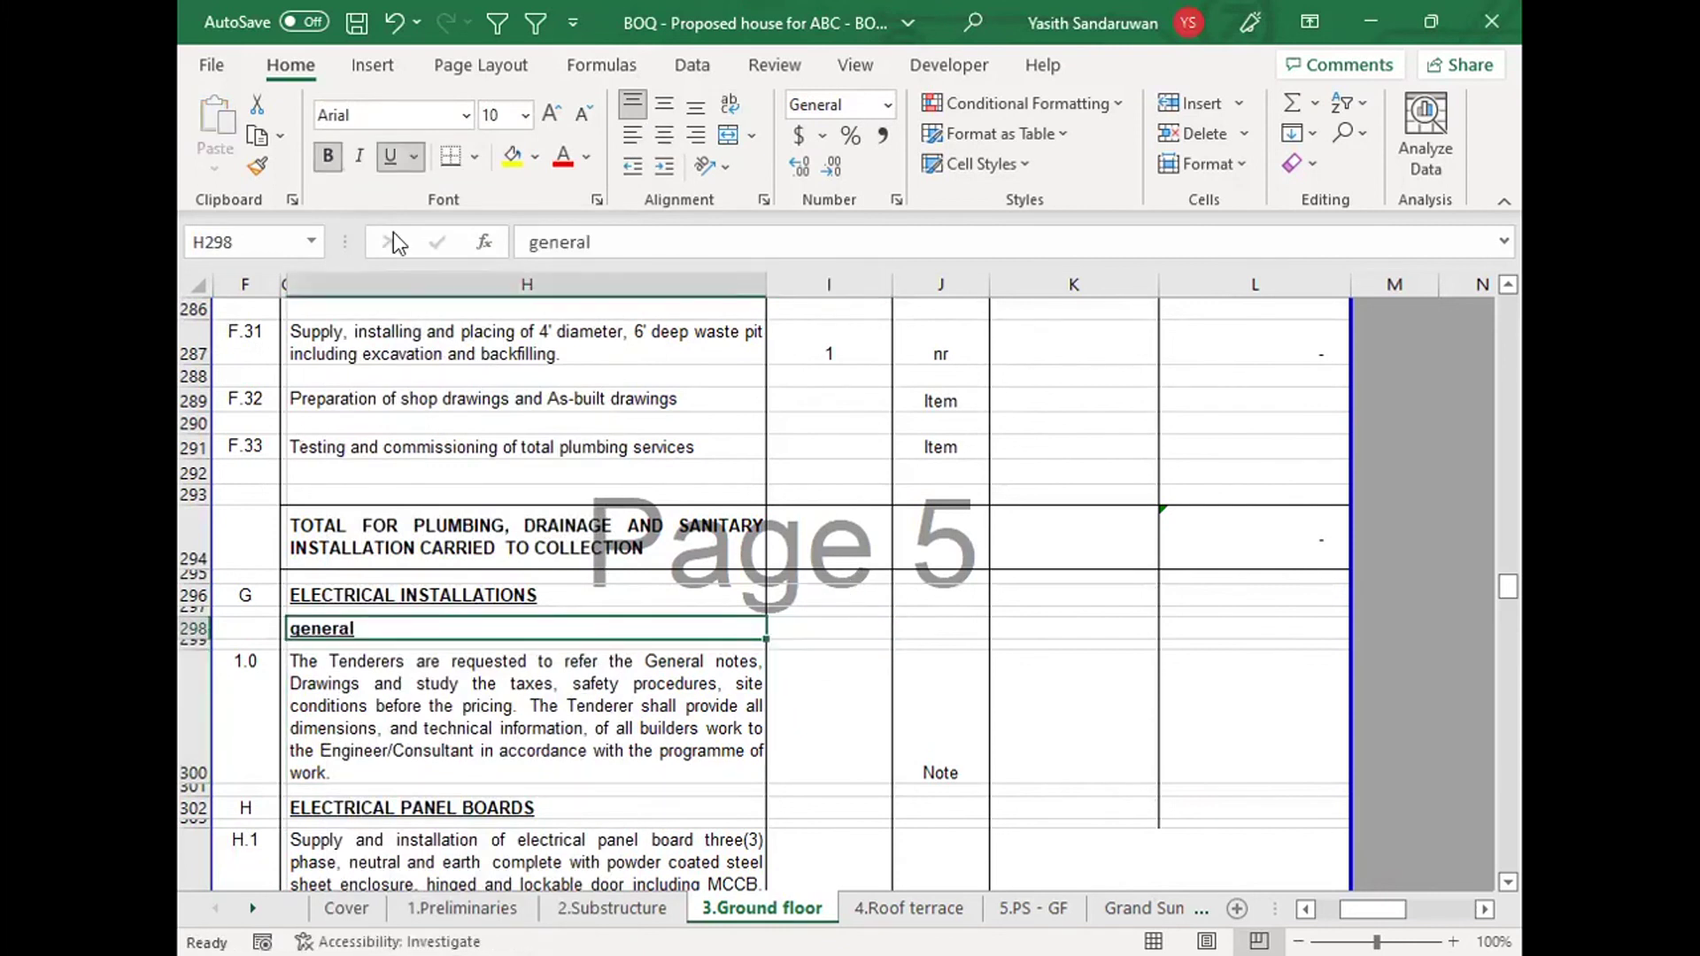
pyautogui.click(542, 239)
pyautogui.press('BackSpace')
pyautogui.write('G')
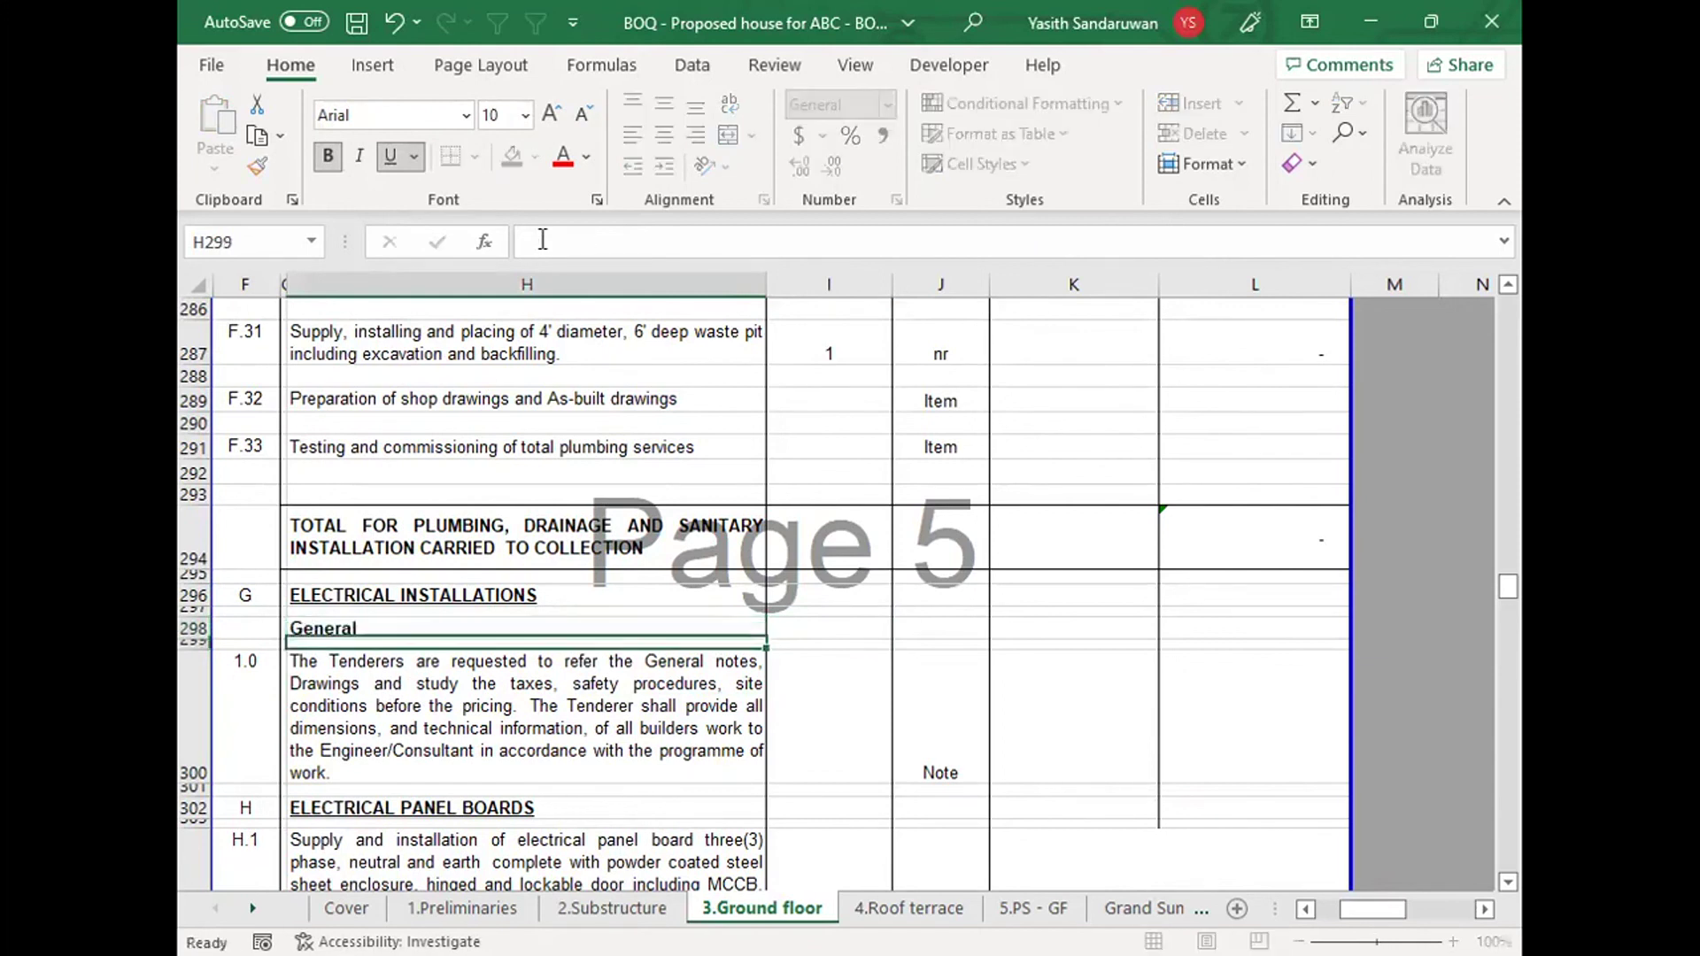
pyautogui.press('Return')
pyautogui.click(738, 310)
pyautogui.click(541, 760)
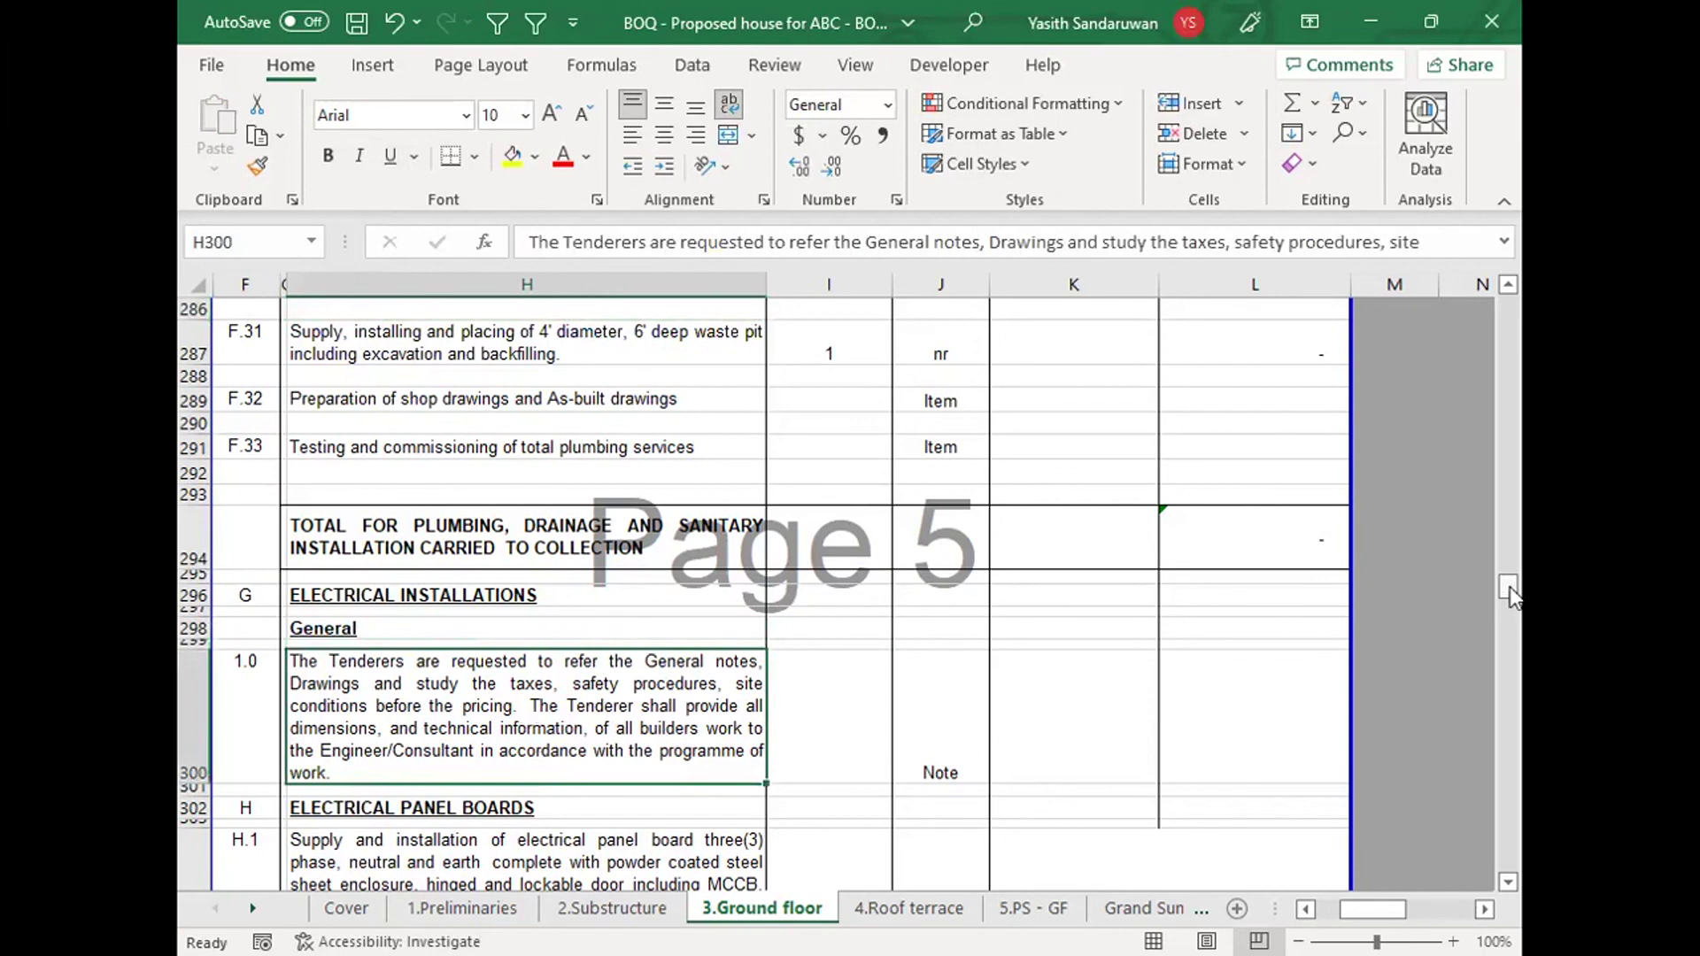
# Step: Insert five blank columns before the NO column in the 4.Roof terrace sheet
pyautogui.moveTo(1510, 594); pyautogui.dragTo(1521, 309)
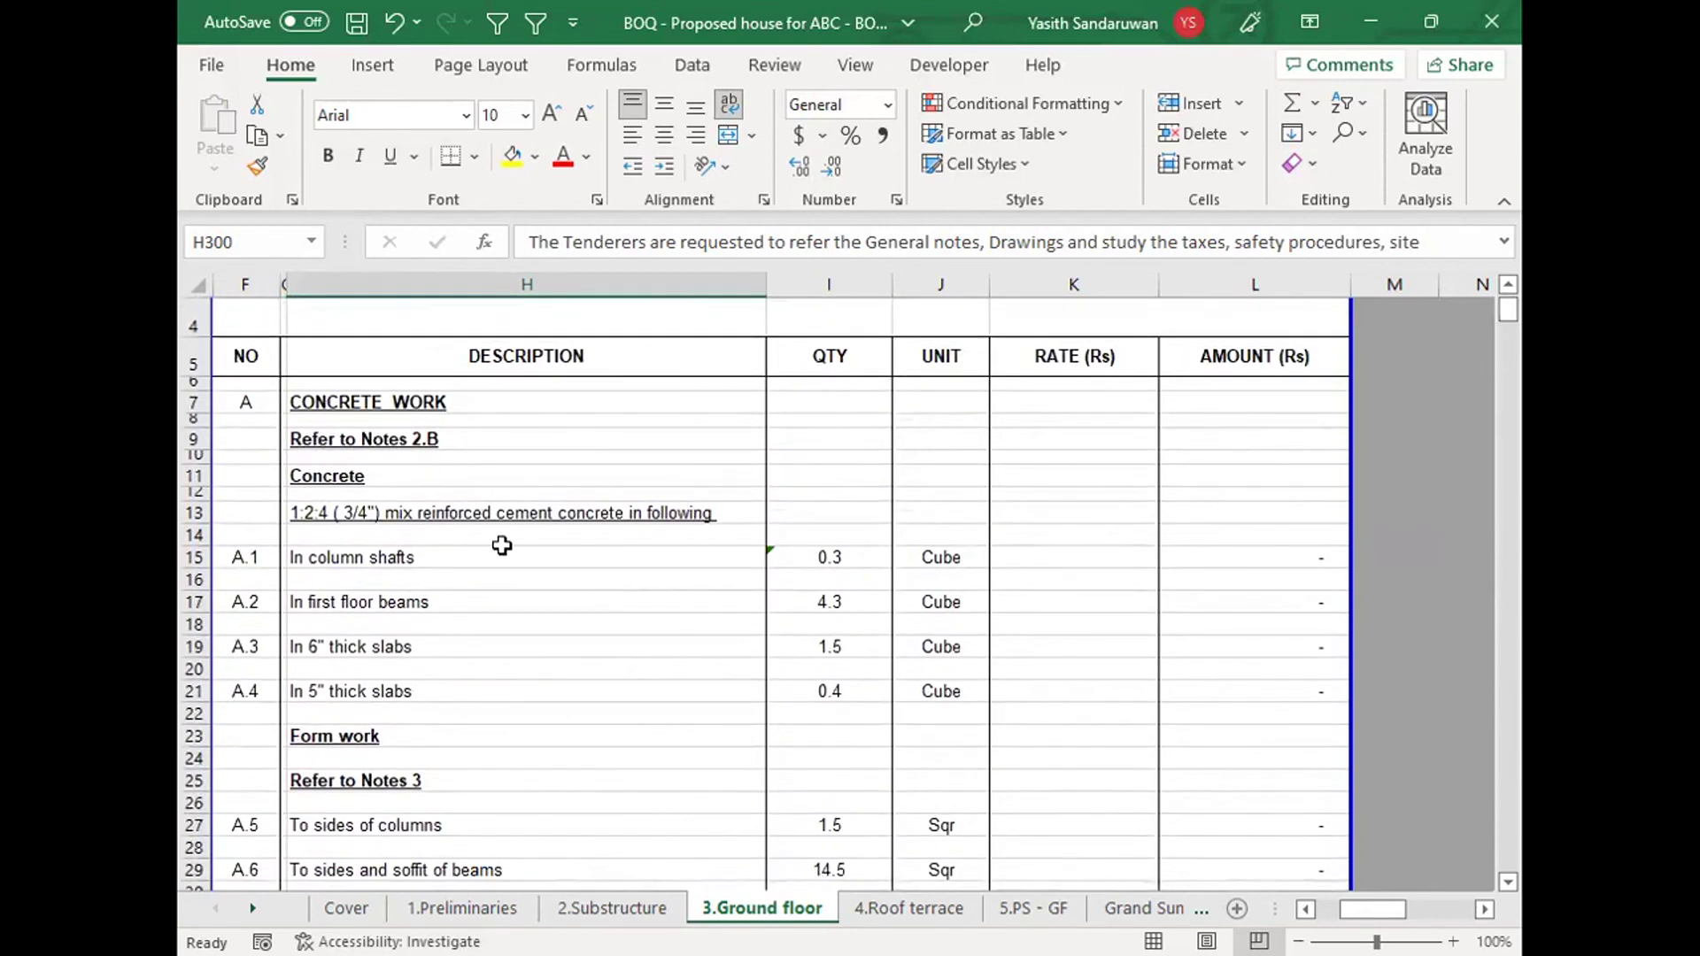
pyautogui.click(896, 910)
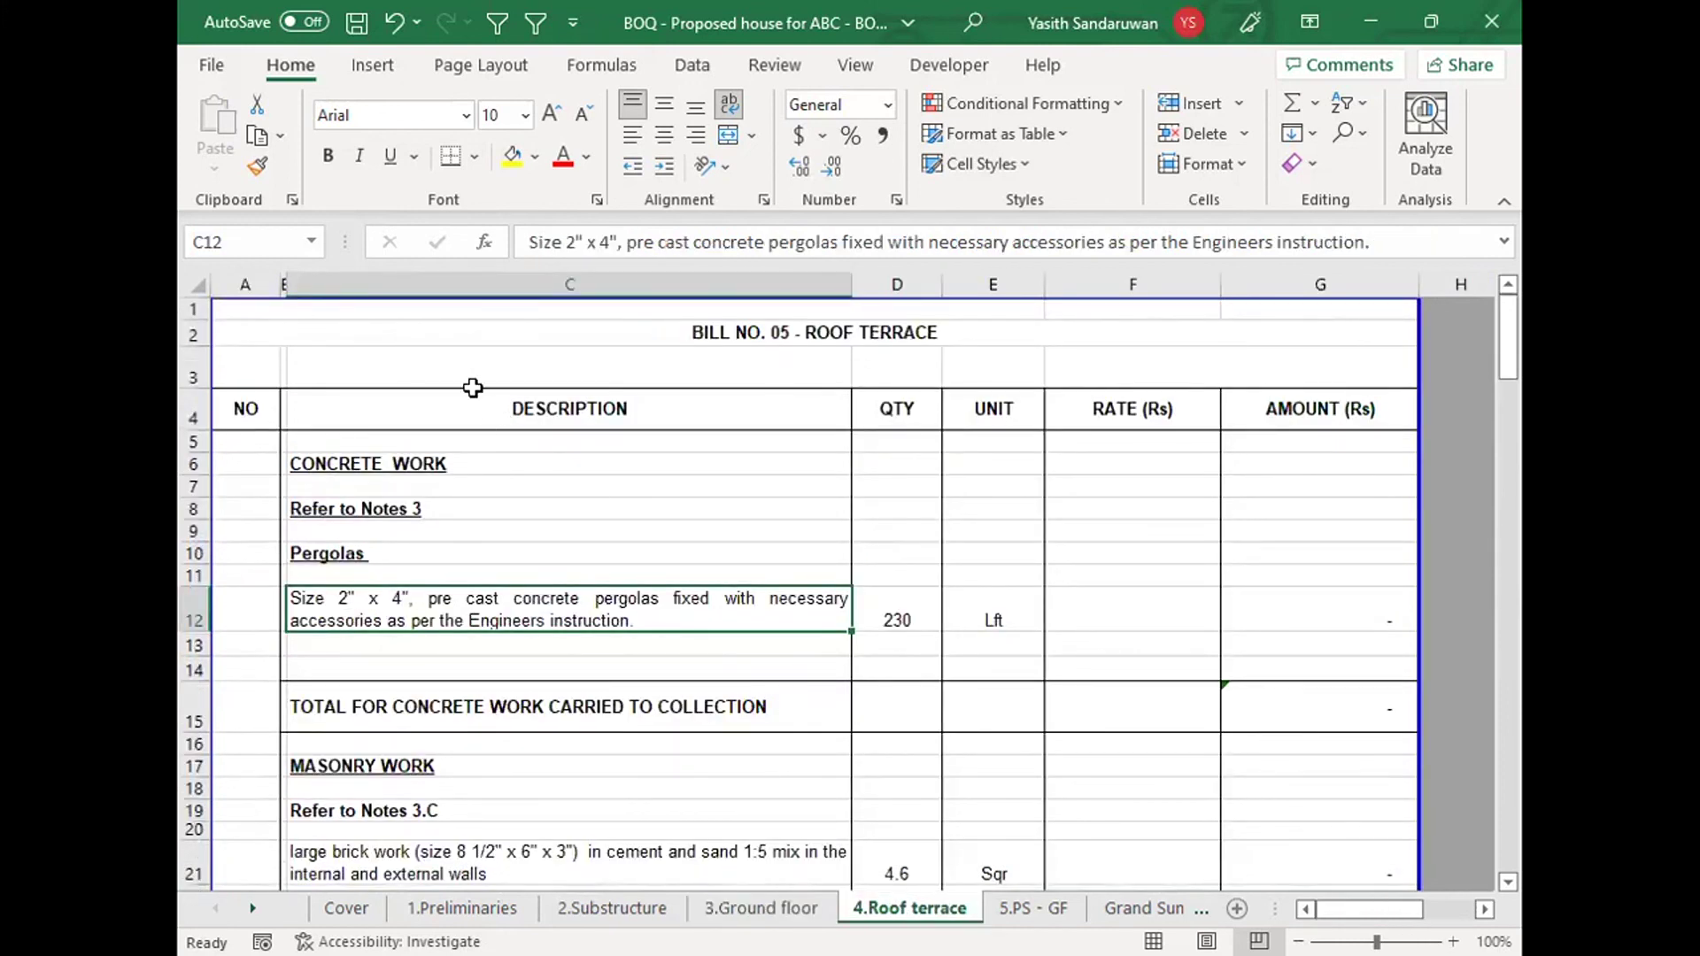
pyautogui.click(246, 278)
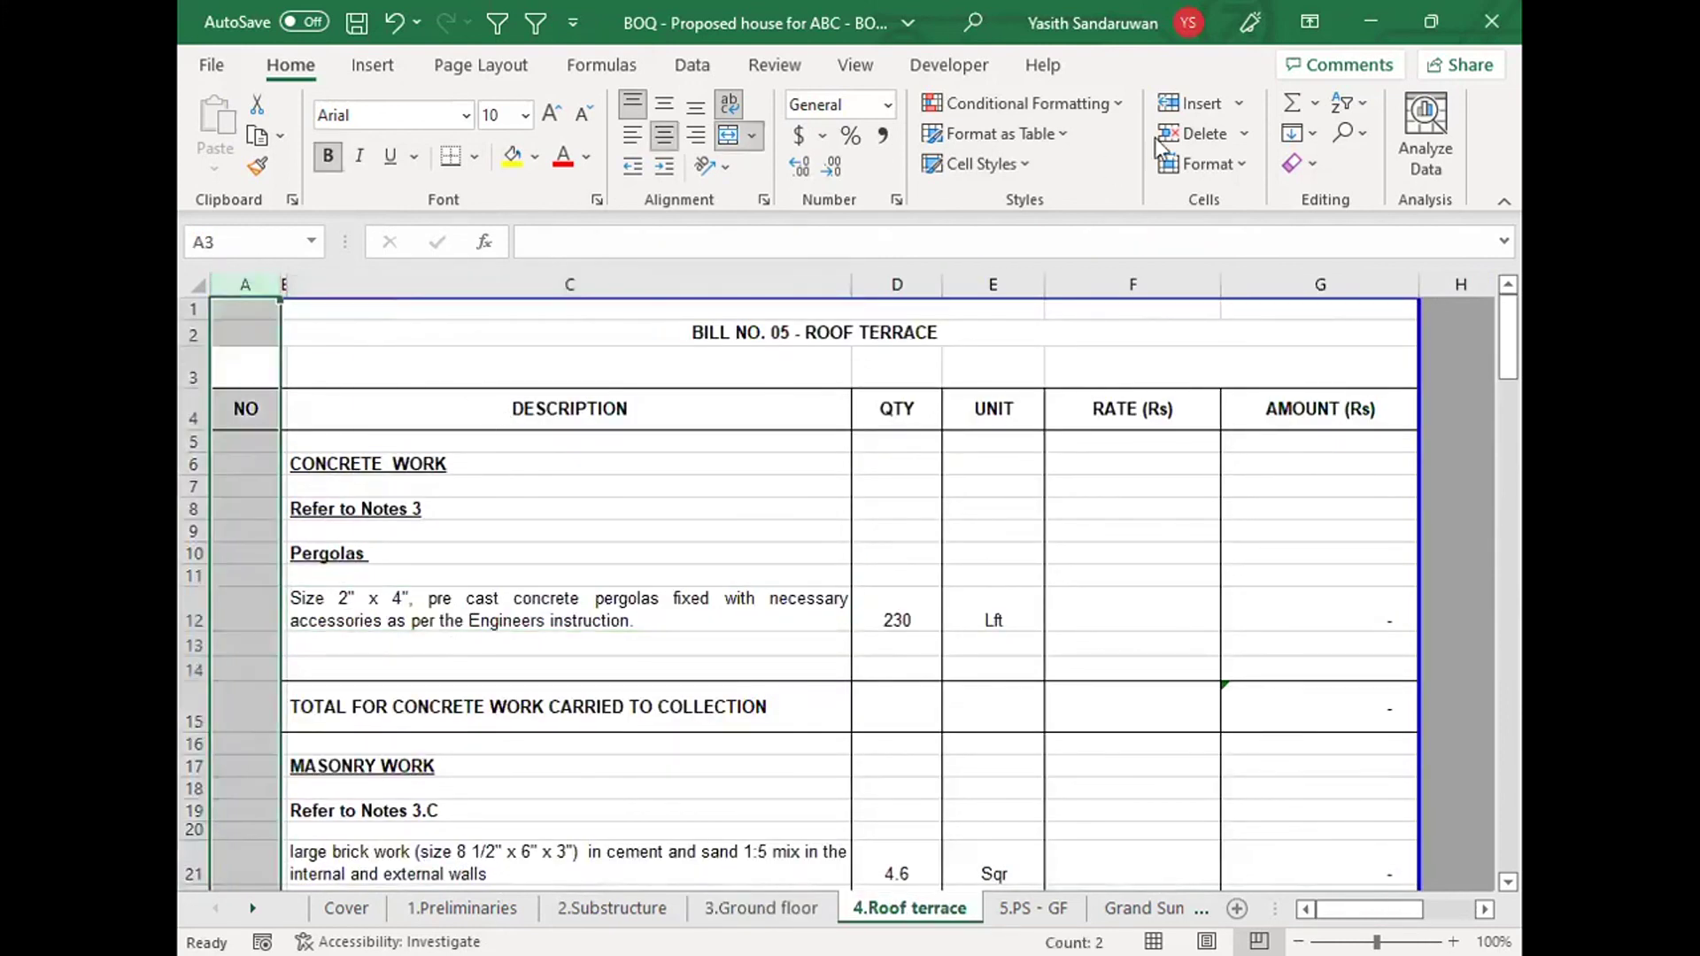
pyautogui.click(1192, 103)
pyautogui.click(1192, 103)
pyautogui.click(1192, 102)
pyautogui.click(1192, 102)
pyautogui.click(1192, 103)
pyautogui.click(429, 547)
# Step: Copy the numbering formulas in A6:F6 of 2.Substructure to cell A6 of 4.Roof terrace
pyautogui.click(611, 908)
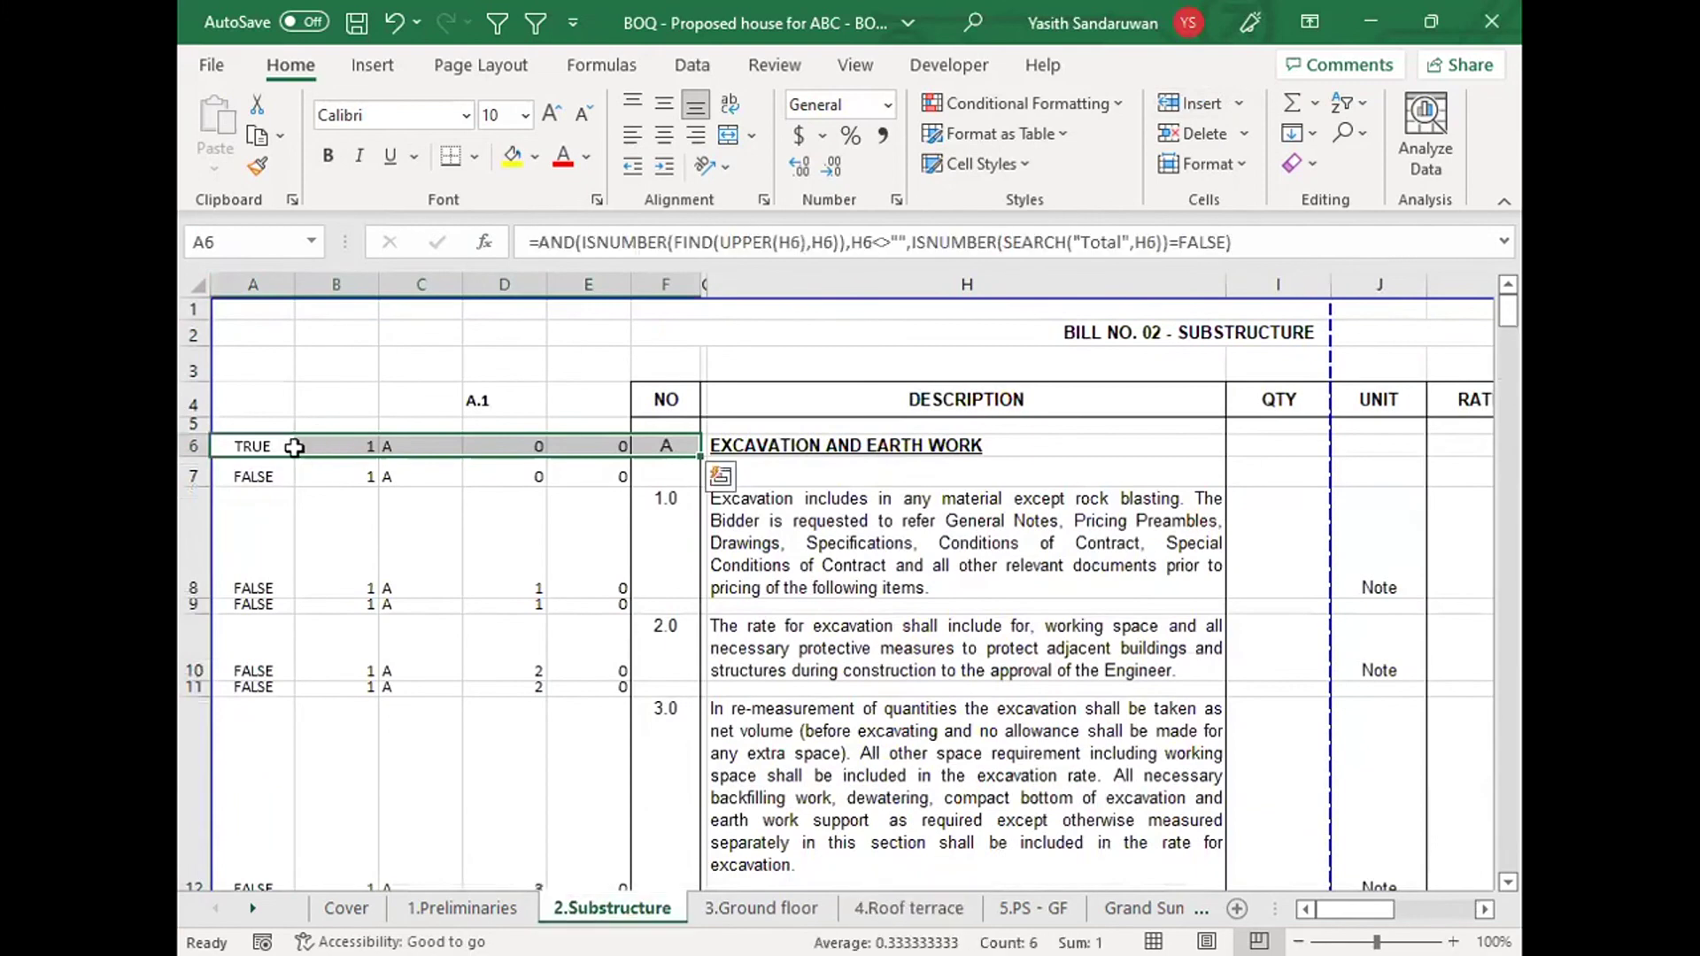
pyautogui.hotkey('ctrl', 'c')
pyautogui.click(909, 907)
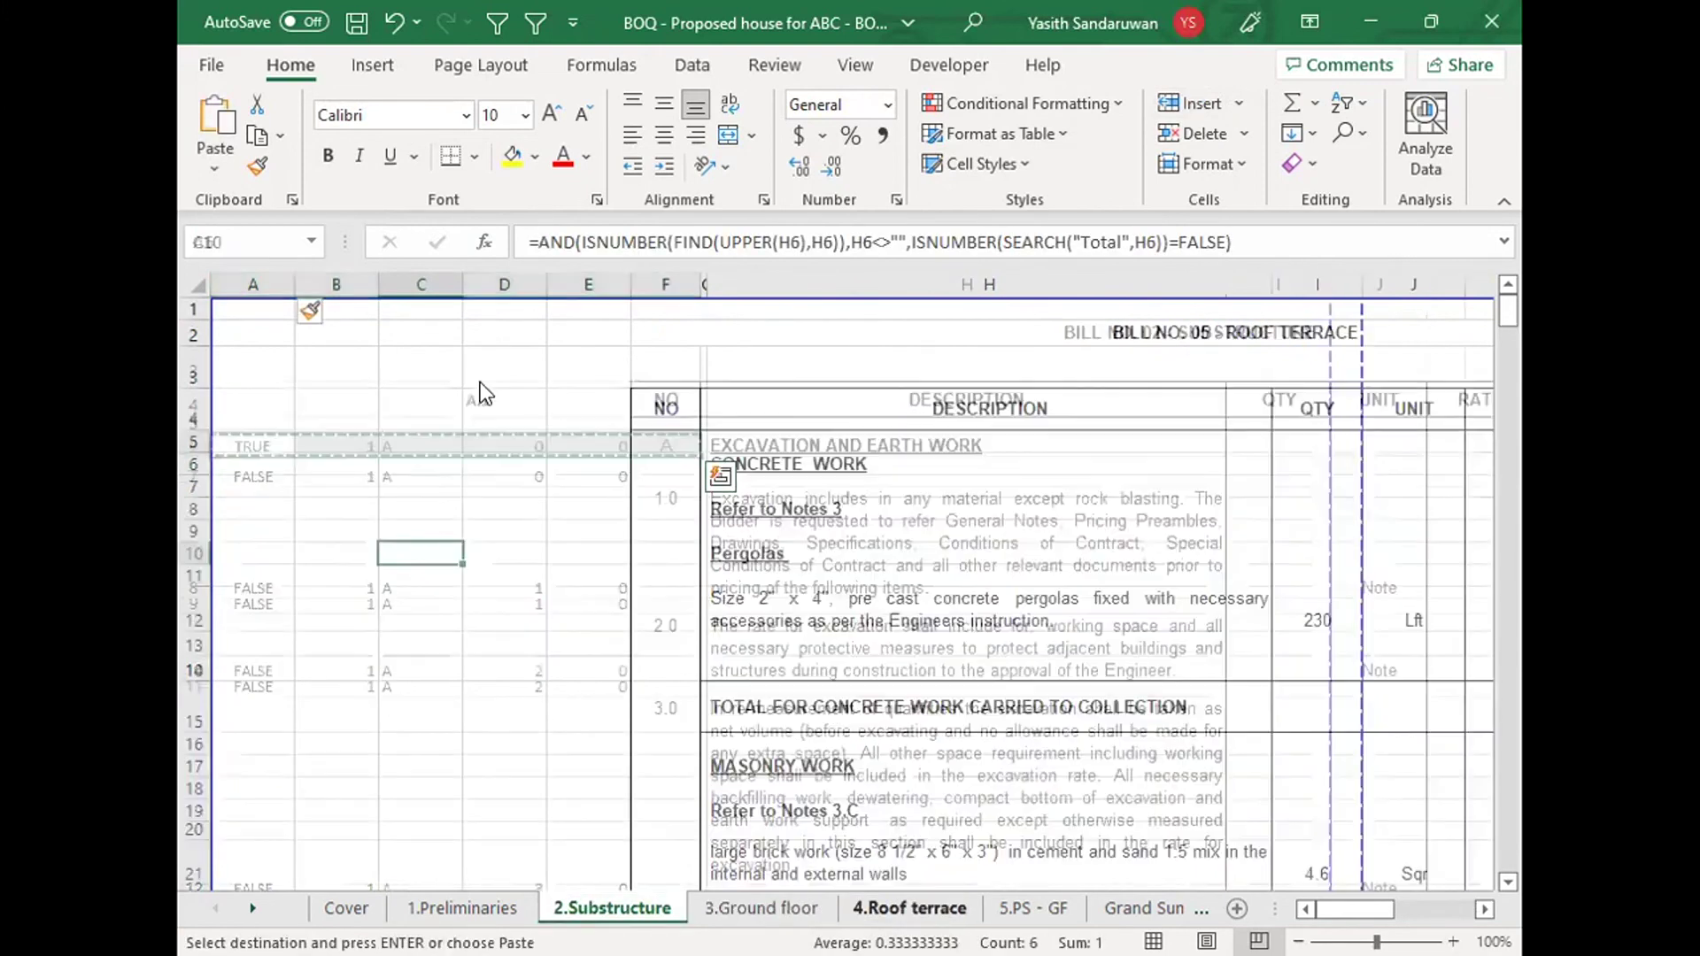
pyautogui.click(255, 464)
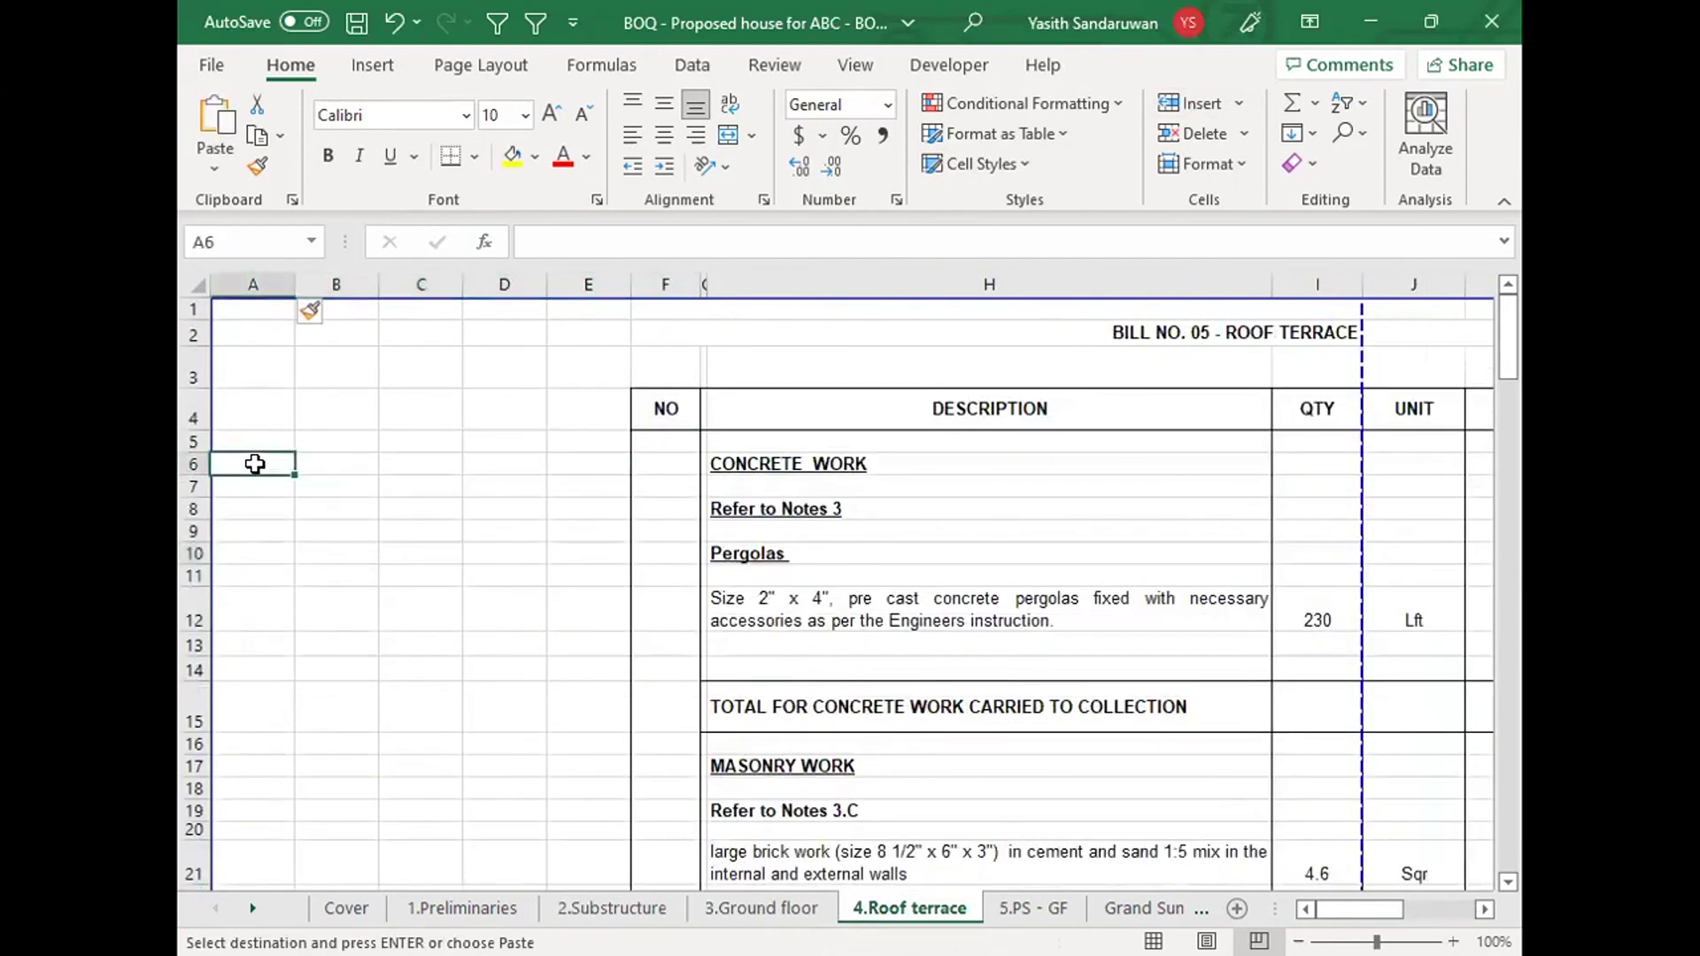
pyautogui.hotkey('ctrl', 'v')
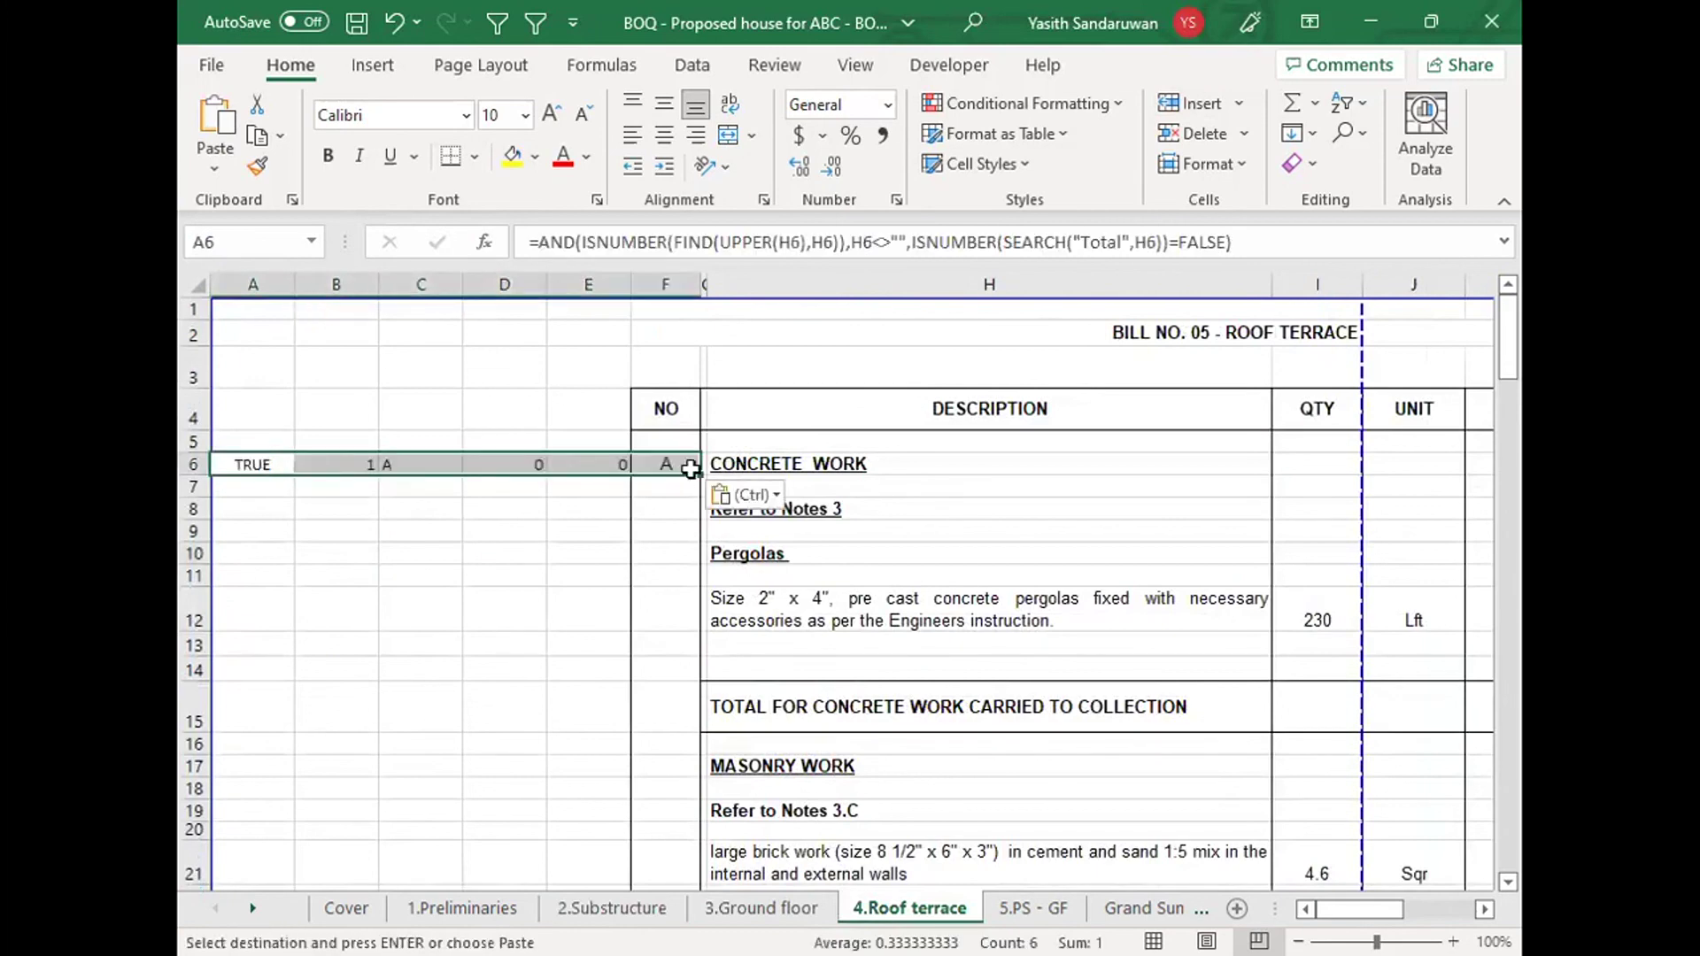
# Step: Fill the A6:F6 formulas down to row 81 in 4.Roof terrace and hide helper columns A to E
pyautogui.moveTo(702, 474); pyautogui.dragTo(698, 419)
pyautogui.click(571, 517)
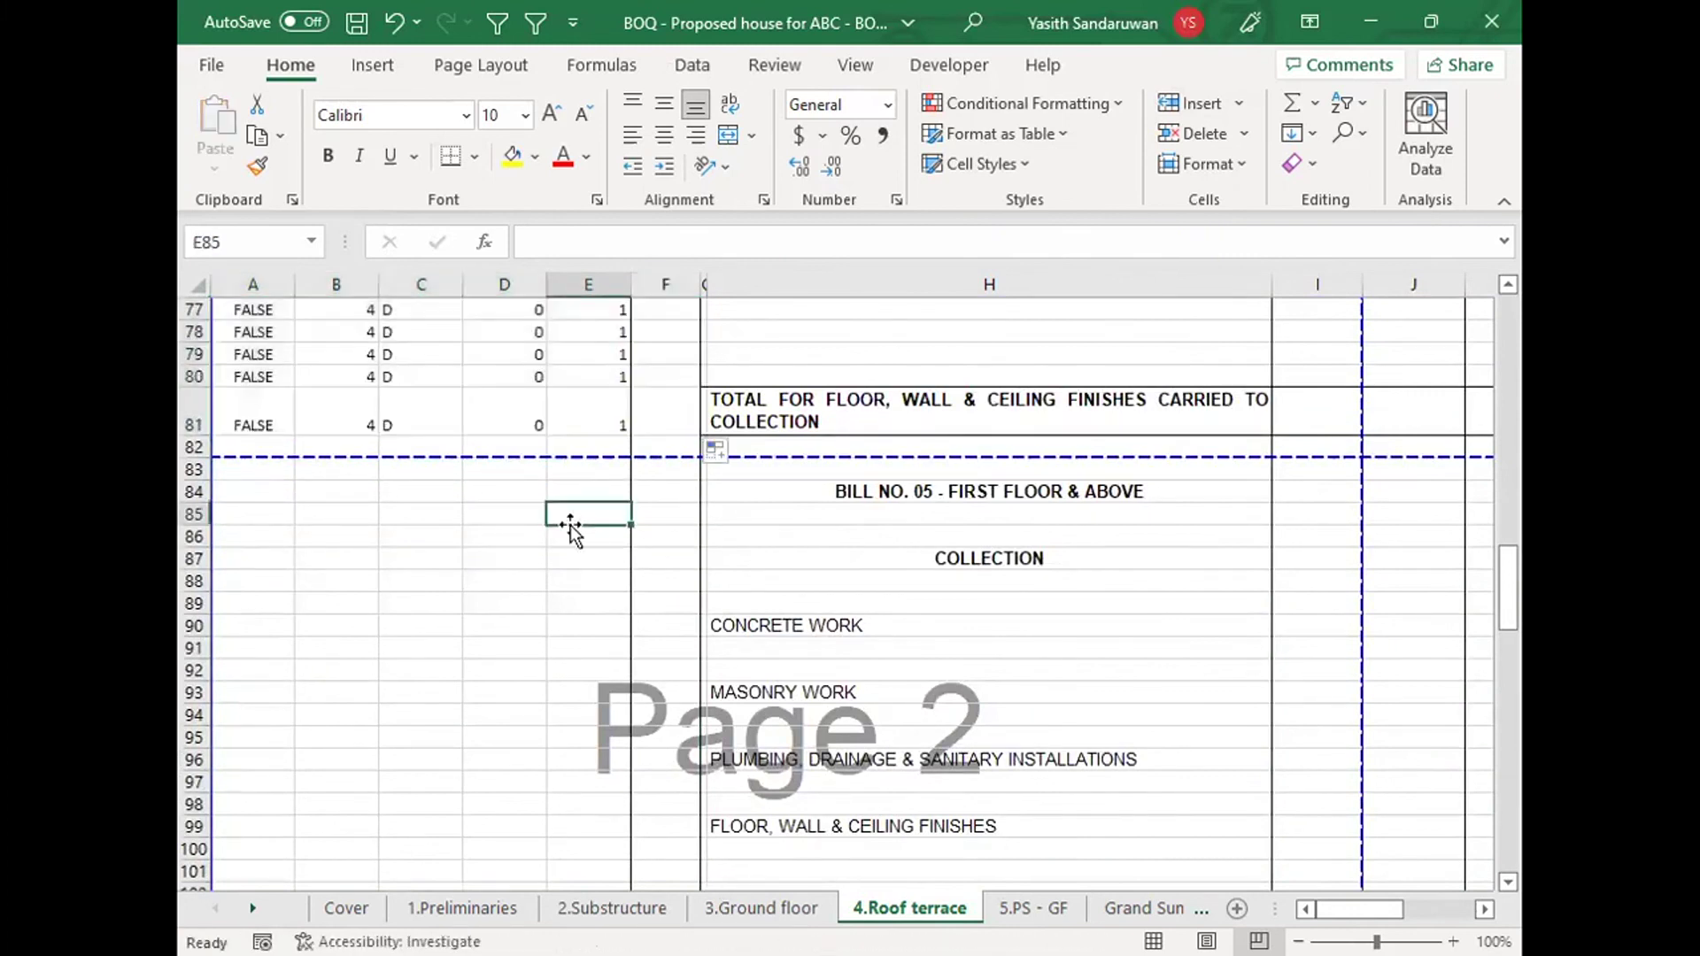
pyautogui.moveTo(611, 283); pyautogui.dragTo(268, 283)
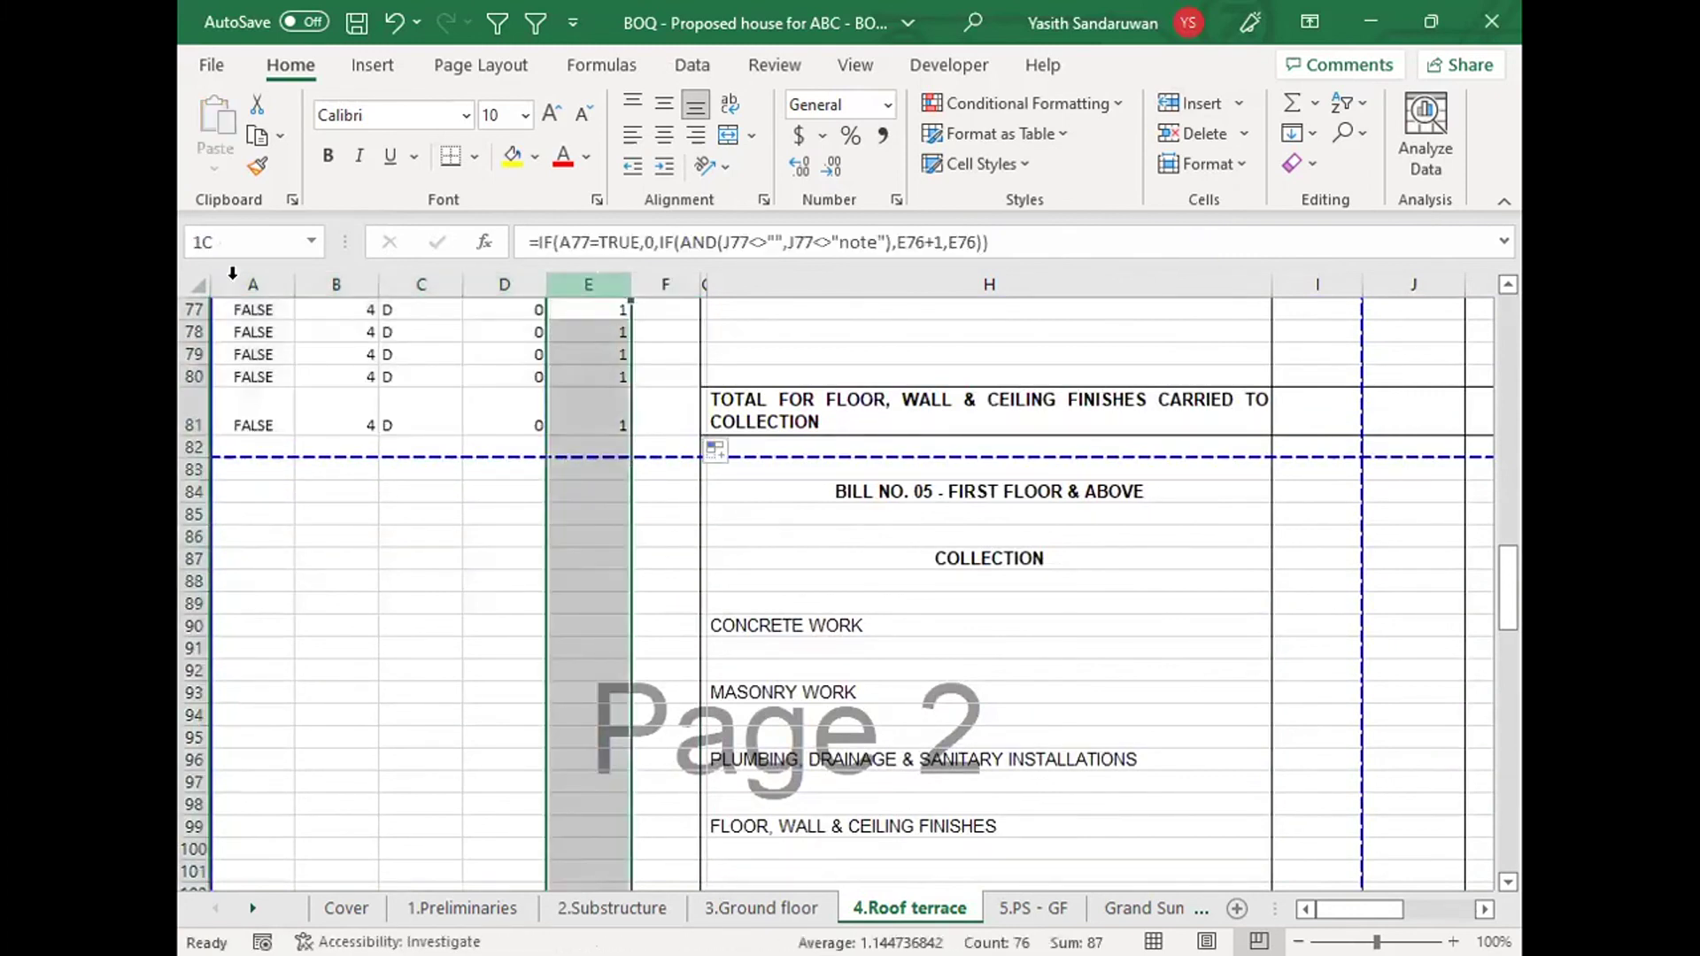
pyautogui.rightClick(235, 282)
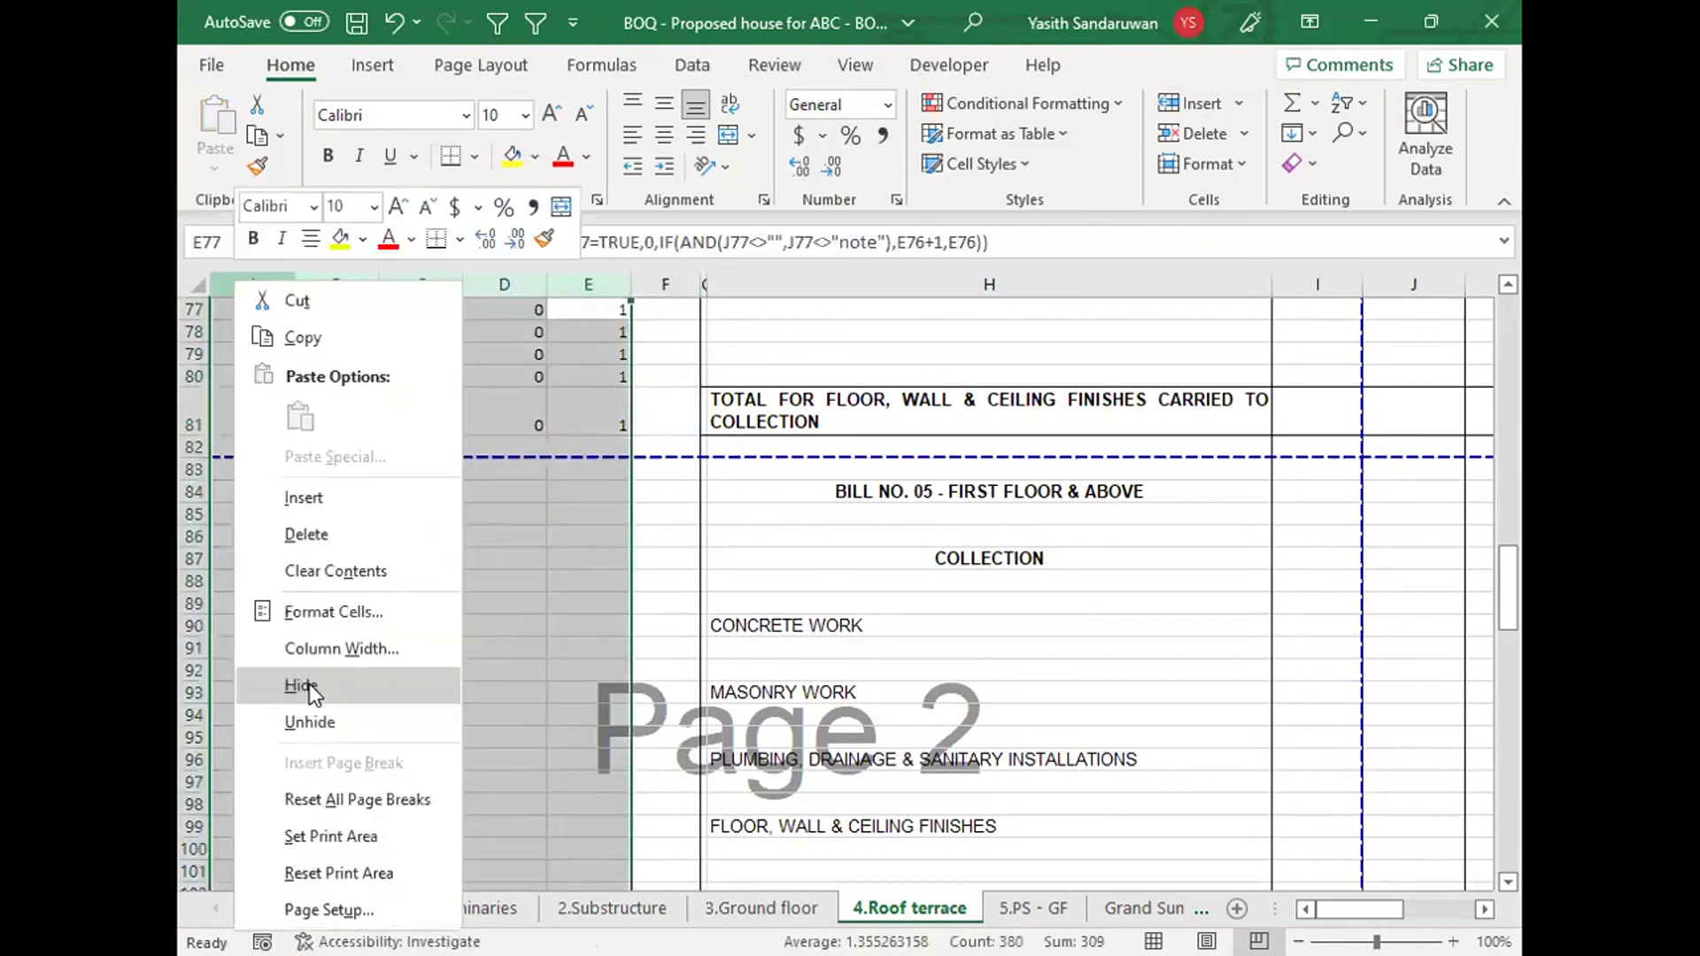
pyautogui.click(310, 684)
pyautogui.click(567, 671)
# Step: Check the section letters and item numbers throughout the 4.Roof terrace bill
pyautogui.moveTo(1507, 604); pyautogui.dragTo(1521, 295)
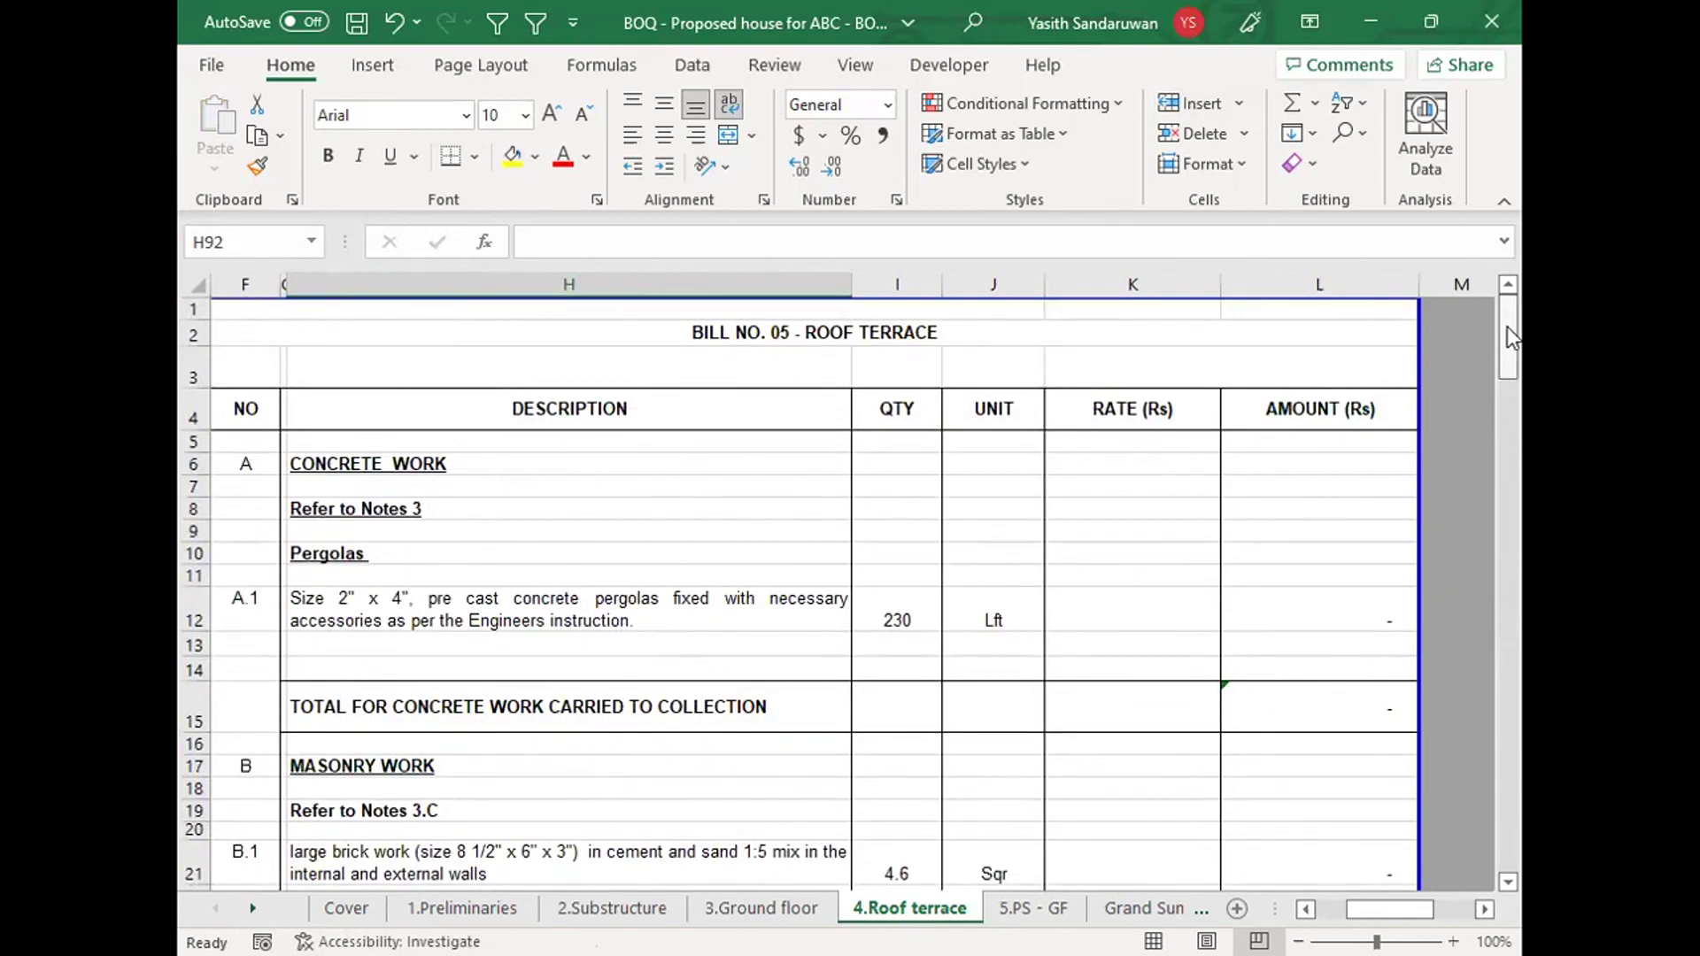
pyautogui.moveTo(1507, 327); pyautogui.dragTo(1513, 499)
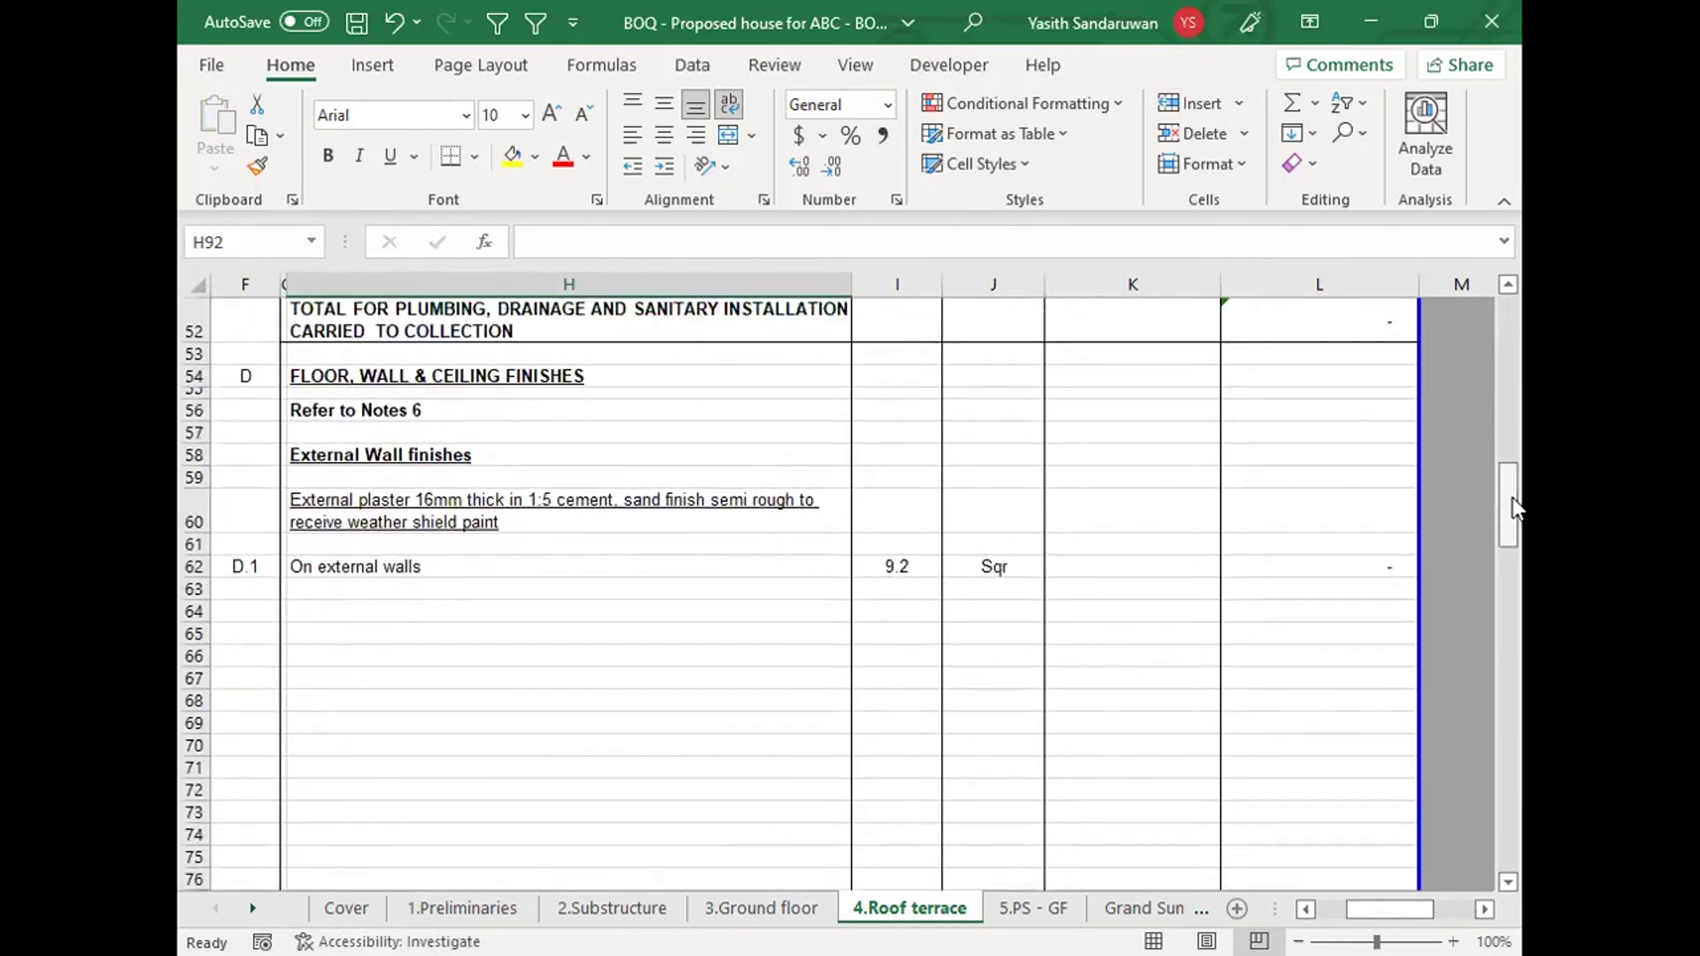
pyautogui.moveTo(1512, 497); pyautogui.dragTo(1516, 360)
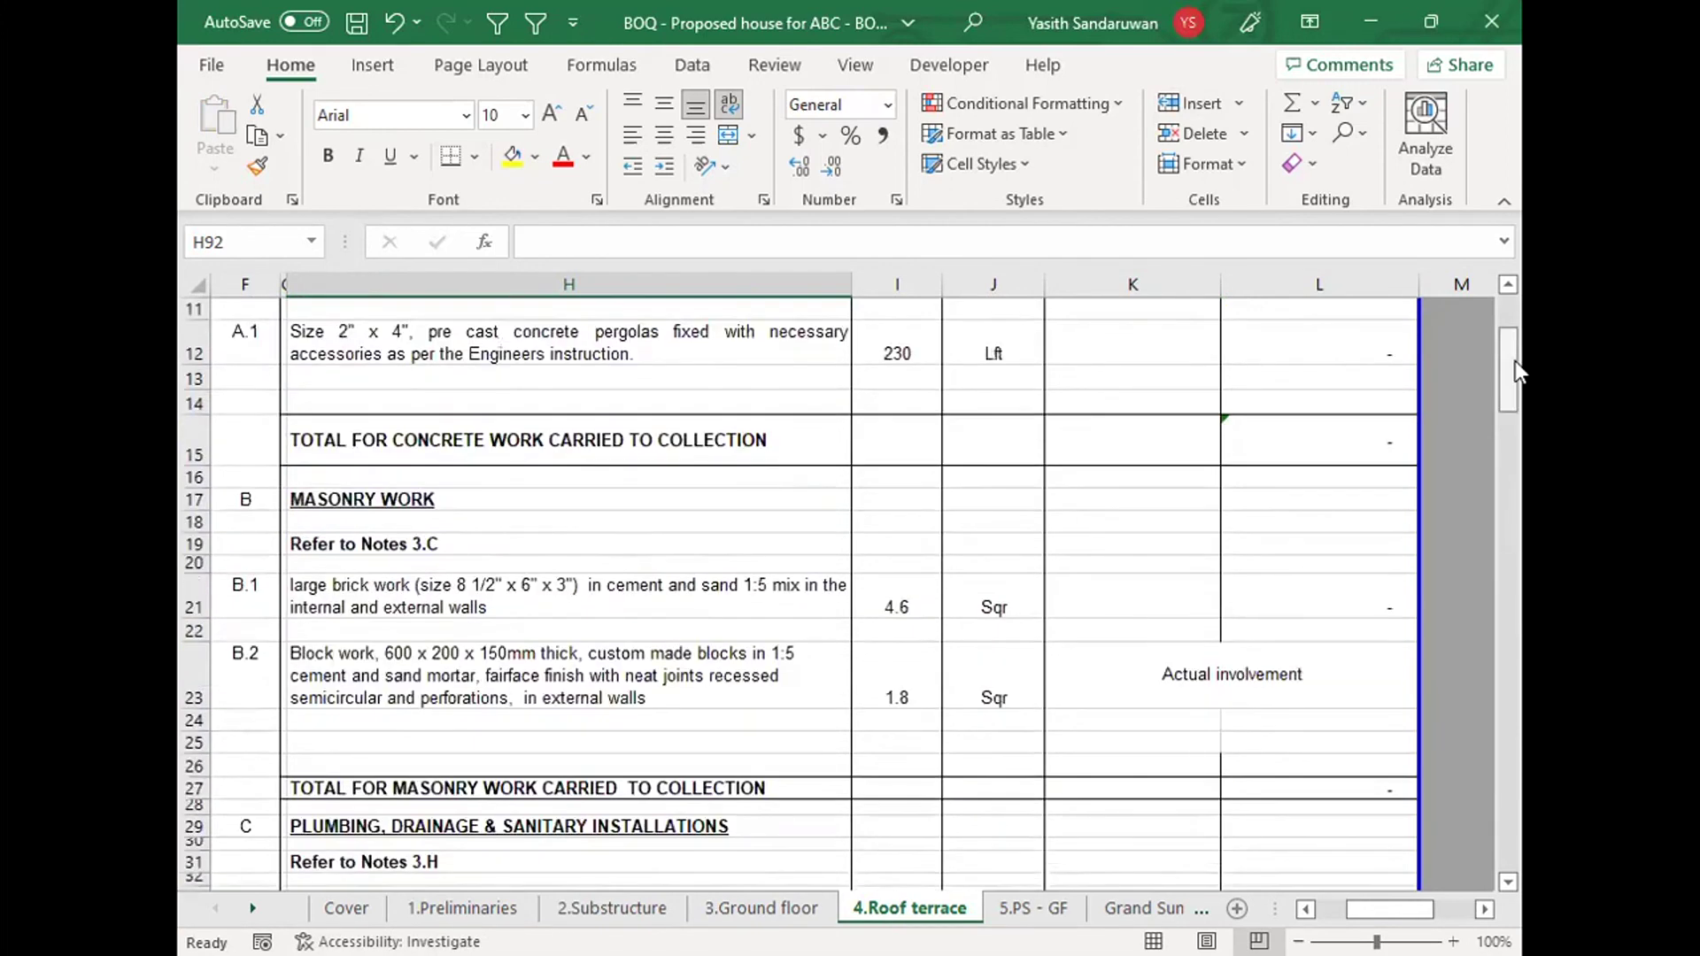
pyautogui.click(1512, 305)
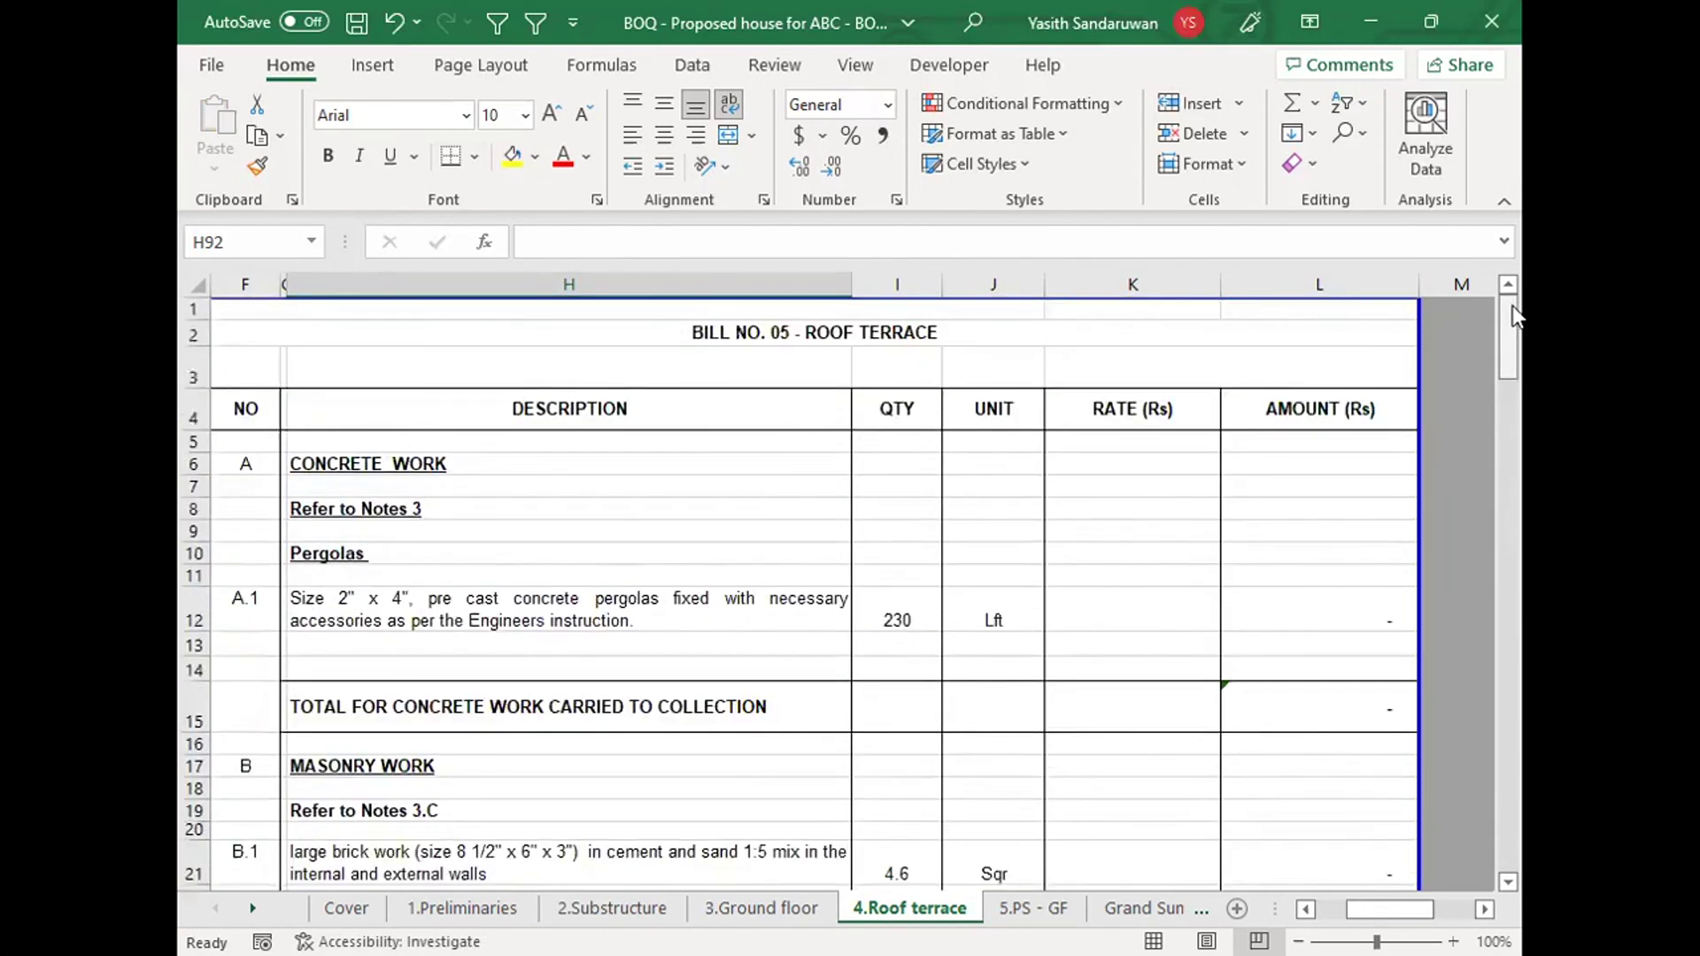